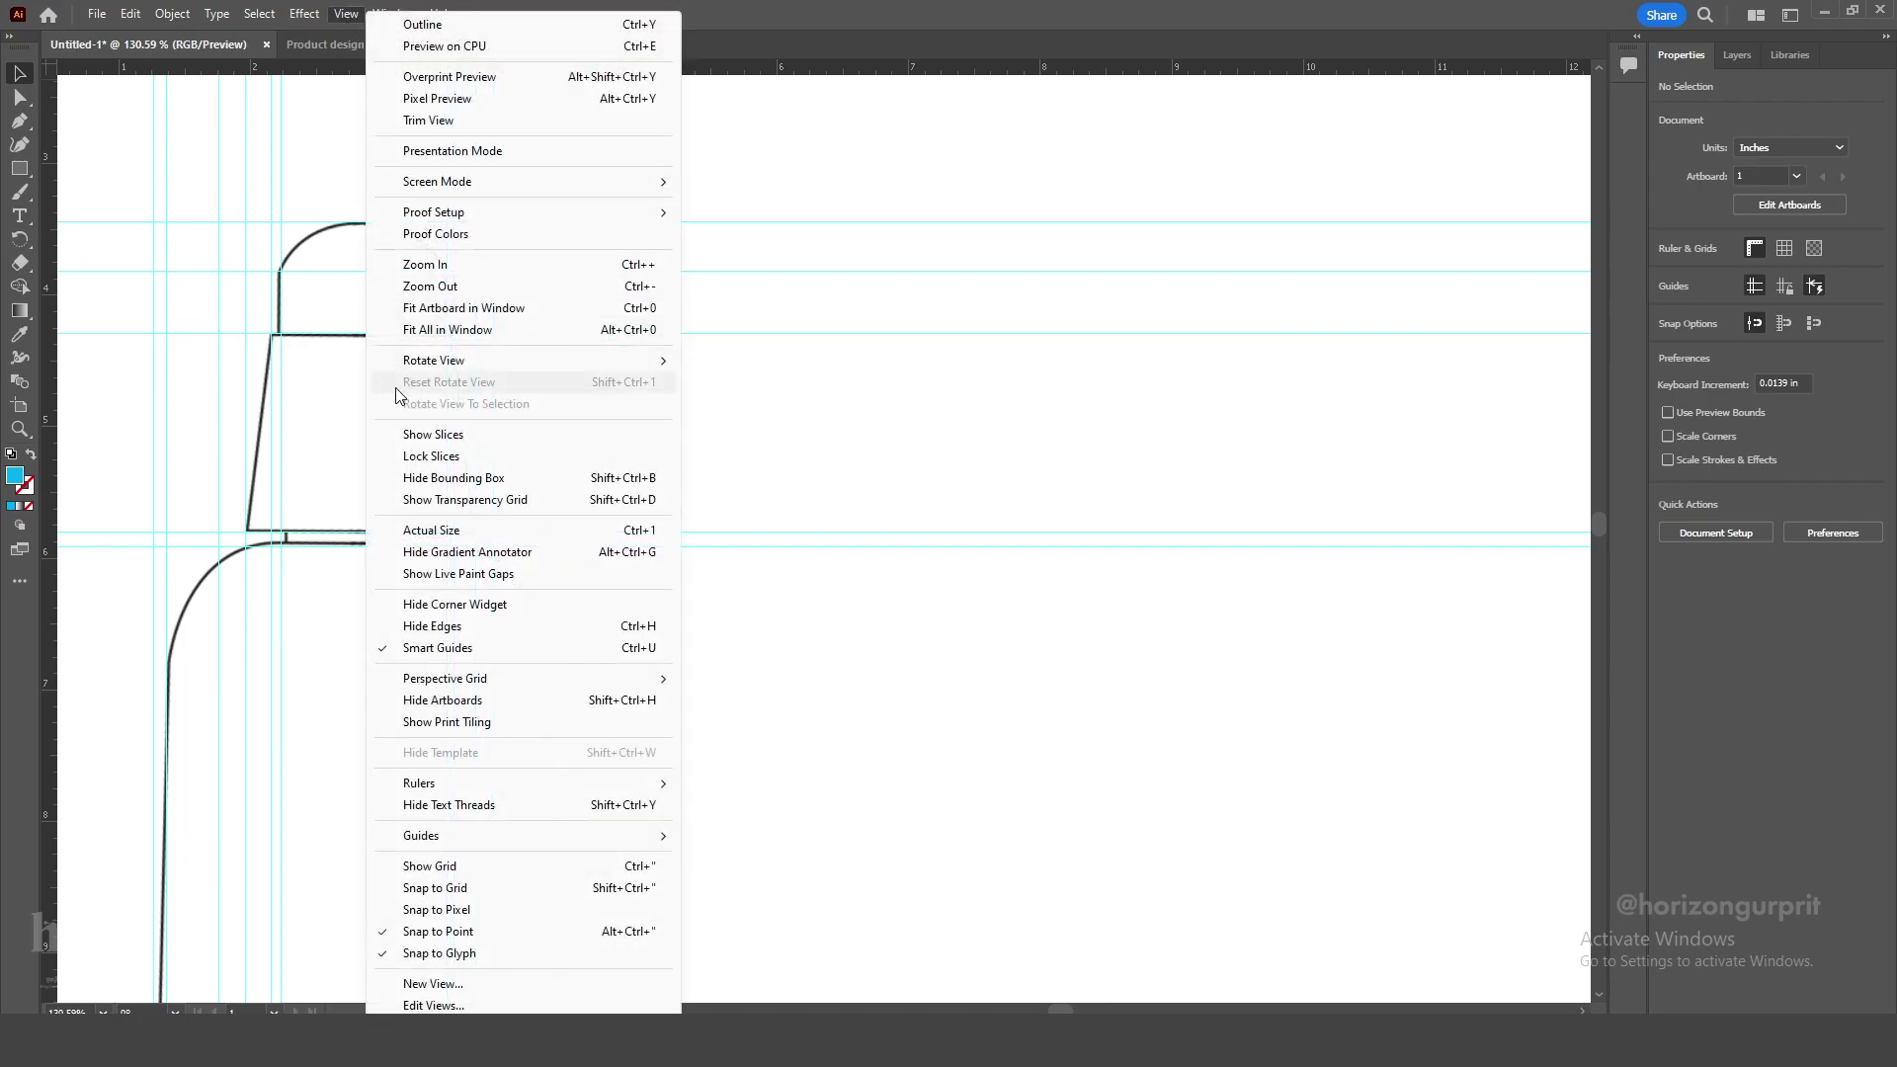
Lock the guides and draw a rectangle about 1.26 by 0.47 in over the straight lower part of the bottle's cap.
{"action": "mouse_move", "coordinate": [442, 849]}
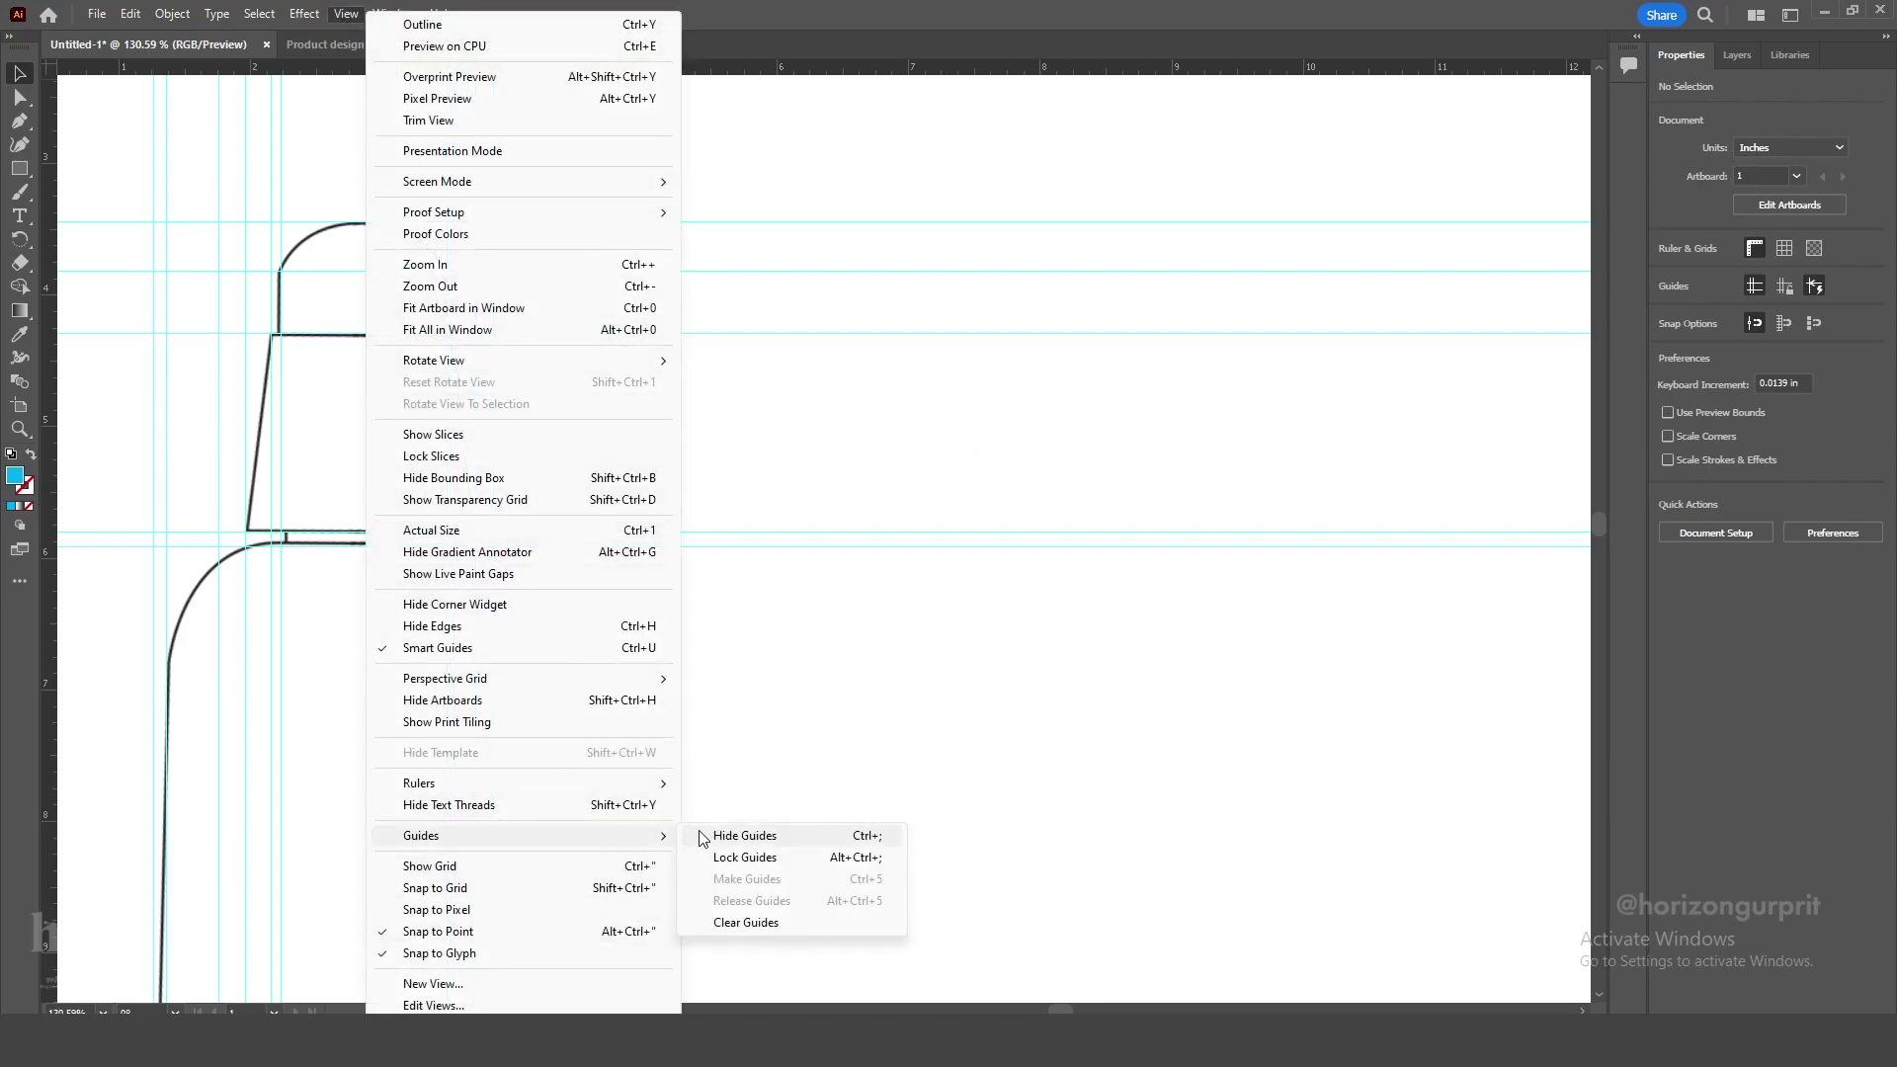
{"action": "left_click", "coordinate": [731, 858]}
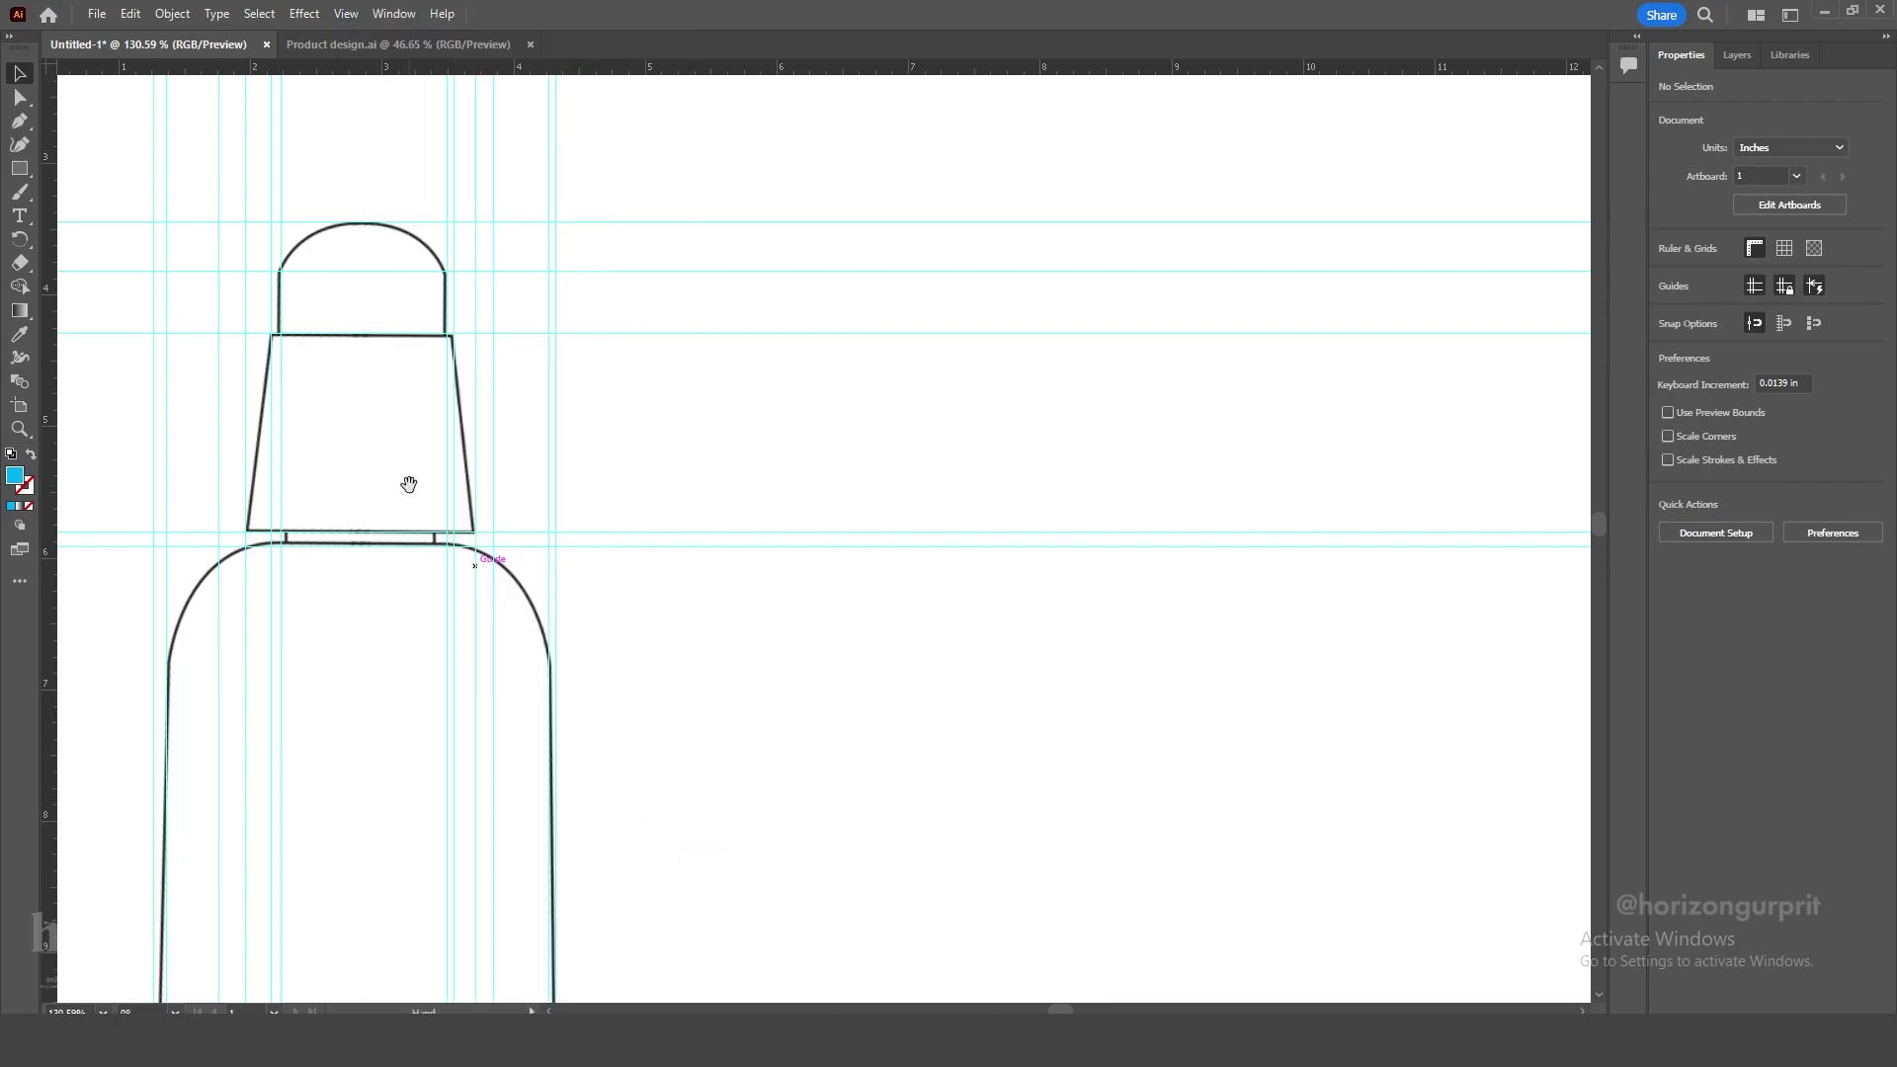
{"action": "mouse_move", "coordinate": [409, 484]}
{"action": "left_mouse_down"}
{"action": "mouse_move", "coordinate": [466, 526]}
{"action": "mouse_move", "coordinate": [476, 507]}
{"action": "left_mouse_up"}
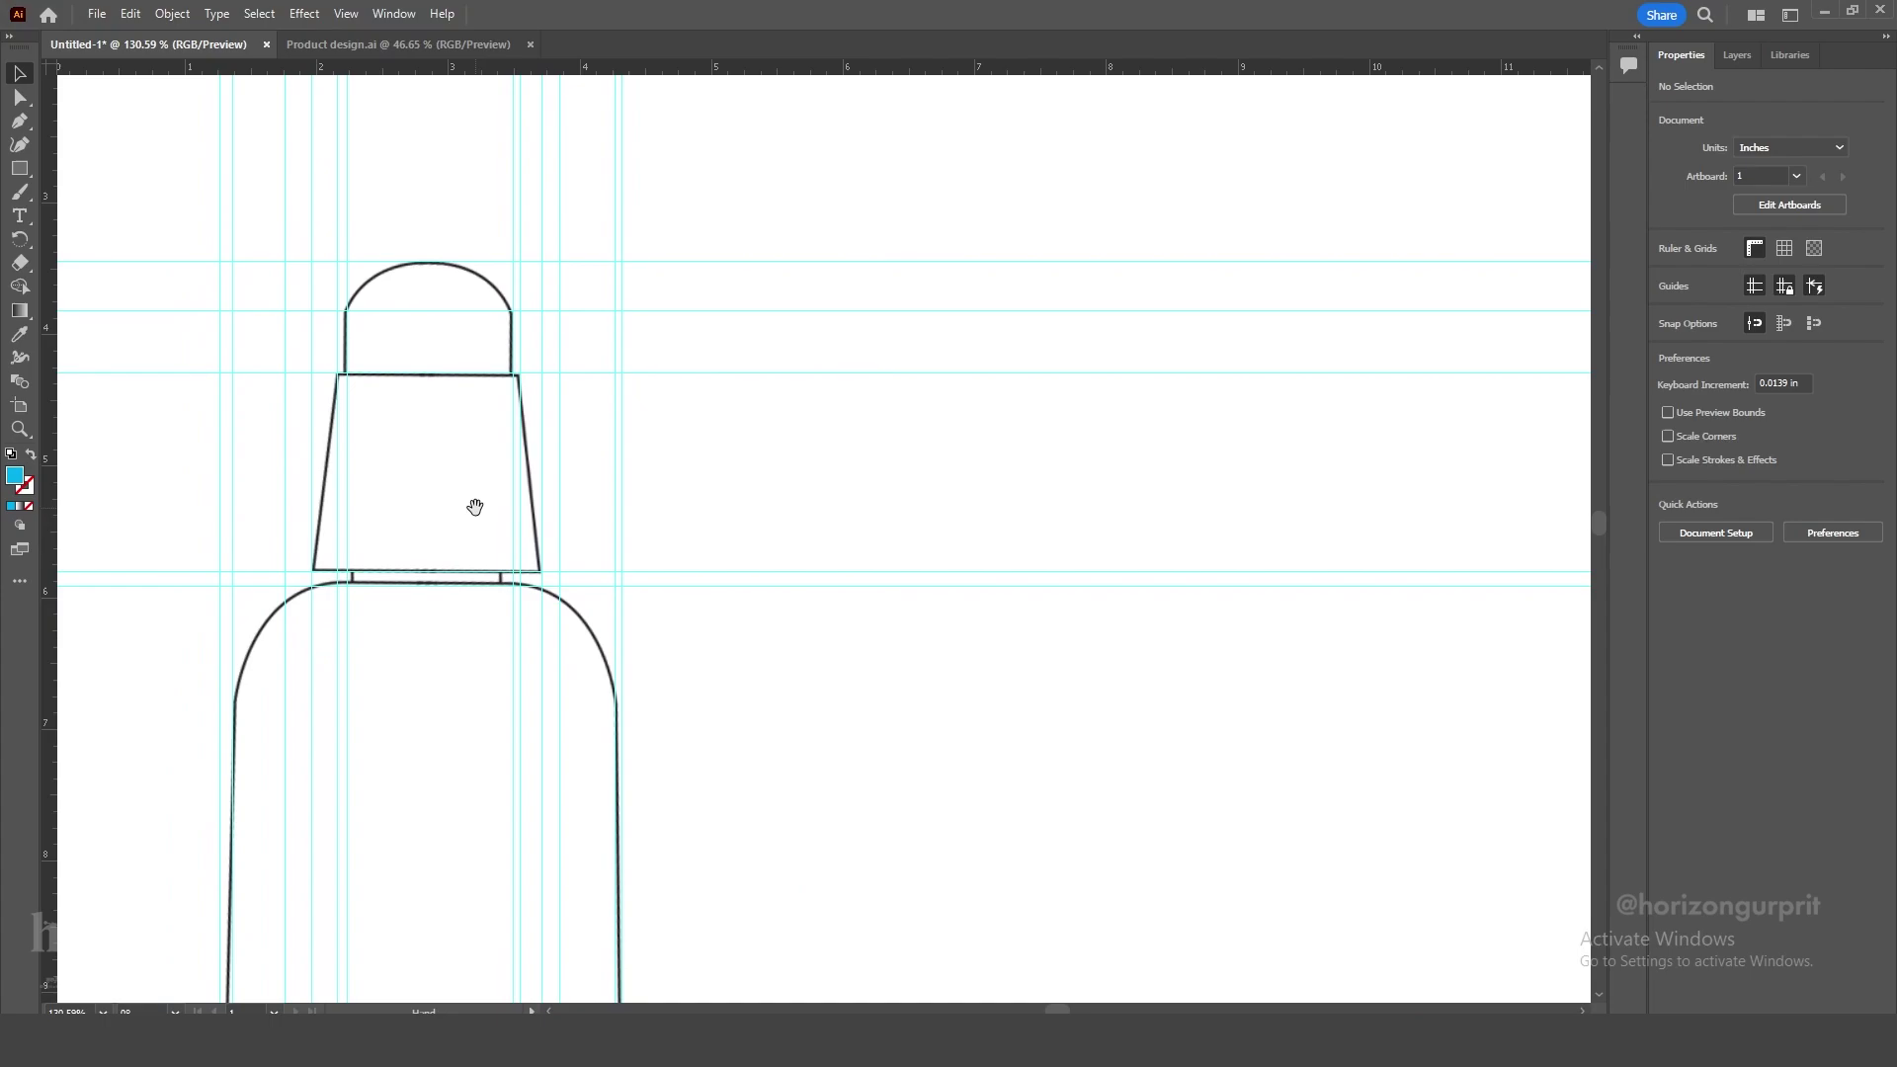
{"action": "left_click", "coordinate": [18, 170]}
{"action": "left_click_drag", "start_coordinate": [345, 312], "coordinate": [513, 374]}
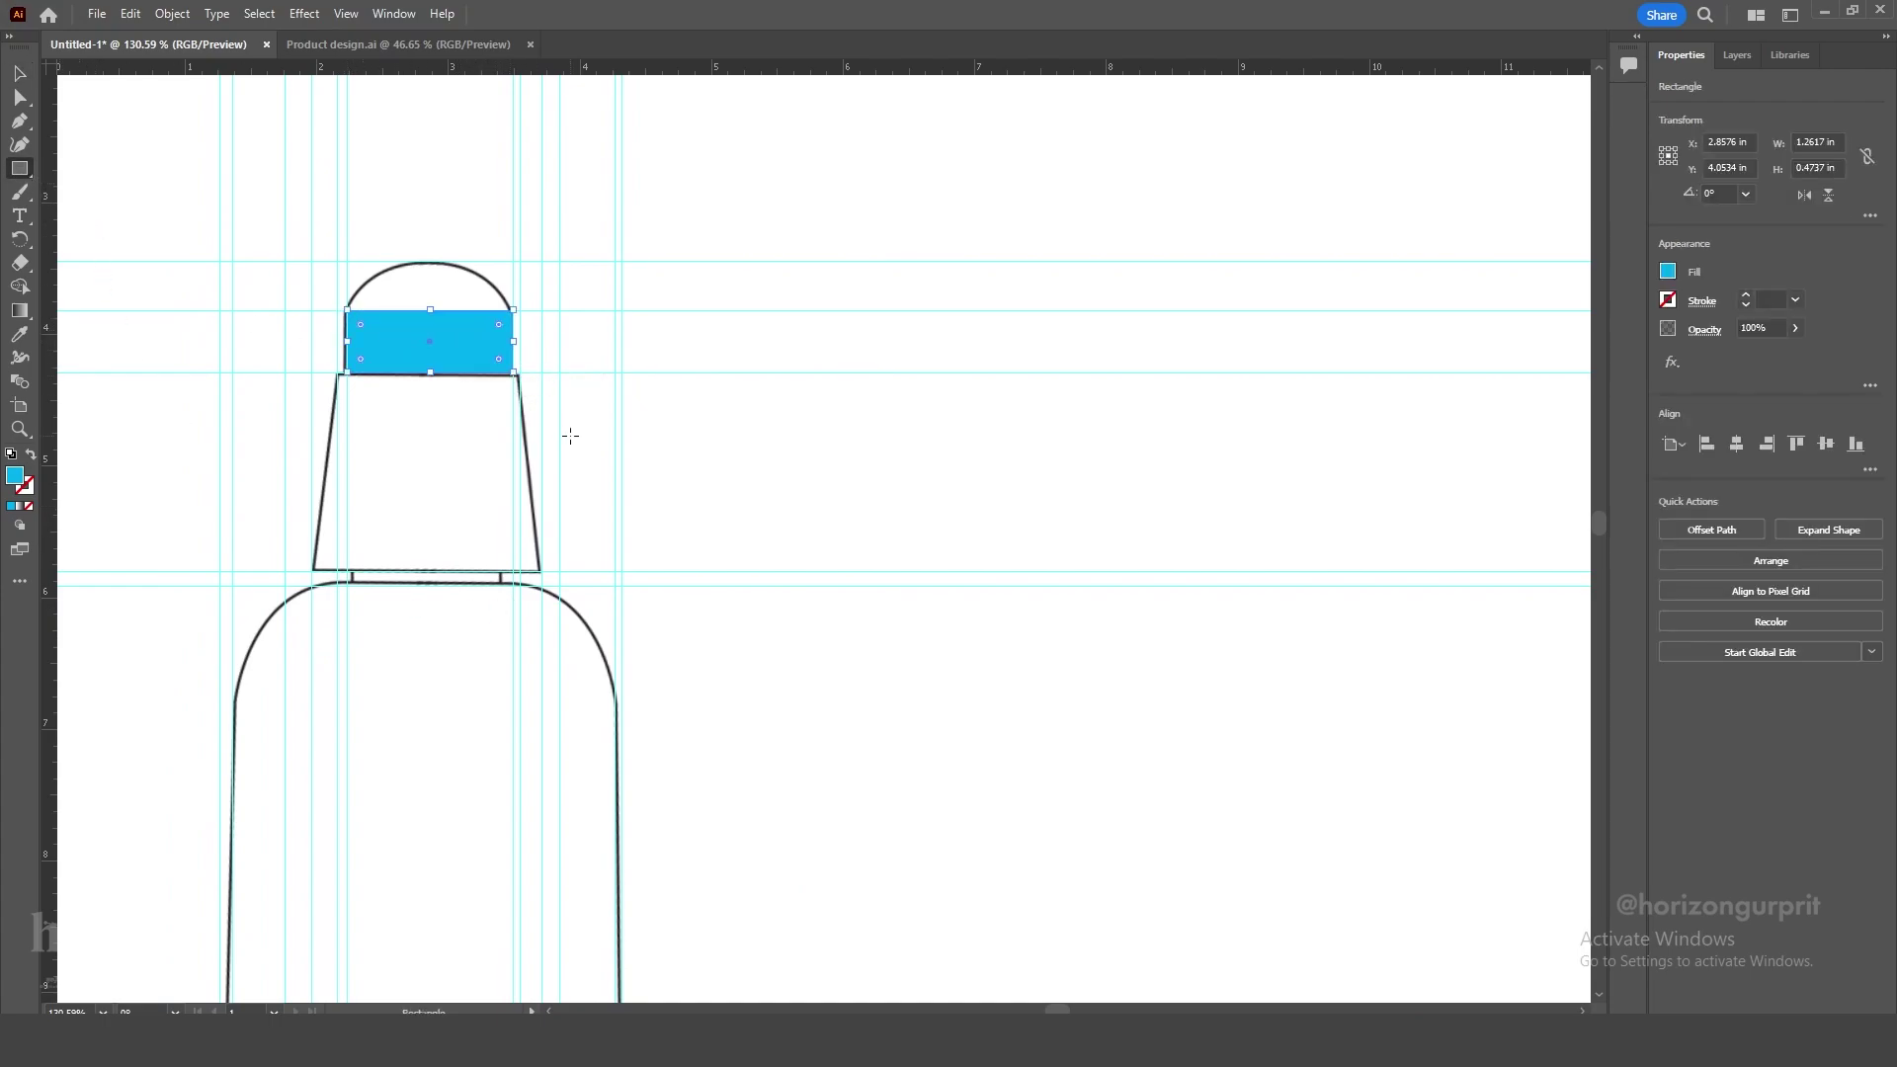
{"action": "left_click", "coordinate": [742, 452]}
Stretch the cap rectangle to about 1.28 by 0.49 in and nudge it left so it covers the sketched outline.
{"action": "left_click_drag", "start_coordinate": [476, 464], "coordinate": [772, 566]}
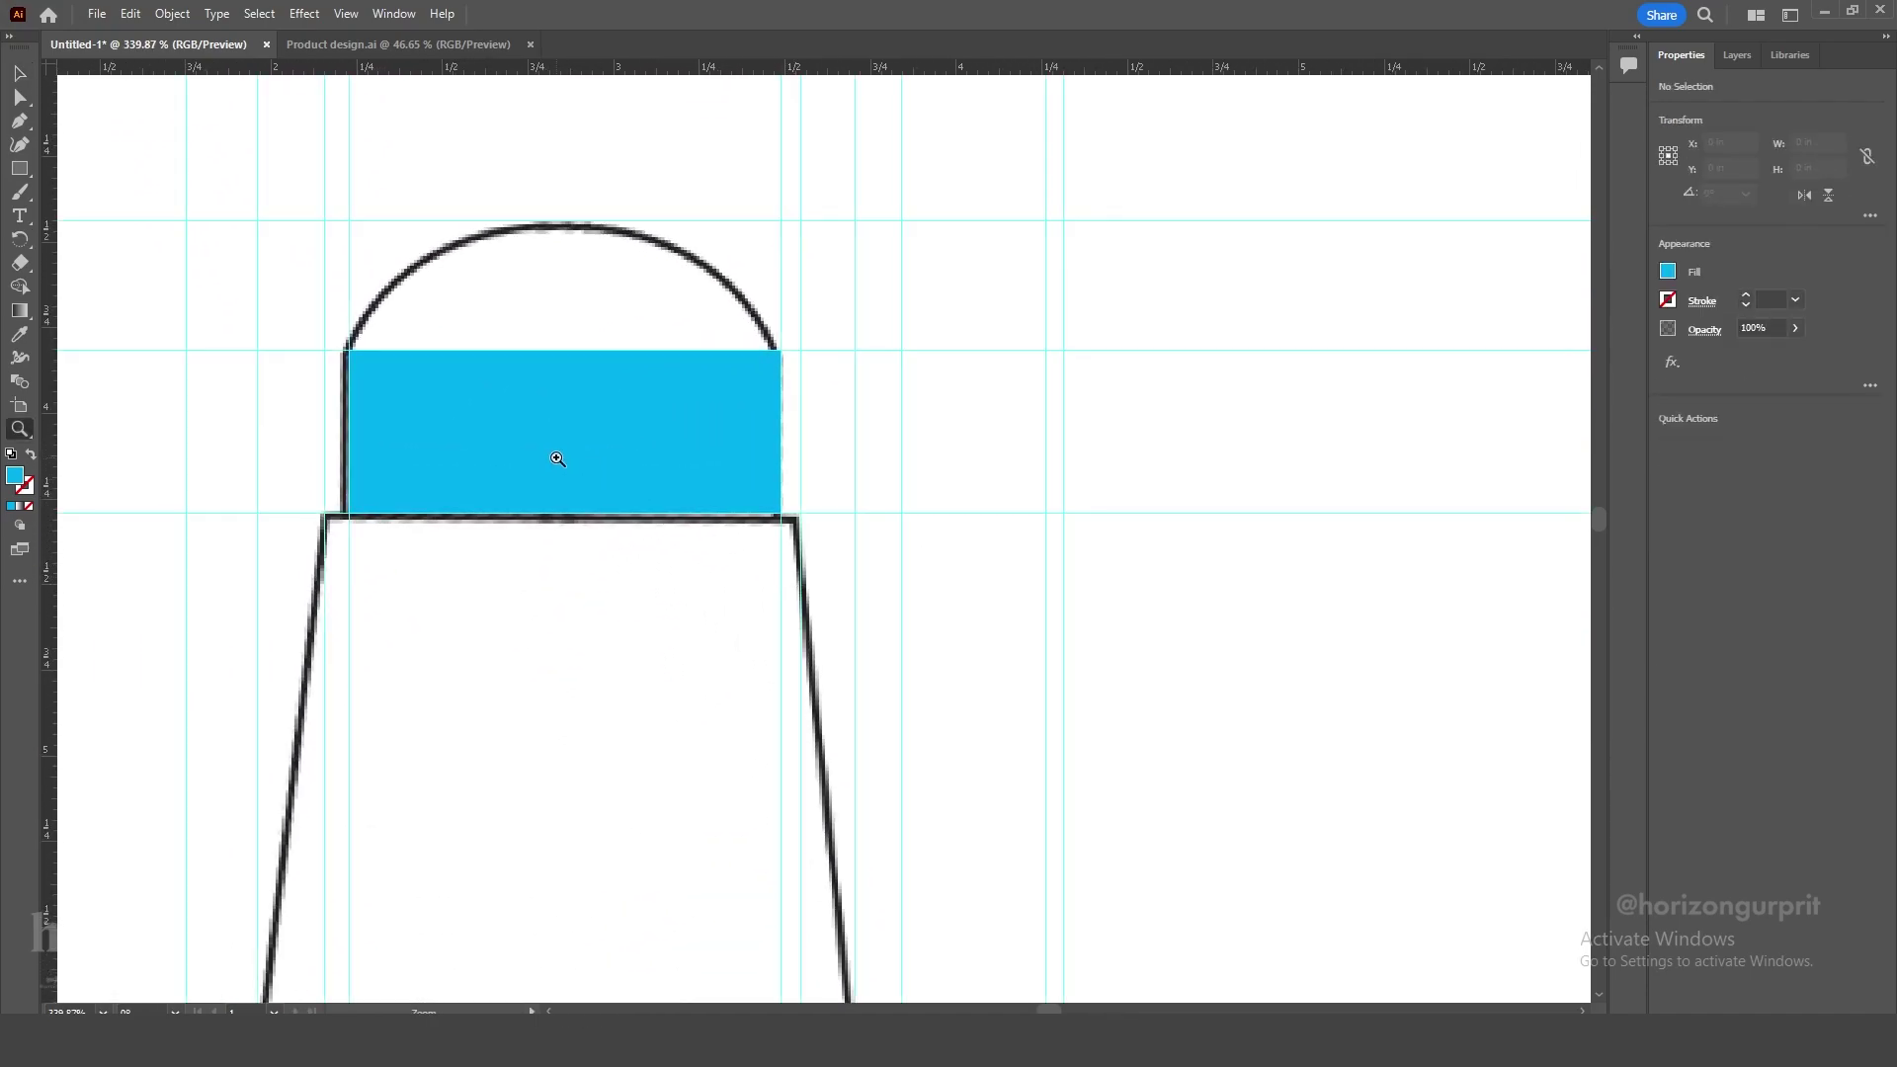
{"action": "key", "text": "v"}
{"action": "left_click", "coordinate": [477, 429]}
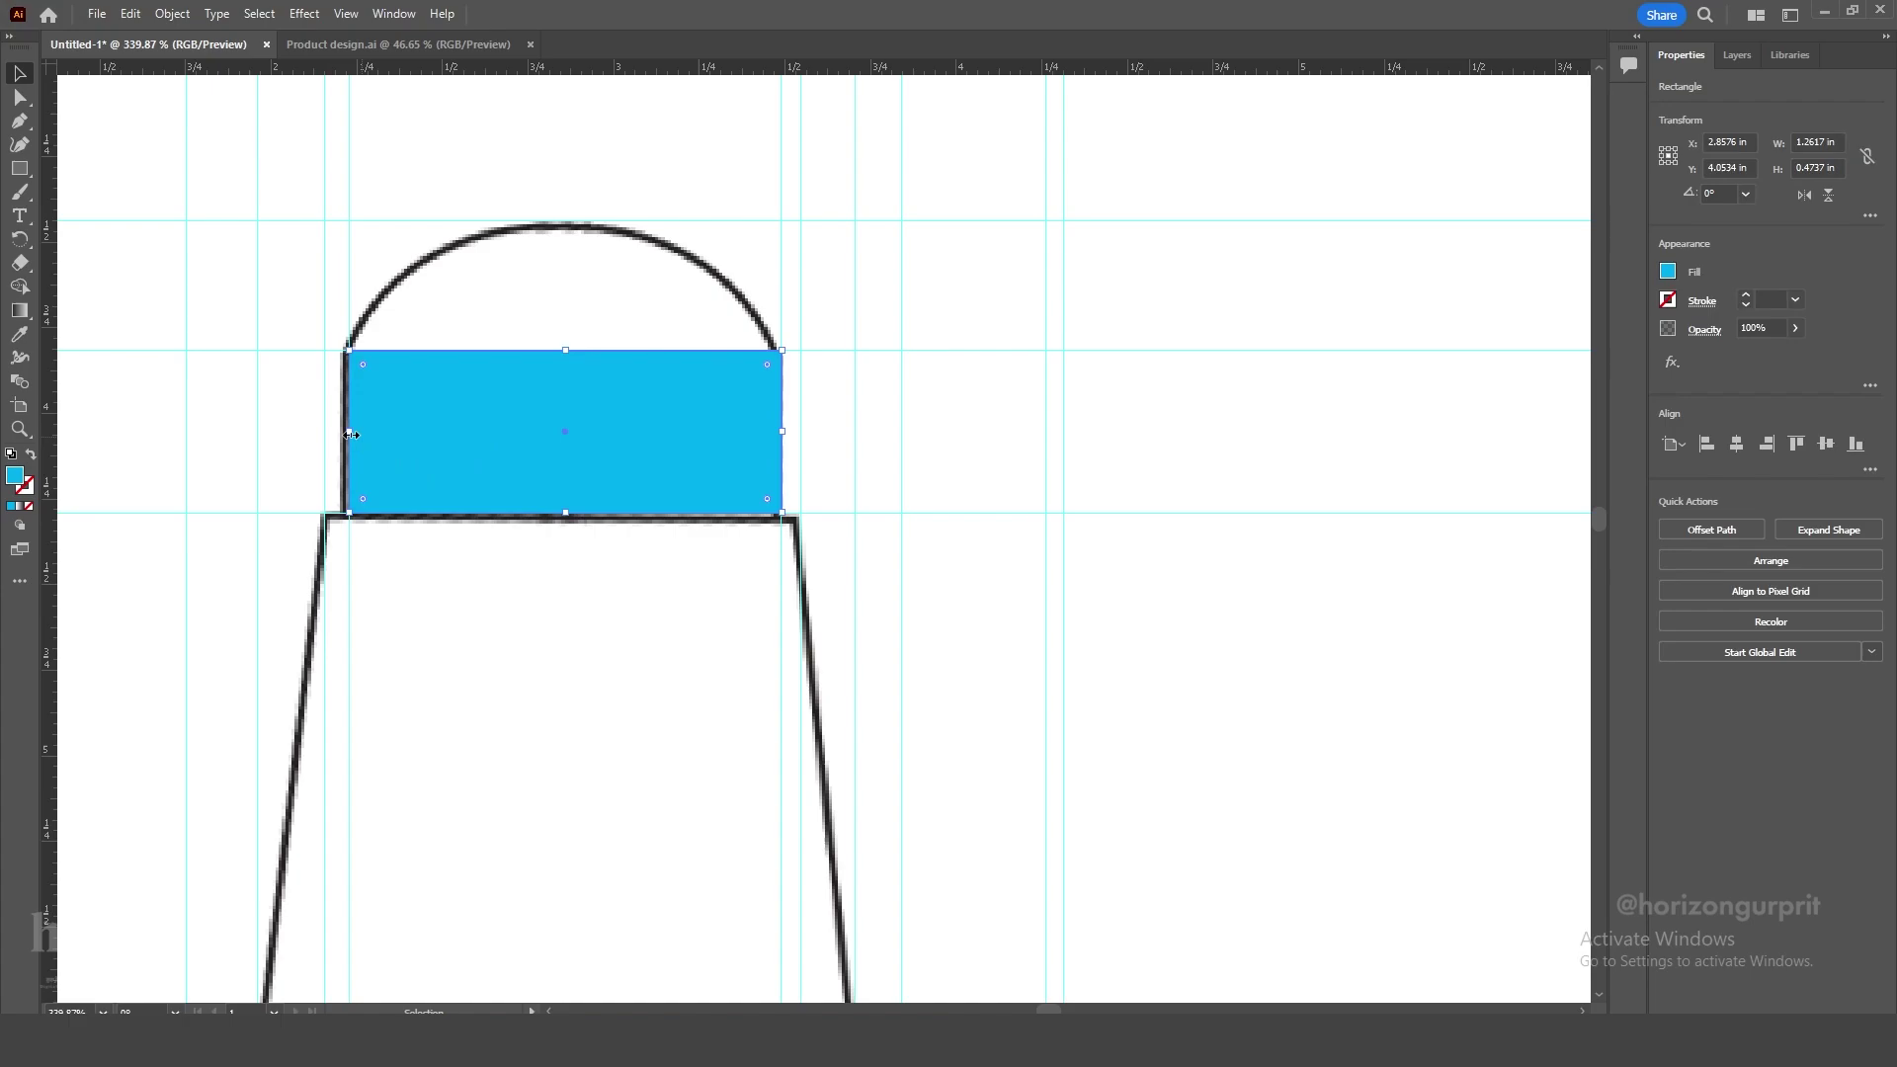
{"action": "left_click_drag", "start_coordinate": [349, 433], "coordinate": [346, 434]}
{"action": "left_click_drag", "start_coordinate": [569, 515], "coordinate": [569, 522]}
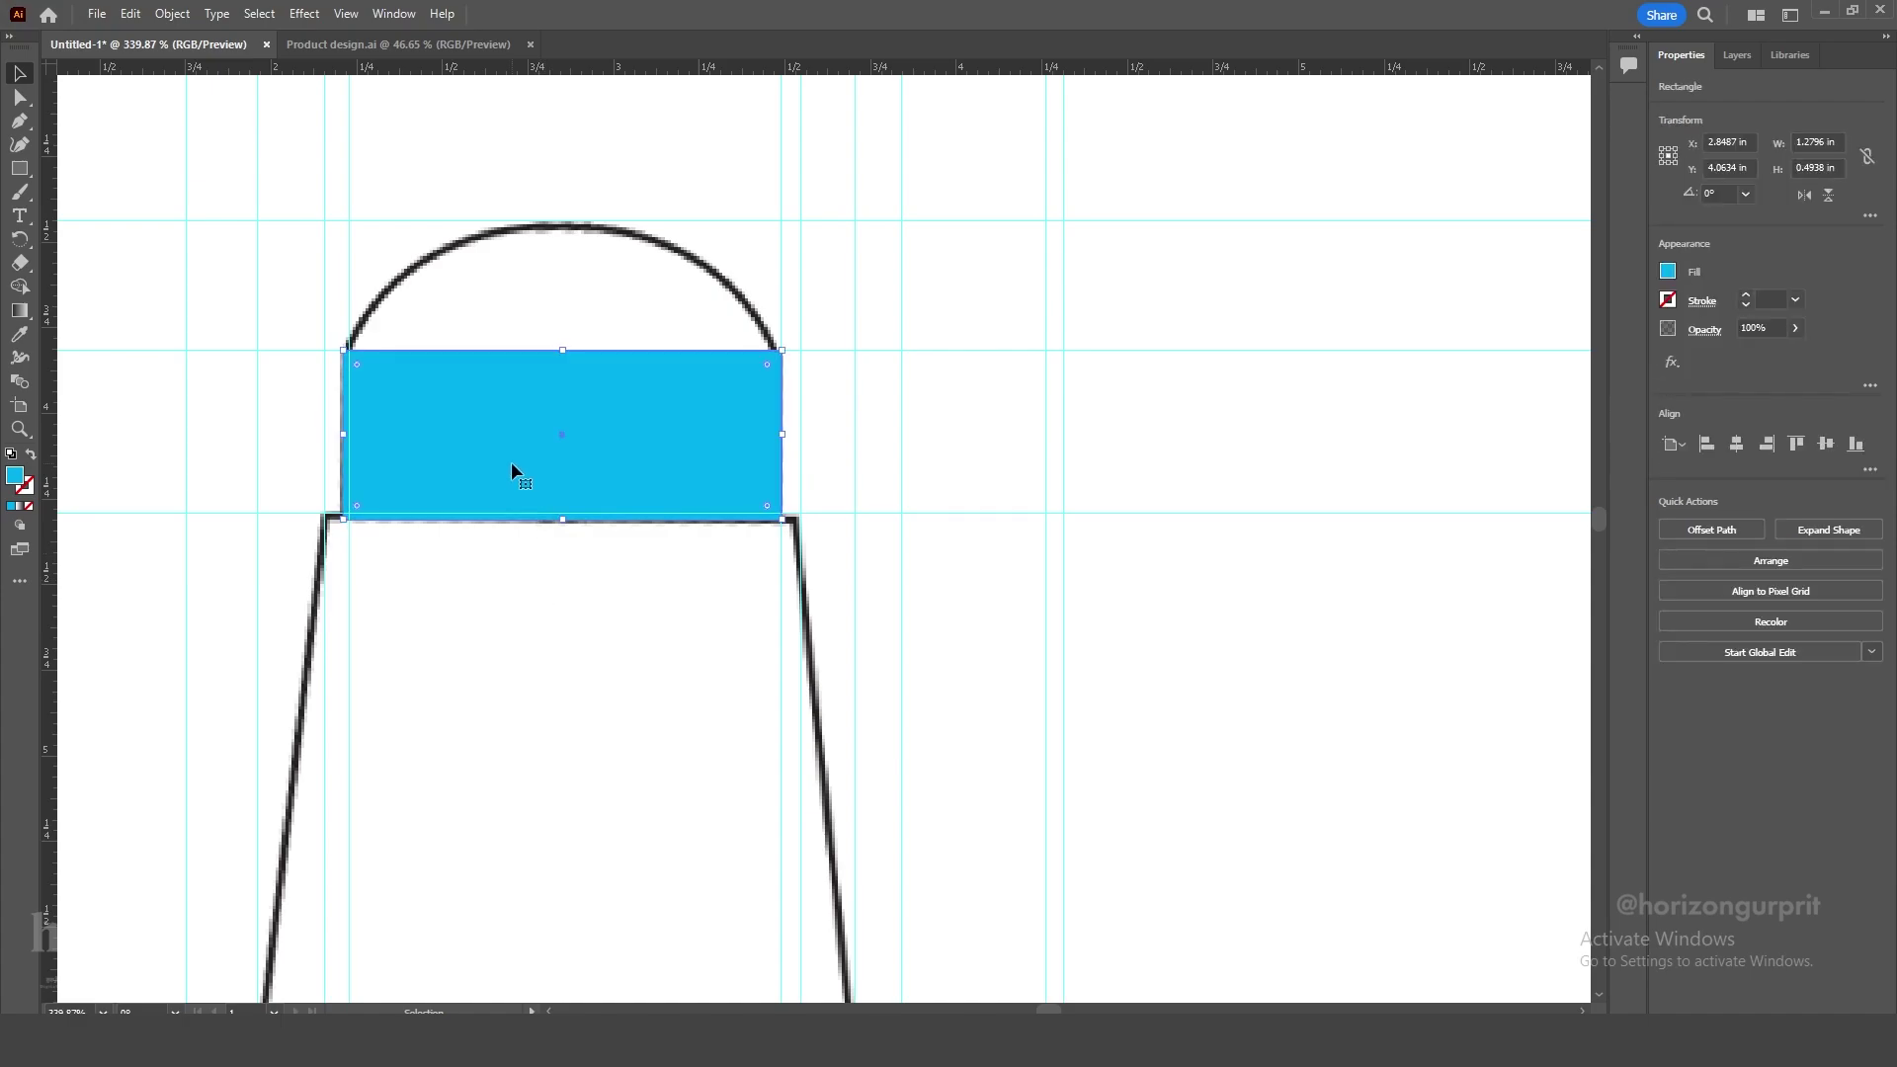
{"action": "key", "text": "Left"}
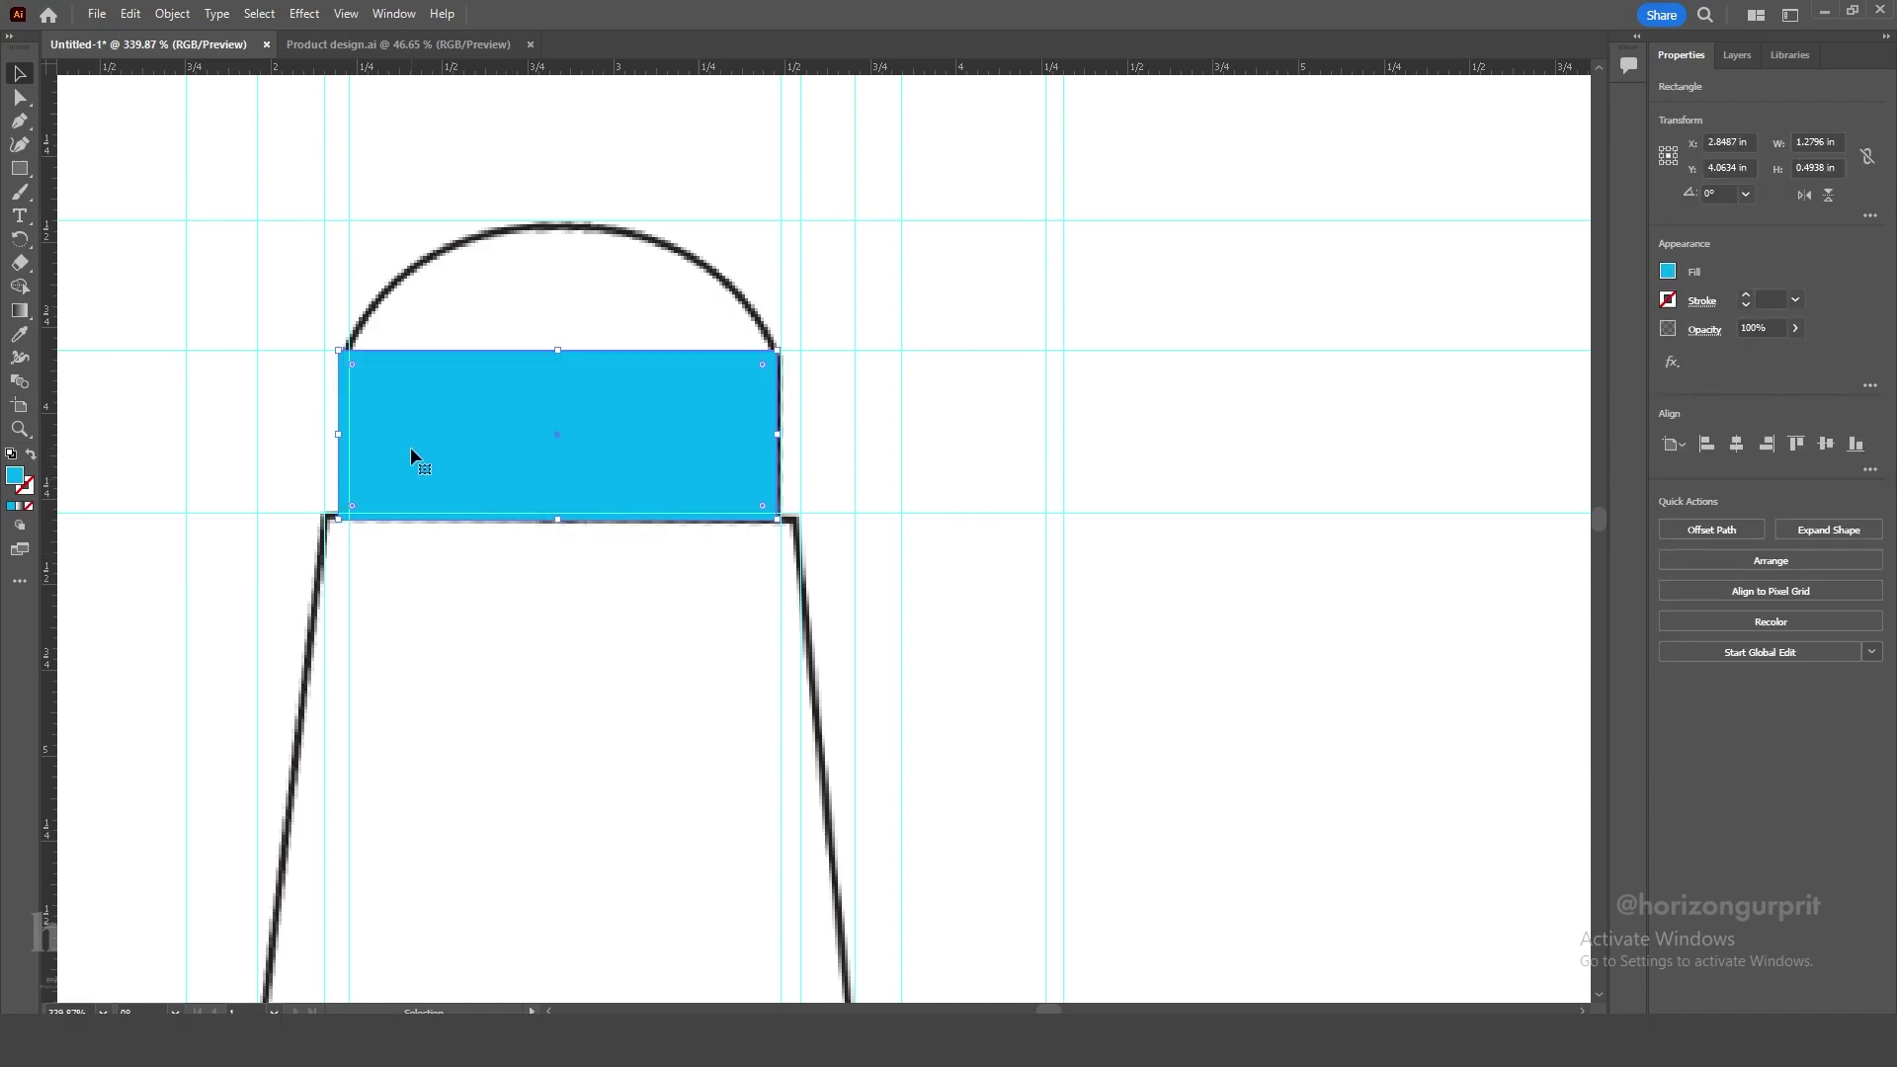
{"action": "left_click", "coordinate": [470, 621]}
Draw an ellipse about 1.14 by 0.75 in over the cap's dome, with its top on the uppermost horizontal guide.
{"action": "left_click_drag", "start_coordinate": [25, 173], "coordinate": [91, 193]}
{"action": "left_click_drag", "start_coordinate": [436, 238], "coordinate": [826, 629]}
{"action": "key", "text": "v"}
{"action": "left_click_drag", "start_coordinate": [628, 269], "coordinate": [560, 252]}
{"action": "left_click_drag", "start_coordinate": [565, 614], "coordinate": [566, 480]}
Move the ellipse's left and right anchor points outward to the side edges of the cap rectangle.
{"action": "key", "text": "a"}
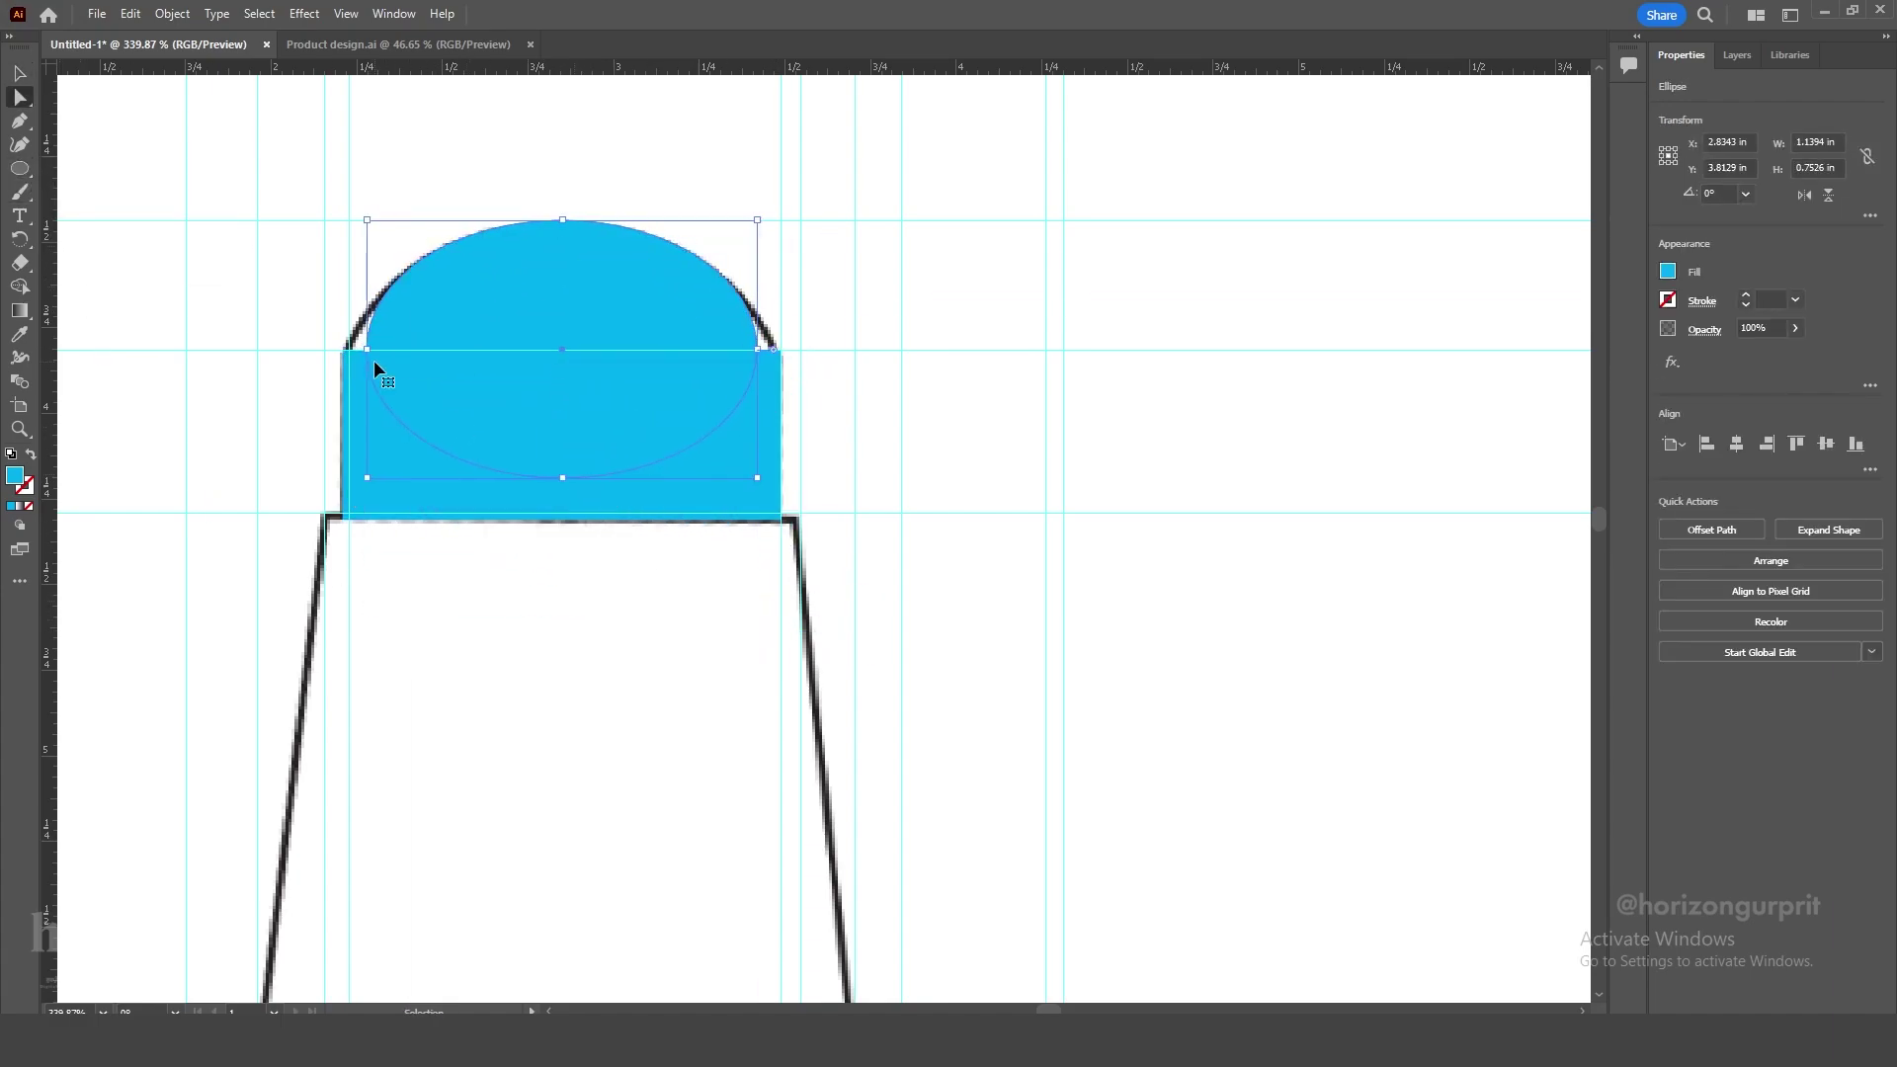
{"action": "left_click_drag", "start_coordinate": [367, 350], "coordinate": [345, 366]}
{"action": "left_click_drag", "start_coordinate": [758, 349], "coordinate": [1147, 541]}
In outline view, lengthen the upper direction handles of the ellipse's two side anchors so the curve follows the dome.
{"action": "key", "text": "ctrl+y"}
{"action": "key", "text": "z"}
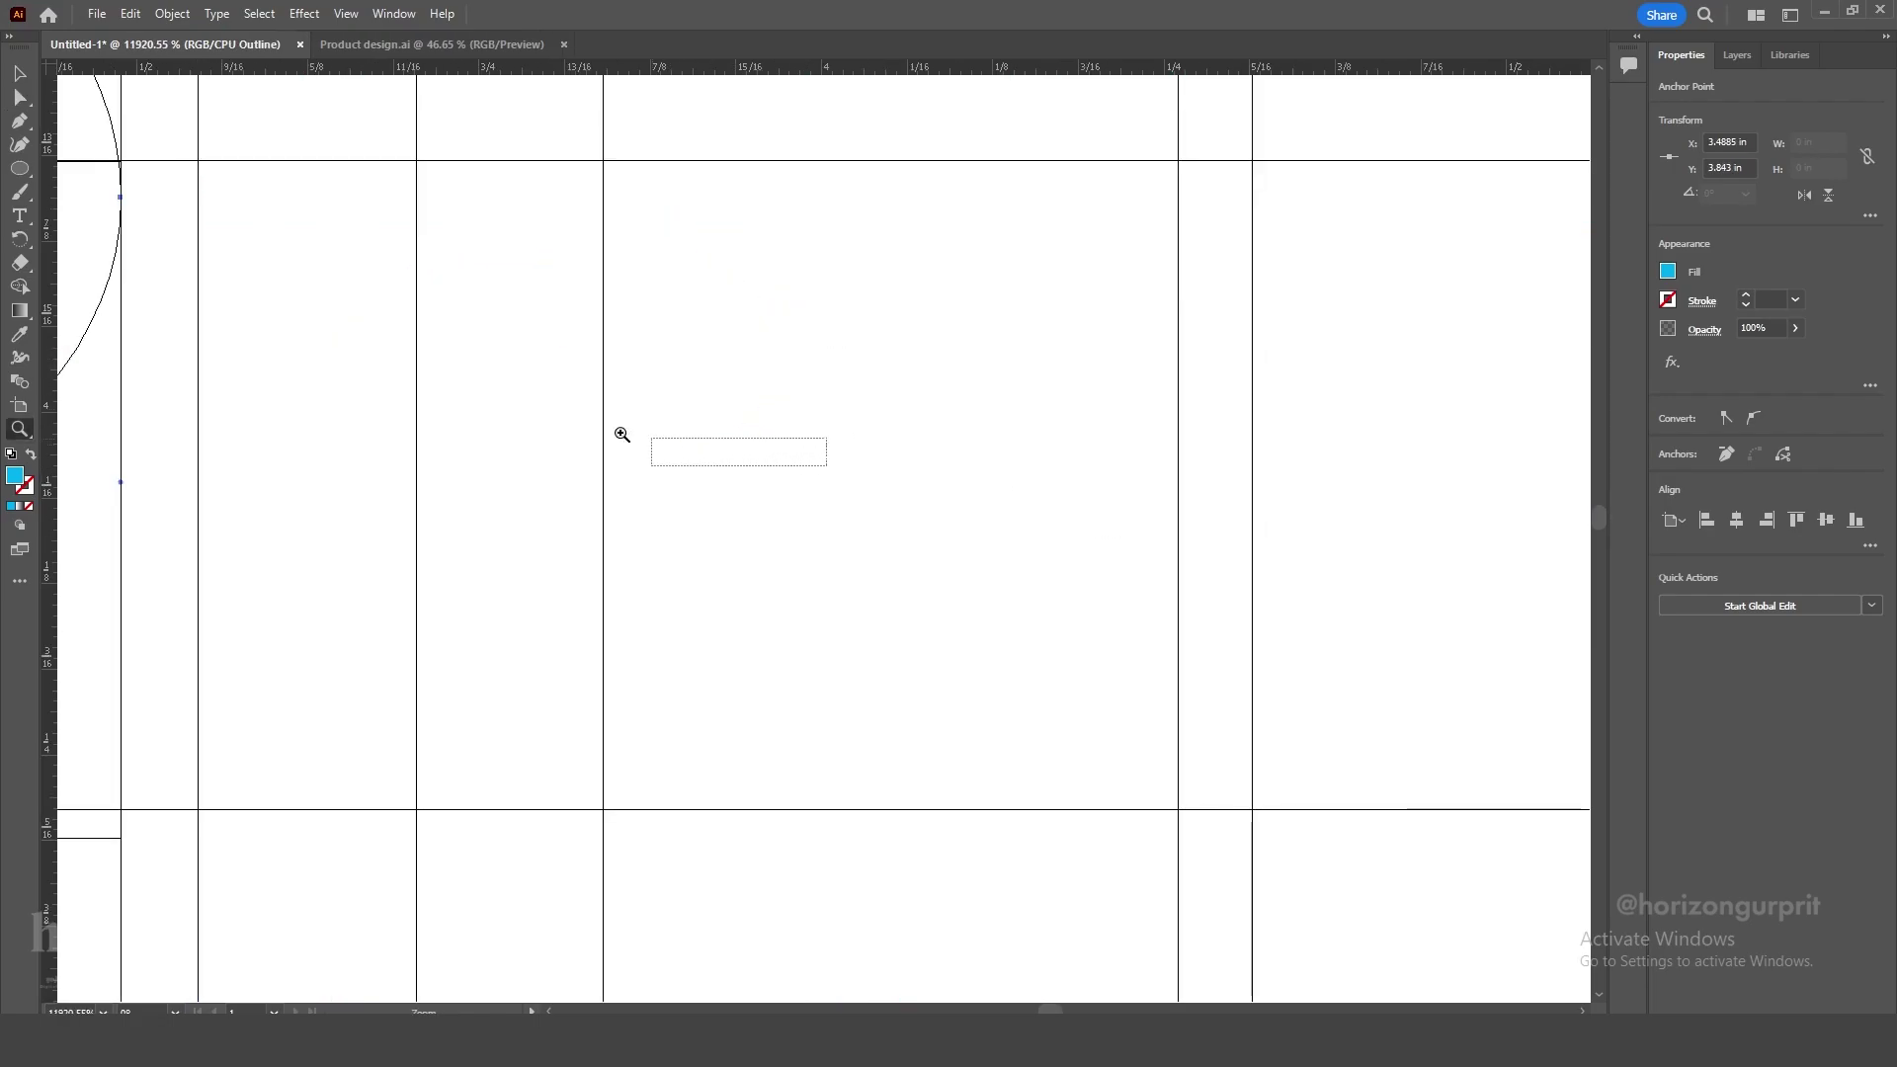
{"action": "key", "text": "ctrl+equal"}
{"action": "key", "text": "ctrl+equal"}
{"action": "key", "text": "ctrl+equal"}
{"action": "key", "text": "ctrl+equal"}
{"action": "left_click_drag", "start_coordinate": [618, 432], "coordinate": [1541, 623]}
{"action": "key", "text": "ctrl+minus"}
{"action": "key", "text": "ctrl+minus"}
{"action": "key", "text": "ctrl+minus"}
{"action": "key", "text": "ctrl+minus"}
{"action": "left_click_drag", "start_coordinate": [114, 674], "coordinate": [856, 722]}
{"action": "key", "text": "ctrl+y"}
{"action": "key", "text": "ctrl+y"}
{"action": "key", "text": "ctrl+y"}
{"action": "key", "text": "ctrl+minus"}
{"action": "key", "text": "ctrl+minus"}
{"action": "key", "text": "ctrl+y"}
{"action": "key", "text": "a"}
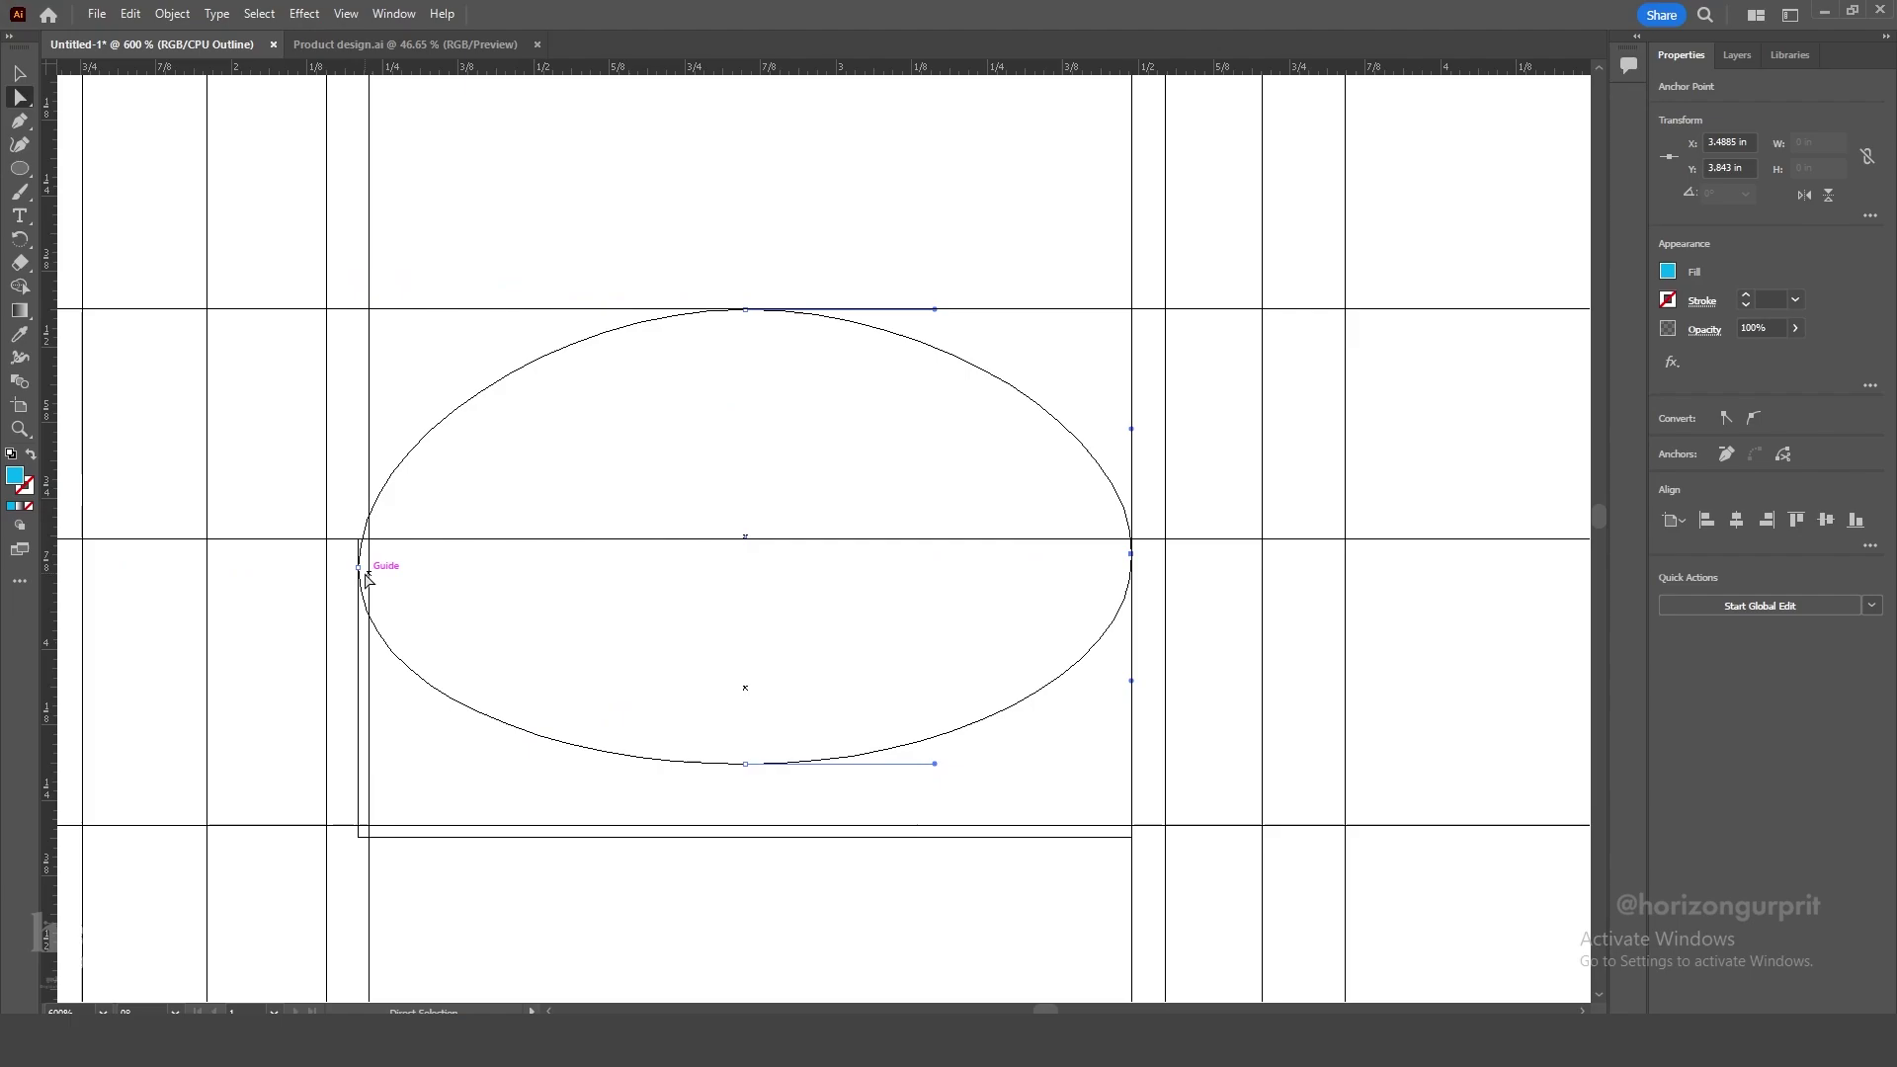
{"action": "left_click", "coordinate": [357, 568]}
{"action": "left_click_drag", "start_coordinate": [357, 442], "coordinate": [358, 414]}
{"action": "left_click", "coordinate": [1132, 557]}
{"action": "left_click_drag", "start_coordinate": [1133, 429], "coordinate": [1133, 391]}
{"action": "key", "text": "ctrl+y"}
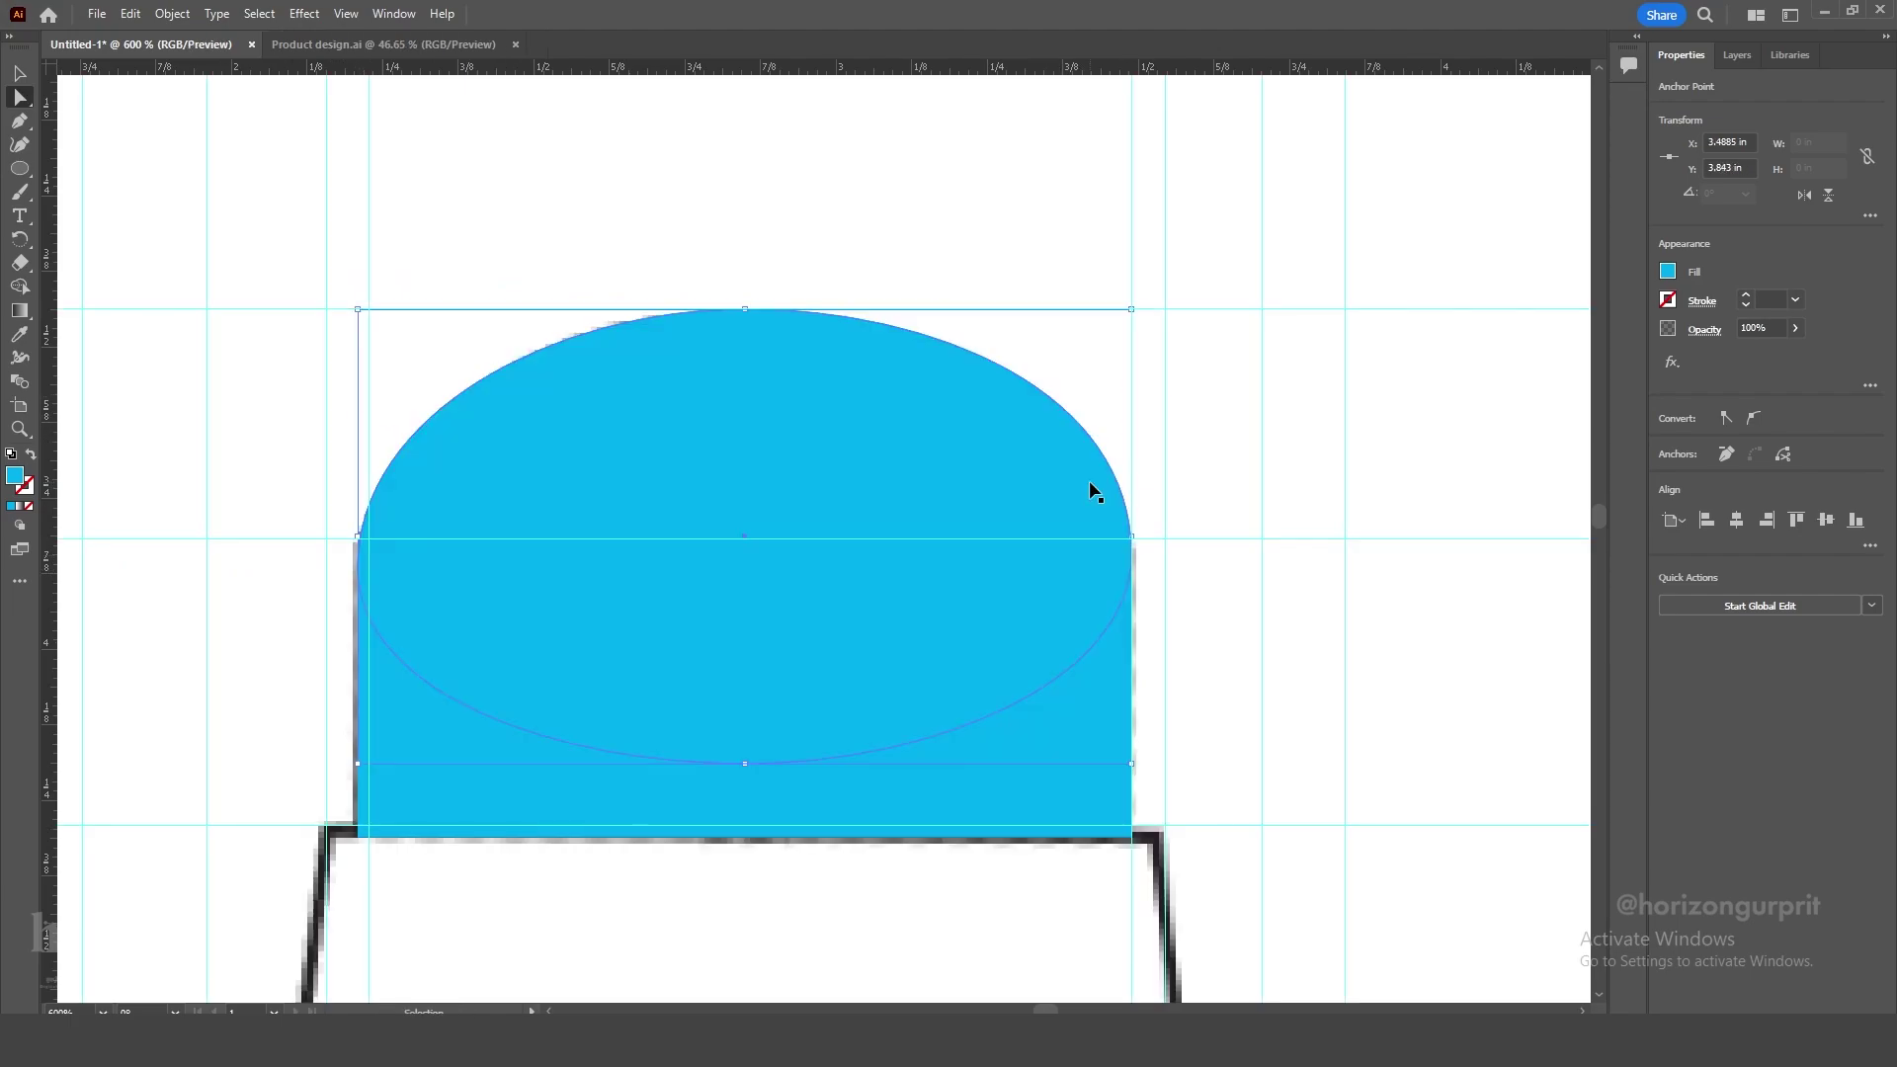
Unite the cap's ellipse and rectangle into a single shape.
{"action": "key", "text": "ctrl+minus"}
{"action": "key", "text": "ctrl+minus"}
{"action": "key", "text": "ctrl+minus"}
{"action": "key", "text": "ctrl+minus"}
{"action": "key", "text": "ctrl+minus"}
{"action": "key", "text": "v"}
{"action": "left_click", "coordinate": [1061, 701]}
{"action": "left_click_drag", "start_coordinate": [738, 458], "coordinate": [797, 562]}
{"action": "left_click_drag", "start_coordinate": [843, 658], "coordinate": [622, 349]}
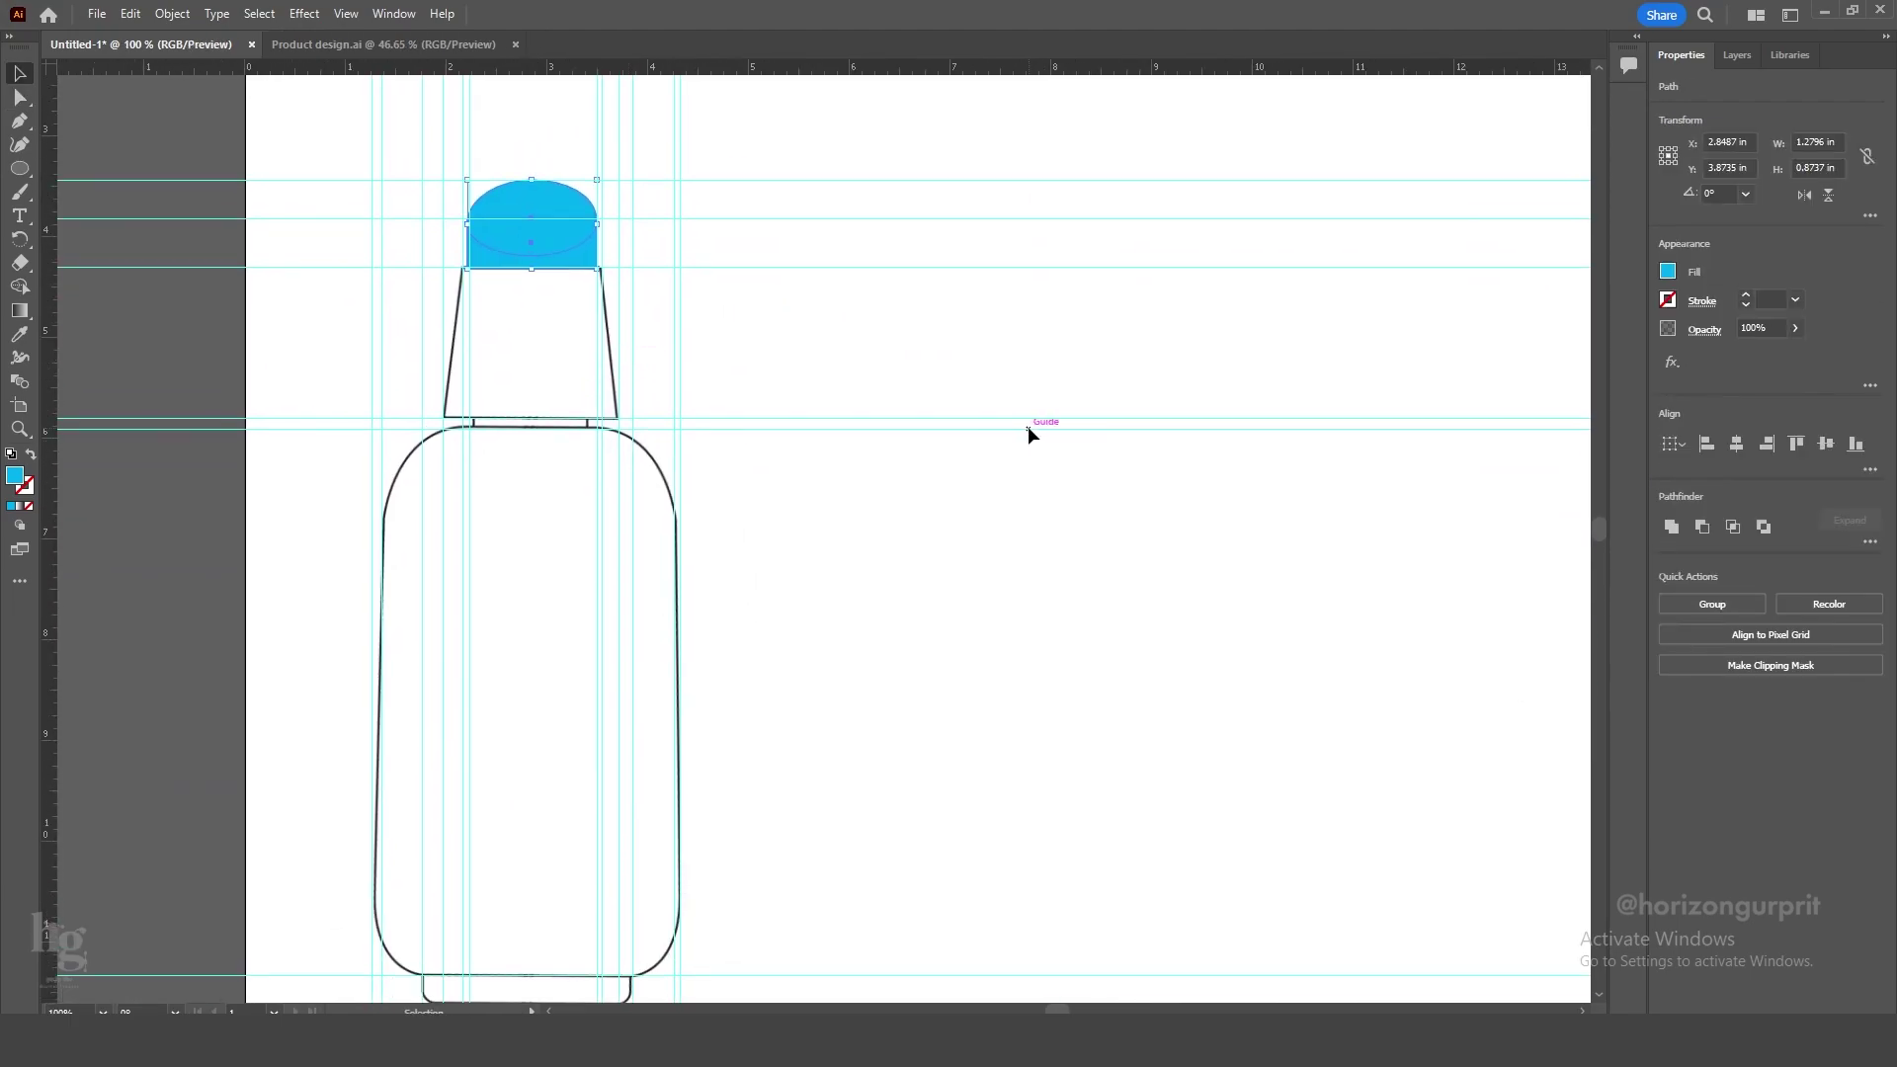
{"action": "left_click", "coordinate": [1680, 525]}
Draw a rectangle about 1.74 in wide over the sleeve between the cap and the bottle's neck.
{"action": "left_click", "coordinate": [794, 476]}
{"action": "key", "text": "m"}
{"action": "mouse_move", "coordinate": [619, 418]}
{"action": "left_mouse_down"}
{"action": "mouse_move", "coordinate": [443, 267]}
{"action": "mouse_move", "coordinate": [786, 549]}
{"action": "left_mouse_up"}
{"action": "key", "text": "z"}
{"action": "key", "text": "ctrl+semicolon"}
Taper the sleeve rectangle by moving its two top corners inward to the sketched outline, and fit its bottom edge.
{"action": "key", "text": "a"}
{"action": "left_click_drag", "start_coordinate": [274, 209], "coordinate": [344, 283]}
{"action": "key", "text": "Right"}
{"action": "key", "text": "Right"}
{"action": "key", "text": "Right"}
{"action": "key", "text": "Right"}
{"action": "key", "text": "Right"}
{"action": "key", "text": "Right"}
{"action": "key", "text": "Right"}
{"action": "key", "text": "Right"}
{"action": "key", "text": "Right"}
{"action": "key", "text": "Right"}
{"action": "key", "text": "Right"}
{"action": "key", "text": "Right"}
{"action": "key", "text": "Right"}
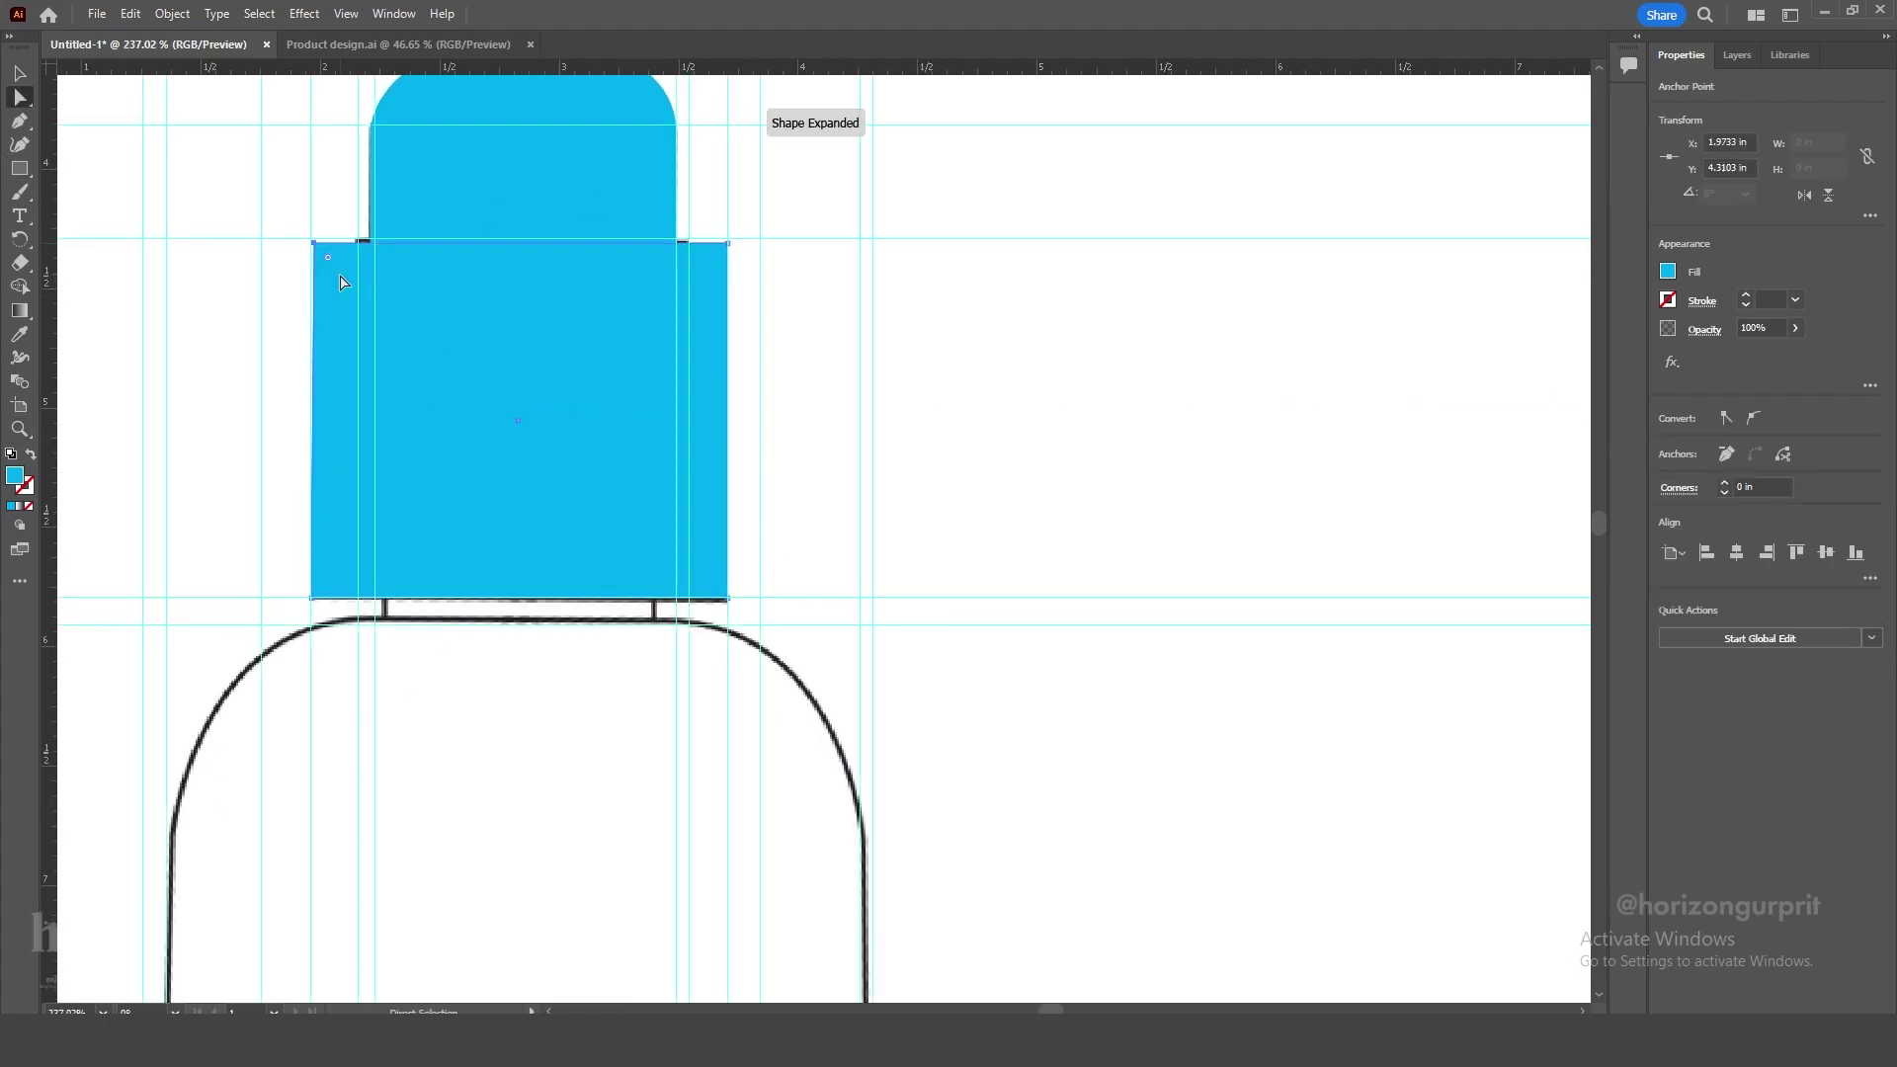
{"action": "left_click_drag", "start_coordinate": [728, 243], "coordinate": [689, 239]}
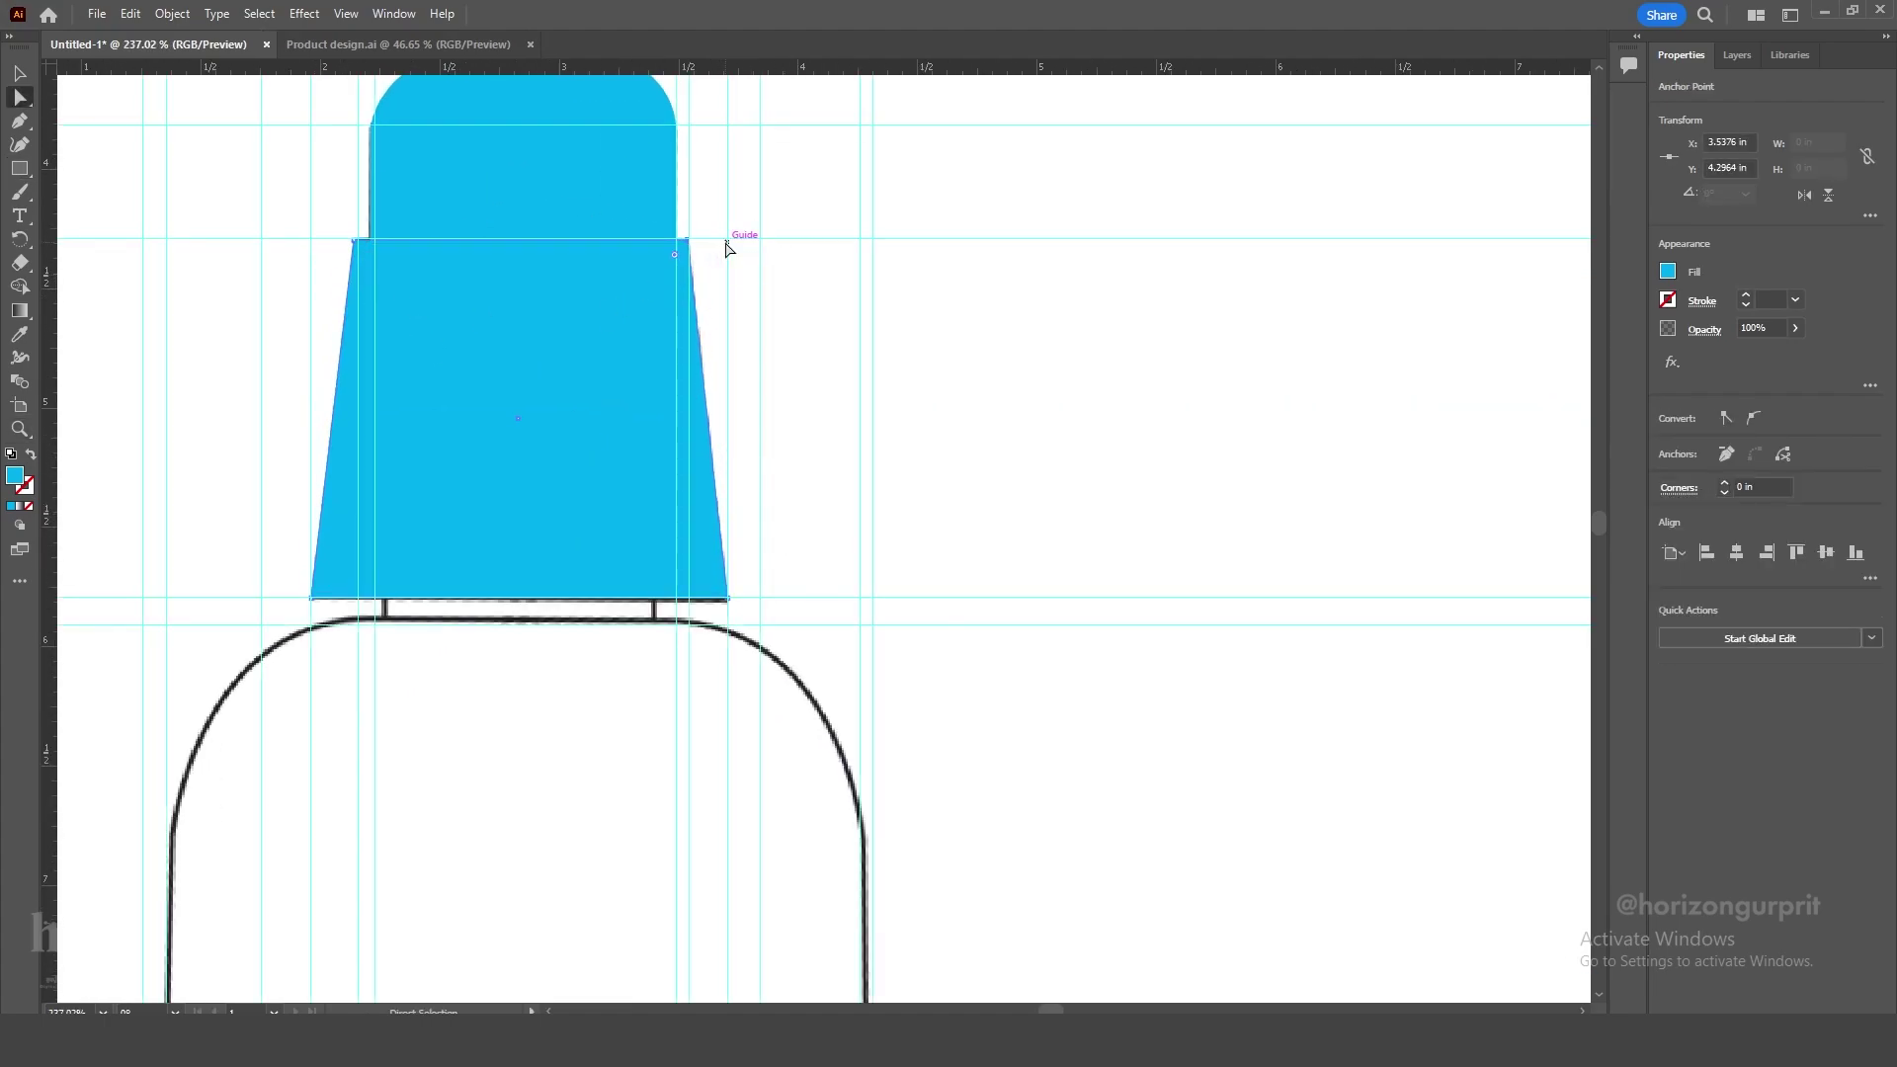
{"action": "left_click", "coordinate": [313, 601], "text": "shift"}
{"action": "key", "text": "v"}
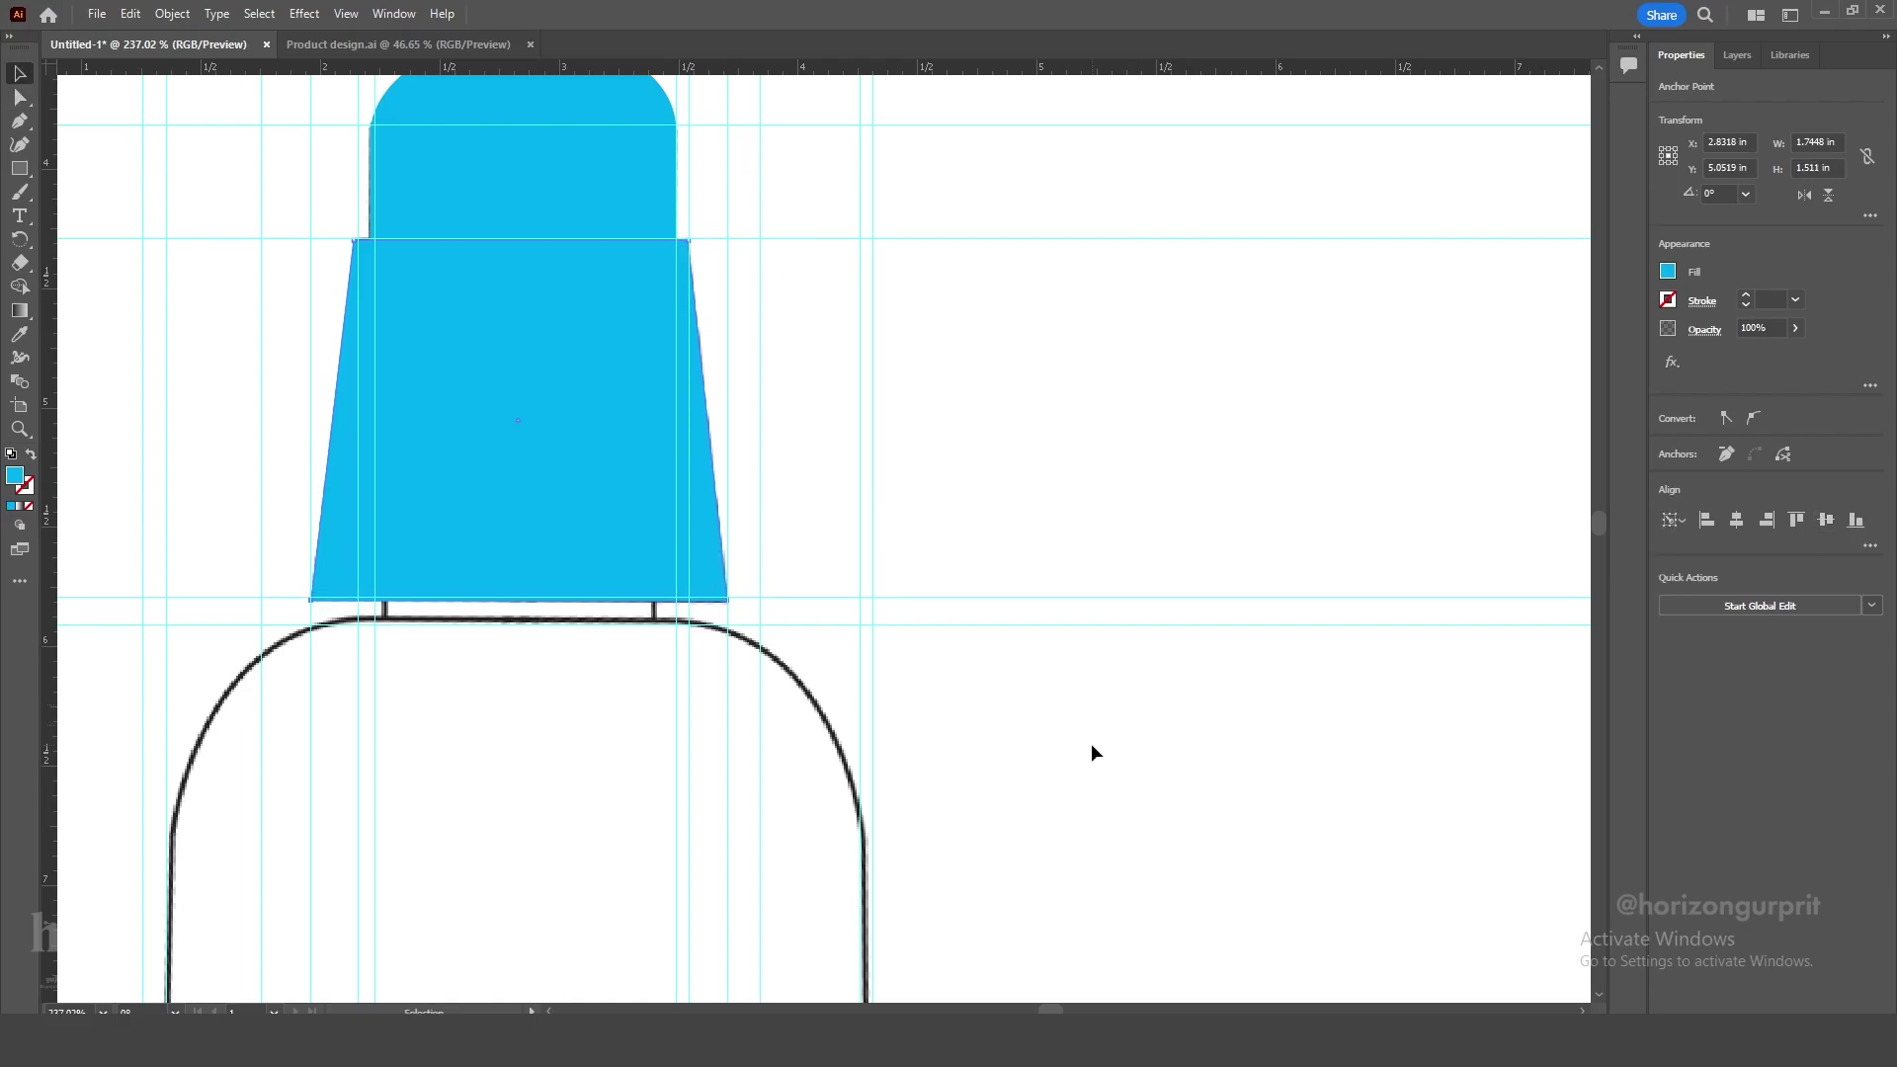
{"action": "left_click", "coordinate": [1091, 746]}
Fill the tapered sleeve with the green 4B7724 sampled from the colour palette beside the artboard.
{"action": "left_click", "coordinate": [682, 445]}
{"action": "key", "text": "z"}
{"action": "left_click_drag", "start_coordinate": [781, 499], "coordinate": [652, 554]}
{"action": "key", "text": "v"}
{"action": "left_click_drag", "start_coordinate": [1070, 631], "coordinate": [856, 631]}
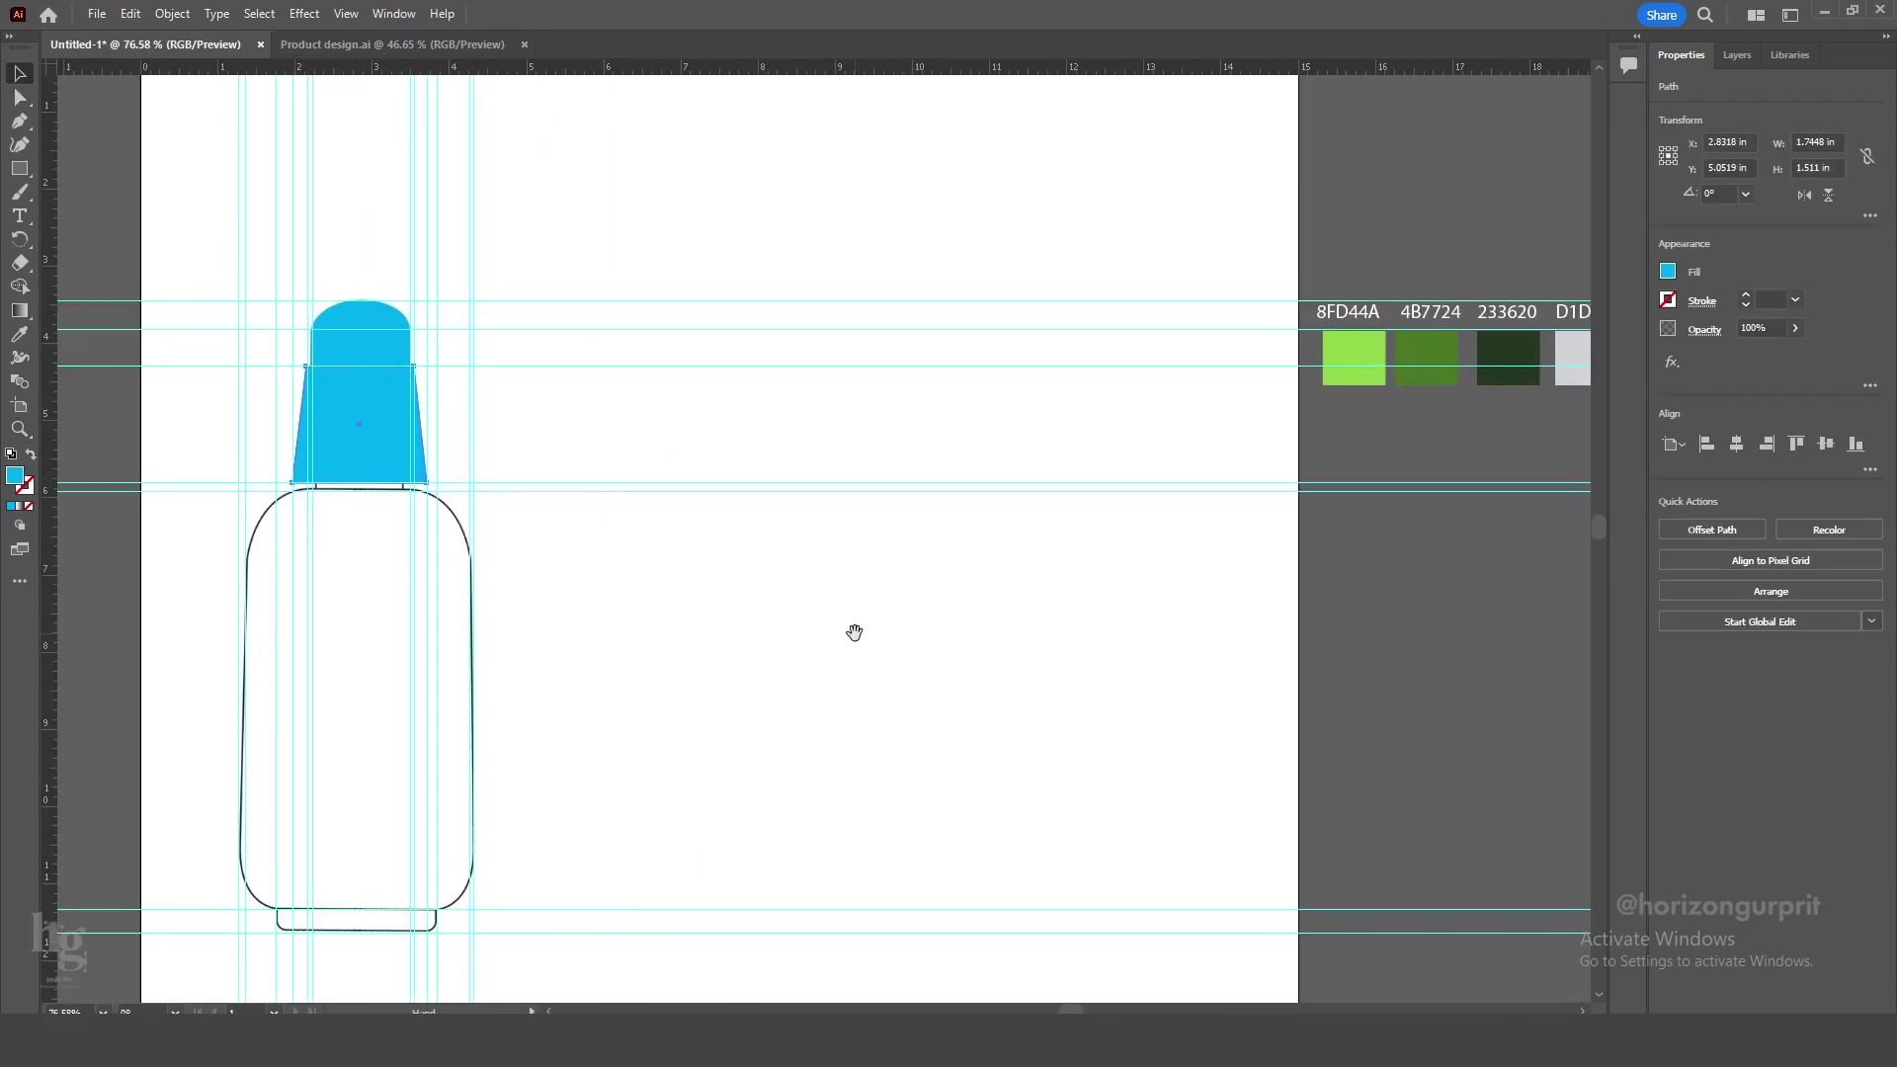
{"action": "key", "text": "i"}
{"action": "left_click", "coordinate": [1431, 358]}
{"action": "key", "text": "v"}
{"action": "left_click", "coordinate": [818, 661]}
Draw a neck rectangle about 1.14 by 0.10 in below the sleeve and fill it with black.
{"action": "left_click_drag", "start_coordinate": [641, 634], "coordinate": [751, 619]}
{"action": "key", "text": "z"}
{"action": "left_click_drag", "start_coordinate": [405, 448], "coordinate": [645, 578]}
{"action": "left_click_drag", "start_coordinate": [487, 508], "coordinate": [777, 532]}
{"action": "key", "text": "v"}
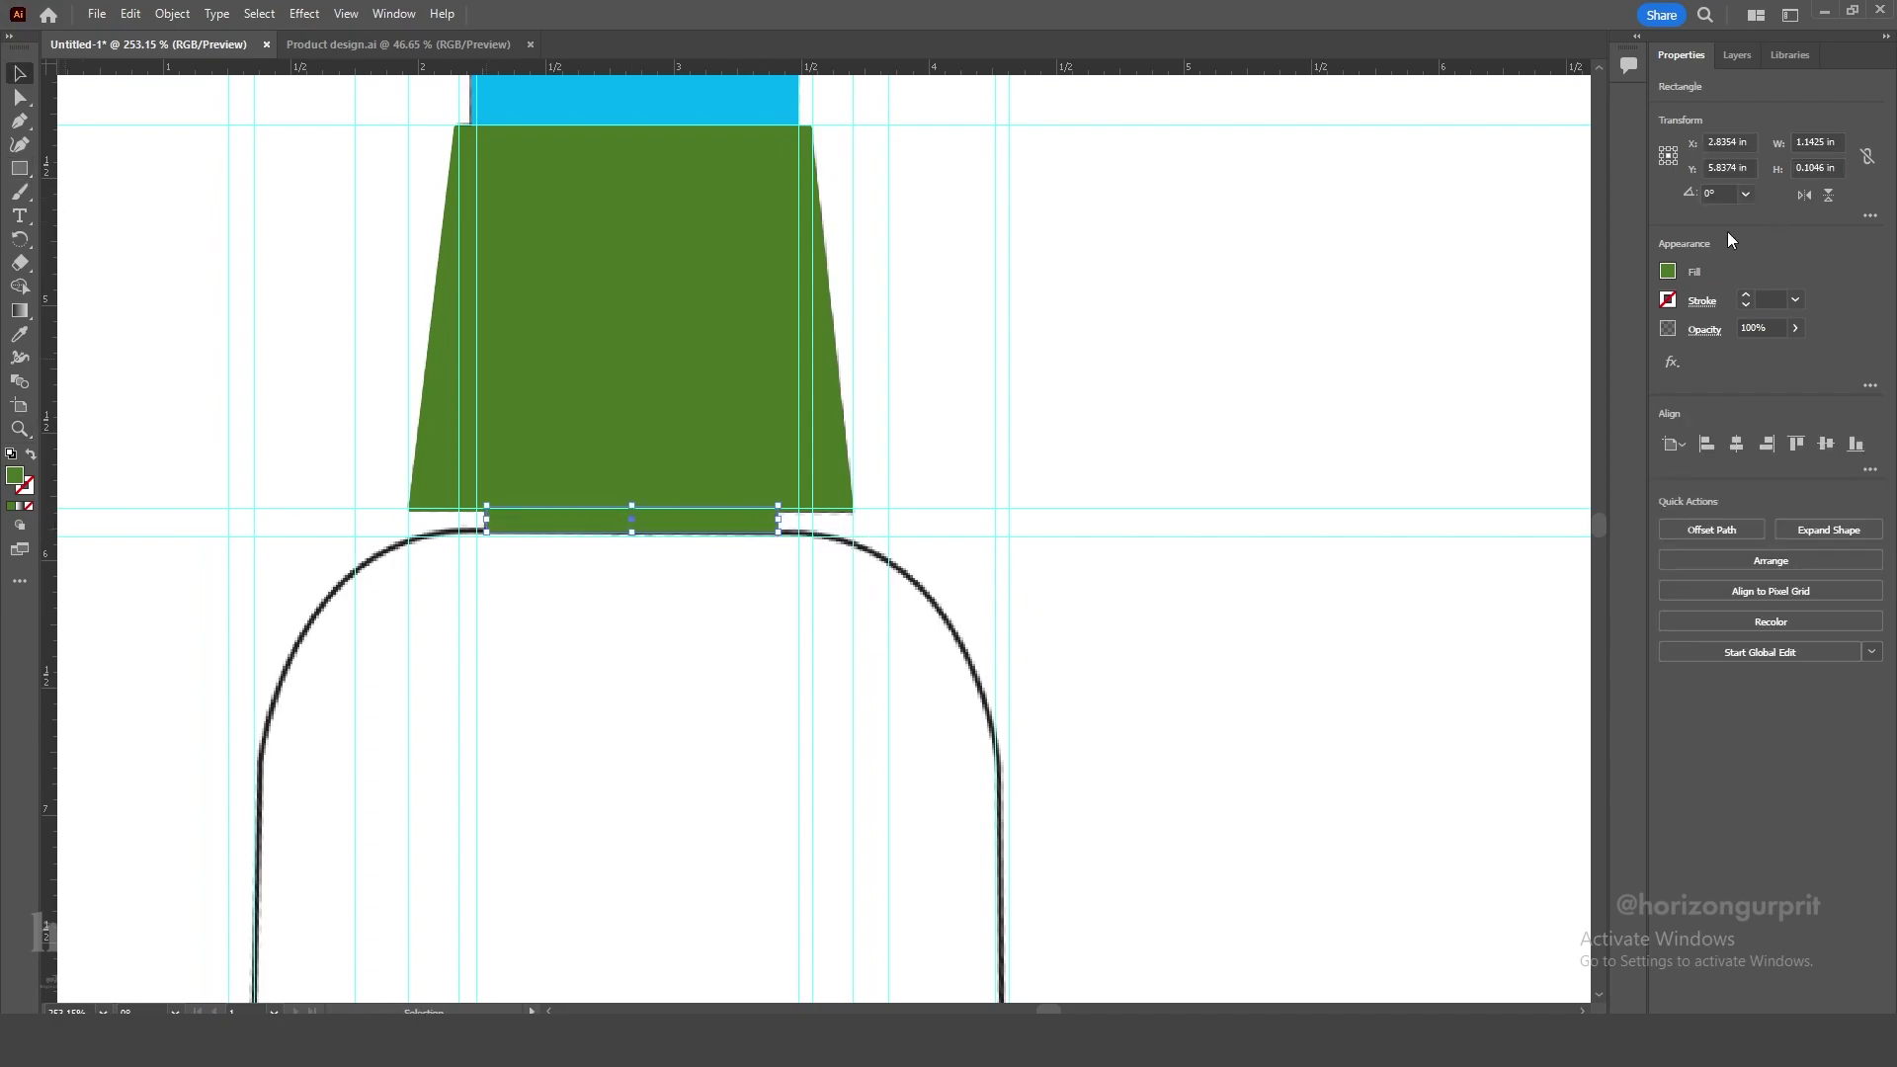
{"action": "left_click", "coordinate": [1668, 271]}
{"action": "left_click", "coordinate": [1504, 344]}
{"action": "left_click", "coordinate": [450, 694]}
Draw a rectangle about 3.04 by 5.42 in over the bottle's body, with sides tapering slightly toward the top.
{"action": "key", "text": "z"}
{"action": "left_click_drag", "start_coordinate": [451, 694], "coordinate": [306, 694]}
{"action": "left_click_drag", "start_coordinate": [419, 693], "coordinate": [532, 318]}
{"action": "key", "text": "m"}
{"action": "mouse_move", "coordinate": [835, 913]}
{"action": "left_mouse_down"}
{"action": "mouse_move", "coordinate": [456, 863]}
{"action": "mouse_move", "coordinate": [452, 248]}
{"action": "mouse_move", "coordinate": [471, 244]}
{"action": "left_mouse_up"}
{"action": "key", "text": "a"}
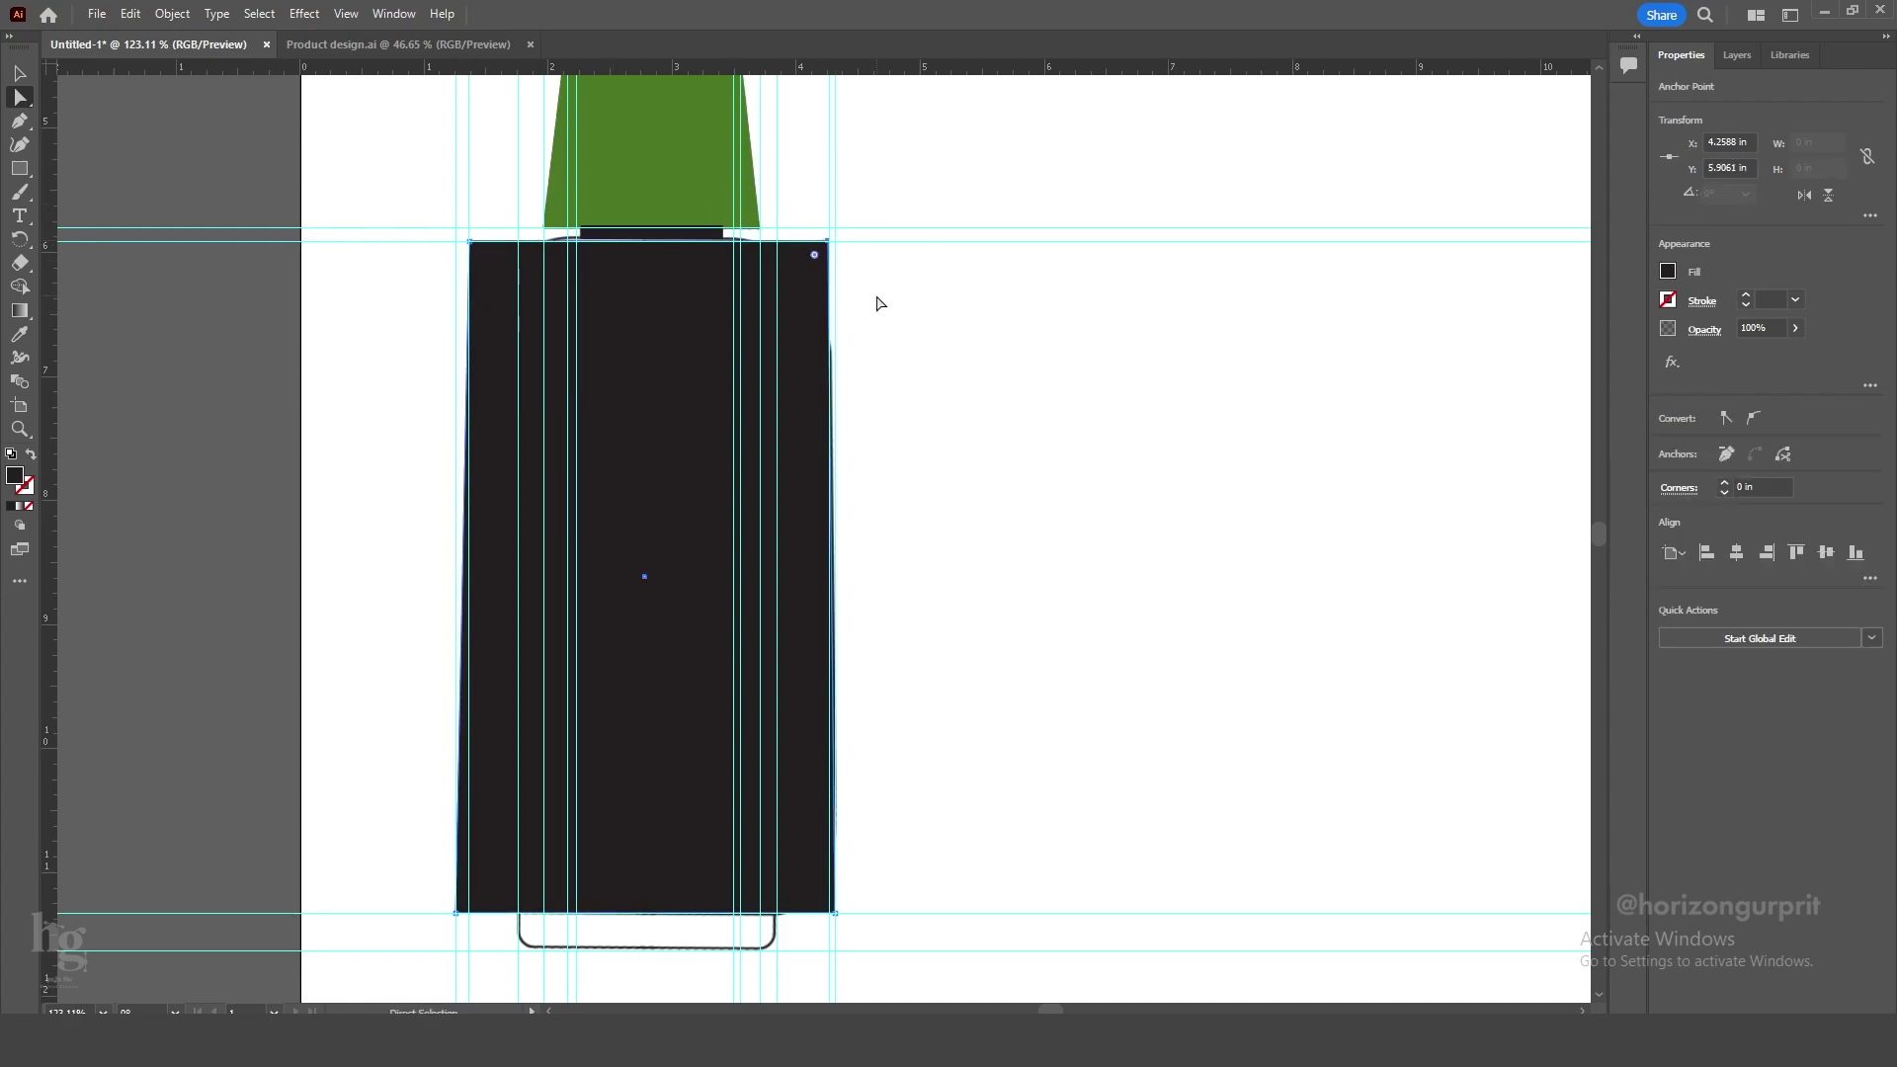
Round the body's bottom corners, about 0.45 in on the right and 0.47 in on the left.
{"action": "left_click_drag", "start_coordinate": [823, 901], "coordinate": [790, 849]}
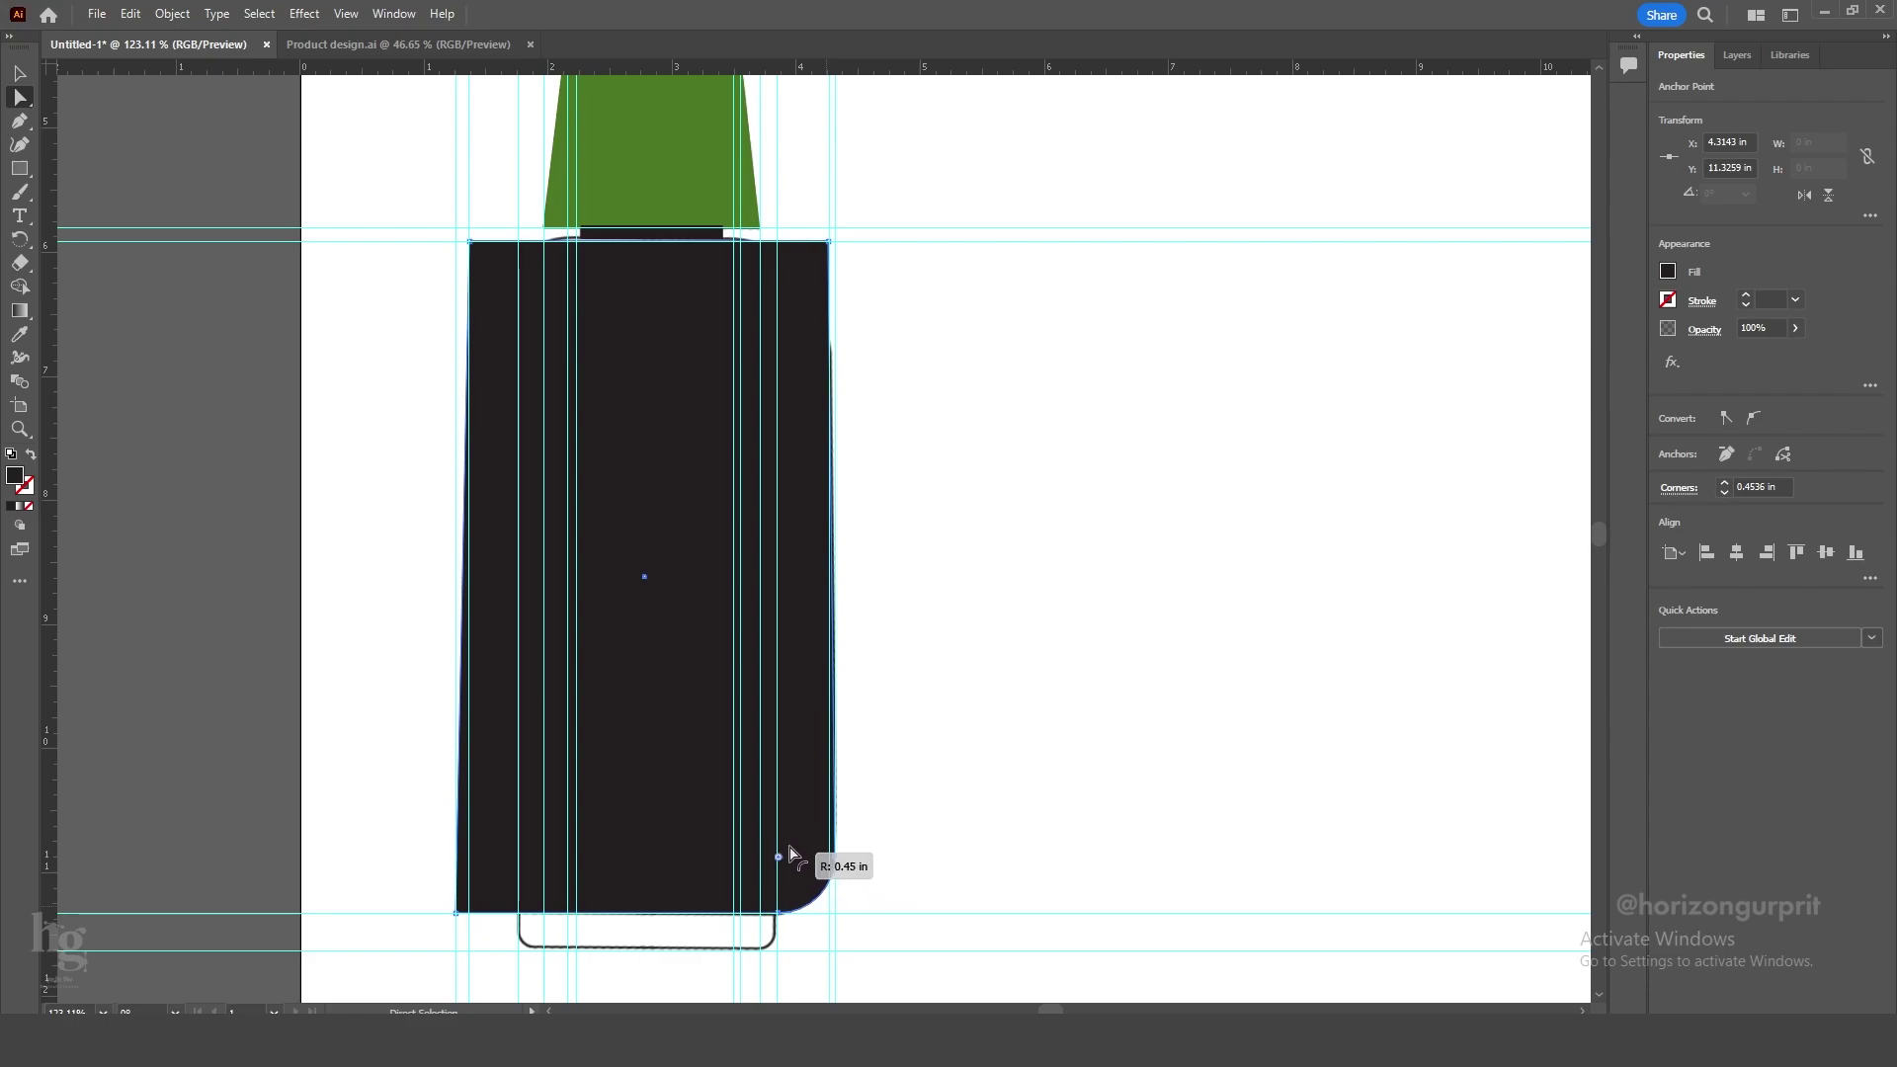
{"action": "left_click_drag", "start_coordinate": [455, 913], "coordinate": [506, 852]}
{"action": "key", "text": "ctrl+z"}
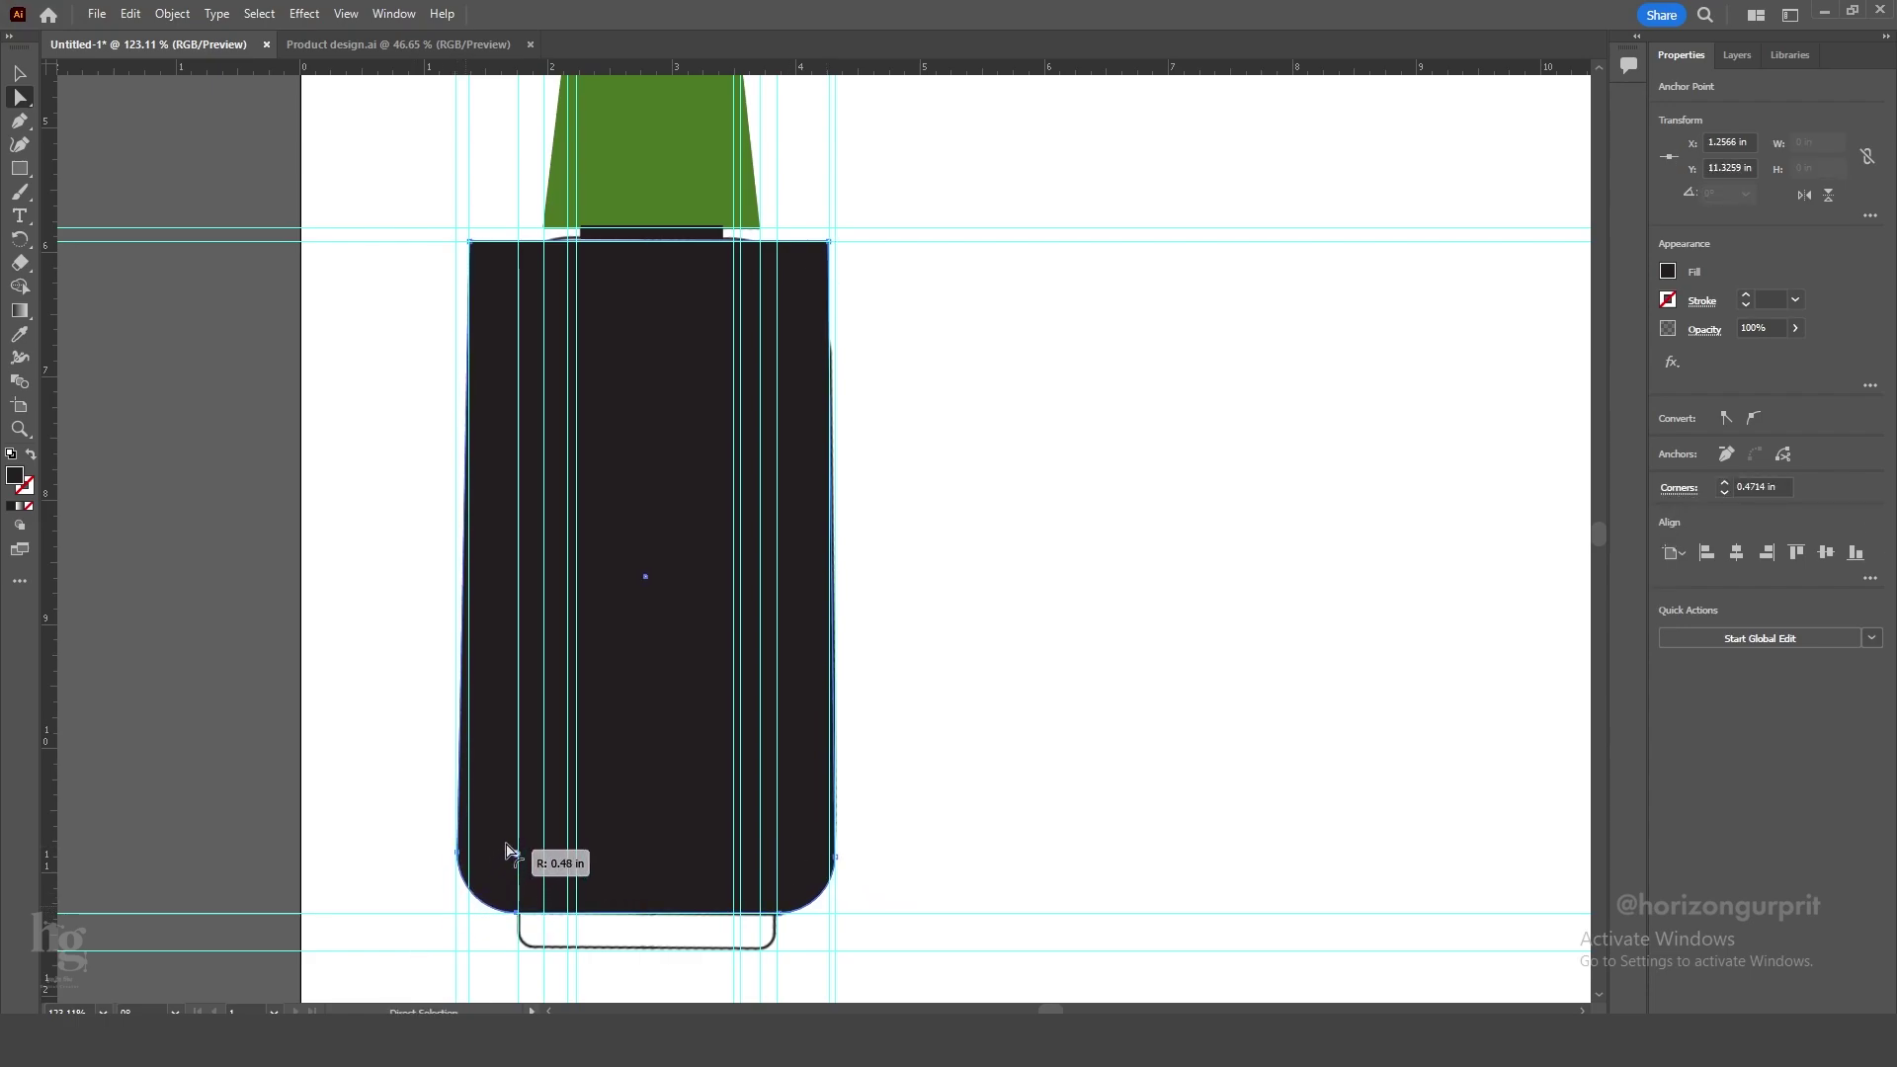
Round the body's shoulder corners, about 0.76 in on the right and 0.80 in on the left.
{"action": "left_click_drag", "start_coordinate": [818, 254], "coordinate": [719, 326]}
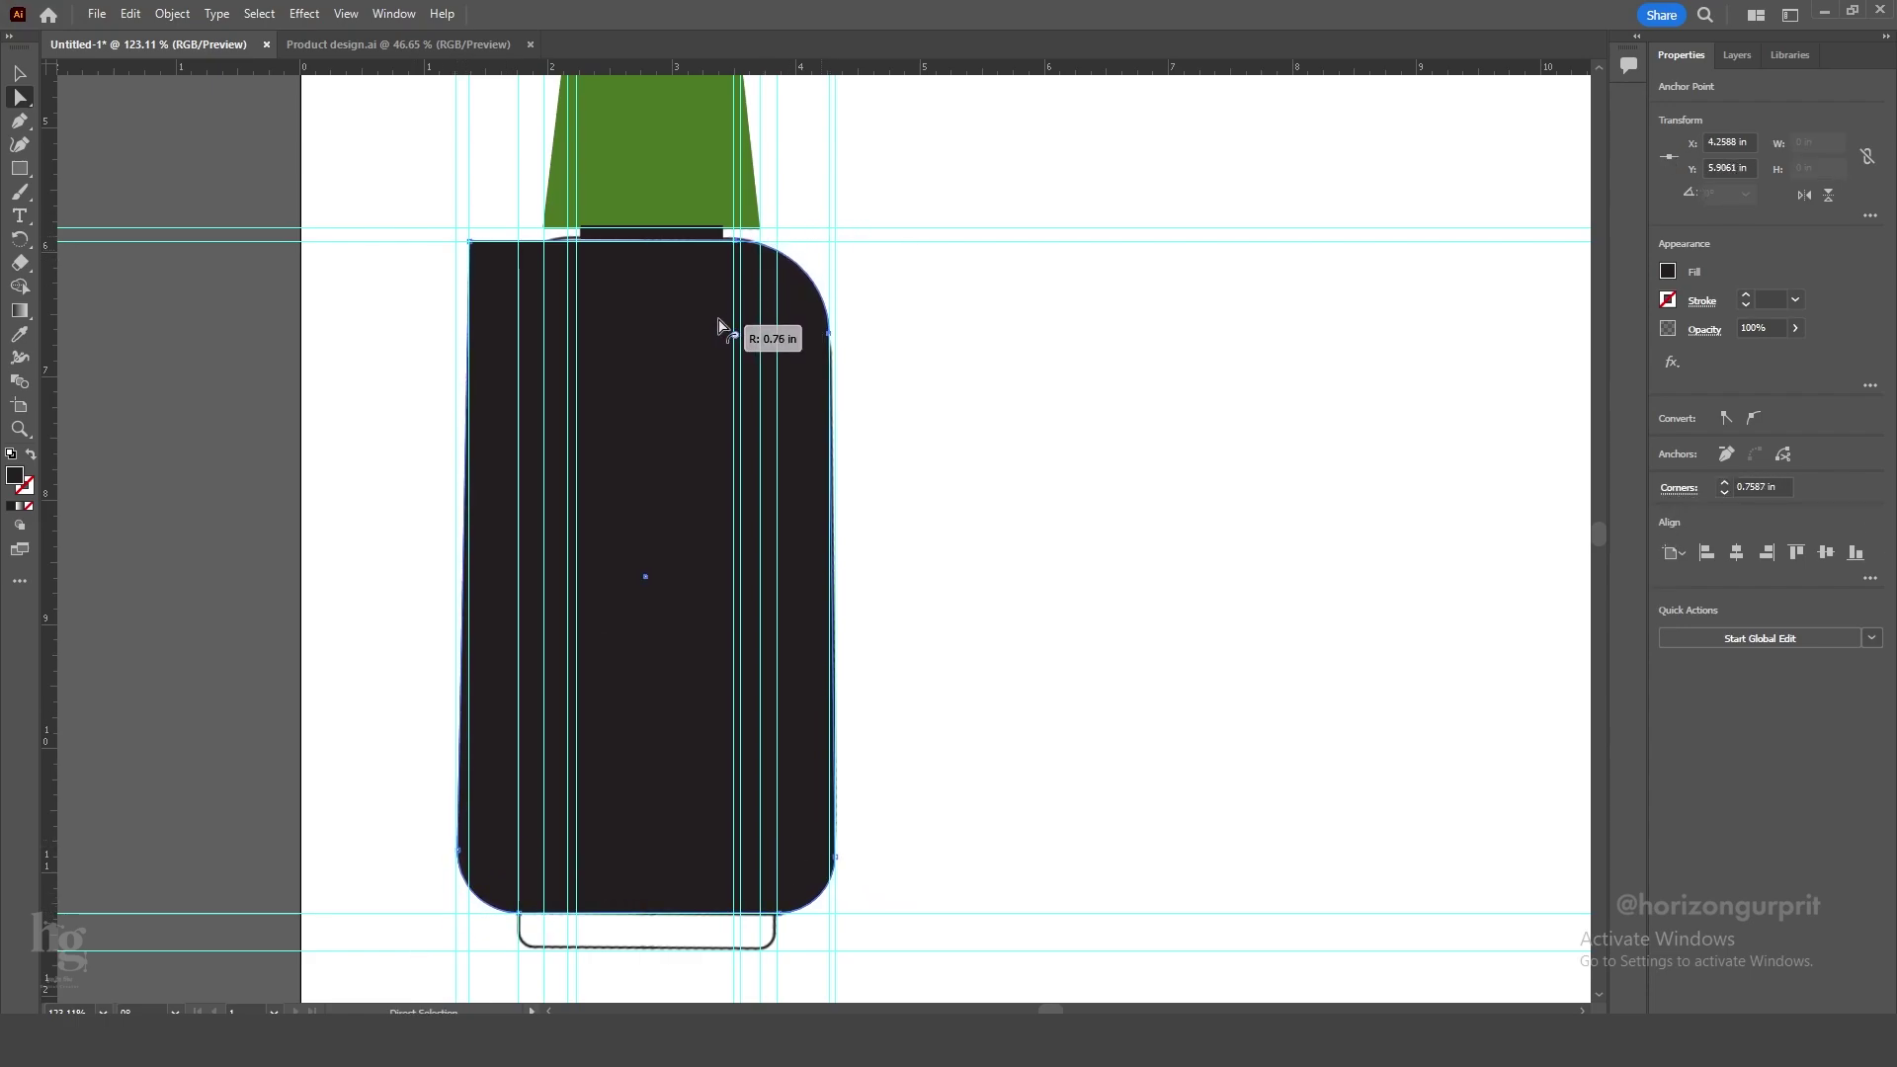
{"action": "left_click_drag", "start_coordinate": [478, 241], "coordinate": [571, 344]}
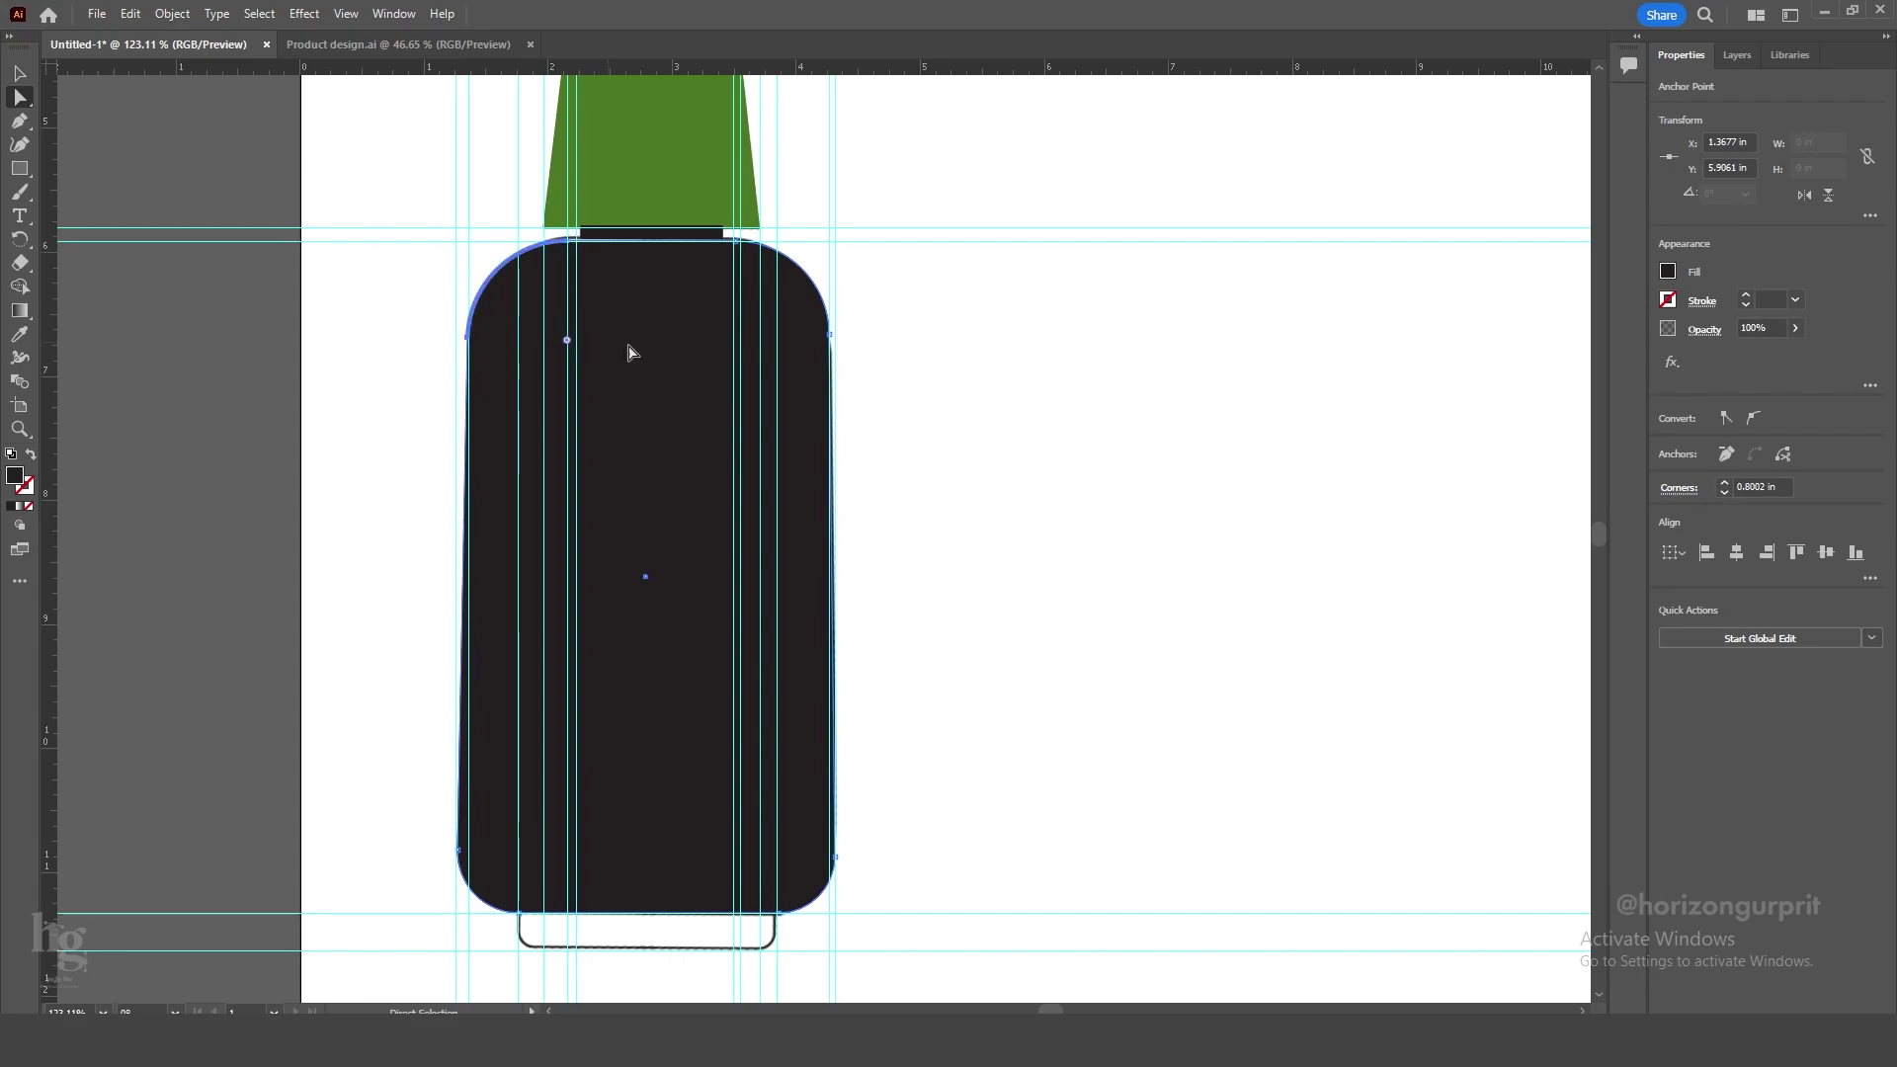
{"action": "left_click", "coordinate": [1021, 454]}
Stretch the body's top edge slightly upward so the shape is about 5.44 in tall.
{"action": "left_click", "coordinate": [648, 313]}
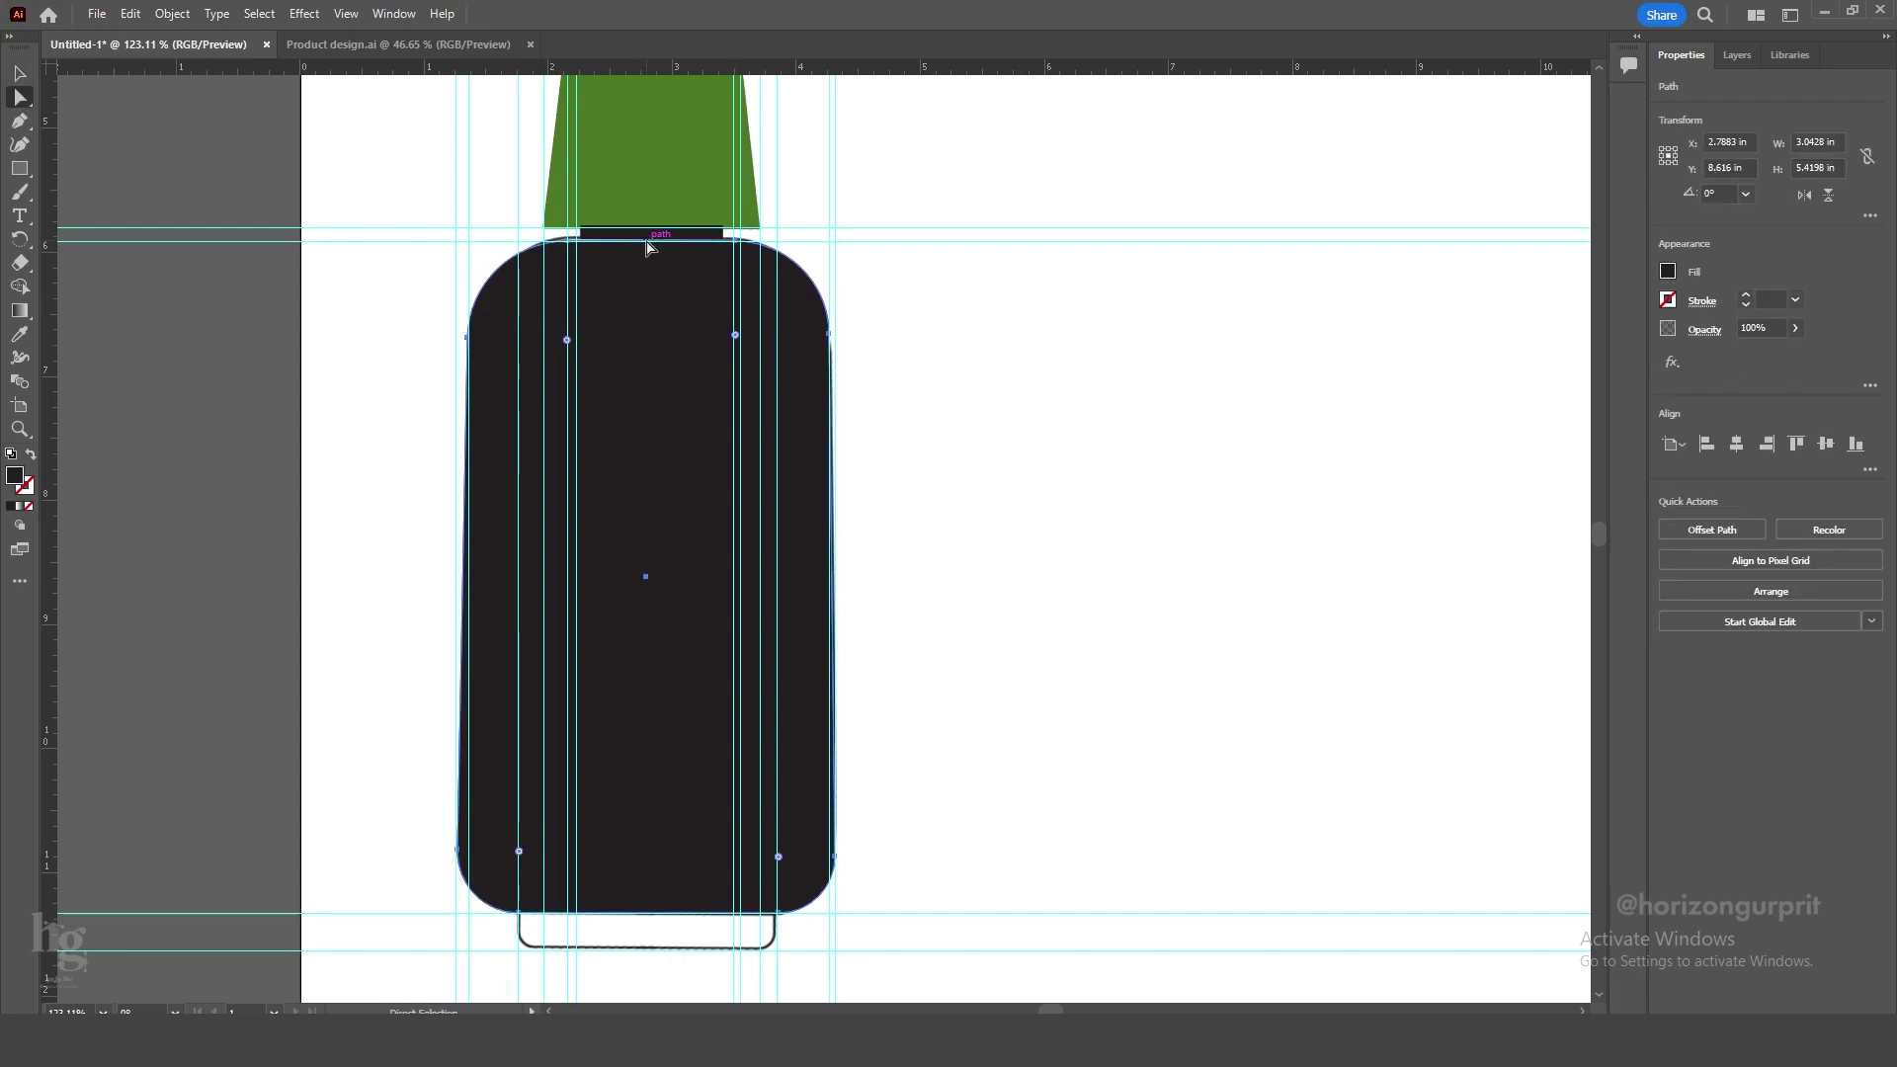
{"action": "key", "text": "v"}
{"action": "left_click_drag", "start_coordinate": [646, 242], "coordinate": [646, 240]}
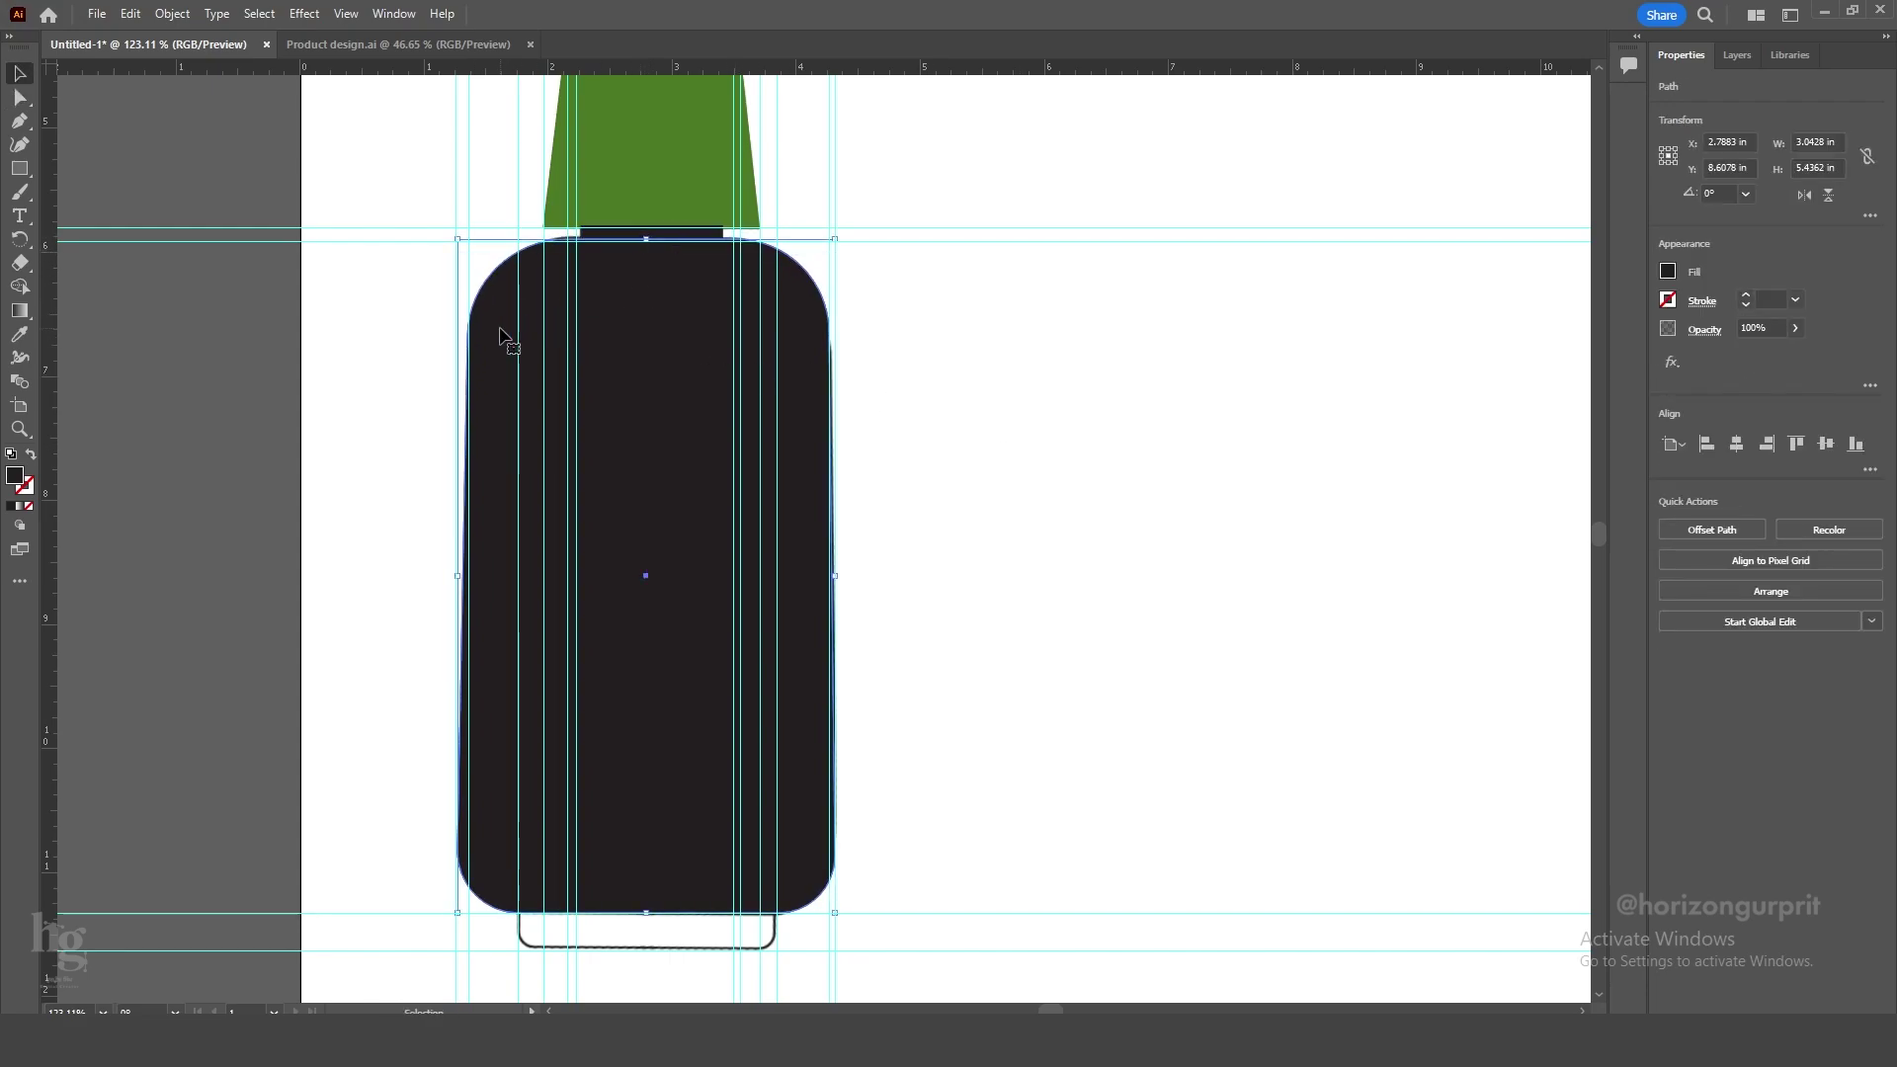
{"action": "key", "text": "a"}
{"action": "left_click", "coordinate": [480, 293]}
{"action": "key", "text": "v"}
{"action": "left_click", "coordinate": [1000, 471]}
{"action": "left_click", "coordinate": [669, 373]}
{"action": "key", "text": "a"}
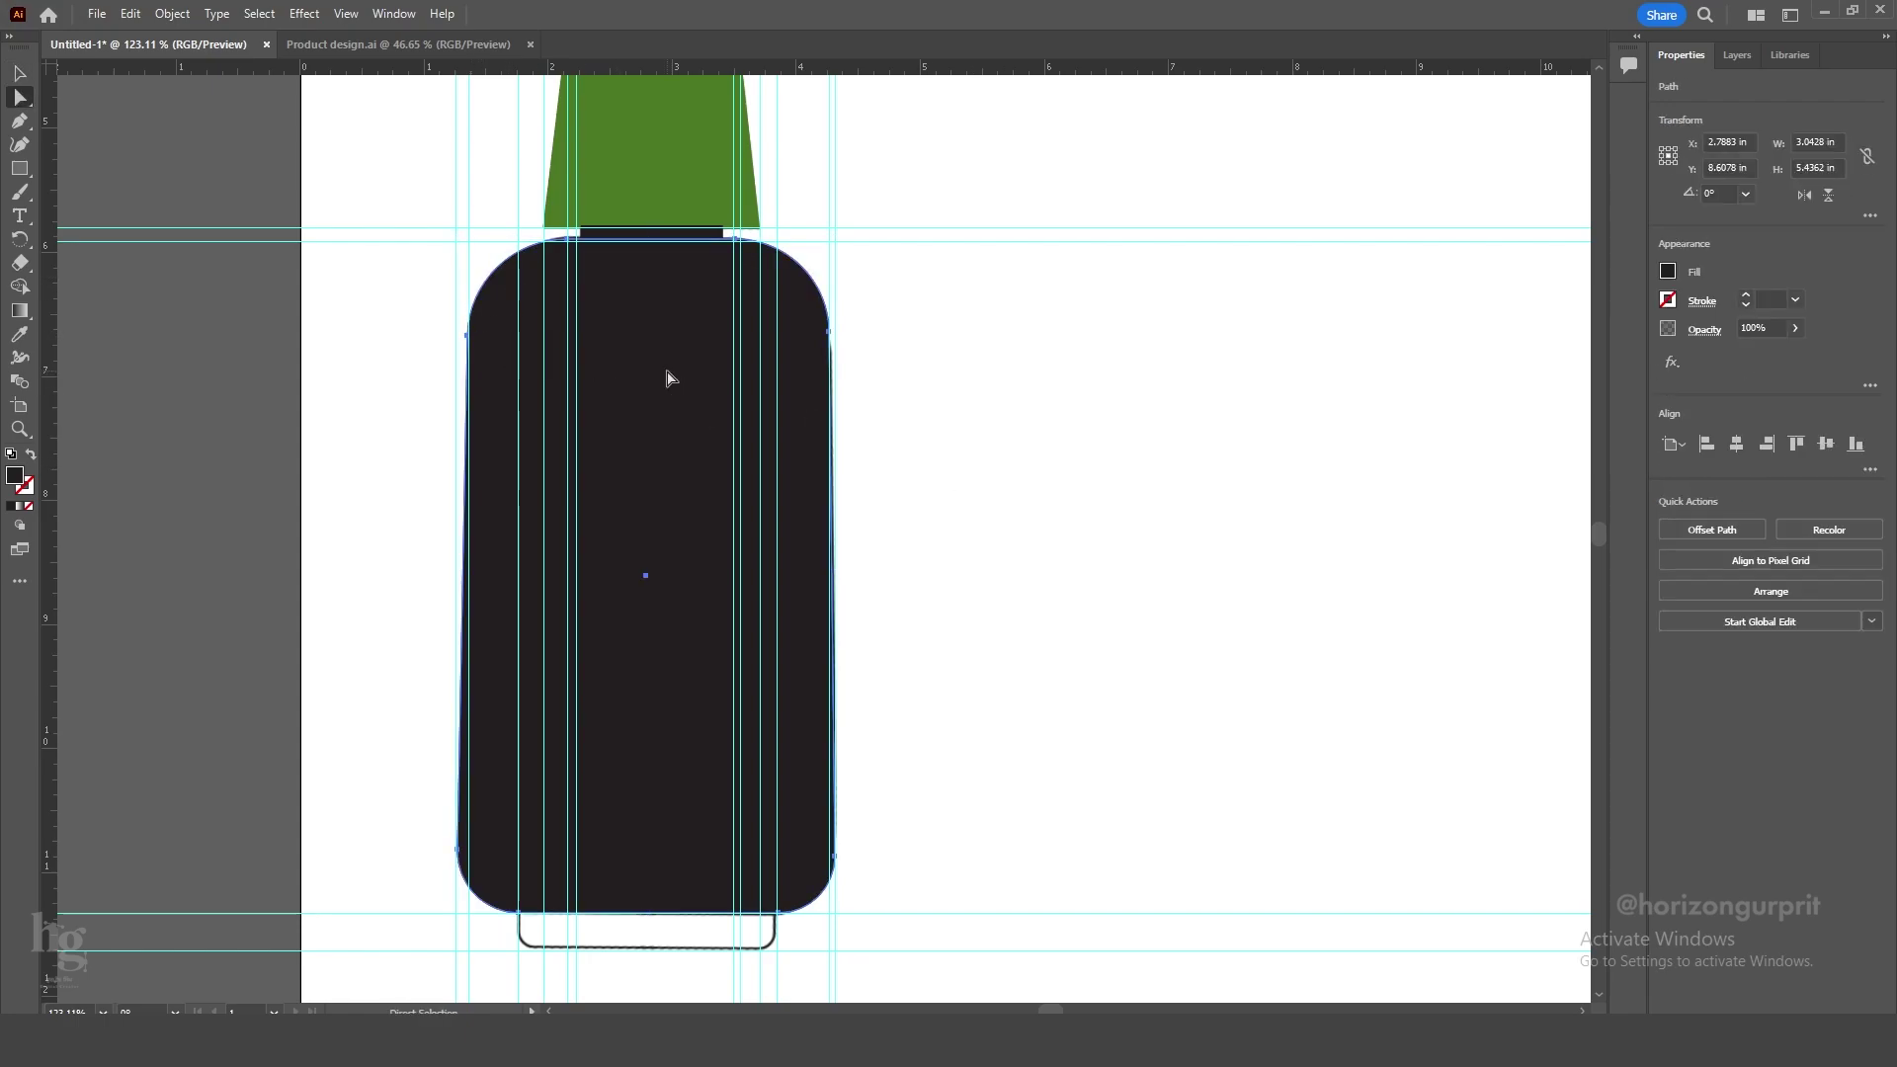
{"action": "left_click", "coordinate": [829, 334]}
{"action": "key", "text": "v"}
{"action": "left_click", "coordinate": [889, 529]}
Fill the bottle's body with the green sampled from the tapered sleeve.
{"action": "scroll", "coordinate": [854, 618], "scroll_direction": "down", "scroll_amount": 2}
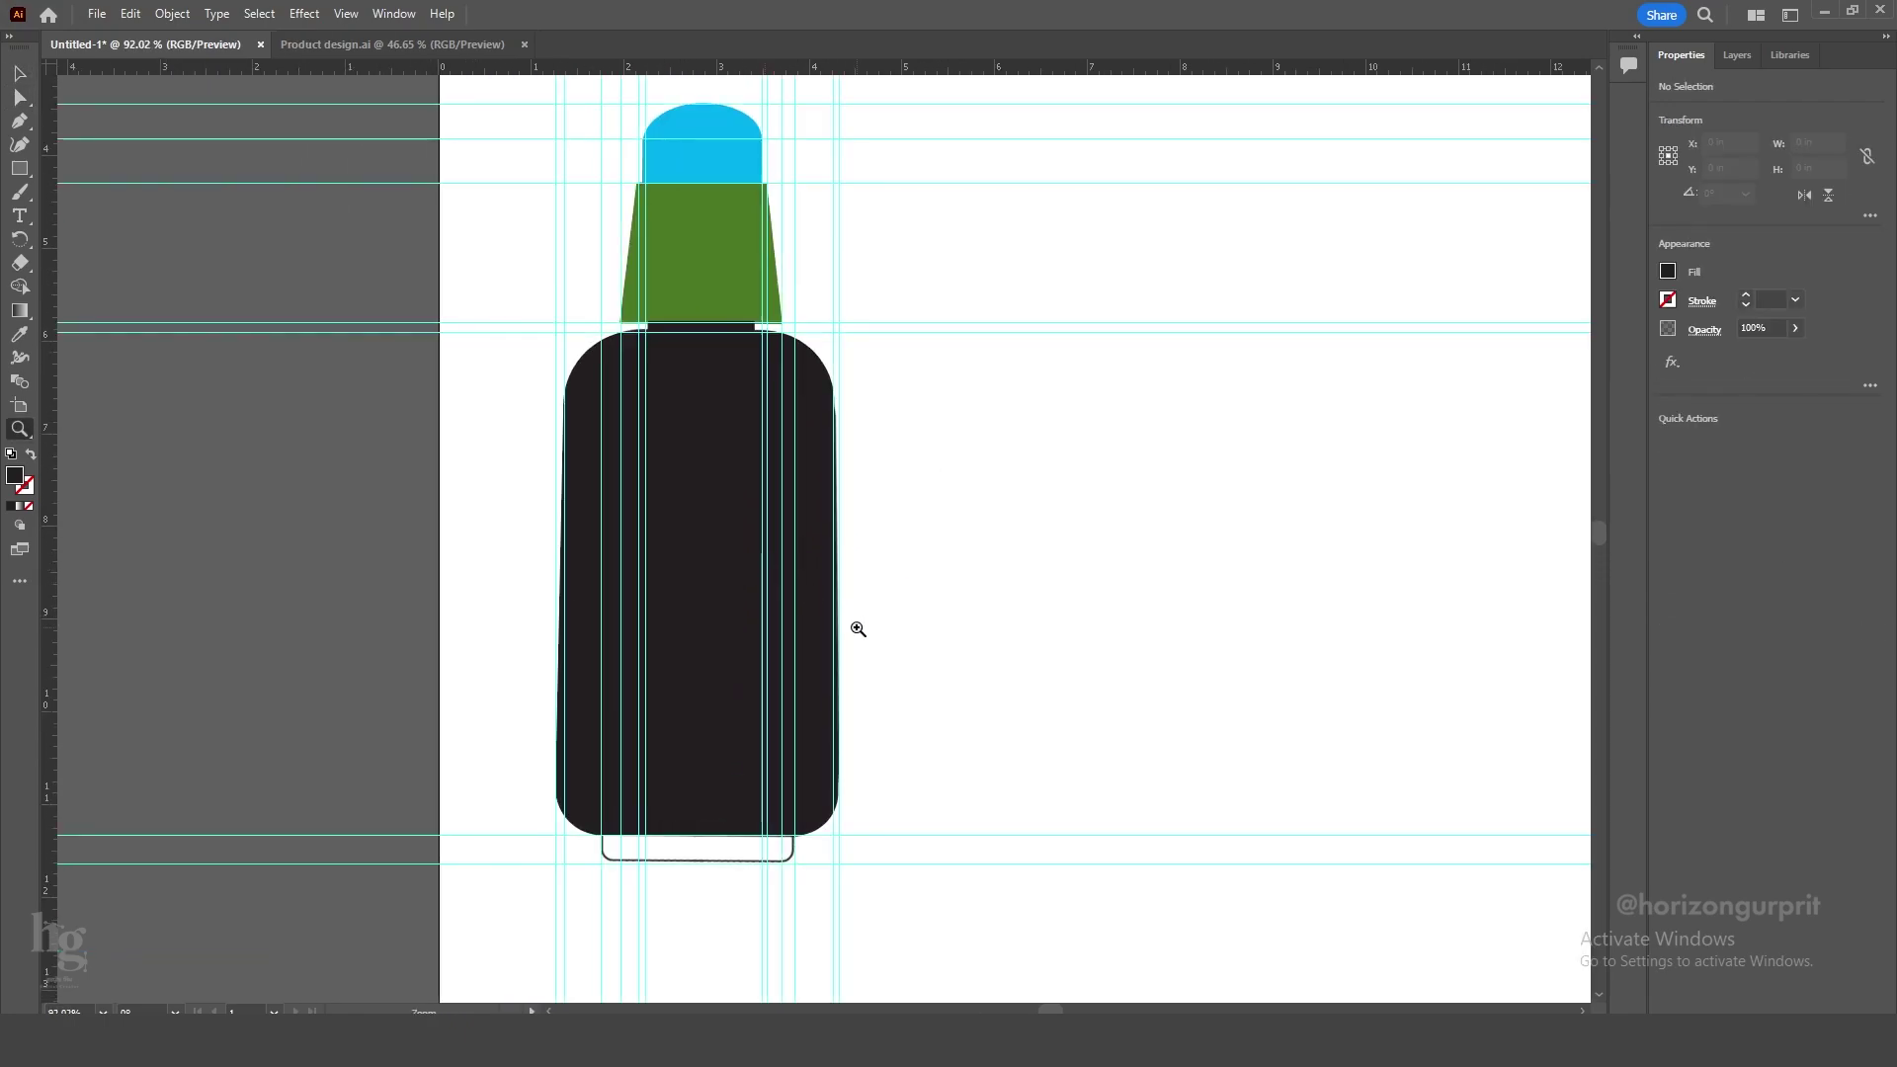
{"action": "scroll", "coordinate": [711, 558], "scroll_direction": "up", "scroll_amount": 1}
{"action": "left_click", "coordinate": [672, 540]}
{"action": "key", "text": "i"}
{"action": "left_click", "coordinate": [693, 247]}
{"action": "key", "text": "v"}
{"action": "left_click", "coordinate": [919, 494]}
Draw a rectangle about 2.09 by 0.43 in over the base, overlapping the lower edge of the bottle's body.
{"action": "left_click_drag", "start_coordinate": [705, 676], "coordinate": [642, 531]}
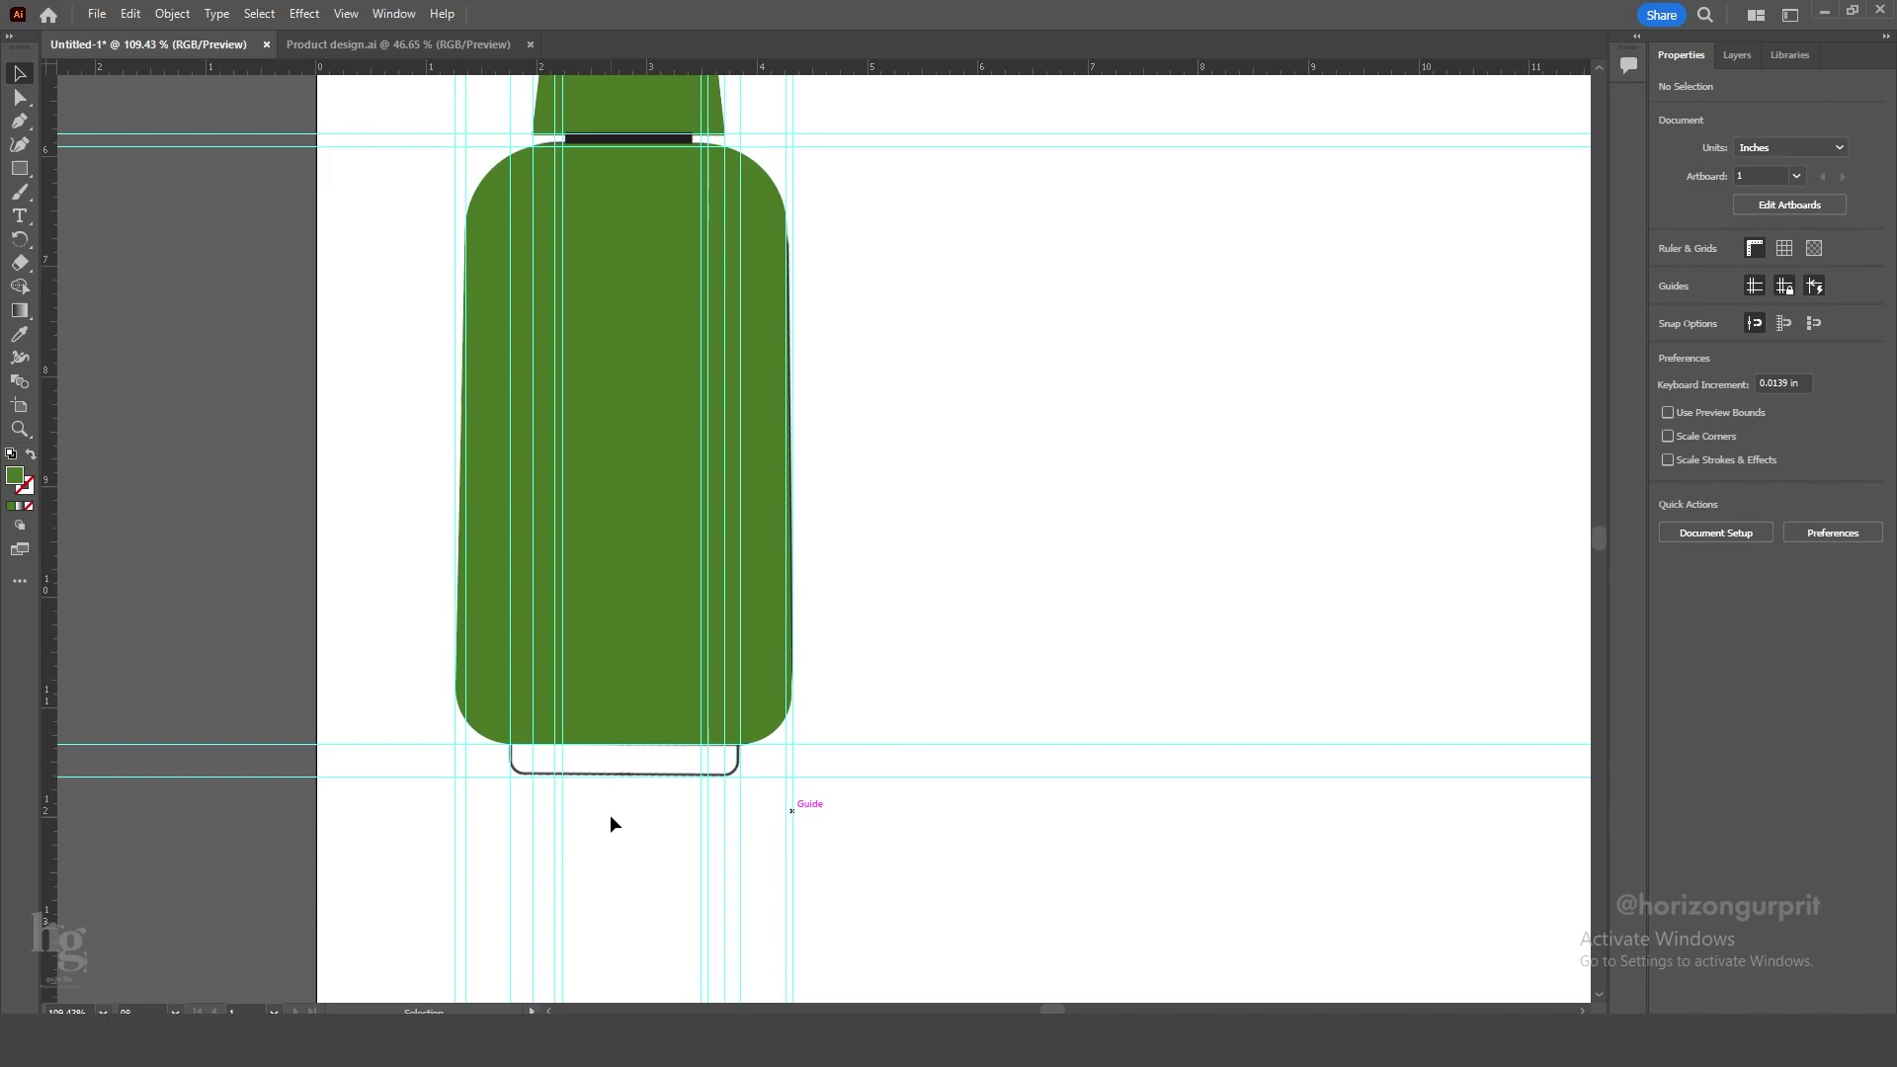
{"action": "scroll", "coordinate": [573, 768], "scroll_direction": "up", "scroll_amount": 2}
{"action": "key", "text": "m"}
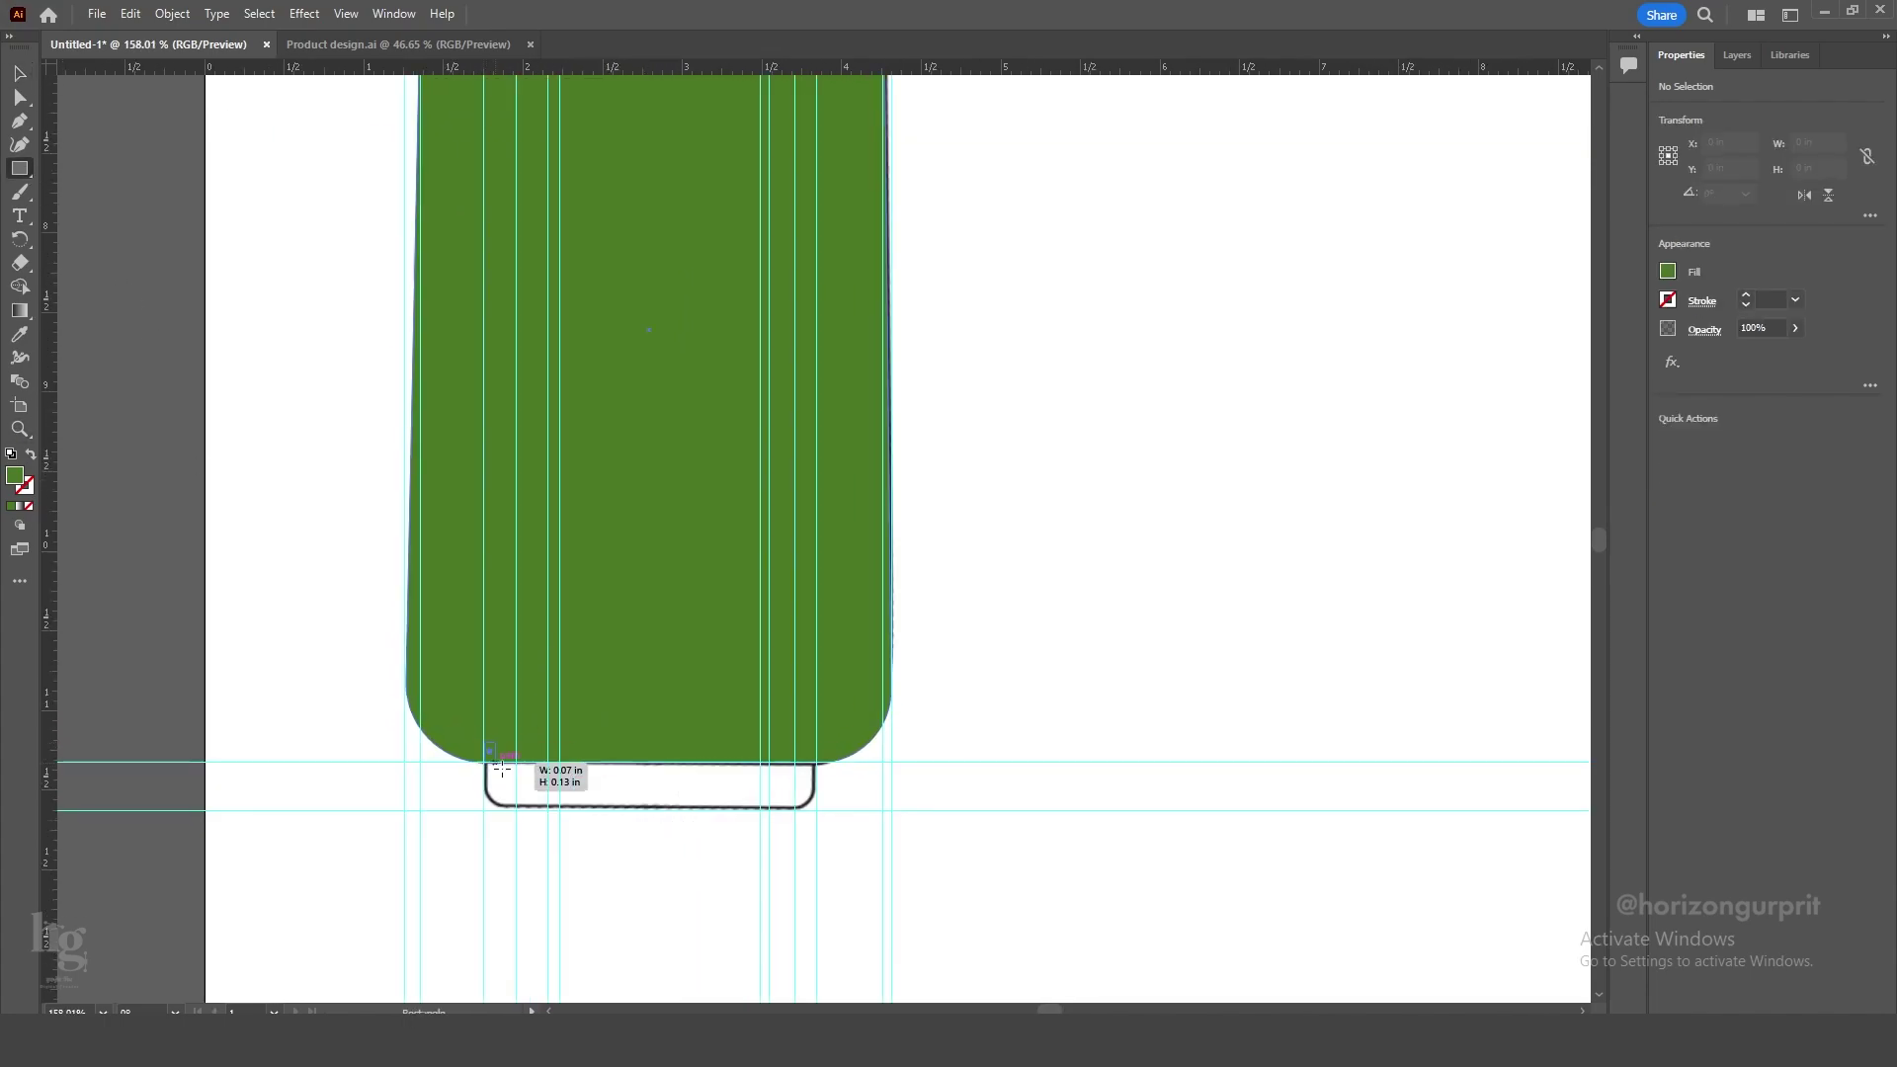
{"action": "left_click_drag", "start_coordinate": [484, 742], "coordinate": [816, 810]}
Fill the base rectangle with near-black and send it to the back, behind the body.
{"action": "key", "text": "v"}
{"action": "double_click", "coordinate": [15, 476]}
{"action": "left_click", "coordinate": [830, 563]}
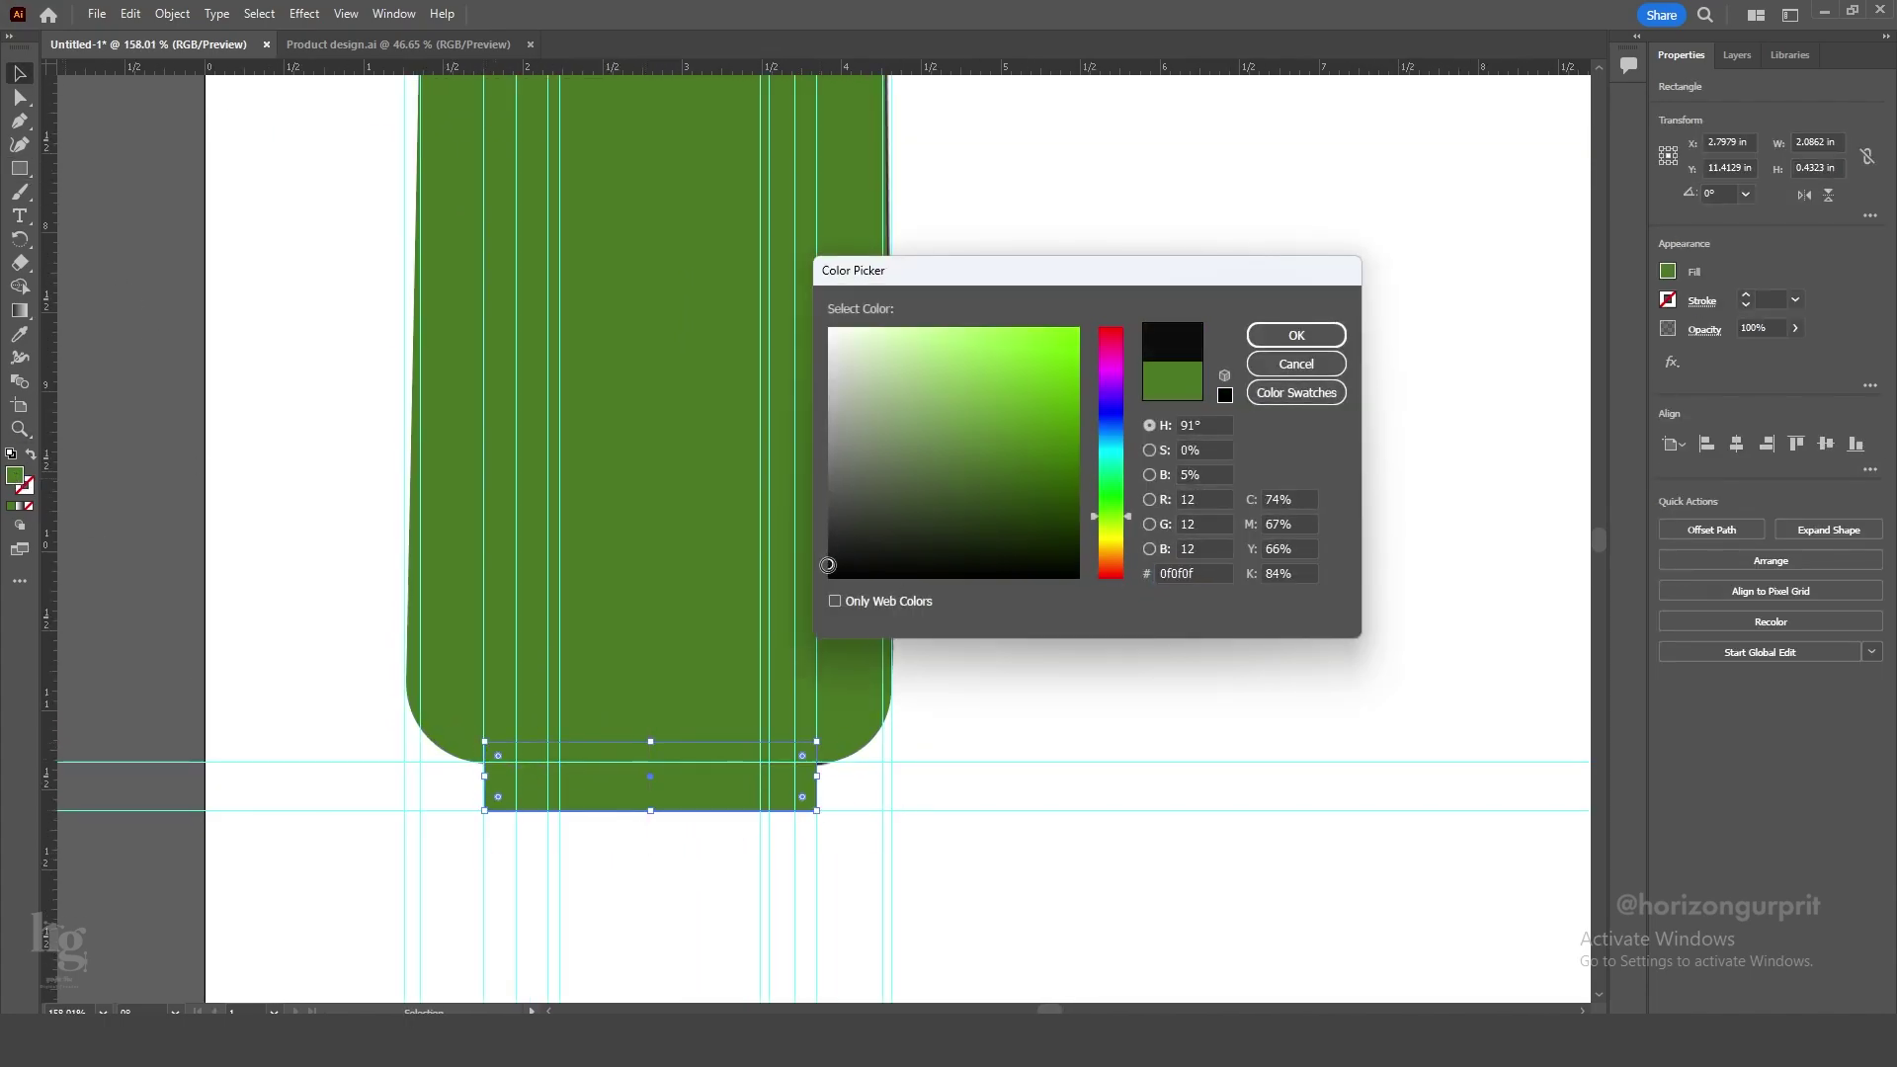
{"action": "key", "text": "Return"}
{"action": "key", "text": "ctrl+shift+["}
Round the bottom corners of the black base by about 0.18 in.
{"action": "key", "text": "a"}
{"action": "left_click", "coordinate": [713, 874]}
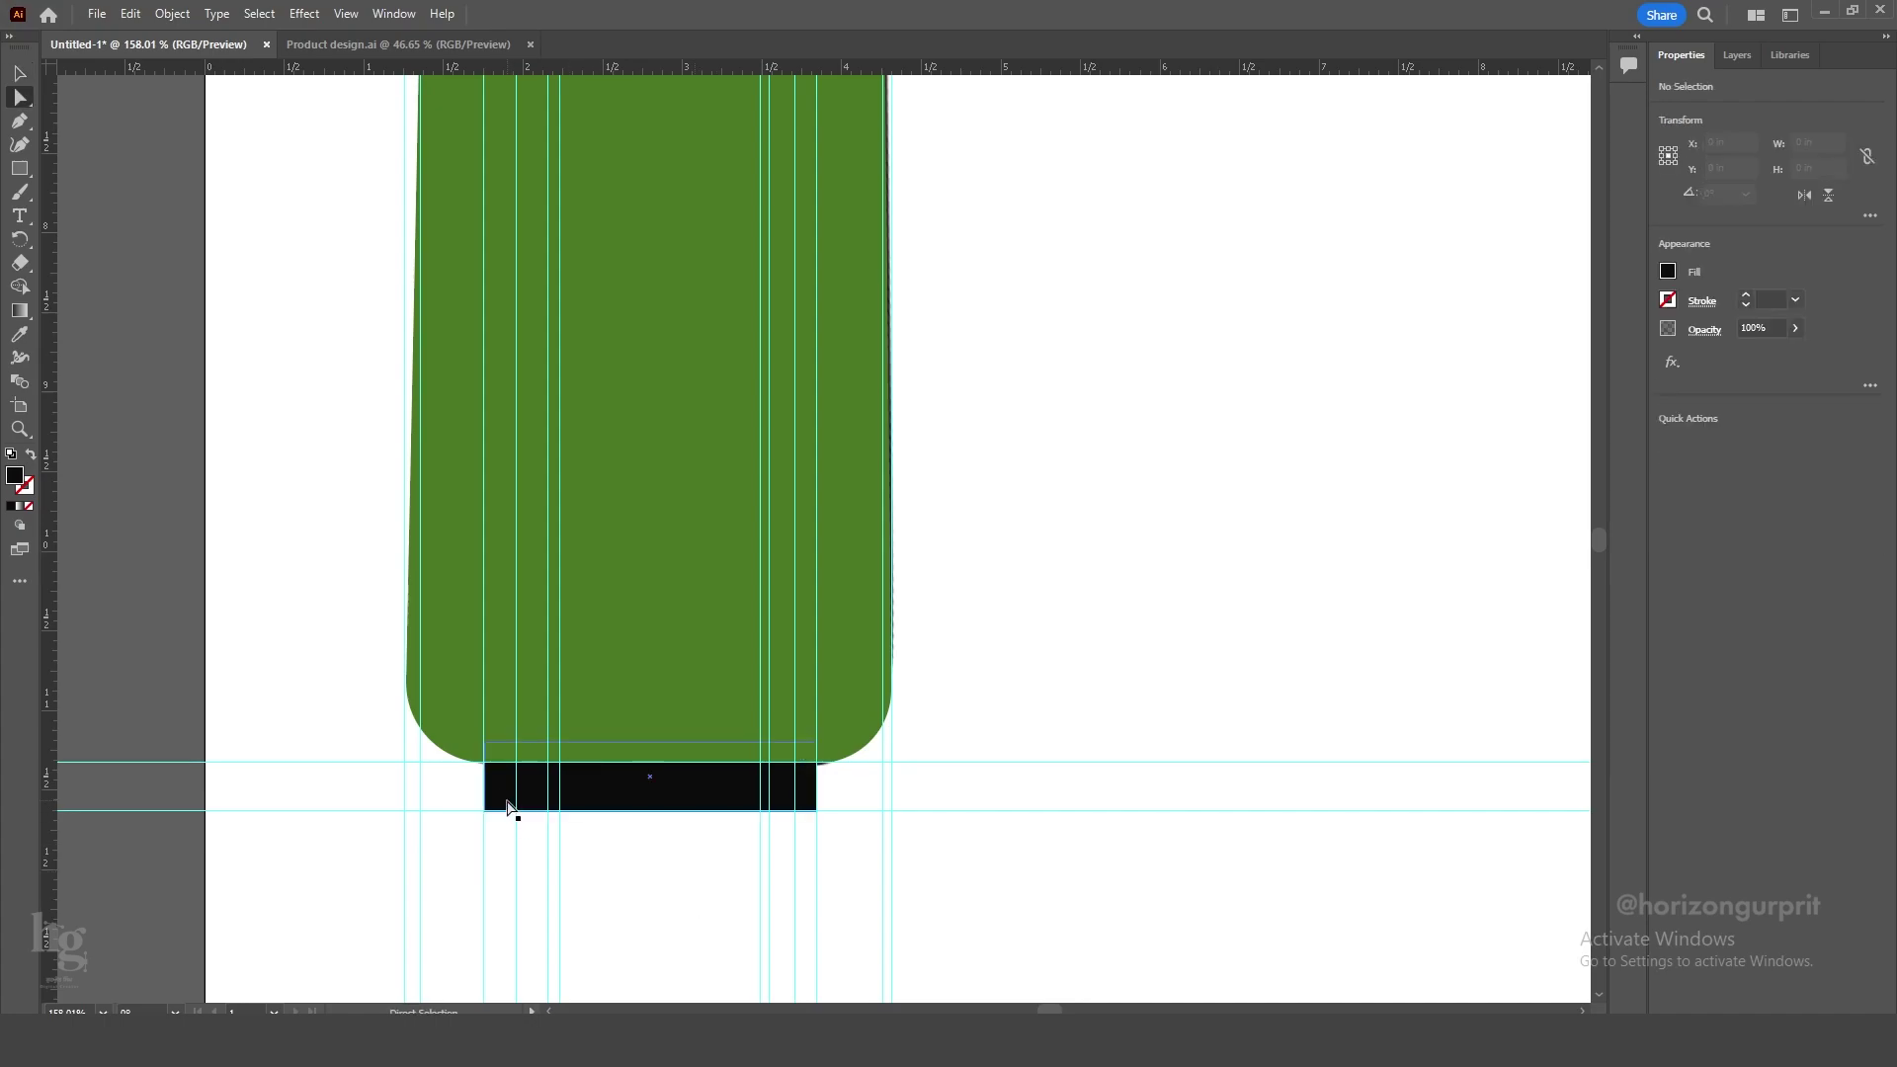
{"action": "left_click", "coordinate": [484, 810]}
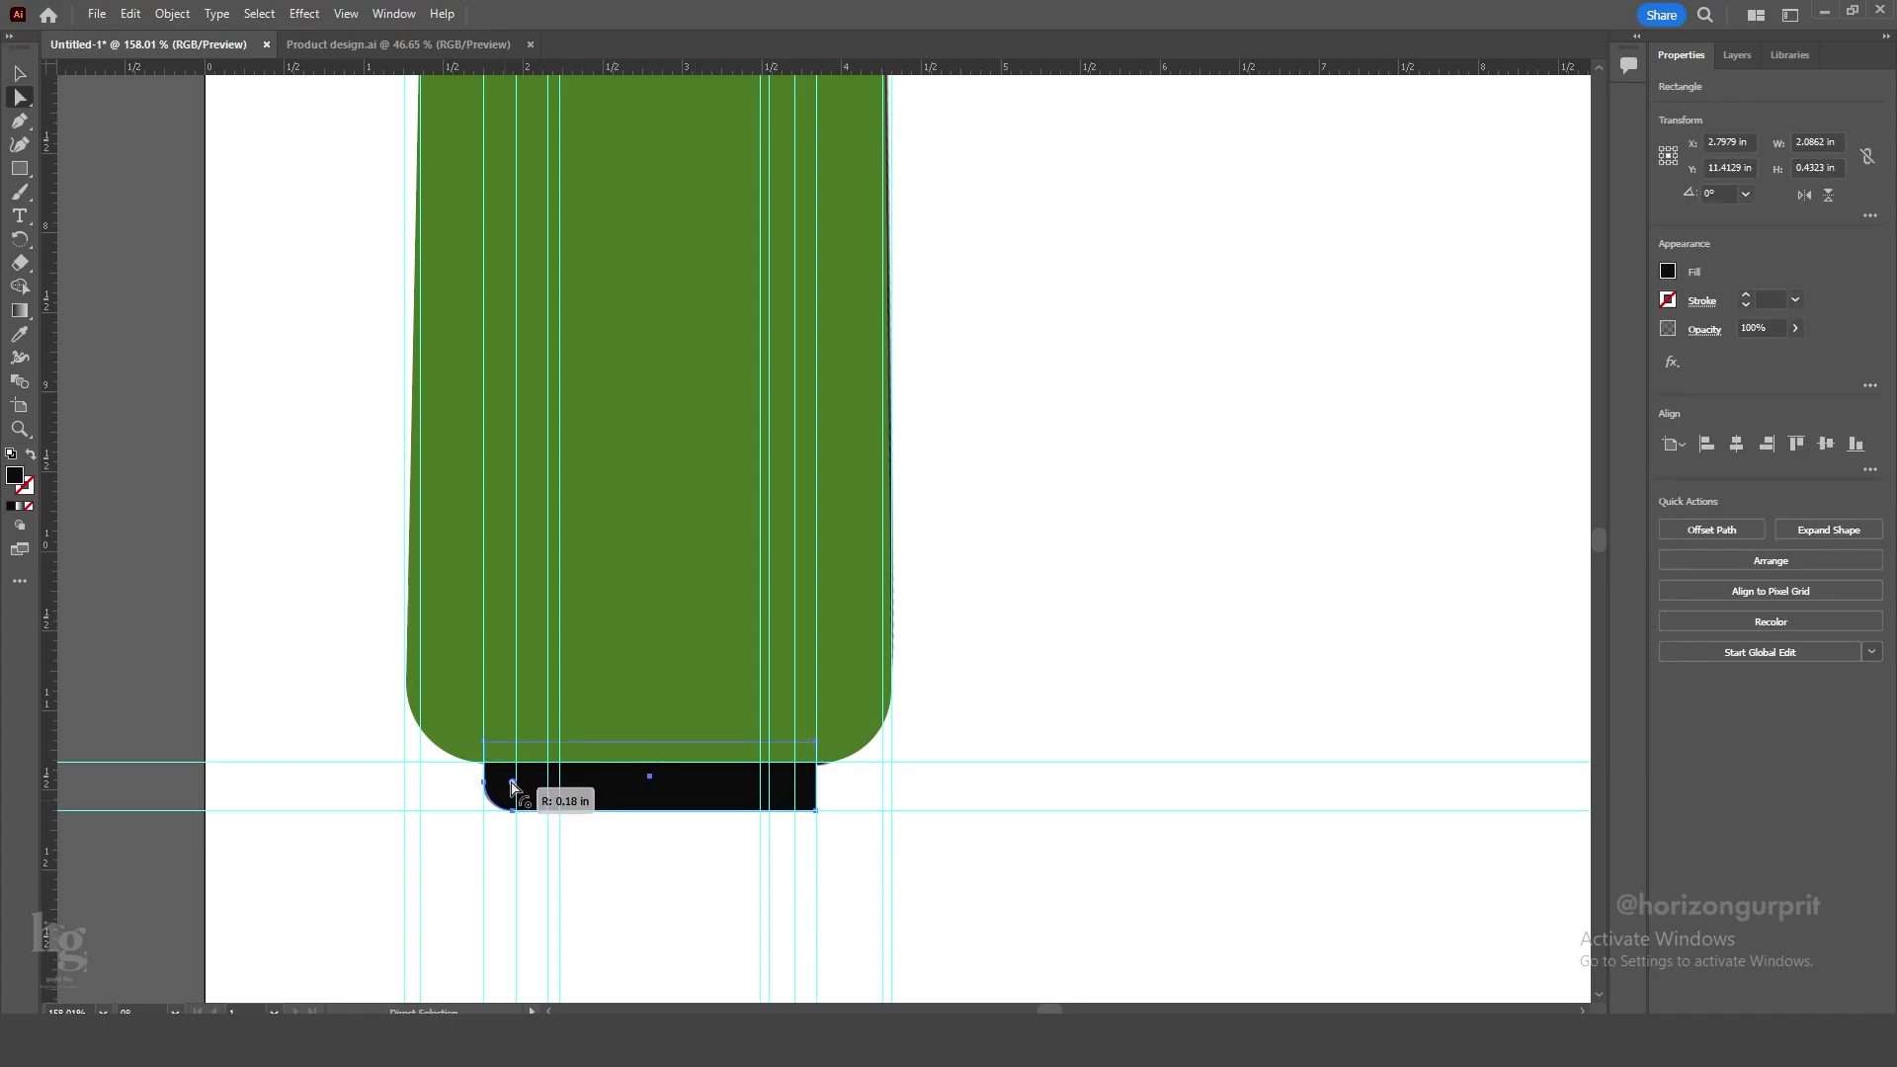
{"action": "key", "text": "v"}
{"action": "left_click", "coordinate": [729, 919]}
Hide the guides to show the whole bottle without construction lines.
{"action": "scroll", "coordinate": [756, 573], "scroll_direction": "down", "scroll_amount": 3}
{"action": "left_click_drag", "start_coordinate": [756, 574], "coordinate": [657, 742]}
{"action": "scroll", "coordinate": [889, 756], "scroll_direction": "down", "scroll_amount": 2}
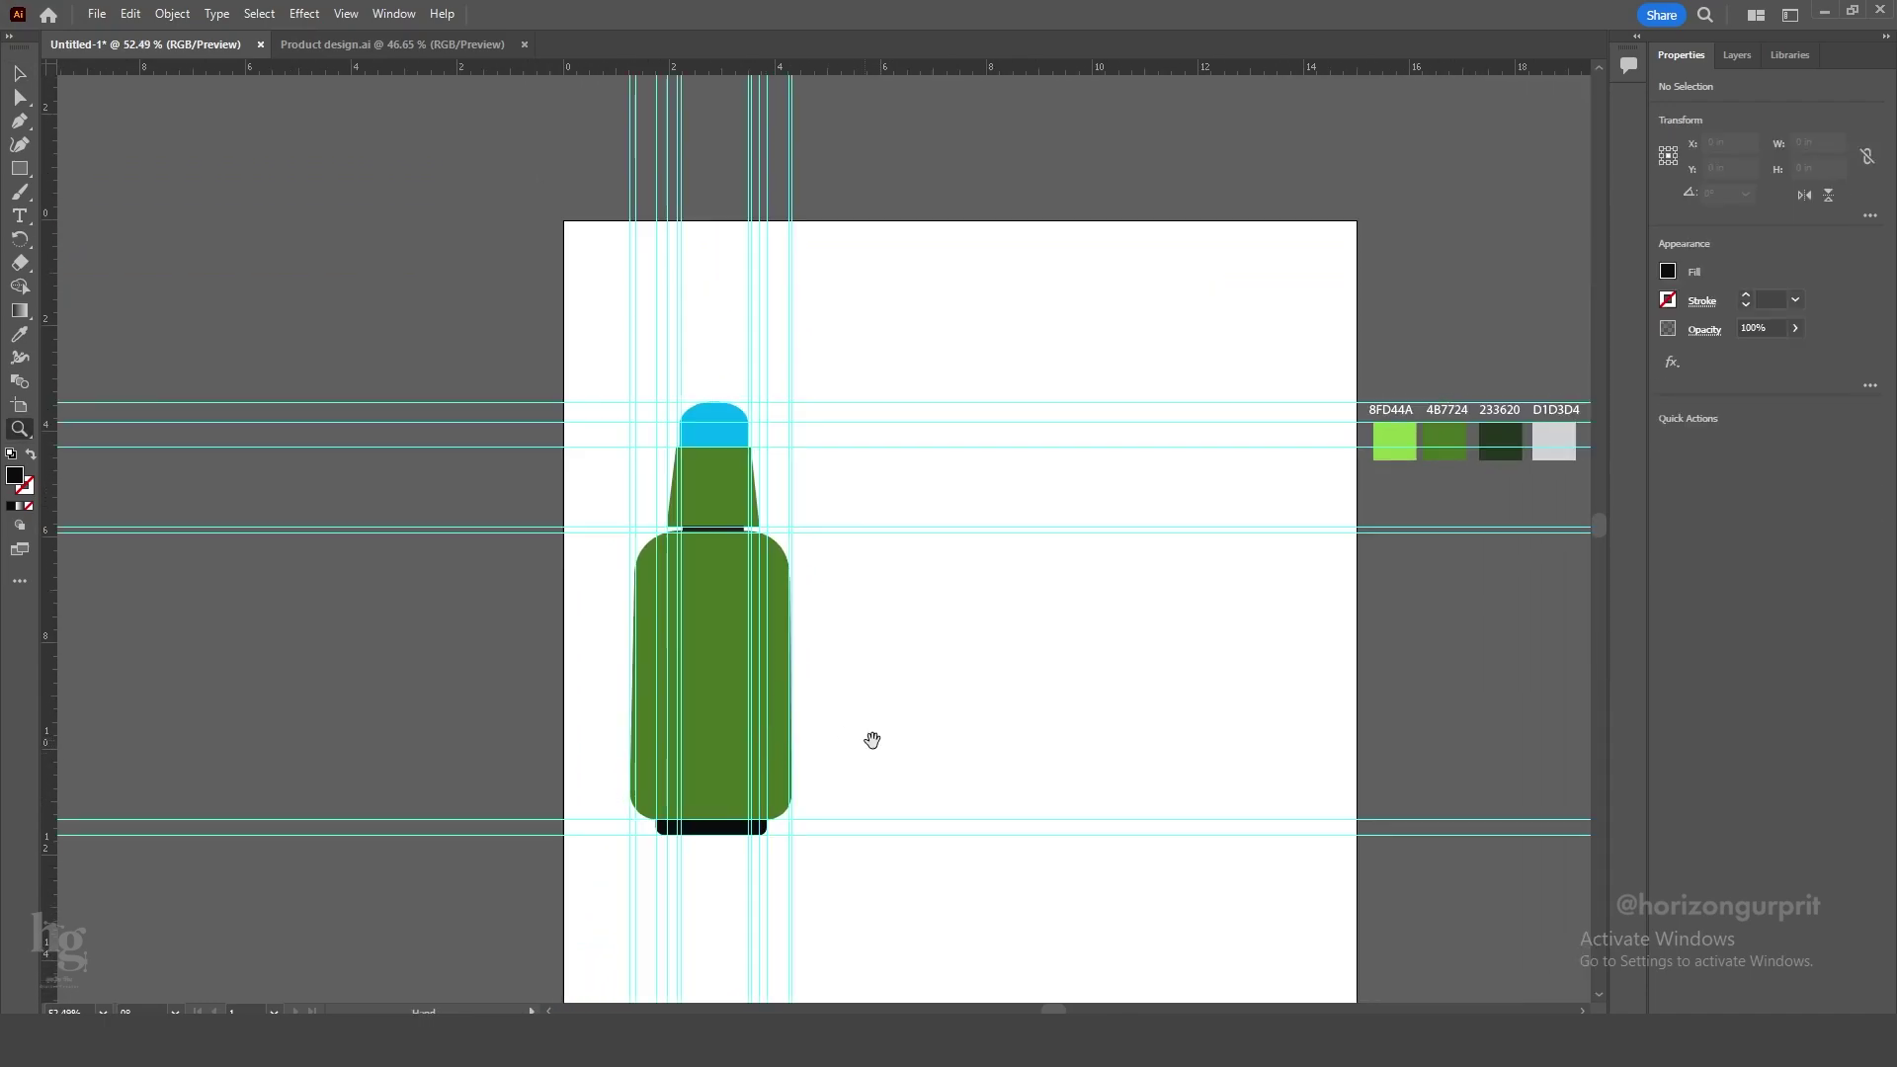
{"action": "left_click_drag", "start_coordinate": [871, 740], "coordinate": [661, 707]}
{"action": "right_click", "coordinate": [661, 708]}
{"action": "left_click", "coordinate": [741, 836]}
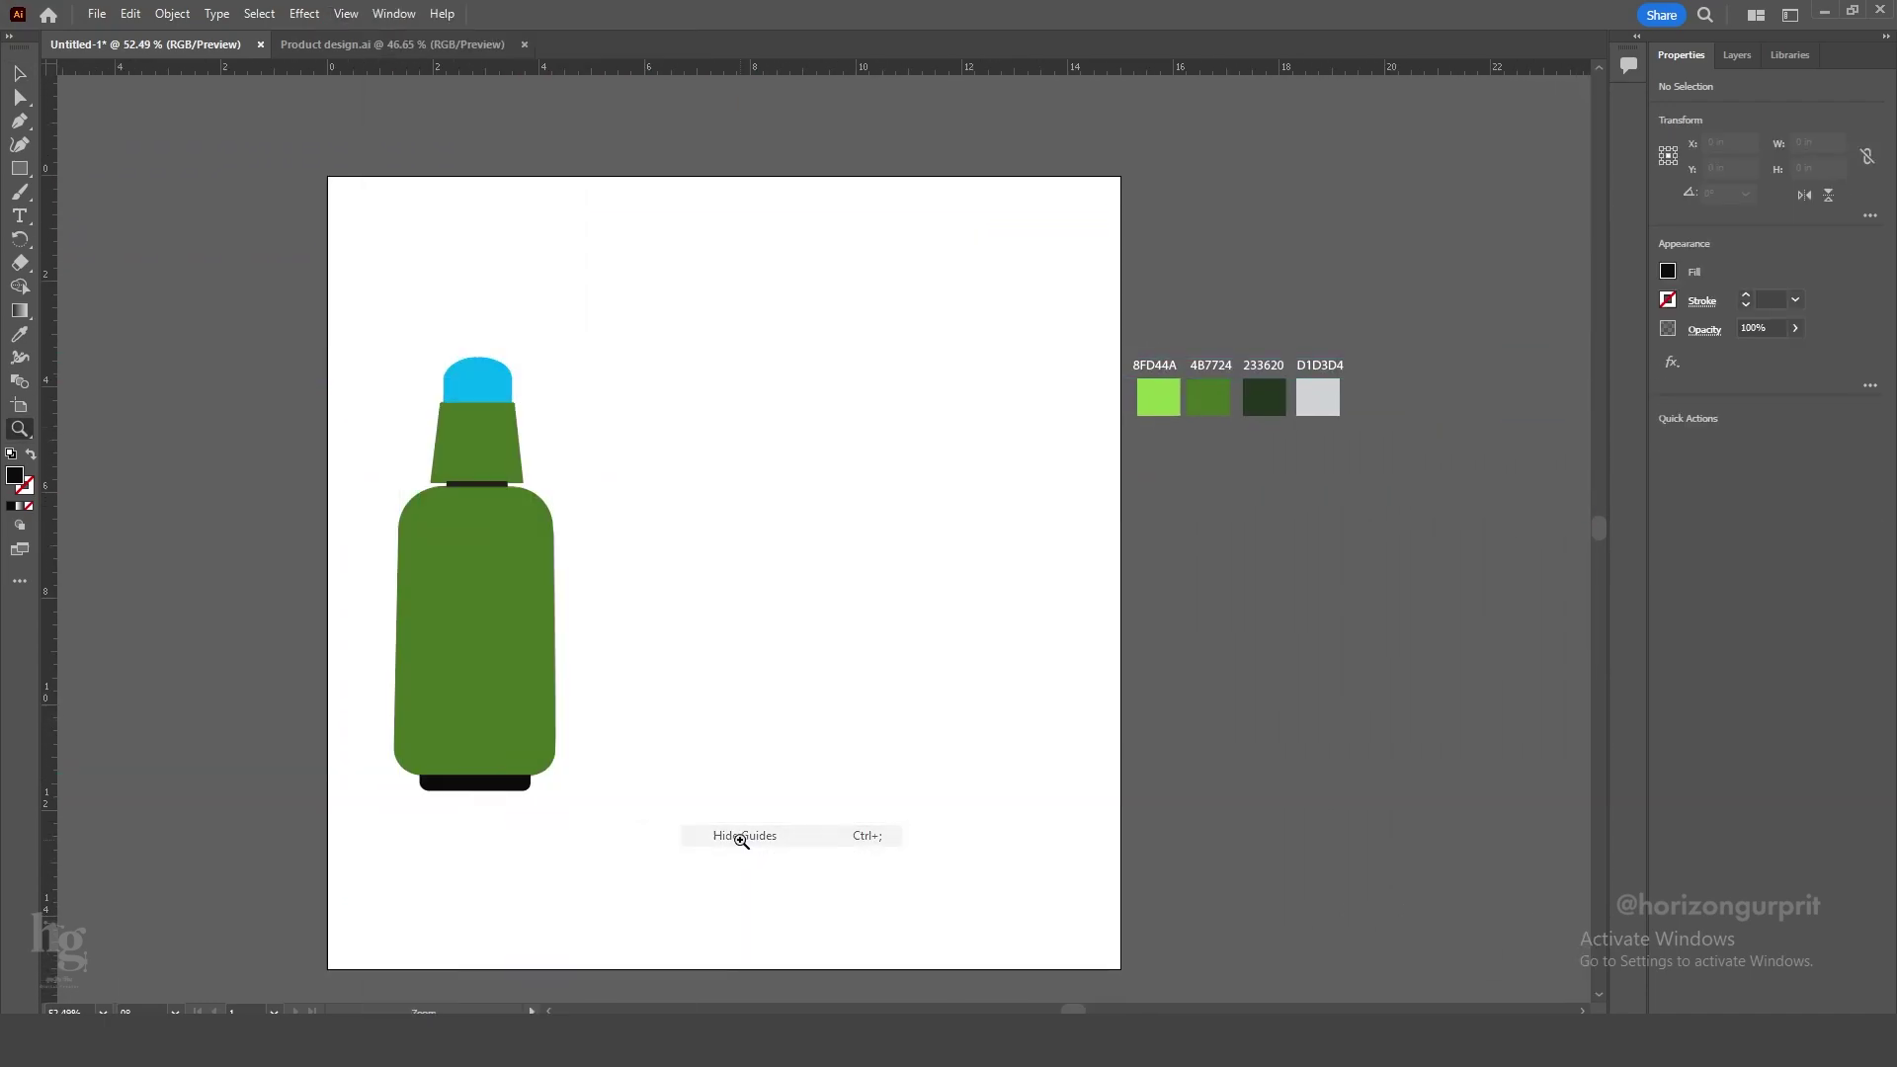
Recolour the bottle's cap with light grey D1D3D4 and the tapered collar below it with dark green 233620.
{"action": "key", "text": "v"}
{"action": "scroll", "coordinate": [741, 665], "scroll_direction": "up", "scroll_amount": 1}
{"action": "left_click", "coordinate": [361, 336]}
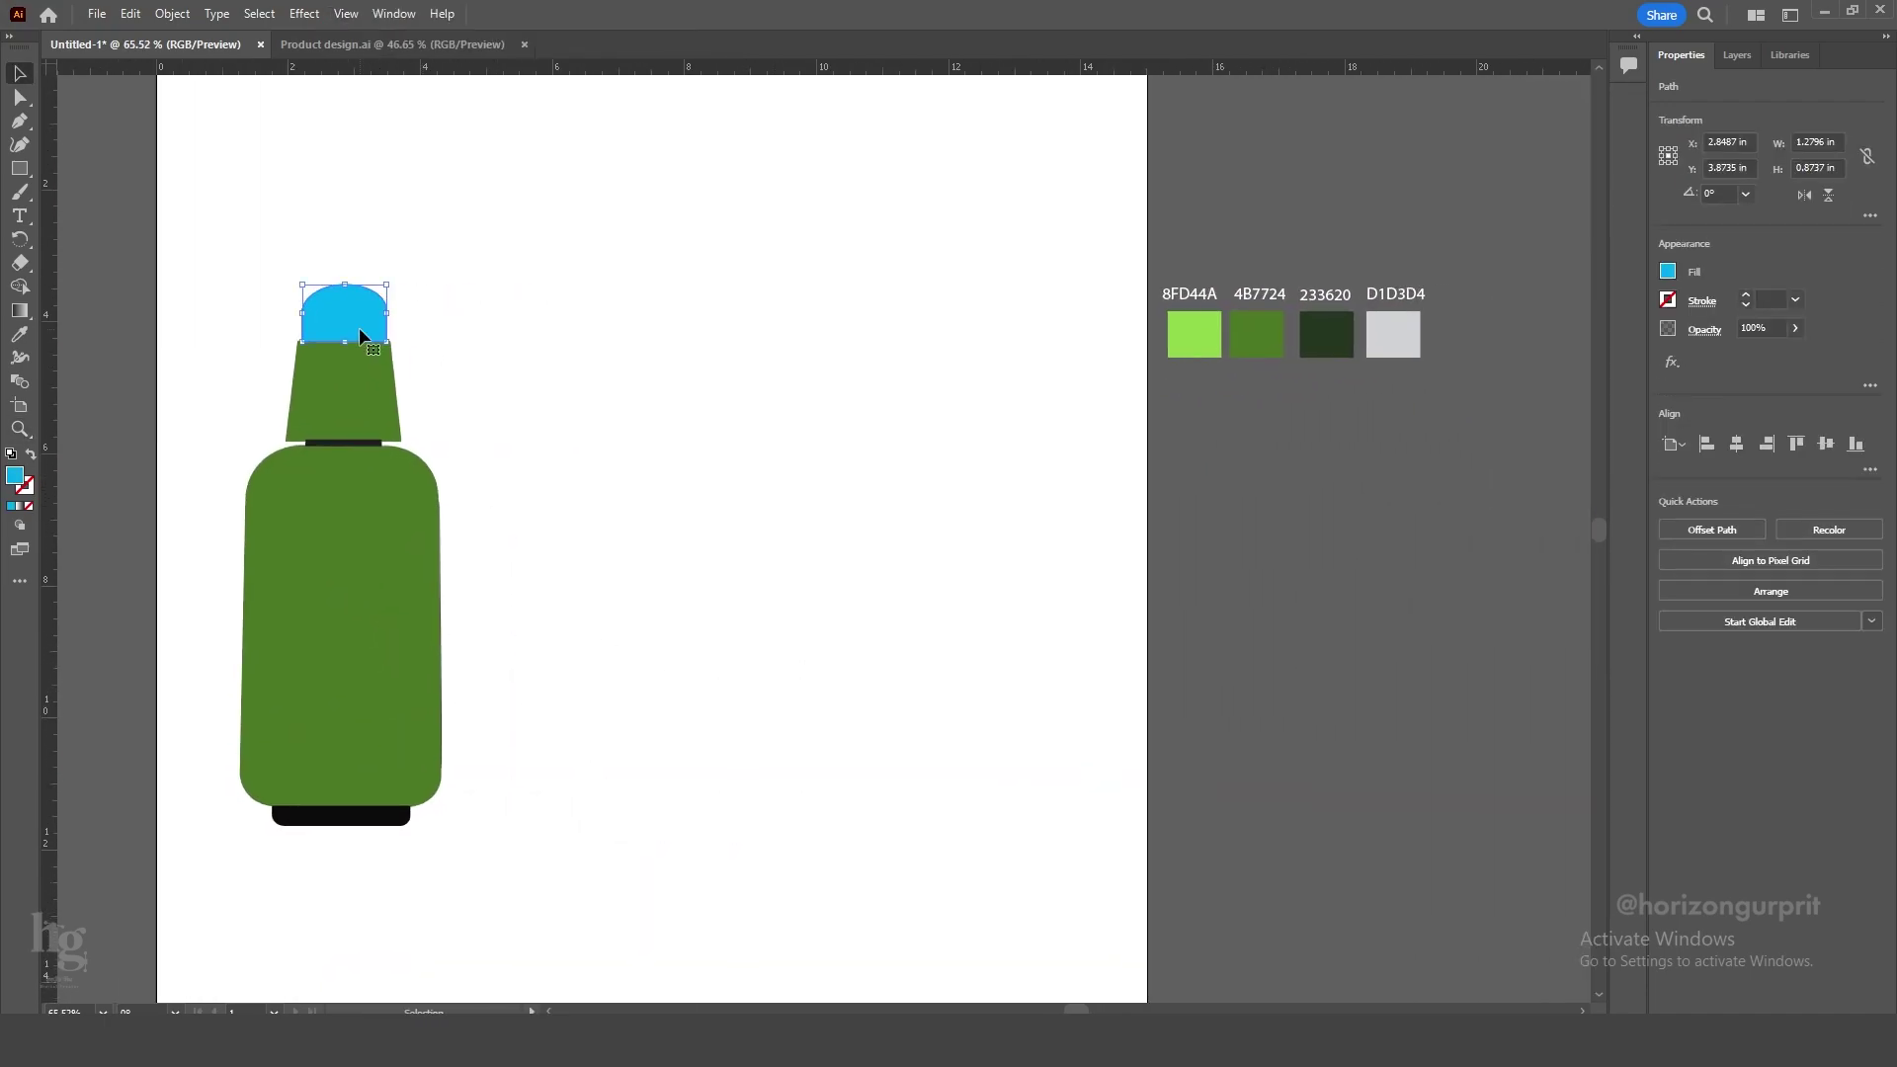
{"action": "left_click", "coordinate": [1403, 338]}
{"action": "left_click", "coordinate": [365, 424], "text": "ctrl"}
{"action": "left_click", "coordinate": [1326, 336]}
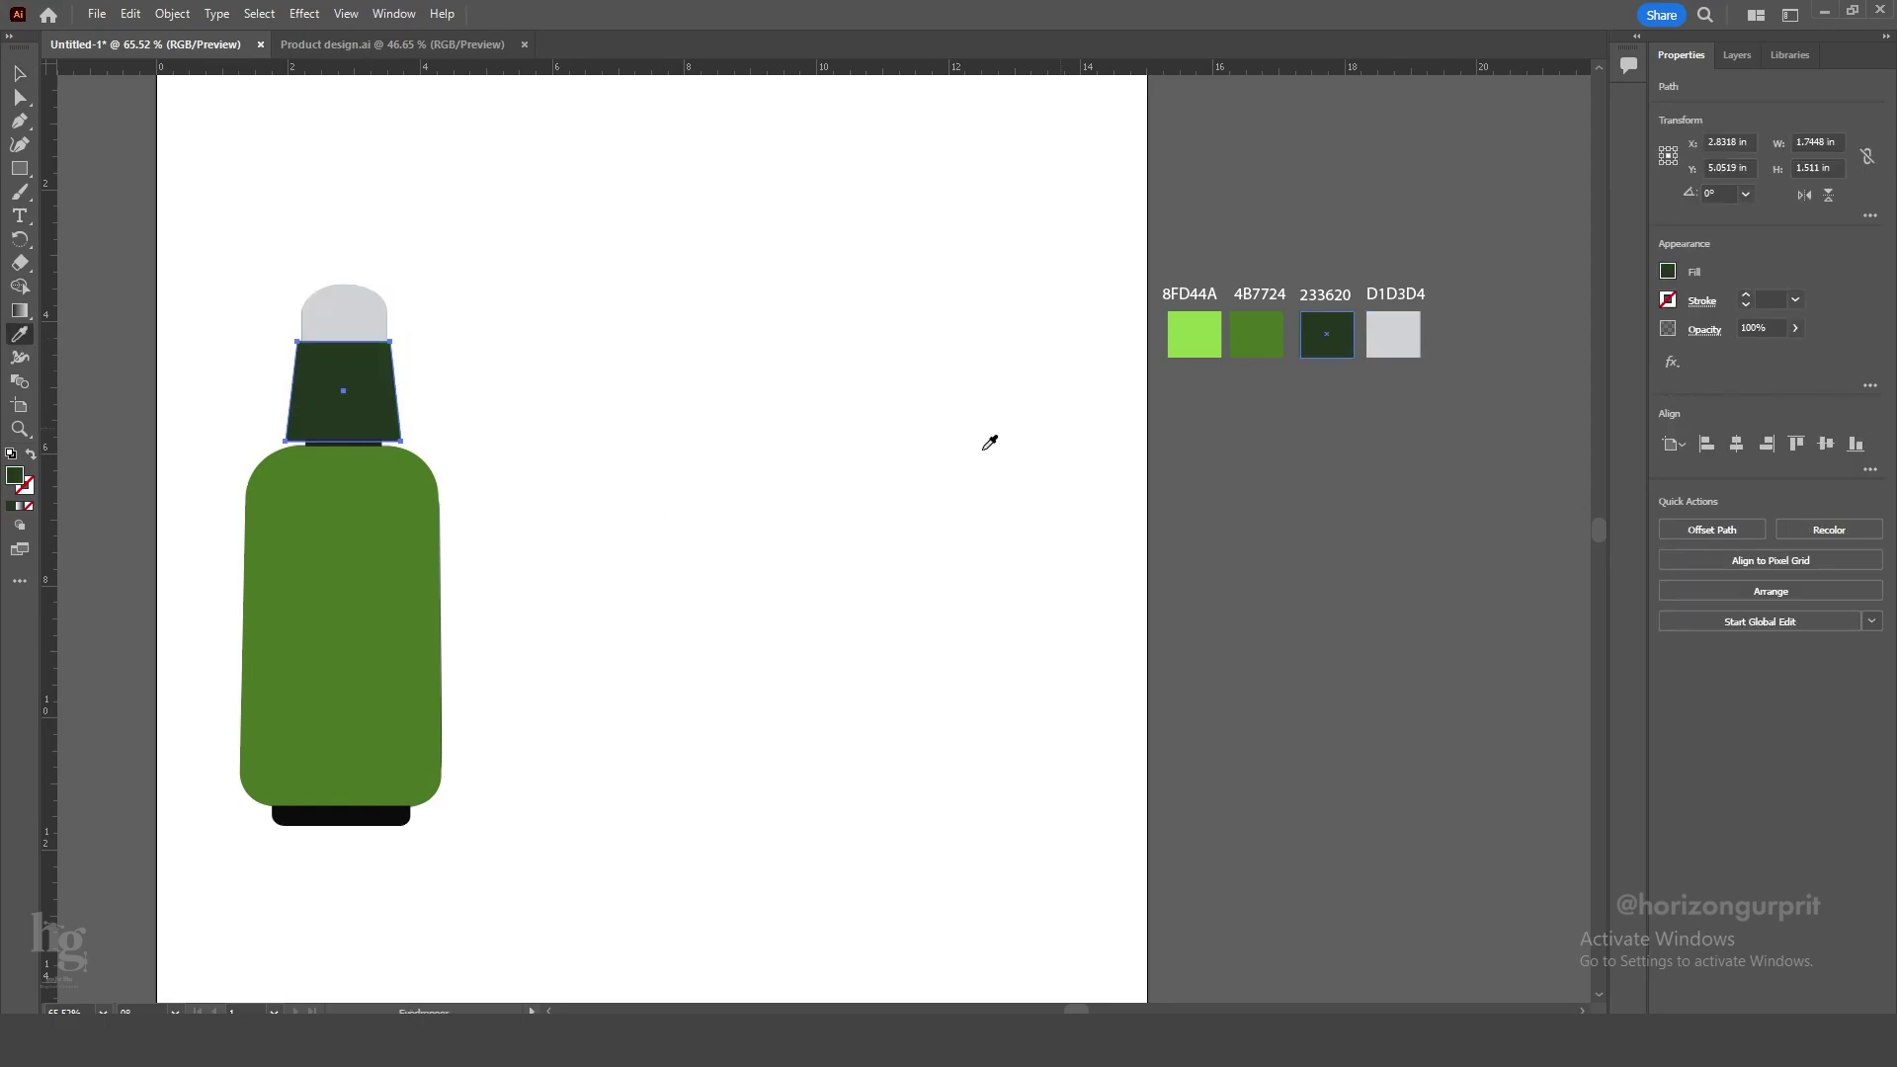
Recolour the neck ring and the base below the body with the near-black grey-group swatch.
{"action": "left_click", "coordinate": [576, 634]}
{"action": "left_click", "coordinate": [365, 448]}
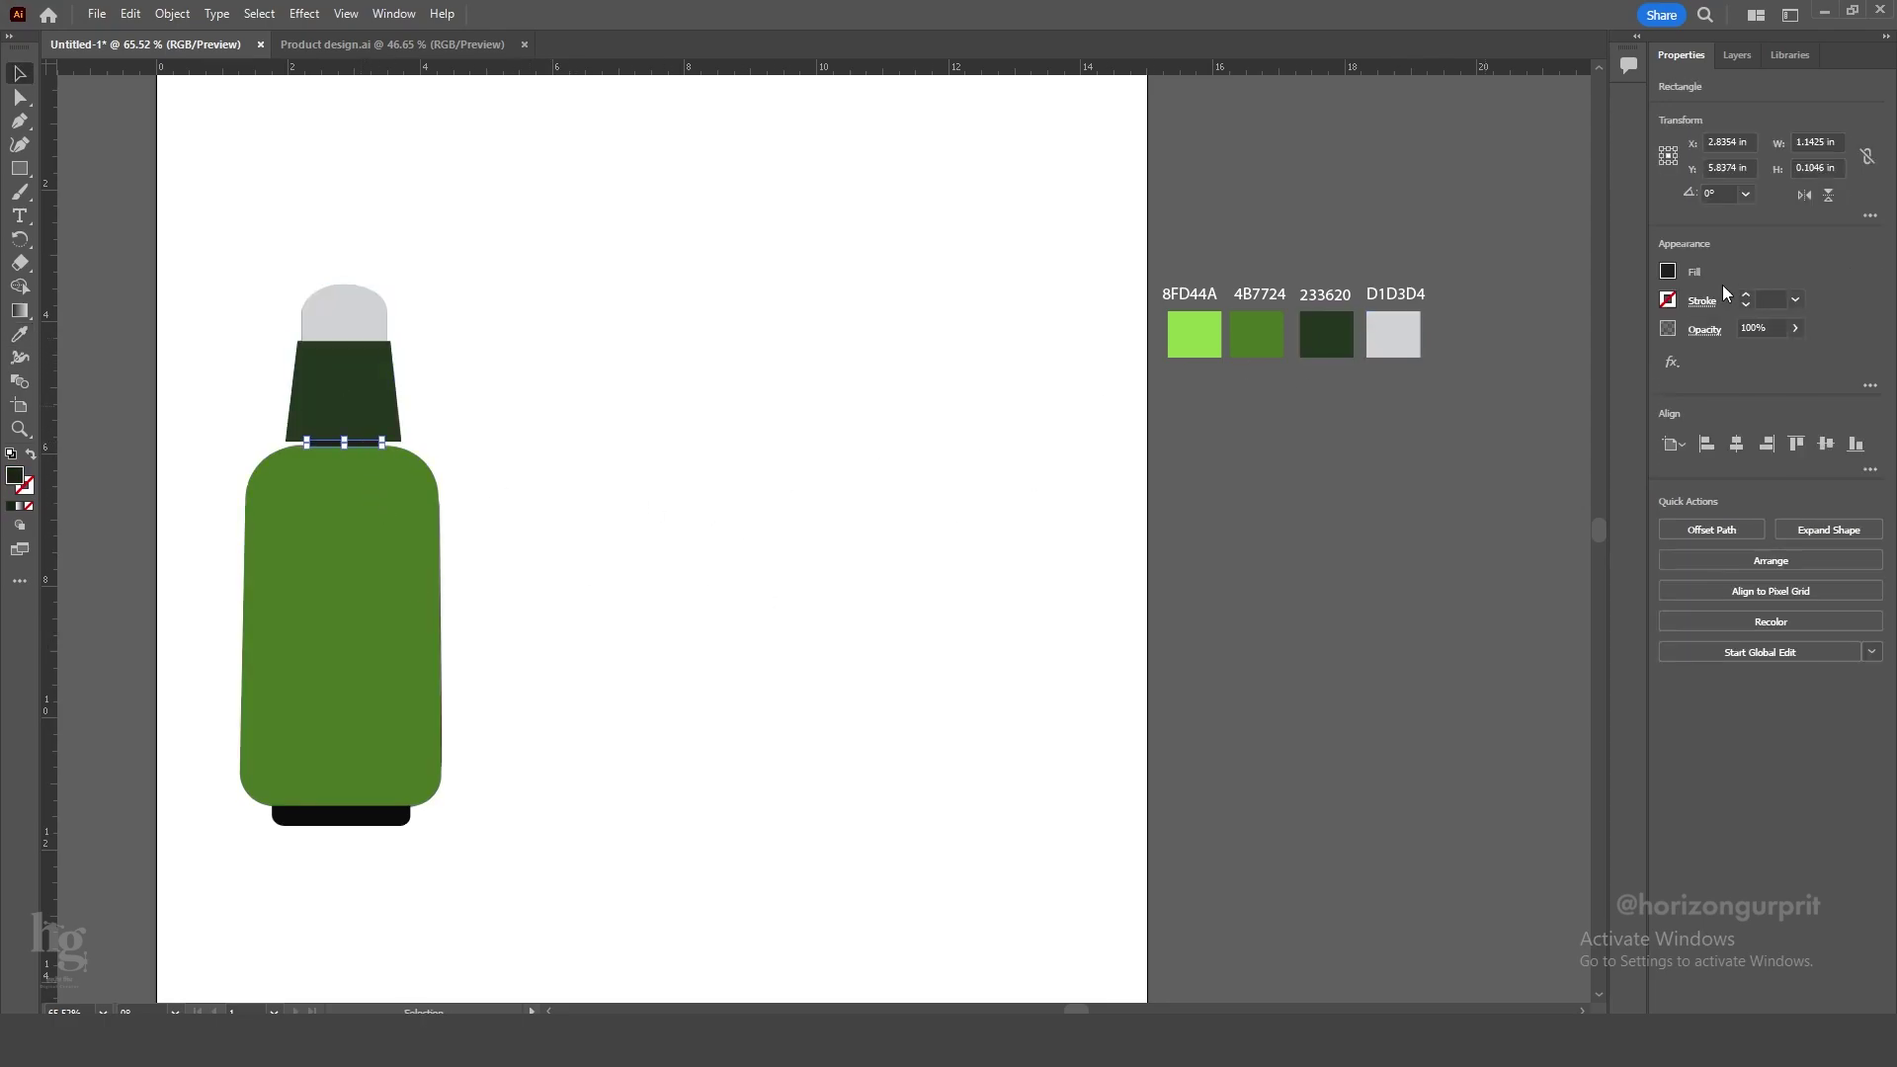
{"action": "left_click", "coordinate": [1668, 270]}
{"action": "left_click", "coordinate": [453, 779]}
{"action": "left_click", "coordinate": [393, 822]}
{"action": "left_click", "coordinate": [1668, 271]}
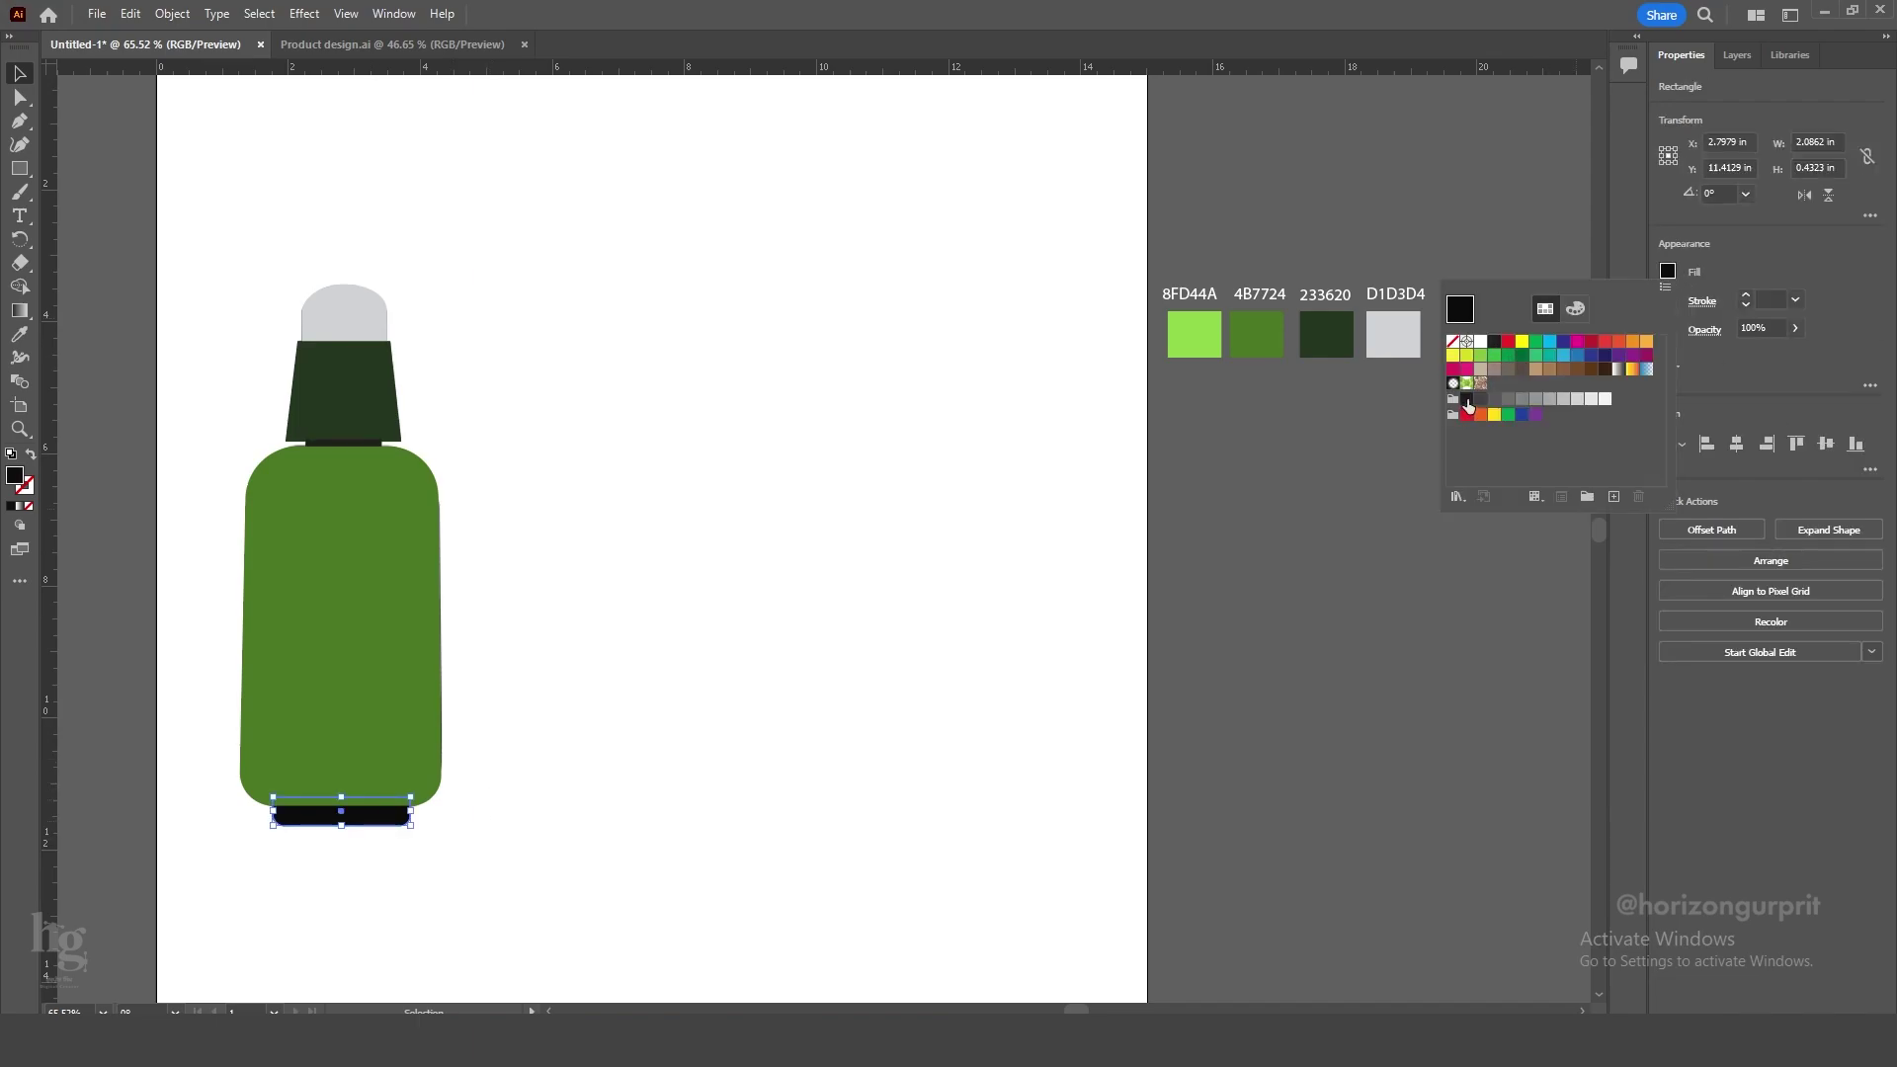
{"action": "left_click", "coordinate": [1467, 403]}
Duplicate the complete coloured bottle so that one version stands outside the artboard, beside its left edge.
{"action": "left_click", "coordinate": [590, 635]}
{"action": "left_click_drag", "start_coordinate": [273, 220], "coordinate": [418, 967]}
{"action": "left_click_drag", "start_coordinate": [400, 482], "coordinate": [348, 482]}
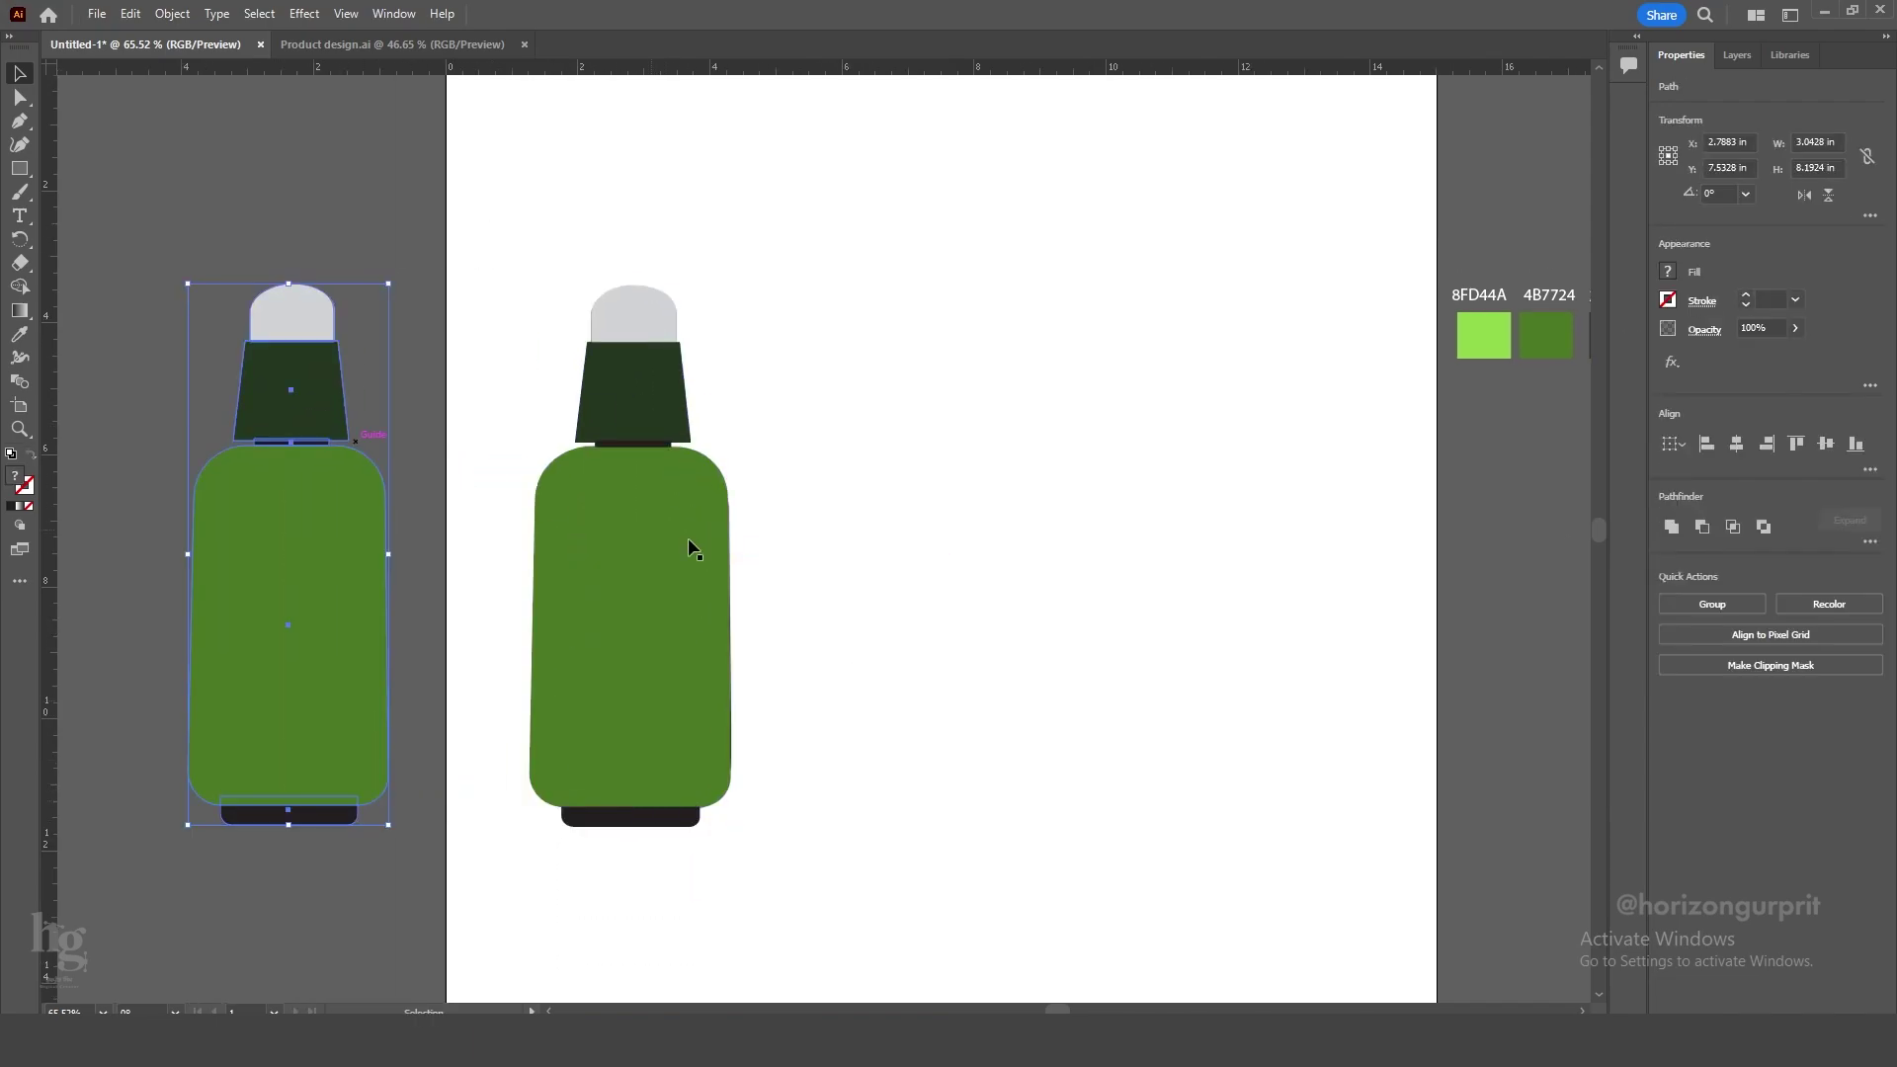
Turn the bottle on the artboard into outlines with no fill and a 1 pt dark green stroke.
{"action": "scroll", "coordinate": [692, 548], "scroll_direction": "right", "scroll_amount": 3}
{"action": "left_click_drag", "start_coordinate": [635, 203], "coordinate": [398, 910]}
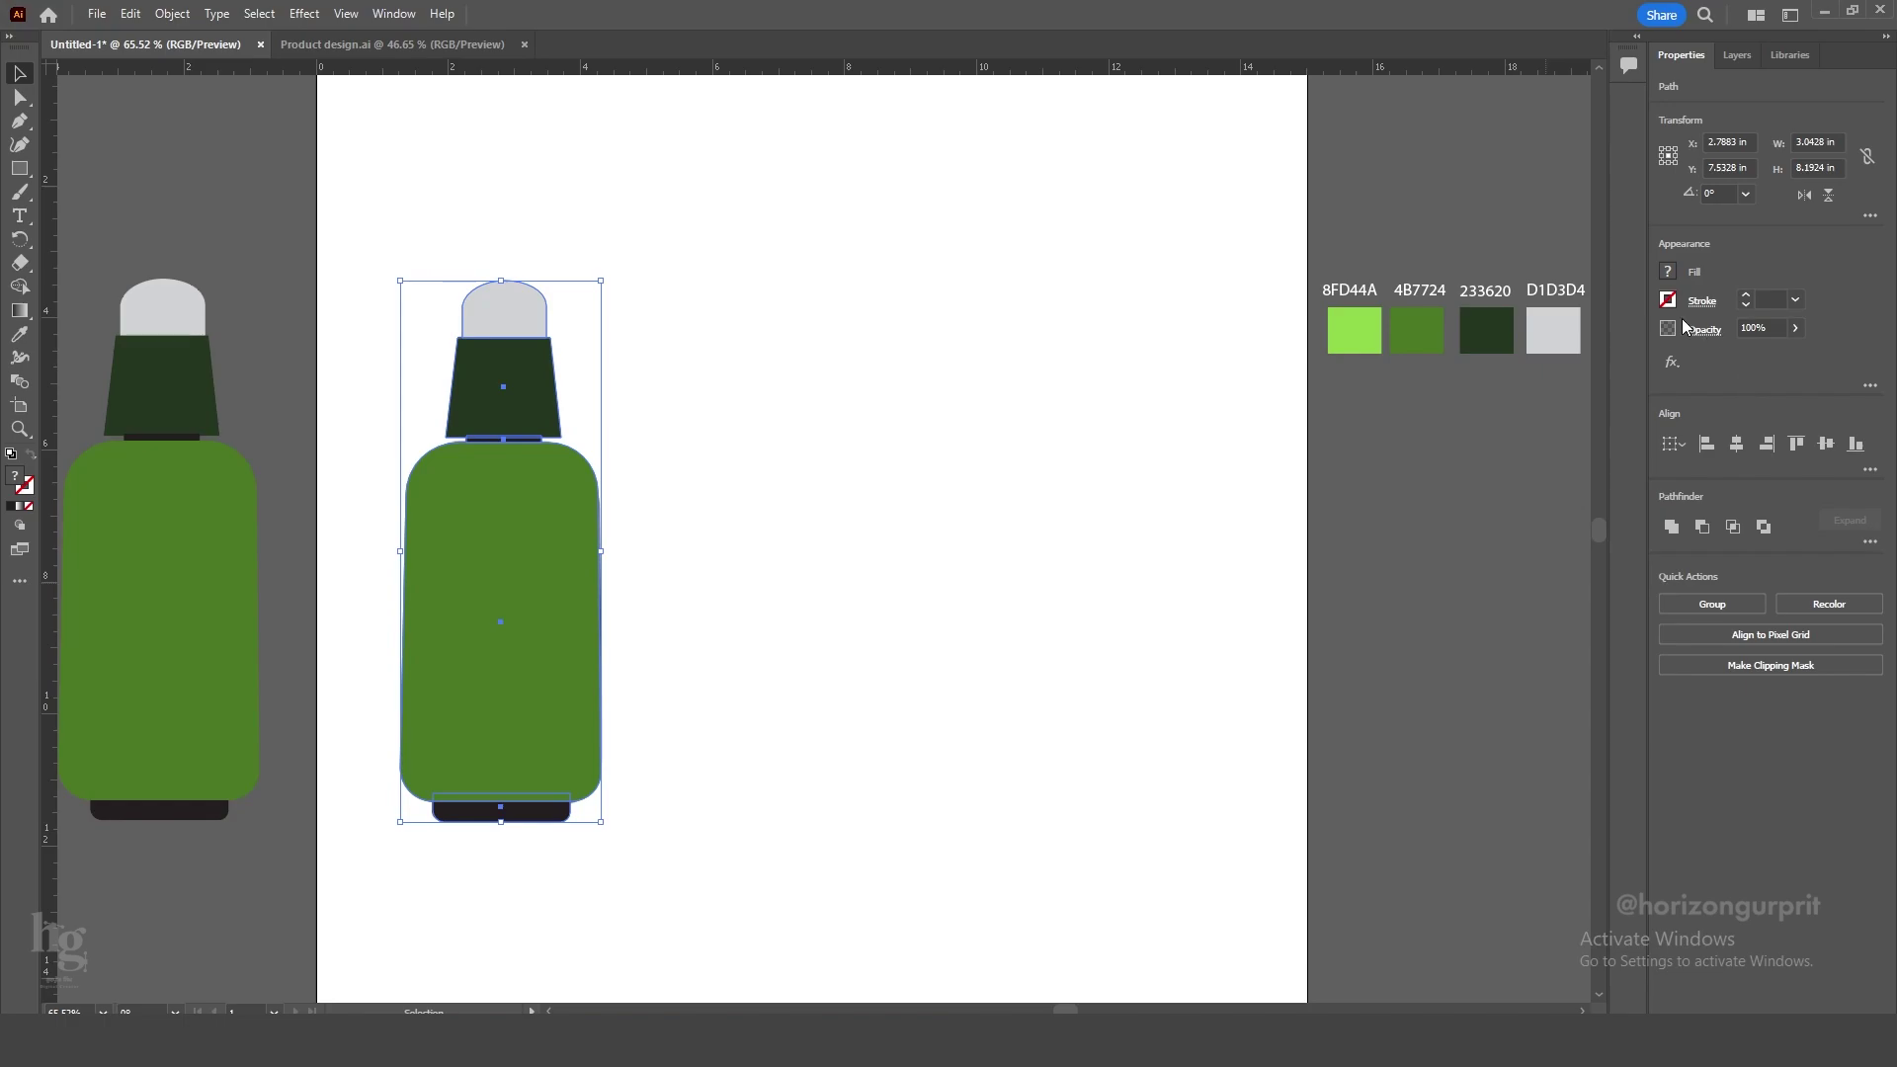
{"action": "left_click", "coordinate": [1669, 272]}
{"action": "left_click", "coordinate": [1452, 305]}
{"action": "left_click", "coordinate": [769, 571]}
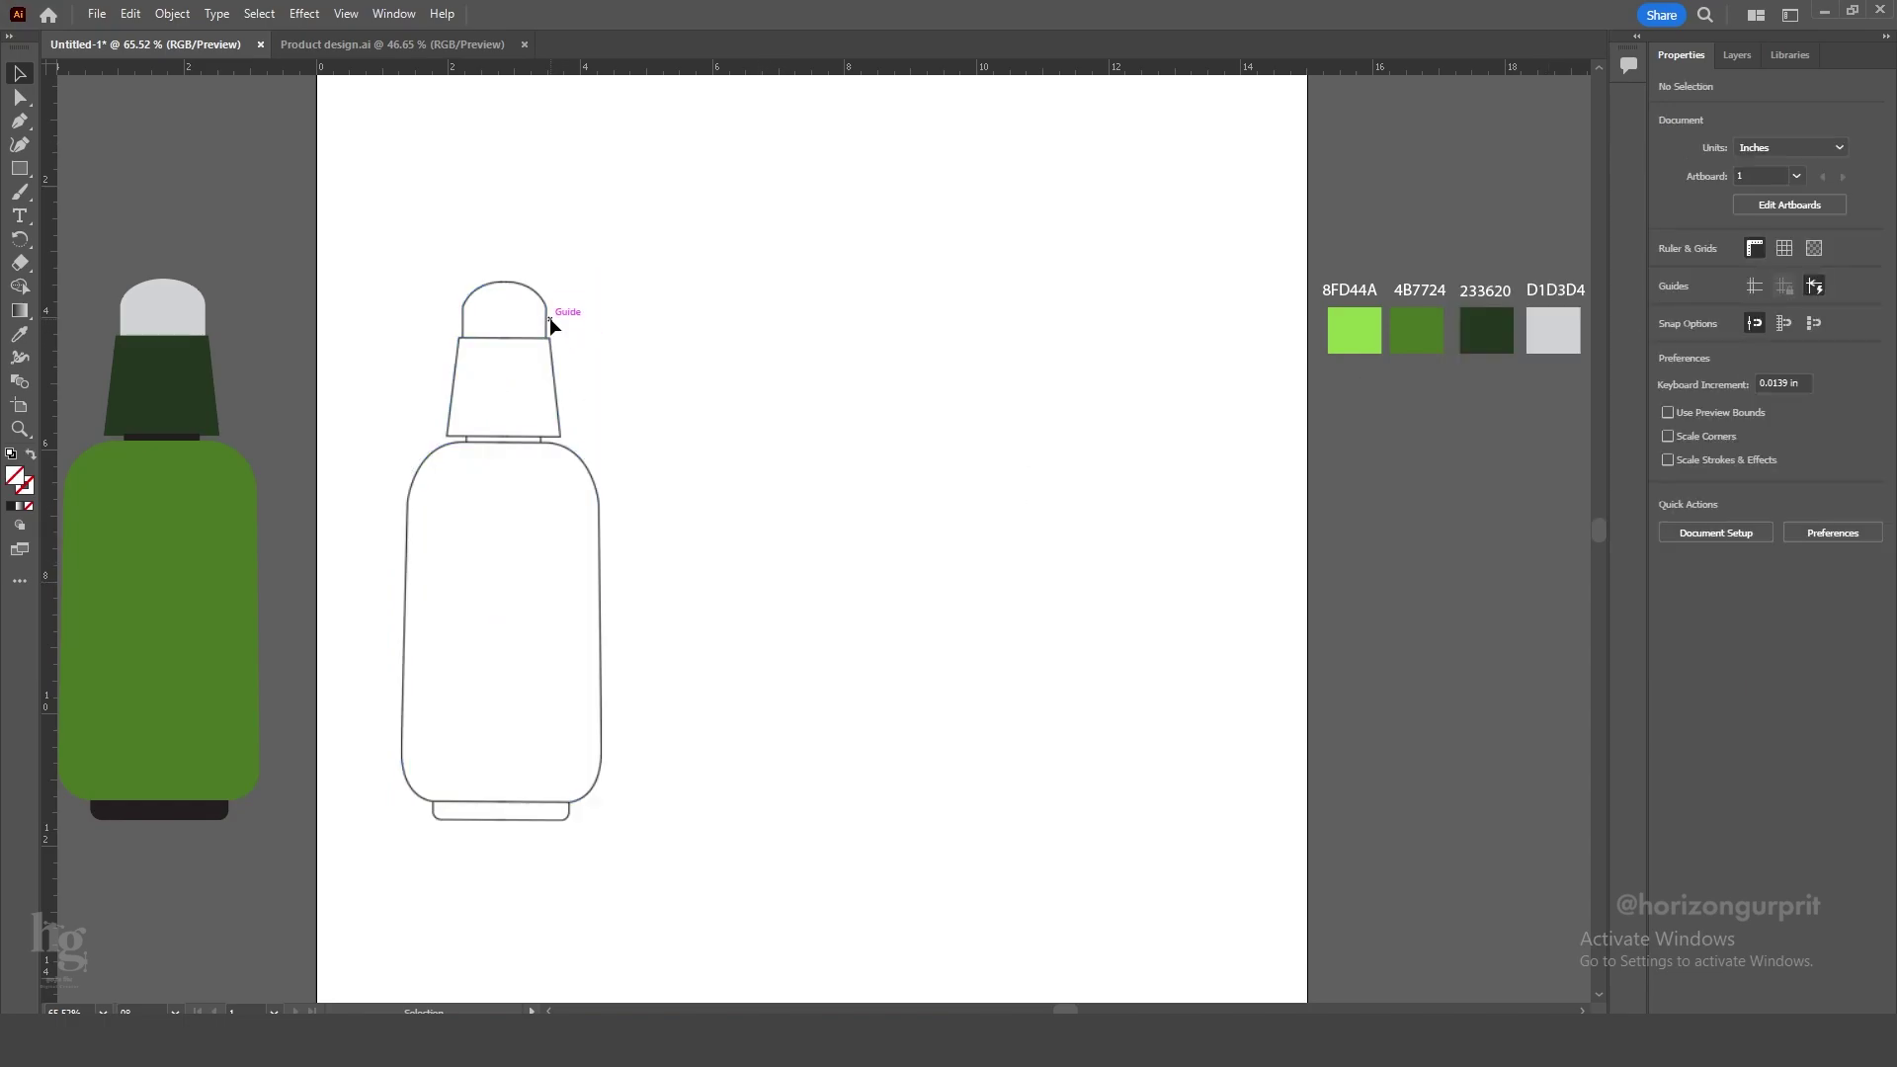
{"action": "left_click", "coordinate": [1669, 272]}
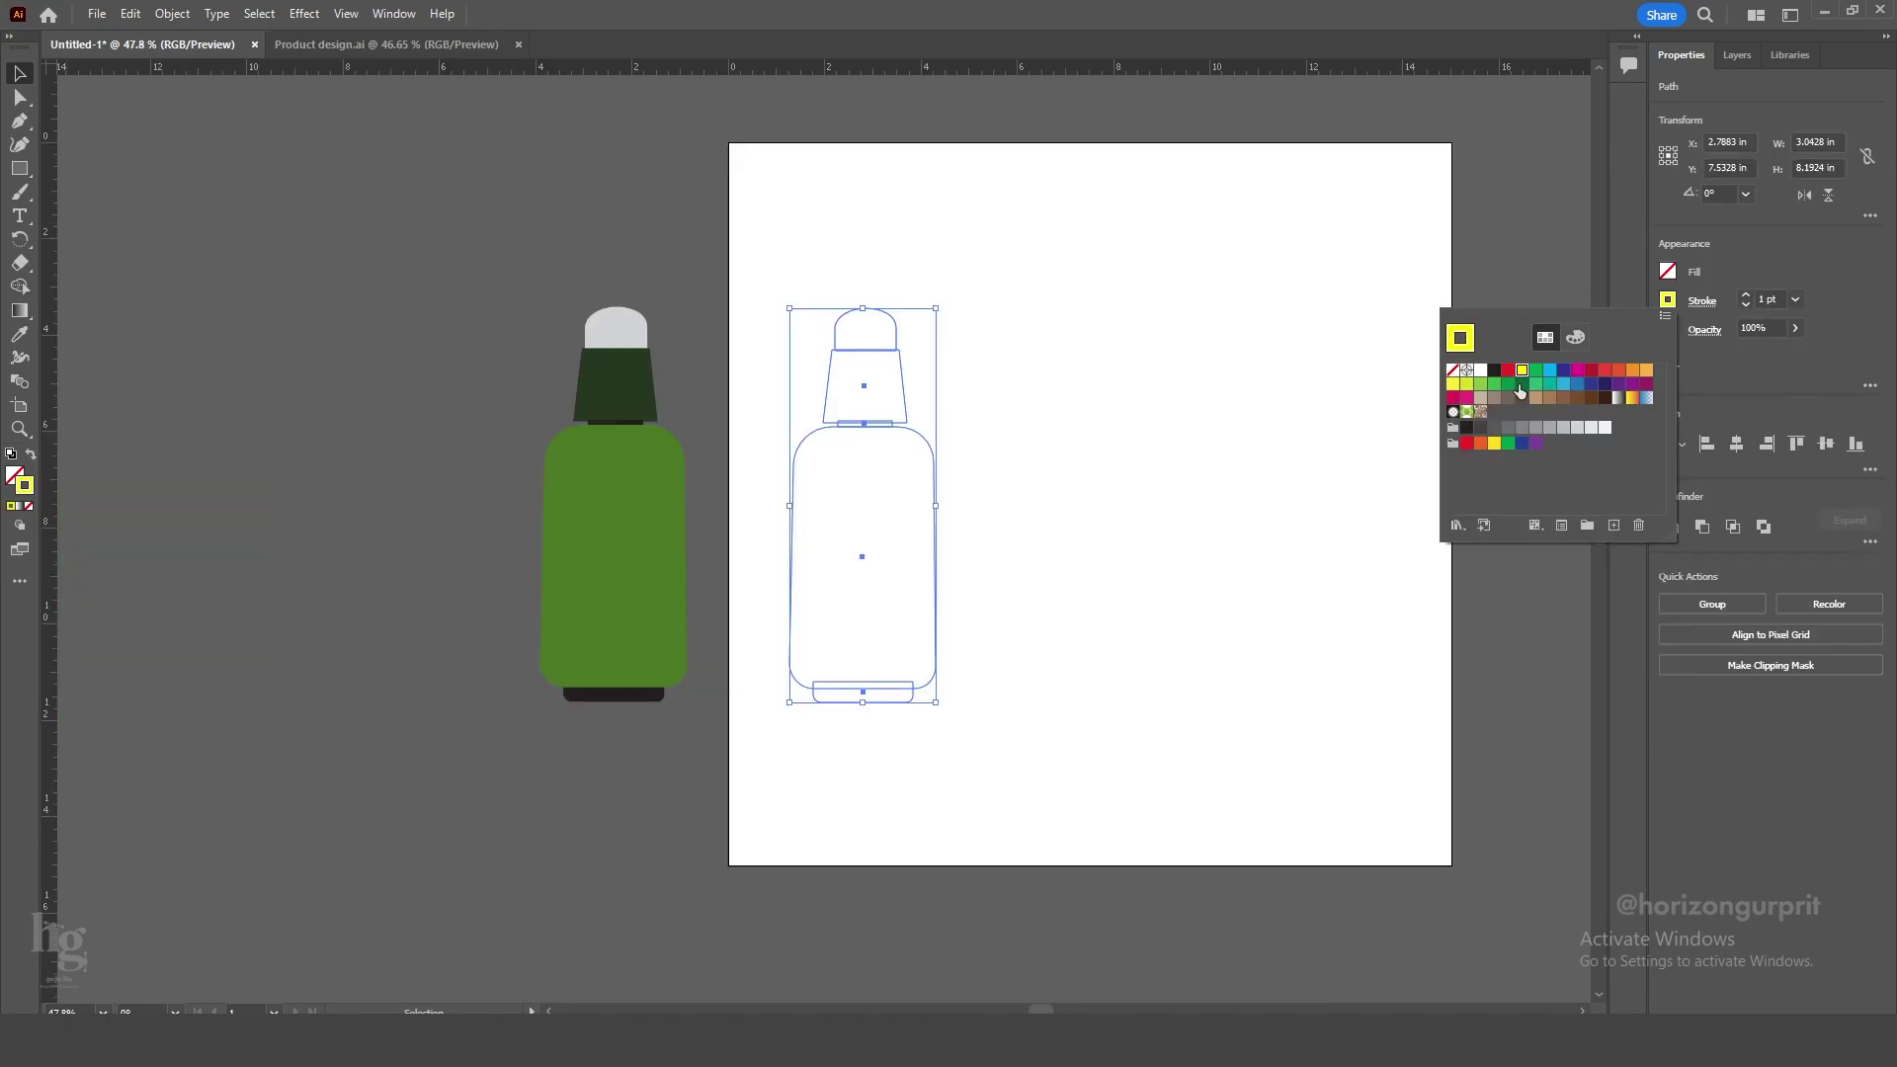
{"action": "left_click", "coordinate": [1521, 385]}
{"action": "left_click", "coordinate": [1033, 537]}
{"action": "left_click_drag", "start_coordinate": [1024, 537], "coordinate": [798, 540]}
Change the cap's outline to the light grey of the D1D3D4 palette swatch, keeping the cap unfilled.
{"action": "key", "text": "z"}
{"action": "left_click_drag", "start_coordinate": [633, 423], "coordinate": [812, 555]}
{"action": "left_click_drag", "start_coordinate": [682, 373], "coordinate": [835, 474]}
{"action": "left_click_drag", "start_coordinate": [844, 565], "coordinate": [643, 543]}
{"action": "key", "text": "v"}
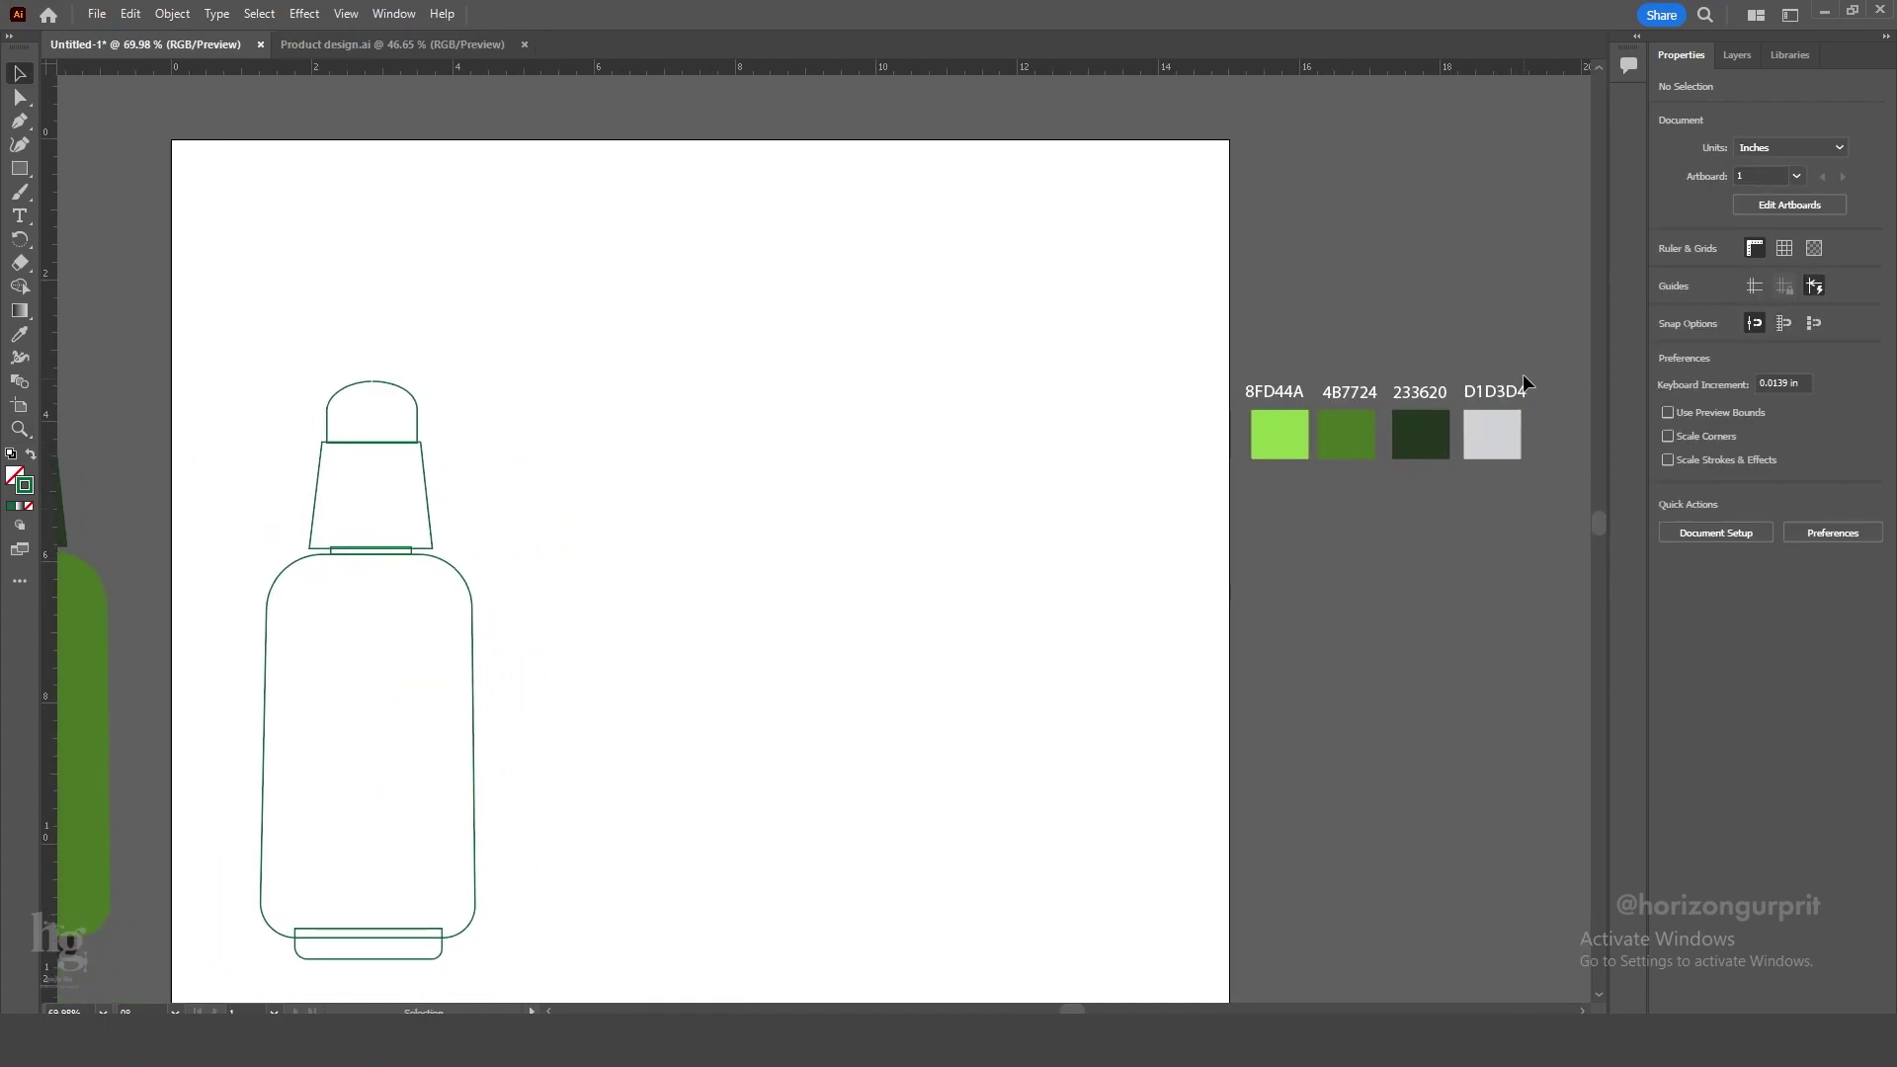
{"action": "left_click_drag", "start_coordinate": [1550, 368], "coordinate": [1279, 448]}
{"action": "left_click", "coordinate": [988, 533]}
{"action": "left_click", "coordinate": [416, 406]}
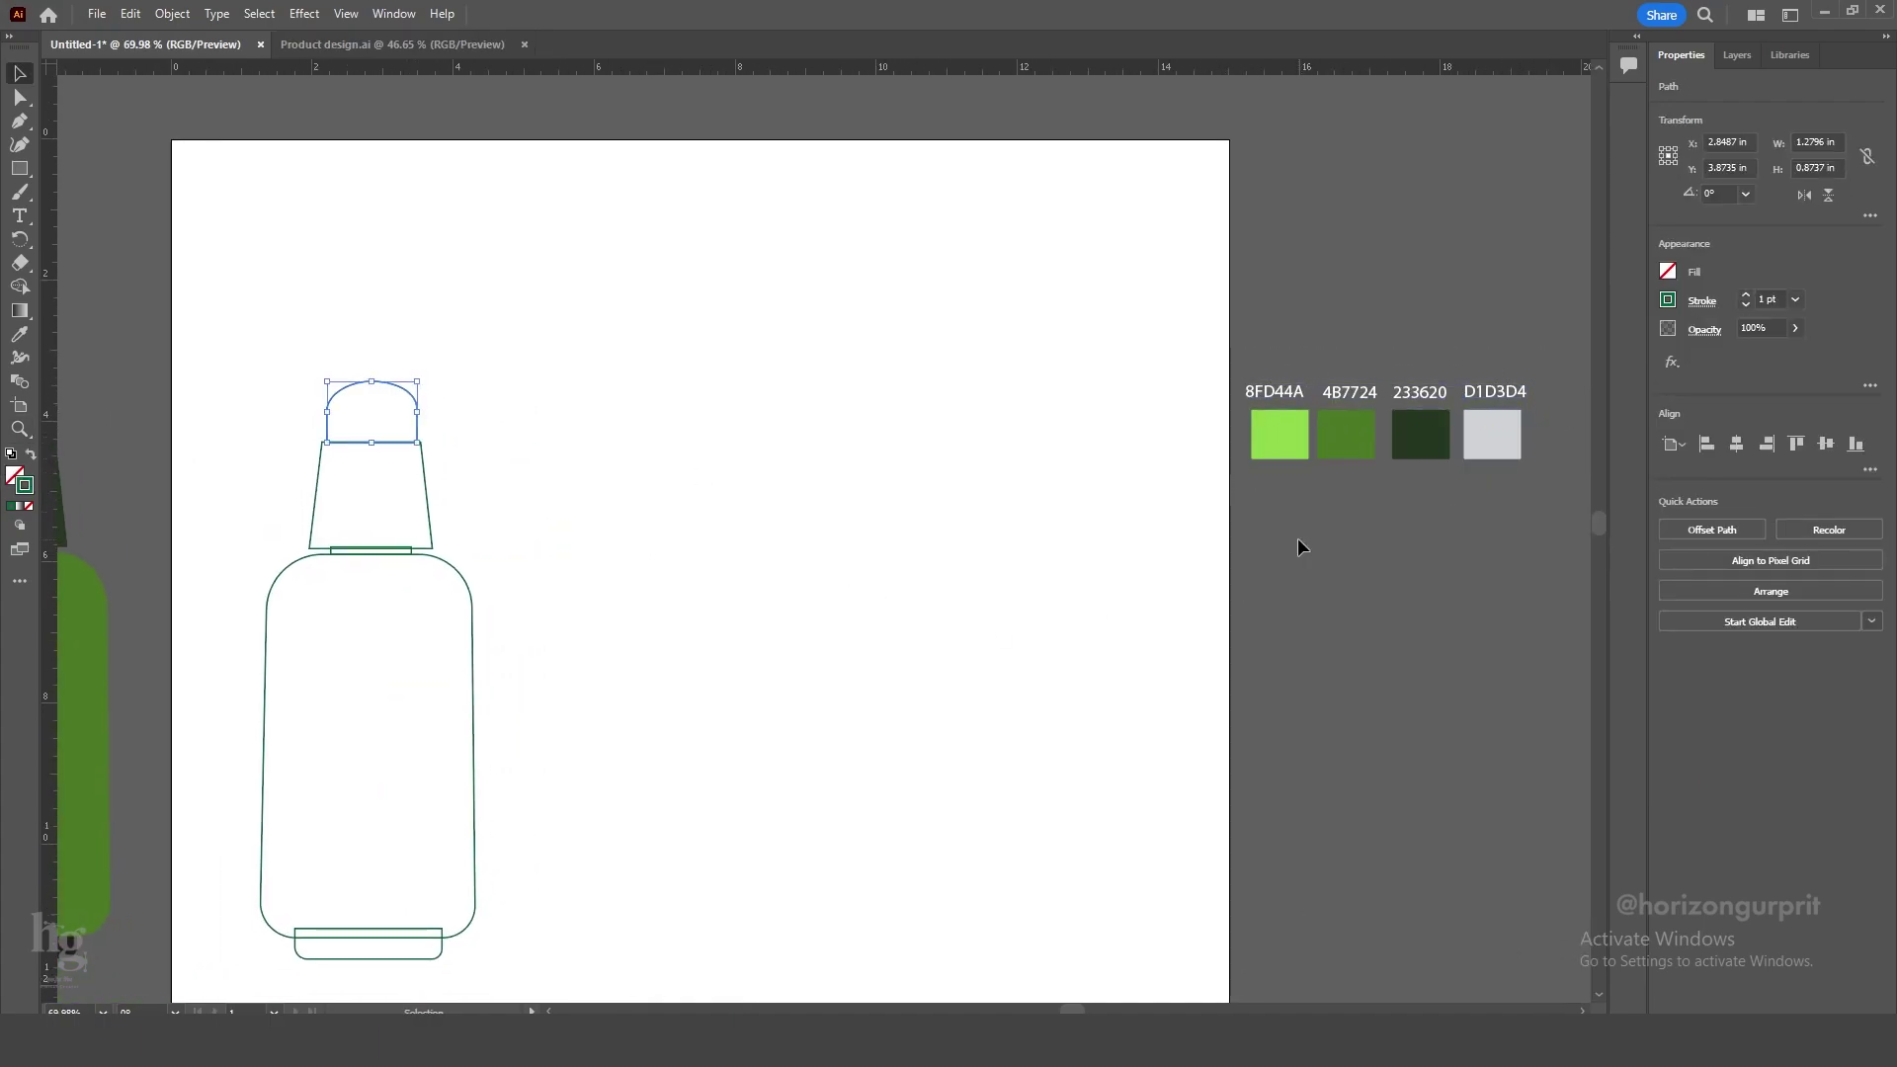
{"action": "key", "text": "i"}
{"action": "left_click", "coordinate": [1504, 452]}
{"action": "key", "text": "shift+x"}
{"action": "key", "text": "v"}
Set the collar's outline colour to dark green 233620.
{"action": "left_click", "coordinate": [474, 485]}
{"action": "left_click", "coordinate": [426, 476]}
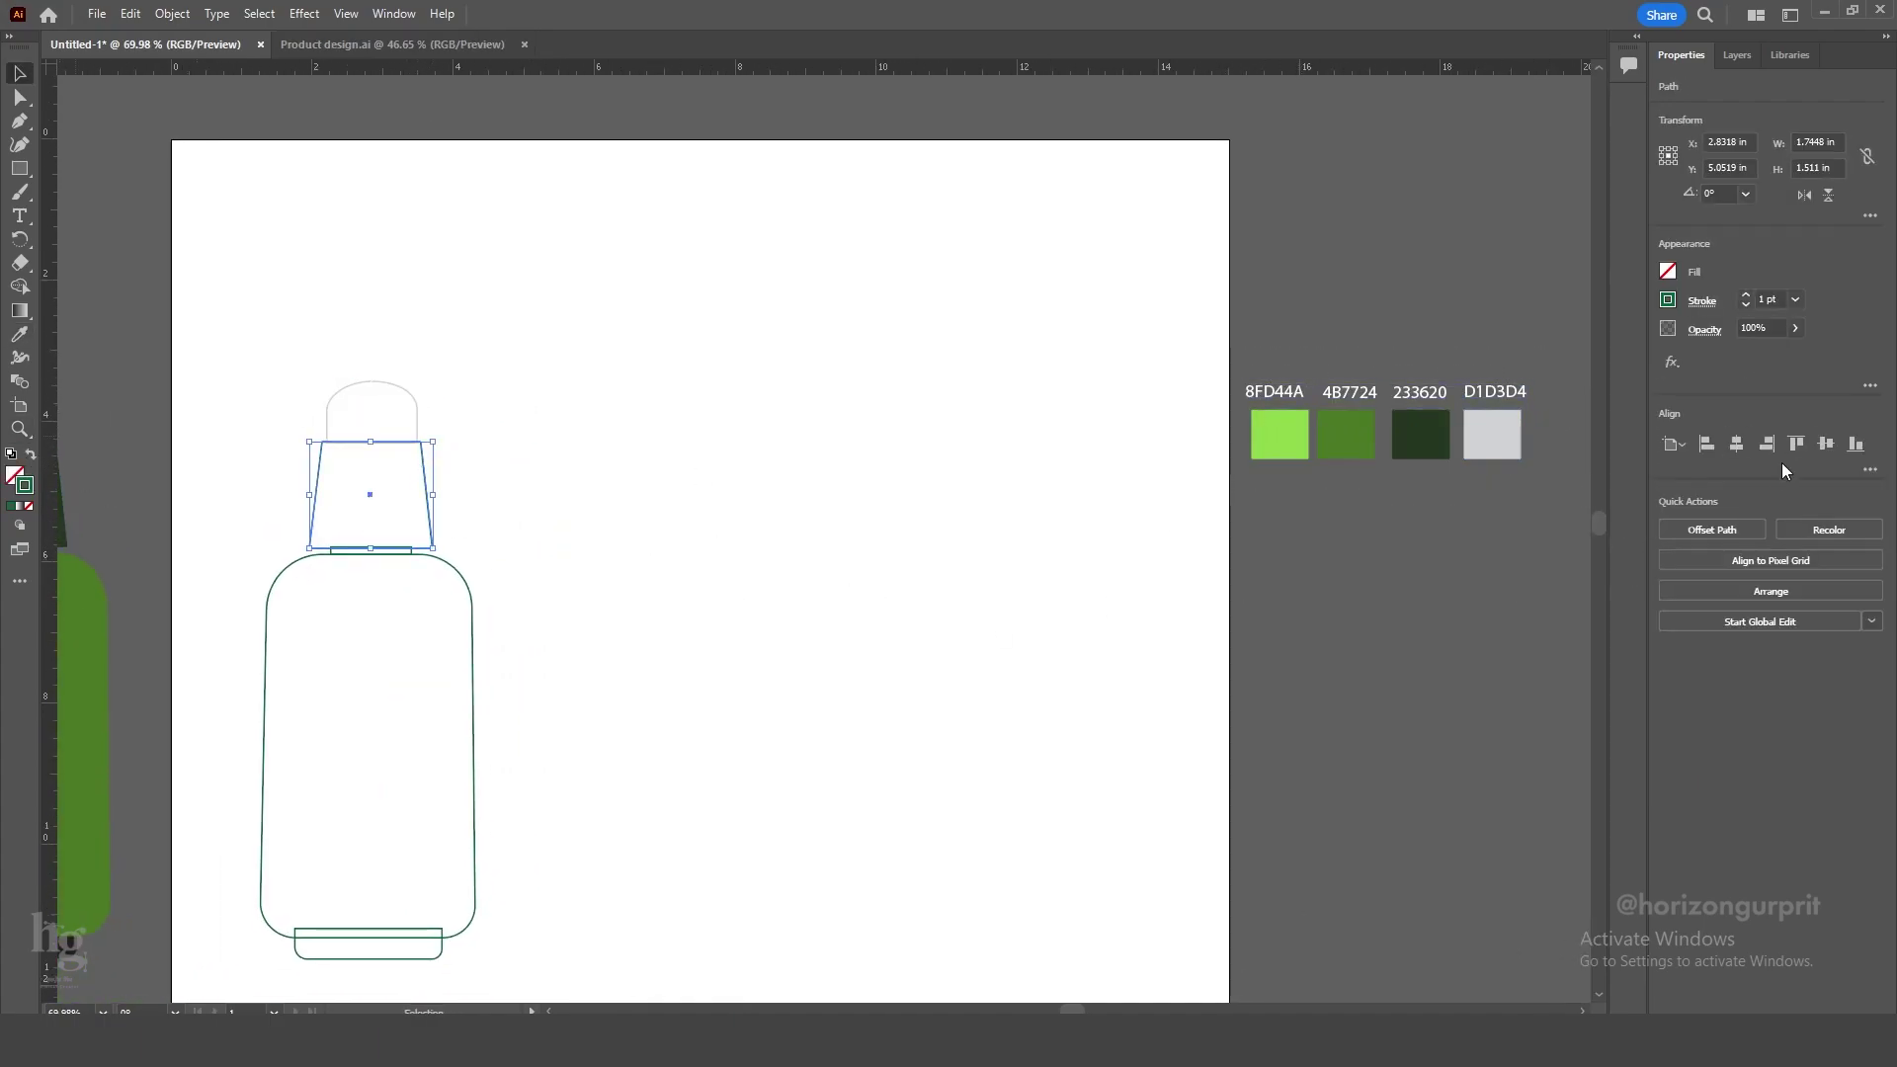
{"action": "left_click", "coordinate": [1667, 299]}
{"action": "double_click", "coordinate": [25, 487]}
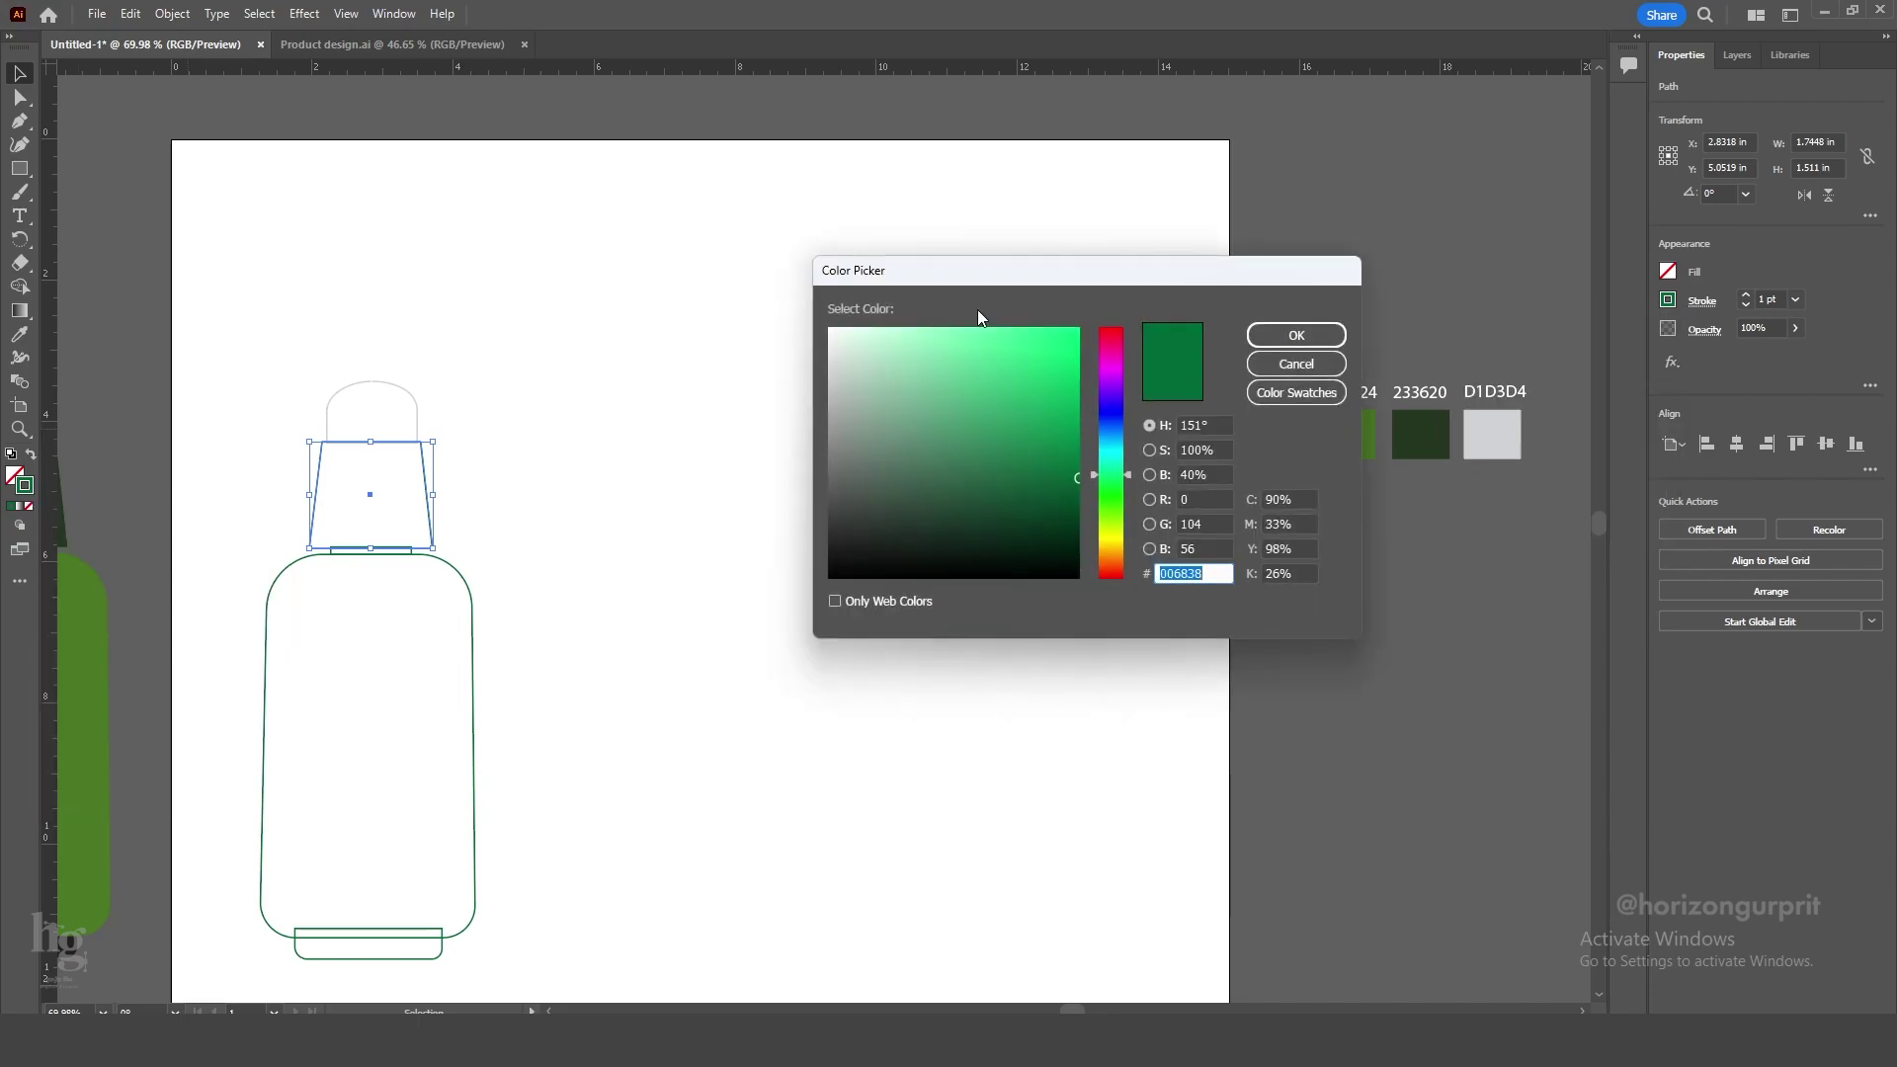
{"action": "left_click_drag", "start_coordinate": [1024, 264], "coordinate": [803, 231]}
{"action": "type", "text": "20"}
{"action": "key", "text": "Return"}
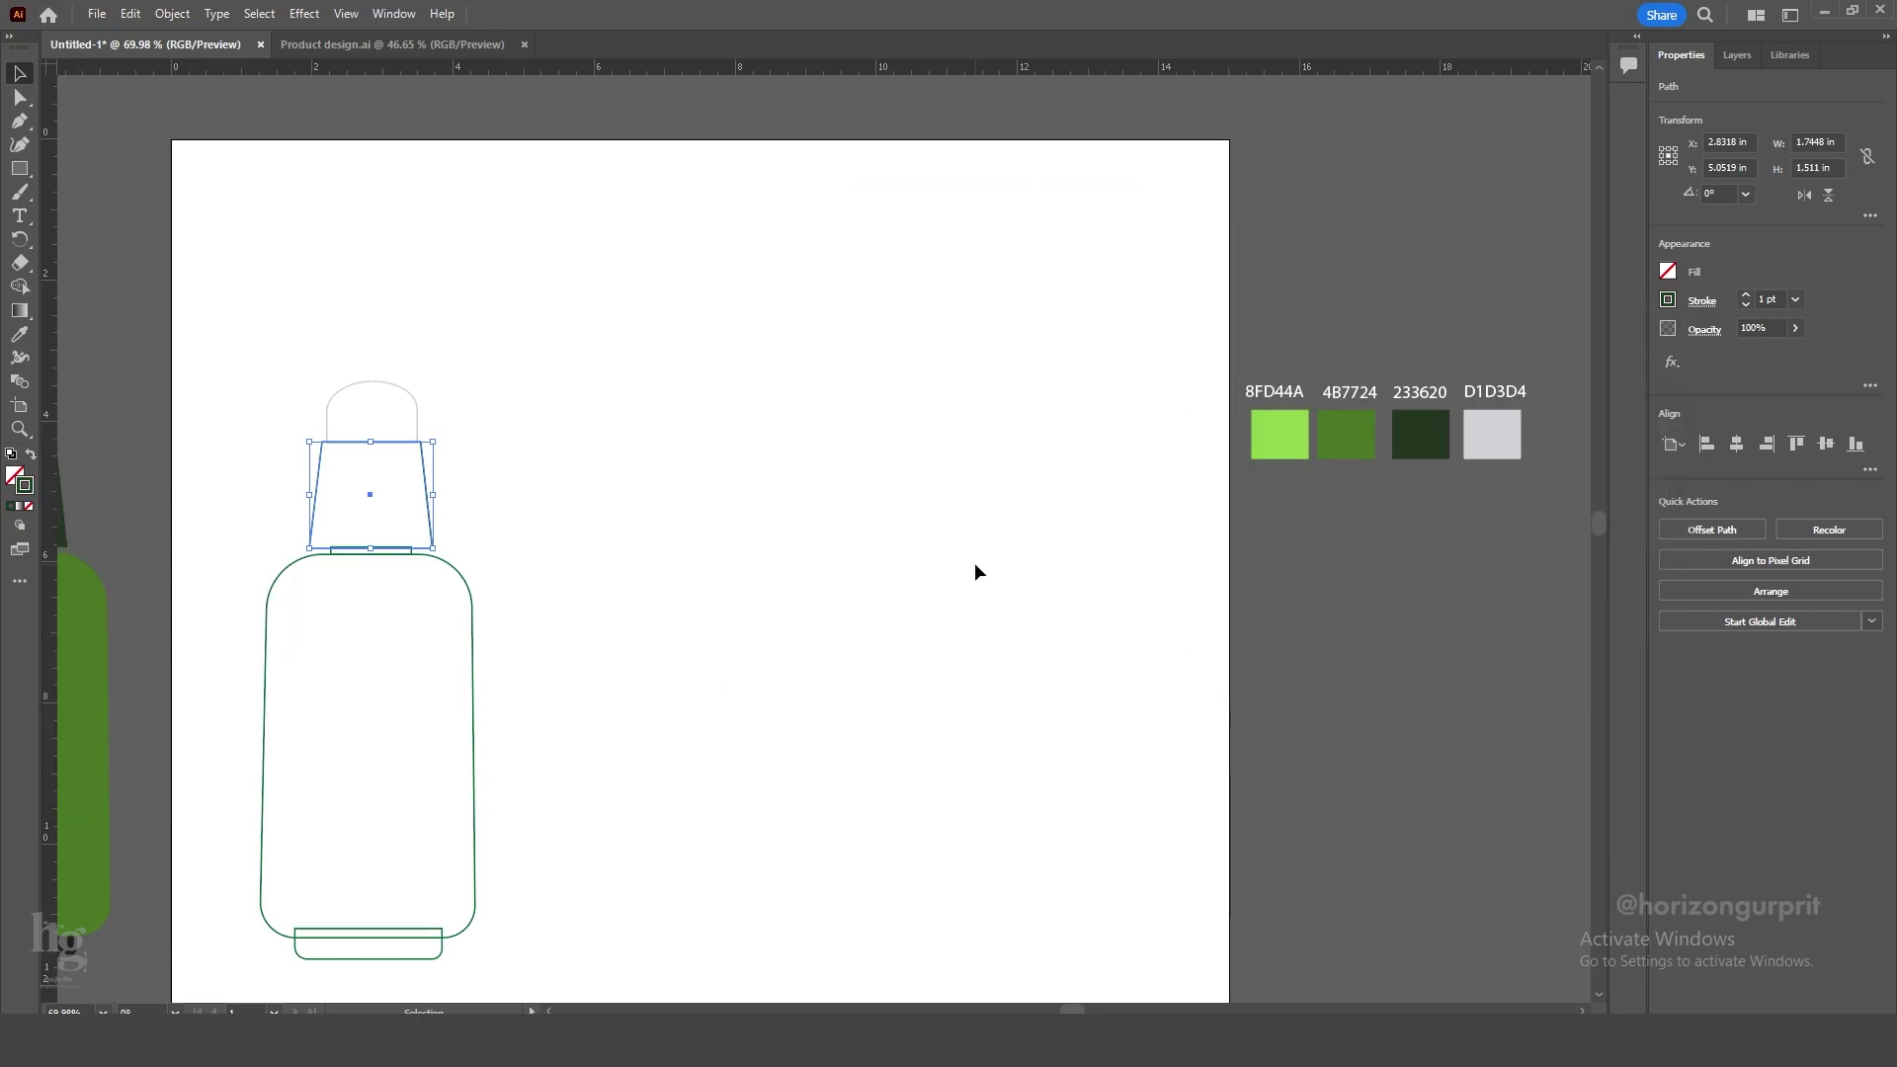
Set the neck ring's outline colour to near-black.
{"action": "left_click", "coordinate": [453, 593]}
{"action": "left_click", "coordinate": [371, 549]}
{"action": "double_click", "coordinate": [25, 486]}
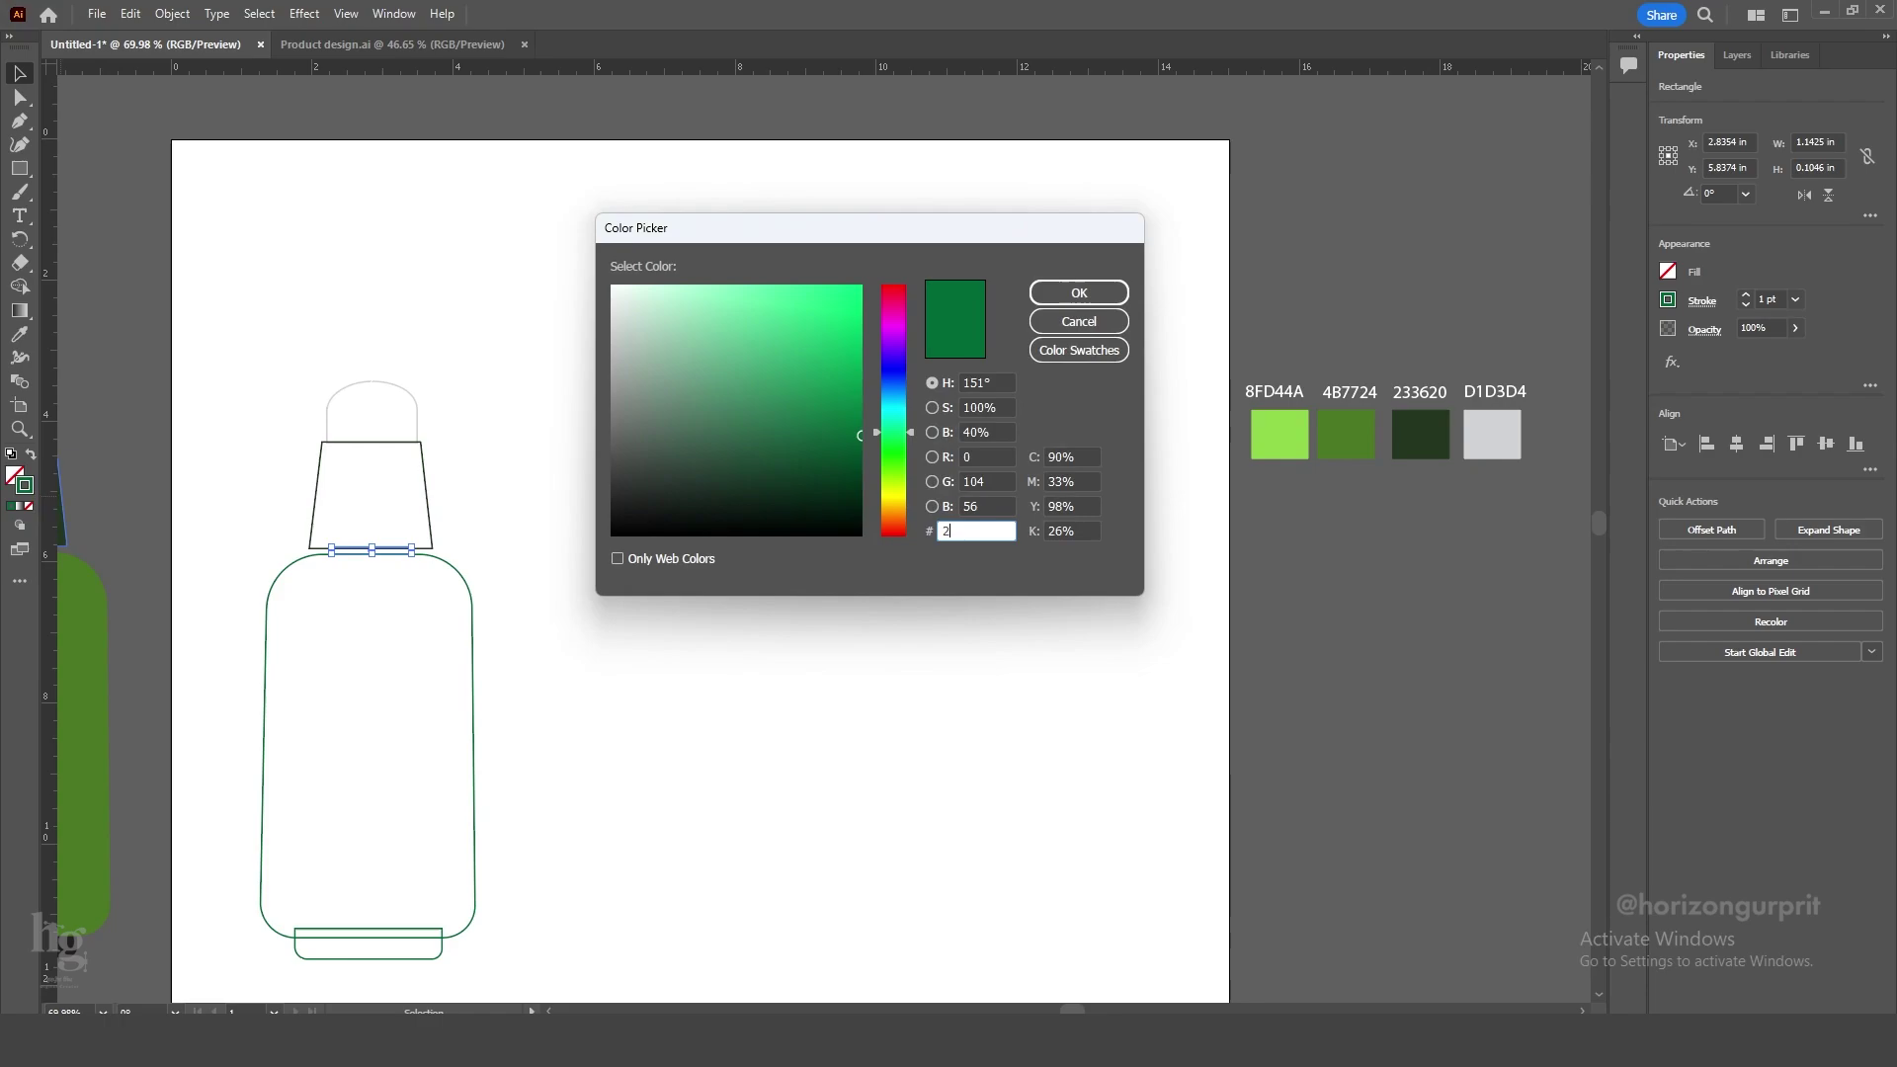
{"action": "type", "text": "2"}
{"action": "key", "text": "Return"}
Set the bottle body's outline colour to light green 8FD44A.
{"action": "left_click", "coordinate": [473, 675]}
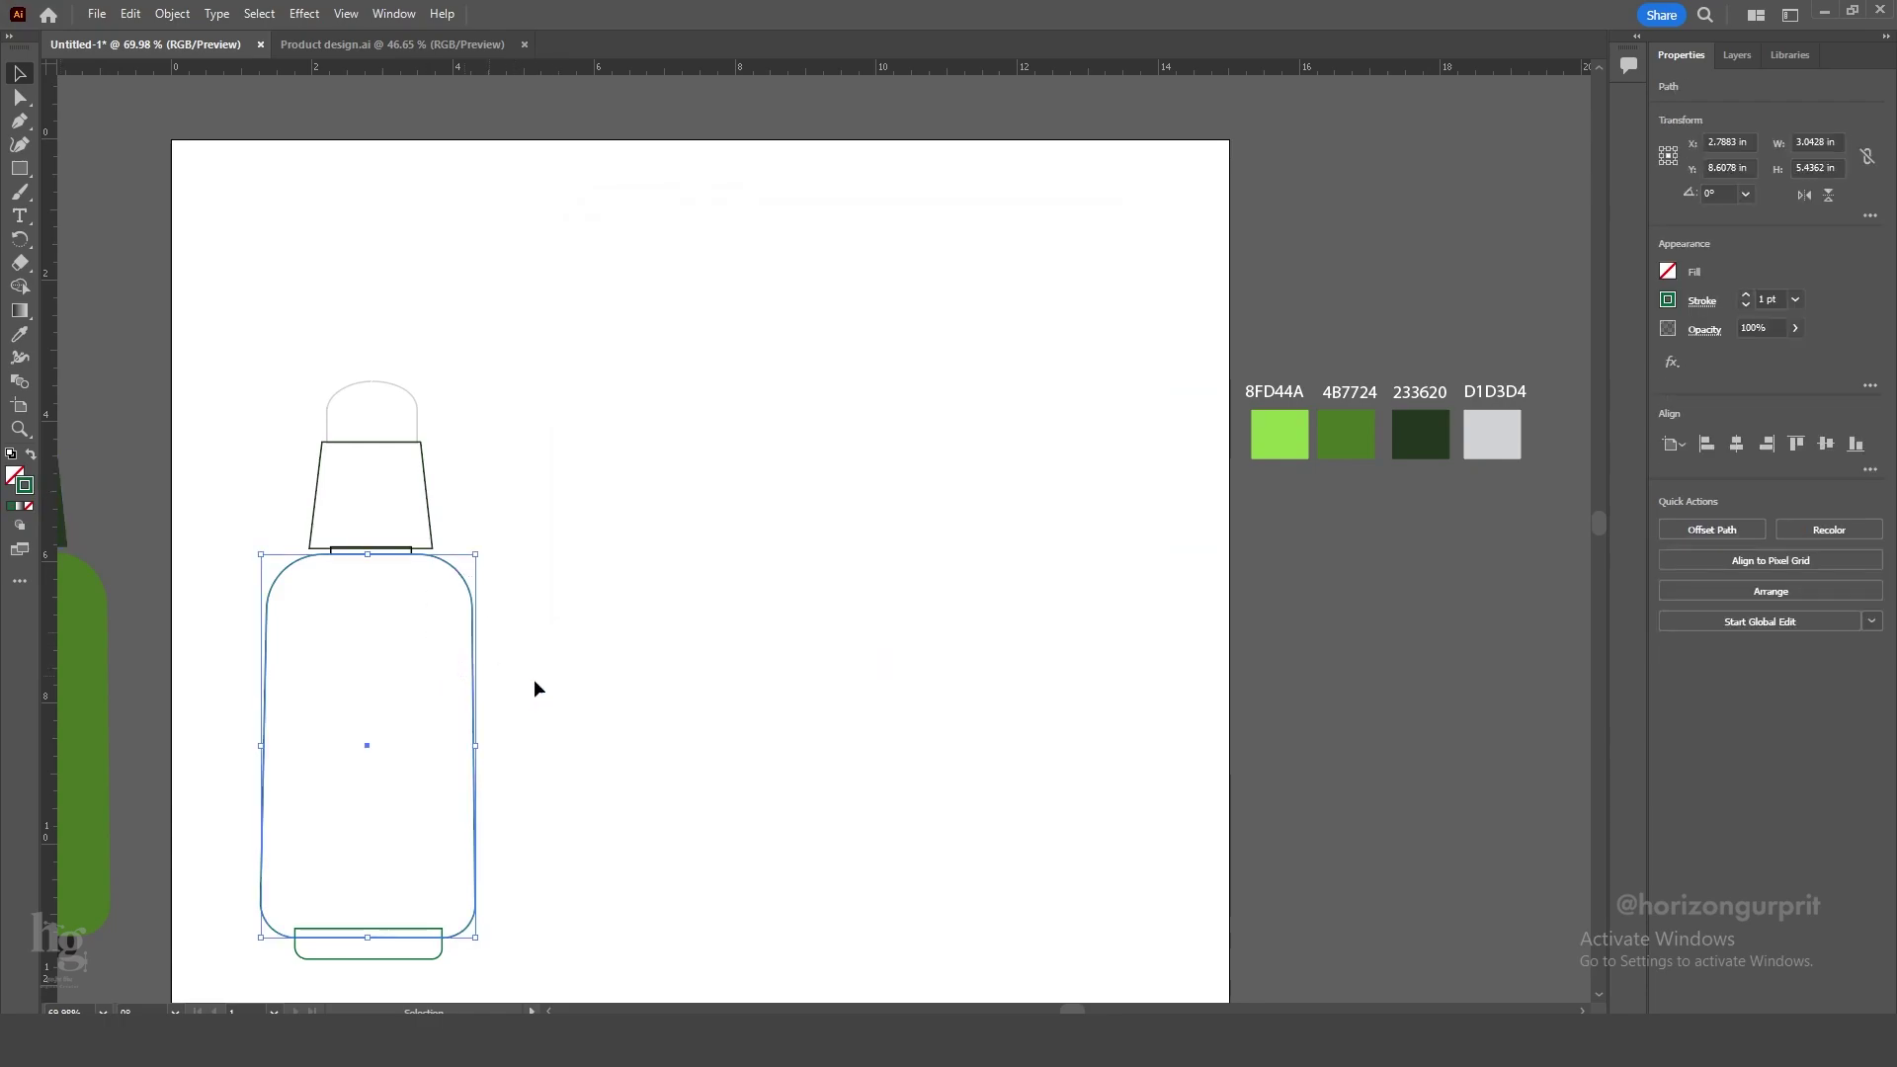
{"action": "double_click", "coordinate": [24, 492]}
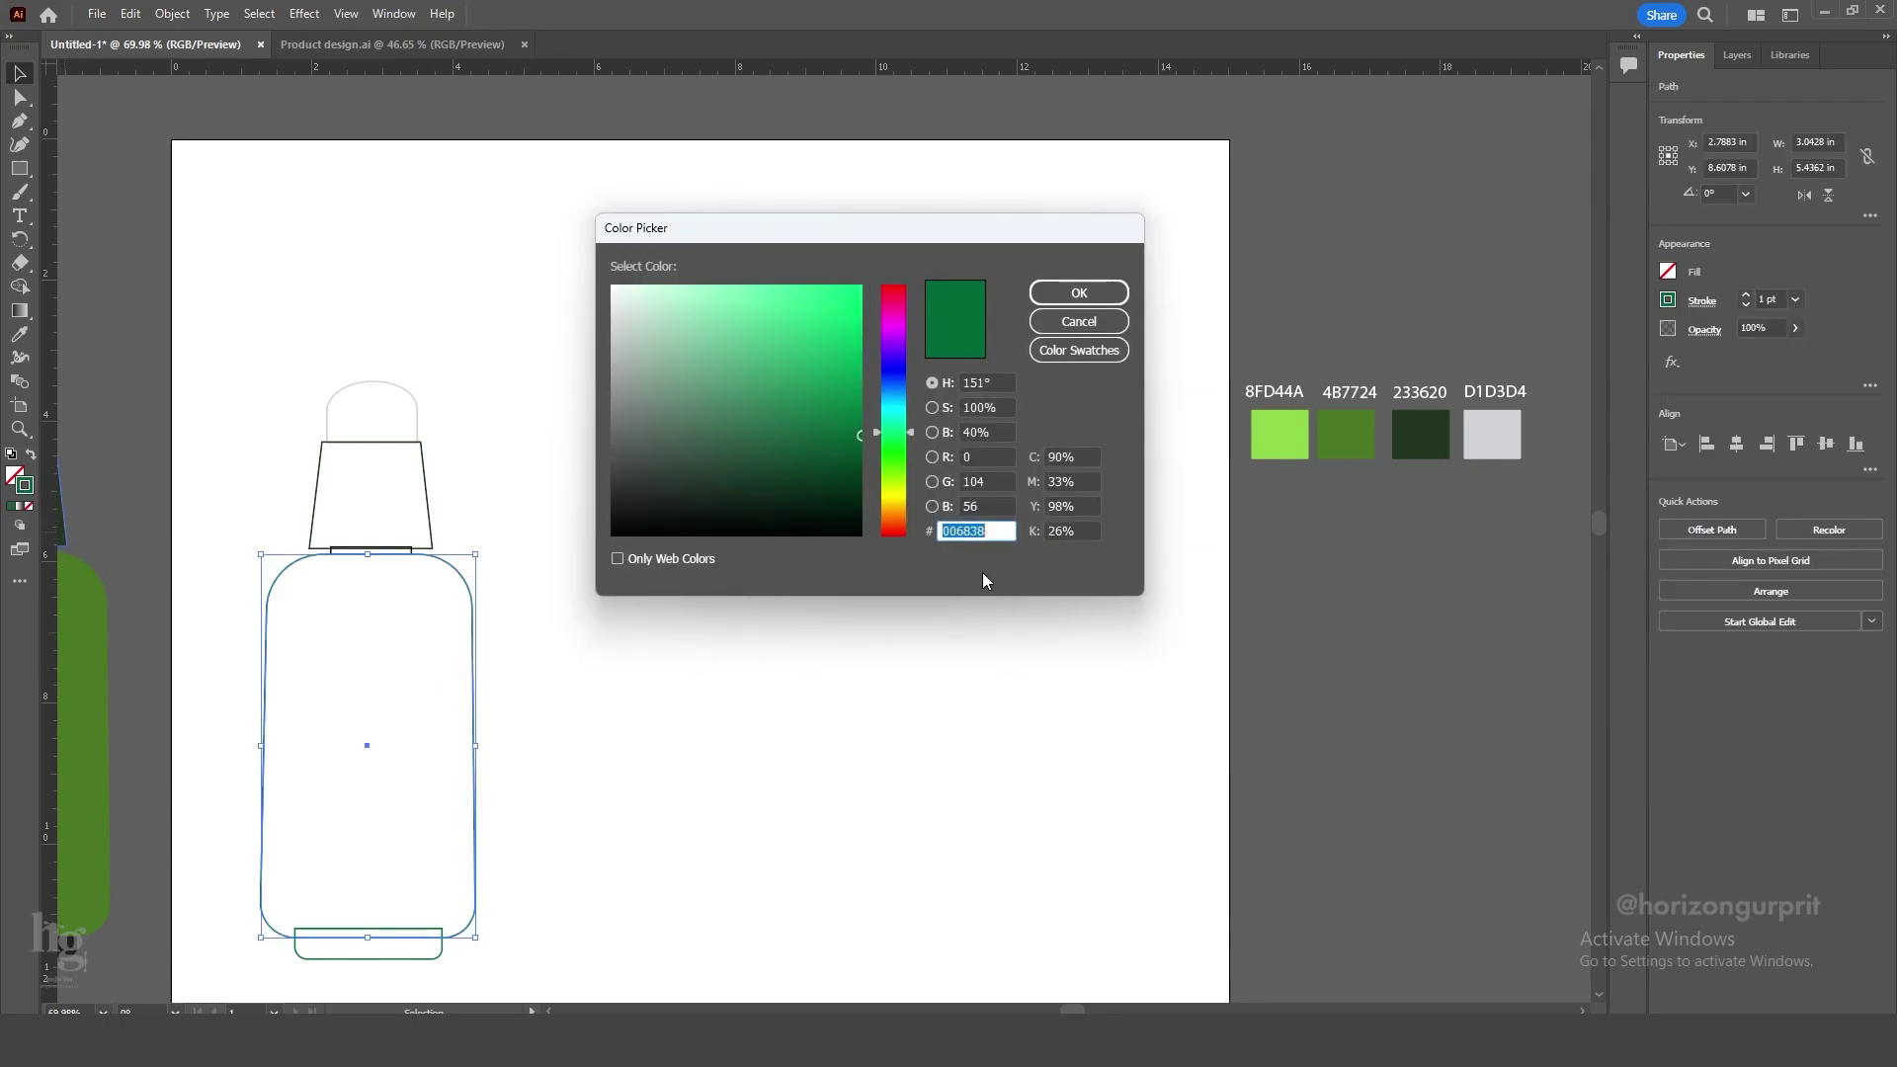
{"action": "type", "text": "8fd"}
{"action": "key", "text": "Return"}
{"action": "left_click", "coordinate": [980, 571]}
Set the bottle body's outline colour to mid green 4B7724.
{"action": "left_click_drag", "start_coordinate": [583, 956], "coordinate": [623, 792]}
{"action": "left_click", "coordinate": [480, 789]}
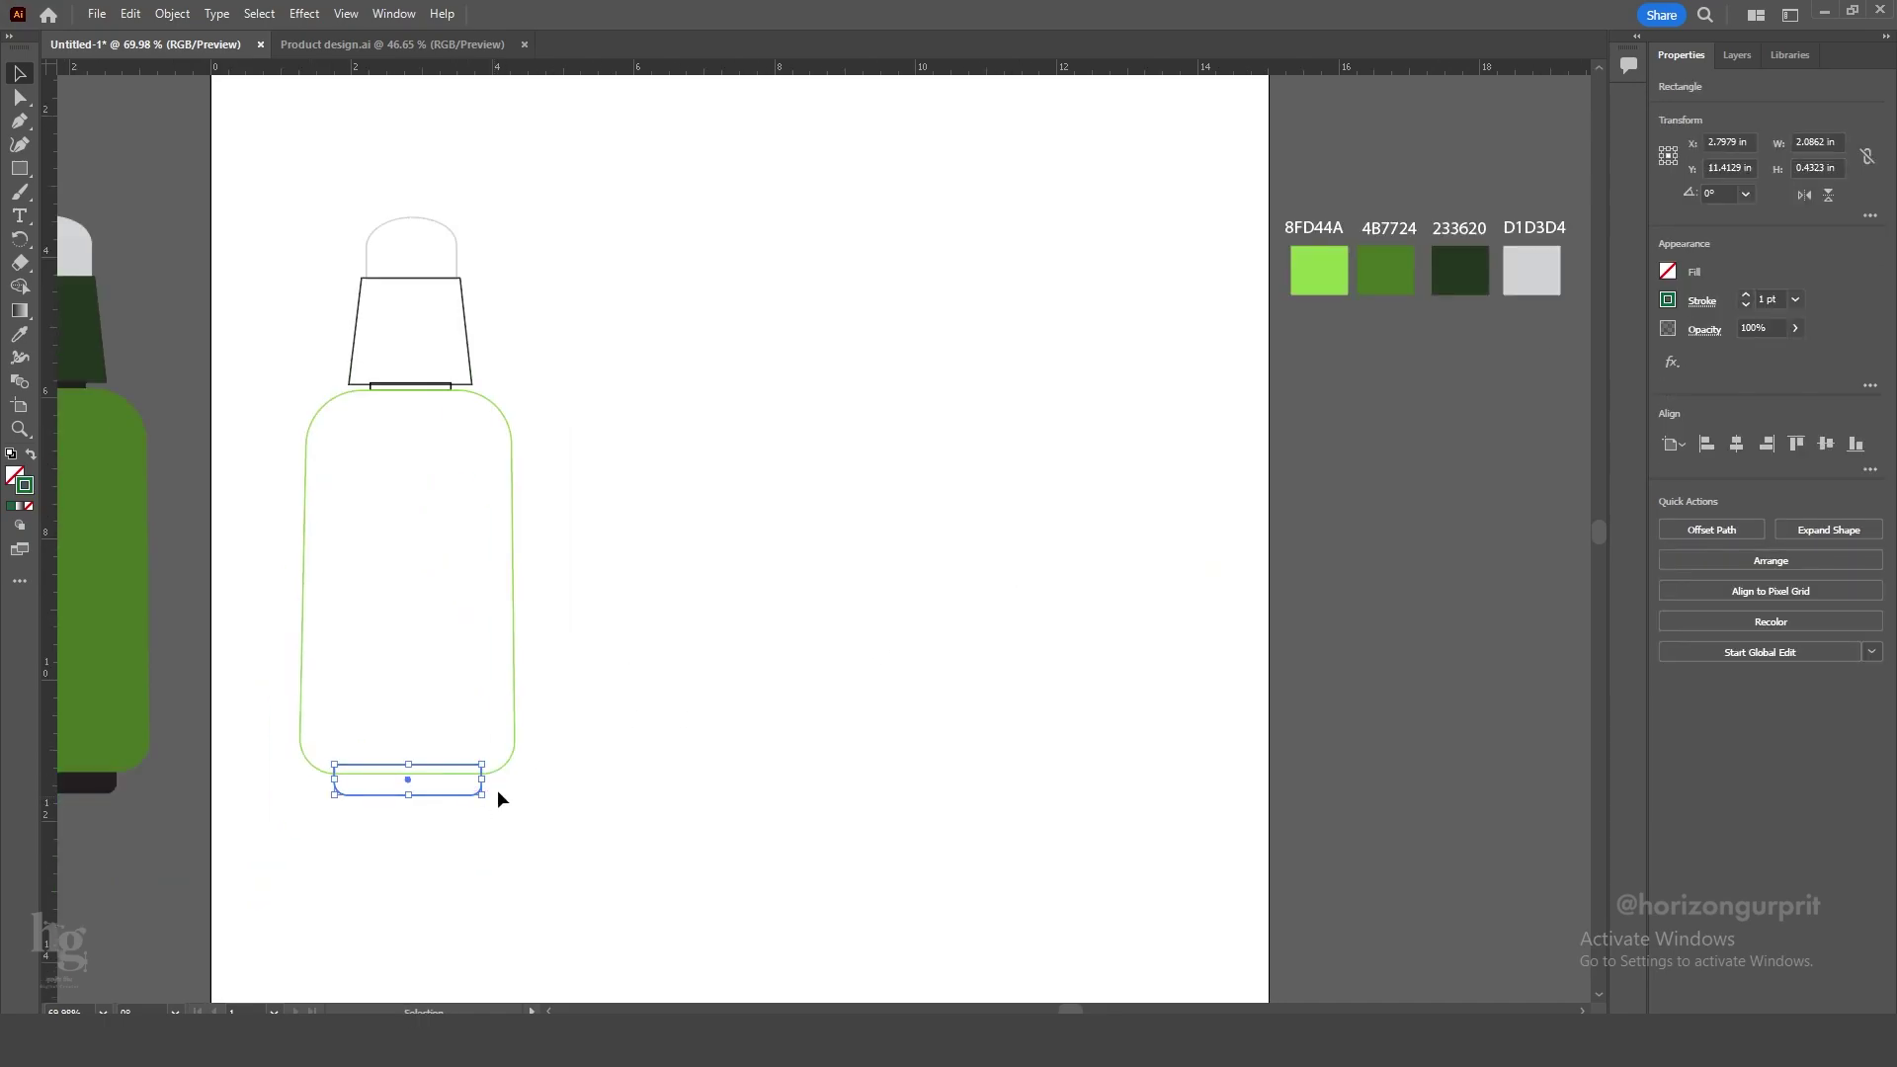
{"action": "left_click", "coordinate": [514, 434]}
{"action": "double_click", "coordinate": [24, 486]}
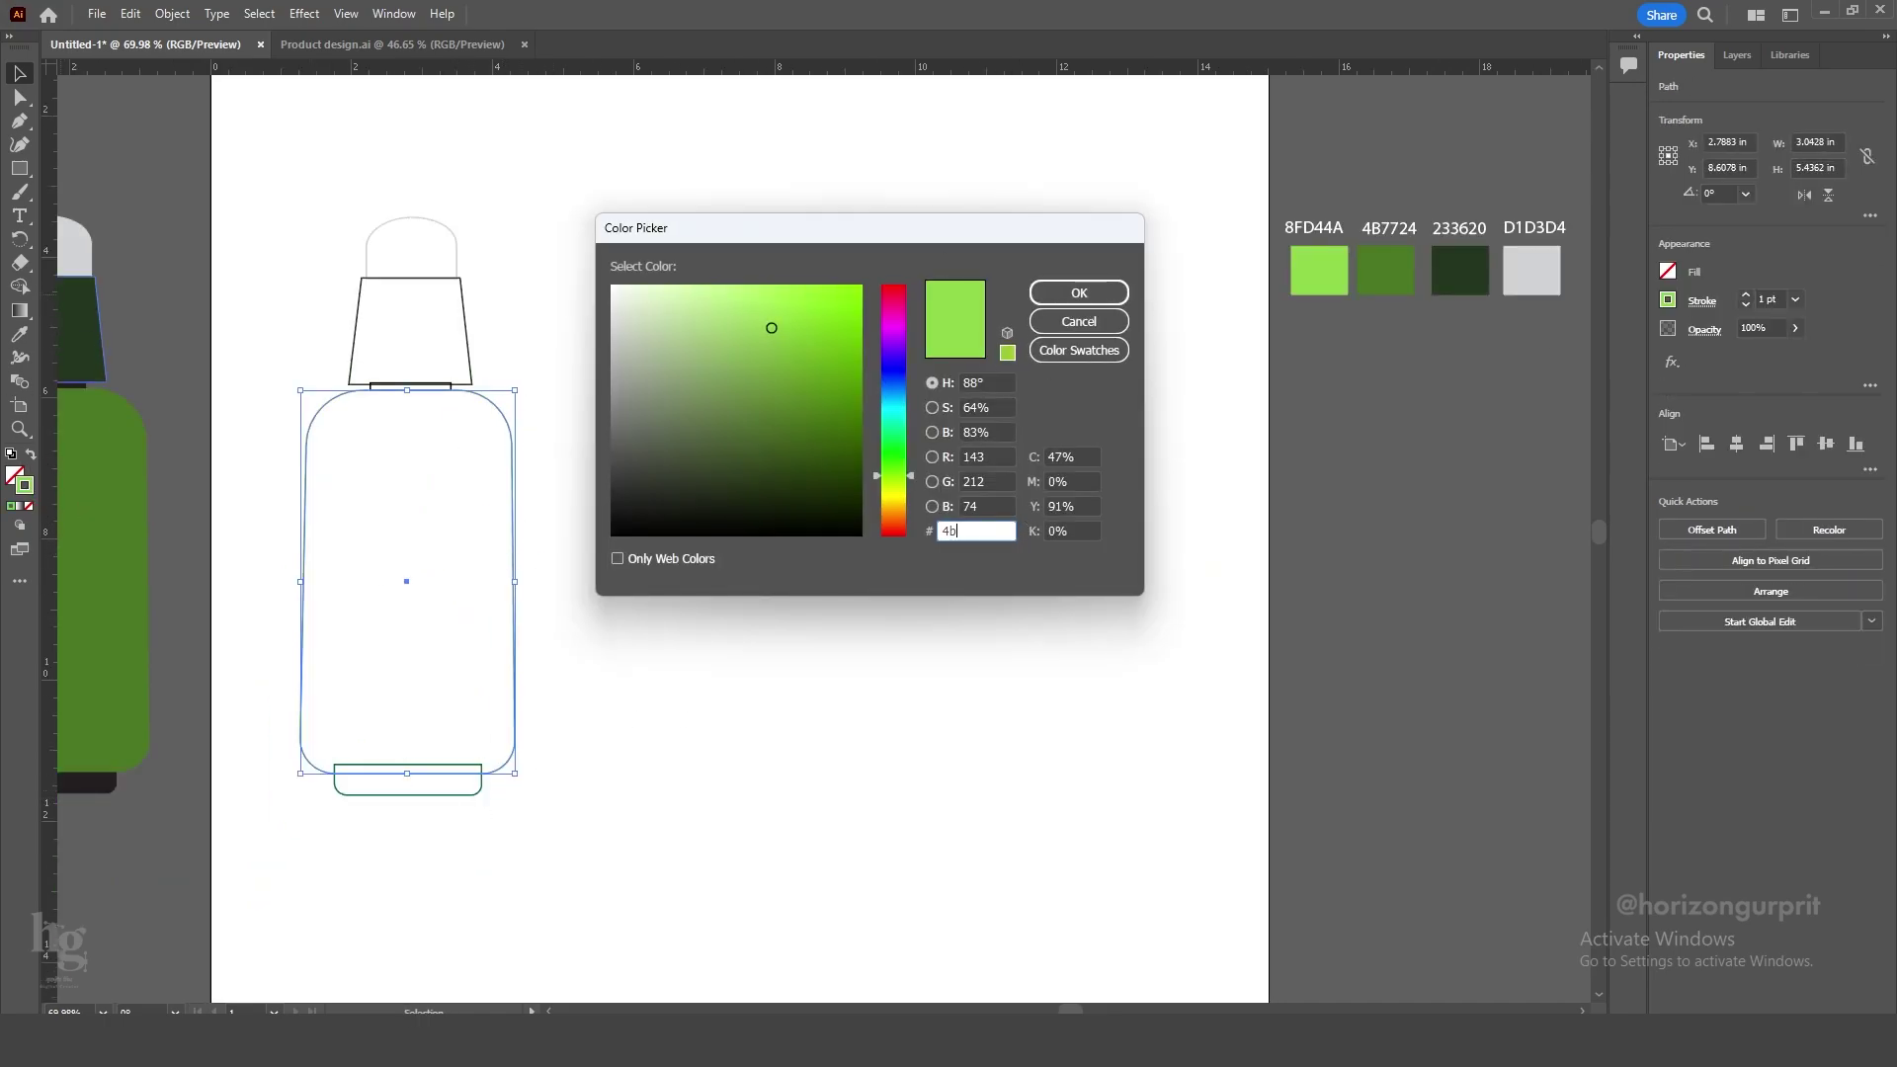
{"action": "key", "text": "Return"}
{"action": "left_click", "coordinate": [698, 747]}
{"action": "left_click", "coordinate": [443, 796]}
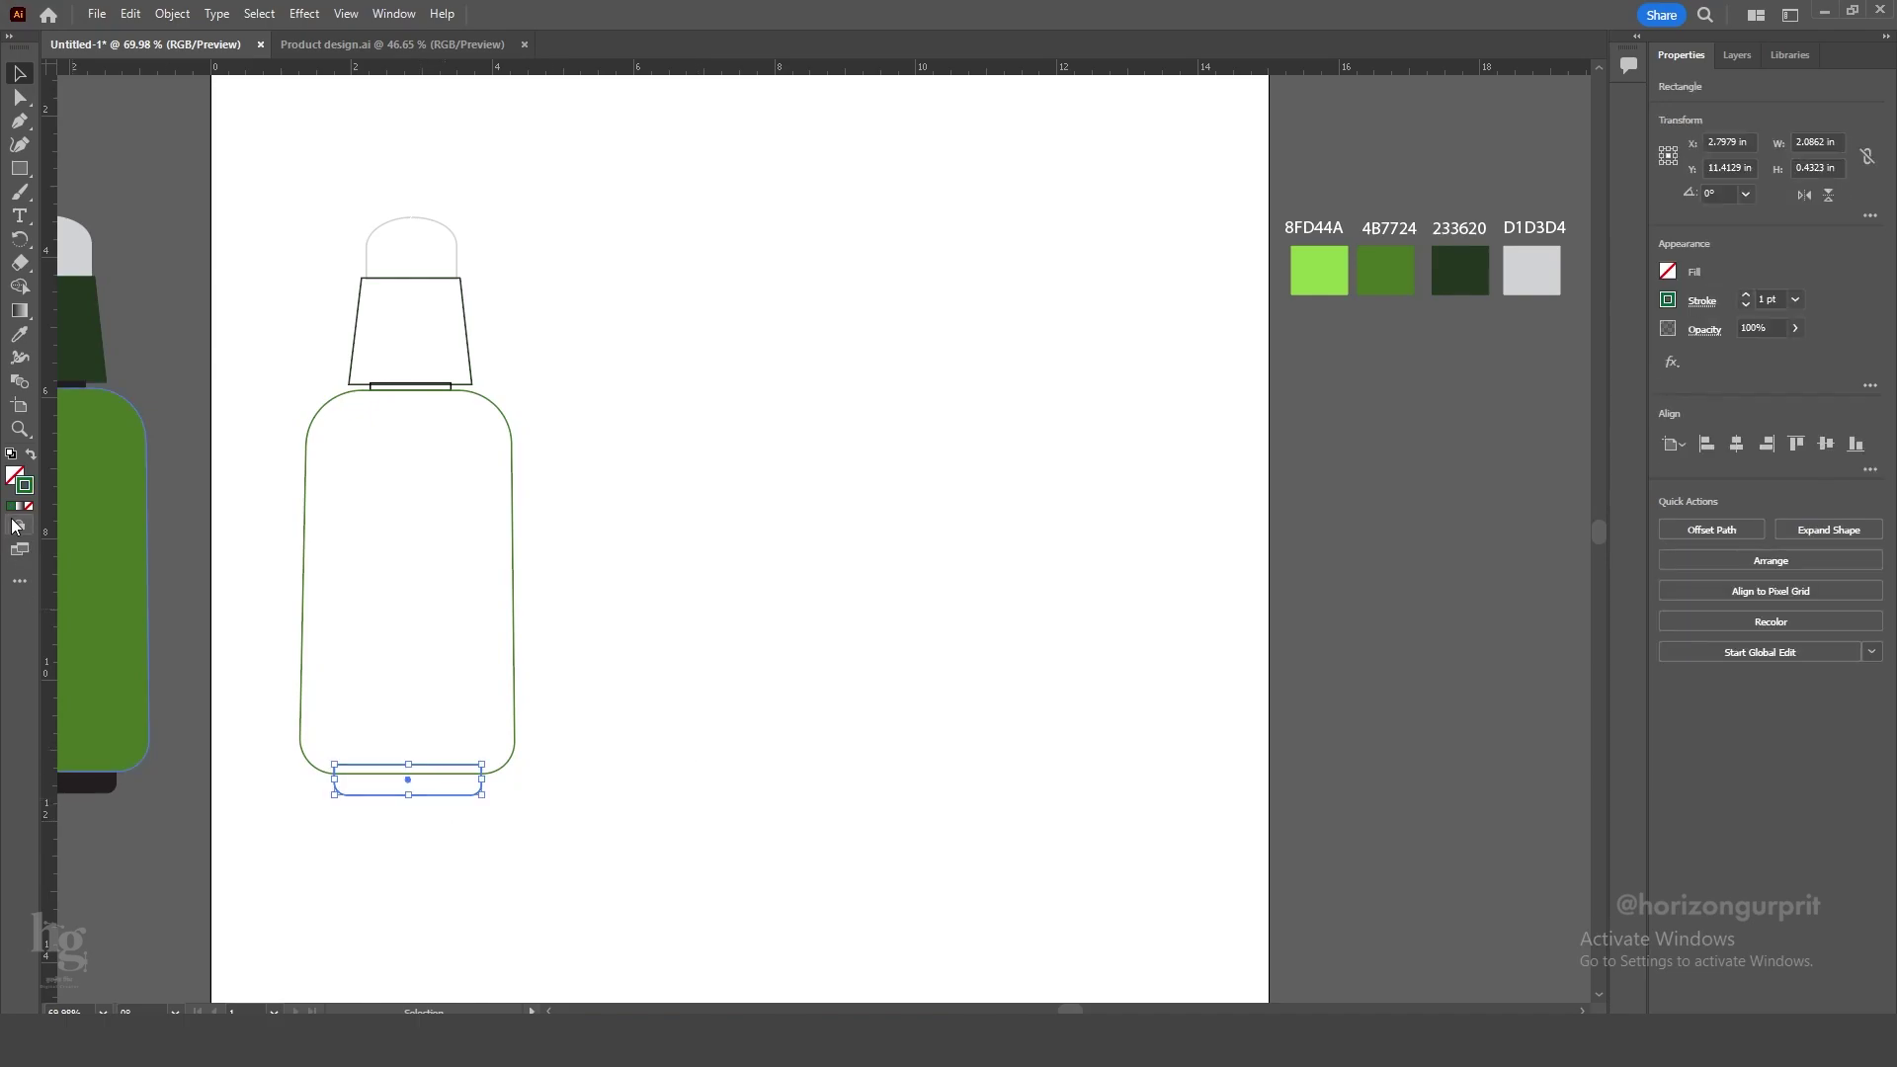
{"action": "double_click", "coordinate": [25, 486]}
{"action": "key", "text": "Return"}
{"action": "left_click", "coordinate": [711, 607]}
Draw a vertical line about 0.1 in tall at the neck ring's left edge and nudge it slightly inward.
{"action": "key", "text": "z"}
{"action": "left_click_drag", "start_coordinate": [371, 378], "coordinate": [667, 474]}
{"action": "key", "text": "p"}
{"action": "left_click", "coordinate": [366, 477]}
{"action": "left_click", "coordinate": [366, 536]}
{"action": "key", "text": "v"}
{"action": "left_click", "coordinate": [494, 579]}
{"action": "key", "text": "Right"}
{"action": "key", "text": "Right"}
{"action": "key", "text": "Right"}
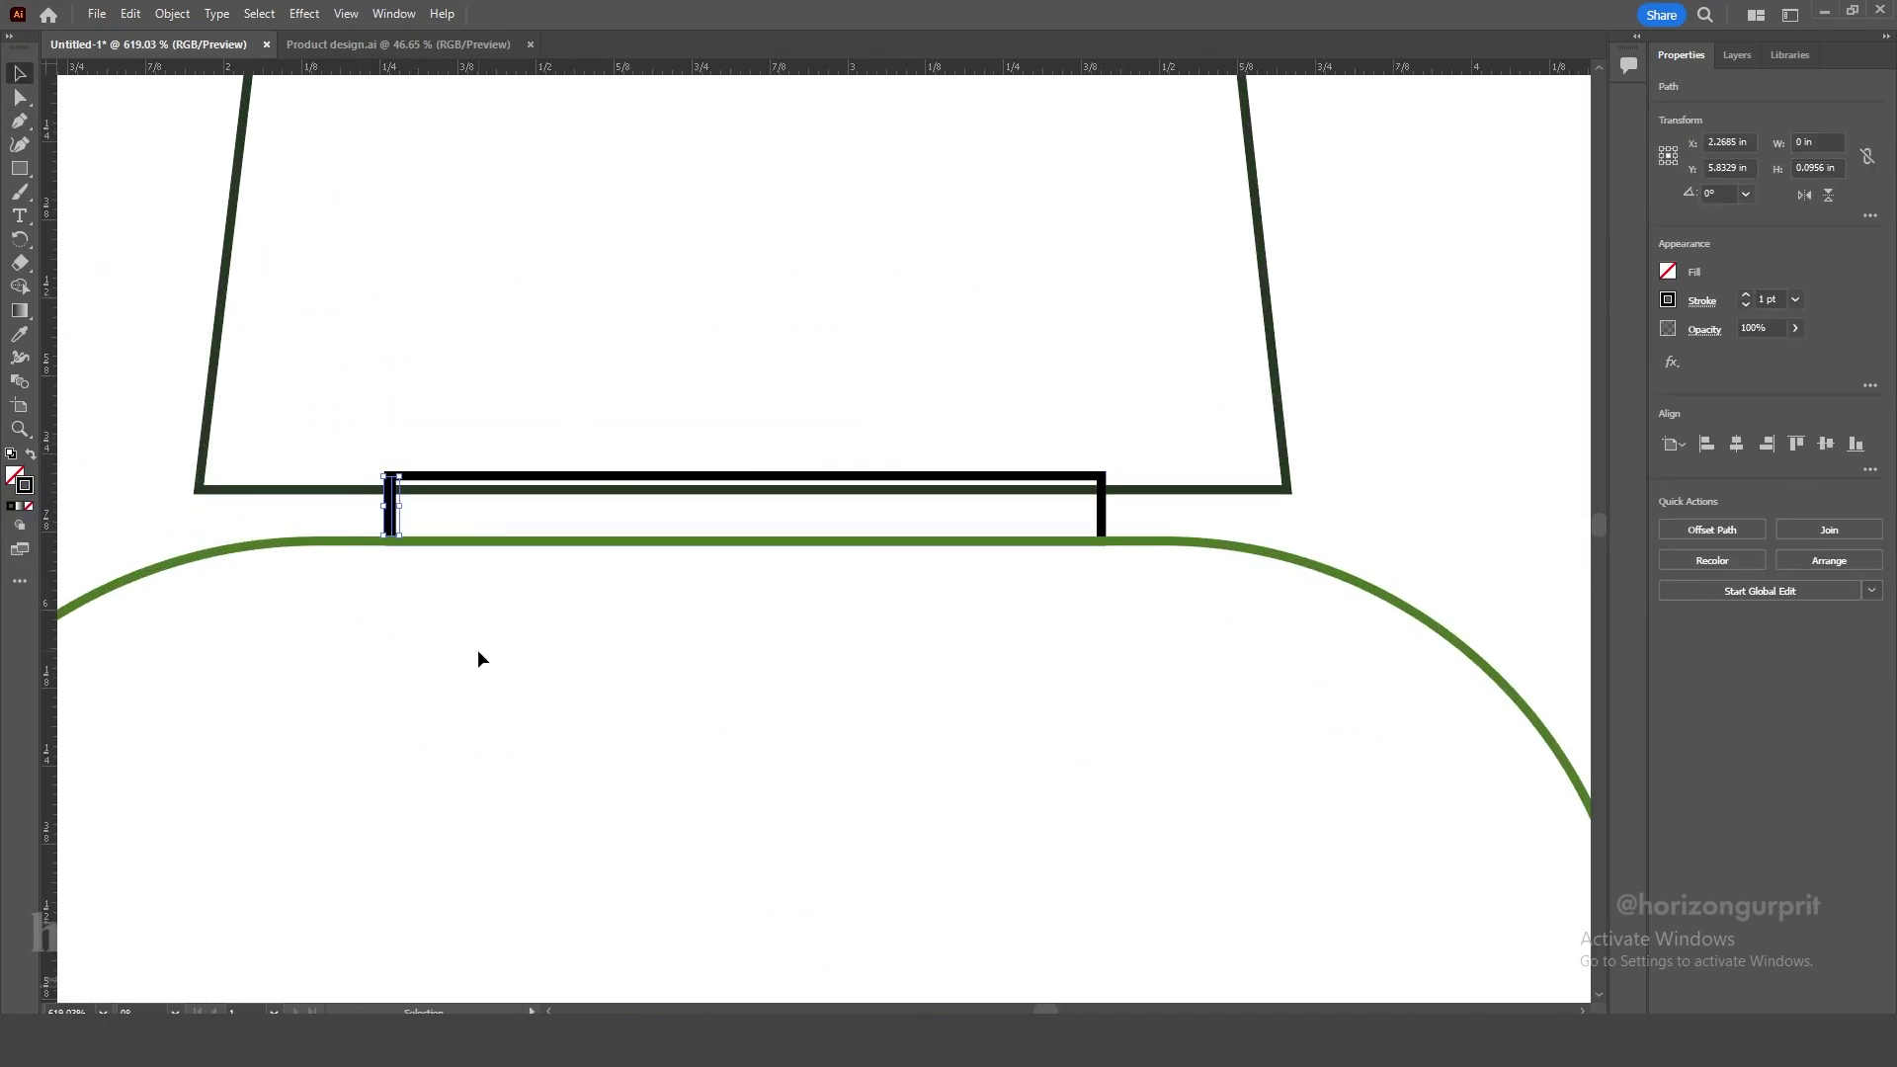
Copy the short vertical line in place and shift the copy to the neck ring's right edge.
{"action": "key", "text": "ctrl+c"}
{"action": "key", "text": "ctrl+f"}
{"action": "key", "text": "shift+Right"}
{"action": "key", "text": "shift+Right"}
{"action": "key", "text": "shift+Right"}
{"action": "key", "text": "shift+Right"}
{"action": "key", "text": "shift+Right"}
{"action": "key", "text": "shift+Right"}
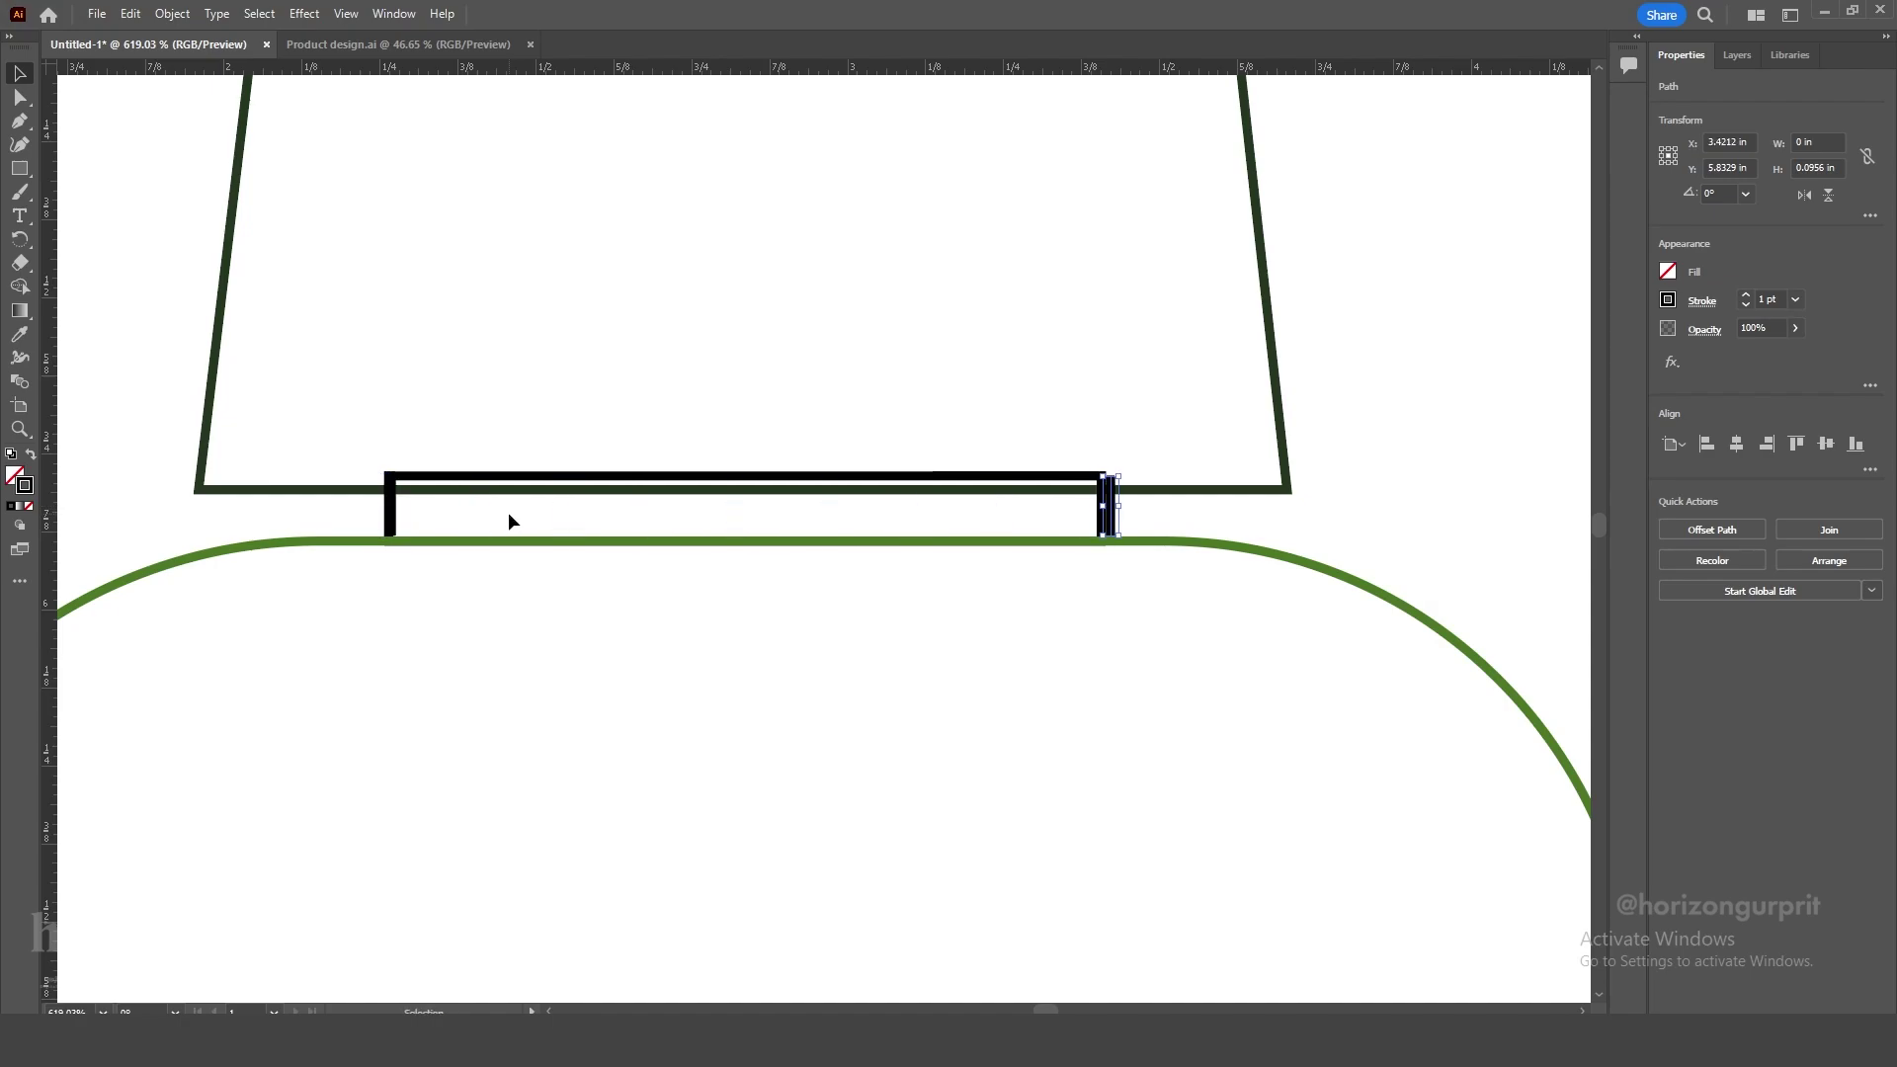
{"action": "key", "text": "Left"}
Delete the neck ring's rectangle, keeping the two side lines, and nudge both lines down between collar and body.
{"action": "left_click", "coordinate": [508, 513]}
{"action": "left_click", "coordinate": [392, 515]}
{"action": "left_click", "coordinate": [1102, 507], "text": "shift"}
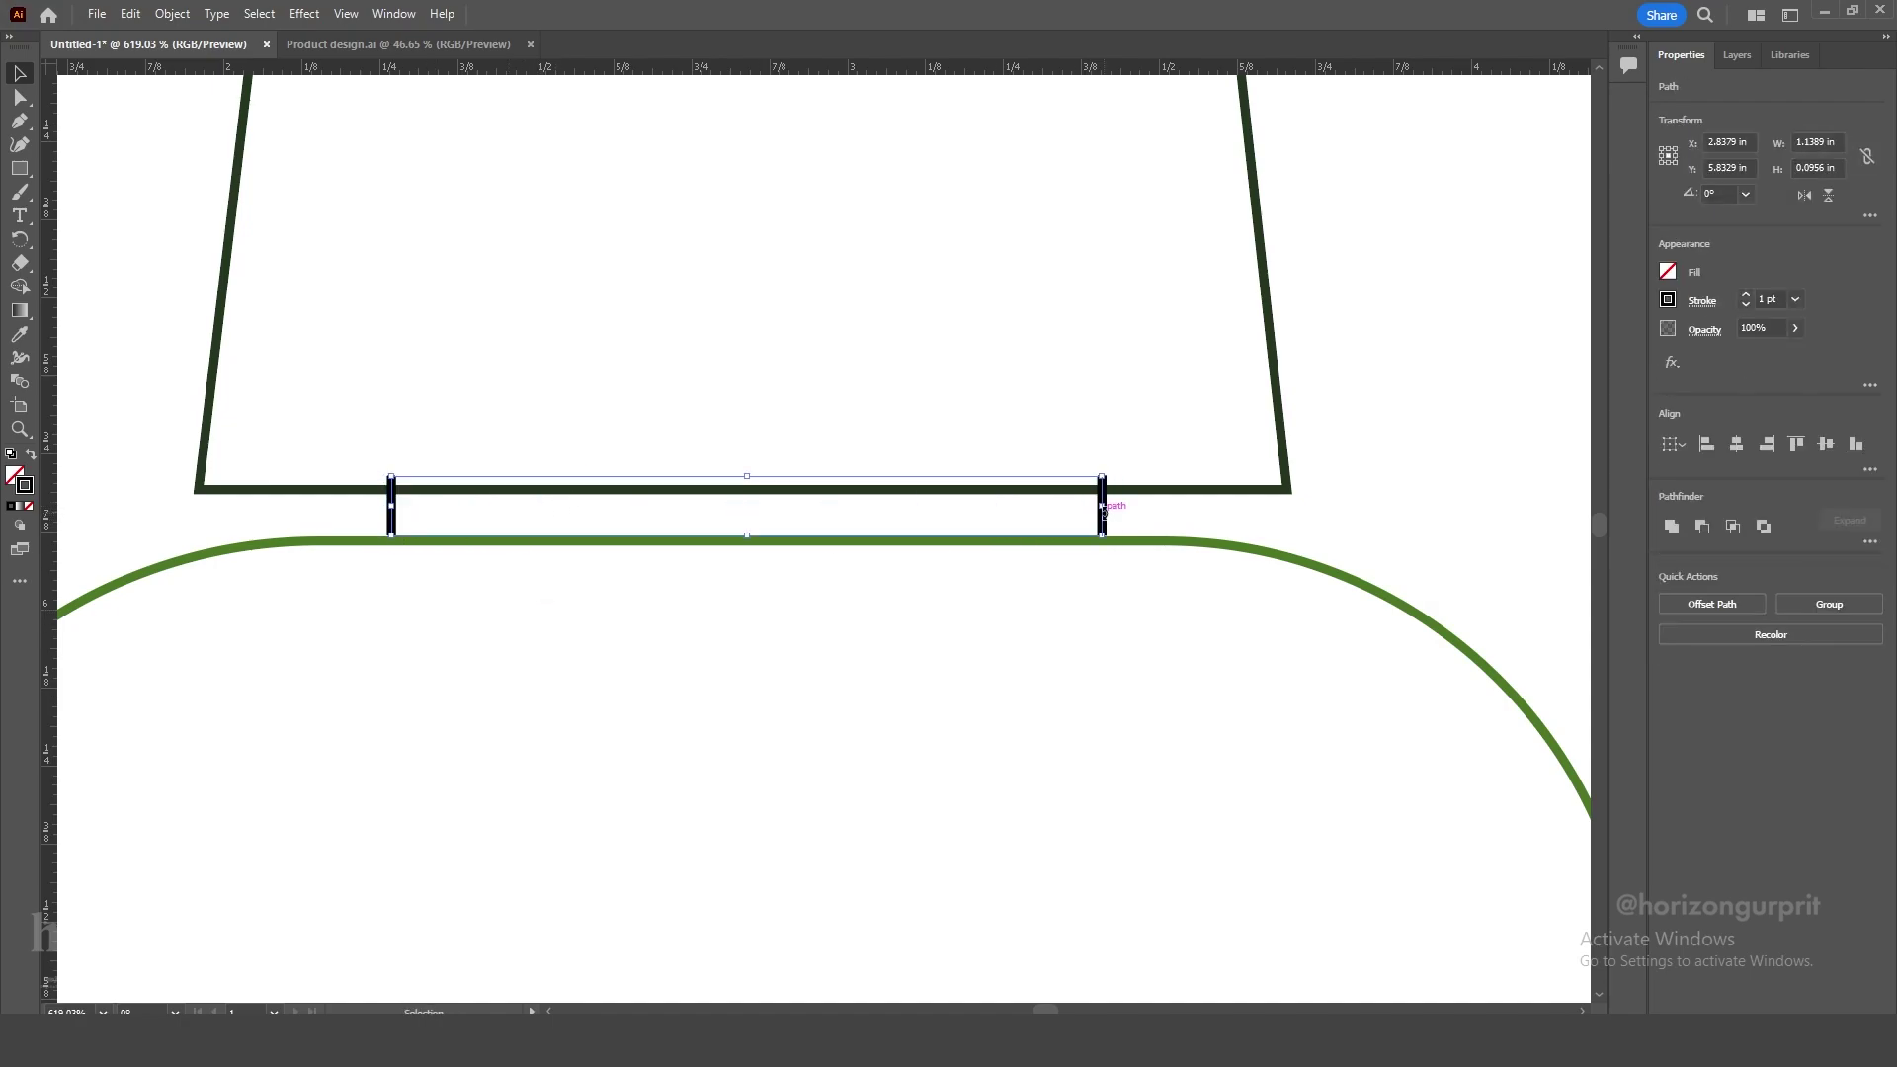
{"action": "key", "text": "Down"}
{"action": "left_click", "coordinate": [816, 712]}
Nudge the cap and collar outlines up together by about 0.014 in.
{"action": "left_click", "coordinate": [1188, 491]}
{"action": "key", "text": "z"}
{"action": "left_click_drag", "start_coordinate": [1040, 708], "coordinate": [1061, 436]}
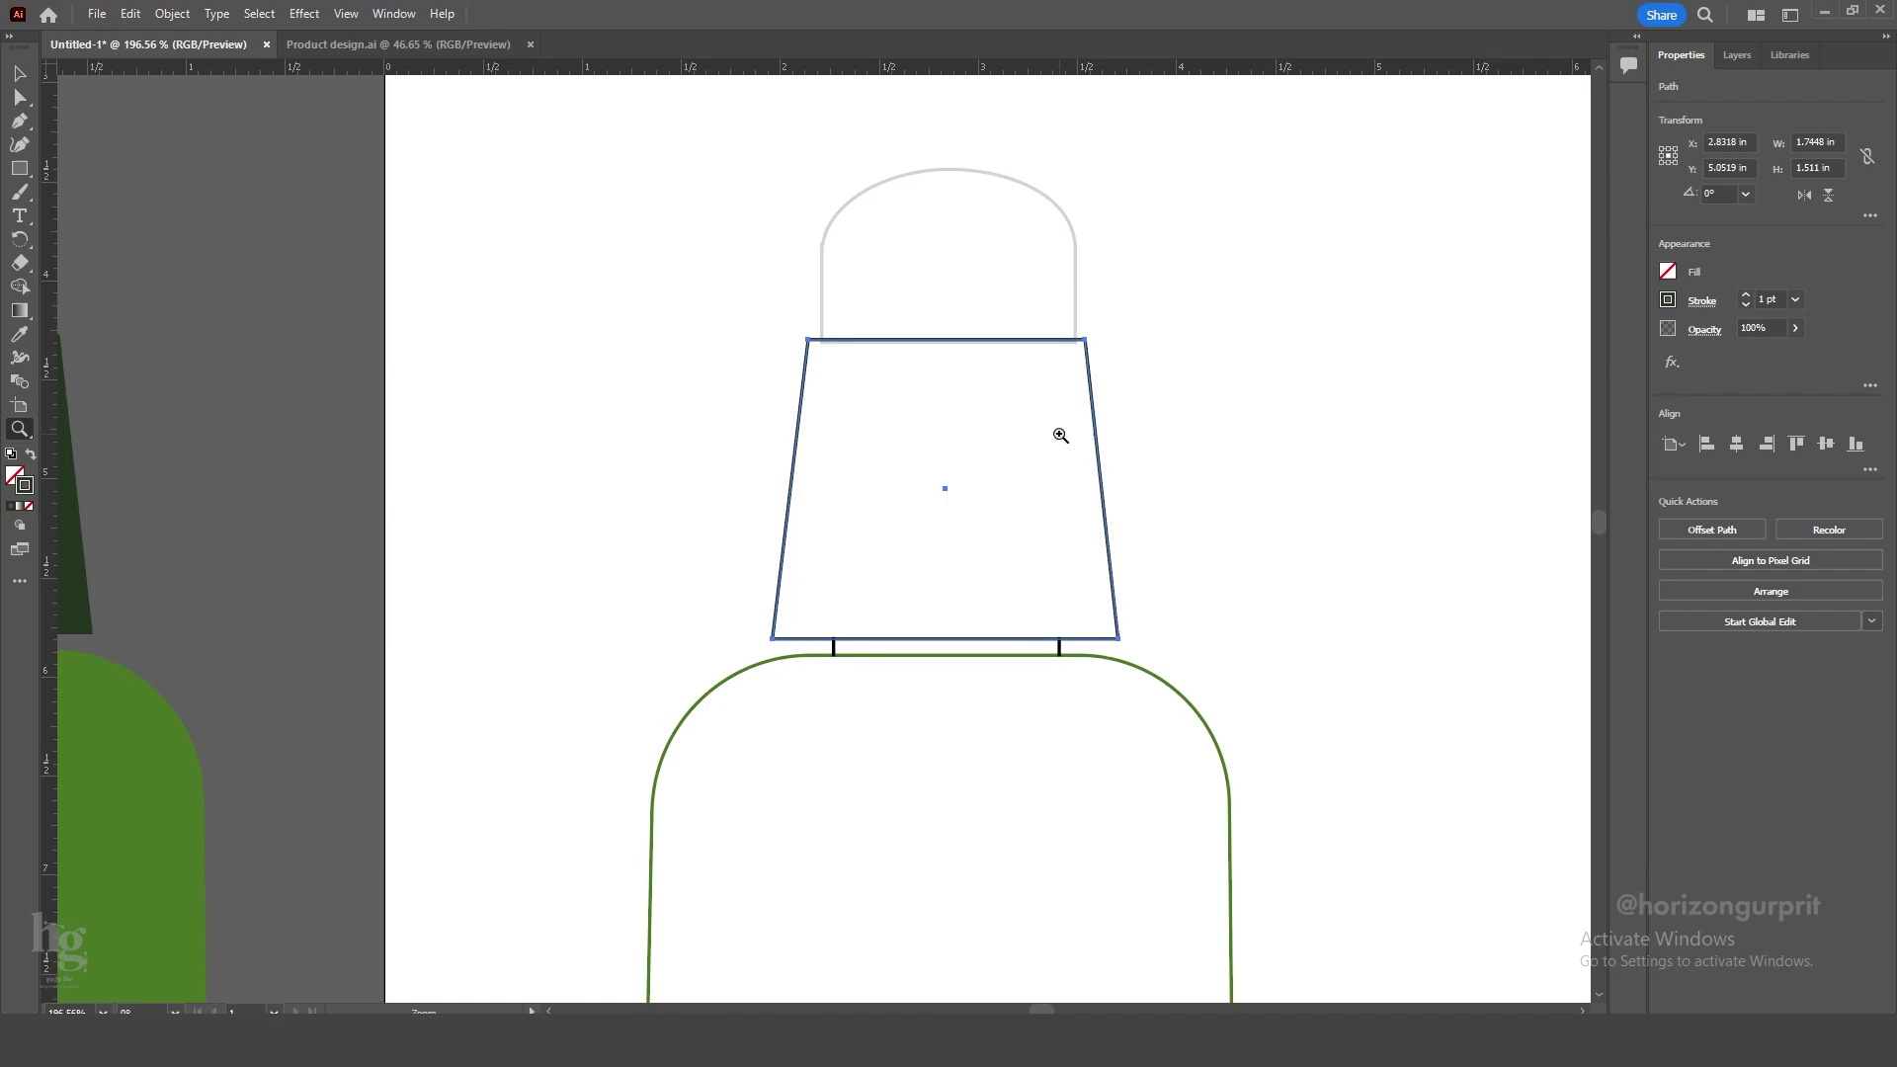
{"action": "key", "text": "v"}
{"action": "left_click_drag", "start_coordinate": [1147, 292], "coordinate": [1004, 387]}
{"action": "key", "text": "Up"}
{"action": "left_click", "coordinate": [692, 457]}
Try to expand the cap's outline into a filled shape and ungroup the result.
{"action": "left_click_drag", "start_coordinate": [1084, 310], "coordinate": [958, 440]}
{"action": "key", "text": "a"}
{"action": "key", "text": "z"}
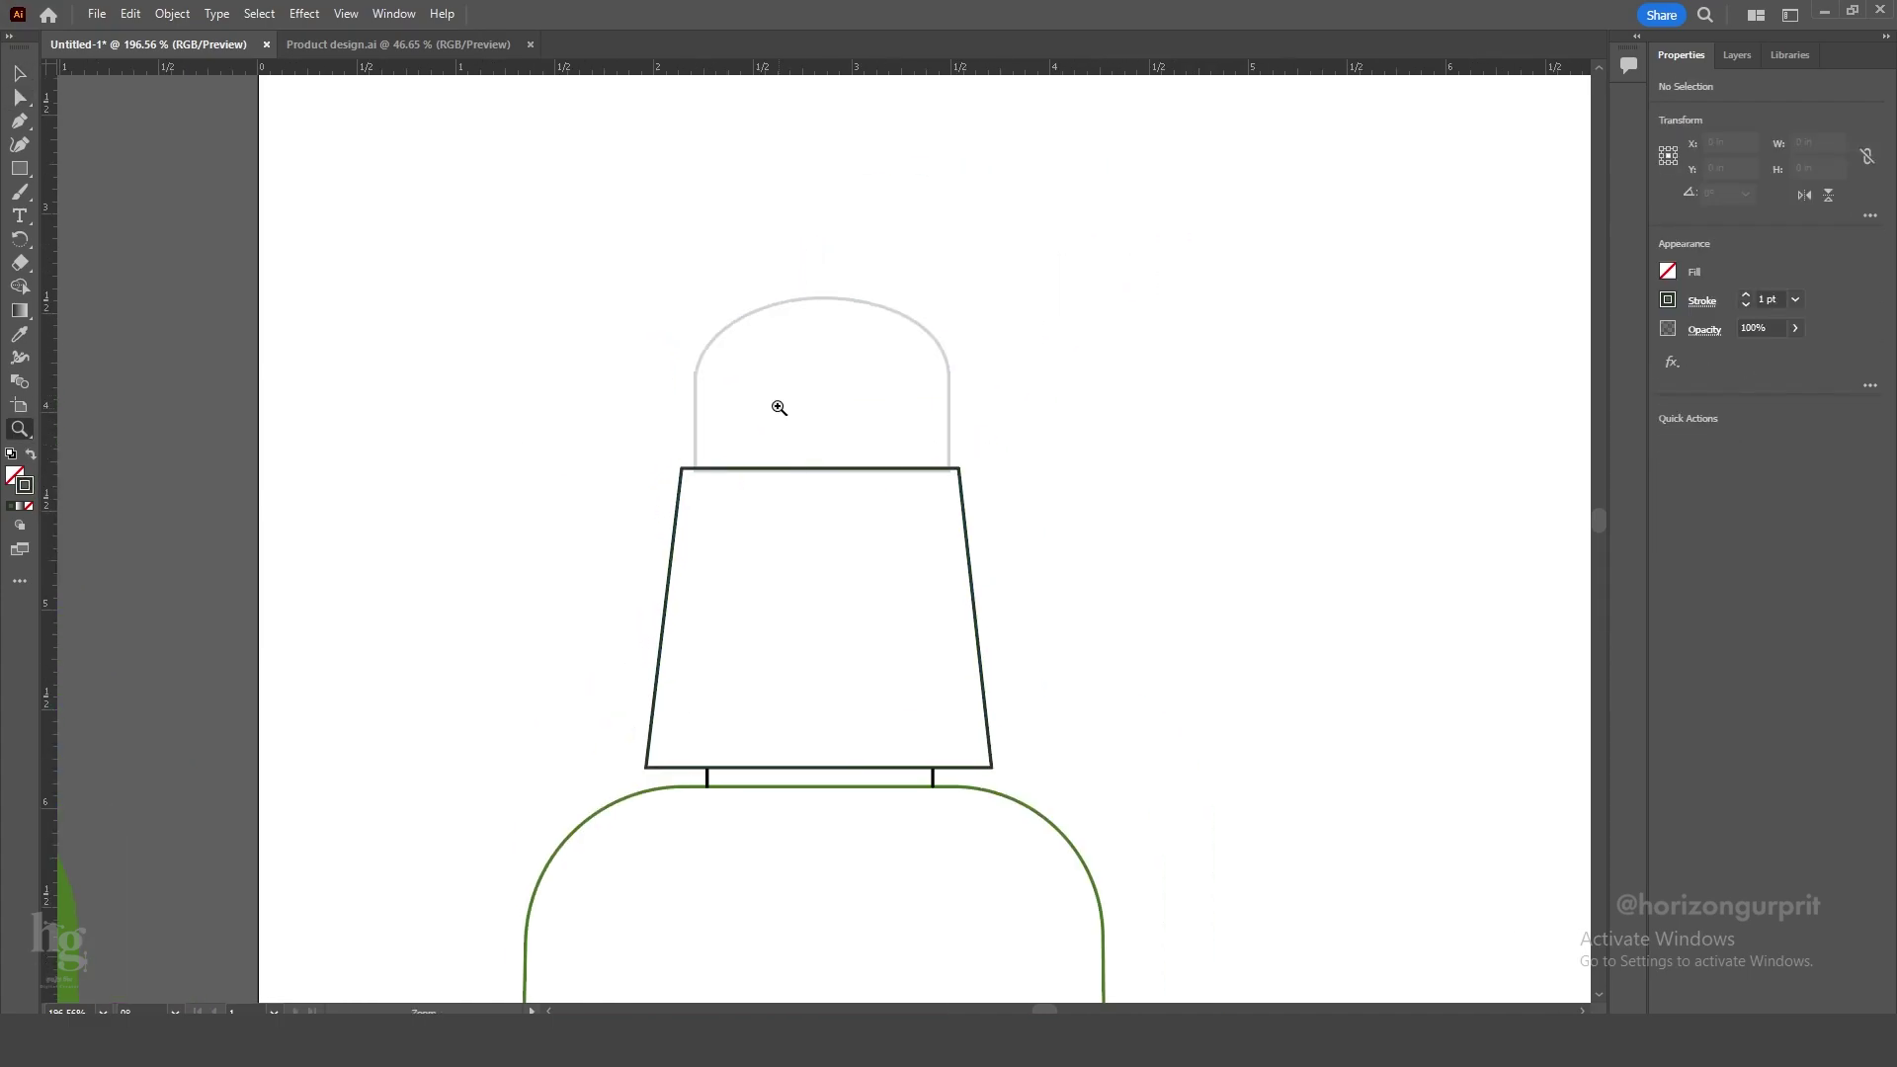
{"action": "left_click_drag", "start_coordinate": [779, 407], "coordinate": [850, 408]}
{"action": "key", "text": "v"}
{"action": "left_click", "coordinate": [578, 430]}
{"action": "left_click", "coordinate": [172, 14]}
{"action": "left_click", "coordinate": [222, 277]}
{"action": "left_click", "coordinate": [899, 624]}
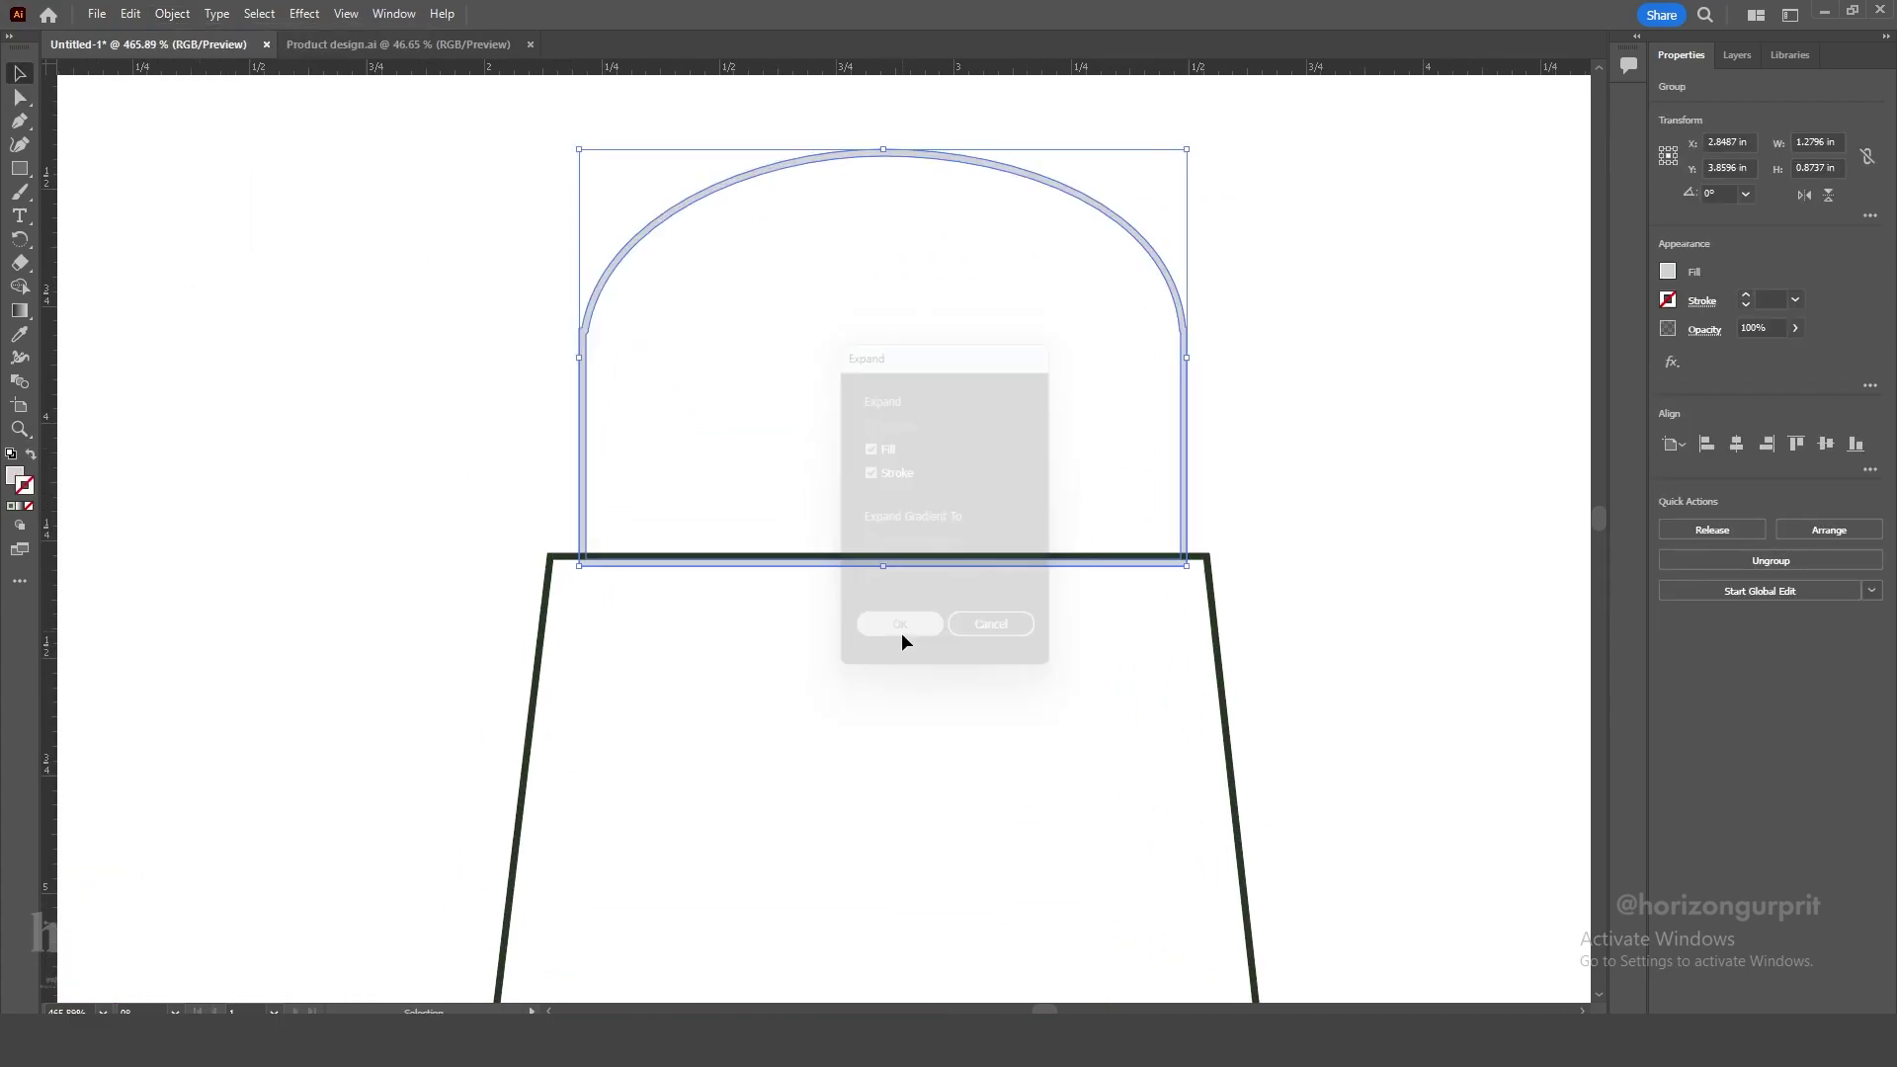
{"action": "left_click", "coordinate": [1729, 560]}
{"action": "left_click", "coordinate": [367, 417]}
{"action": "left_click", "coordinate": [582, 427]}
{"action": "left_click", "coordinate": [1744, 560]}
{"action": "left_click", "coordinate": [524, 443]}
Move the anchor at the cap's left shoulder onto the straight side so the curve and side line meet.
{"action": "key", "text": "a"}
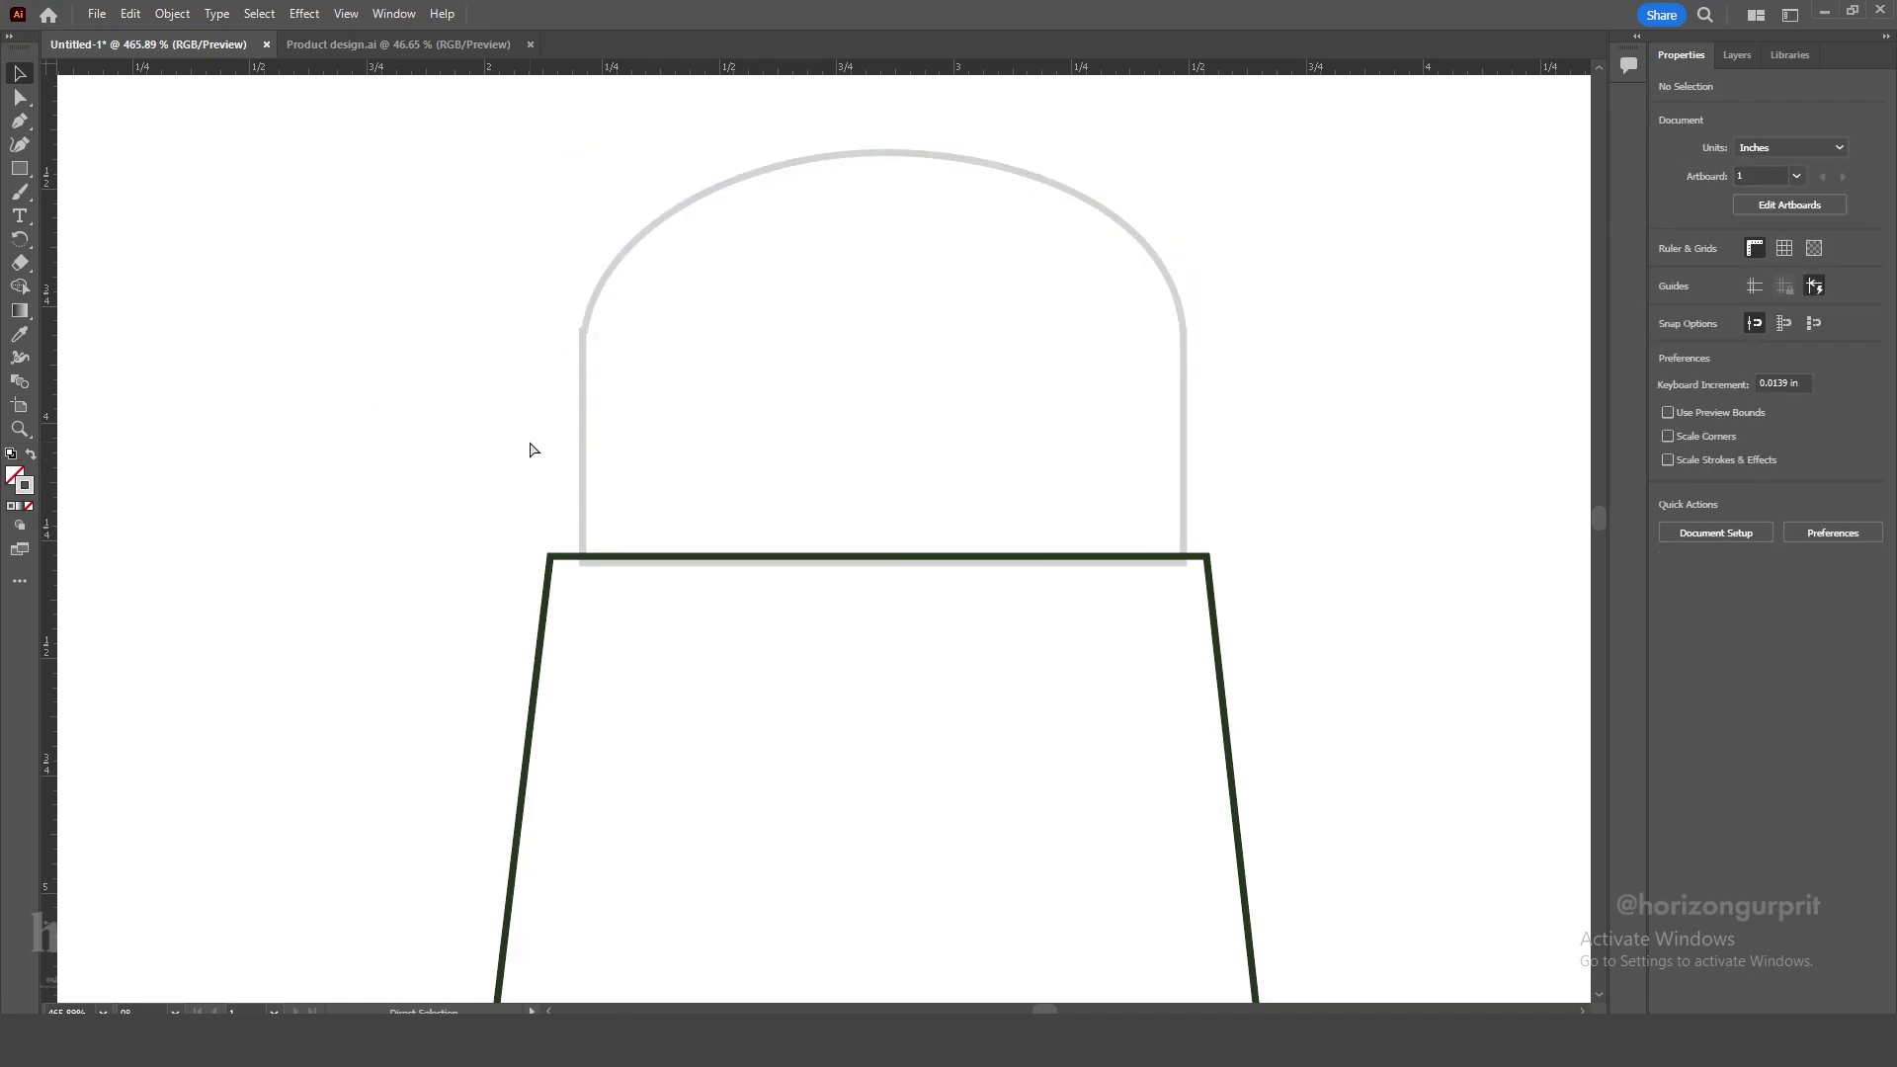
{"action": "key", "text": "z"}
{"action": "left_click_drag", "start_coordinate": [591, 342], "coordinate": [659, 640]}
{"action": "key", "text": "a"}
{"action": "left_click", "coordinate": [504, 468]}
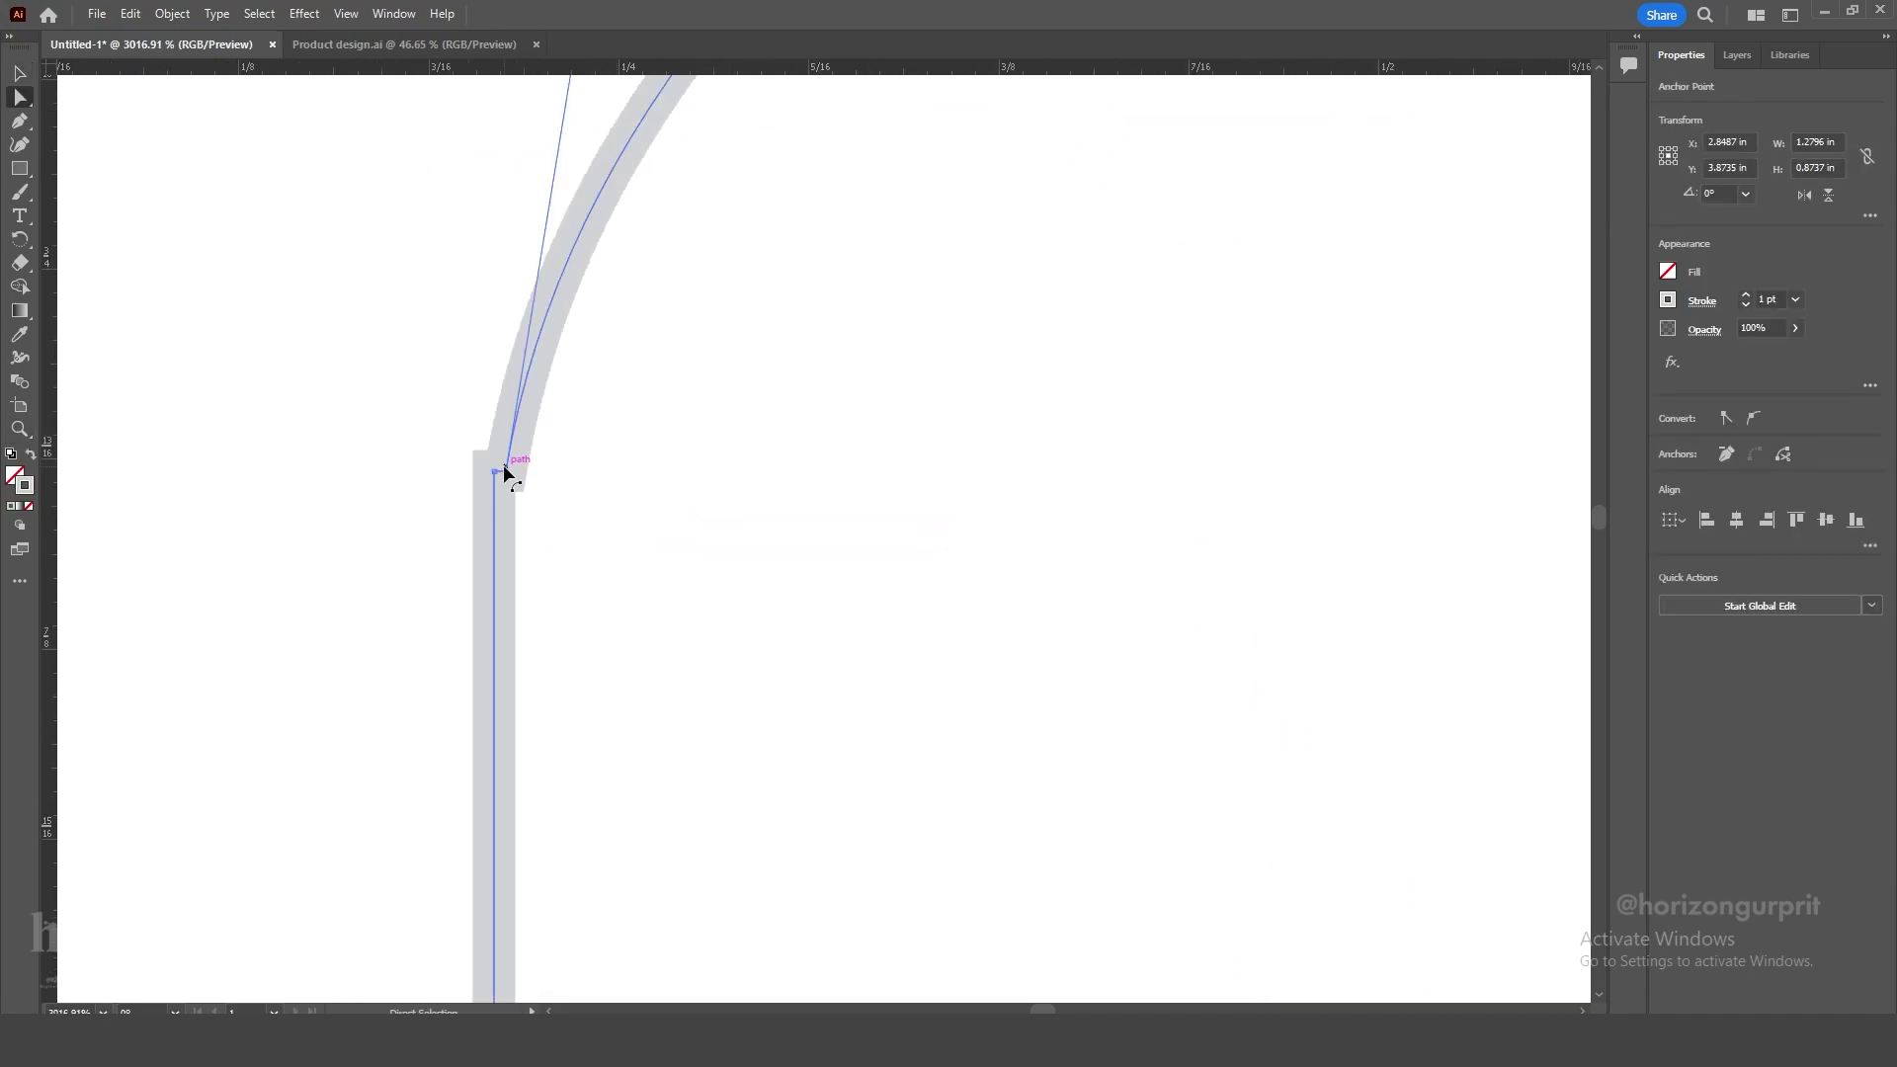
{"action": "left_click_drag", "start_coordinate": [506, 469], "coordinate": [494, 471]}
{"action": "left_click", "coordinate": [563, 541]}
Align the anchor at the cap's right shoulder with the straight side below it.
{"action": "key", "text": "z"}
{"action": "left_click_drag", "start_coordinate": [891, 561], "coordinate": [823, 561]}
{"action": "left_click_drag", "start_coordinate": [1262, 613], "coordinate": [113, 616]}
{"action": "left_click_drag", "start_coordinate": [995, 530], "coordinate": [1054, 534]}
{"action": "key", "text": "a"}
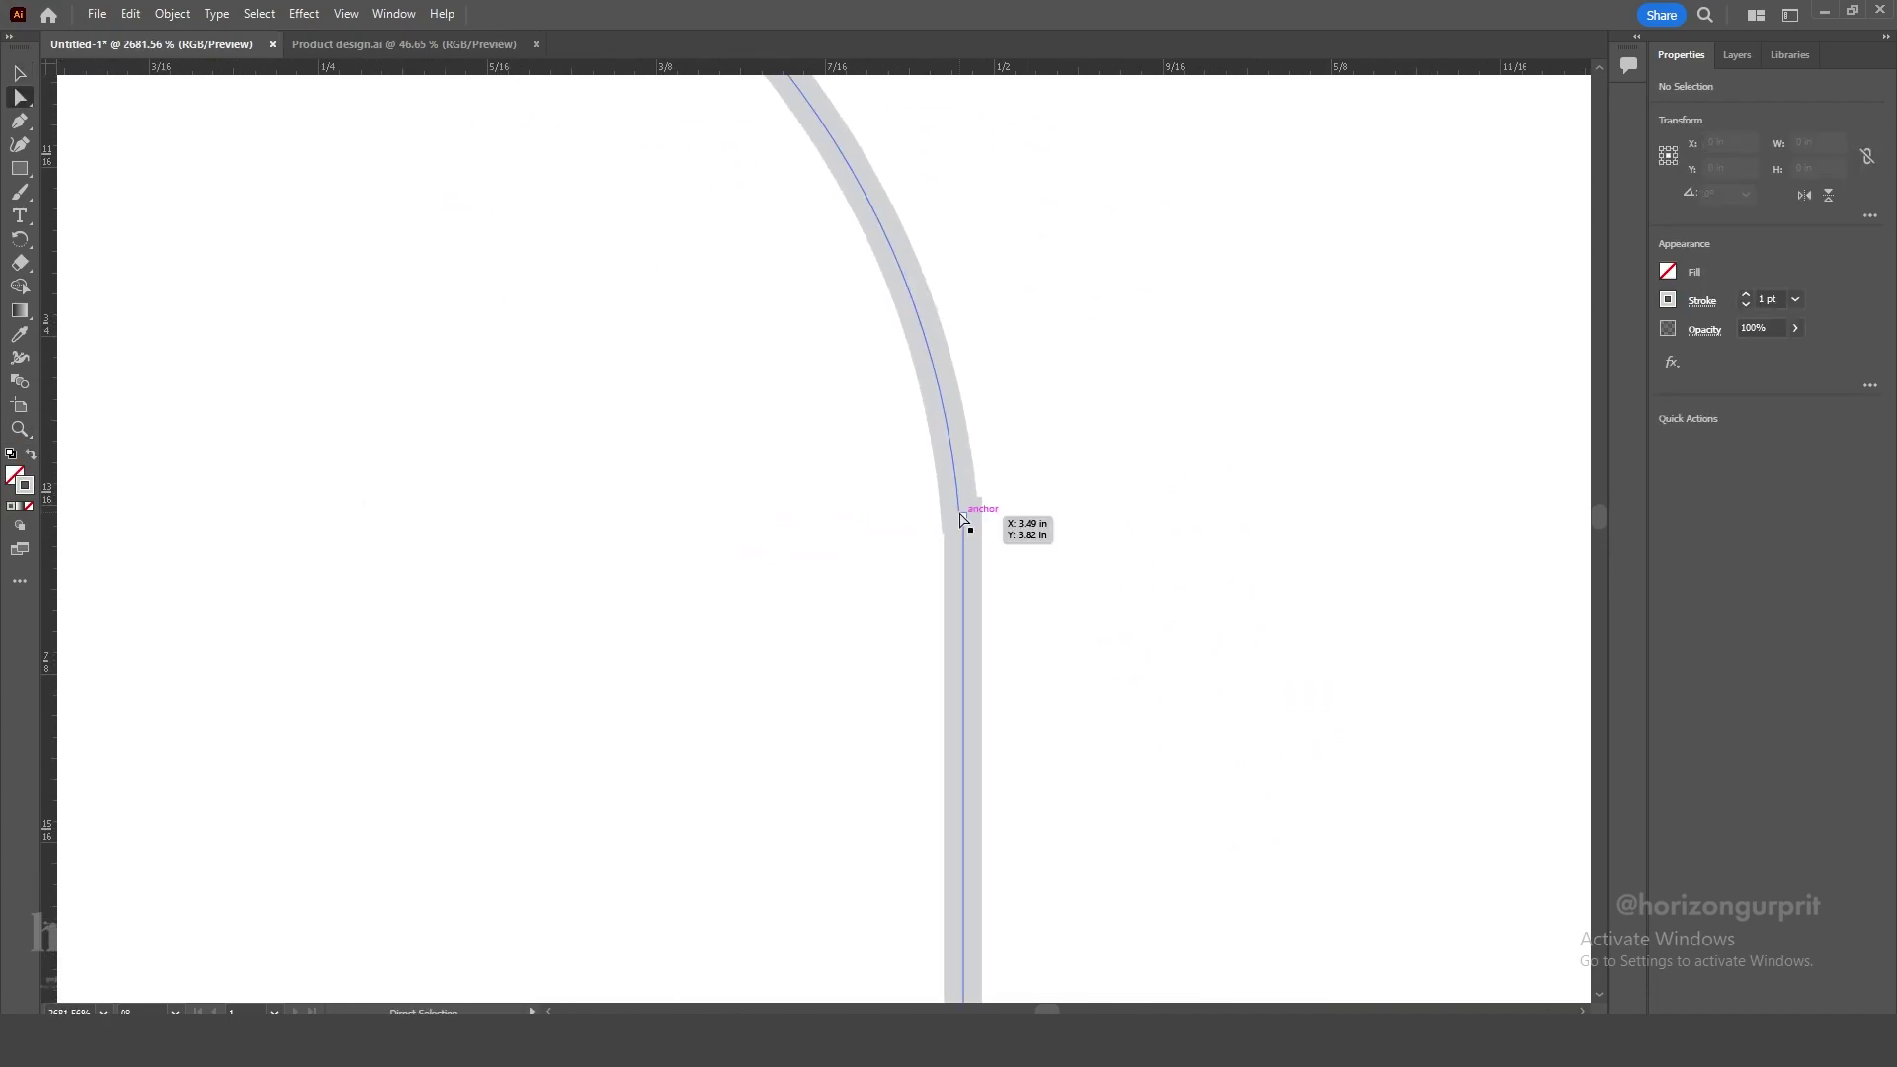
{"action": "left_click", "coordinate": [963, 518]}
{"action": "left_click", "coordinate": [1042, 534]}
Add an anchor point on each vertical side of the base outline, just below the body's lower edge.
{"action": "key", "text": "ctrl+minus"}
{"action": "key", "text": "ctrl+minus"}
{"action": "key", "text": "ctrl+minus"}
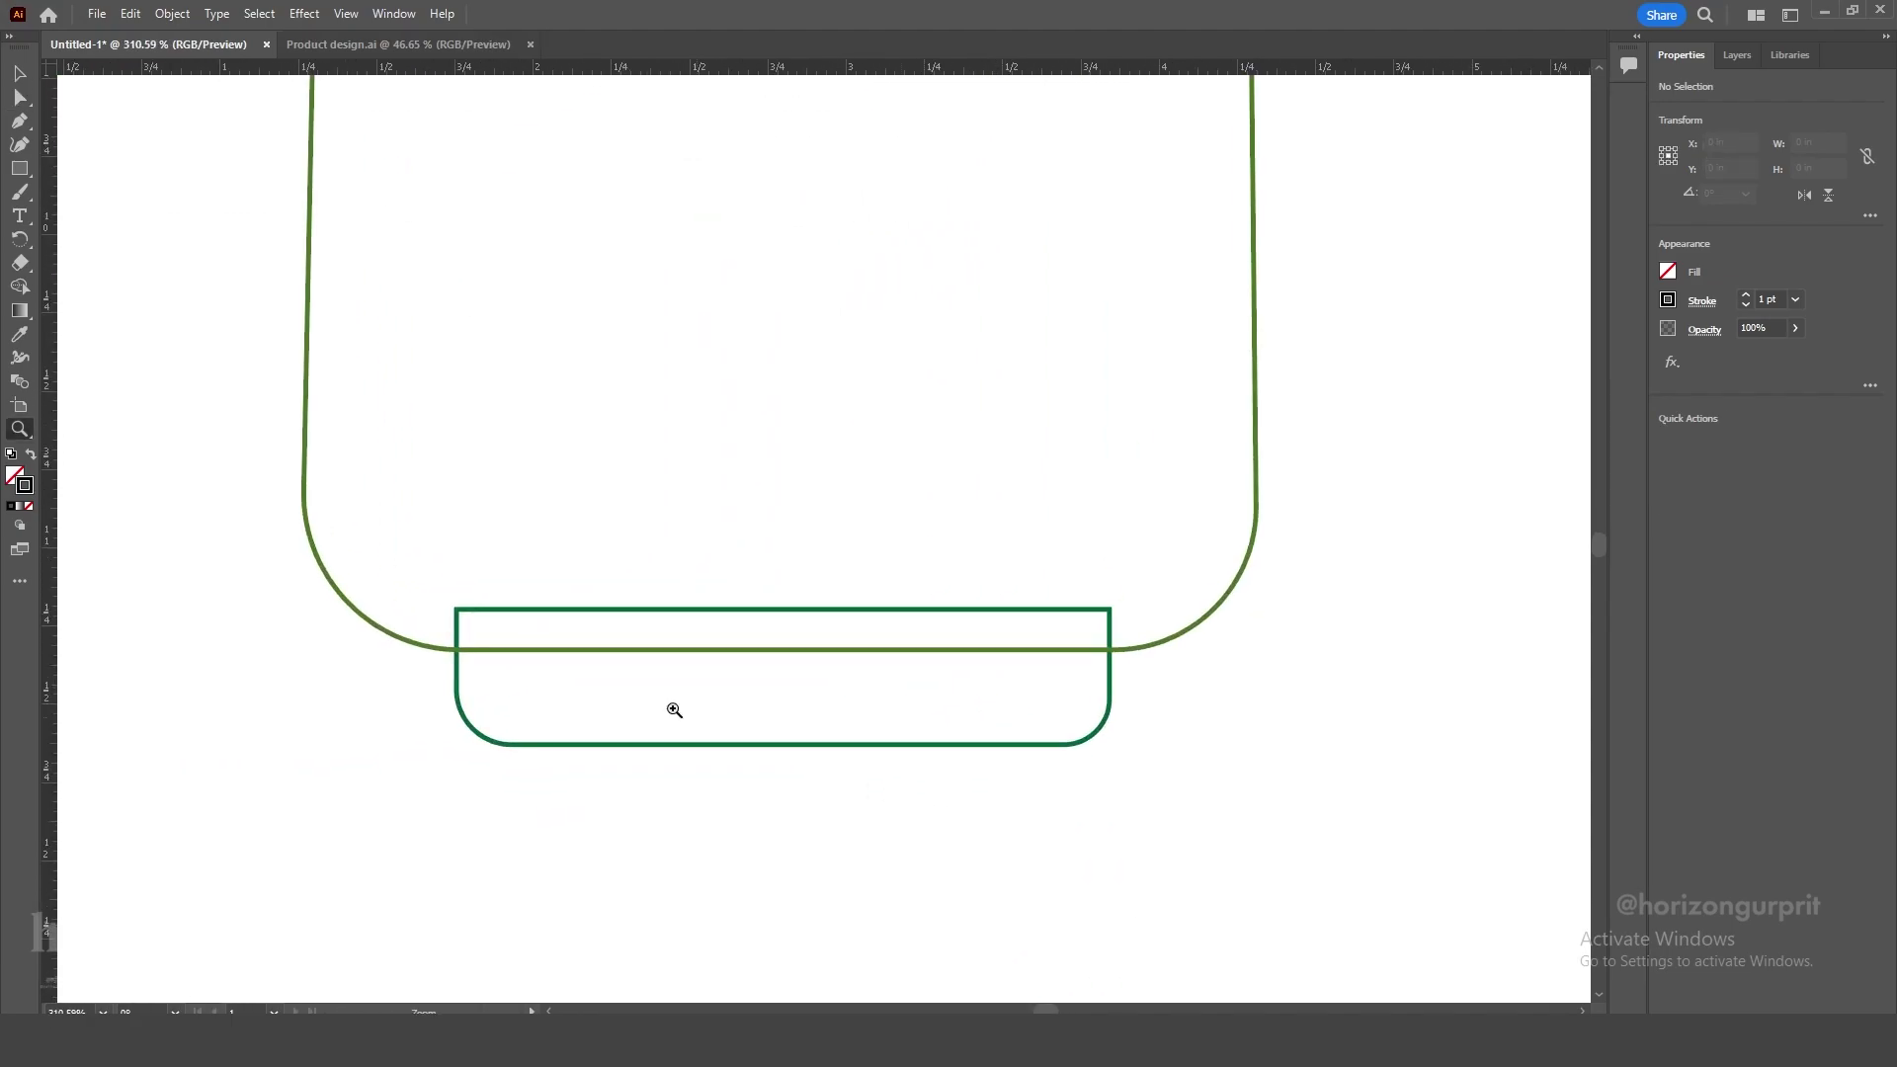
{"action": "left_click", "coordinate": [673, 709]}
{"action": "key", "text": "a"}
{"action": "left_click", "coordinate": [462, 584]}
{"action": "key", "text": "v"}
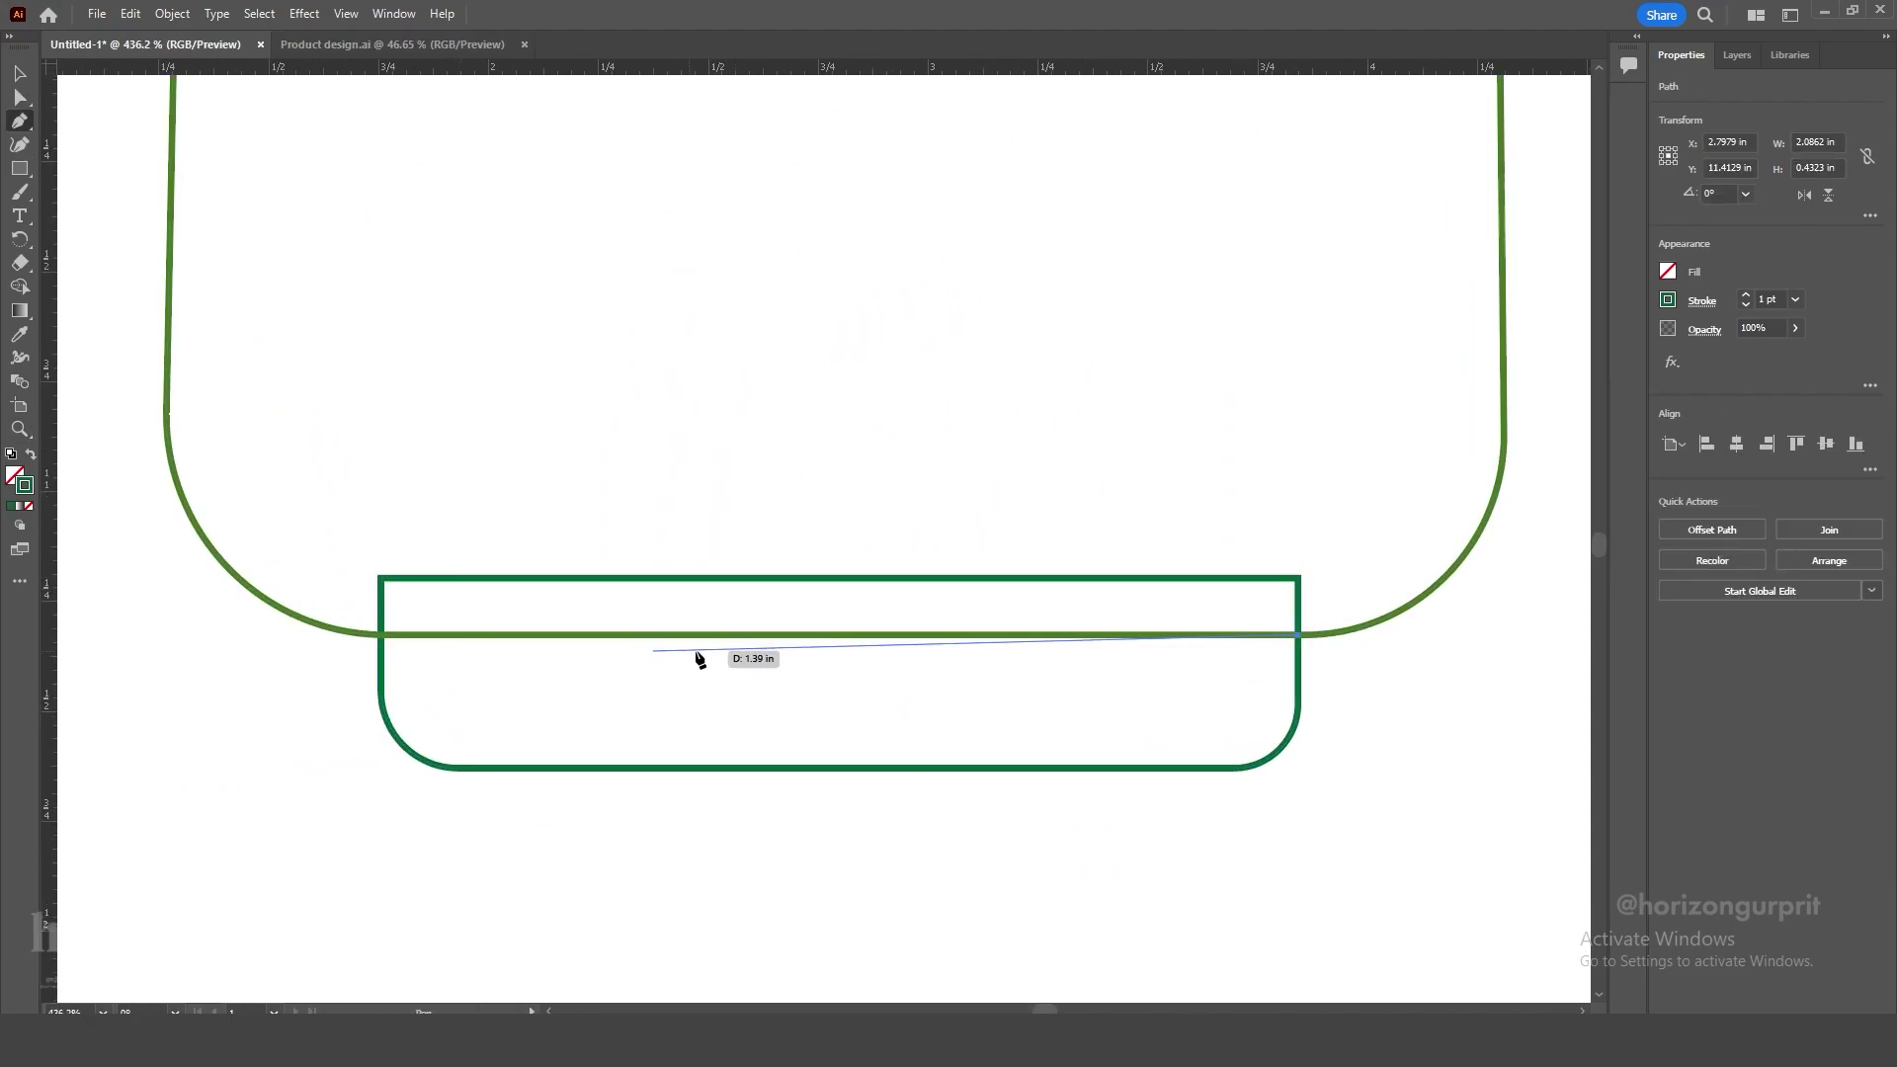
{"action": "left_click", "coordinate": [1077, 769]}
{"action": "left_click", "coordinate": [1298, 666]}
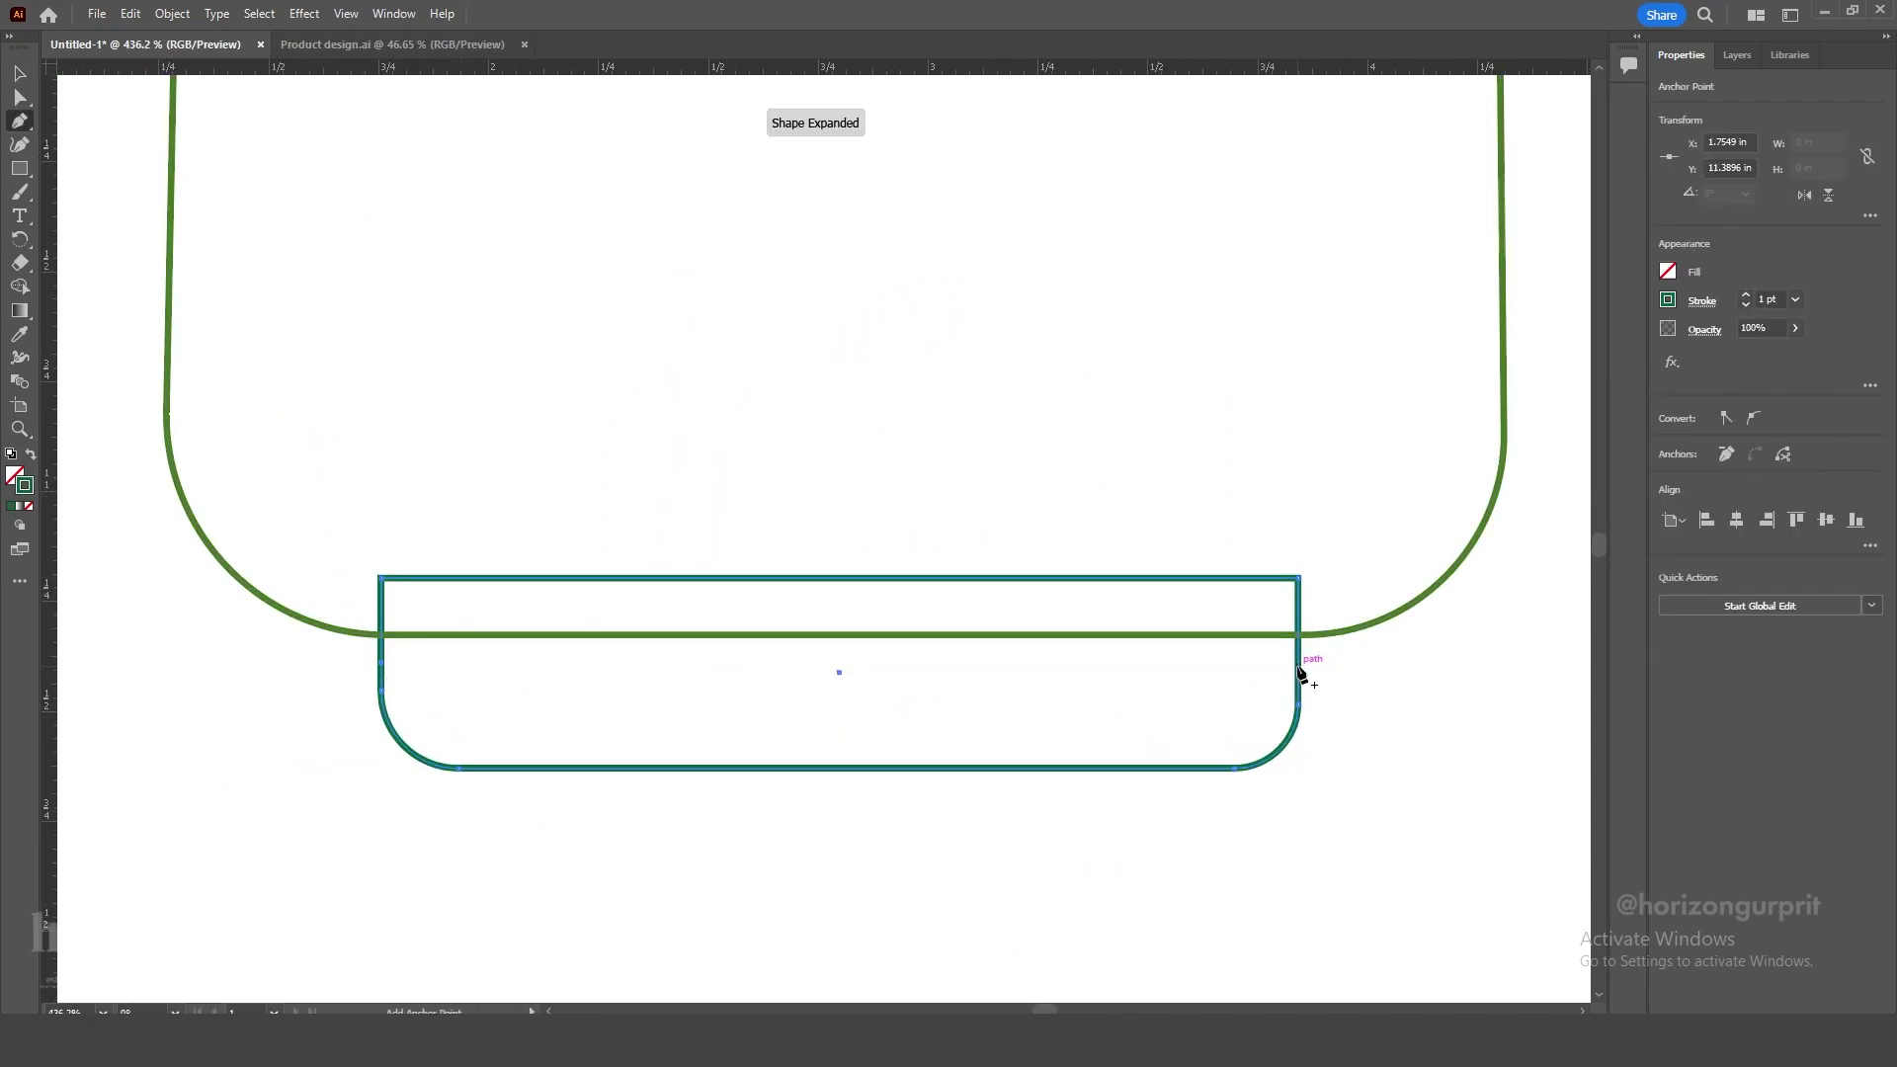
Delete the base outline's two upper corner points, leaving an open U-shaped path below the body.
{"action": "left_click", "coordinate": [380, 578]}
{"action": "key", "text": "Delete"}
{"action": "left_click", "coordinate": [1299, 578]}
{"action": "key", "text": "Delete"}
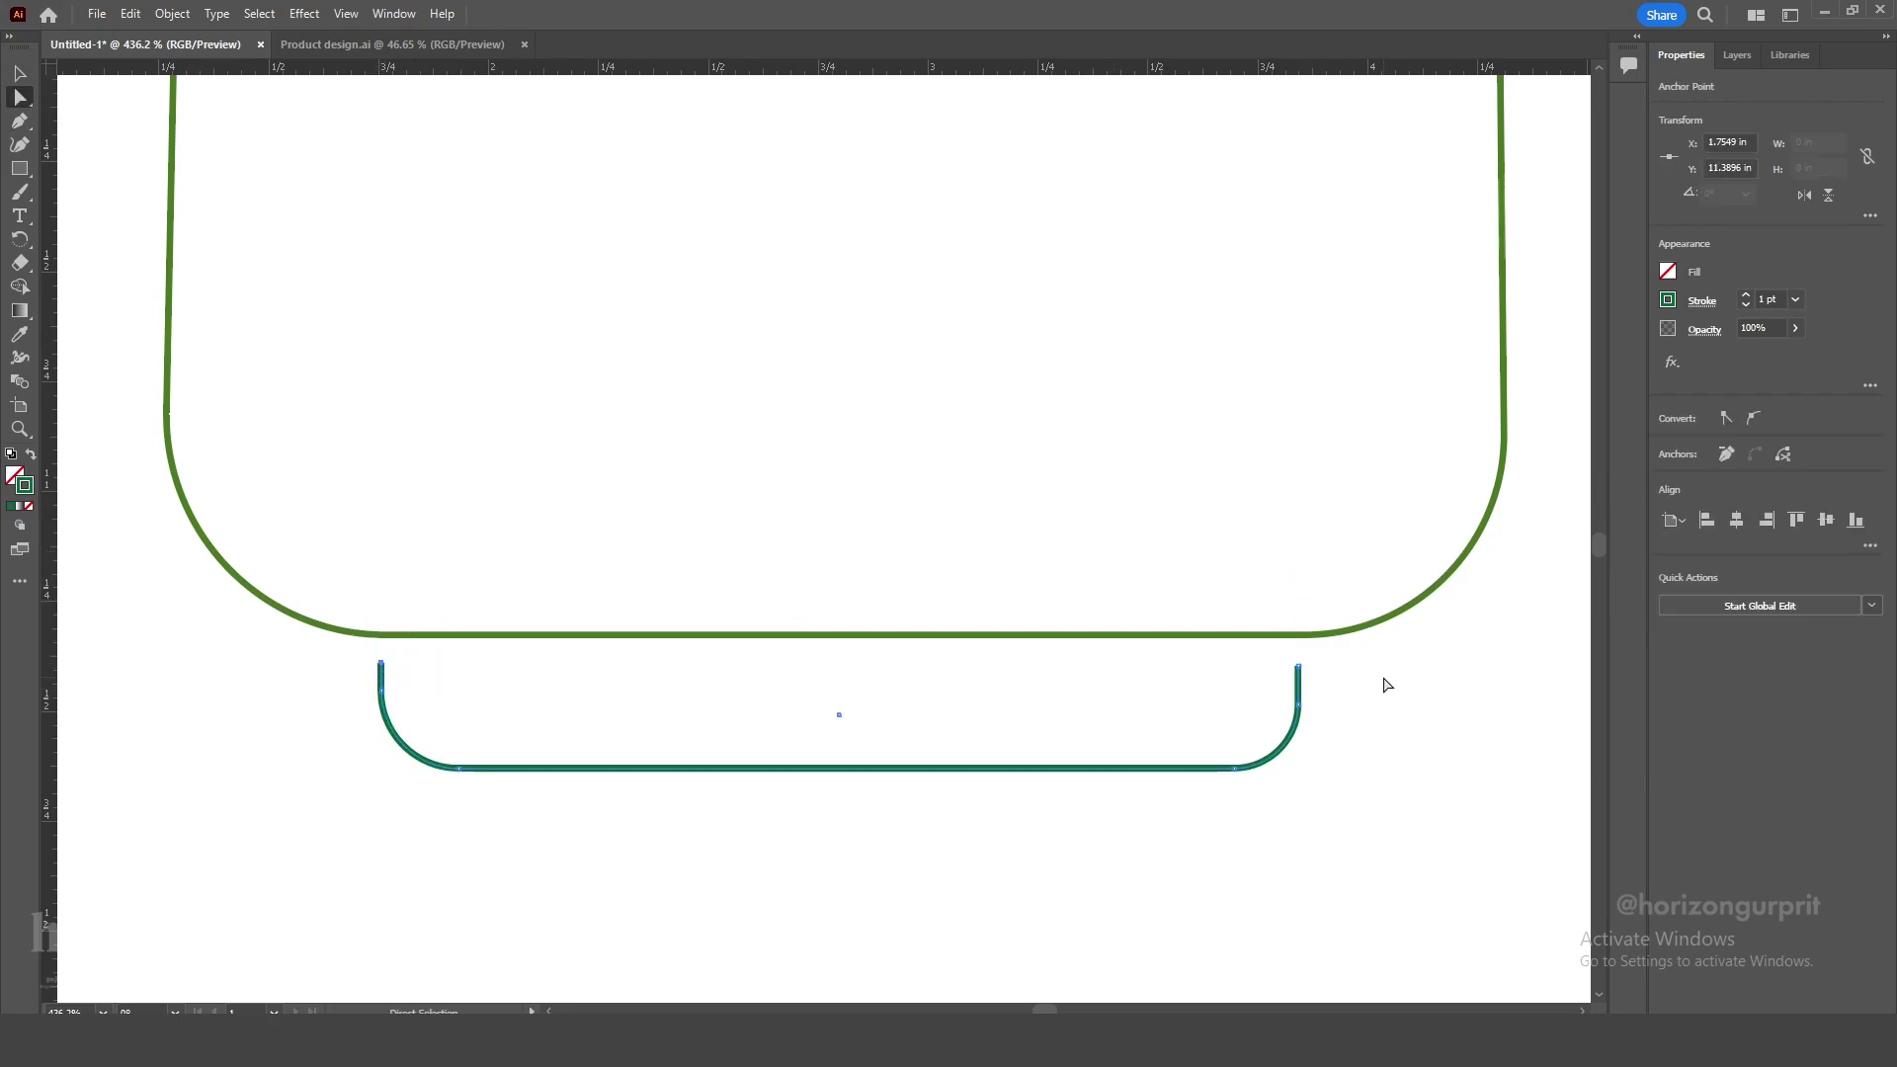
Raise the two open ends of the base outline until they meet the body's lower edge.
{"action": "key", "text": "Up"}
{"action": "key", "text": "Up"}
{"action": "key", "text": "Up"}
{"action": "key", "text": "Up"}
{"action": "key", "text": "Up"}
{"action": "key", "text": "v"}
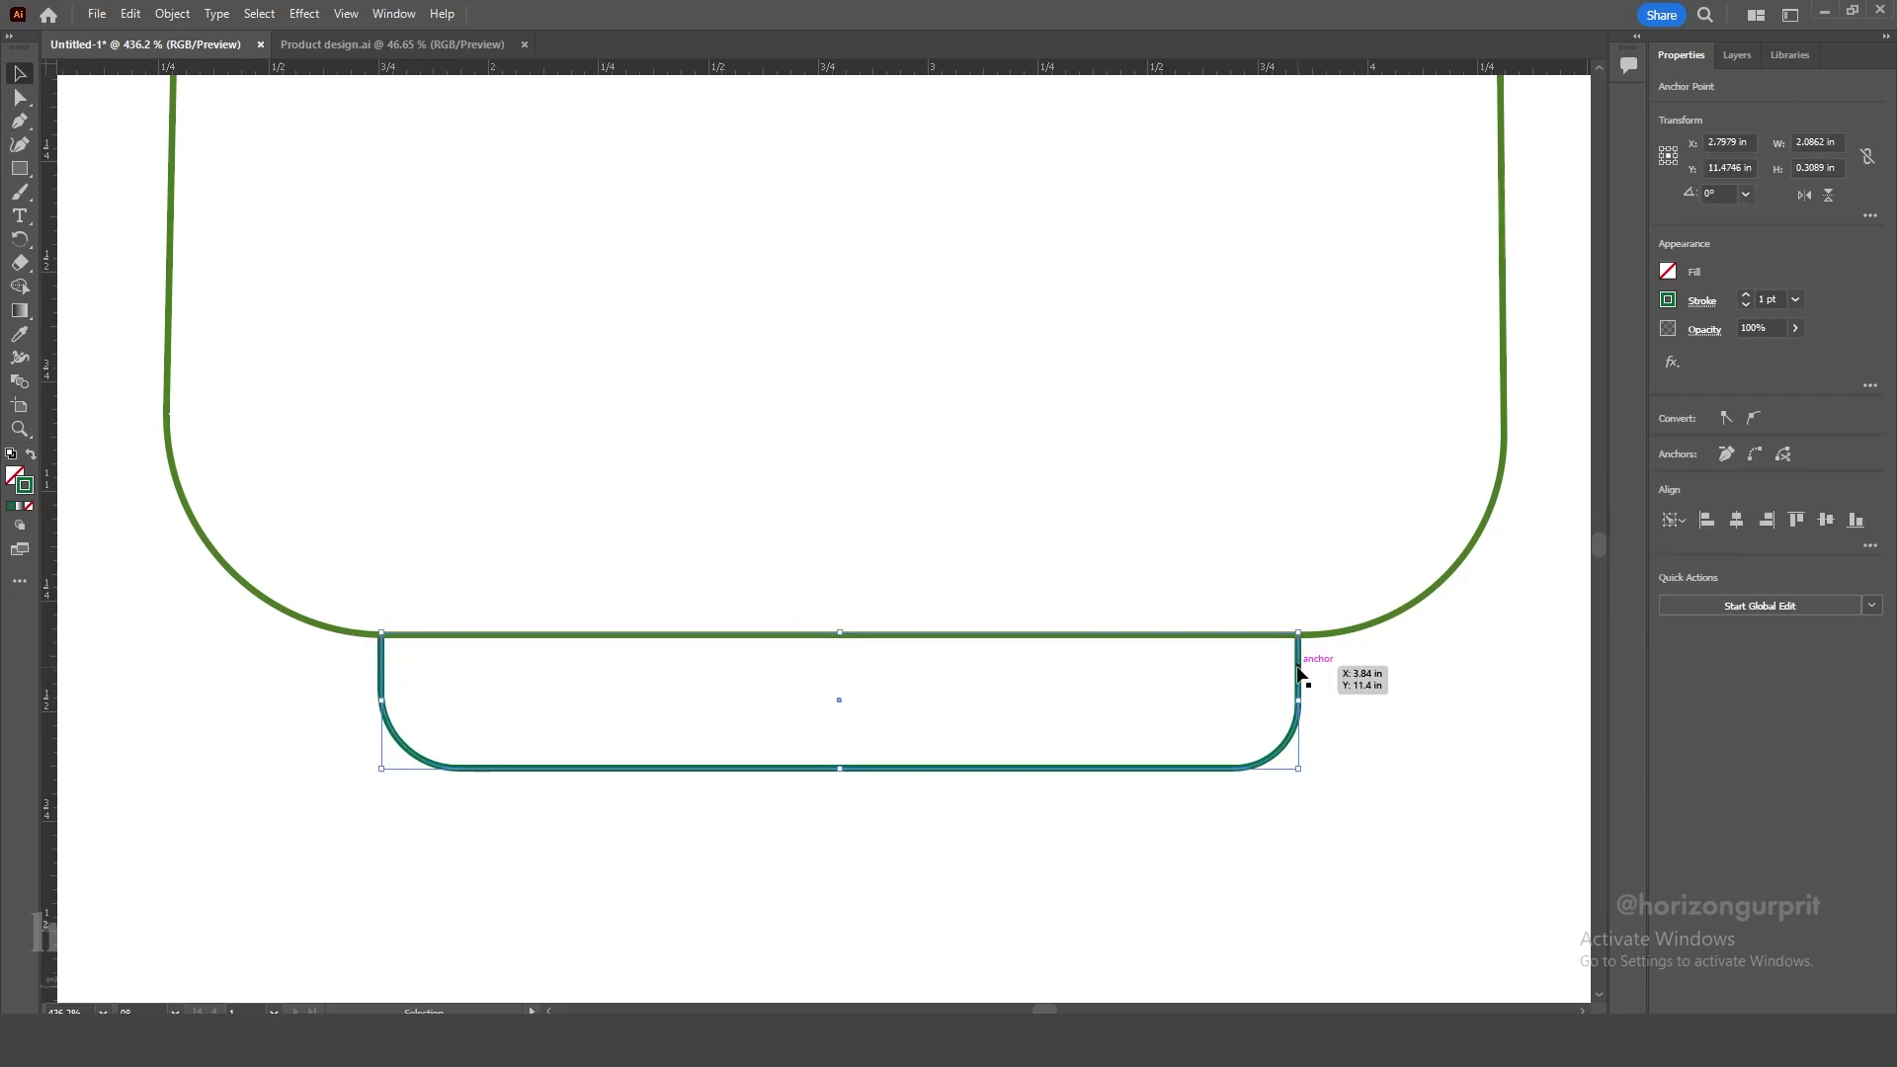
{"action": "left_click", "coordinate": [1168, 785]}
Ungroup the outlined bottle standing around the middle of the artboard and select its cap shape.
{"action": "key", "text": "z"}
{"action": "left_click_drag", "start_coordinate": [1070, 877], "coordinate": [578, 798]}
{"action": "left_click_drag", "start_coordinate": [1096, 675], "coordinate": [864, 665]}
{"action": "key", "text": "v"}
{"action": "left_click_drag", "start_coordinate": [707, 203], "coordinate": [929, 855]}
{"action": "right_click", "coordinate": [790, 305]}
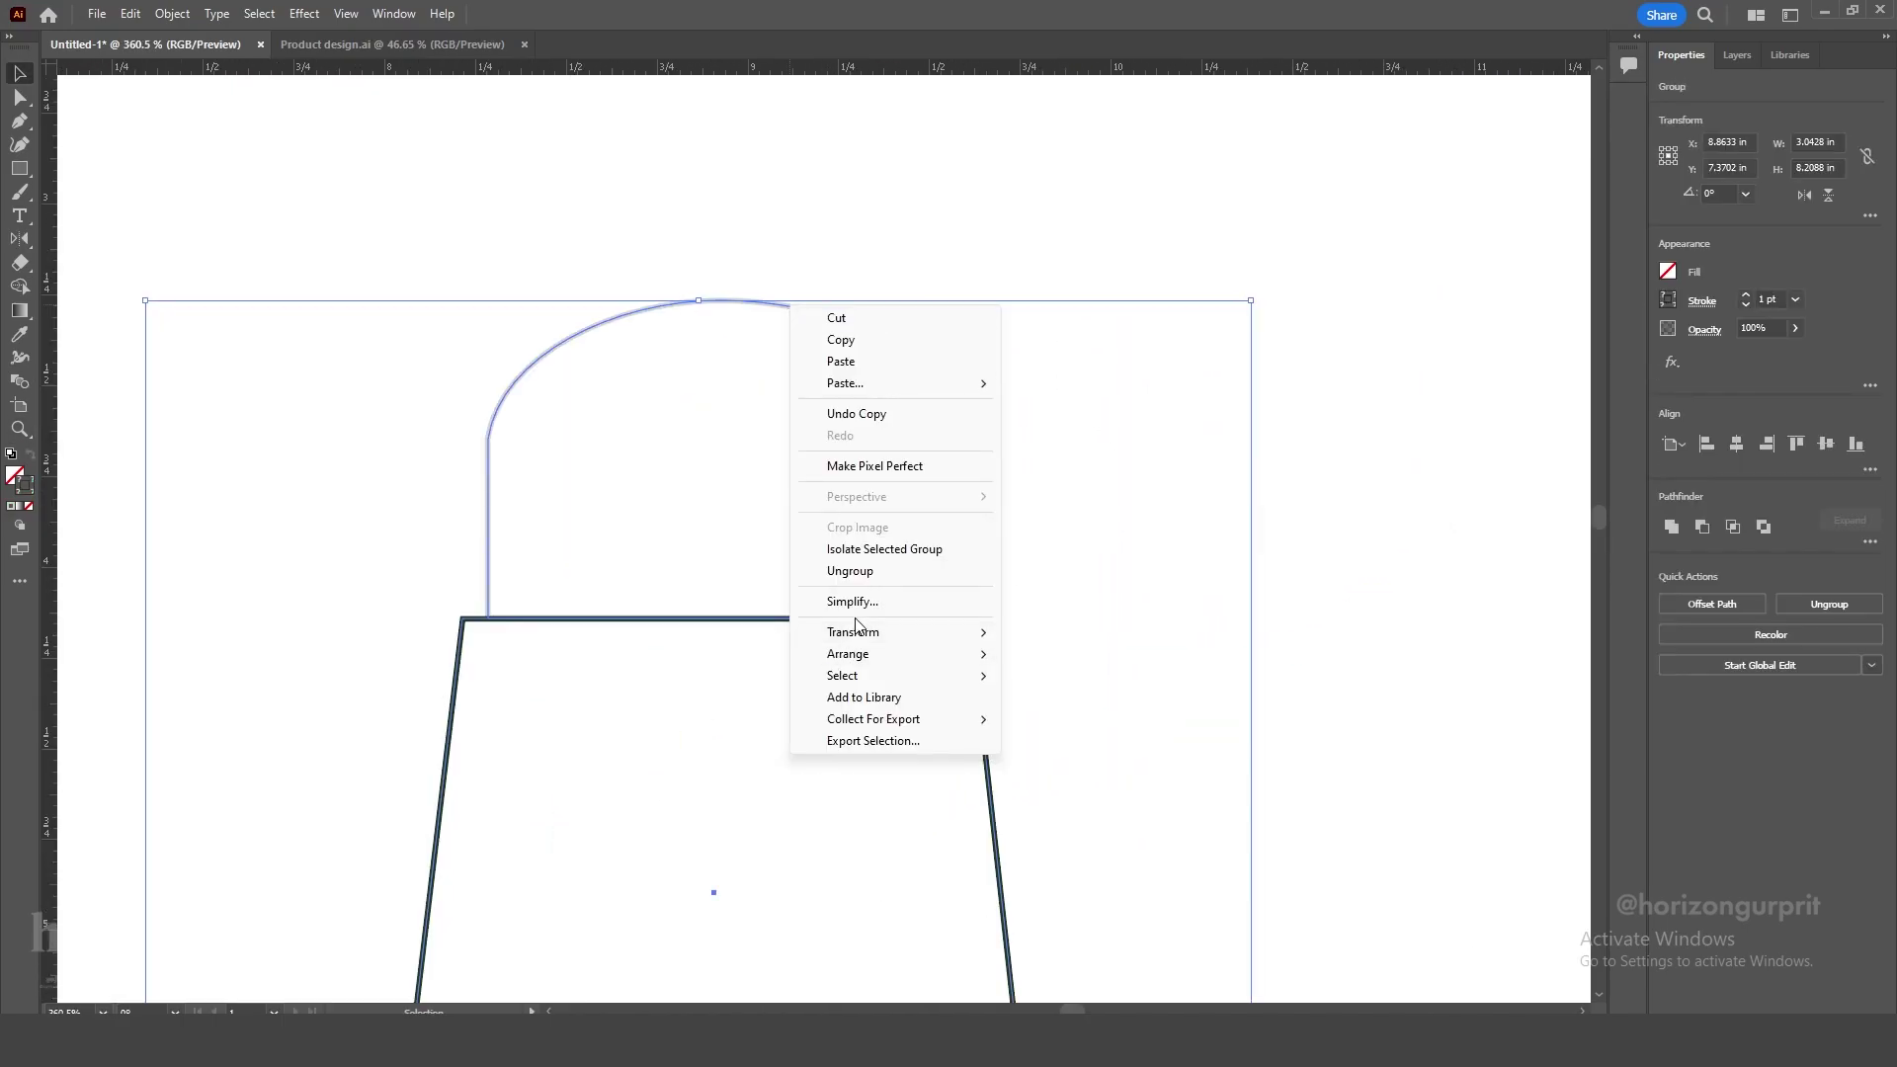
{"action": "left_click", "coordinate": [850, 570]}
{"action": "left_click", "coordinate": [1063, 542]}
{"action": "left_click", "coordinate": [720, 303]}
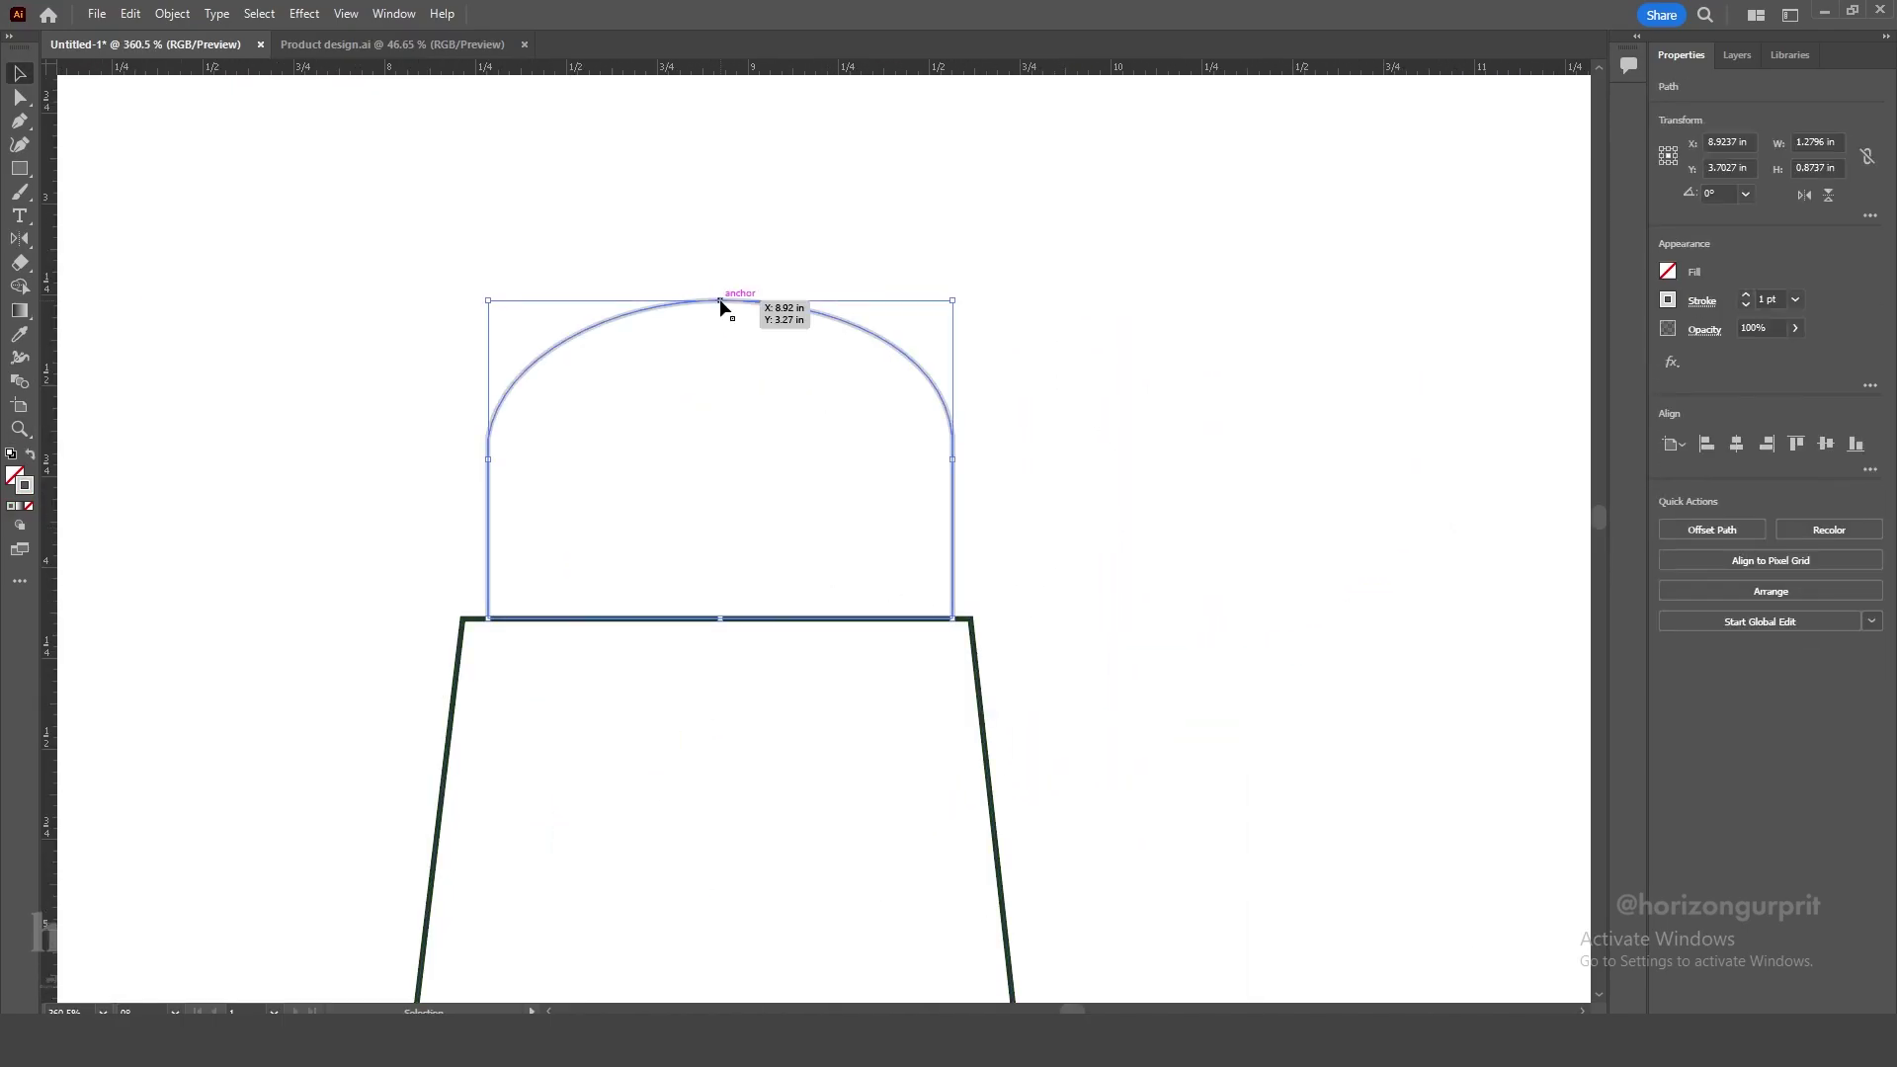
Show the ruler guides over the outlined bottle's cap.
{"action": "key", "text": "p"}
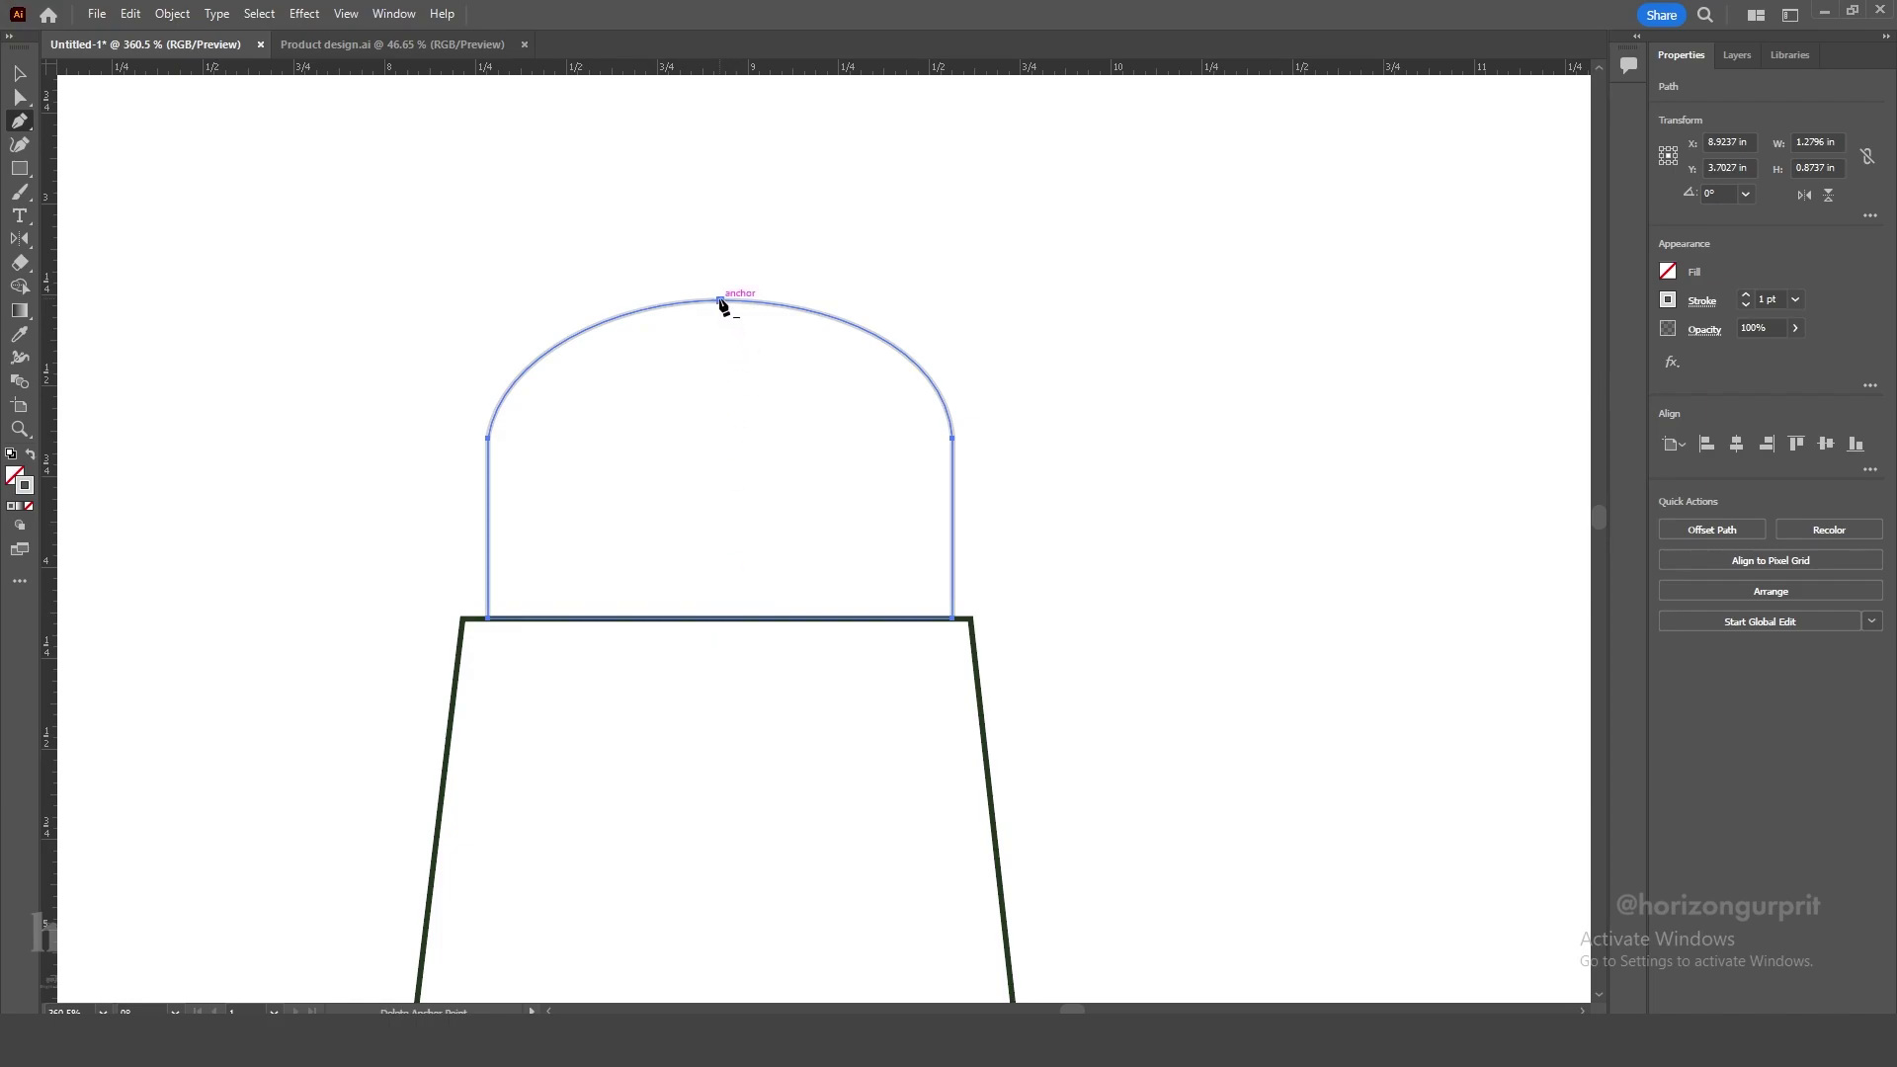
{"action": "key", "text": "z"}
{"action": "left_click_drag", "start_coordinate": [649, 495], "coordinate": [817, 593]}
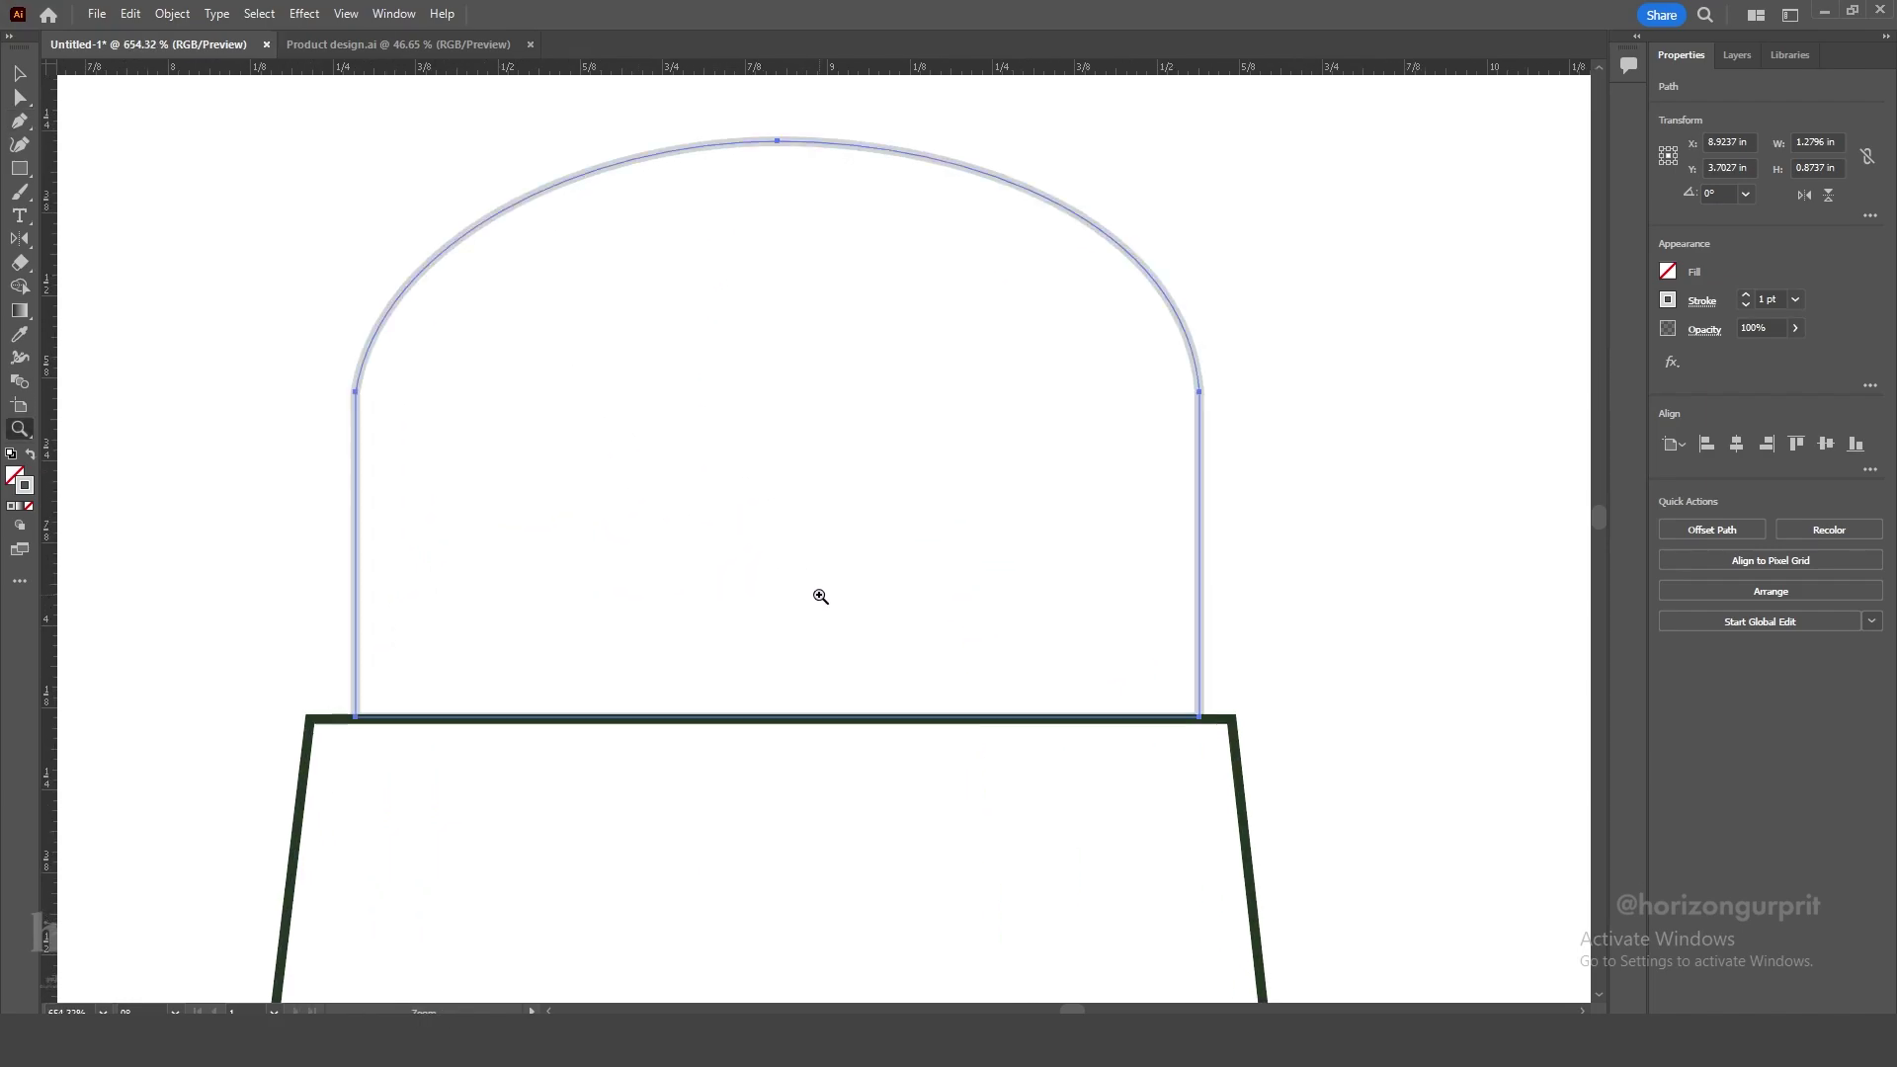
{"action": "key", "text": "v"}
{"action": "left_click_drag", "start_coordinate": [74, 413], "coordinate": [779, 422]}
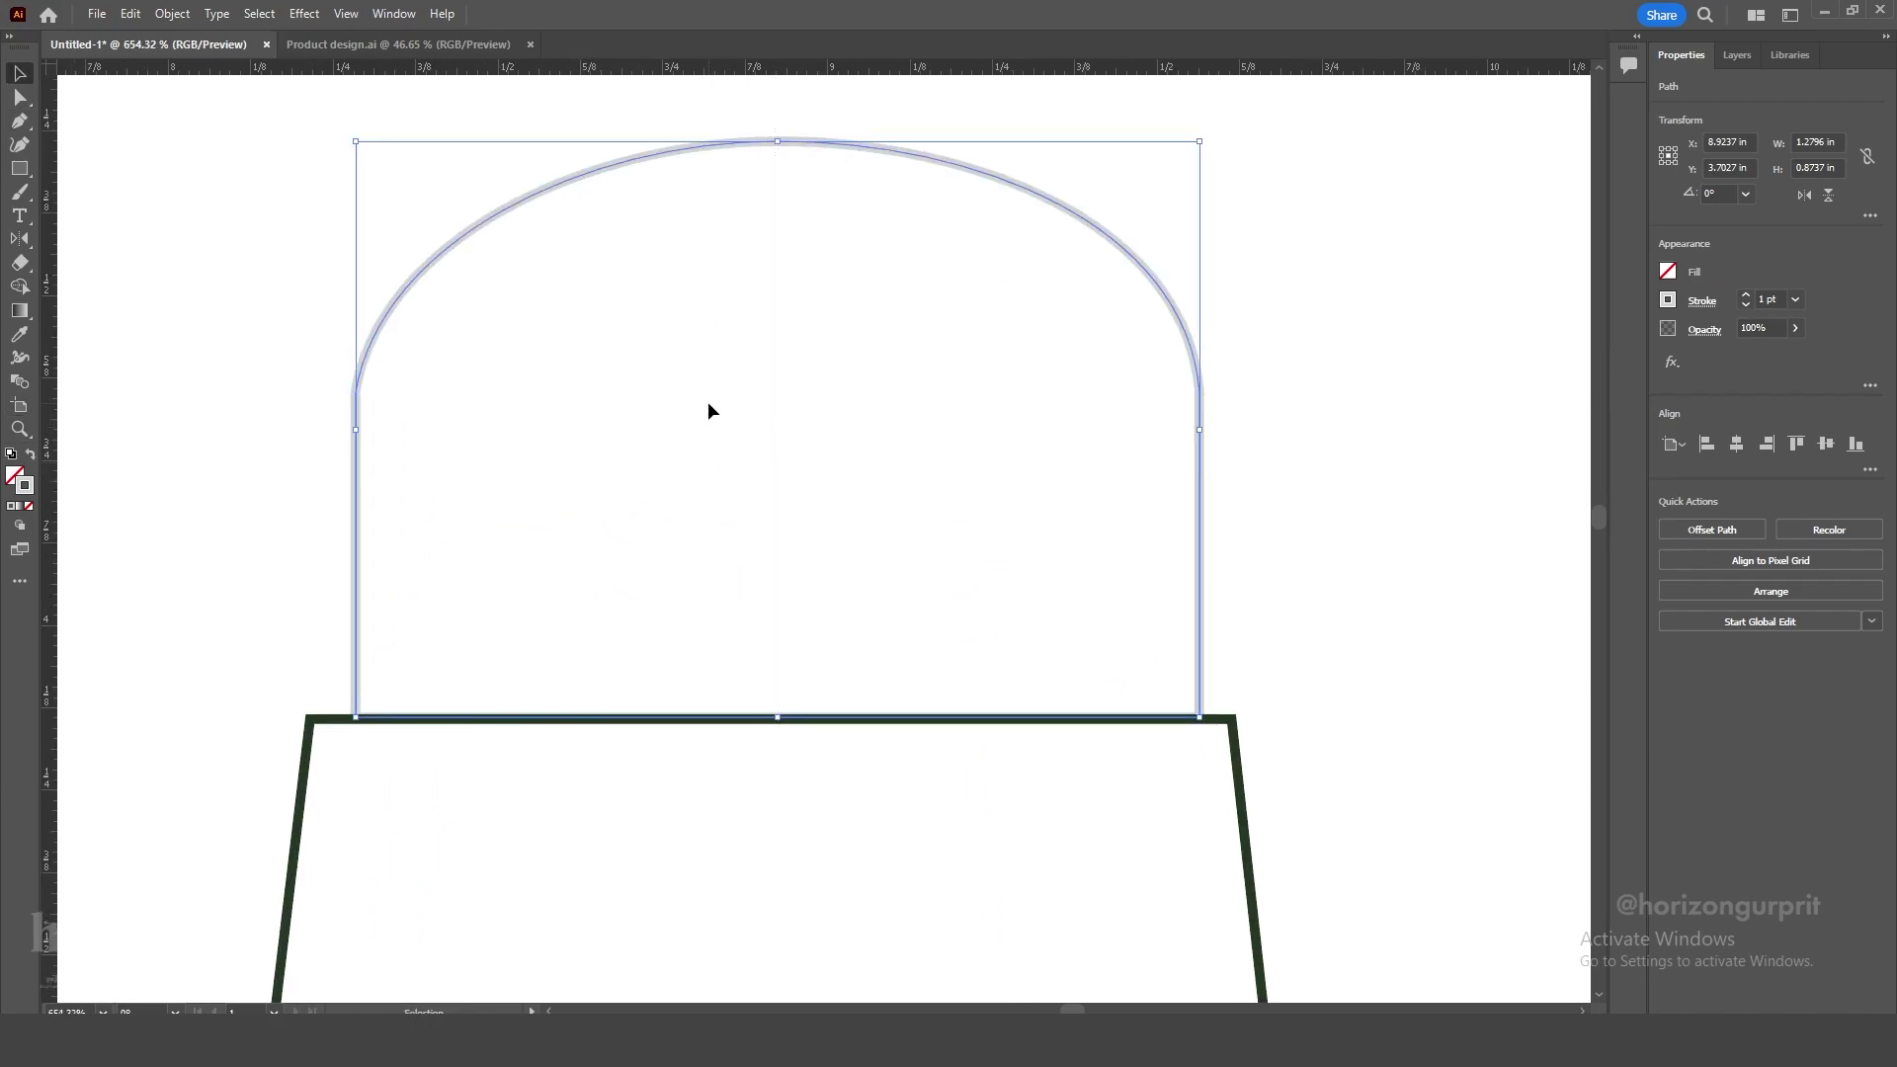
{"action": "left_click", "coordinate": [707, 403]}
{"action": "key", "text": "ctrl+semicolon"}
{"action": "left_click", "coordinate": [1134, 254]}
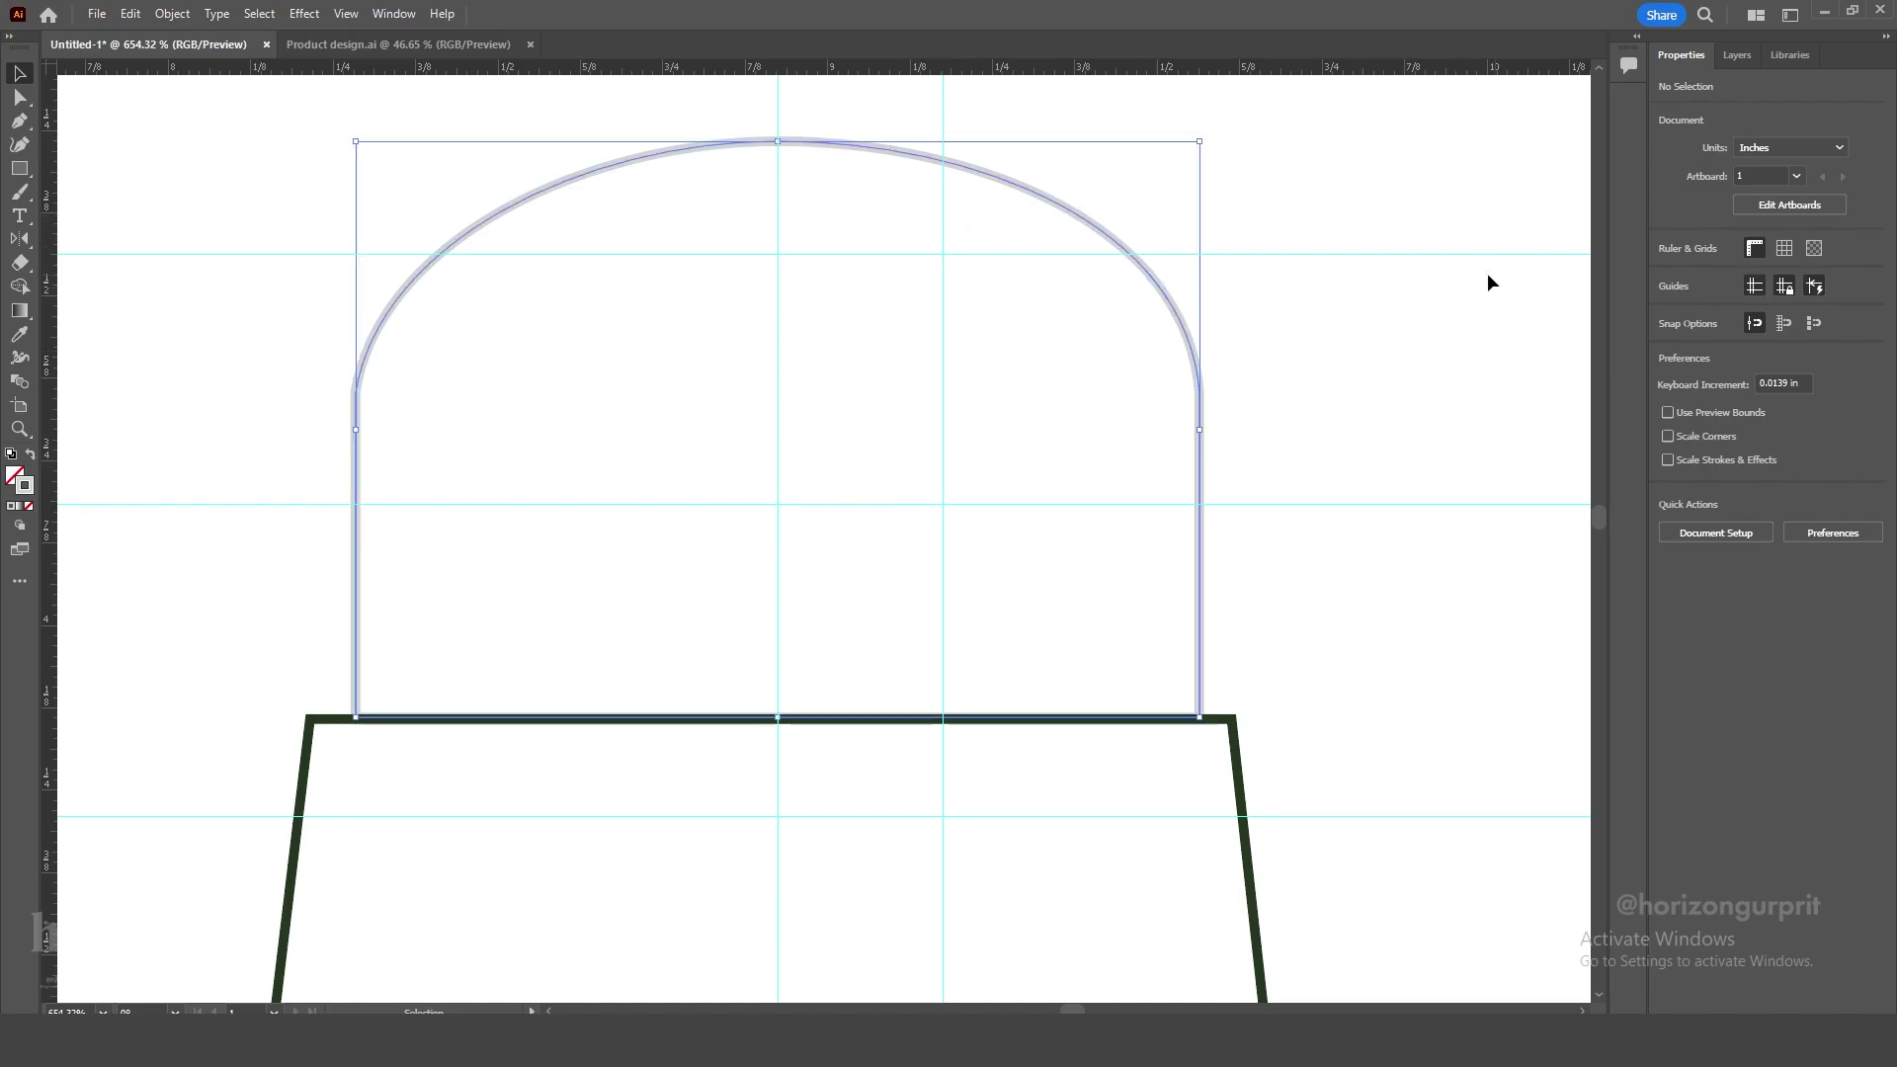
Unlock the guides and delete the vertical guide just right of the bottle's centre line.
{"action": "left_click", "coordinate": [1487, 280]}
{"action": "key", "text": "ctrl+alt+l"}
{"action": "key", "text": "Escape"}
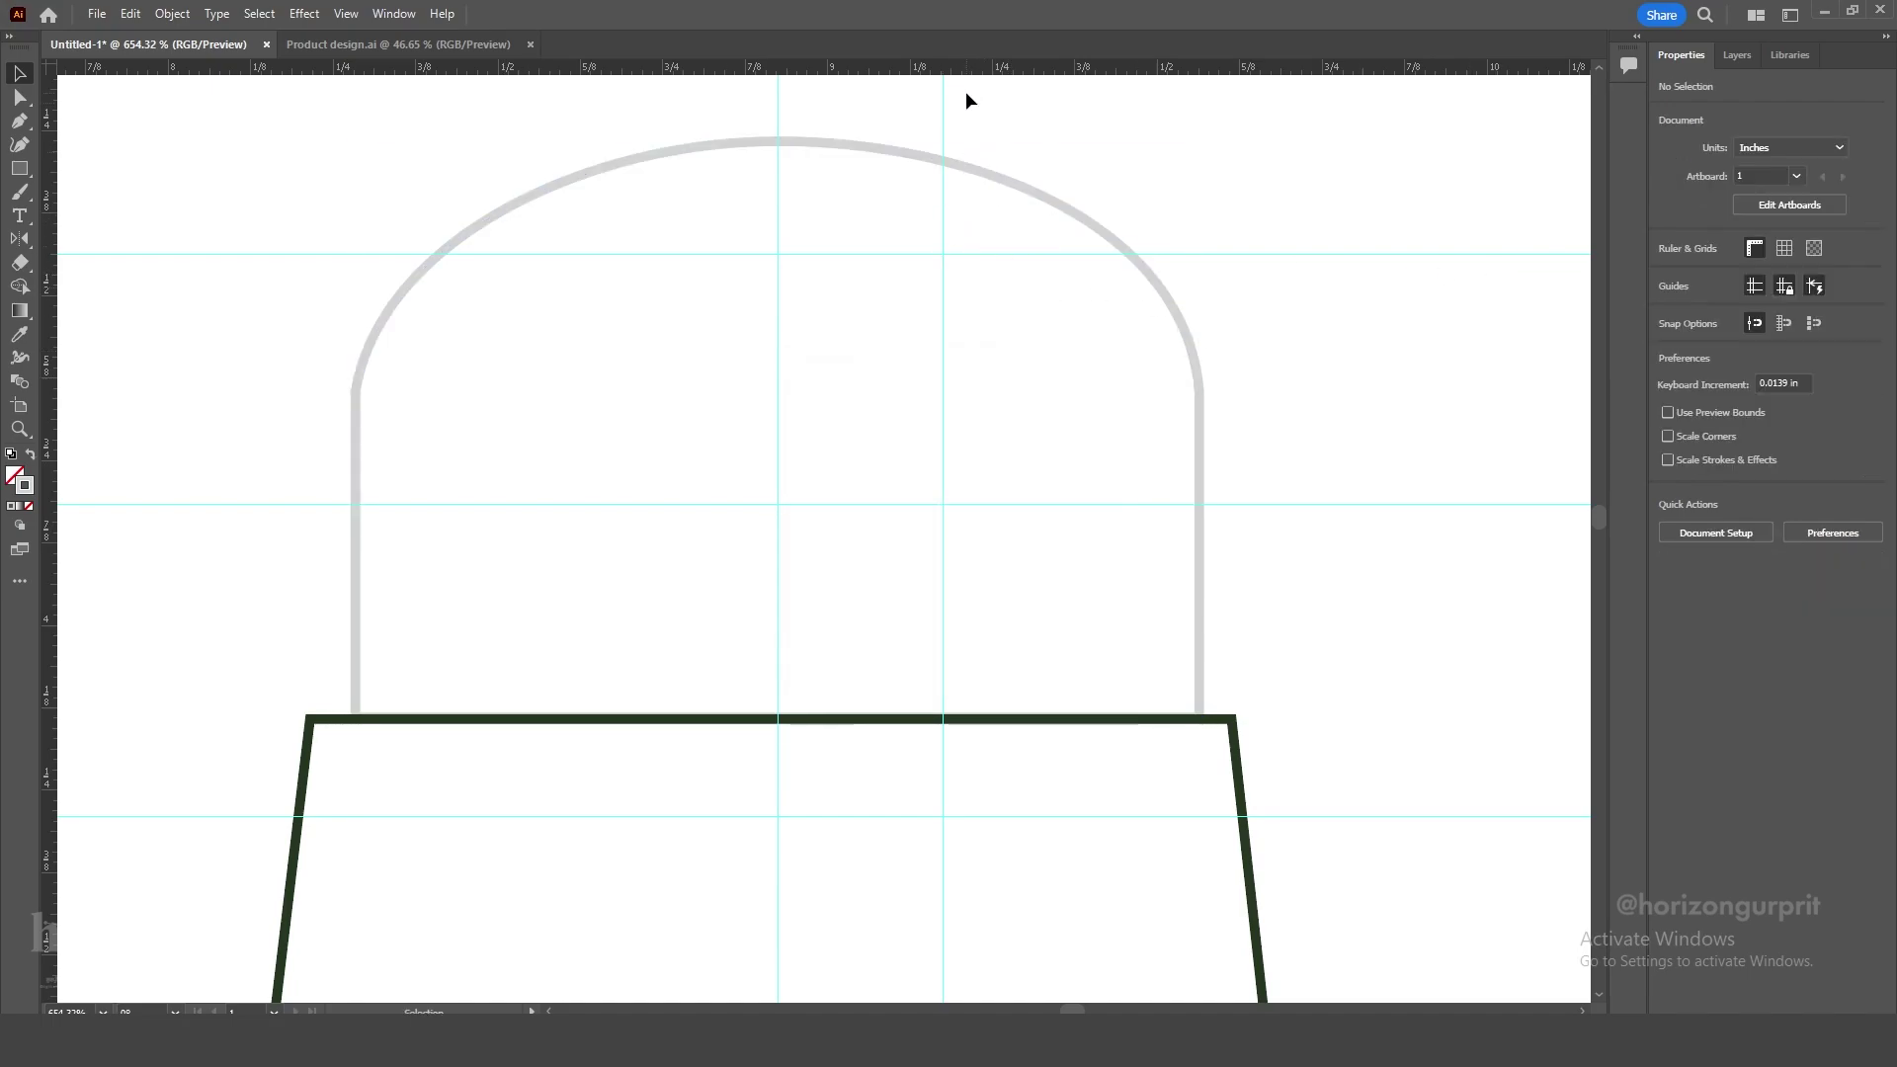
{"action": "left_click", "coordinate": [942, 108]}
{"action": "key", "text": "Delete"}
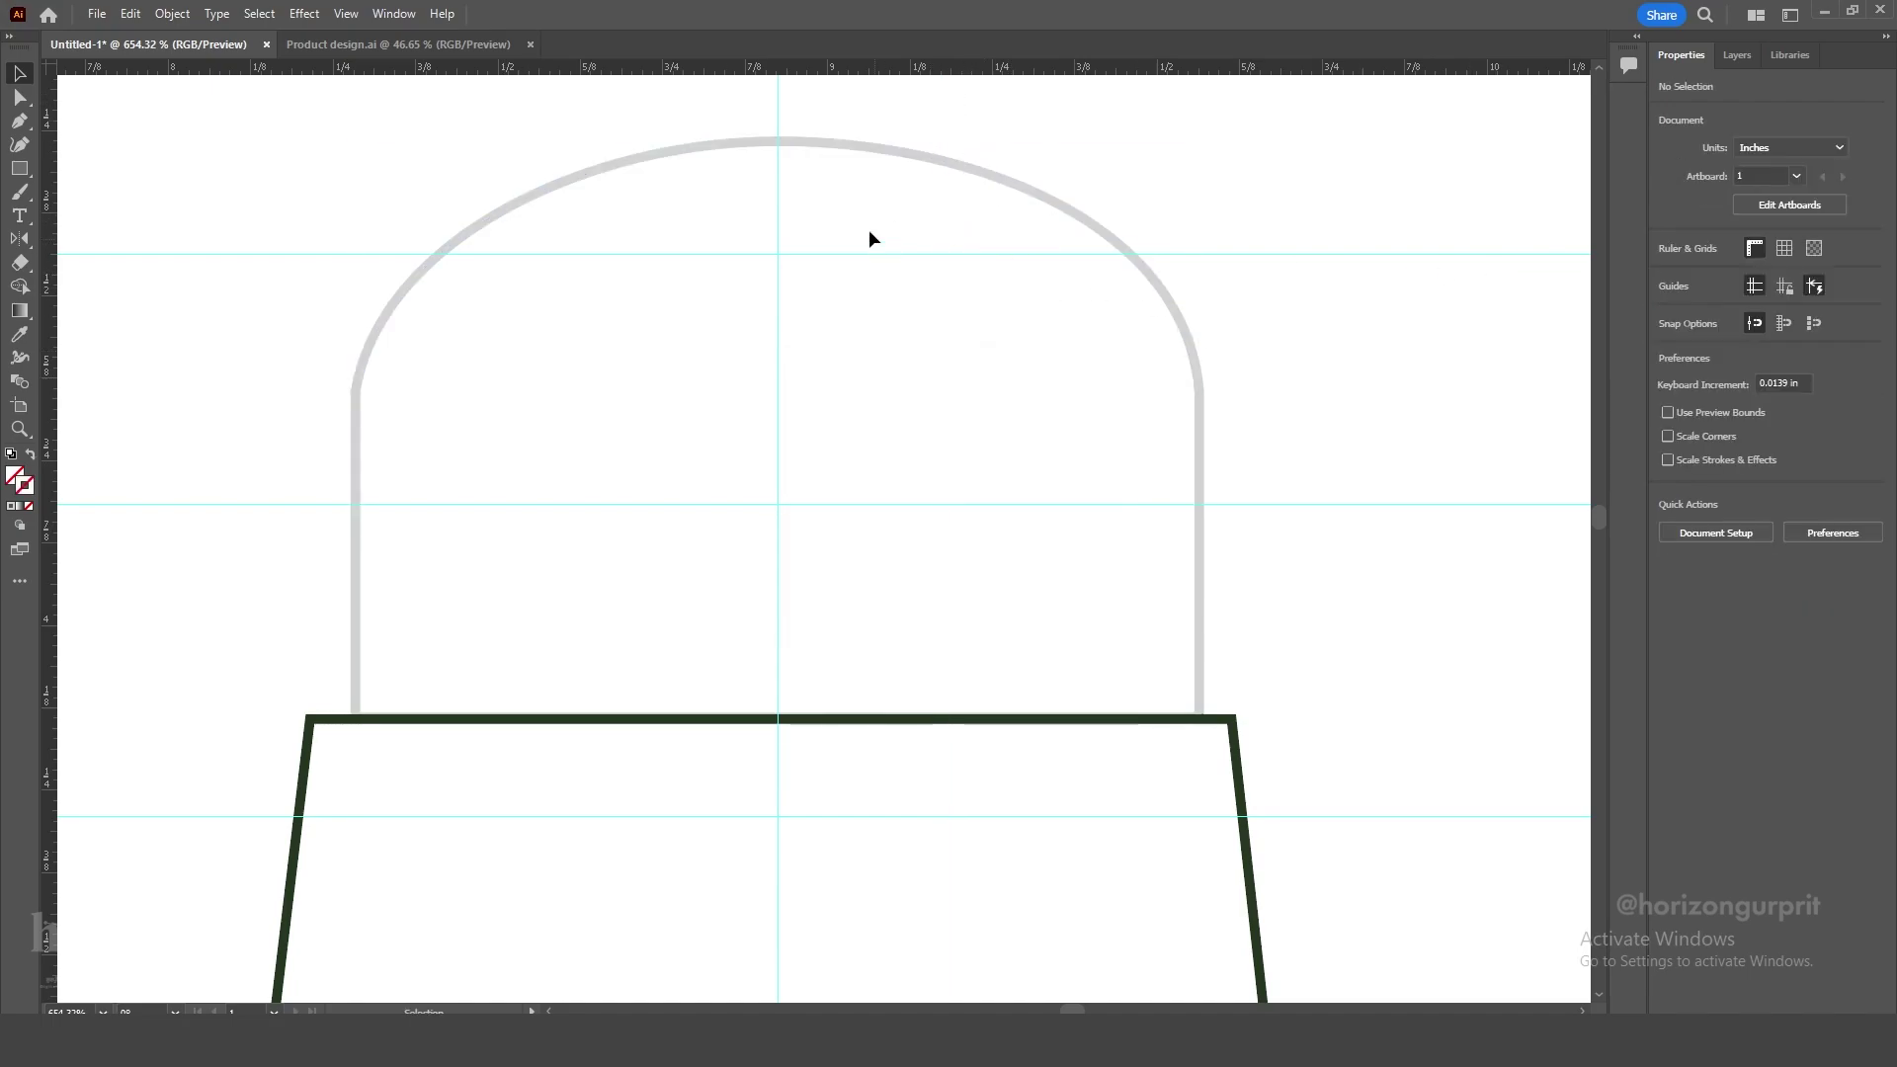
Add an anchor point on the cap outline's lower edge where it crosses the vertical centre guide.
{"action": "left_click", "coordinate": [658, 150]}
{"action": "key", "text": "p"}
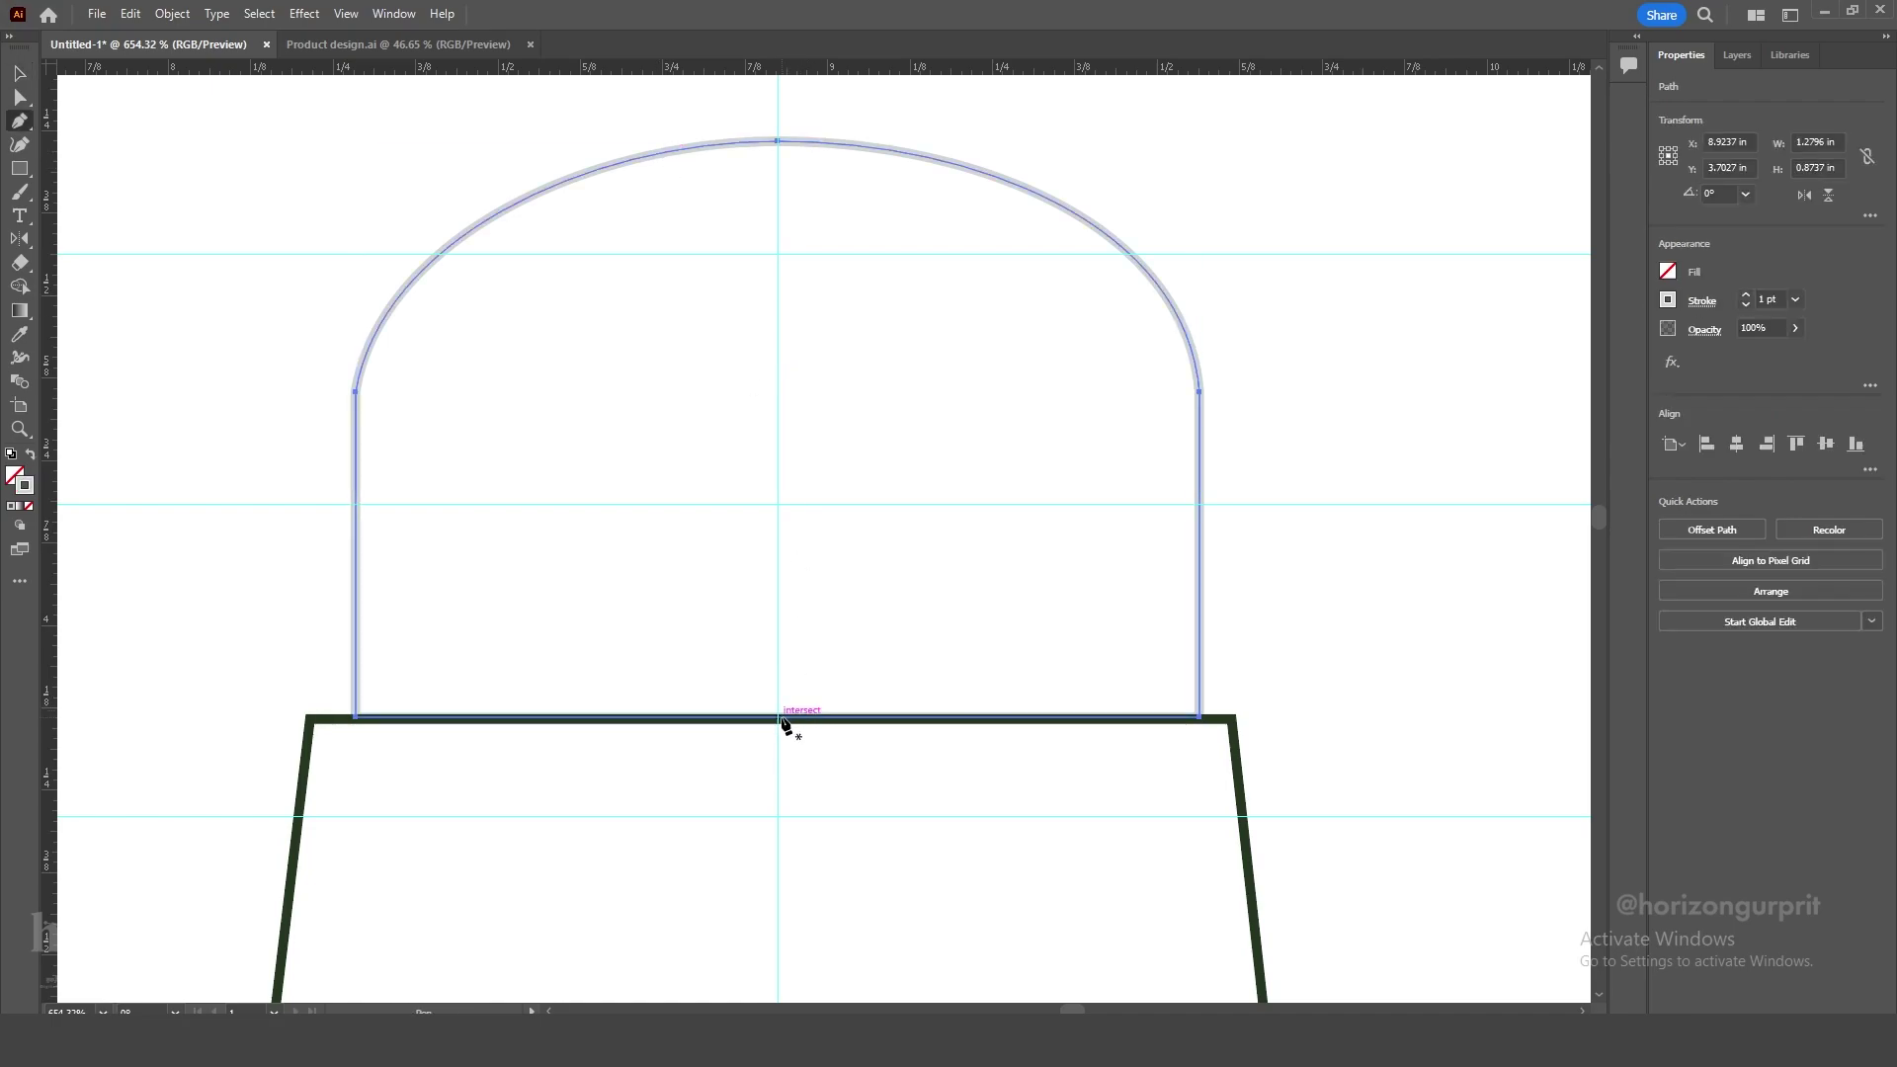
{"action": "left_click", "coordinate": [791, 690]}
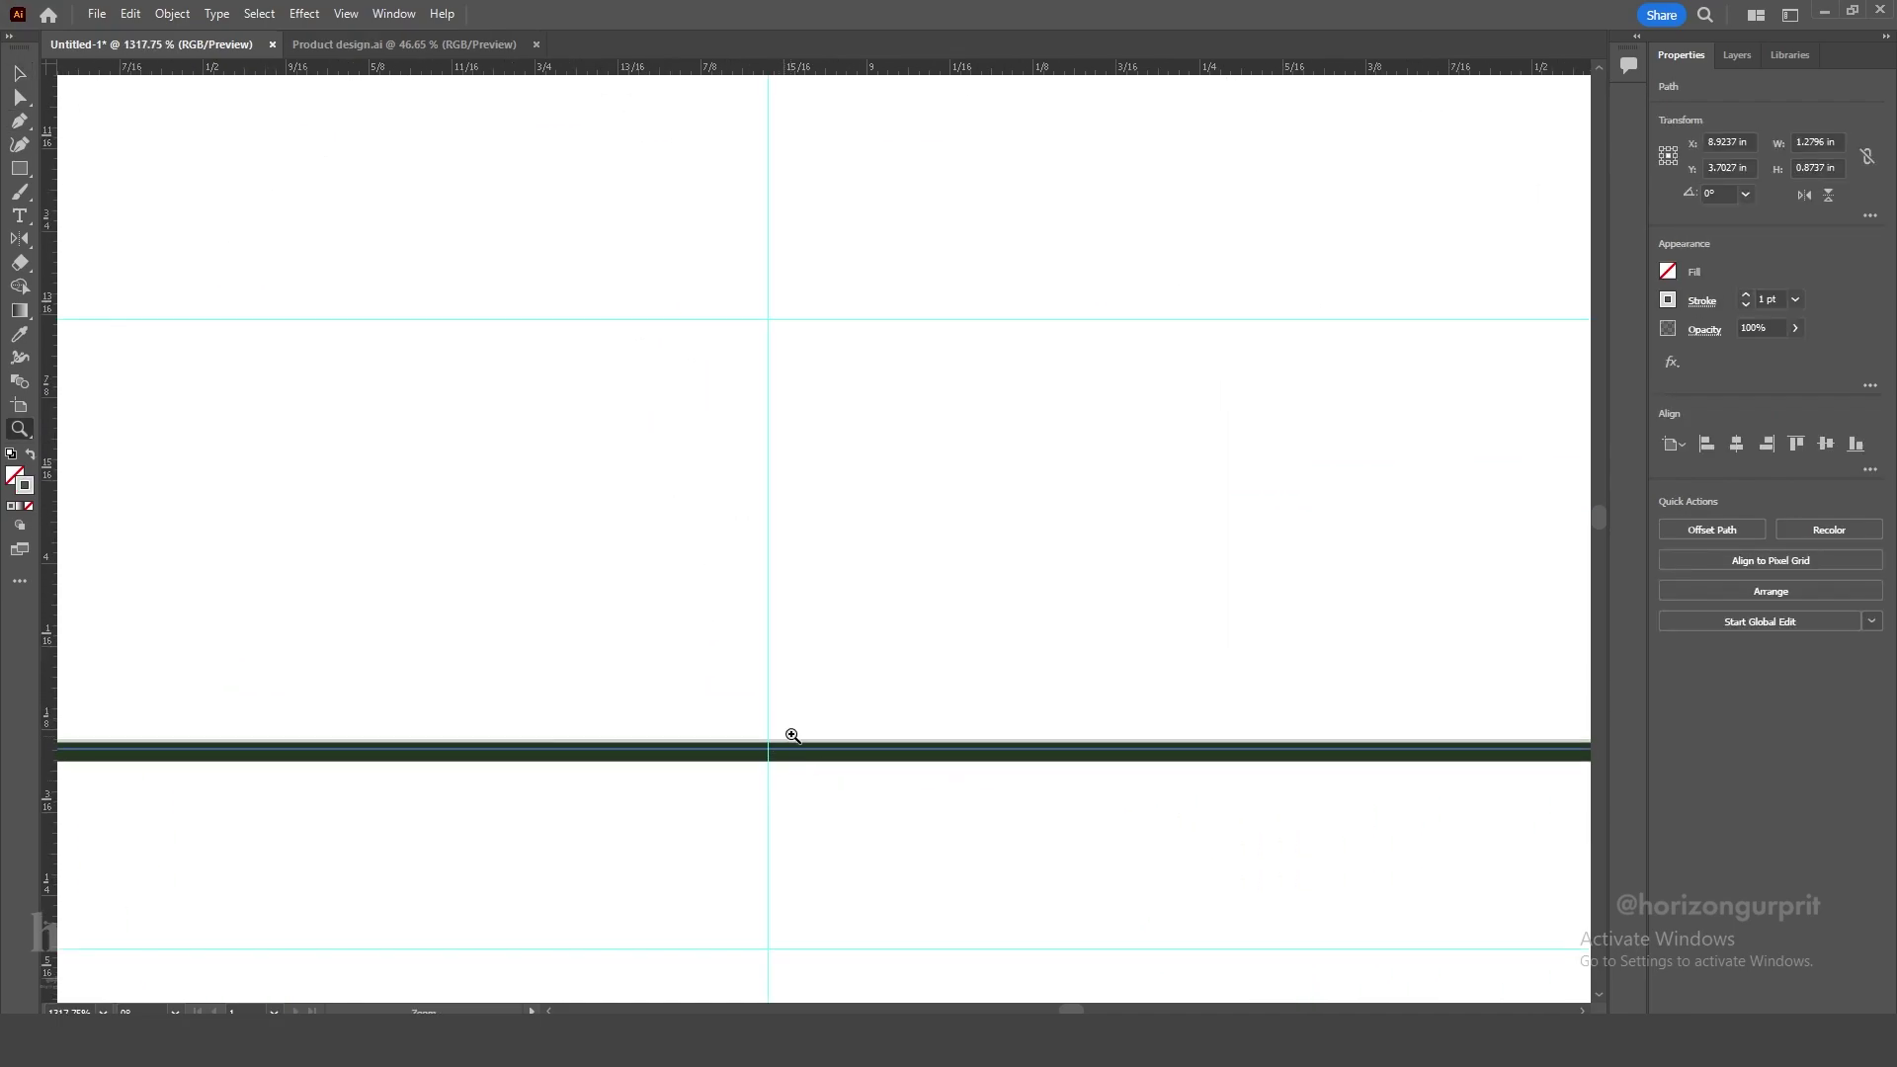
{"action": "key", "text": "v"}
{"action": "left_click_drag", "start_coordinate": [1212, 649], "coordinate": [843, 642]}
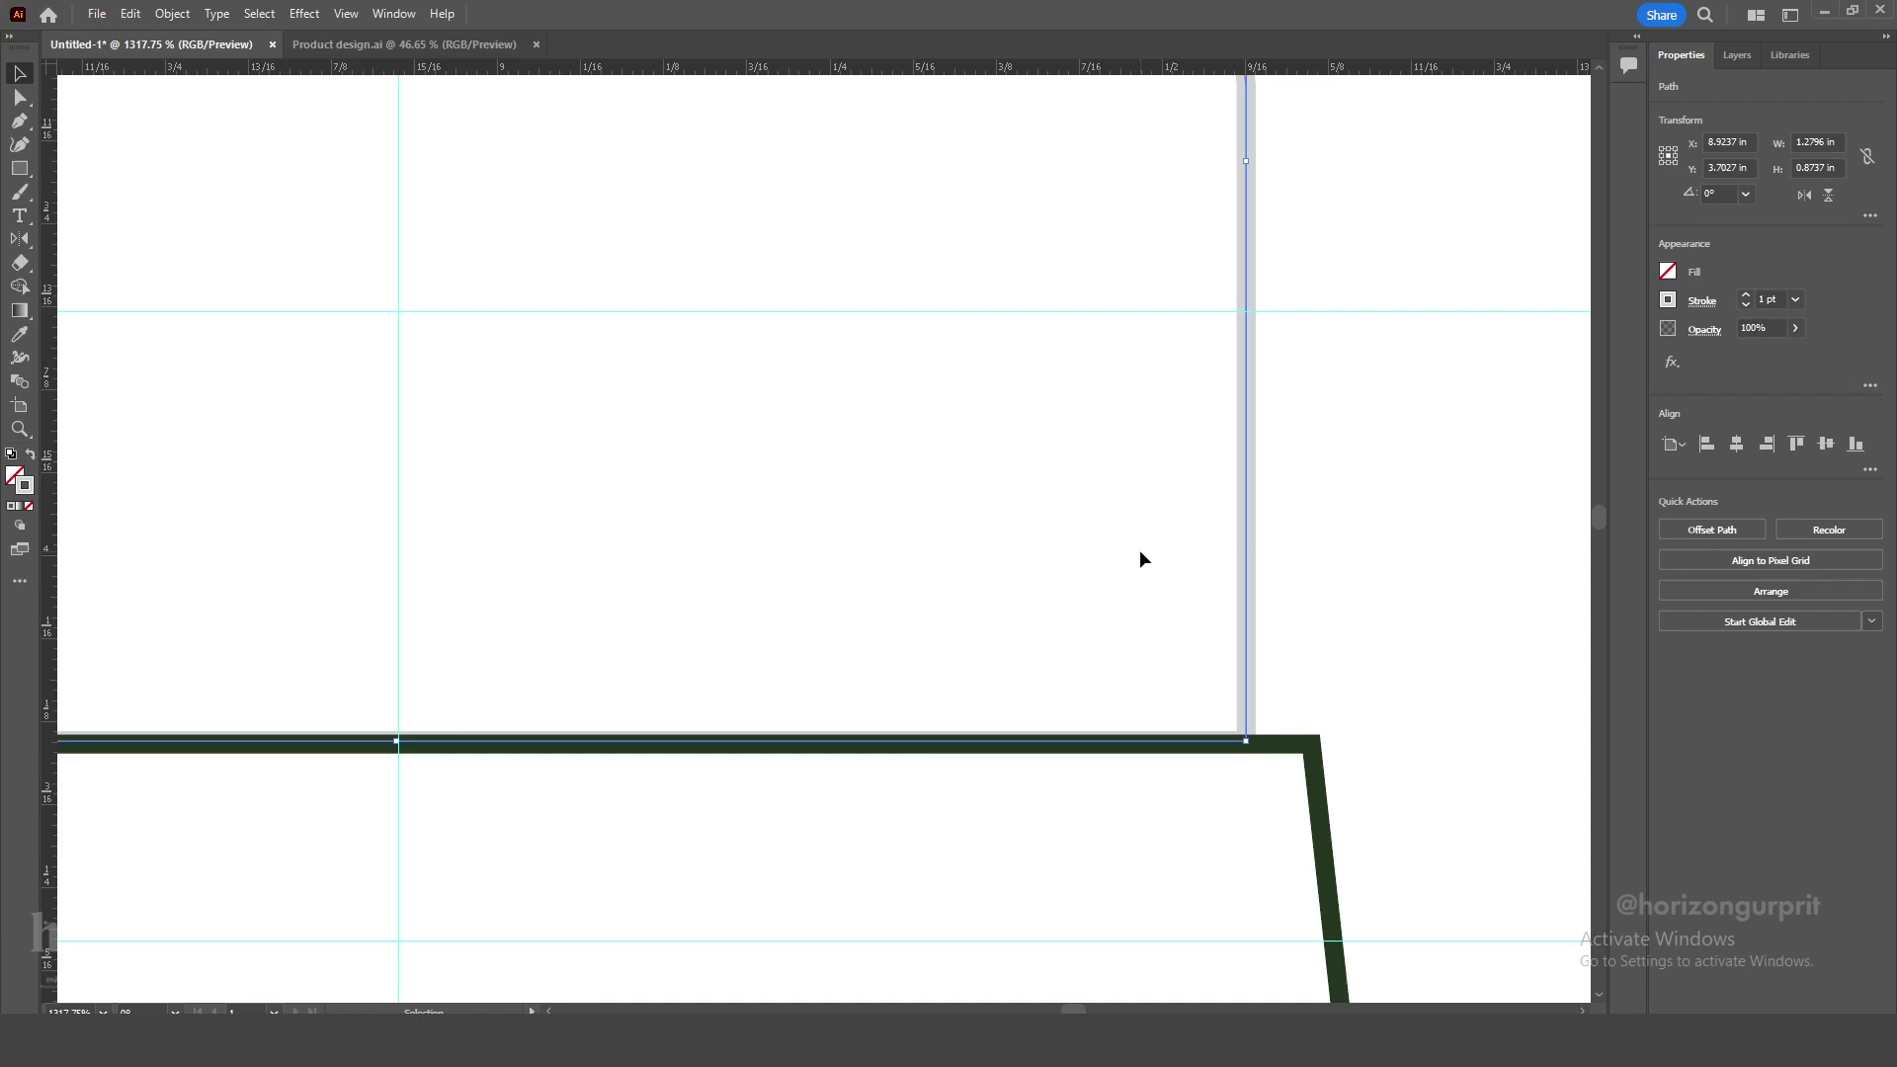
{"action": "left_click", "coordinate": [397, 740]}
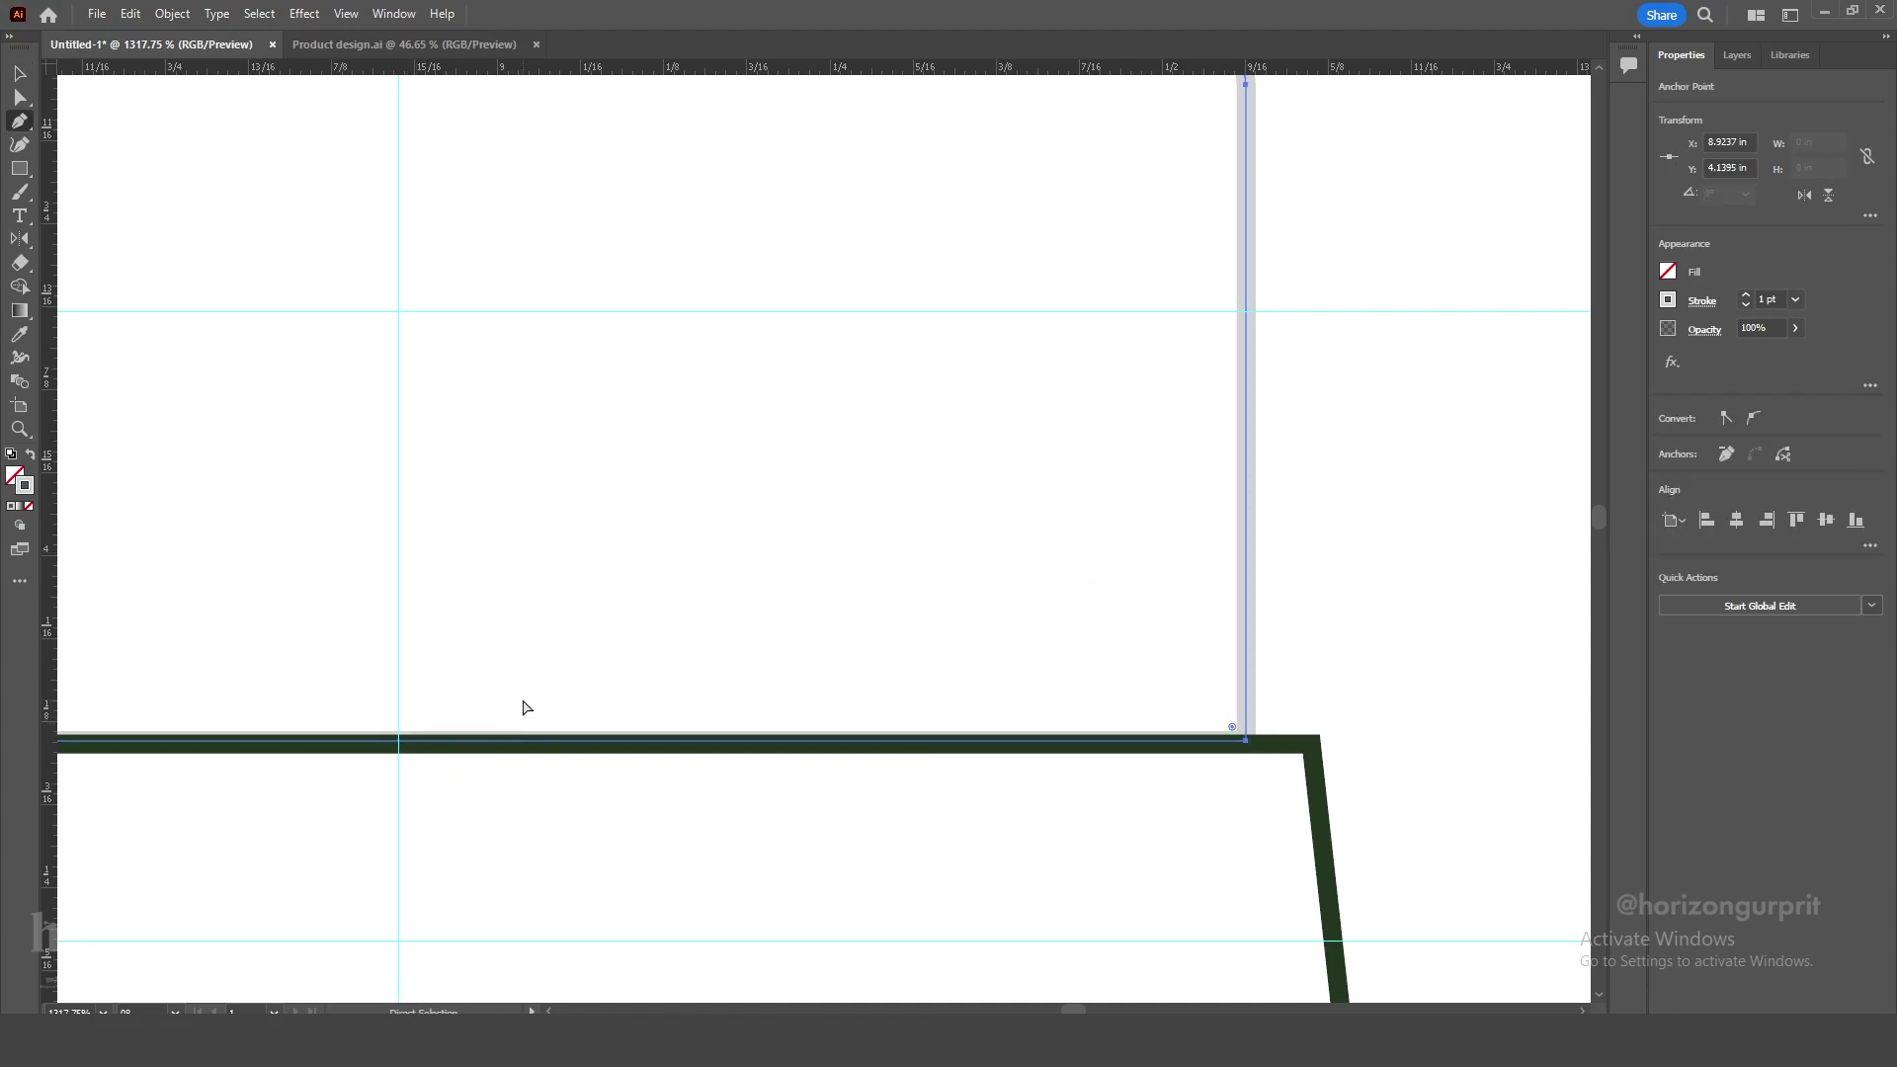
{"action": "key", "text": "v"}
{"action": "left_click_drag", "start_coordinate": [1344, 500], "coordinate": [1211, 575]}
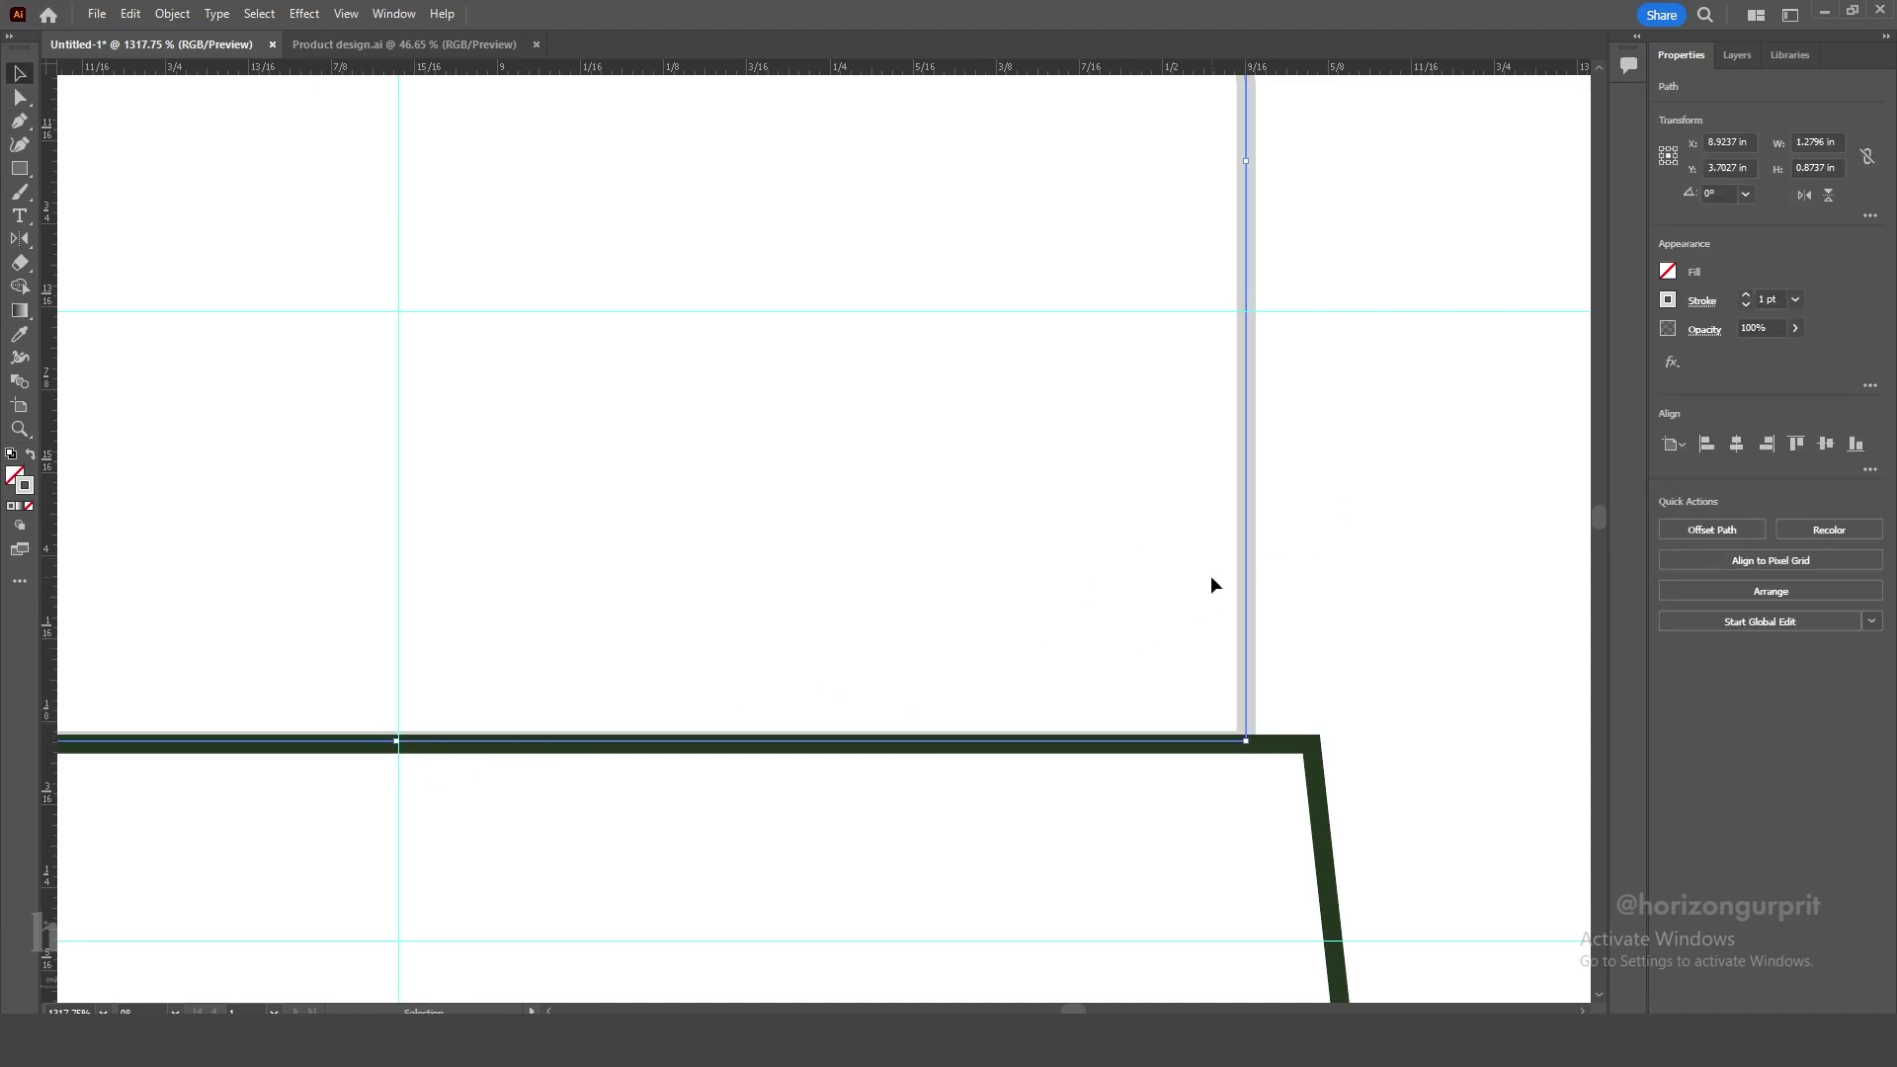
{"action": "key", "text": "p"}
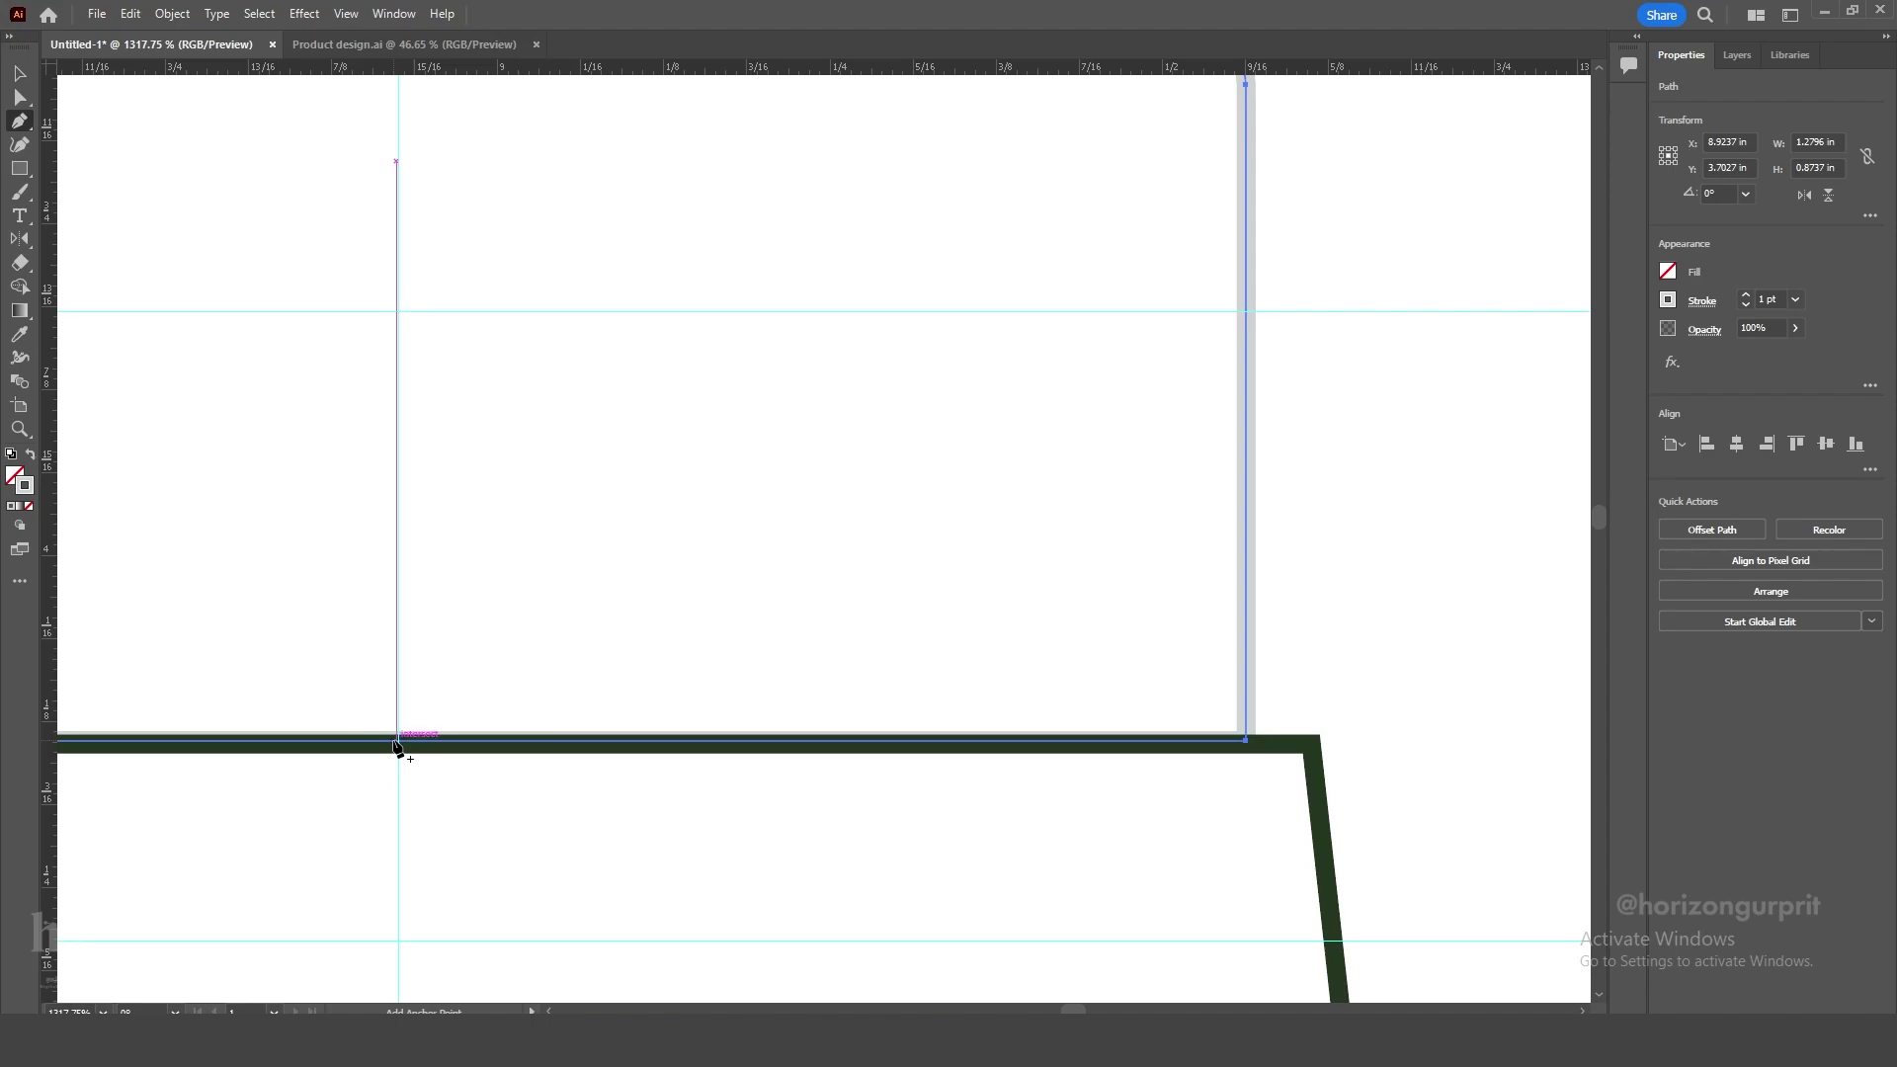
{"action": "key", "text": "v"}
{"action": "left_click", "coordinate": [910, 600]}
{"action": "left_click_drag", "start_coordinate": [775, 587], "coordinate": [762, 649]}
Delete the cap outline's right-hand points and the centre point of its lower edge, keeping only the left half of the dome.
{"action": "key", "text": "a"}
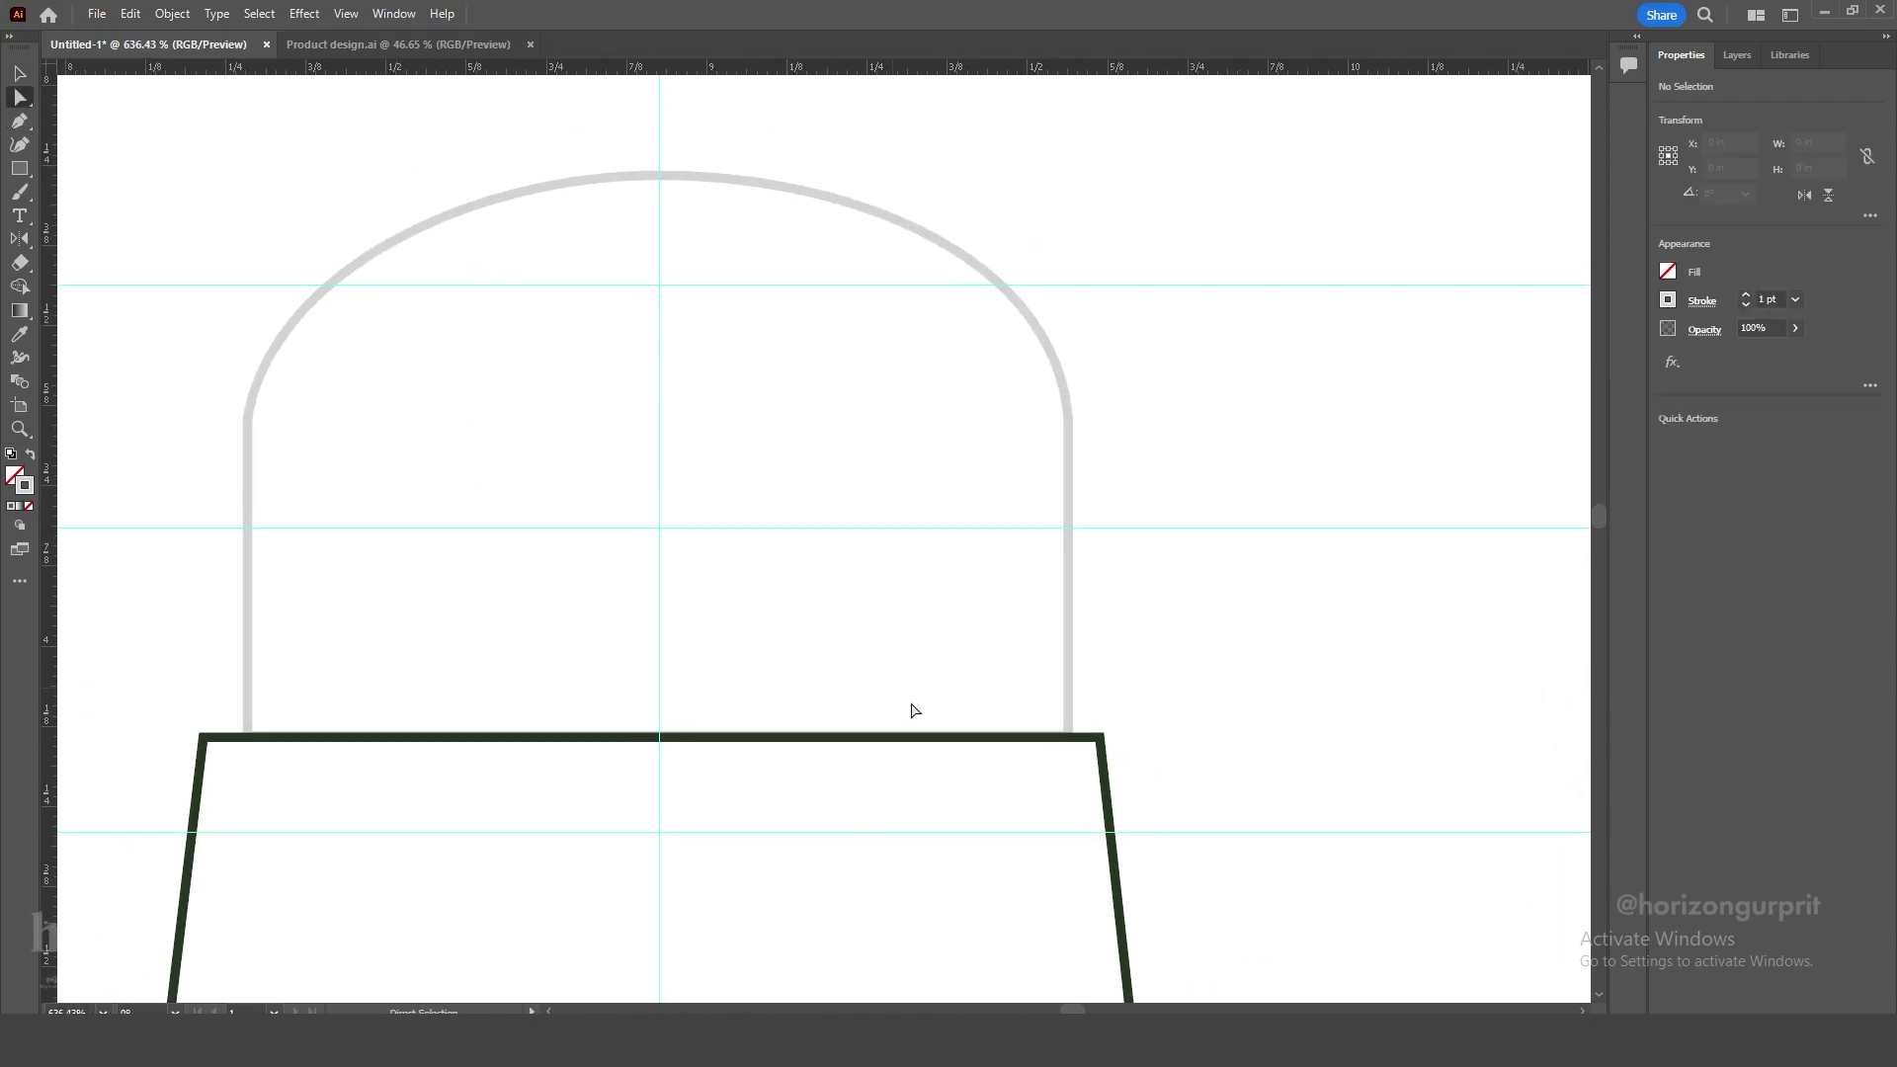
{"action": "left_click", "coordinate": [1069, 691]}
{"action": "left_click", "coordinate": [1069, 738]}
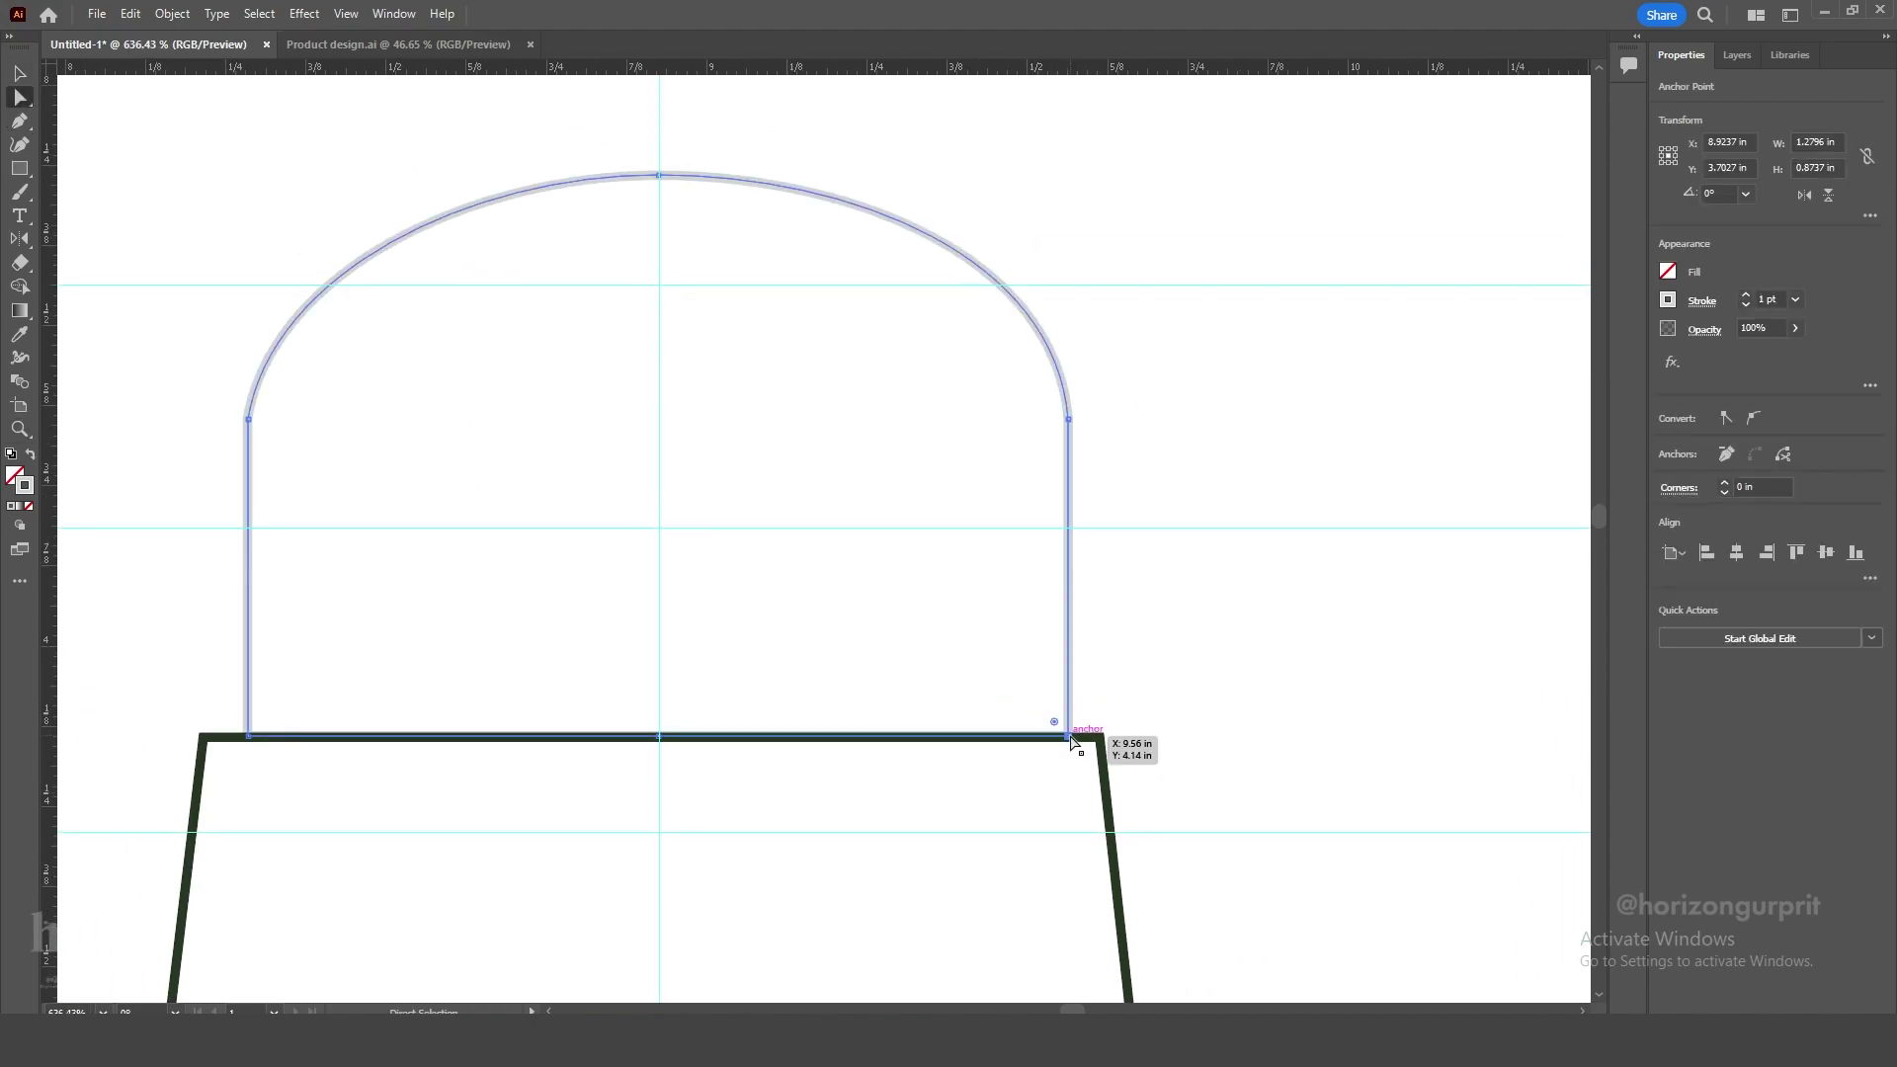
{"action": "key", "text": "Delete"}
{"action": "left_click", "coordinate": [1069, 420]}
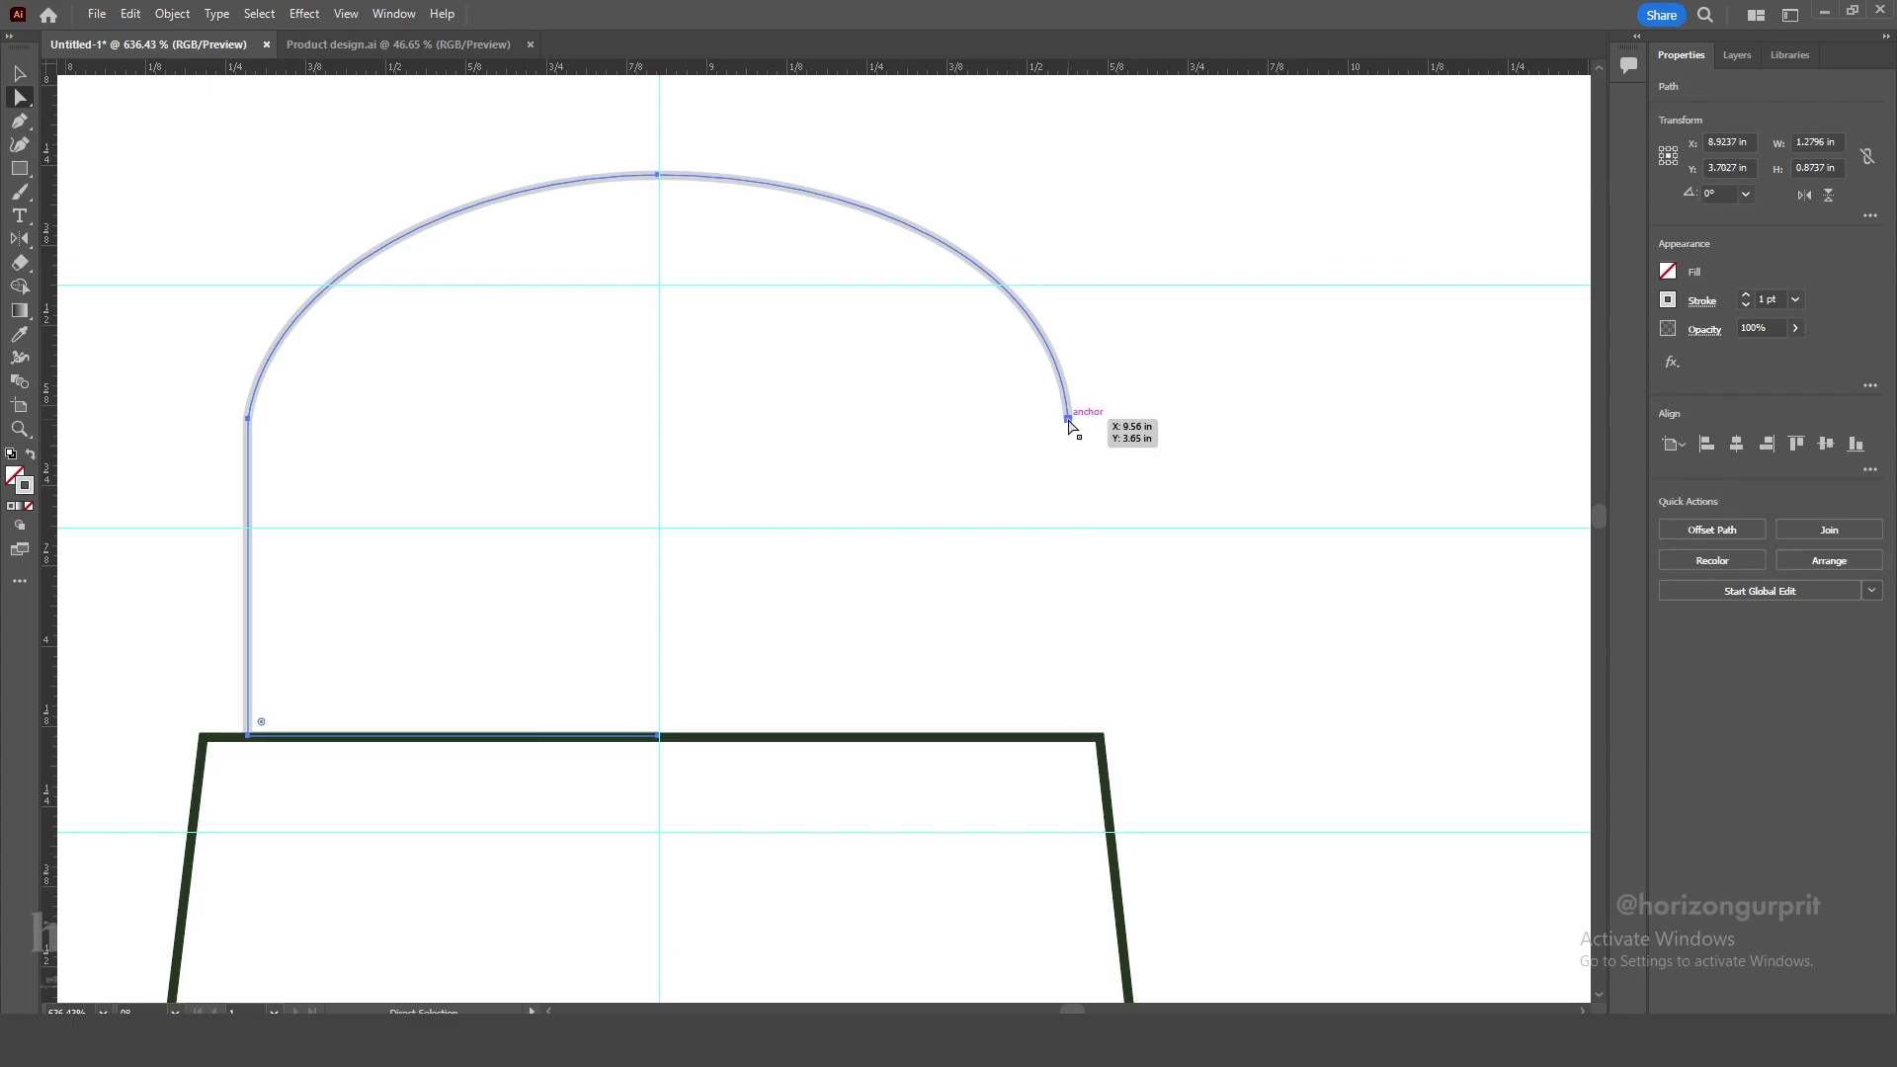
{"action": "key", "text": "Delete"}
{"action": "left_click", "coordinate": [658, 737]}
{"action": "key", "text": "Delete"}
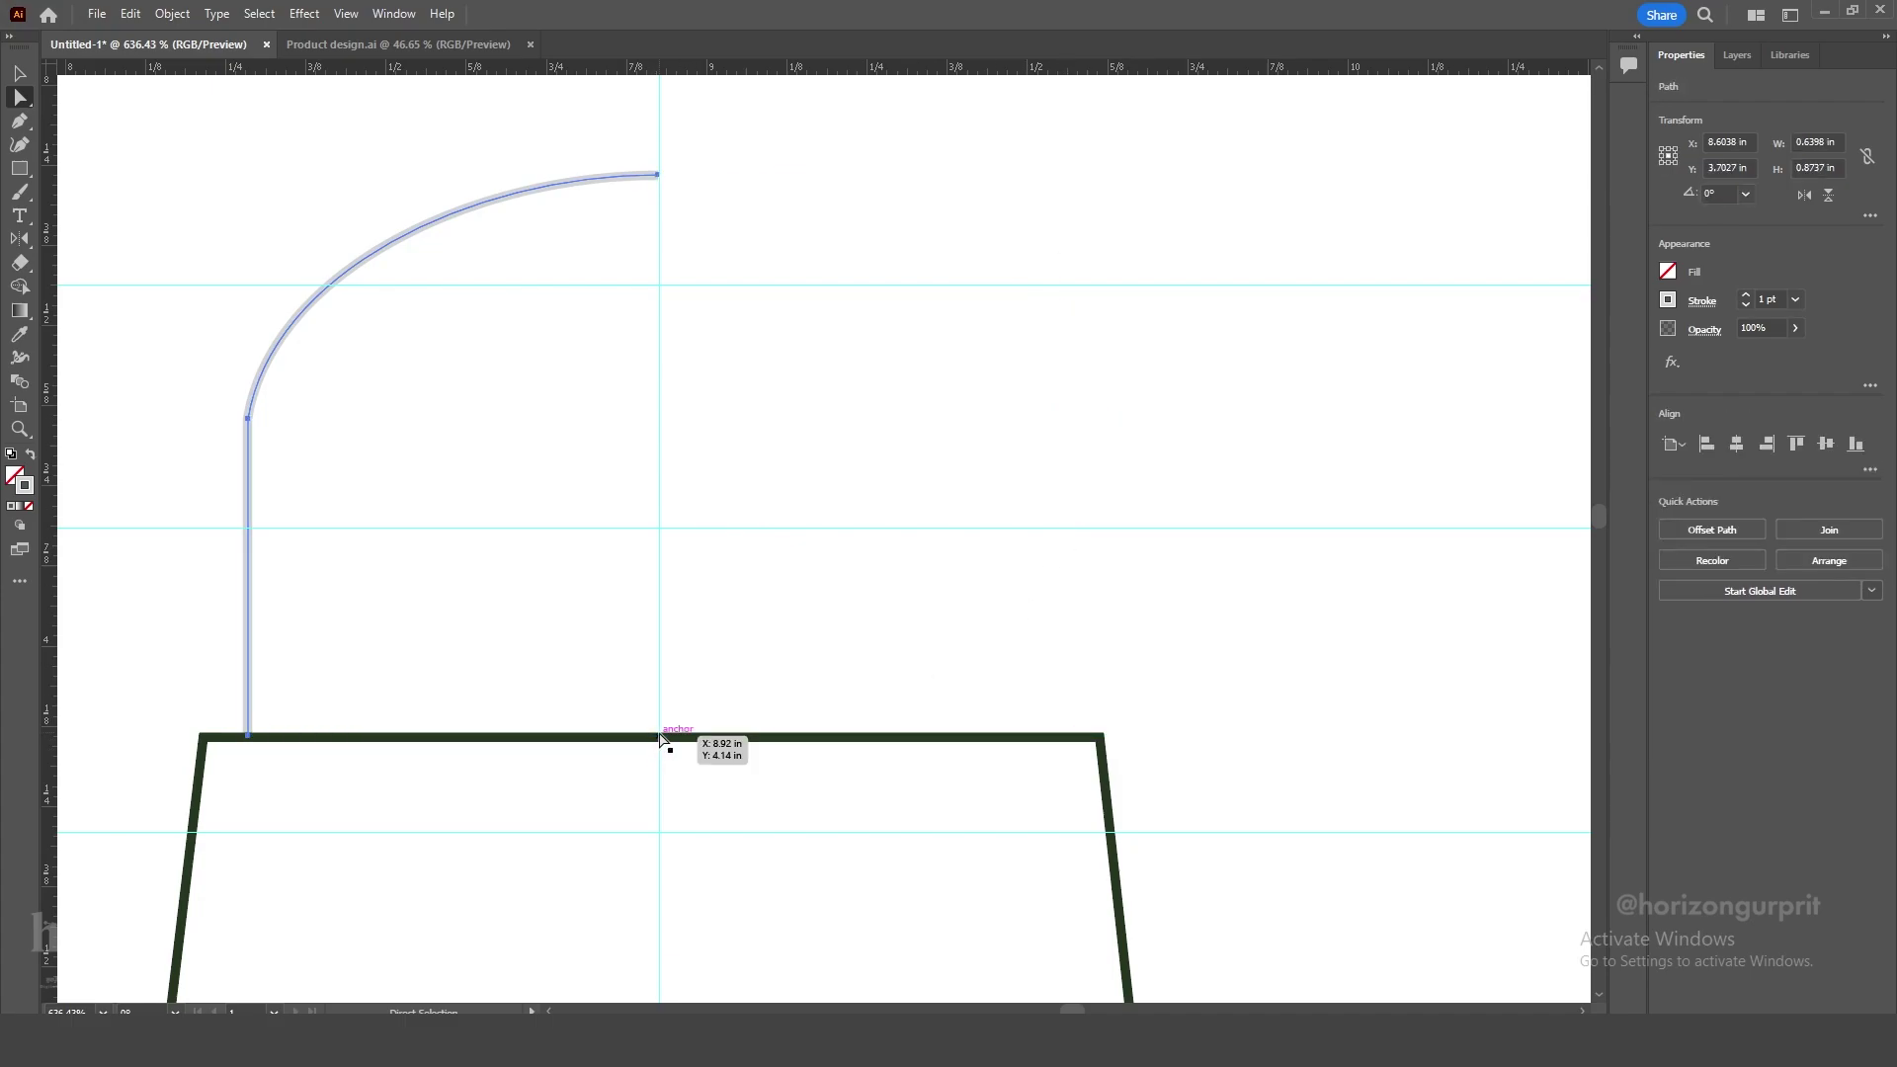
Add anchor points on the upper and lower edges of the tapered collar outline at the vertical centre guide.
{"action": "left_click", "coordinate": [548, 662]}
{"action": "left_click_drag", "start_coordinate": [549, 662], "coordinate": [632, 676]}
{"action": "left_click_drag", "start_coordinate": [785, 704], "coordinate": [732, 244]}
{"action": "key", "text": "v"}
{"action": "left_click", "coordinate": [781, 216]}
{"action": "key", "text": "p"}
{"action": "left_click", "coordinate": [748, 230]}
{"action": "key", "text": "a"}
{"action": "left_click_drag", "start_coordinate": [751, 909], "coordinate": [669, 533]}
{"action": "left_click_drag", "start_coordinate": [869, 642], "coordinate": [724, 705]}
{"action": "key", "text": "p"}
{"action": "left_click", "coordinate": [713, 703]}
Delete the two right corner points of the tapered collar outline.
{"action": "key", "text": "a"}
{"action": "left_click_drag", "start_coordinate": [829, 780], "coordinate": [862, 718]}
{"action": "left_click", "coordinate": [1165, 767]}
{"action": "key", "text": "Delete"}
{"action": "left_click", "coordinate": [1096, 137]}
{"action": "key", "text": "Delete"}
Try to trim the collar's lower edge back to the left neck line, and undo the deletion.
{"action": "left_click", "coordinate": [1075, 171]}
{"action": "left_click", "coordinate": [799, 728]}
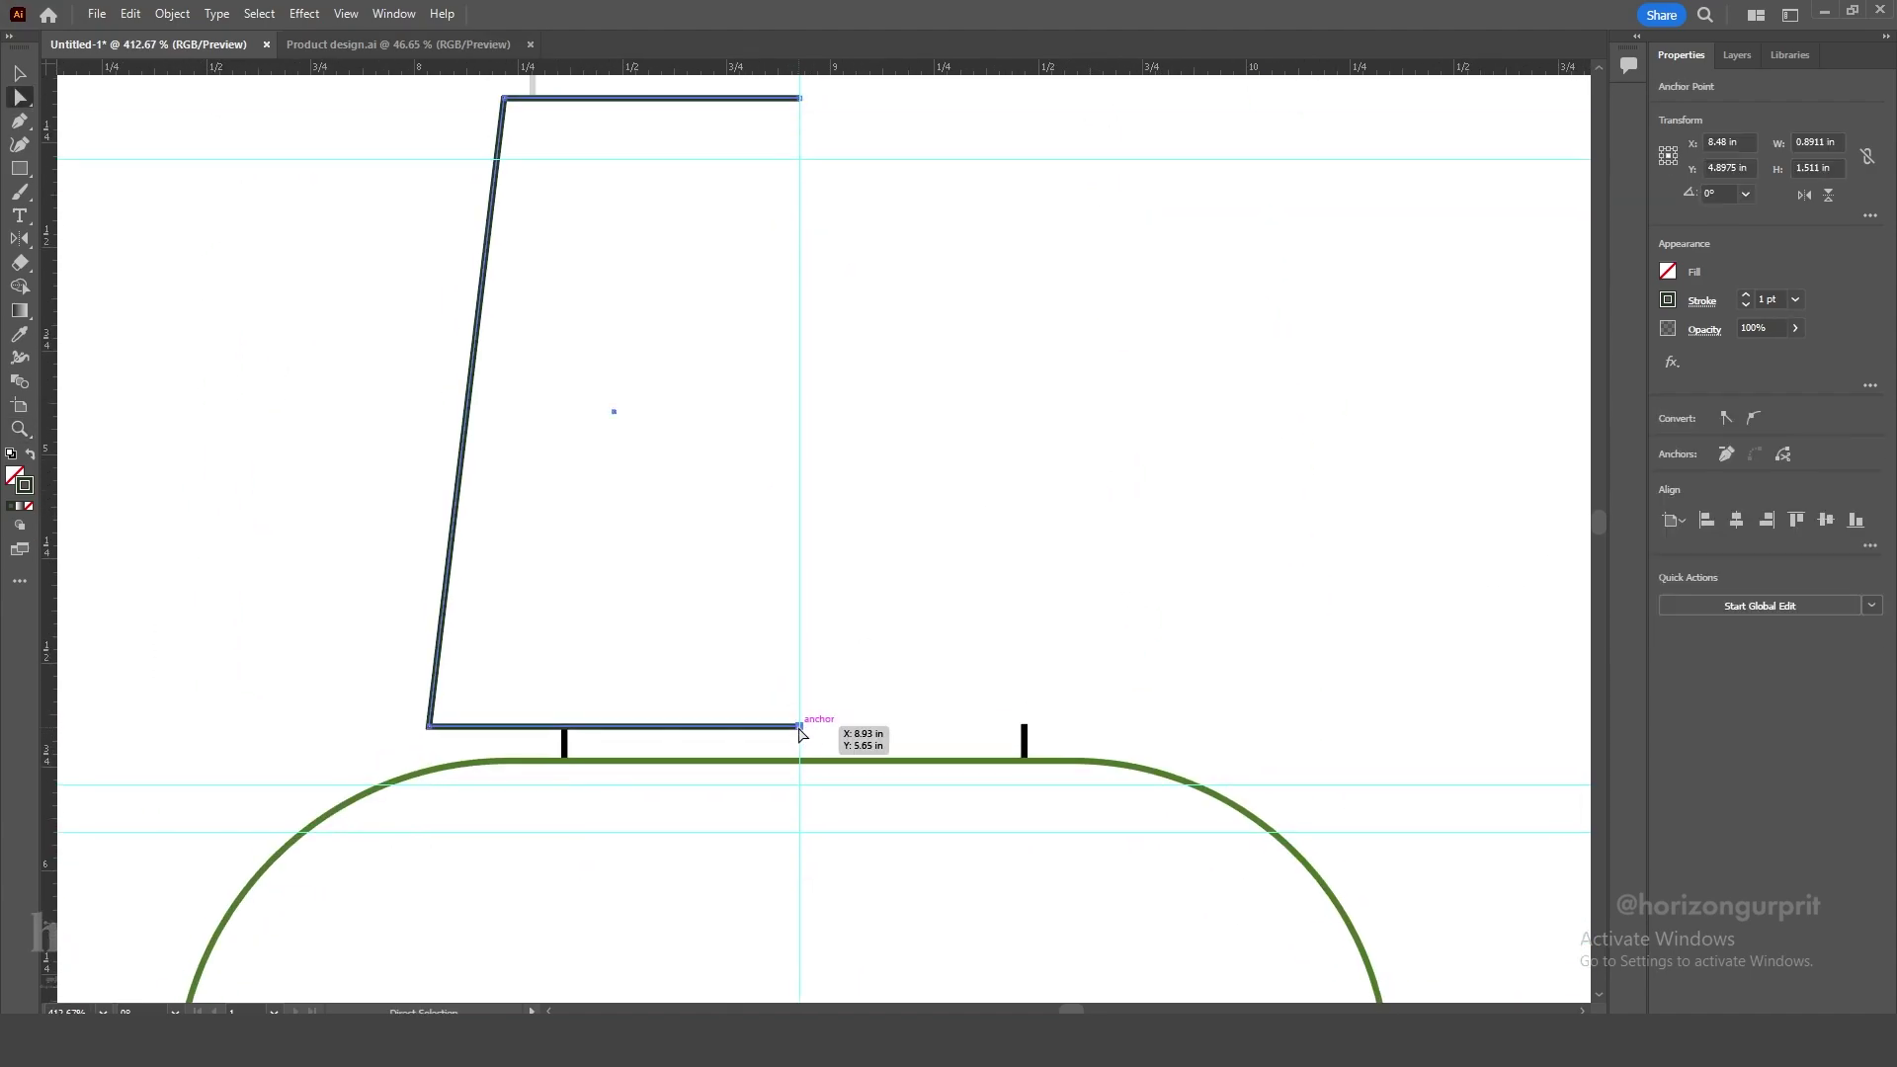
{"action": "key", "text": "p"}
{"action": "left_click", "coordinate": [566, 729]}
{"action": "key", "text": "a"}
{"action": "left_click", "coordinate": [800, 728]}
{"action": "left_click", "coordinate": [793, 729]}
{"action": "left_click", "coordinate": [799, 729]}
{"action": "key", "text": "Delete"}
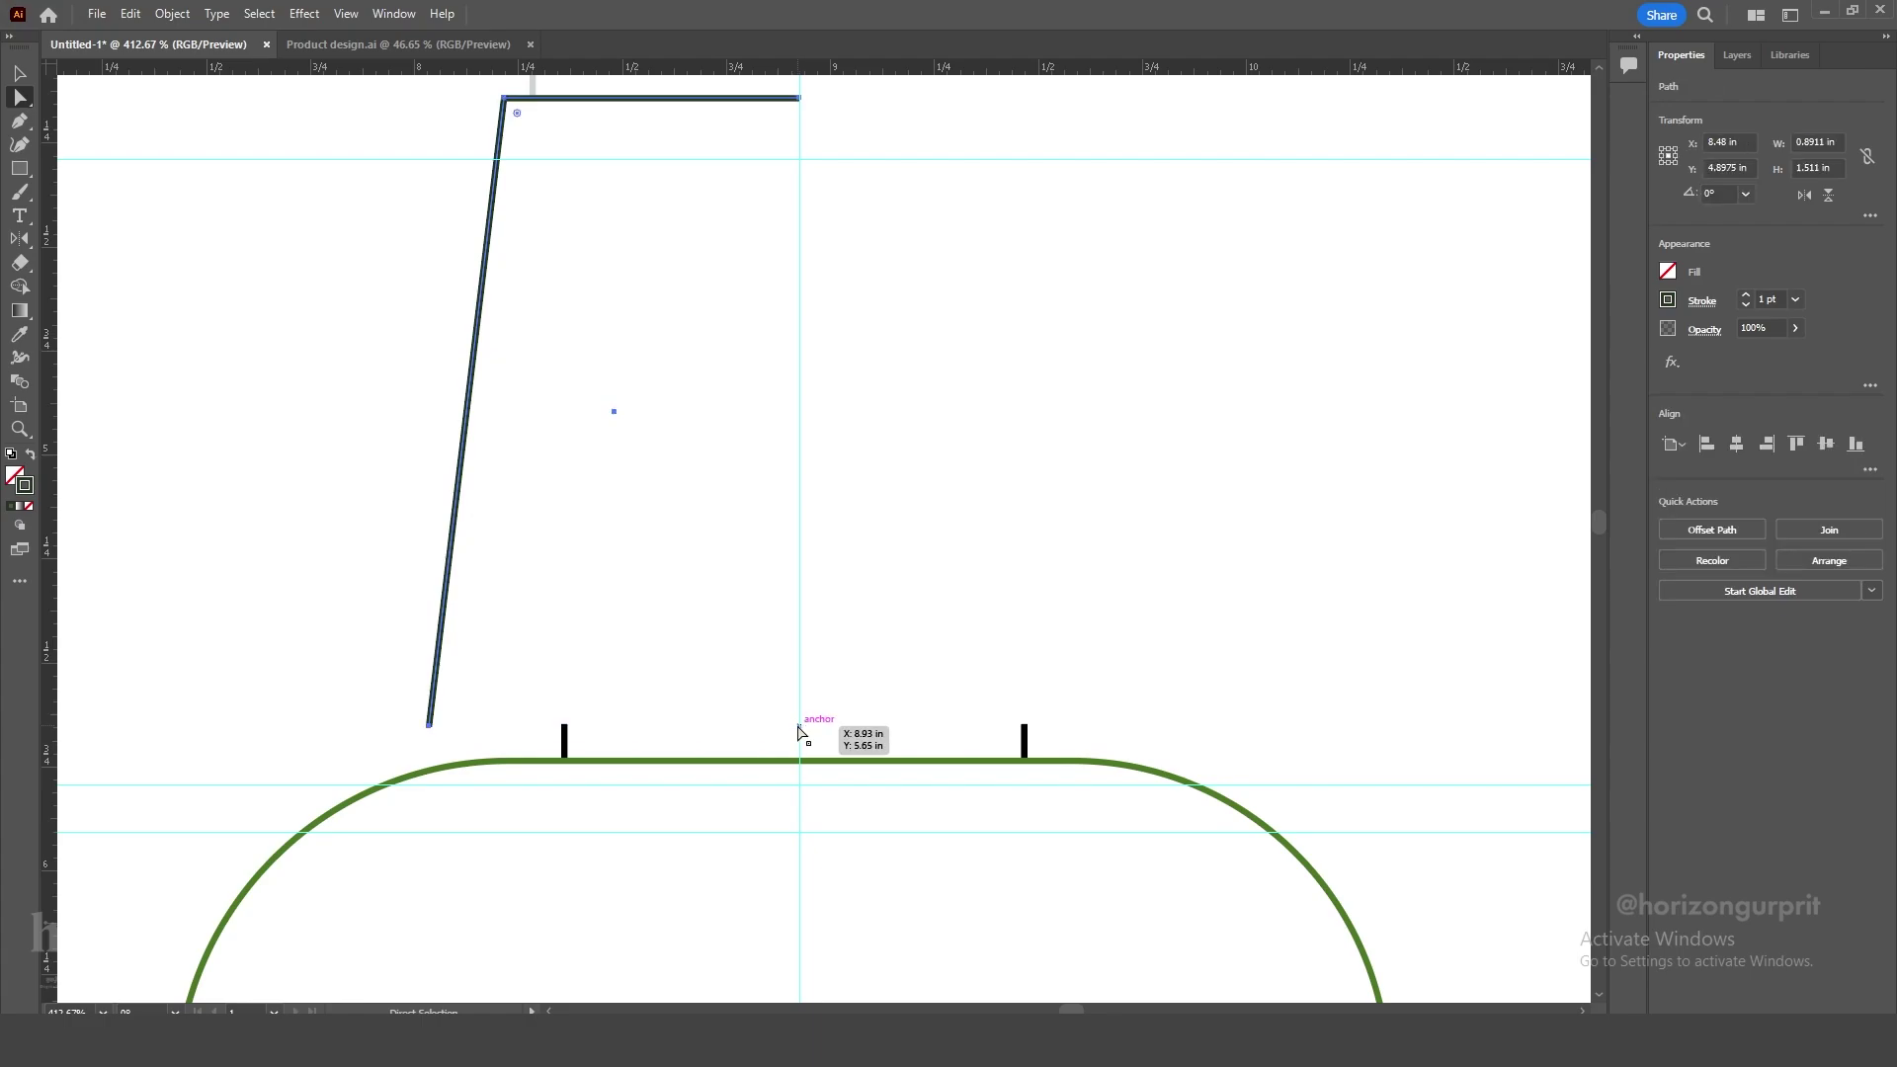
{"action": "key", "text": "ctrl+z"}
Add an anchor point on the collar's lower edge above the left neck line and delete the end point on the centre guide.
{"action": "key", "text": "z"}
{"action": "left_click_drag", "start_coordinate": [576, 726], "coordinate": [641, 804]}
{"action": "key", "text": "p"}
{"action": "left_click", "coordinate": [540, 729]}
{"action": "key", "text": "a"}
{"action": "left_click", "coordinate": [1266, 730]}
{"action": "key", "text": "Delete"}
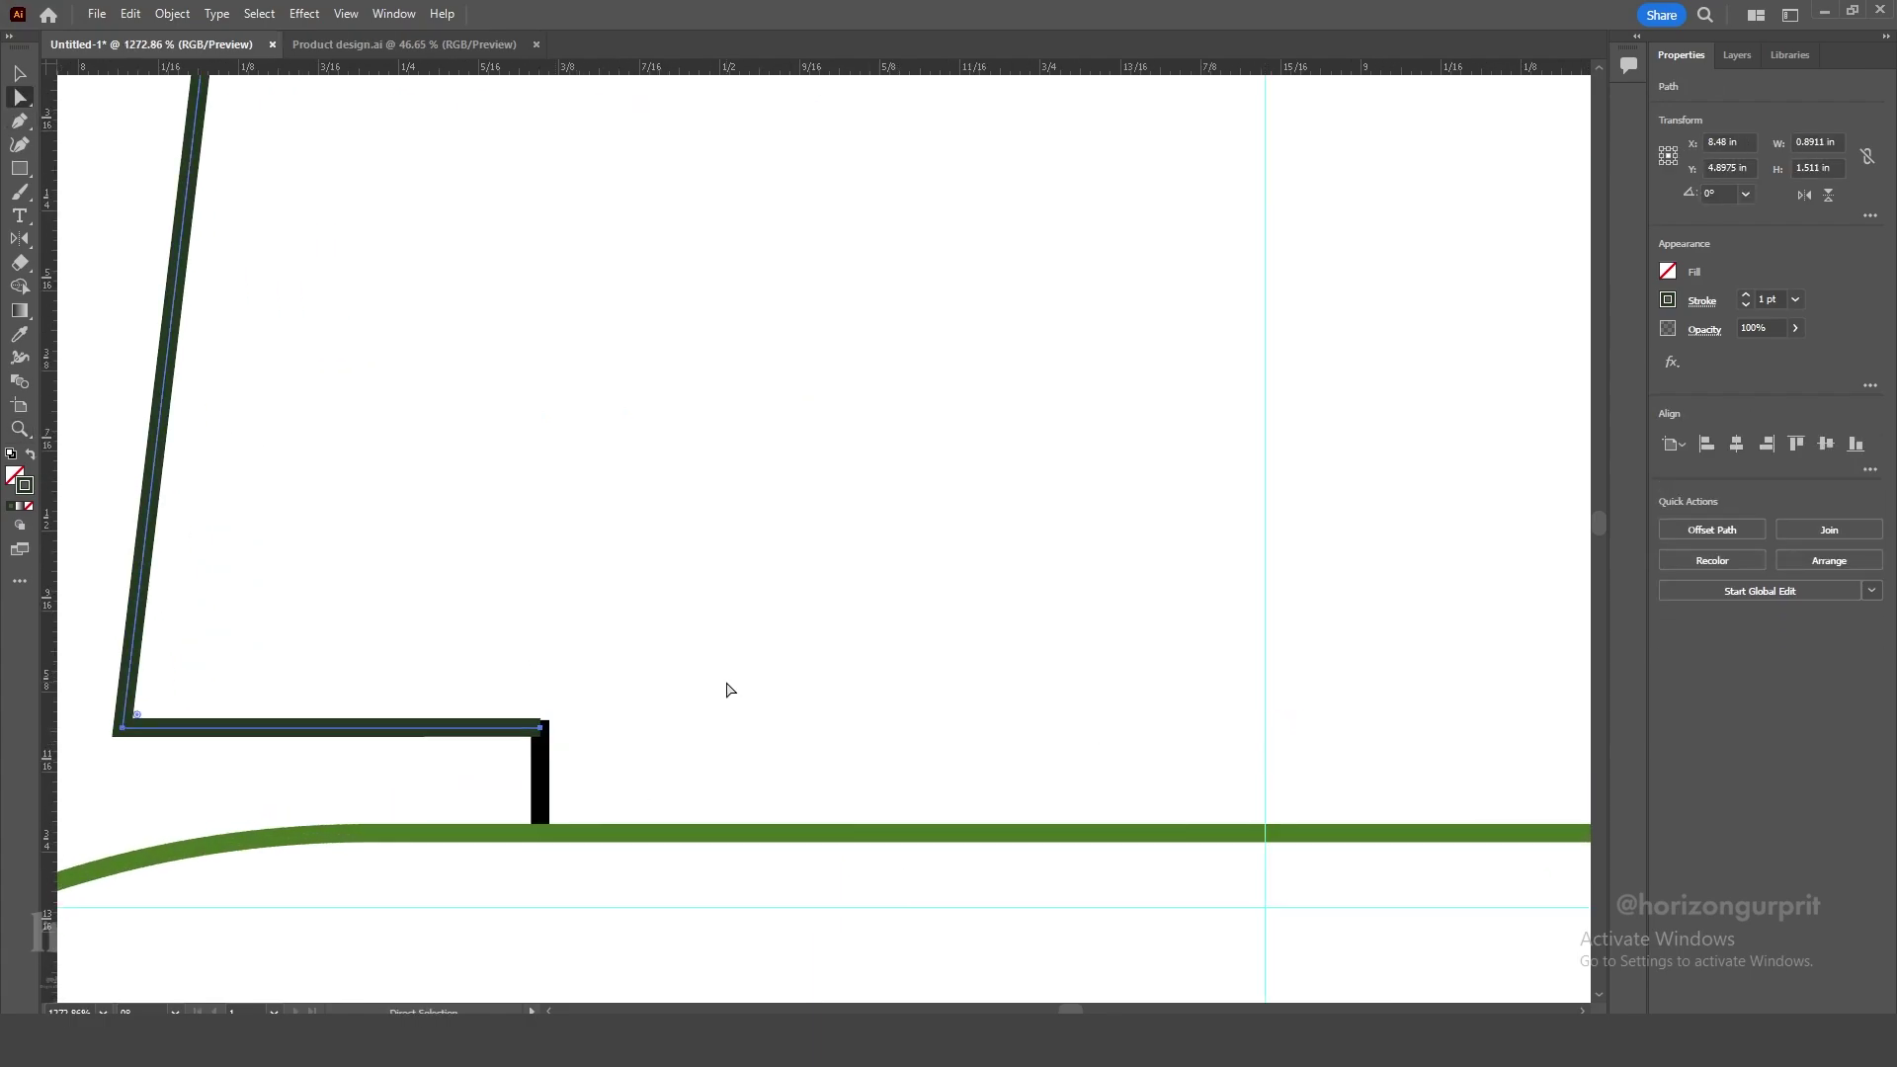
Extend the collar's lower-edge end point to the outer side of the left neck line.
{"action": "key", "text": "z"}
{"action": "left_click_drag", "start_coordinate": [657, 691], "coordinate": [880, 797]}
{"action": "key", "text": "a"}
{"action": "left_click", "coordinate": [597, 737]}
{"action": "key", "text": "z"}
{"action": "left_click_drag", "start_coordinate": [584, 750], "coordinate": [1034, 896]}
{"action": "key", "text": "a"}
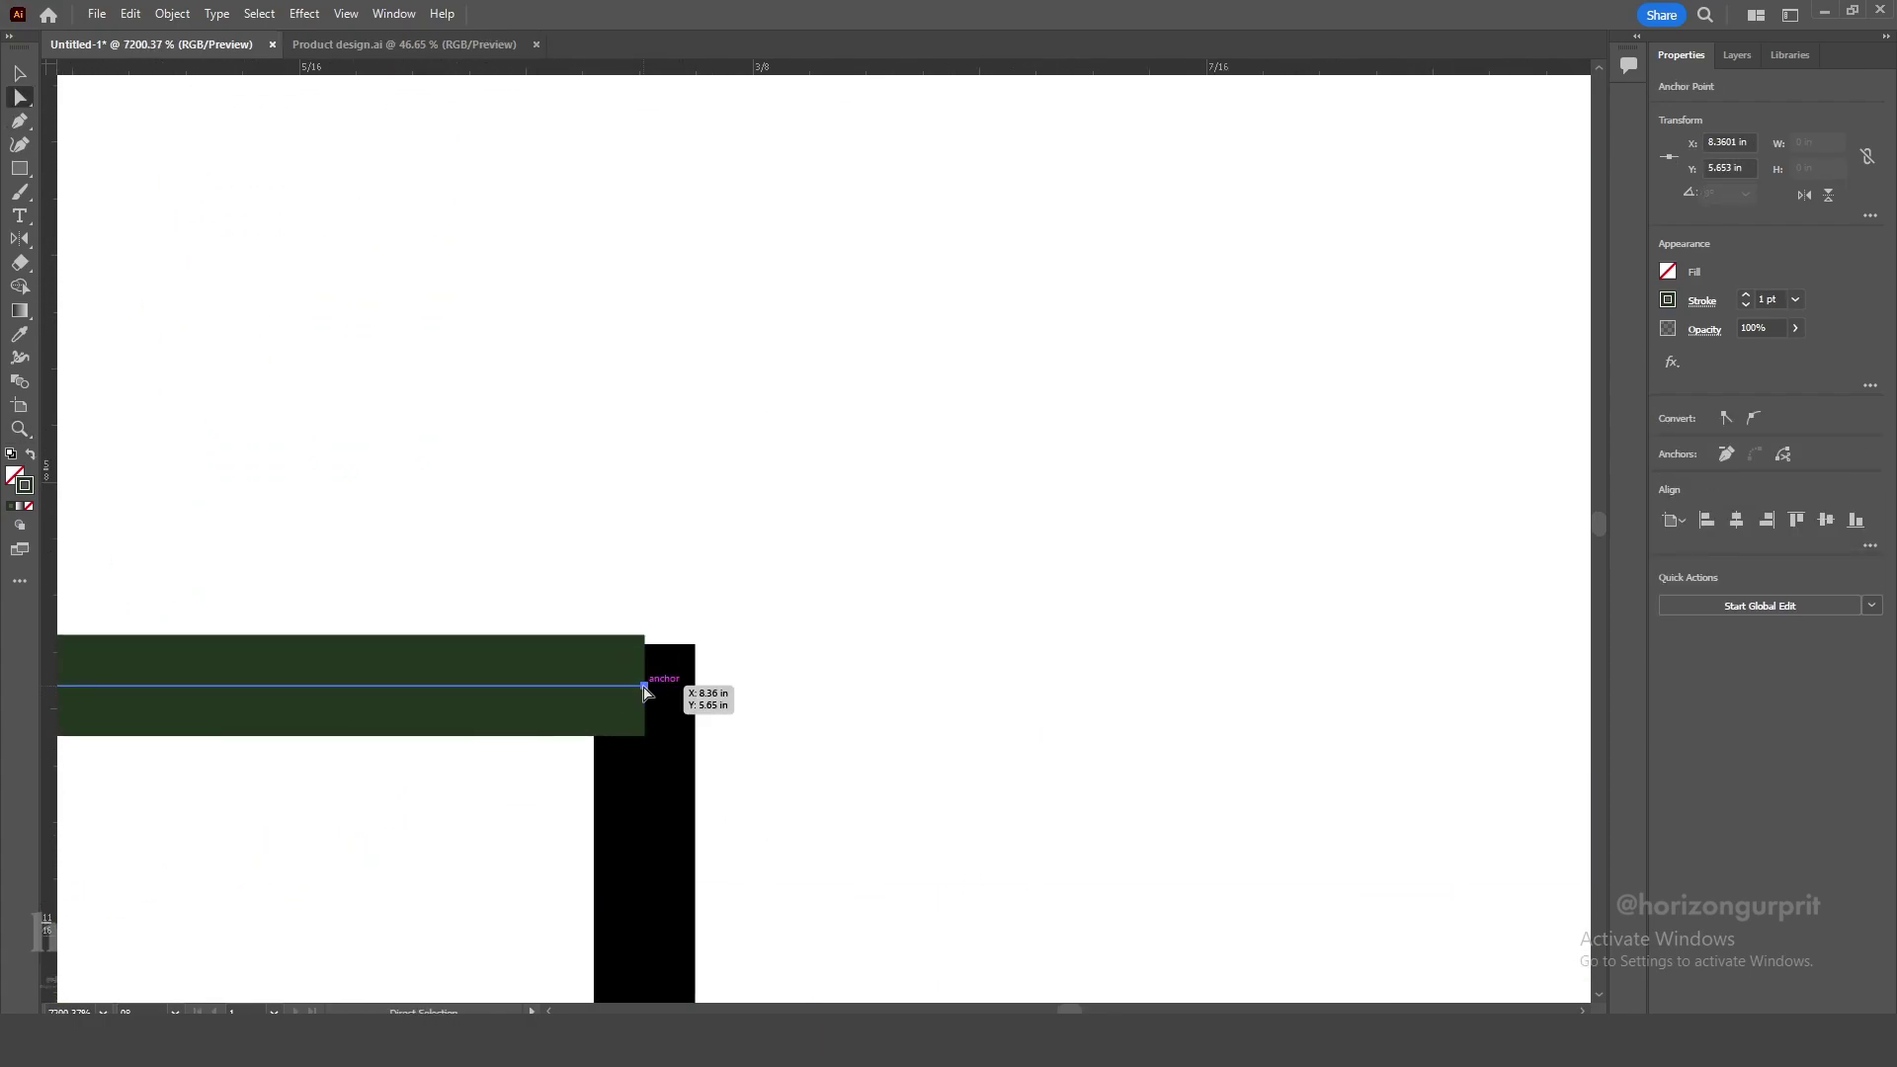
{"action": "left_click", "coordinate": [644, 686]}
{"action": "left_click_drag", "start_coordinate": [644, 686], "coordinate": [701, 686]}
Check the collar and neck corner in outline view and fine-tune the collar's end point to sit flush with the neck line.
{"action": "key", "text": "z"}
{"action": "left_click_drag", "start_coordinate": [679, 671], "coordinate": [885, 808]}
{"action": "key", "text": "ctrl+y"}
{"action": "key", "text": "a"}
{"action": "key", "text": "ctrl+y"}
{"action": "key", "text": "z"}
{"action": "key", "text": "a"}
{"action": "left_click_drag", "start_coordinate": [708, 708], "coordinate": [712, 713]}
{"action": "key", "text": "z"}
{"action": "left_click_drag", "start_coordinate": [807, 701], "coordinate": [567, 586]}
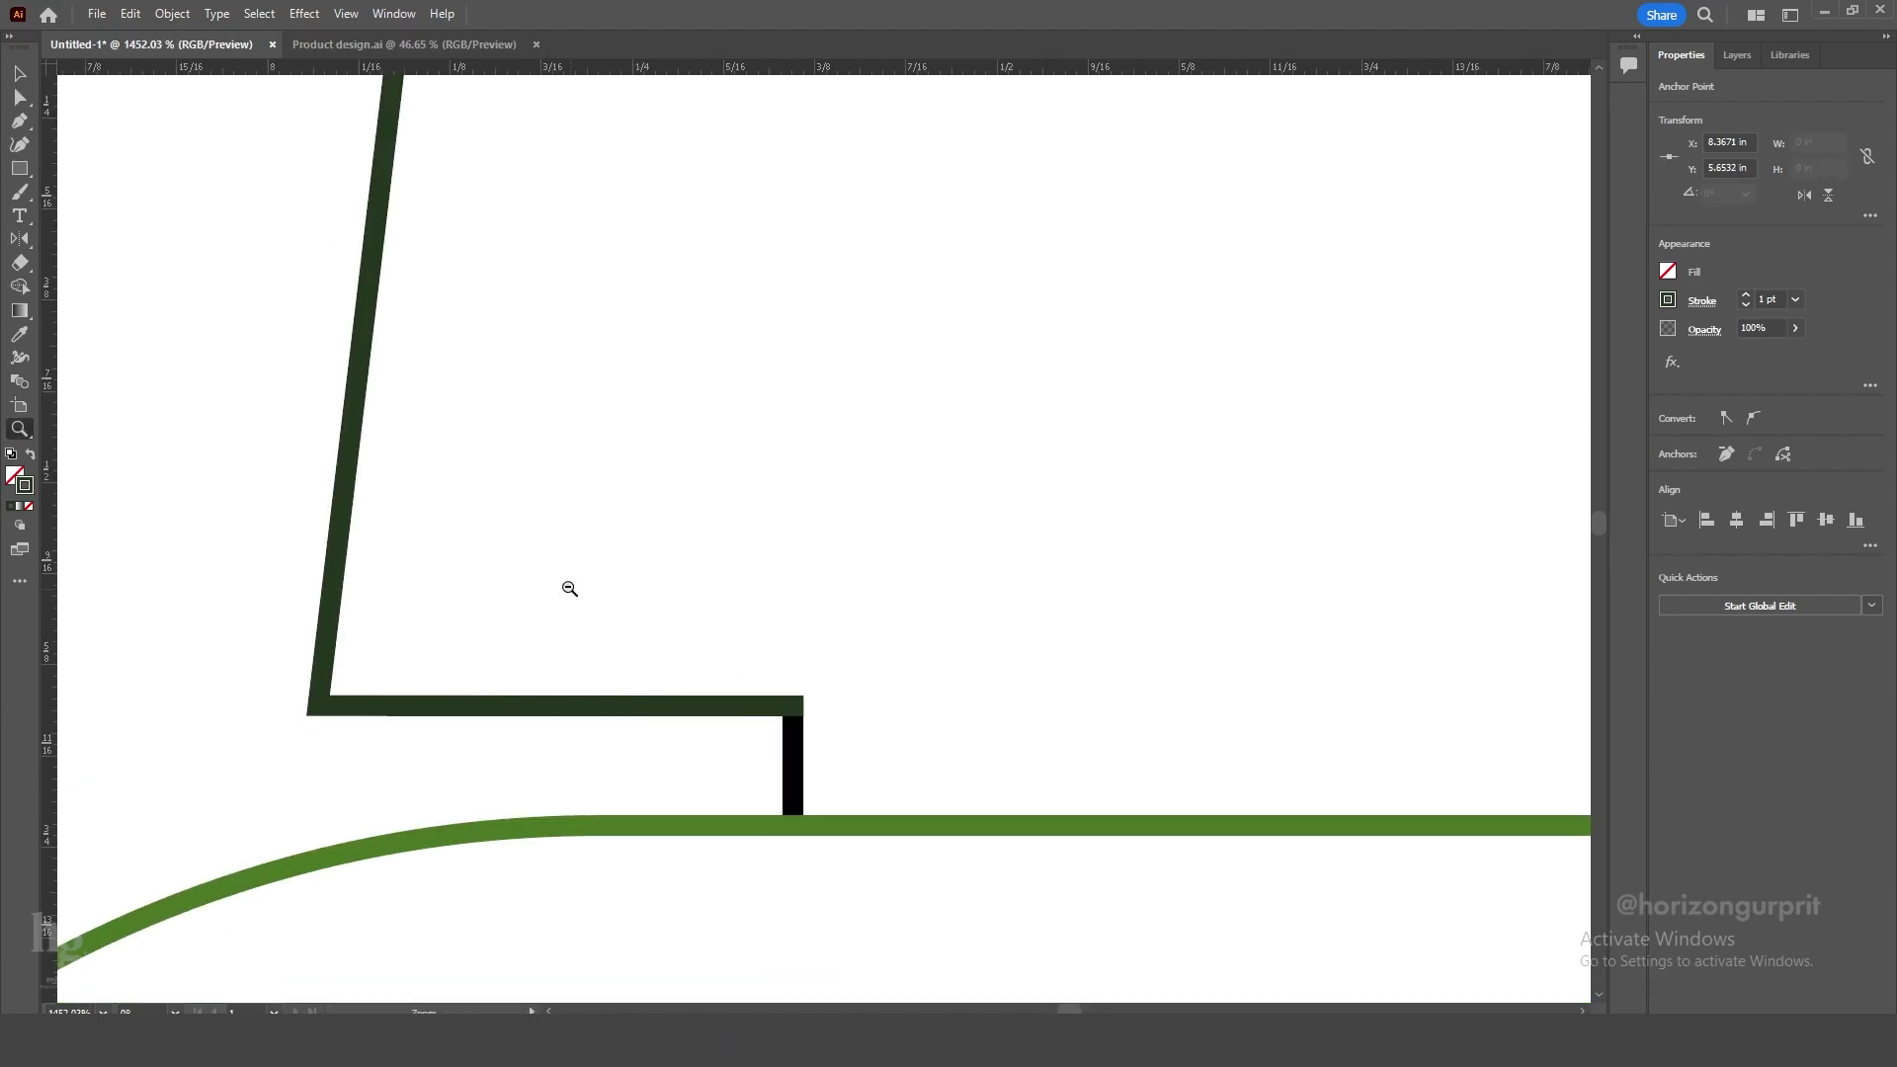
Delete the short neck line on the right side above the body.
{"action": "left_click_drag", "start_coordinate": [788, 919], "coordinate": [553, 534]}
{"action": "key", "text": "v"}
{"action": "key", "text": "z"}
{"action": "key", "text": "v"}
{"action": "left_click", "coordinate": [886, 534]}
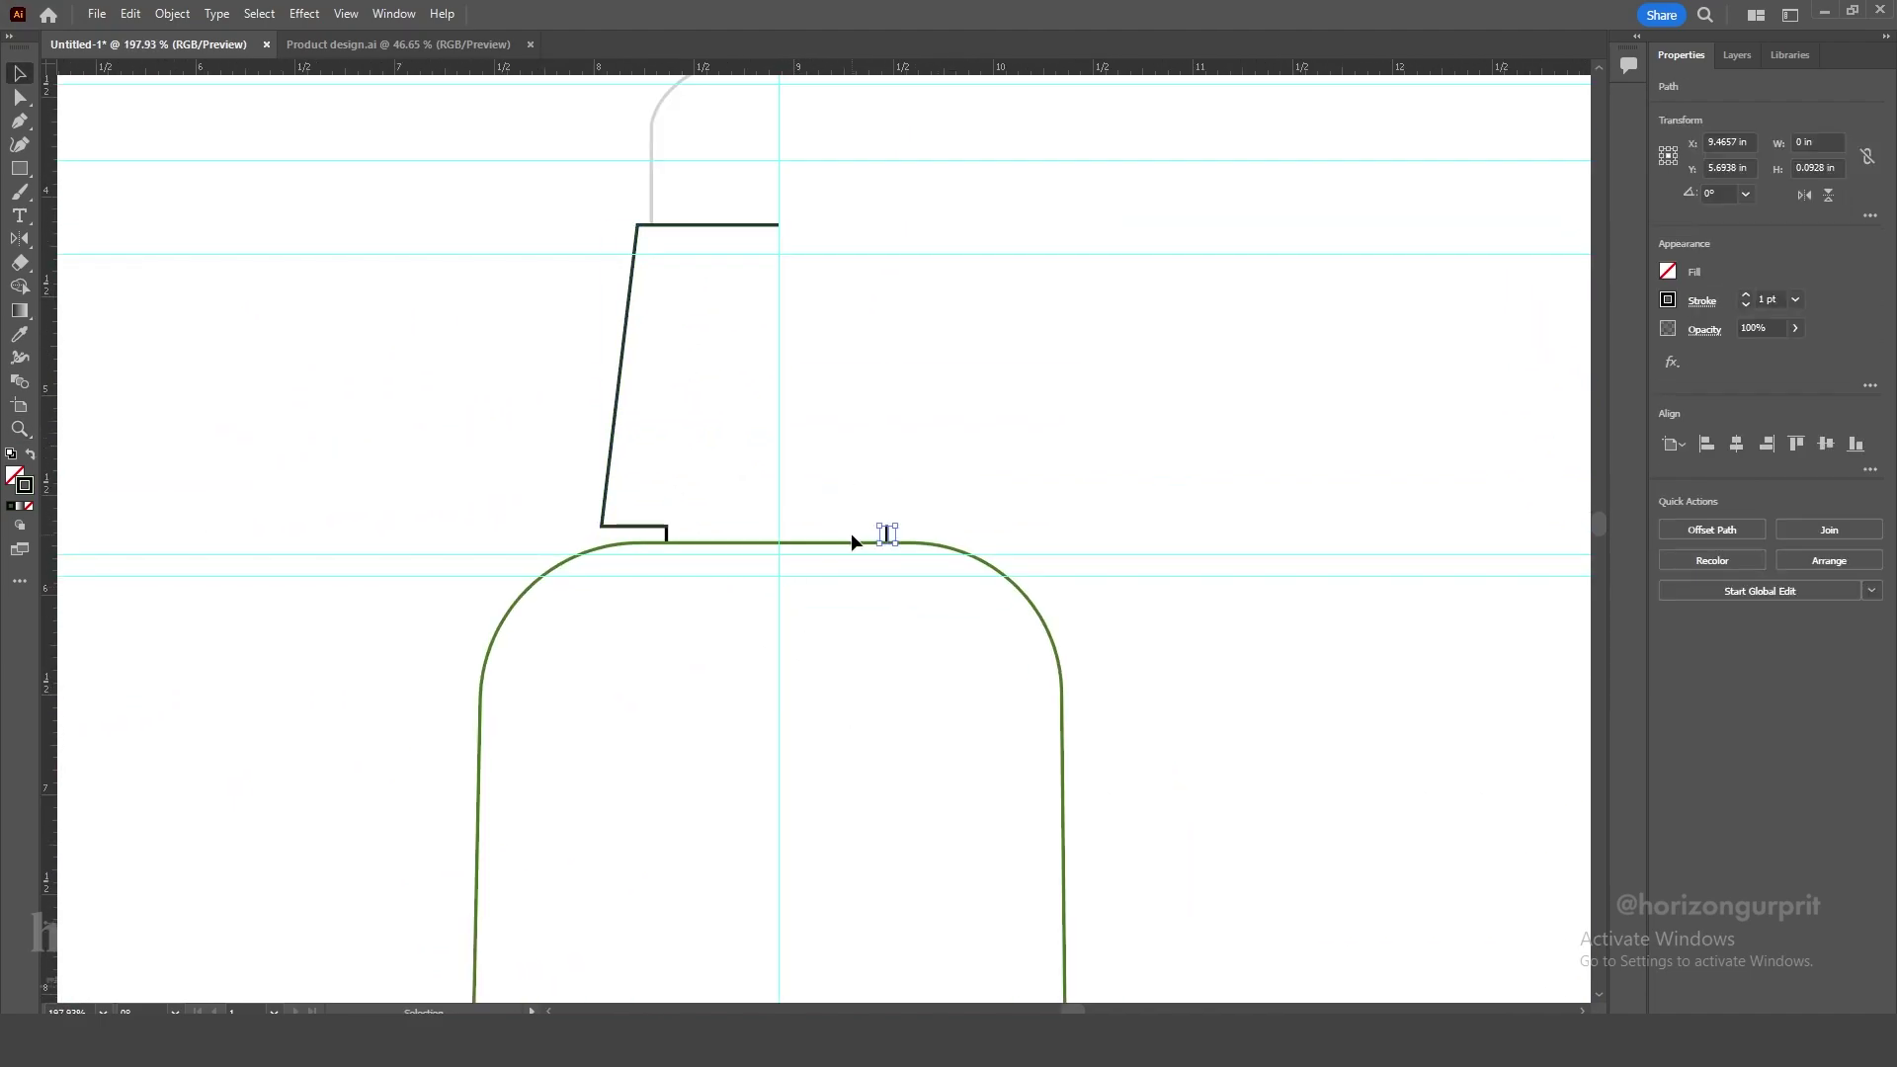
{"action": "key", "text": "Delete"}
Add an anchor point on the body outline's upper edge and align it with the vertical centre guide.
{"action": "left_click_drag", "start_coordinate": [685, 652], "coordinate": [619, 613]}
{"action": "key", "text": "p"}
{"action": "key", "text": "z"}
{"action": "left_click_drag", "start_coordinate": [719, 509], "coordinate": [919, 593]}
{"action": "key", "text": "p"}
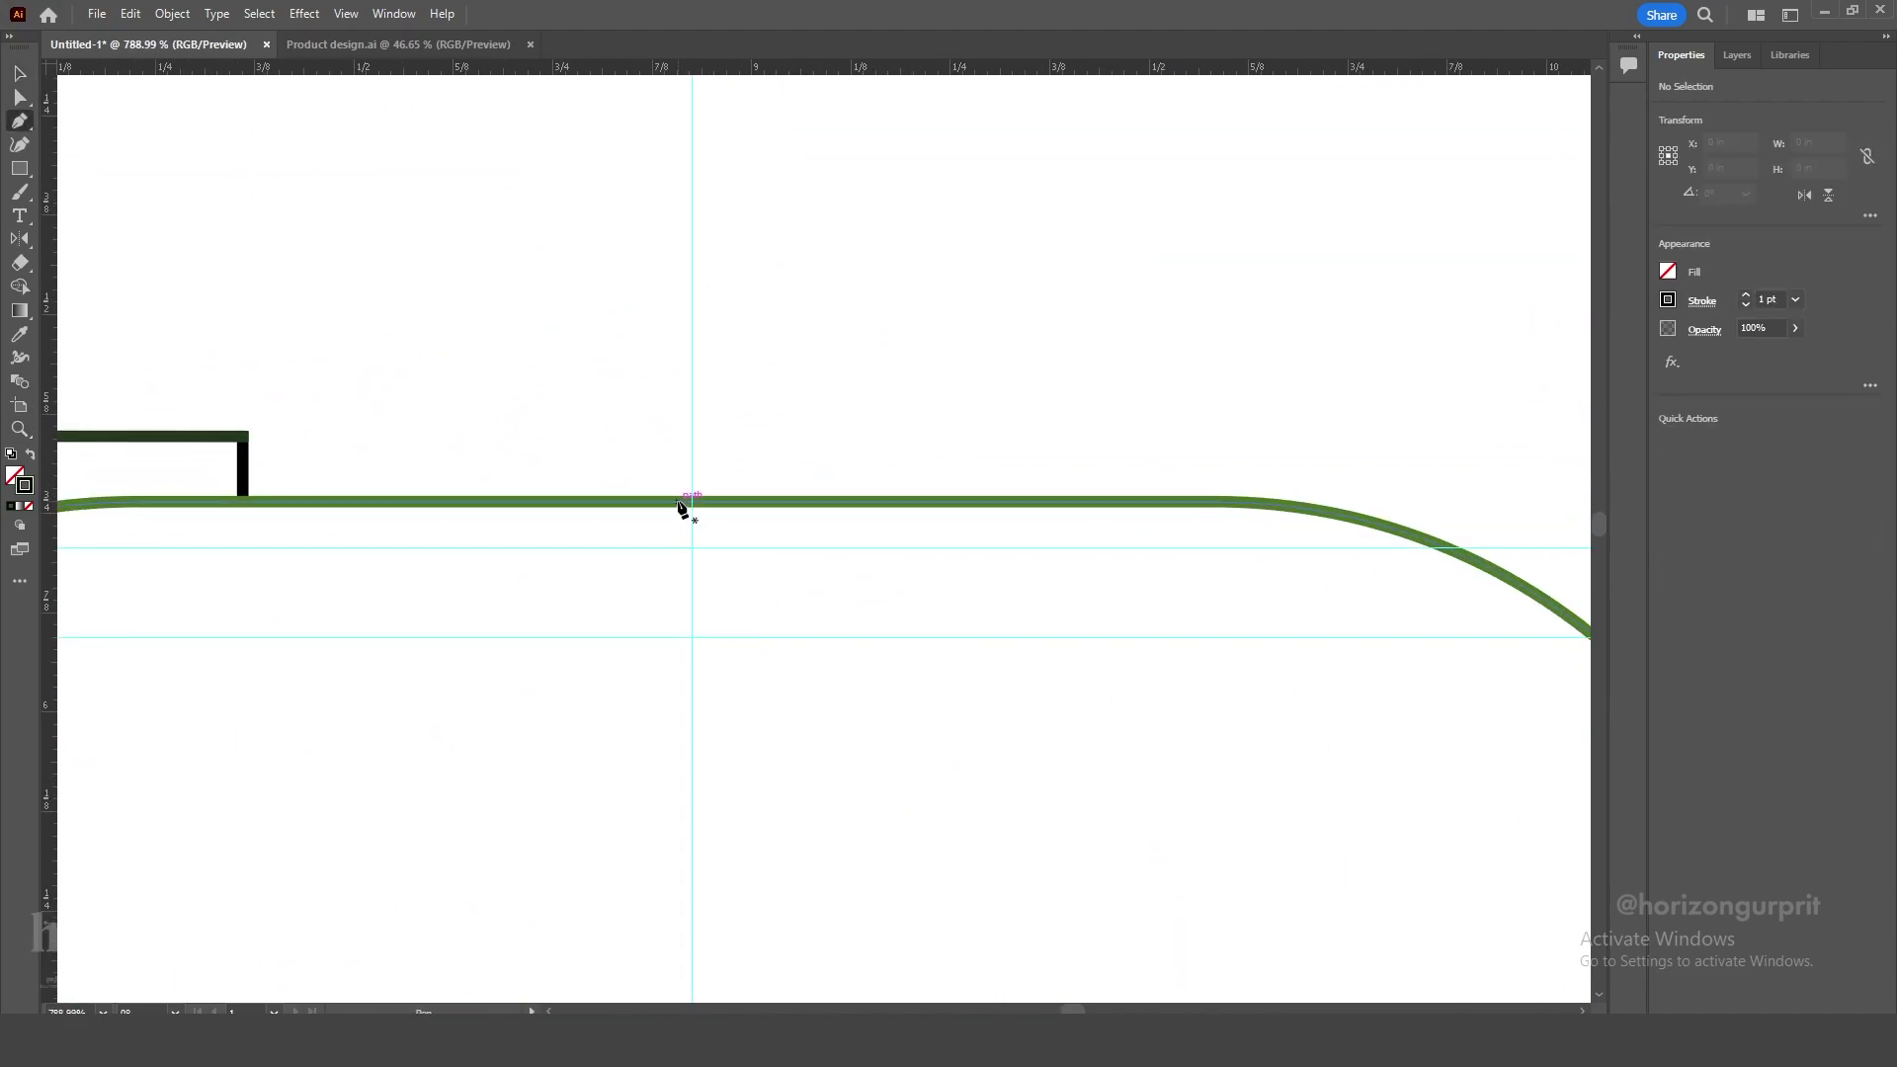
{"action": "left_click", "coordinate": [684, 503]}
{"action": "key", "text": "z"}
{"action": "left_click_drag", "start_coordinate": [684, 493], "coordinate": [869, 632]}
{"action": "key", "text": "a"}
{"action": "left_click_drag", "start_coordinate": [663, 533], "coordinate": [716, 535]}
{"action": "key", "text": "z"}
Add an anchor point on the body outline's lower edge and align it with the vertical centre guide.
{"action": "left_click_drag", "start_coordinate": [803, 615], "coordinate": [553, 583]}
{"action": "left_click_drag", "start_coordinate": [731, 830], "coordinate": [731, 109]}
{"action": "left_click_drag", "start_coordinate": [736, 652], "coordinate": [991, 736]}
{"action": "left_click", "coordinate": [725, 616]}
{"action": "key", "text": "a"}
{"action": "left_click_drag", "start_coordinate": [724, 616], "coordinate": [739, 616]}
{"action": "key", "text": "z"}
{"action": "left_click_drag", "start_coordinate": [867, 693], "coordinate": [614, 699]}
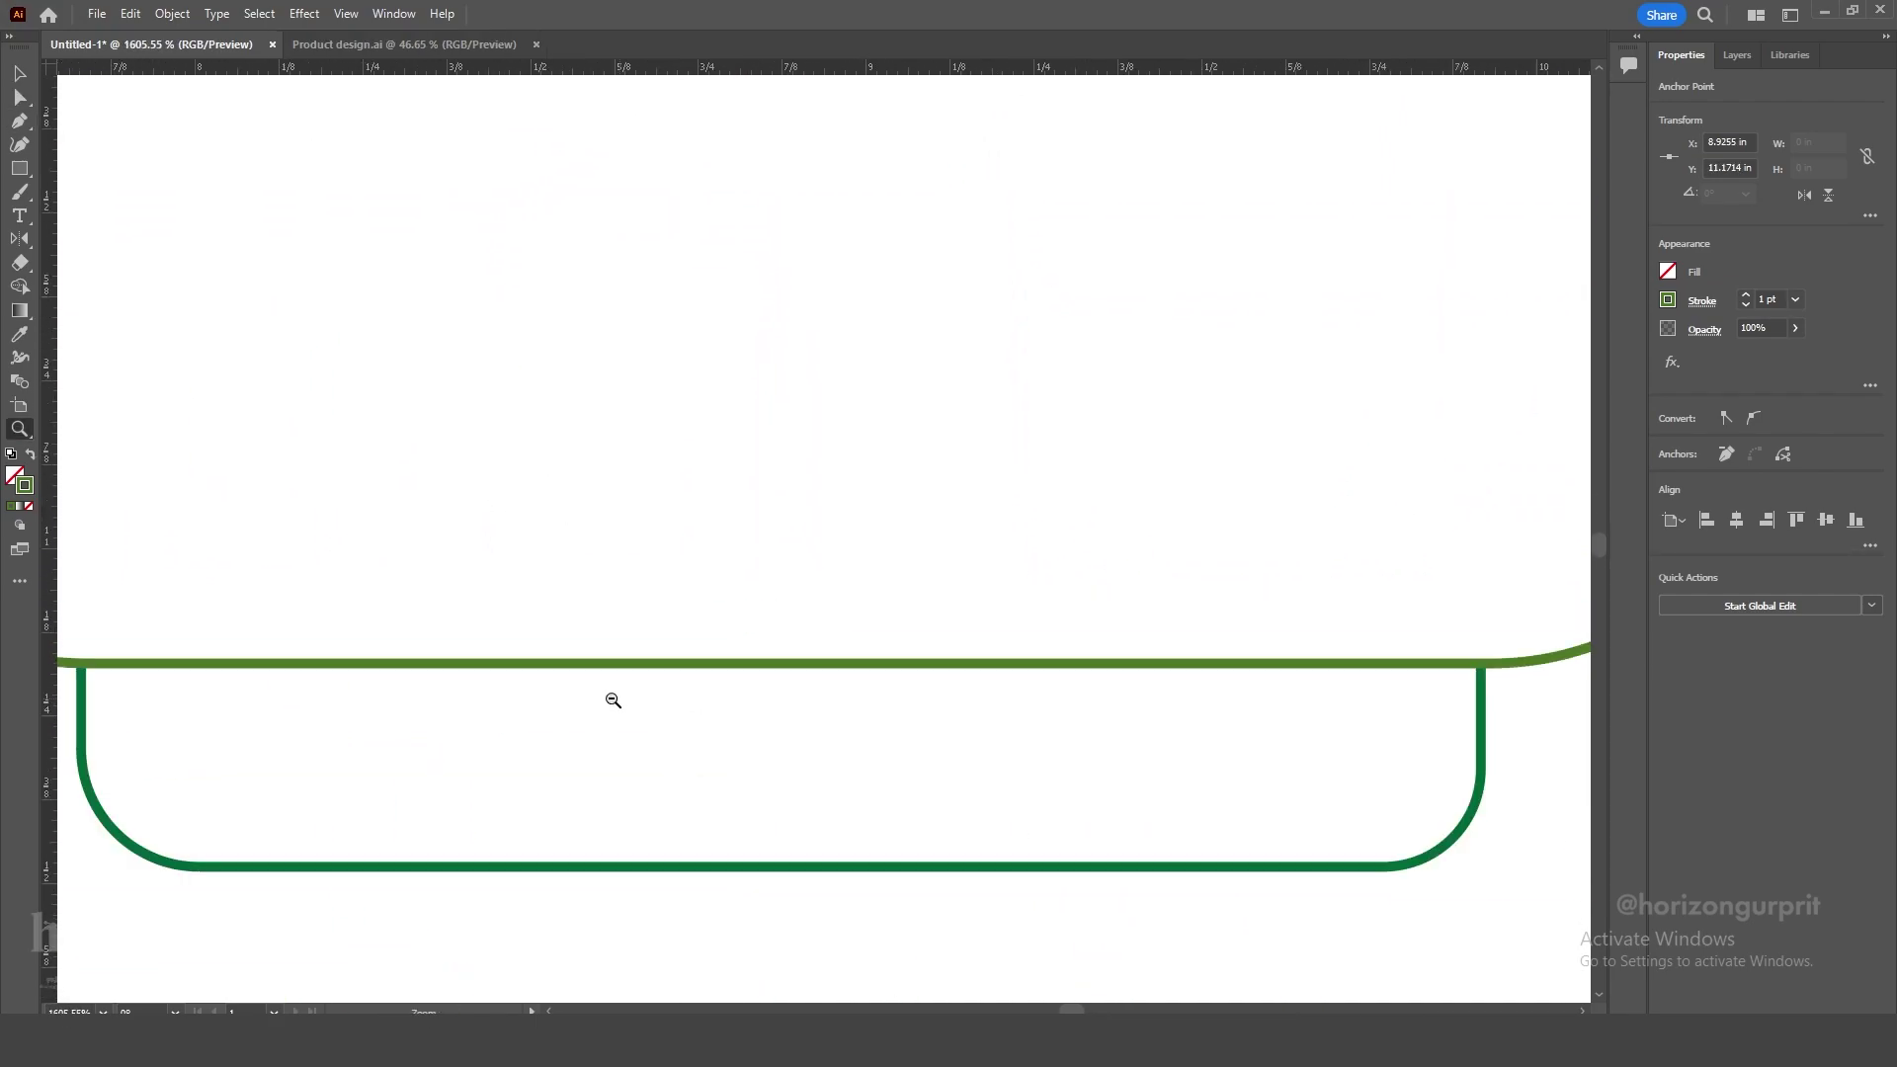
Delete the right-hand anchor points of the body outline, keeping only its left half.
{"action": "left_click_drag", "start_coordinate": [869, 444], "coordinate": [748, 652]}
{"action": "key", "text": "a"}
{"action": "left_click", "coordinate": [927, 266]}
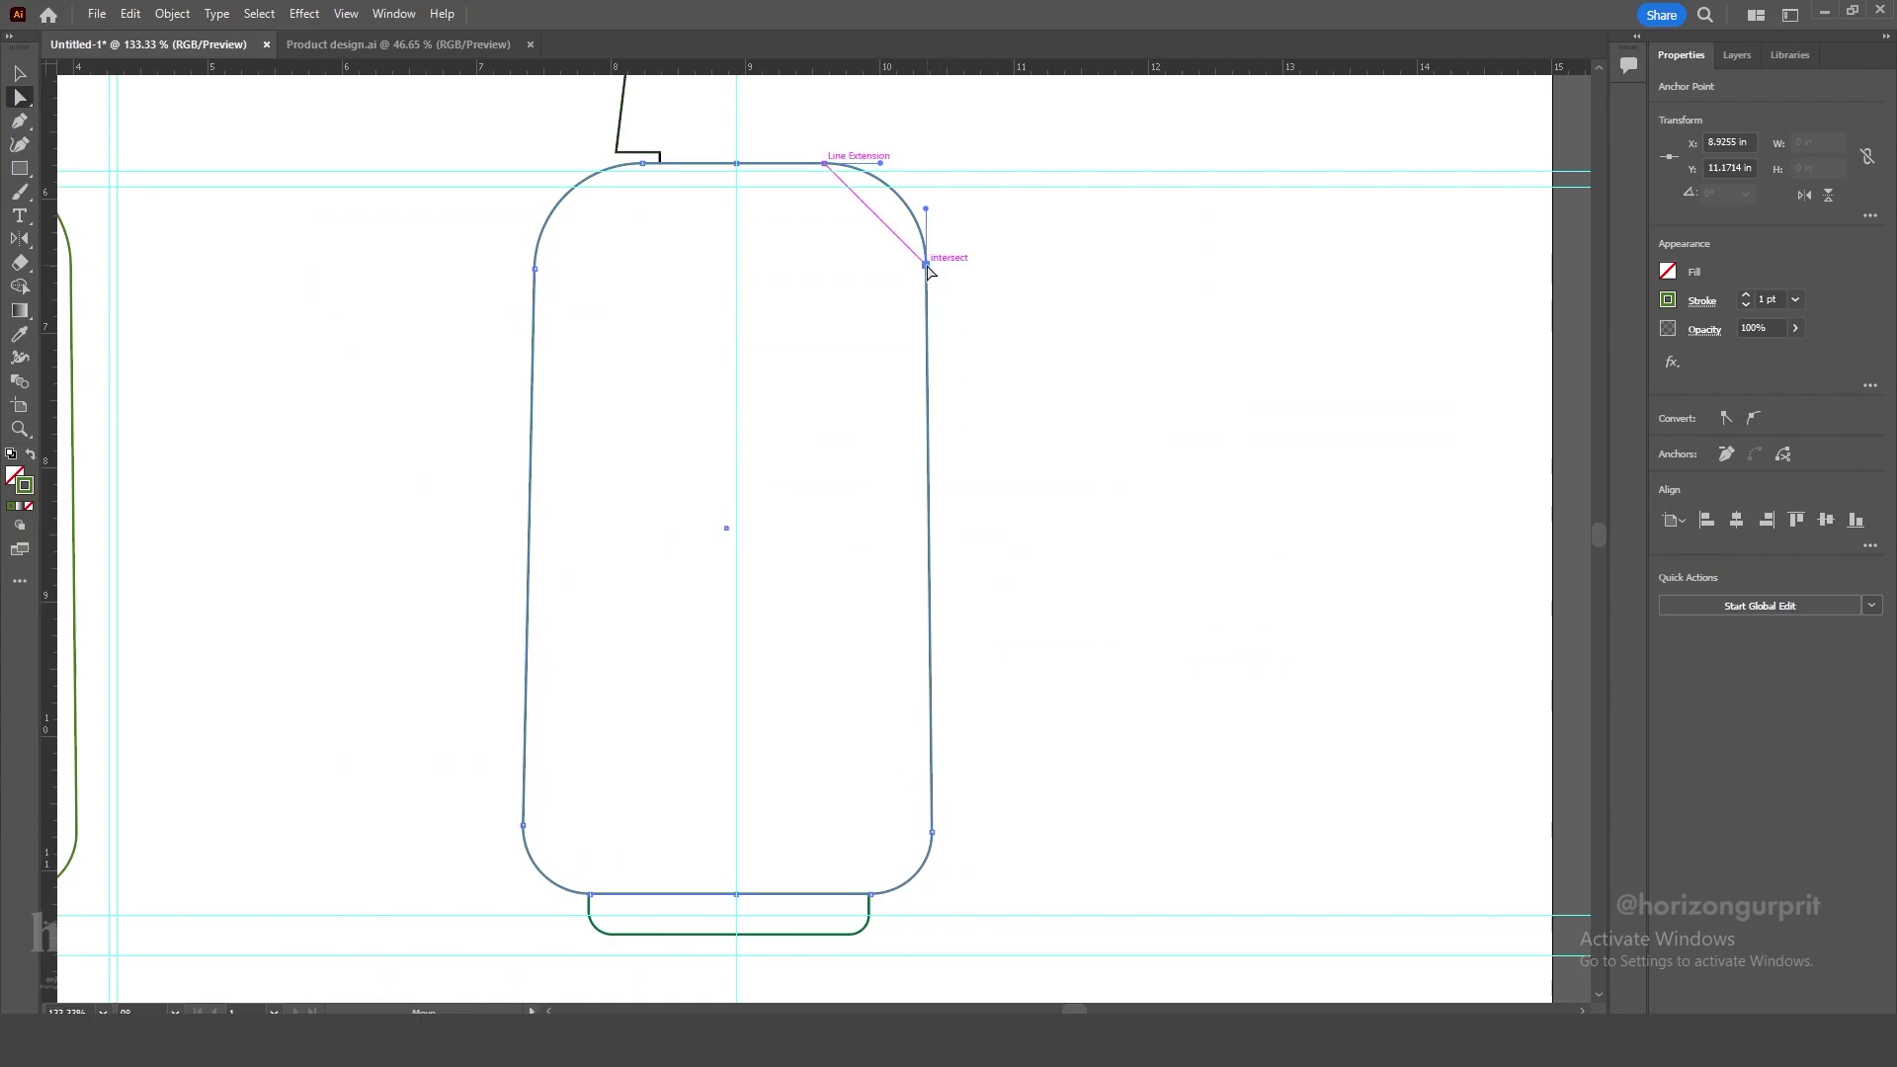
{"action": "key", "text": "Delete"}
{"action": "left_click", "coordinate": [825, 163]}
{"action": "key", "text": "Delete"}
{"action": "left_click", "coordinate": [932, 833]}
{"action": "key", "text": "Delete"}
{"action": "key", "text": "Delete"}
{"action": "left_click", "coordinate": [910, 826]}
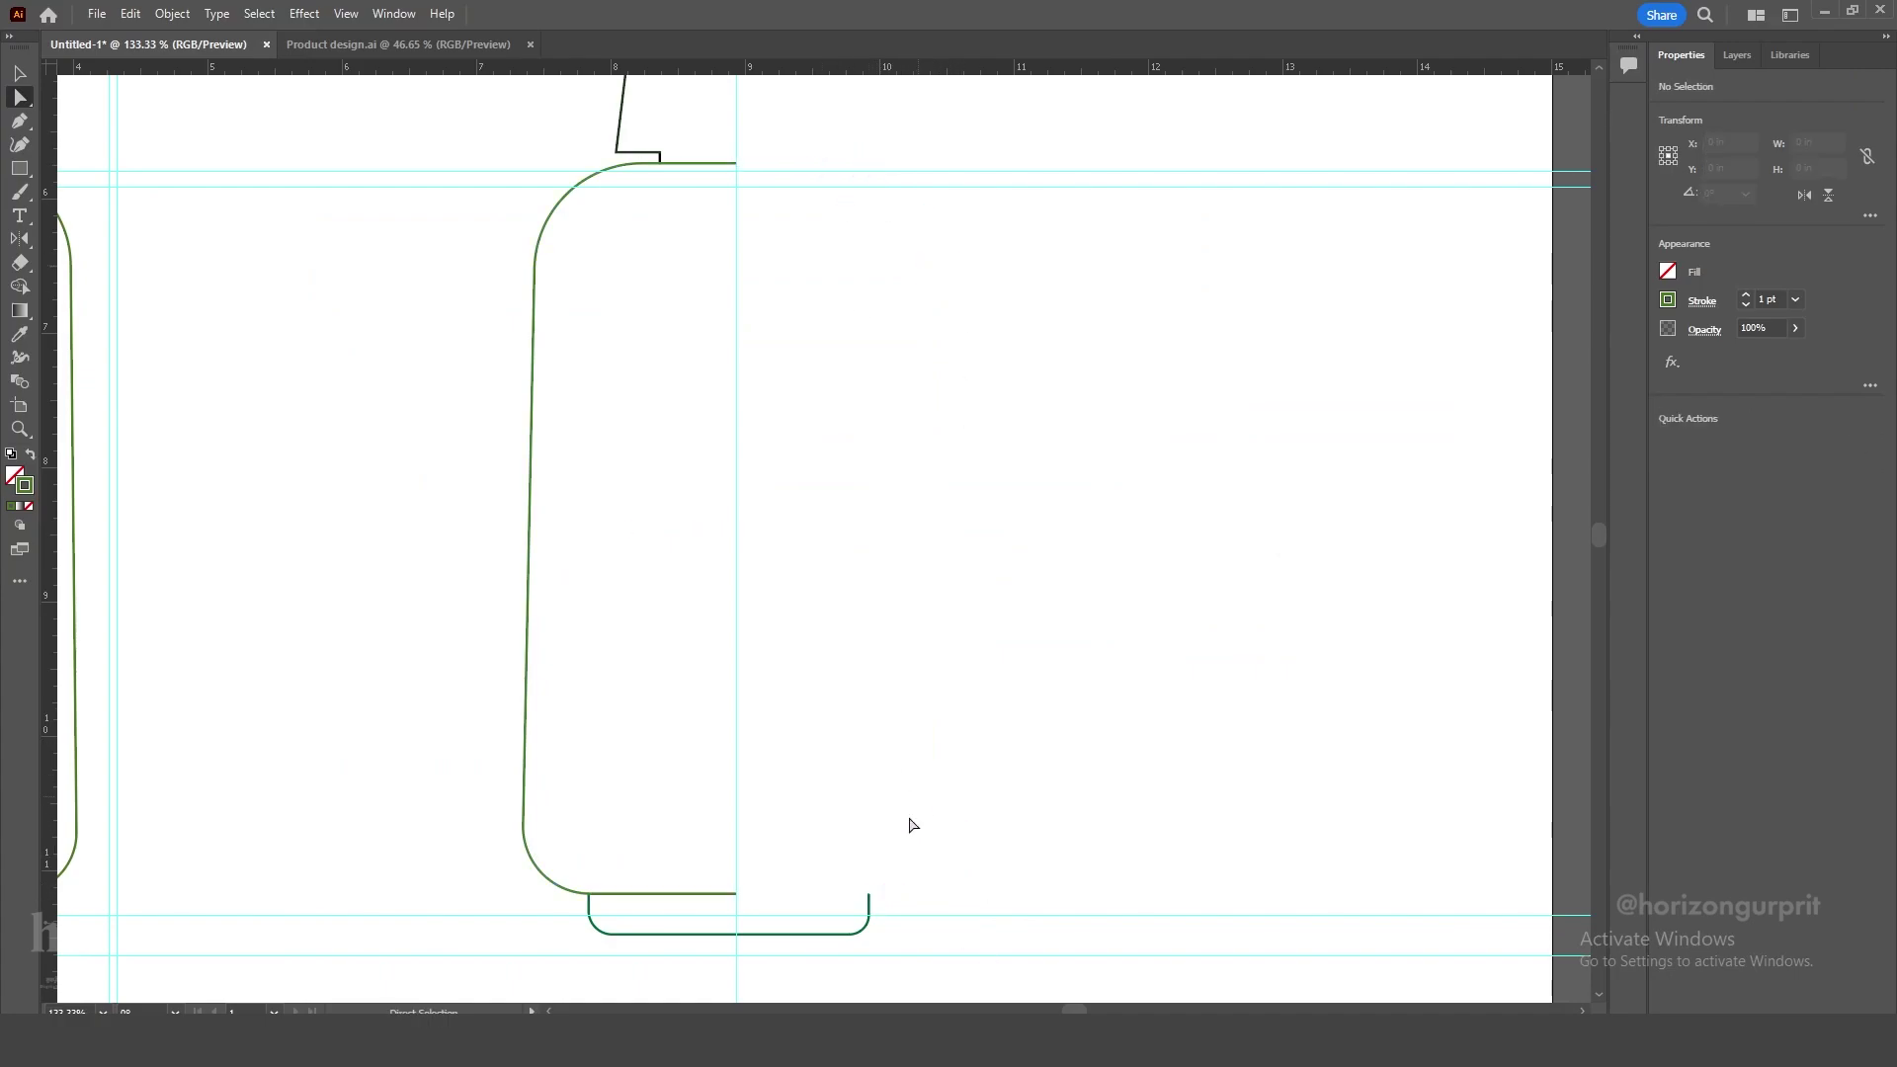
Add an anchor point on the base outline's lower edge and move it toward the vertical centre guide.
{"action": "left_click_drag", "start_coordinate": [910, 826], "coordinate": [917, 605]}
{"action": "key", "text": "z"}
{"action": "left_click_drag", "start_coordinate": [723, 716], "coordinate": [1028, 844]}
{"action": "key", "text": "v"}
{"action": "left_click", "coordinate": [839, 673]}
{"action": "key", "text": "p"}
{"action": "left_click", "coordinate": [902, 672]}
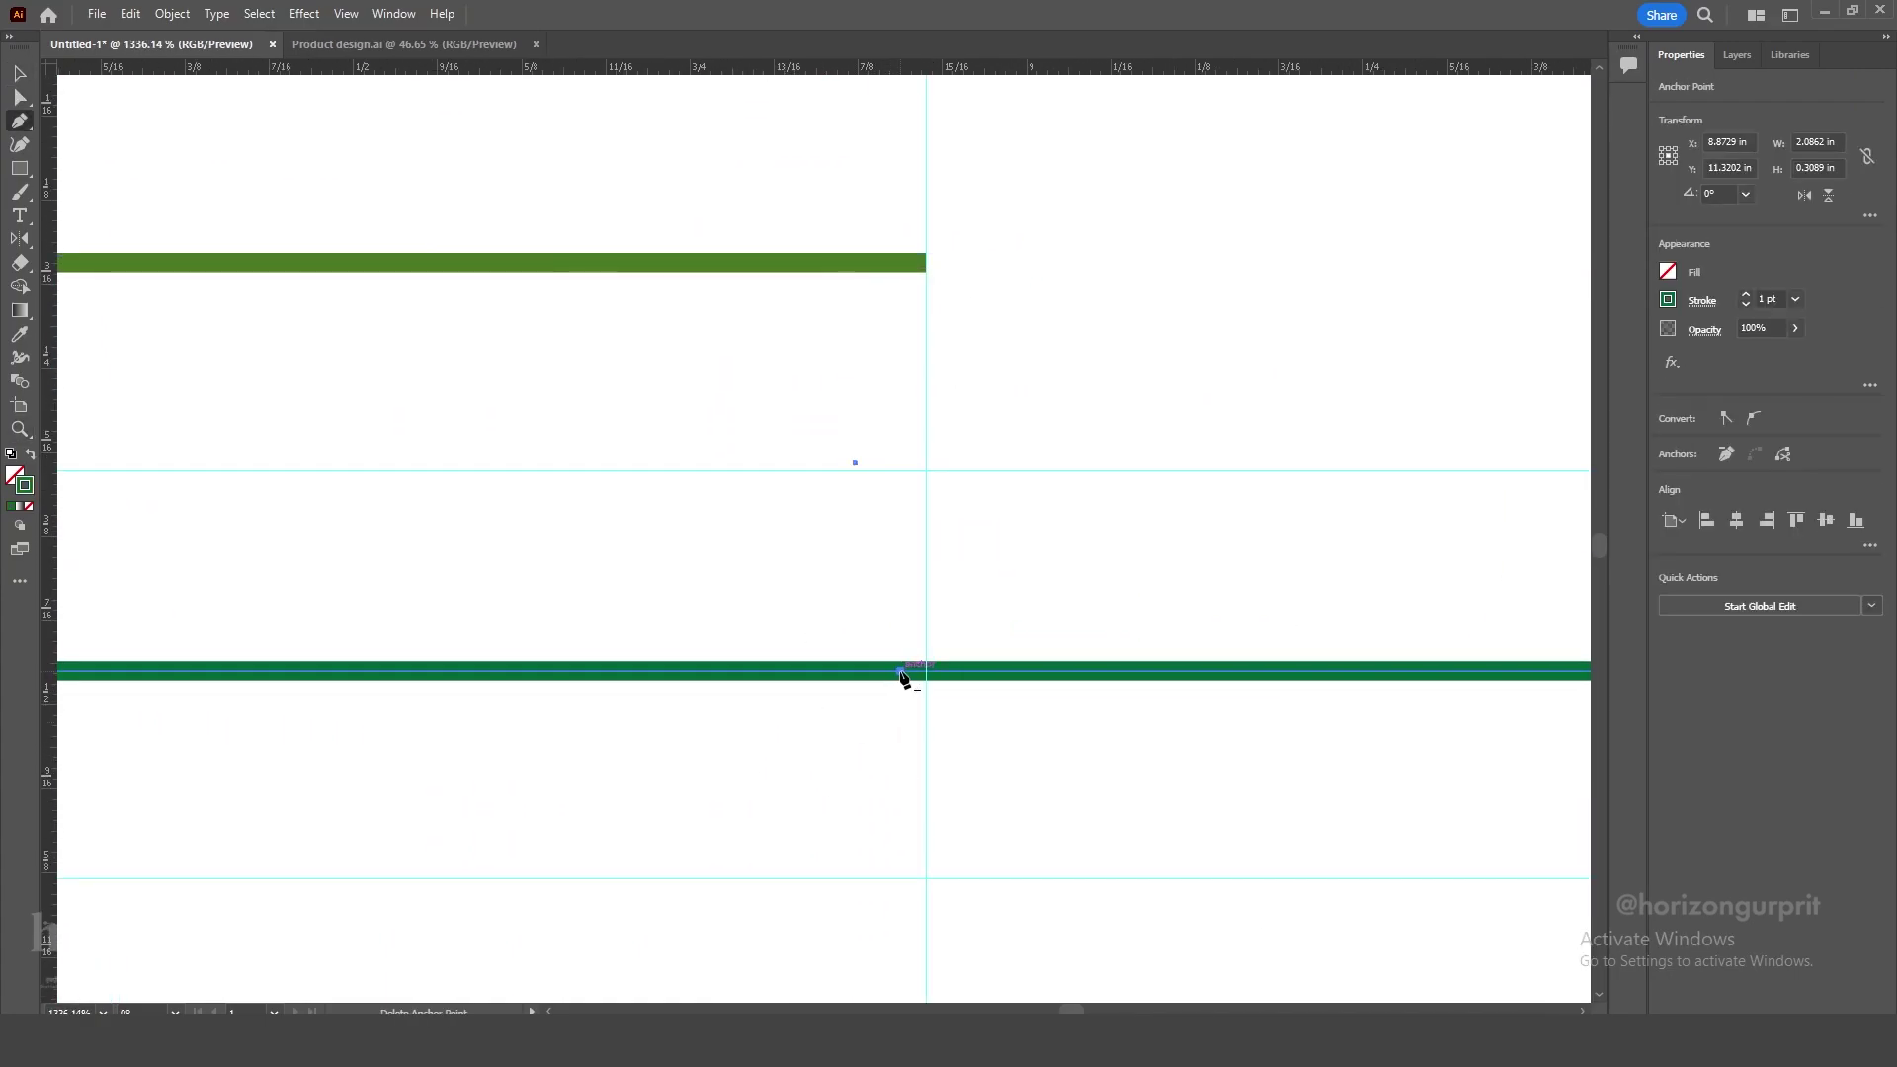
{"action": "key", "text": "a"}
{"action": "left_click_drag", "start_coordinate": [902, 672], "coordinate": [924, 673]}
{"action": "scroll", "coordinate": [926, 677], "scroll_direction": "down", "scroll_amount": 3}
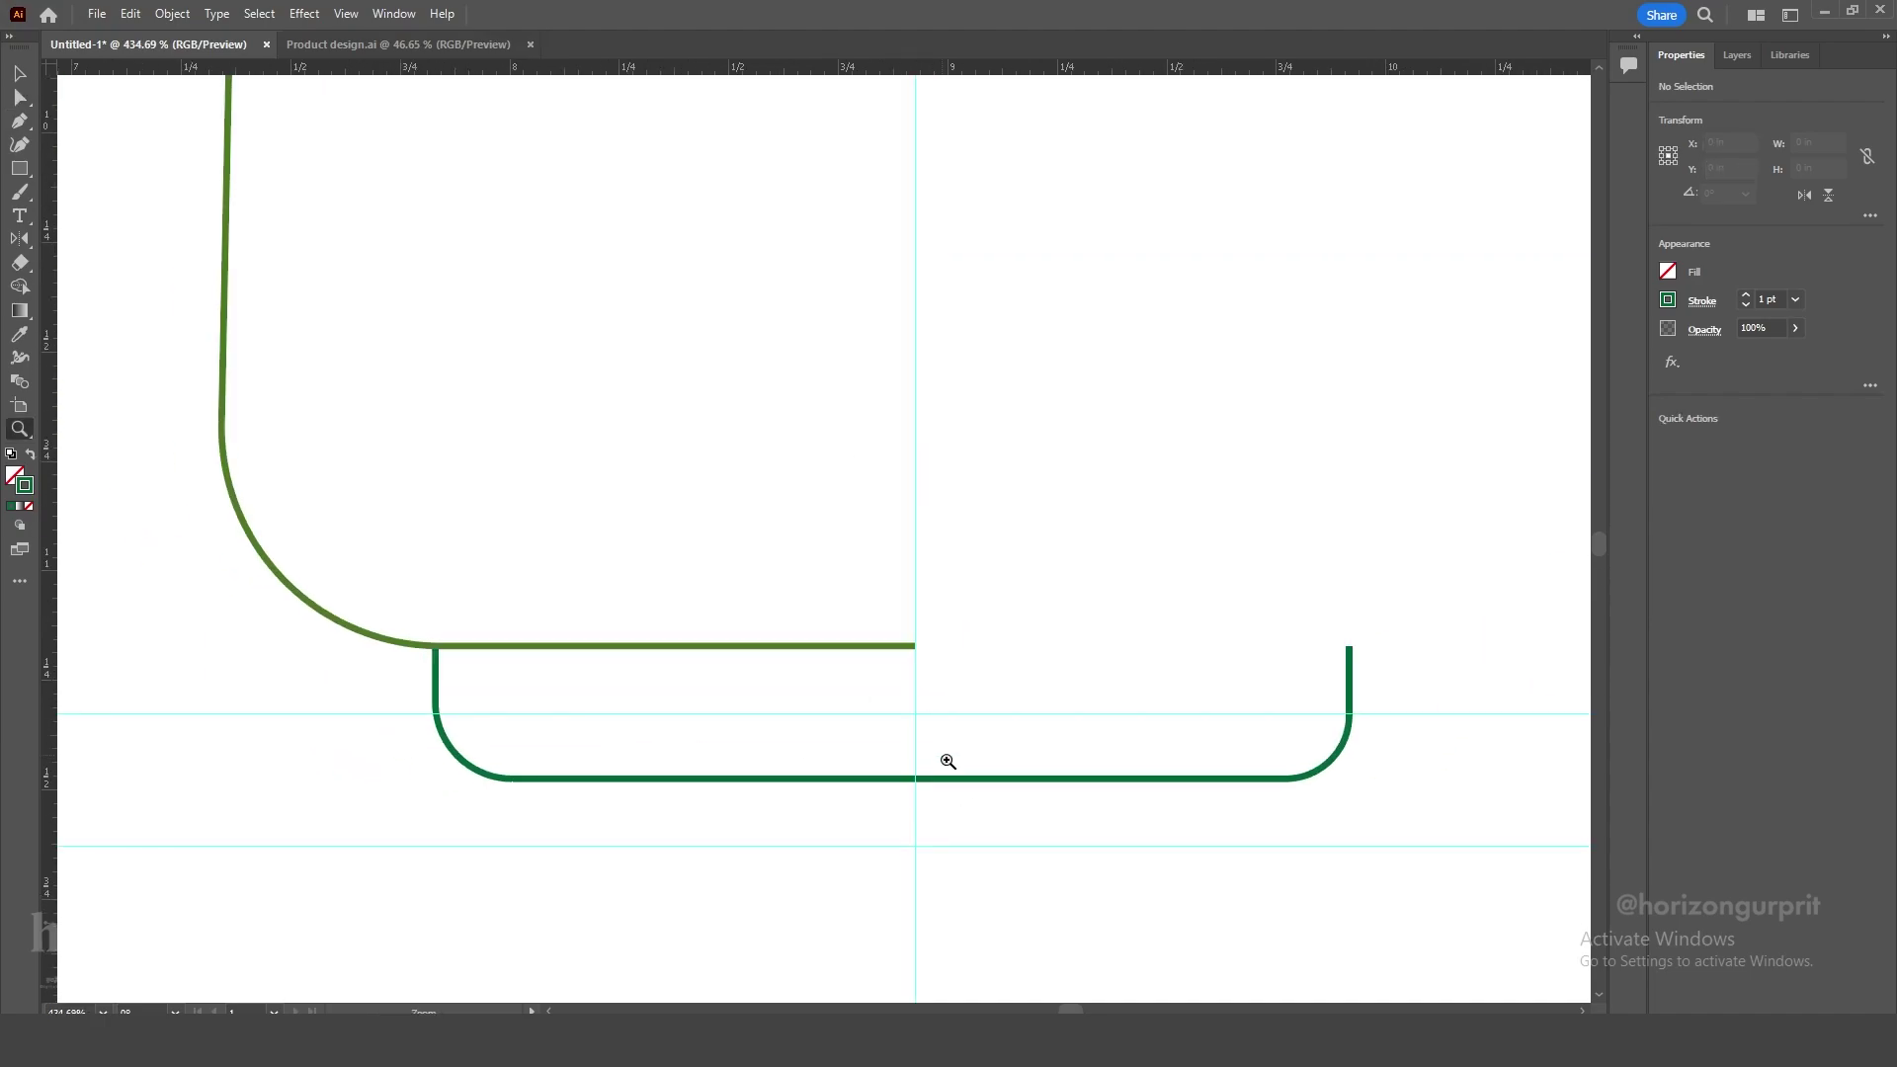
Delete the right-hand side and corner points of the base outline.
{"action": "left_click", "coordinate": [1350, 645]}
{"action": "left_click_drag", "start_coordinate": [1413, 607], "coordinate": [1241, 834]}
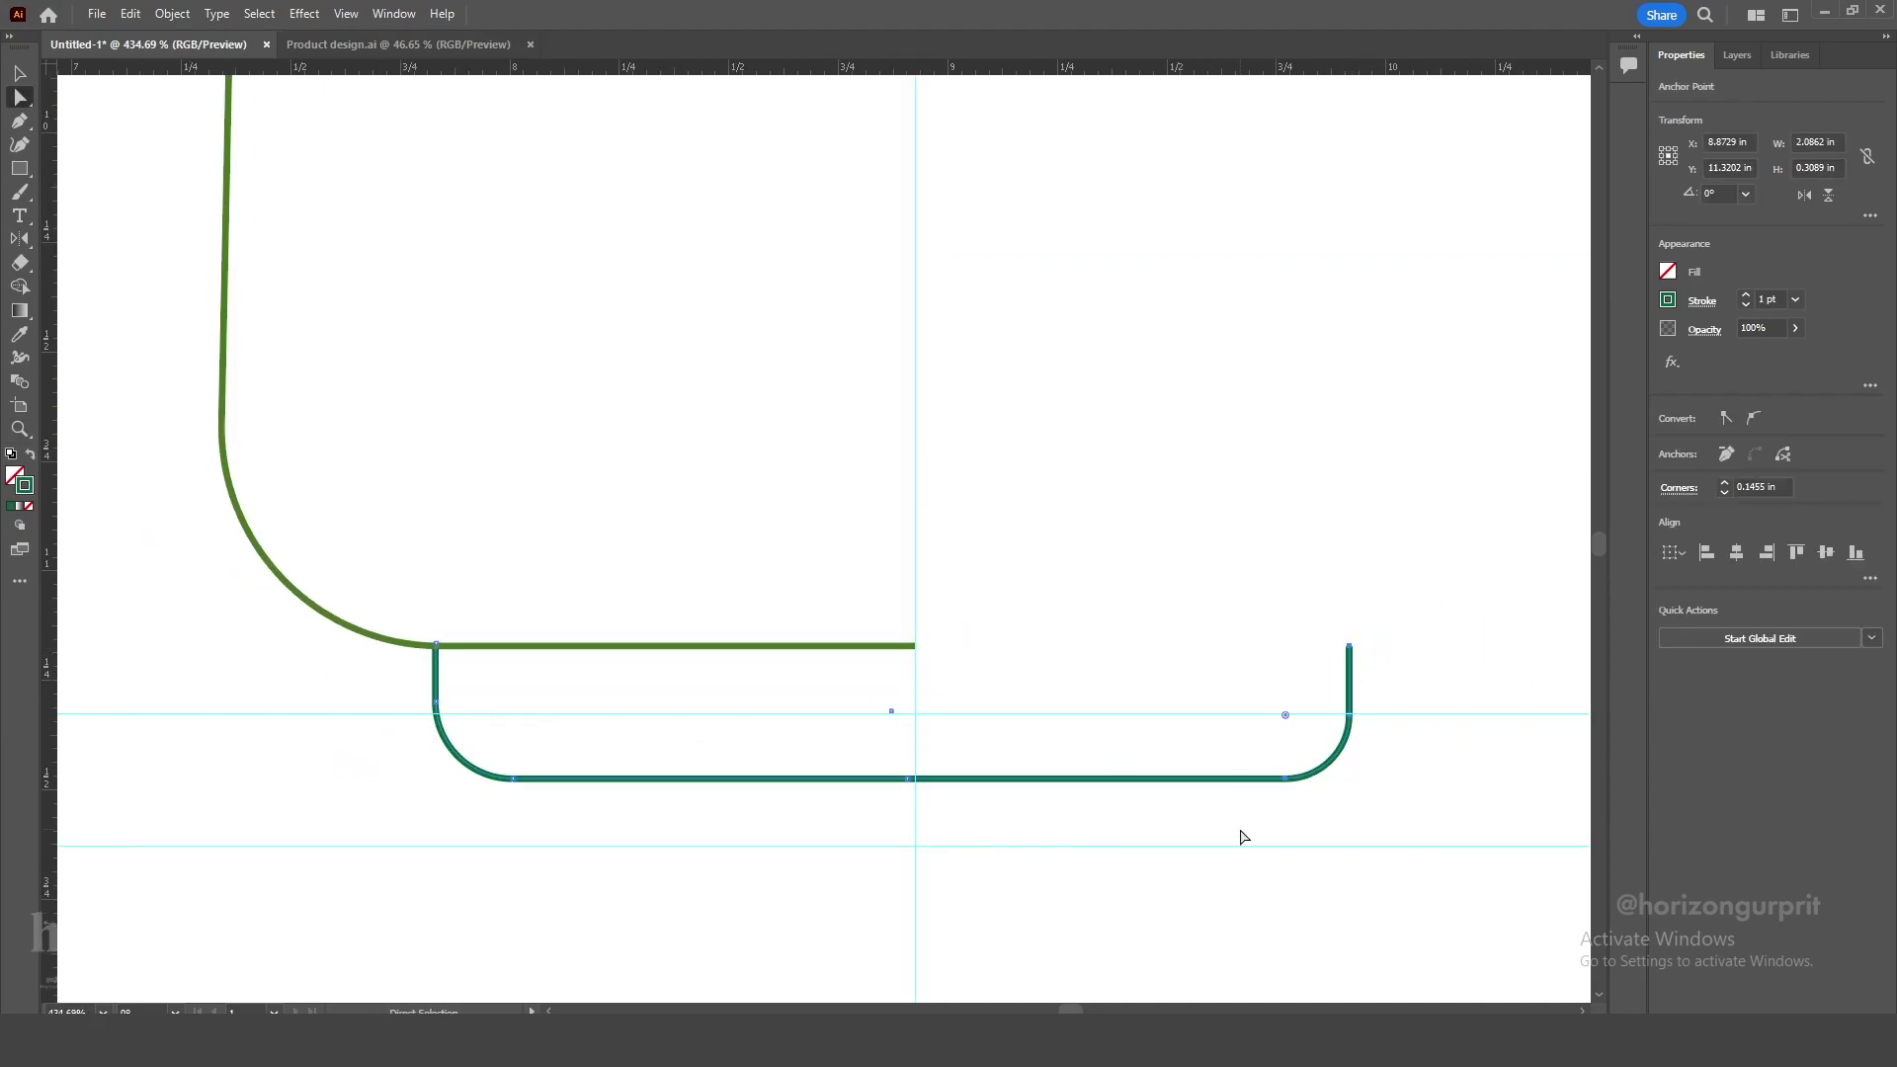
{"action": "key", "text": "Delete"}
Move the base outline's open lower end point onto the vertical centre guide.
{"action": "key", "text": "z"}
{"action": "left_click_drag", "start_coordinate": [902, 777], "coordinate": [1317, 962]}
{"action": "key", "text": "a"}
{"action": "left_click", "coordinate": [925, 785]}
{"action": "left_click_drag", "start_coordinate": [926, 786], "coordinate": [966, 786]}
{"action": "left_click", "coordinate": [971, 779]}
{"action": "key", "text": "z"}
Hide the guides.
{"action": "left_click_drag", "start_coordinate": [931, 690], "coordinate": [732, 612]}
{"action": "left_click_drag", "start_coordinate": [988, 539], "coordinate": [862, 637]}
{"action": "key", "text": "ctrl+;"}
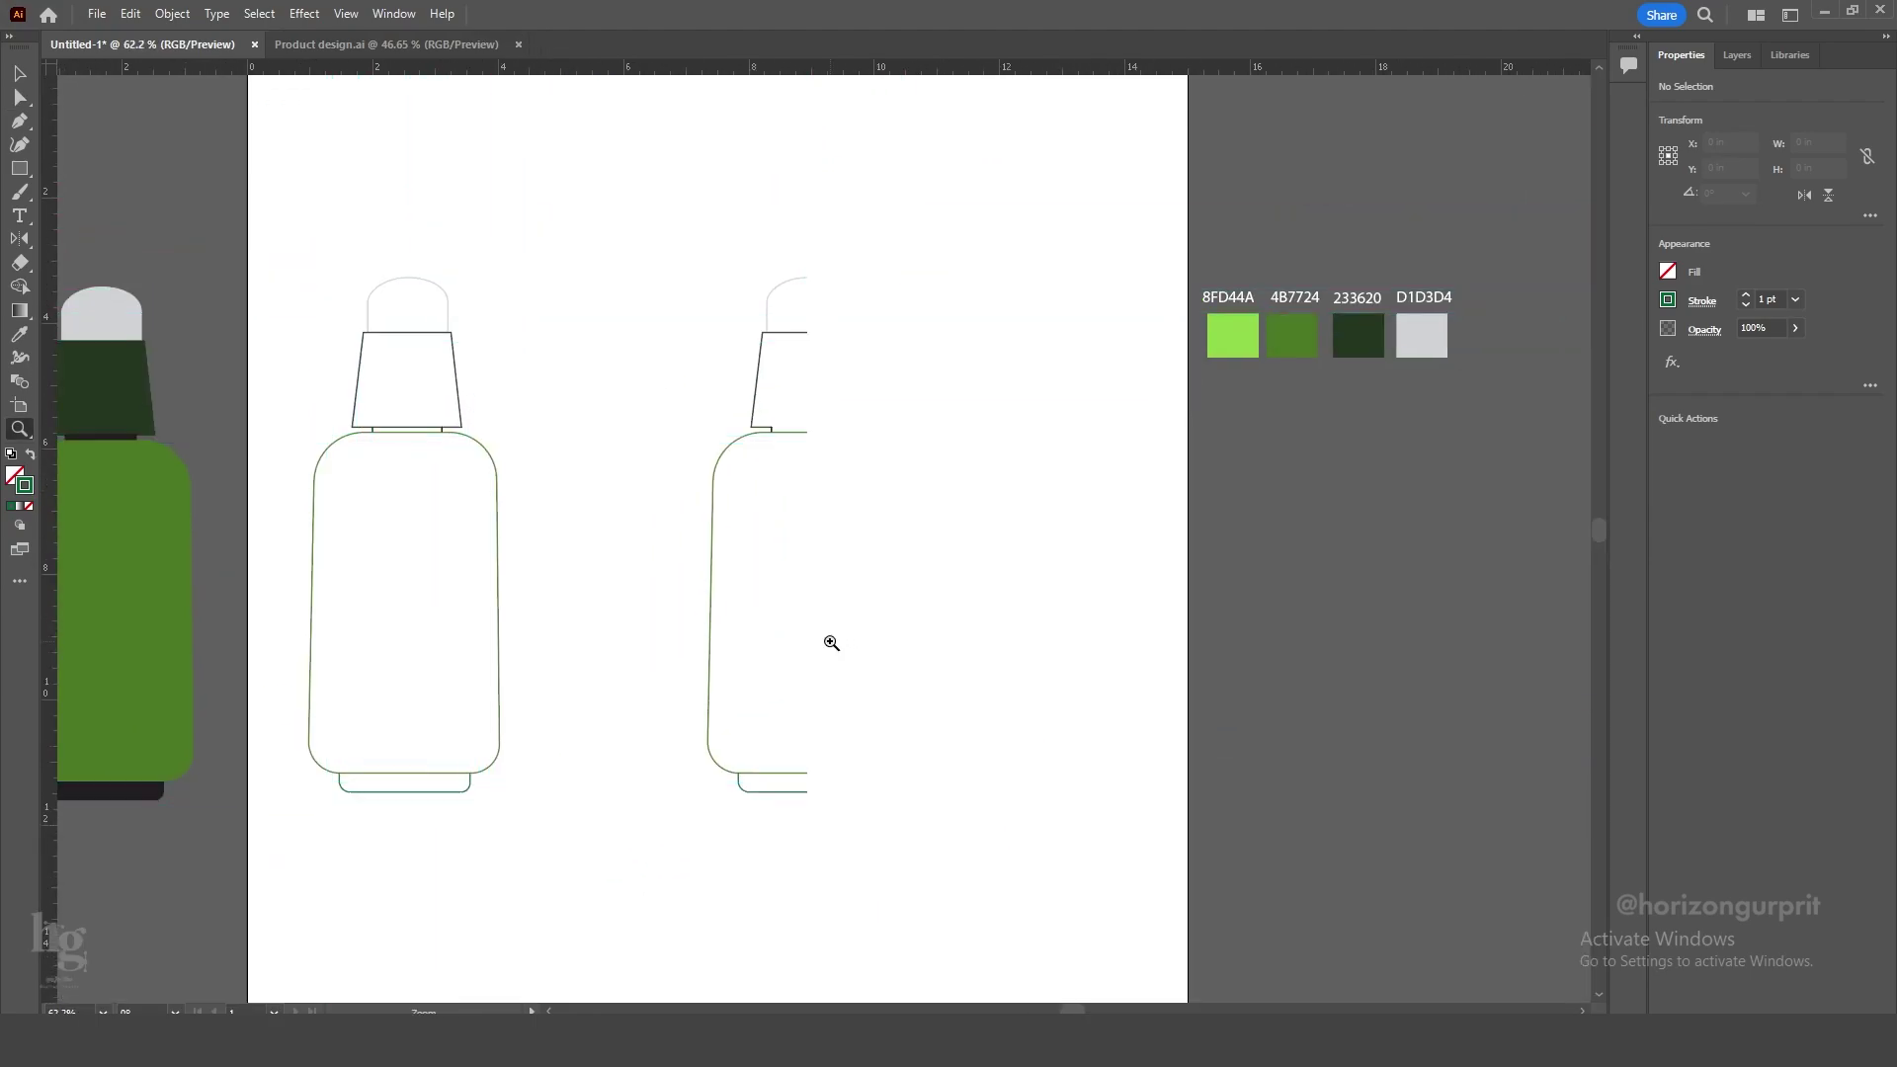
{"action": "key", "text": "v"}
{"action": "left_click_drag", "start_coordinate": [663, 182], "coordinate": [838, 820]}
{"action": "left_click_drag", "start_coordinate": [711, 613], "coordinate": [832, 600]}
{"action": "left_click_drag", "start_coordinate": [583, 112], "coordinate": [530, 806]}
{"action": "left_click_drag", "start_coordinate": [956, 811], "coordinate": [699, 829]}
{"action": "left_click_drag", "start_coordinate": [563, 216], "coordinate": [782, 878]}
{"action": "left_click", "coordinate": [829, 765]}
Set the half base outline's stroke colour to 233620.
{"action": "left_click", "coordinate": [665, 797]}
{"action": "double_click", "coordinate": [26, 488]}
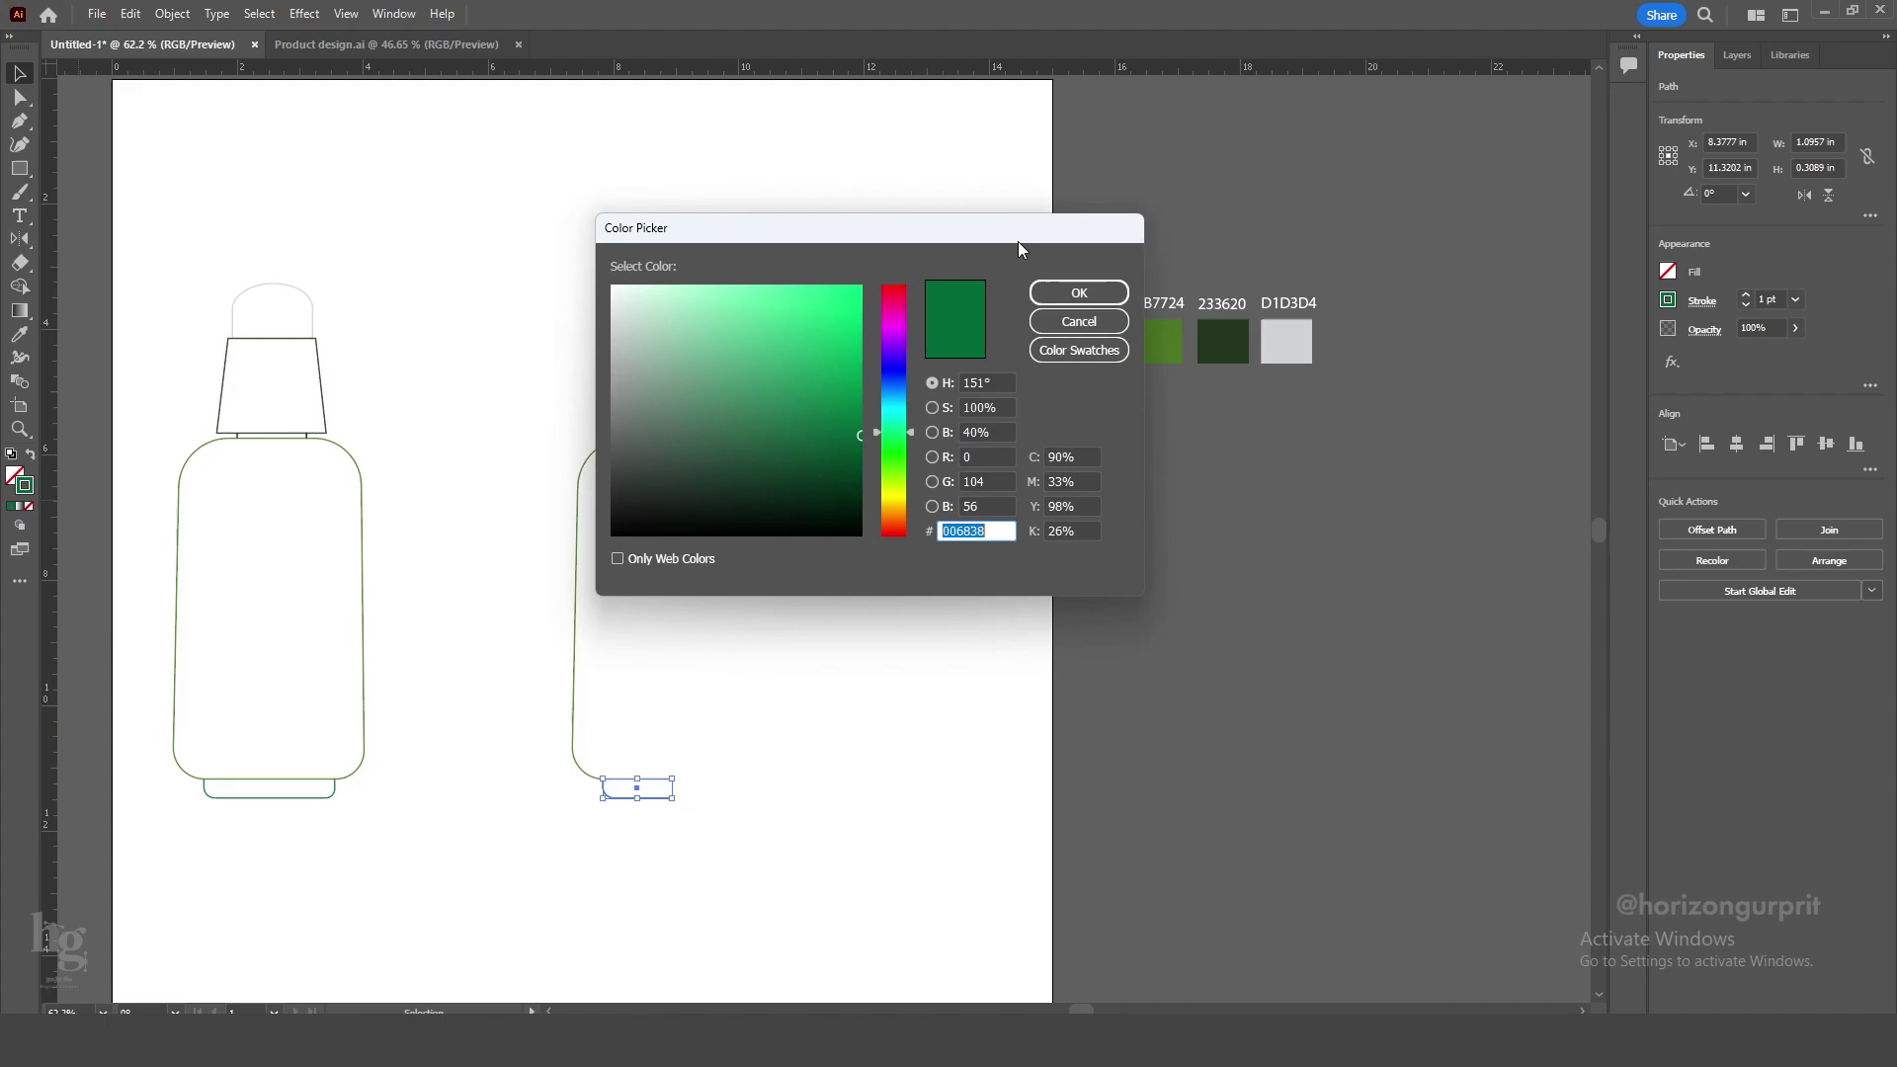
{"action": "left_click_drag", "start_coordinate": [1020, 237], "coordinate": [882, 204]}
{"action": "type", "text": "233620"}
{"action": "key", "text": "Return"}
Group the cap, collar, body and base half-profile outlines into one object.
{"action": "left_click_drag", "start_coordinate": [589, 246], "coordinate": [742, 890]}
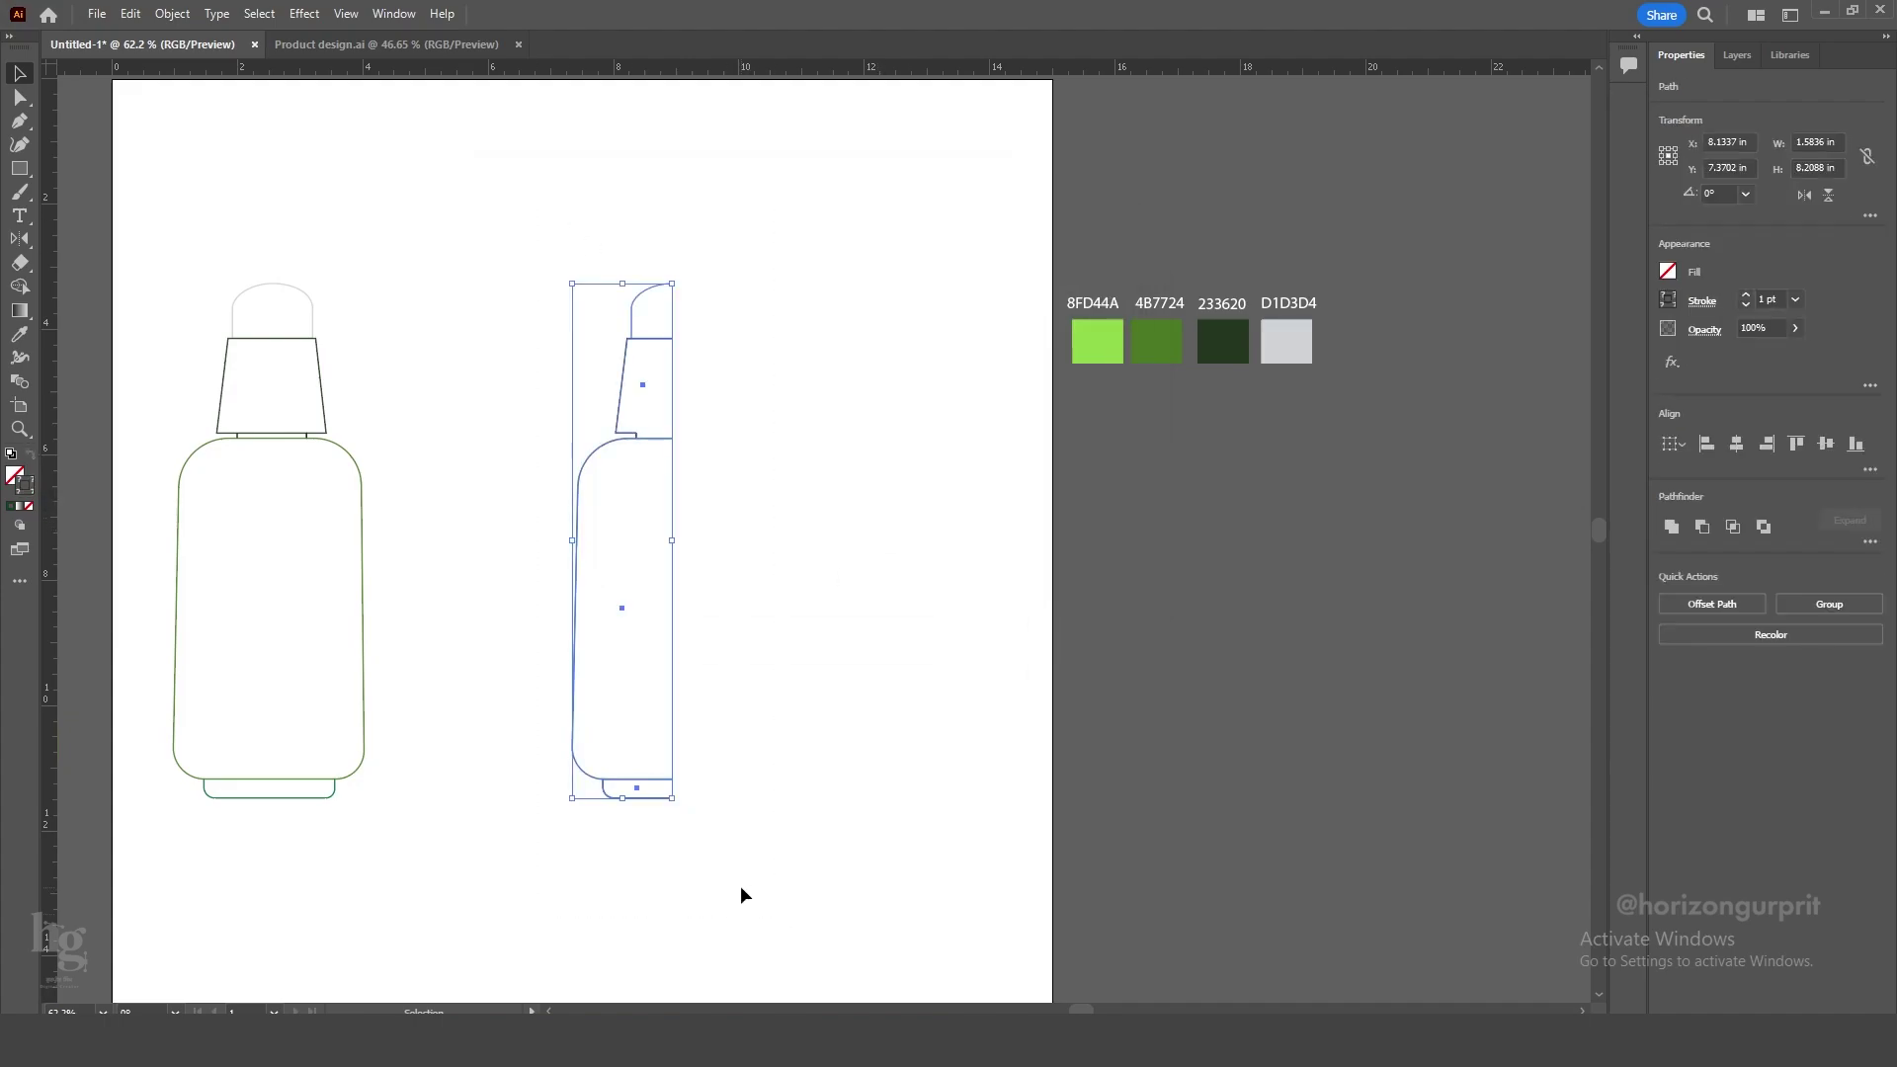
{"action": "left_click", "coordinate": [741, 889]}
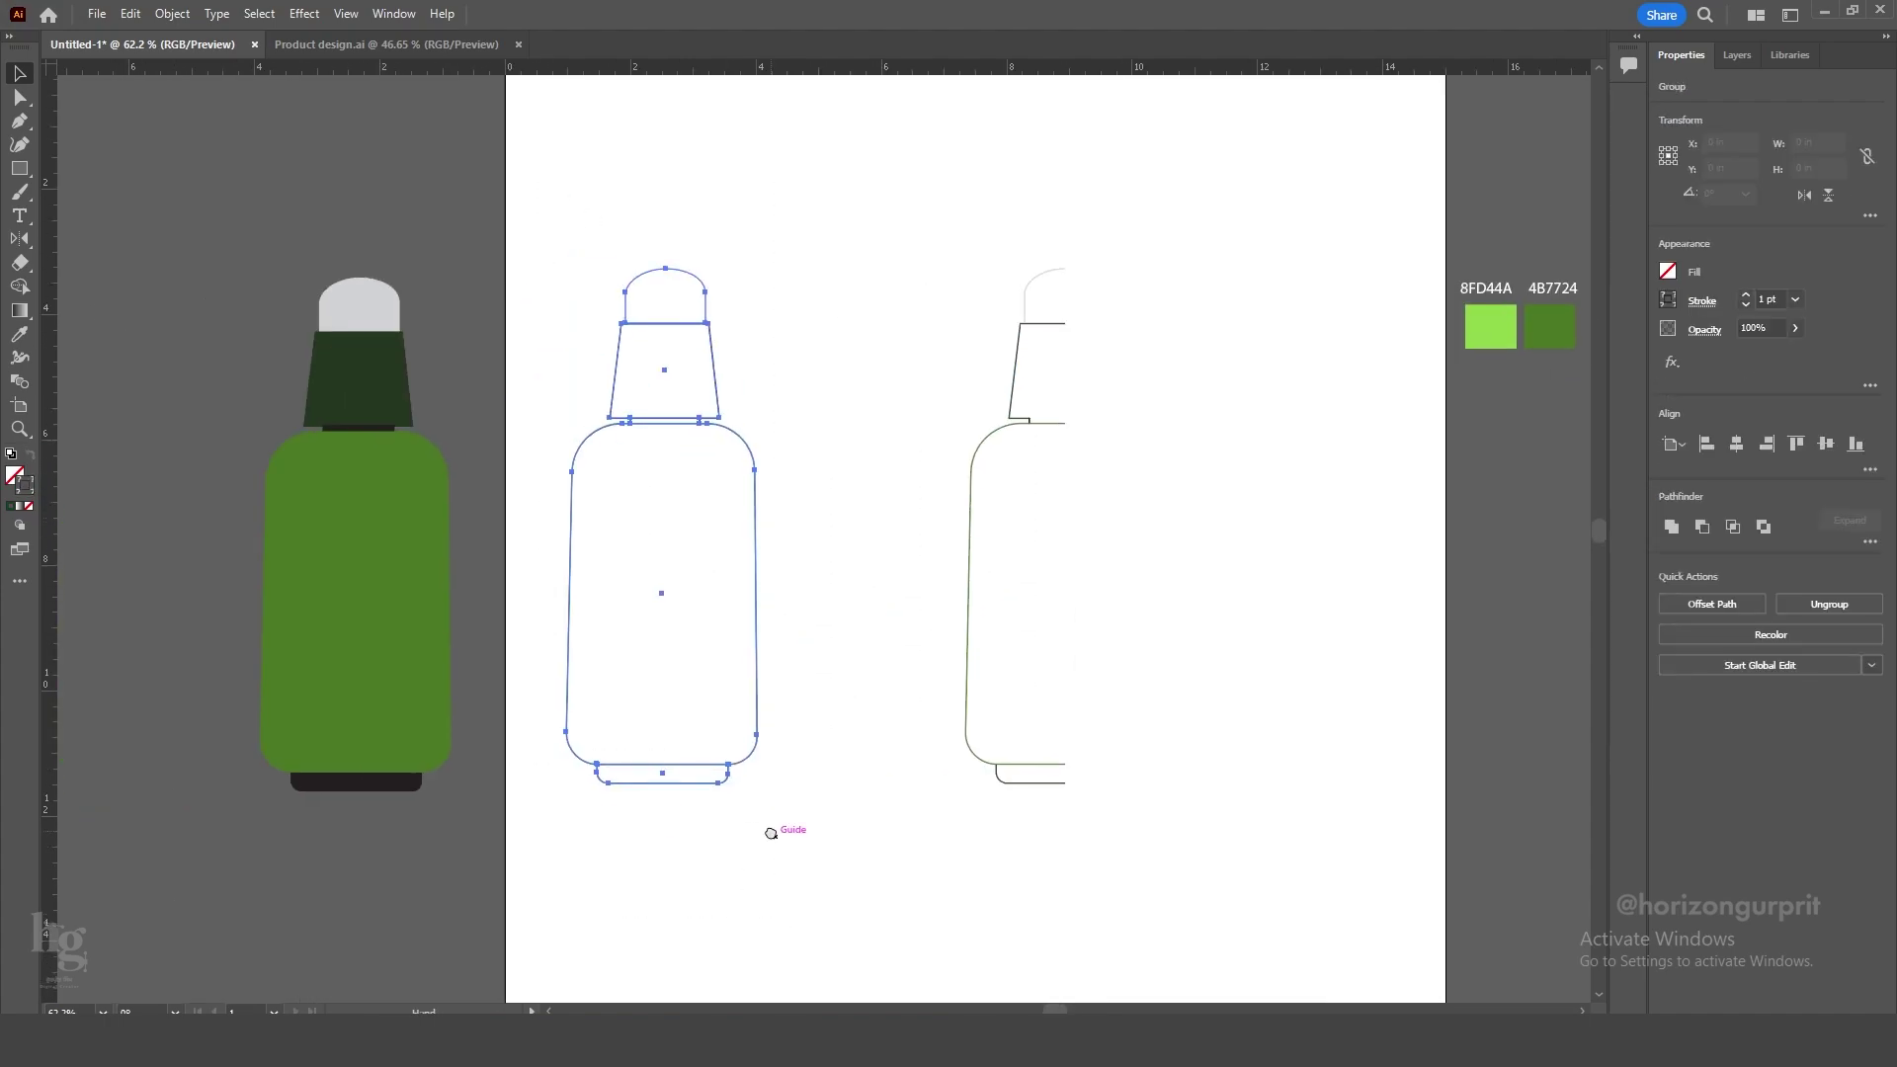
Move the full bottle outline off the artboard to its left, and shift the half-profile group toward the artboard's middle.
{"action": "left_click_drag", "start_coordinate": [228, 242], "coordinate": [435, 820]}
{"action": "left_click_drag", "start_coordinate": [358, 380], "coordinate": [157, 359]}
{"action": "left_click_drag", "start_coordinate": [689, 419], "coordinate": [399, 418]}
{"action": "left_click_drag", "start_coordinate": [790, 286], "coordinate": [693, 313]}
{"action": "left_click_drag", "start_coordinate": [827, 213], "coordinate": [973, 612]}
{"action": "left_click_drag", "start_coordinate": [944, 789], "coordinate": [756, 806]}
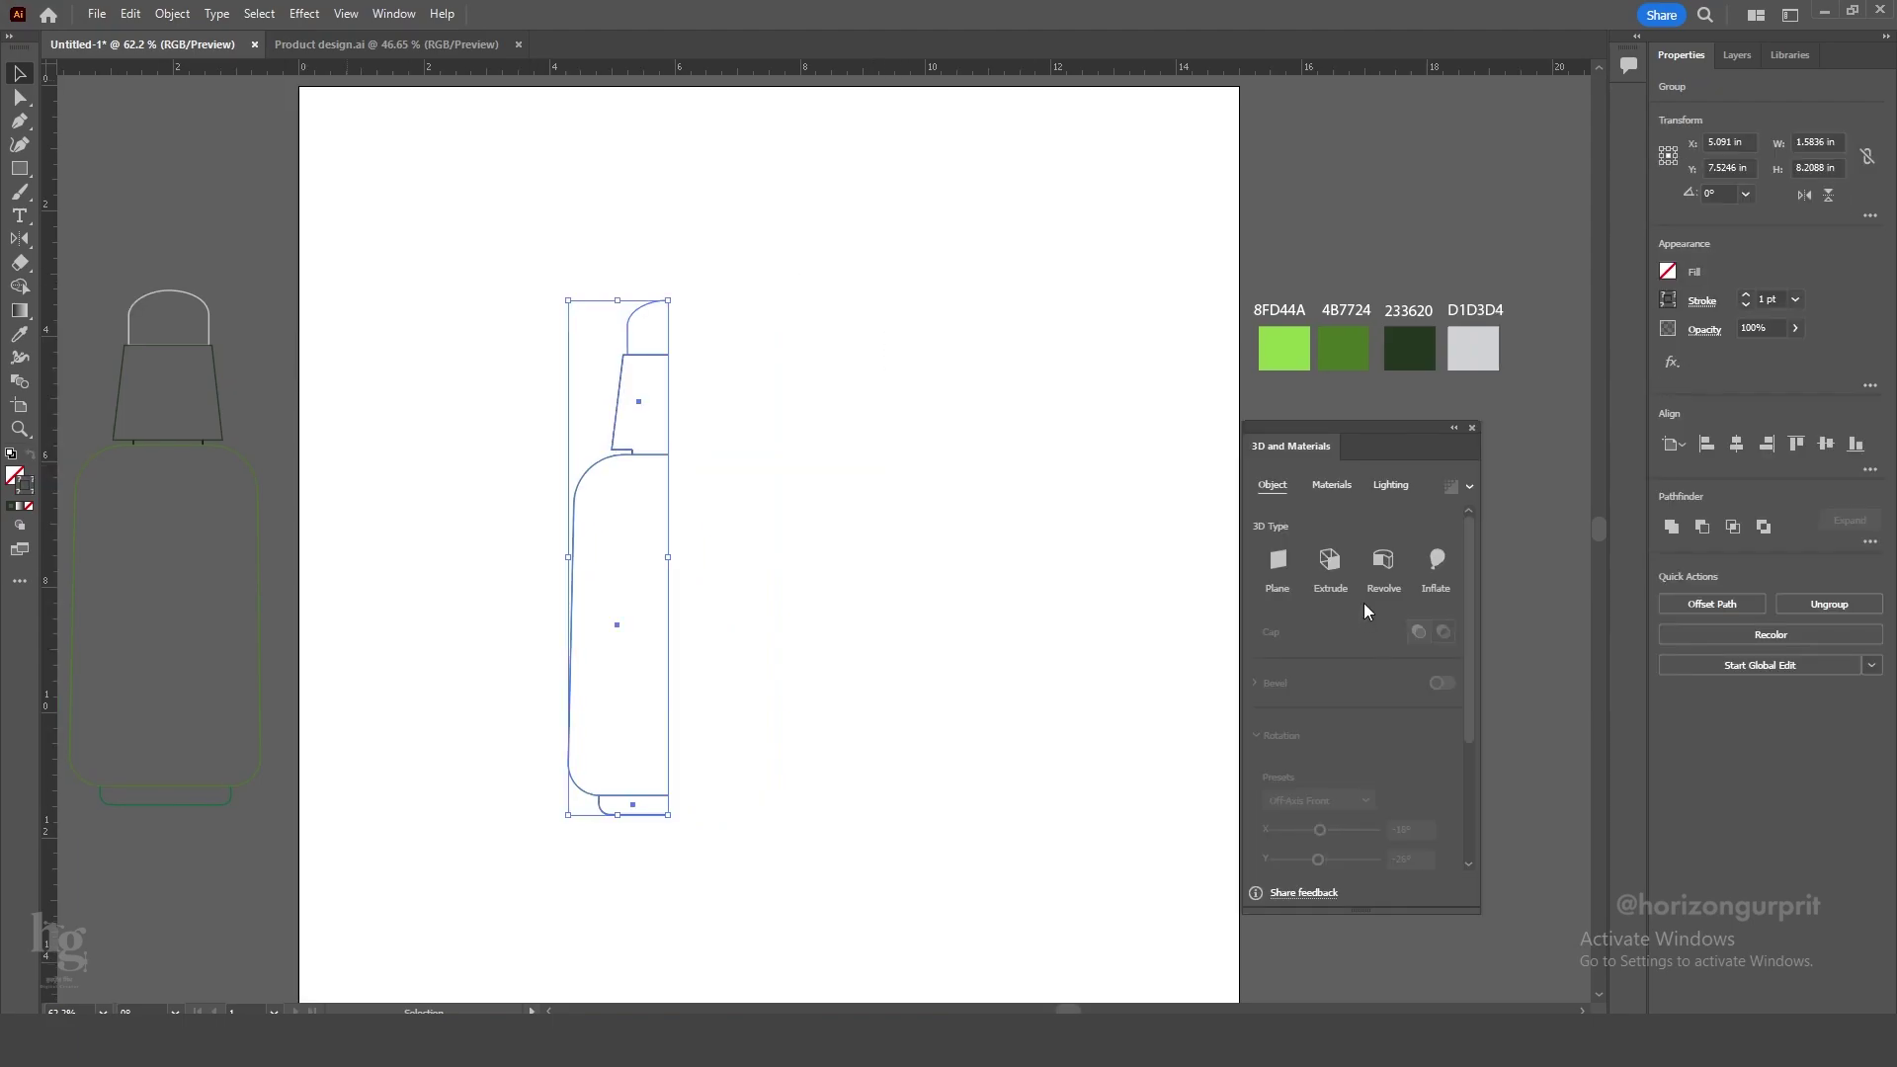
Revolve the half-profile group into a 3D bottle with the offset direction from the right edge.
{"action": "left_click", "coordinate": [1382, 560]}
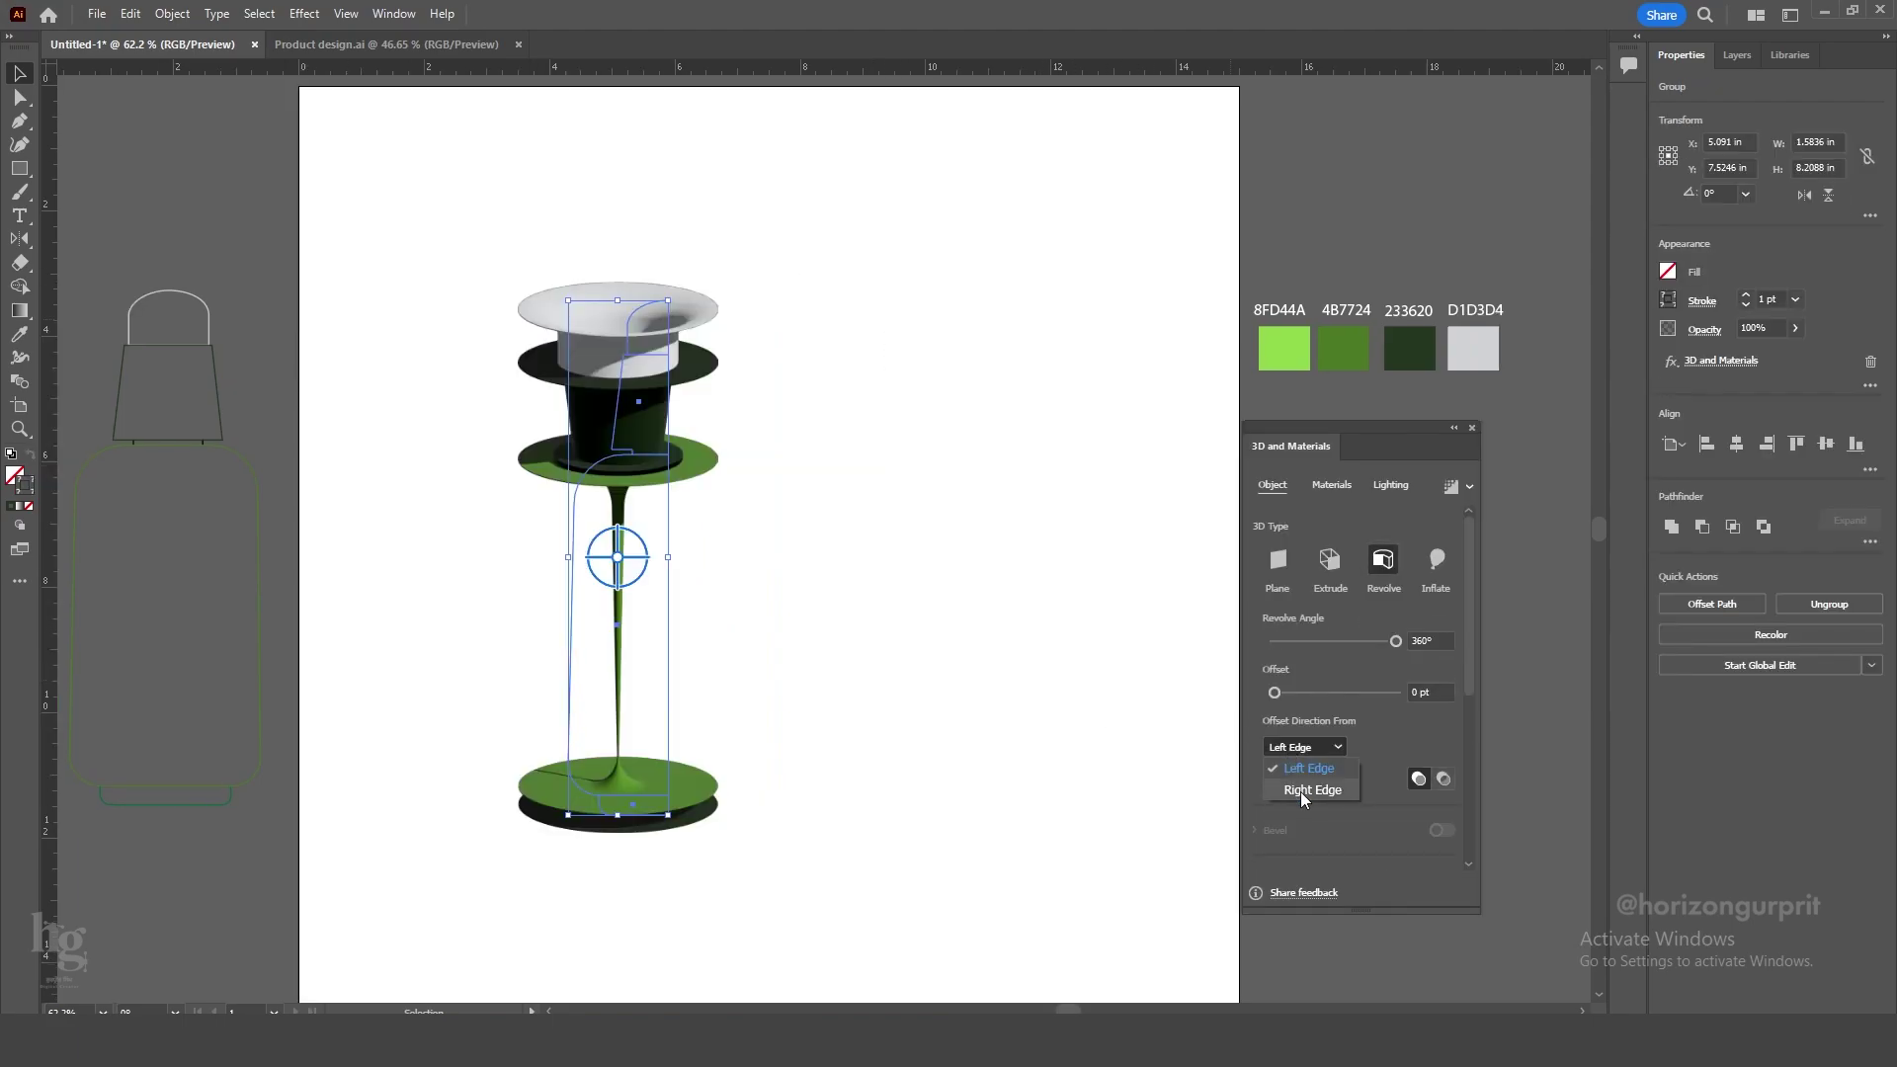
{"action": "left_click", "coordinate": [1301, 790]}
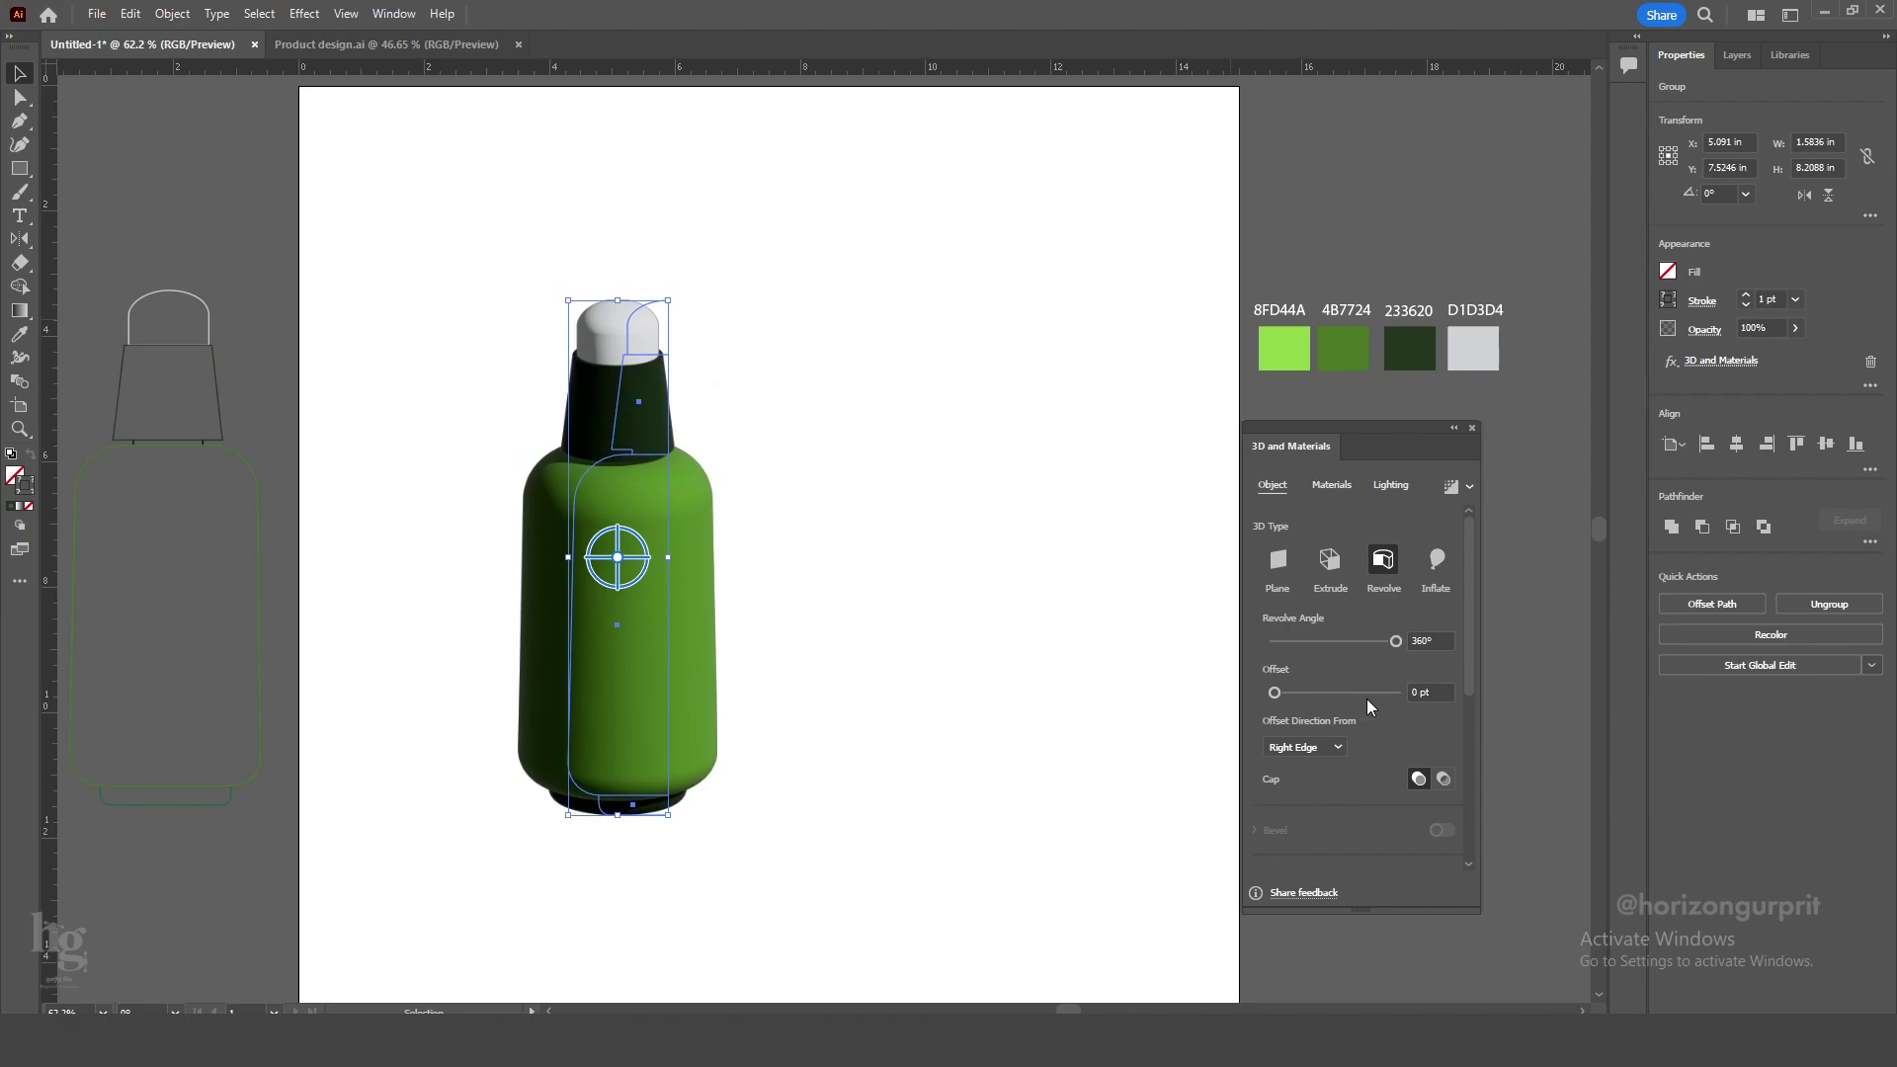
Try the Diffuse, Top Left and Right lighting presets on the 3D bottle, ending with Standard.
{"action": "left_click", "coordinate": [1391, 487]}
{"action": "left_click", "coordinate": [1332, 560]}
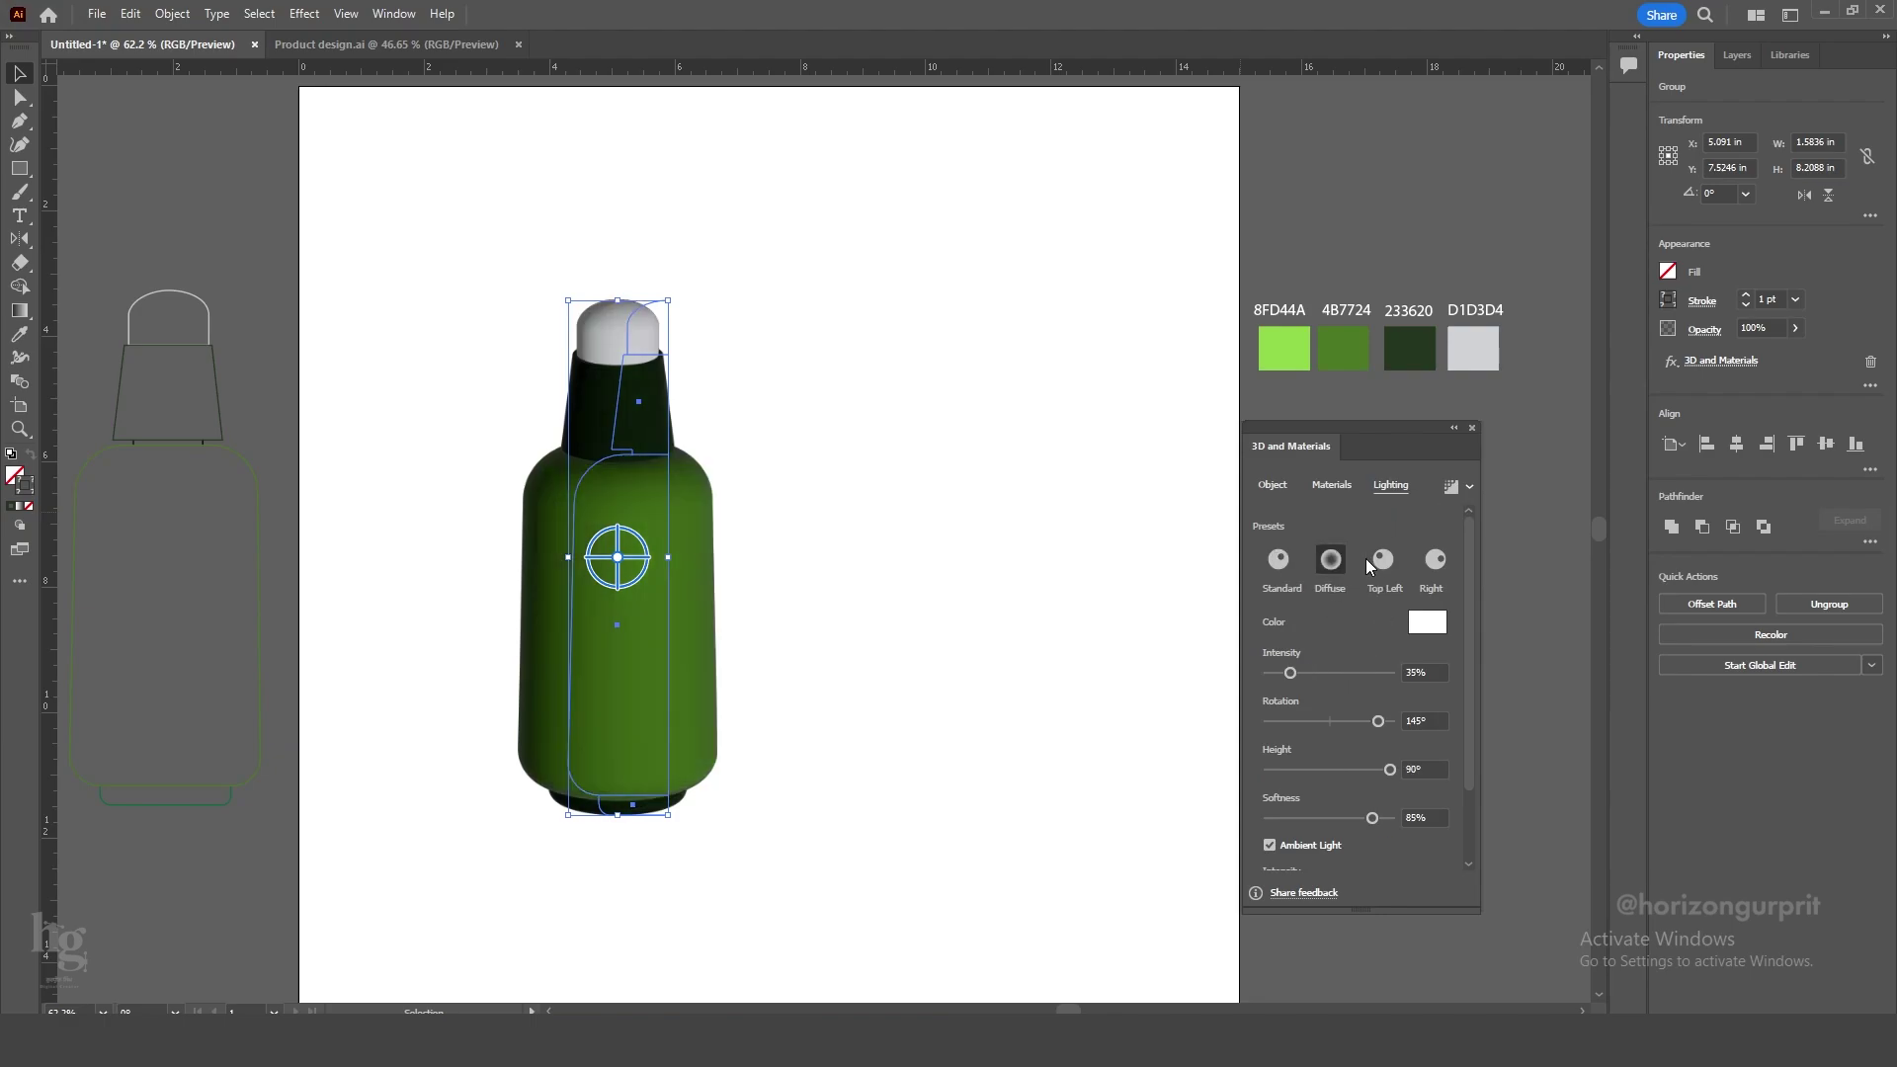
{"action": "left_click", "coordinate": [1382, 560]}
{"action": "left_click", "coordinate": [1435, 560]}
{"action": "left_click", "coordinate": [1280, 560]}
Set the bottle's light to 86% intensity, 142° rotation, 86° height and 33% softness.
{"action": "left_click_drag", "start_coordinate": [1312, 672], "coordinate": [1377, 692]}
{"action": "left_click_drag", "start_coordinate": [1338, 761], "coordinate": [1385, 763]}
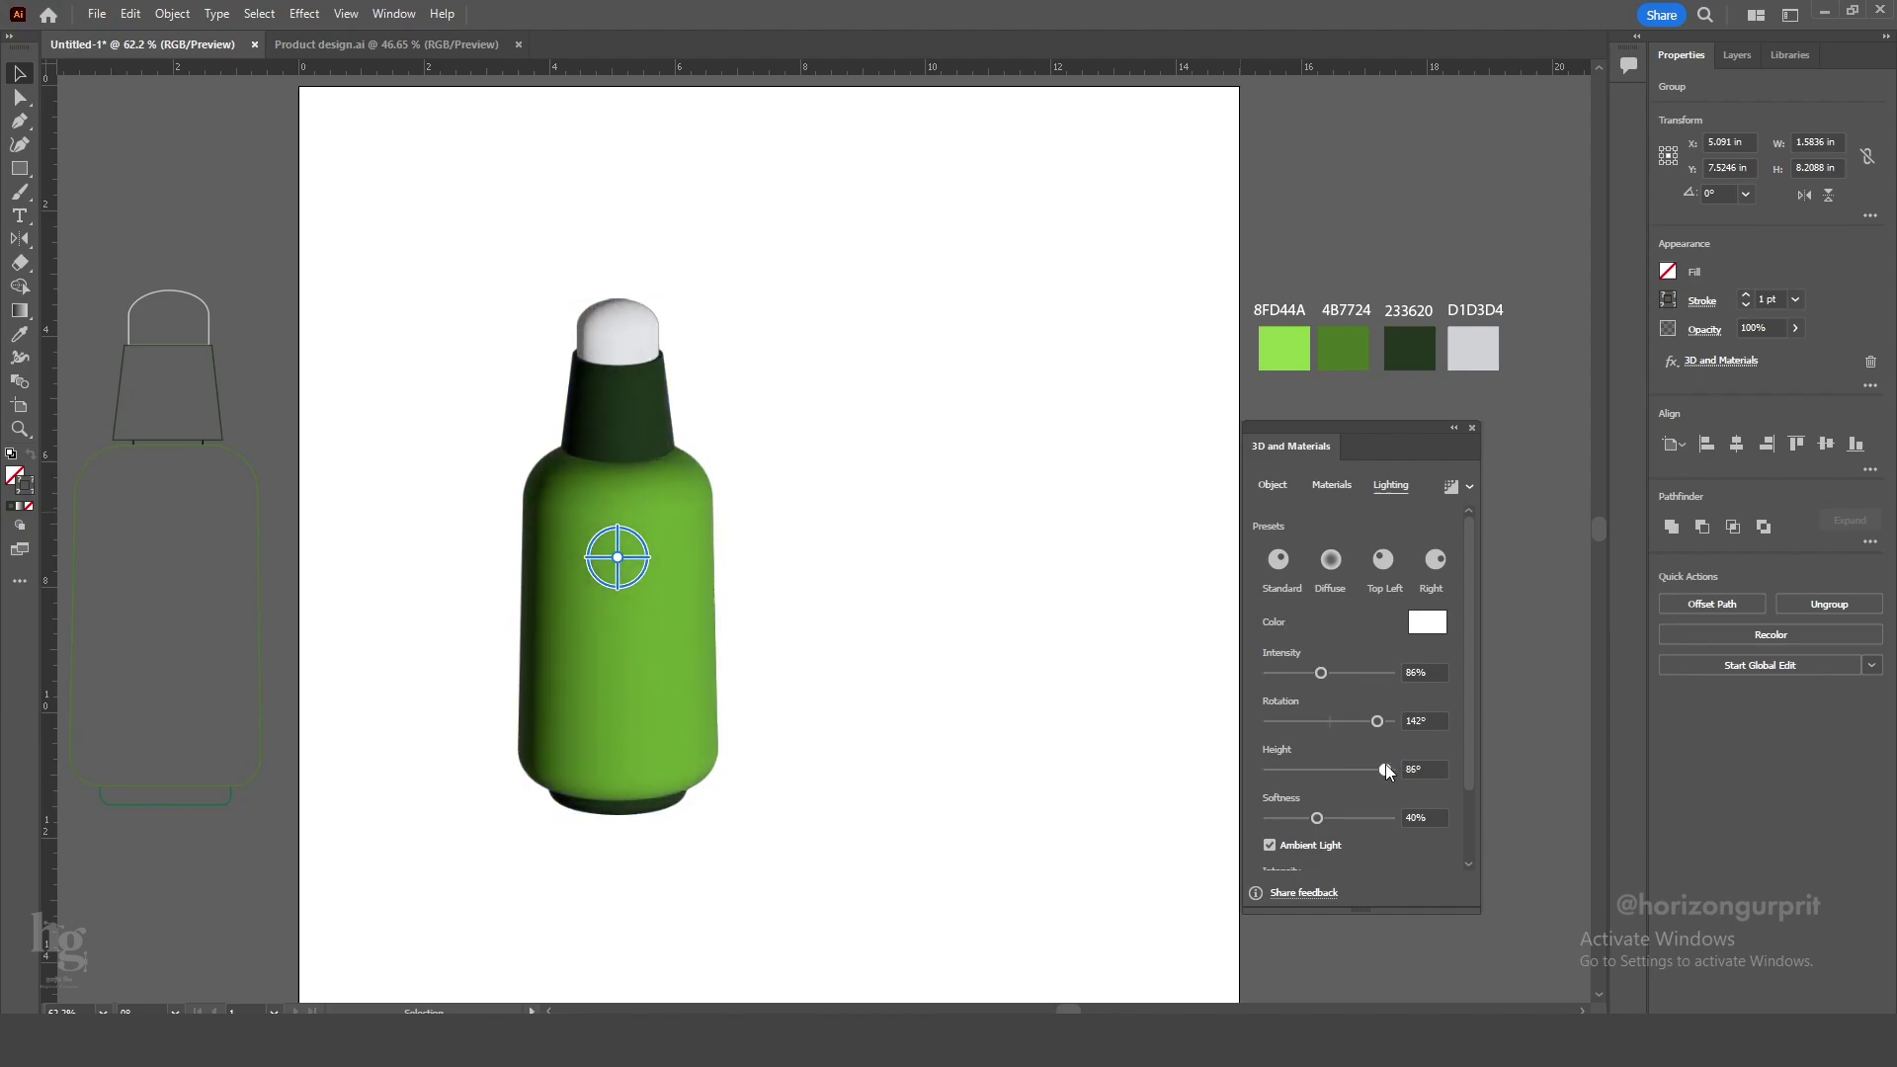
{"action": "left_click", "coordinate": [1349, 817]}
{"action": "left_click_drag", "start_coordinate": [1237, 797], "coordinate": [1308, 810]}
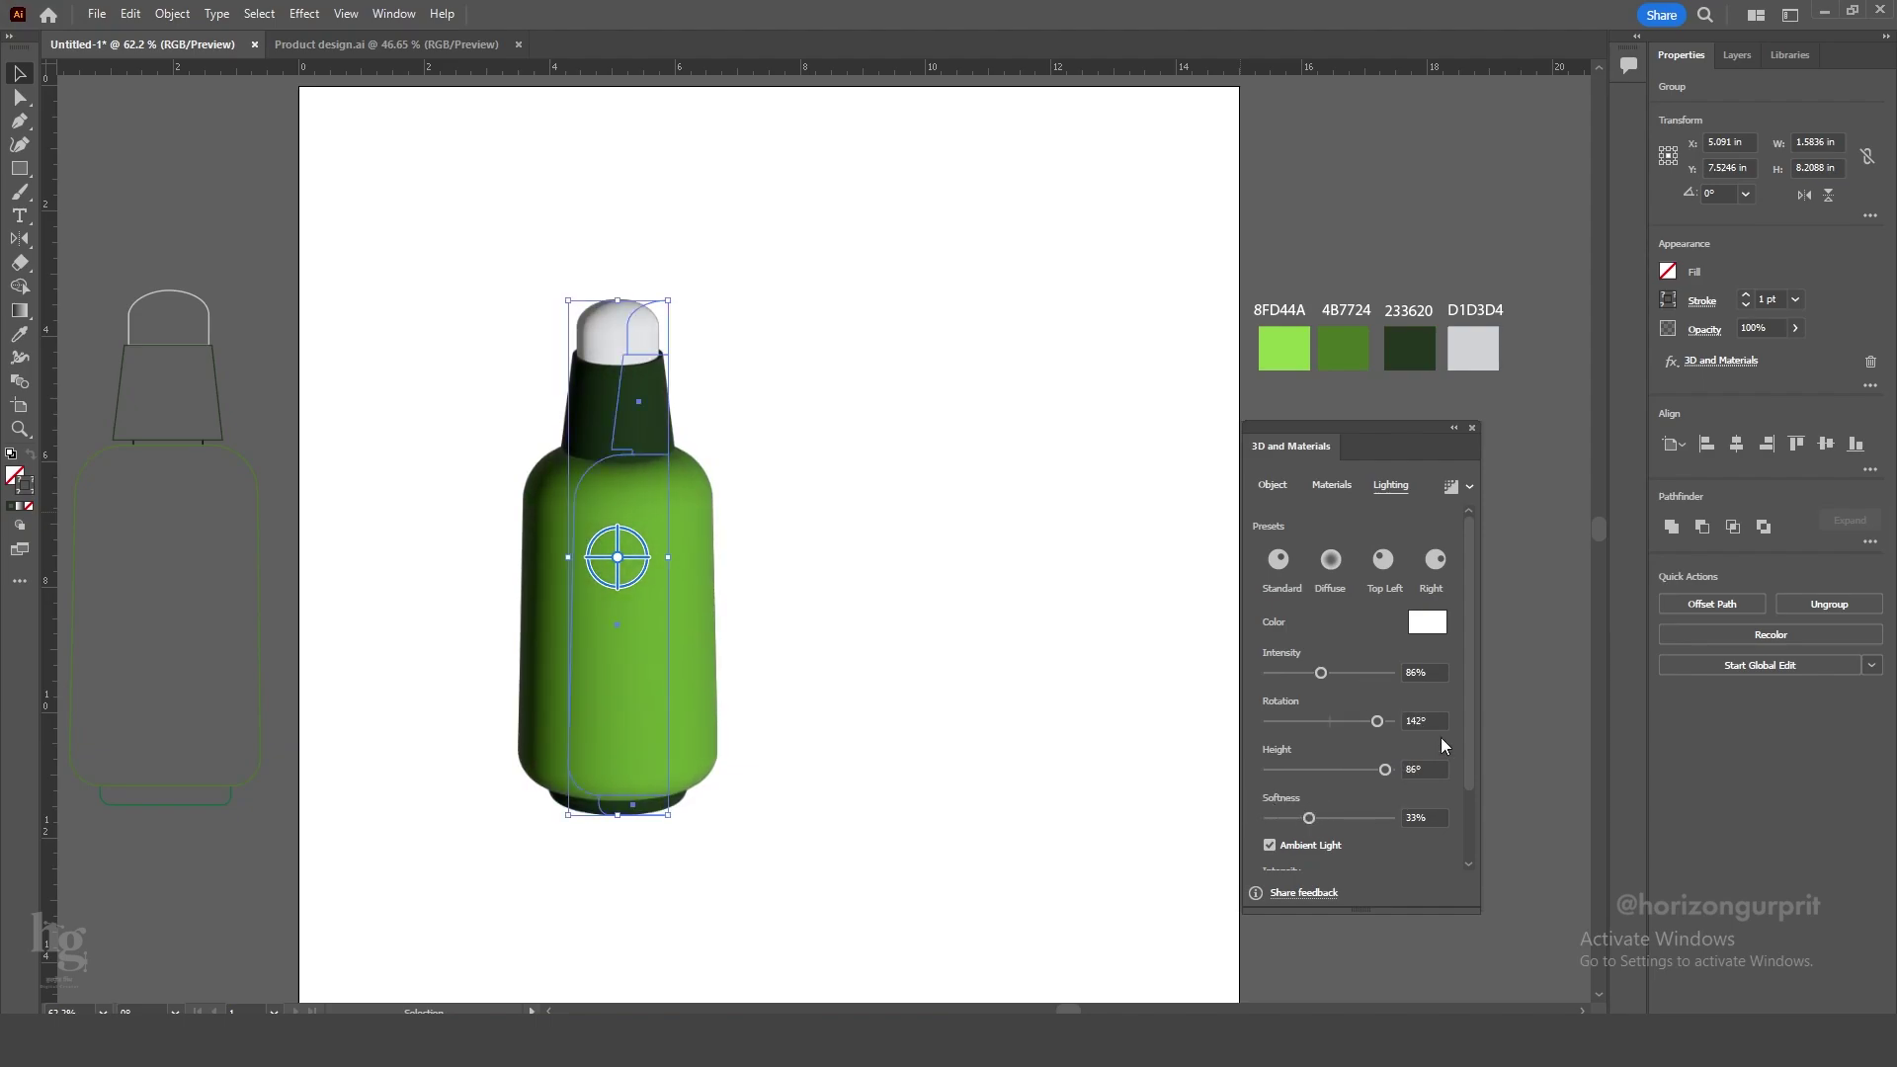
Set the ambient light intensity to 70% and the light height to 67°.
{"action": "left_click_drag", "start_coordinate": [1467, 729], "coordinate": [1467, 805]}
{"action": "mouse_move", "coordinate": [1299, 800]}
{"action": "left_mouse_down"}
{"action": "mouse_move", "coordinate": [1316, 783]}
{"action": "mouse_move", "coordinate": [1266, 778]}
{"action": "mouse_move", "coordinate": [1310, 777]}
{"action": "left_mouse_up"}
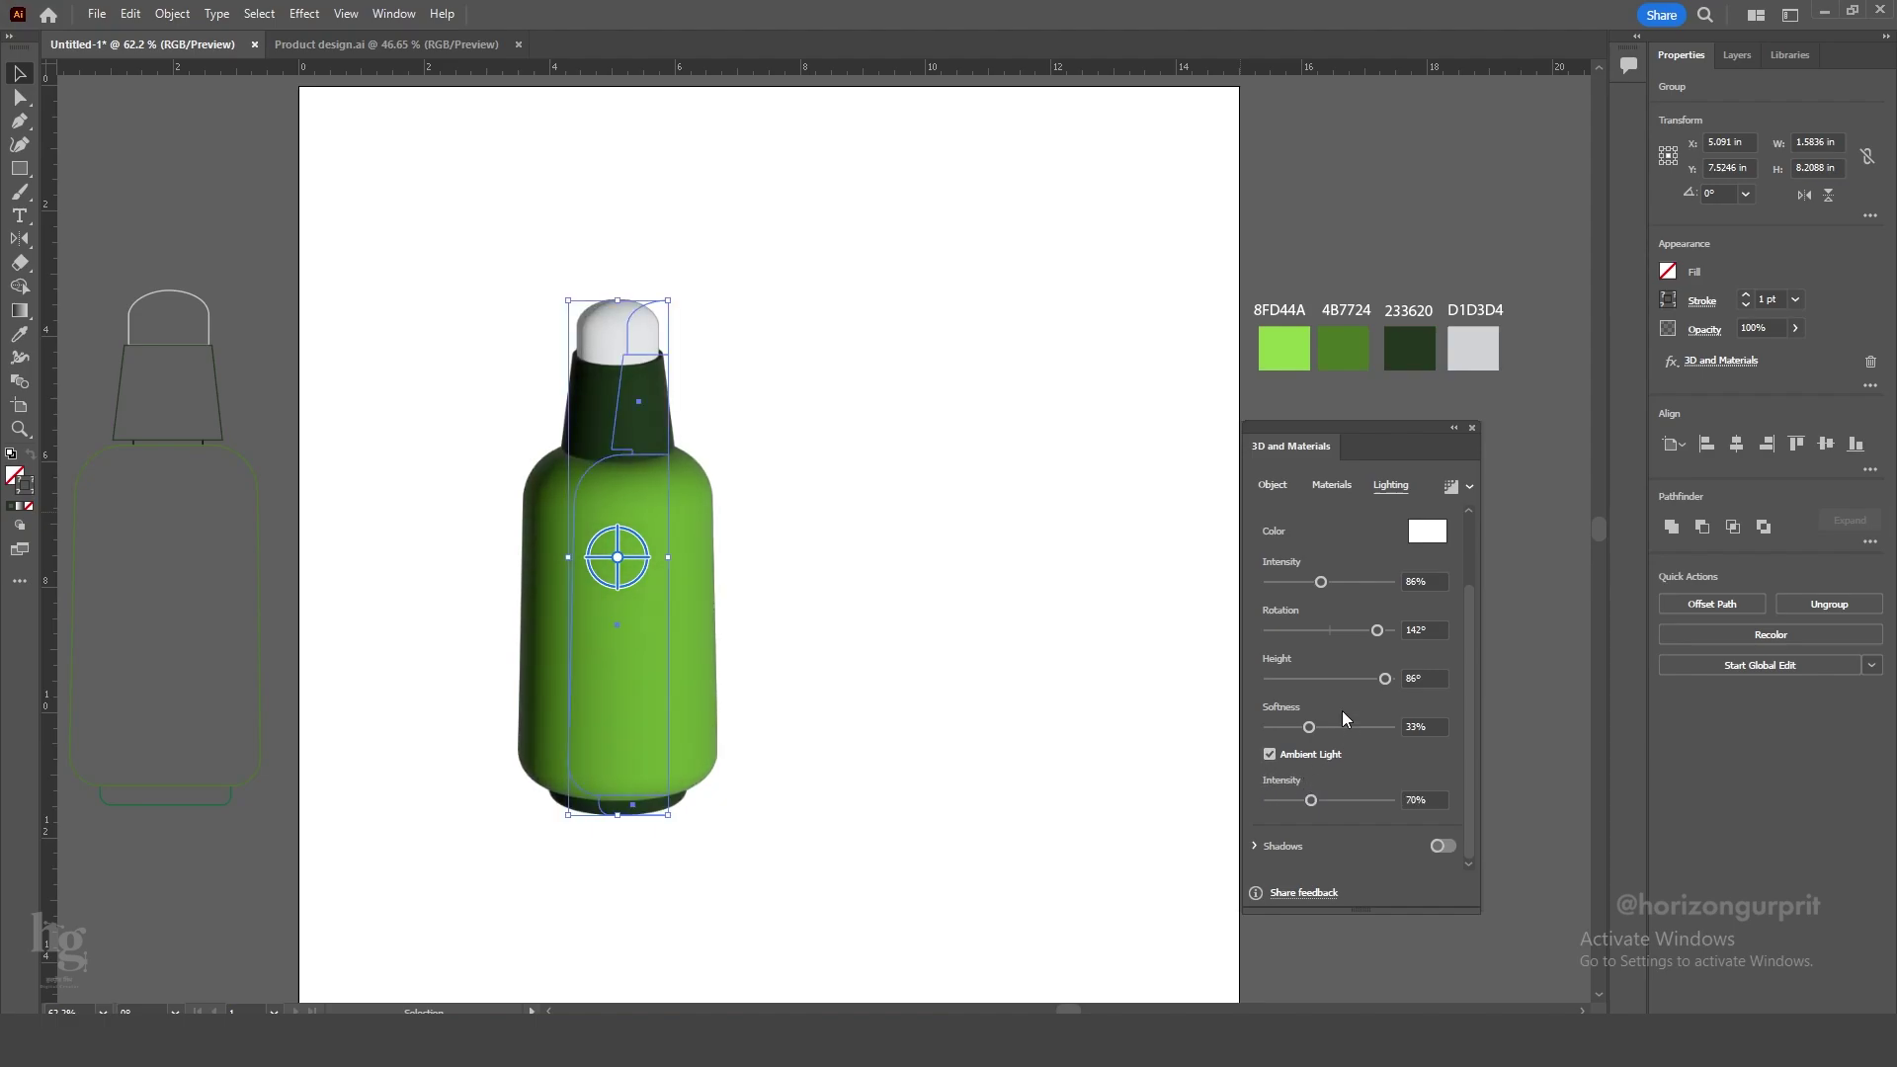
{"action": "left_click_drag", "start_coordinate": [1384, 679], "coordinate": [1360, 680]}
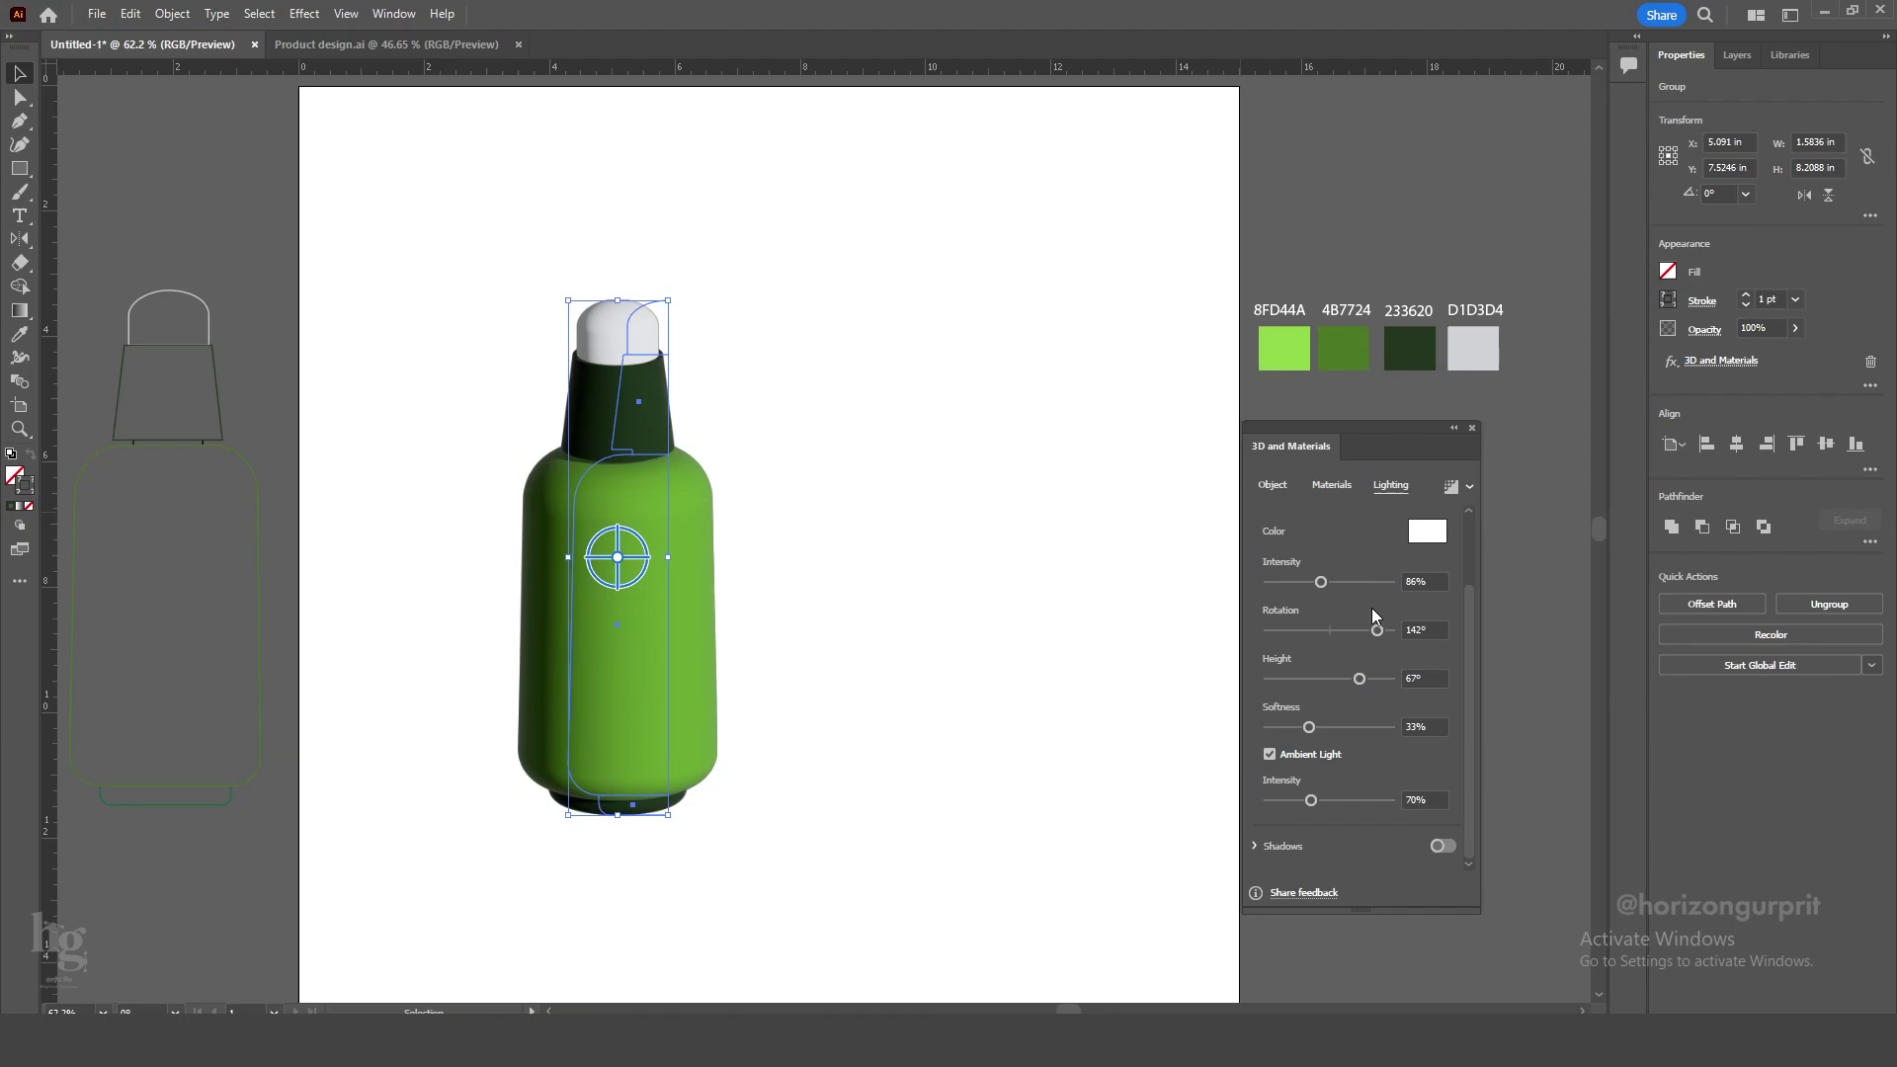
Set the bottle's default material to a roughness of about 0.48 and a metallic value of 0.25.
{"action": "left_click", "coordinate": [1334, 486]}
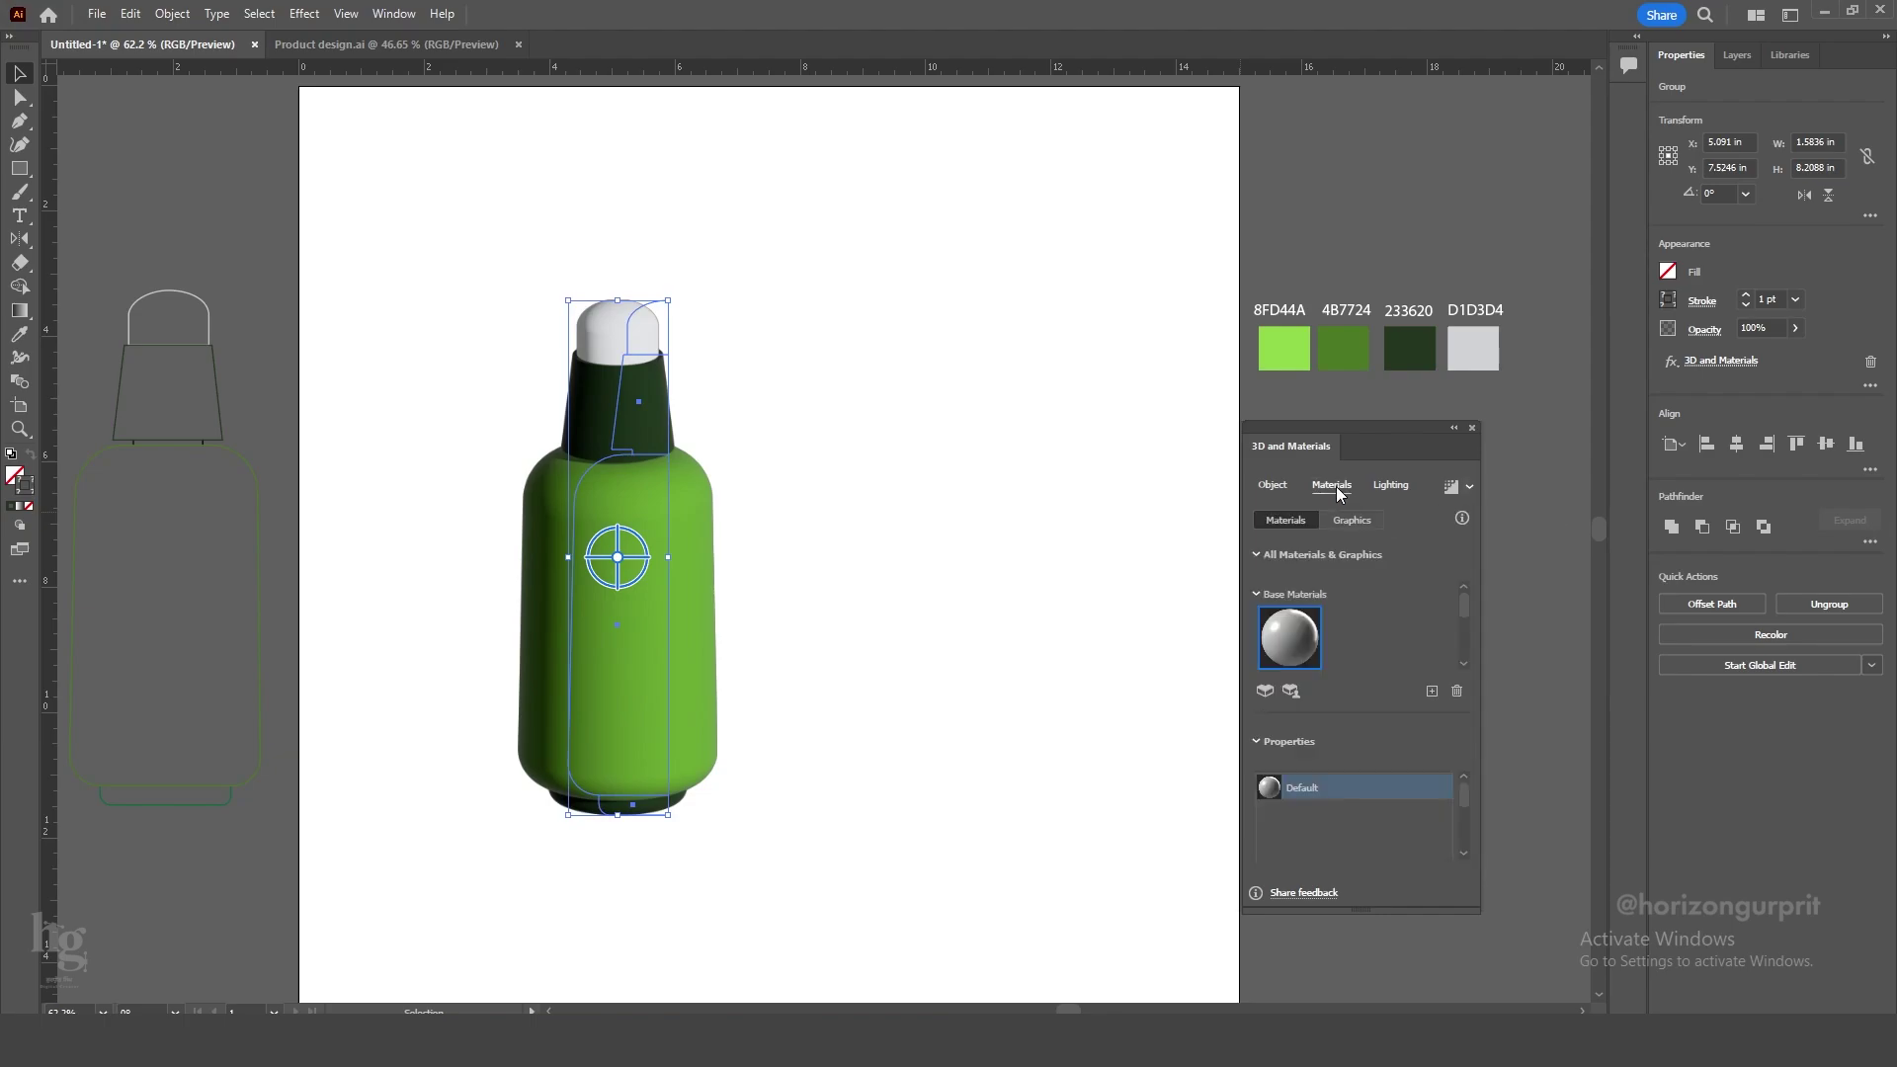
{"action": "left_click_drag", "start_coordinate": [1463, 790], "coordinate": [1466, 834]}
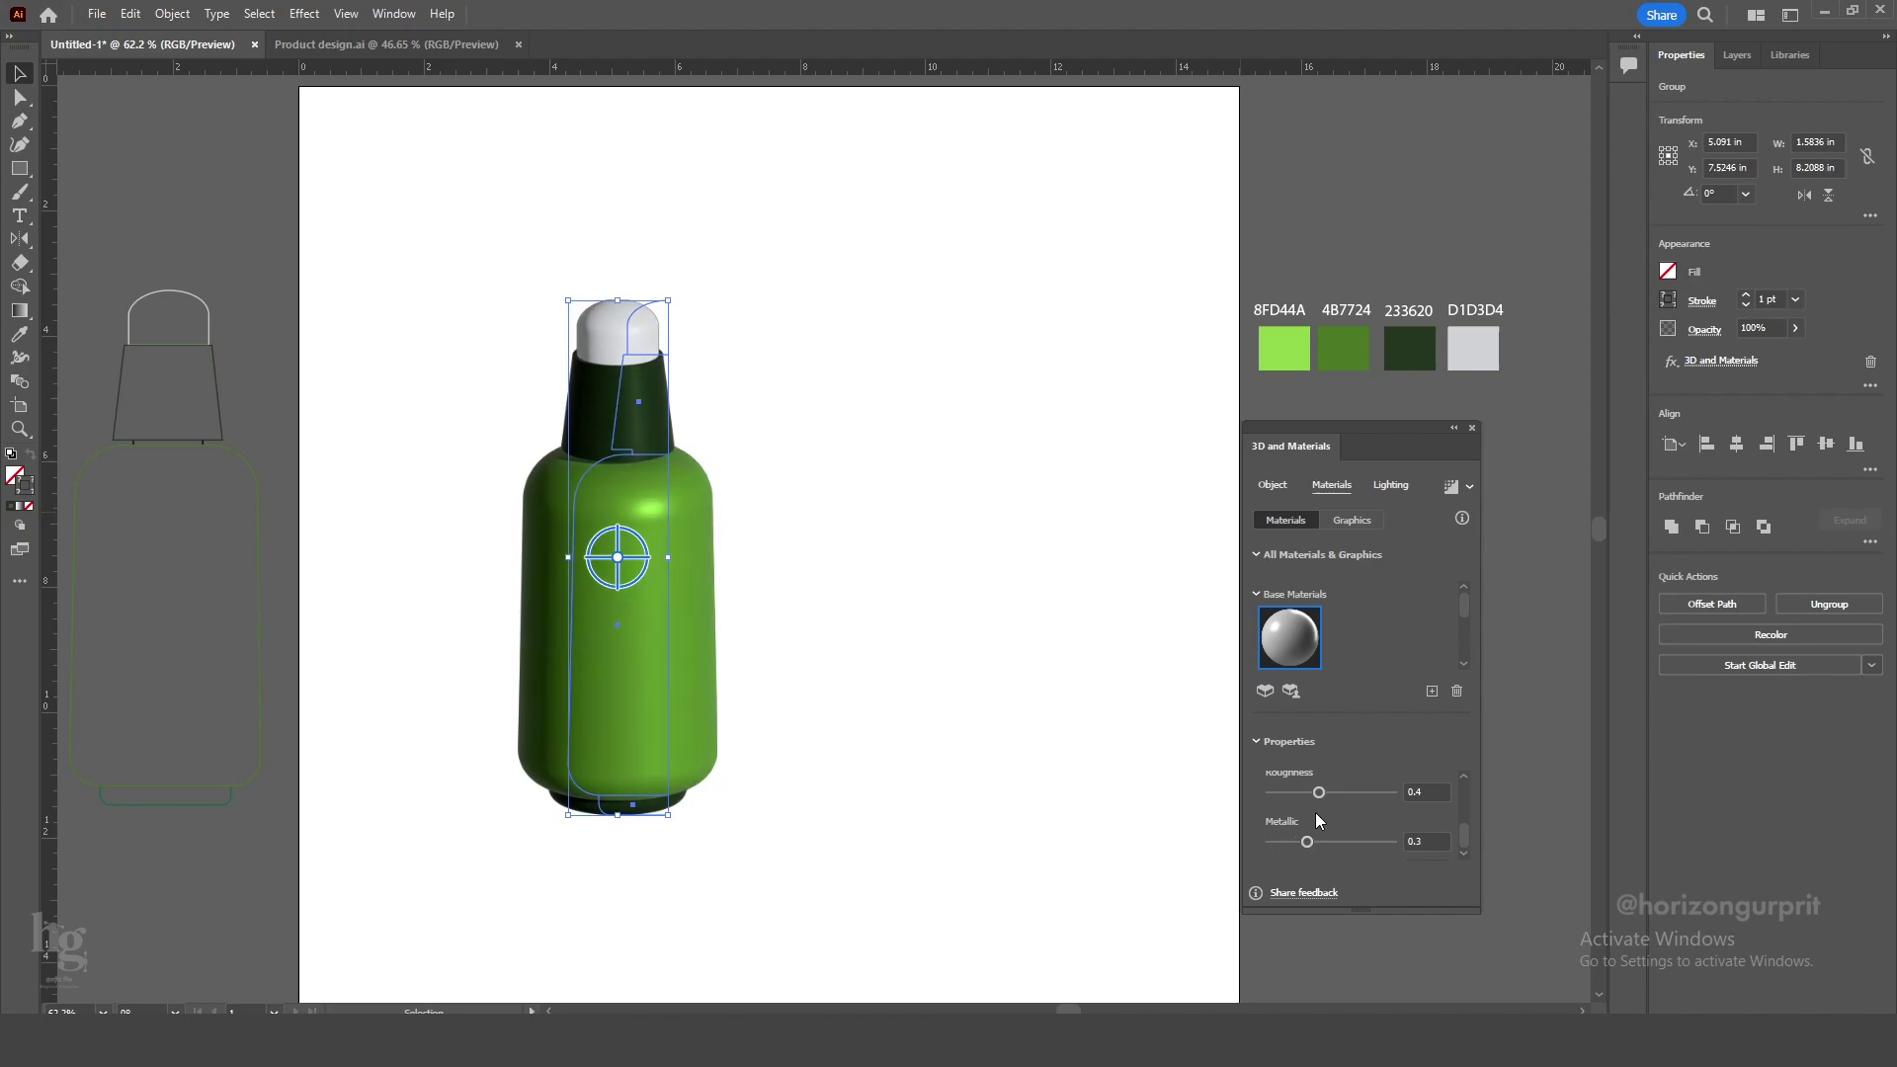
{"action": "left_click_drag", "start_coordinate": [1302, 797], "coordinate": [1318, 799]}
Enable ray tracing at High quality and render the 3D bottle.
{"action": "left_click", "coordinate": [1468, 486]}
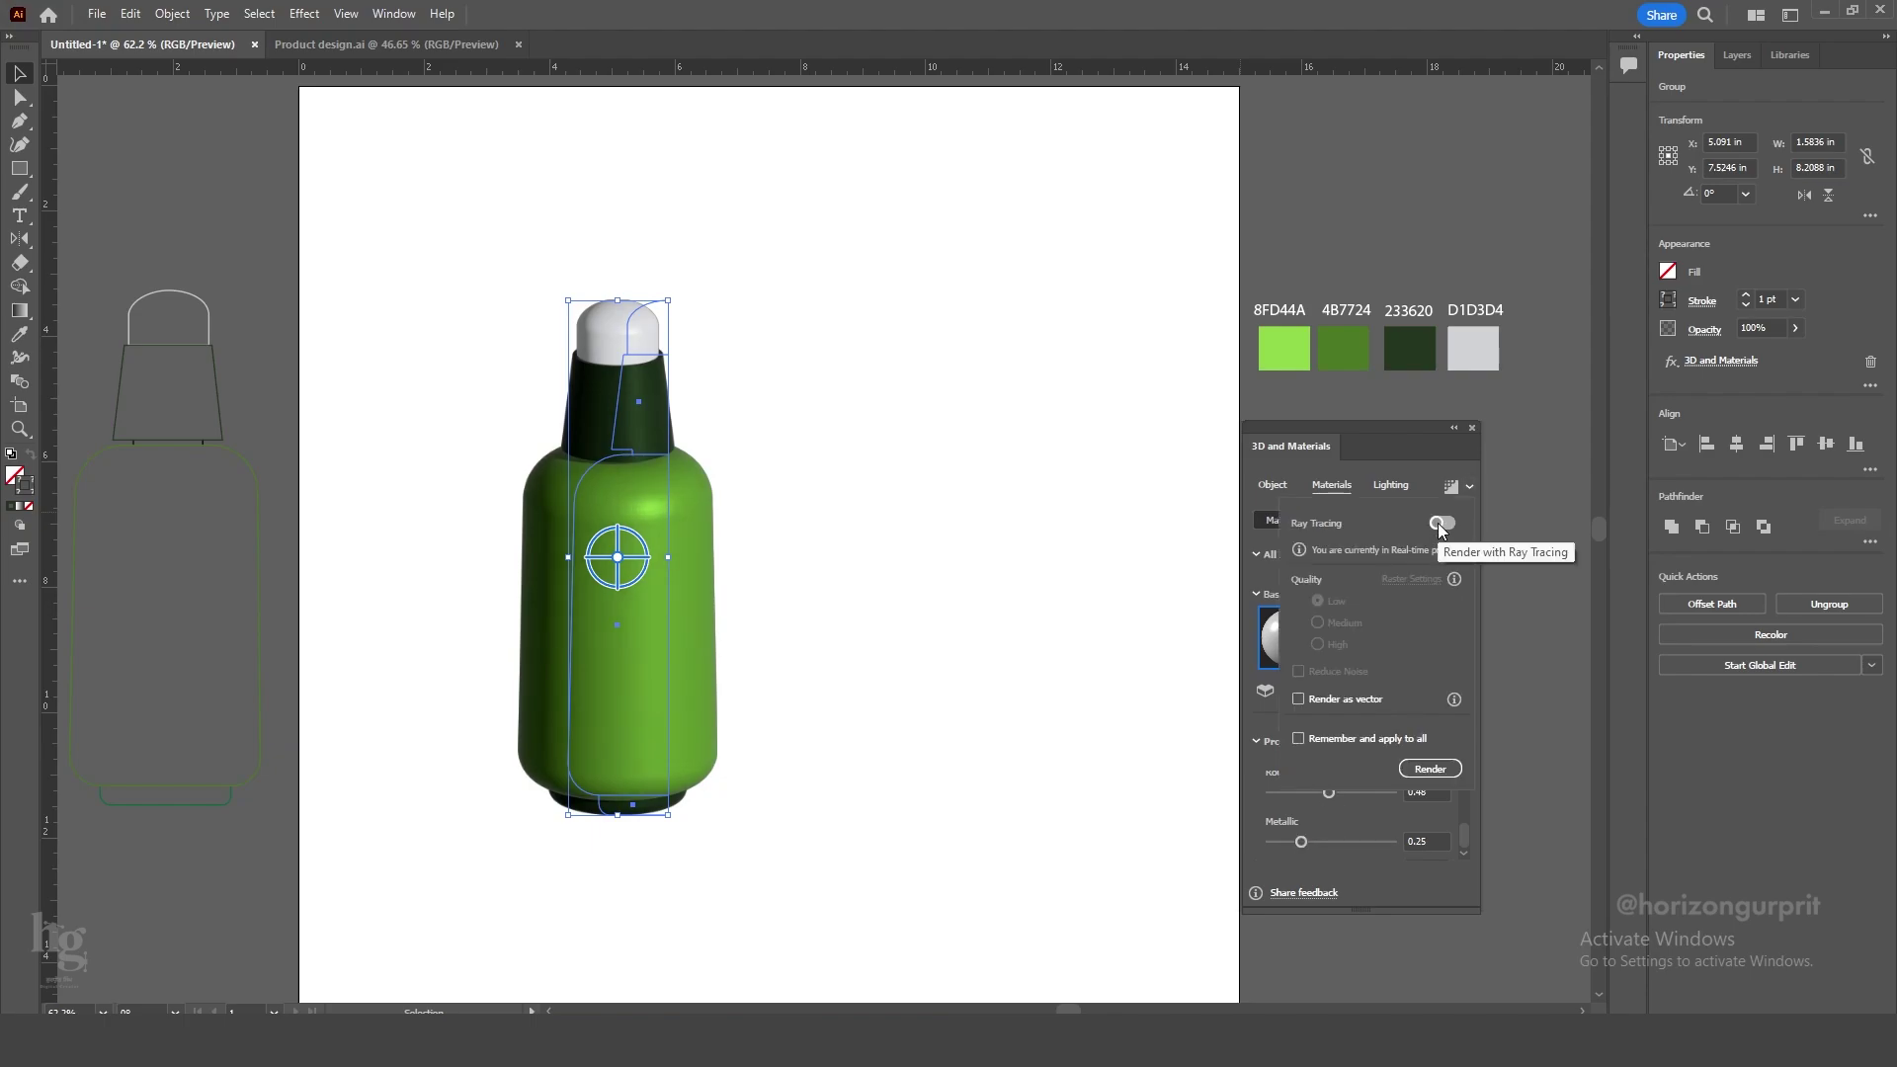
{"action": "left_click", "coordinate": [1440, 525]}
{"action": "left_click", "coordinate": [1320, 644]}
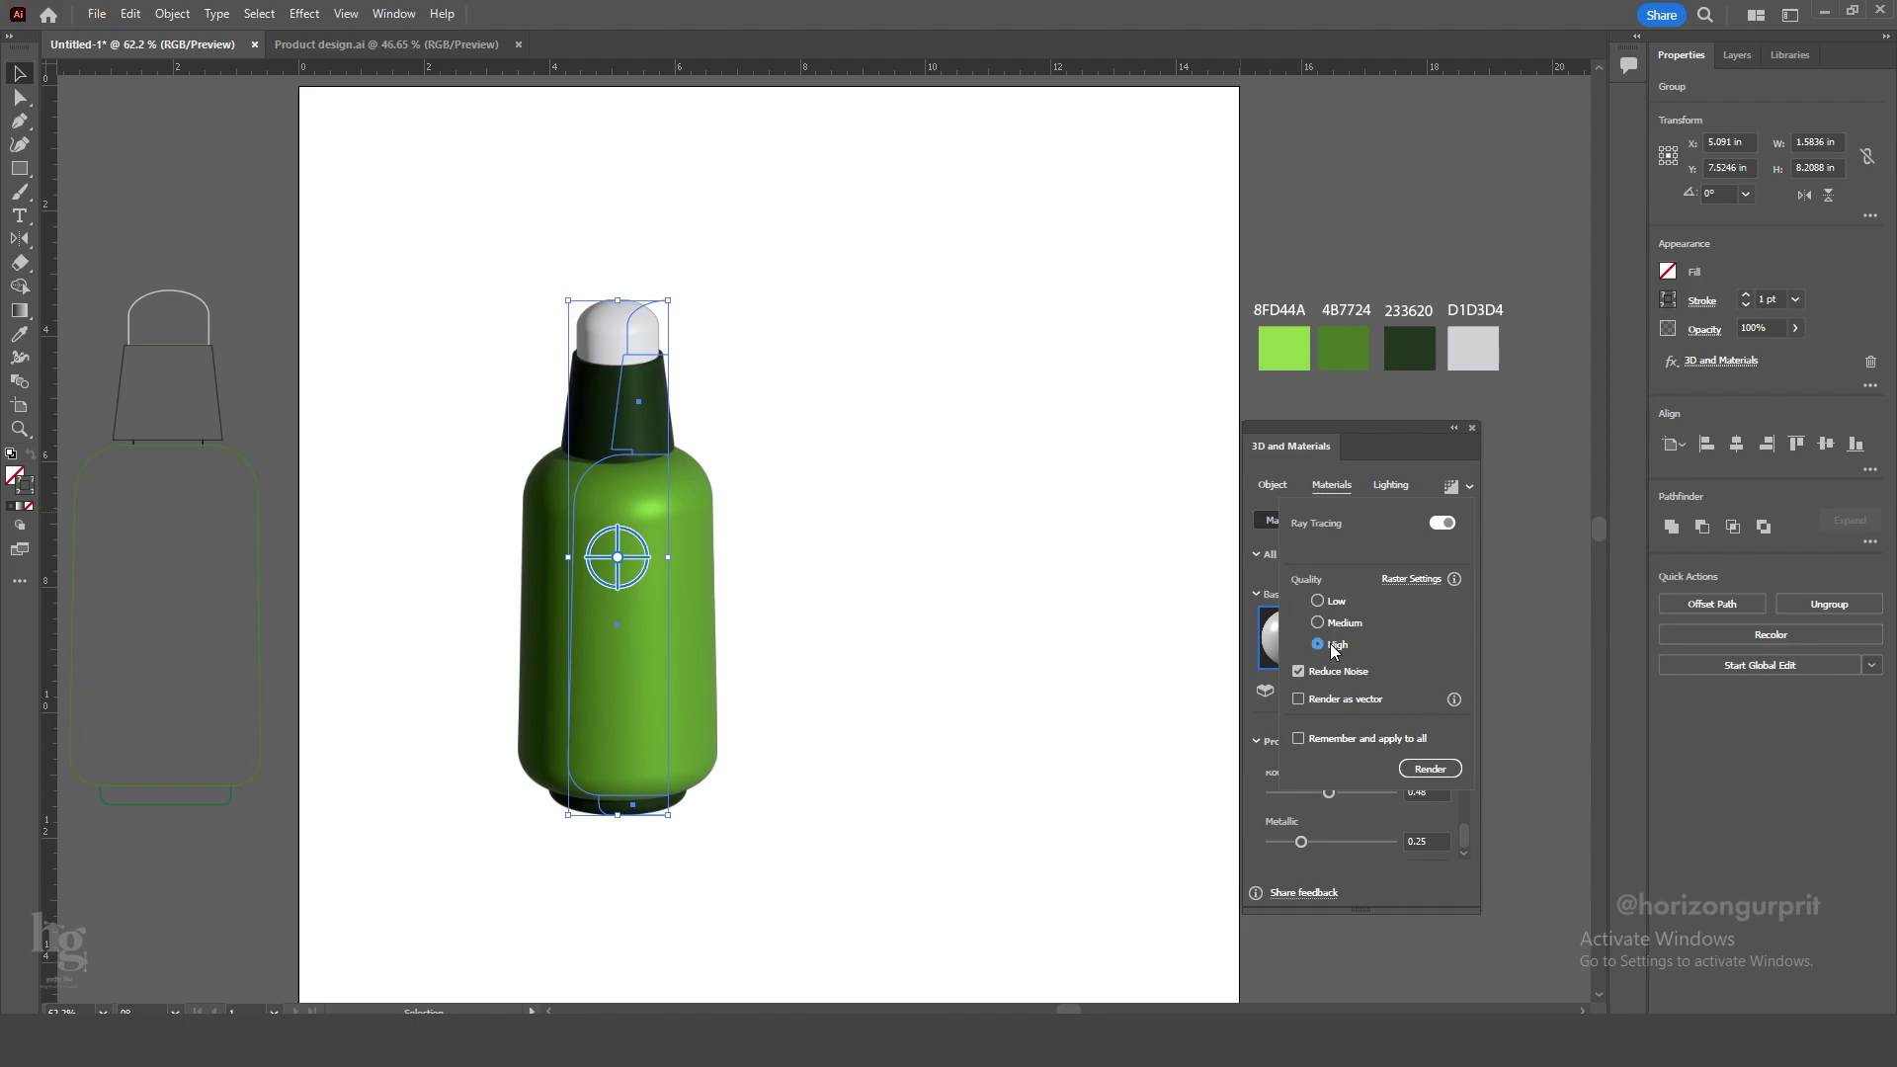
{"action": "left_click", "coordinate": [1432, 769]}
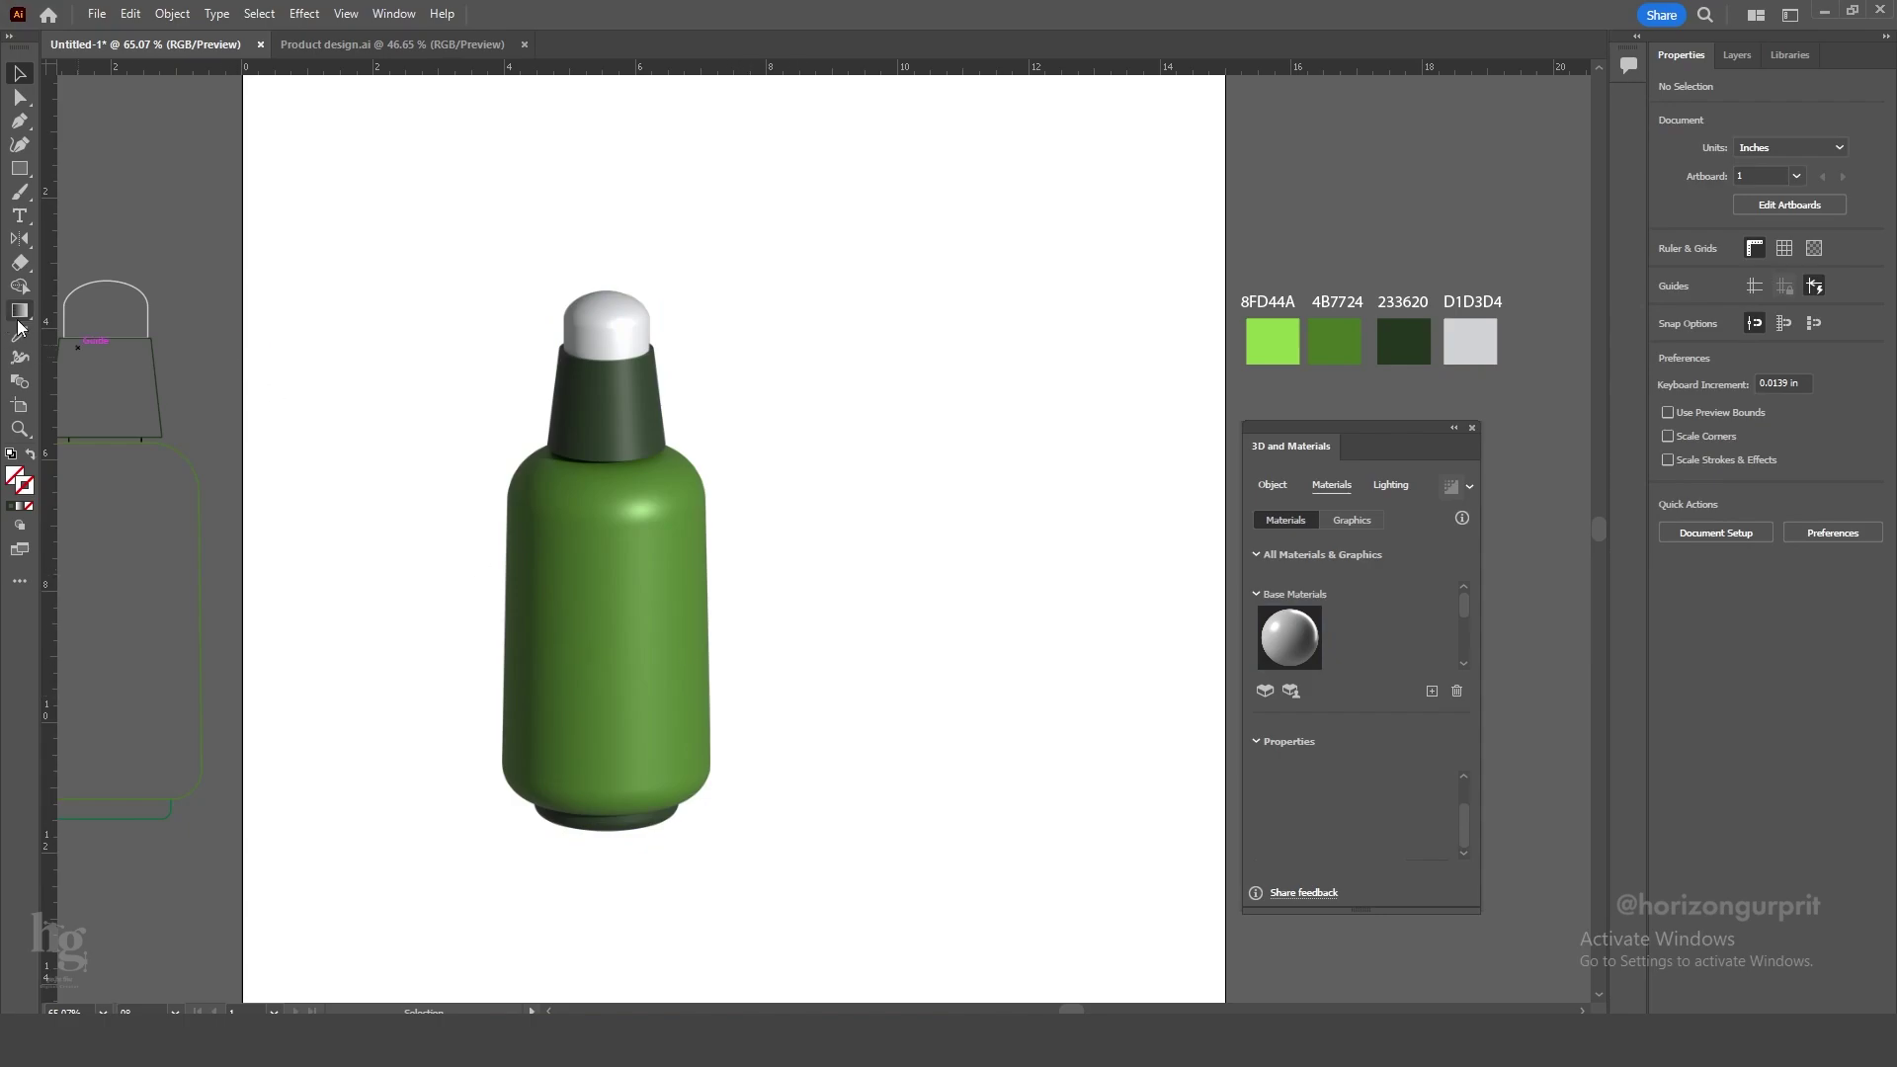
Draw a circle about 3.74 in wide on the empty artboard area right of the bottle.
{"action": "left_click_drag", "start_coordinate": [33, 177], "coordinate": [85, 192]}
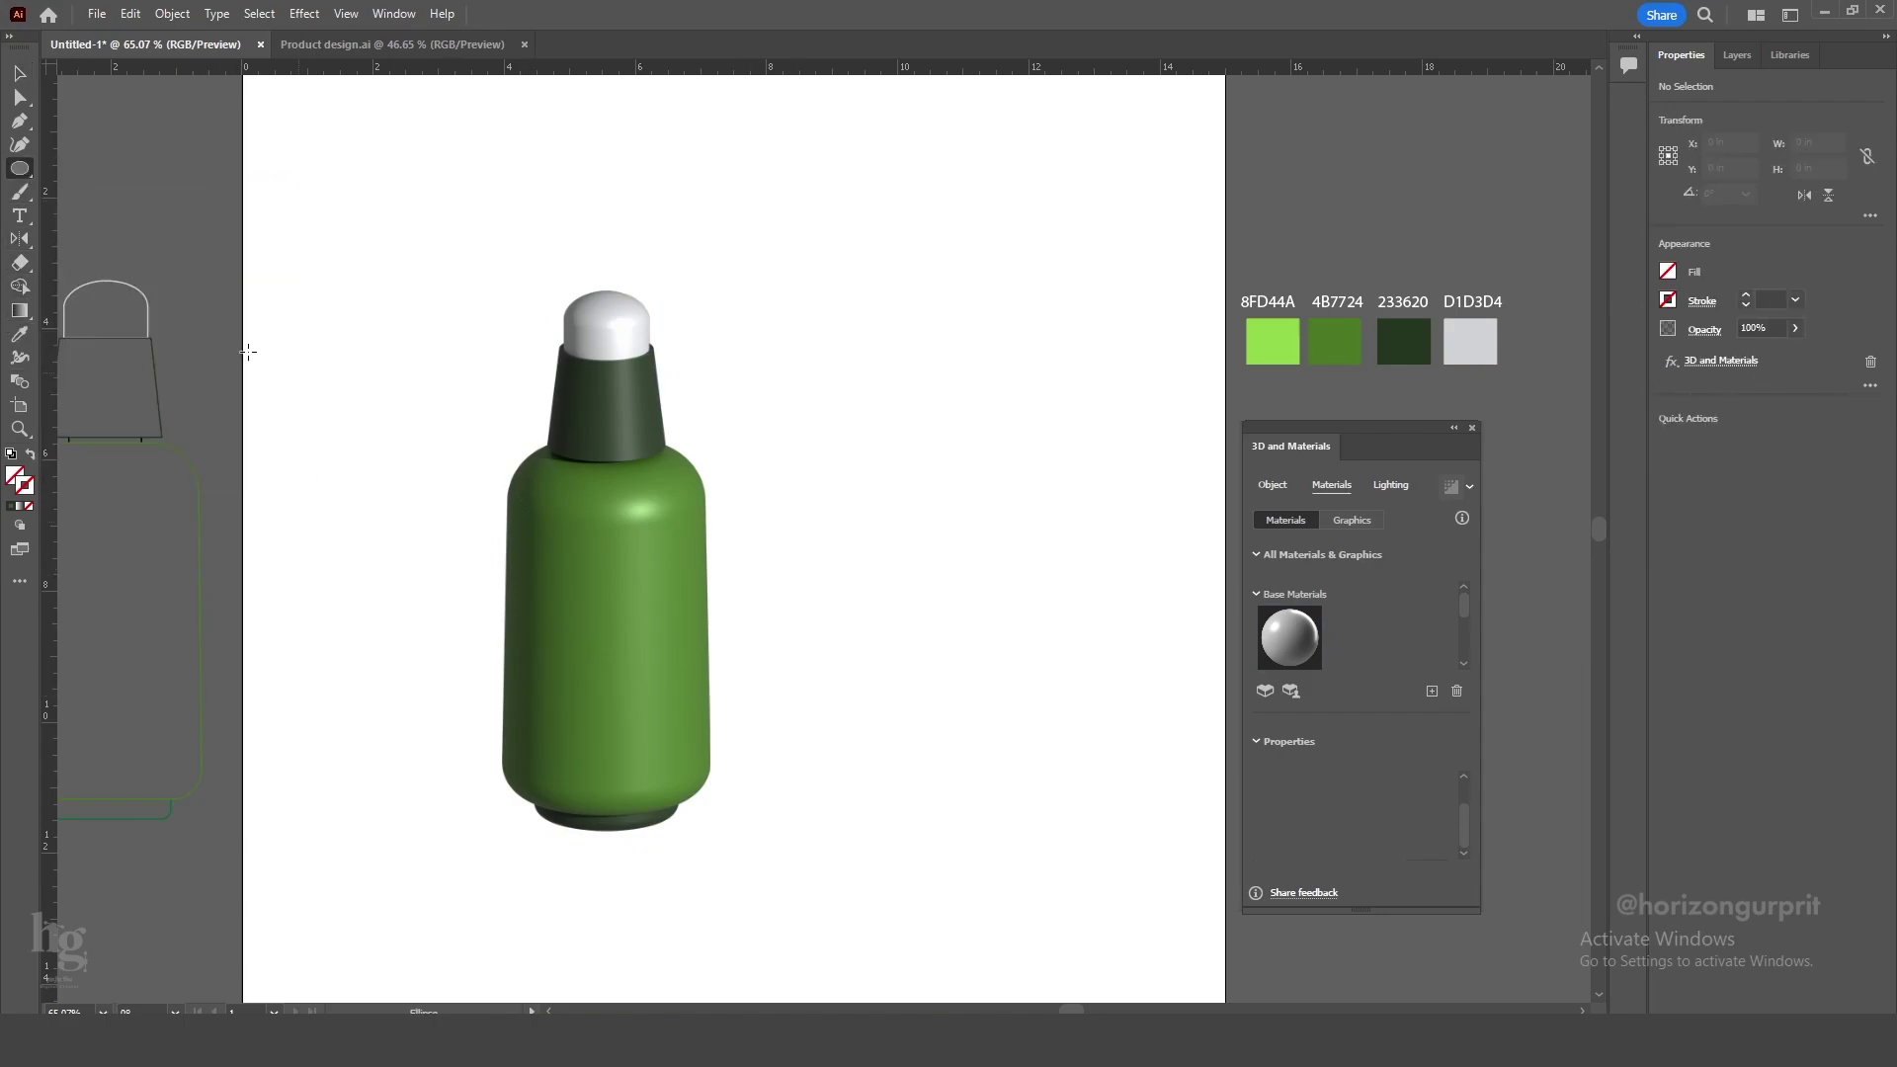
{"action": "mouse_move", "coordinate": [781, 256]}
{"action": "left_mouse_down"}
{"action": "mouse_move", "coordinate": [988, 499]}
{"action": "mouse_move", "coordinate": [1028, 502]}
{"action": "left_mouse_up"}
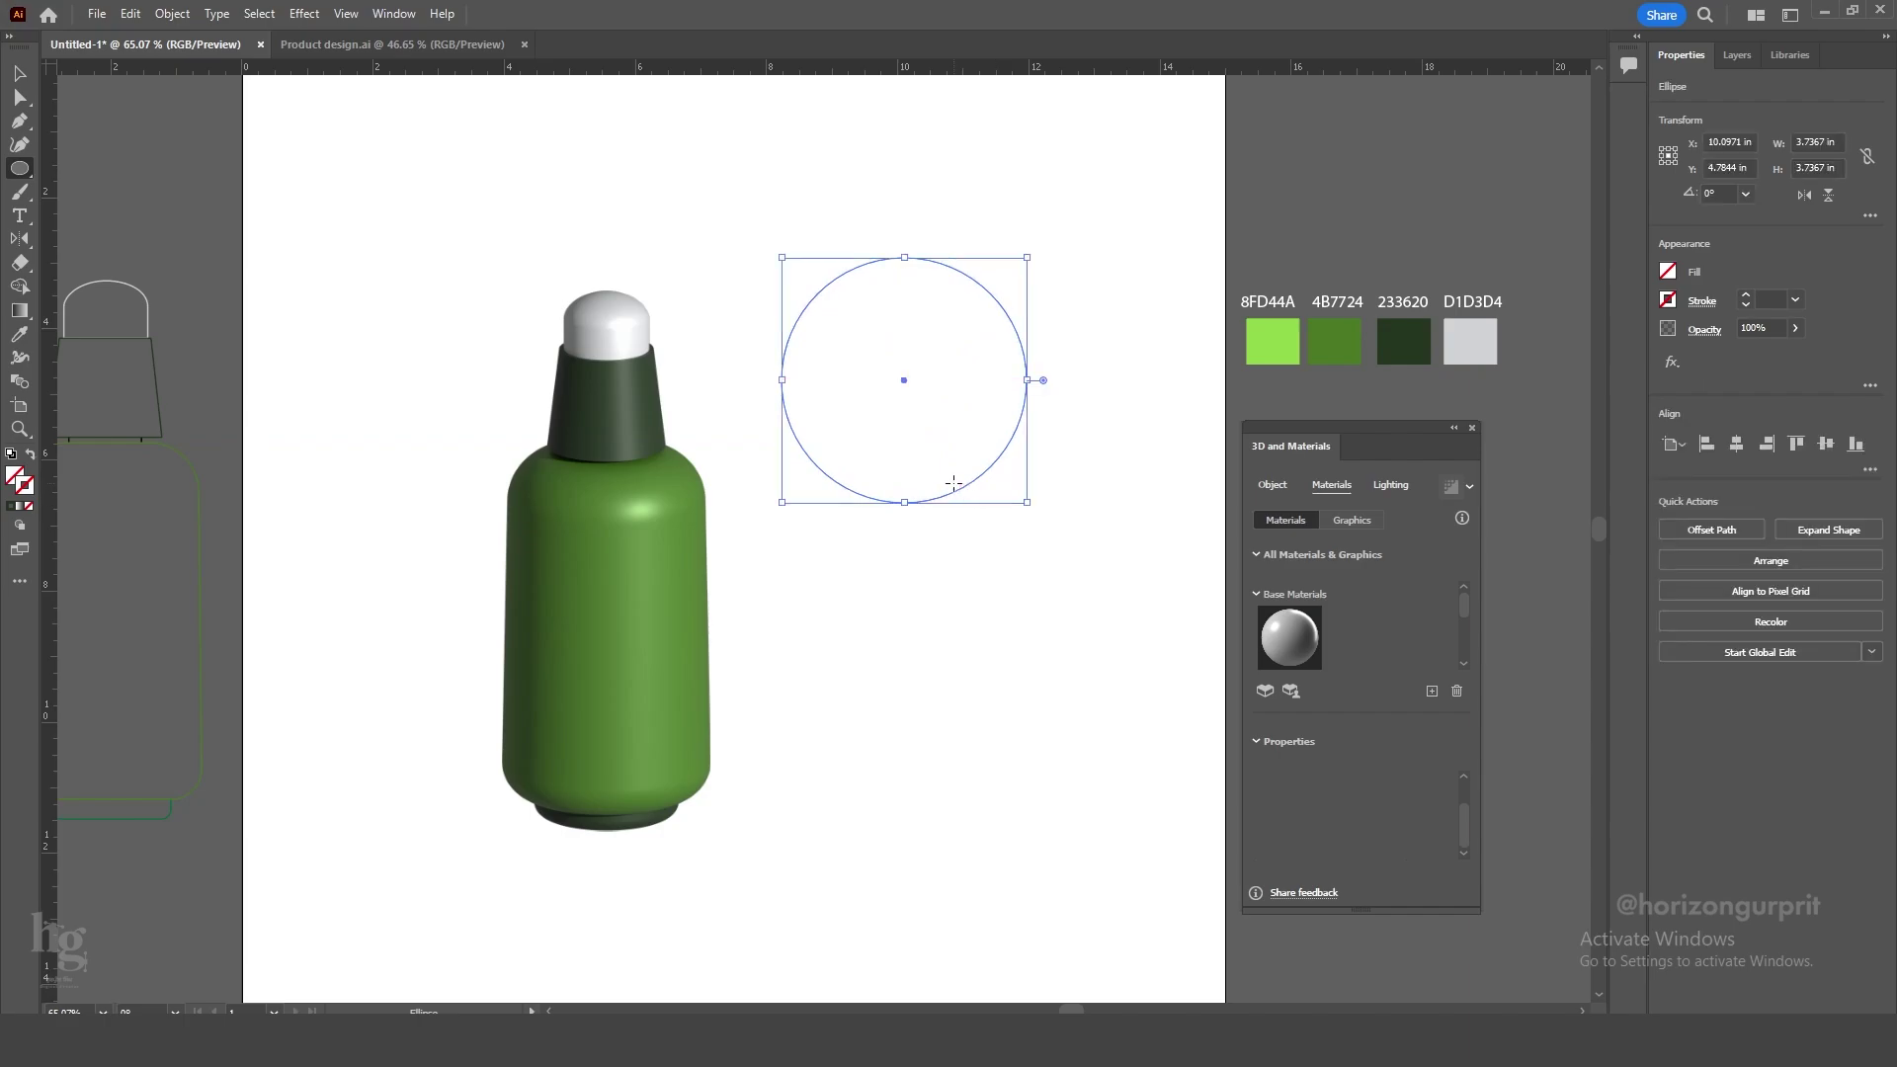
Fill the circle with a radial gradient and set its centre colour stop to the light green 8FD44A.
{"action": "left_click", "coordinate": [1669, 272]}
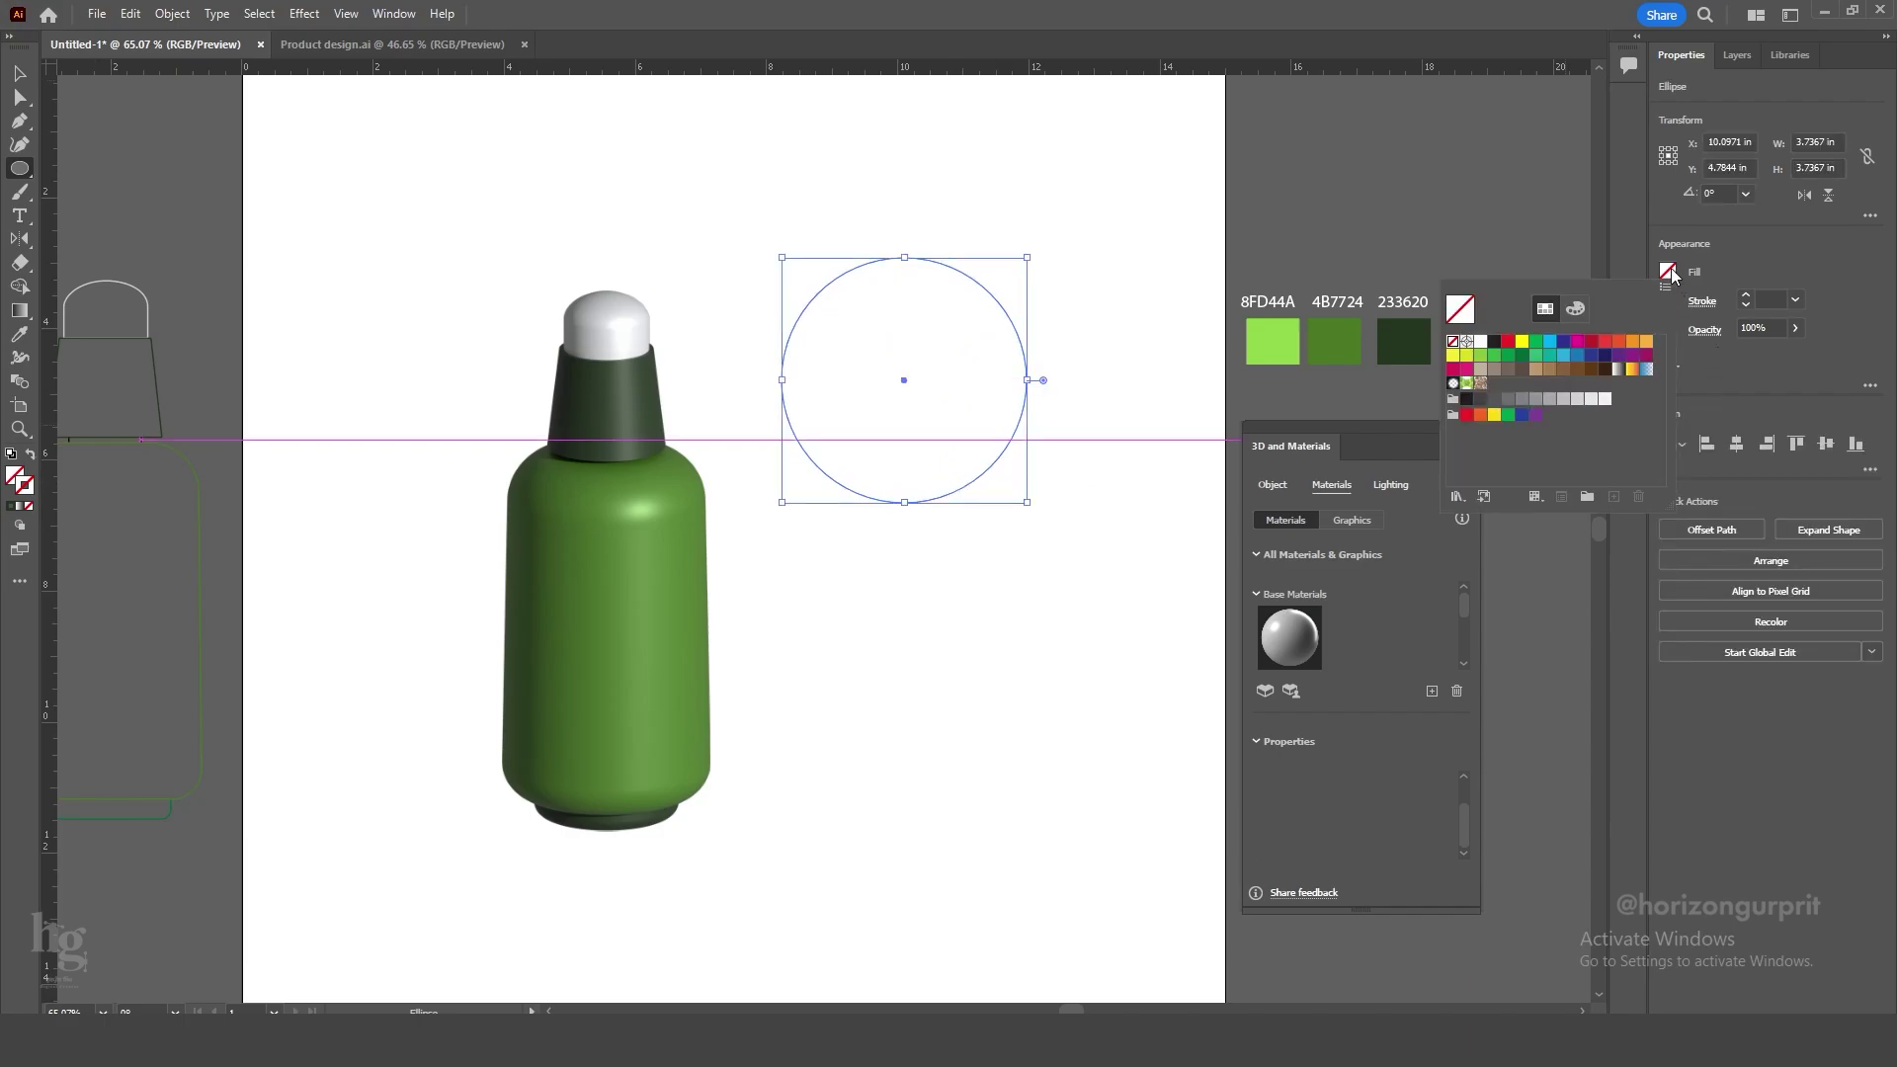
{"action": "left_click", "coordinate": [1619, 370]}
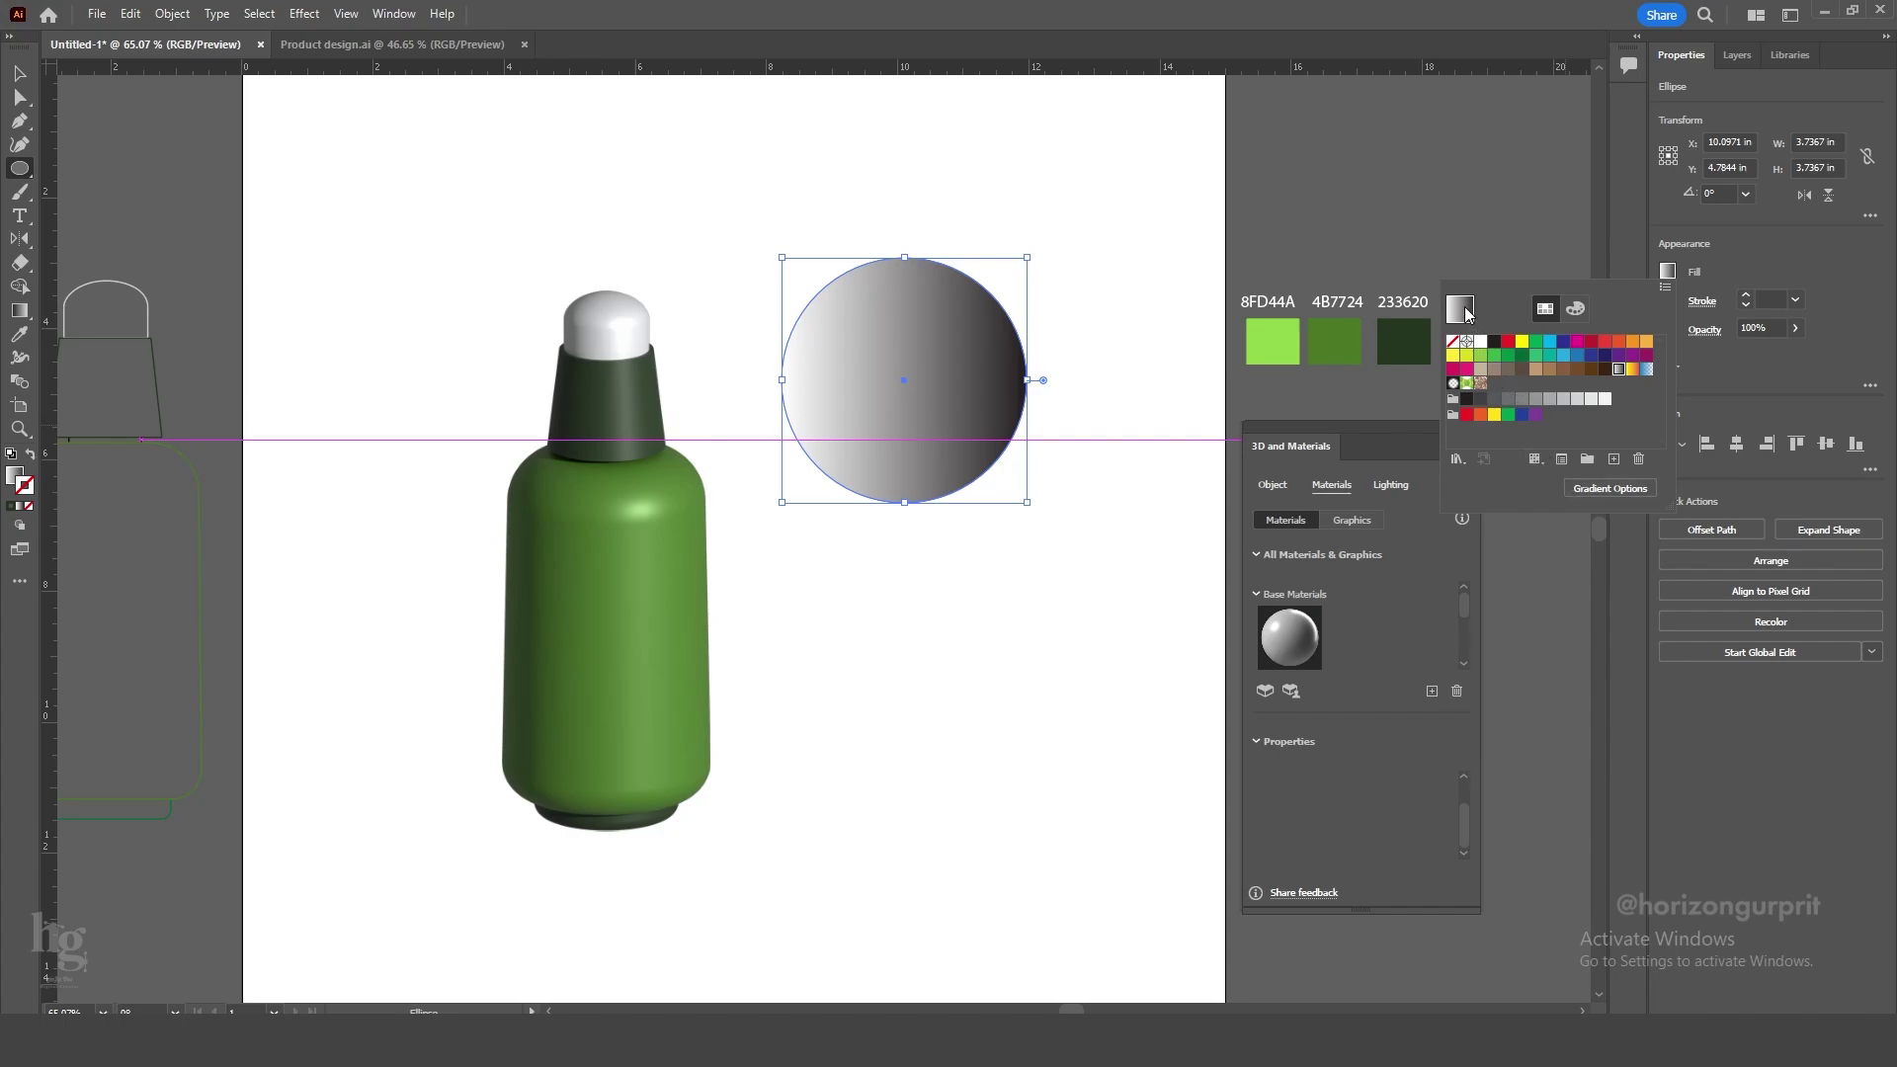
{"action": "left_click", "coordinate": [1587, 488]}
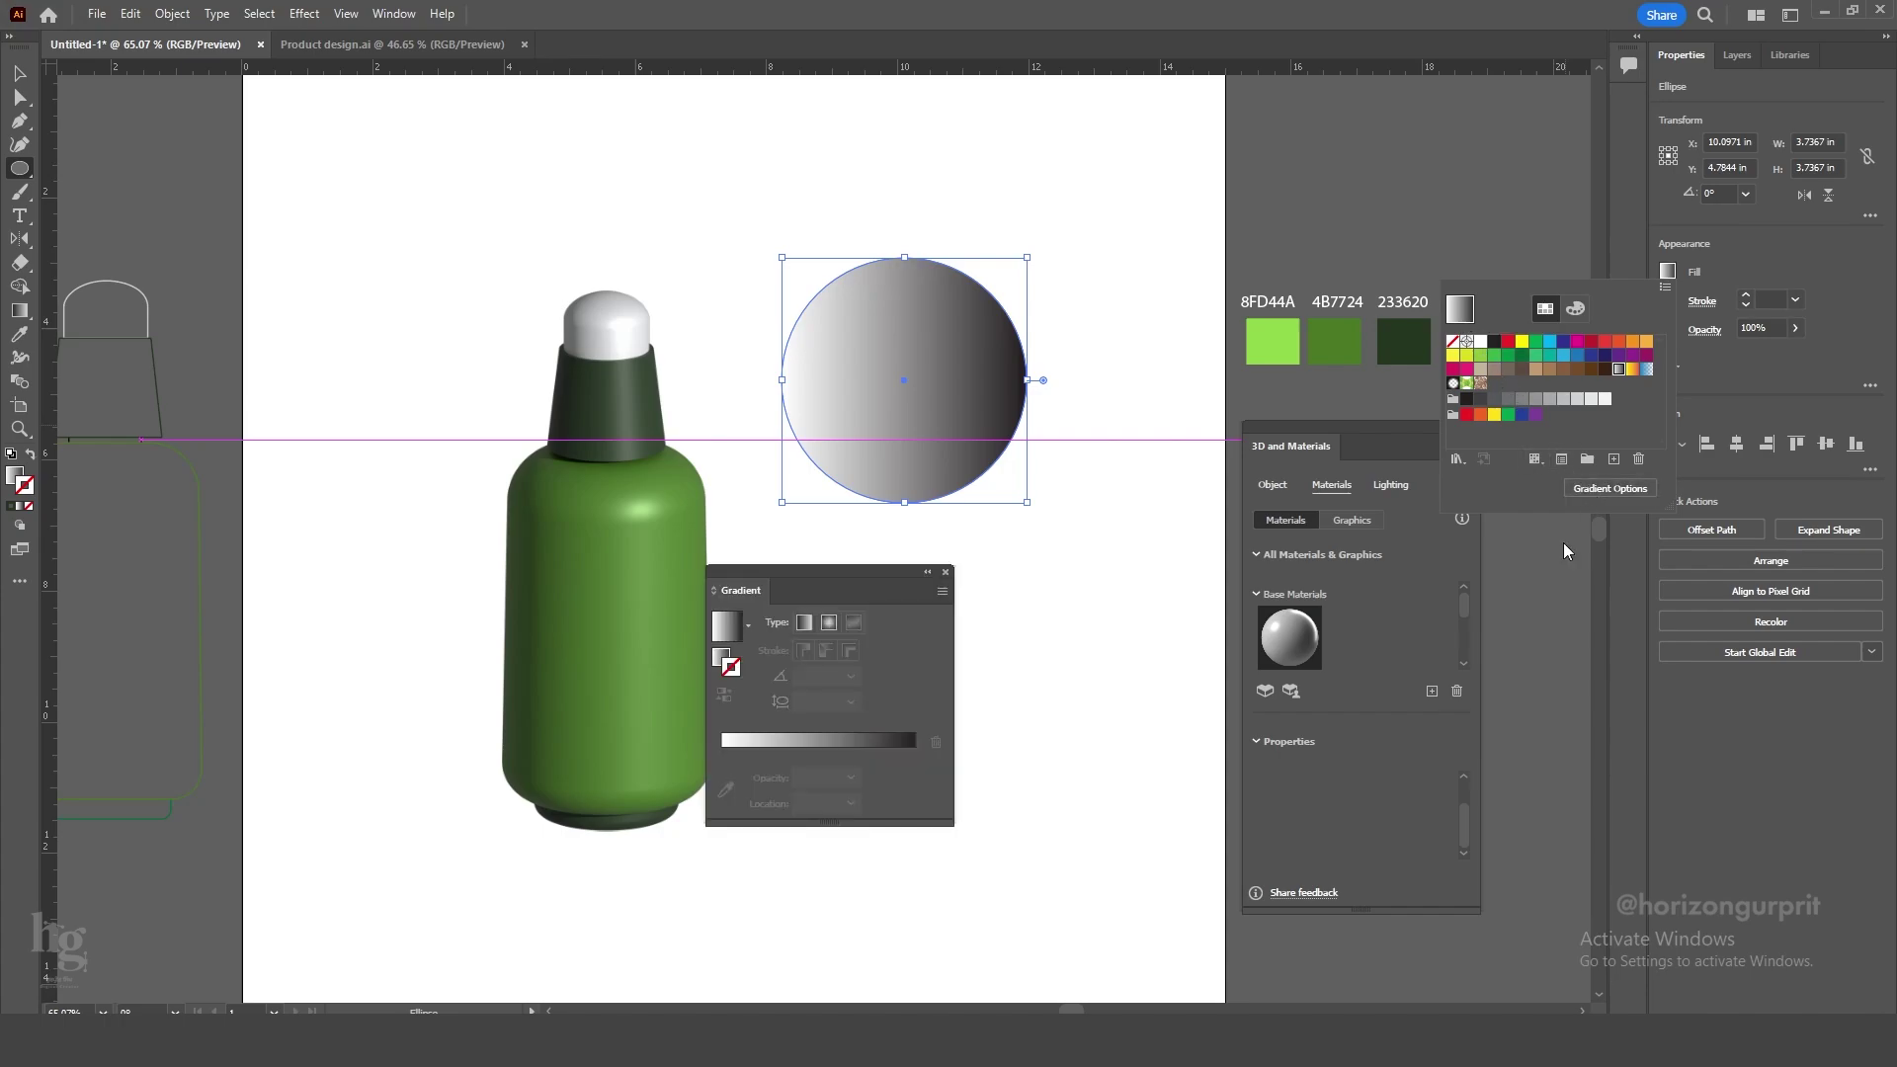
{"action": "left_click", "coordinate": [828, 623]}
{"action": "left_click", "coordinate": [806, 624]}
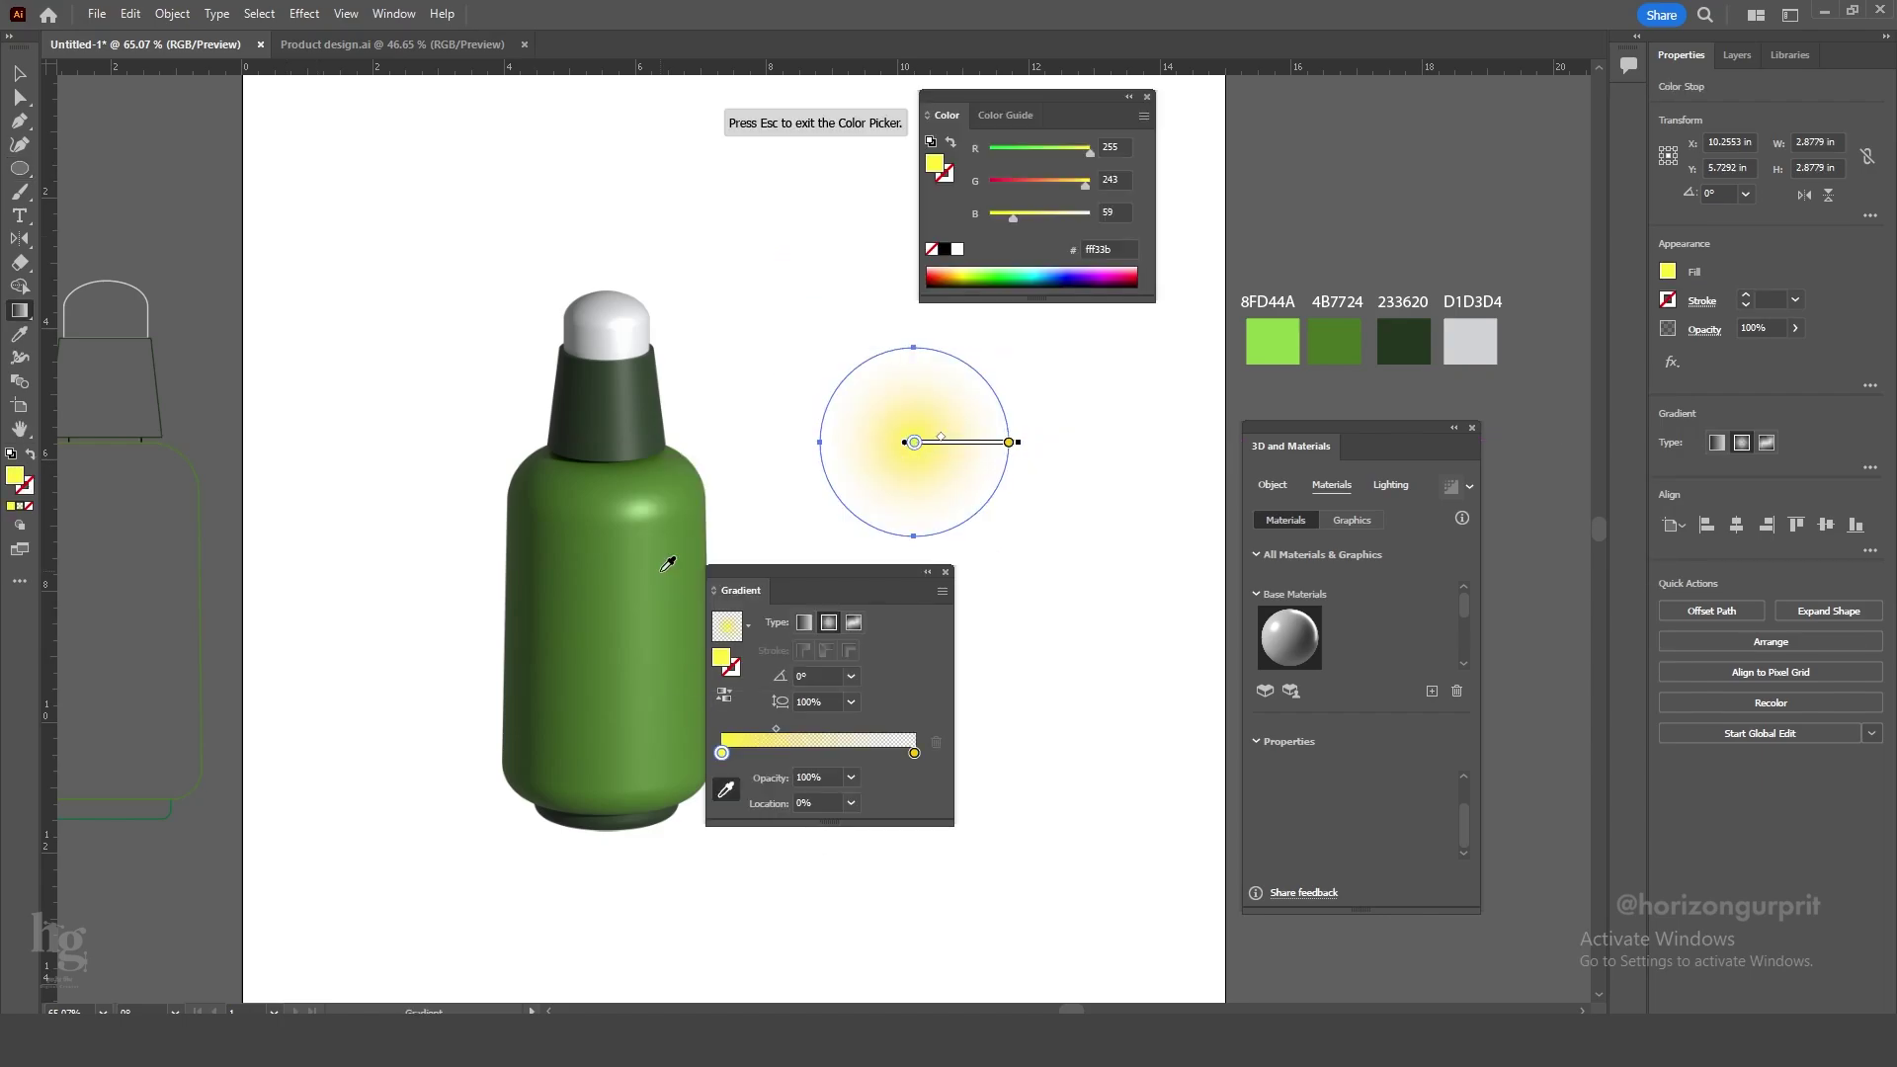
{"action": "left_click", "coordinate": [667, 563]}
Try to sample the 233620 swatch as the colour of the circle gradient's outer stop.
{"action": "left_click", "coordinate": [914, 753]}
{"action": "double_click", "coordinate": [914, 753]}
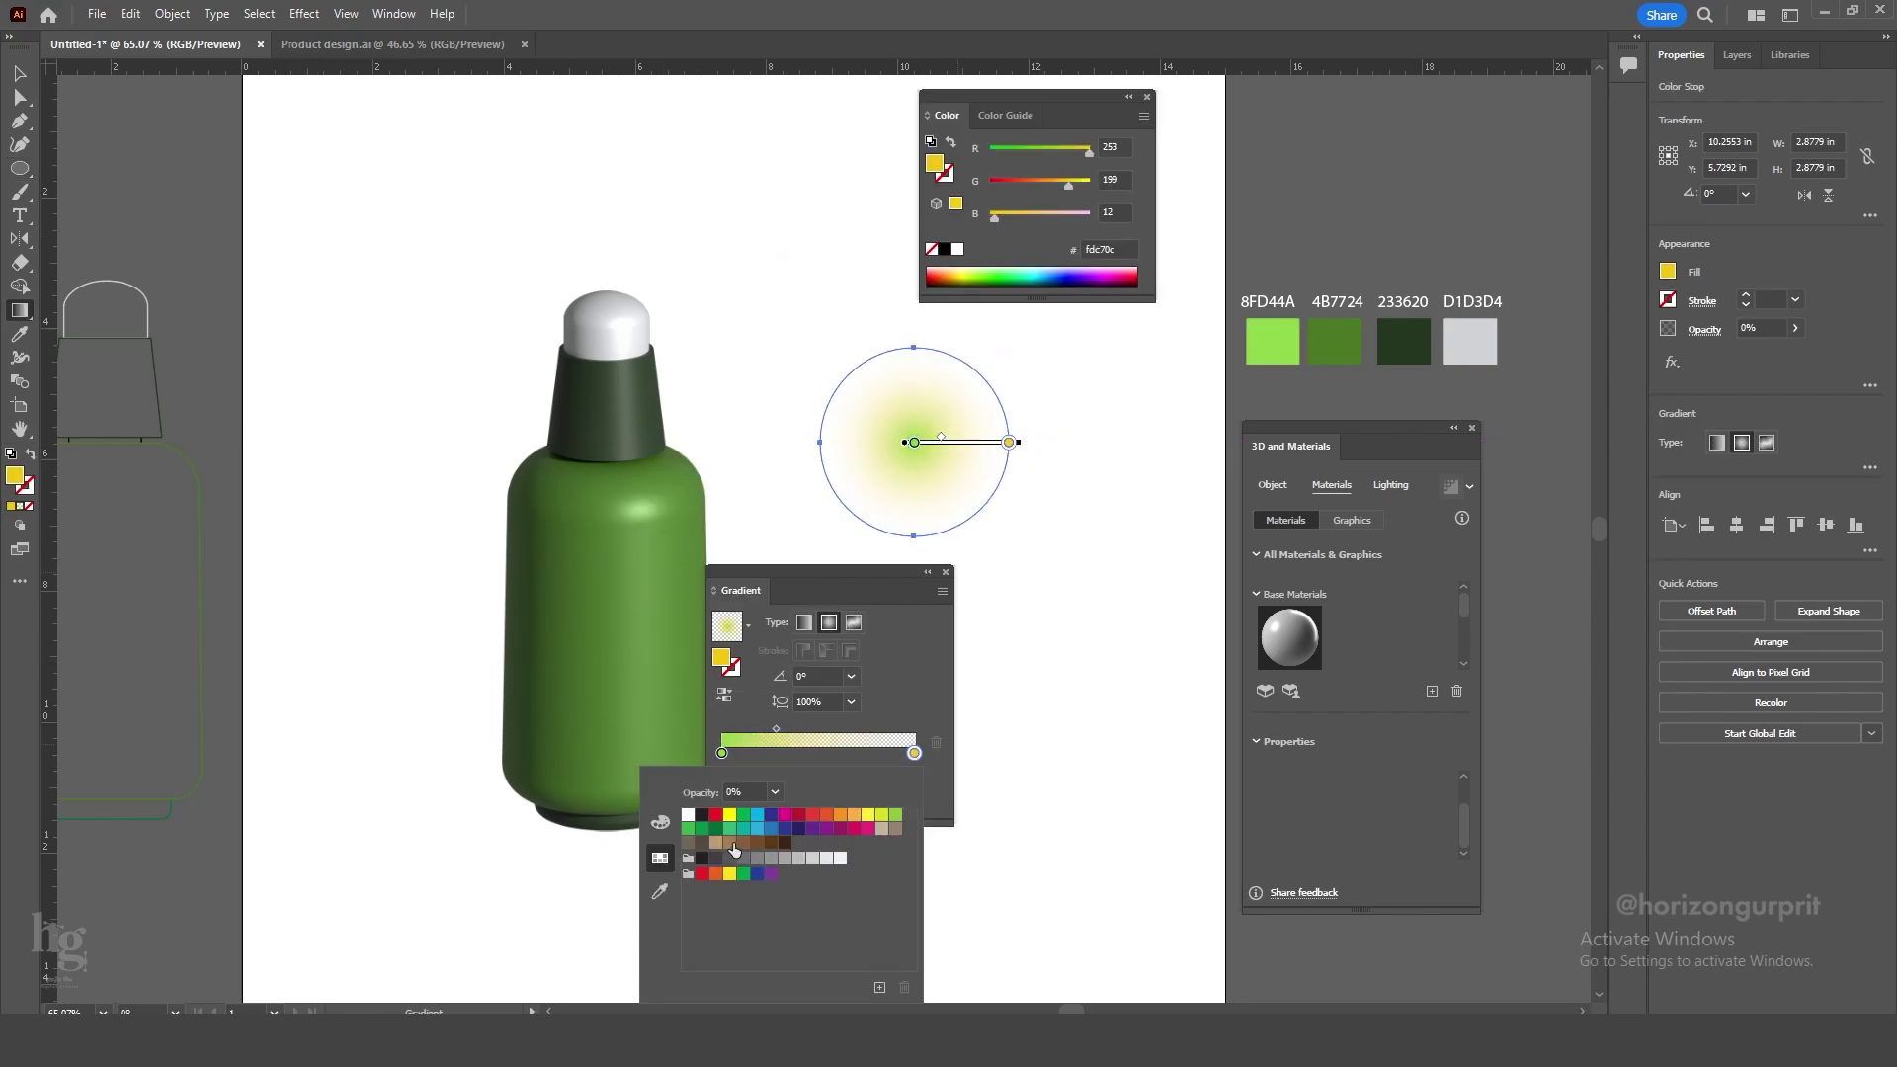
{"action": "left_click", "coordinate": [20, 335]}
{"action": "left_click", "coordinate": [1413, 342]}
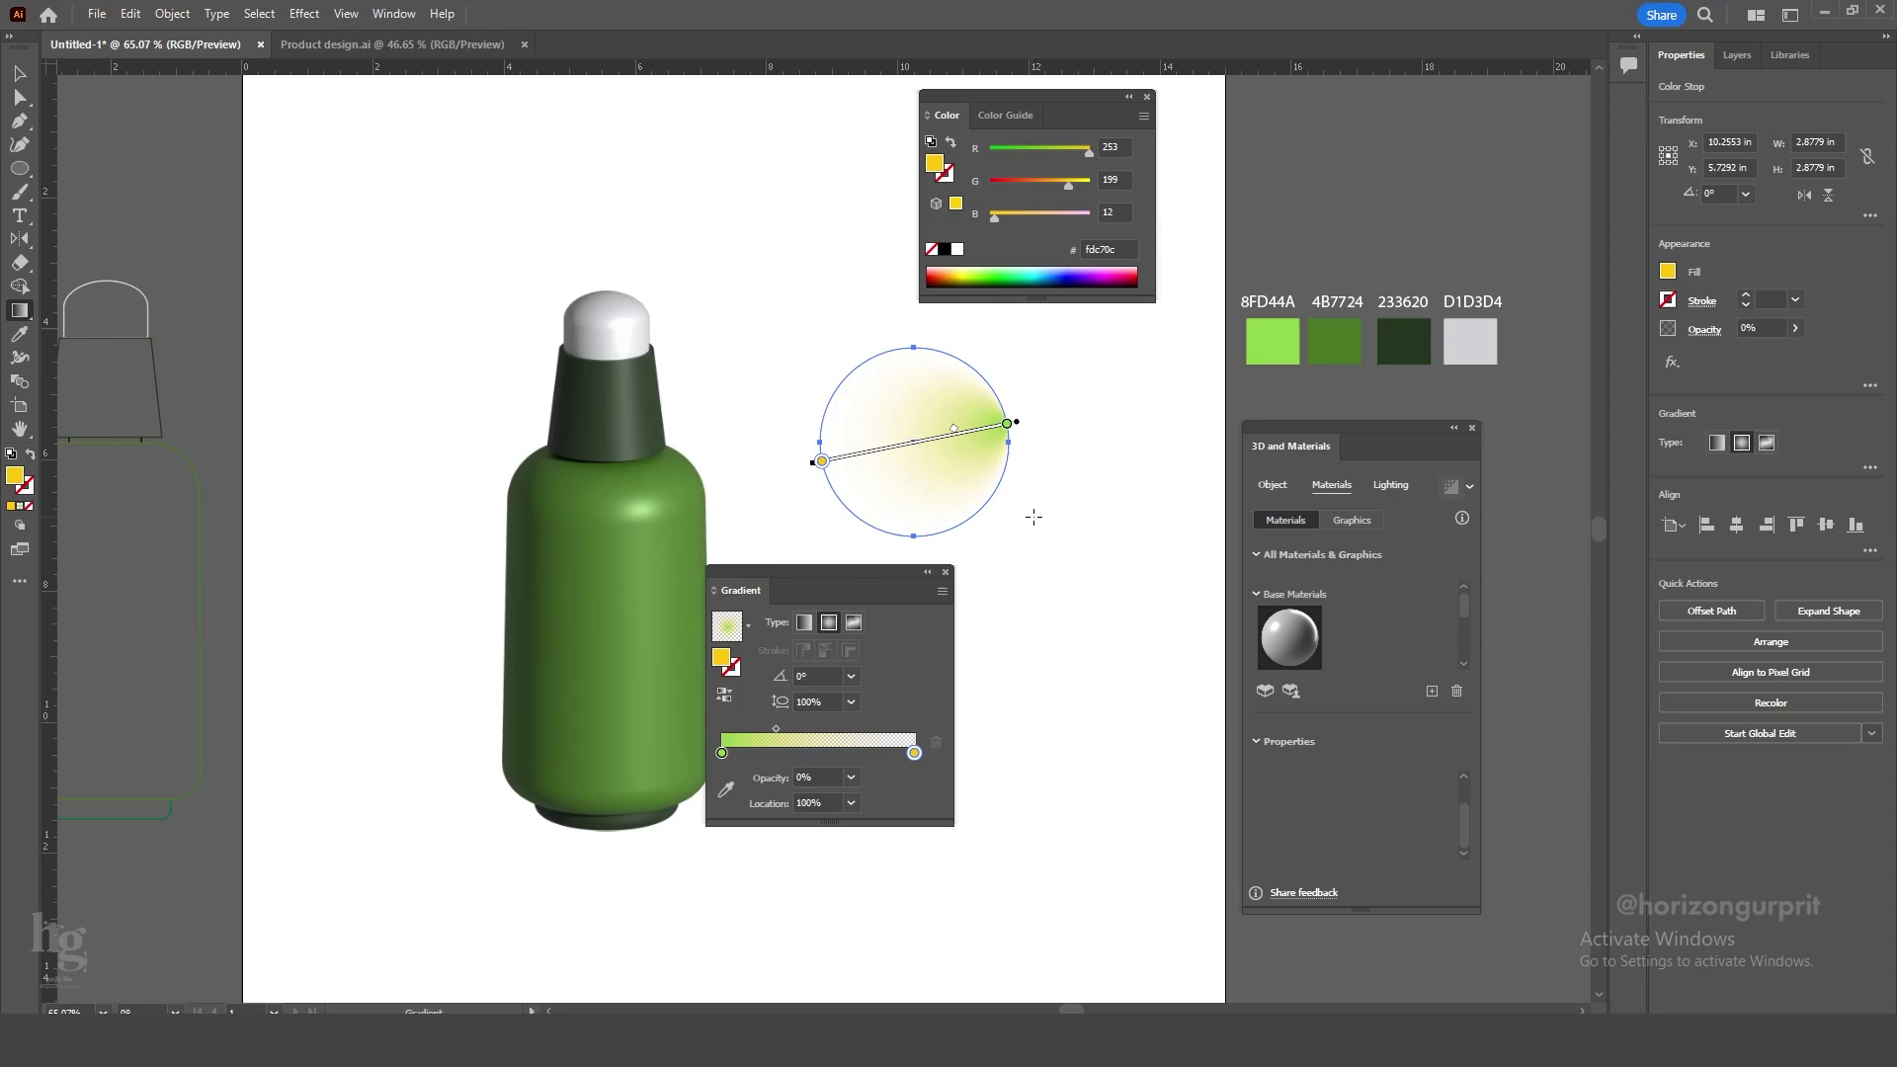
{"action": "key", "text": "ctrl+z"}
{"action": "key", "text": "v"}
{"action": "key", "text": "g"}
{"action": "left_click", "coordinate": [1008, 444]}
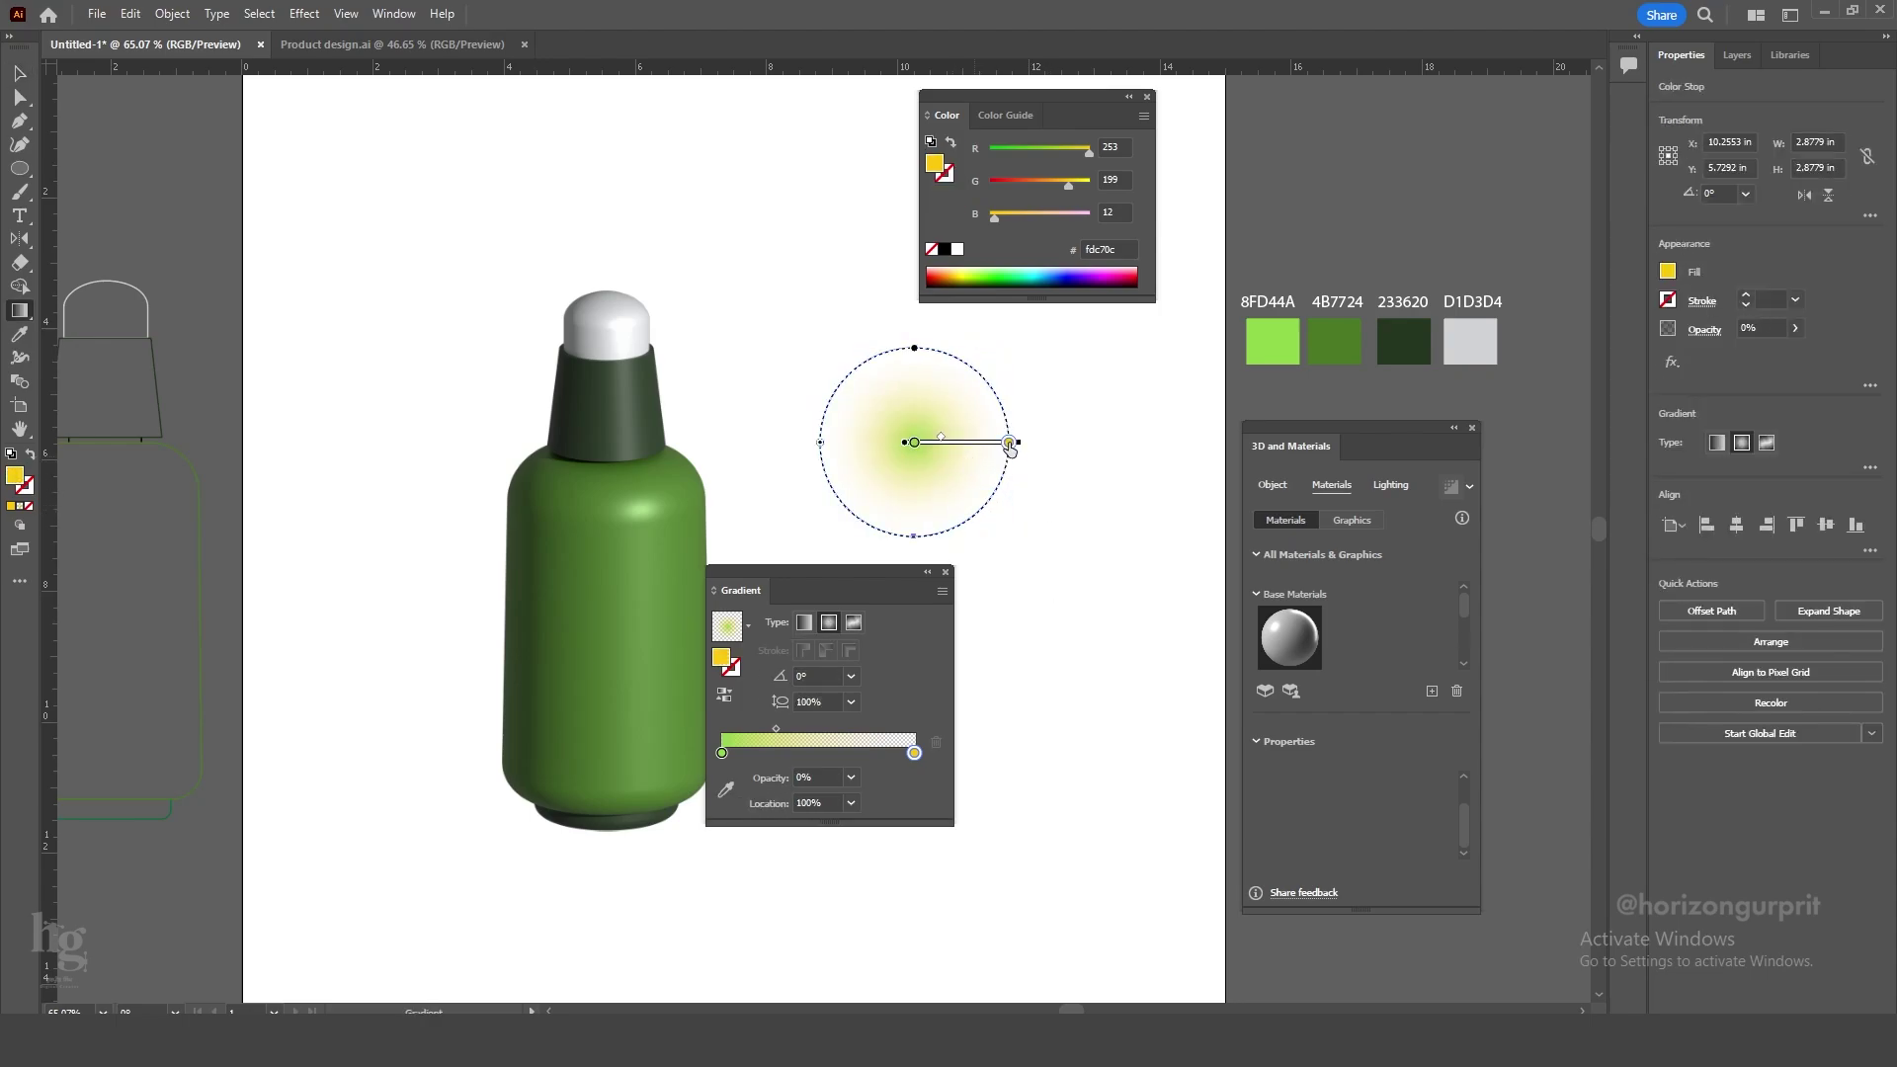
{"action": "key", "text": "i"}
{"action": "left_click", "coordinate": [1399, 345]}
{"action": "key", "text": "ctrl+z"}
Set the gradient's outer colour stop to 233620 with 0% opacity.
{"action": "key", "text": "v"}
{"action": "key", "text": "g"}
{"action": "double_click", "coordinate": [1009, 444]}
{"action": "left_click", "coordinate": [761, 517]}
{"action": "left_click", "coordinate": [756, 580]}
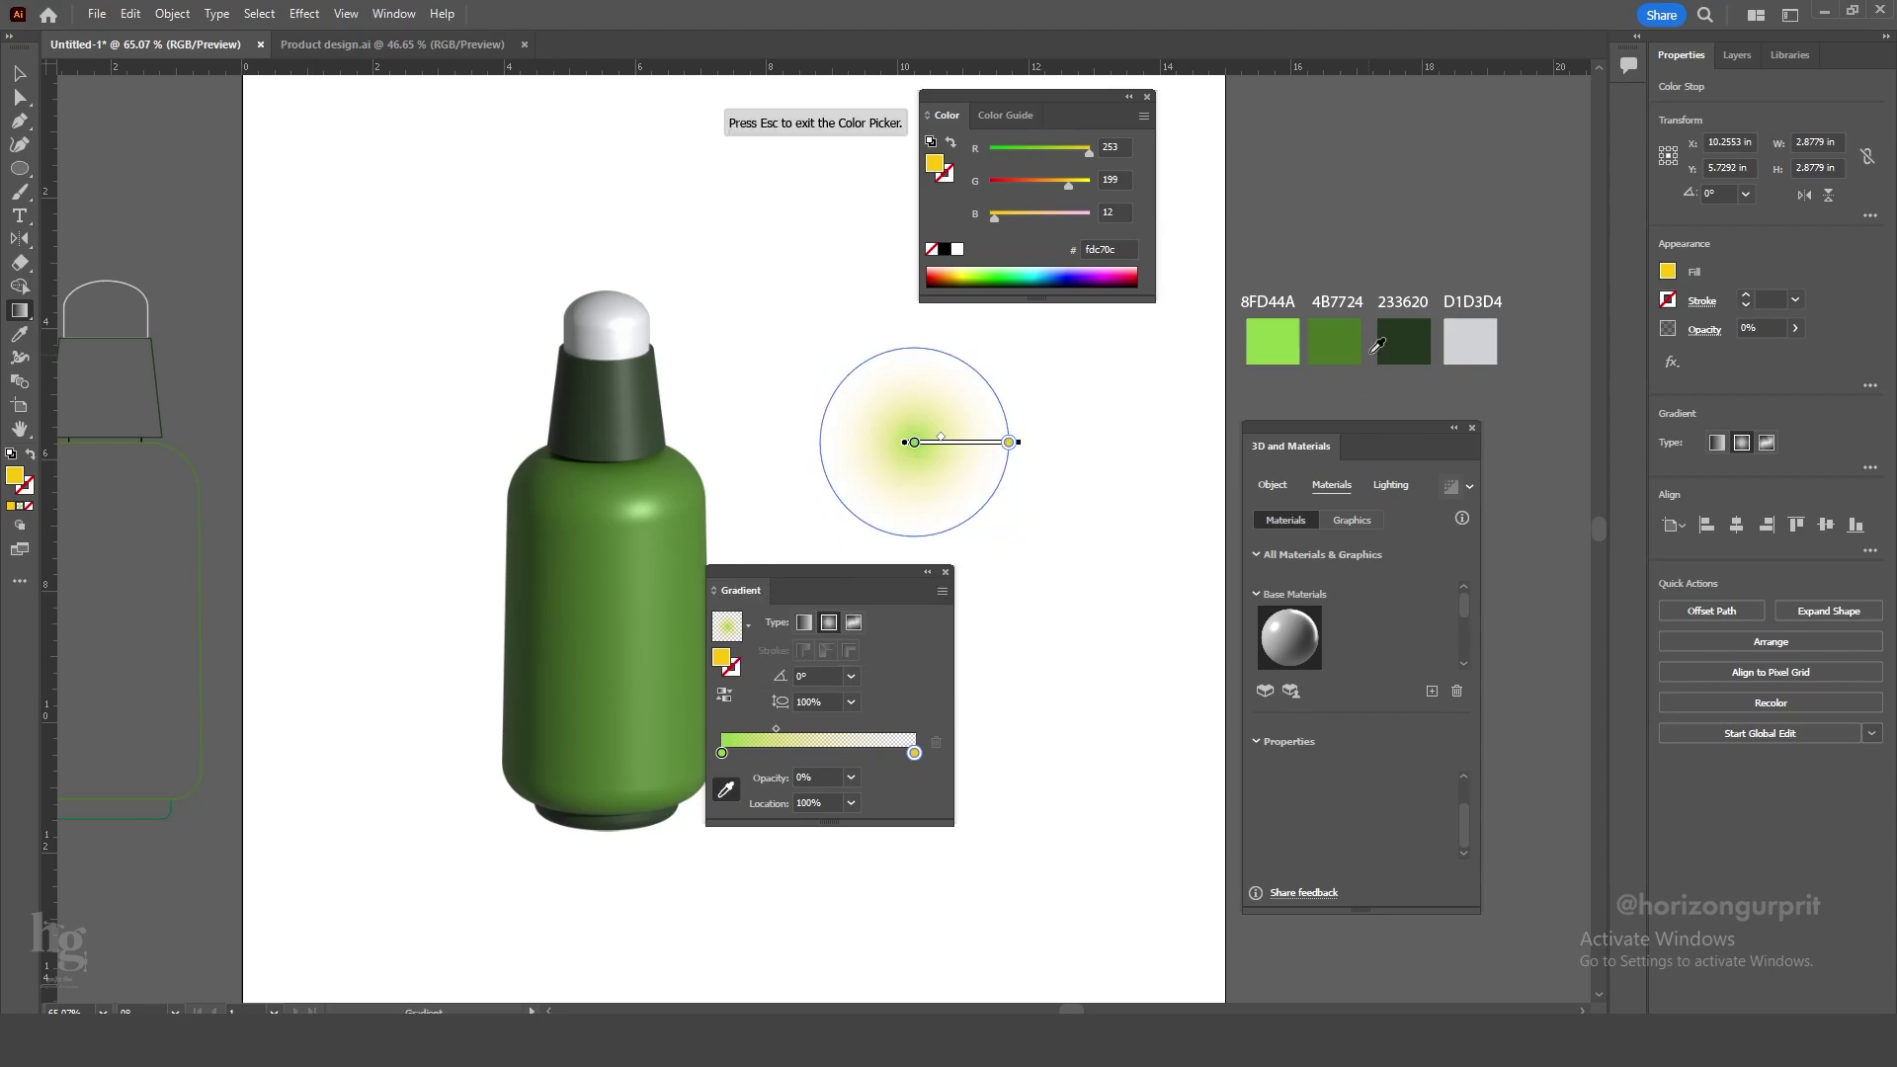
{"action": "left_click", "coordinate": [1391, 342]}
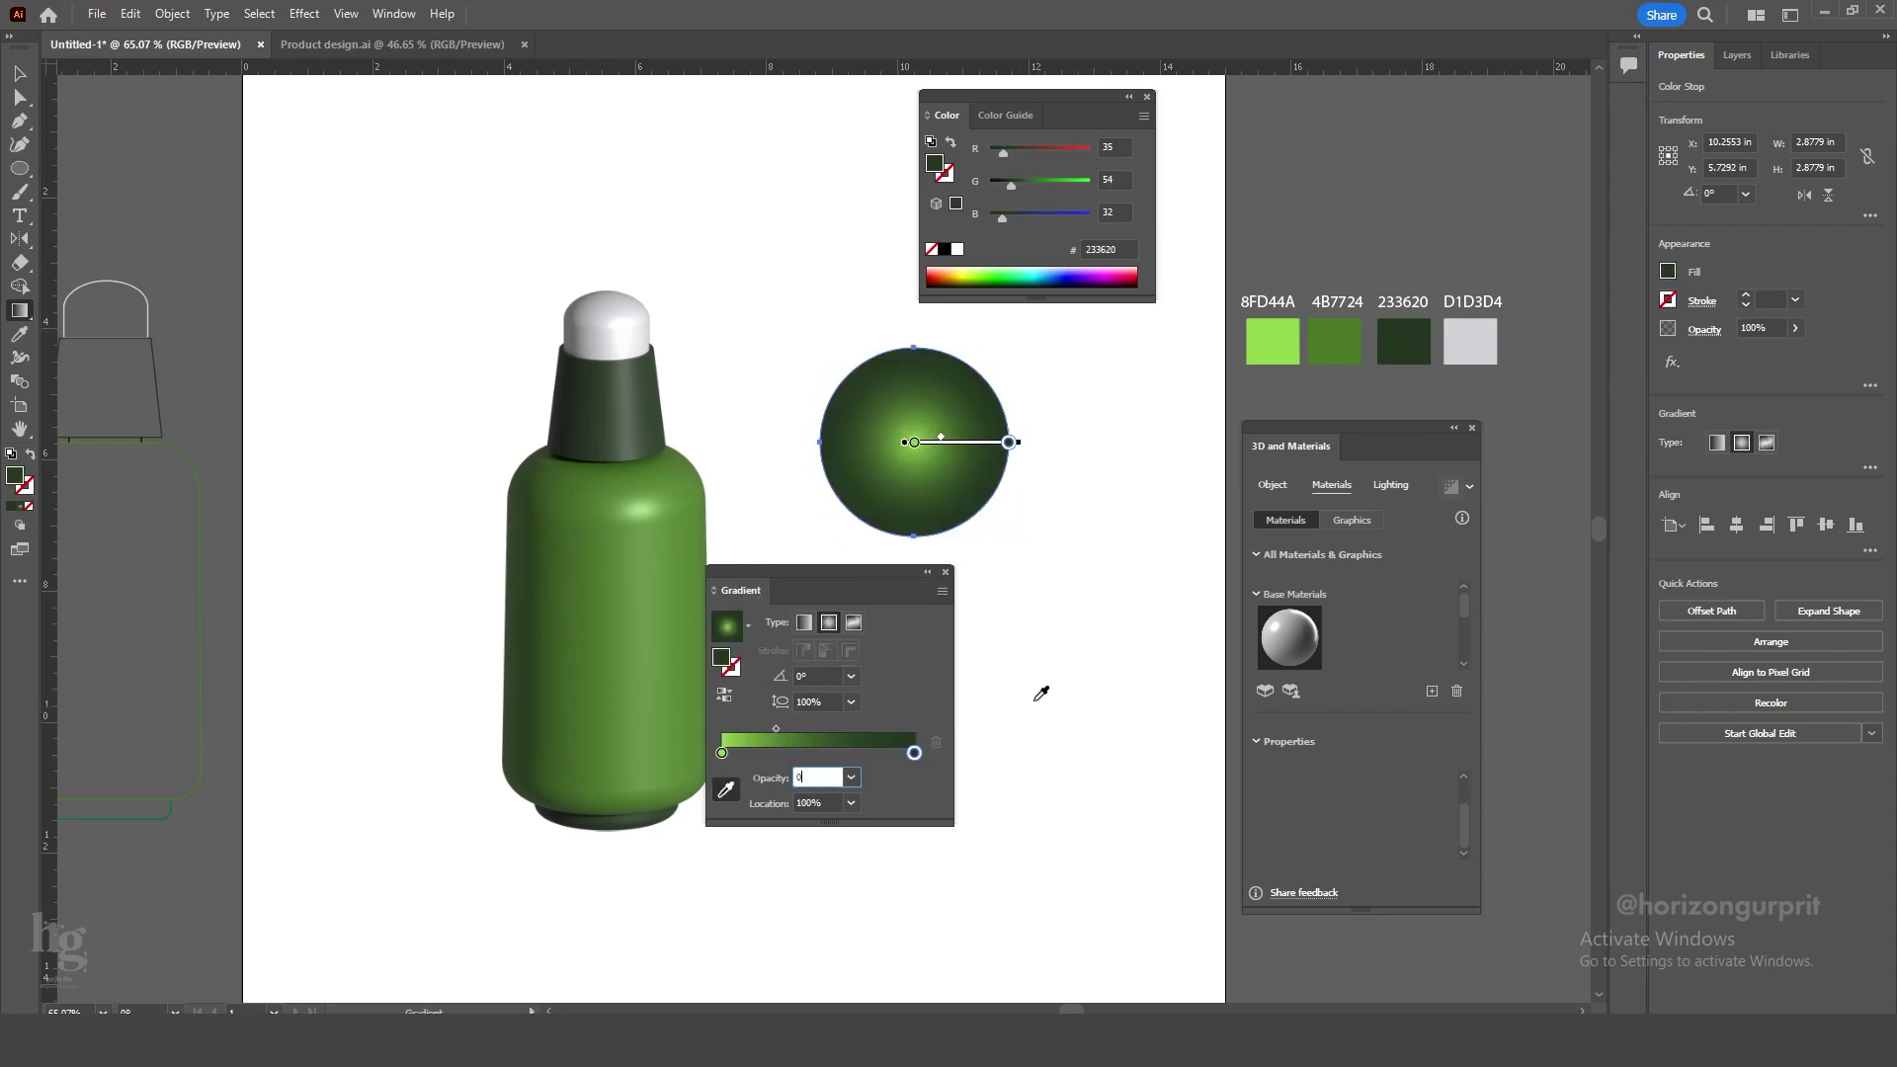
{"action": "key", "text": "Return"}
Shift the gradient midpoint outward and set the outer colour stop to 8FD44A with 0% opacity.
{"action": "mouse_move", "coordinate": [941, 441]}
{"action": "left_mouse_down"}
{"action": "mouse_move", "coordinate": [1009, 438]}
{"action": "mouse_move", "coordinate": [959, 444]}
{"action": "left_mouse_up"}
{"action": "double_click", "coordinate": [1009, 443]}
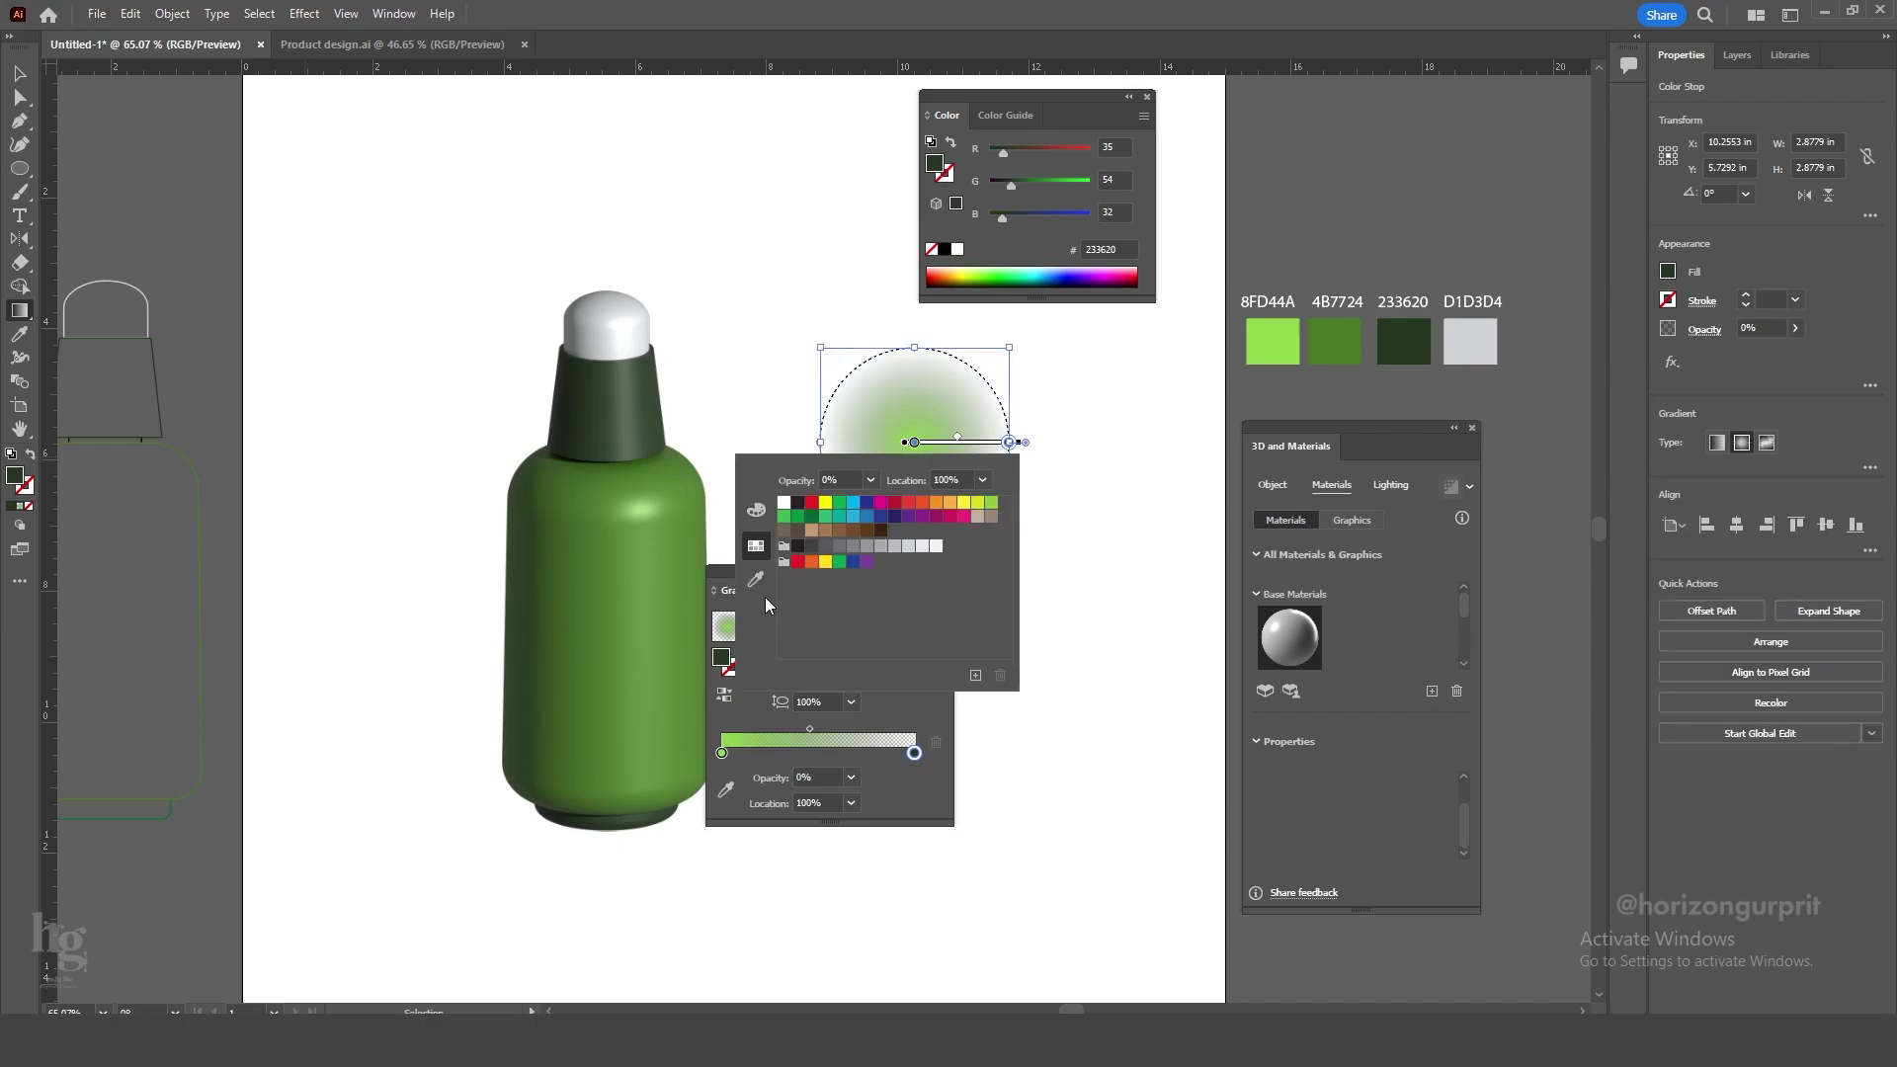
{"action": "left_click", "coordinate": [758, 581]}
{"action": "left_click", "coordinate": [1273, 343]}
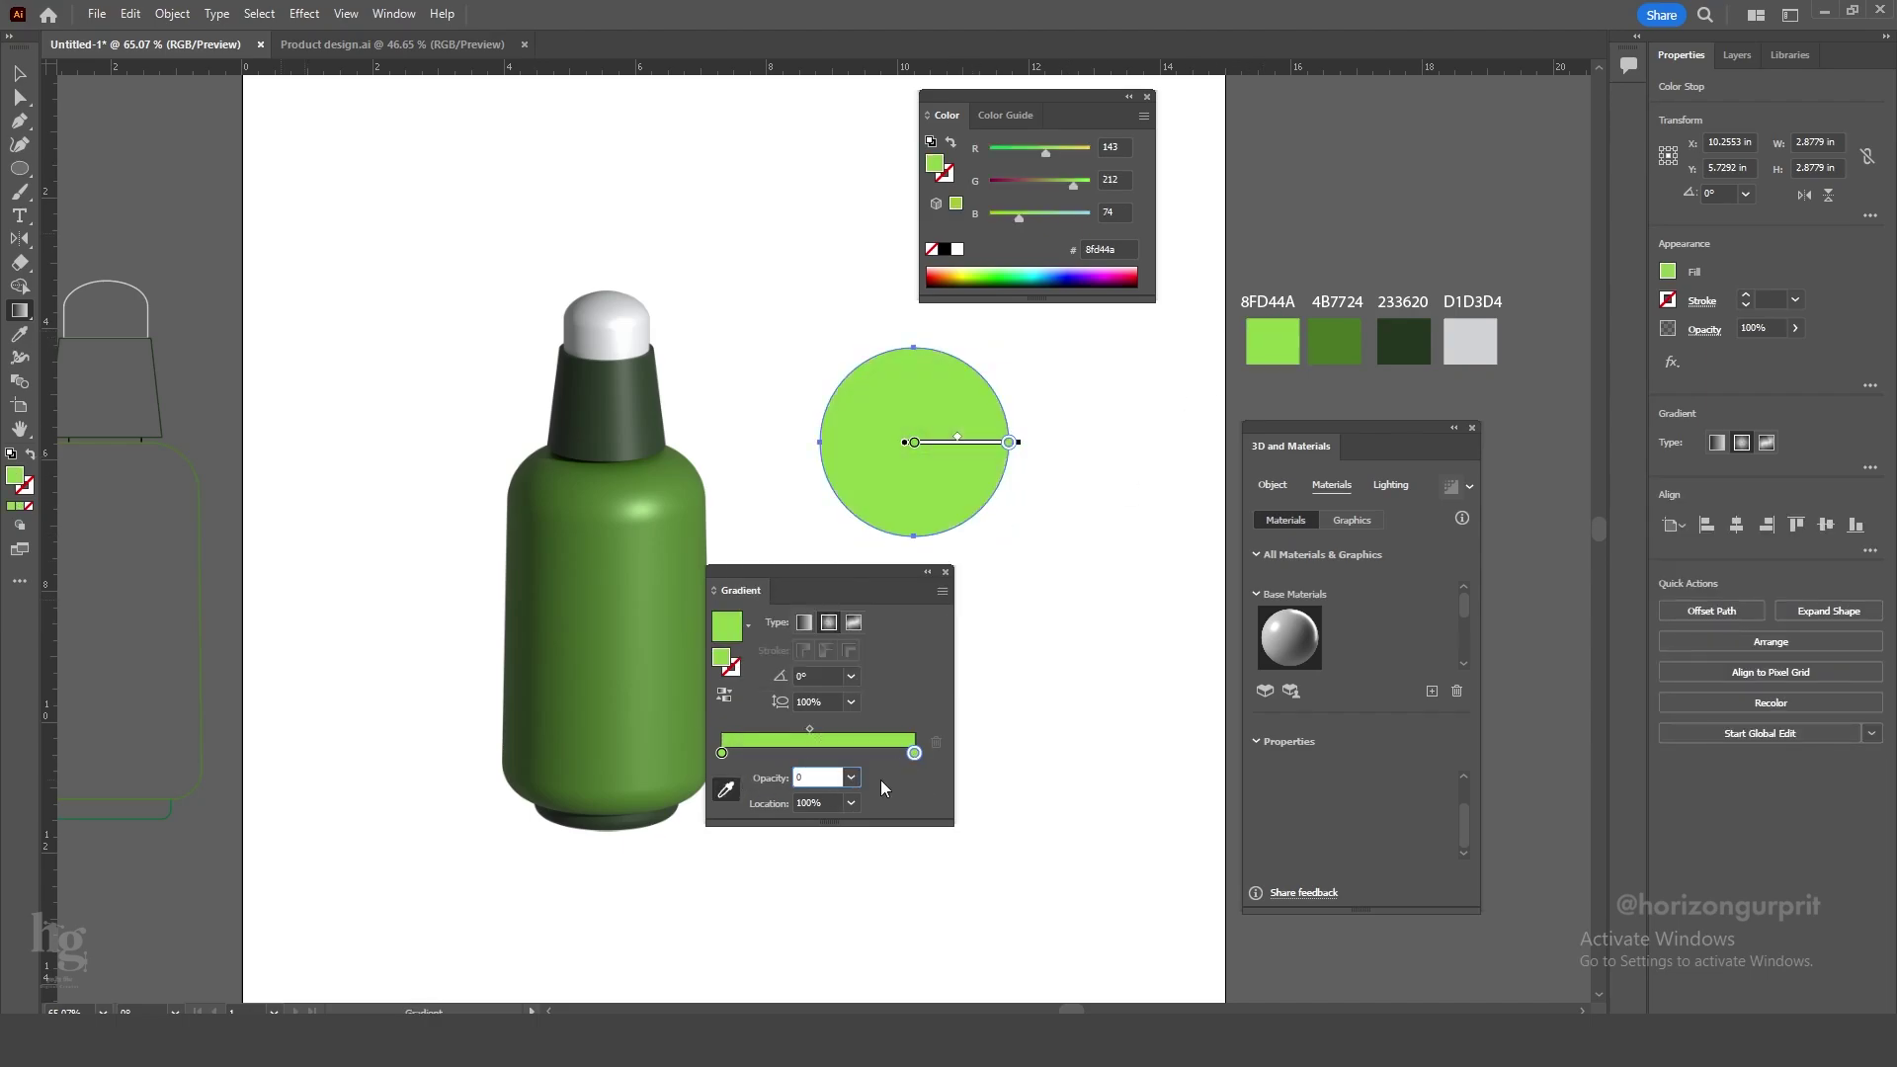
{"action": "key", "text": "Return"}
Move the green gradient circle onto the front of the bottle's body.
{"action": "left_click", "coordinate": [20, 74]}
{"action": "left_click", "coordinate": [1037, 485]}
{"action": "left_click_drag", "start_coordinate": [876, 582], "coordinate": [1381, 739]}
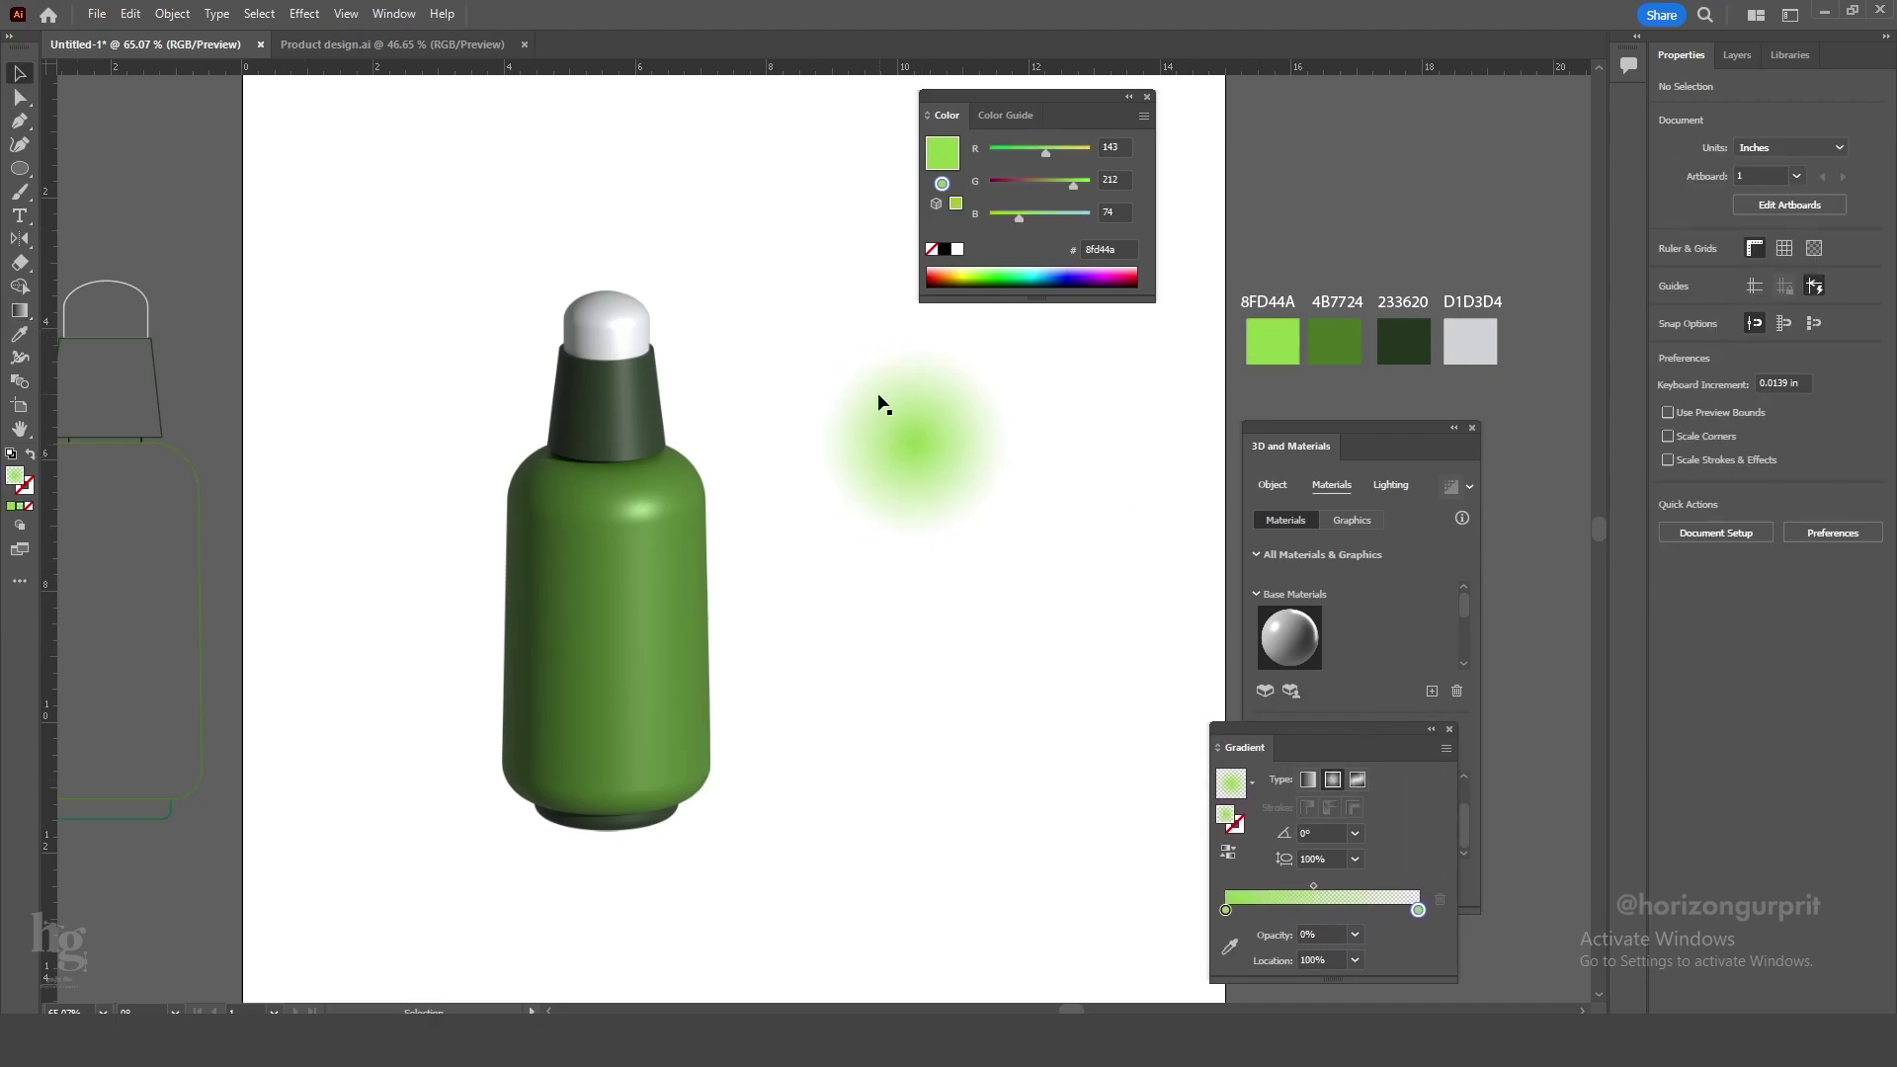
{"action": "left_click_drag", "start_coordinate": [882, 405], "coordinate": [570, 554]}
Set the blend mode of the gradient circle's fill to Color Dodge.
{"action": "left_click", "coordinate": [394, 12]}
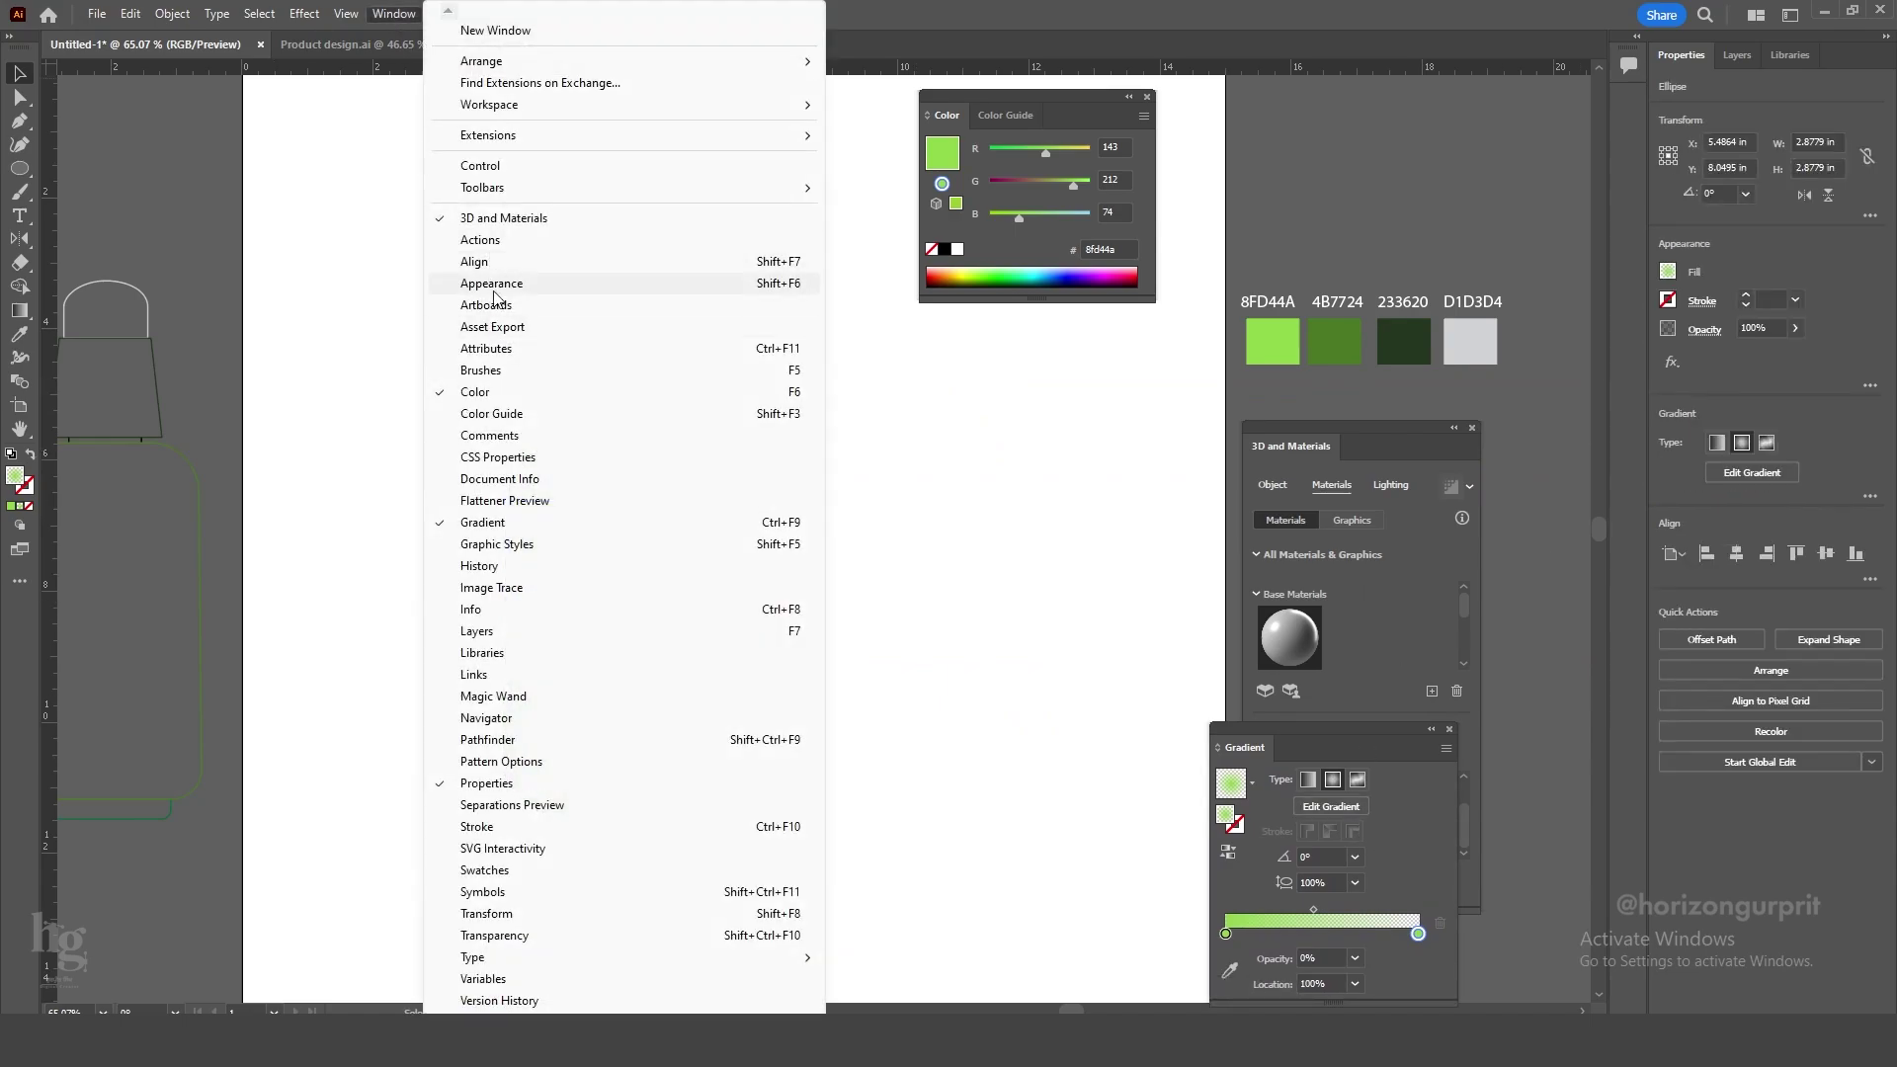
{"action": "left_click", "coordinate": [467, 284]}
{"action": "left_click_drag", "start_coordinate": [878, 337], "coordinate": [1018, 427]}
{"action": "left_click_drag", "start_coordinate": [1106, 515], "coordinate": [1110, 541]}
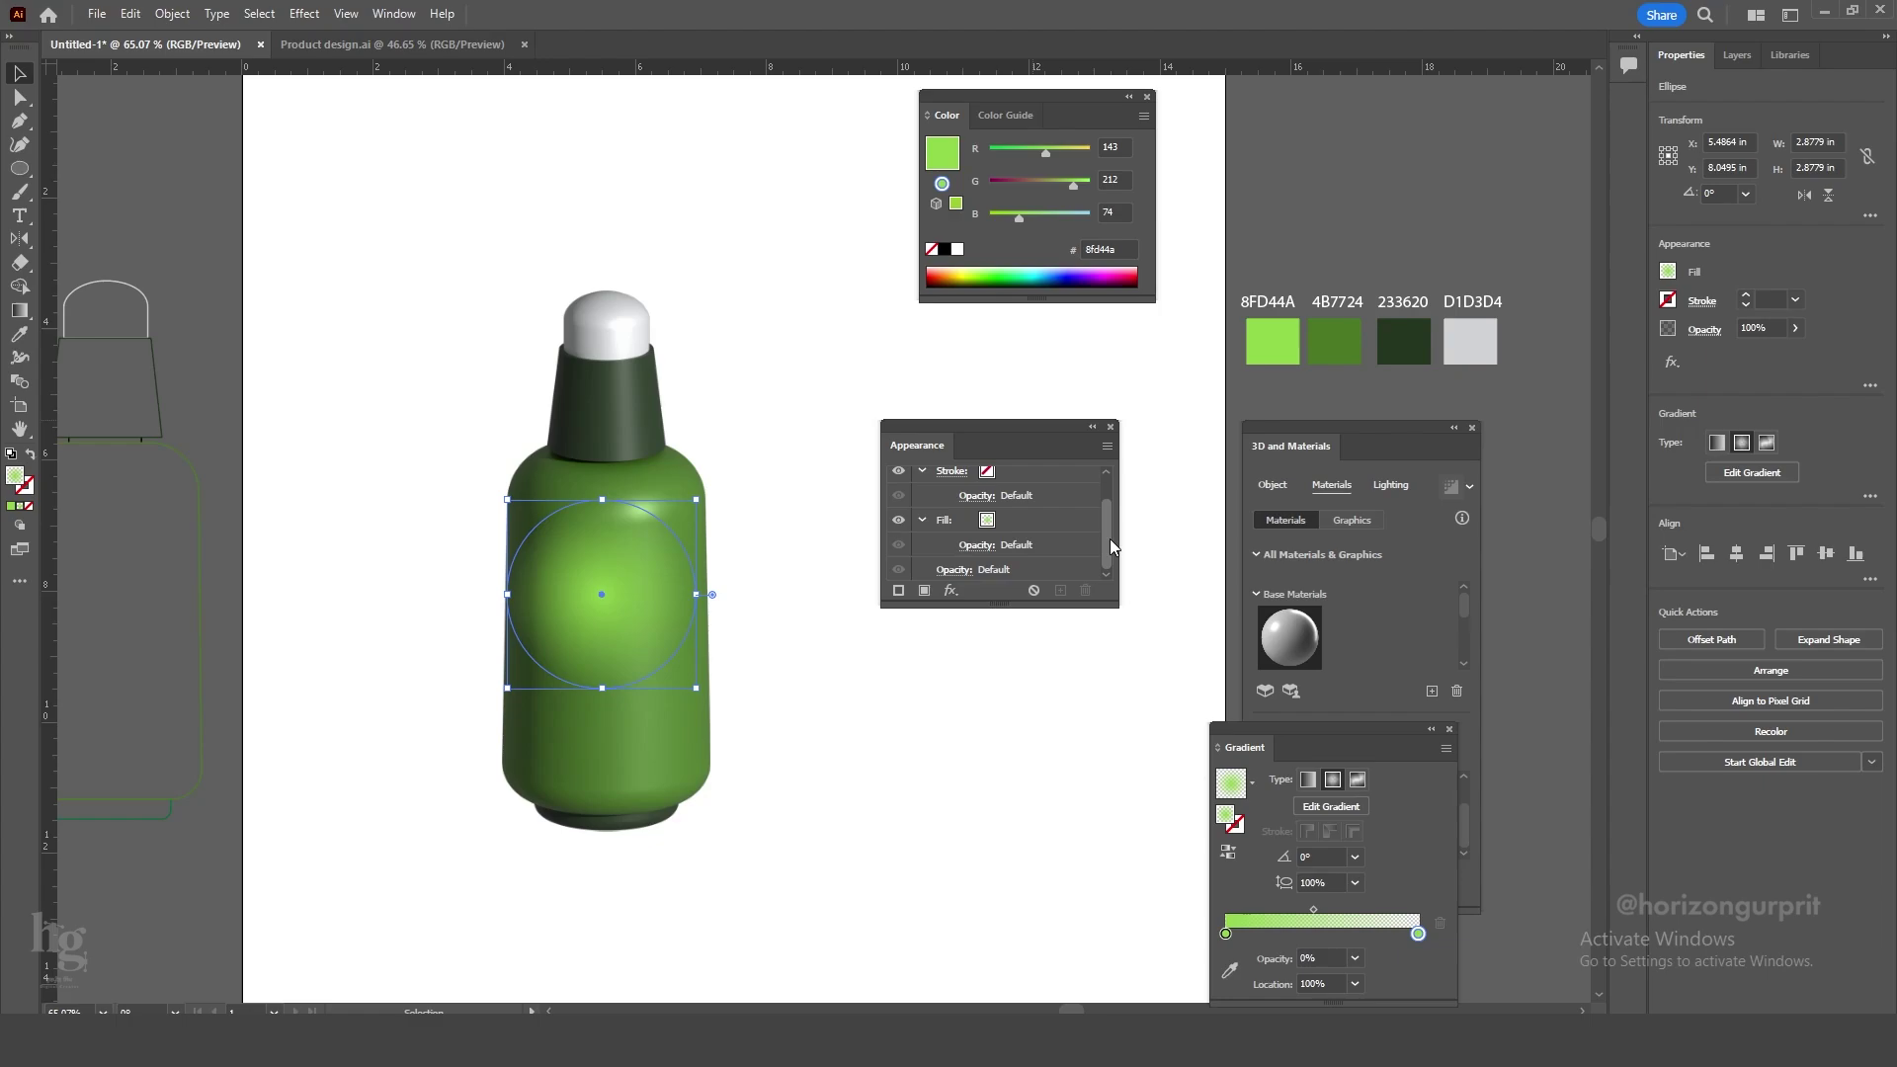
{"action": "left_click", "coordinate": [976, 545]}
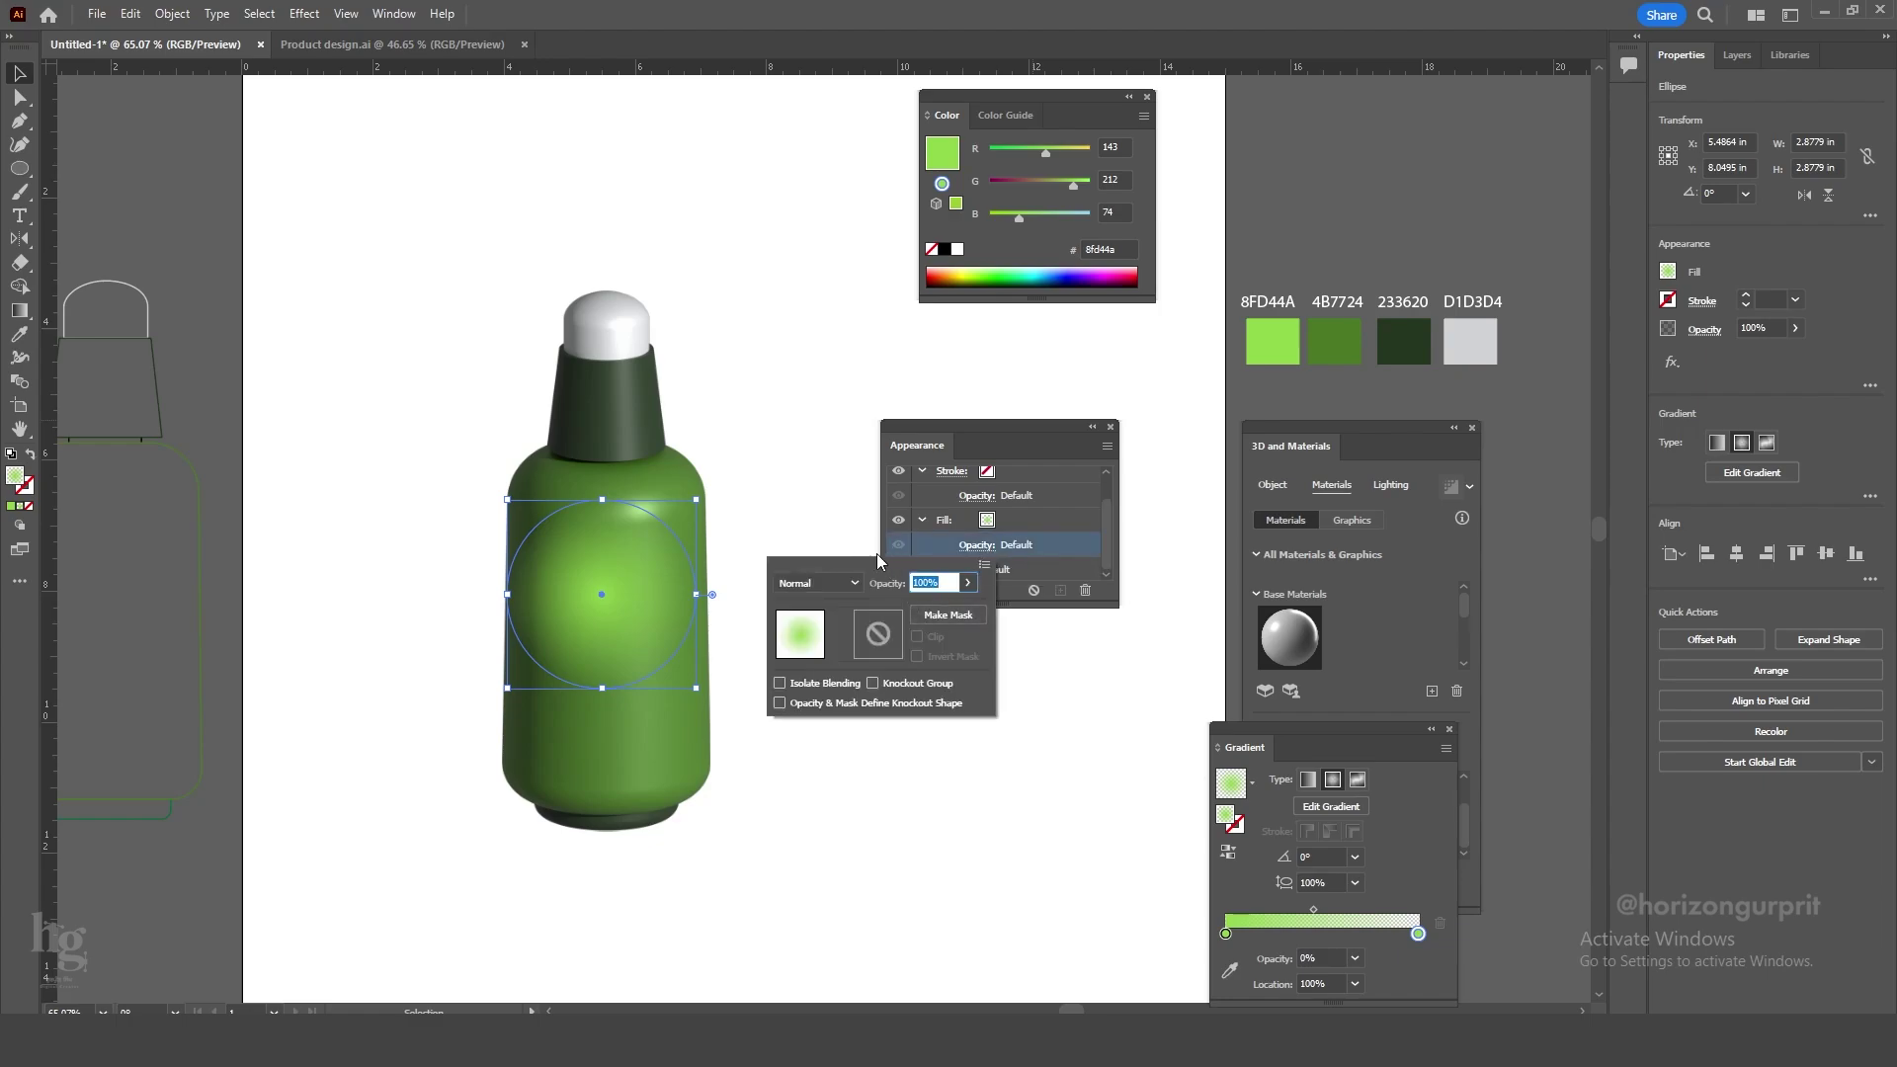
{"action": "left_click", "coordinate": [833, 583]}
{"action": "left_click", "coordinate": [830, 743]}
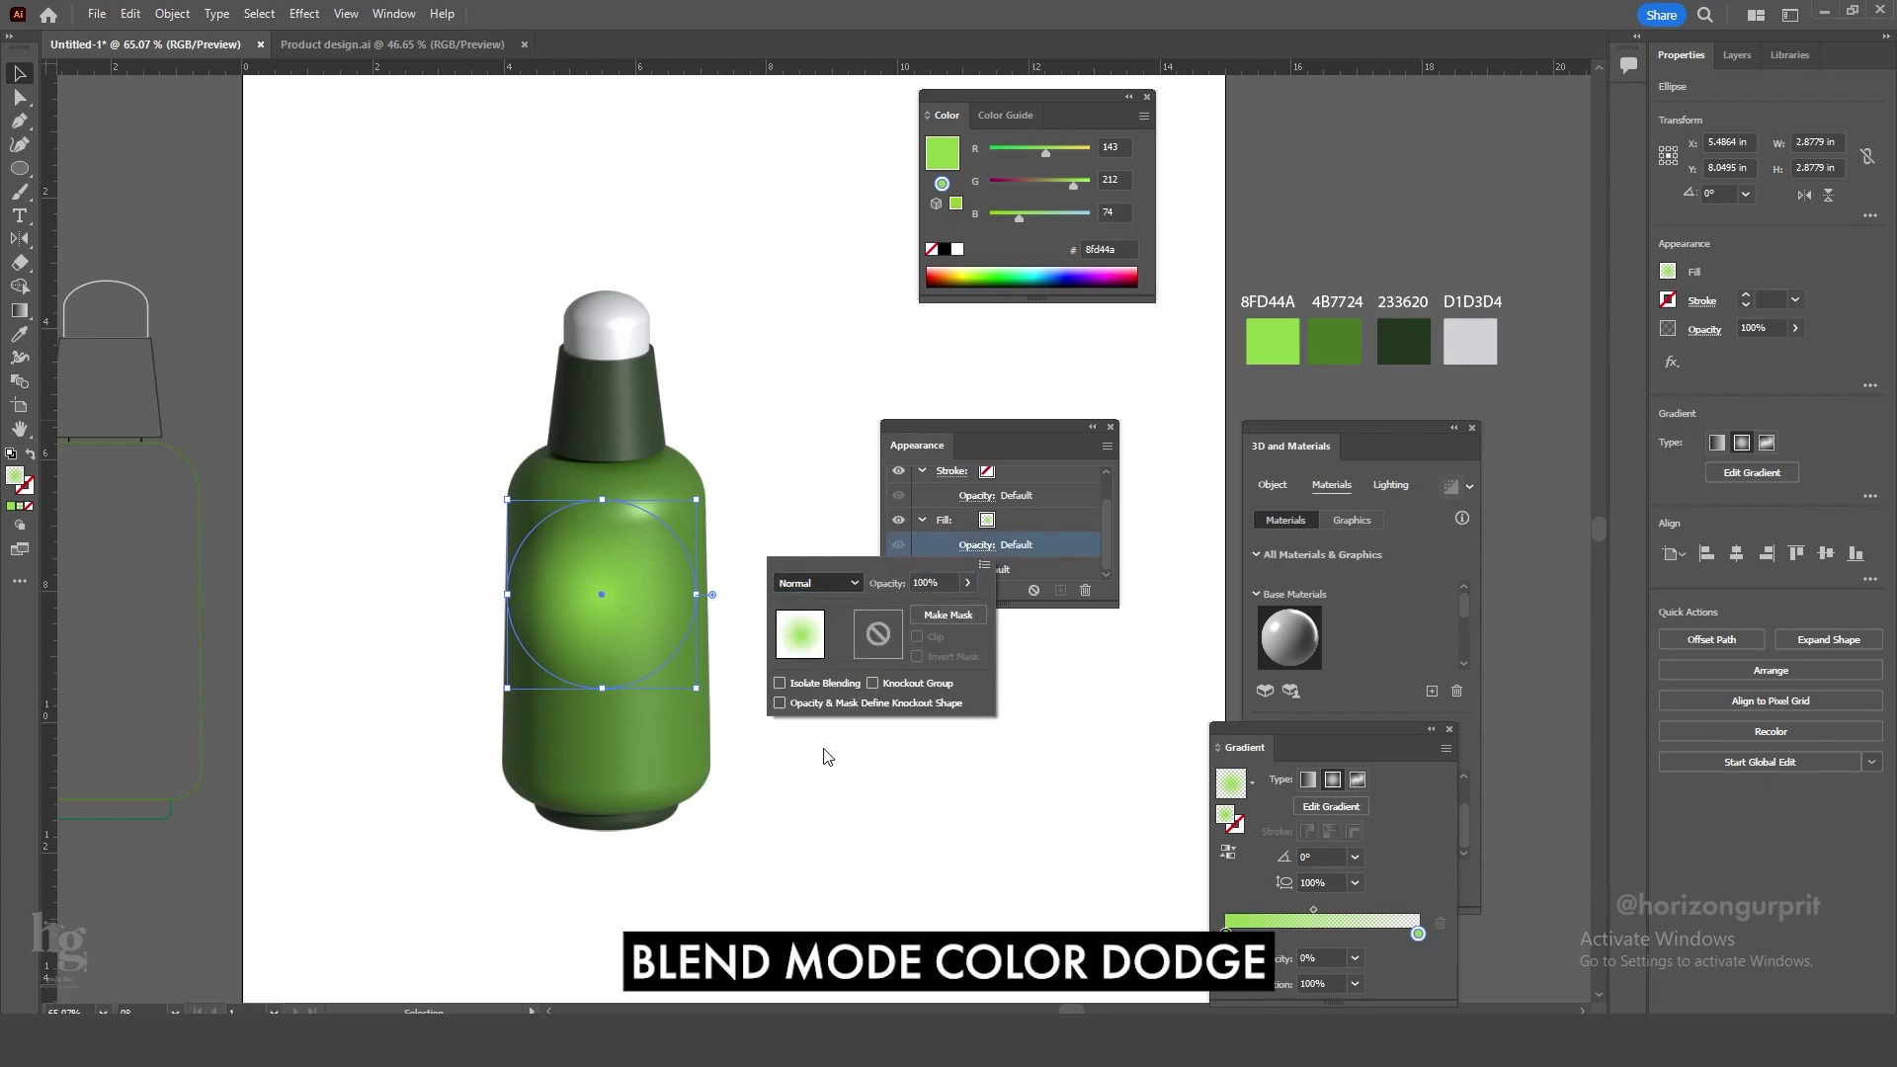
{"action": "left_click", "coordinate": [850, 794]}
Stretch the glow circle into a tall ellipse spanning the bottle's body and centre it on the body.
{"action": "mouse_move", "coordinate": [605, 618]}
{"action": "left_mouse_down"}
{"action": "mouse_move", "coordinate": [624, 634]}
{"action": "mouse_move", "coordinate": [619, 608]}
{"action": "mouse_move", "coordinate": [655, 582]}
{"action": "left_mouse_up"}
{"action": "key", "text": "g"}
{"action": "key", "text": "v"}
{"action": "left_click_drag", "start_coordinate": [617, 679], "coordinate": [616, 798]}
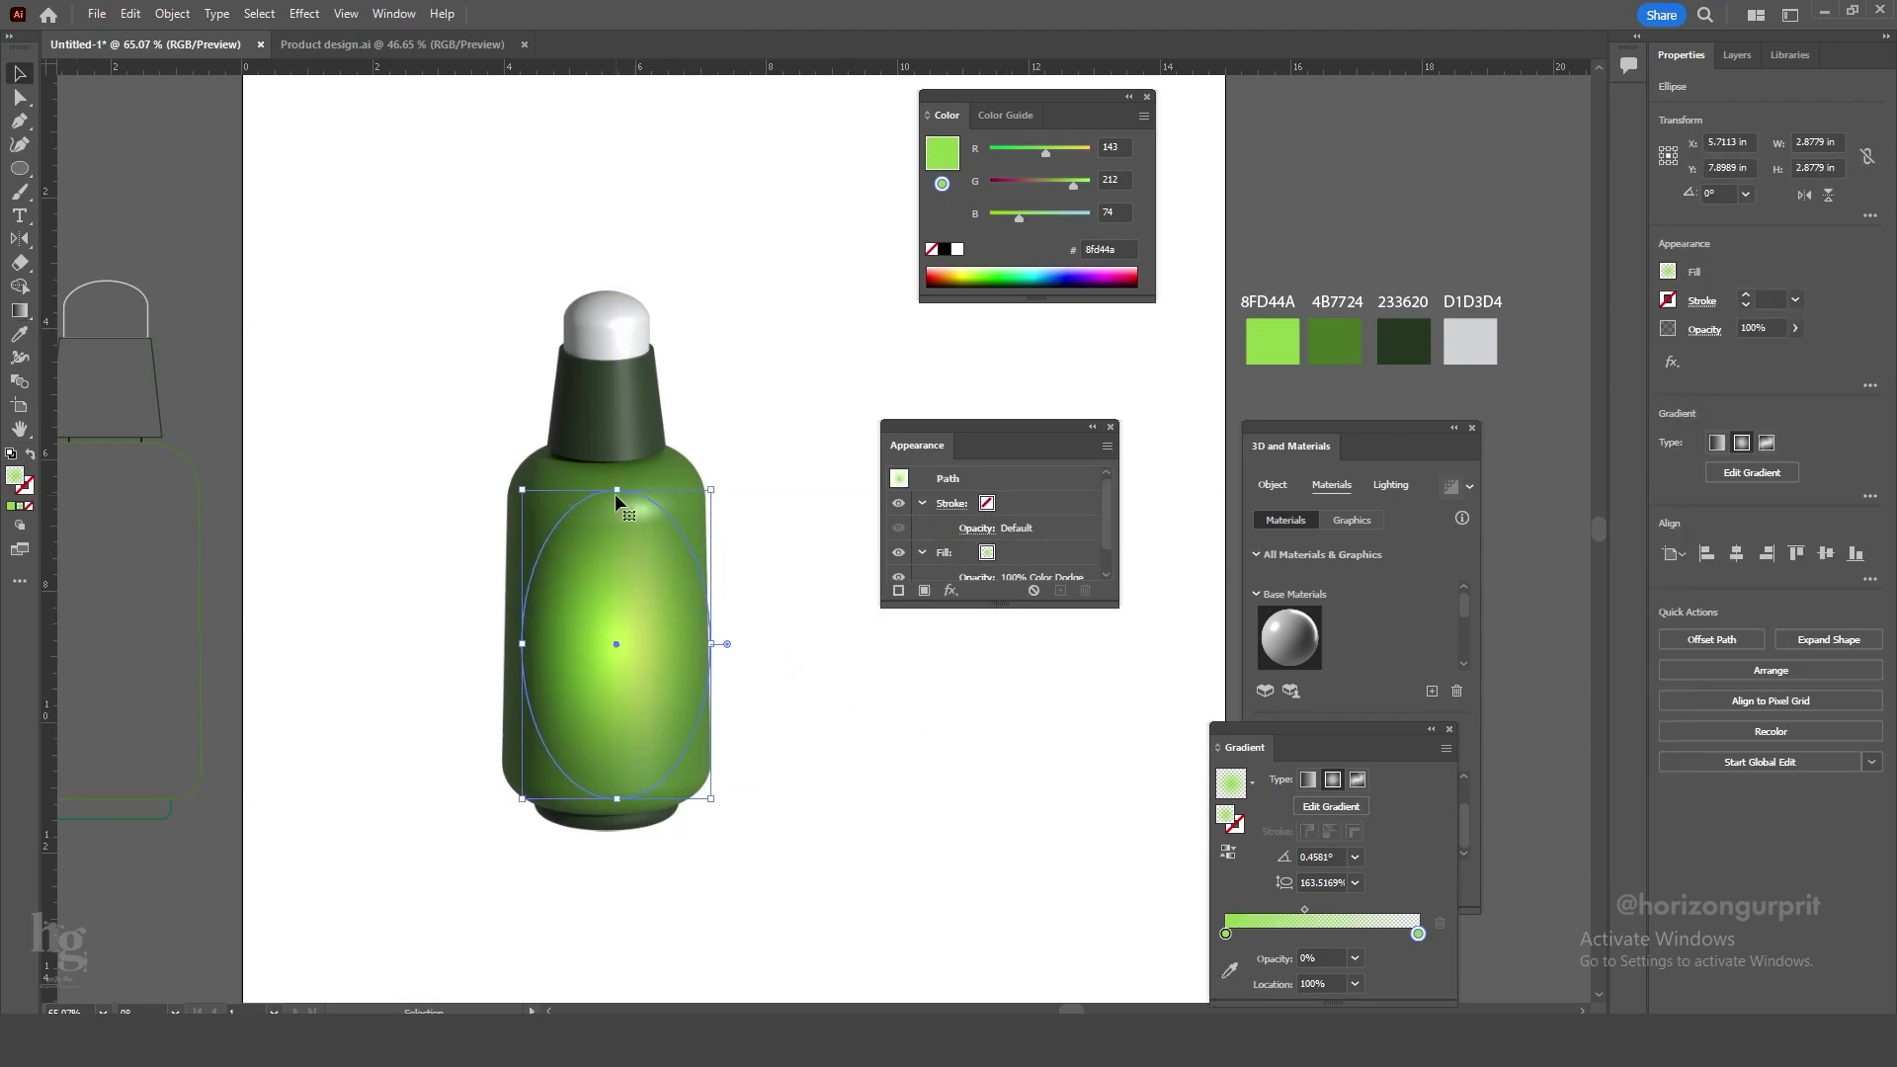
{"action": "left_click_drag", "start_coordinate": [617, 490], "coordinate": [616, 440]}
{"action": "left_click_drag", "start_coordinate": [617, 619], "coordinate": [749, 620]}
{"action": "left_click_drag", "start_coordinate": [671, 668], "coordinate": [557, 672]}
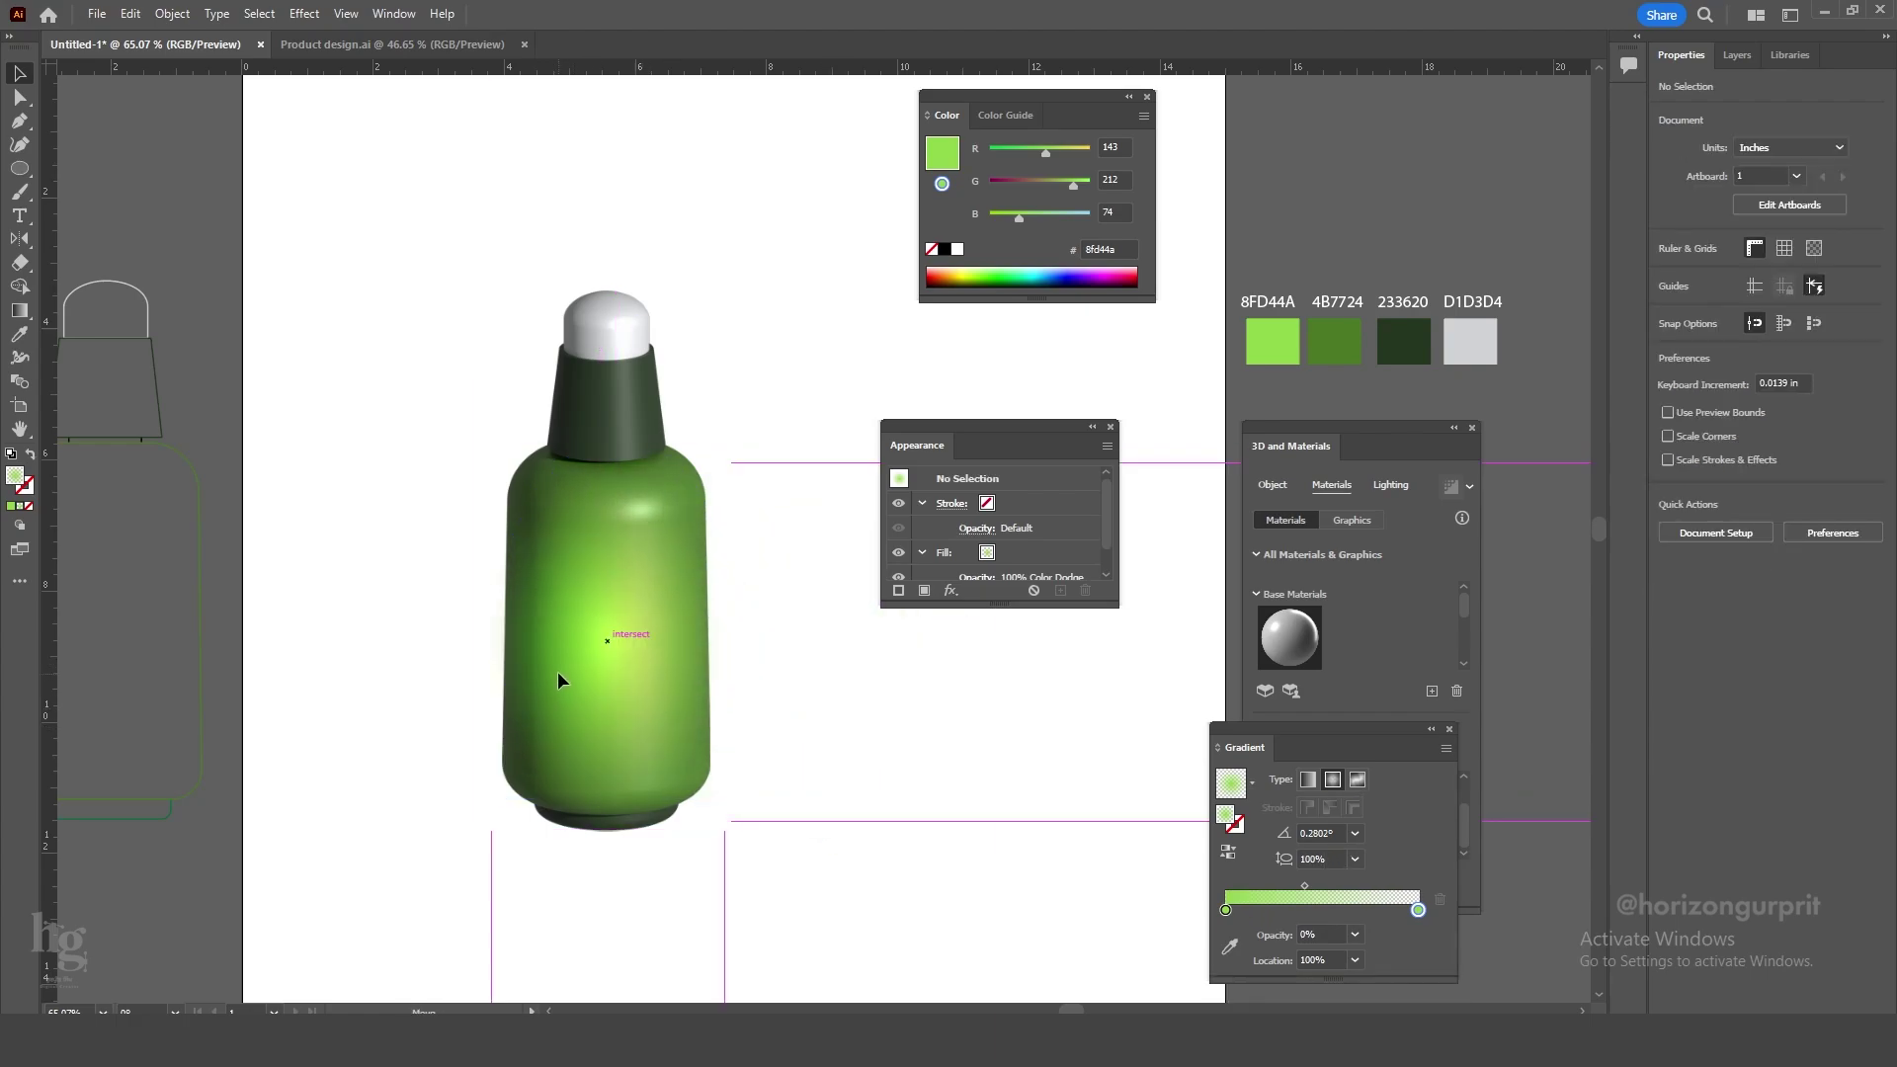
Duplicate the flat green bottle onto the artboard and unite all its shapes into a single silhouette.
{"action": "left_click_drag", "start_coordinate": [598, 762], "coordinate": [630, 725]}
{"action": "scroll", "coordinate": [589, 656], "scroll_direction": "down", "scroll_amount": 3, "text": "alt"}
{"action": "left_click", "coordinate": [130, 745]}
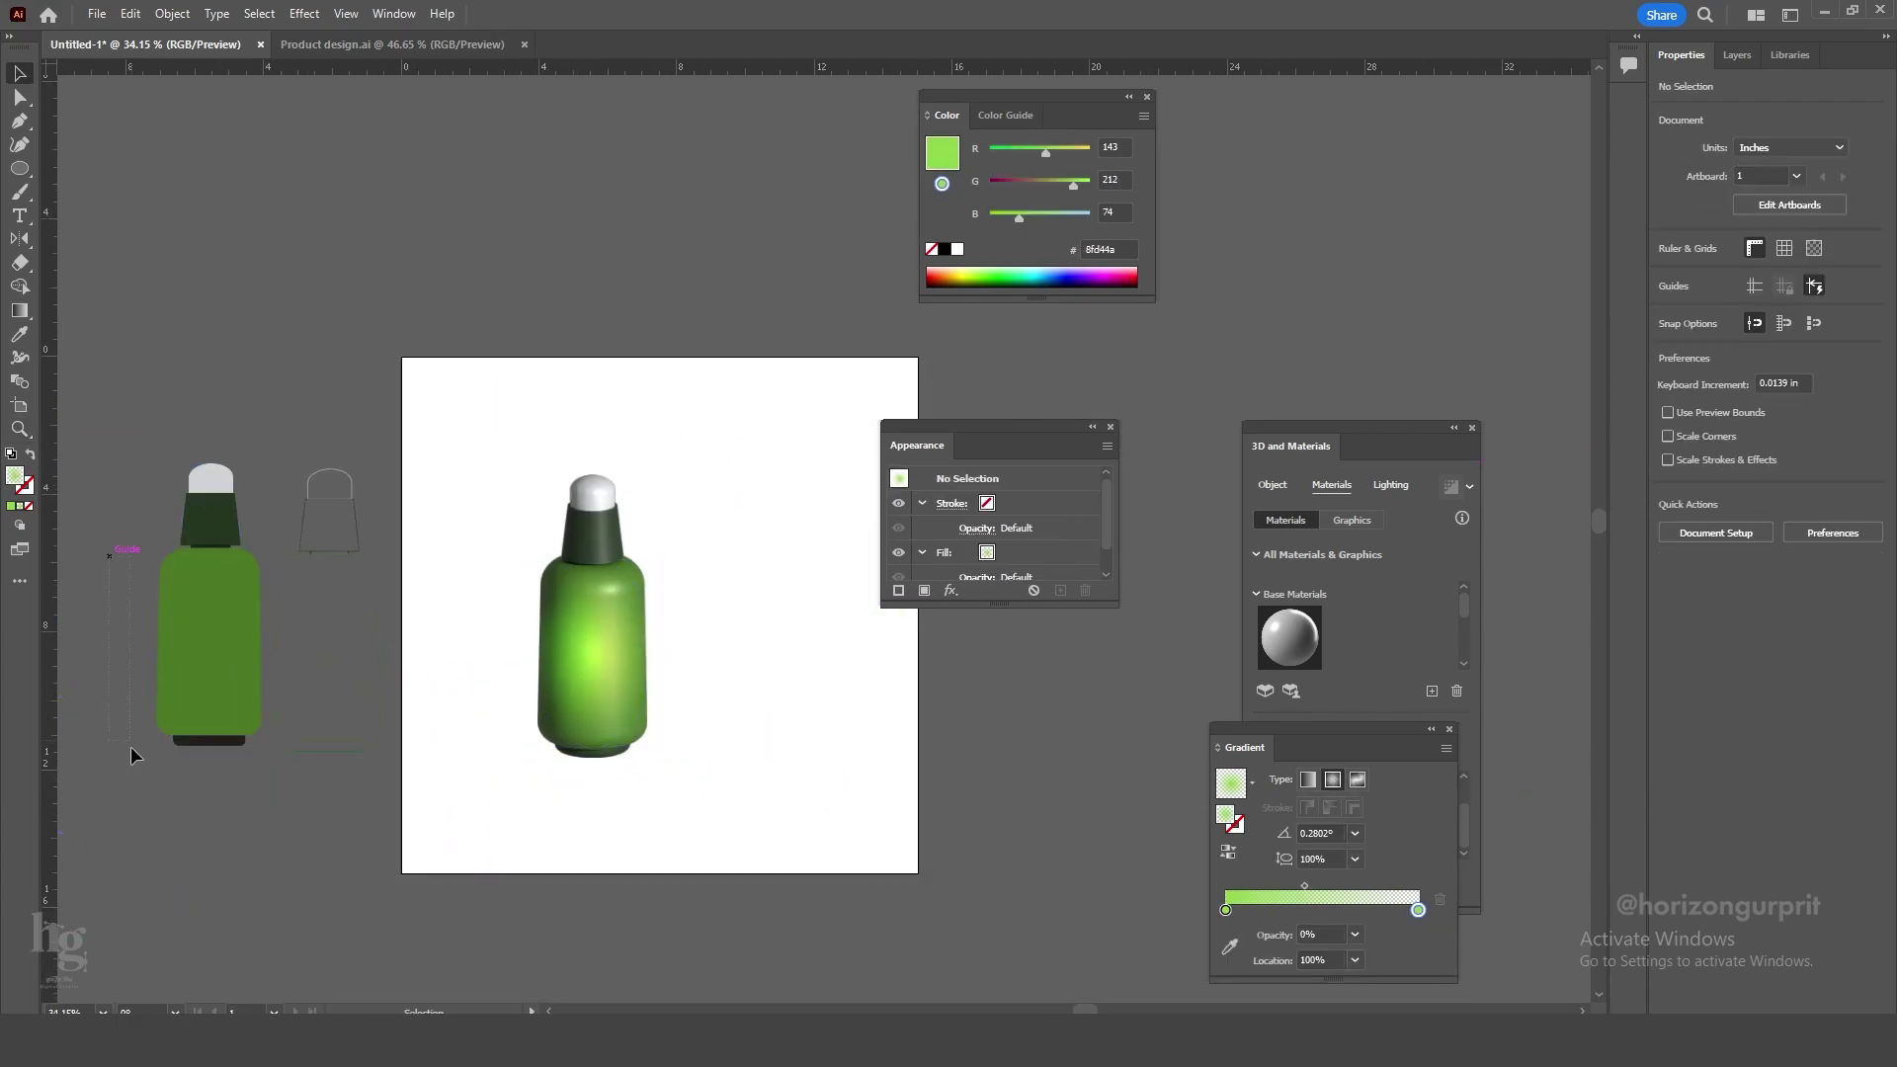
{"action": "scroll", "coordinate": [336, 656], "scroll_direction": "down", "scroll_amount": 2, "text": "alt"}
{"action": "left_click_drag", "start_coordinate": [336, 656], "coordinate": [857, 461]}
{"action": "left_click_drag", "start_coordinate": [495, 563], "coordinate": [262, 762]}
{"action": "left_click_drag", "start_coordinate": [889, 475], "coordinate": [453, 567]}
{"action": "scroll", "coordinate": [387, 485], "scroll_direction": "up", "scroll_amount": 4, "text": "alt"}
{"action": "left_click_drag", "start_coordinate": [158, 316], "coordinate": [296, 847]}
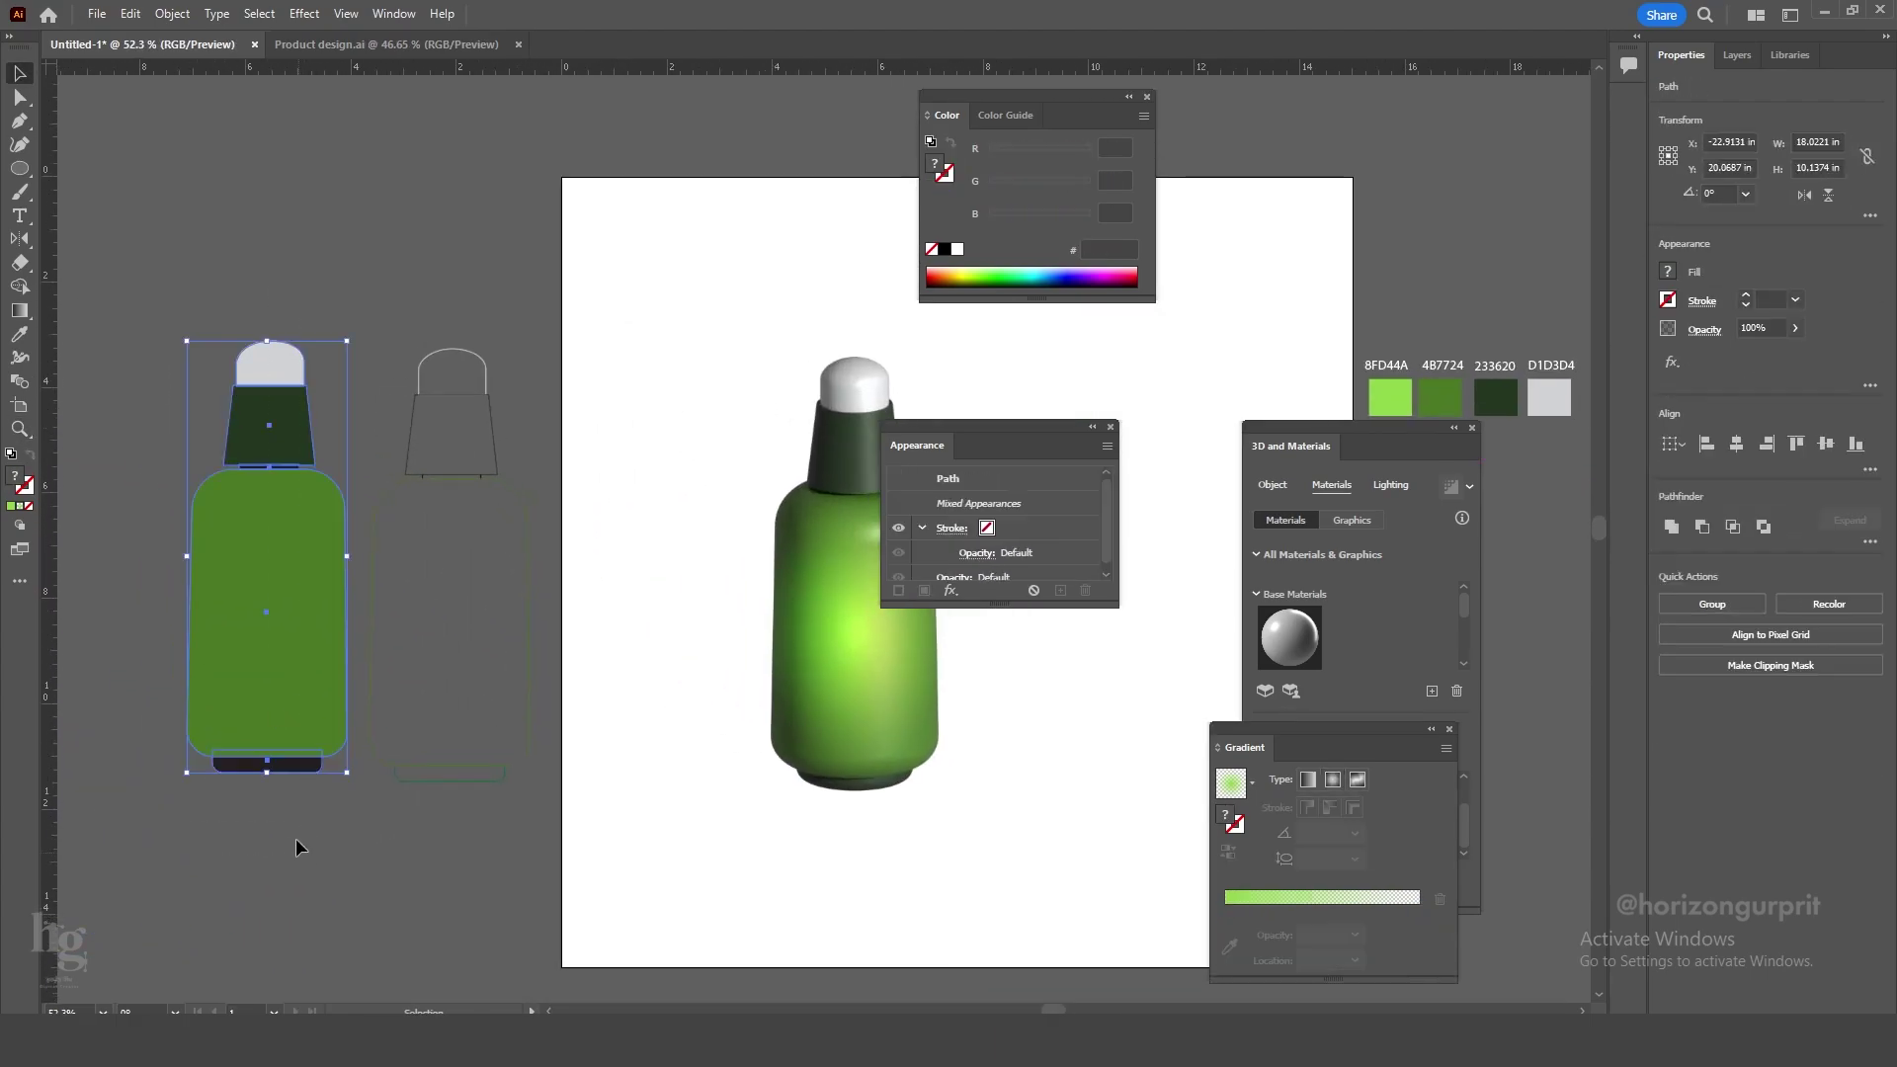
{"action": "left_click_drag", "start_coordinate": [267, 617], "coordinate": [659, 670], "text": "alt"}
{"action": "left_click", "coordinate": [1670, 529]}
Place the green silhouette beside the 3D bottle and move the Appearance panel clear of the artwork.
{"action": "left_click_drag", "start_coordinate": [1136, 672], "coordinate": [794, 606]}
{"action": "left_click_drag", "start_coordinate": [317, 553], "coordinate": [795, 526]}
{"action": "left_click", "coordinate": [973, 682]}
{"action": "left_click_drag", "start_coordinate": [974, 427], "coordinate": [1394, 249]}
Recolour the outer gradient stop of the glow ellipse to bright green 51FF52.
{"action": "left_click", "coordinate": [501, 575]}
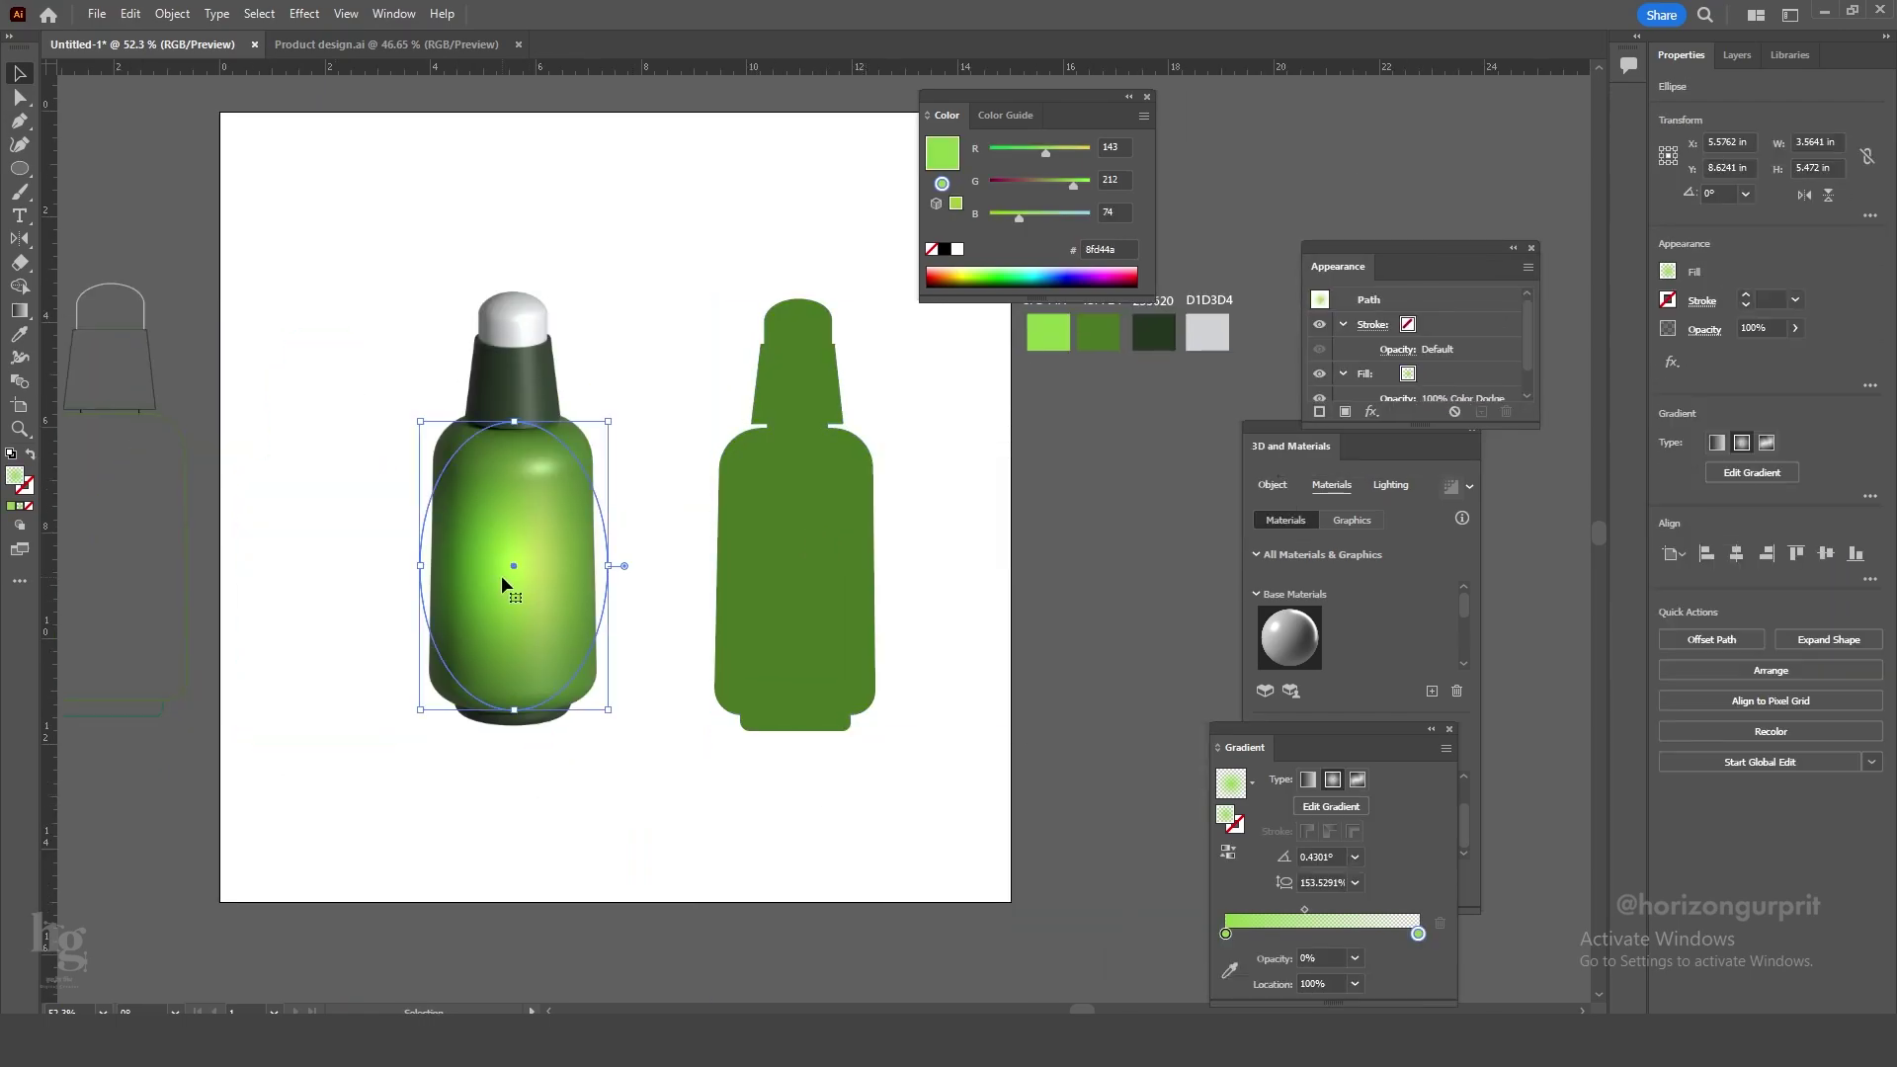
{"action": "double_click", "coordinate": [1419, 934]}
{"action": "left_click", "coordinate": [1207, 757]}
{"action": "left_click", "coordinate": [1165, 724]}
{"action": "left_click_drag", "start_coordinate": [1337, 759], "coordinate": [1286, 726]}
{"action": "left_click", "coordinate": [1285, 791]}
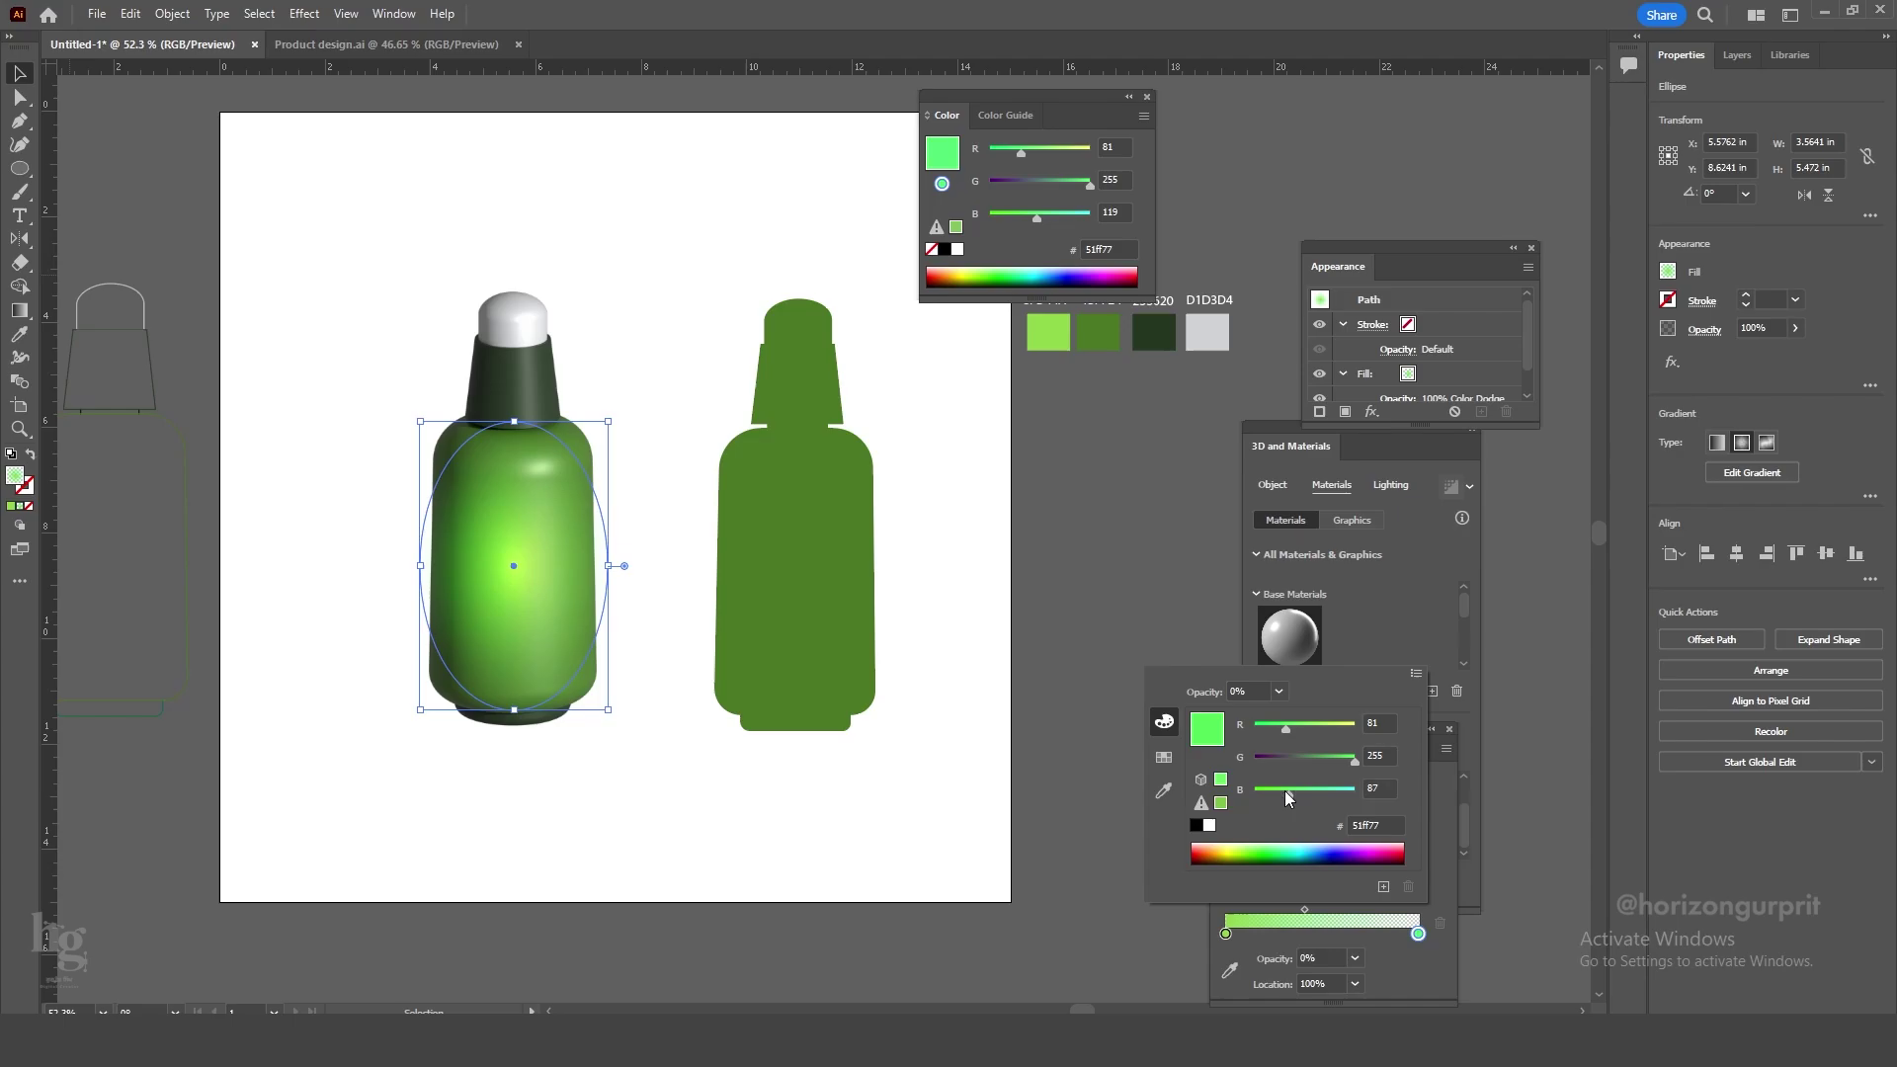
{"action": "left_click", "coordinate": [567, 772]}
Shift the glow ellipse's gradient midpoint outward to about 56% and move the ellipse off the 3D bottle.
{"action": "left_click", "coordinate": [524, 602]}
{"action": "left_click_drag", "start_coordinate": [1304, 909], "coordinate": [1332, 904]}
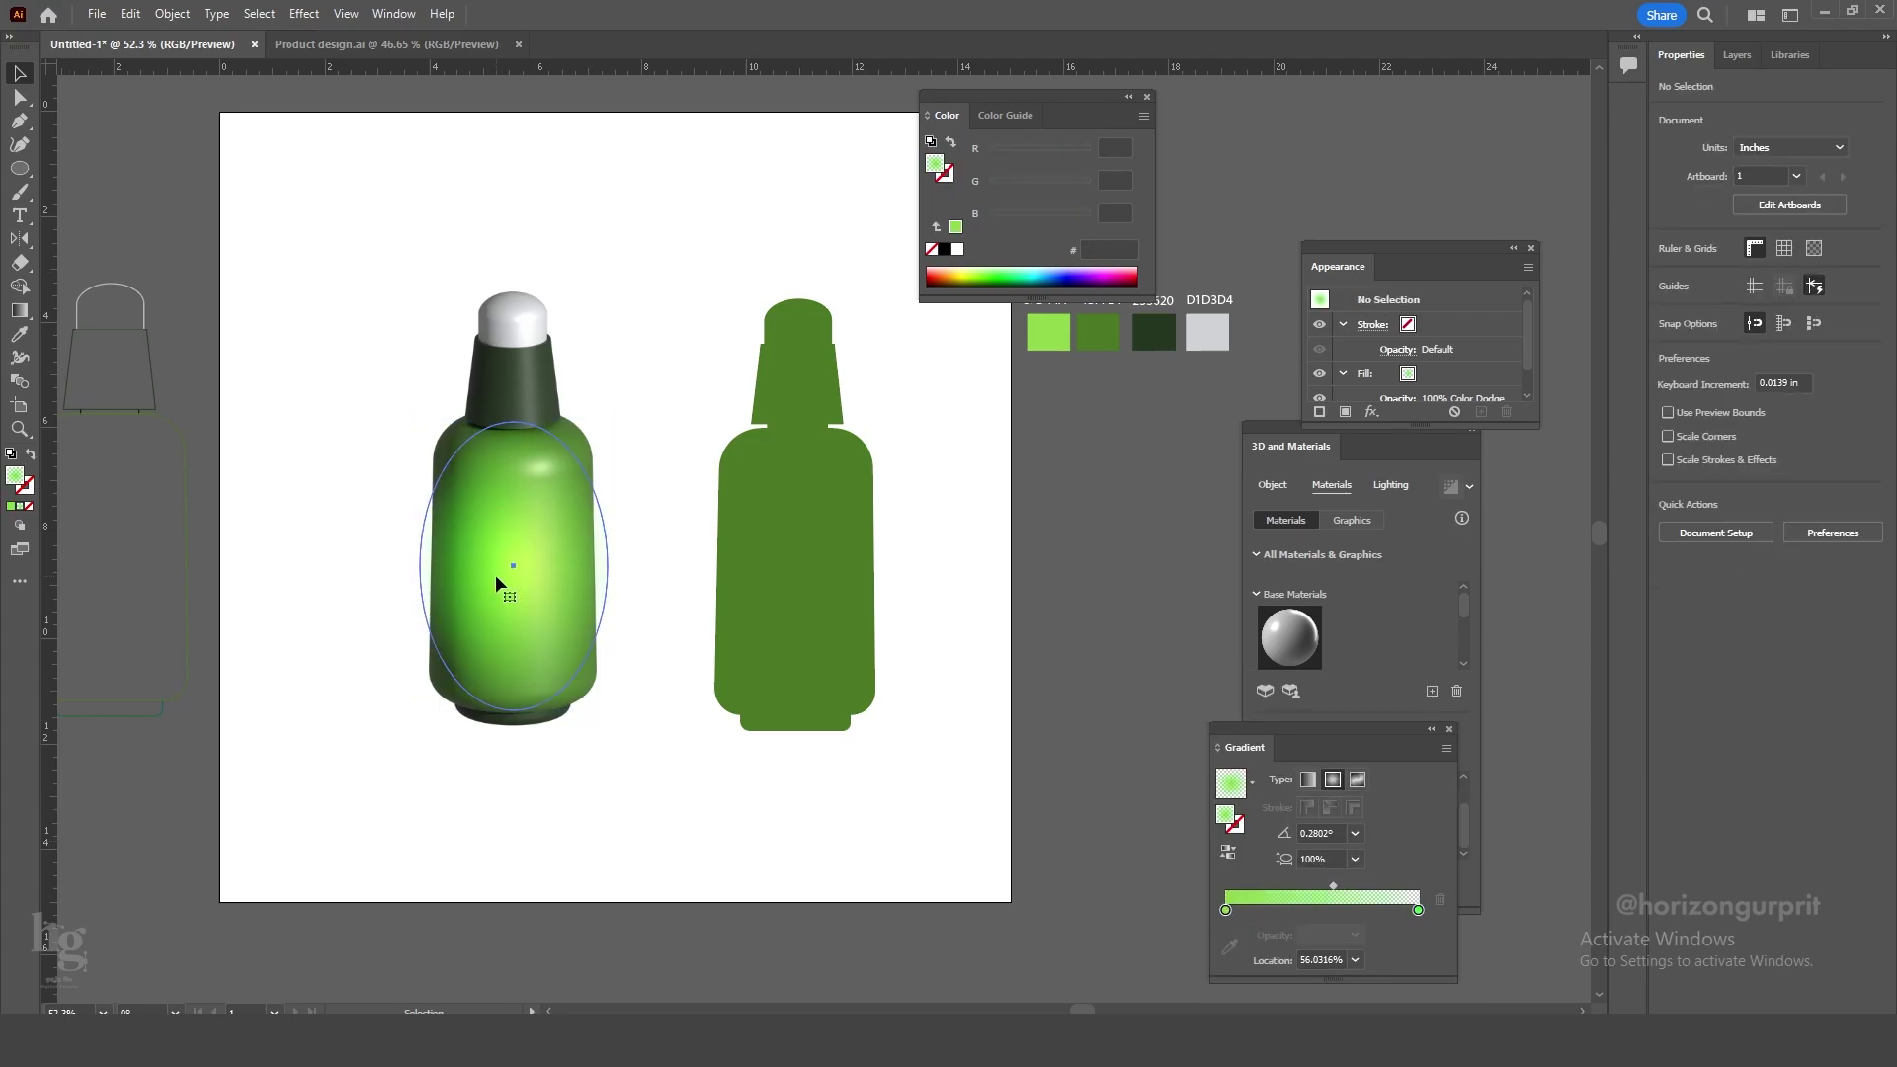
{"action": "left_click_drag", "start_coordinate": [495, 573], "coordinate": [804, 553]}
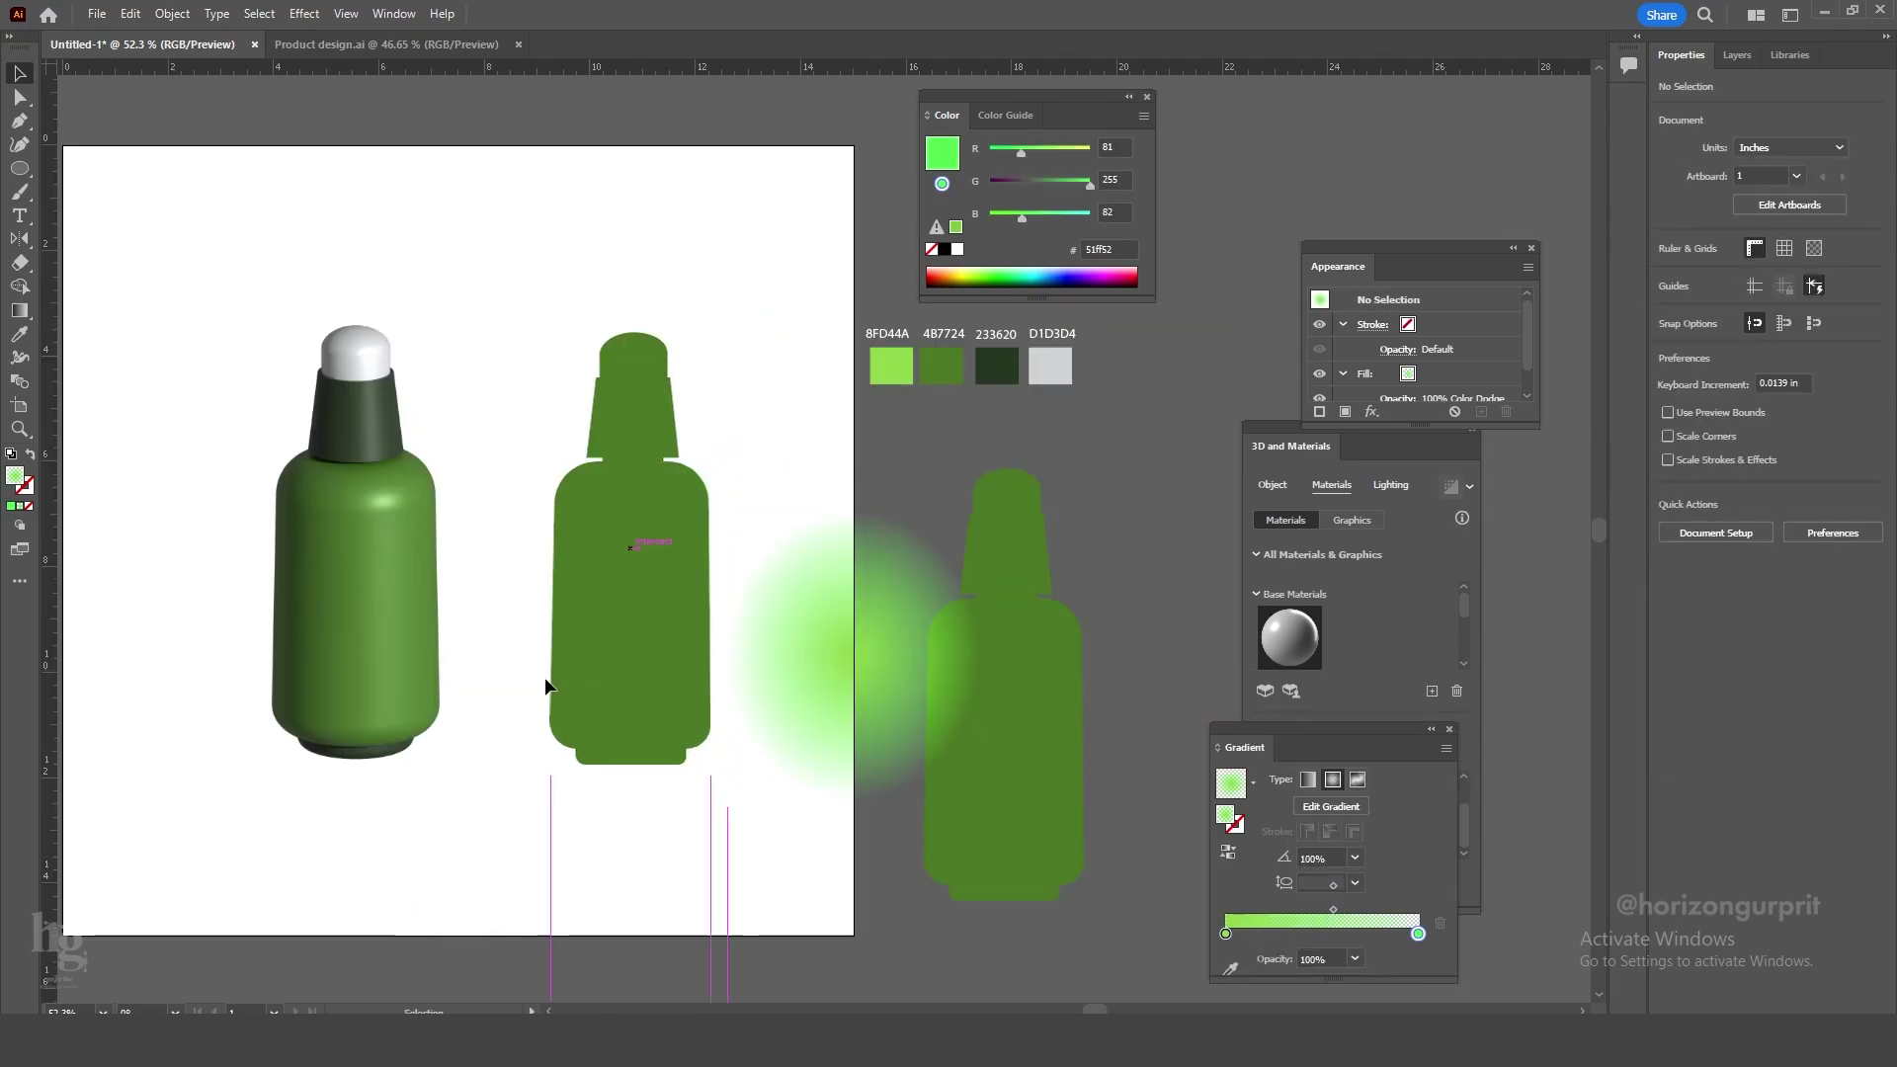
Place the green silhouette over the 3D bottle and set its opacity to 20%.
{"action": "left_click_drag", "start_coordinate": [586, 670], "coordinate": [306, 664]}
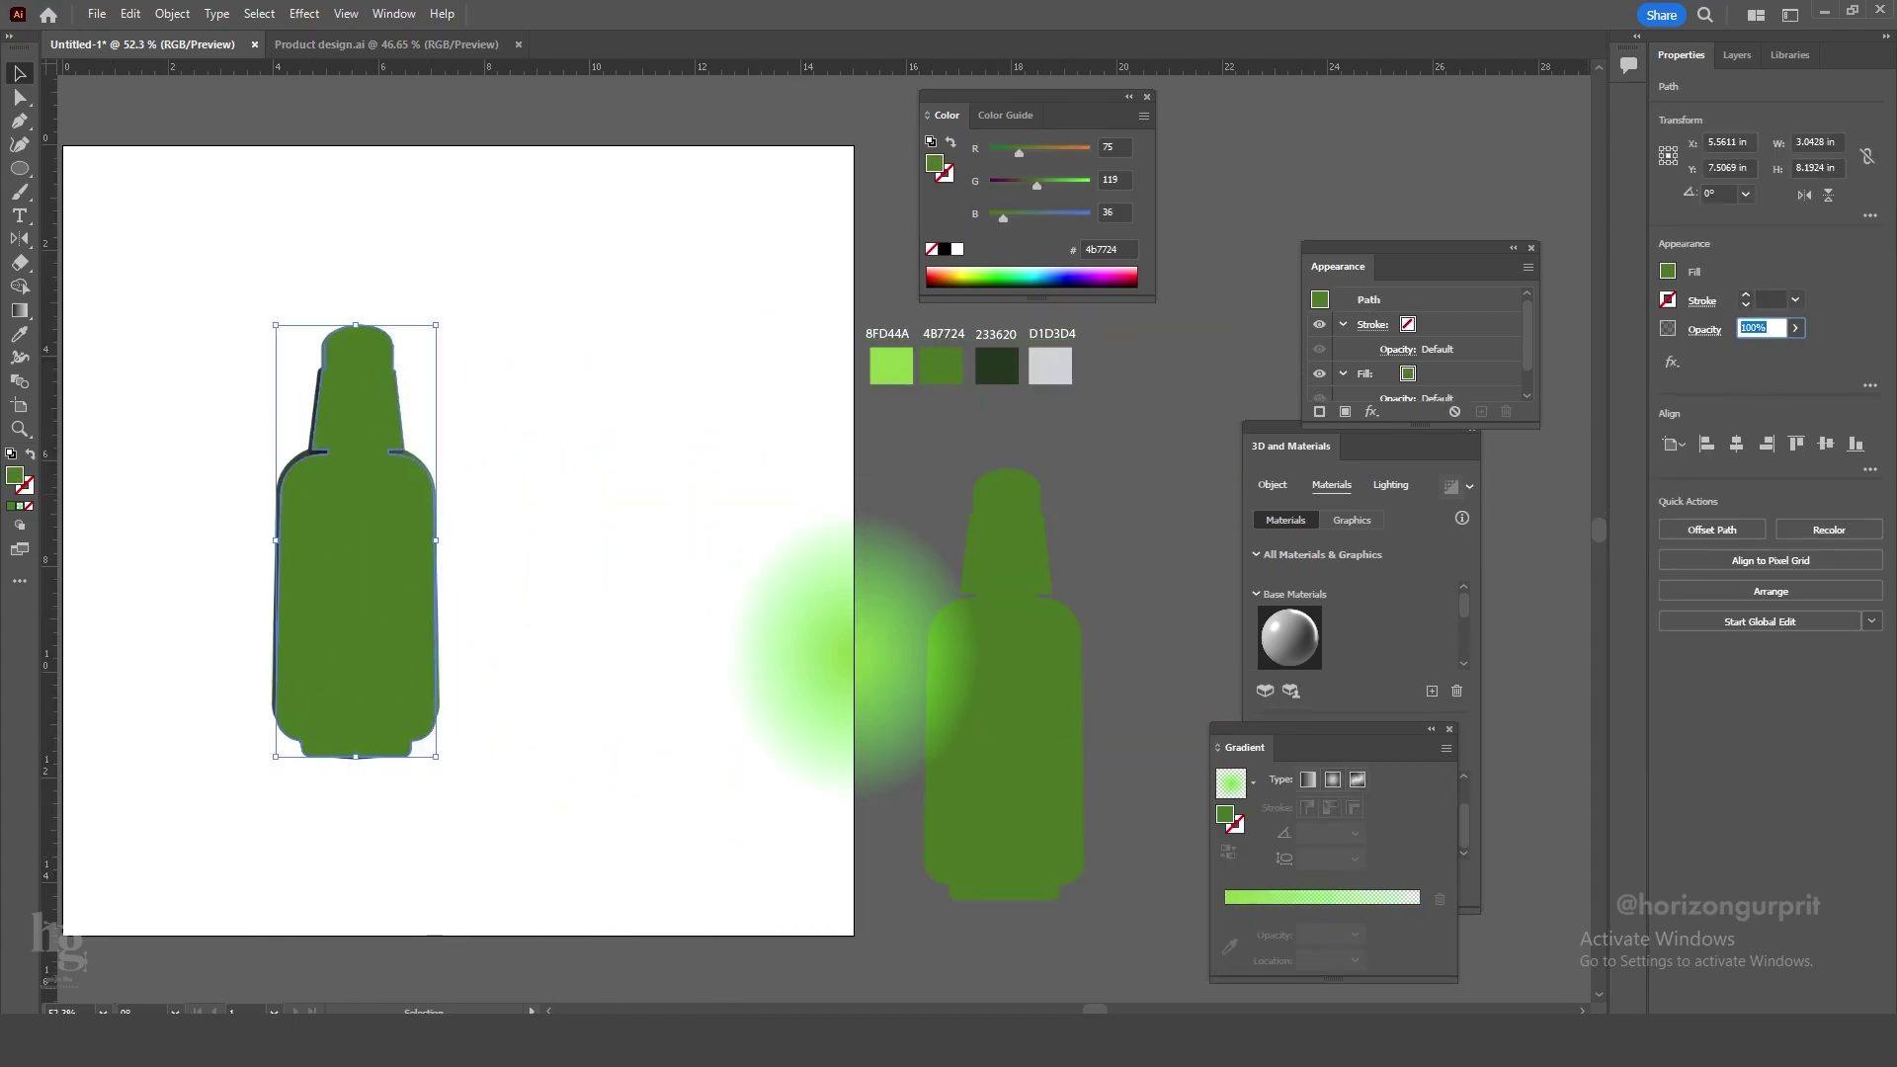
{"action": "scroll", "coordinate": [287, 568], "scroll_direction": "up", "scroll_amount": 4}
{"action": "left_click", "coordinate": [542, 287]}
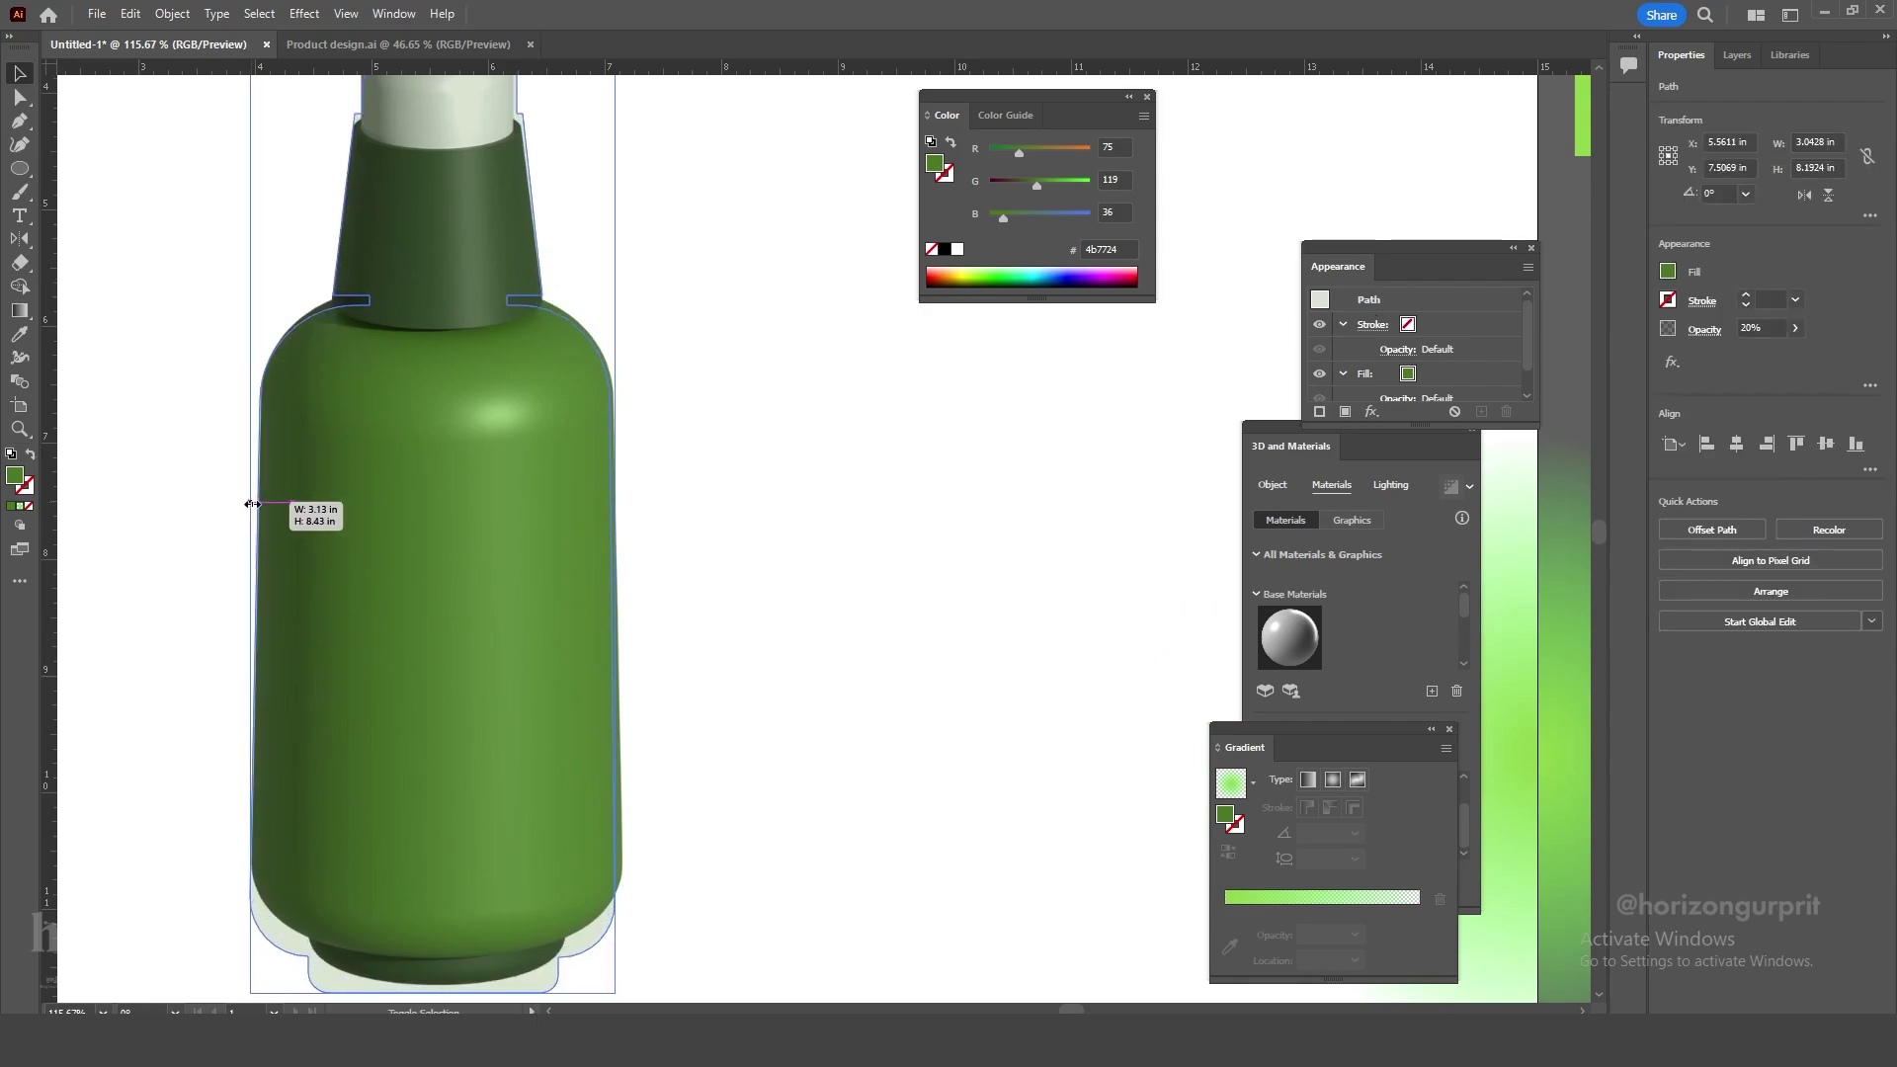
Resize the translucent silhouette to match the 3D bottle's outline, about 3.17 in wide and 8.13 in high.
{"action": "scroll", "coordinate": [447, 852], "scroll_direction": "down", "scroll_amount": 2}
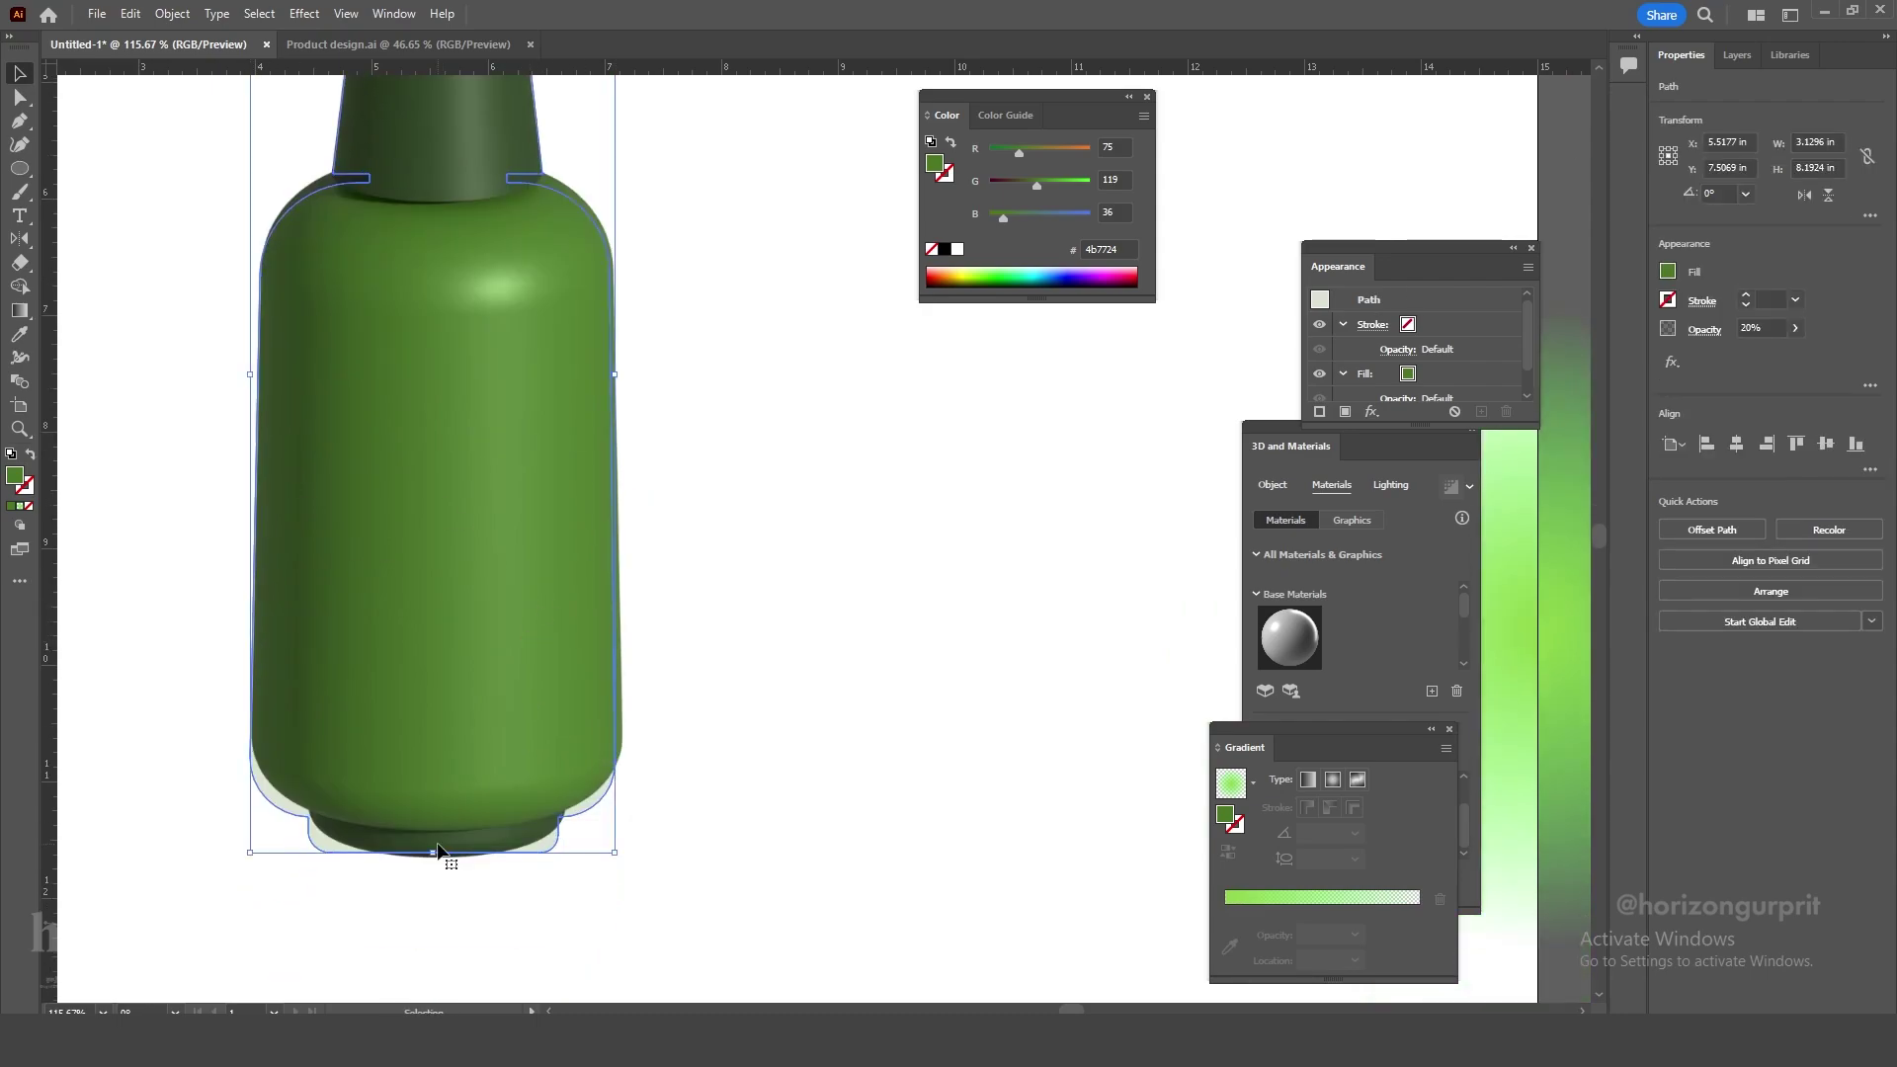
{"action": "left_click_drag", "start_coordinate": [470, 300], "coordinate": [471, 555]}
{"action": "left_click_drag", "start_coordinate": [434, 161], "coordinate": [436, 150]}
{"action": "left_click_drag", "start_coordinate": [649, 993], "coordinate": [632, 851]}
{"action": "left_click_drag", "start_coordinate": [416, 967], "coordinate": [422, 946]}
{"action": "left_click_drag", "start_coordinate": [596, 473], "coordinate": [601, 478]}
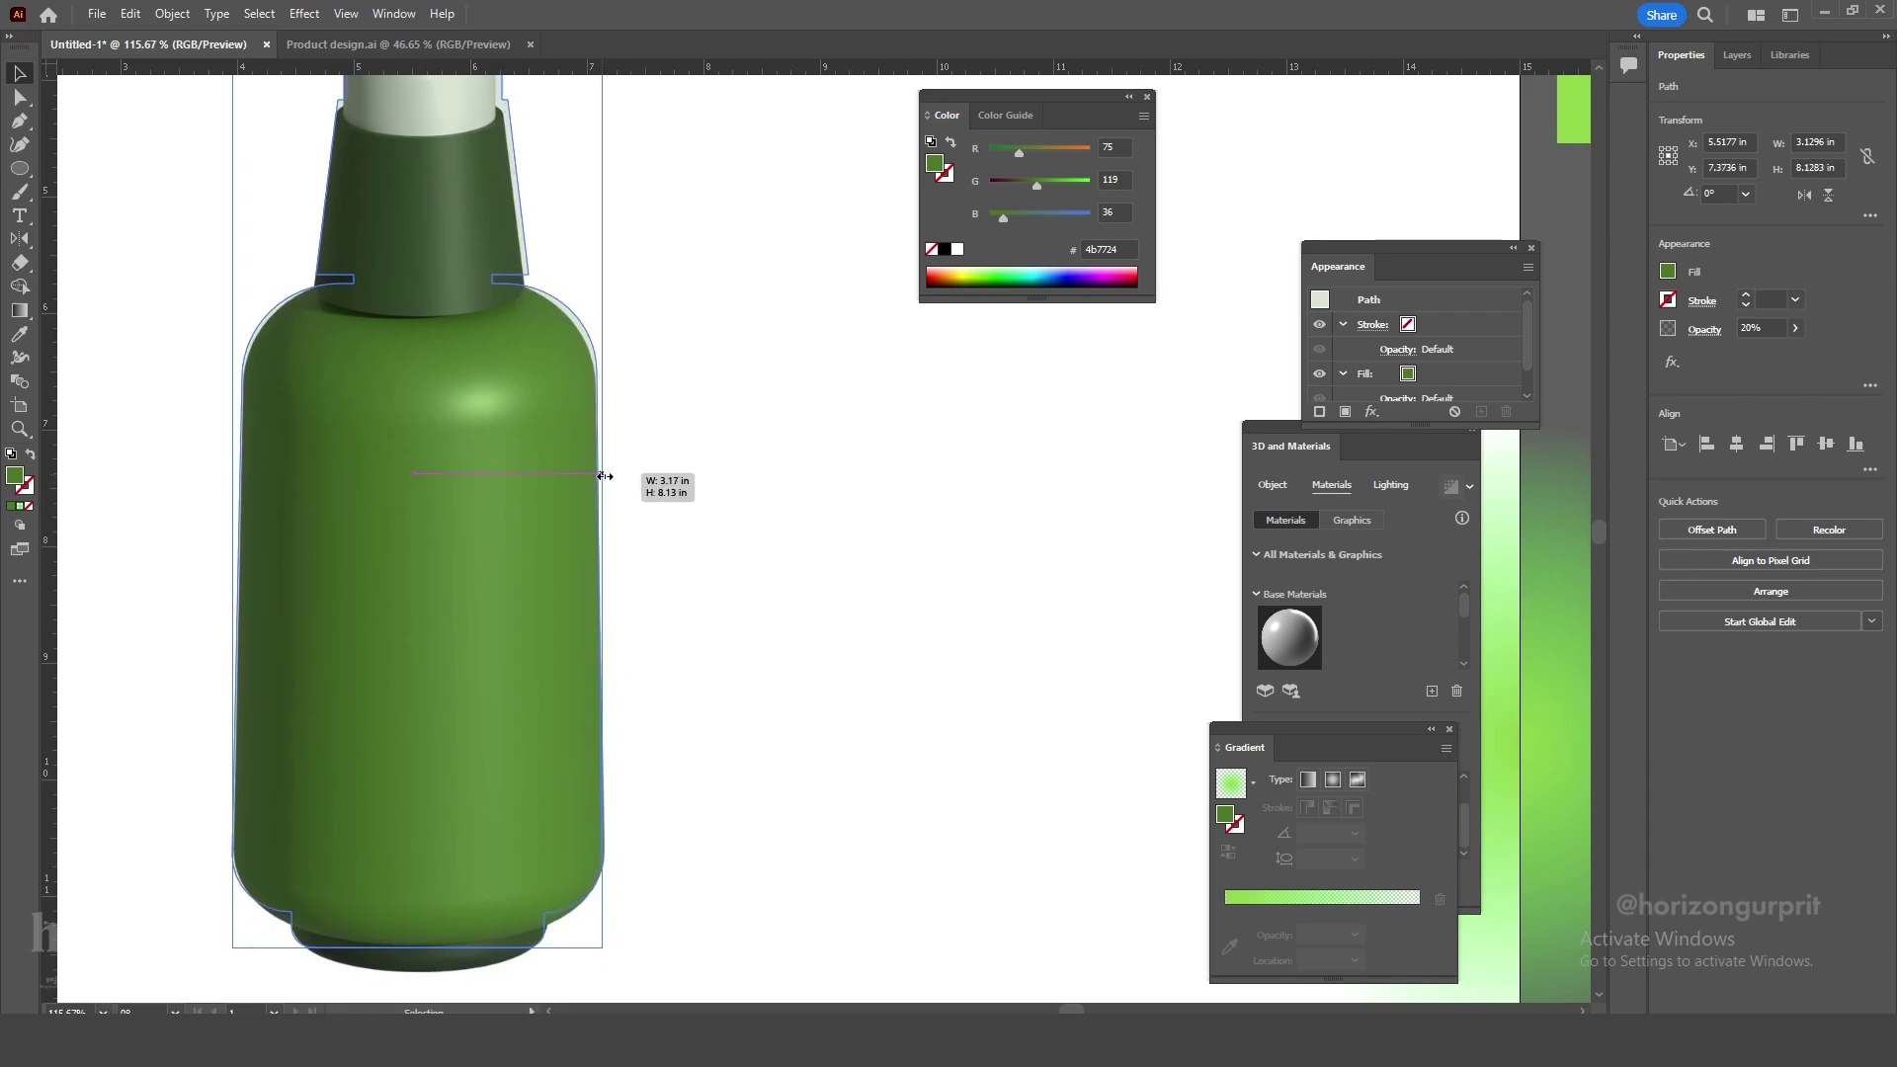
Set the silhouette's opacity to 100% and intersect it with the glow ellipse.
{"action": "left_click_drag", "start_coordinate": [704, 738], "coordinate": [817, 736]}
{"action": "left_click_drag", "start_coordinate": [818, 736], "coordinate": [524, 741]}
{"action": "left_click_drag", "start_coordinate": [1763, 329], "coordinate": [1696, 336]}
{"action": "type", "text": "100"}
{"action": "key", "text": "Return"}
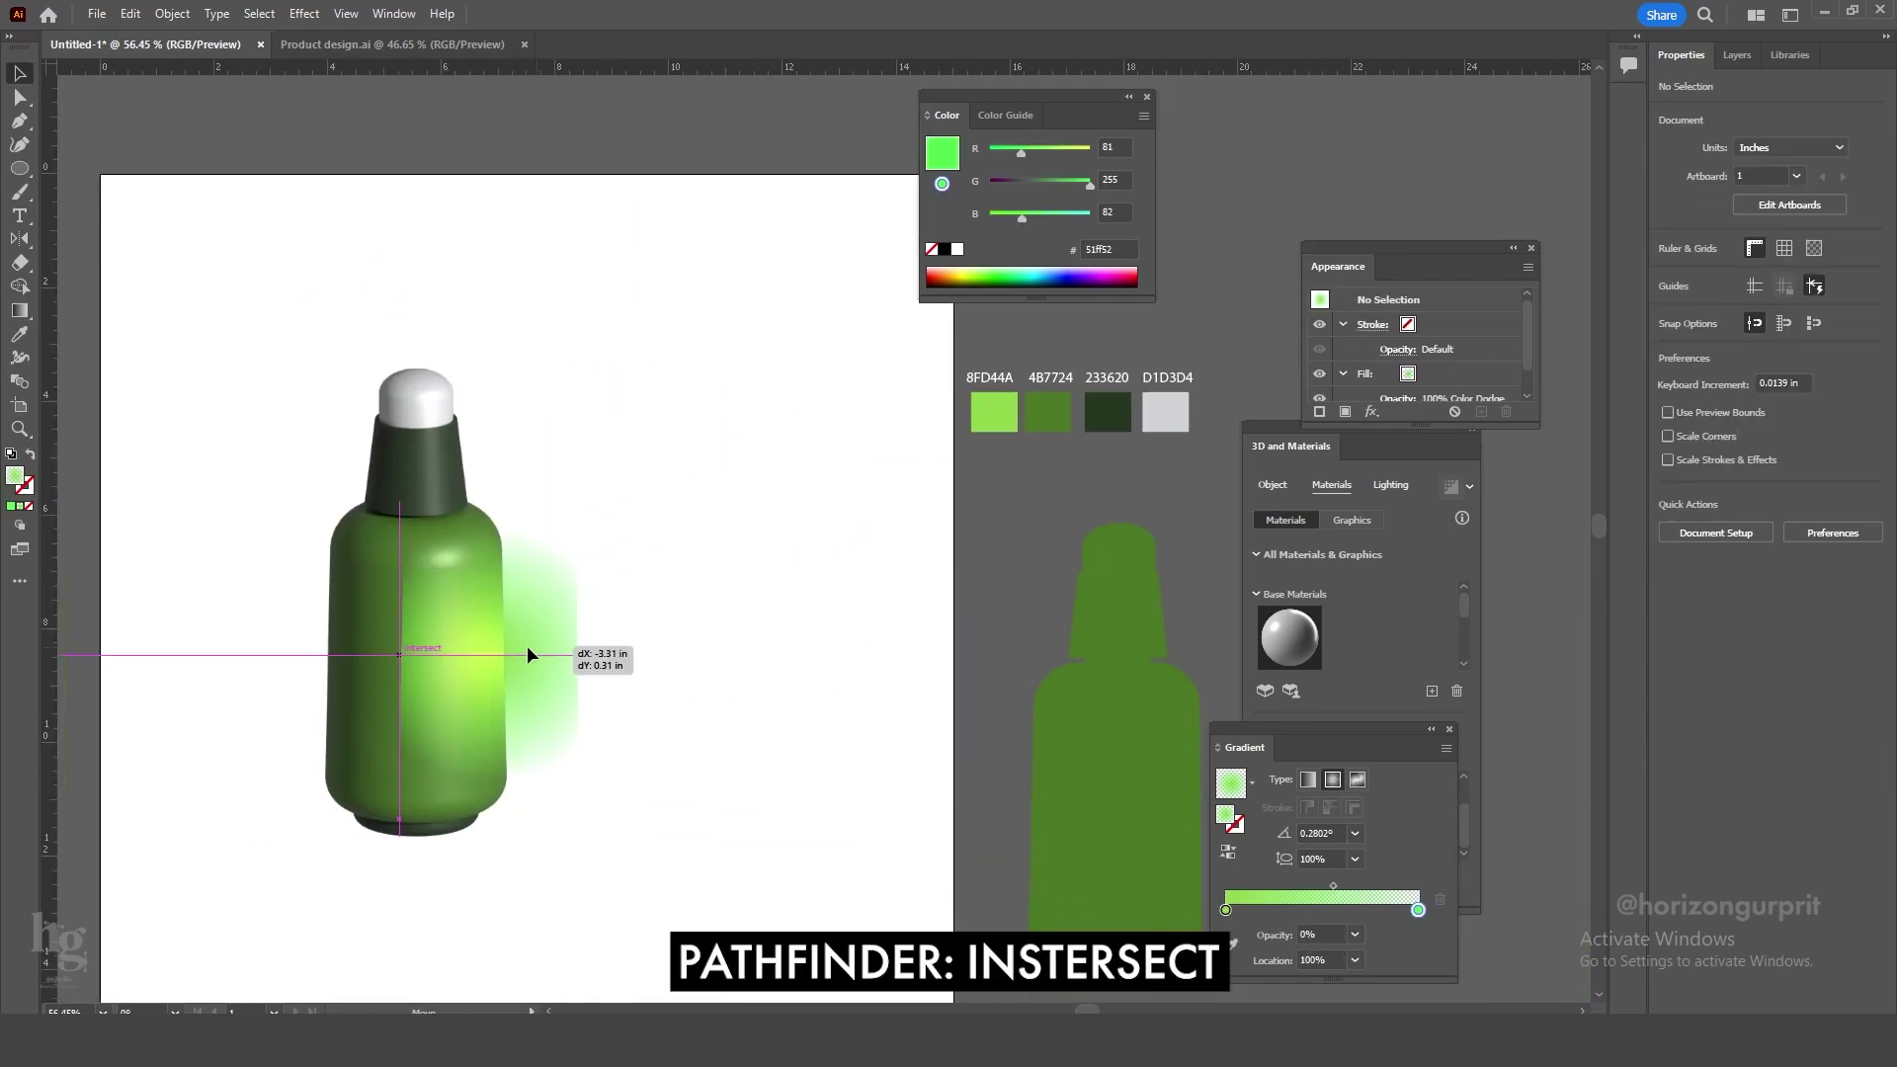
Place the cropped glow on the bottle's body and set its outer gradient stop to 8FD44A with 0% opacity.
{"action": "left_click_drag", "start_coordinate": [530, 655], "coordinate": [480, 680]}
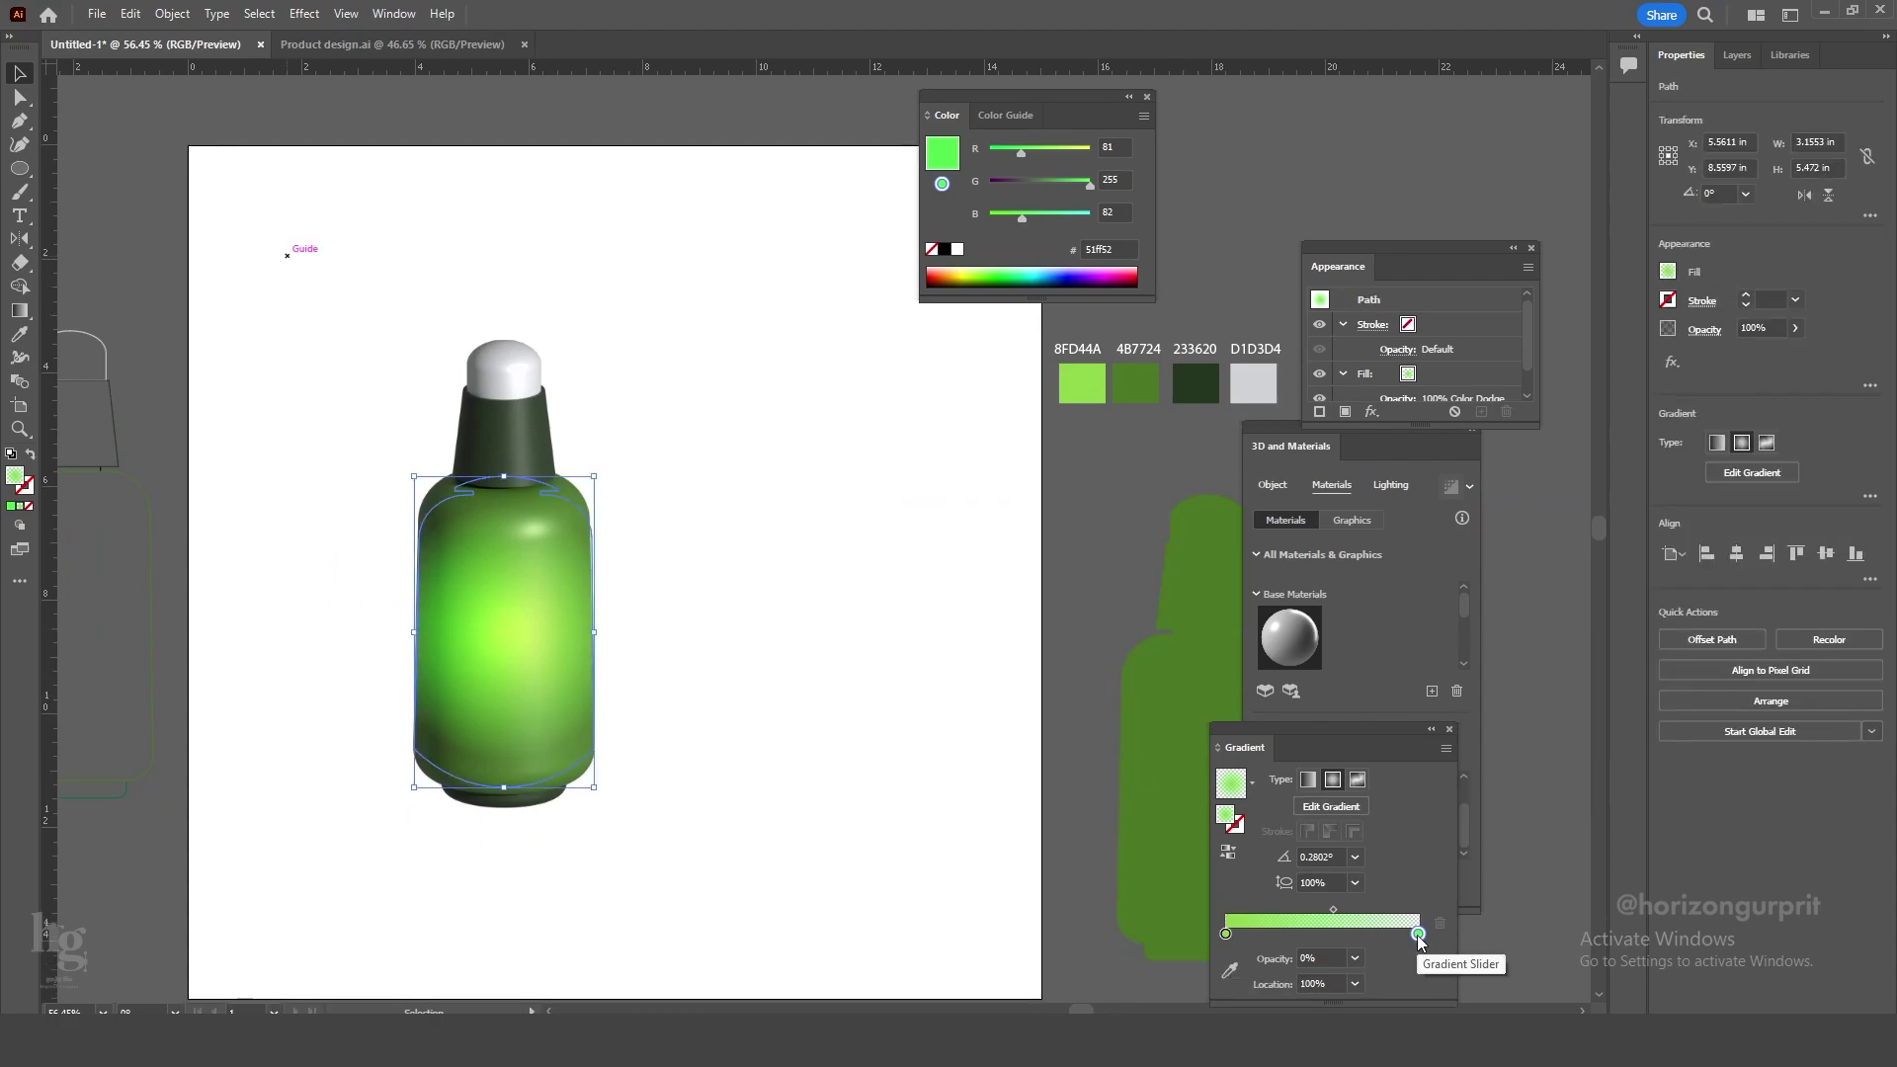
{"action": "double_click", "coordinate": [1419, 935]}
{"action": "left_click", "coordinate": [1165, 760]}
{"action": "left_click", "coordinate": [1082, 383]}
{"action": "key", "text": "Escape"}
{"action": "left_click_drag", "start_coordinate": [1320, 934], "coordinate": [1280, 934]}
{"action": "type", "text": "0"}
{"action": "key", "text": "Return"}
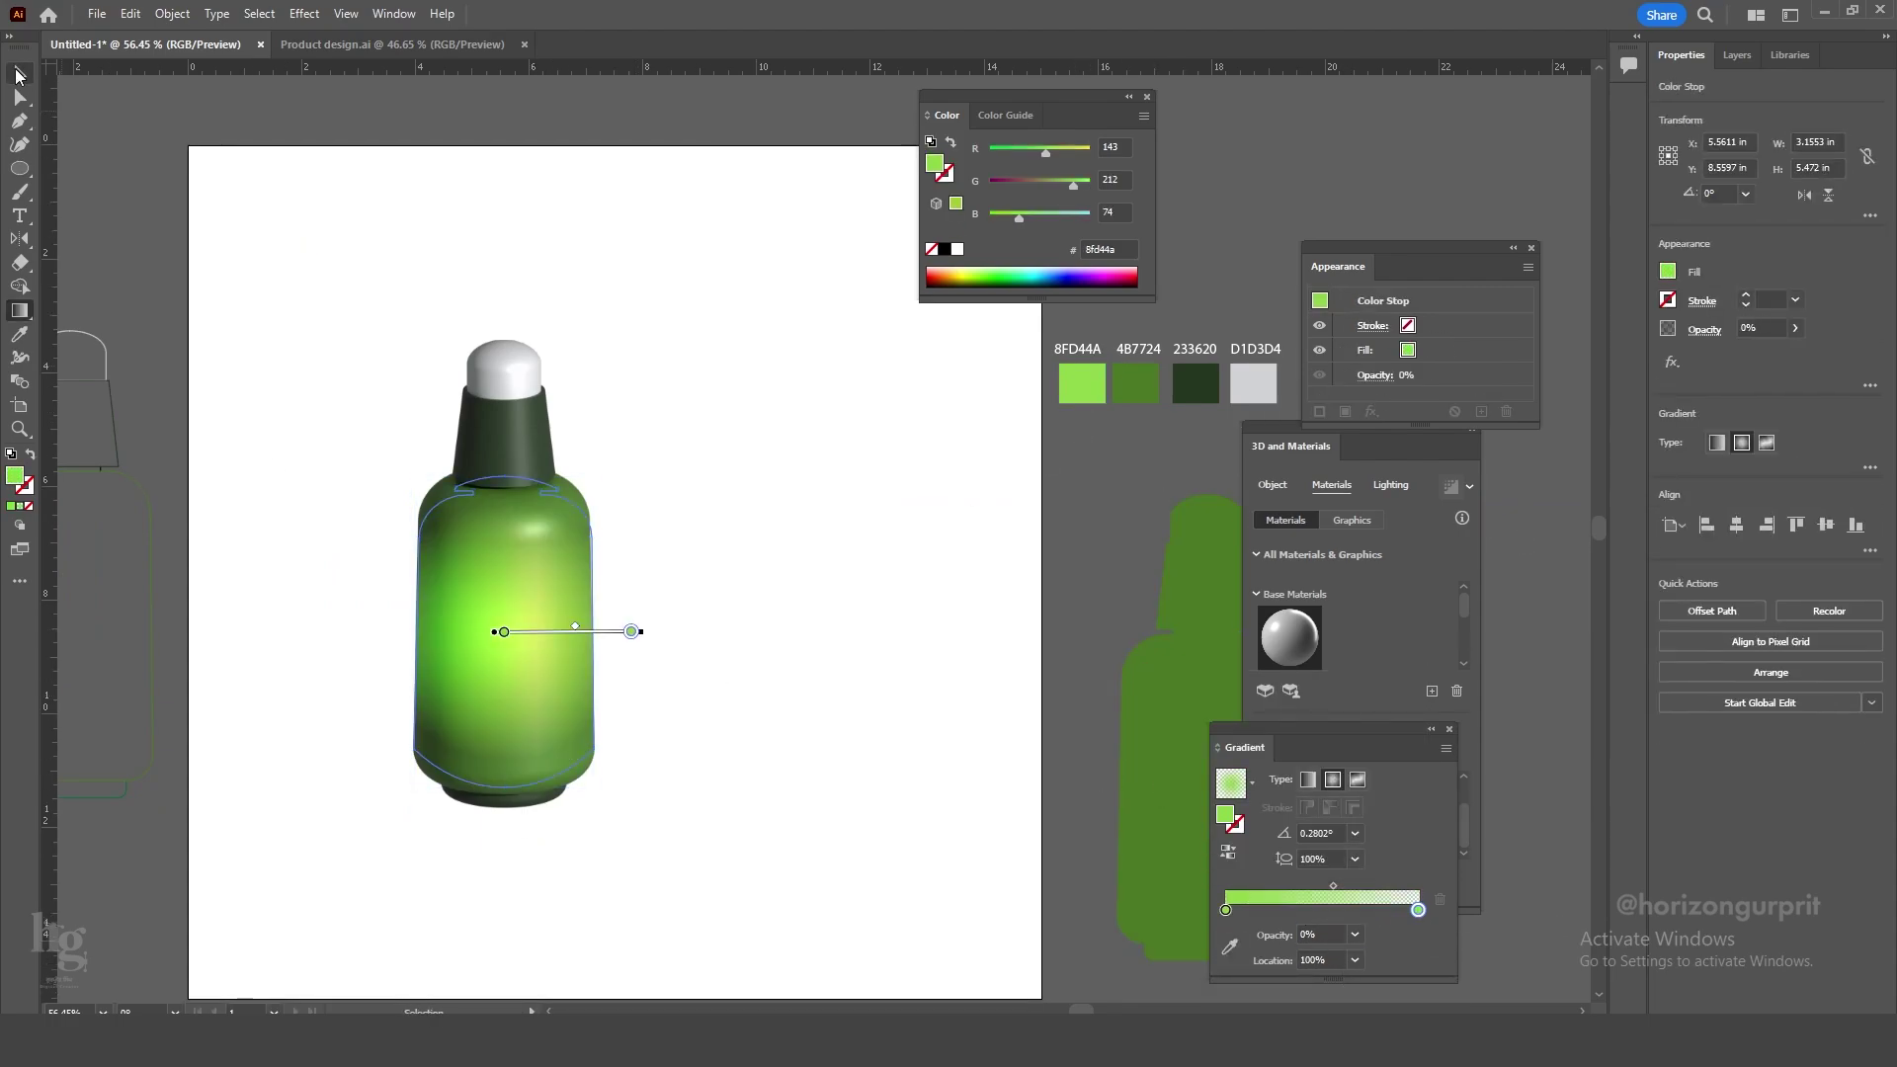
Nudge the outer gradient stop of the cropped glow slightly outward.
{"action": "left_click", "coordinate": [16, 75]}
{"action": "left_click_drag", "start_coordinate": [557, 545], "coordinate": [547, 533]}
{"action": "key", "text": "g"}
{"action": "mouse_move", "coordinate": [630, 621]}
{"action": "left_mouse_down"}
{"action": "mouse_move", "coordinate": [662, 627]}
{"action": "mouse_move", "coordinate": [637, 620]}
{"action": "left_mouse_up"}
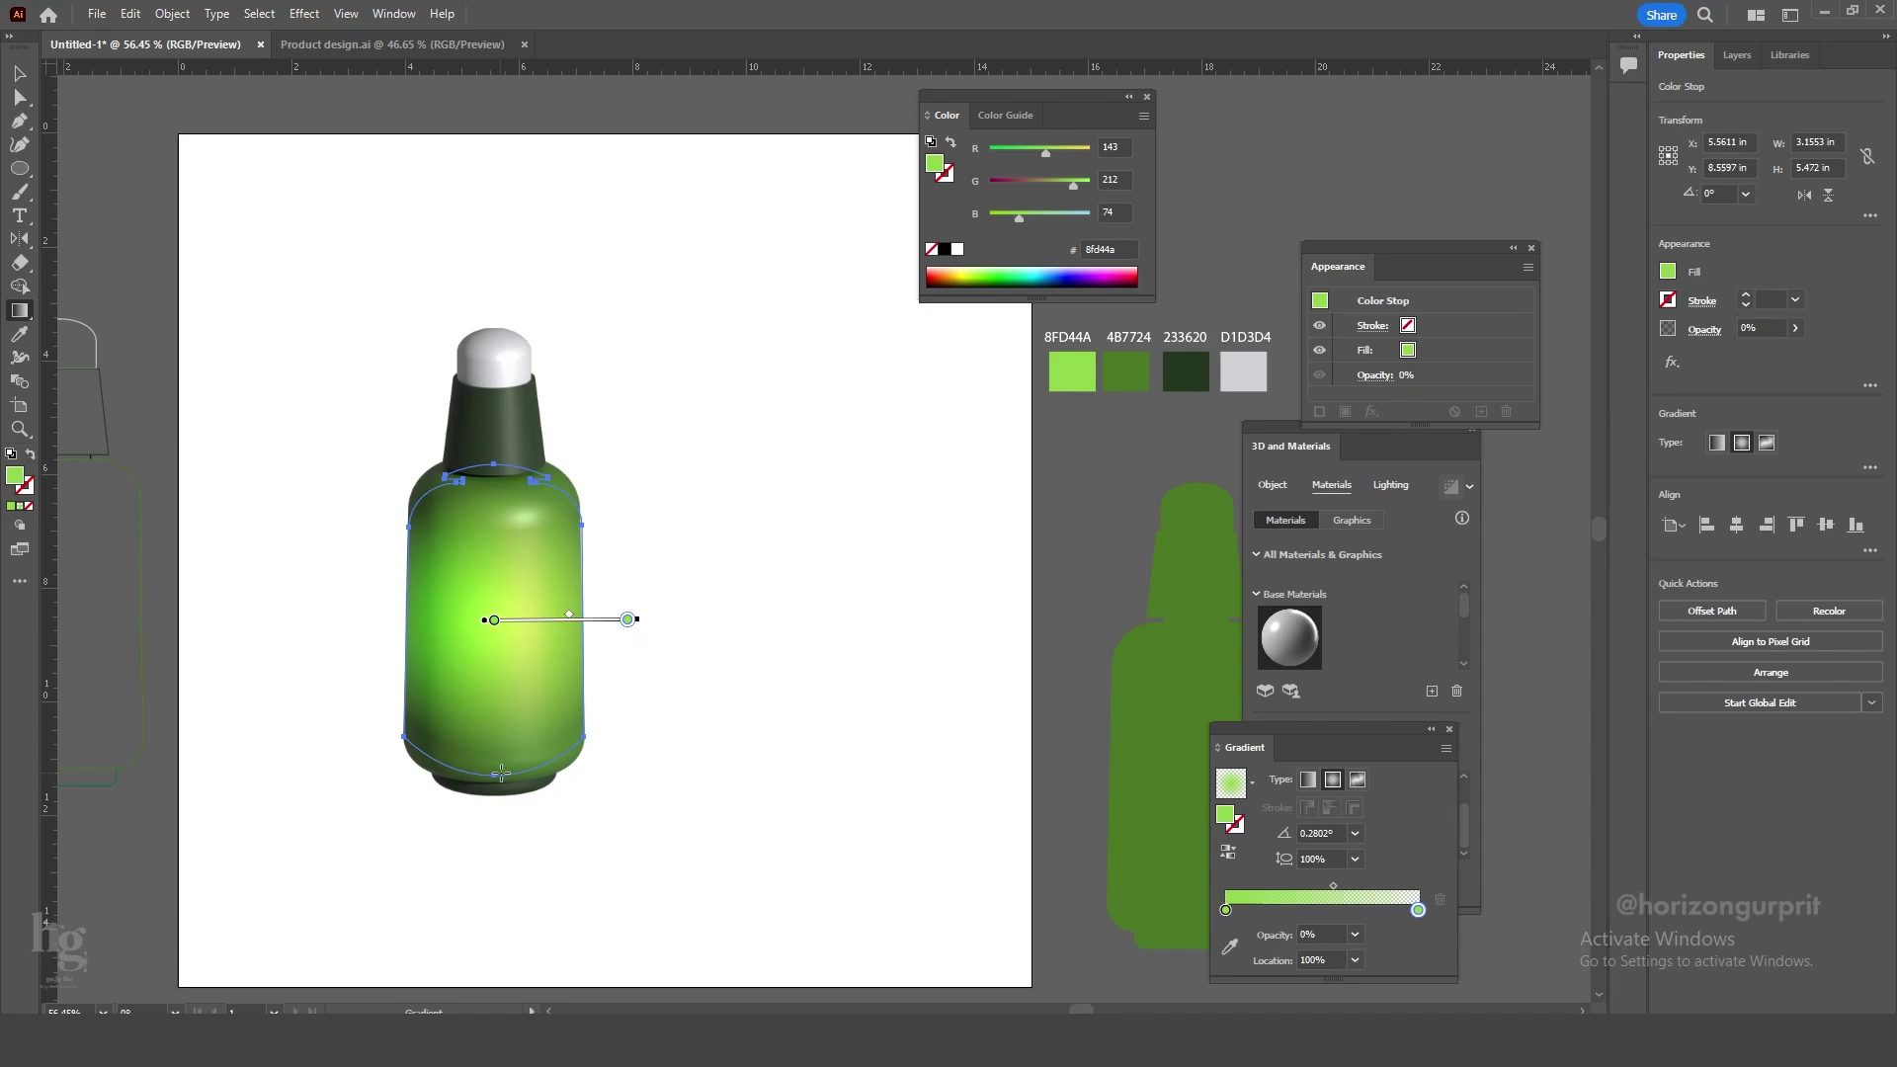
{"action": "key", "text": "v"}
{"action": "left_click", "coordinate": [685, 722]}
Try moving the glow's inner colour stop away from the centre and its outer stop slightly inward.
{"action": "key", "text": "ctrl+space"}
{"action": "left_click_drag", "start_coordinate": [415, 674], "coordinate": [639, 627]}
{"action": "left_click", "coordinate": [516, 544]}
{"action": "key", "text": "g"}
{"action": "left_click_drag", "start_coordinate": [542, 591], "coordinate": [580, 598]}
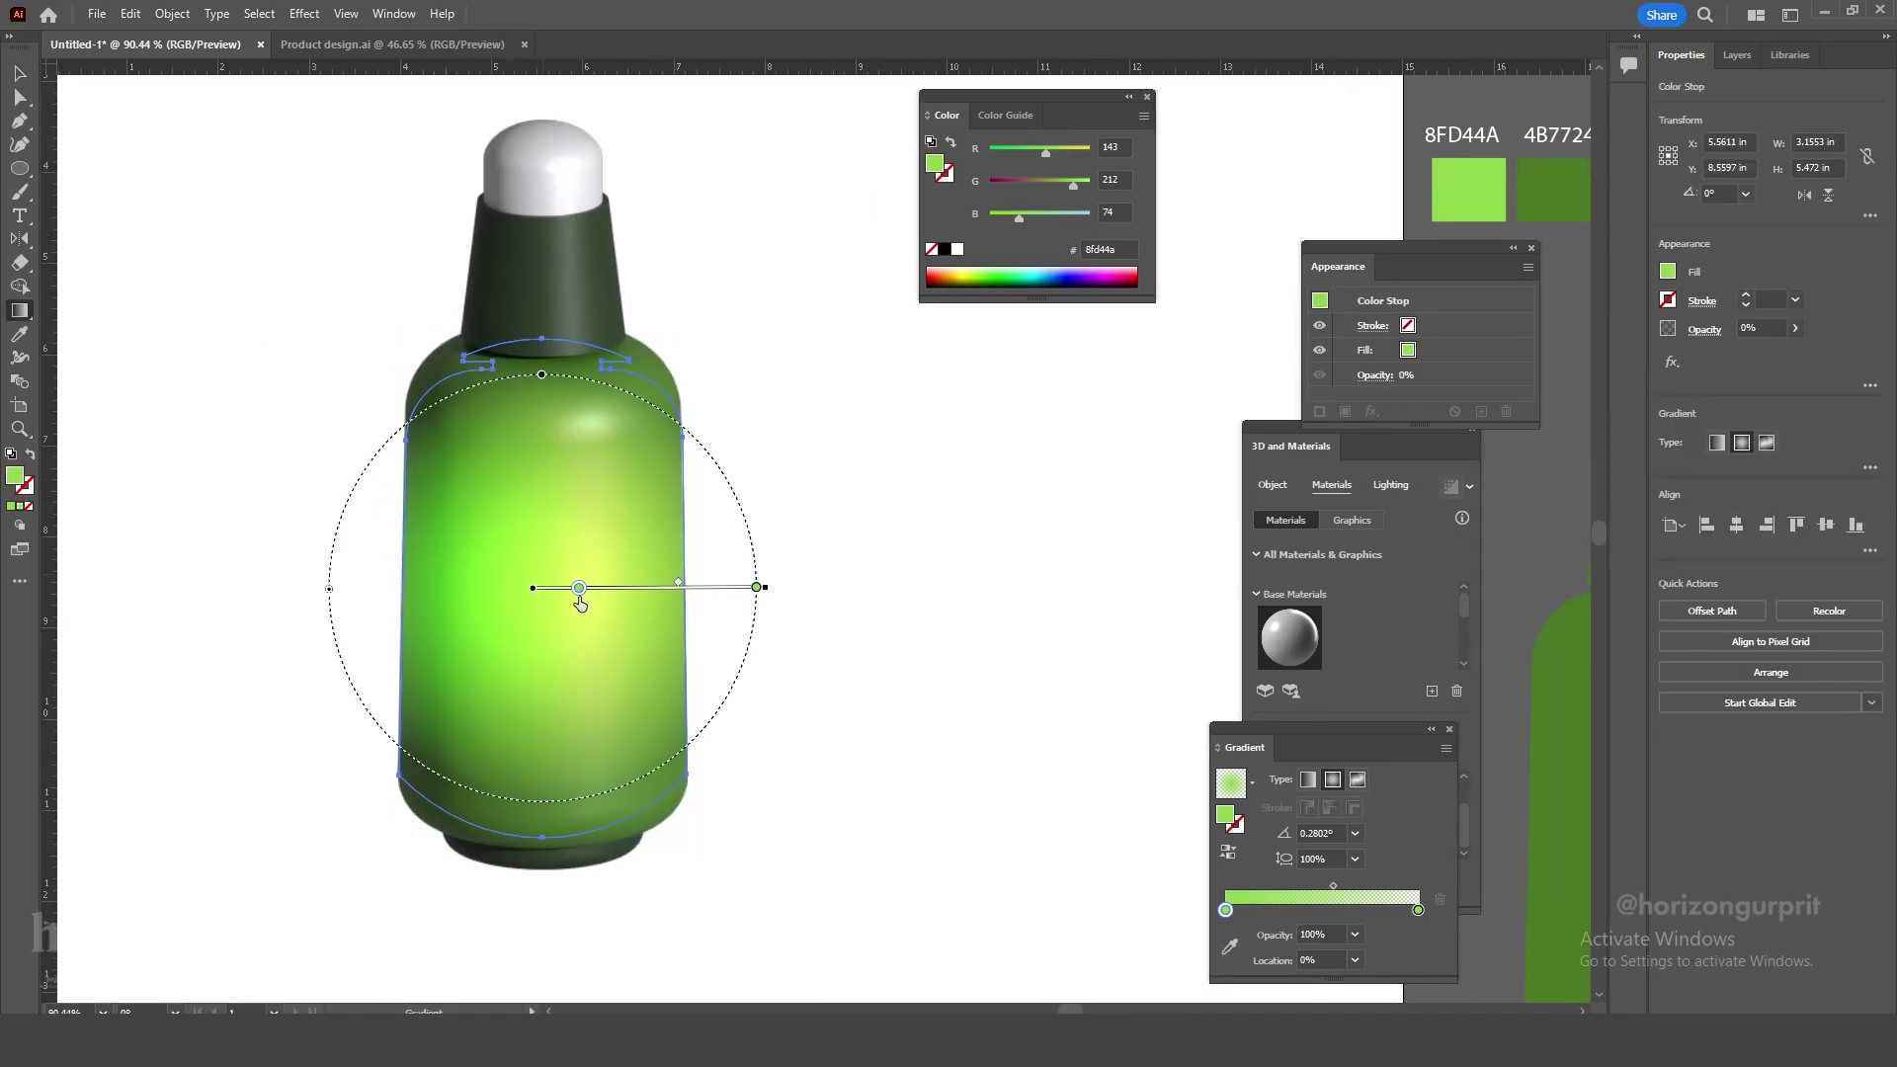
{"action": "left_click", "coordinate": [739, 587]}
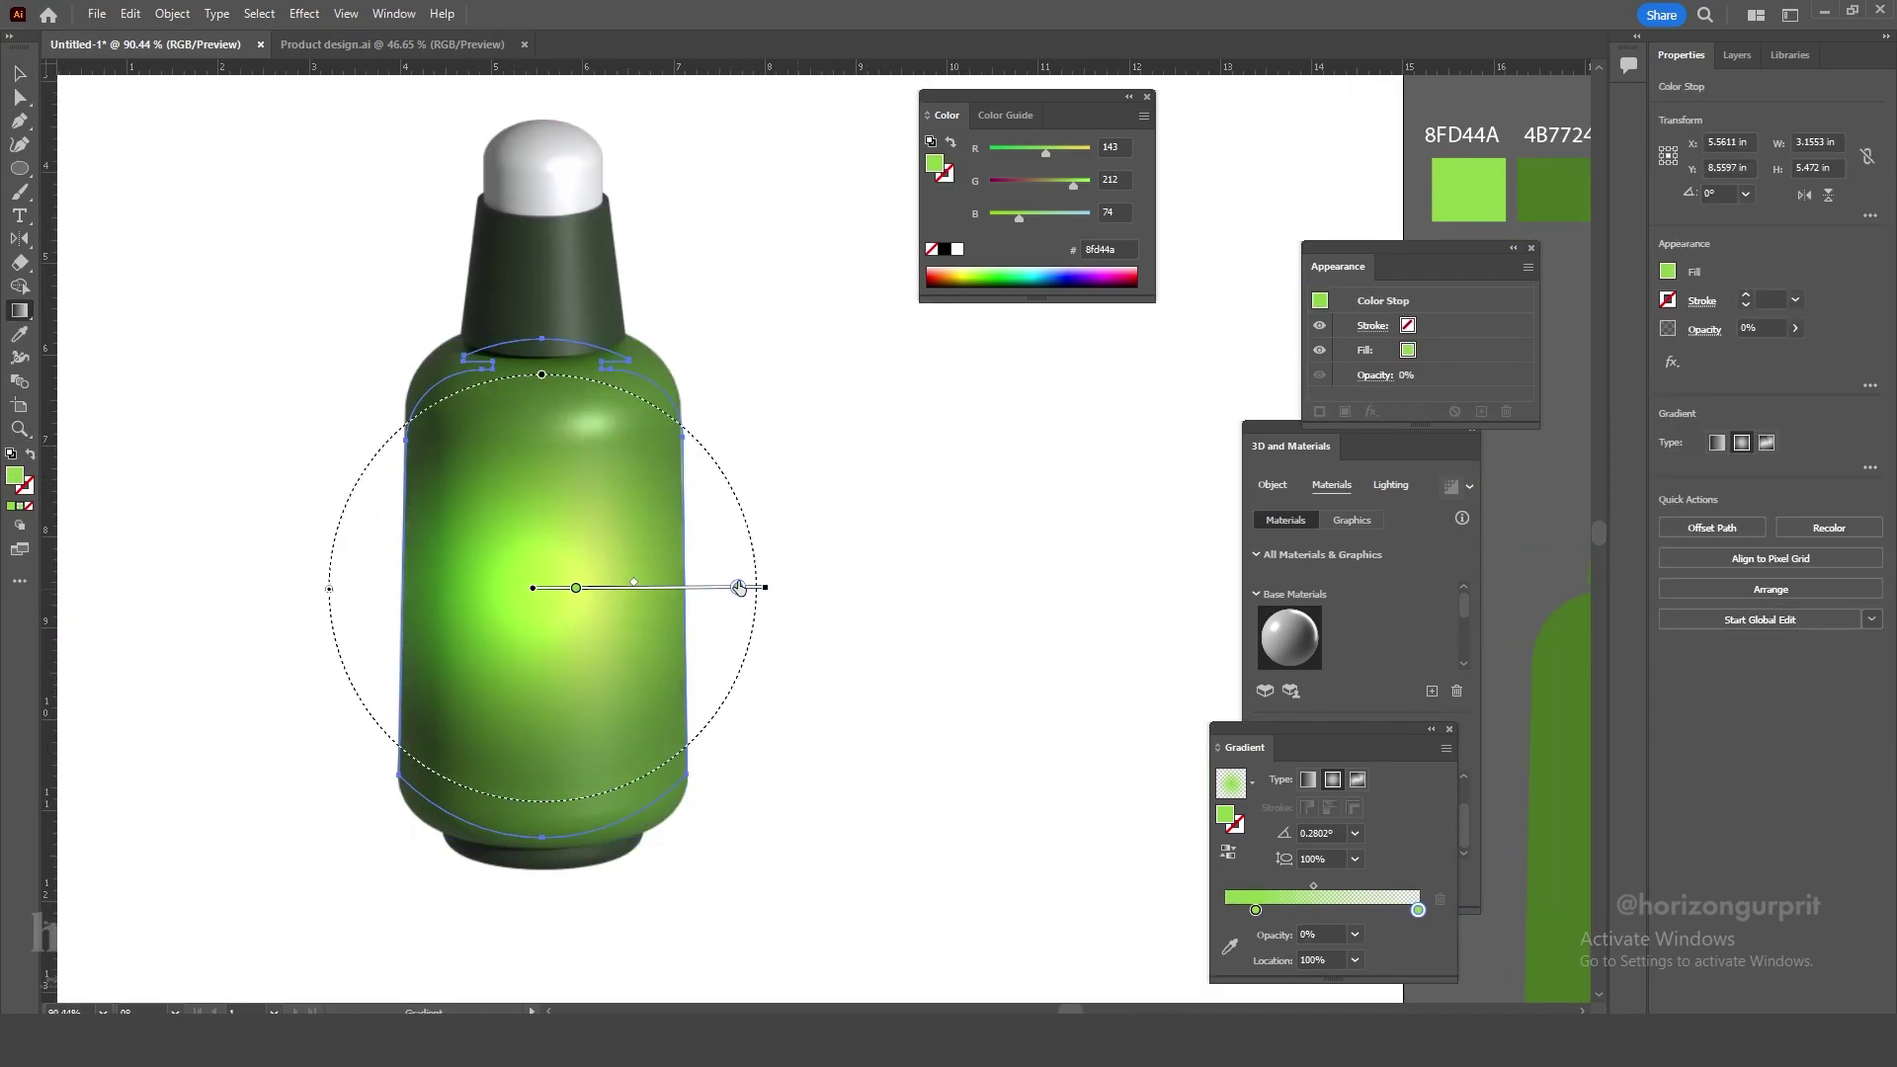
{"action": "left_click_drag", "start_coordinate": [739, 588], "coordinate": [744, 587]}
Try pulling the glow's gradient midpoint closer to the centre of the bottle's body.
{"action": "key", "text": "v"}
{"action": "left_click", "coordinate": [726, 647]}
{"action": "left_click_drag", "start_coordinate": [712, 649], "coordinate": [771, 648]}
{"action": "left_click", "coordinate": [656, 643]}
{"action": "key", "text": "g"}
{"action": "left_click_drag", "start_coordinate": [666, 580], "coordinate": [628, 580]}
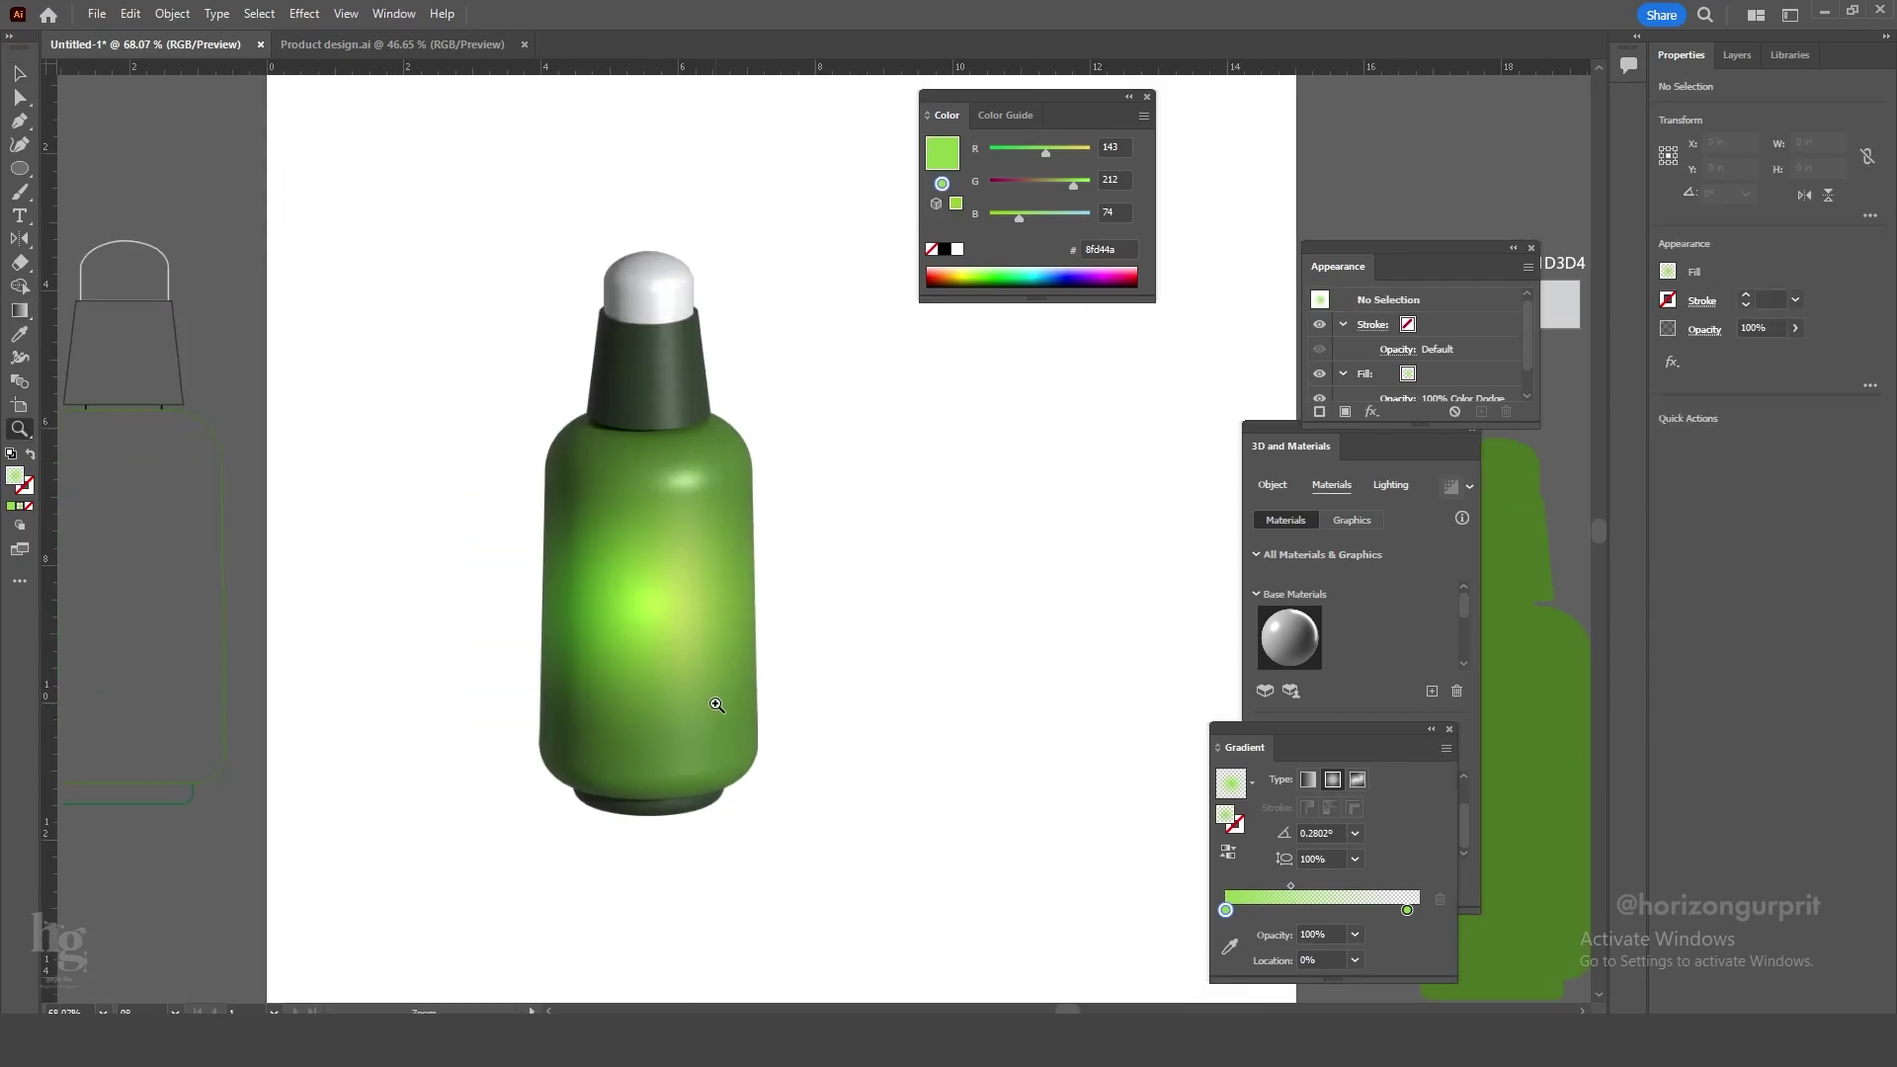
Move the glow's outer colour stop to 100% and shift the gradient midpoint well outward.
{"action": "left_click", "coordinate": [682, 638]}
{"action": "key", "text": "g"}
{"action": "left_click_drag", "start_coordinate": [833, 610], "coordinate": [846, 609]}
{"action": "left_click_drag", "start_coordinate": [721, 609], "coordinate": [781, 612]}
Lower the overall opacity of the glow shape on the bottle's body.
{"action": "key", "text": "v"}
{"action": "double_click", "coordinate": [1756, 328]}
{"action": "type", "text": "5"}
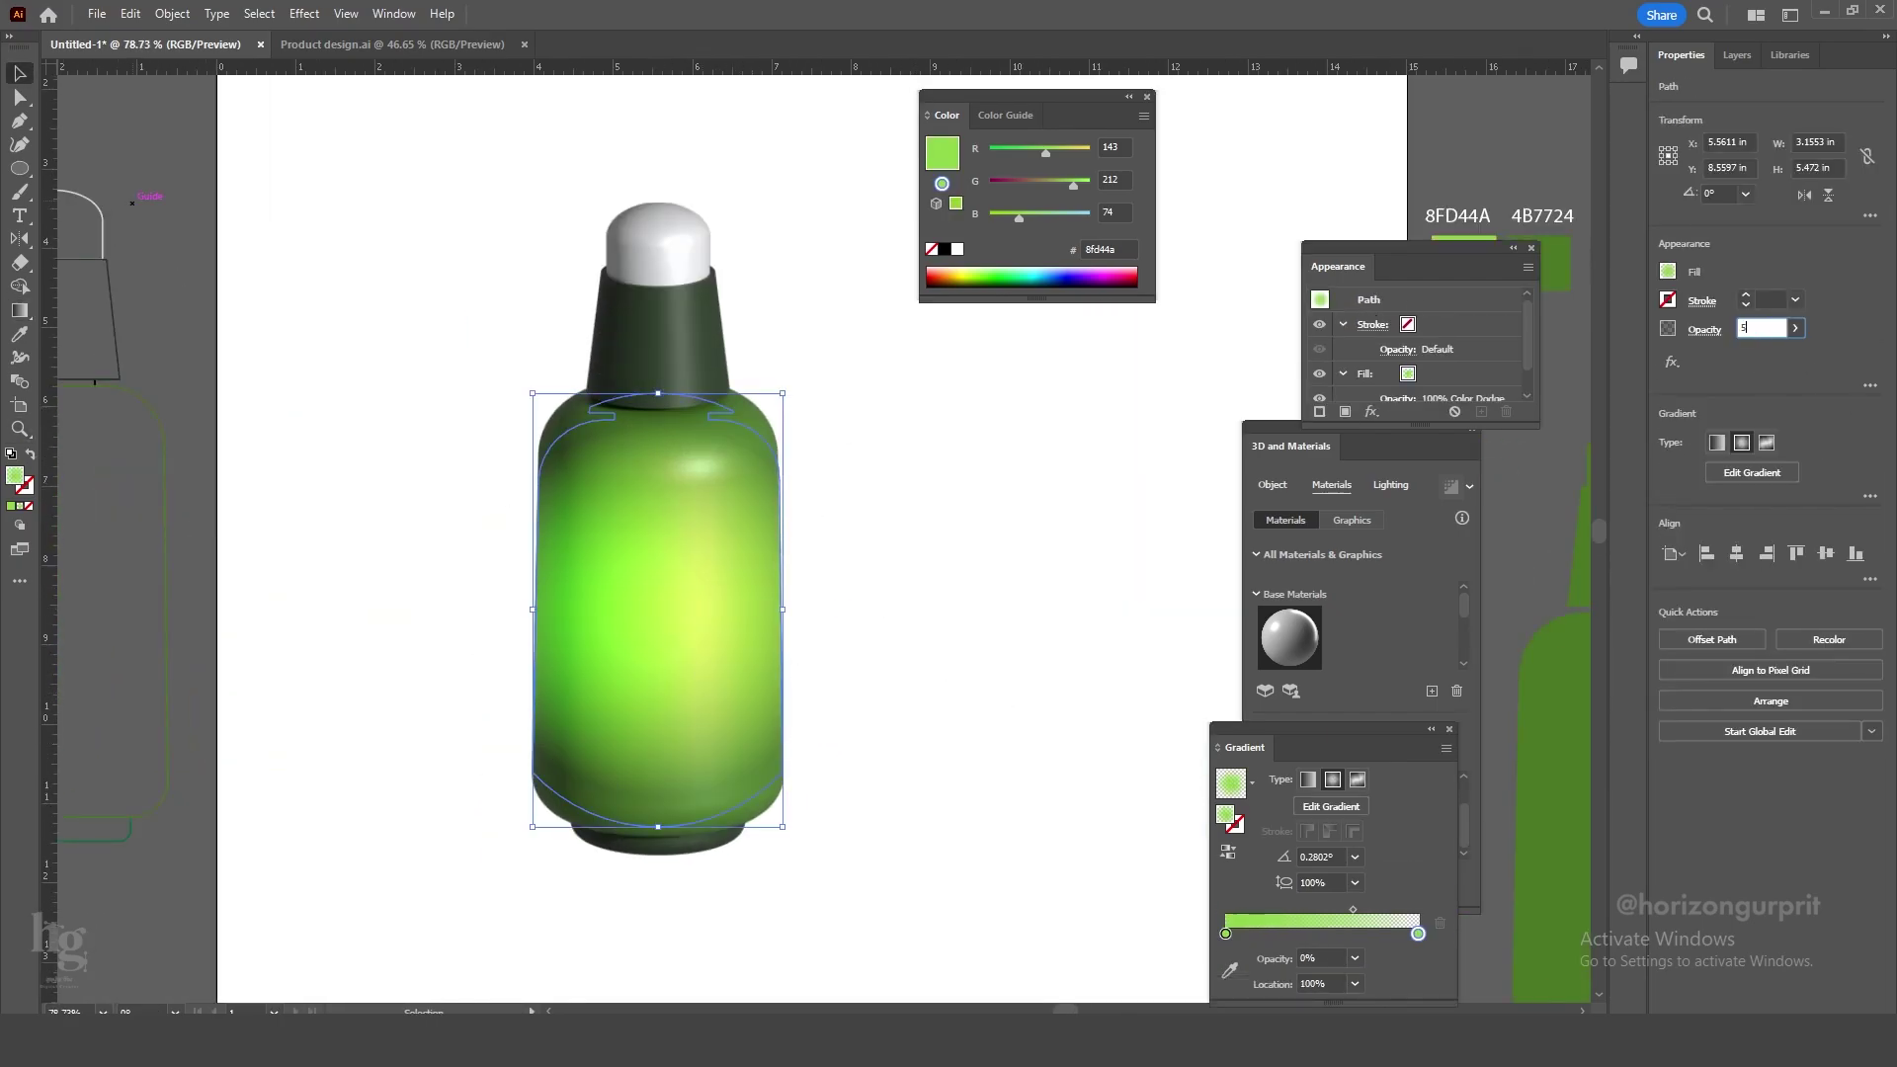
{"action": "key", "text": "Return"}
{"action": "left_click", "coordinate": [986, 583]}
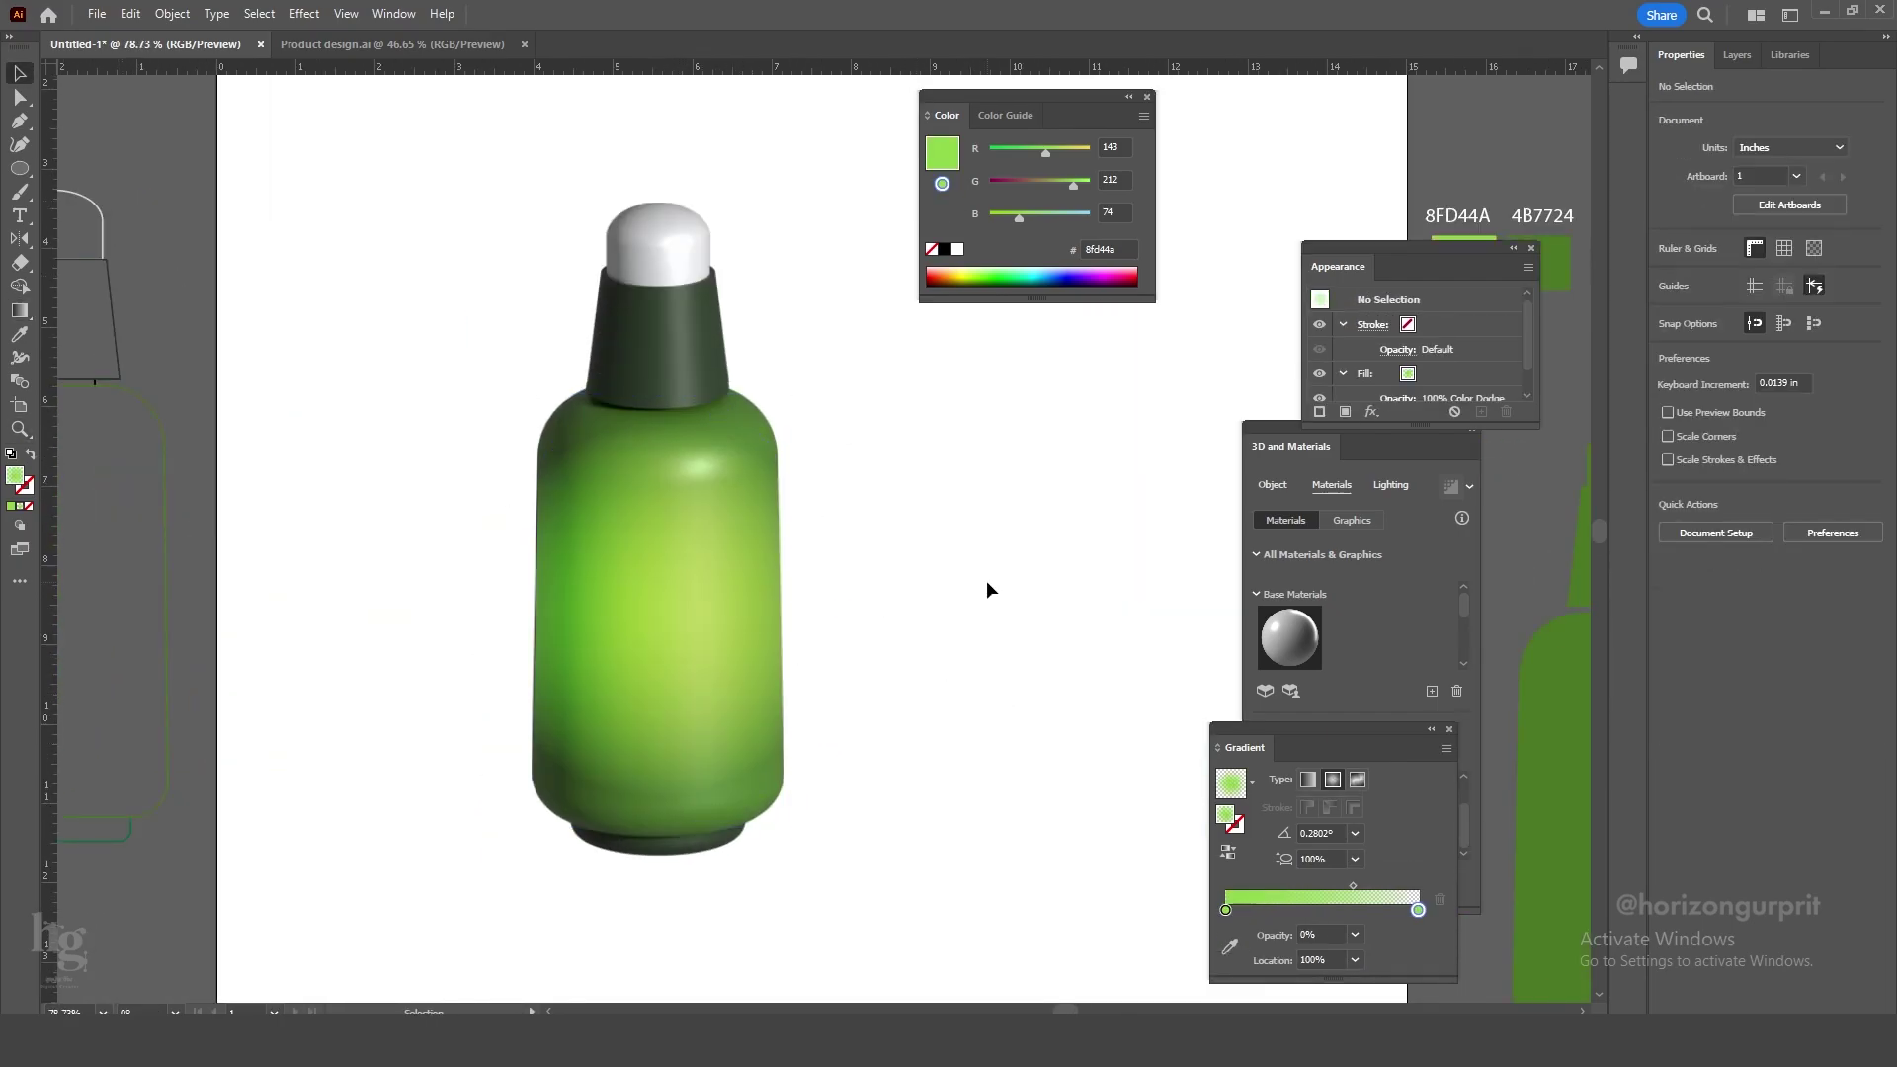
Add a new layer above the existing artwork layer.
{"action": "left_click_drag", "start_coordinate": [989, 652], "coordinate": [832, 662]}
{"action": "scroll", "coordinate": [593, 667], "scroll_direction": "up", "scroll_amount": 2}
{"action": "left_click_drag", "start_coordinate": [643, 650], "coordinate": [606, 572]}
{"action": "left_click", "coordinate": [1737, 55]}
{"action": "left_click", "coordinate": [1837, 1009]}
Draw a thin closed sliver along the right side of the bottle's body, about 0.31 in wide and 4.1 in high.
{"action": "key", "text": "p"}
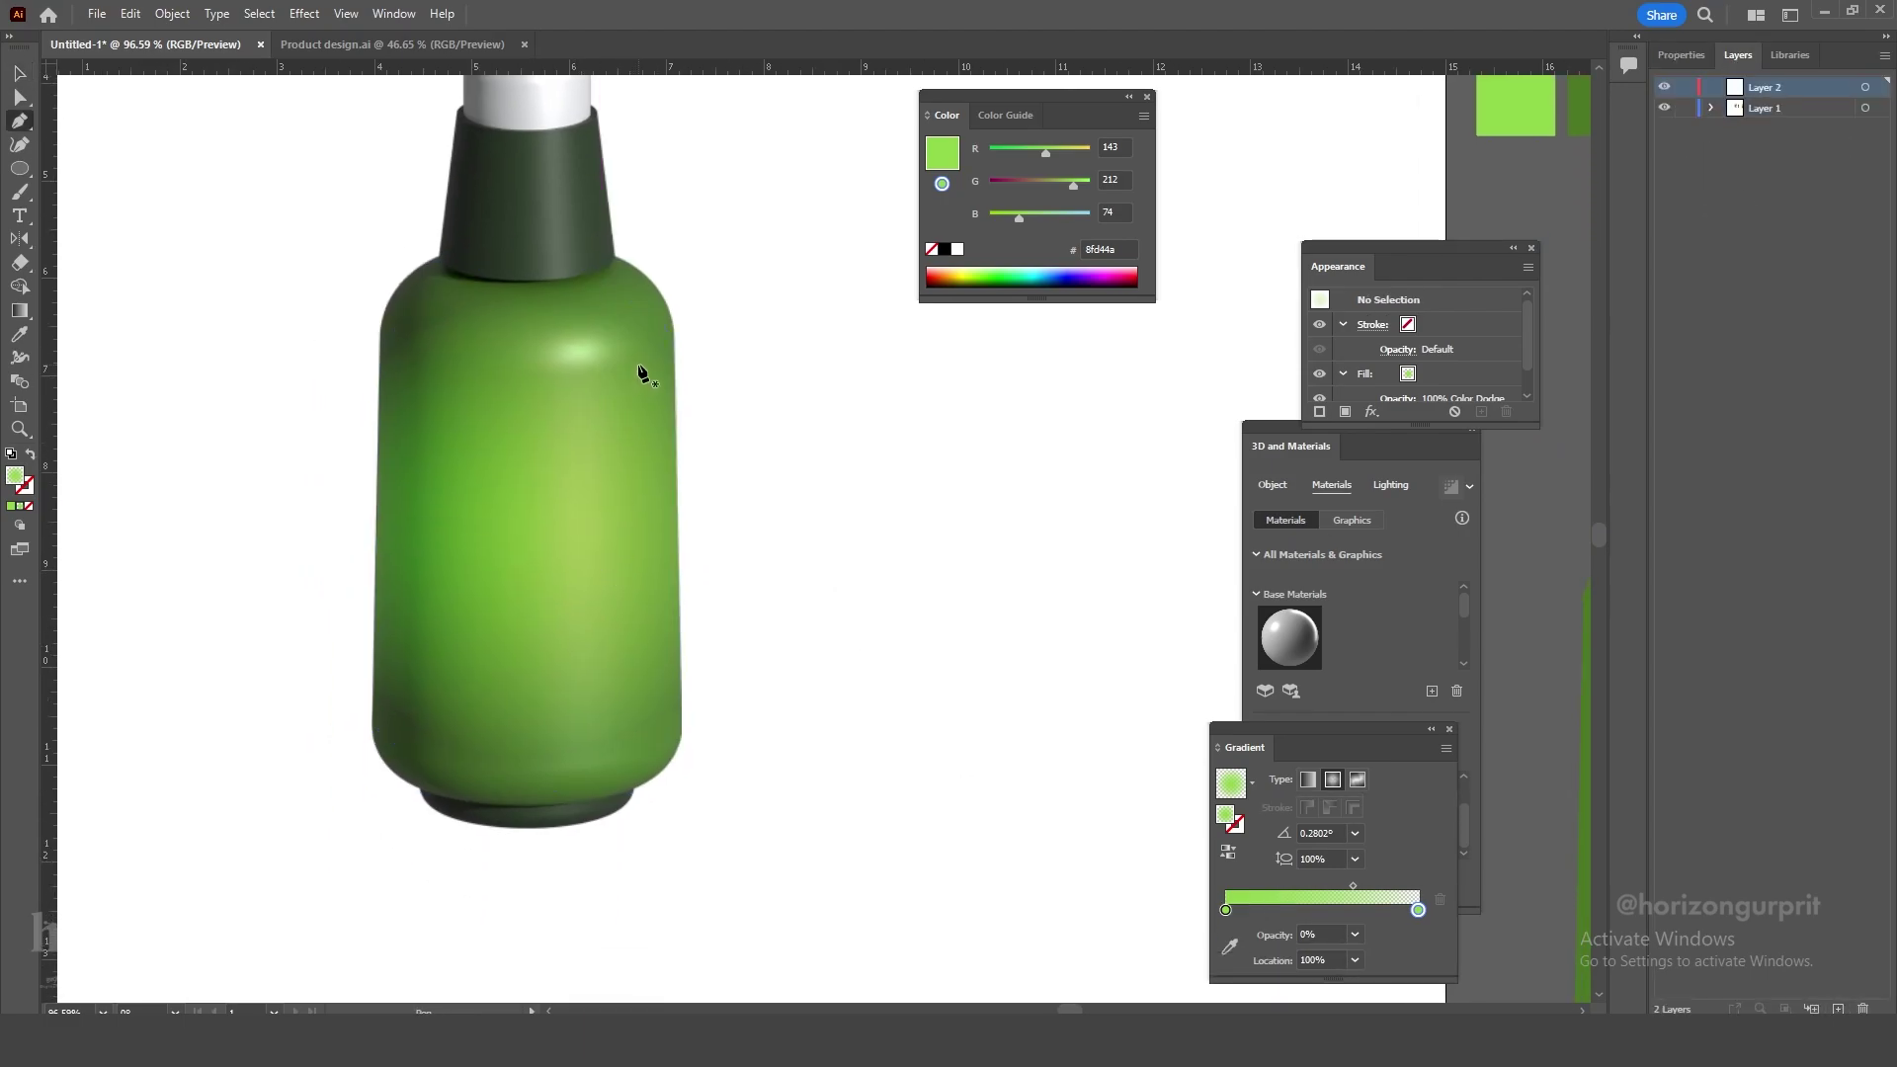
{"action": "left_click", "coordinate": [635, 353]}
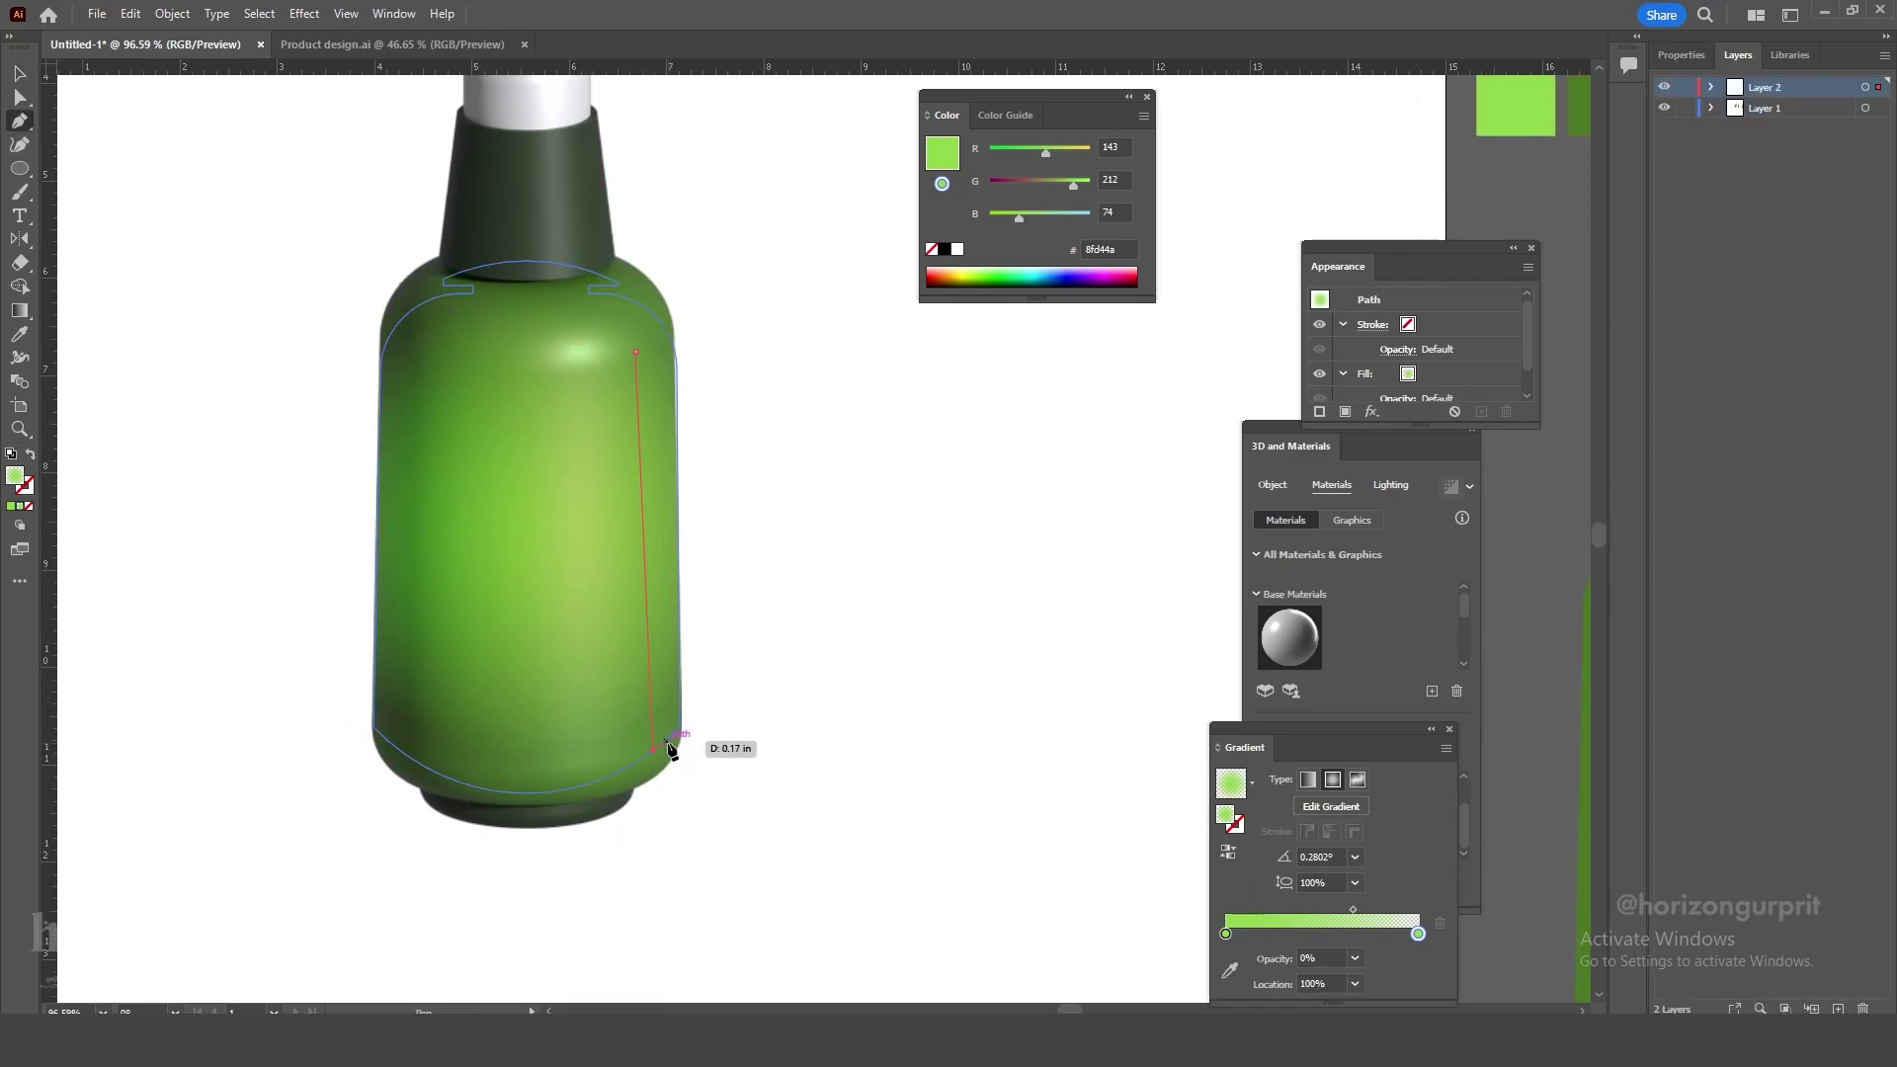
{"action": "left_click", "coordinate": [666, 739]}
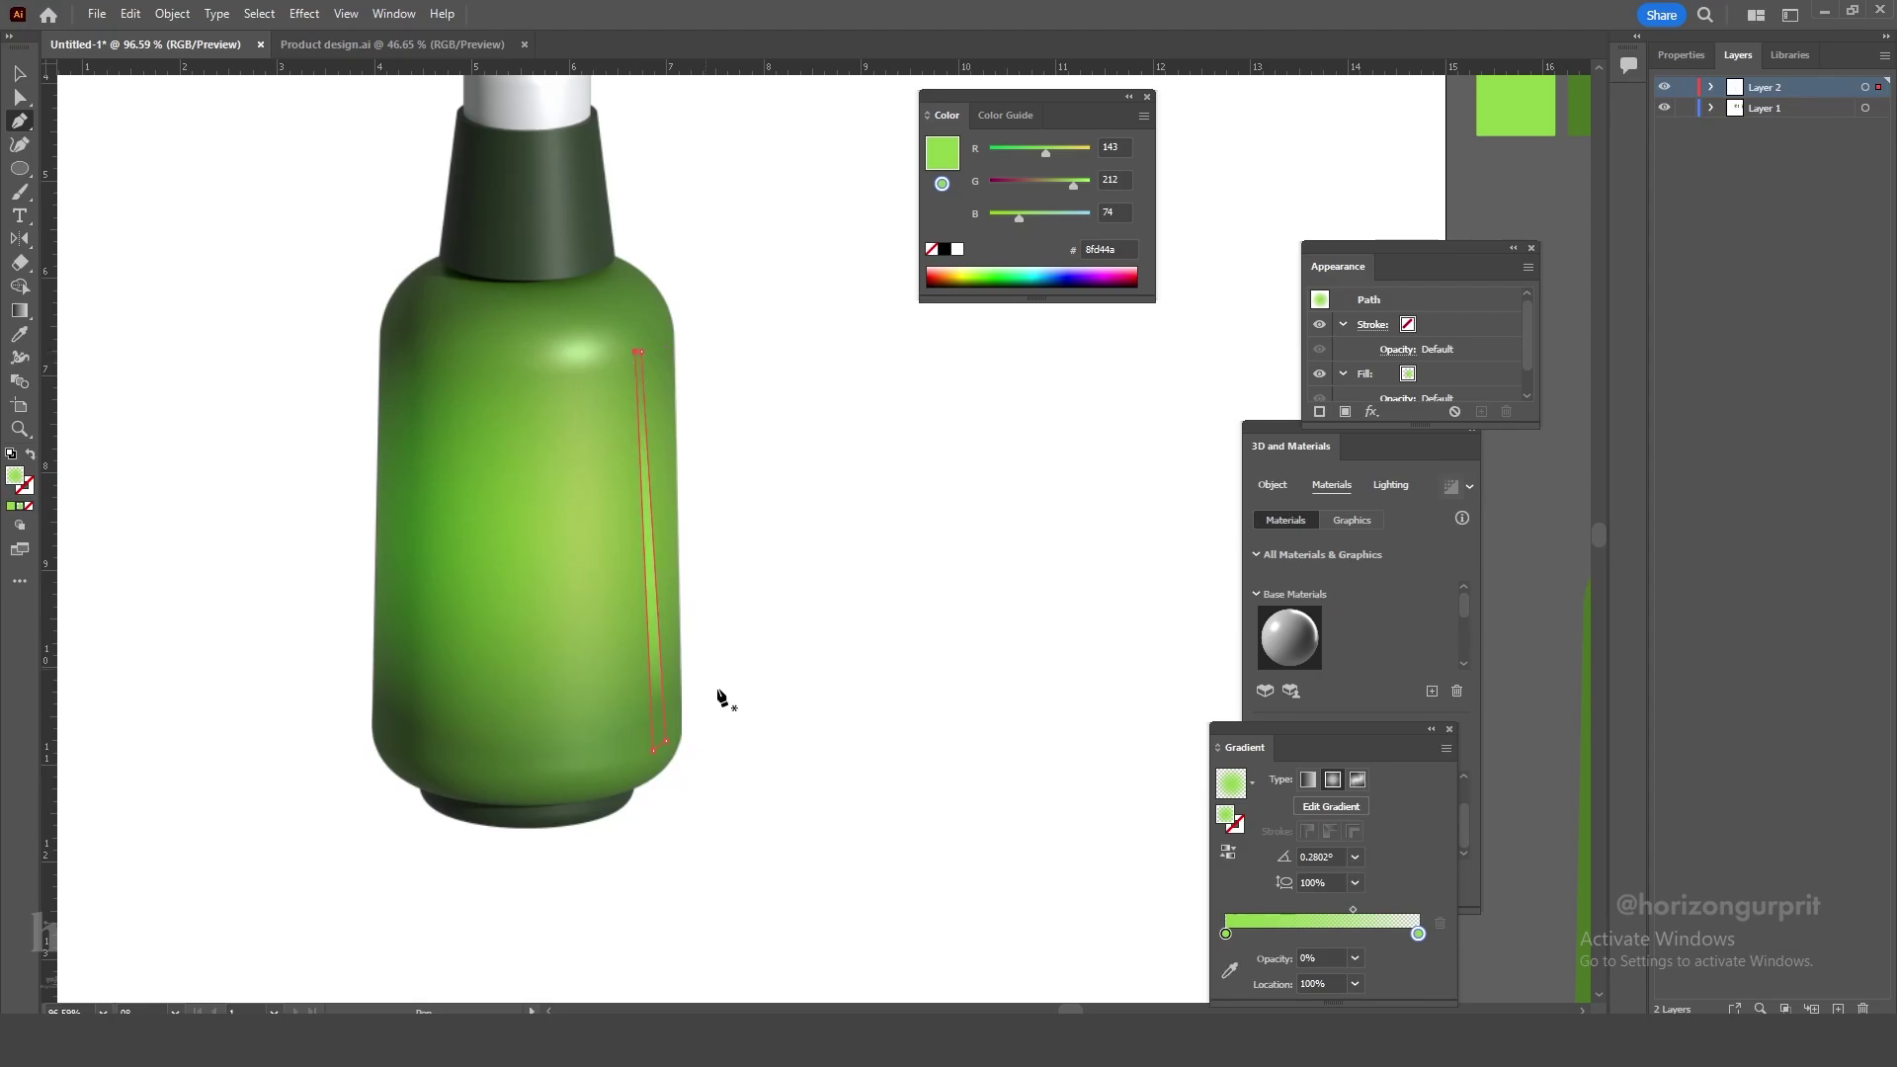
Fill the sliver with a linear gradient from white to green 5C8938 at 50% opacity, sampling the green from the body.
{"action": "key", "text": "v"}
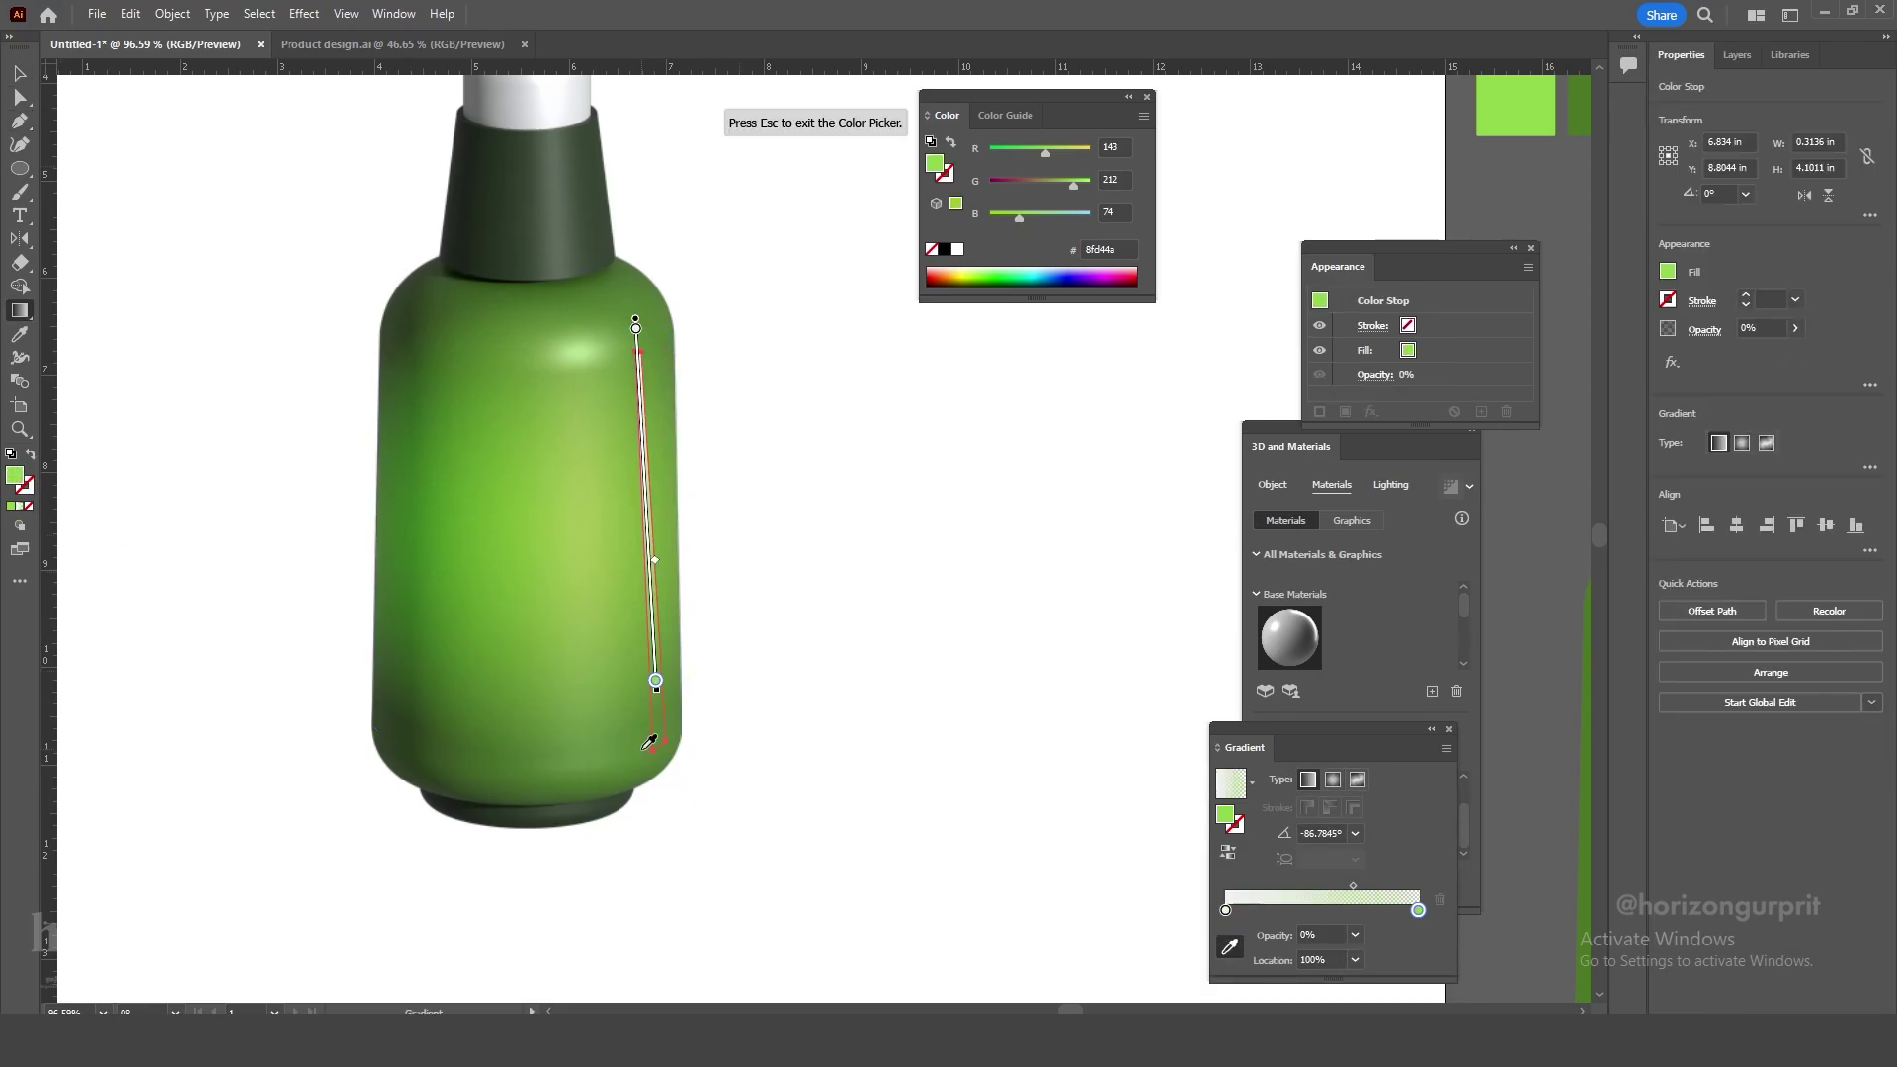
{"action": "left_click", "coordinate": [651, 745]}
{"action": "key", "text": "v"}
{"action": "left_click", "coordinate": [733, 733]}
{"action": "left_click", "coordinate": [645, 579]}
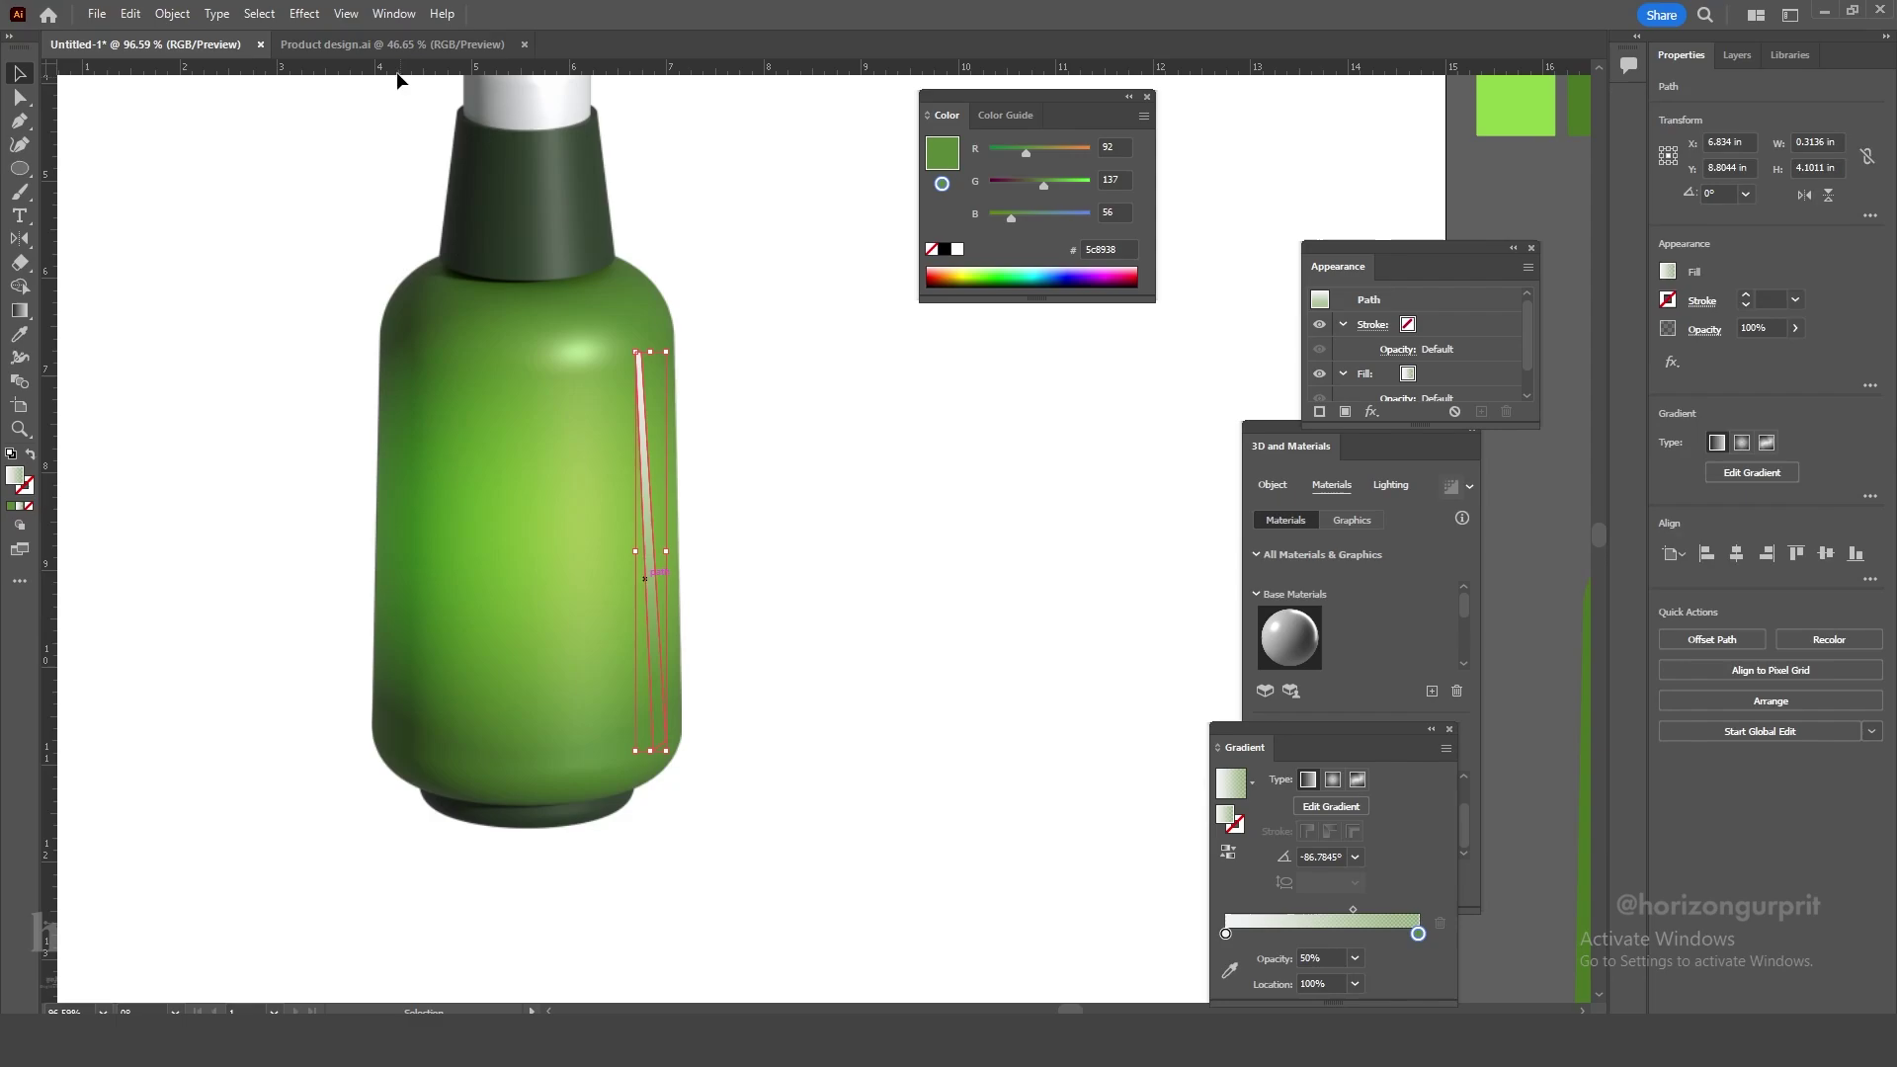
Apply a Gaussian Blur effect to the sliver highlight.
{"action": "left_click", "coordinate": [303, 13]}
{"action": "mouse_move", "coordinate": [435, 334]}
{"action": "left_click", "coordinate": [573, 344]}
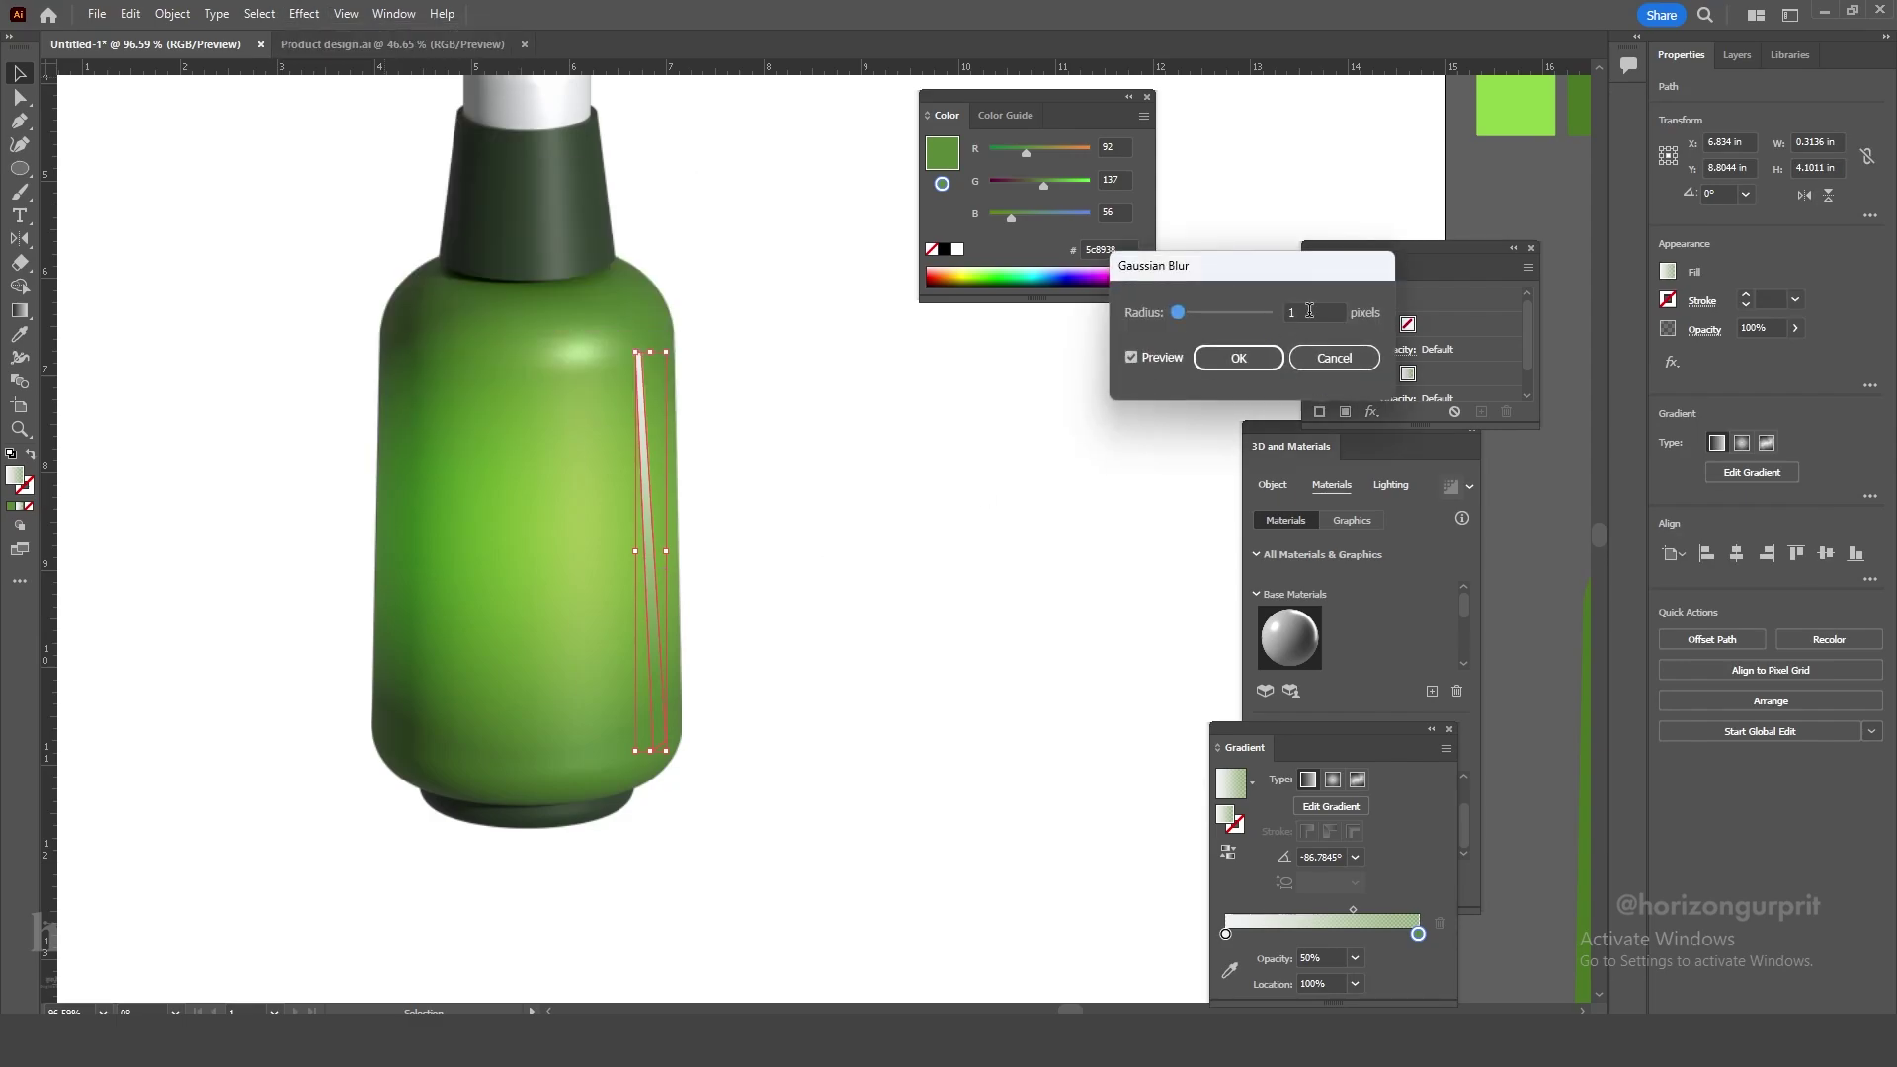
{"action": "key", "text": "Return"}
Reshape the sliver by adjusting its anchor points, narrowing it to about 0.27 in overall width.
{"action": "key", "text": "a"}
{"action": "left_click", "coordinate": [650, 458]}
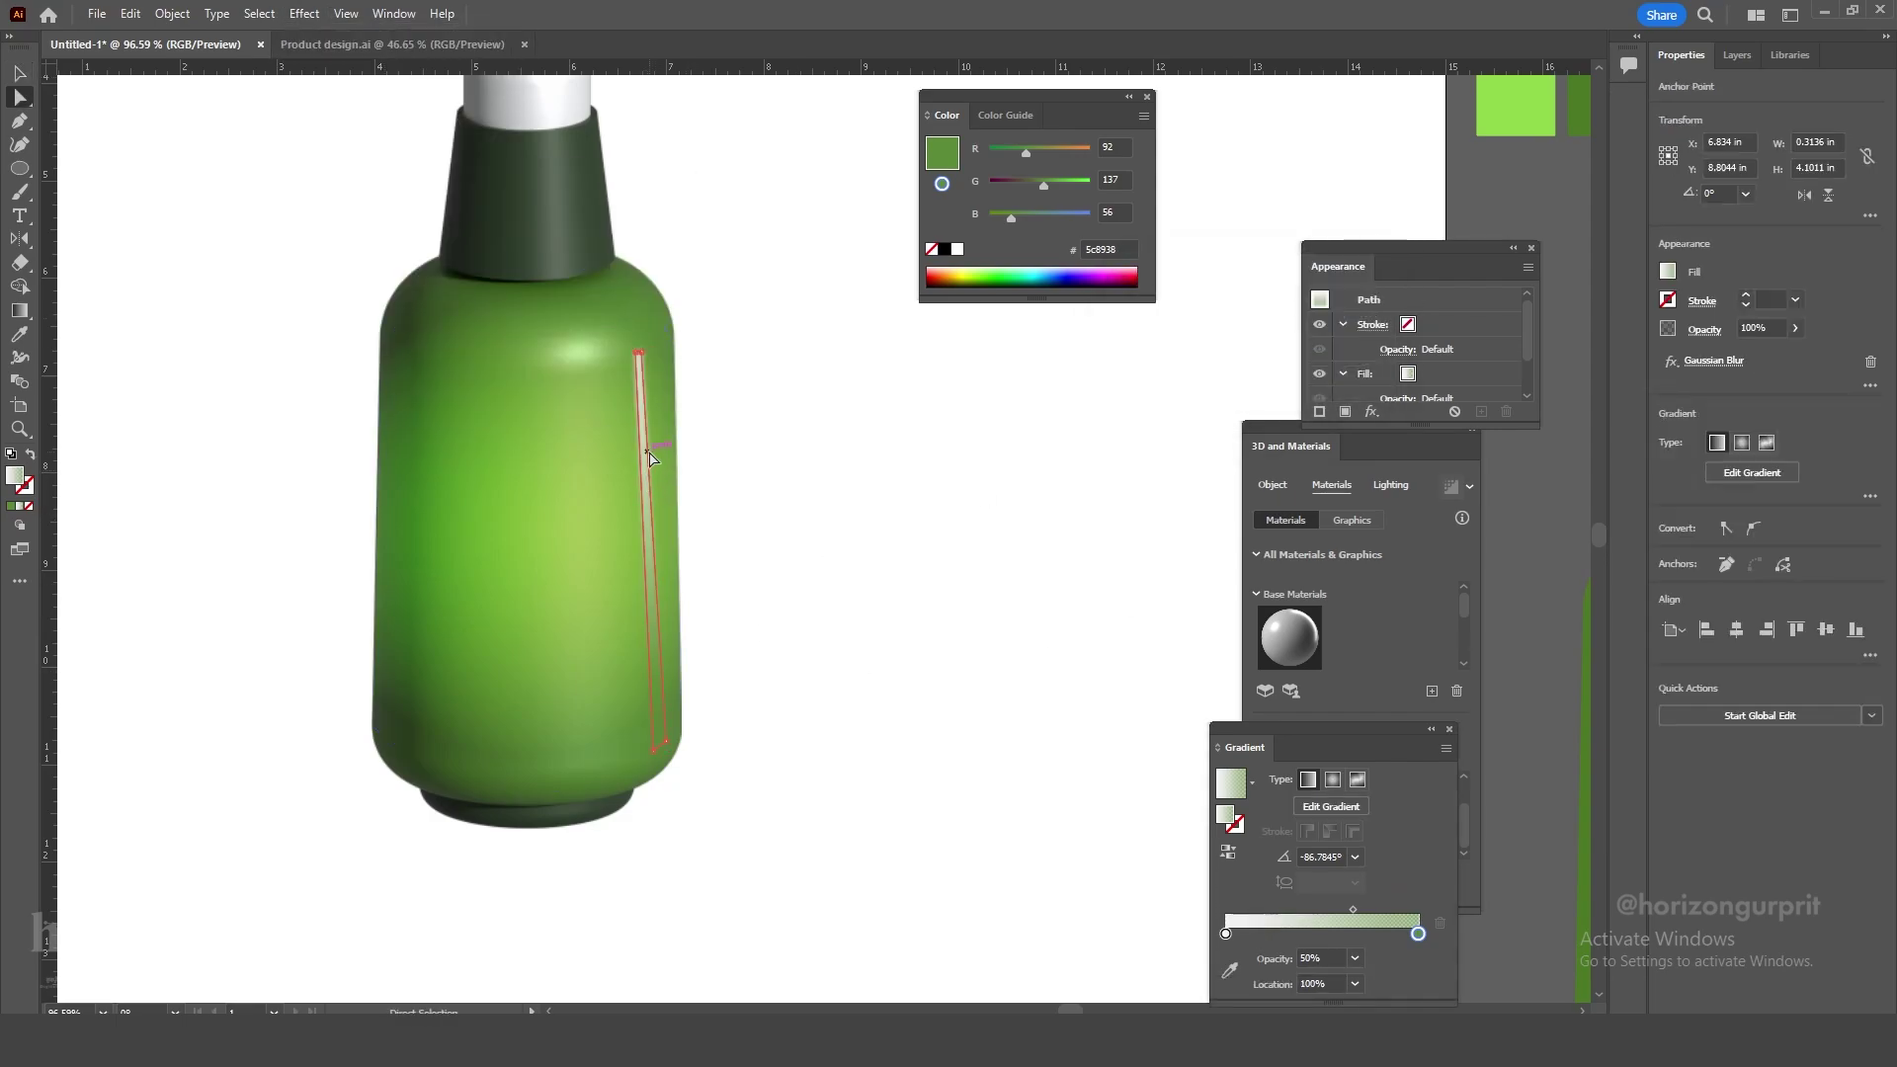
{"action": "left_click", "coordinate": [643, 353]}
{"action": "left_click_drag", "start_coordinate": [660, 747], "coordinate": [656, 748]}
{"action": "left_click", "coordinate": [694, 725]}
Set the sliver's Gaussian Blur radius to 4 pixels.
{"action": "left_click", "coordinate": [643, 380]}
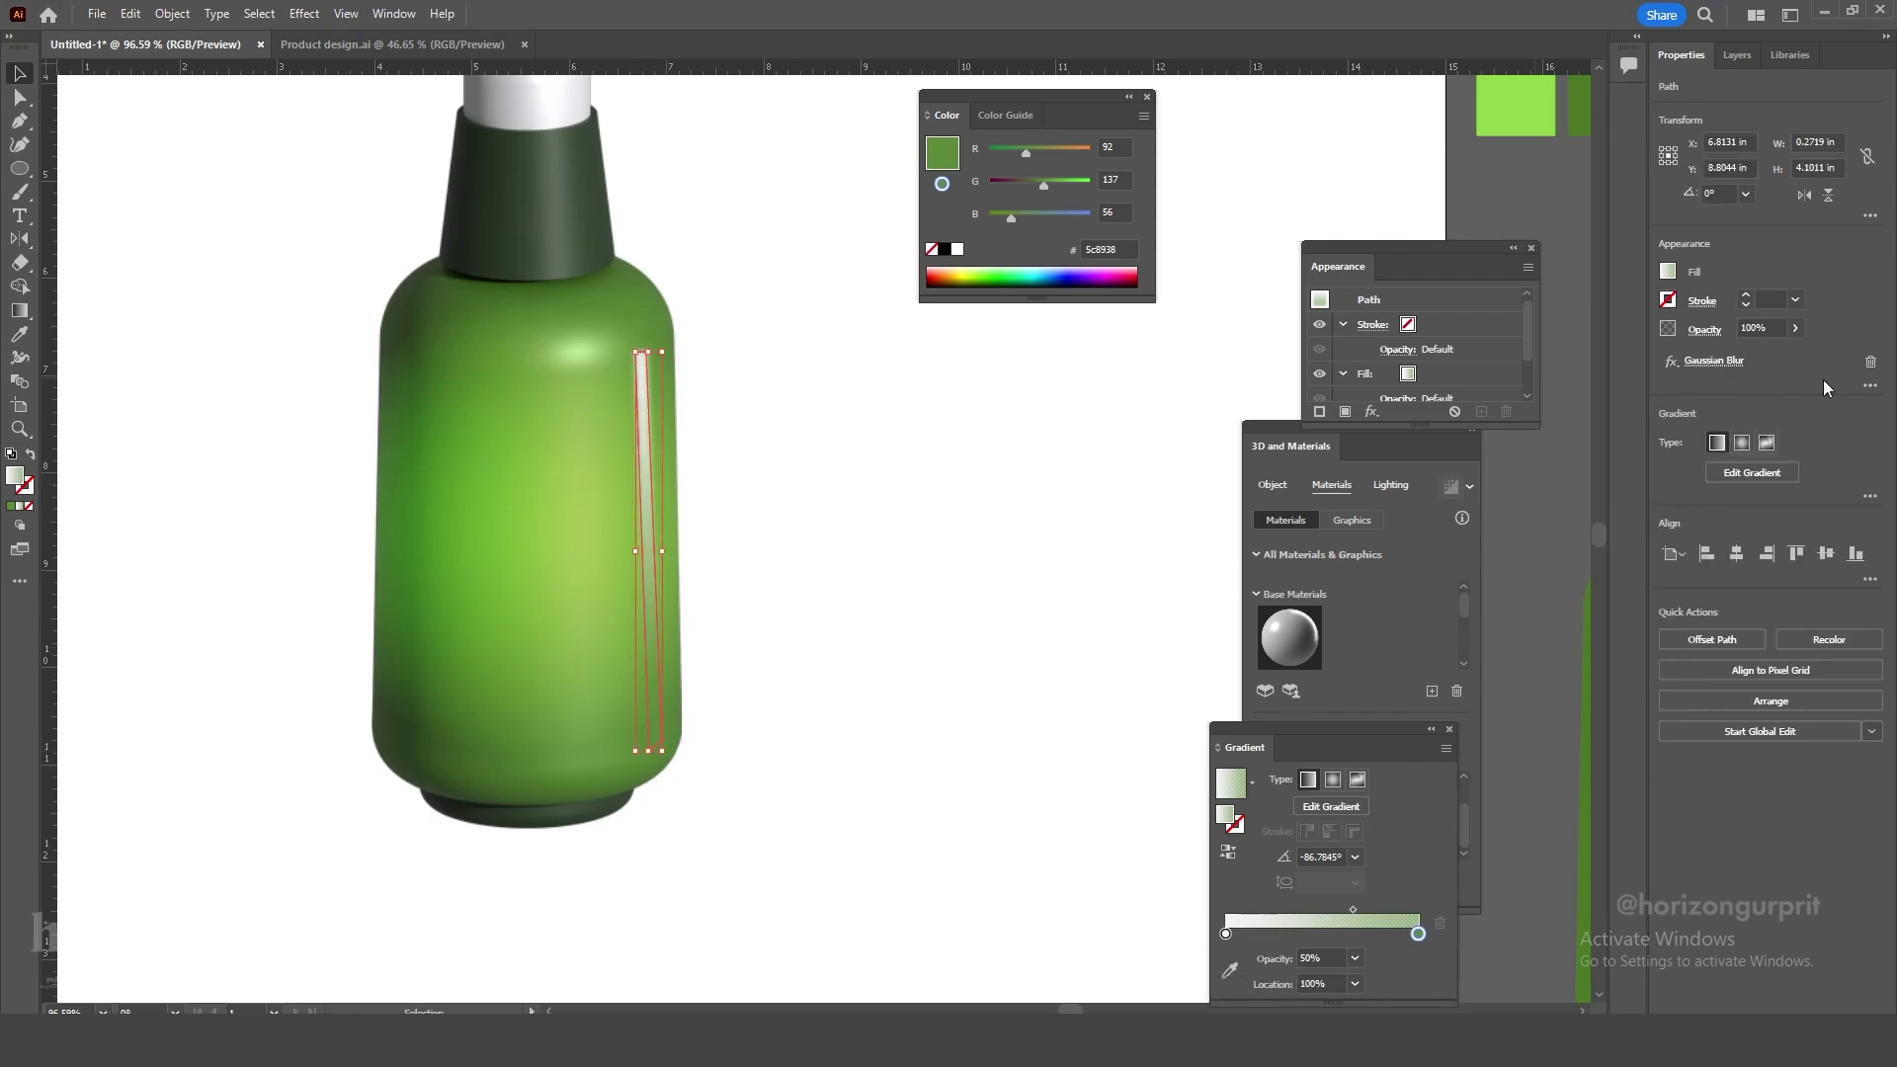
{"action": "left_click", "coordinate": [1713, 361]}
{"action": "left_click", "coordinate": [1173, 305]}
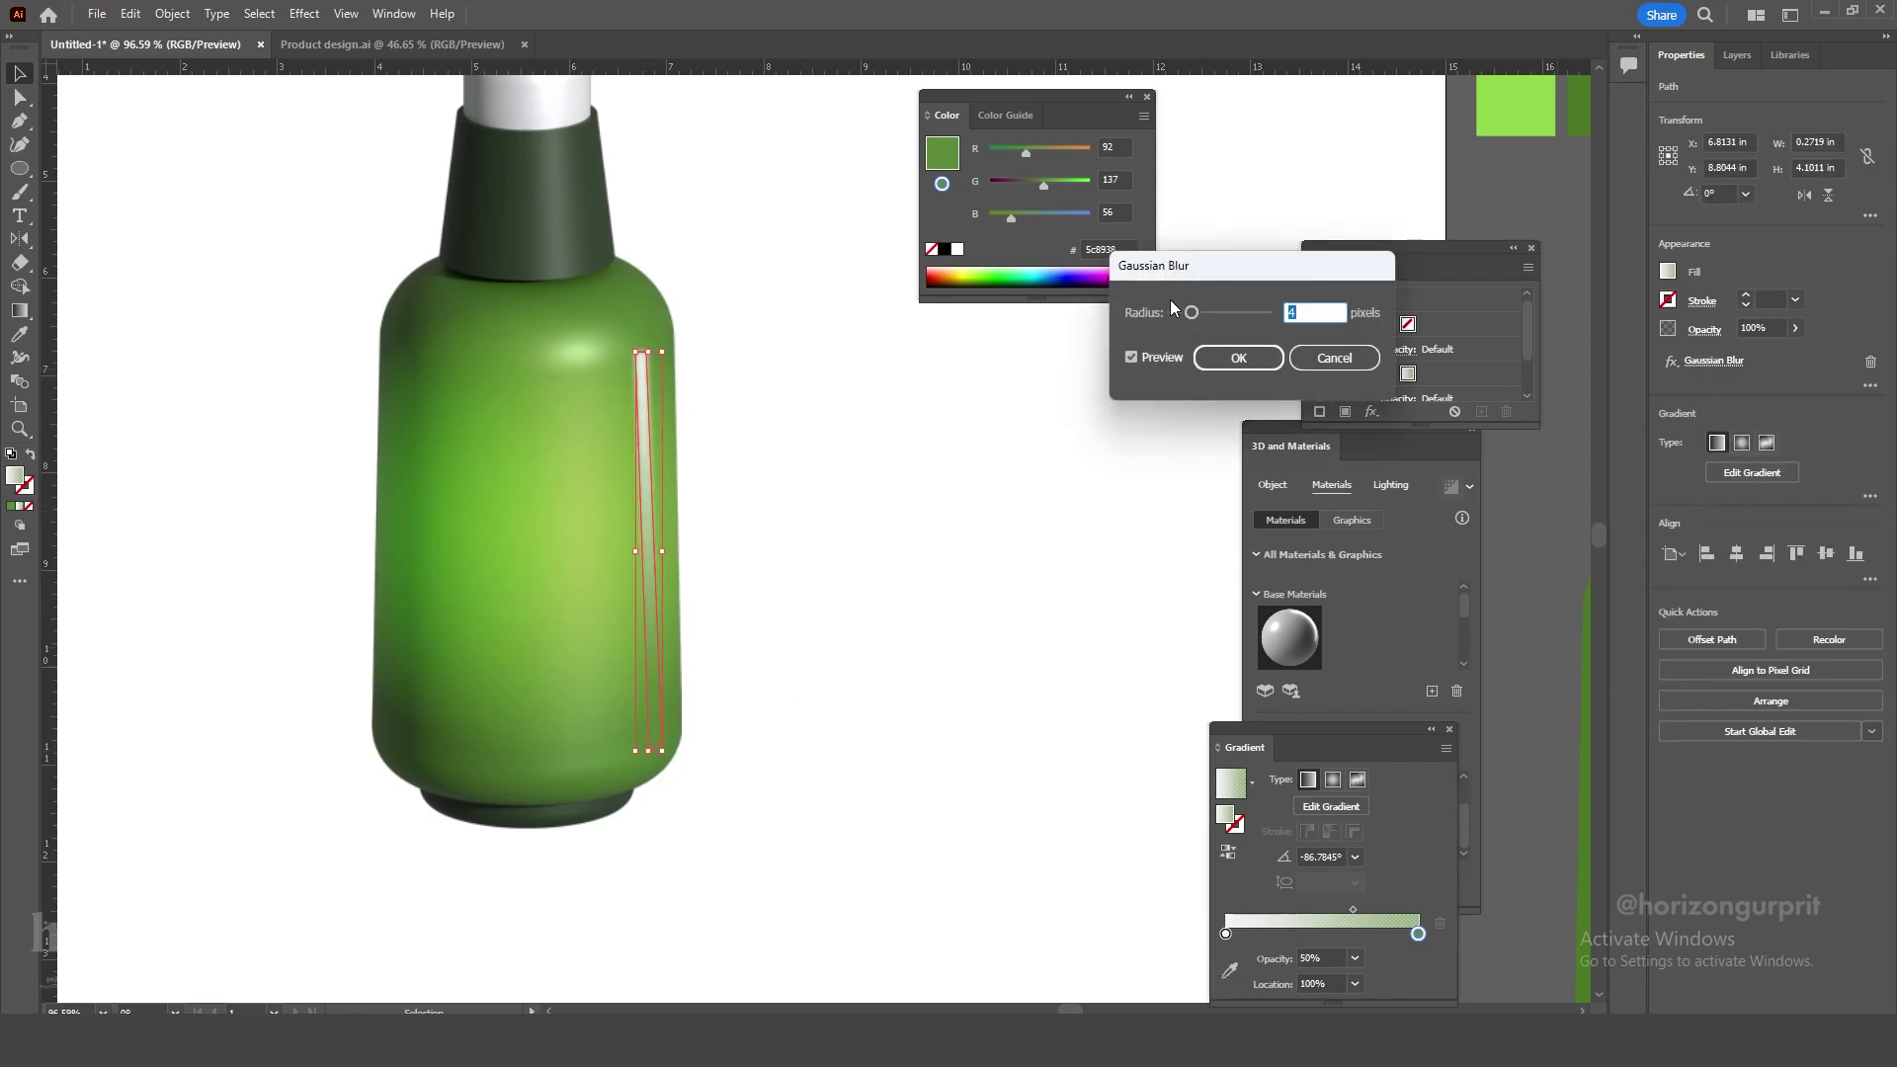
{"action": "key", "text": "Return"}
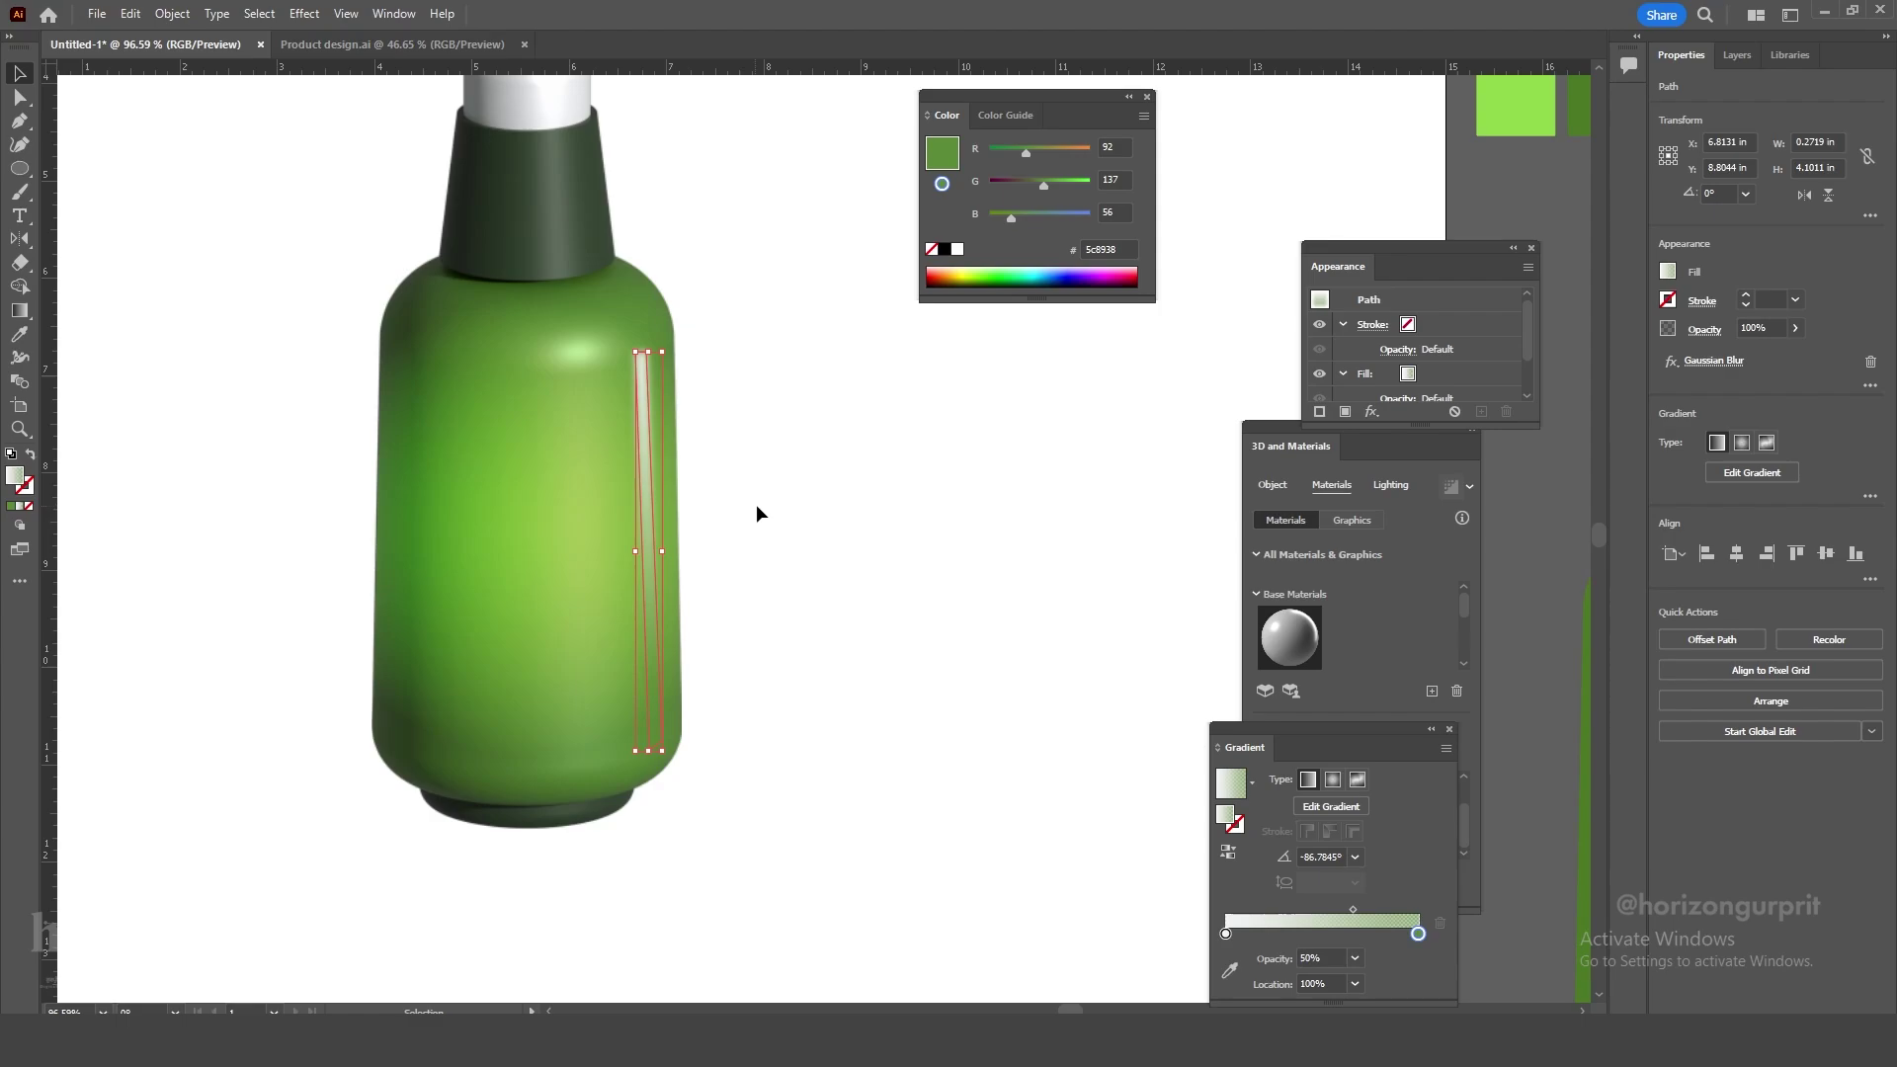
{"action": "left_click", "coordinate": [1714, 361]}
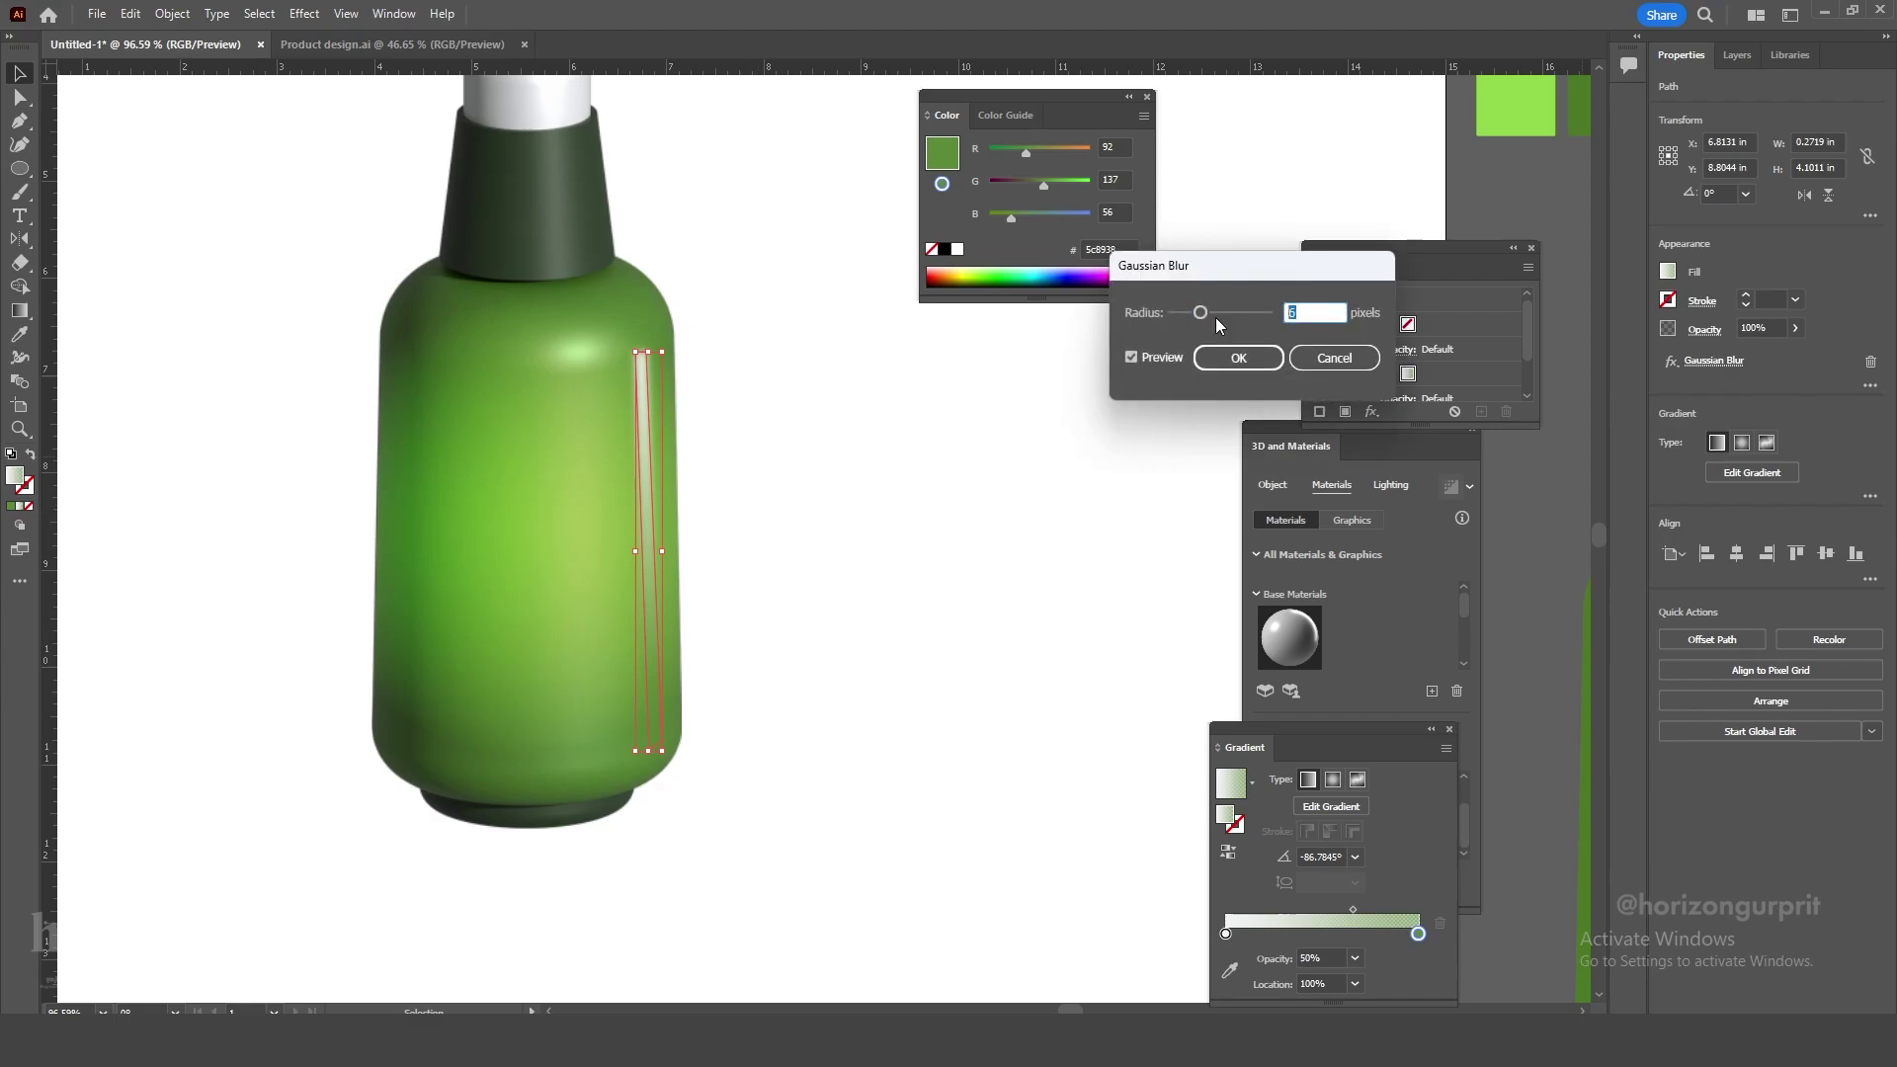
{"action": "type", "text": "4"}
{"action": "key", "text": "Return"}
{"action": "left_click", "coordinate": [988, 445]}
Set the opacity of the blurred sliver highlight to 50%.
{"action": "left_click", "coordinate": [648, 516]}
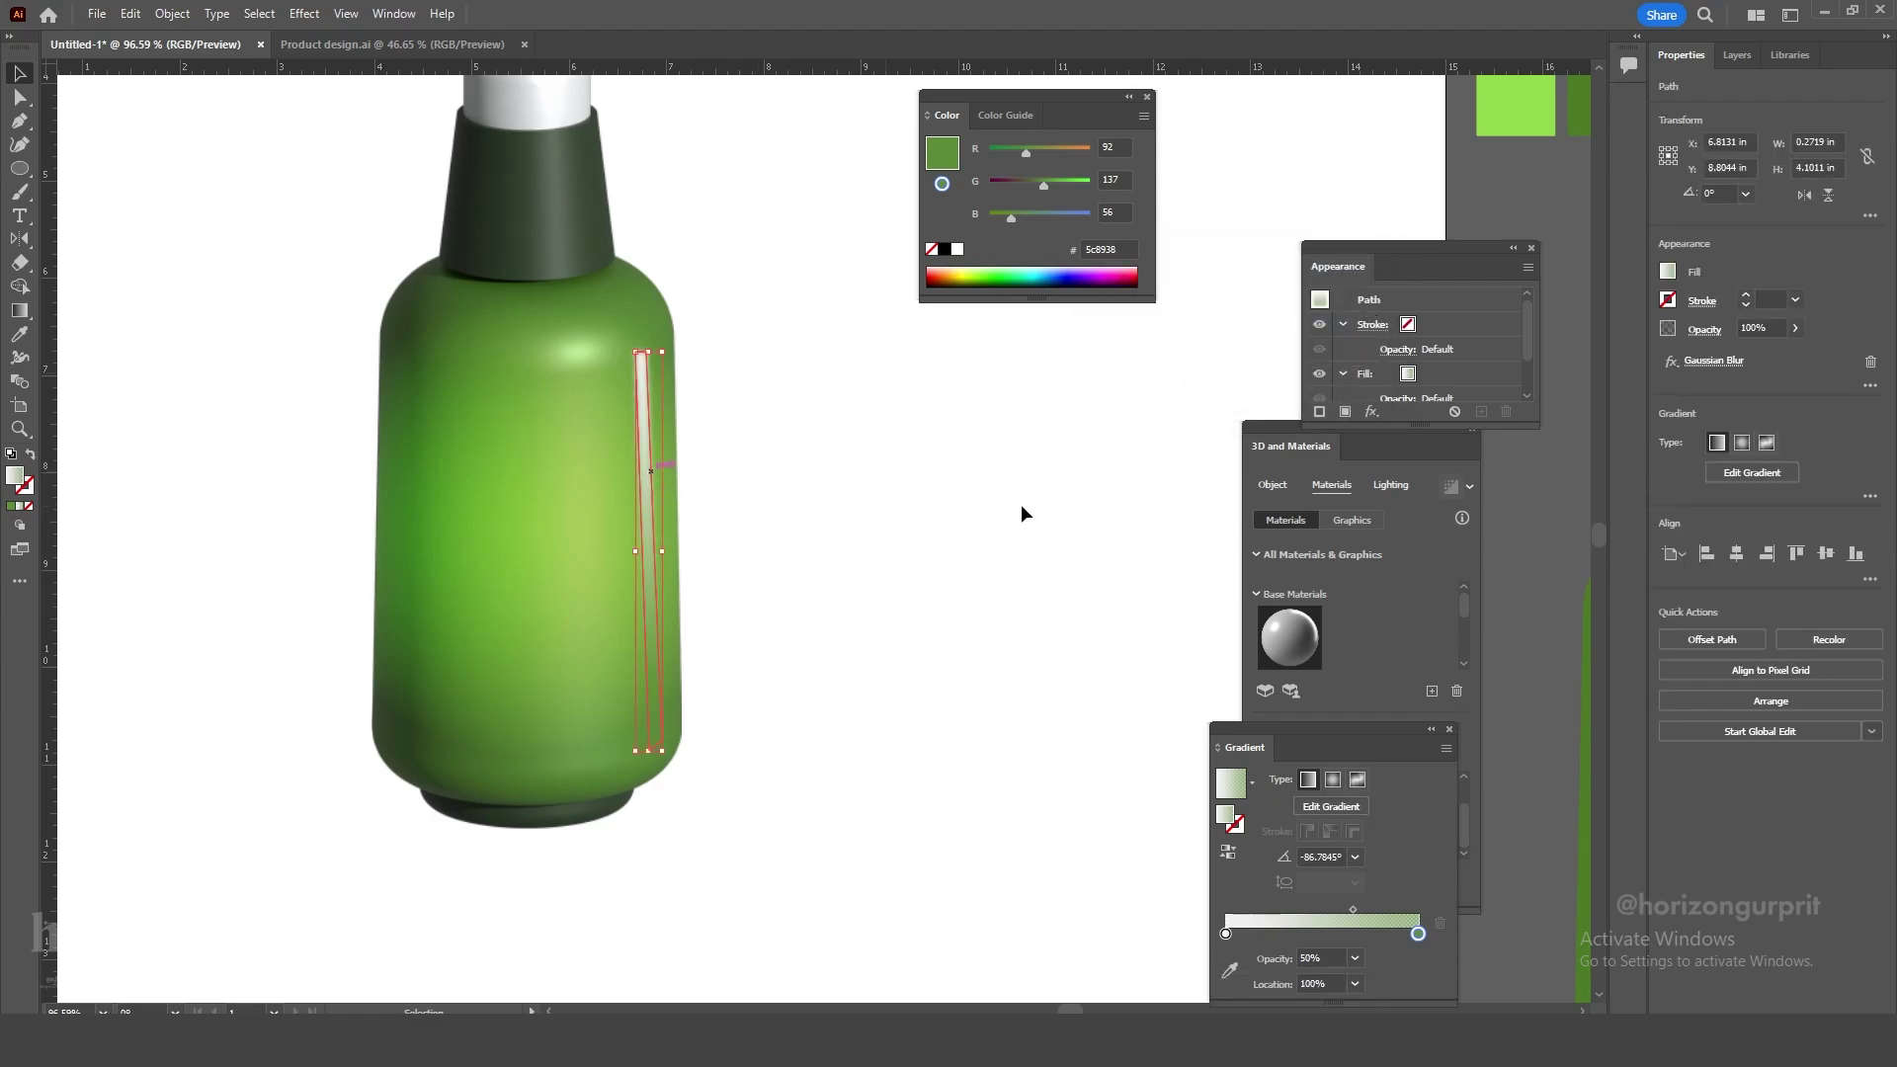
{"action": "left_click", "coordinate": [1714, 362]}
{"action": "key", "text": "Return"}
{"action": "type", "text": "50"}
{"action": "left_click", "coordinate": [741, 583]}
Move the sliver highlight slightly down the bottle's body, to a Y position of about 8.93 in.
{"action": "left_click", "coordinate": [646, 517]}
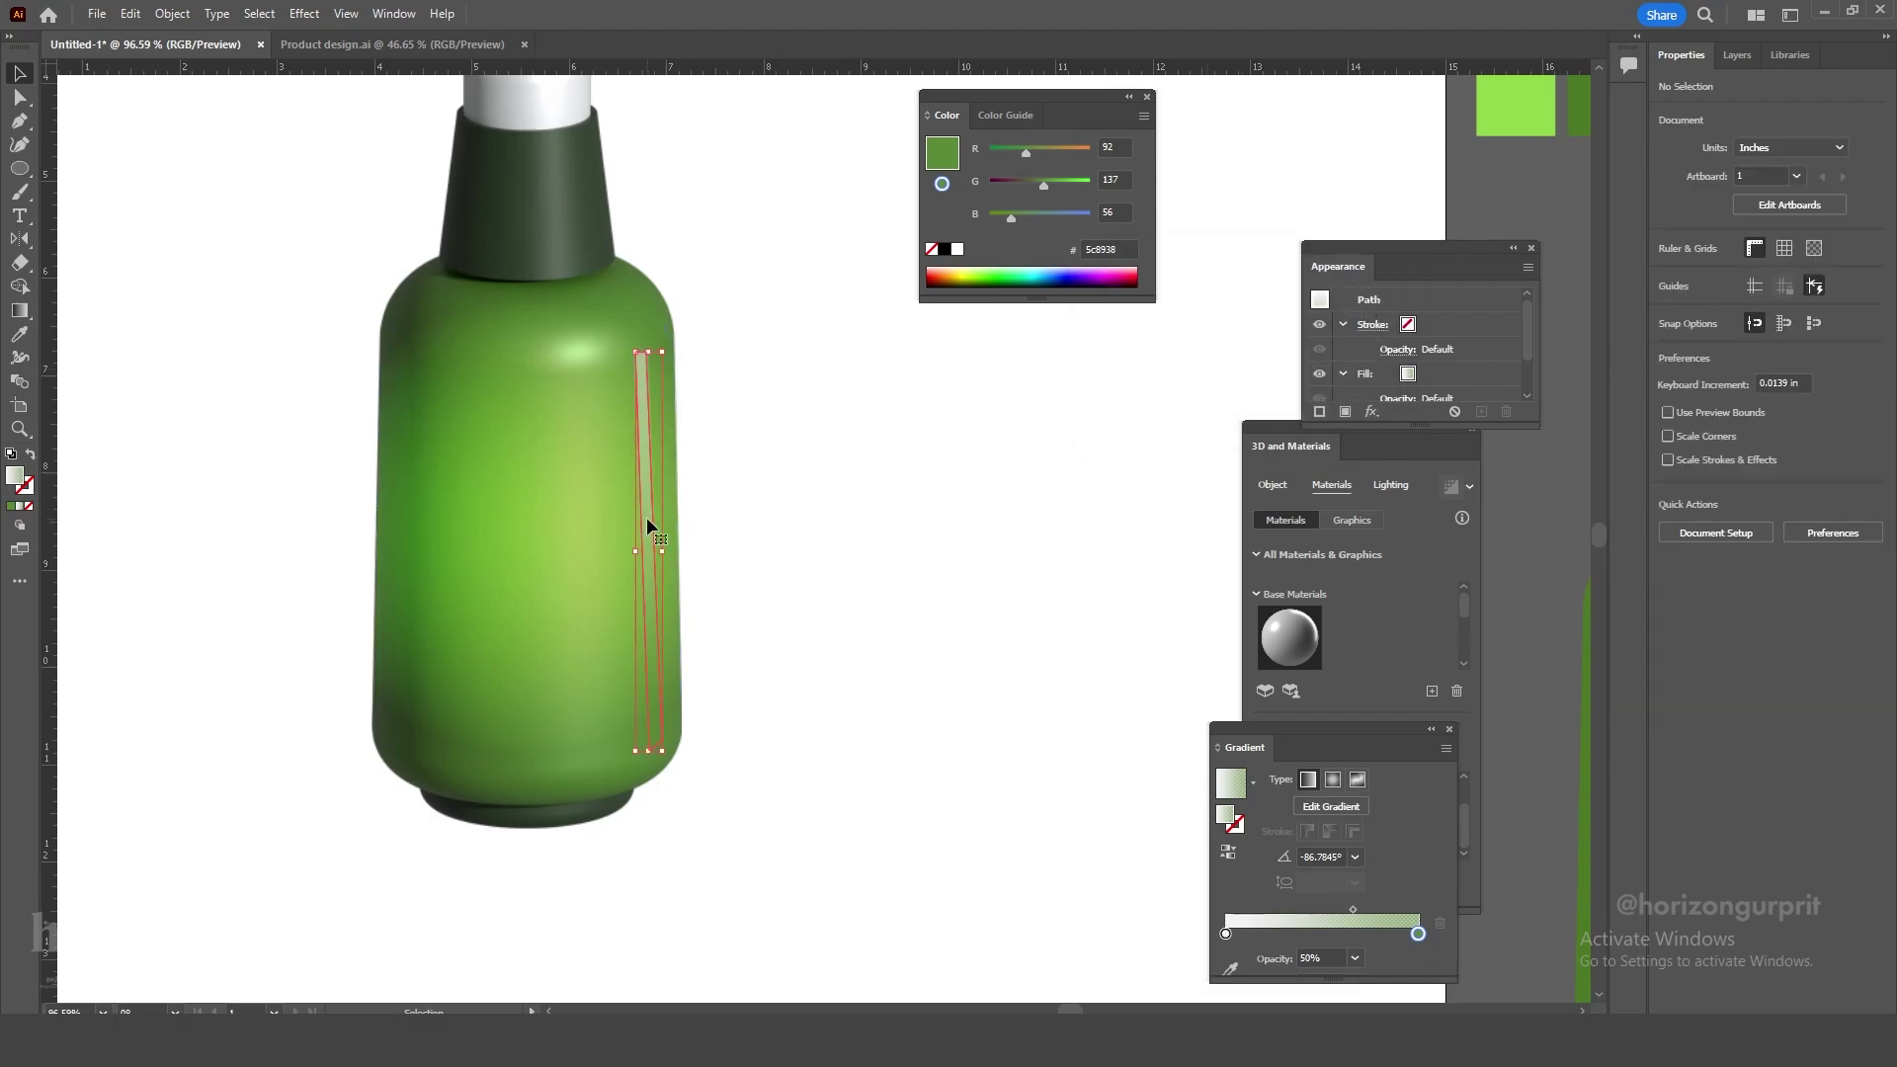
{"action": "left_click", "coordinate": [652, 435]}
{"action": "left_click_drag", "start_coordinate": [643, 419], "coordinate": [643, 431]}
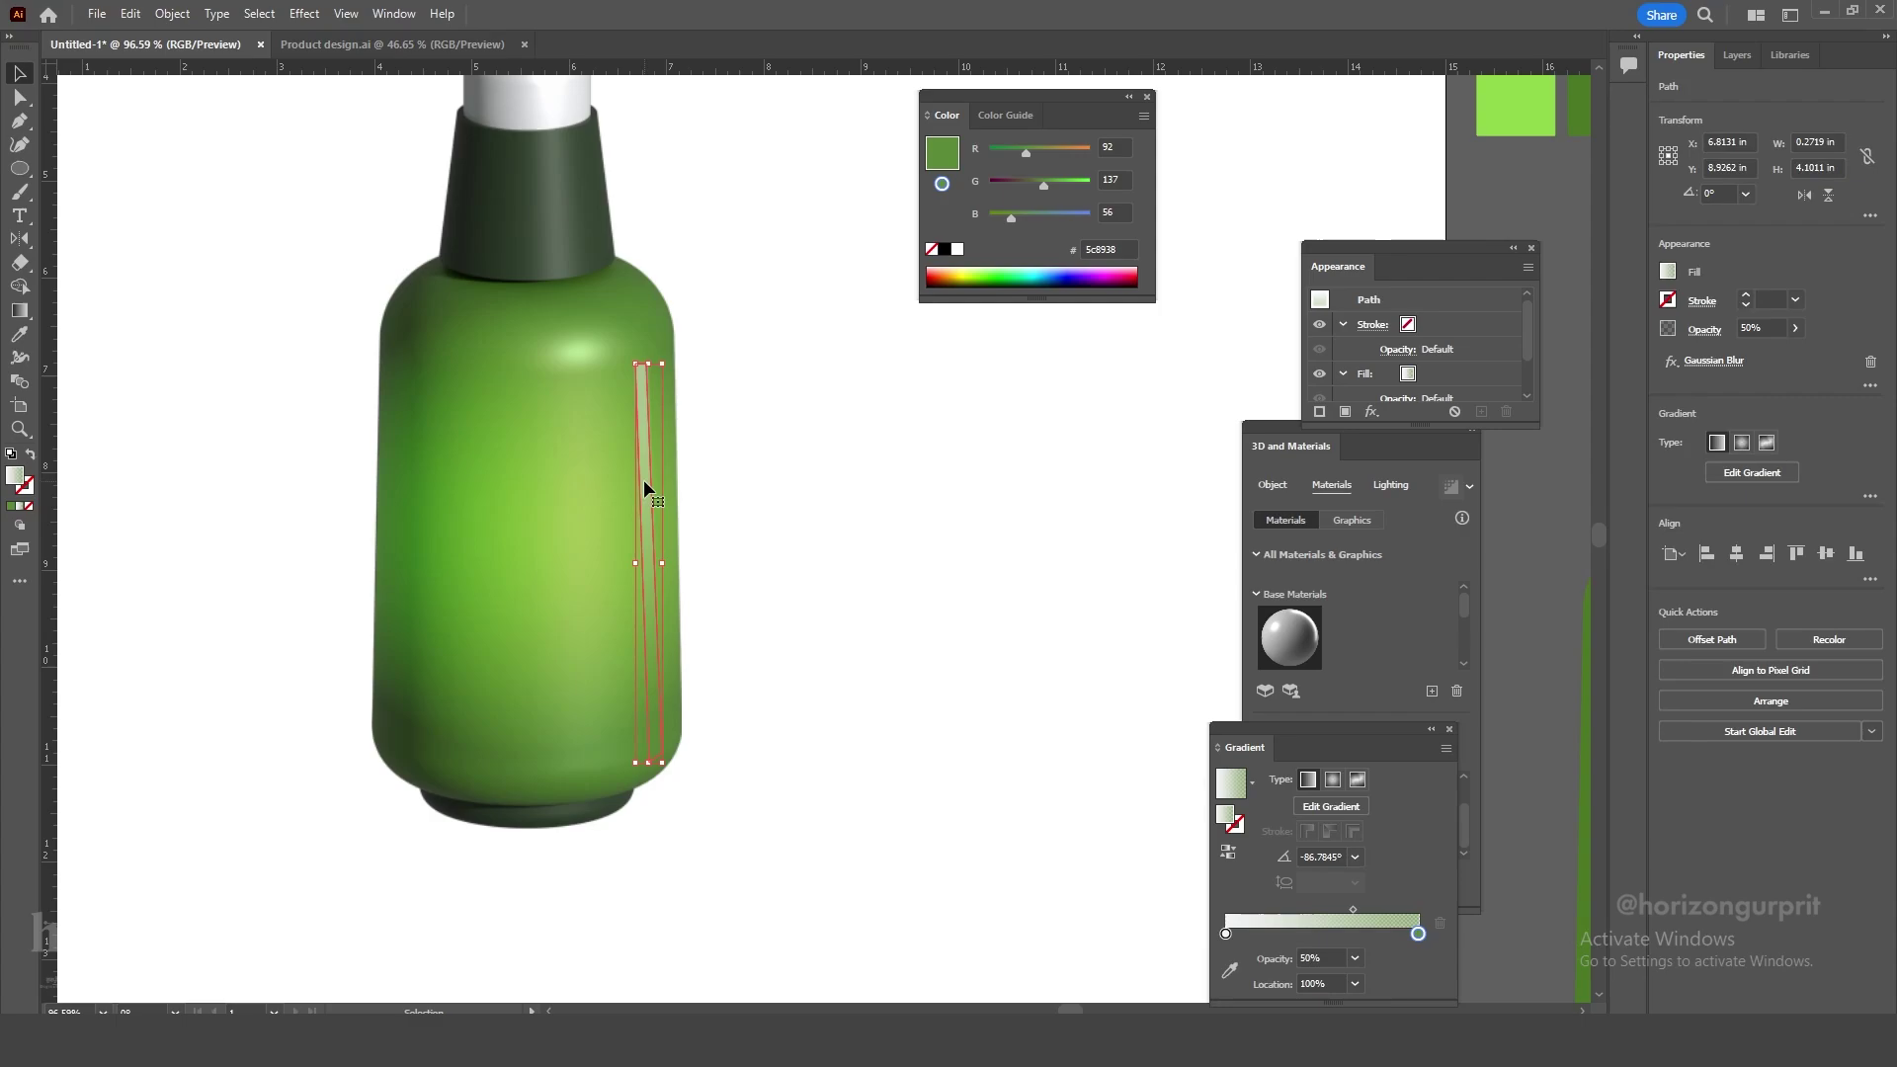
Try nudging the sliver's upper-left anchor point upward, then undo the nudge.
{"action": "key", "text": "a"}
{"action": "left_click", "coordinate": [638, 378]}
{"action": "key", "text": "Up"}
{"action": "left_click", "coordinate": [721, 462]}
{"action": "key", "text": "ctrl+z"}
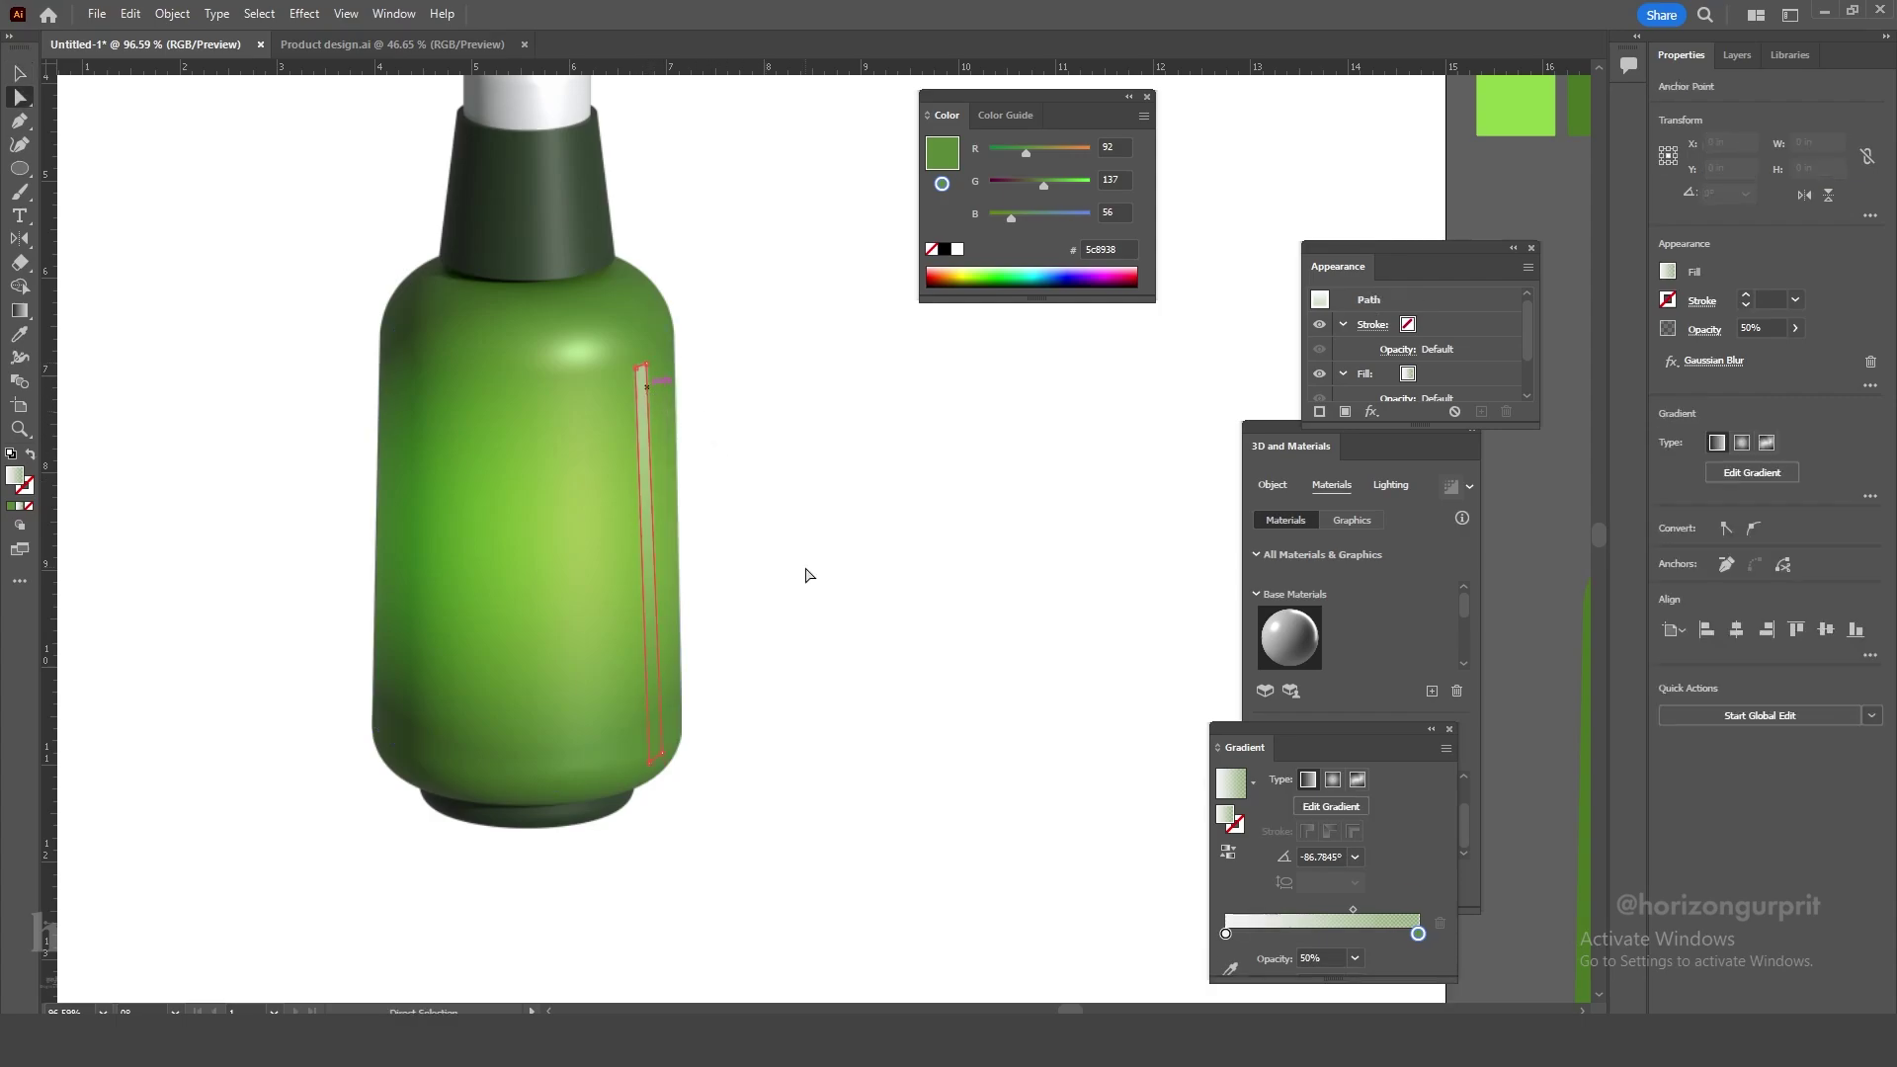
Create a reflected copy of the right sliver highlight across the vertical axis.
{"action": "left_click", "coordinate": [805, 572]}
{"action": "left_click_drag", "start_coordinate": [599, 673], "coordinate": [767, 678]}
{"action": "key", "text": "v"}
{"action": "left_click", "coordinate": [814, 477]}
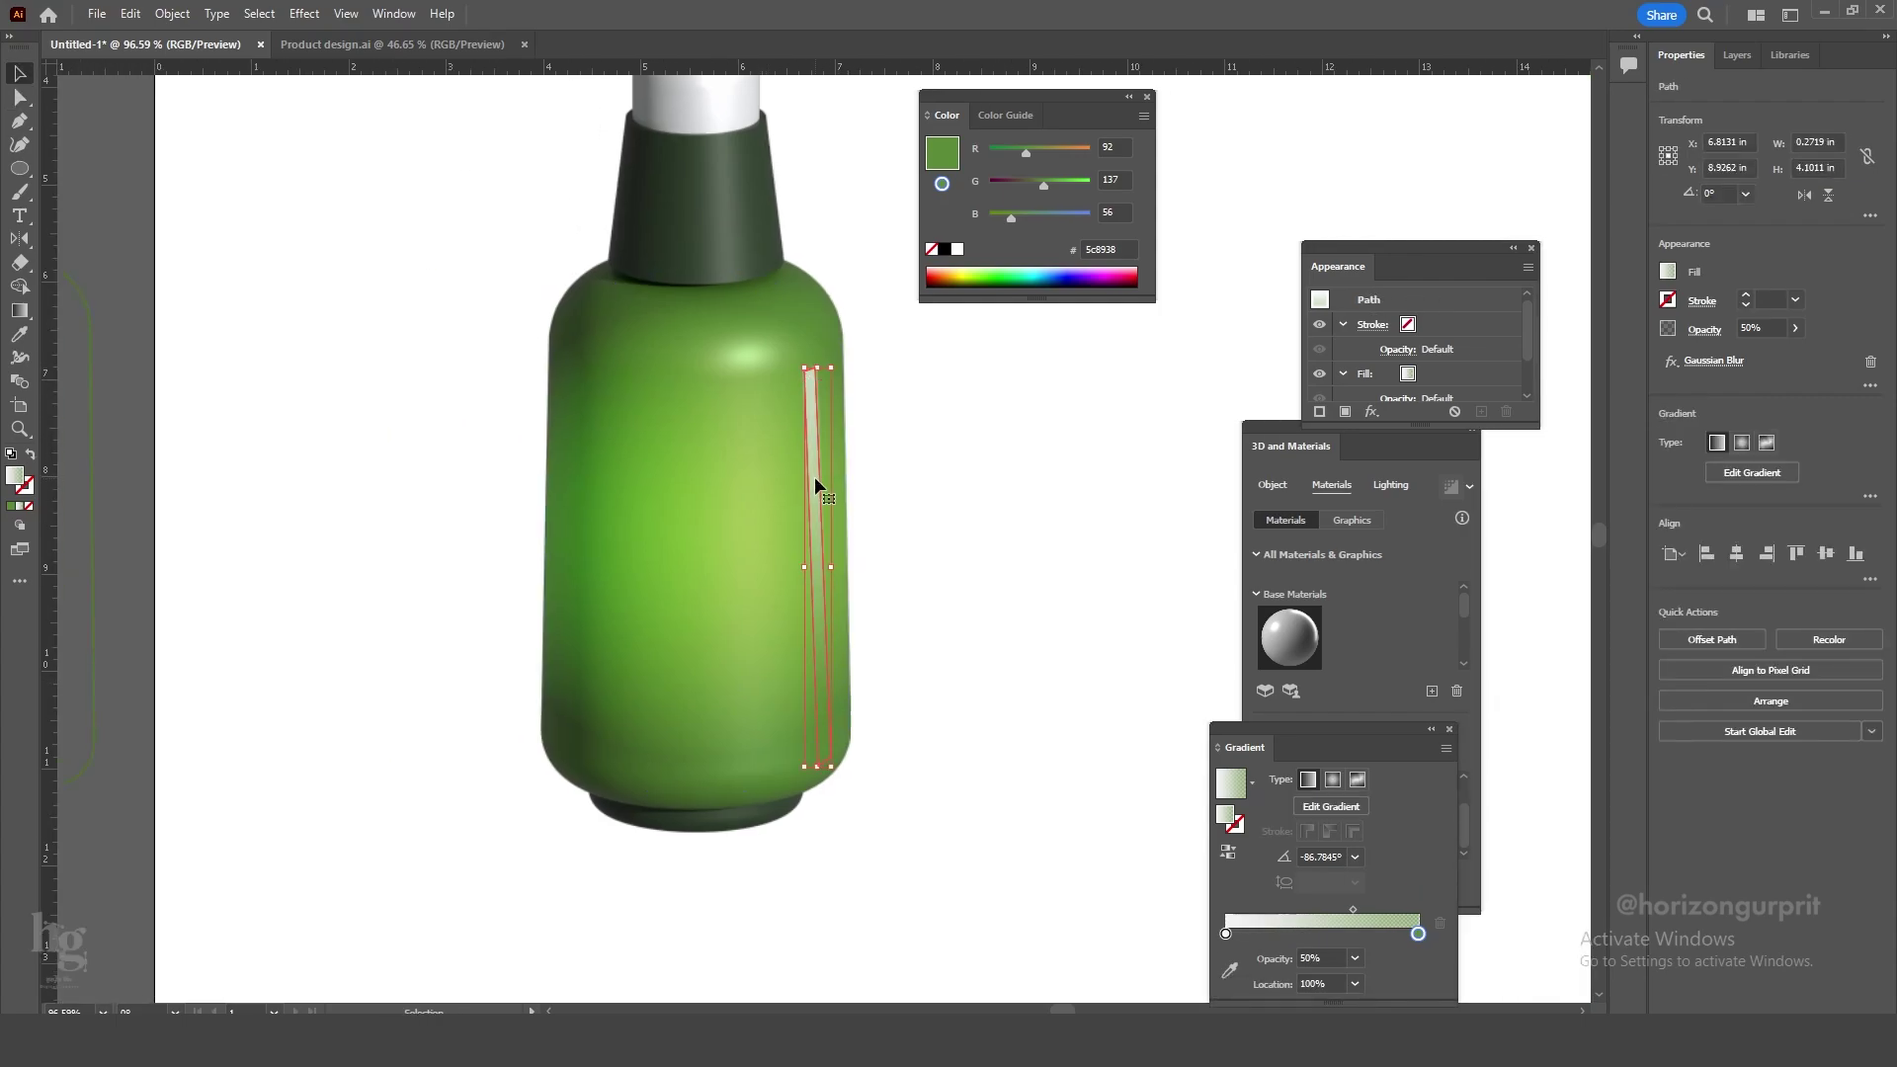
{"action": "right_click", "coordinate": [814, 476]}
{"action": "mouse_move", "coordinate": [1014, 901]}
{"action": "left_click", "coordinate": [1084, 791]}
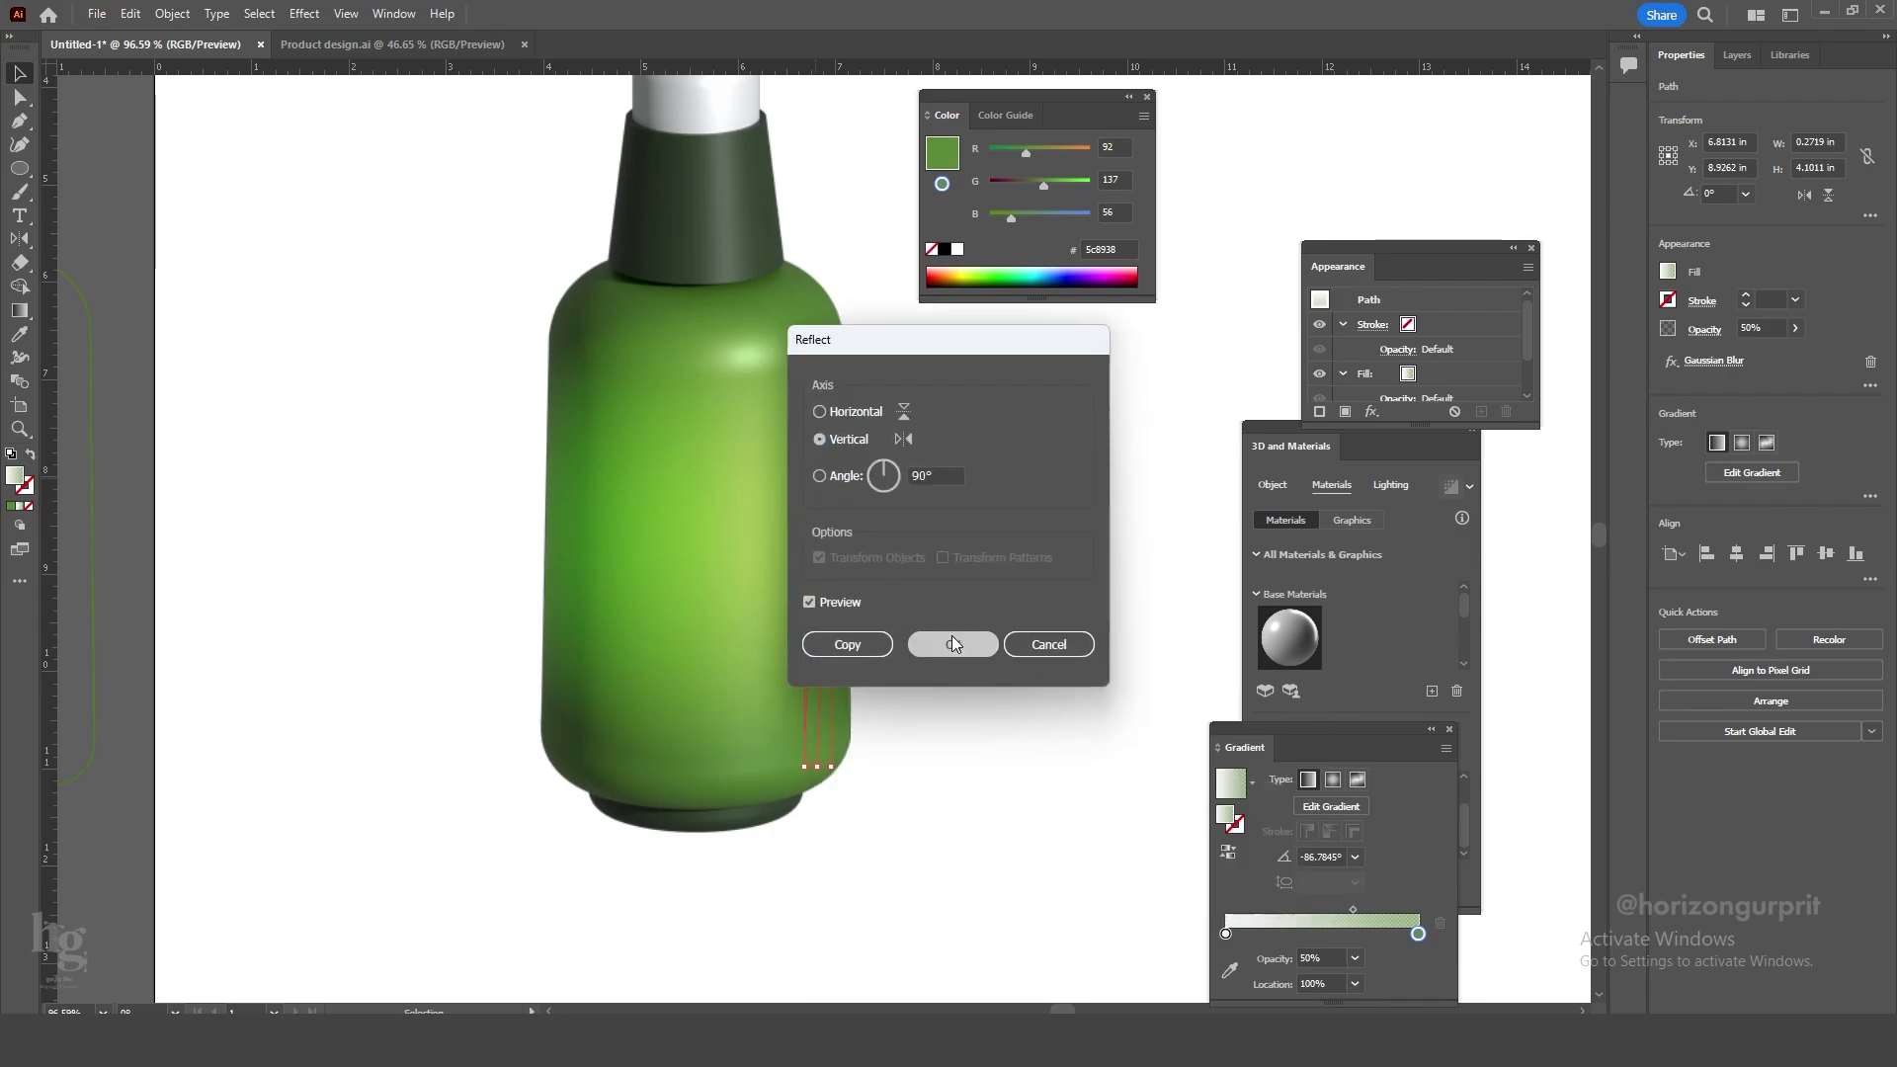
{"action": "left_click", "coordinate": [846, 644]}
Move the reflected sliver copy across to the bottle body's left edge, at an X position of about 4.27 in.
{"action": "key", "text": "shift+Left"}
{"action": "key", "text": "shift+Left"}
{"action": "key", "text": "shift+Left"}
{"action": "key", "text": "shift+Left"}
{"action": "key", "text": "shift+Left"}
{"action": "key", "text": "shift+Left"}
{"action": "key", "text": "shift+Left"}
{"action": "key", "text": "Left"}
{"action": "key", "text": "Left"}
{"action": "key", "text": "Left"}
{"action": "key", "text": "Left"}
{"action": "key", "text": "Left"}
{"action": "key", "text": "Left"}
{"action": "key", "text": "Left"}
{"action": "key", "text": "Left"}
{"action": "key", "text": "Left"}
{"action": "key", "text": "Left"}
{"action": "key", "text": "Left"}
{"action": "key", "text": "Left"}
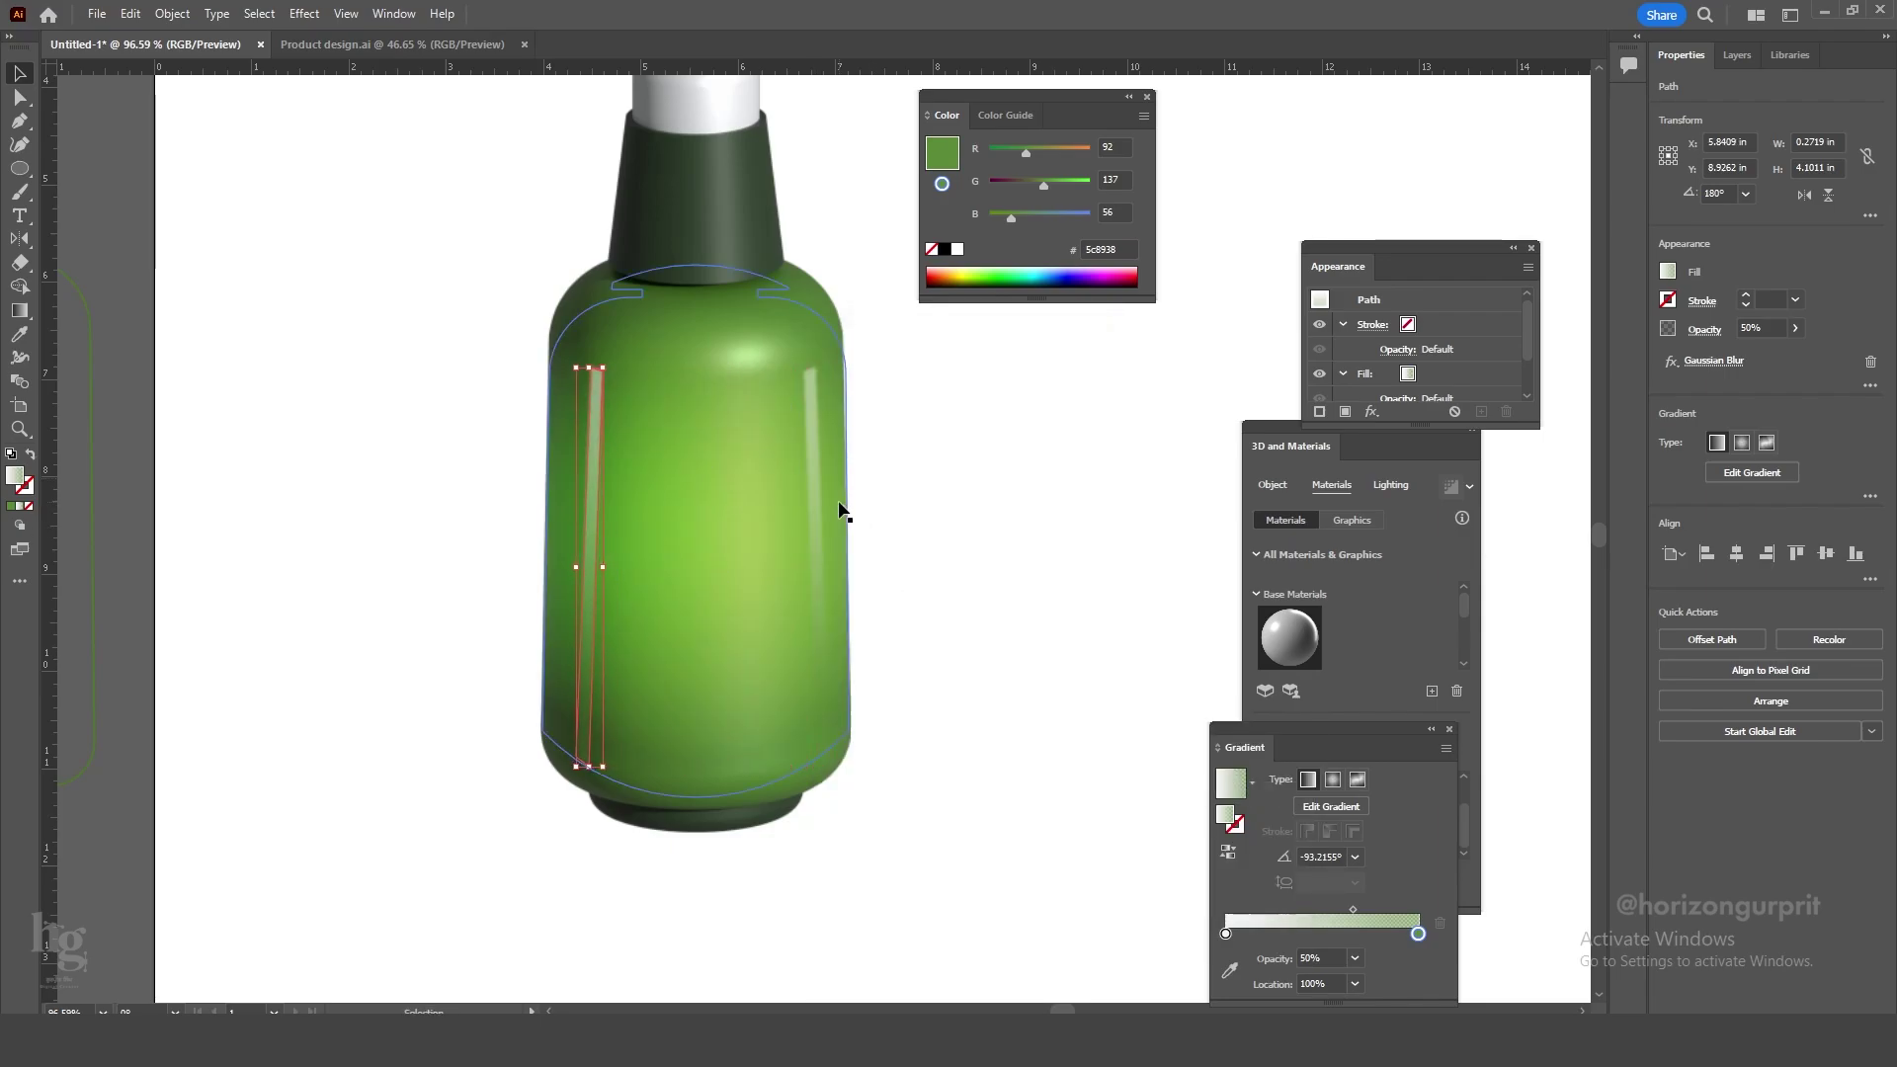
{"action": "key", "text": "Left"}
{"action": "key", "text": "Left"}
{"action": "key", "text": "Left"}
{"action": "key", "text": "Left"}
{"action": "key", "text": "Left"}
{"action": "key", "text": "Left"}
{"action": "key", "text": "Left"}
{"action": "key", "text": "Left"}
{"action": "key", "text": "Left"}
{"action": "key", "text": "Left"}
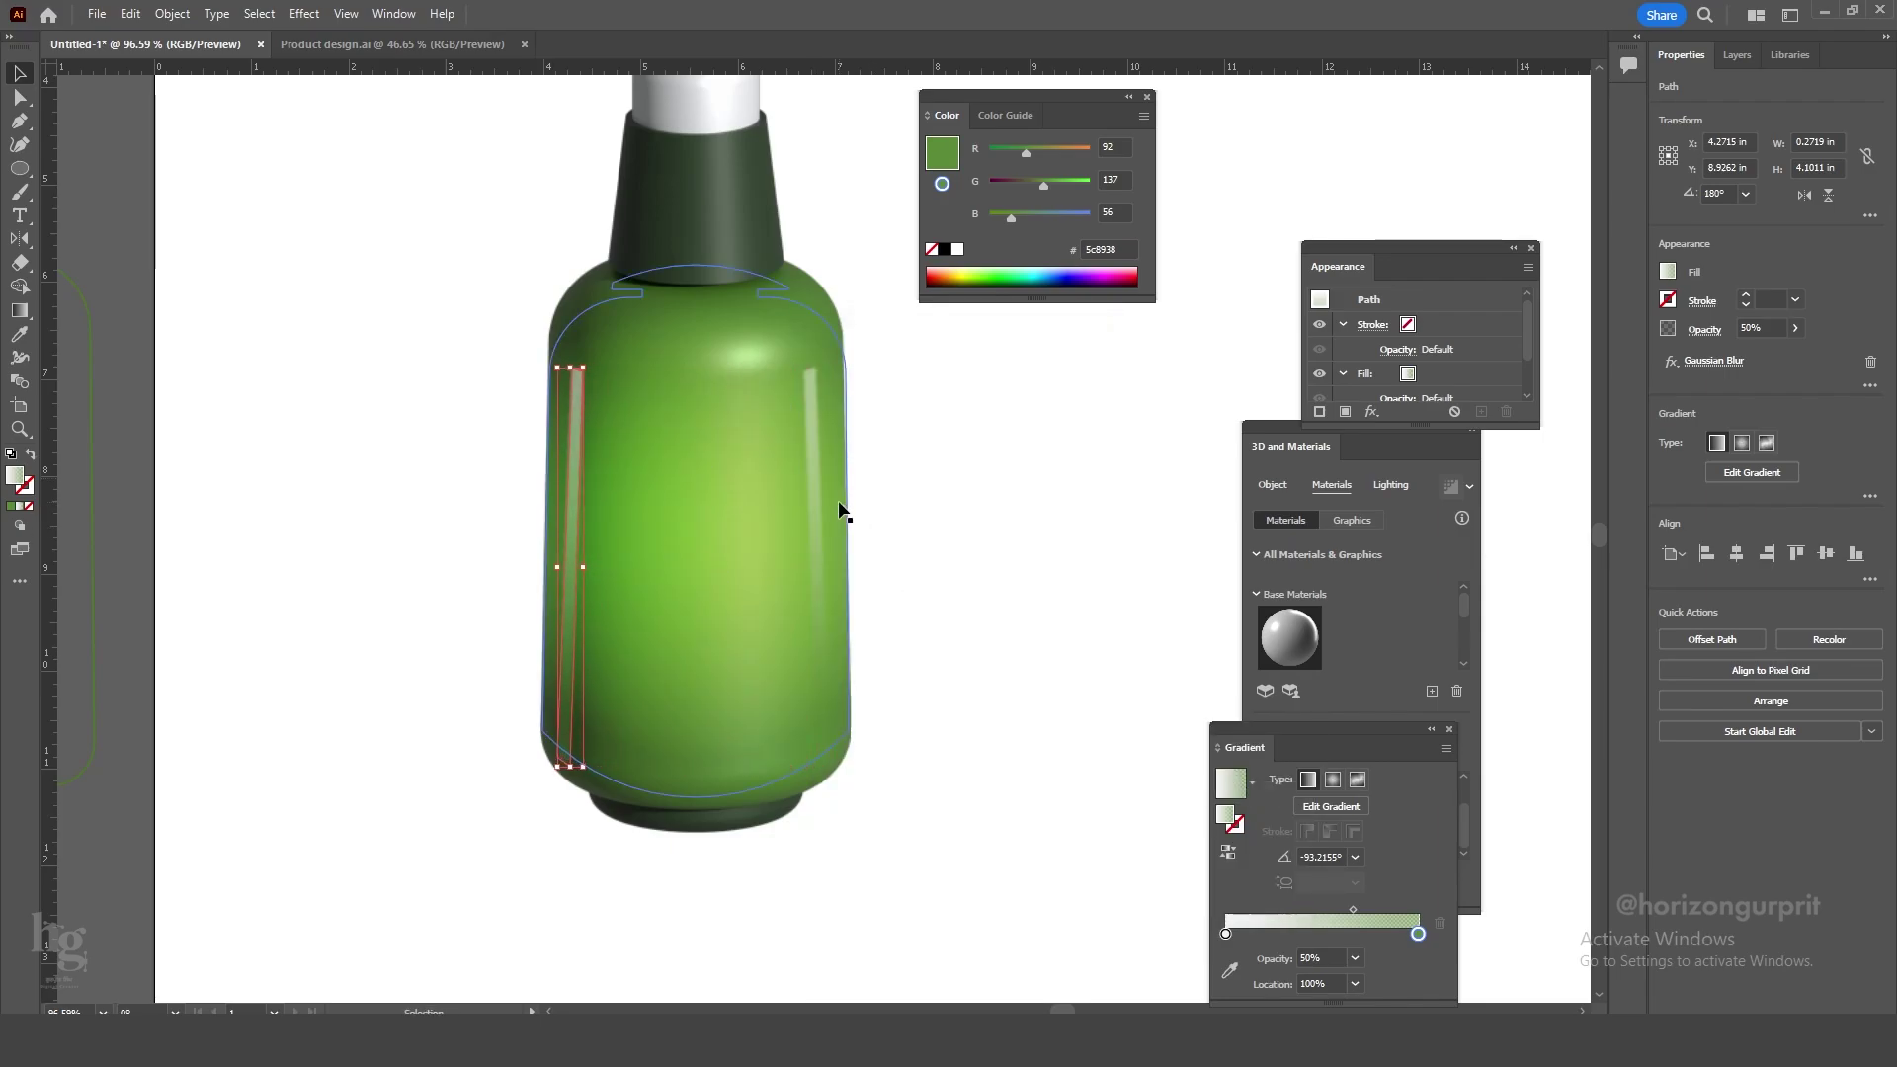
{"action": "left_click", "coordinate": [957, 547]}
Shift the green gradient stop of the left sliver highlight to a location of about 66.6%.
{"action": "left_click", "coordinate": [572, 542]}
{"action": "key", "text": "g"}
{"action": "left_click", "coordinate": [565, 667]}
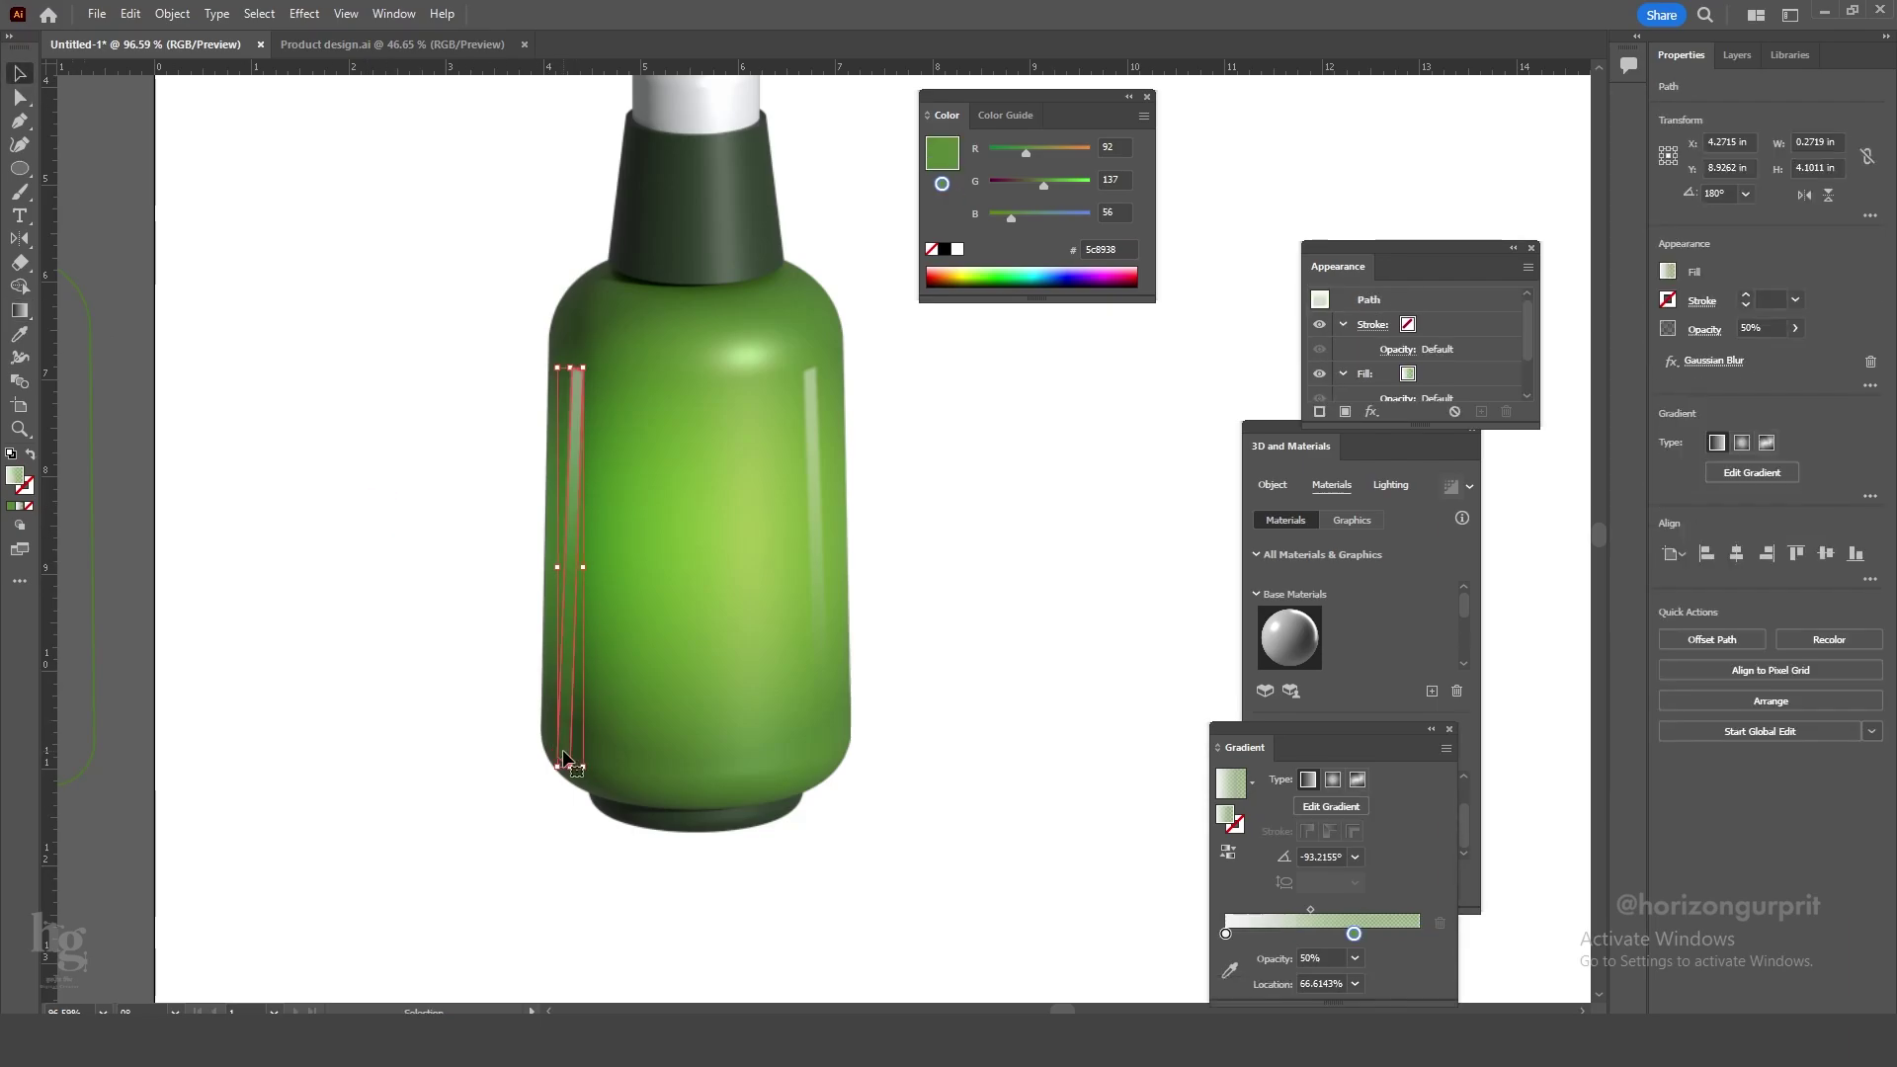
{"action": "key", "text": "v"}
{"action": "left_click", "coordinate": [293, 373]}
{"action": "left_click", "coordinate": [389, 644]}
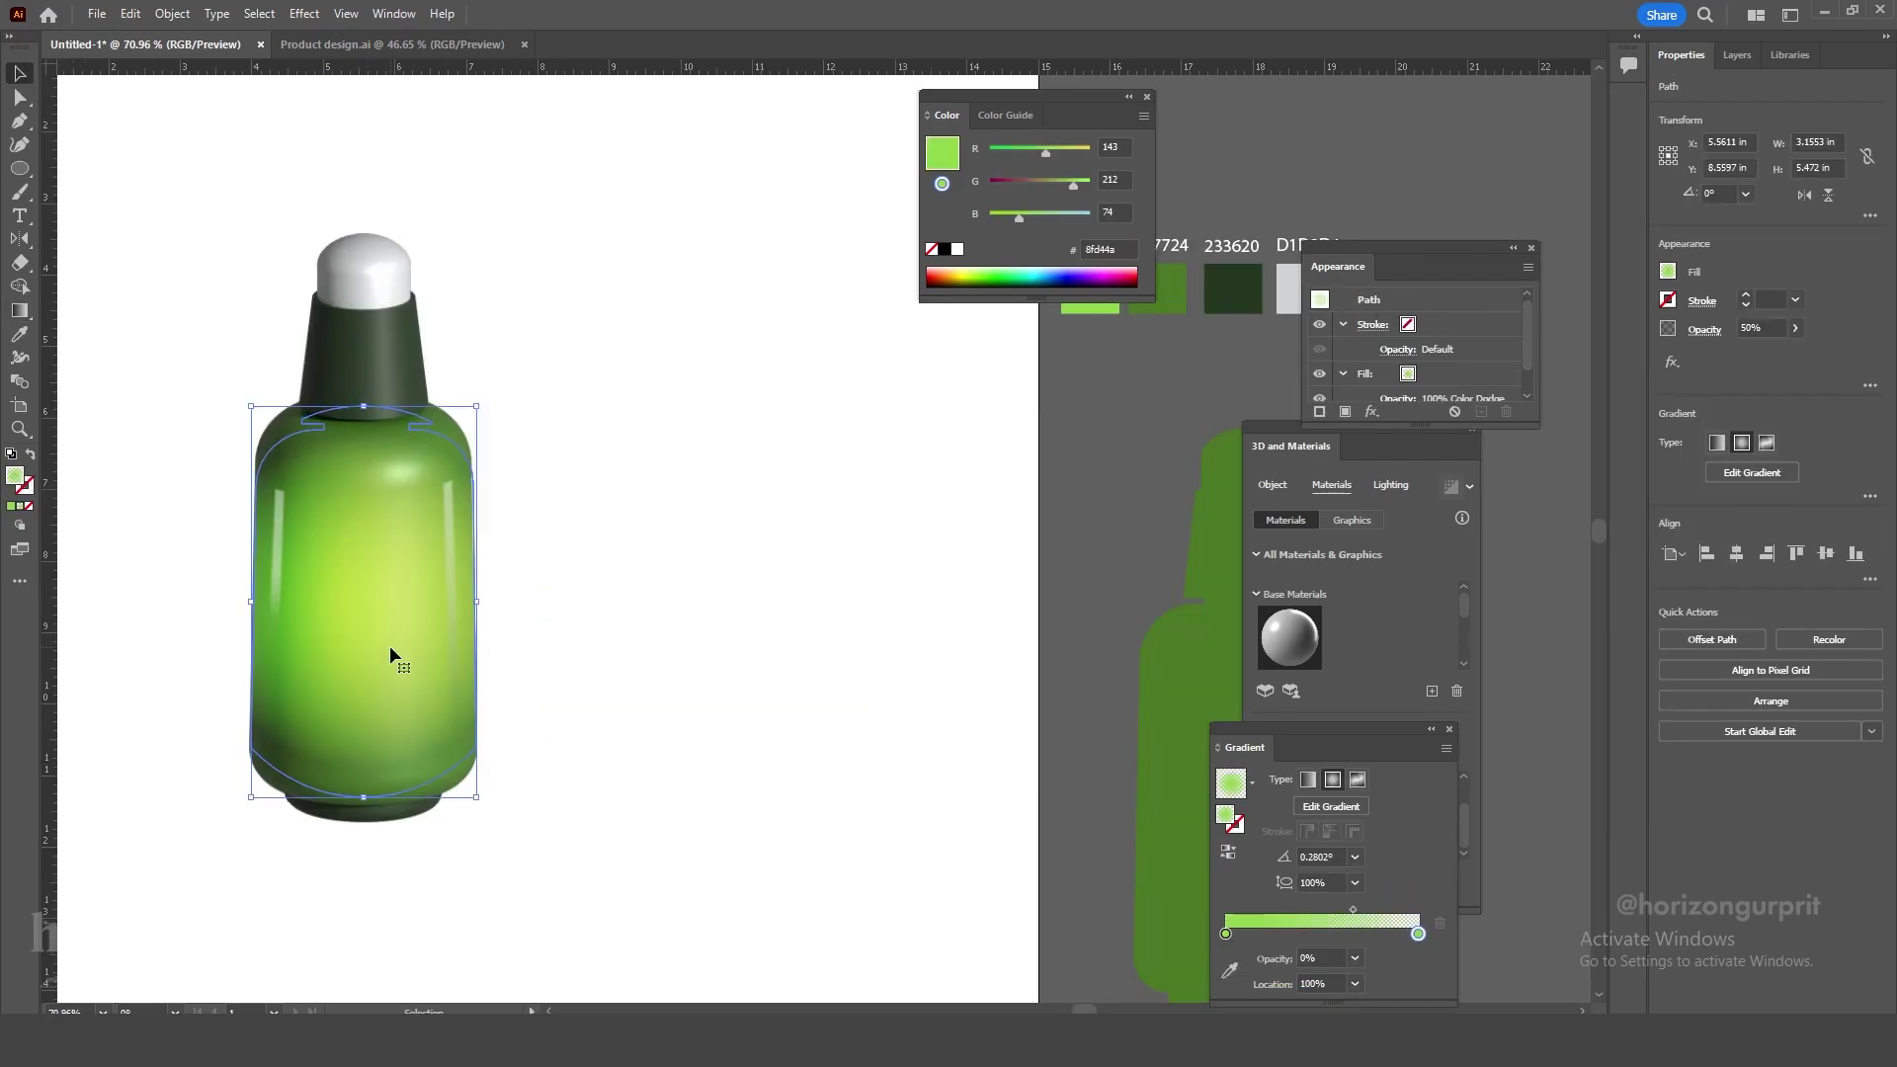
{"action": "left_click", "coordinate": [643, 584]}
{"action": "key", "text": "z"}
{"action": "left_click_drag", "start_coordinate": [643, 584], "coordinate": [601, 729]}
{"action": "left_click_drag", "start_coordinate": [405, 735], "coordinate": [514, 731]}
{"action": "key", "text": "p"}
{"action": "left_click_drag", "start_coordinate": [330, 686], "coordinate": [448, 653]}
{"action": "left_click", "coordinate": [271, 613]}
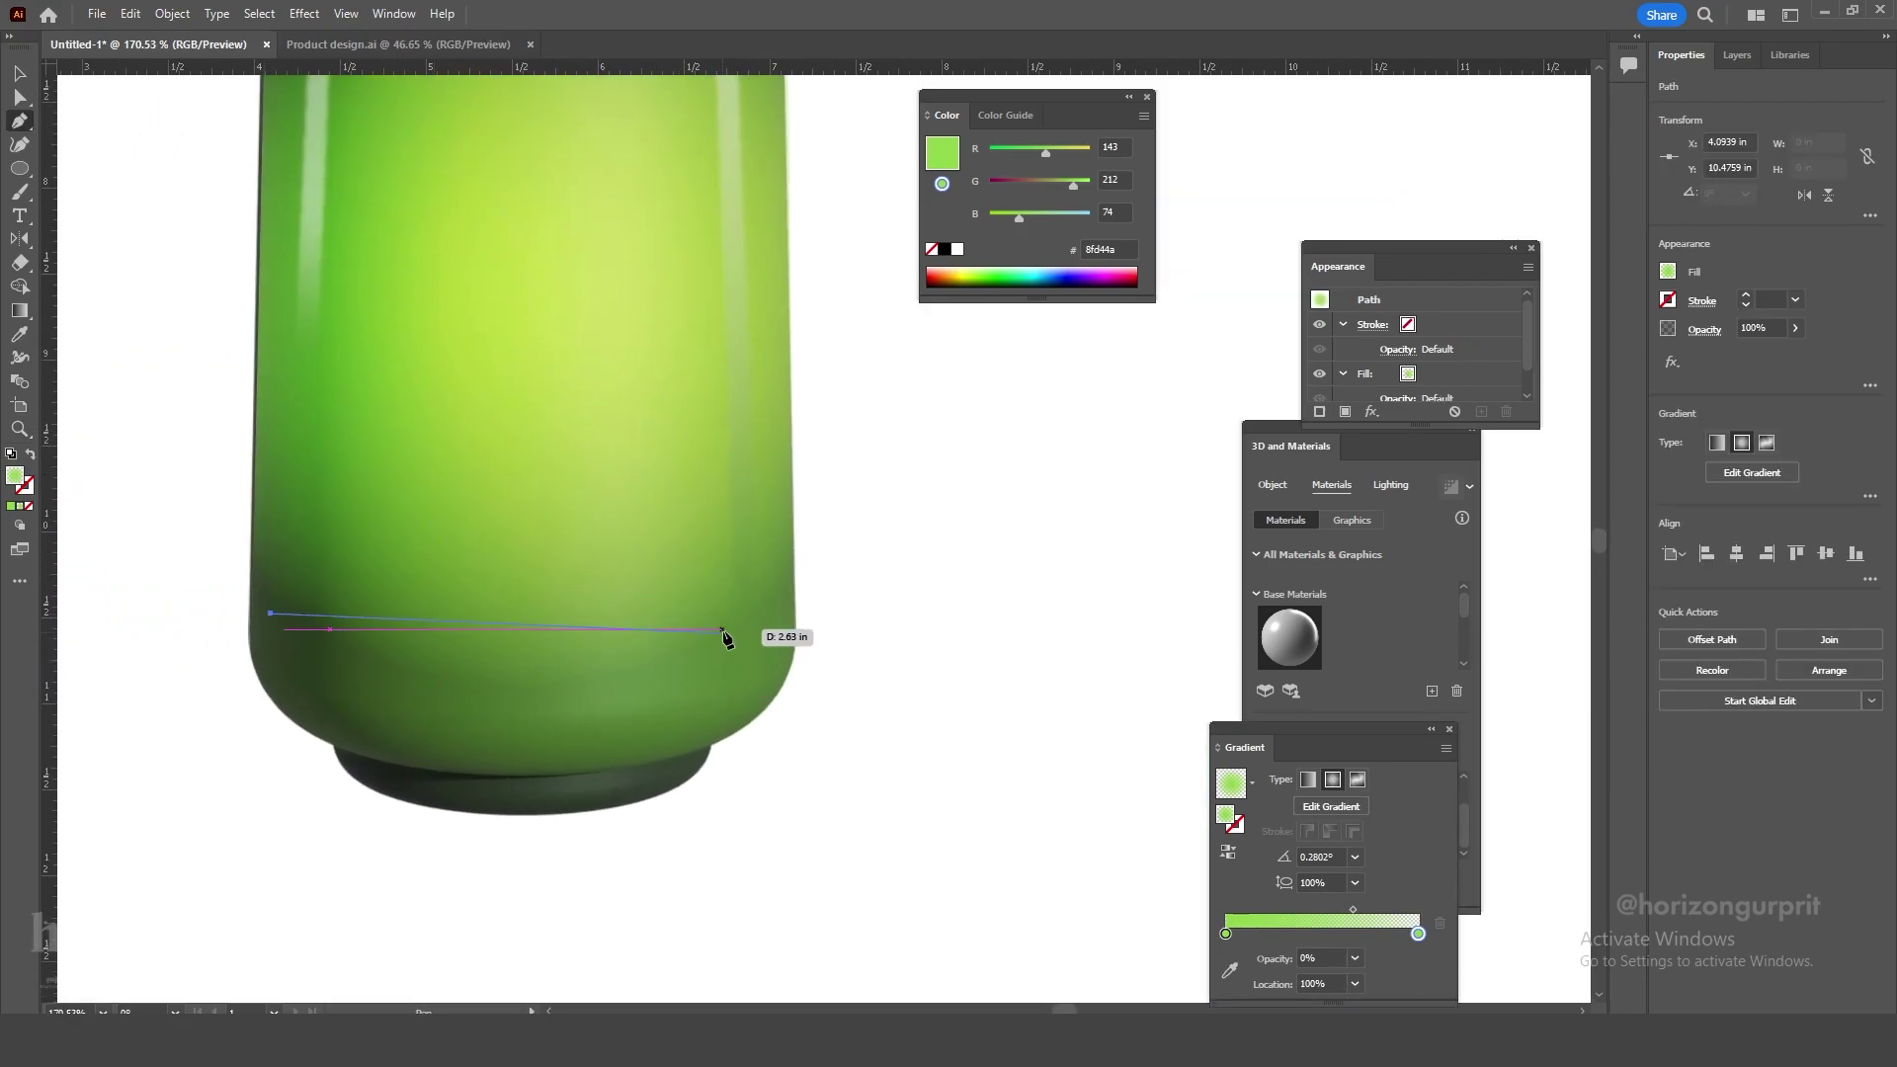
{"action": "left_click_drag", "start_coordinate": [736, 624], "coordinate": [965, 457]}
{"action": "key", "text": "ctrl+z"}
{"action": "key", "text": "ctrl+z"}
{"action": "key", "text": "ctrl+z"}
Draw a shallow downward-bowed curve about 2.45 in wide across the lower bottle body with the Pen tool.
{"action": "left_click", "coordinate": [314, 637]}
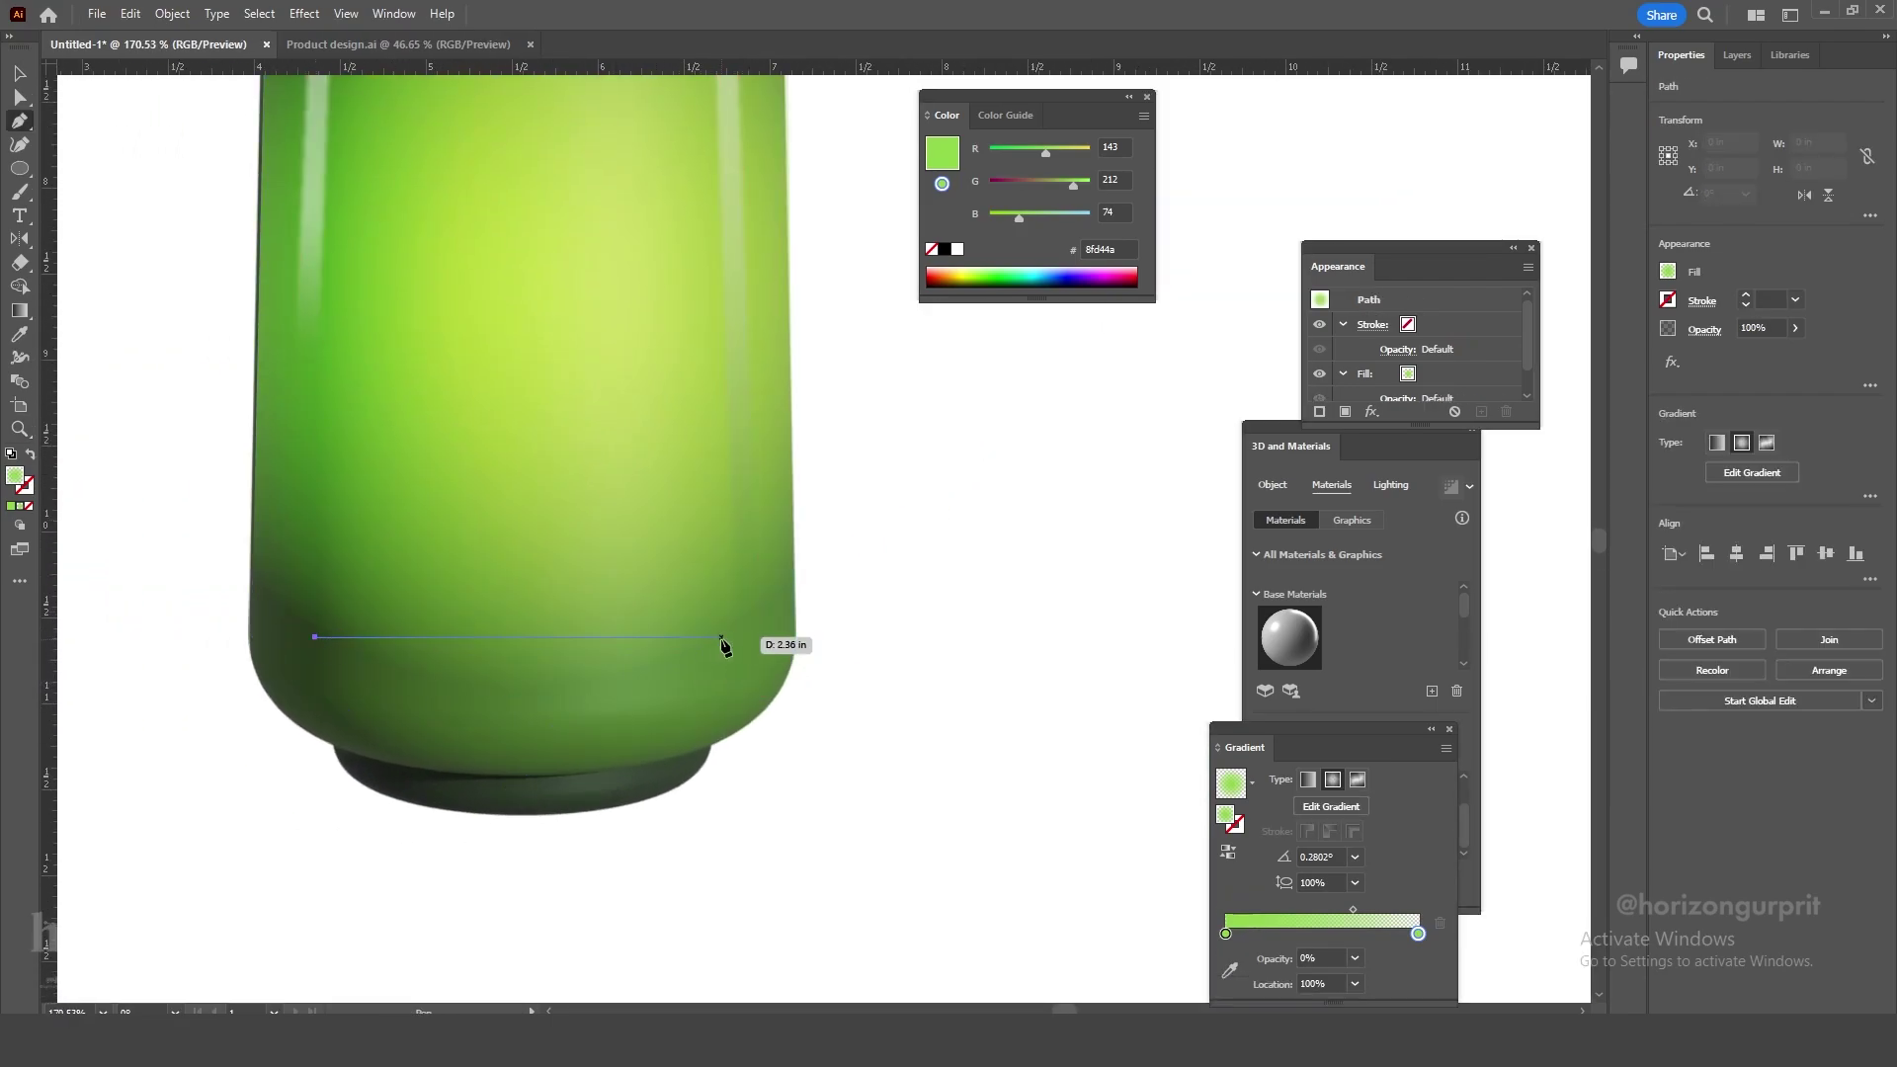
{"action": "left_click_drag", "start_coordinate": [753, 612], "coordinate": [736, 629]}
{"action": "key", "text": "v"}
Give the lower curve a linear gradient running vertically at about 88.9°, fading from green 8FD44A to transparent.
{"action": "key", "text": "g"}
{"action": "left_click_drag", "start_coordinate": [531, 565], "coordinate": [535, 819]}
{"action": "left_click_drag", "start_coordinate": [531, 564], "coordinate": [532, 680]}
{"action": "key", "text": "ctrl+z"}
{"action": "left_click_drag", "start_coordinate": [536, 818], "coordinate": [534, 715]}
{"action": "left_click_drag", "start_coordinate": [572, 570], "coordinate": [572, 778]}
{"action": "left_click", "coordinate": [1309, 781]}
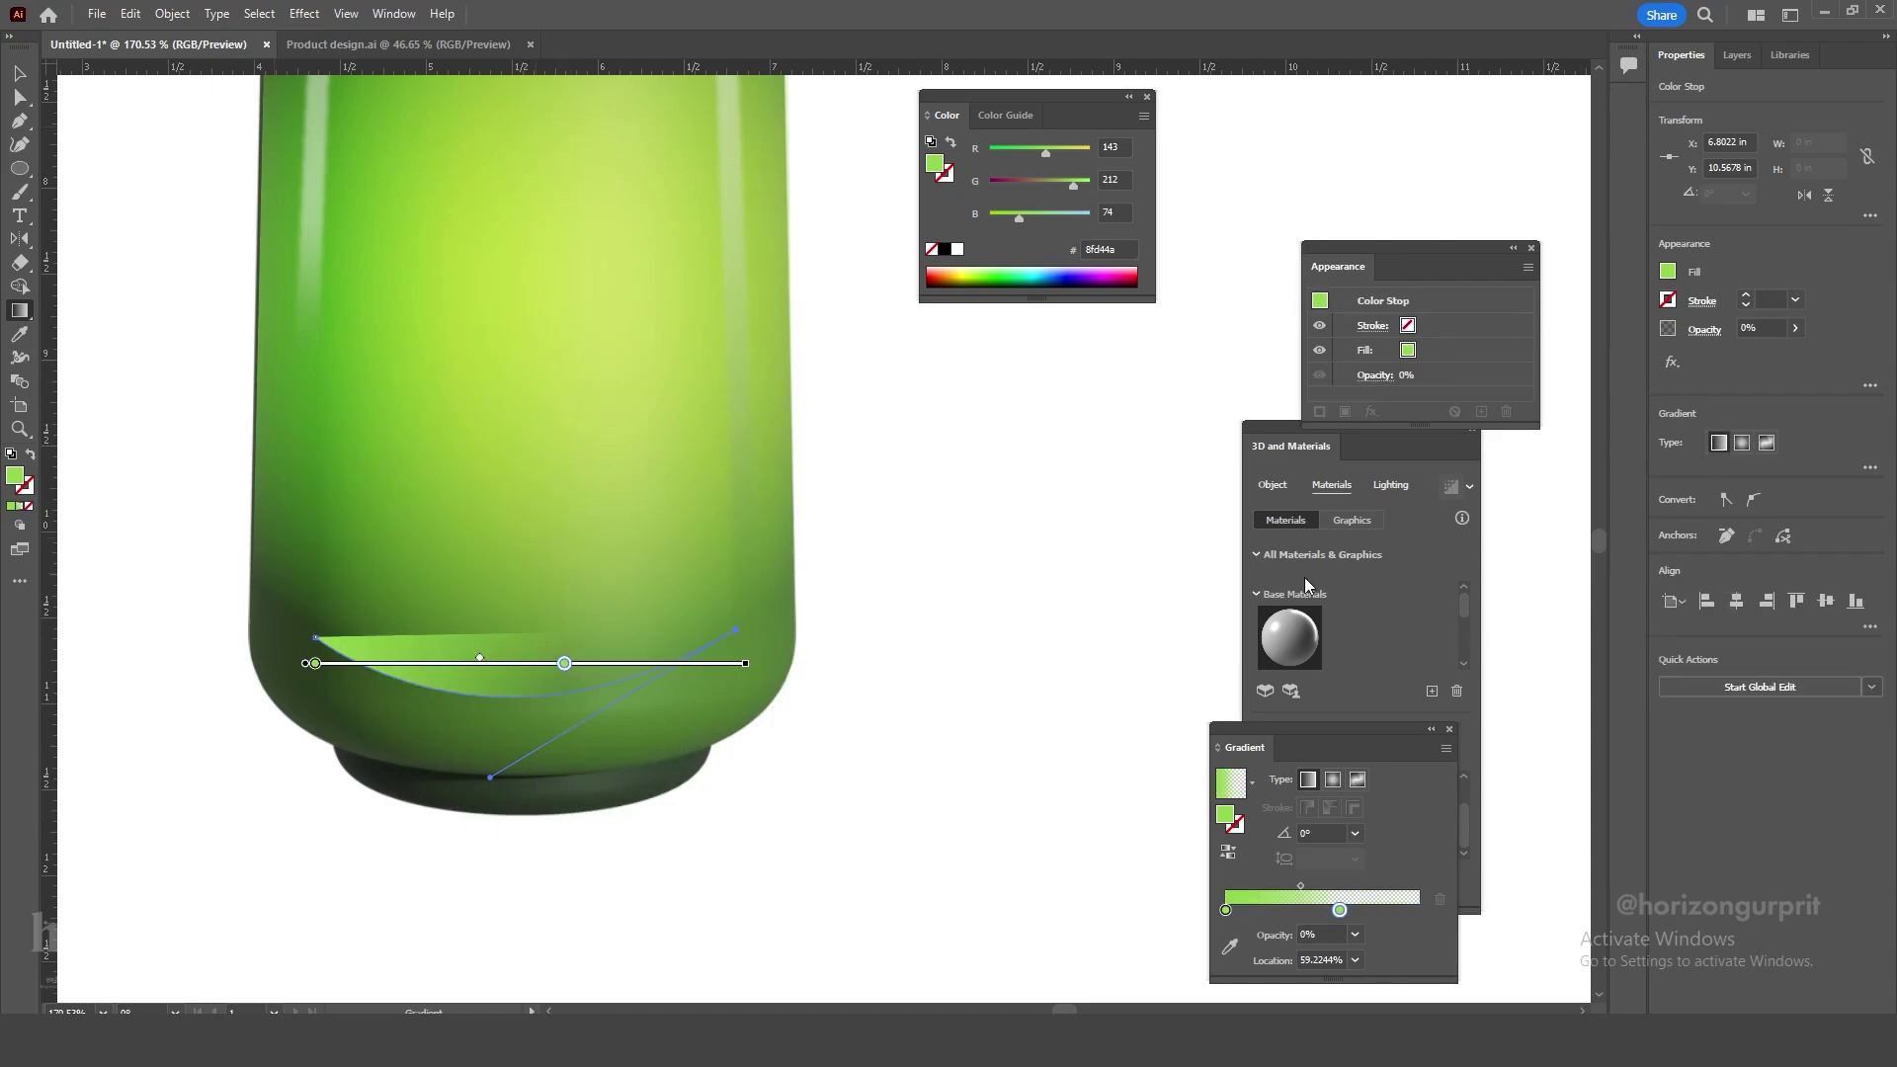
{"action": "mouse_move", "coordinate": [530, 560]}
{"action": "left_mouse_down"}
{"action": "mouse_move", "coordinate": [515, 805]}
{"action": "mouse_move", "coordinate": [551, 577]}
{"action": "left_mouse_up"}
Set the lower curve's opacity to 50%, then flatten it and widen it to about 2.77 in.
{"action": "key", "text": "v"}
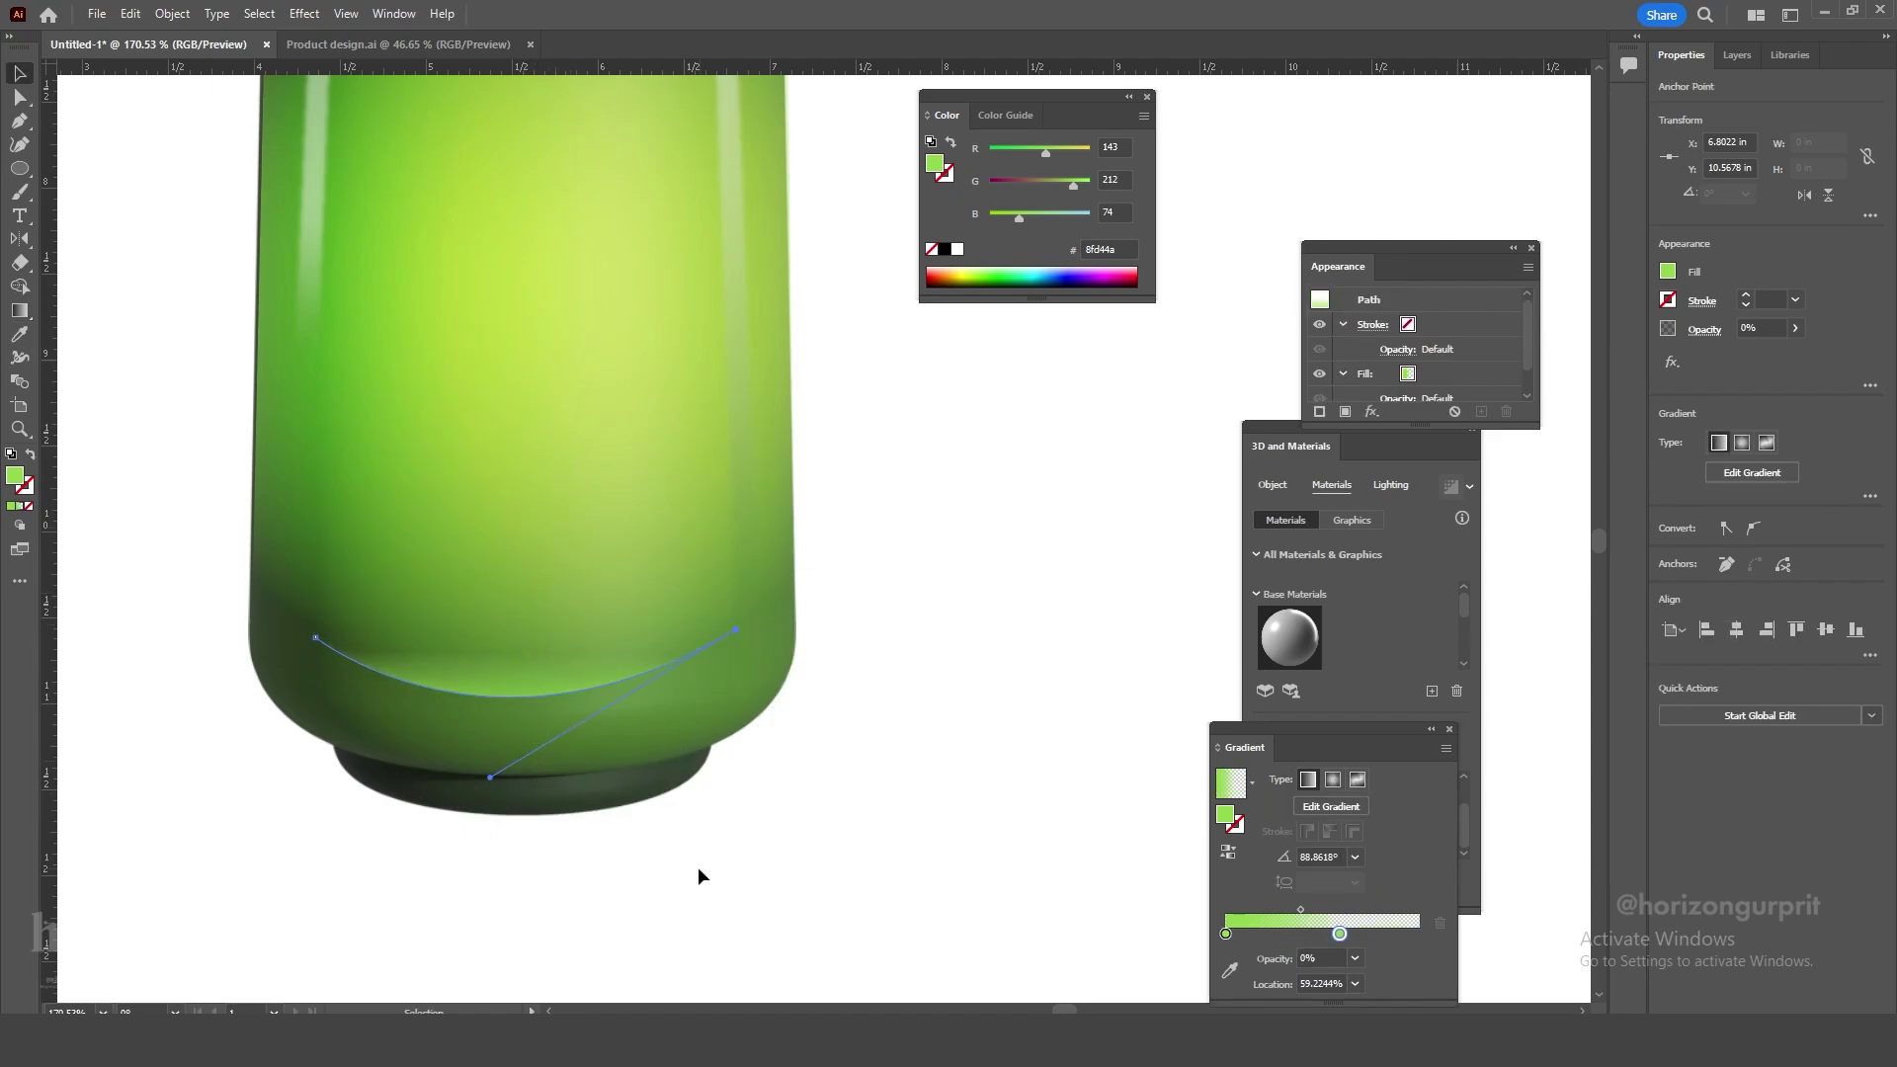
{"action": "left_click", "coordinate": [736, 629]}
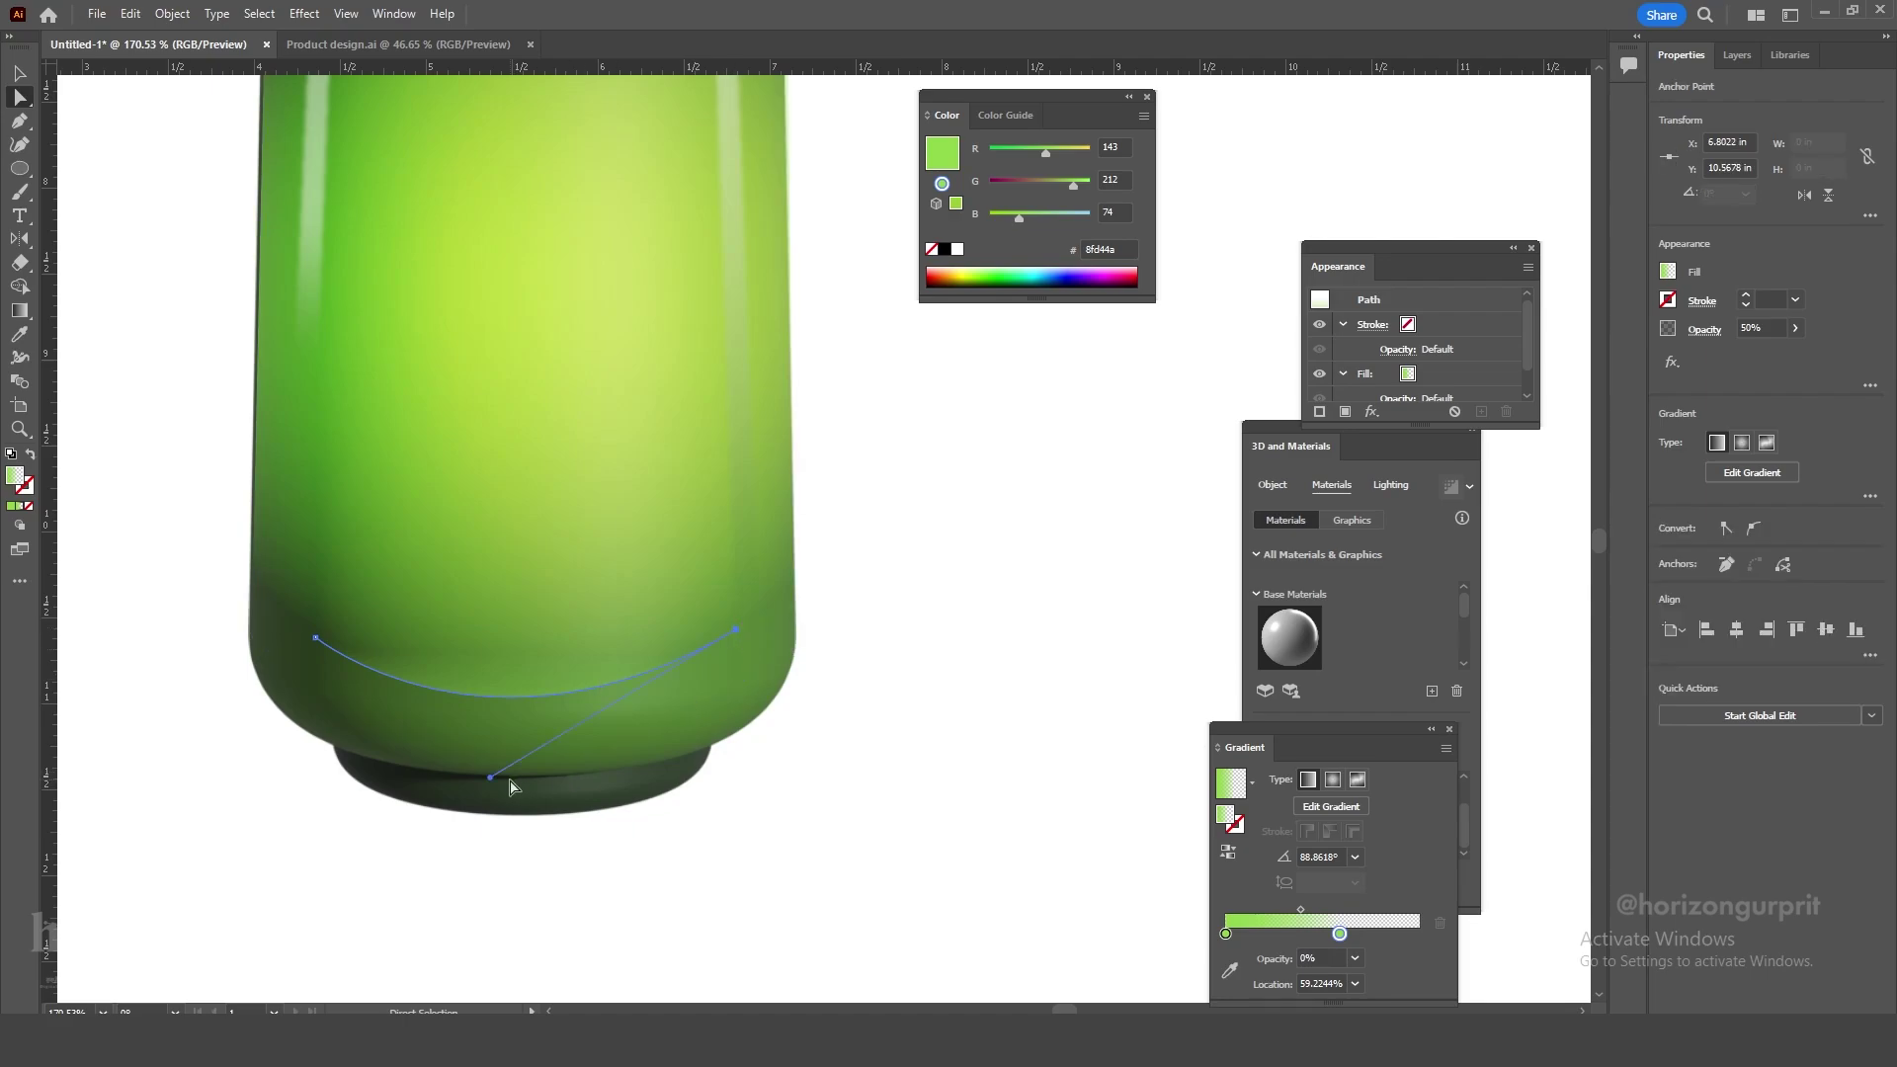
{"action": "left_click_drag", "start_coordinate": [507, 776], "coordinate": [315, 639]}
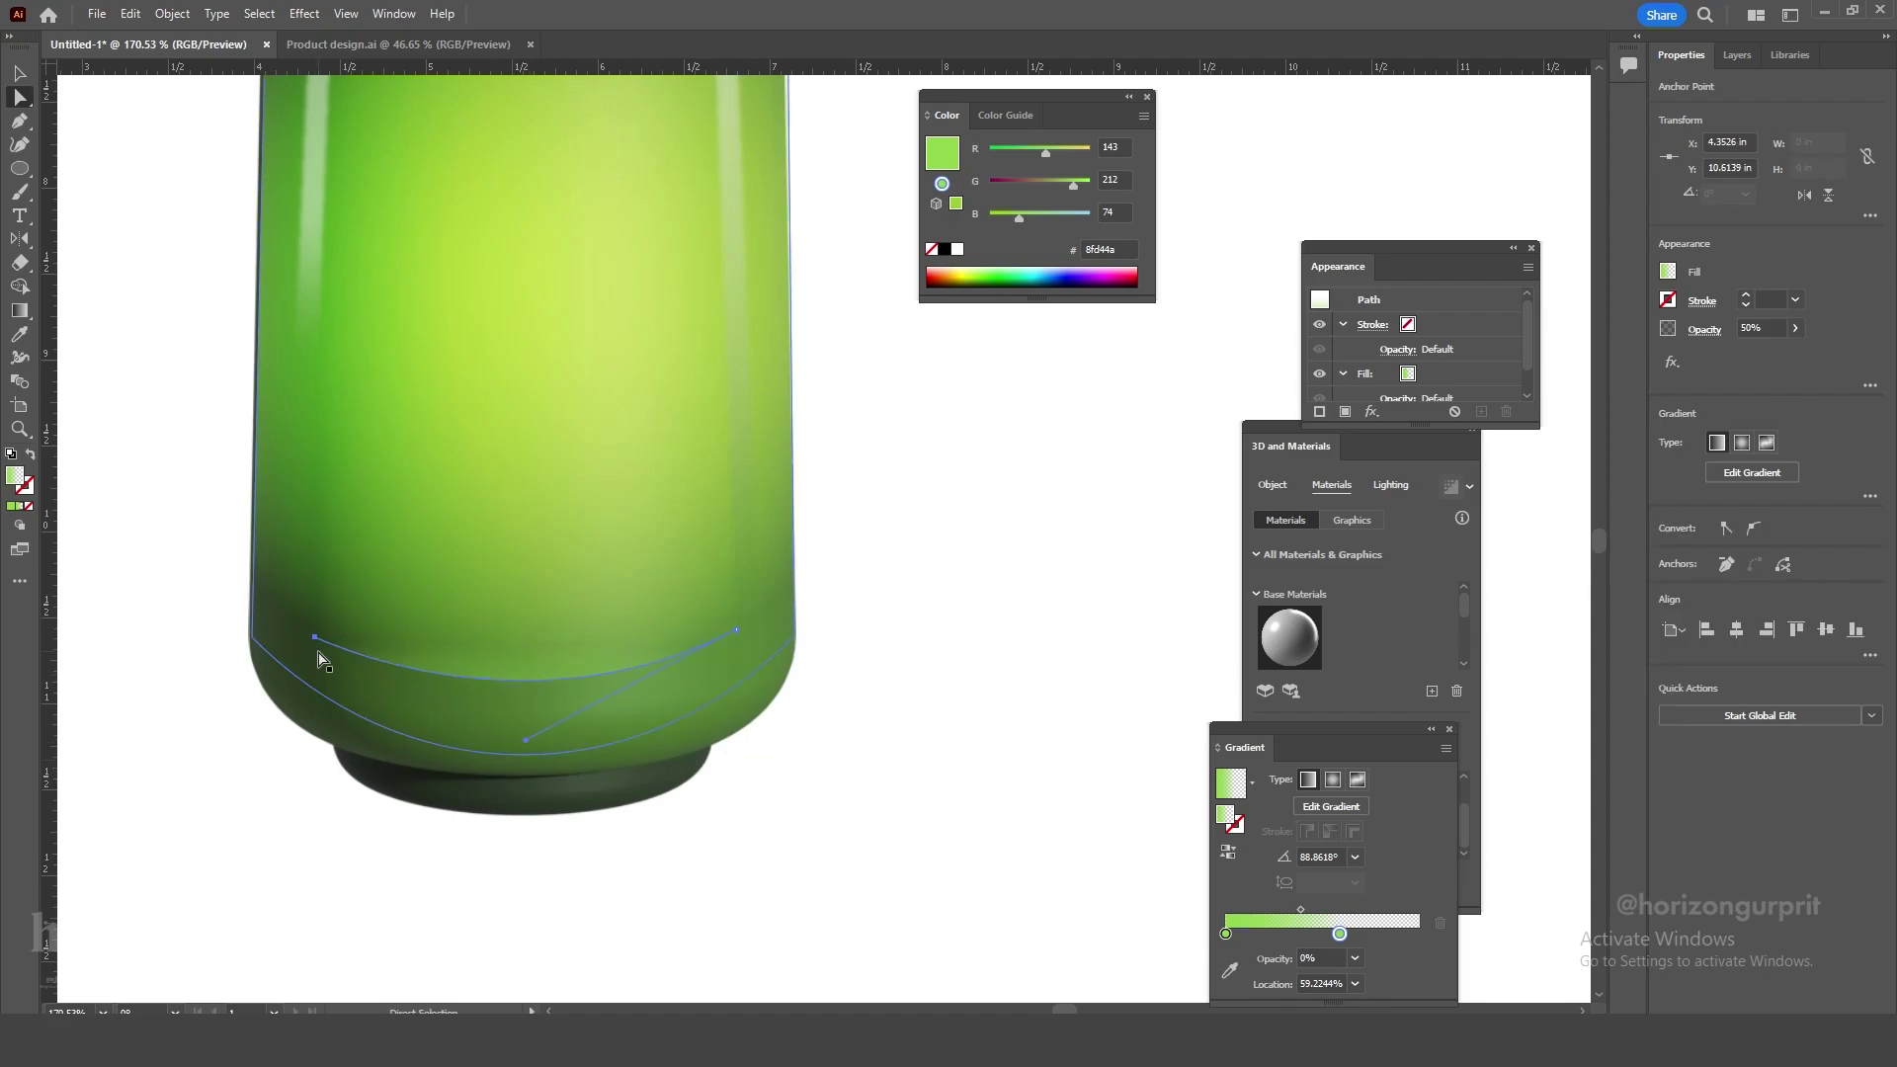
Tighten the lower curve's gradient with its opaque stop at about 18.2%, and set the curve's opacity to 30%.
{"action": "key", "text": "g"}
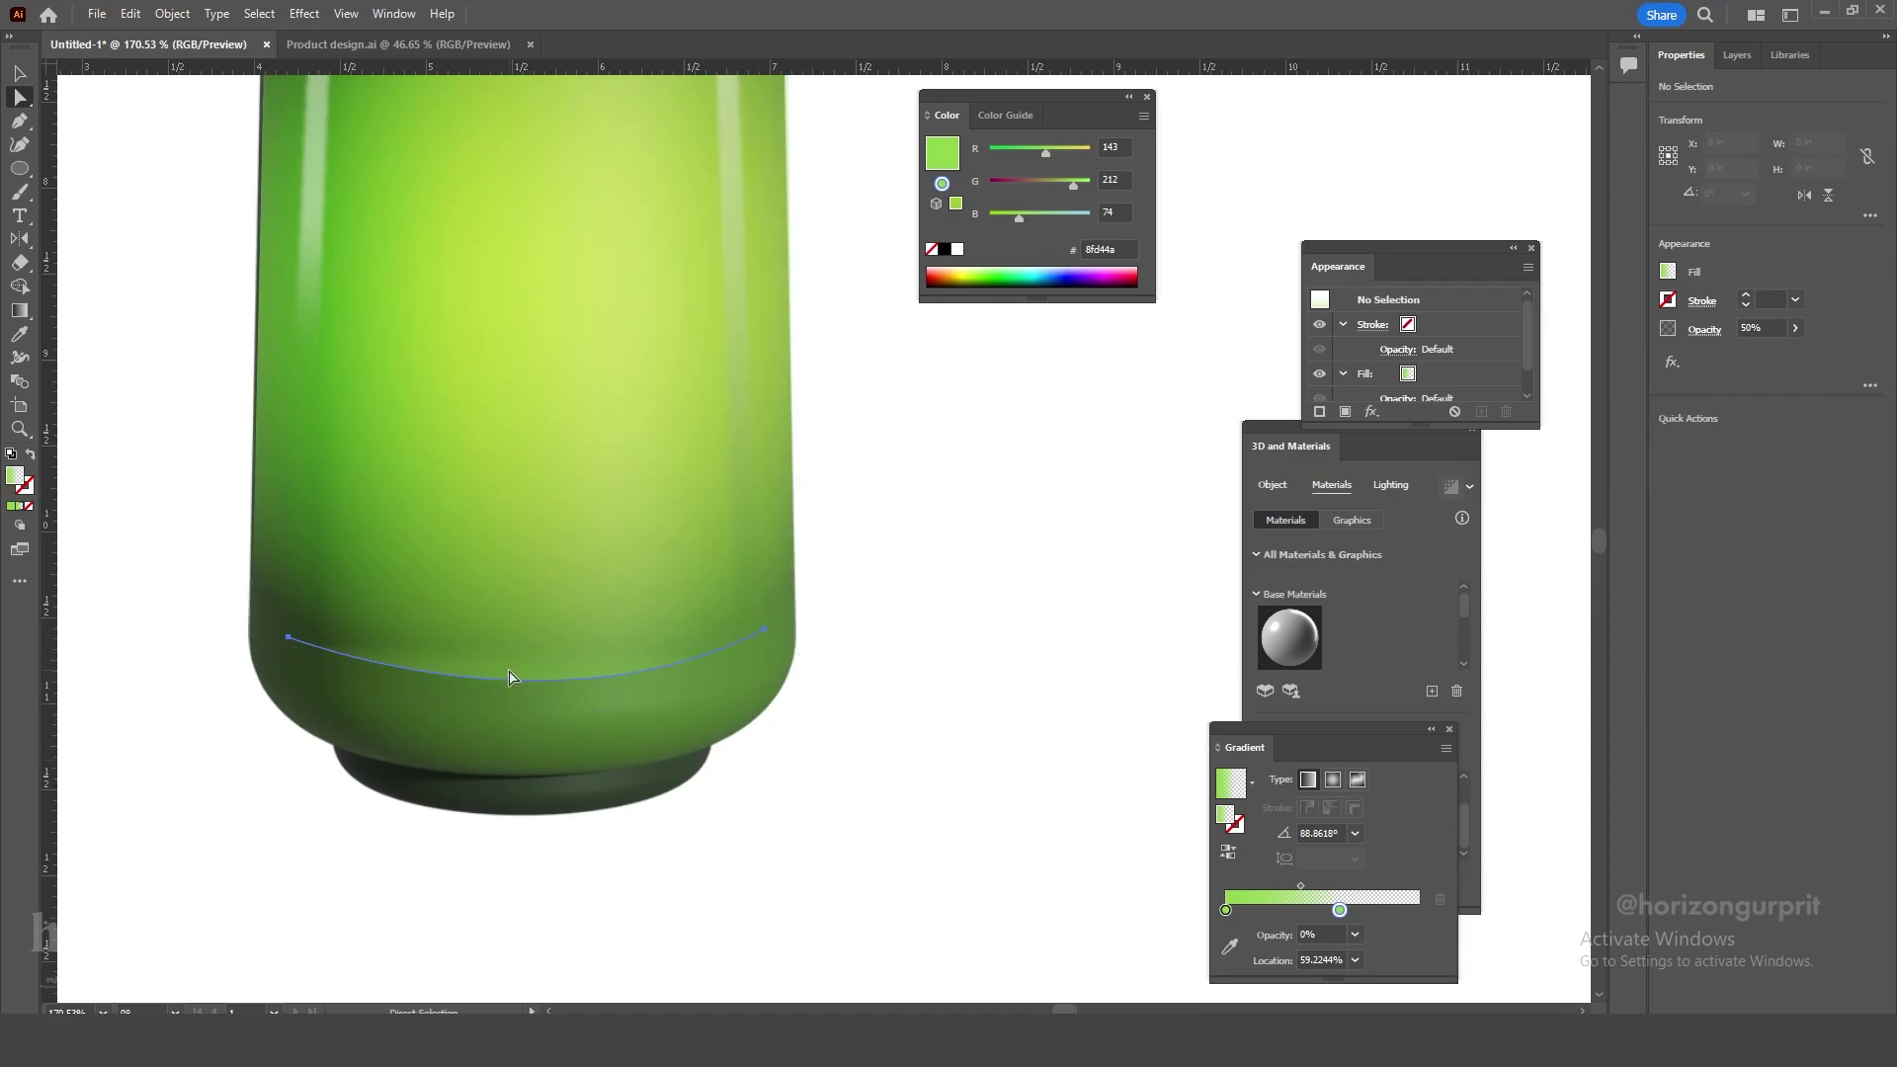
{"action": "left_click_drag", "start_coordinate": [526, 646], "coordinate": [527, 648]}
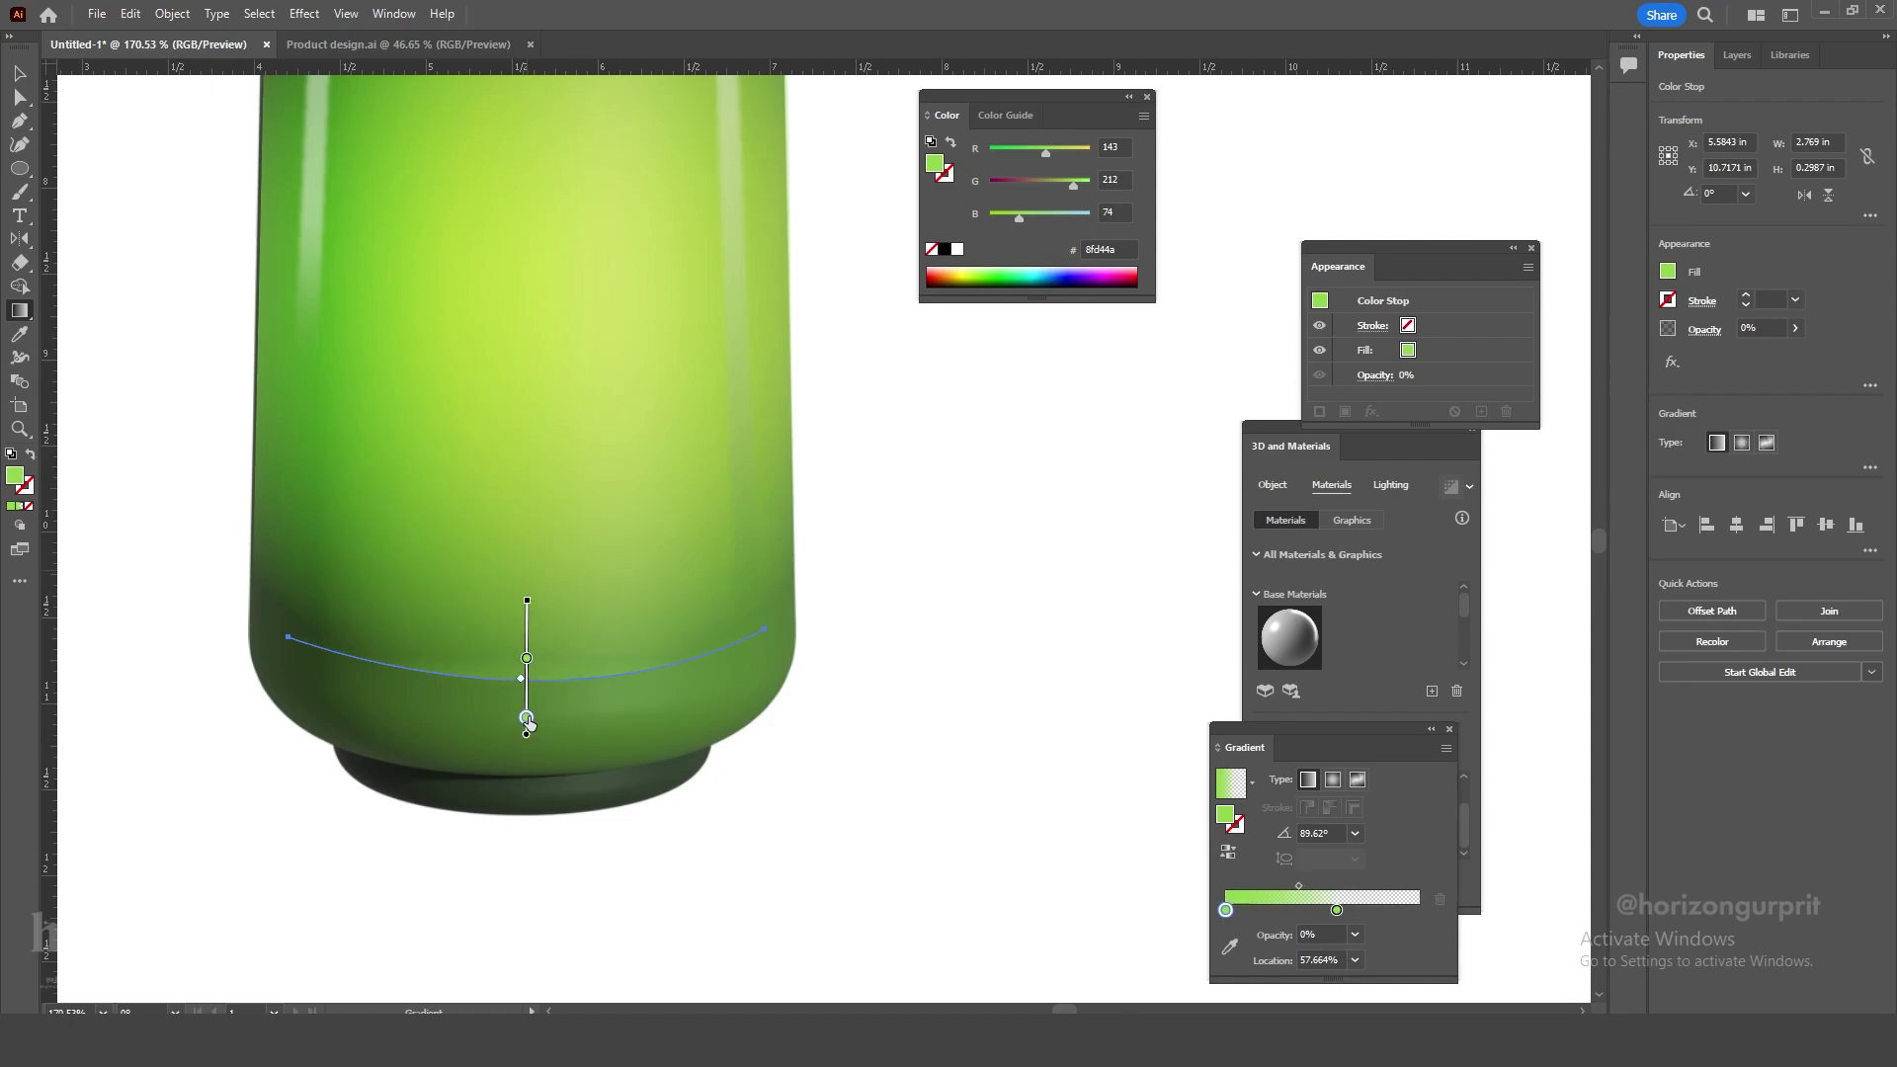
{"action": "left_click_drag", "start_coordinate": [527, 714], "coordinate": [527, 686]}
{"action": "left_click_drag", "start_coordinate": [528, 591], "coordinate": [530, 553]}
{"action": "key", "text": "v"}
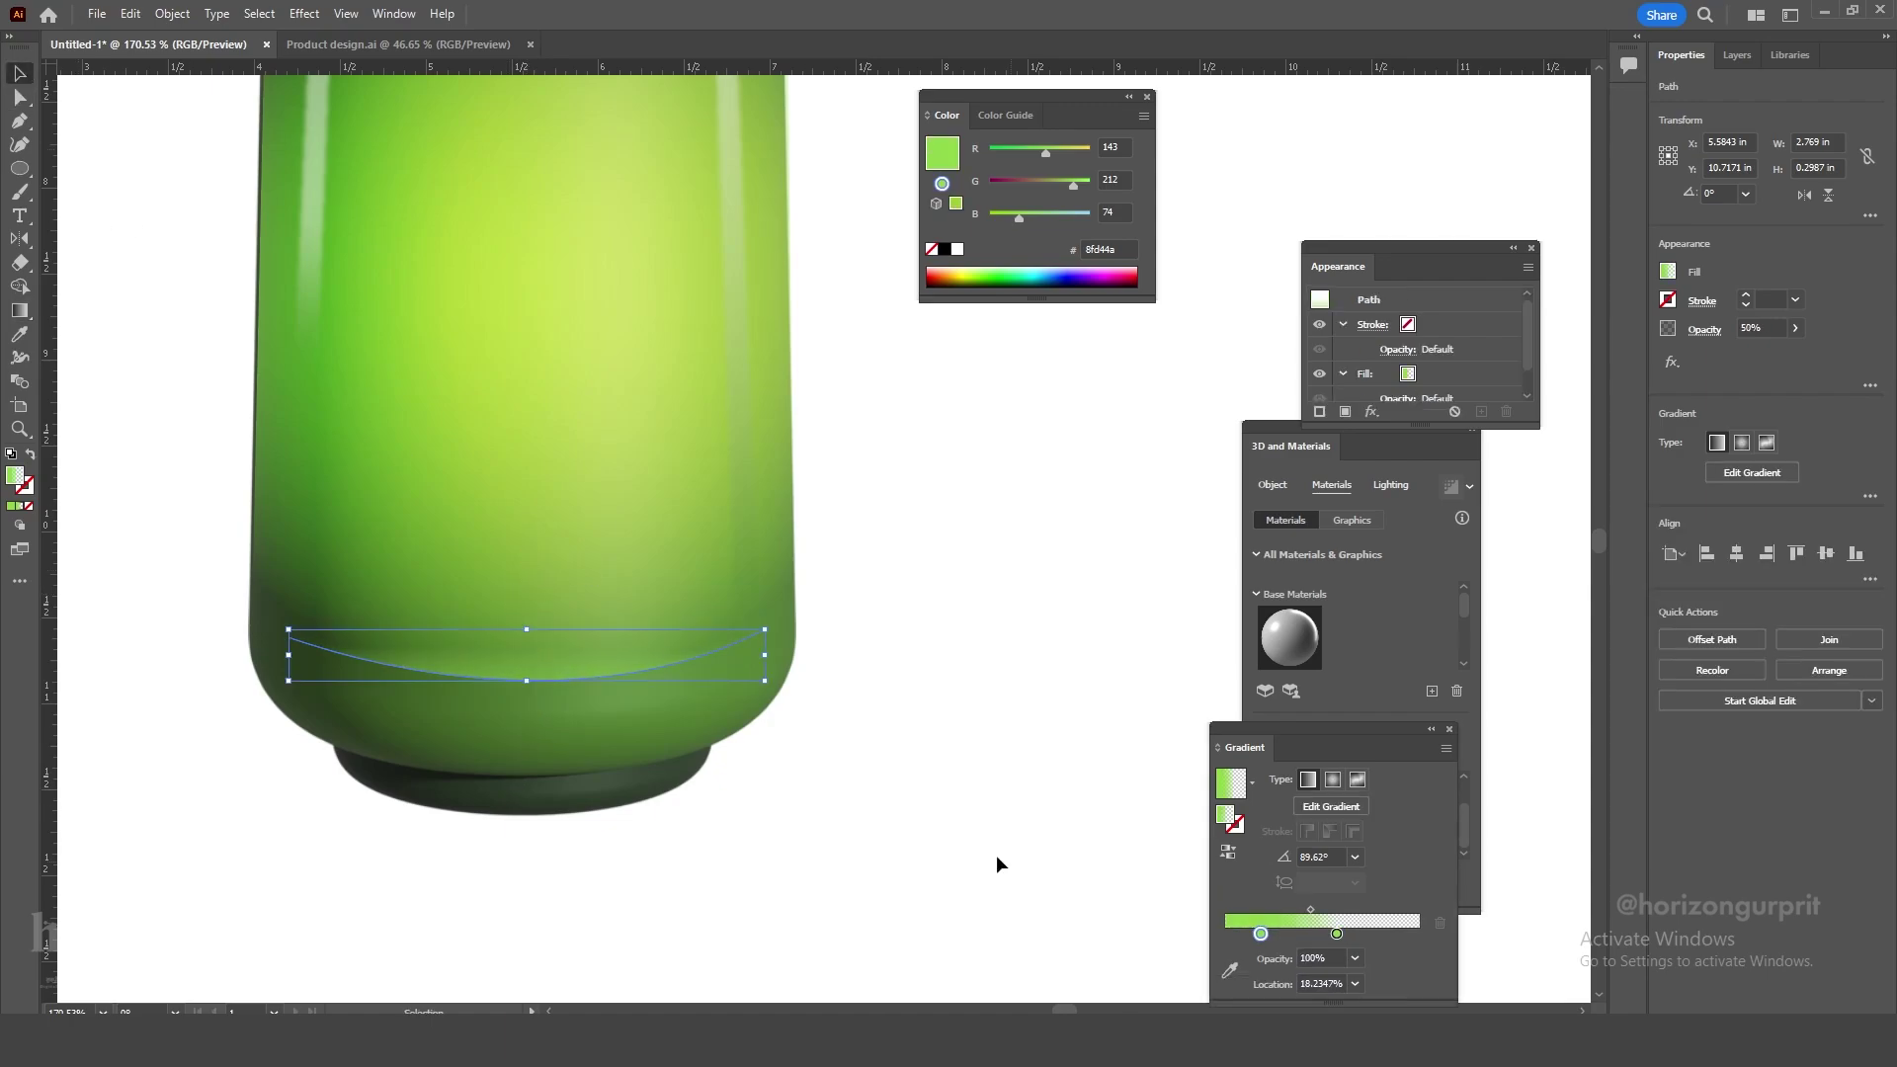
Pull both end anchors of the lower curve slightly outward, widening it to about 2.82 in.
{"action": "key", "text": "a"}
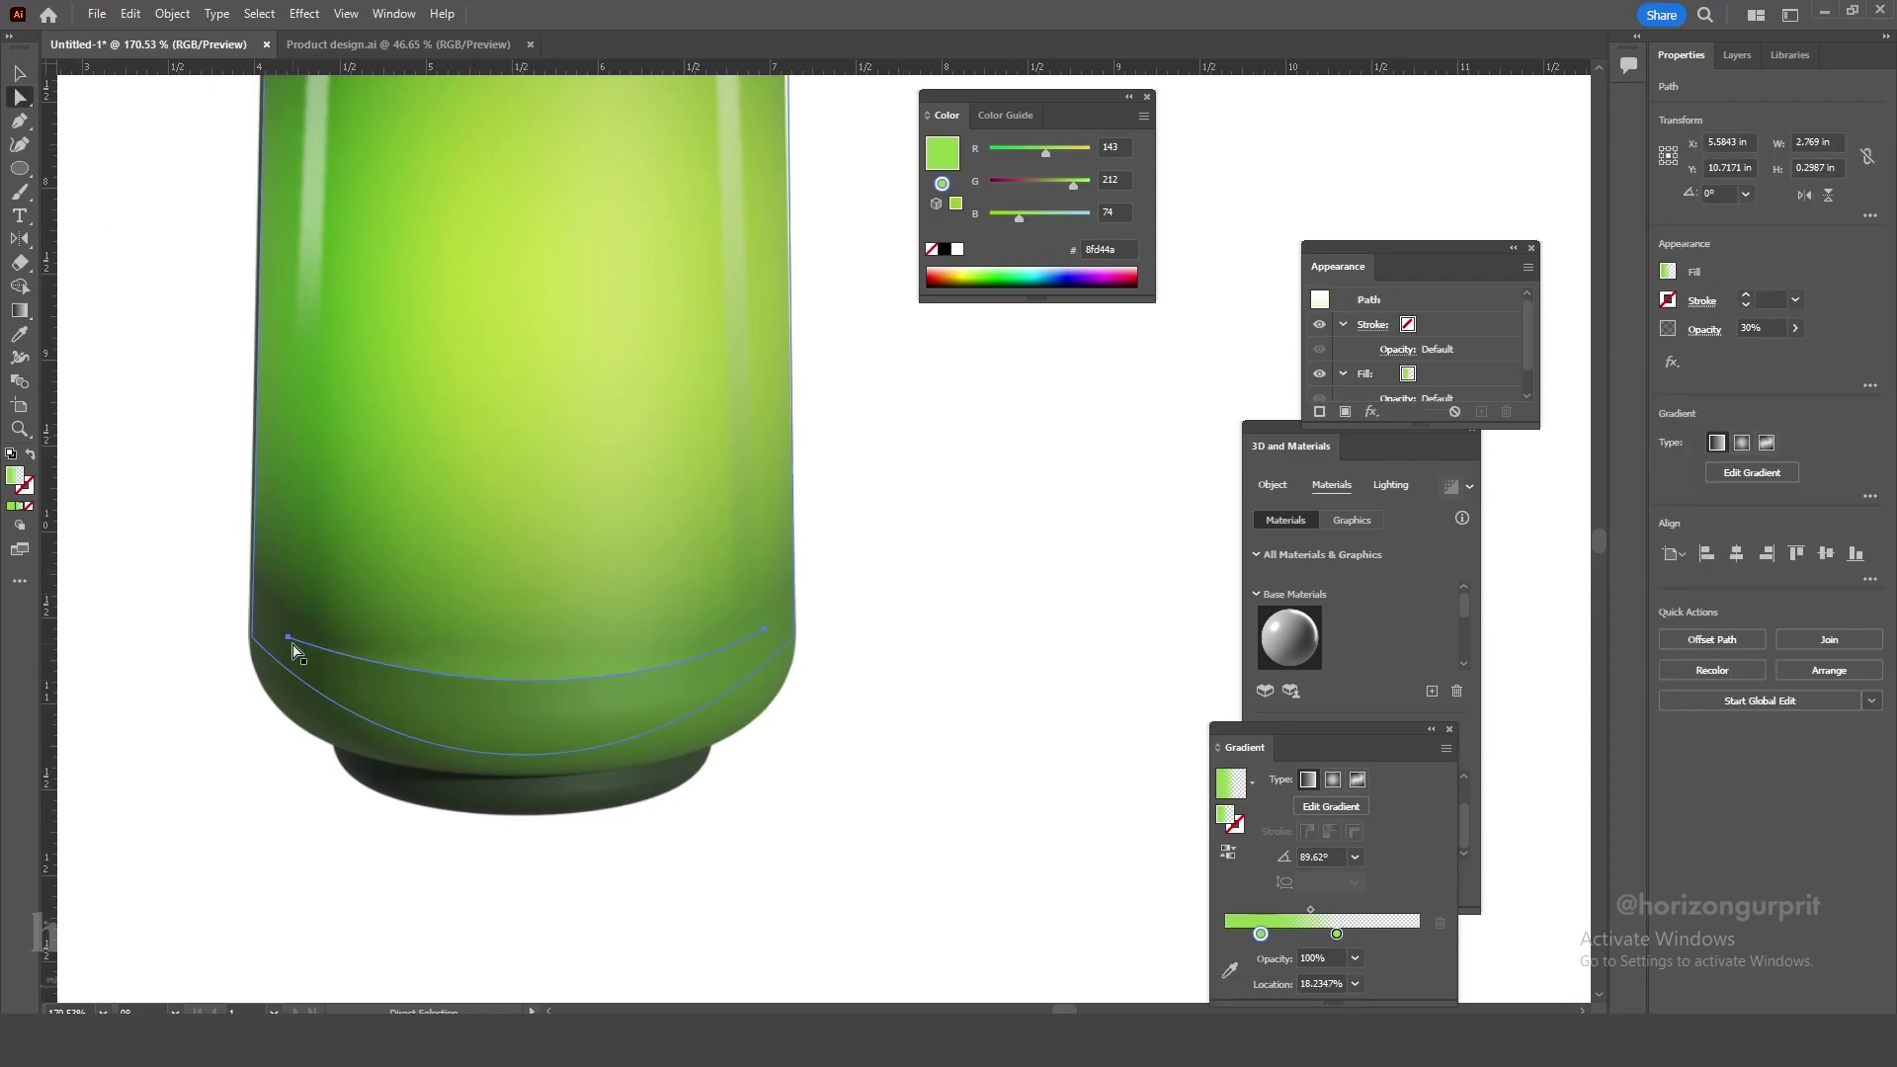
{"action": "left_click_drag", "start_coordinate": [288, 637], "coordinate": [293, 642]}
{"action": "left_click", "coordinate": [767, 631]}
{"action": "key", "text": "ctrl+z"}
{"action": "left_click_drag", "start_coordinate": [766, 630], "coordinate": [773, 632]}
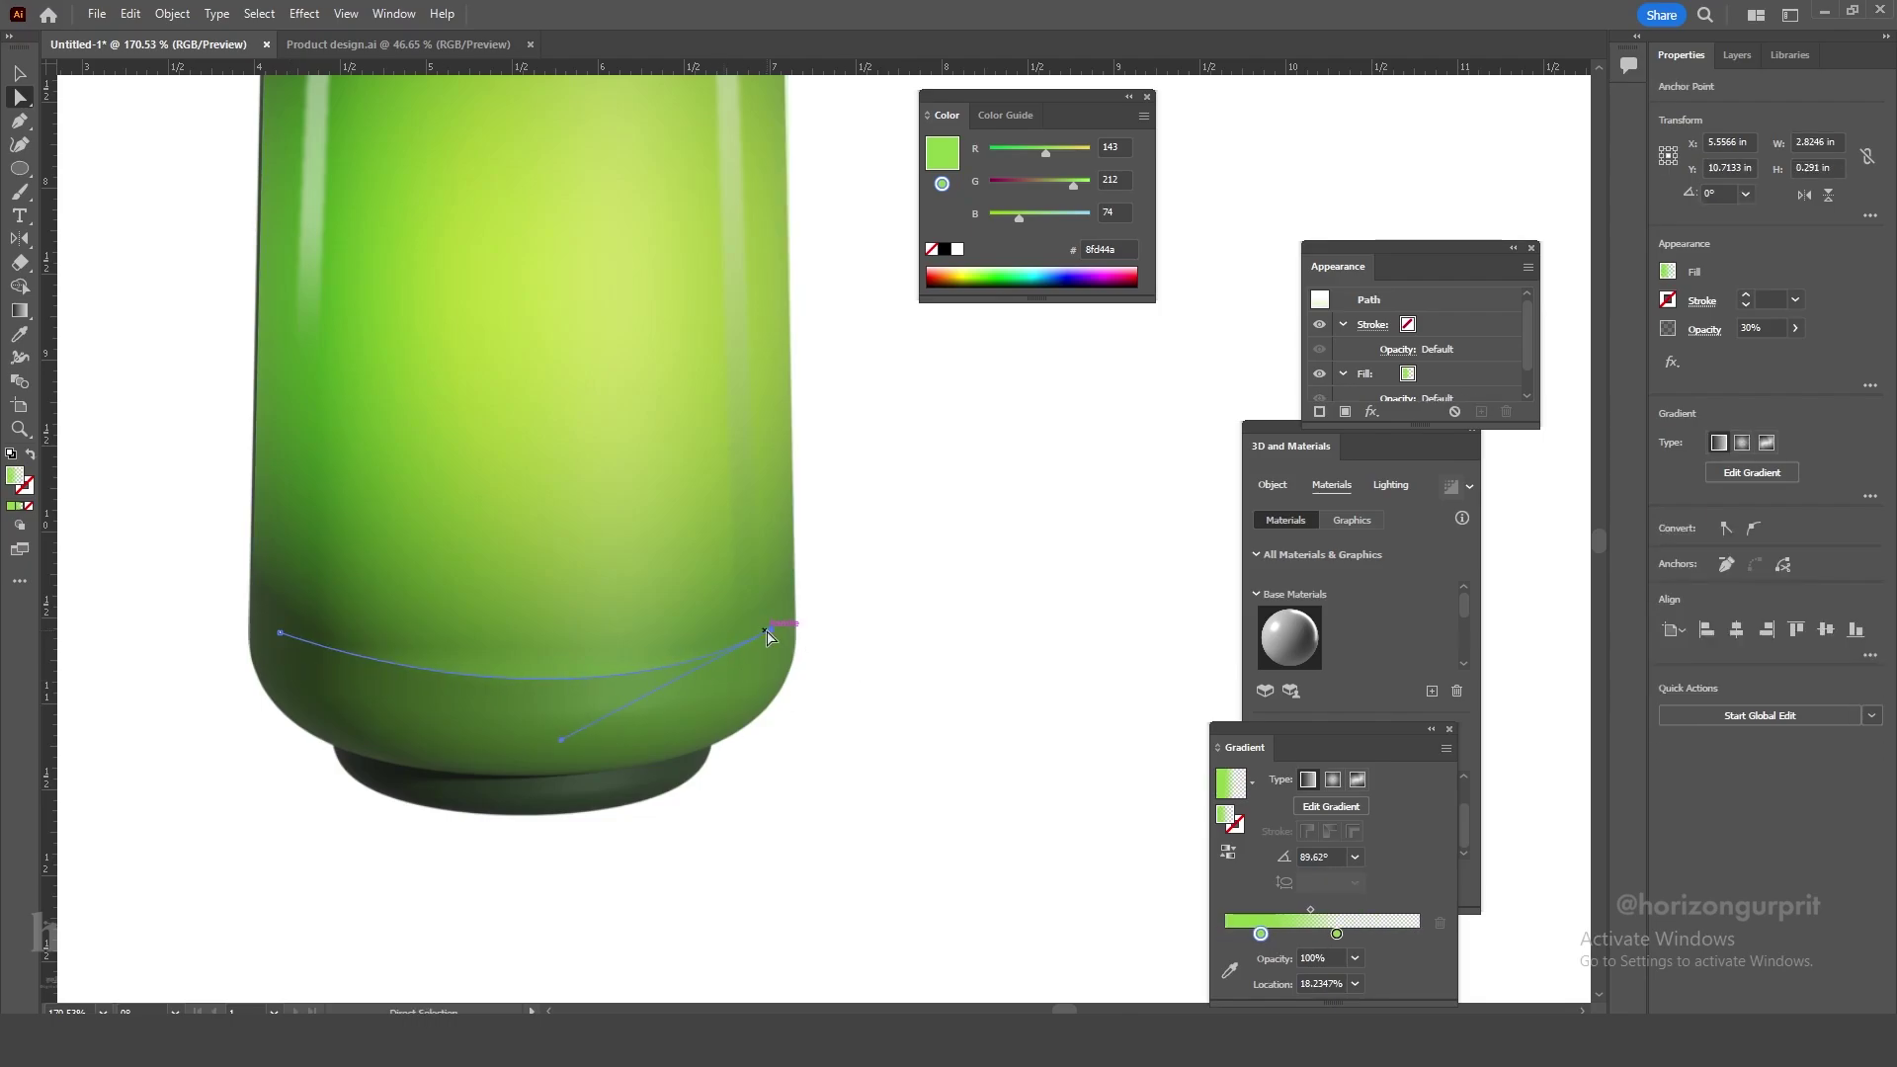
Redraw the lower curve's linear gradient vertically, at an angle of about 88.9°.
{"action": "key", "text": "g"}
{"action": "left_click_drag", "start_coordinate": [551, 626], "coordinate": [534, 847]}
{"action": "left_click_drag", "start_coordinate": [526, 772], "coordinate": [537, 594]}
{"action": "key", "text": "v"}
{"action": "left_click", "coordinate": [939, 796]}
{"action": "left_click_drag", "start_coordinate": [757, 811], "coordinate": [433, 816]}
{"action": "left_click", "coordinate": [671, 731]}
{"action": "left_click", "coordinate": [761, 741]}
{"action": "left_click", "coordinate": [664, 509]}
{"action": "left_click", "coordinate": [773, 594]}
{"action": "left_click_drag", "start_coordinate": [757, 687], "coordinate": [642, 701]}
Narrow the right highlight strip to about 0.136 in and place it at about X 6.87 in, Y 8.97 in.
{"action": "key", "text": "z"}
{"action": "left_click_drag", "start_coordinate": [742, 766], "coordinate": [493, 767]}
{"action": "left_click_drag", "start_coordinate": [391, 702], "coordinate": [471, 702]}
{"action": "key", "text": "v"}
{"action": "left_click", "coordinate": [495, 632]}
{"action": "key", "text": "z"}
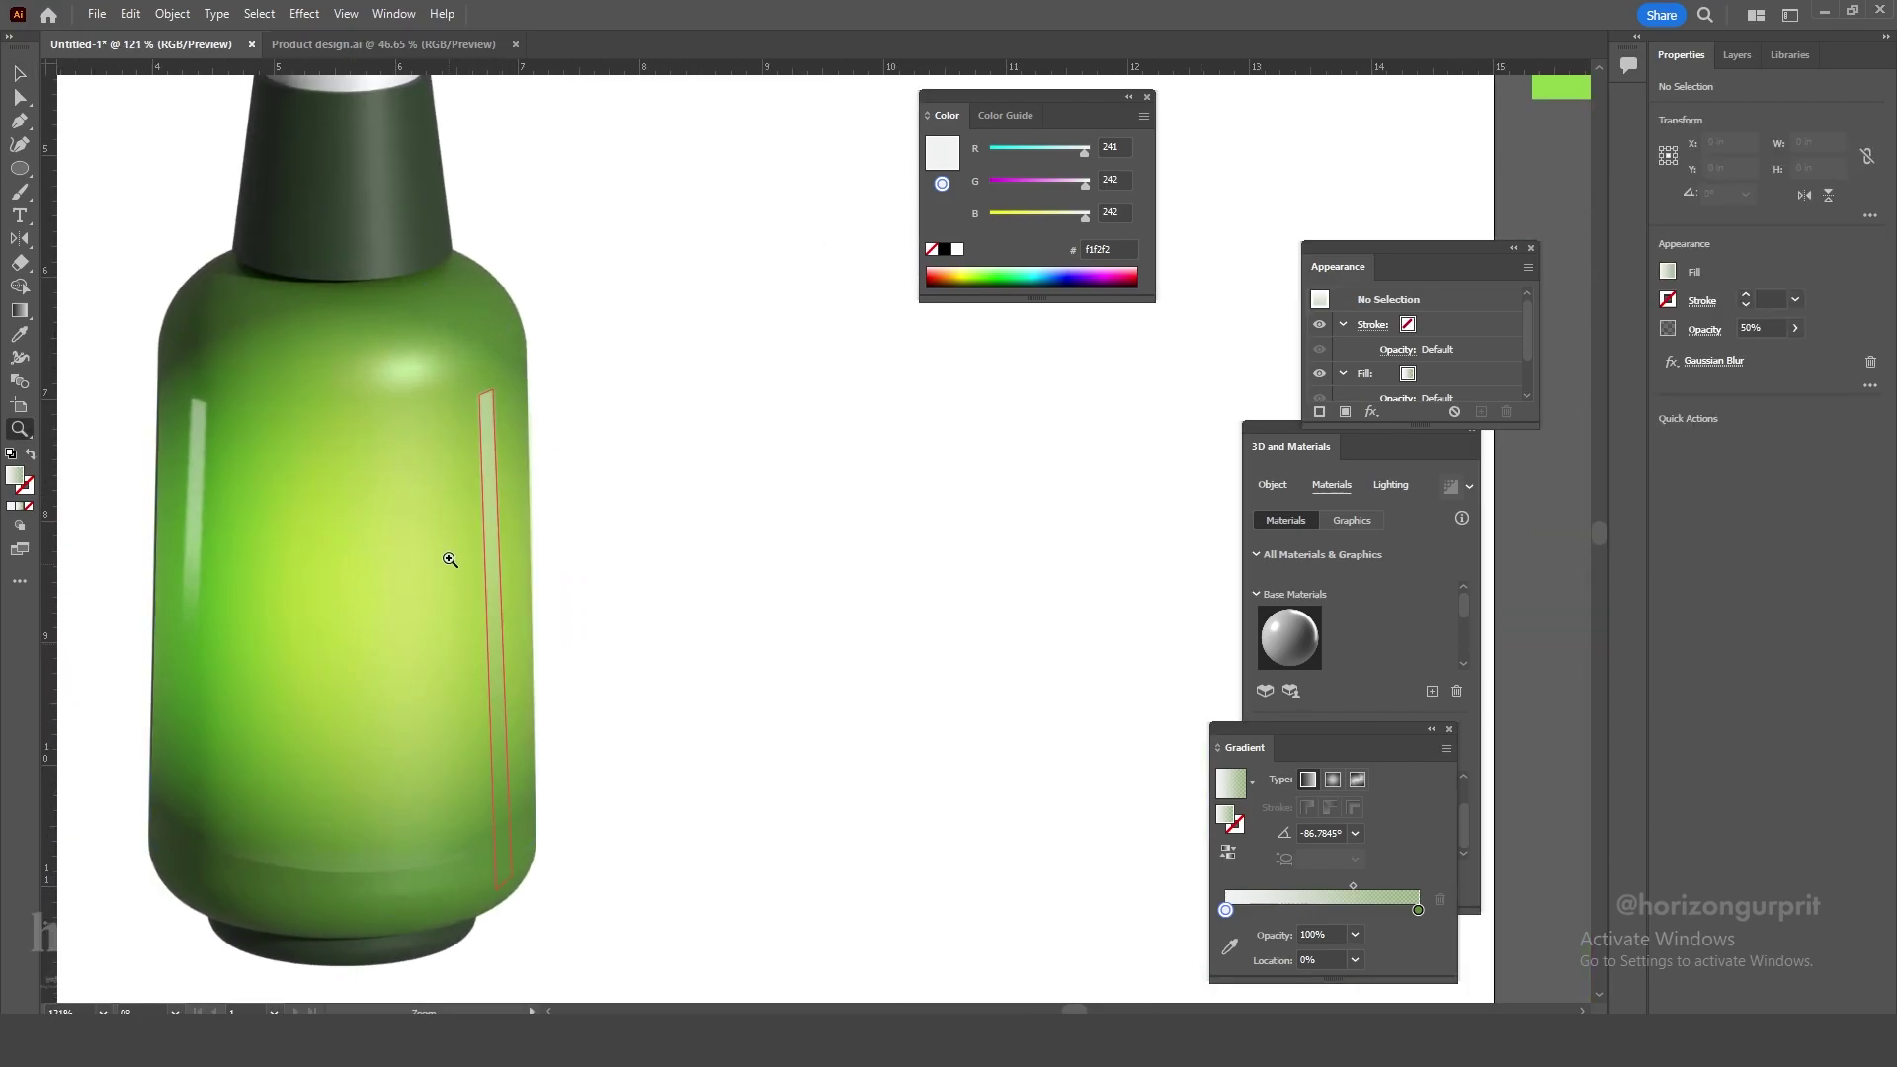
{"action": "left_click_drag", "start_coordinate": [449, 555], "coordinate": [485, 563]}
{"action": "key", "text": "v"}
{"action": "left_click_drag", "start_coordinate": [489, 669], "coordinate": [506, 669]}
{"action": "left_click", "coordinate": [580, 631]}
{"action": "left_click_drag", "start_coordinate": [515, 505], "coordinate": [522, 491]}
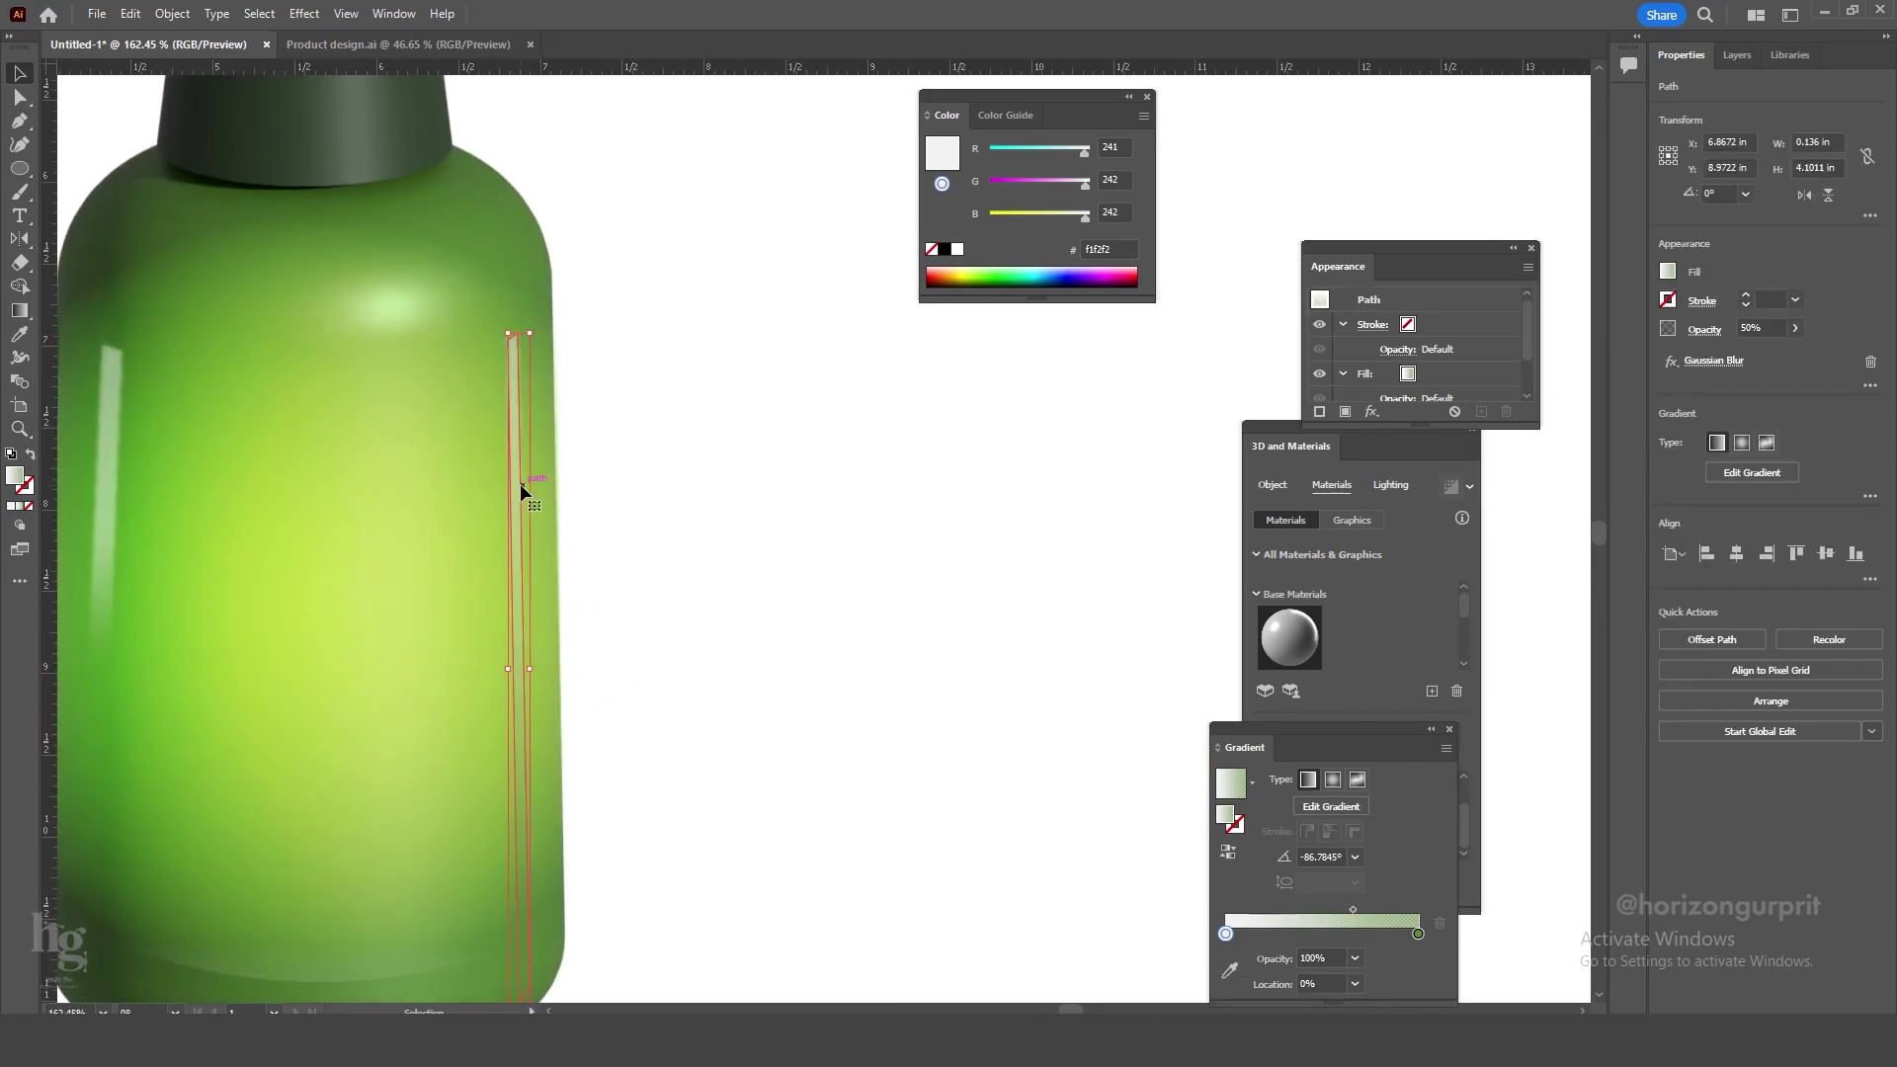
Narrow the left highlight strip to about 0.136 in wide.
{"action": "left_click_drag", "start_coordinate": [390, 746], "coordinate": [628, 745]}
{"action": "left_click", "coordinate": [346, 629]}
{"action": "left_click_drag", "start_coordinate": [373, 636], "coordinate": [351, 637]}
Nudge the green gradient glow slightly left so it fits the bottle's body.
{"action": "left_click", "coordinate": [524, 662]}
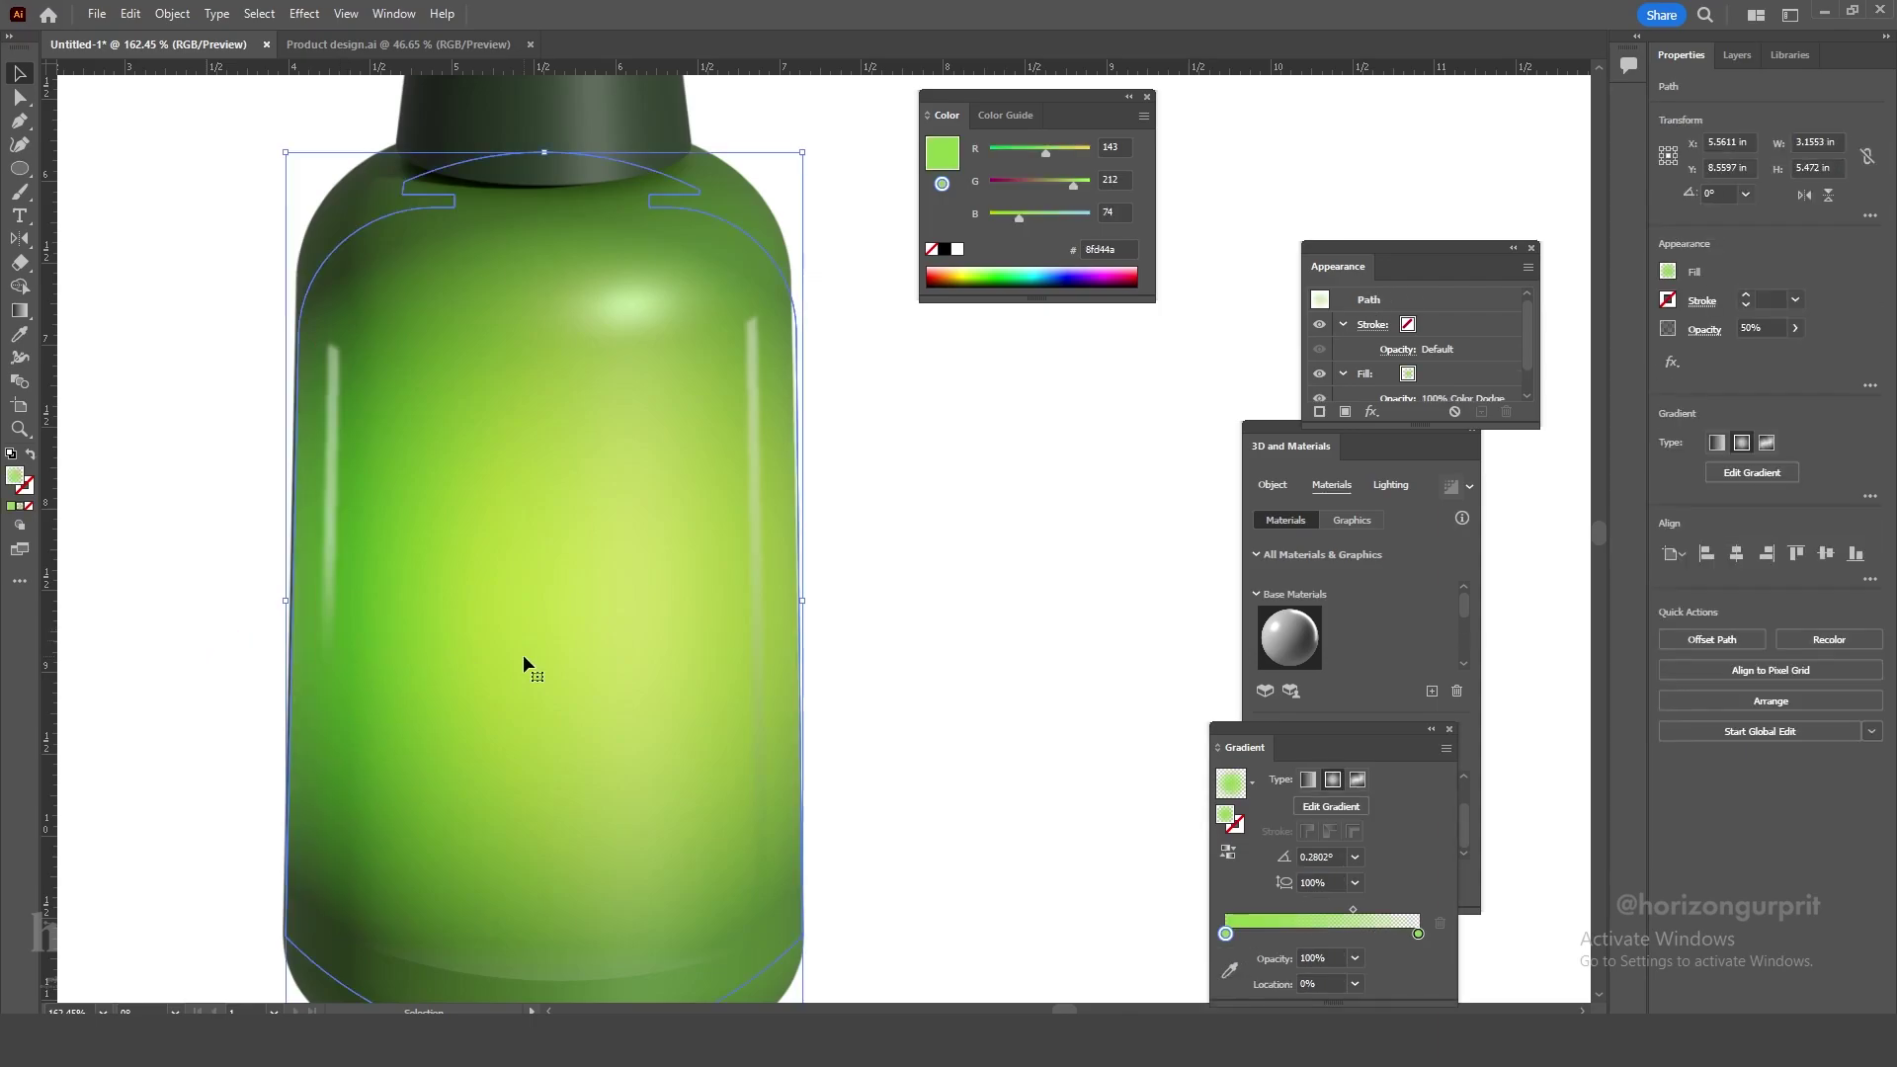
{"action": "key", "text": "Left"}
{"action": "key", "text": "Left"}
{"action": "left_click", "coordinate": [911, 838]}
{"action": "scroll", "coordinate": [951, 855], "scroll_direction": "down", "scroll_amount": 3}
{"action": "left_click", "coordinate": [749, 692]}
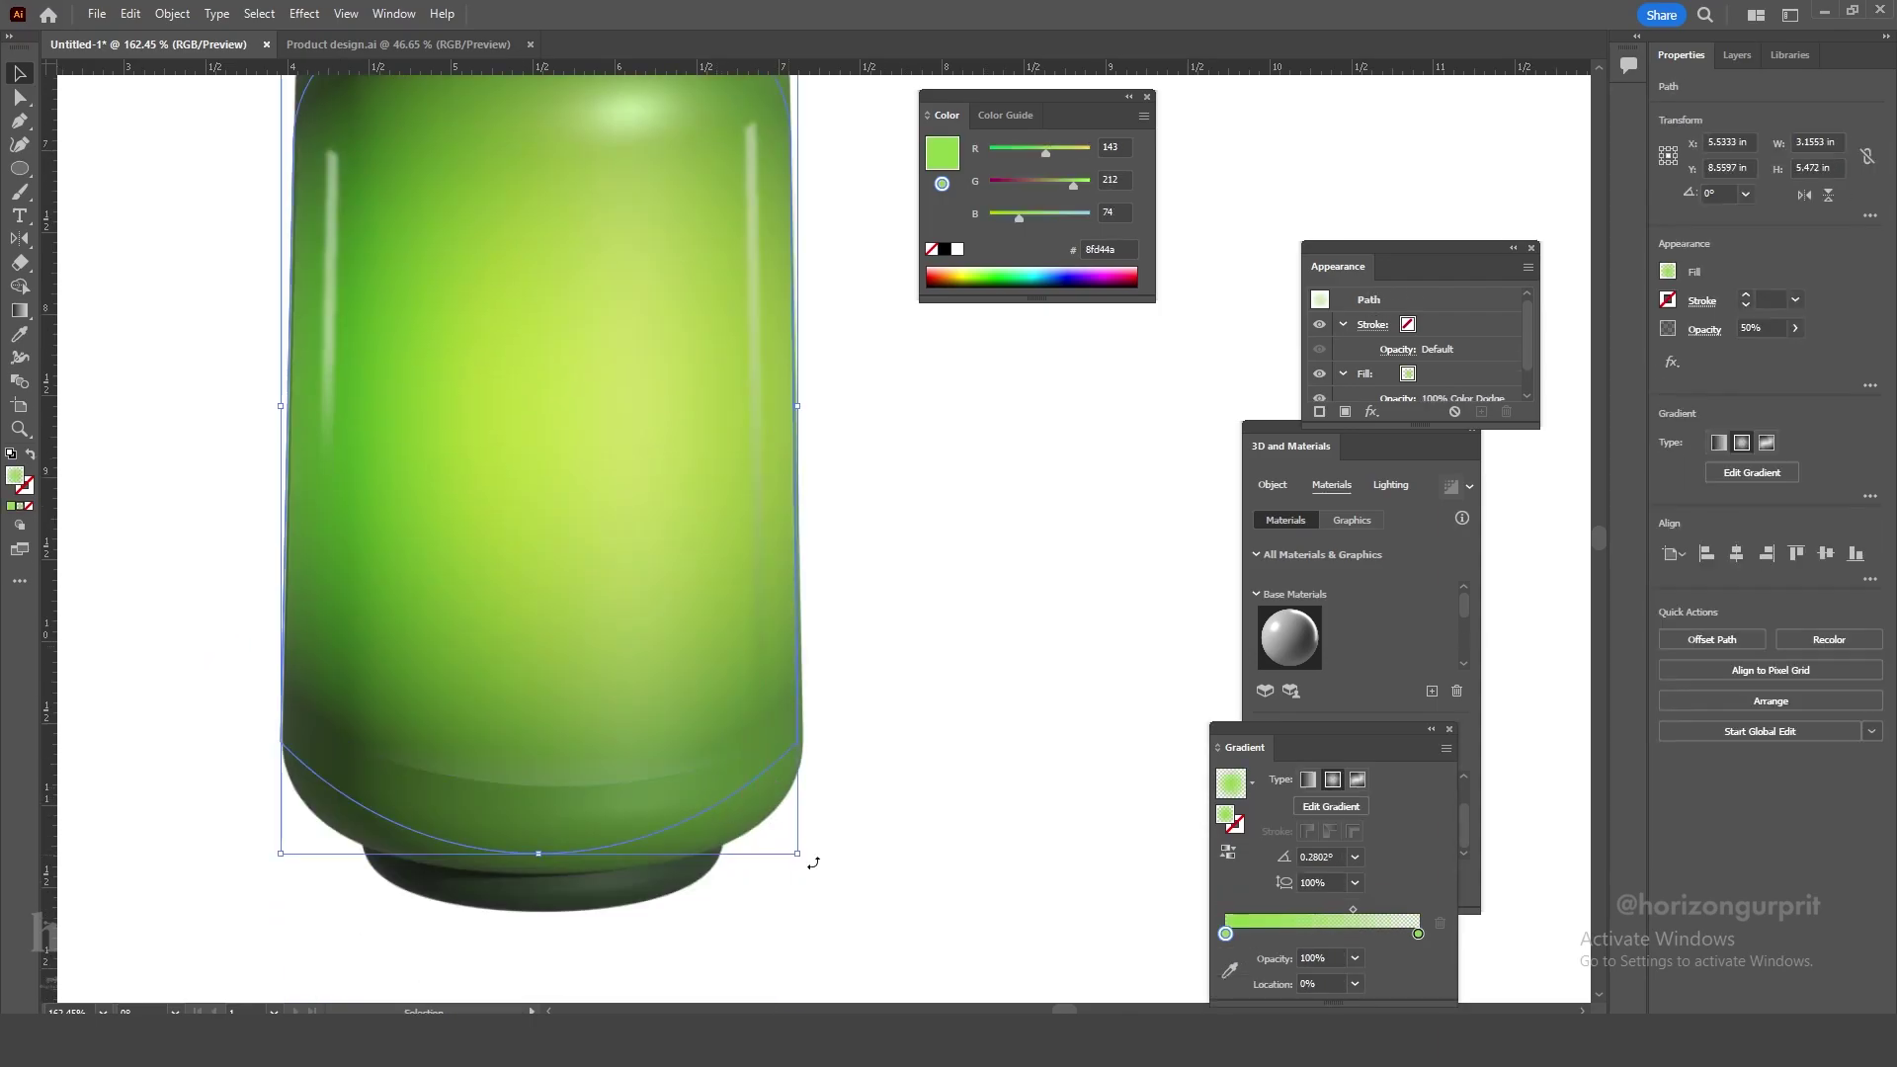
{"action": "key", "text": "Right"}
{"action": "left_click", "coordinate": [955, 891]}
Recolor the curved highlight near the bottle's base to near-white F2F2F2 fading to transparent.
{"action": "key", "text": "z"}
{"action": "left_click_drag", "start_coordinate": [823, 435], "coordinate": [699, 488]}
{"action": "left_click_drag", "start_coordinate": [711, 387], "coordinate": [628, 596]}
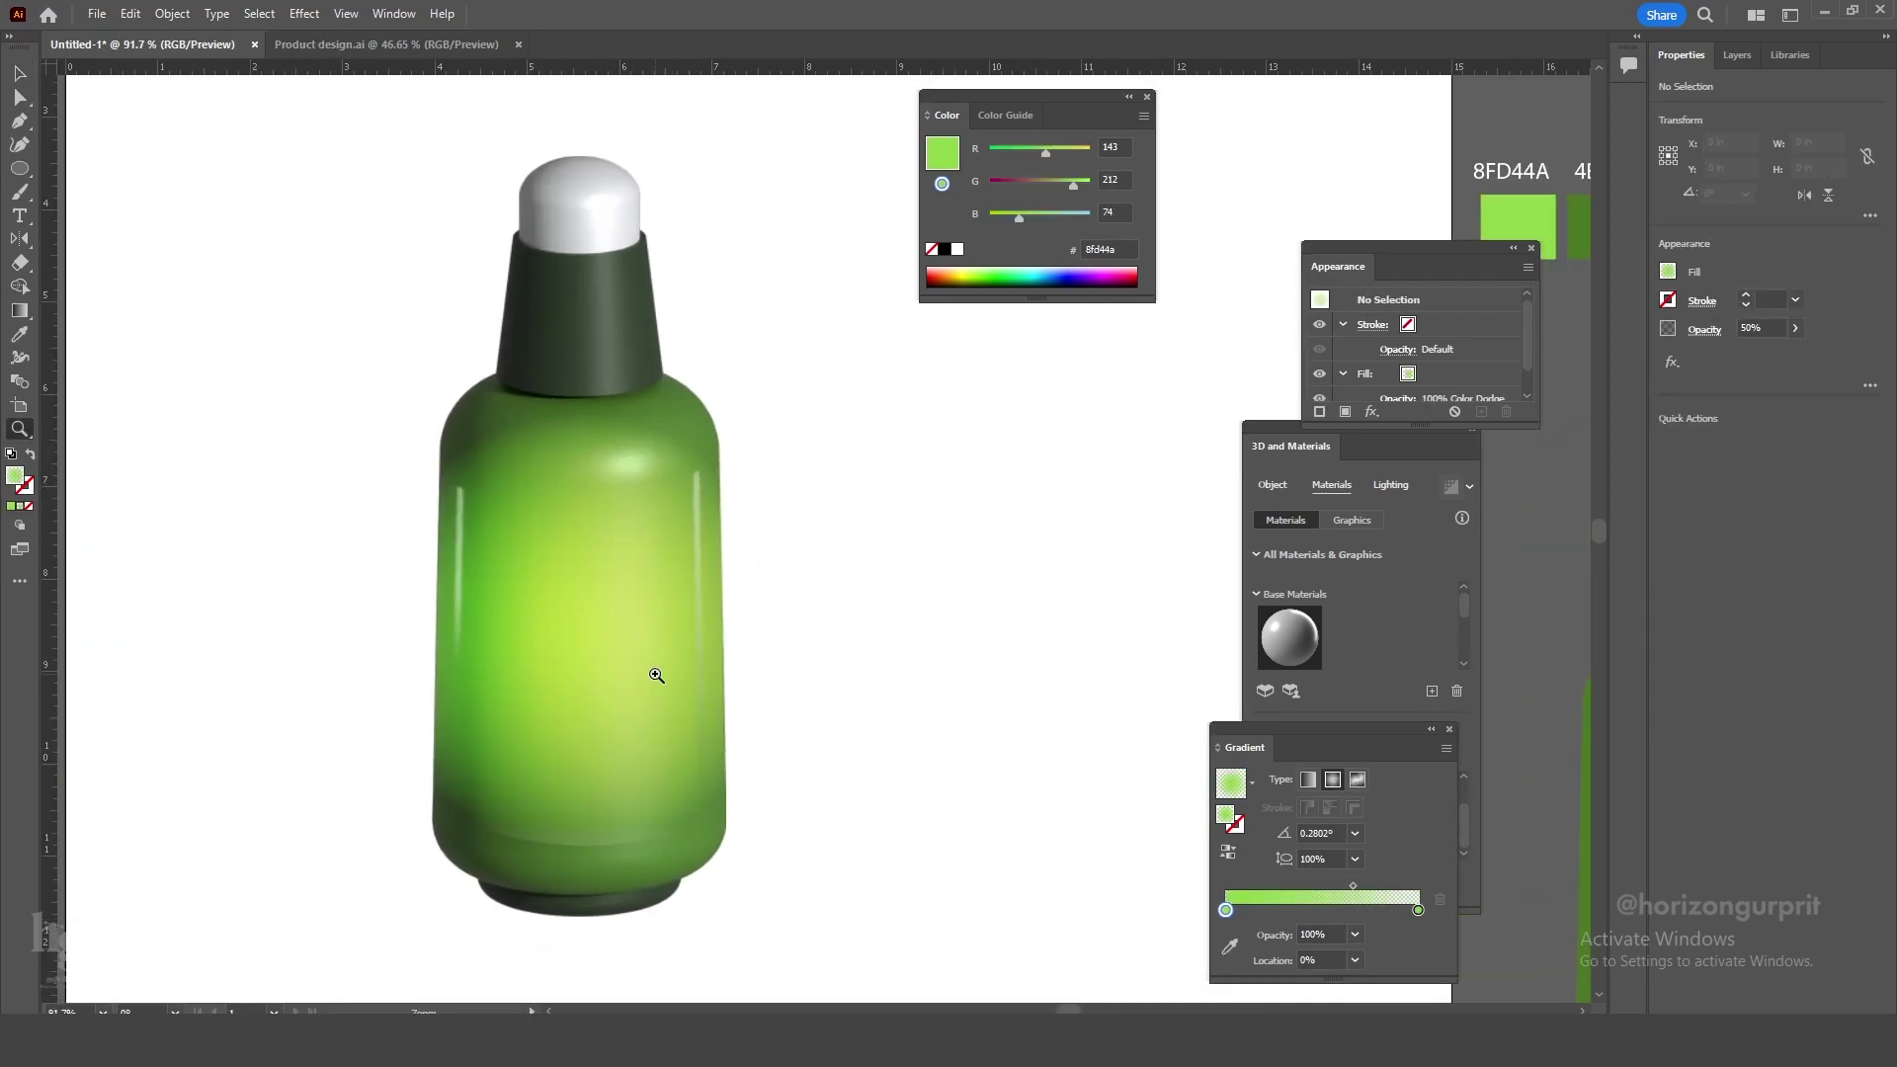
{"action": "key", "text": "v"}
{"action": "left_click_drag", "start_coordinate": [585, 677], "coordinate": [640, 770]}
{"action": "key", "text": "z"}
{"action": "left_click_drag", "start_coordinate": [640, 775], "coordinate": [600, 665]}
{"action": "key", "text": "a"}
{"action": "left_click", "coordinate": [329, 796]}
{"action": "left_click", "coordinate": [318, 789]}
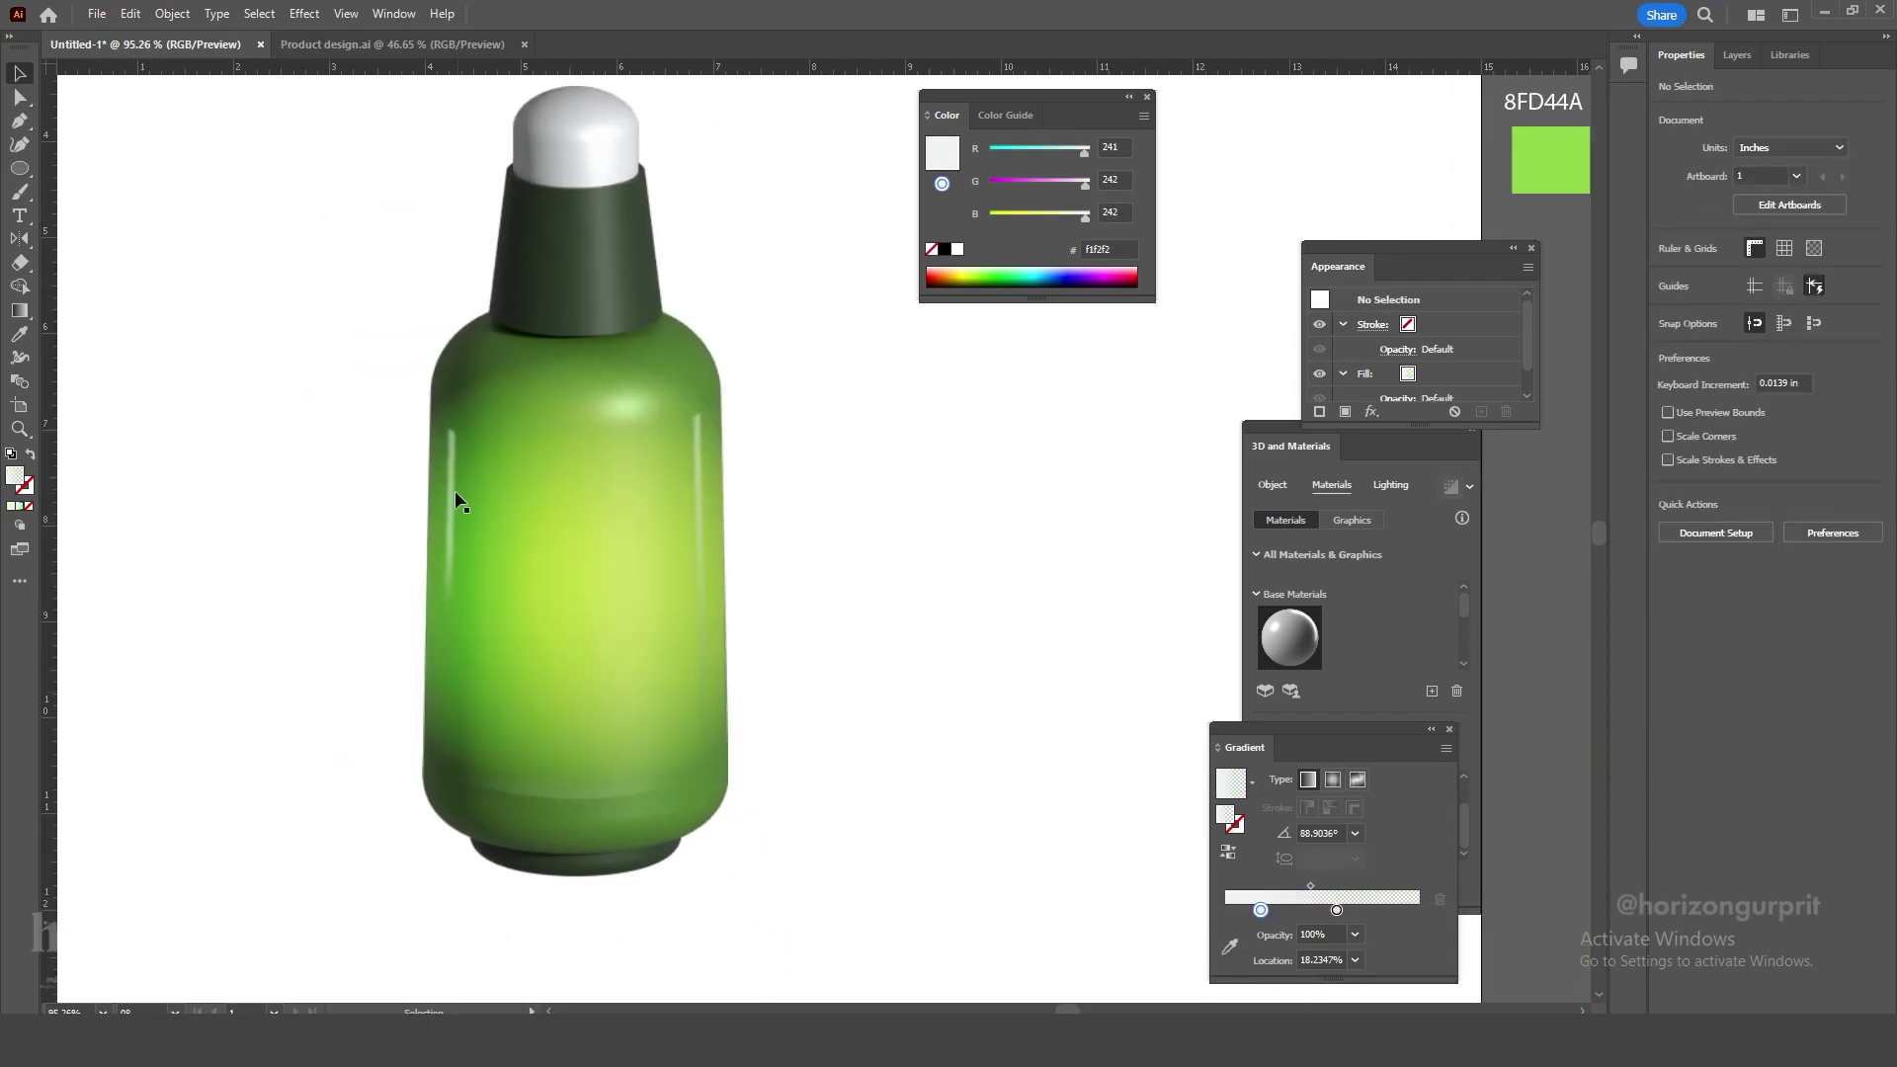
Duplicate the left highlight strip onto the middle of the body, at about X 5.44 in, Y 8.88 in.
{"action": "left_click", "coordinate": [568, 500]}
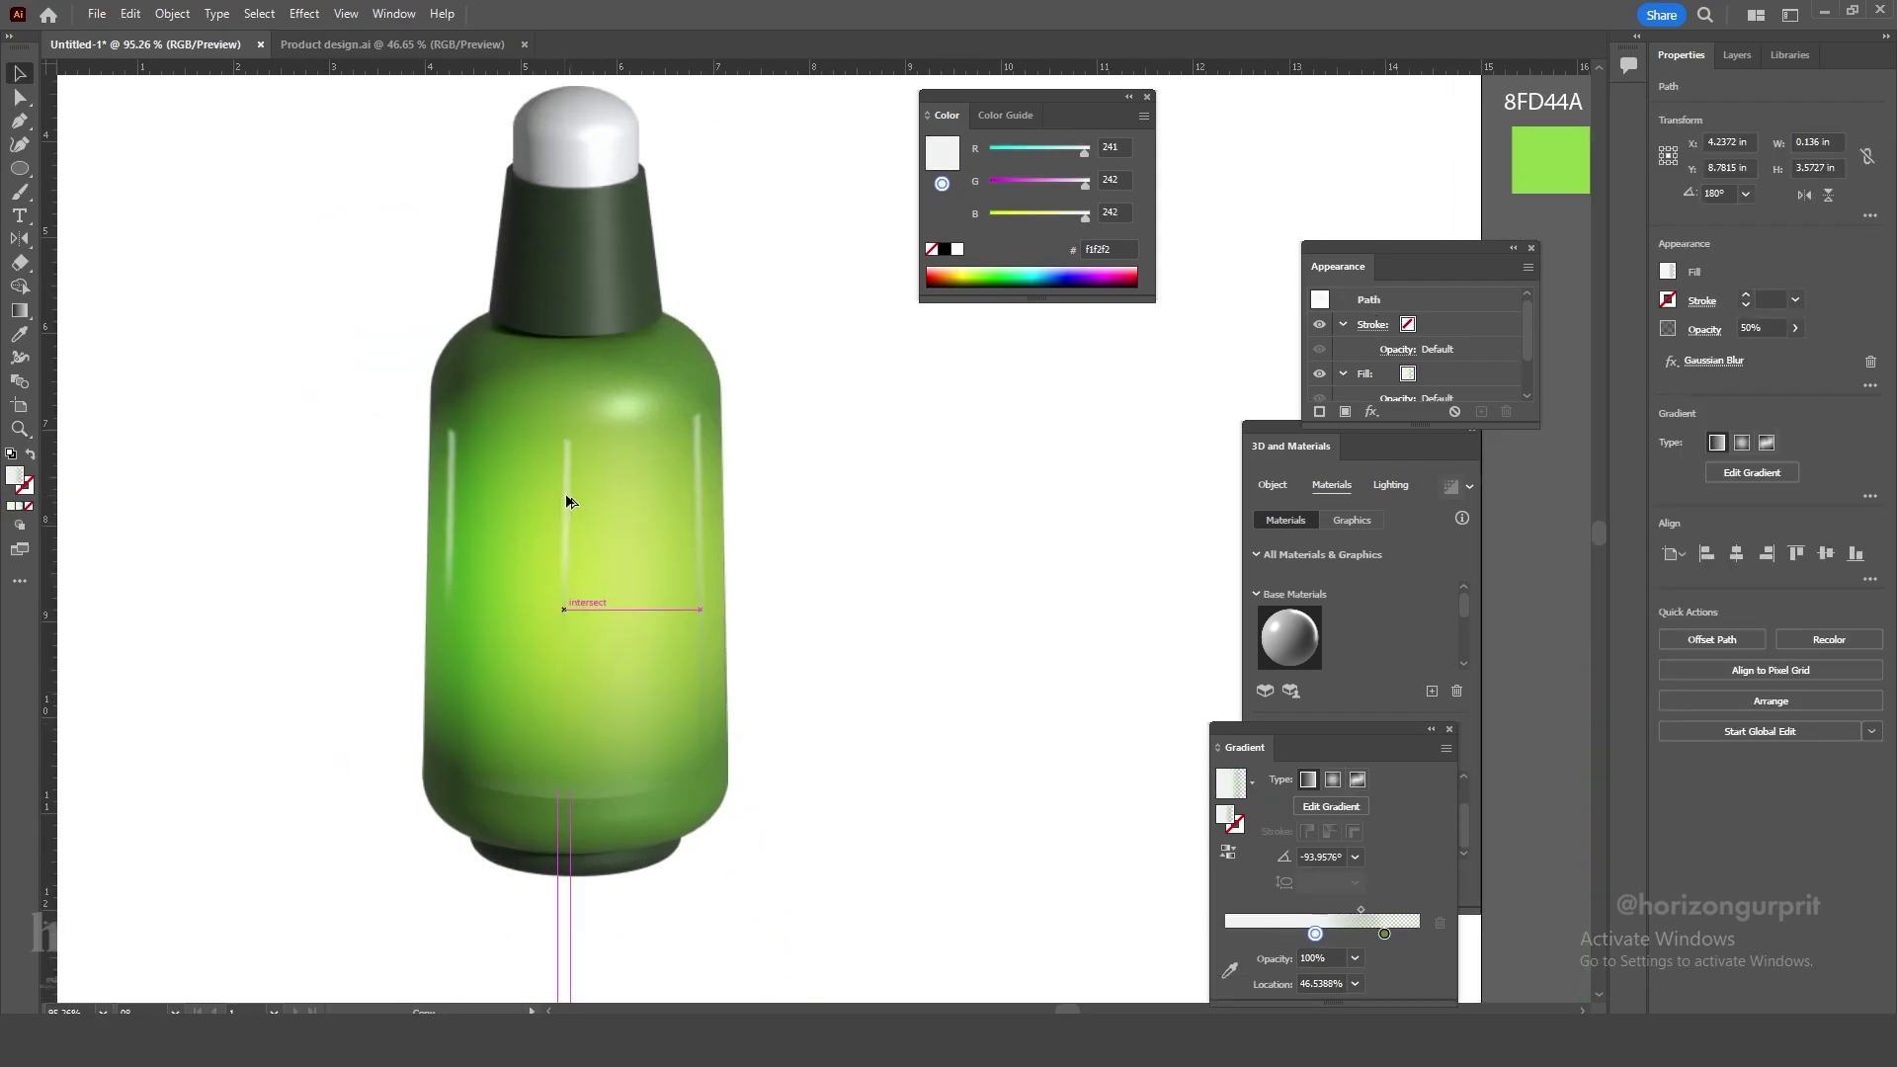
{"action": "left_click", "coordinate": [1670, 270]}
{"action": "left_click", "coordinate": [1615, 483]}
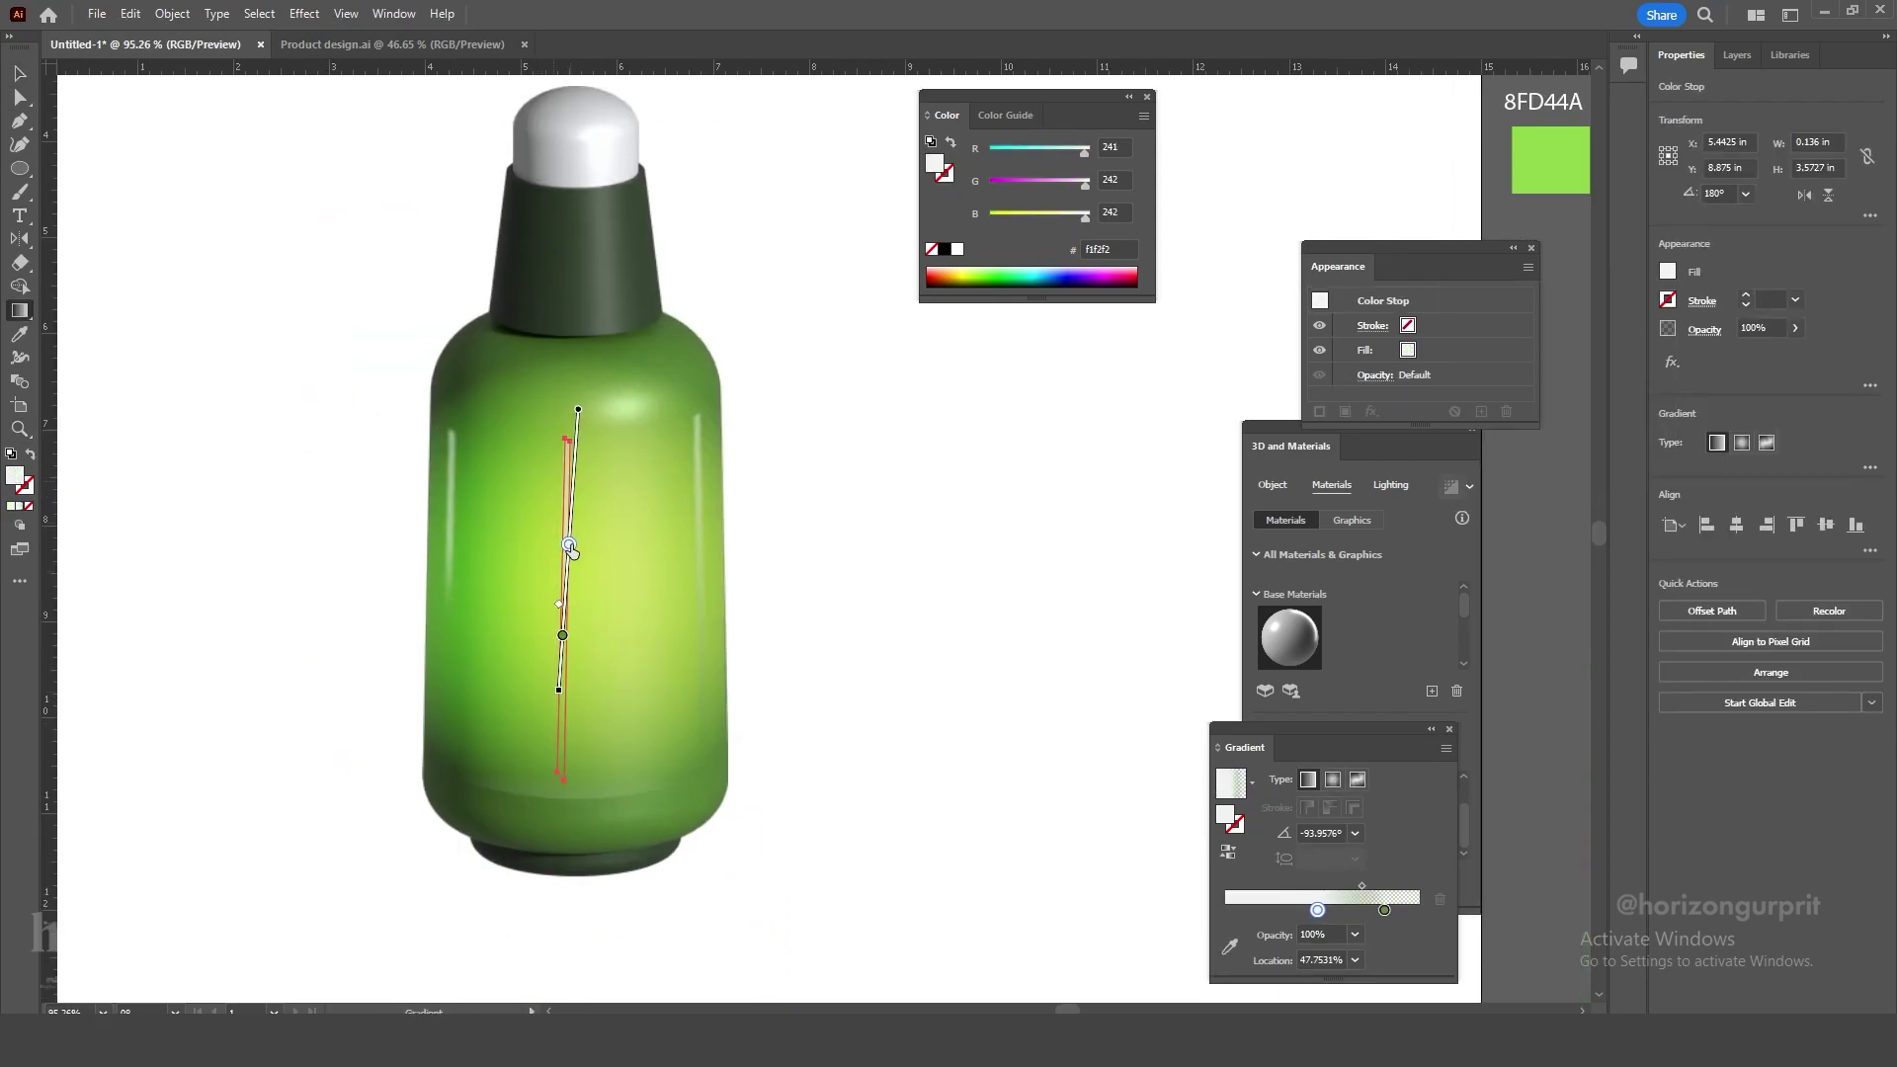
Recolor both gradient stops of the middle strip with dark green 54783A sampled from the bottle's shoulder, and set its opacity to 20%.
{"action": "double_click", "coordinate": [569, 545]}
{"action": "left_click", "coordinate": [315, 685]}
{"action": "left_click", "coordinate": [700, 352]}
{"action": "key", "text": "Escape"}
{"action": "double_click", "coordinate": [563, 637]}
{"action": "left_click", "coordinate": [309, 776]}
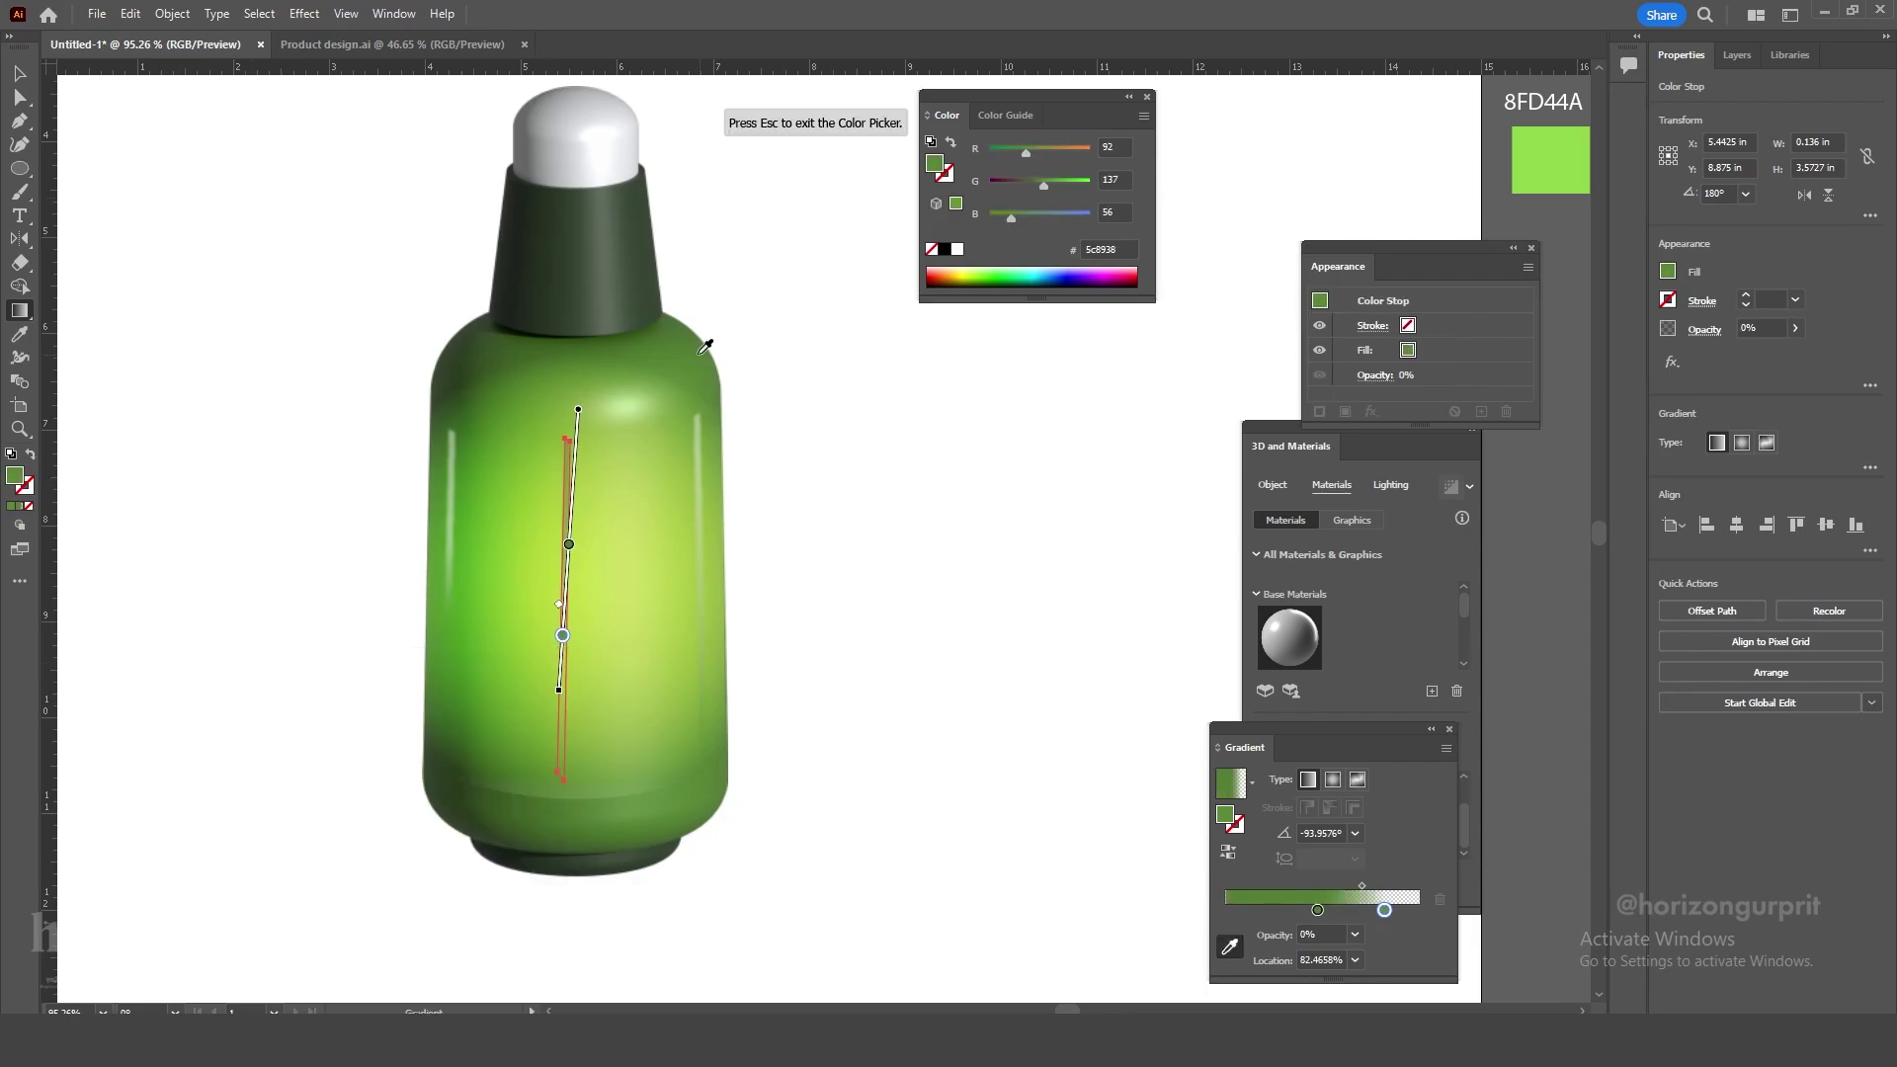
{"action": "left_click", "coordinate": [700, 352]}
{"action": "key", "text": "Escape"}
{"action": "key", "text": "v"}
{"action": "left_click", "coordinate": [993, 452]}
Rotate and reshape the middle strip to an angle of about 183° and a width of about 0.26 in.
{"action": "scroll", "coordinate": [993, 453], "scroll_direction": "up", "scroll_amount": 2}
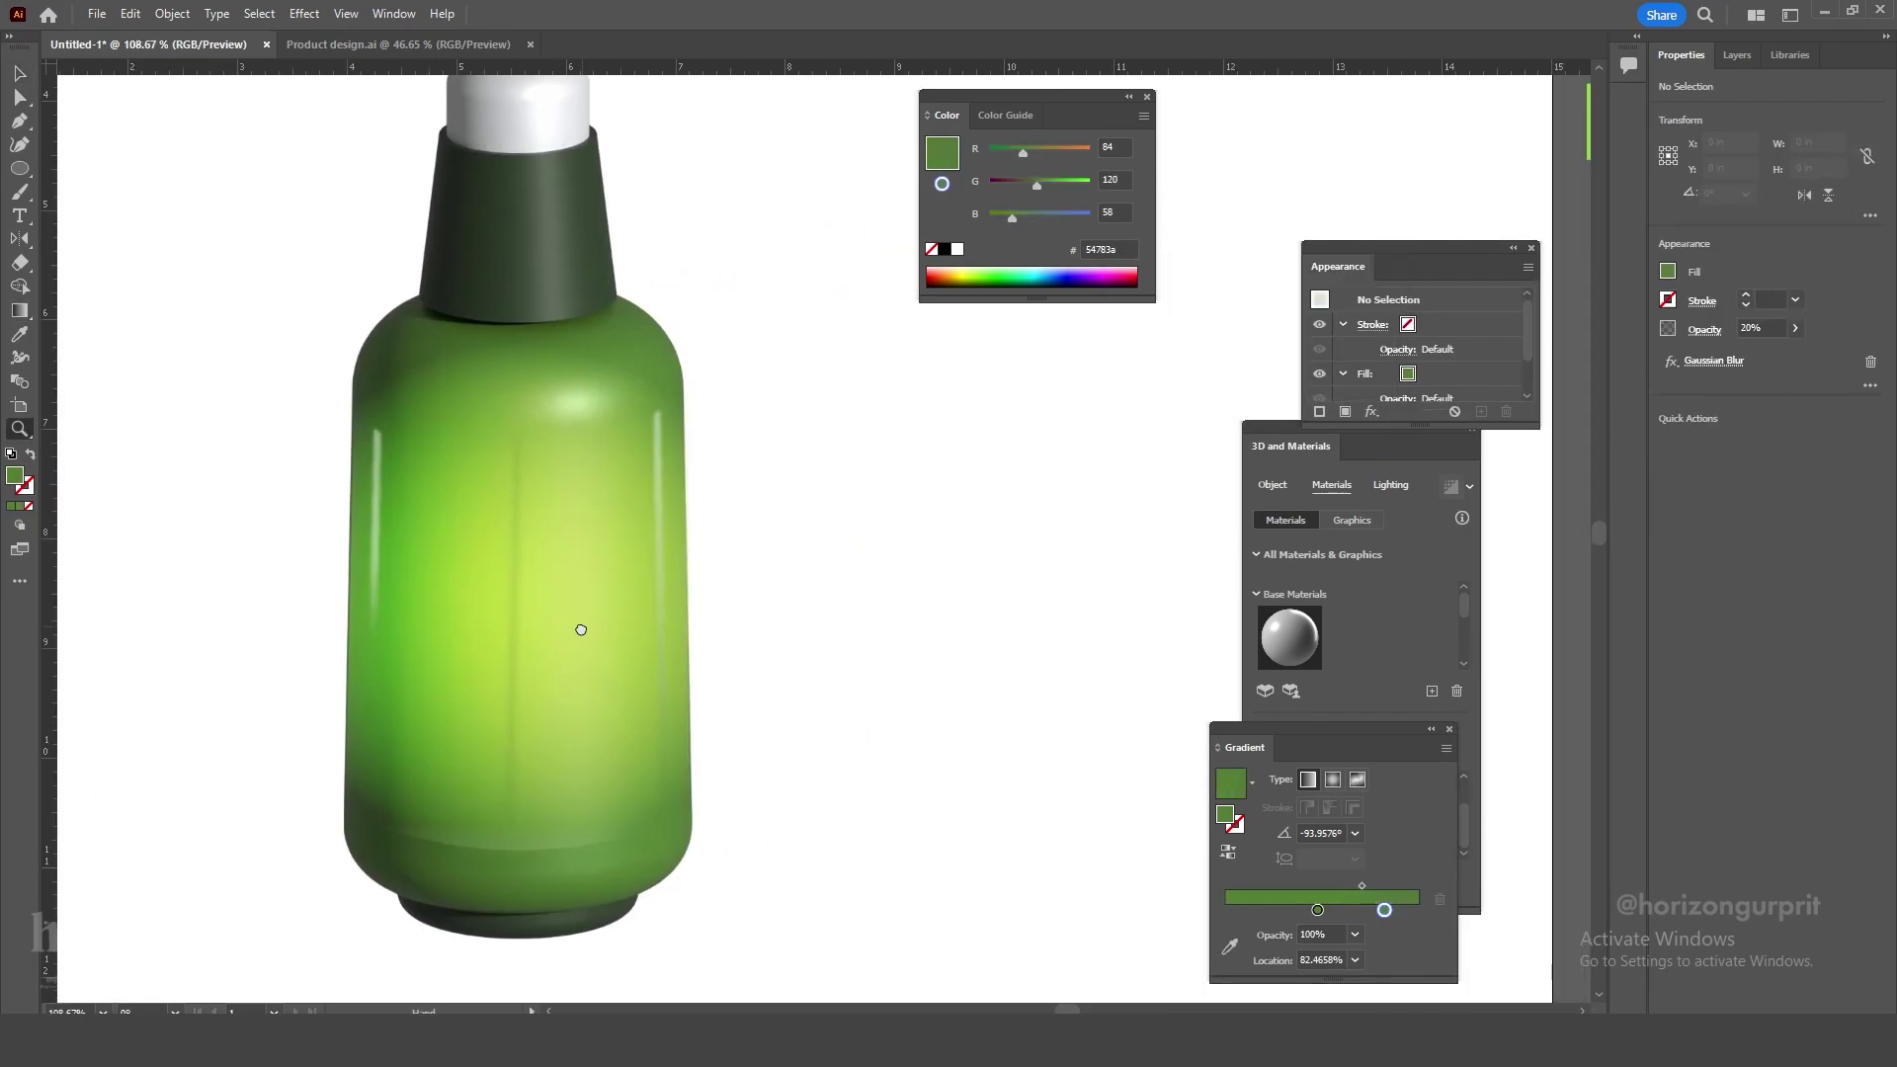
{"action": "left_click", "coordinate": [527, 572]}
{"action": "left_click_drag", "start_coordinate": [507, 832], "coordinate": [569, 837]}
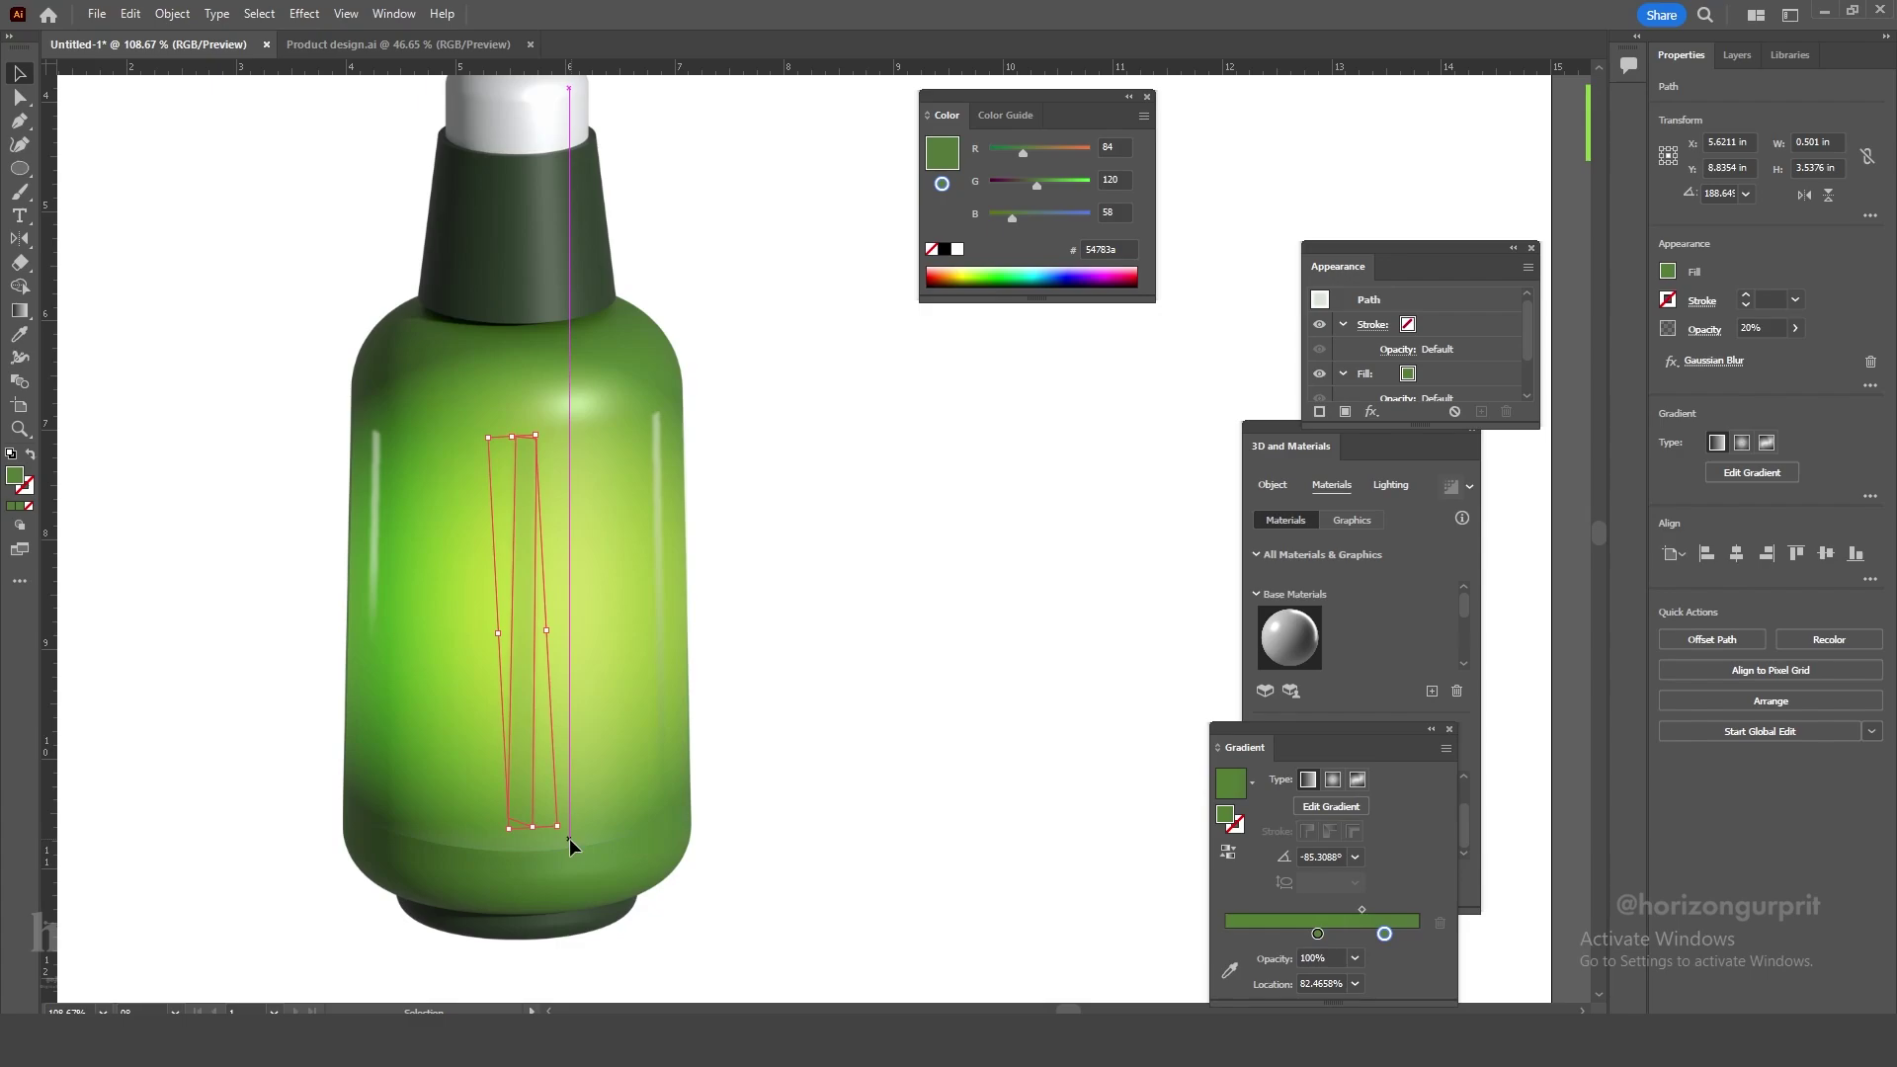
{"action": "left_click", "coordinate": [804, 706]}
{"action": "left_click", "coordinate": [519, 672]}
Set the opacity of the middle strip's lower gradient stop to 0%.
{"action": "key", "text": "g"}
{"action": "double_click", "coordinate": [523, 660]}
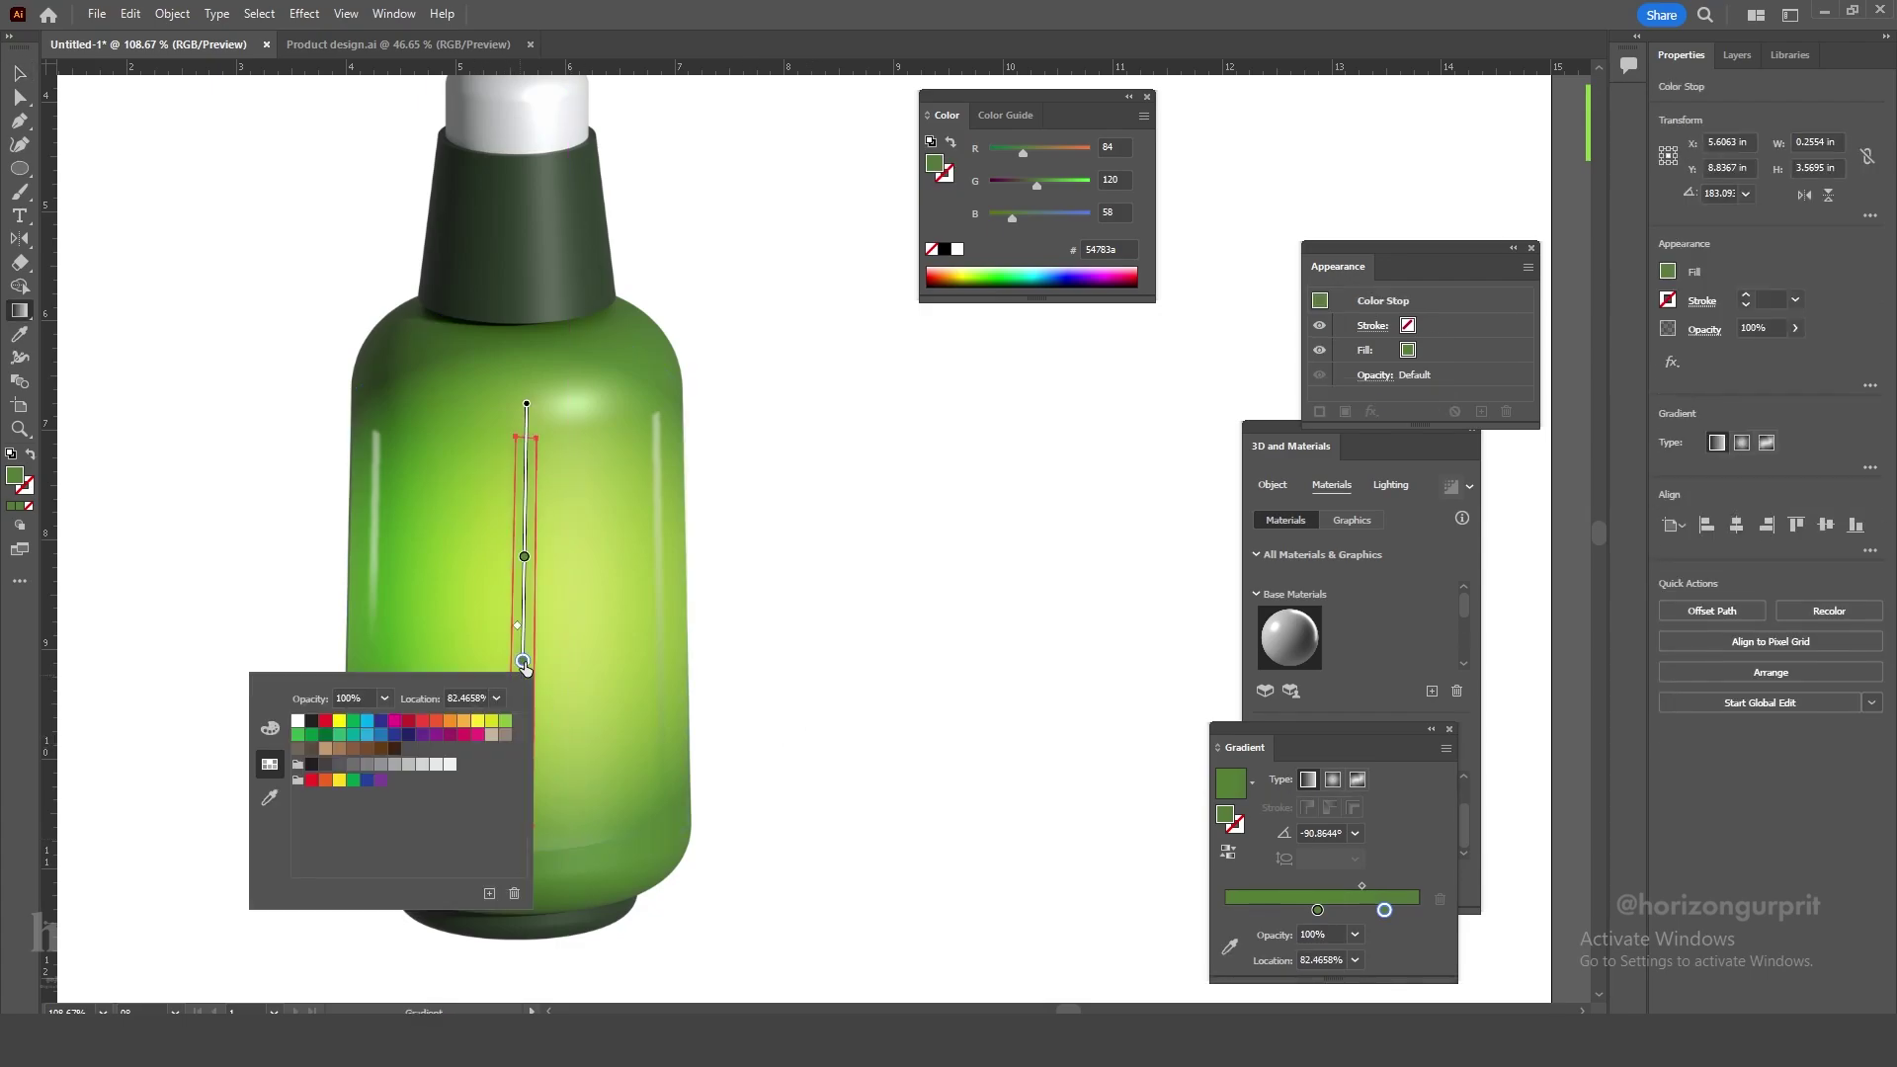
{"action": "key", "text": "Return"}
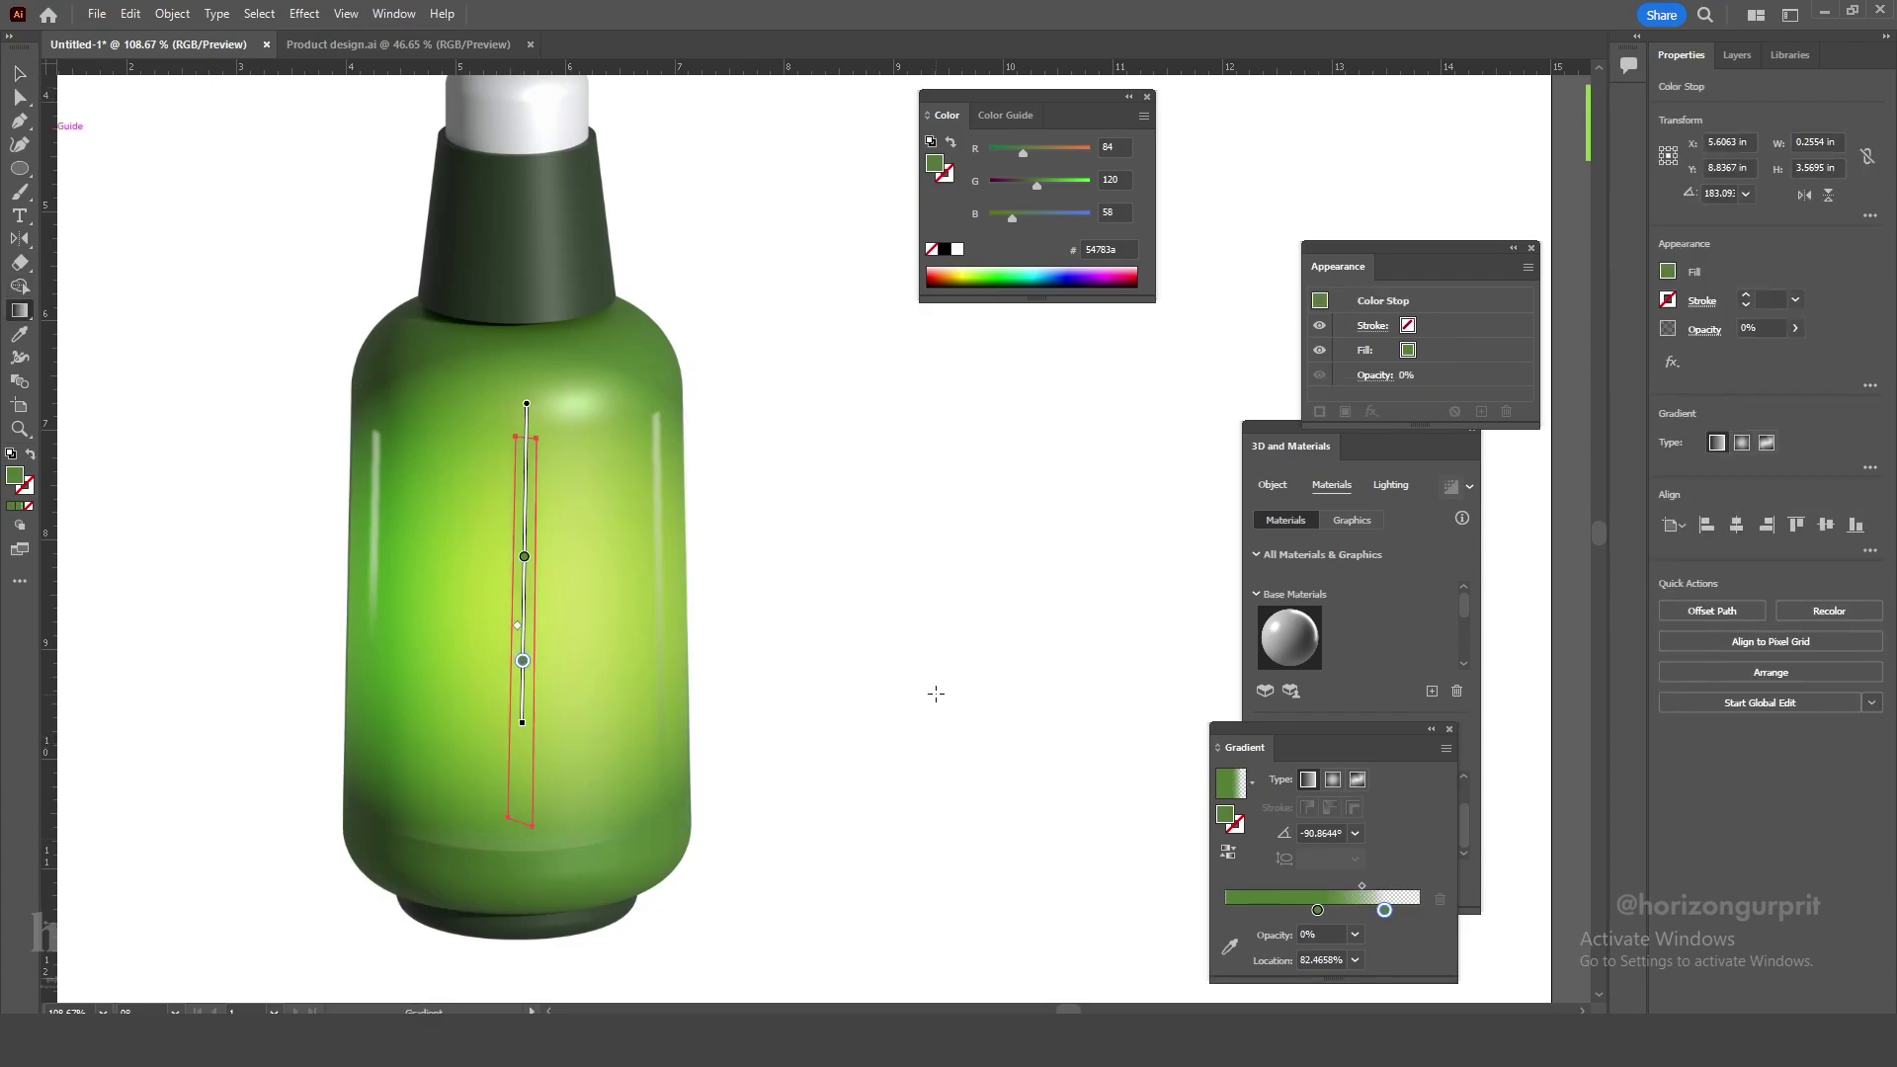
{"action": "left_click", "coordinate": [22, 81]}
{"action": "left_click", "coordinate": [218, 267]}
Nudge the middle strip slightly left, to an X position of about 5.56 in.
{"action": "left_click", "coordinate": [526, 632]}
{"action": "key", "text": "Left"}
{"action": "key", "text": "Left"}
{"action": "key", "text": "Left"}
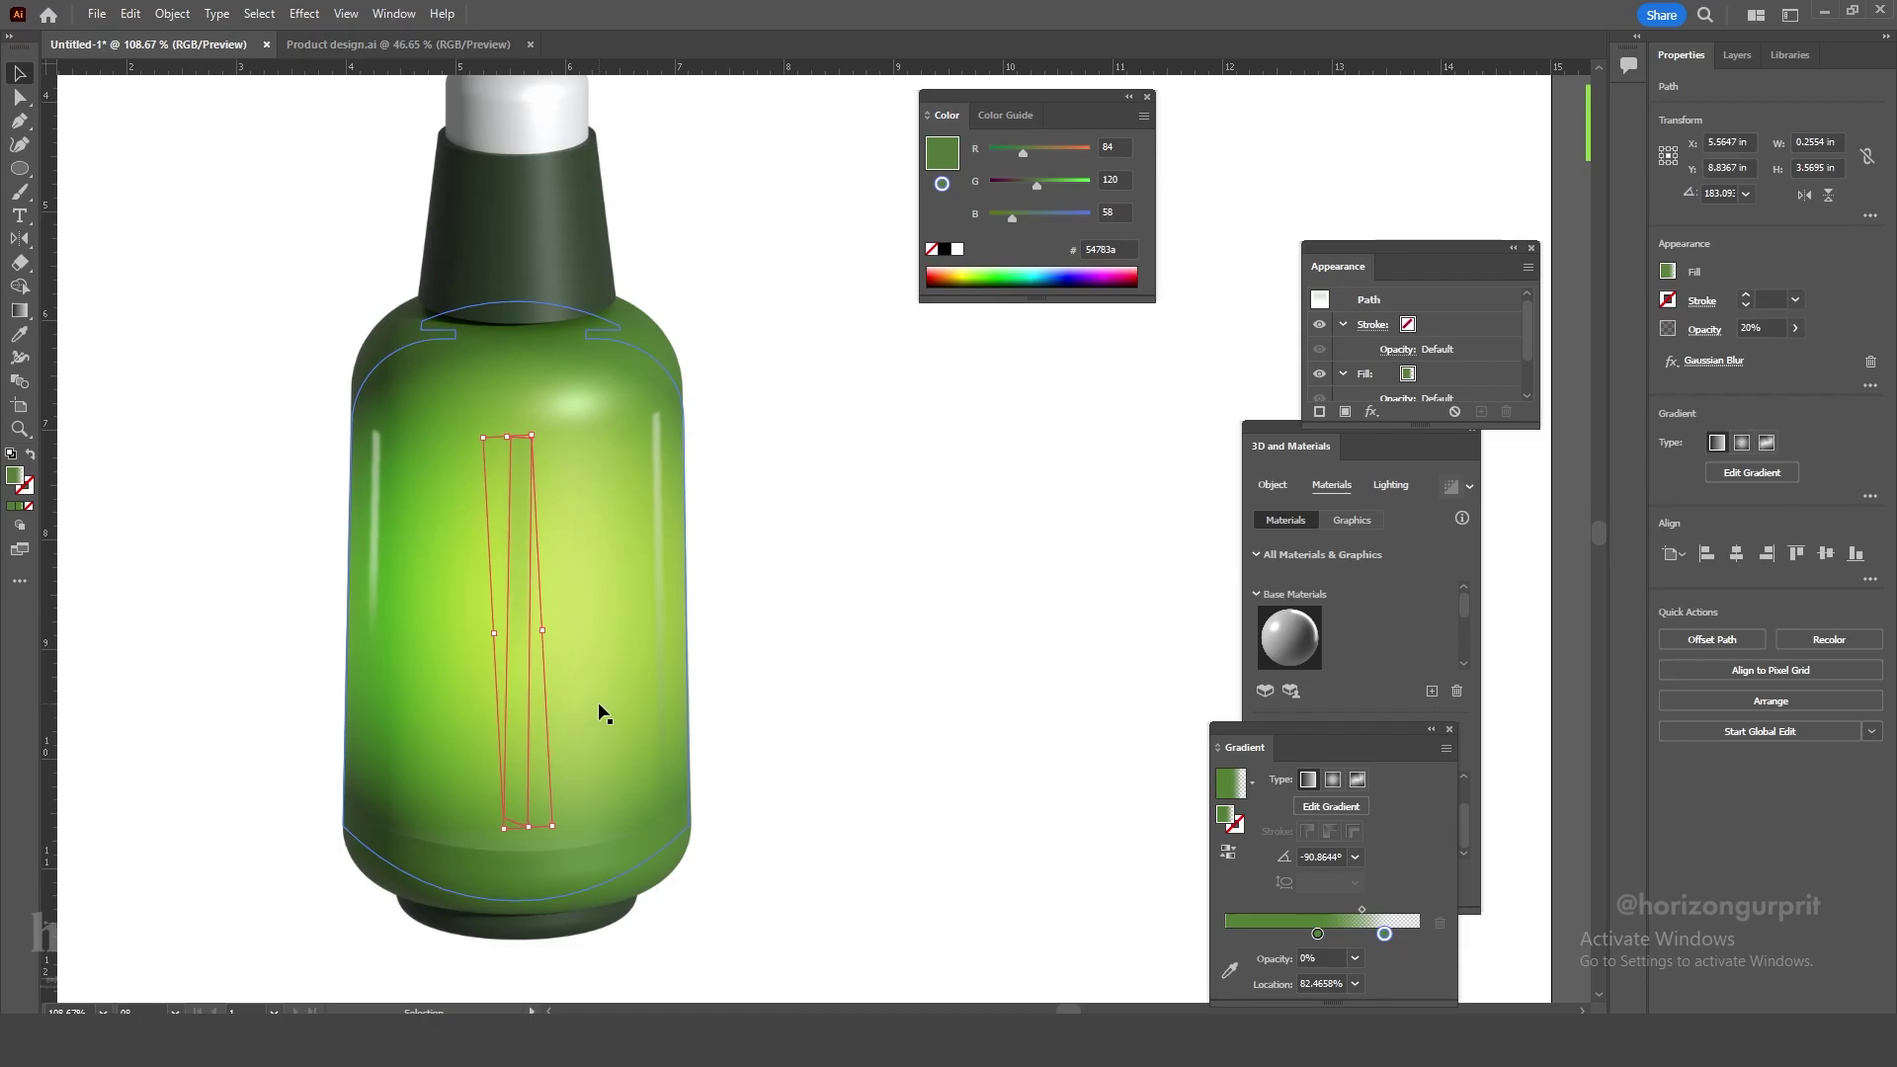
Add the text "Hair Serum" in the empty area beside the bottle.
{"action": "left_click_drag", "start_coordinate": [598, 712], "coordinate": [503, 743]}
{"action": "left_click_drag", "start_coordinate": [474, 627], "coordinate": [691, 606]}
{"action": "key", "text": "t"}
{"action": "left_click", "coordinate": [810, 529]}
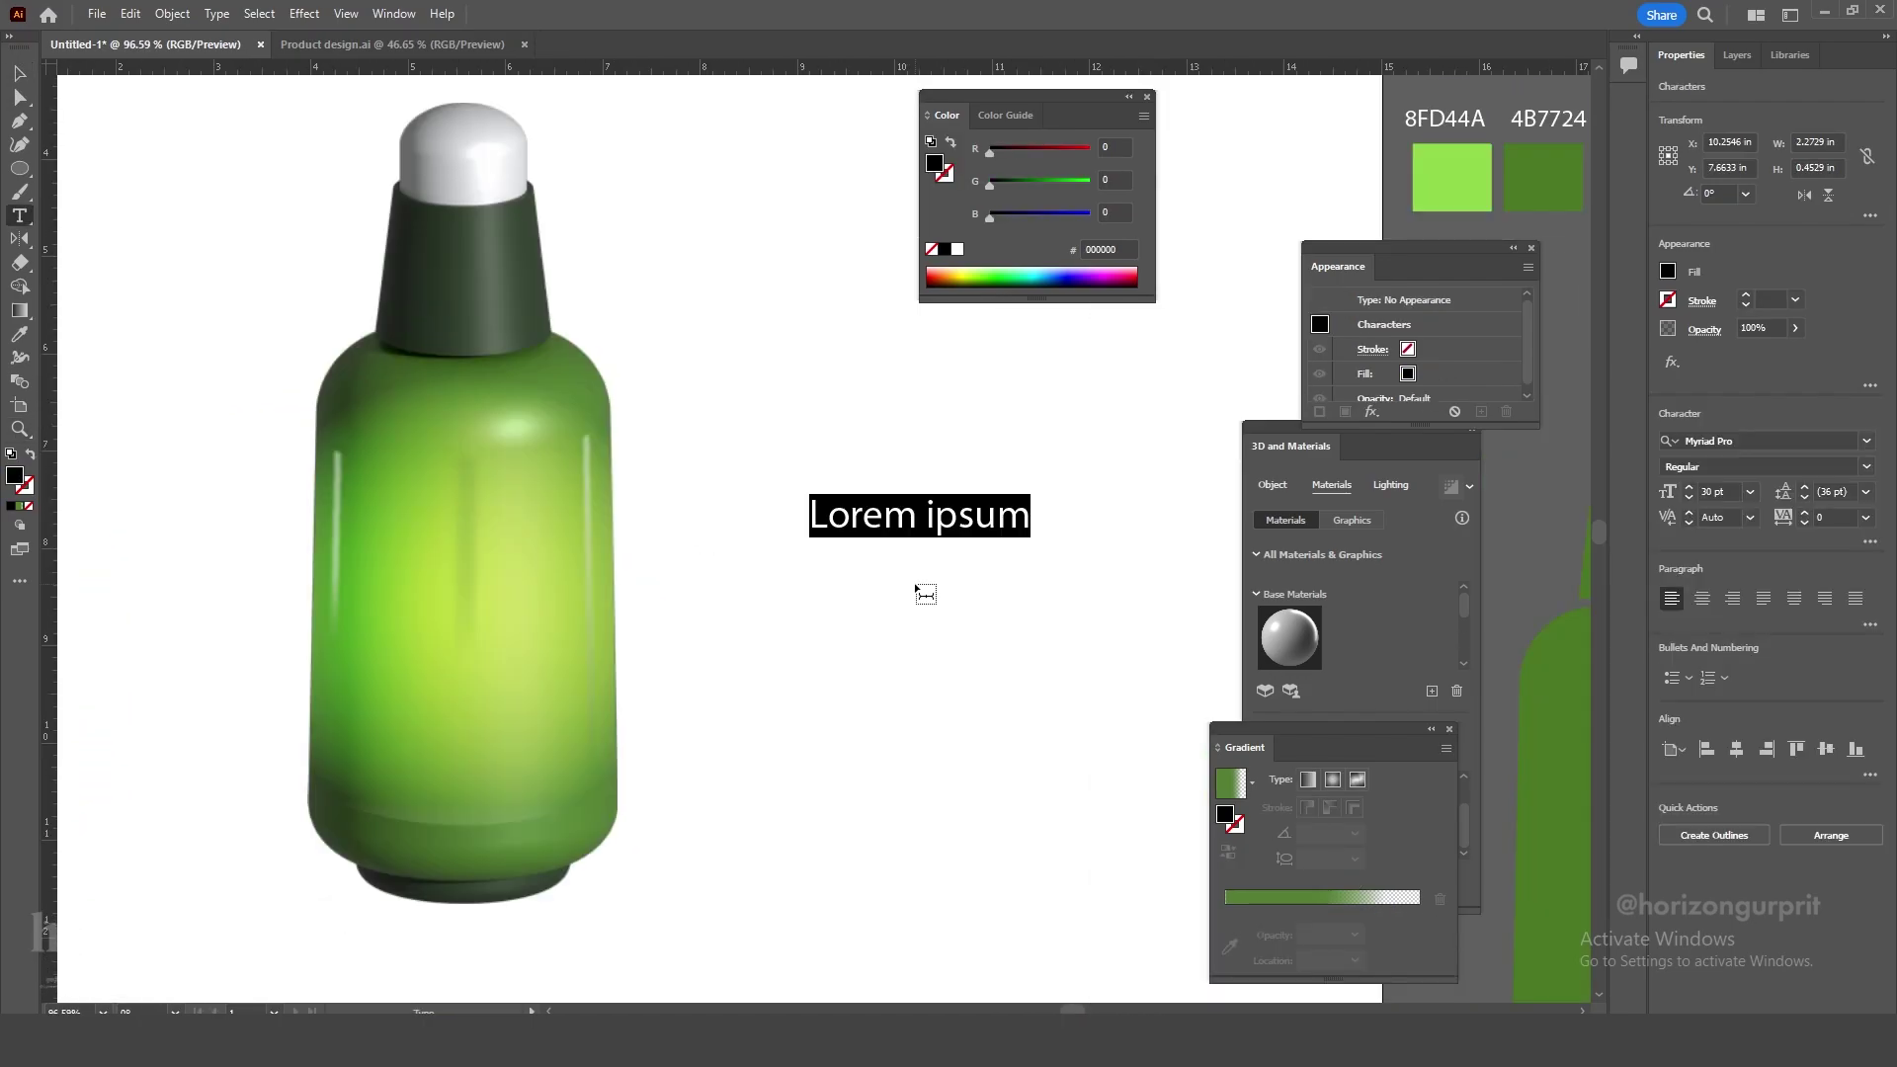
{"action": "type", "text": "Hair Serum"}
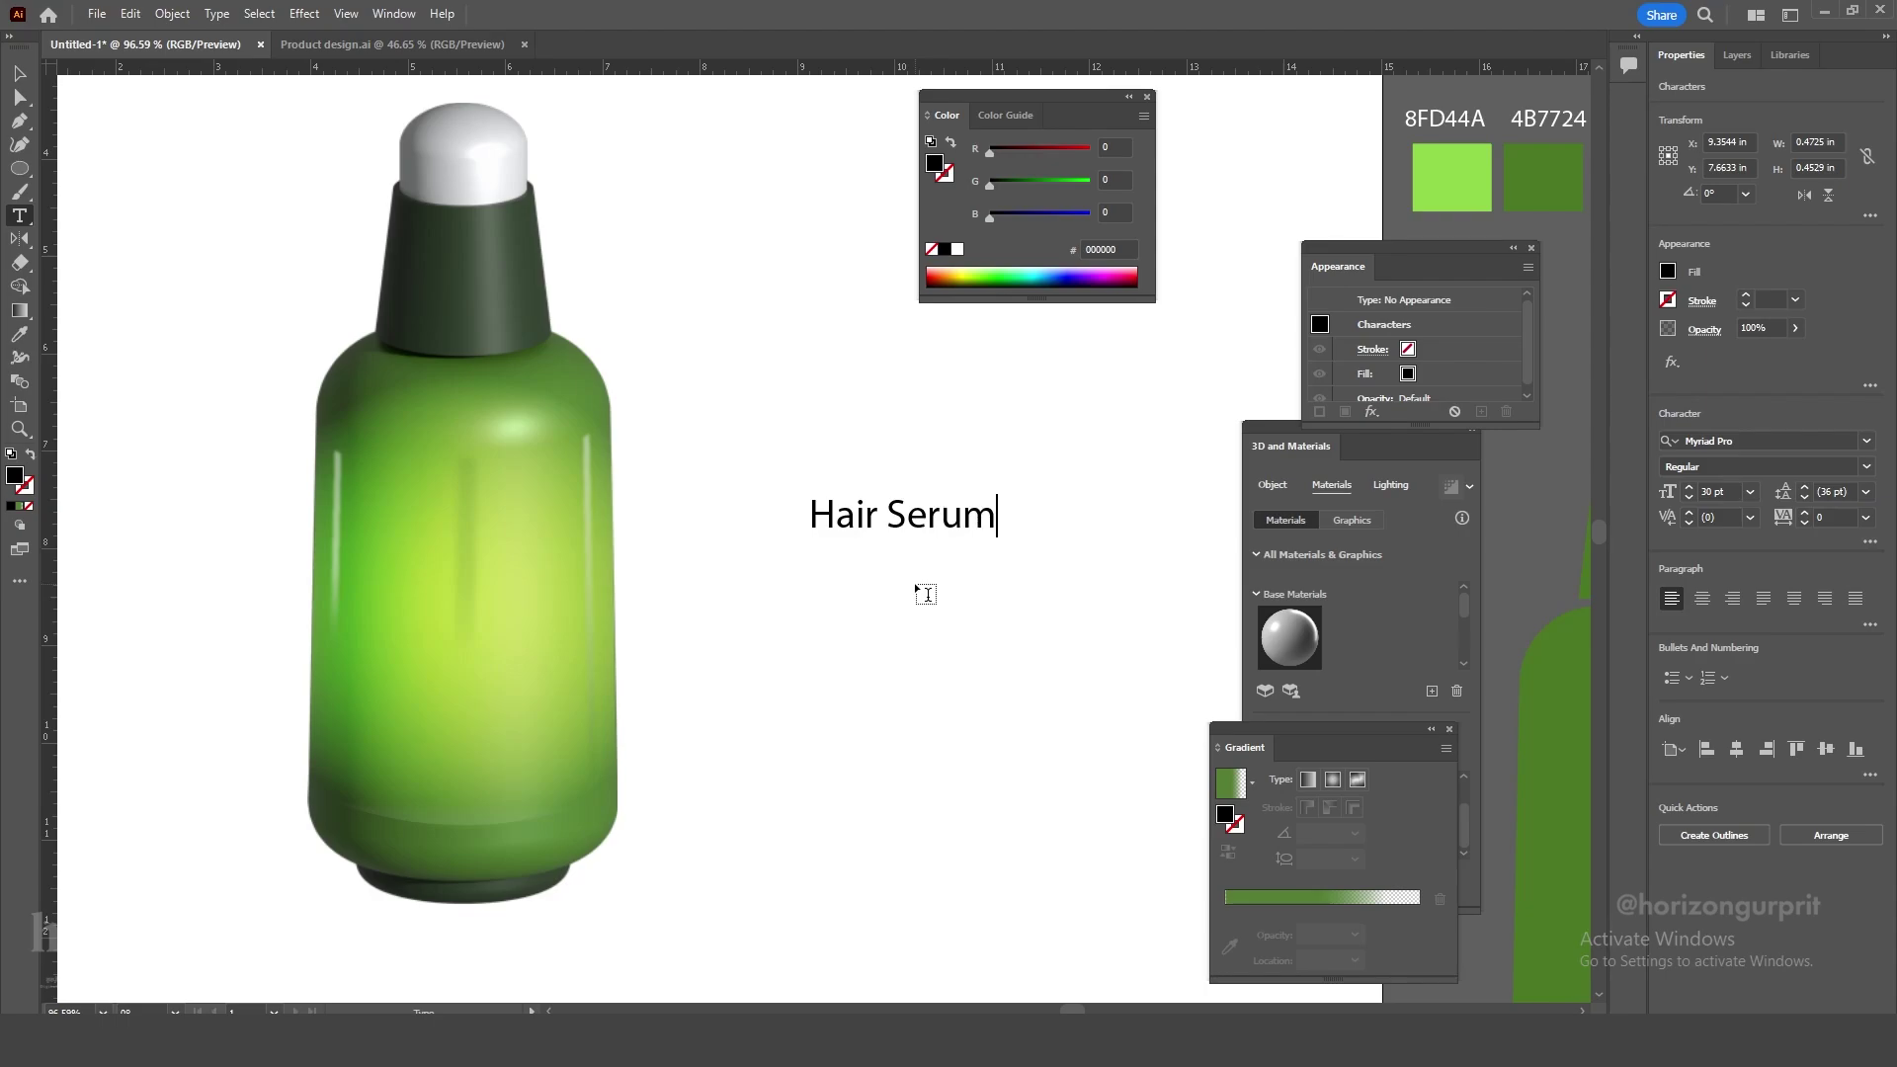
Rotate the "Hair Serum" text to 90° and place it on the bottle's body, at about X 5.22 in, Y 8.86 in.
{"action": "left_click", "coordinate": [30, 73]}
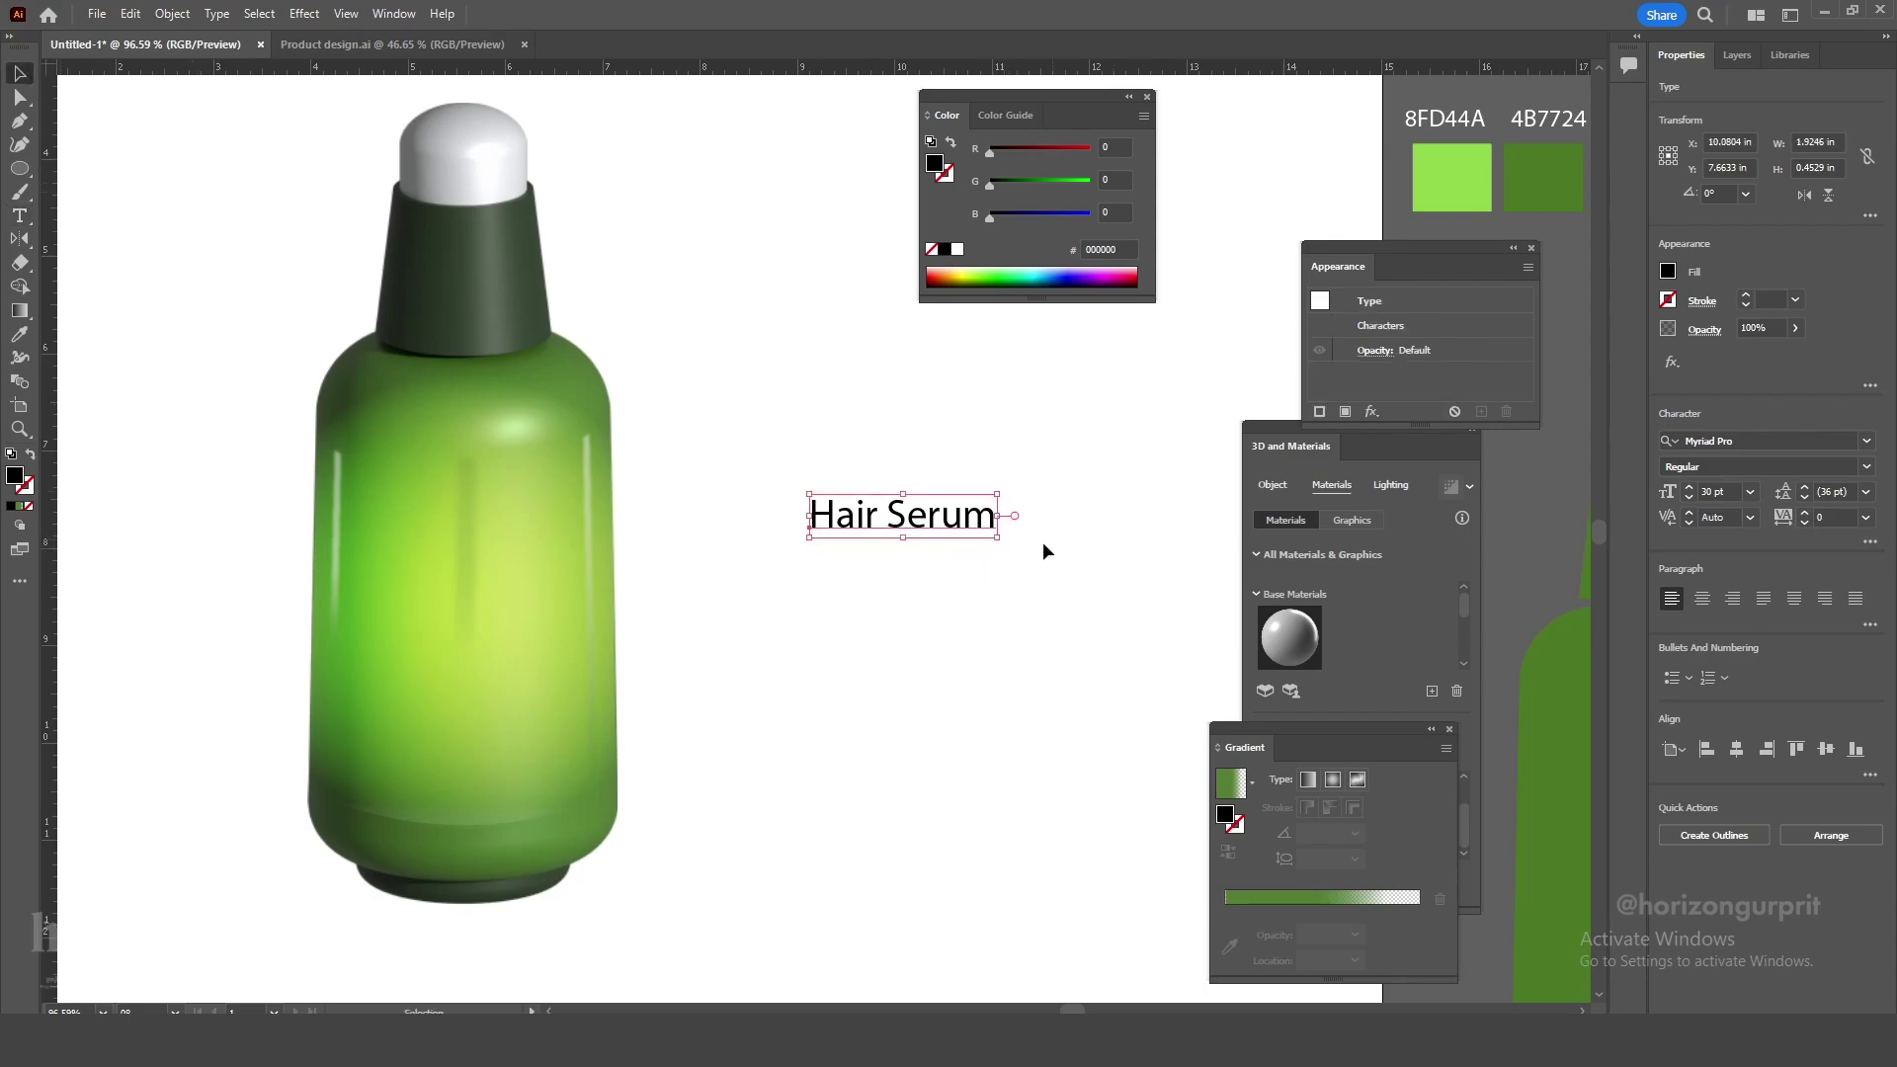
{"action": "left_click_drag", "start_coordinate": [1008, 548], "coordinate": [944, 394]}
{"action": "left_click_drag", "start_coordinate": [904, 509], "coordinate": [566, 714]}
{"action": "key", "text": "z"}
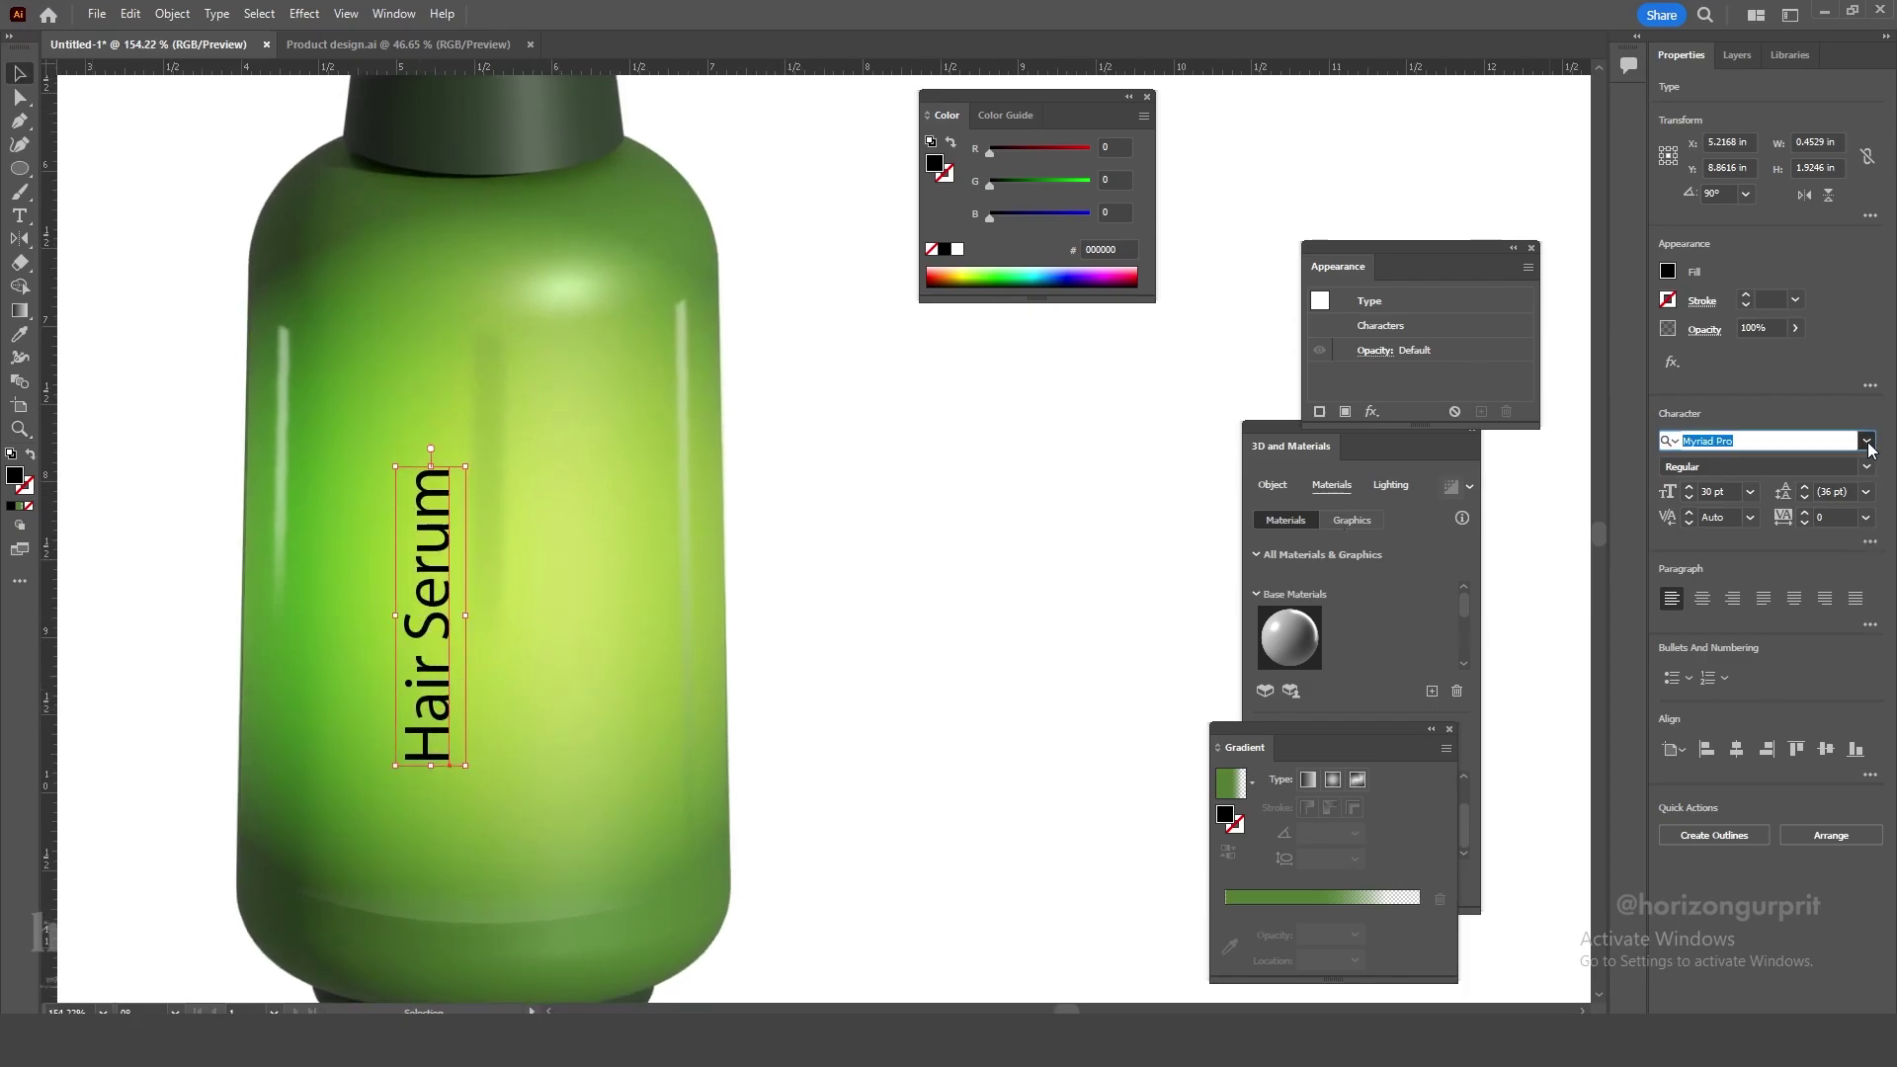
Change the "Hair Serum" text to the Alex Brush Regular font and enlarge it to about 39 pt.
{"action": "left_click", "coordinate": [1868, 442]}
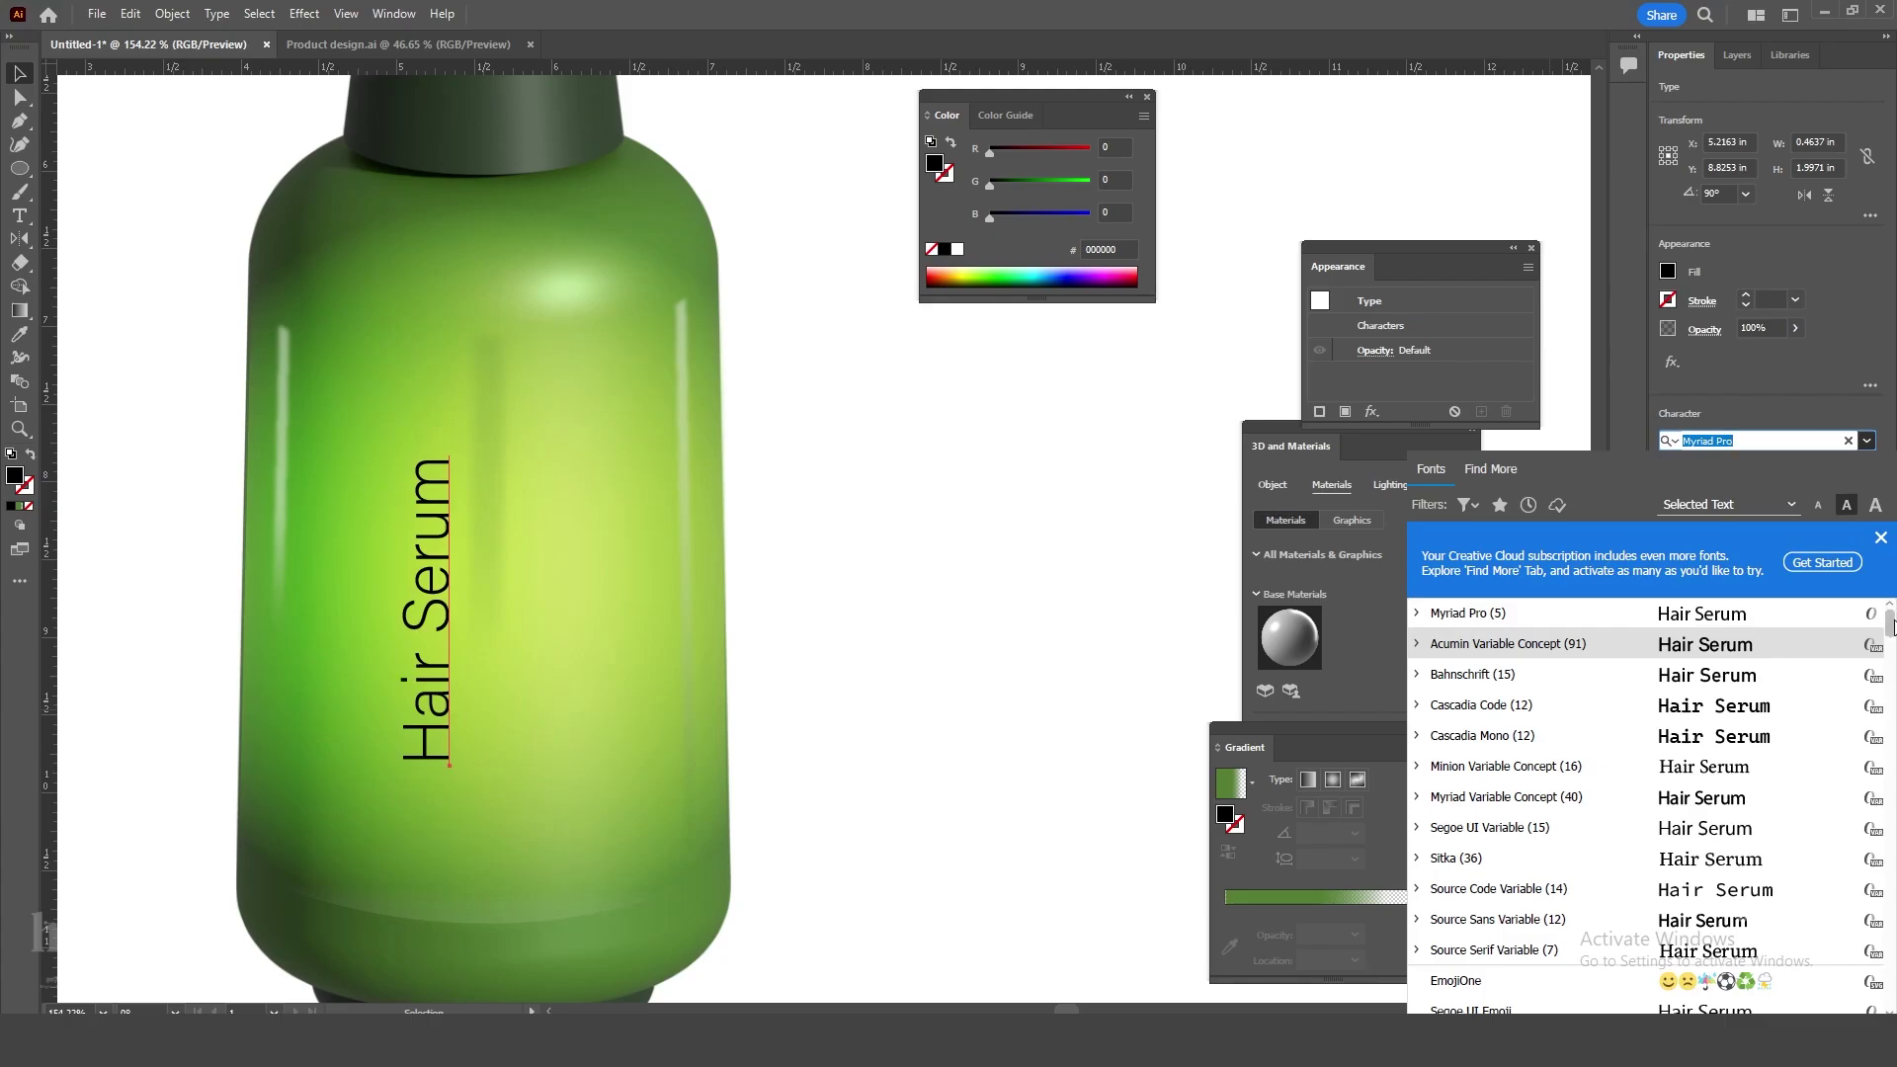
{"action": "left_click_drag", "start_coordinate": [1892, 626], "coordinate": [1892, 645]}
{"action": "scroll", "coordinate": [1711, 751], "scroll_direction": "down", "scroll_amount": 3}
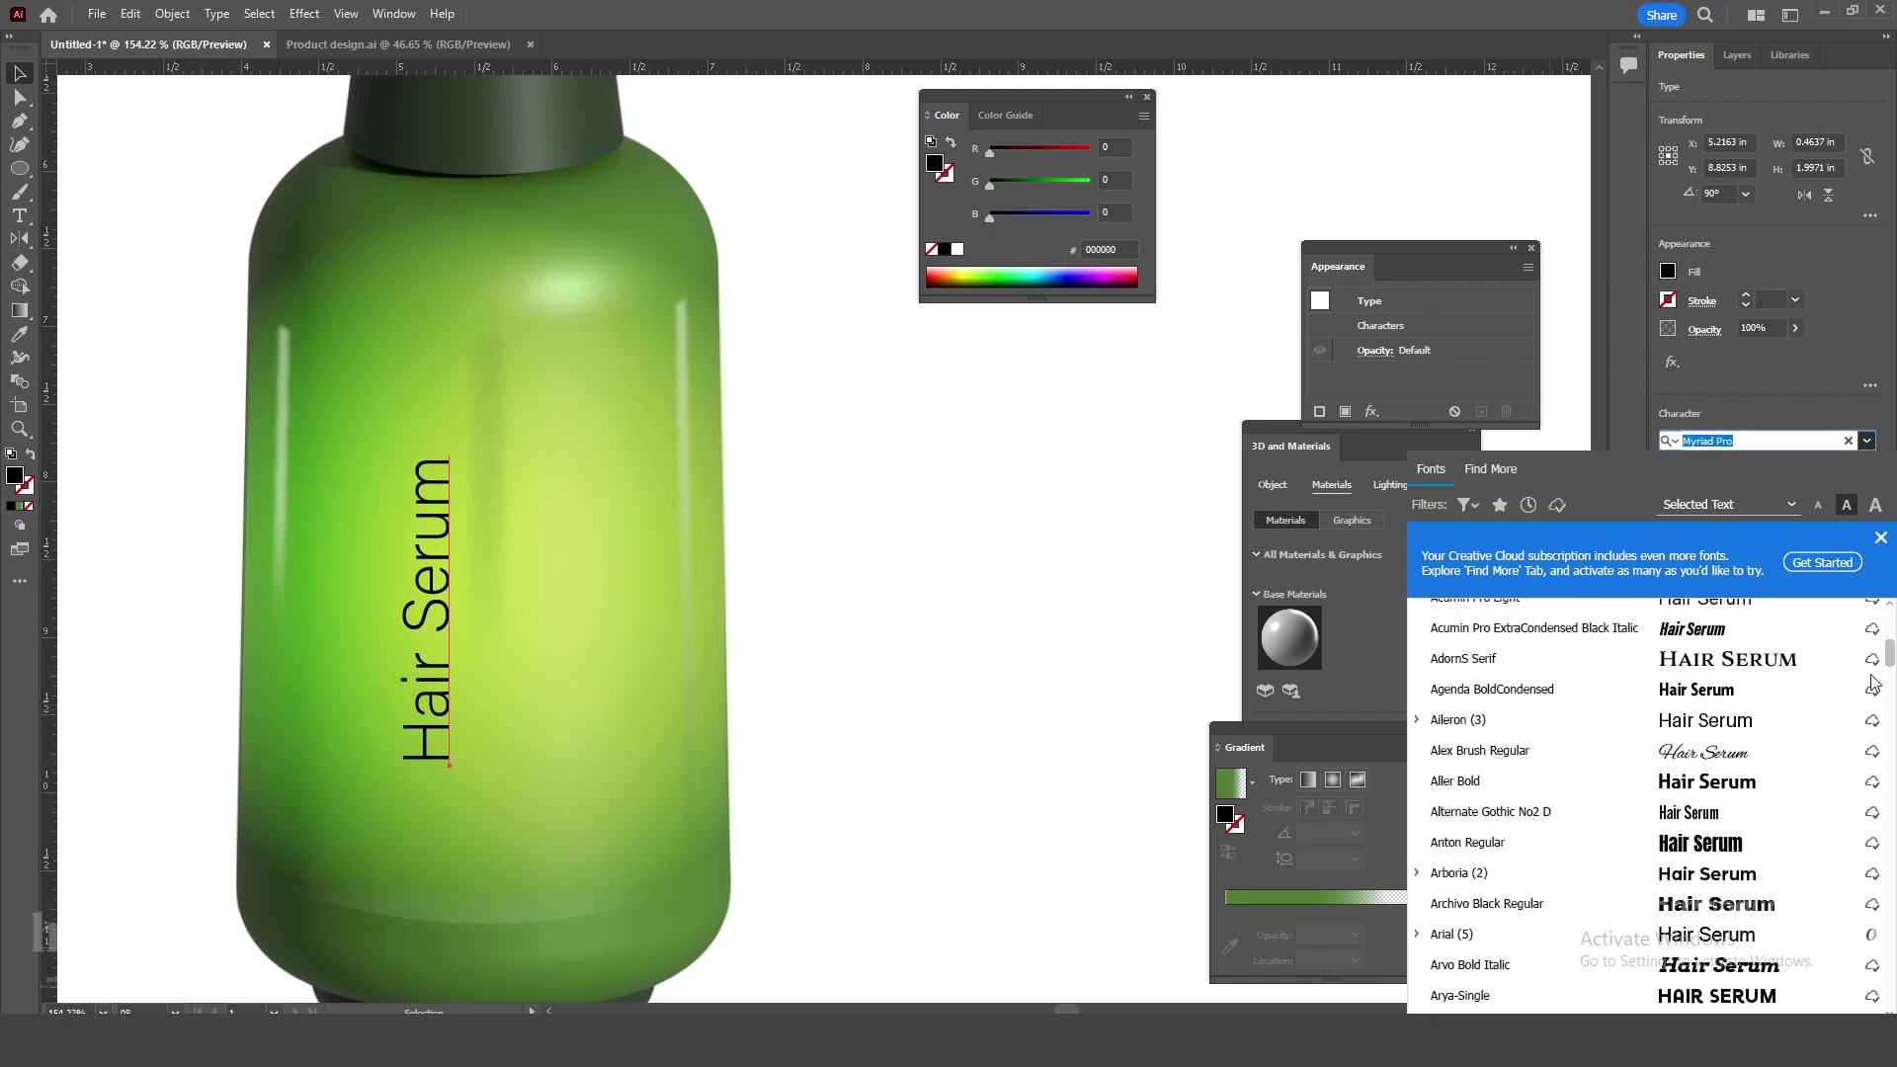
{"action": "left_click", "coordinate": [1711, 736]}
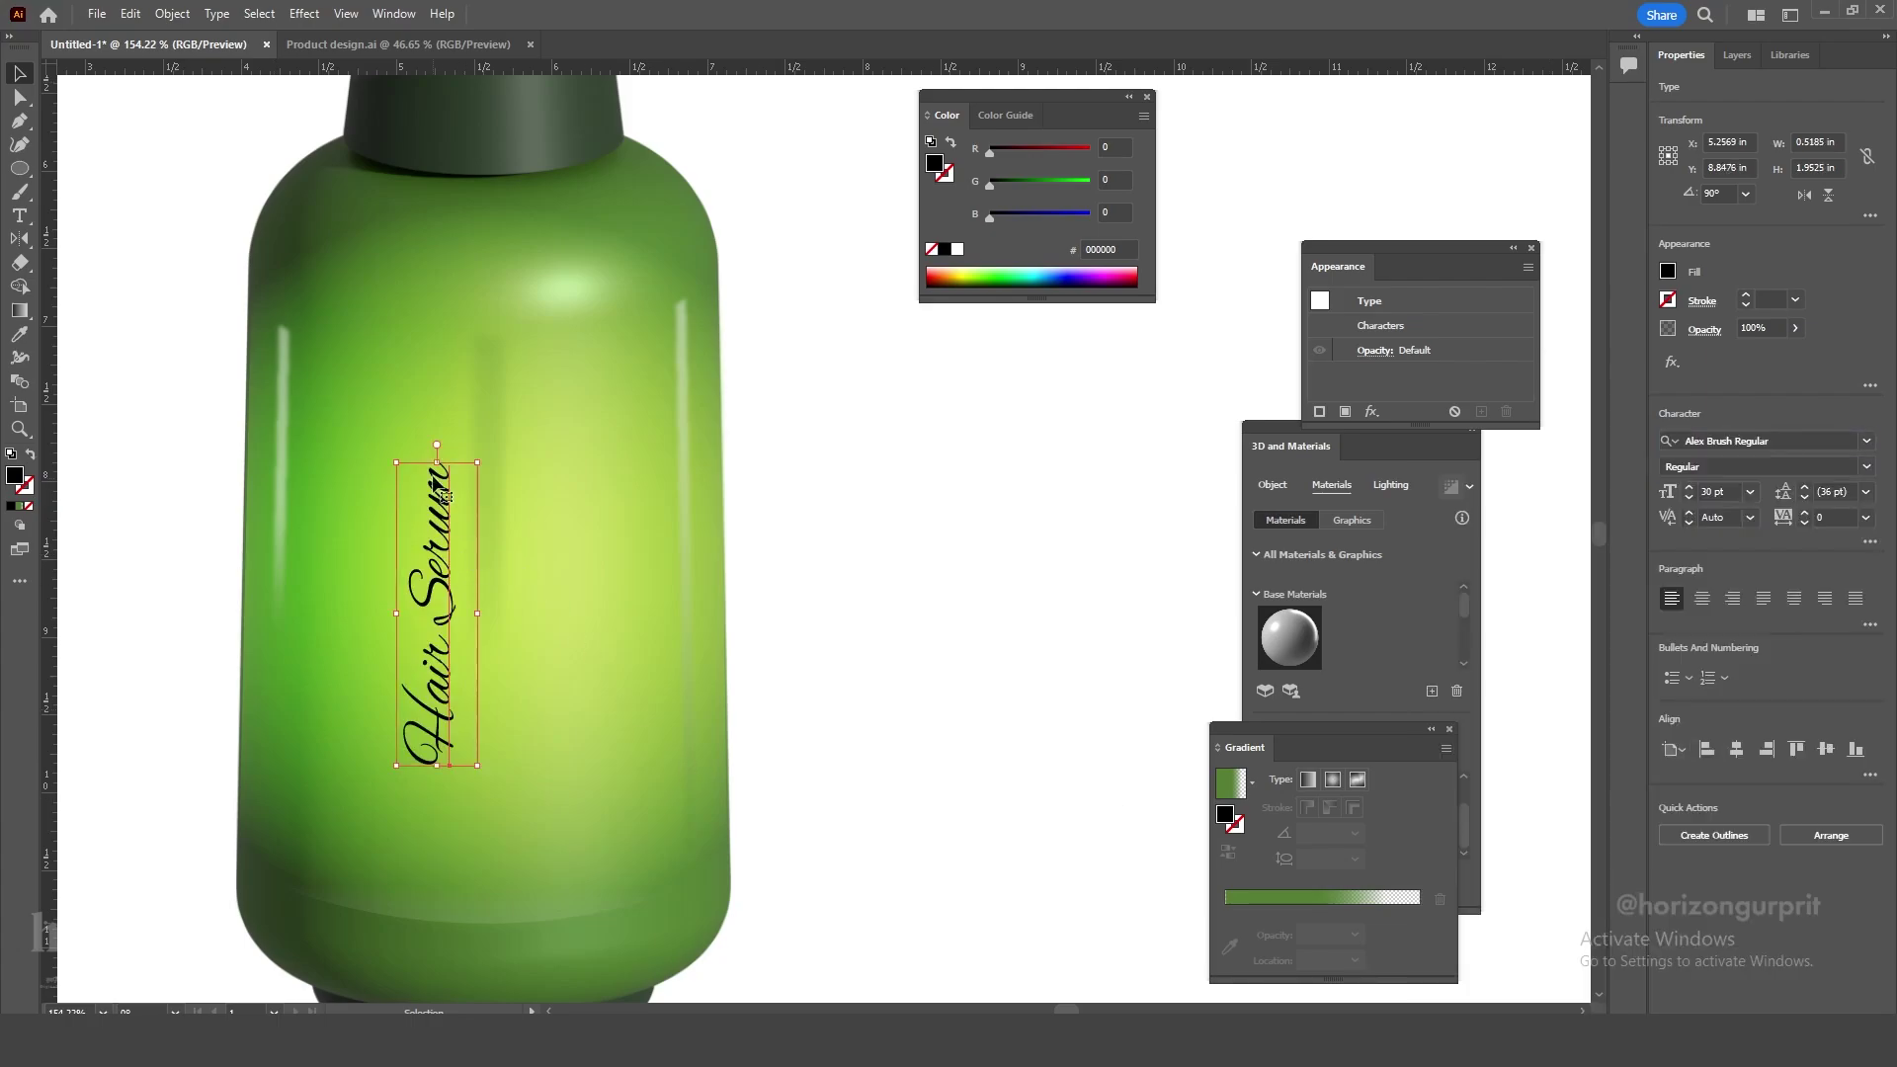
{"action": "left_click_drag", "start_coordinate": [437, 462], "coordinate": [452, 534]}
{"action": "left_click", "coordinate": [971, 708]}
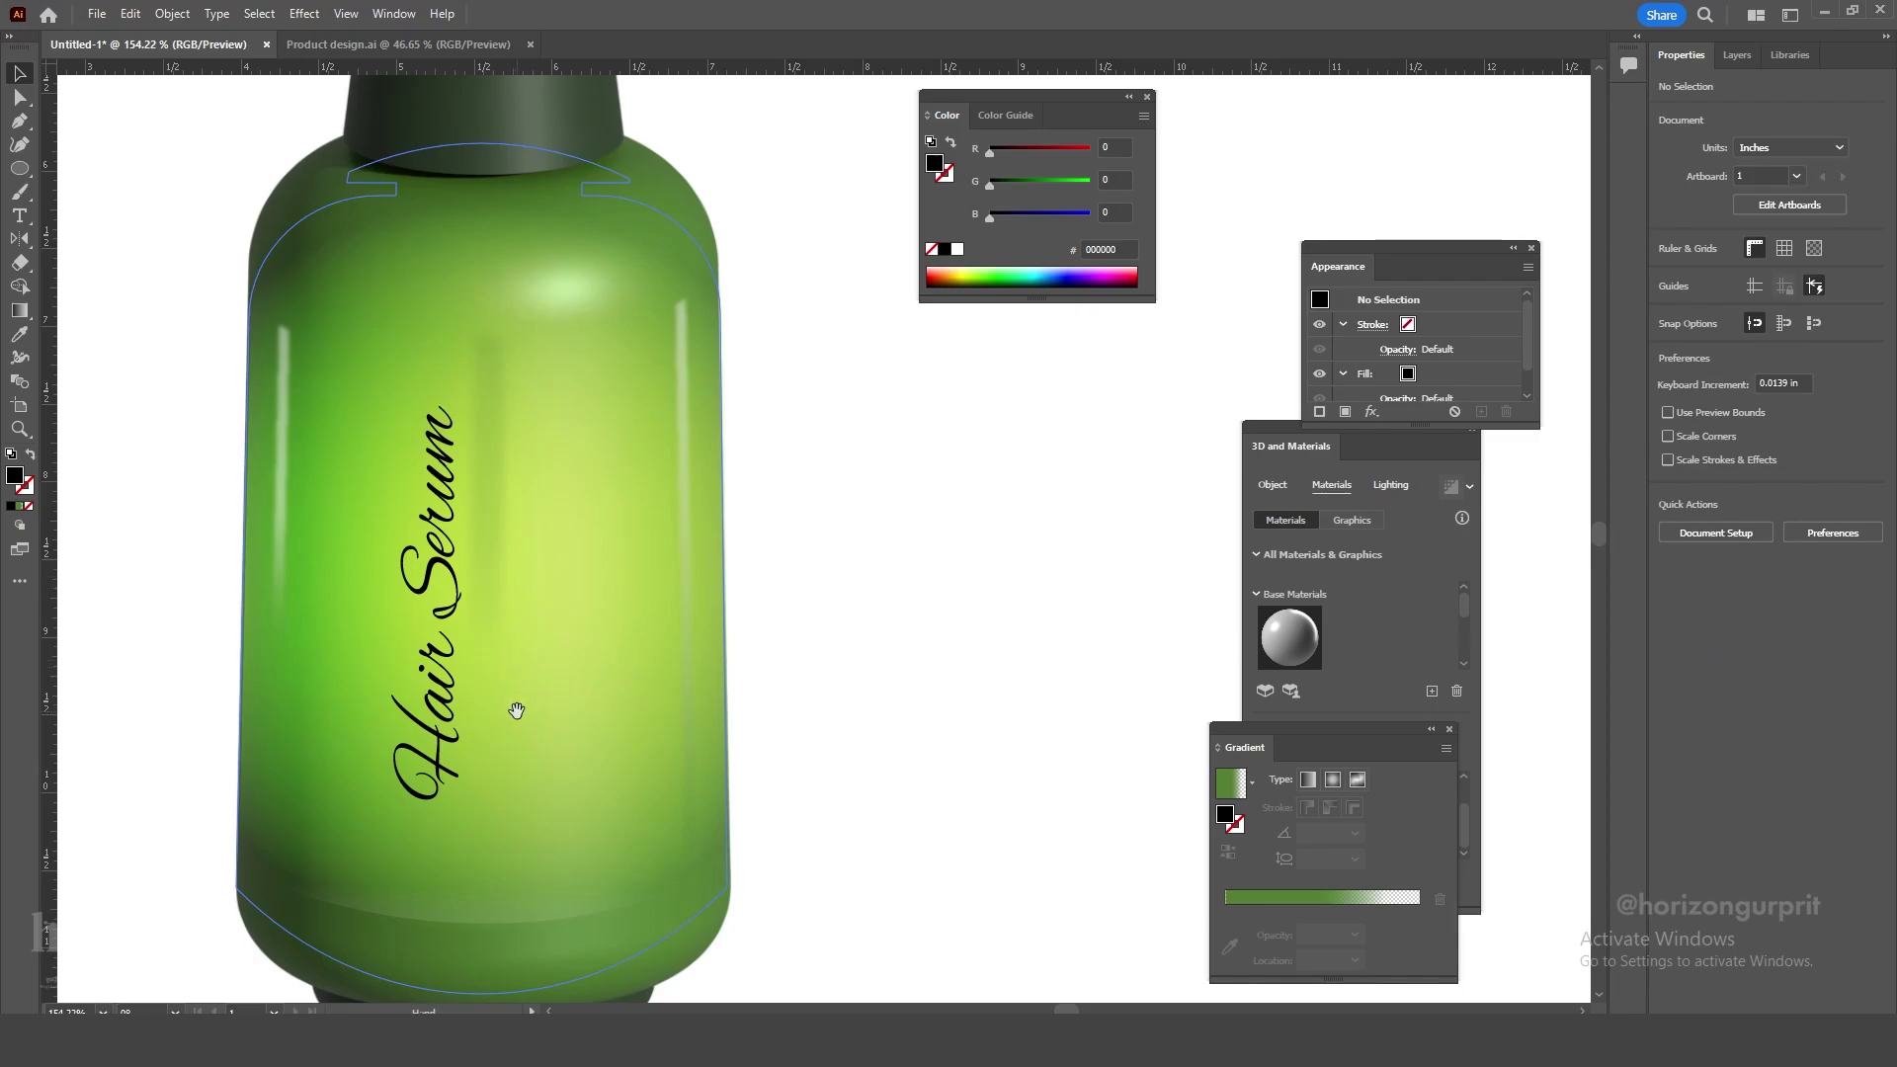
Draw a thin black vertical rectangle about 0.05 in wide and 2.89 in tall along the baseline side of the "Hair Serum" text.
{"action": "left_click_drag", "start_coordinate": [516, 711], "coordinate": [572, 623]}
{"action": "left_click", "coordinate": [416, 631]}
{"action": "right_click", "coordinate": [20, 169]}
{"action": "left_click", "coordinate": [98, 169]}
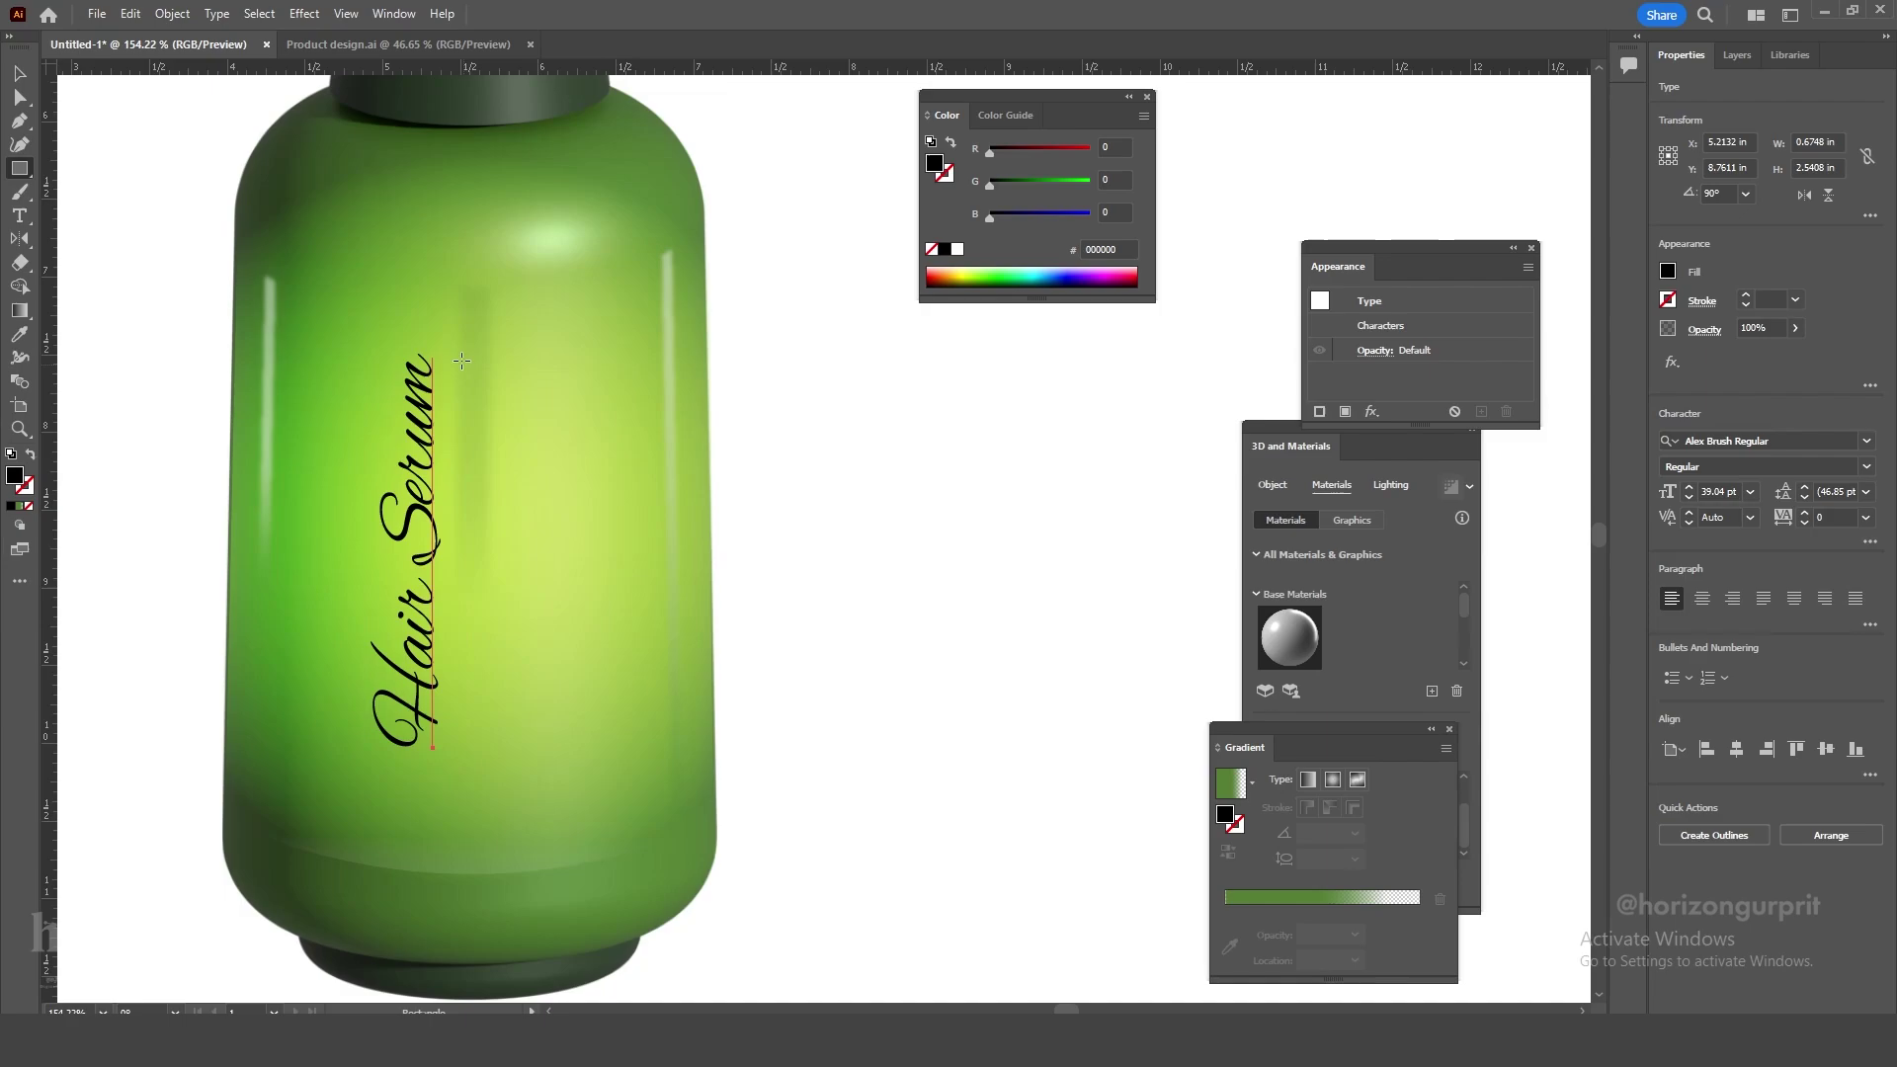
{"action": "left_click_drag", "start_coordinate": [449, 327], "coordinate": [462, 759]}
{"action": "key", "text": "v"}
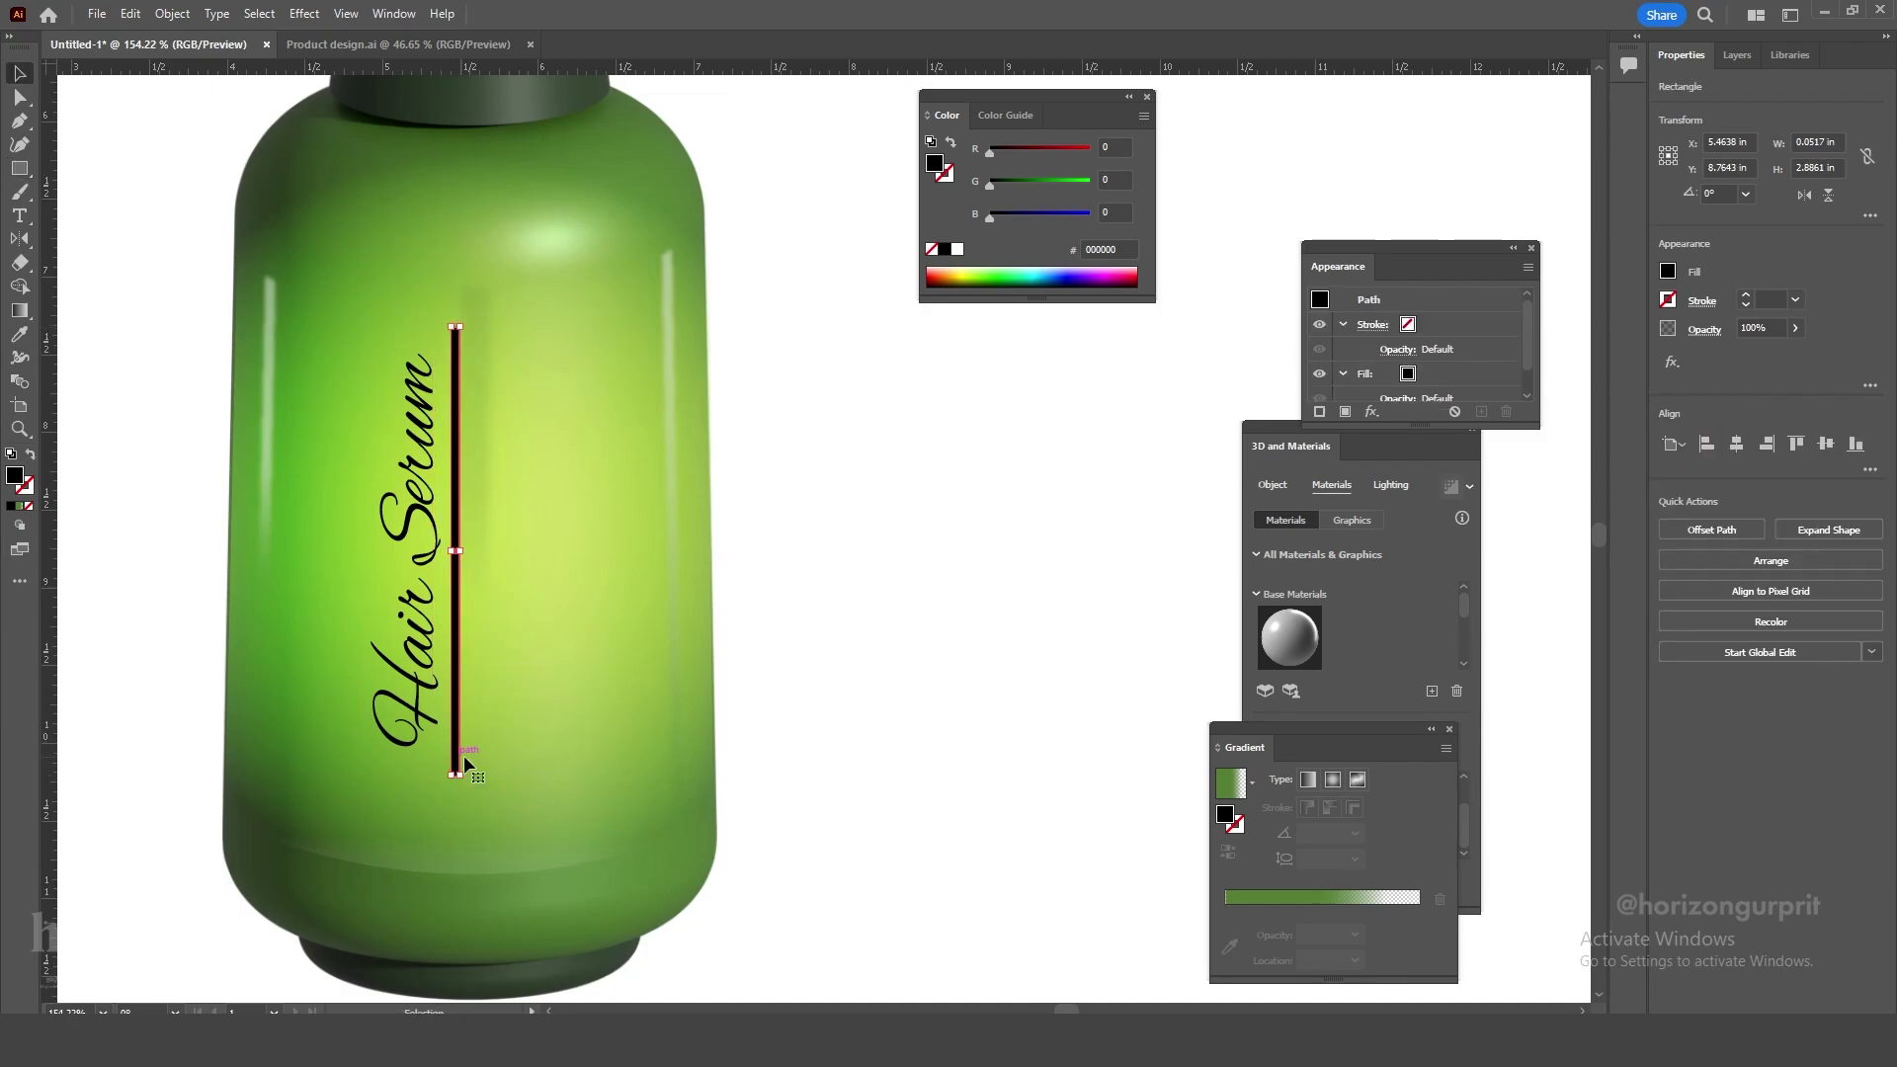
Slim the black rectangle to about 0.024 in wide, shorten it to about 2.68 in, and center it along the "Hair Serum" text.
{"action": "left_click", "coordinate": [915, 693]}
{"action": "left_click", "coordinate": [461, 580]}
{"action": "left_click_drag", "start_coordinate": [464, 552], "coordinate": [459, 553]}
{"action": "key", "text": "z"}
{"action": "left_click_drag", "start_coordinate": [466, 371], "coordinate": [764, 558]}
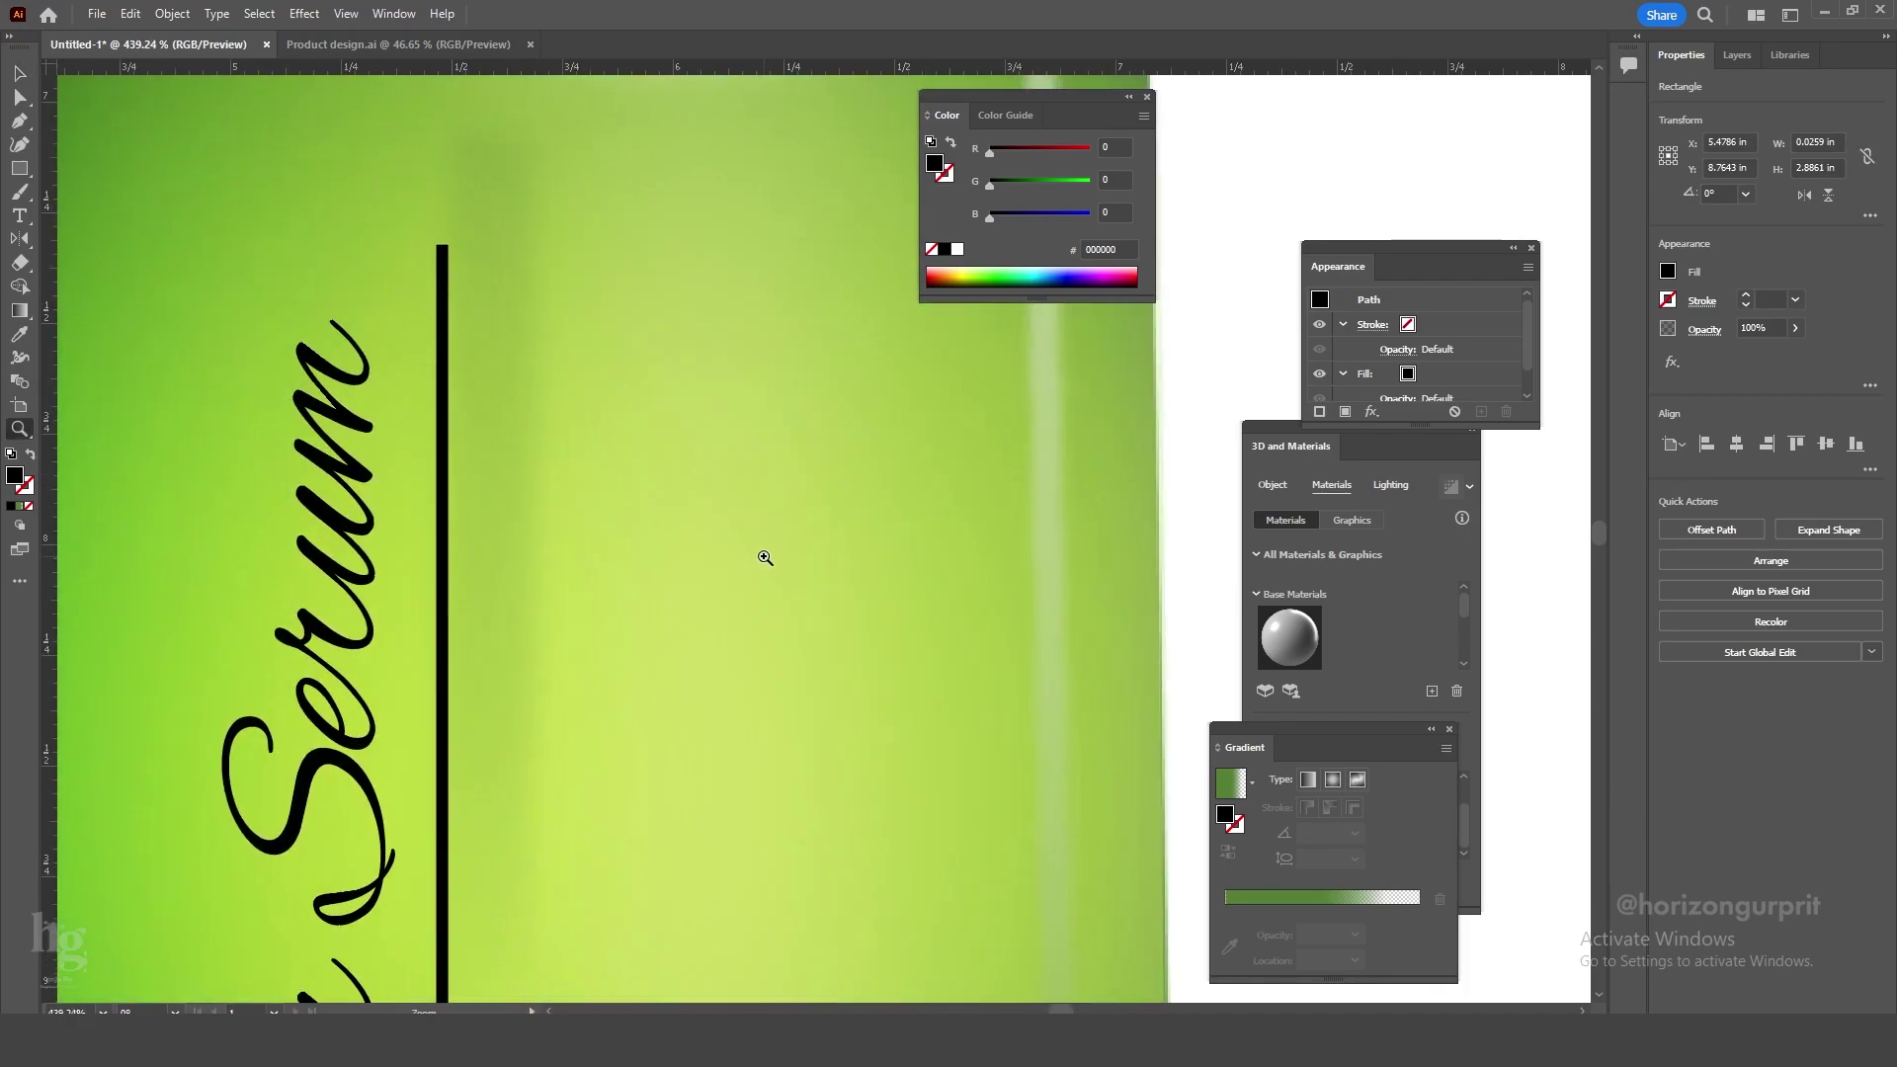
{"action": "left_click_drag", "start_coordinate": [449, 244], "coordinate": [451, 335]}
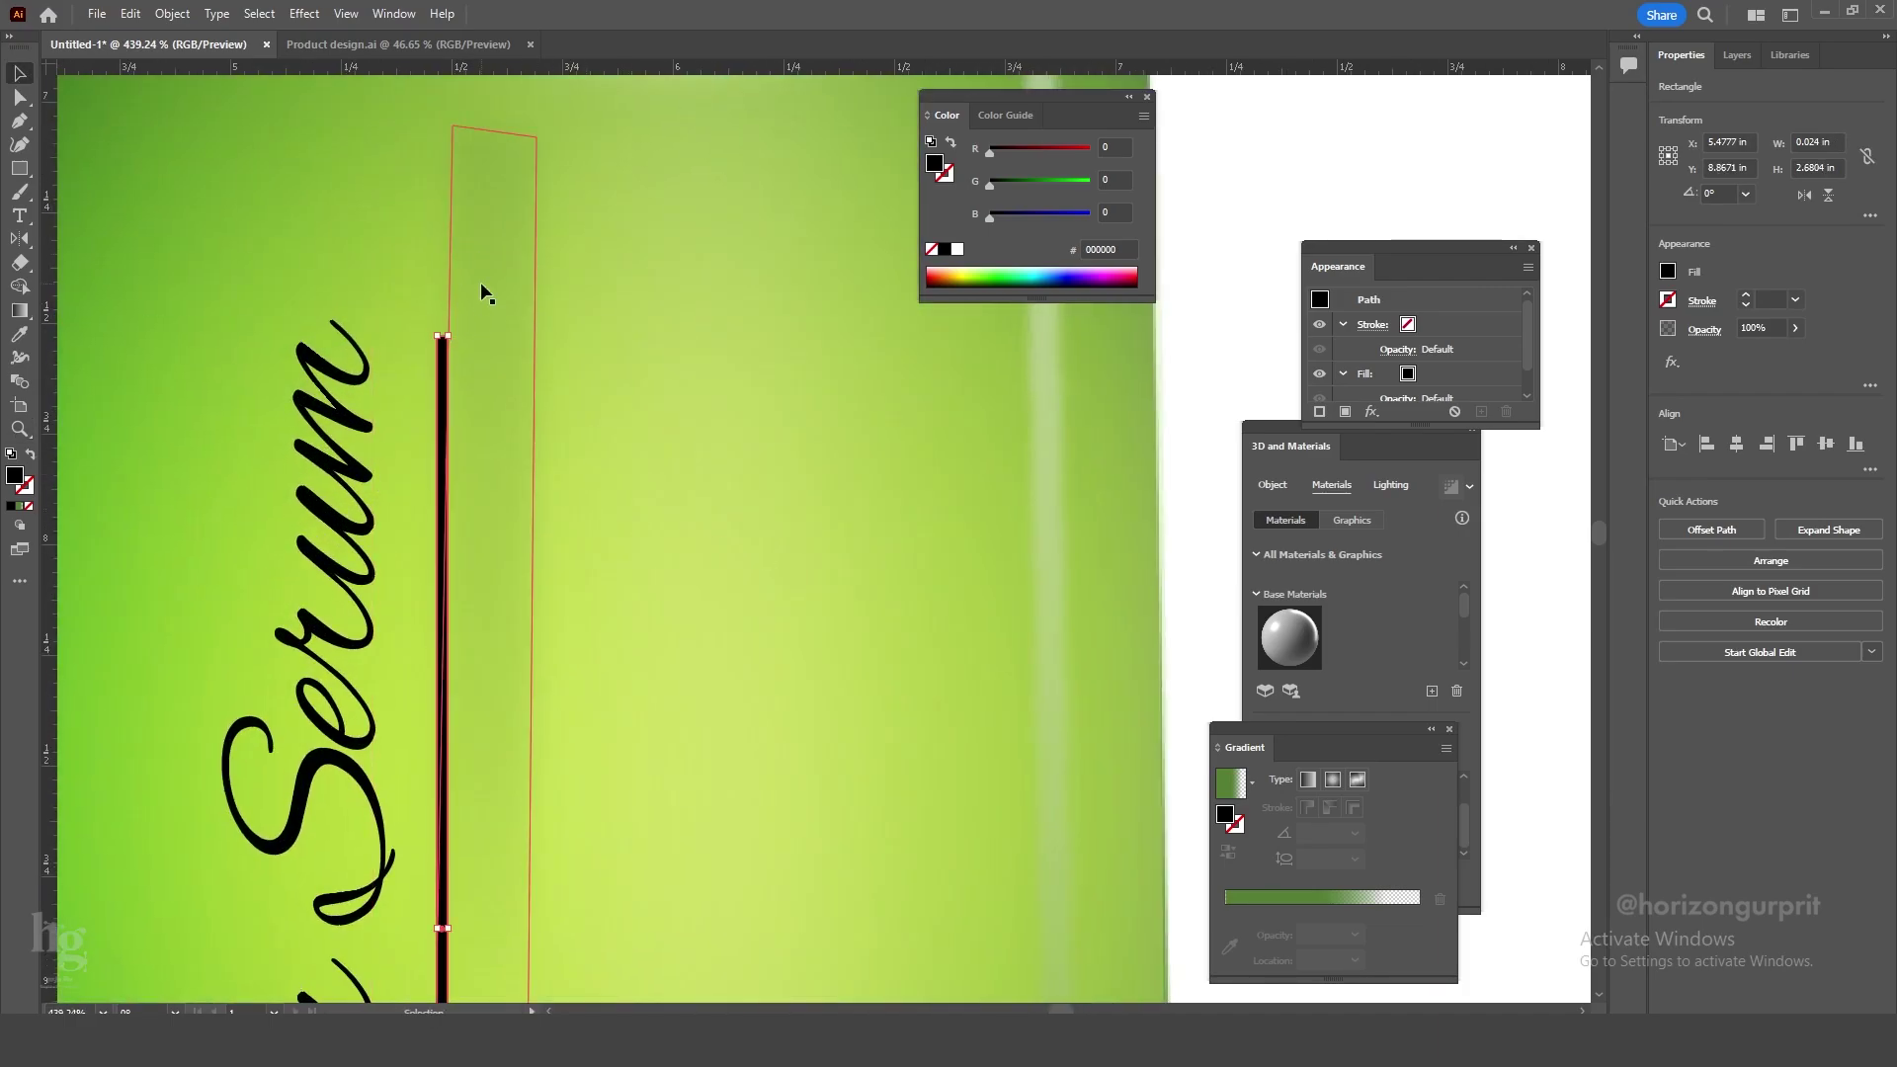
{"action": "key", "text": "z"}
{"action": "left_click_drag", "start_coordinate": [424, 632], "coordinate": [297, 643]}
{"action": "left_click_drag", "start_coordinate": [461, 781], "coordinate": [538, 532]}
{"action": "key", "text": "v"}
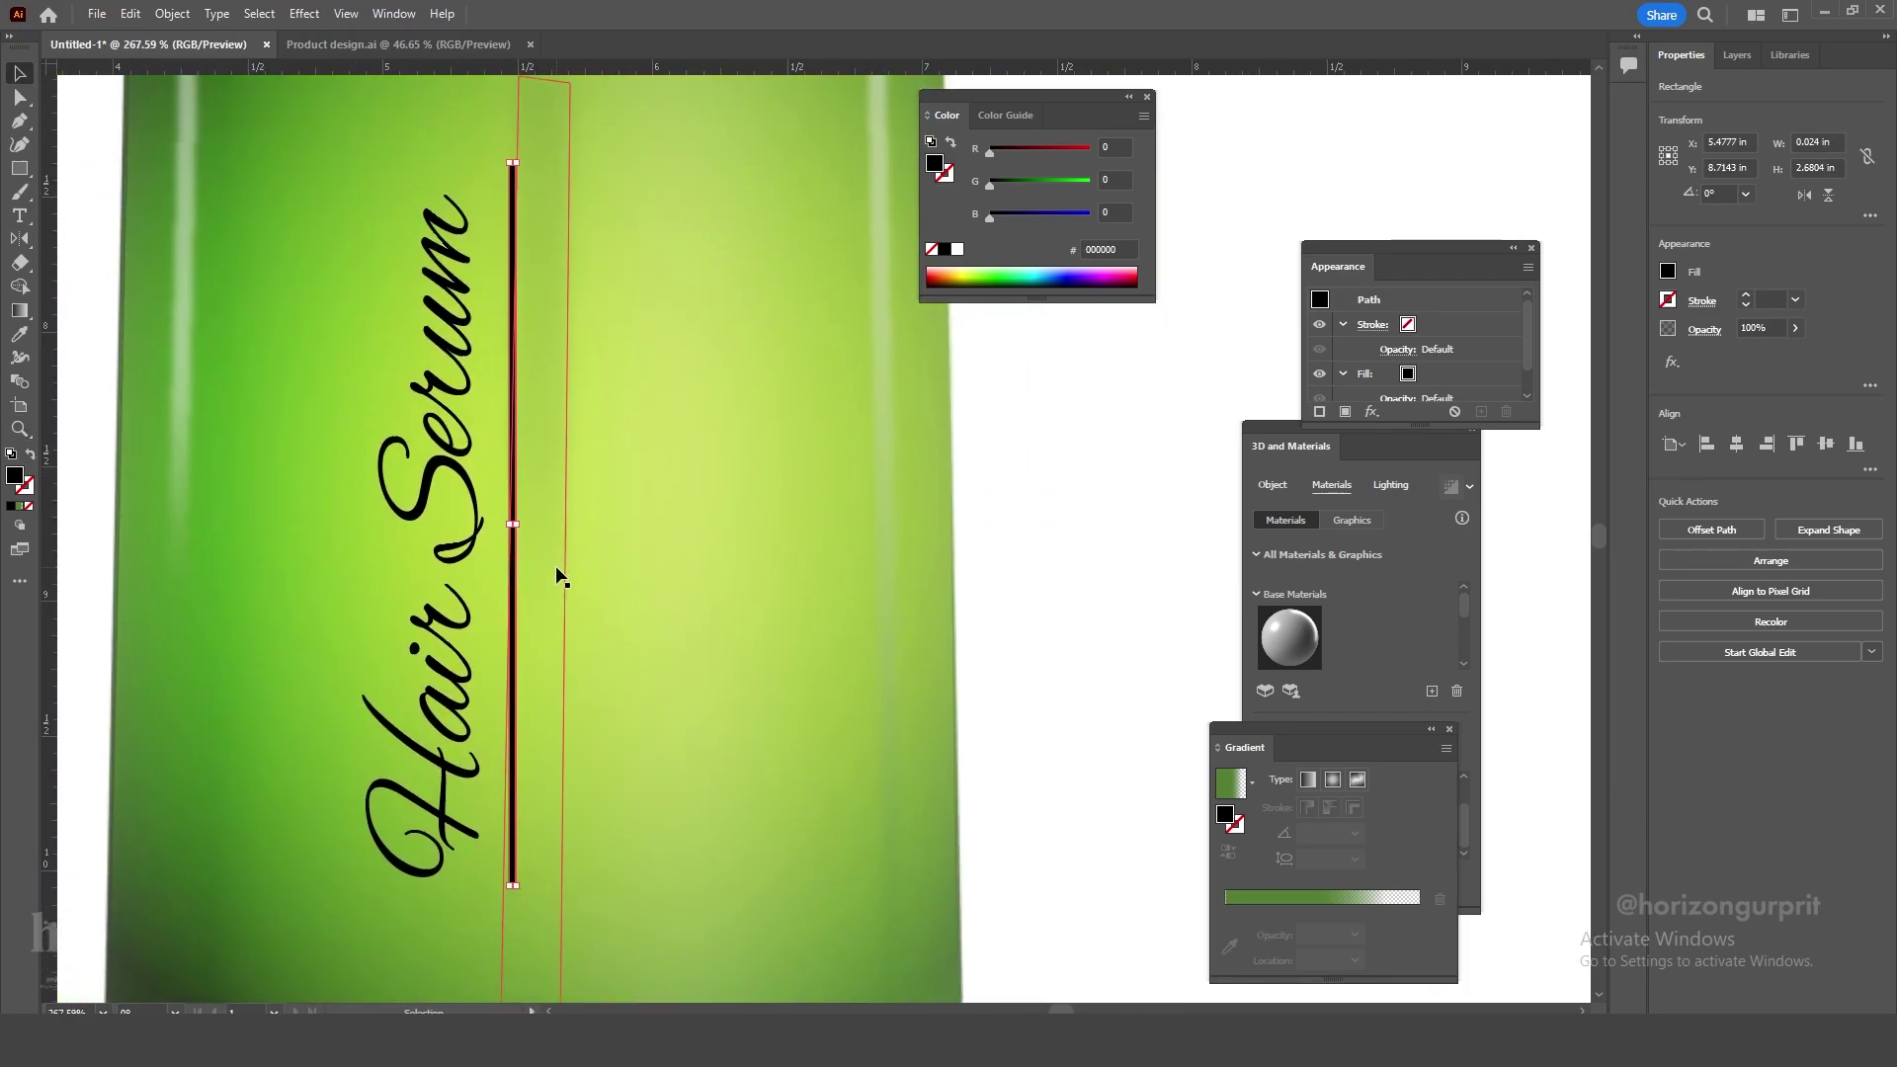
{"action": "left_click", "coordinate": [656, 626]}
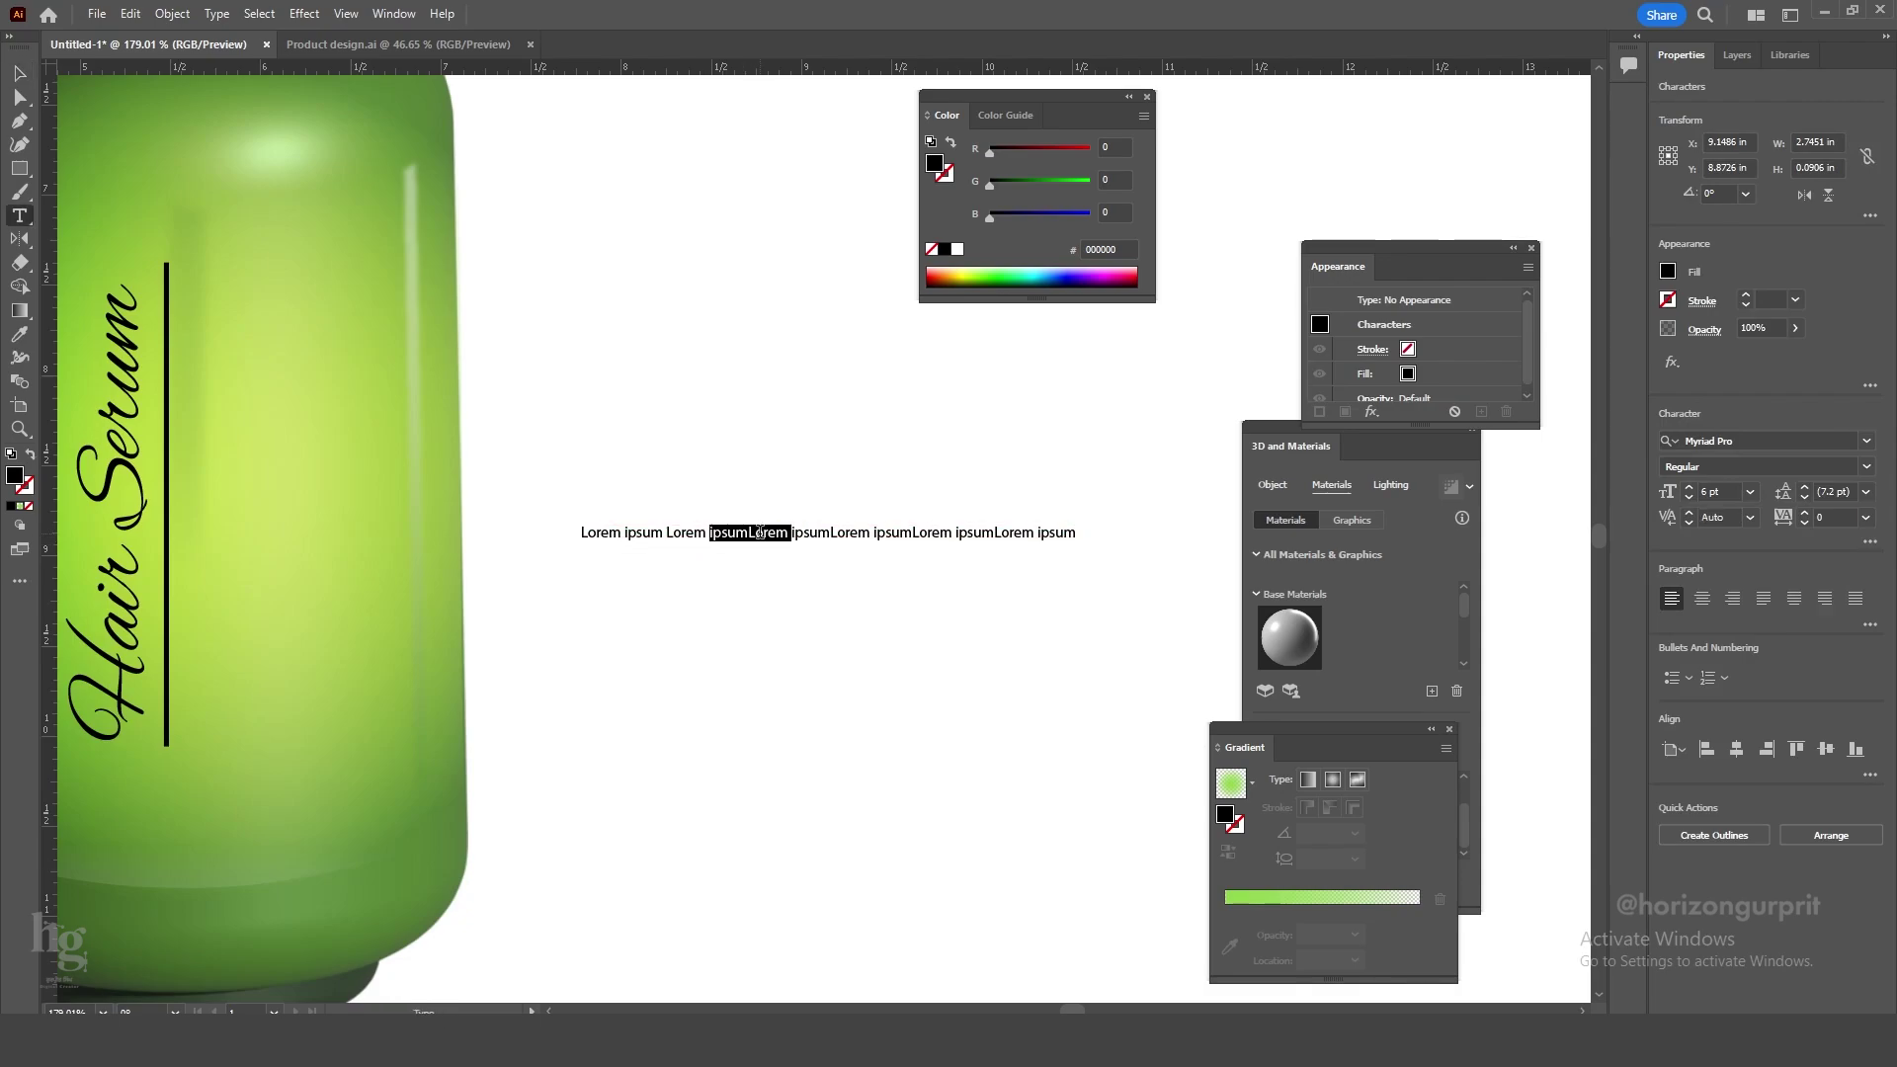
Fill out the "Lorem ipsum" placeholder text with repeated copies and break it into four lines.
{"action": "left_click", "coordinate": [757, 533]}
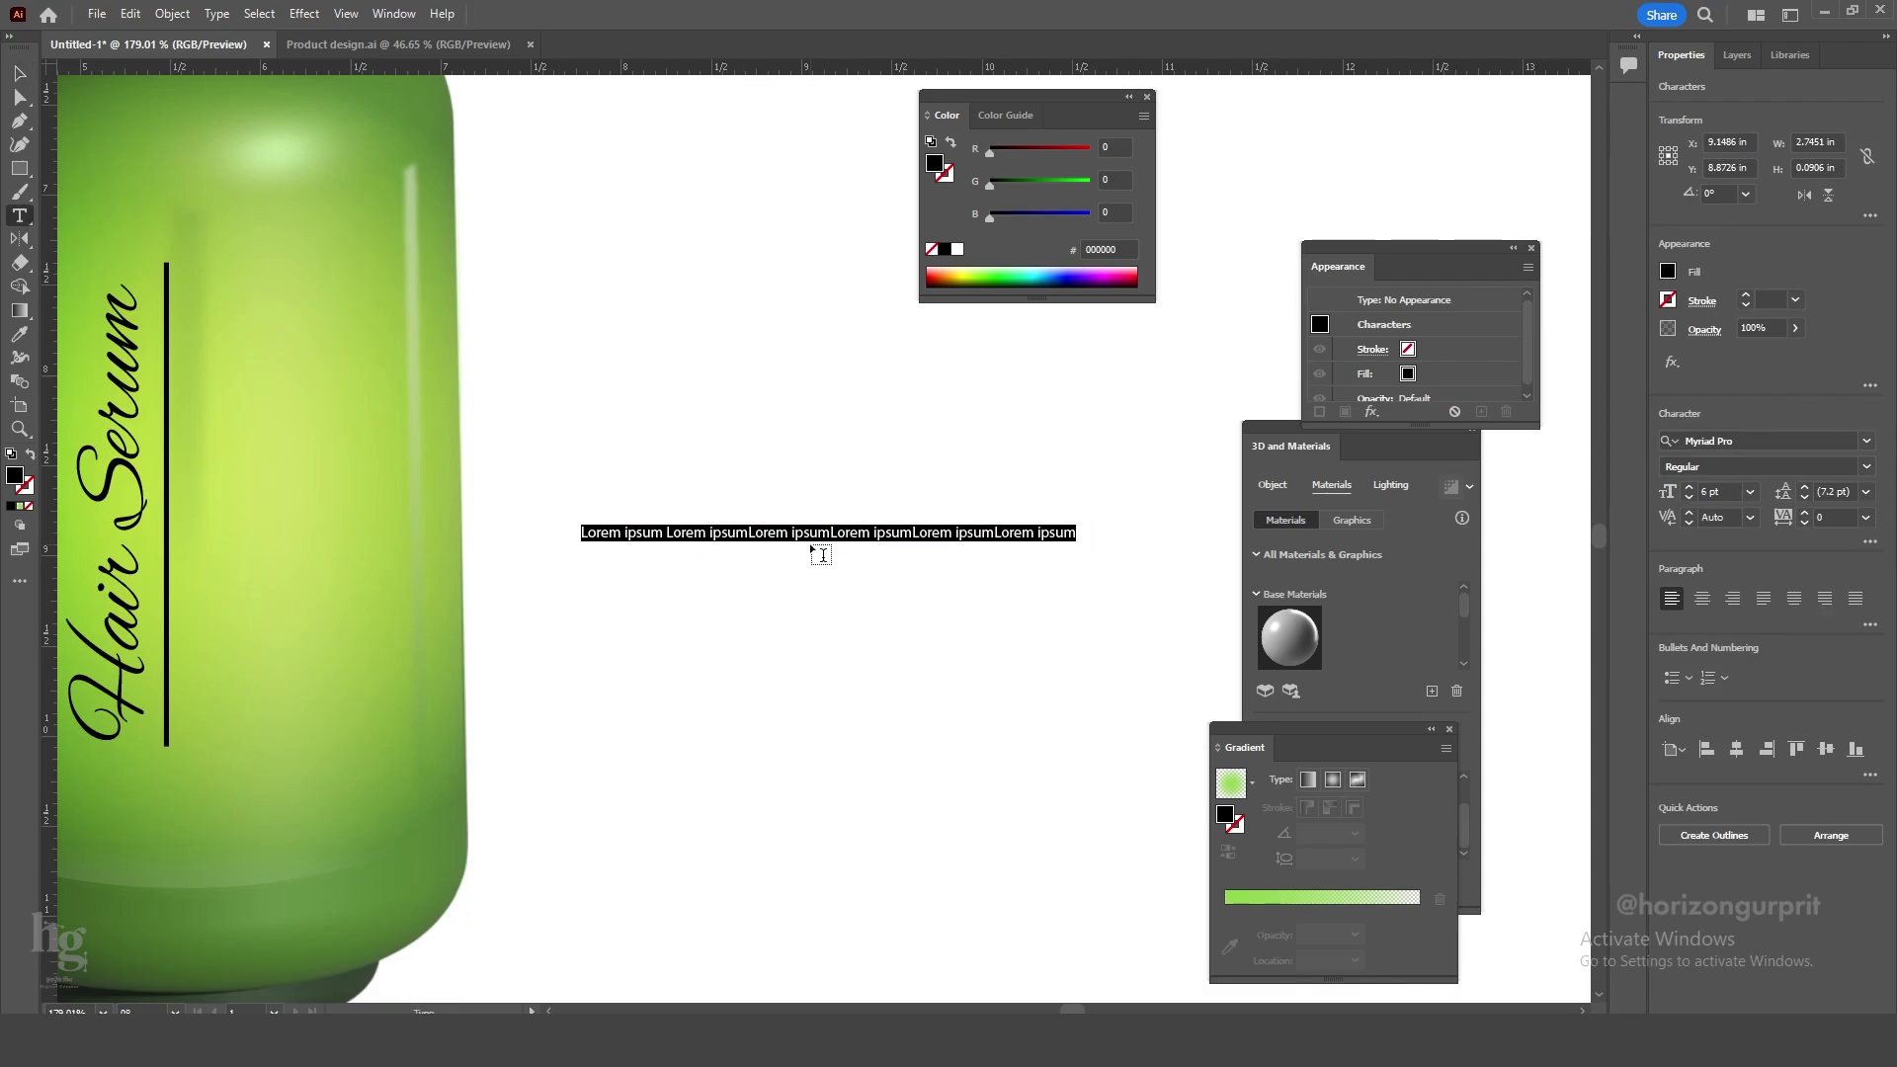
{"action": "key", "text": "Return"}
{"action": "type", "text": "Lorem ipsum Lorem ipsumLorem ipsumLorem ipsumLorem ipsumLorem ipsum"}
{"action": "key", "text": "Return"}
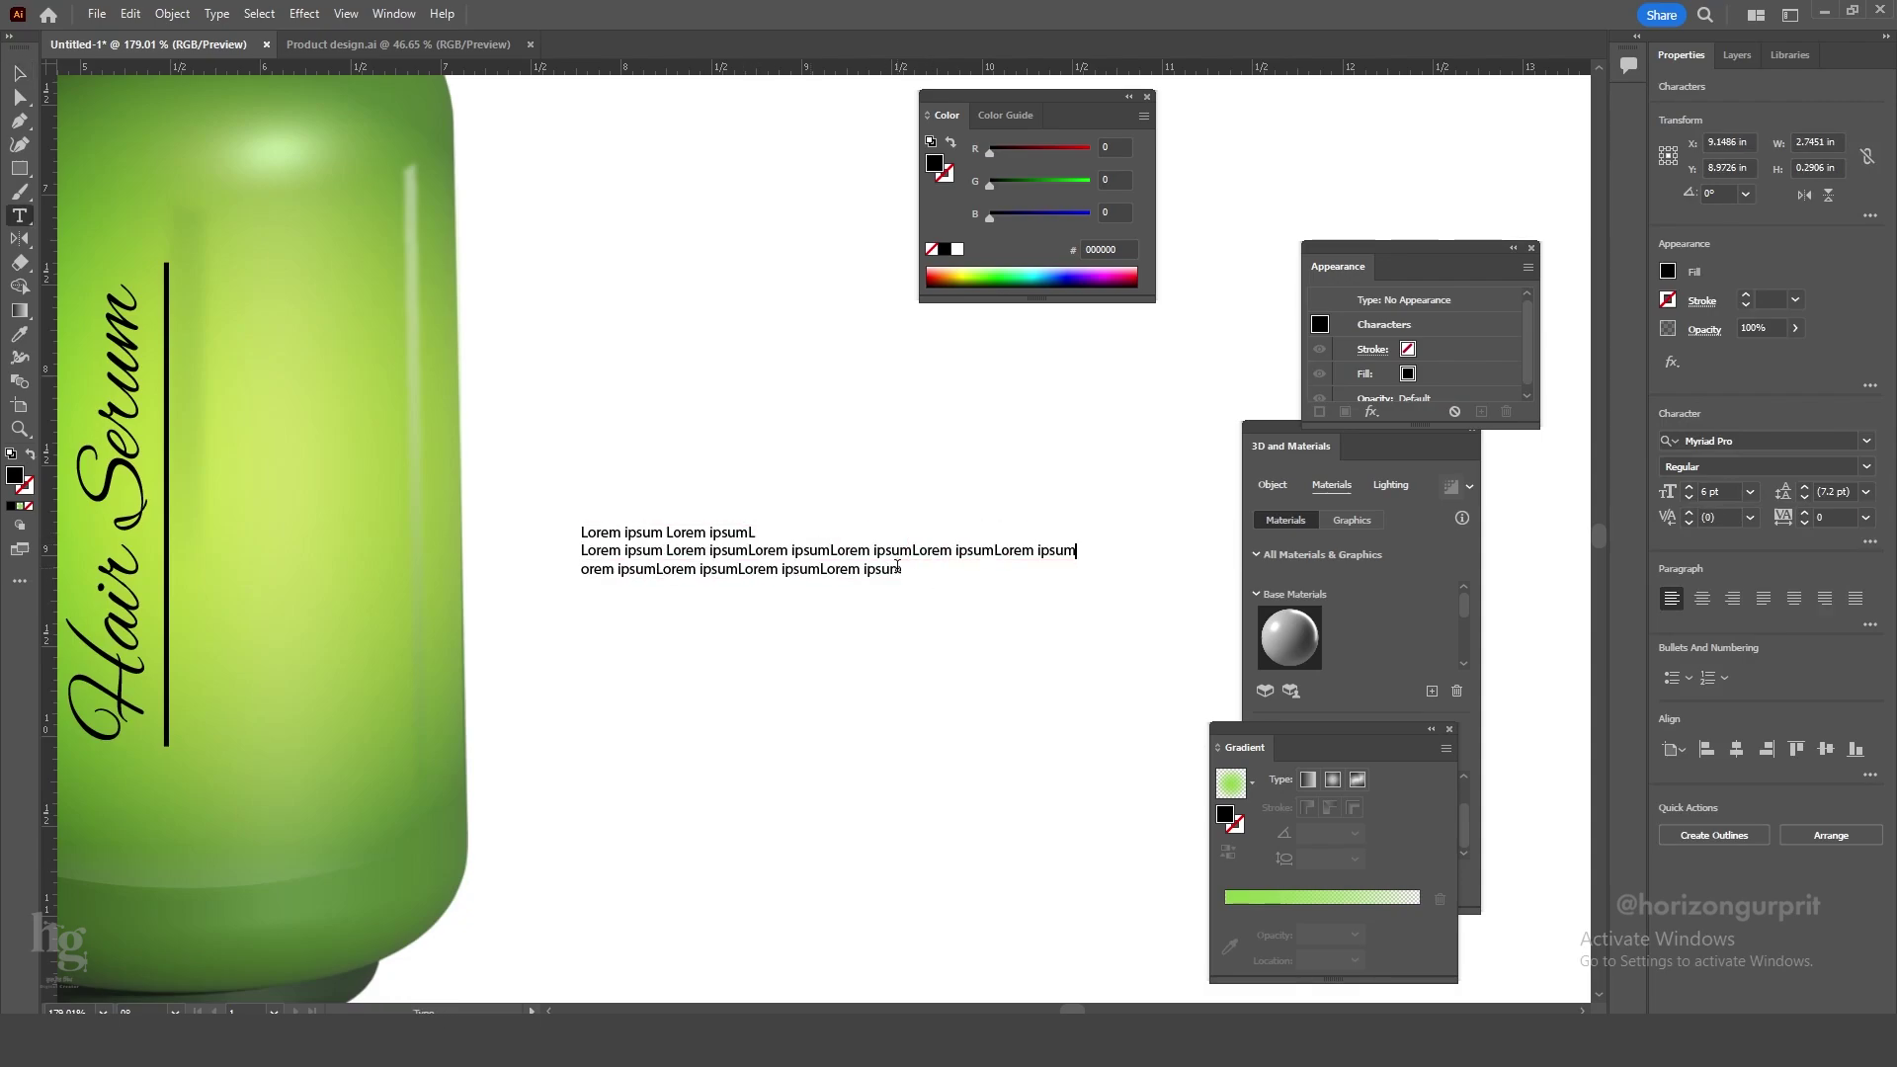
{"action": "key", "text": "ctrl+v"}
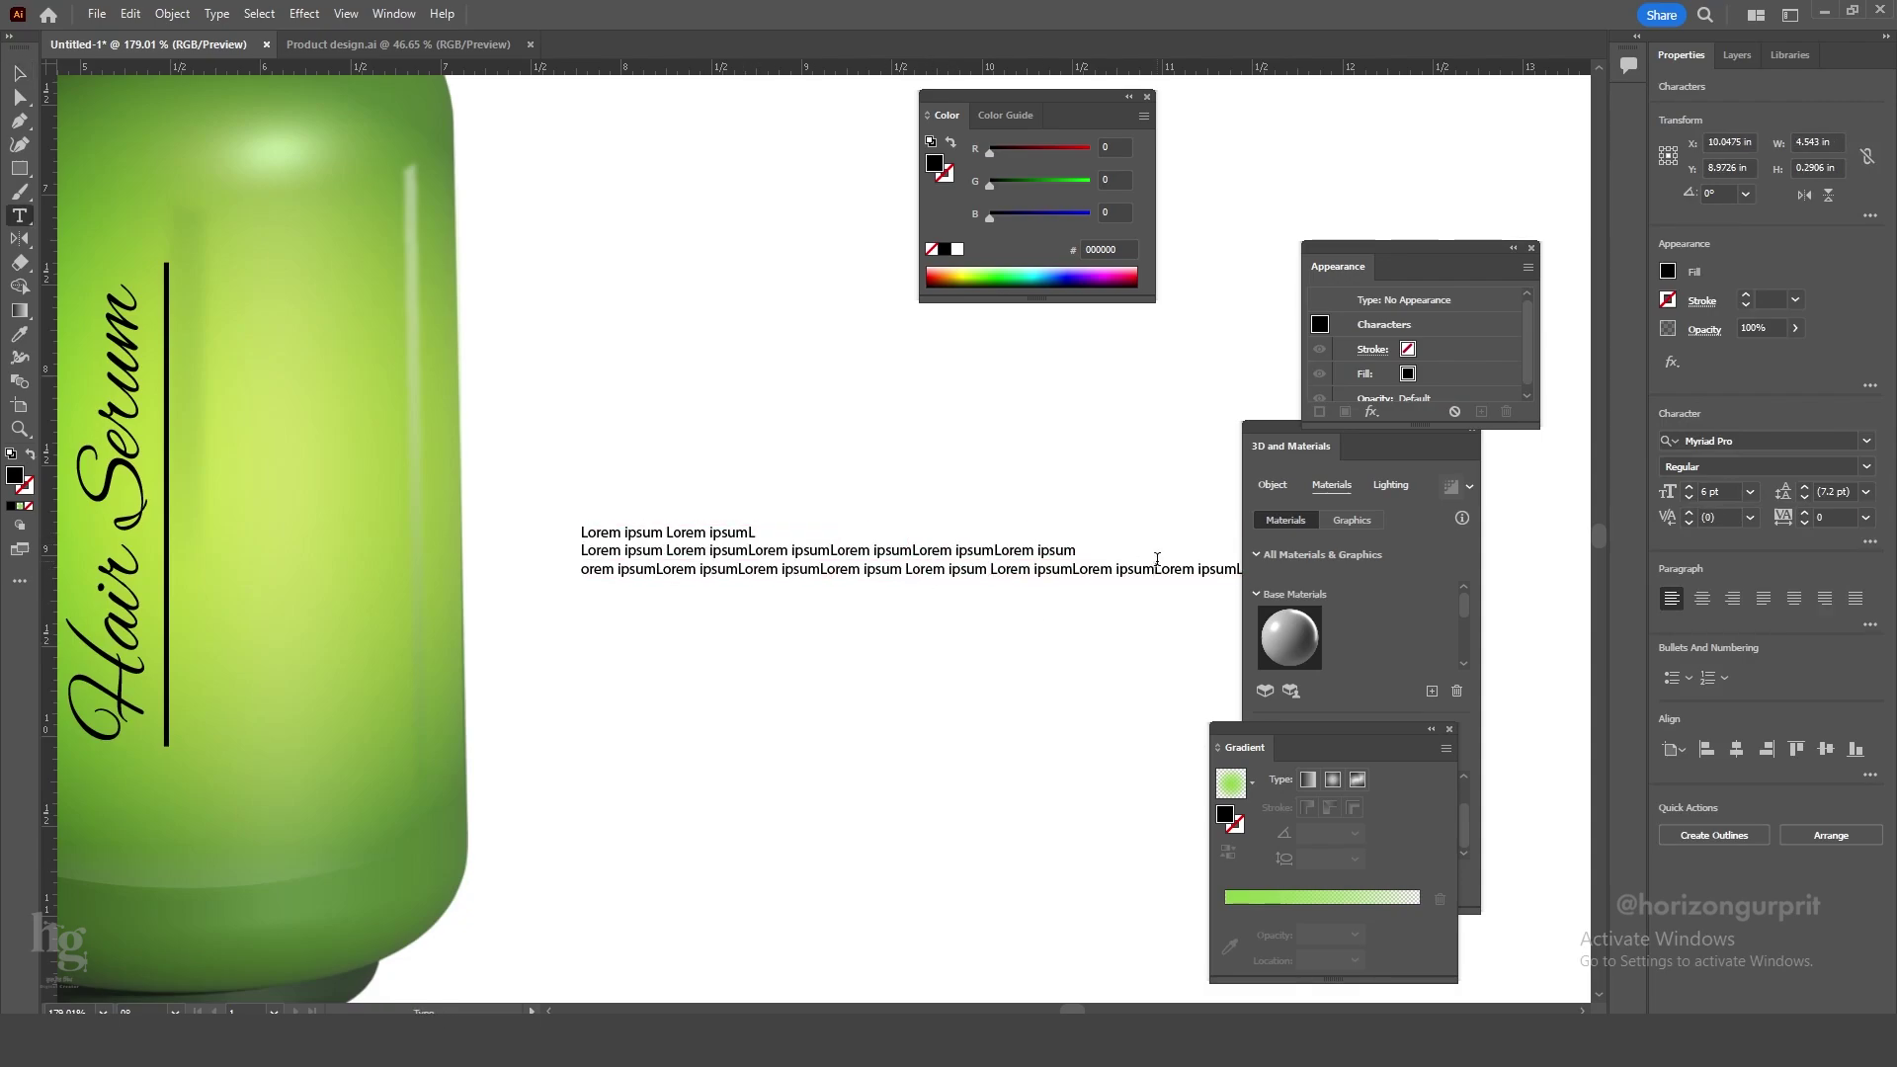
{"action": "left_click", "coordinate": [20, 74]}
{"action": "double_click", "coordinate": [758, 550]}
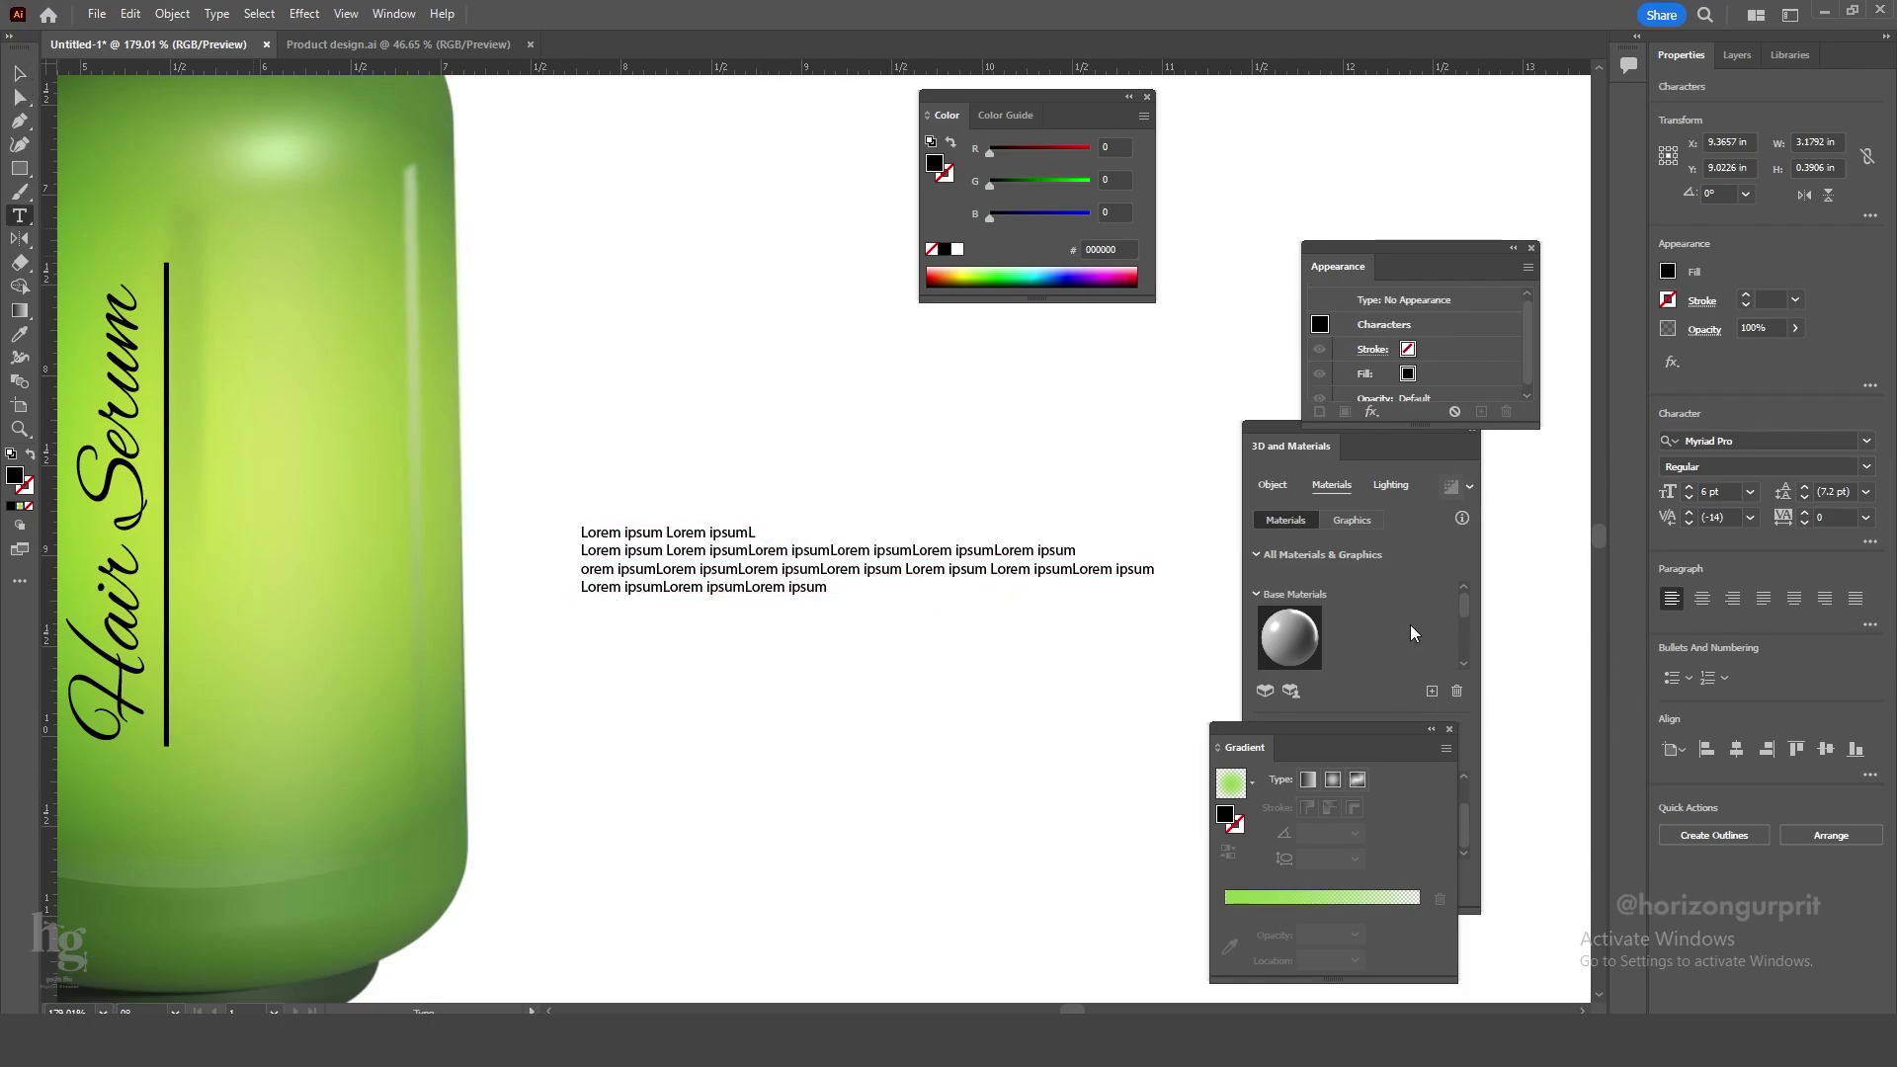
Justify all lines of the placeholder text and extend its first line with another run of "Lorem ipsum".
{"action": "key", "text": "ctrl+a"}
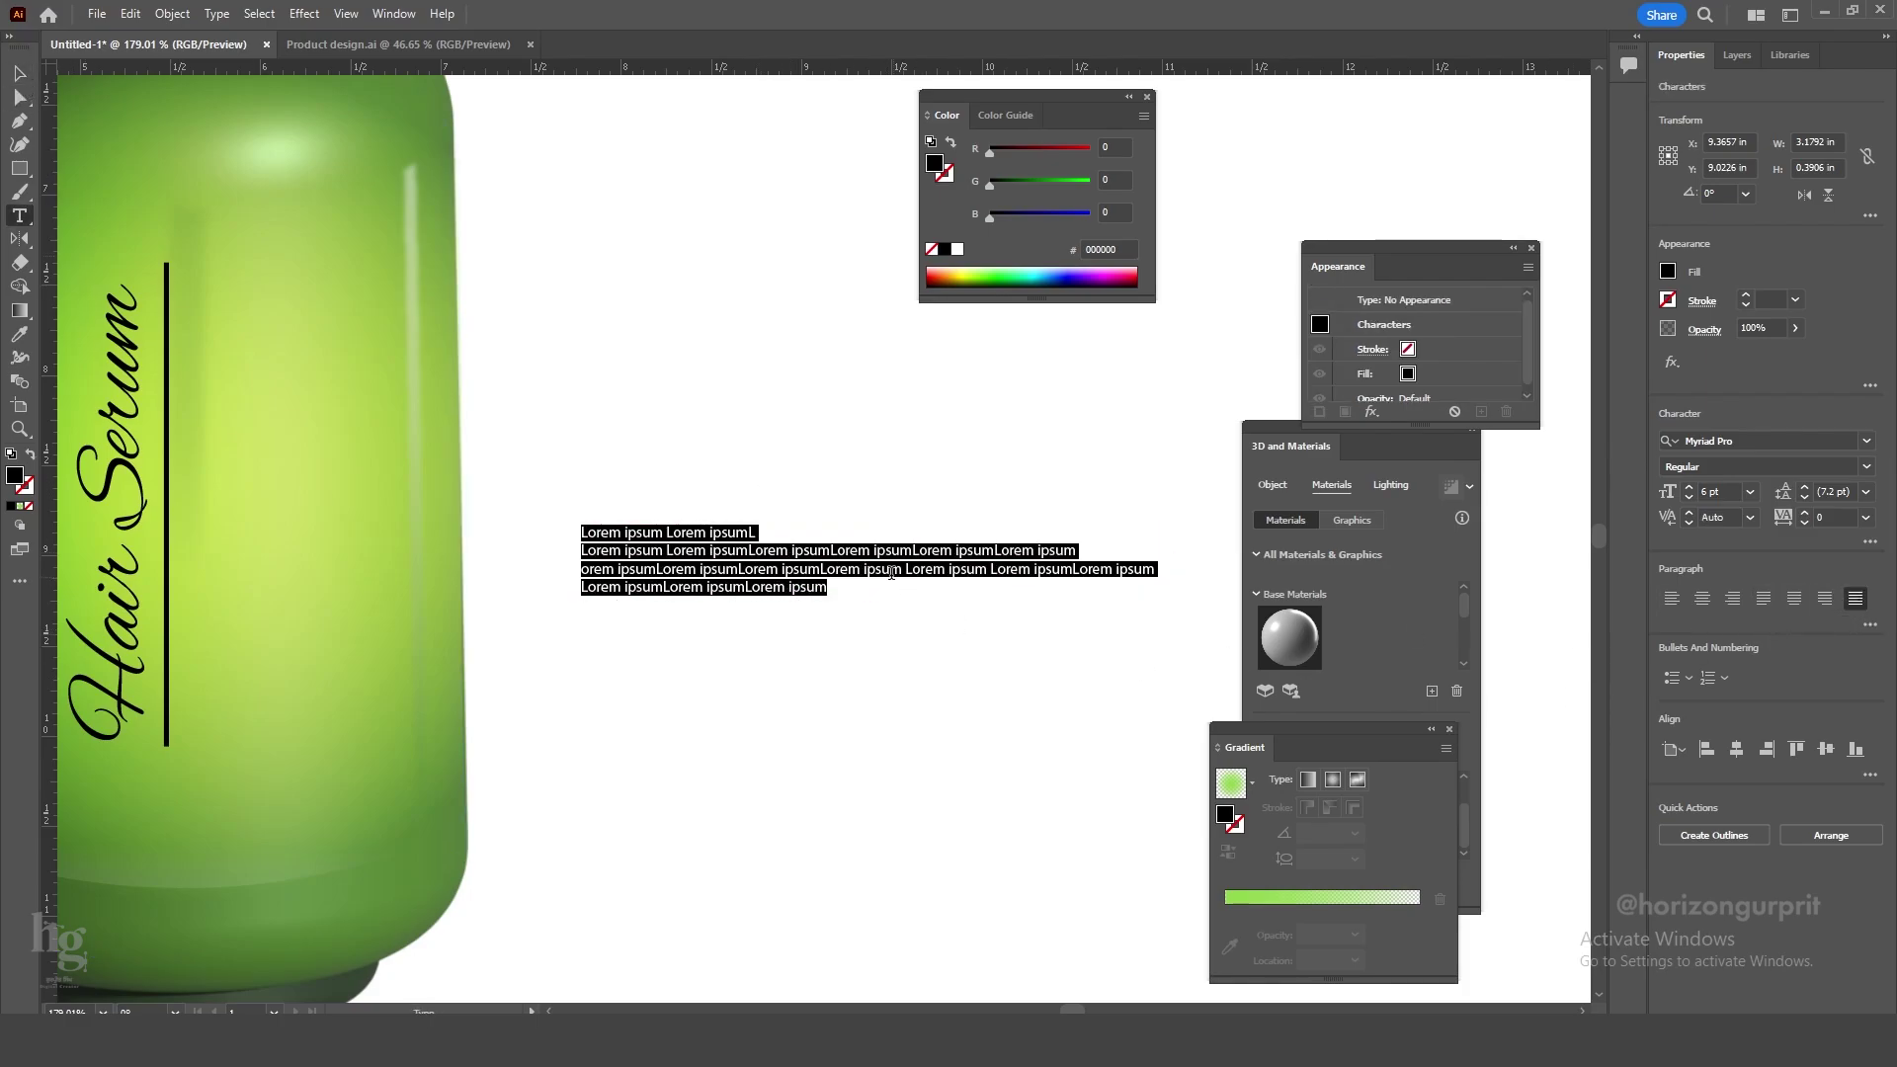
{"action": "left_click", "coordinate": [804, 534]}
{"action": "type", "text": "Lorem ipsum Lorem ipsumLorem ipsumLorem ipsumLorem ipsumLorem ipsum"}
{"action": "key", "text": "ctrl+a"}
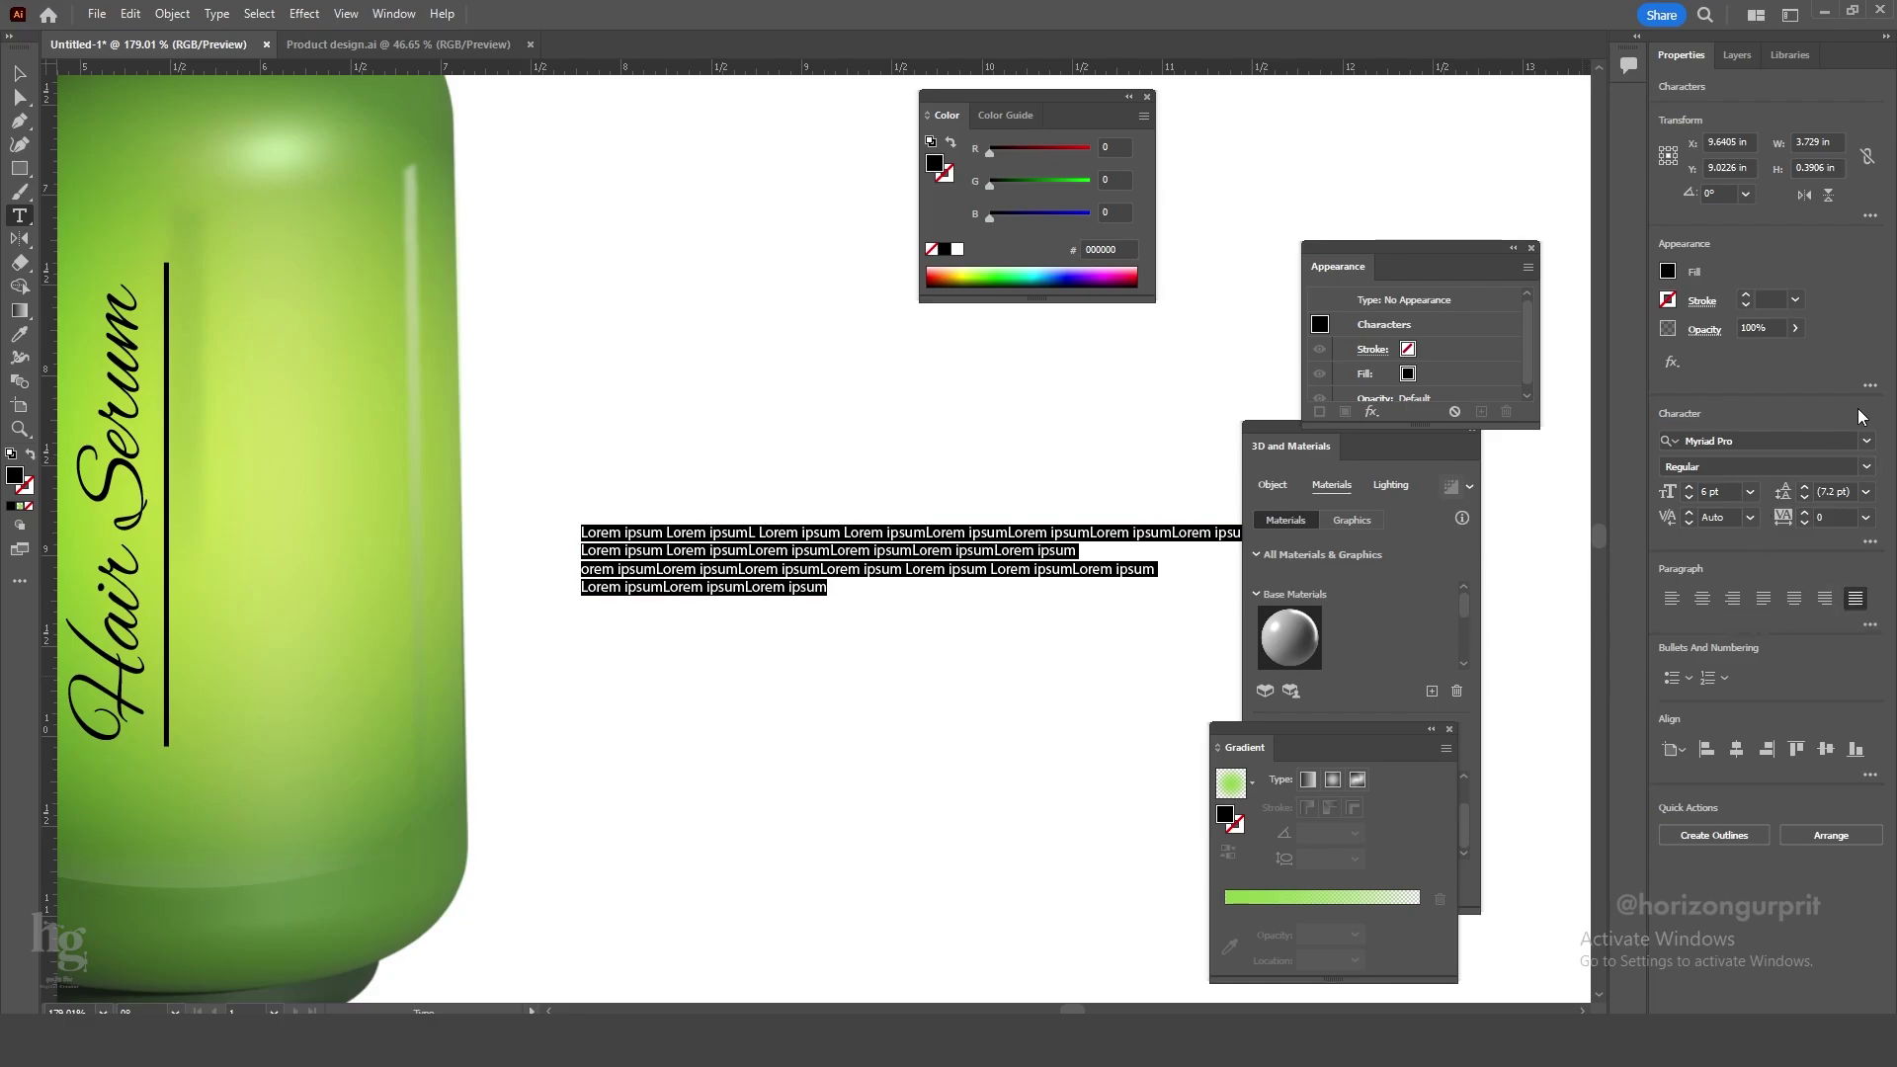
{"action": "key", "text": "Escape"}
Rotate the placeholder text to 90° and place it on the bottle beside the black line, at about X 5.82 in, Y 8.16 in.
{"action": "scroll", "coordinate": [965, 652], "scroll_direction": "right", "scroll_amount": 2}
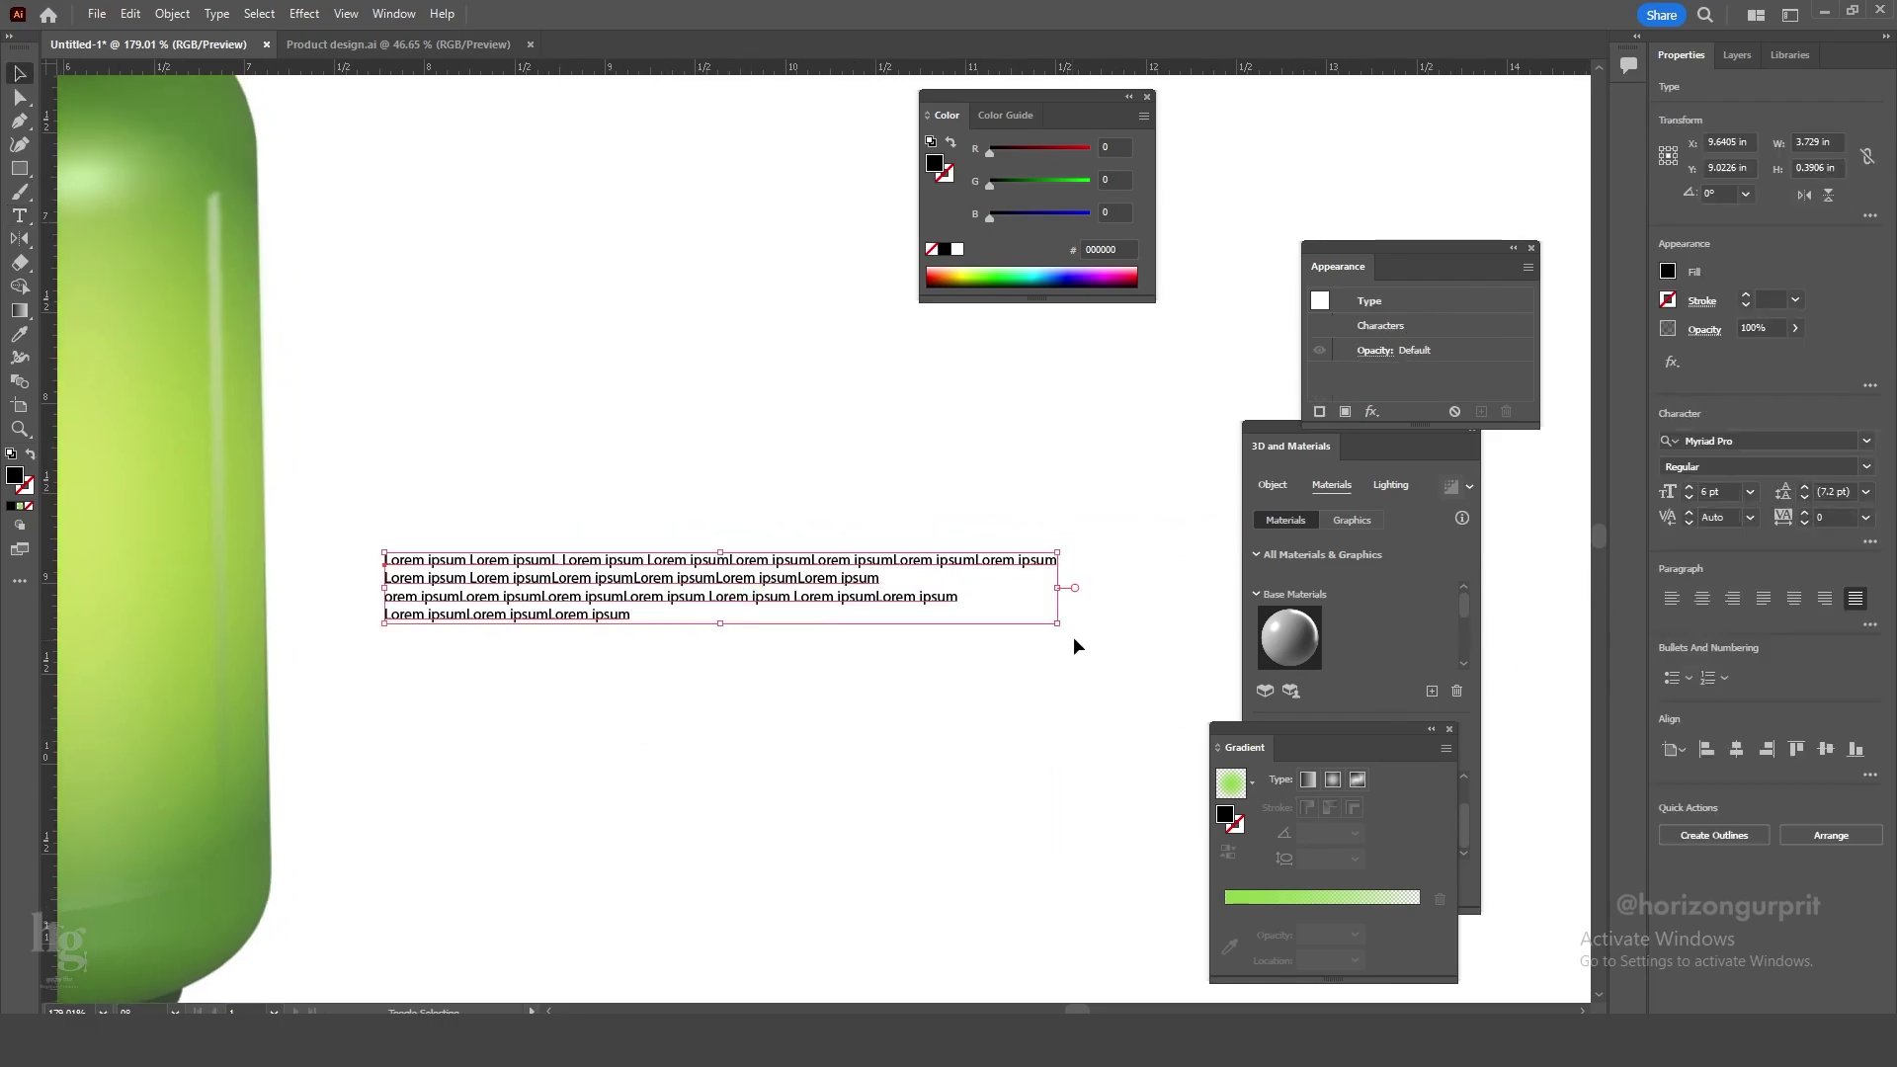
{"action": "left_click_drag", "start_coordinate": [1071, 643], "coordinate": [800, 349]}
{"action": "left_click", "coordinate": [805, 396]}
{"action": "scroll", "coordinate": [840, 593], "scroll_direction": "left", "scroll_amount": 2}
{"action": "left_click_drag", "start_coordinate": [860, 729], "coordinate": [171, 573]}
{"action": "scroll", "coordinate": [297, 553], "scroll_direction": "left", "scroll_amount": 4}
{"action": "scroll", "coordinate": [296, 553], "scroll_direction": "up", "scroll_amount": 2}
Break and trim the long placeholder lines into a five-line block about 2.53 in long that fits beside the black line.
{"action": "double_click", "coordinate": [419, 511]}
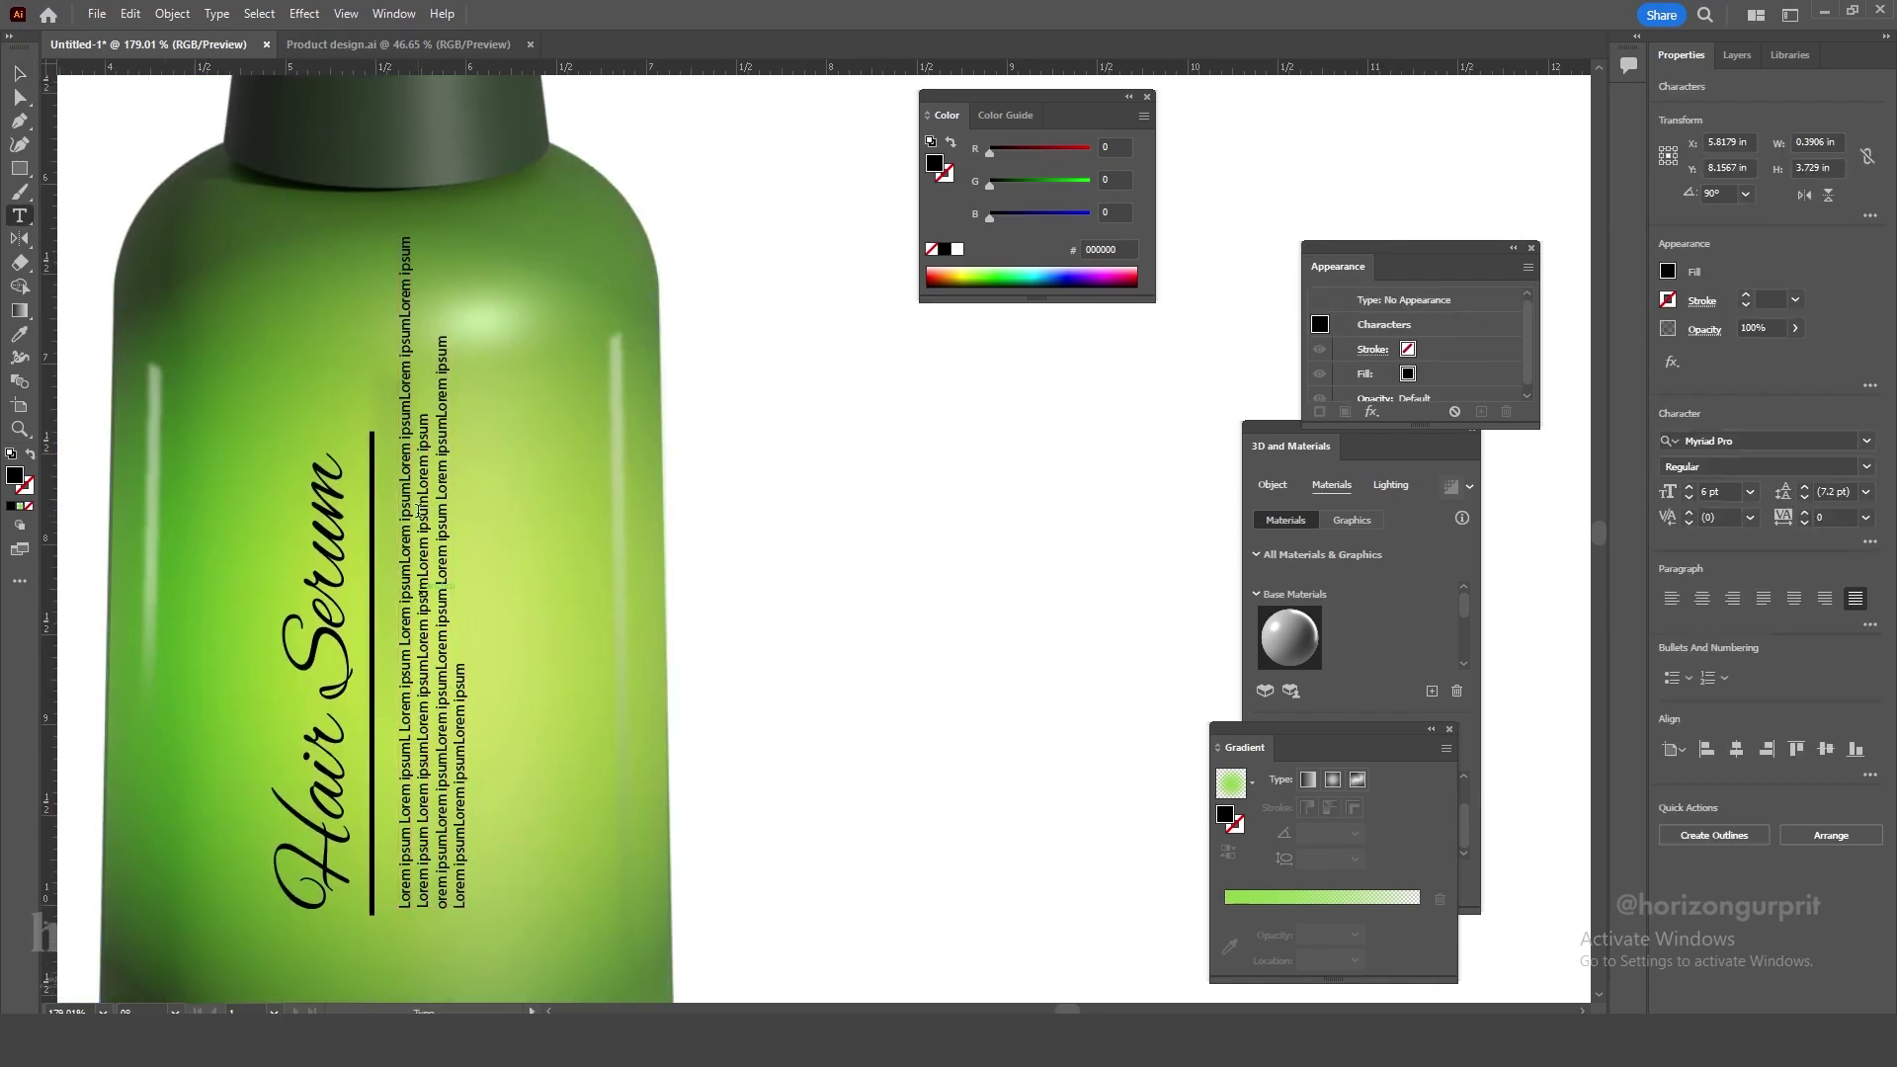
{"action": "left_click", "coordinate": [422, 455]}
{"action": "key", "text": "Return"}
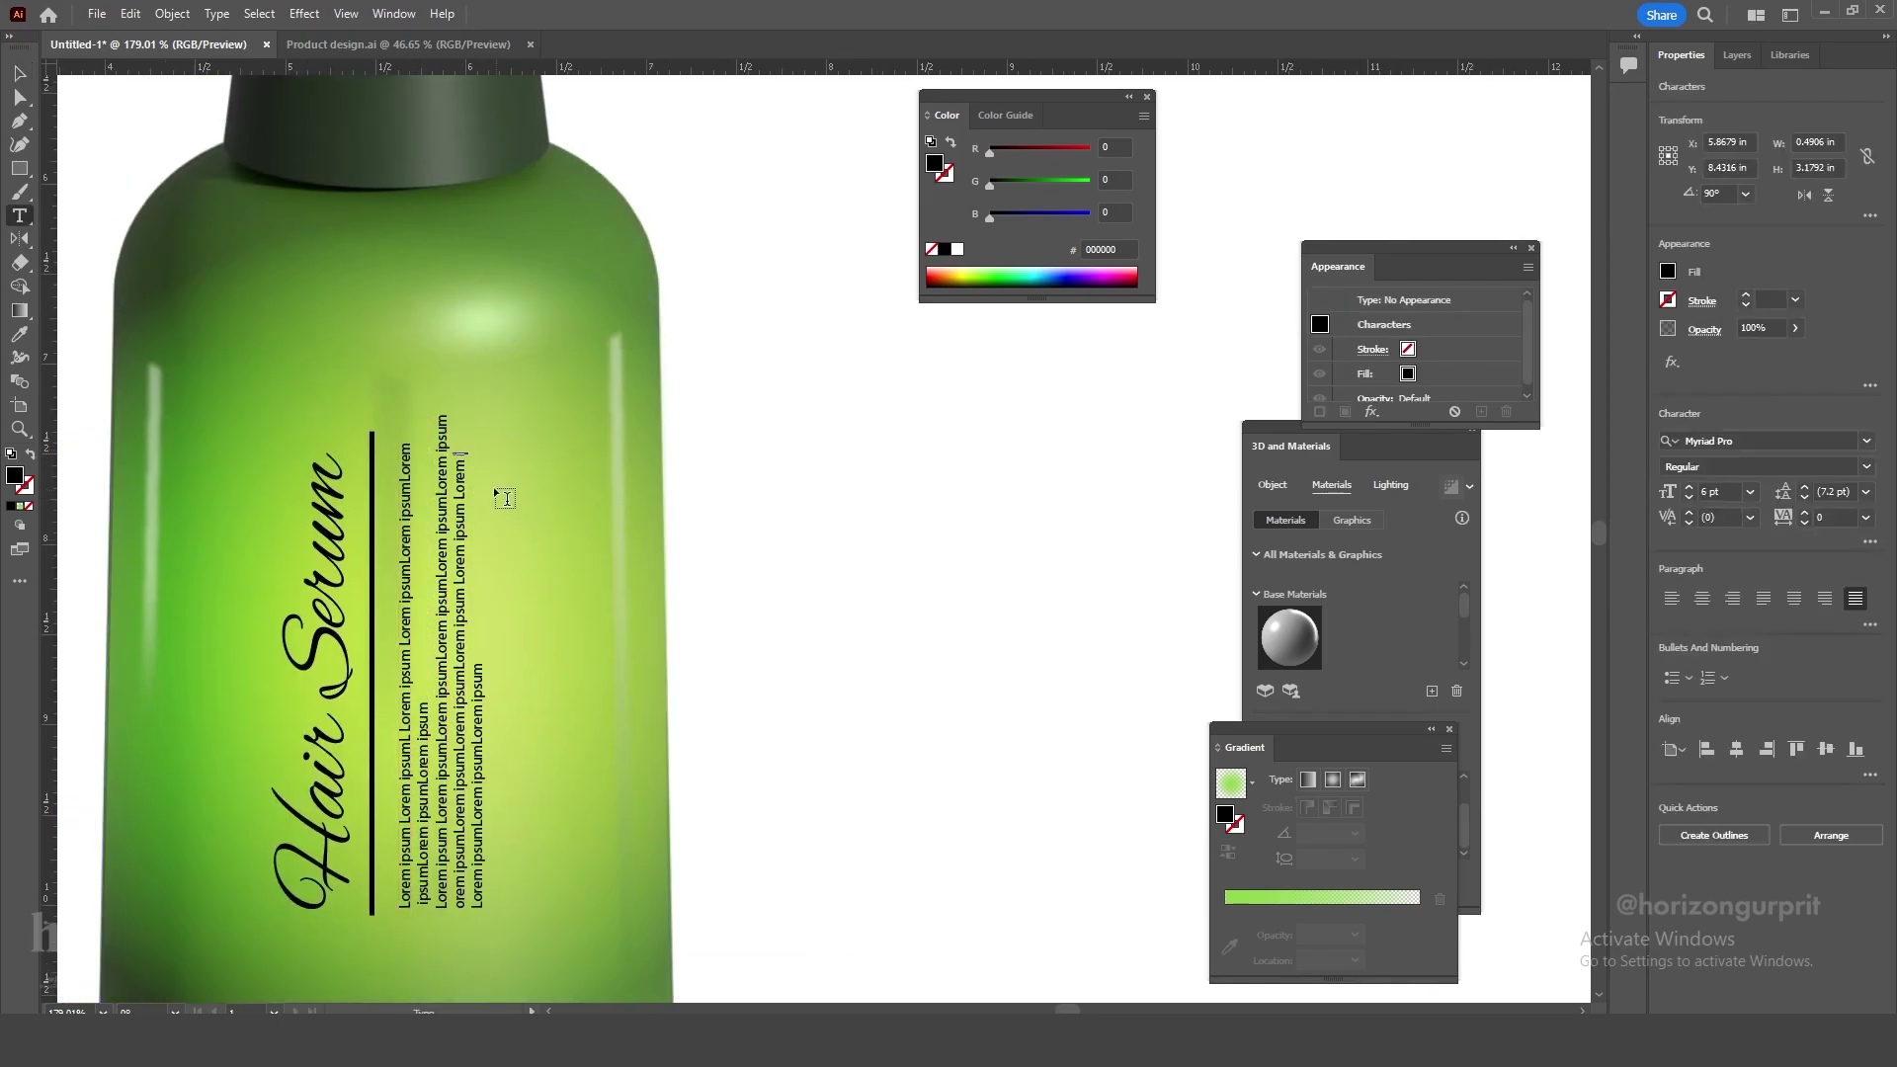
{"action": "left_click", "coordinate": [20, 74]}
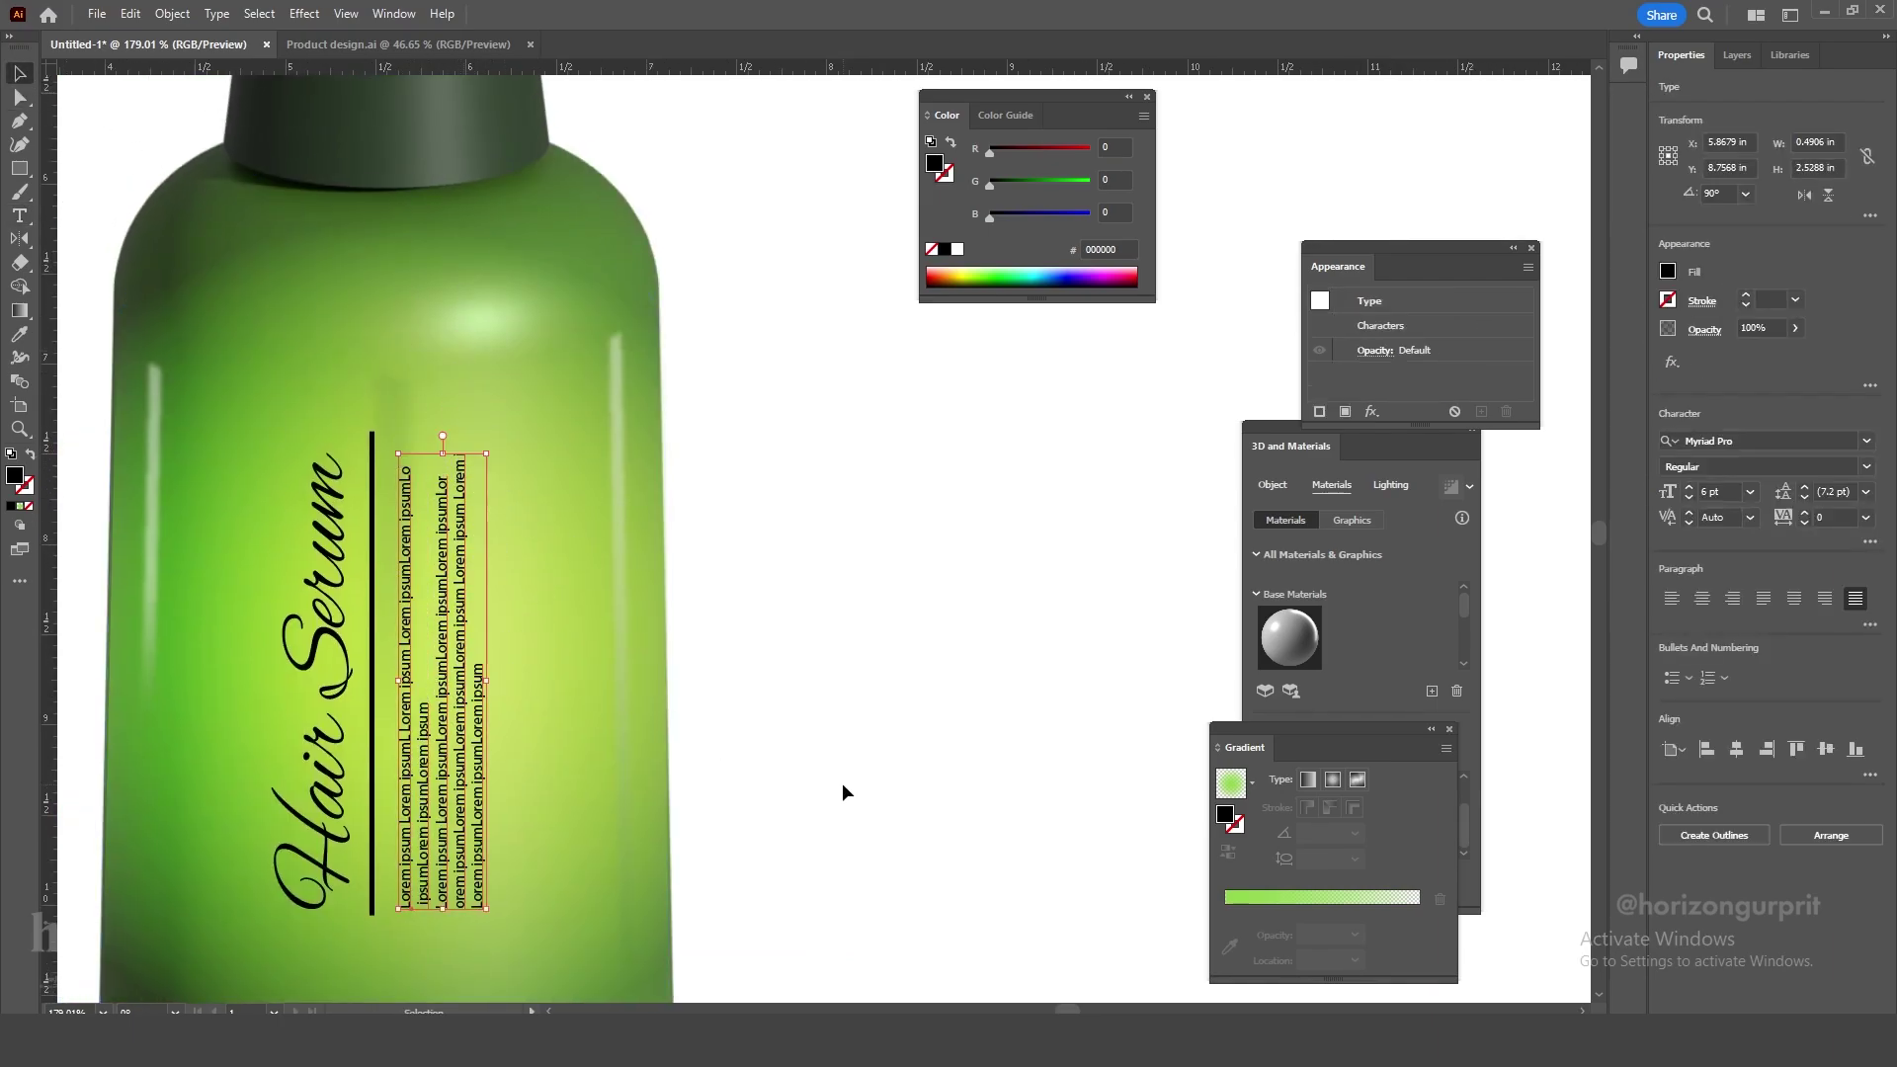
{"action": "left_click", "coordinate": [842, 791]}
{"action": "left_click_drag", "start_coordinate": [472, 899], "coordinate": [752, 732]}
{"action": "left_click", "coordinate": [752, 731]}
{"action": "left_click", "coordinate": [623, 709], "text": "shift"}
{"action": "left_click", "coordinate": [1031, 684]}
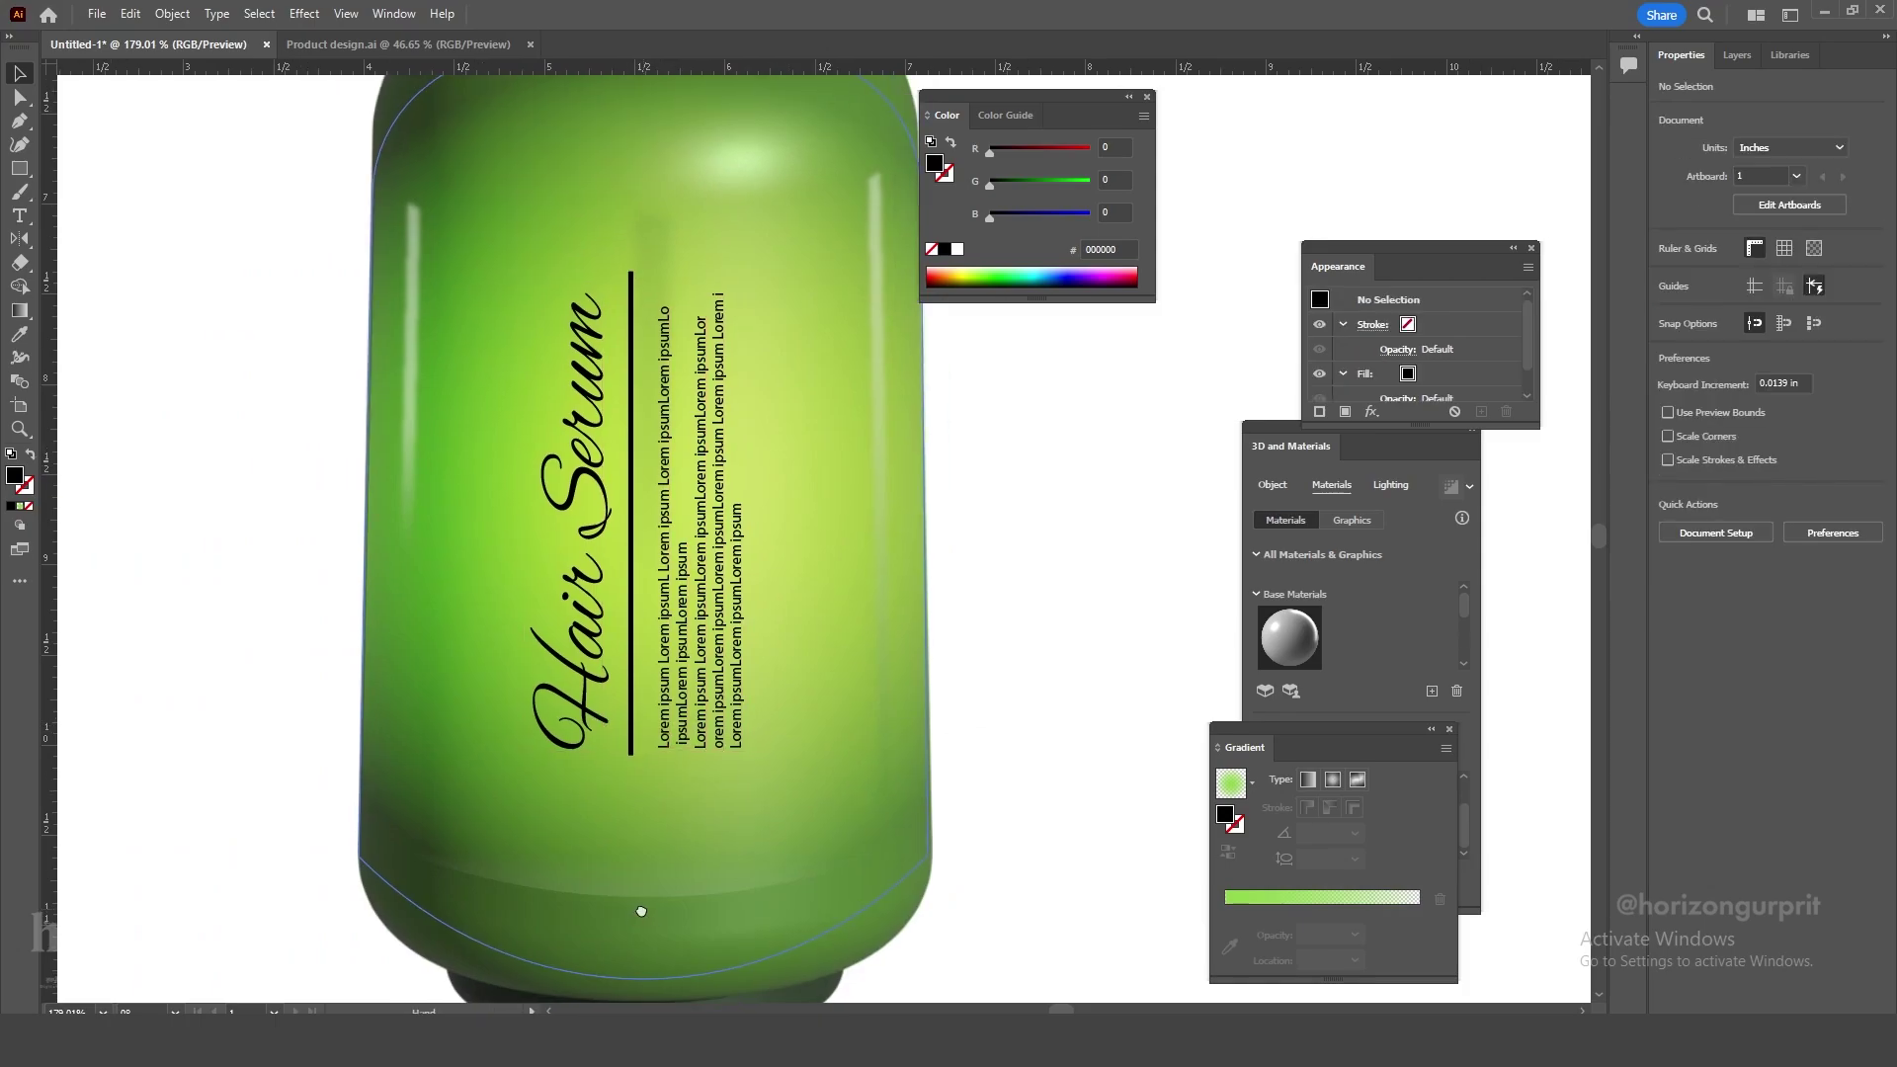
{"action": "left_click", "coordinate": [637, 885]}
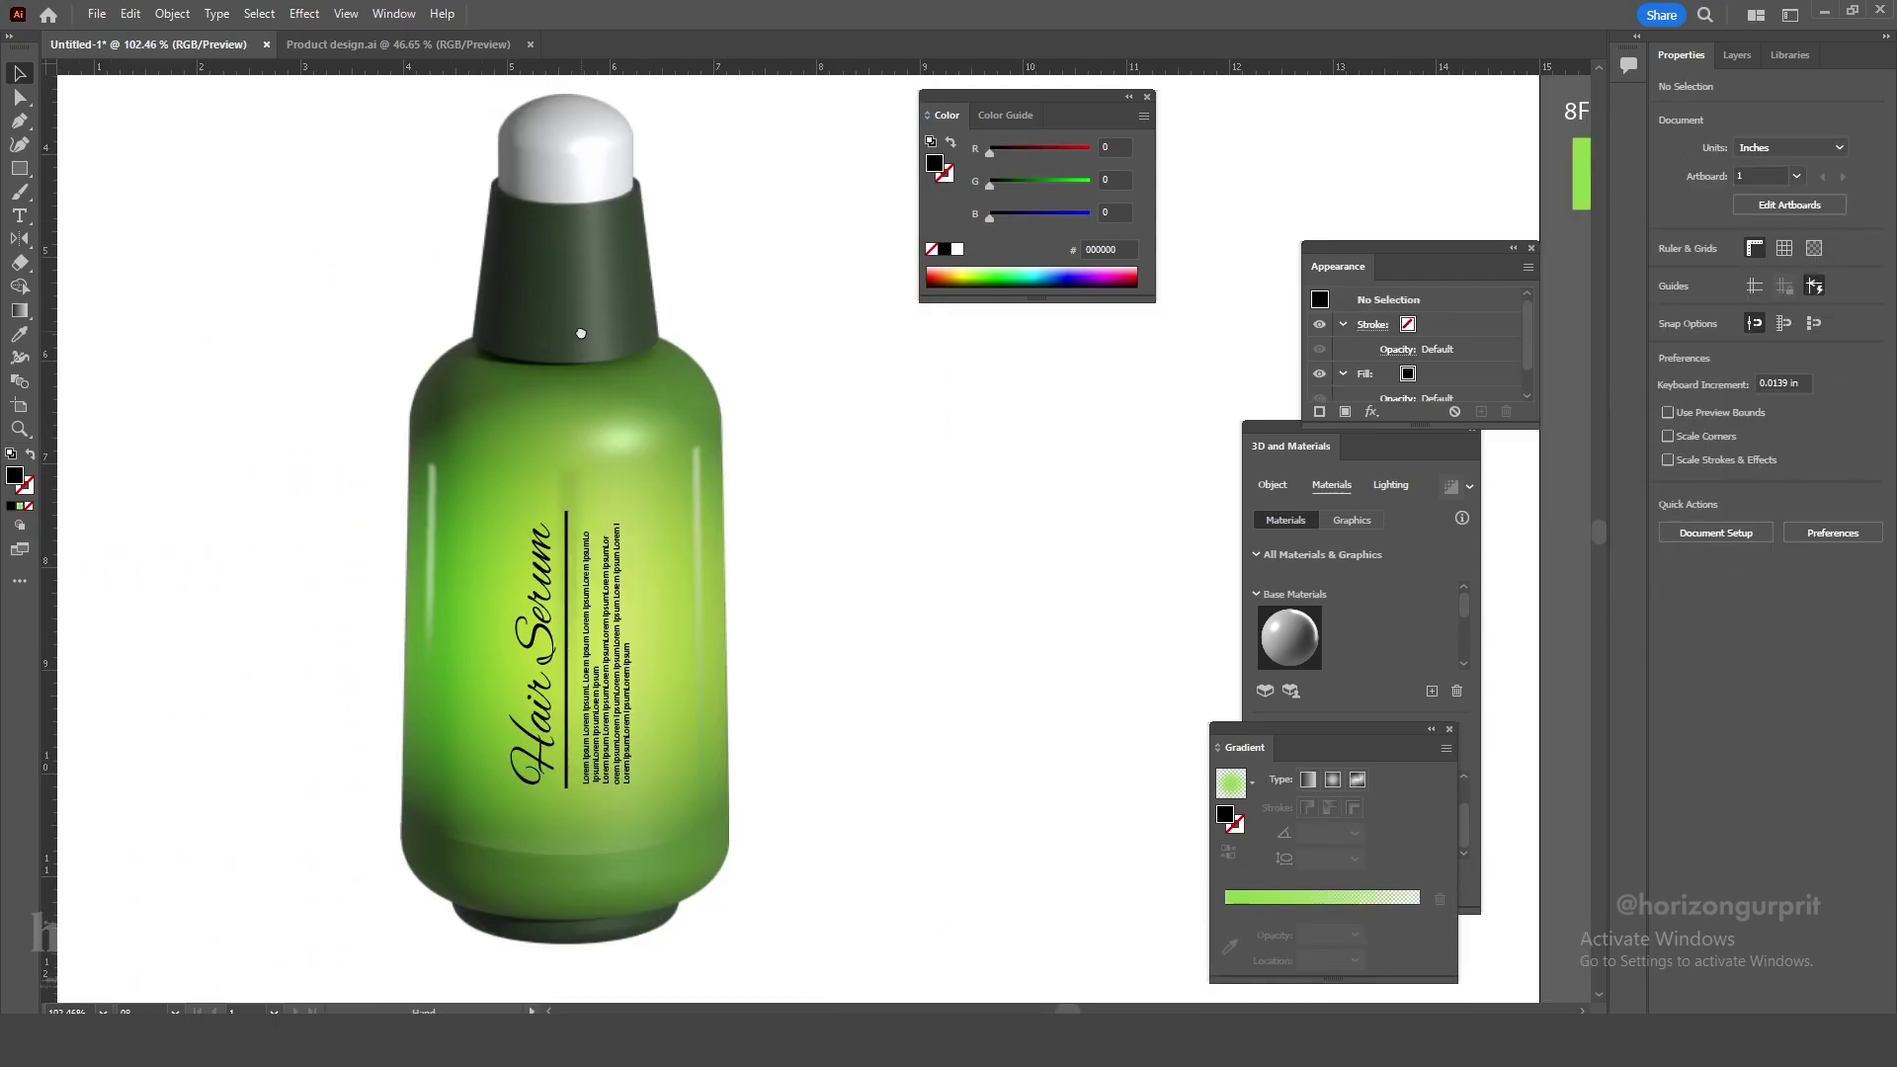
Draw a closed panel about 0.58 in wide and 1.65 in tall along the dark cap's left edge with the Pen tool.
{"action": "key", "text": "p"}
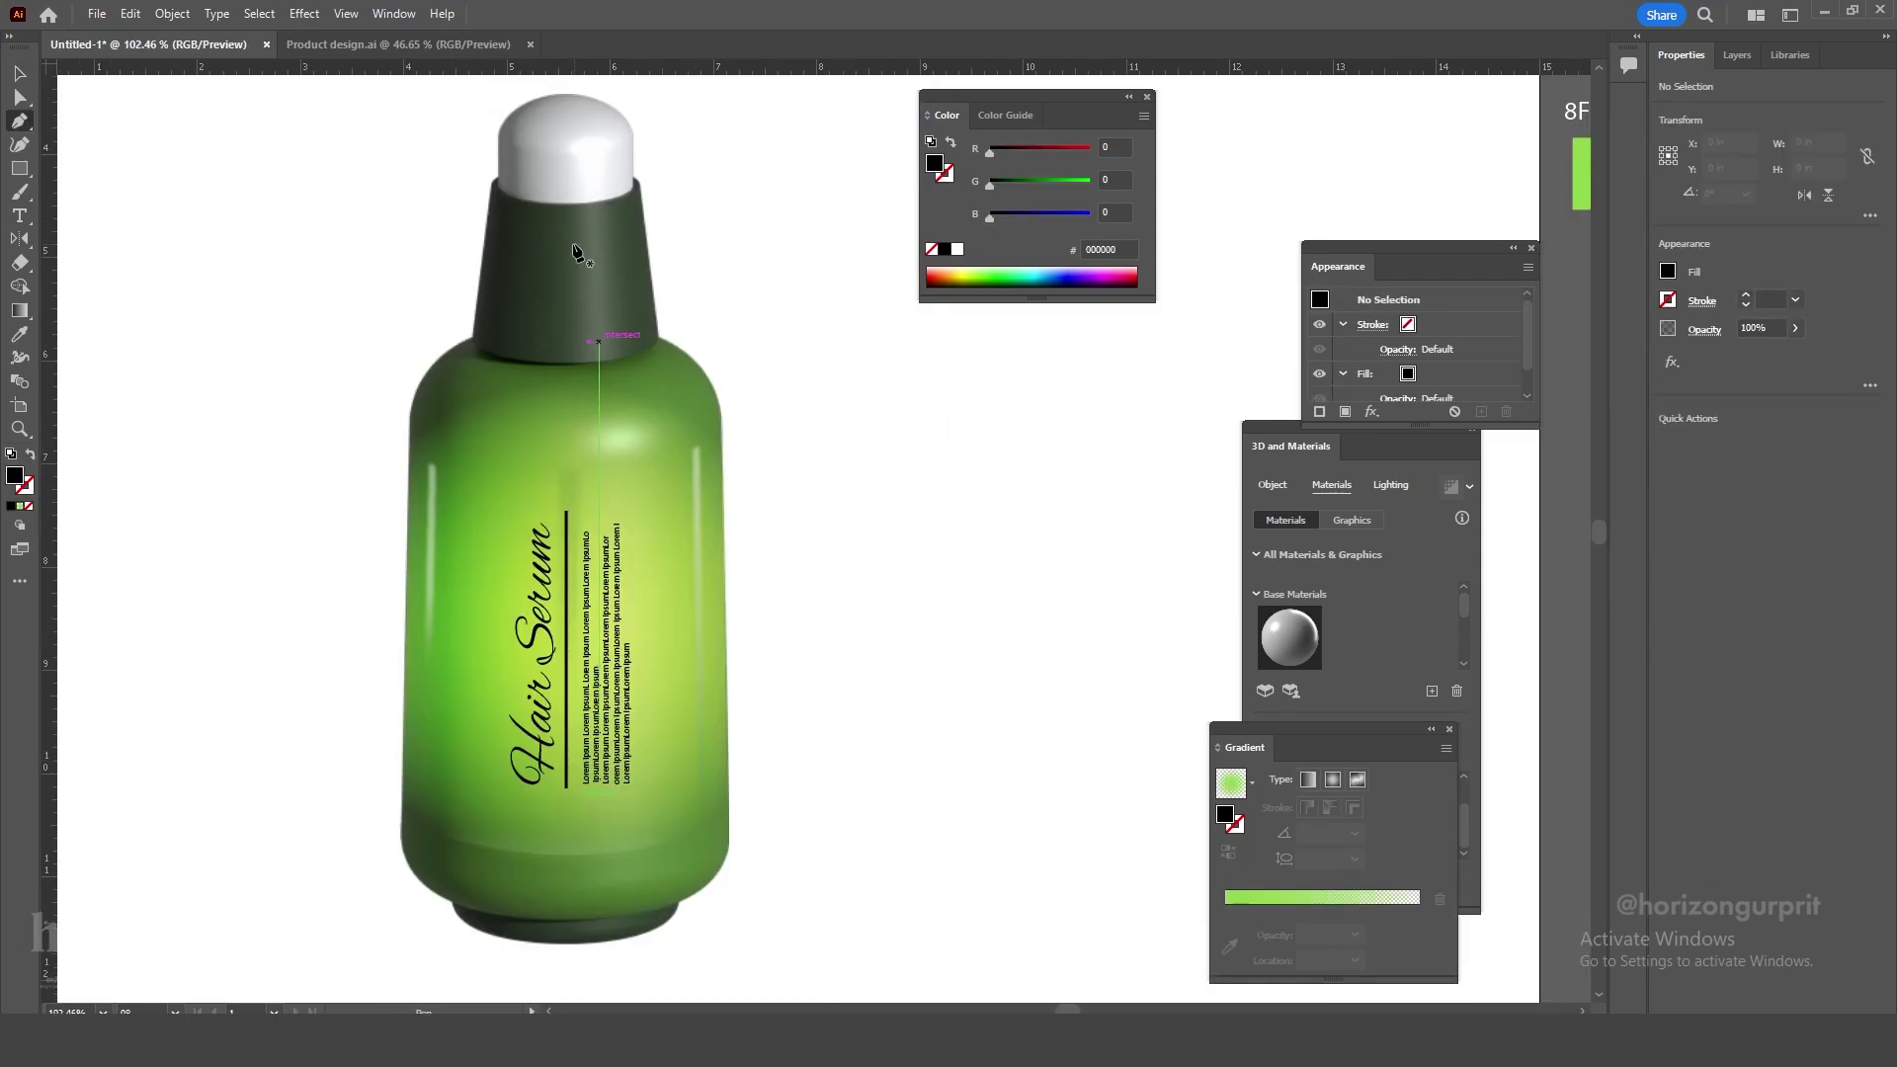
{"action": "left_click", "coordinate": [536, 209]}
{"action": "left_click_drag", "start_coordinate": [494, 358], "coordinate": [464, 326]}
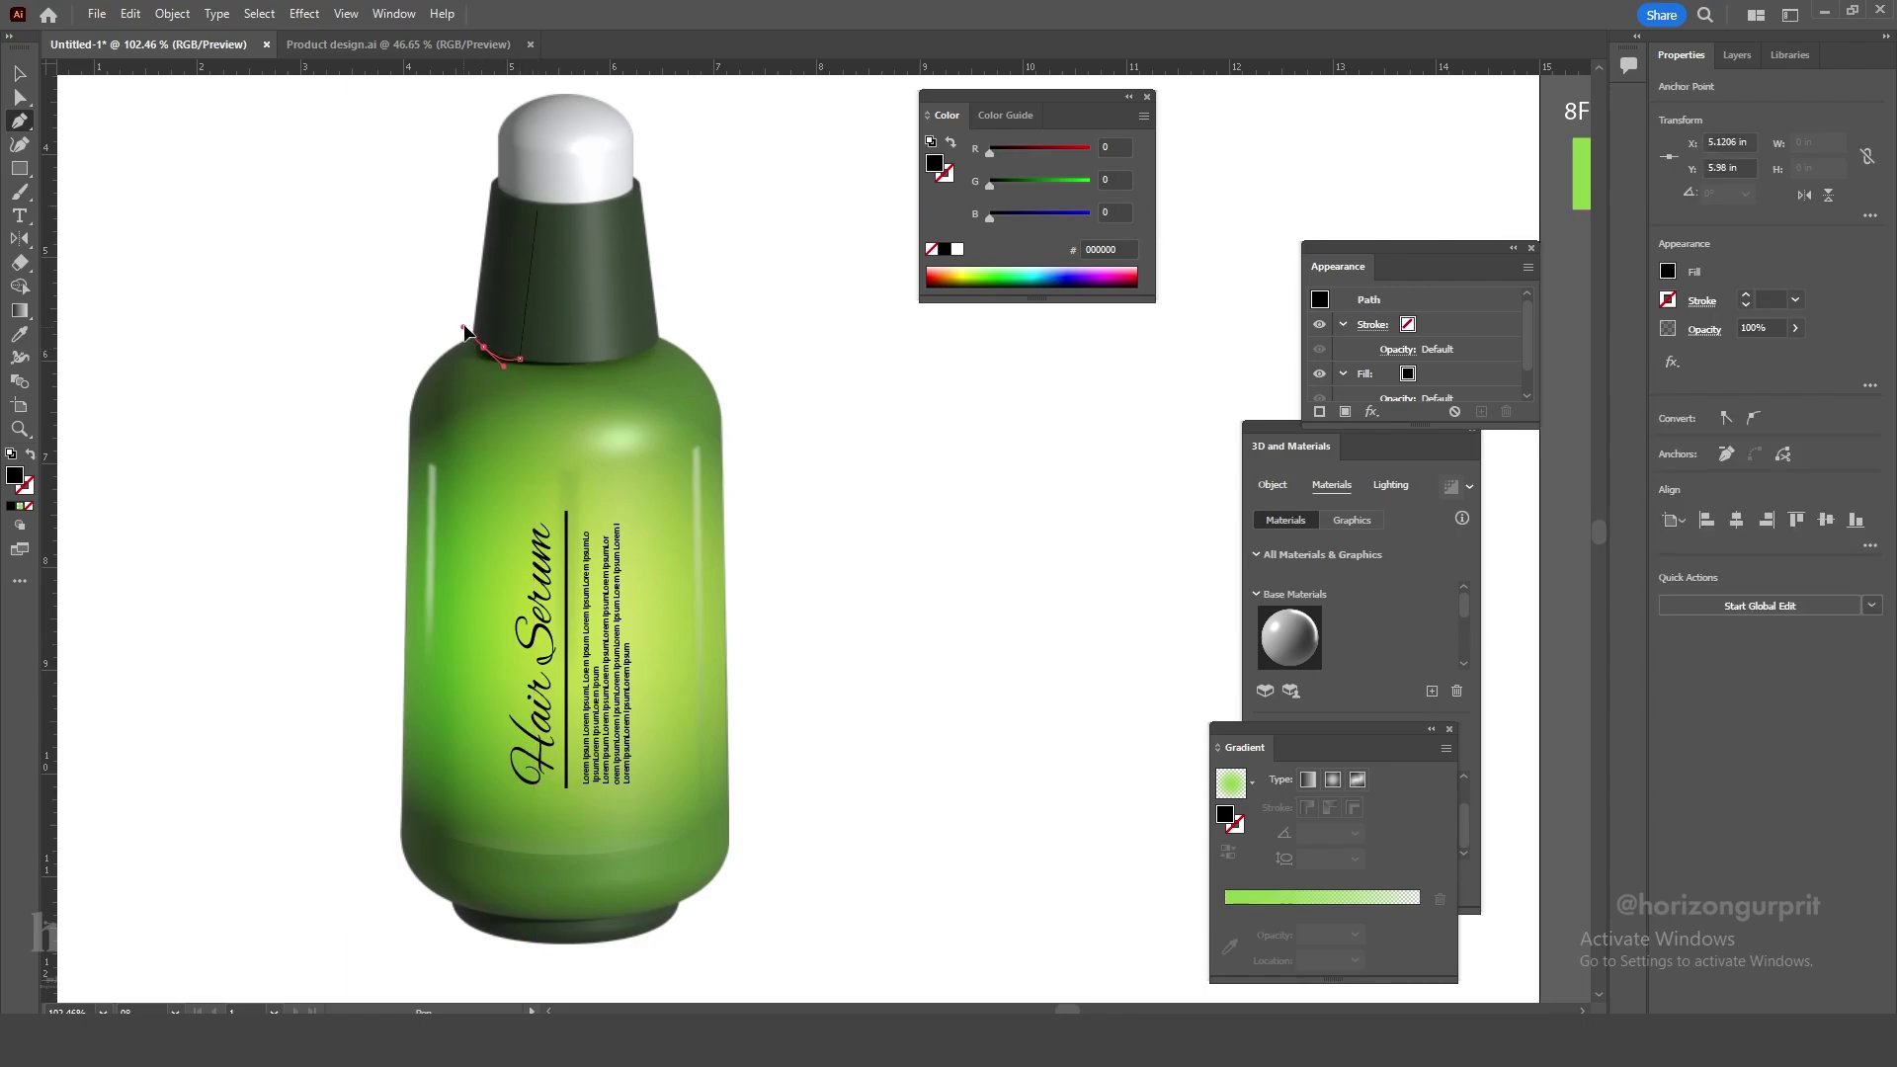
{"action": "left_click", "coordinate": [537, 209]}
{"action": "key", "text": "a"}
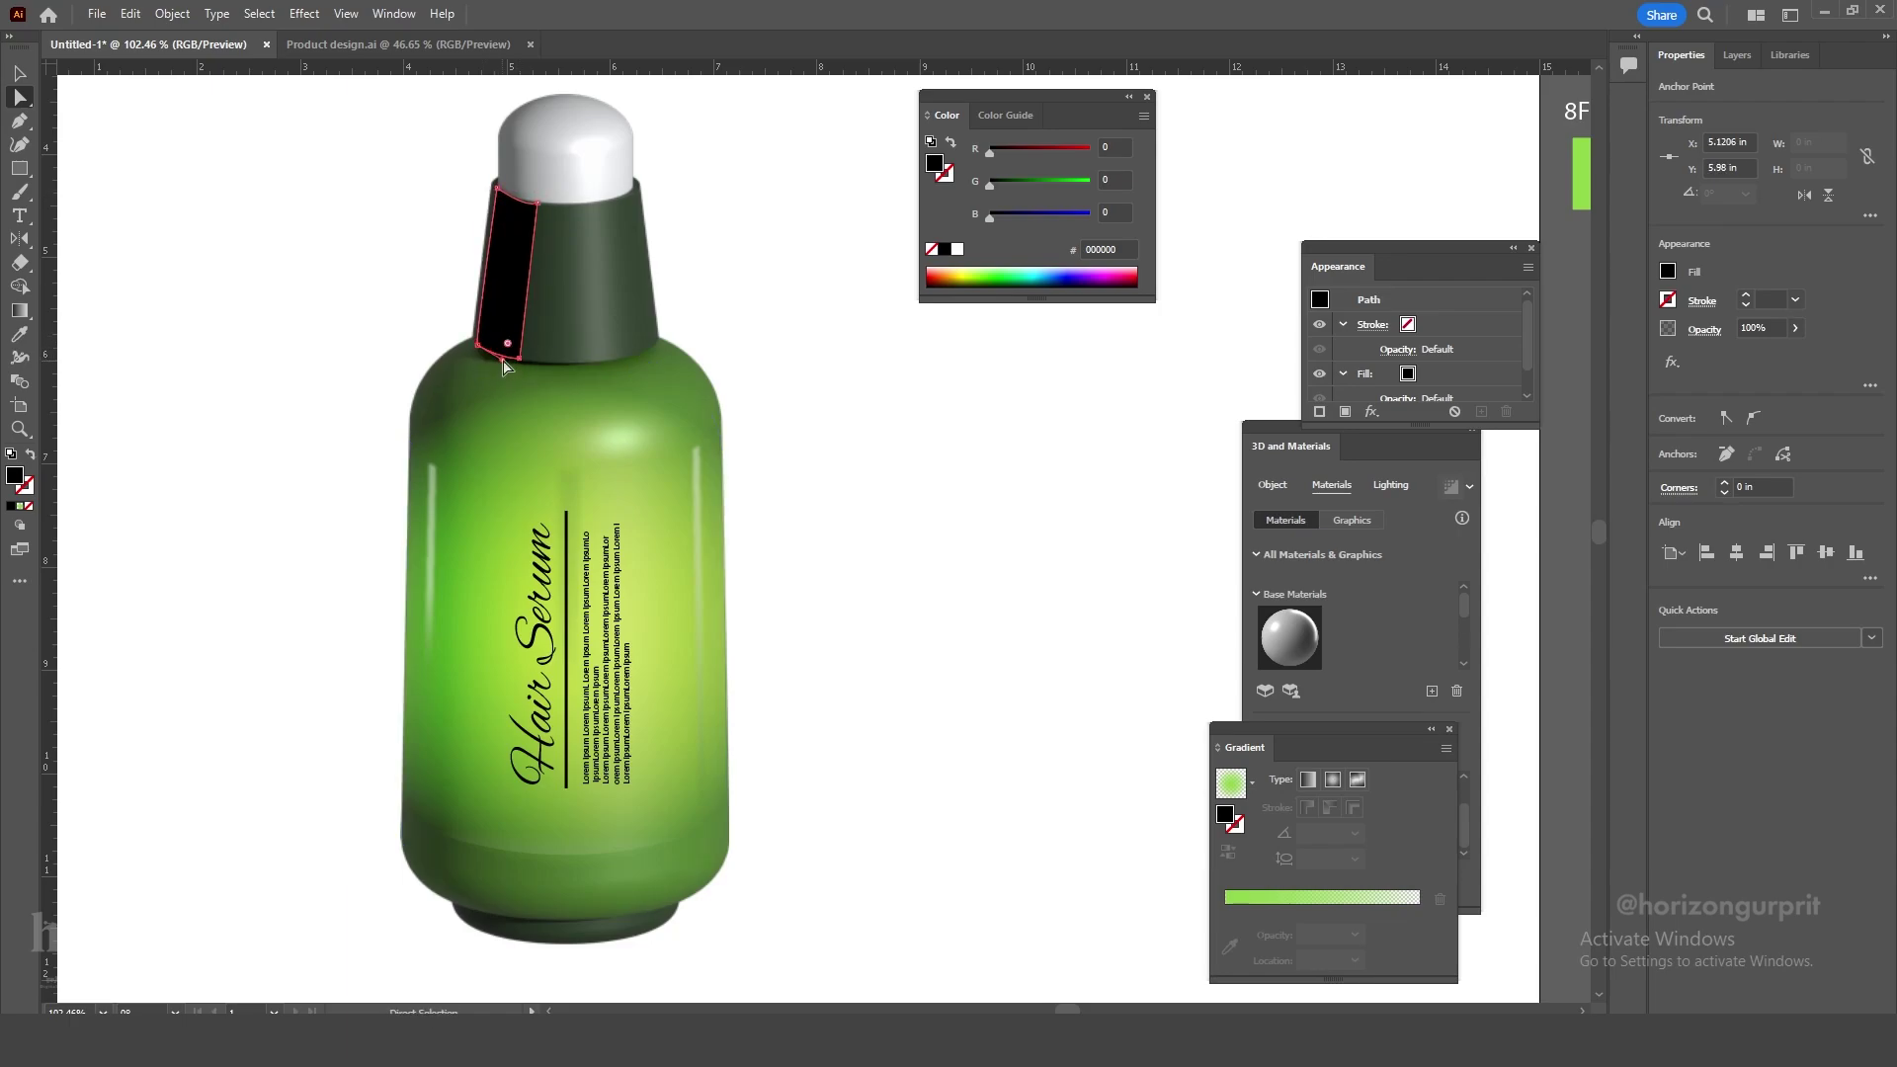
{"action": "left_click", "coordinate": [534, 205]}
{"action": "left_click", "coordinate": [506, 269]}
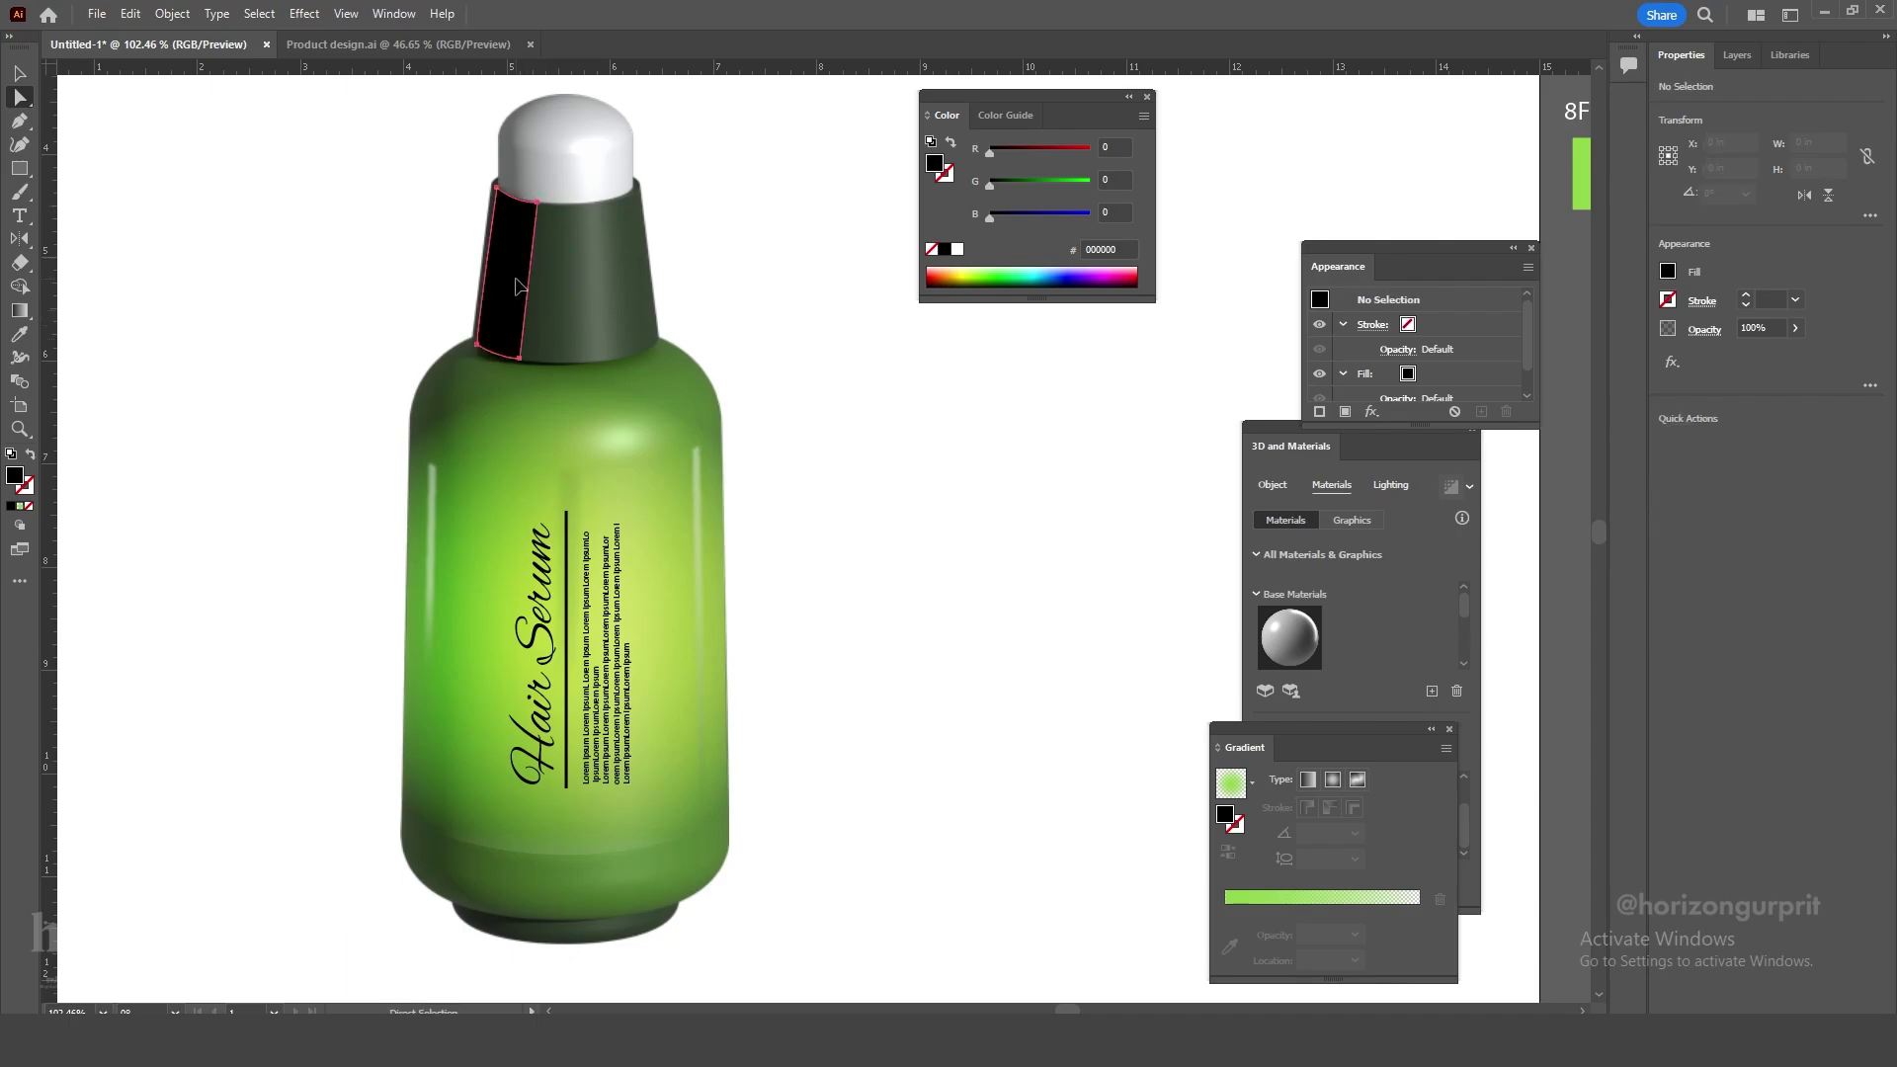
Fill the cap panel with gray a7a9ac and lower its opacity to 20%.
{"action": "left_click", "coordinate": [1668, 272]}
{"action": "left_click", "coordinate": [1548, 400]}
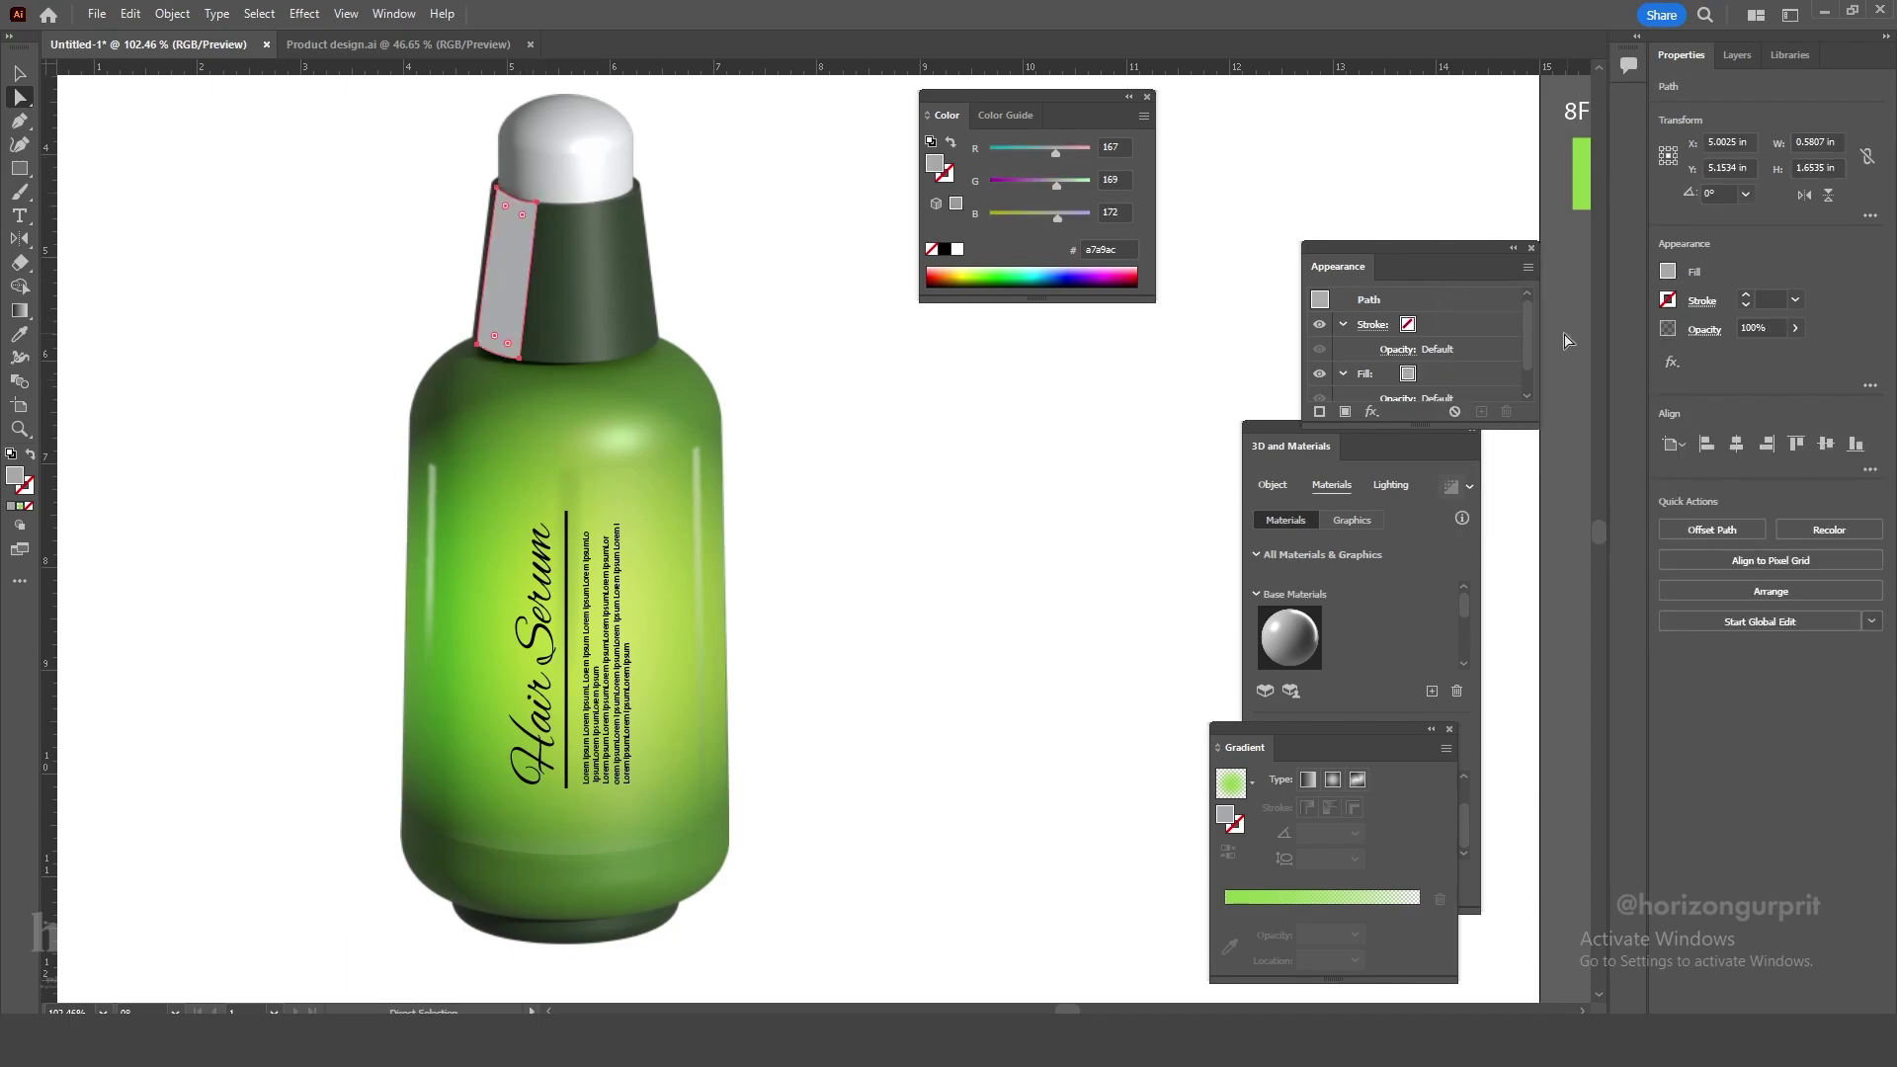
{"action": "key", "text": "Return"}
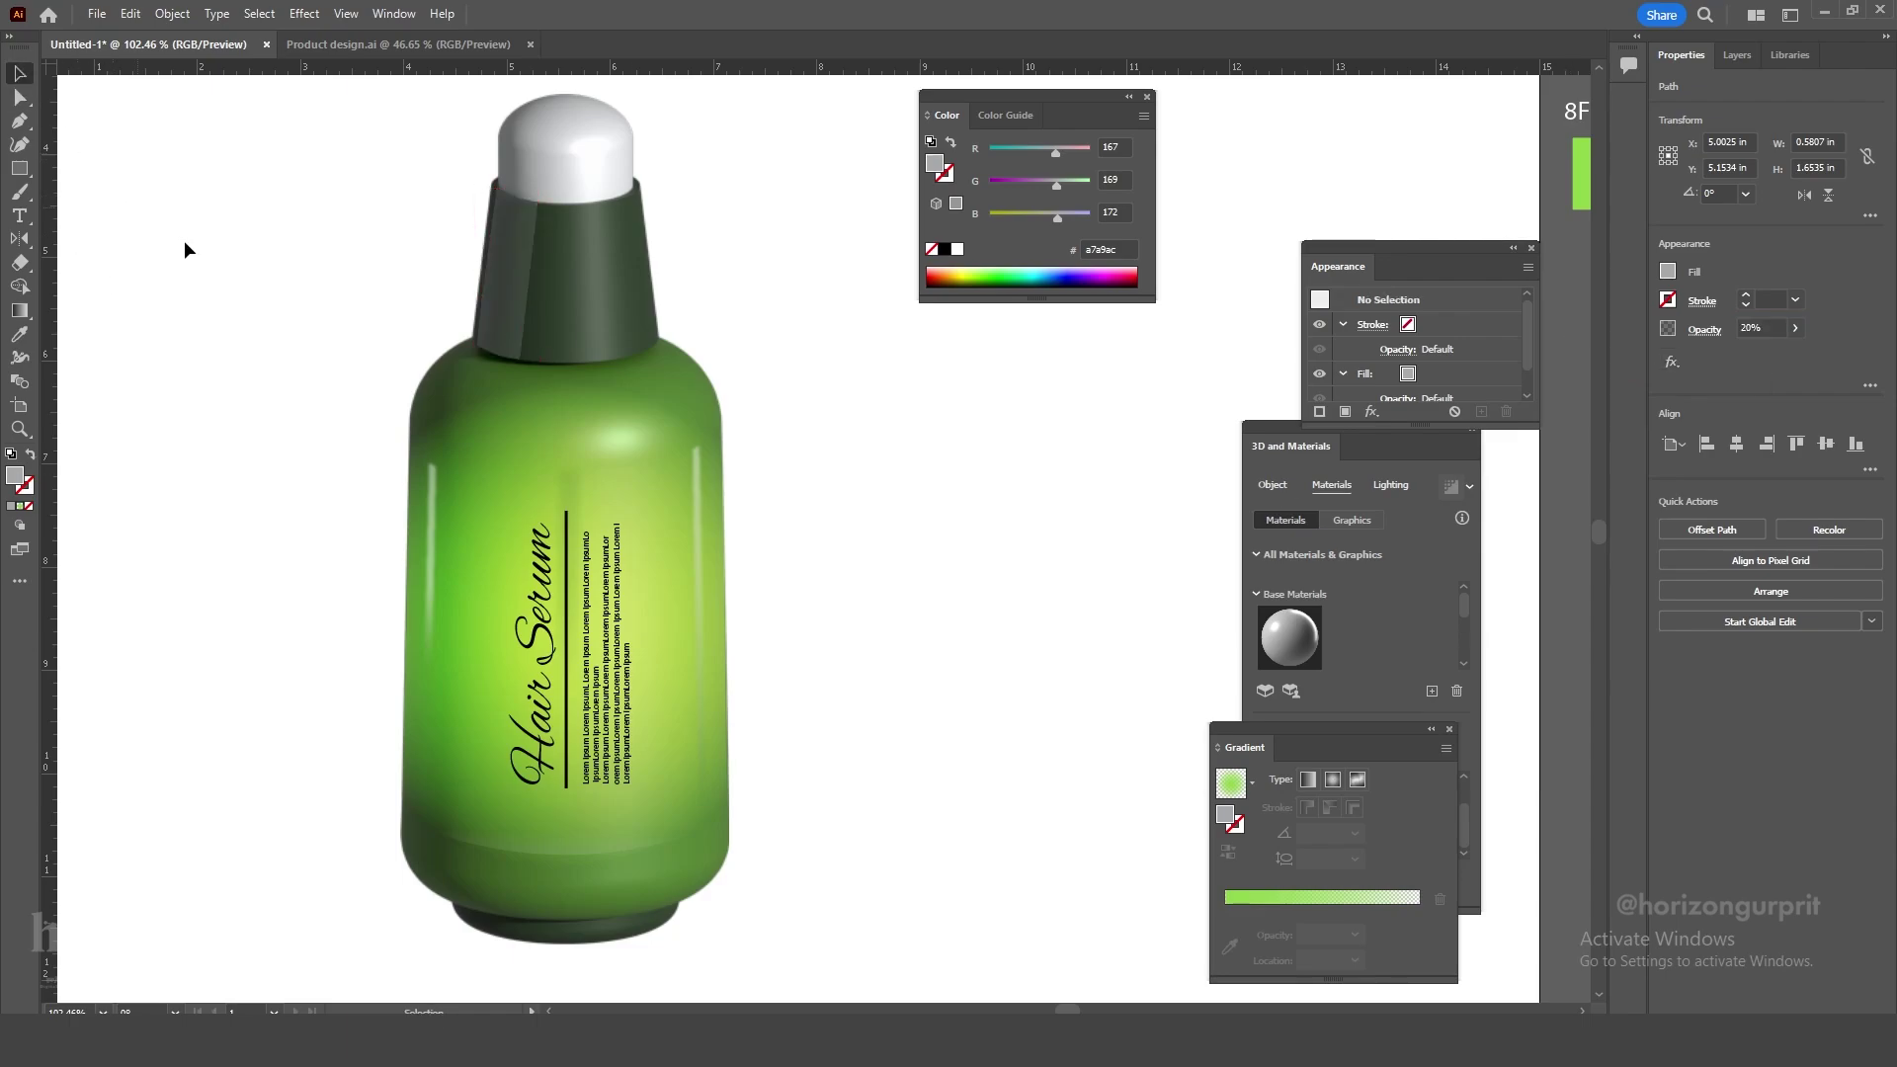
{"action": "left_click_drag", "start_coordinate": [512, 279], "coordinate": [860, 454]}
{"action": "key", "text": "ctrl+z"}
Narrow the cap panel to about 0.43 in by moving its inner corner points, and round a top corner by about 0.02 in.
{"action": "left_click", "coordinate": [504, 282]}
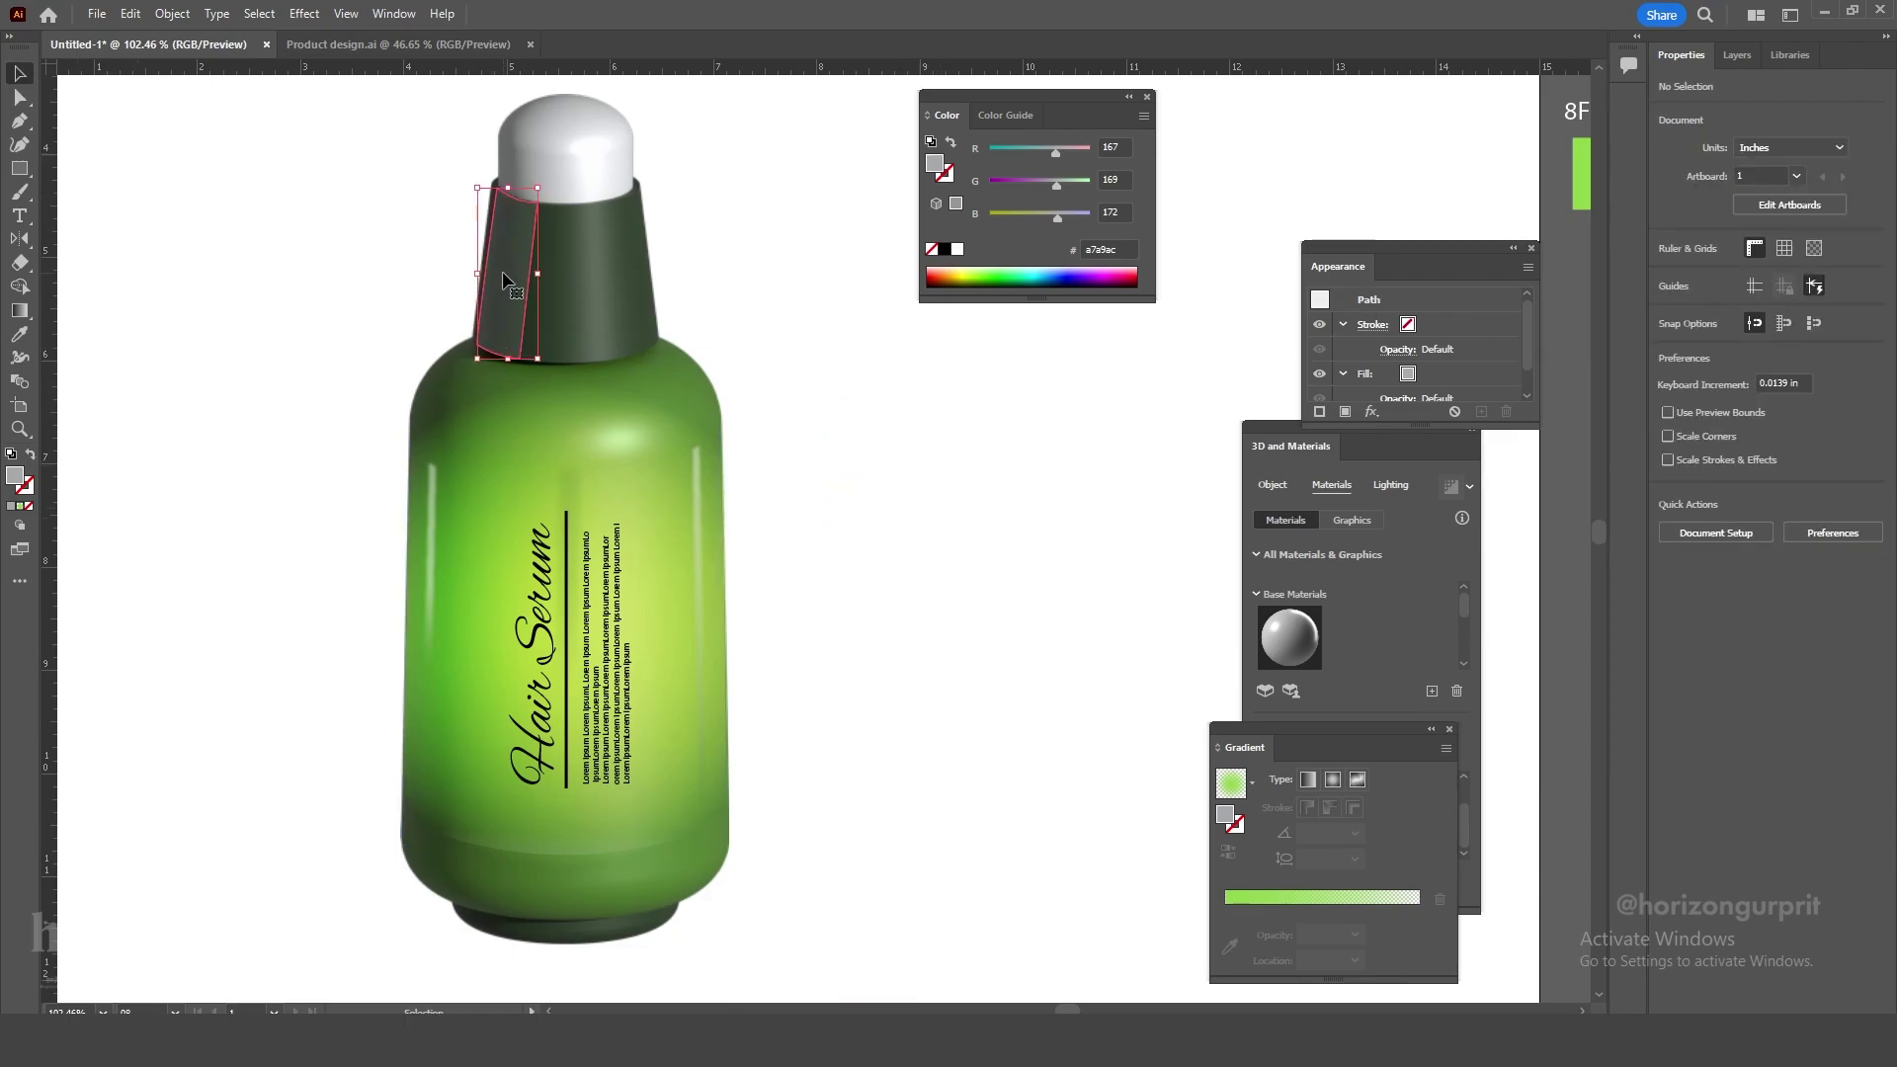
{"action": "key", "text": "a"}
{"action": "left_click", "coordinate": [537, 204]}
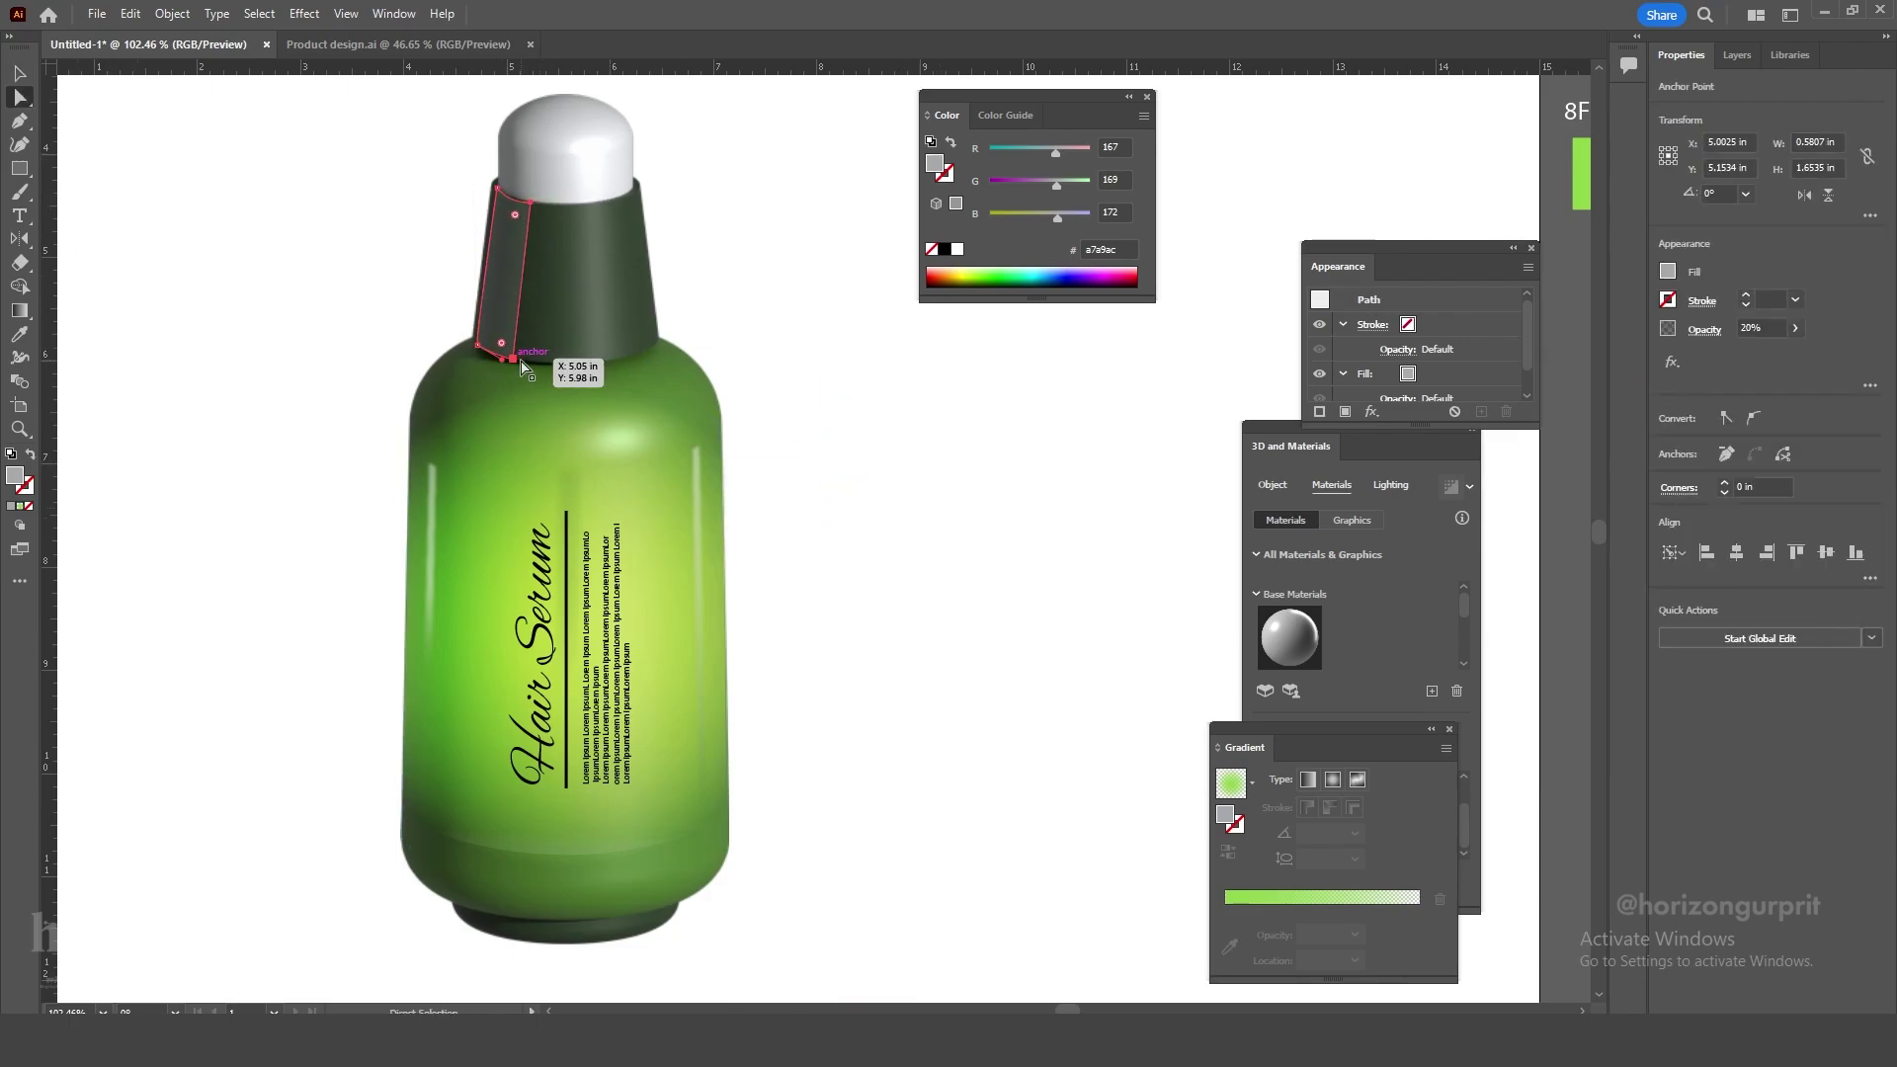
{"action": "left_click_drag", "start_coordinate": [524, 366], "coordinate": [522, 363]}
{"action": "left_click", "coordinate": [512, 262]}
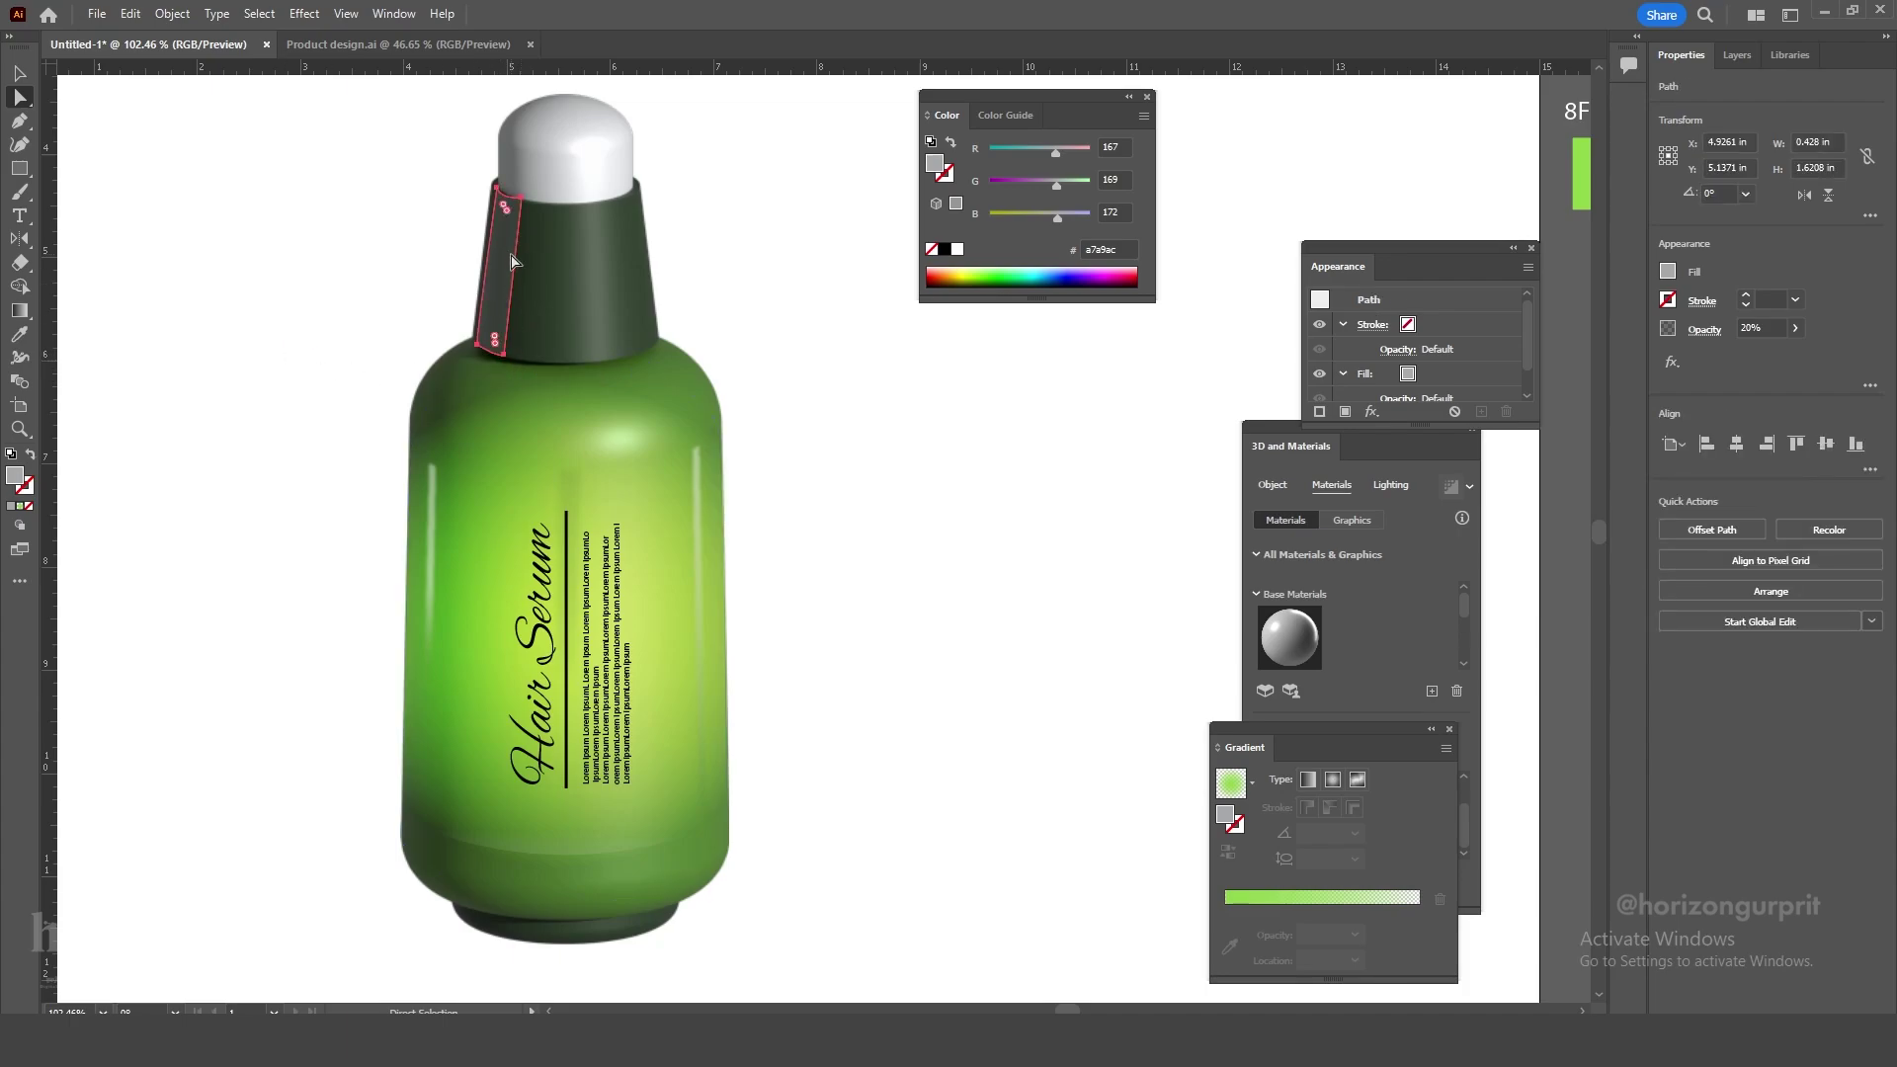
{"action": "left_click", "coordinate": [497, 189]}
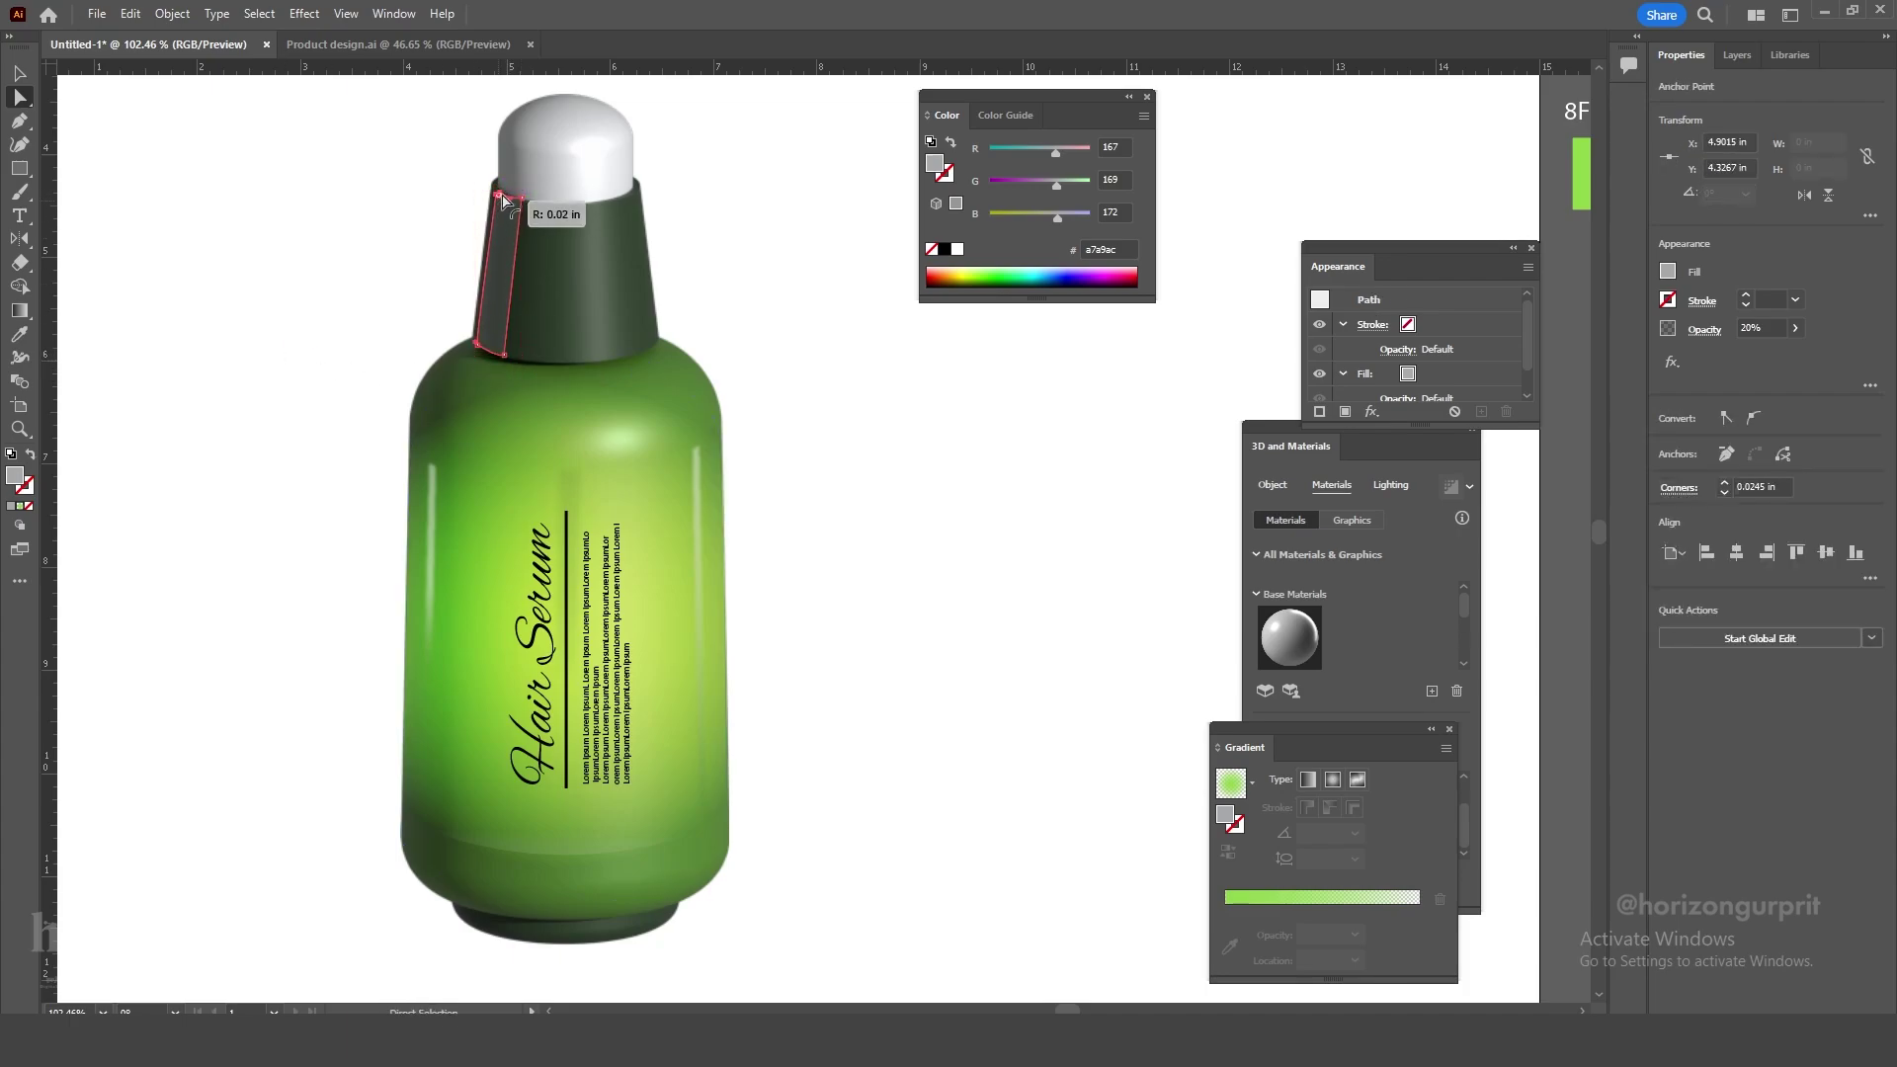
{"action": "left_click", "coordinate": [349, 281]}
Reshape the cap panel by adjusting its corner points to about 0.46 in wide and 1.61 in tall.
{"action": "left_click", "coordinate": [501, 249]}
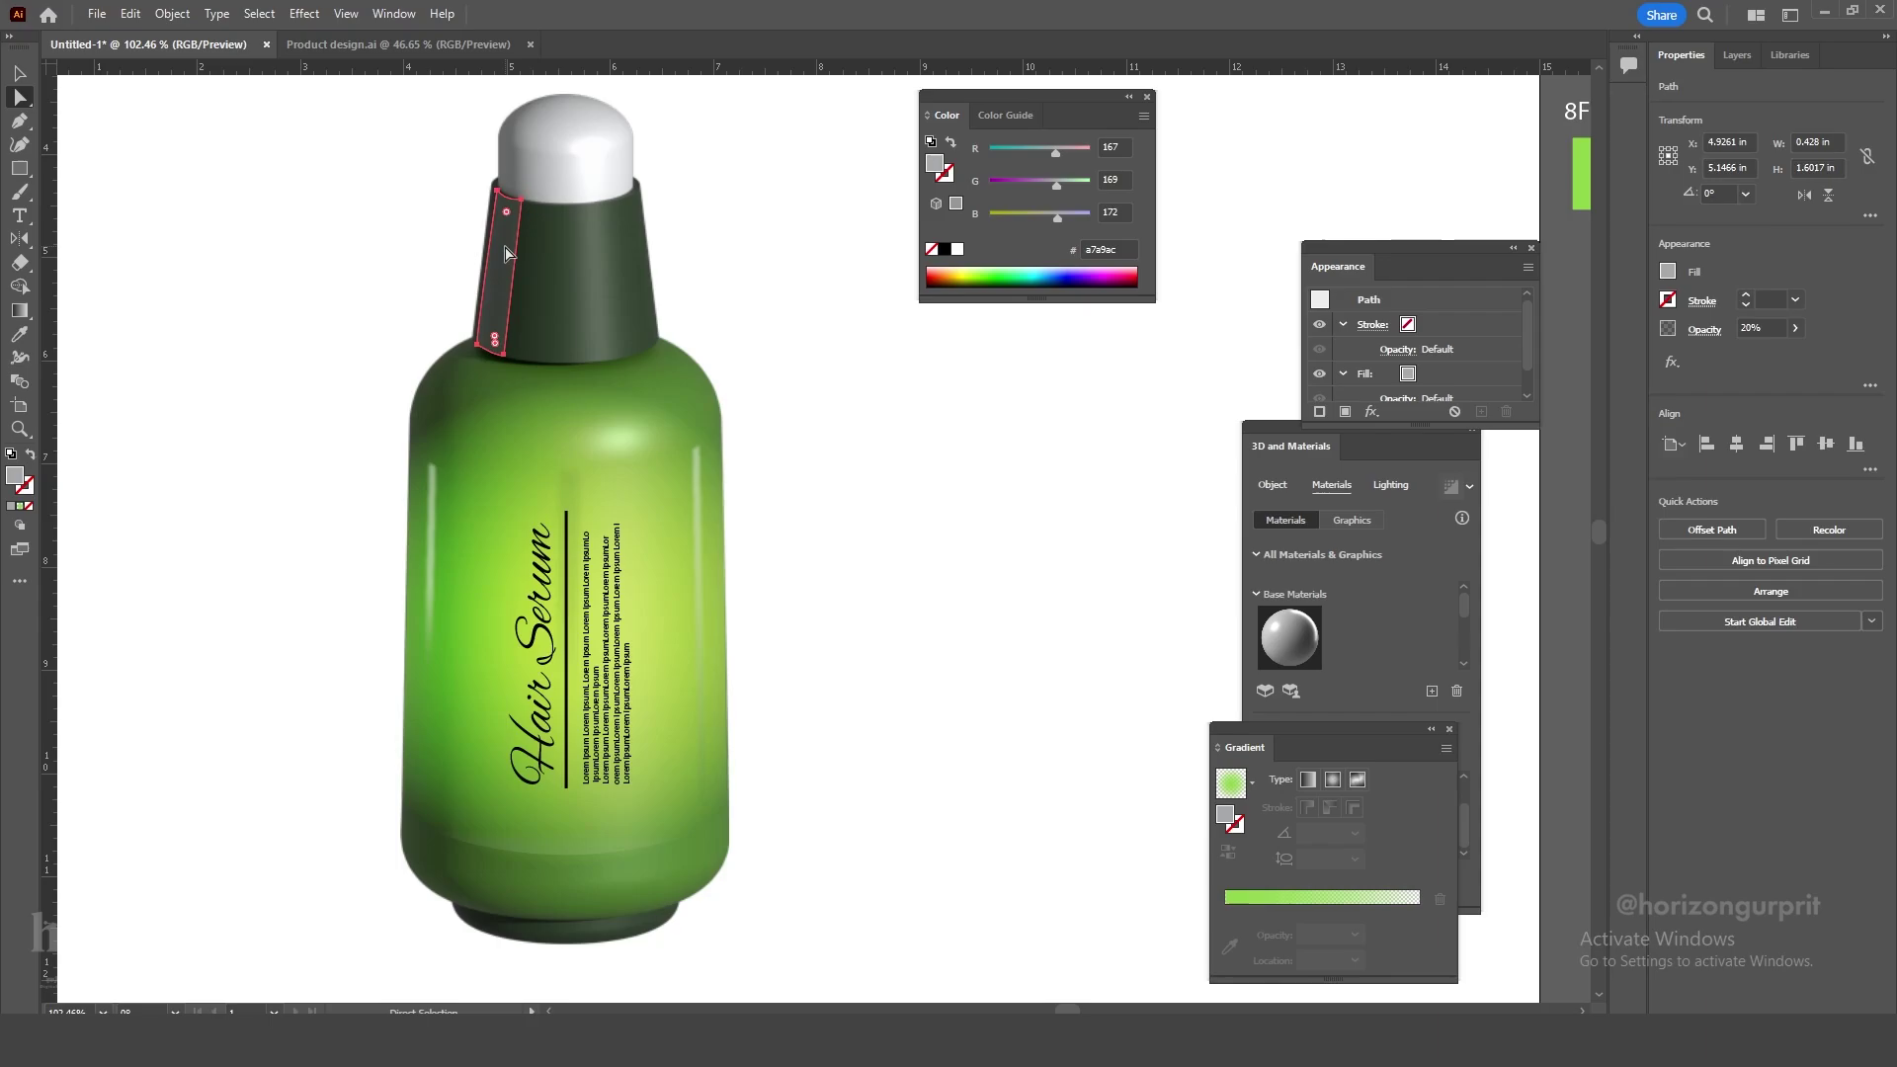
{"action": "left_click_drag", "start_coordinate": [512, 229], "coordinate": [577, 403]}
{"action": "left_click", "coordinate": [484, 299]}
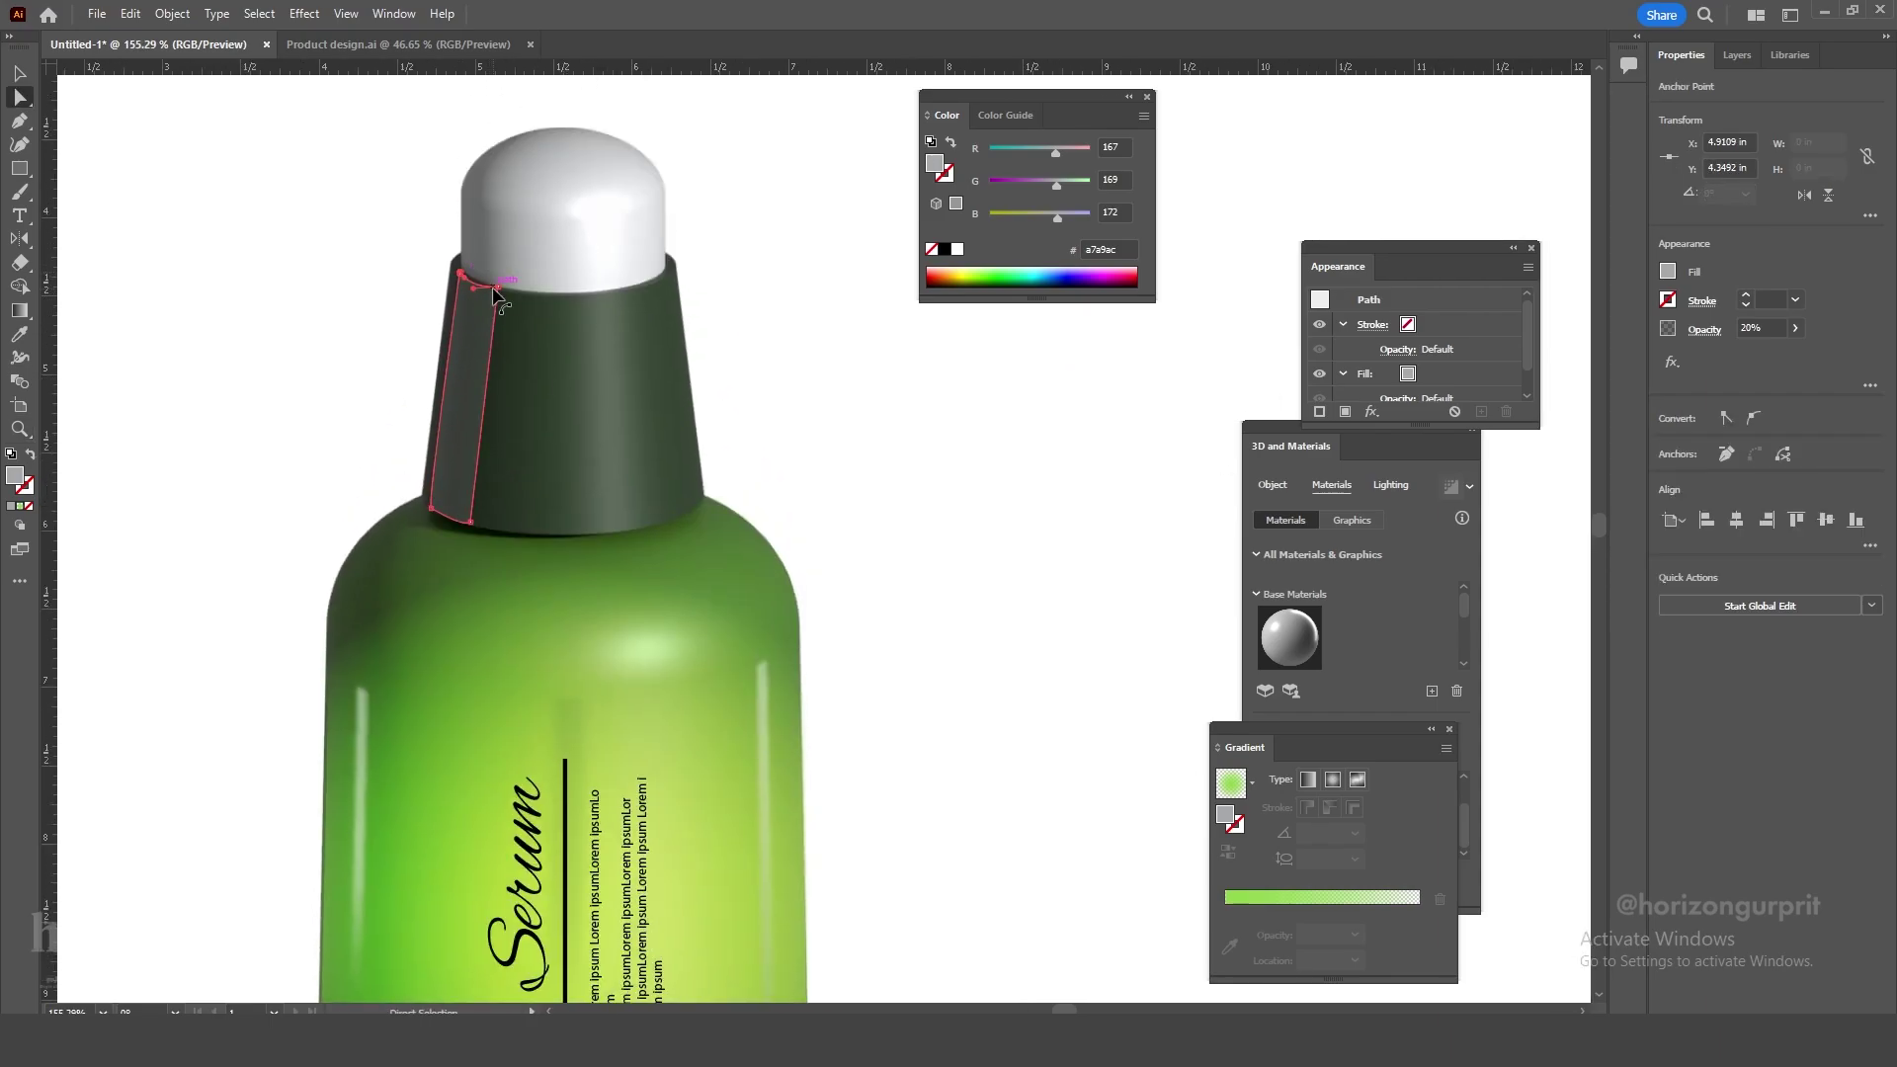
{"action": "left_click", "coordinate": [463, 285]}
{"action": "left_click", "coordinate": [504, 293]}
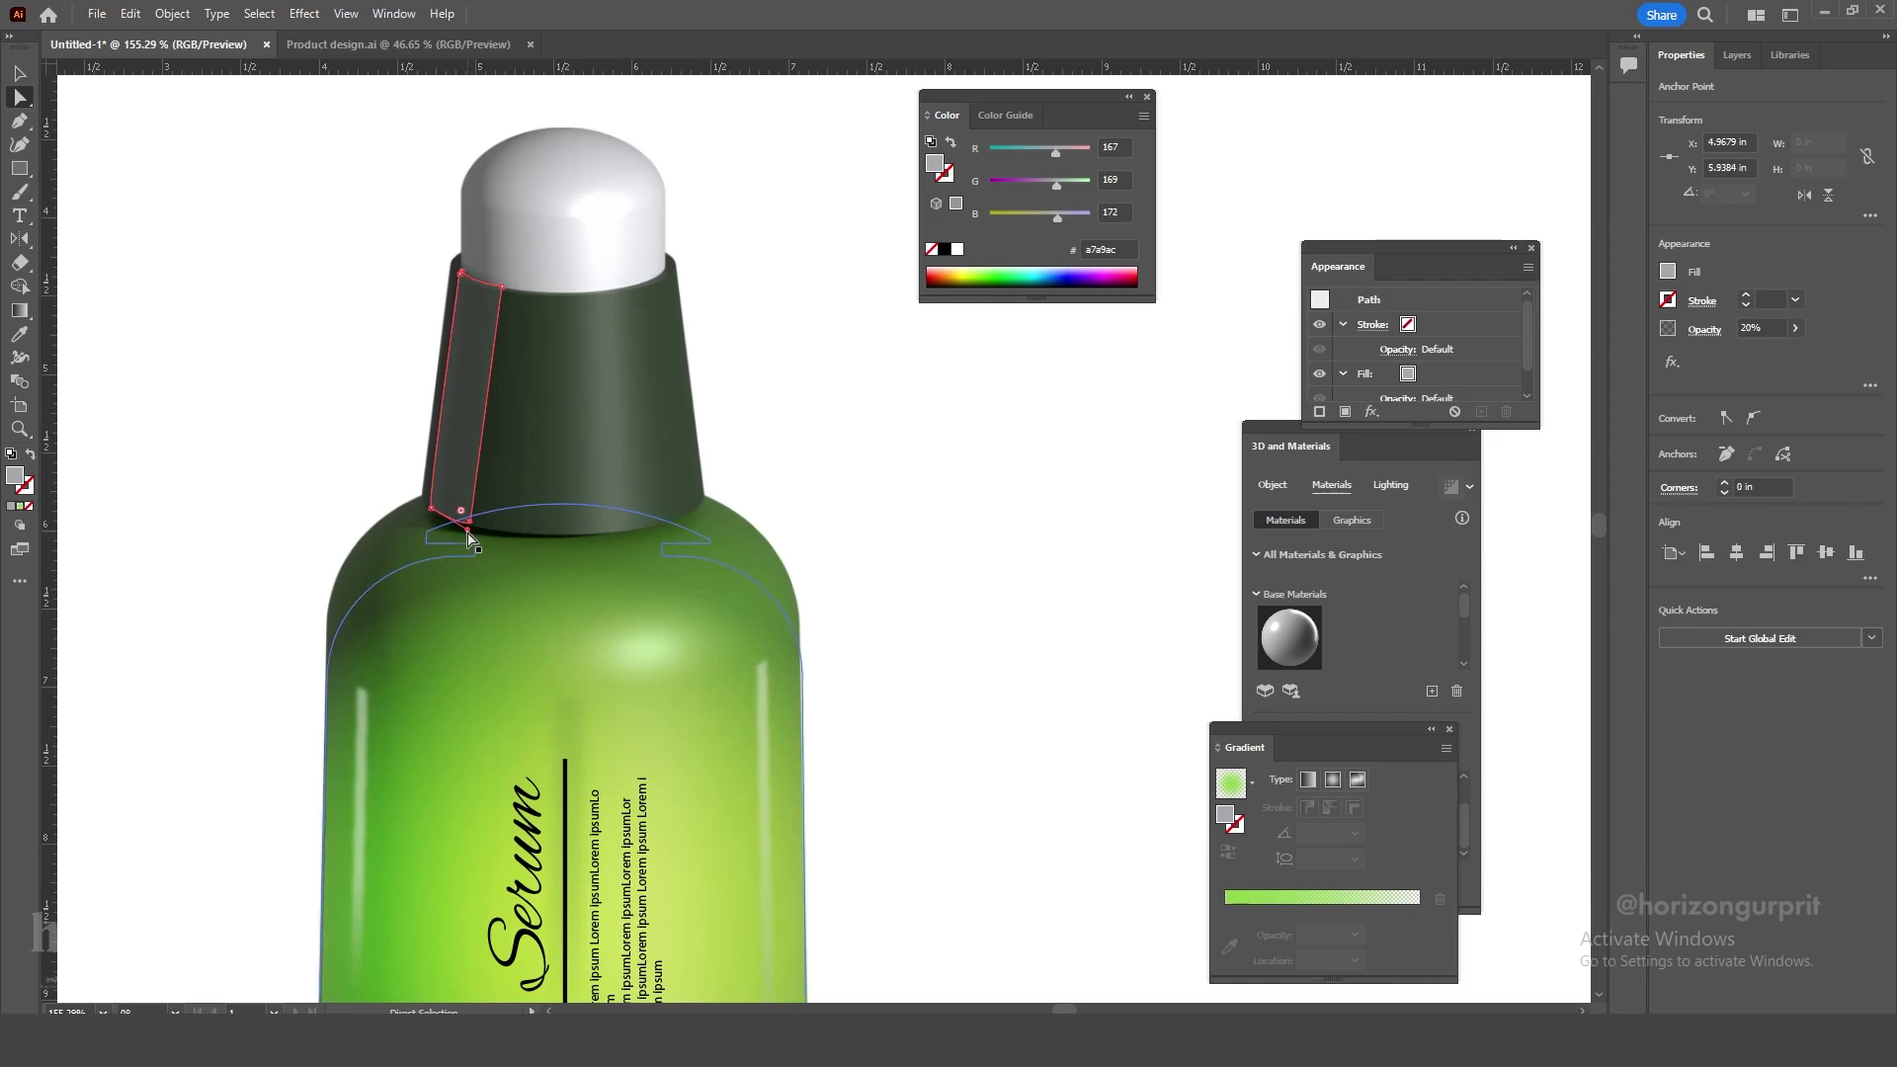
{"action": "left_click", "coordinate": [464, 299]}
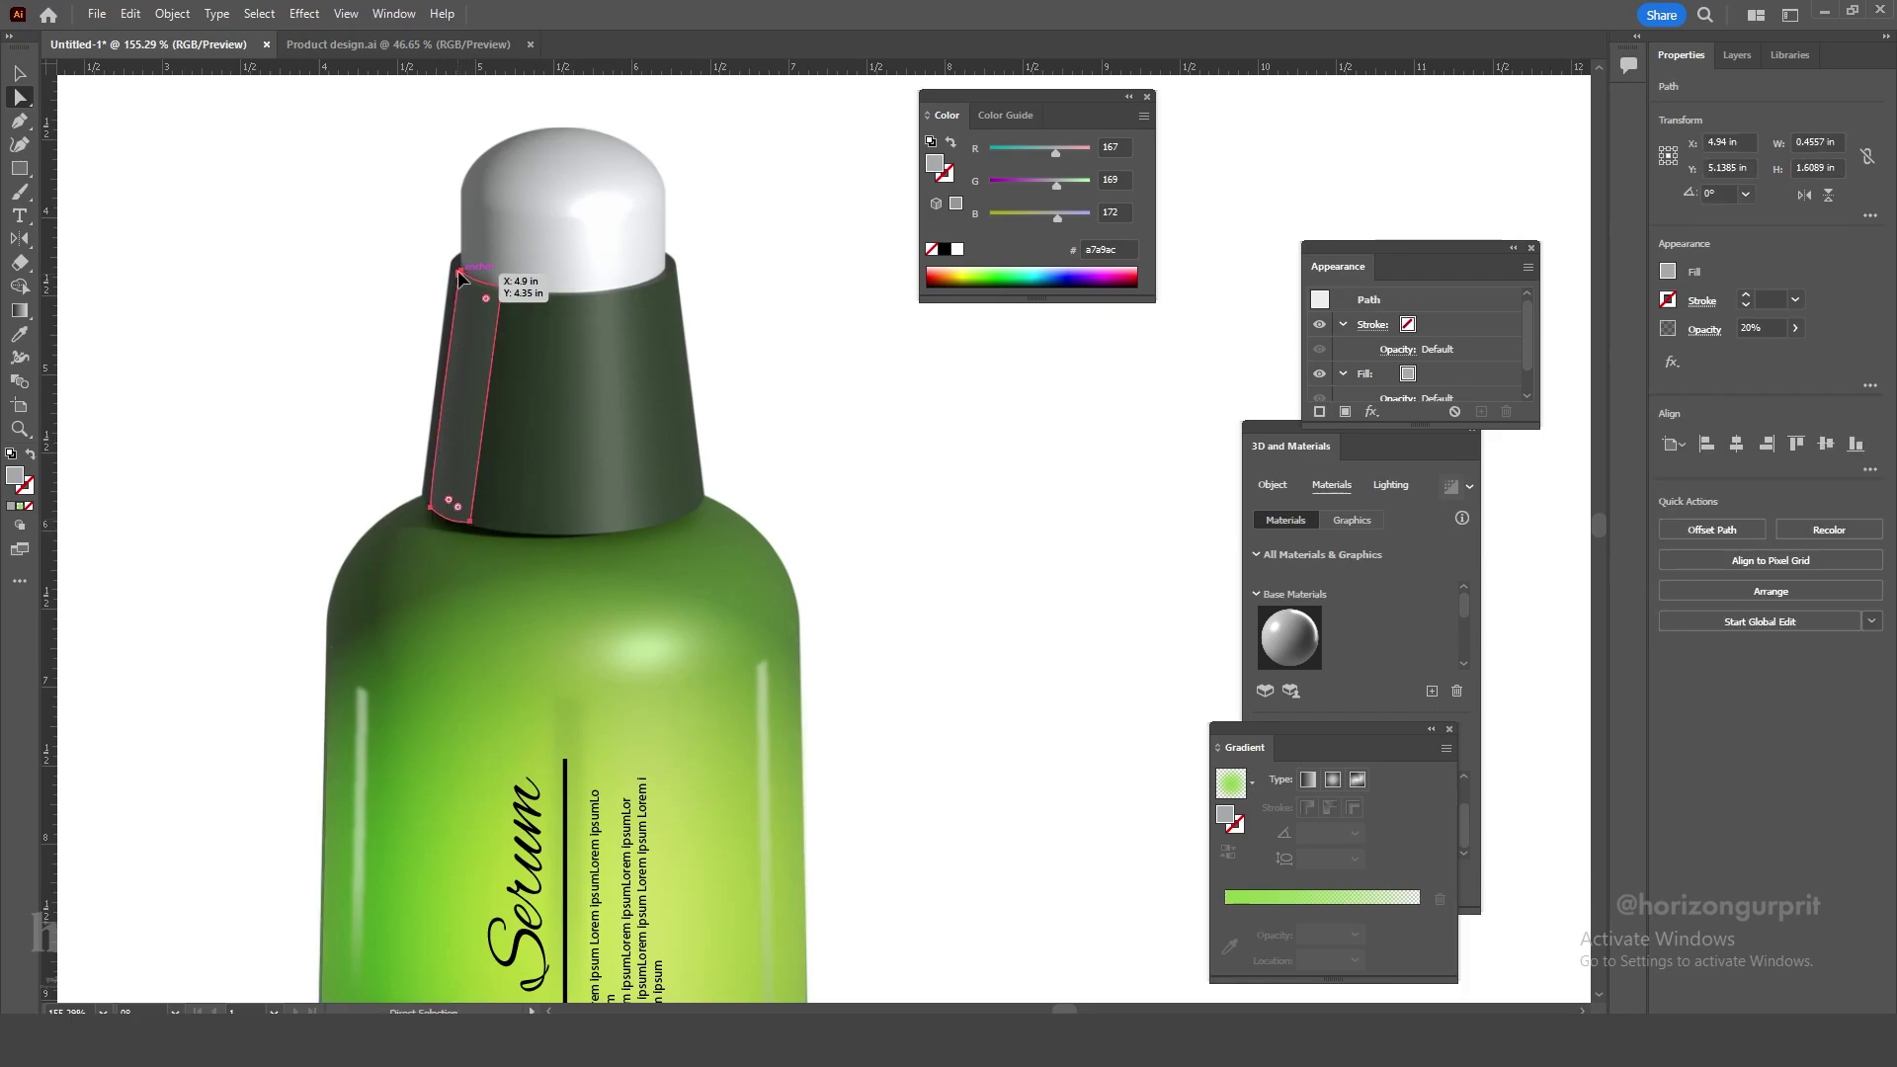
{"action": "left_click", "coordinate": [733, 422]}
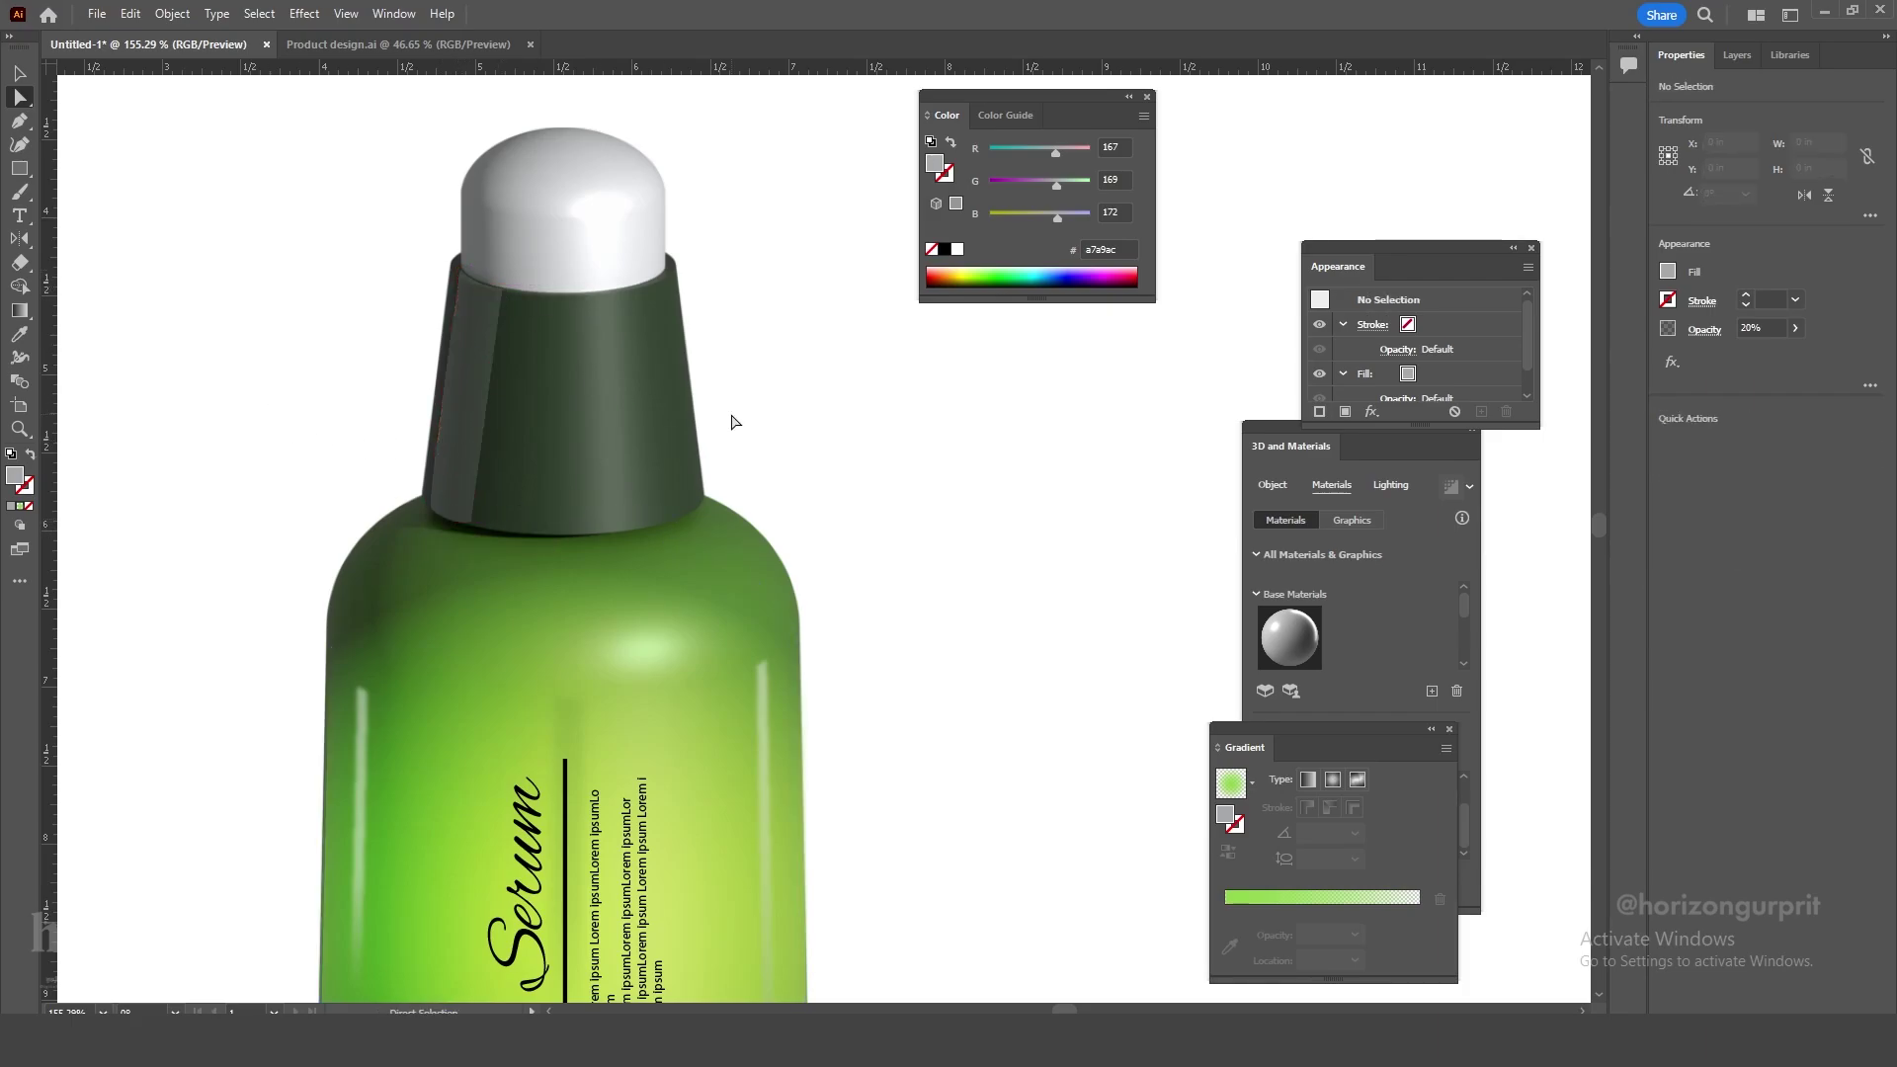
Move the cap panel's outer corner points inward, leaving a narrow dark gap along the cap's left edge.
{"action": "key", "text": "v"}
{"action": "key", "text": "z"}
{"action": "left_click_drag", "start_coordinate": [665, 481], "coordinate": [583, 551]}
{"action": "left_click_drag", "start_coordinate": [617, 463], "coordinate": [623, 672]}
{"action": "left_click", "coordinate": [552, 528]}
{"action": "key", "text": "a"}
{"action": "left_click", "coordinate": [649, 525]}
{"action": "left_click", "coordinate": [614, 593]}
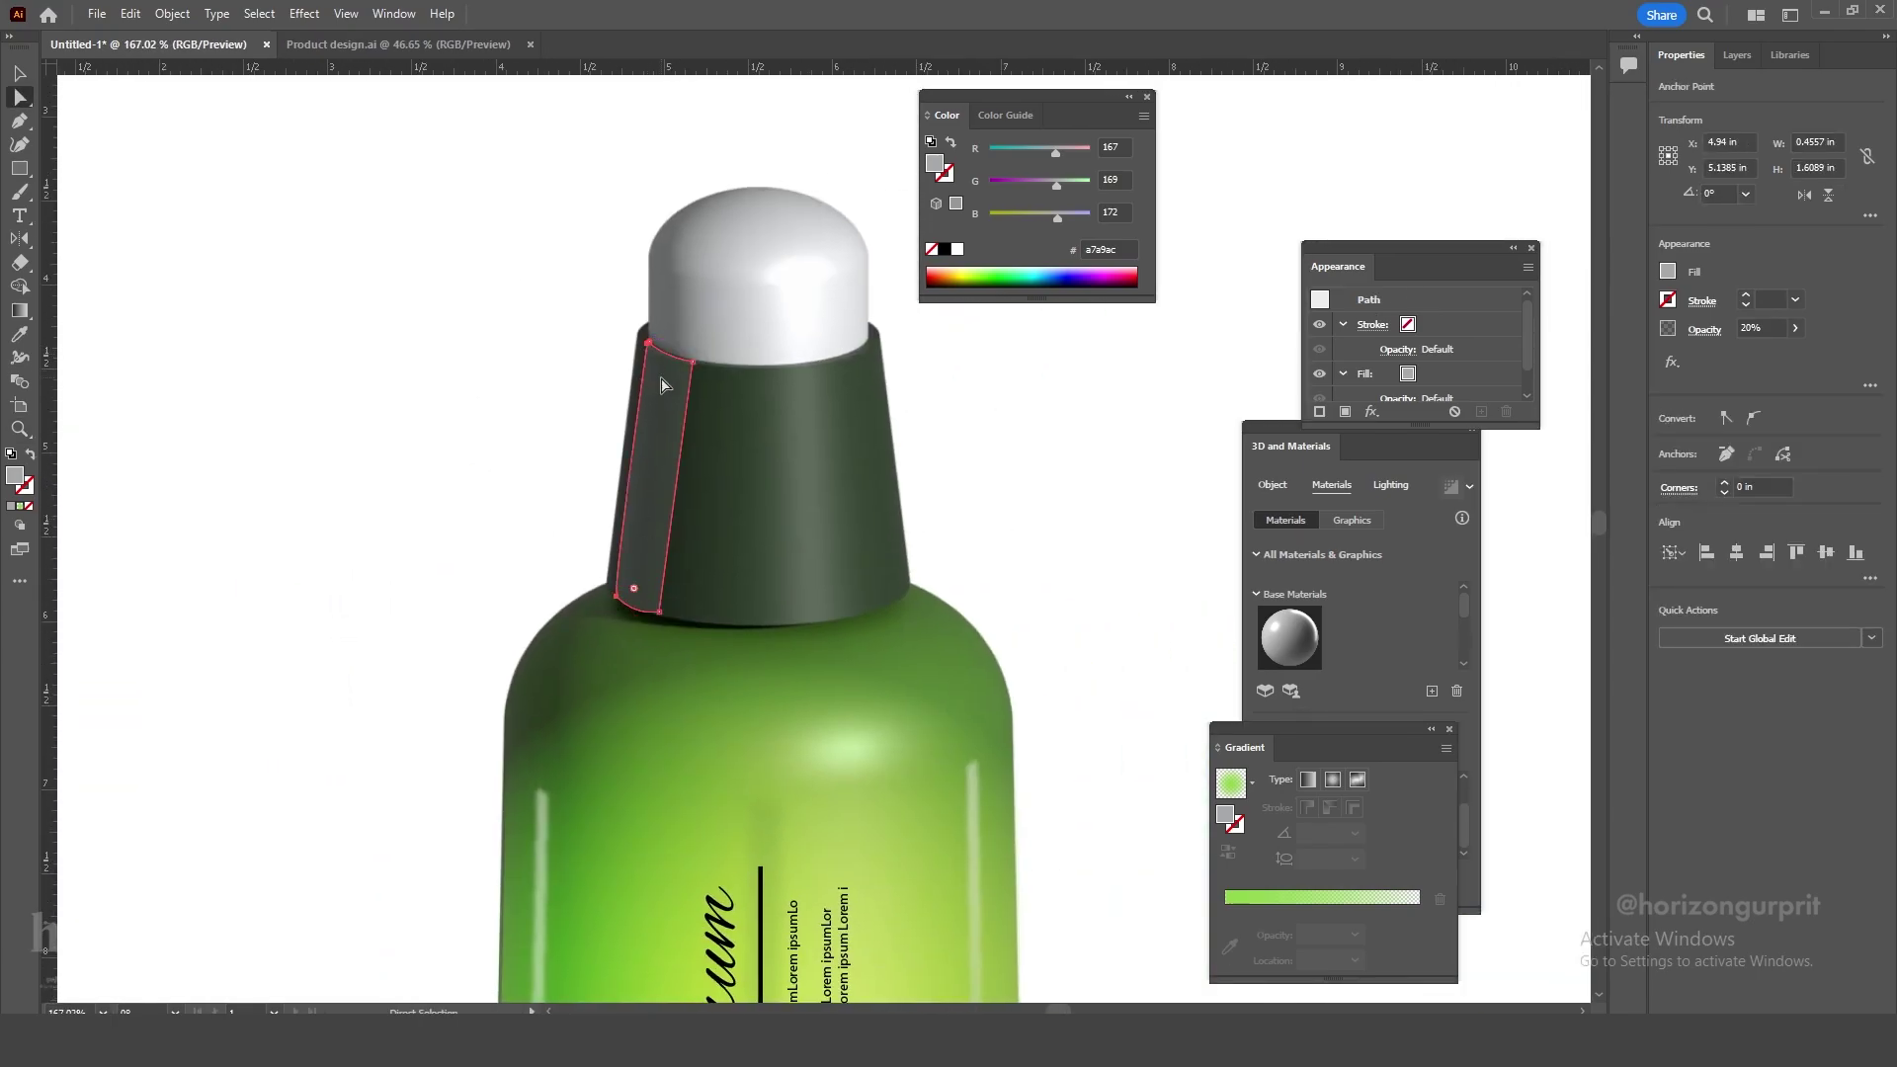
{"action": "left_click", "coordinate": [637, 416]}
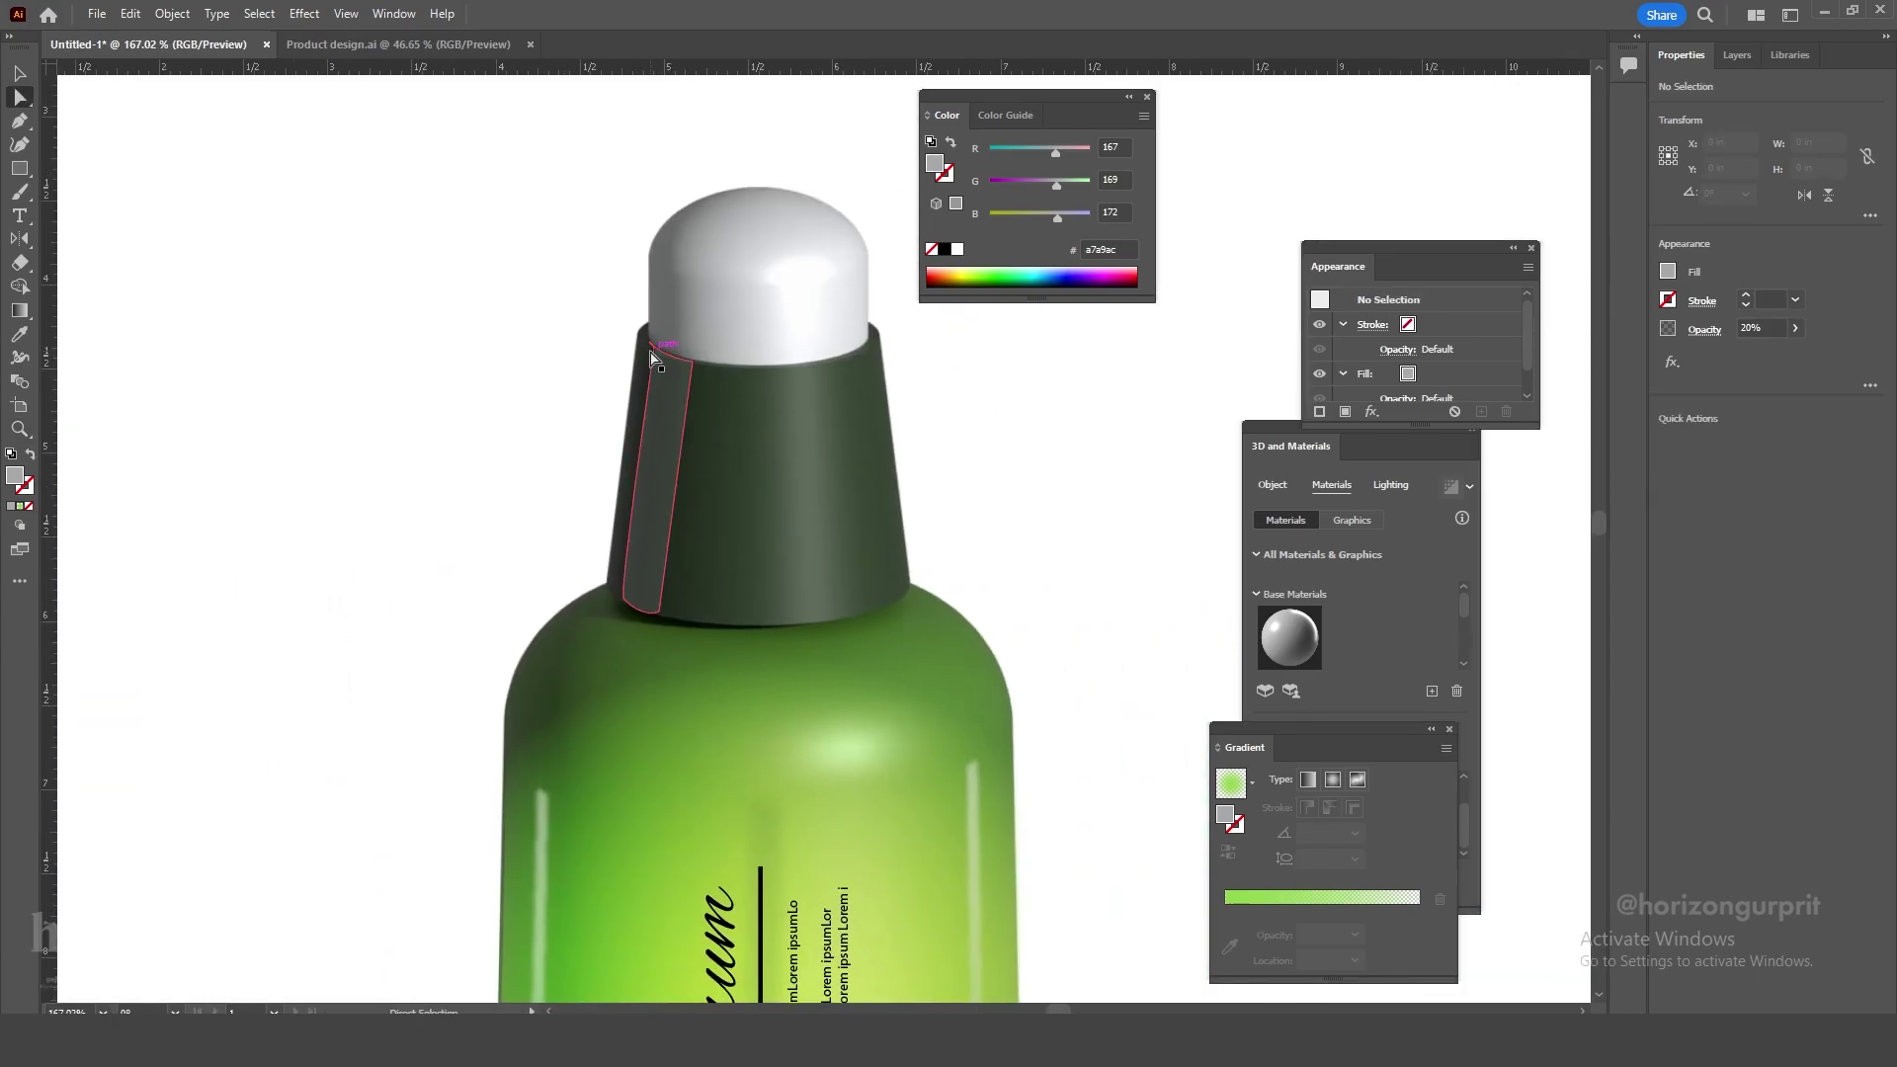
{"action": "left_click", "coordinate": [702, 512]}
{"action": "left_click_drag", "start_coordinate": [706, 548], "coordinate": [626, 497]}
{"action": "key", "text": "z"}
{"action": "left_click_drag", "start_coordinate": [666, 568], "coordinate": [356, 483]}
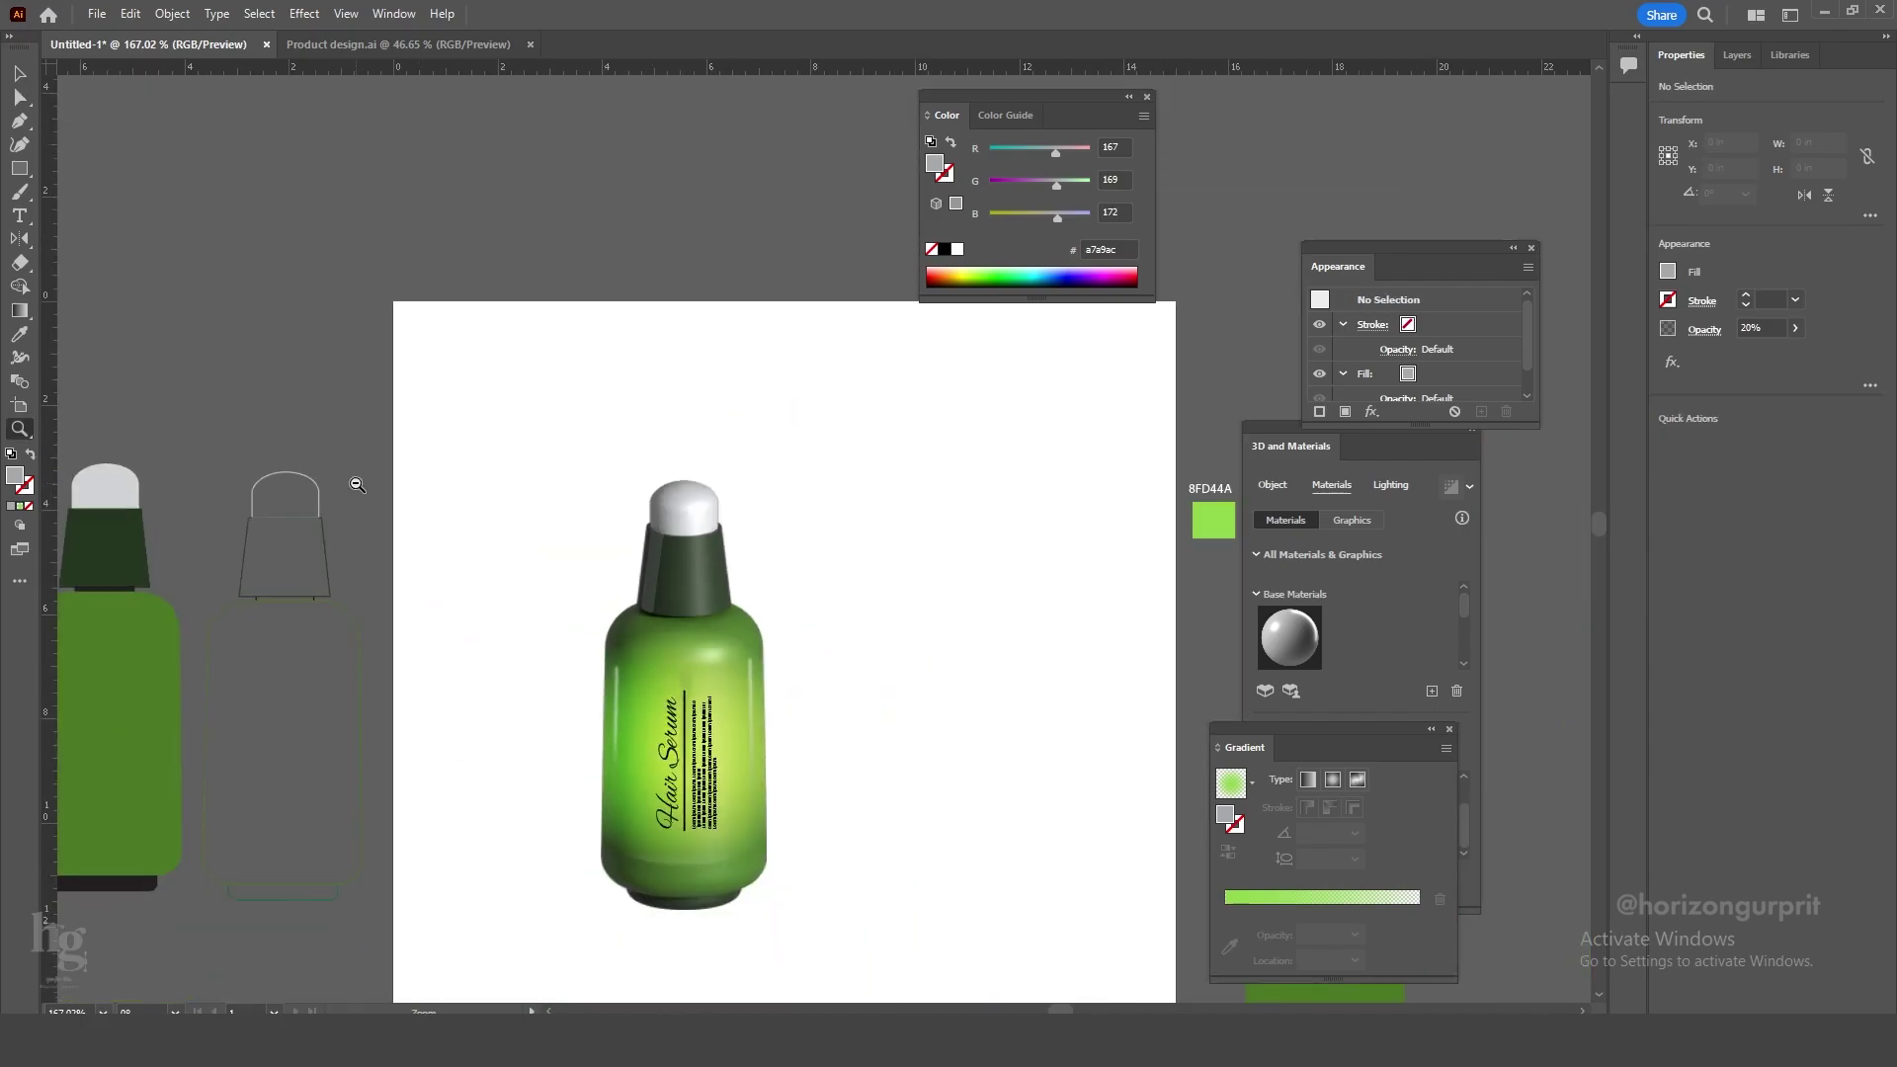
{"action": "left_click_drag", "start_coordinate": [704, 757], "coordinate": [654, 632]}
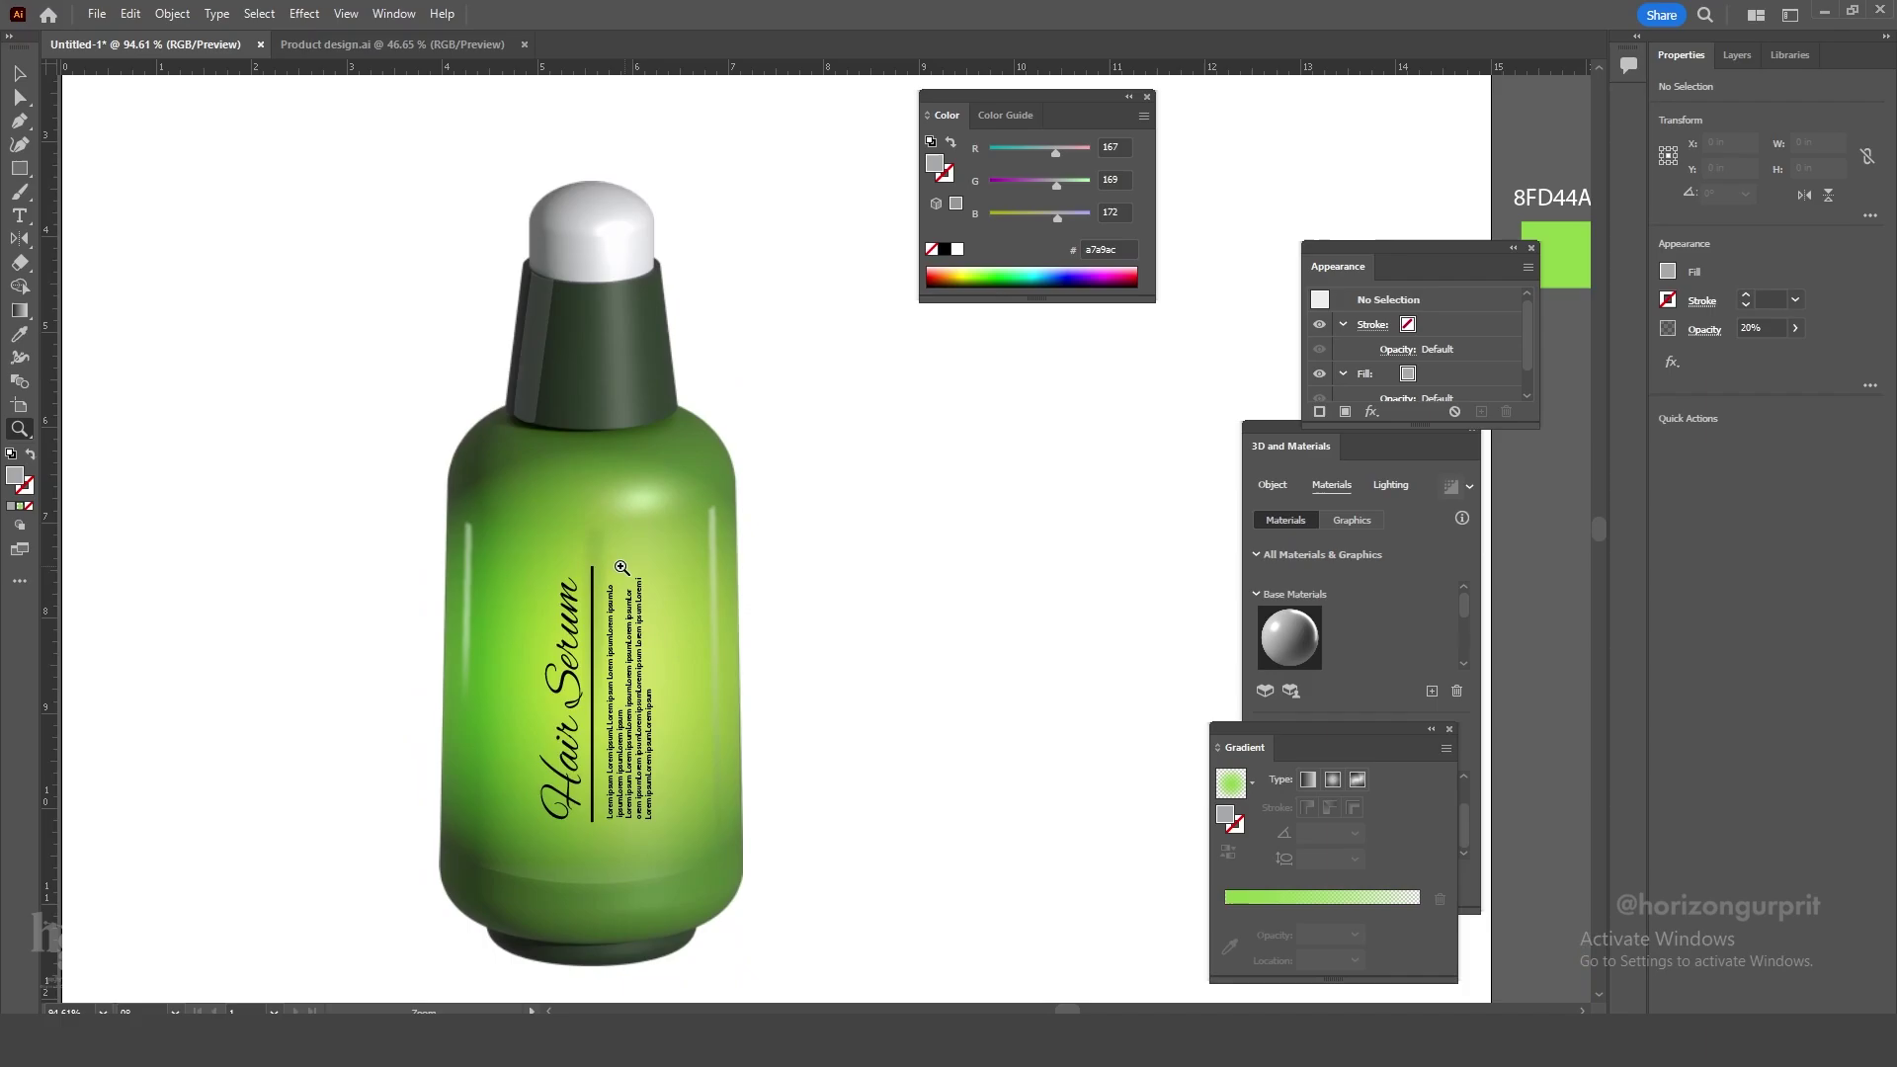
Draw a gradient-filled rectangle about 0.09 in wide and 0.73 in tall and apply Gaussian Blur to it.
{"action": "key", "text": "v"}
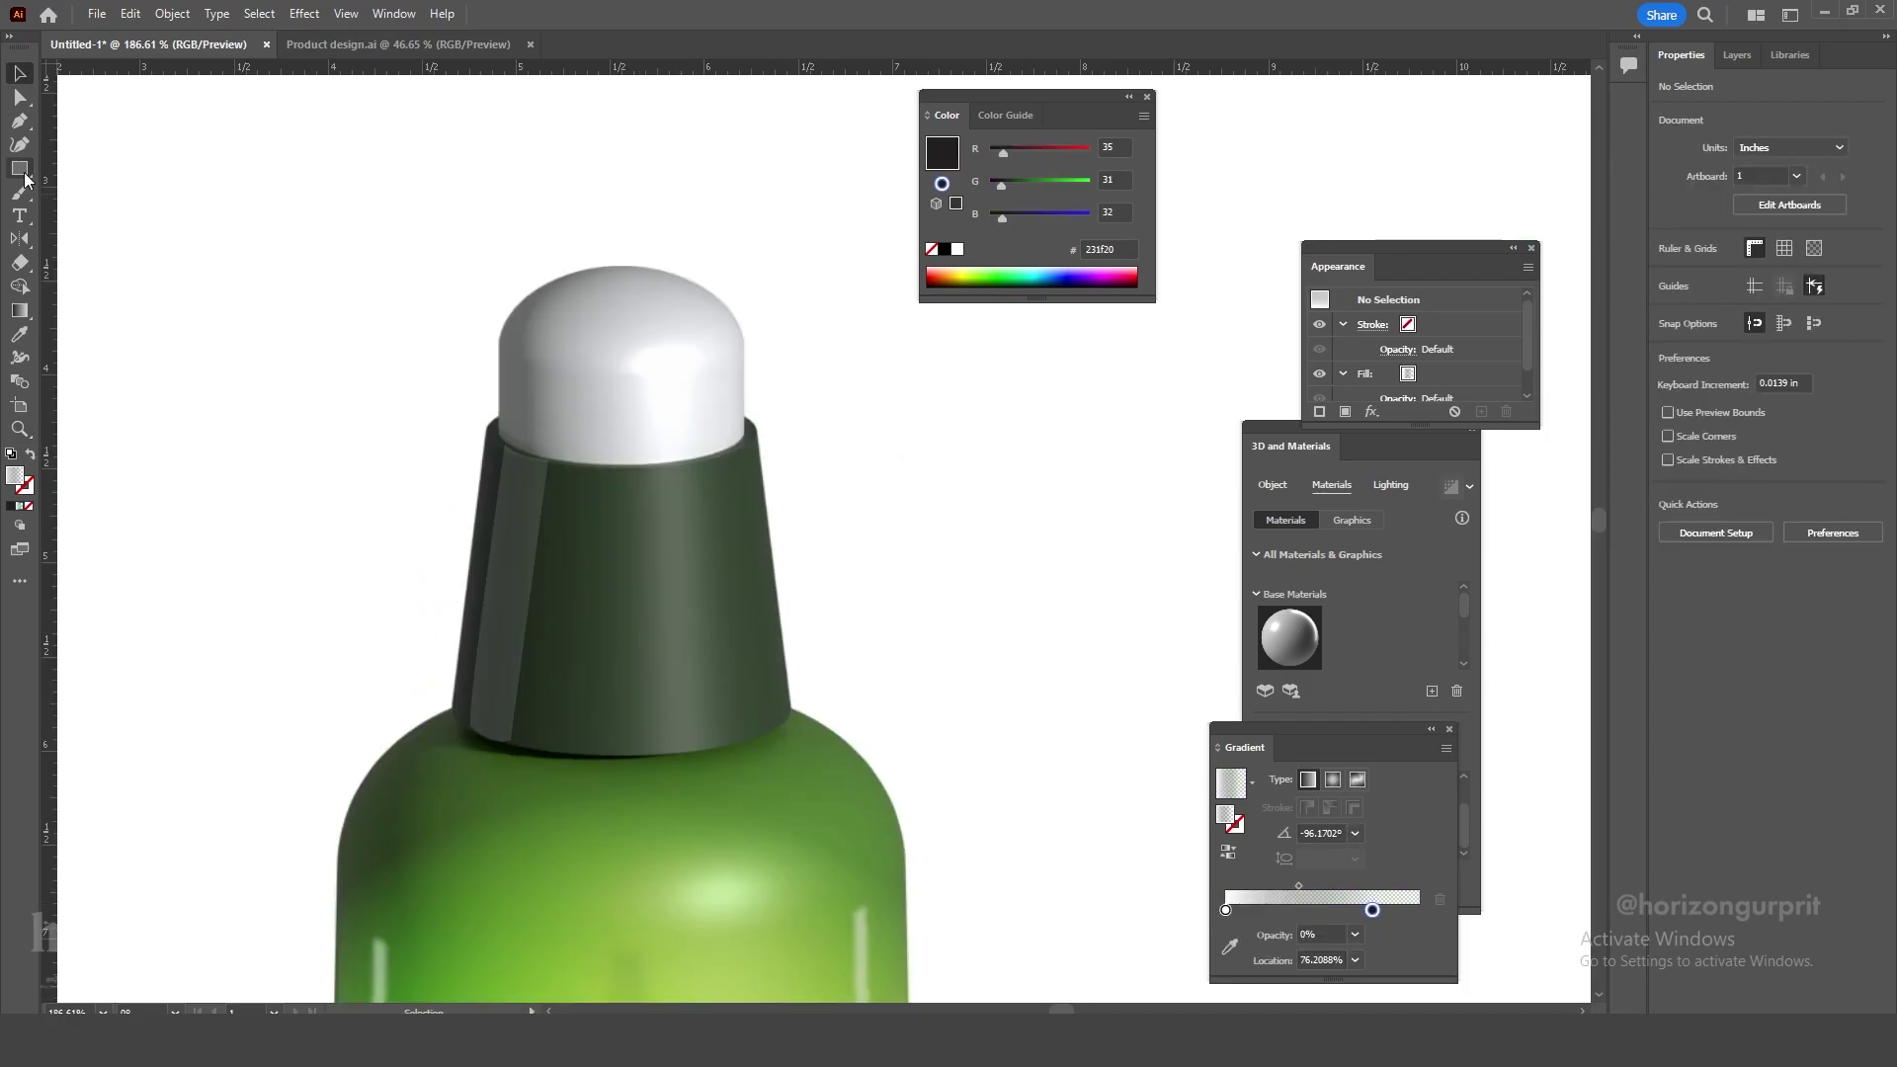
{"action": "mouse_move", "coordinate": [610, 515]}
{"action": "left_mouse_down"}
{"action": "mouse_move", "coordinate": [628, 652]}
{"action": "mouse_move", "coordinate": [576, 466]}
{"action": "left_mouse_up"}
{"action": "key", "text": "v"}
{"action": "left_click", "coordinate": [304, 13]}
{"action": "left_click", "coordinate": [343, 52]}
{"action": "key", "text": "Return"}
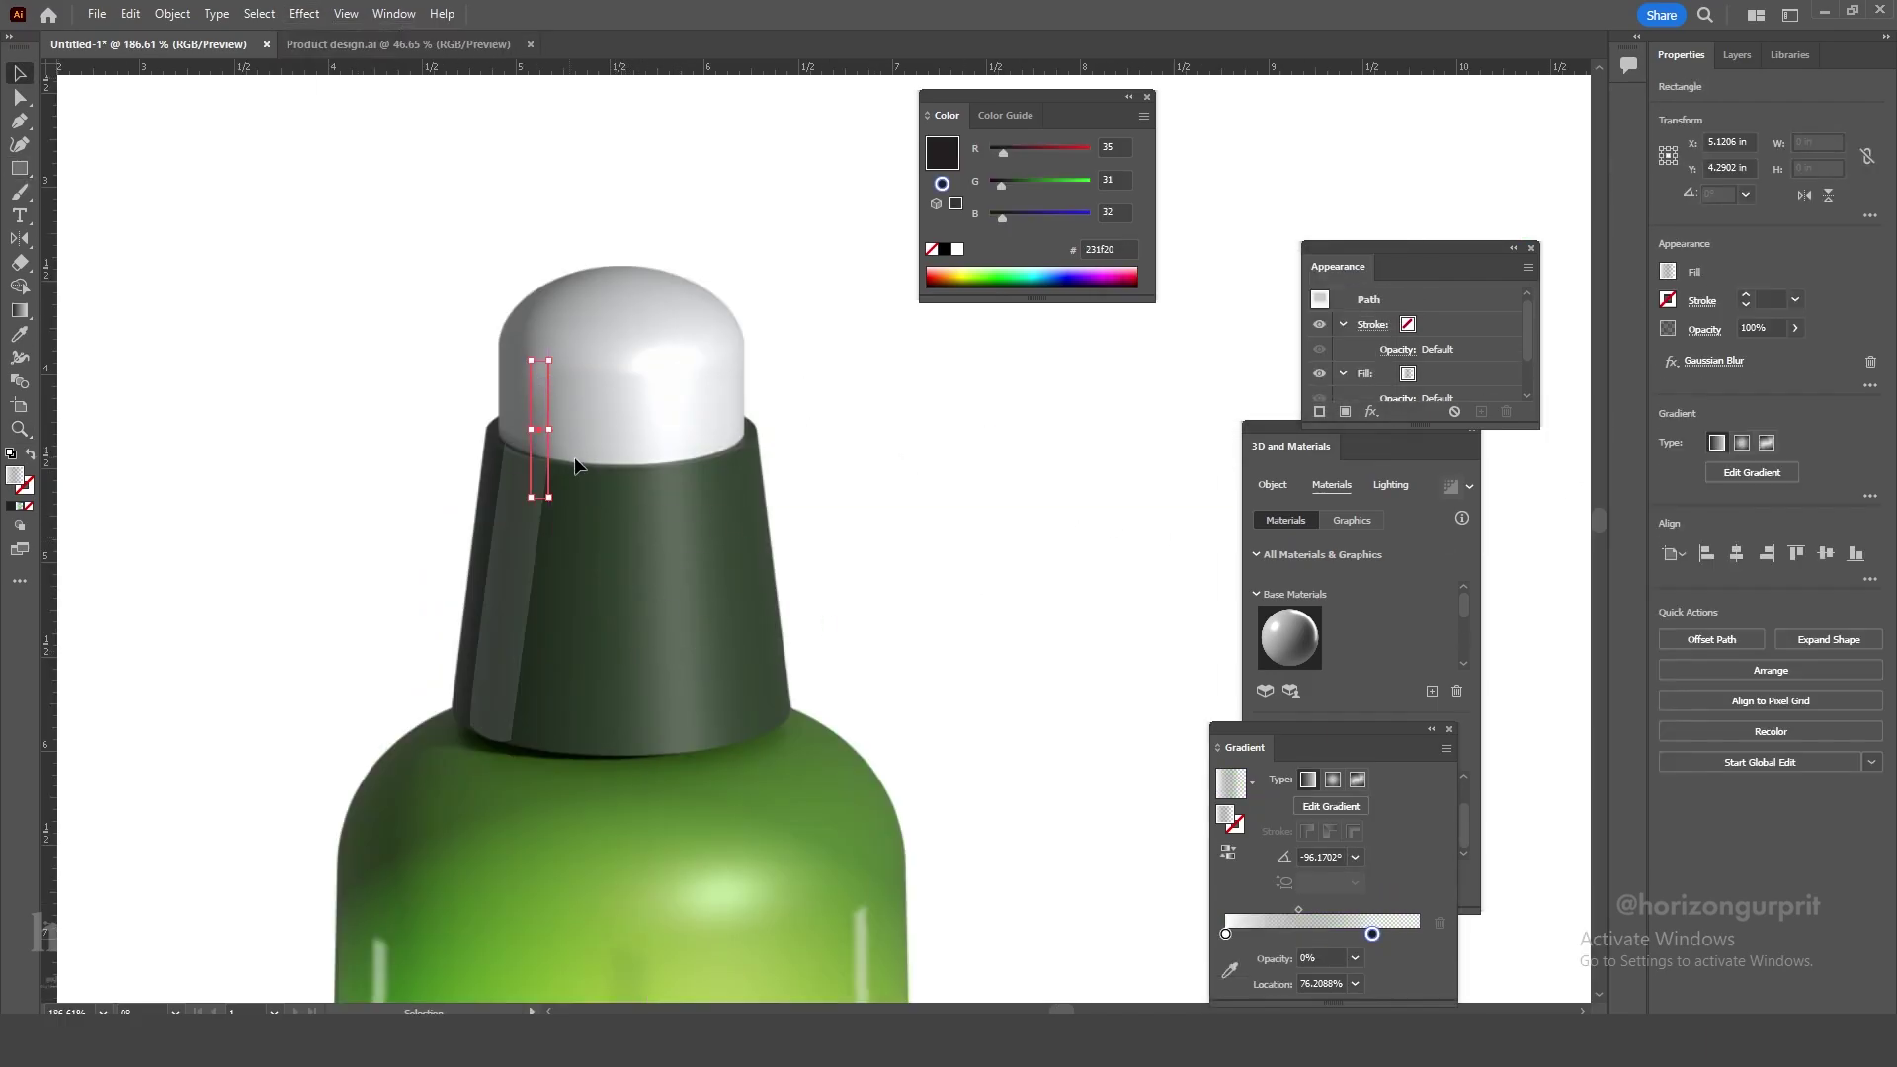
Recolor the starting stop of the strip's linear gradient to near-white f1f2f2 at 100% opacity.
{"action": "key", "text": "g"}
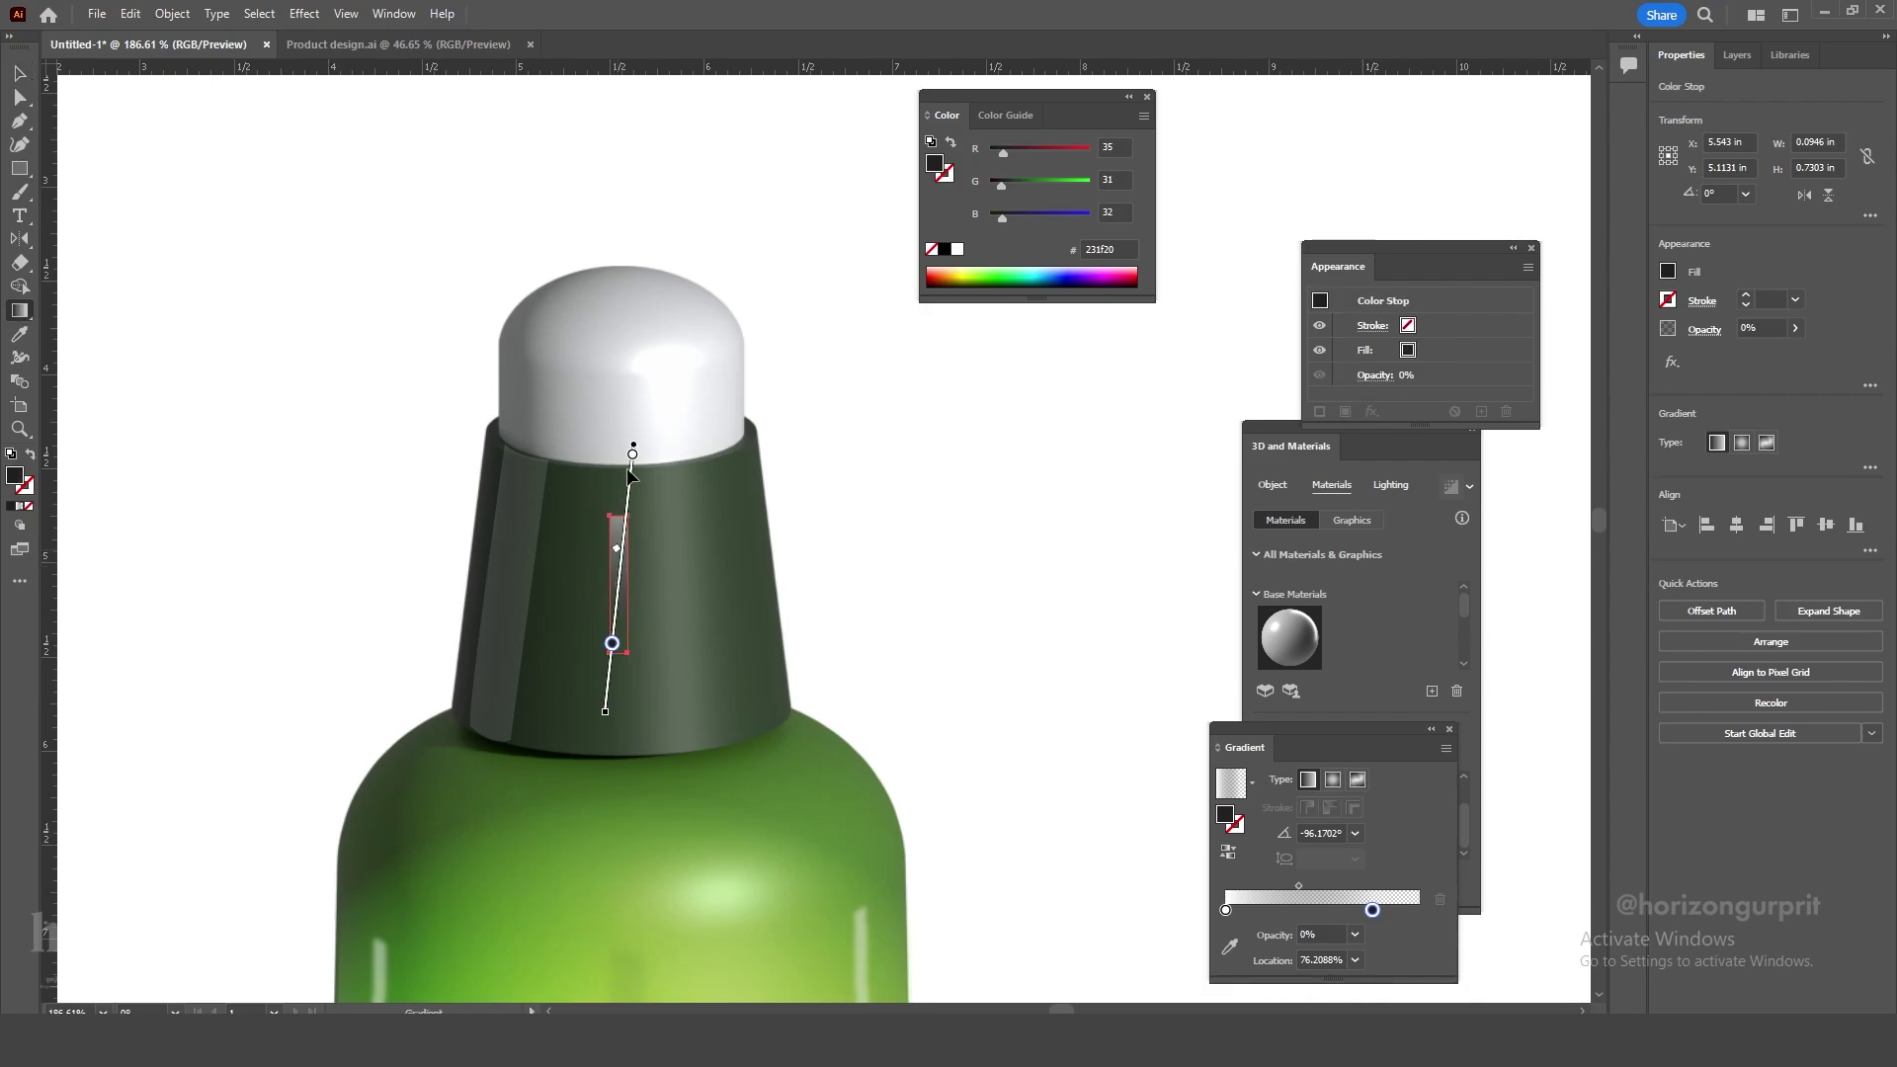
{"action": "double_click", "coordinate": [633, 453]}
{"action": "left_click", "coordinate": [560, 560]}
{"action": "key", "text": "Escape"}
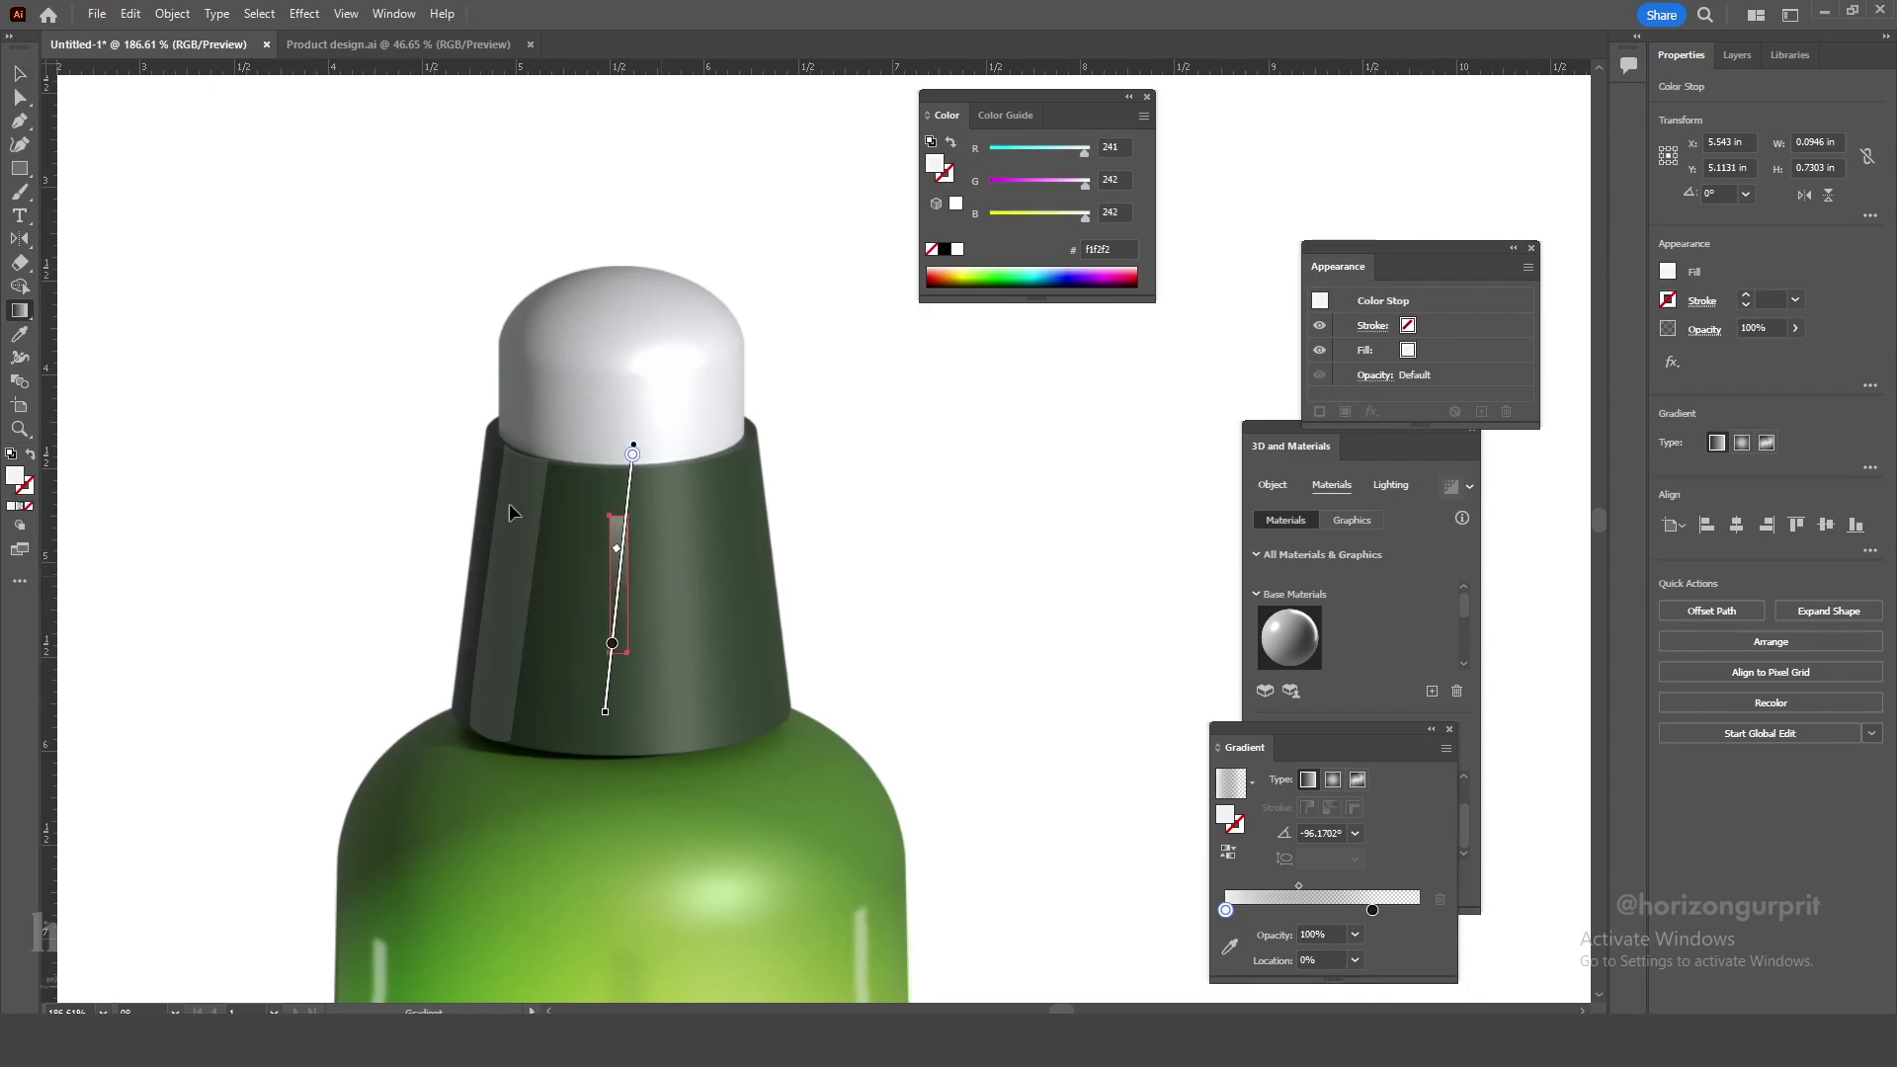
Place the strip on the white dome's left side, tilted about 7° clockwise, with its light gradient stop at about 20%.
{"action": "key", "text": "v"}
{"action": "mouse_move", "coordinate": [629, 515]}
{"action": "left_mouse_down"}
{"action": "mouse_move", "coordinate": [552, 417]}
{"action": "mouse_move", "coordinate": [553, 365]}
{"action": "mouse_move", "coordinate": [550, 381]}
{"action": "left_mouse_up"}
{"action": "key", "text": "g"}
{"action": "key", "text": "v"}
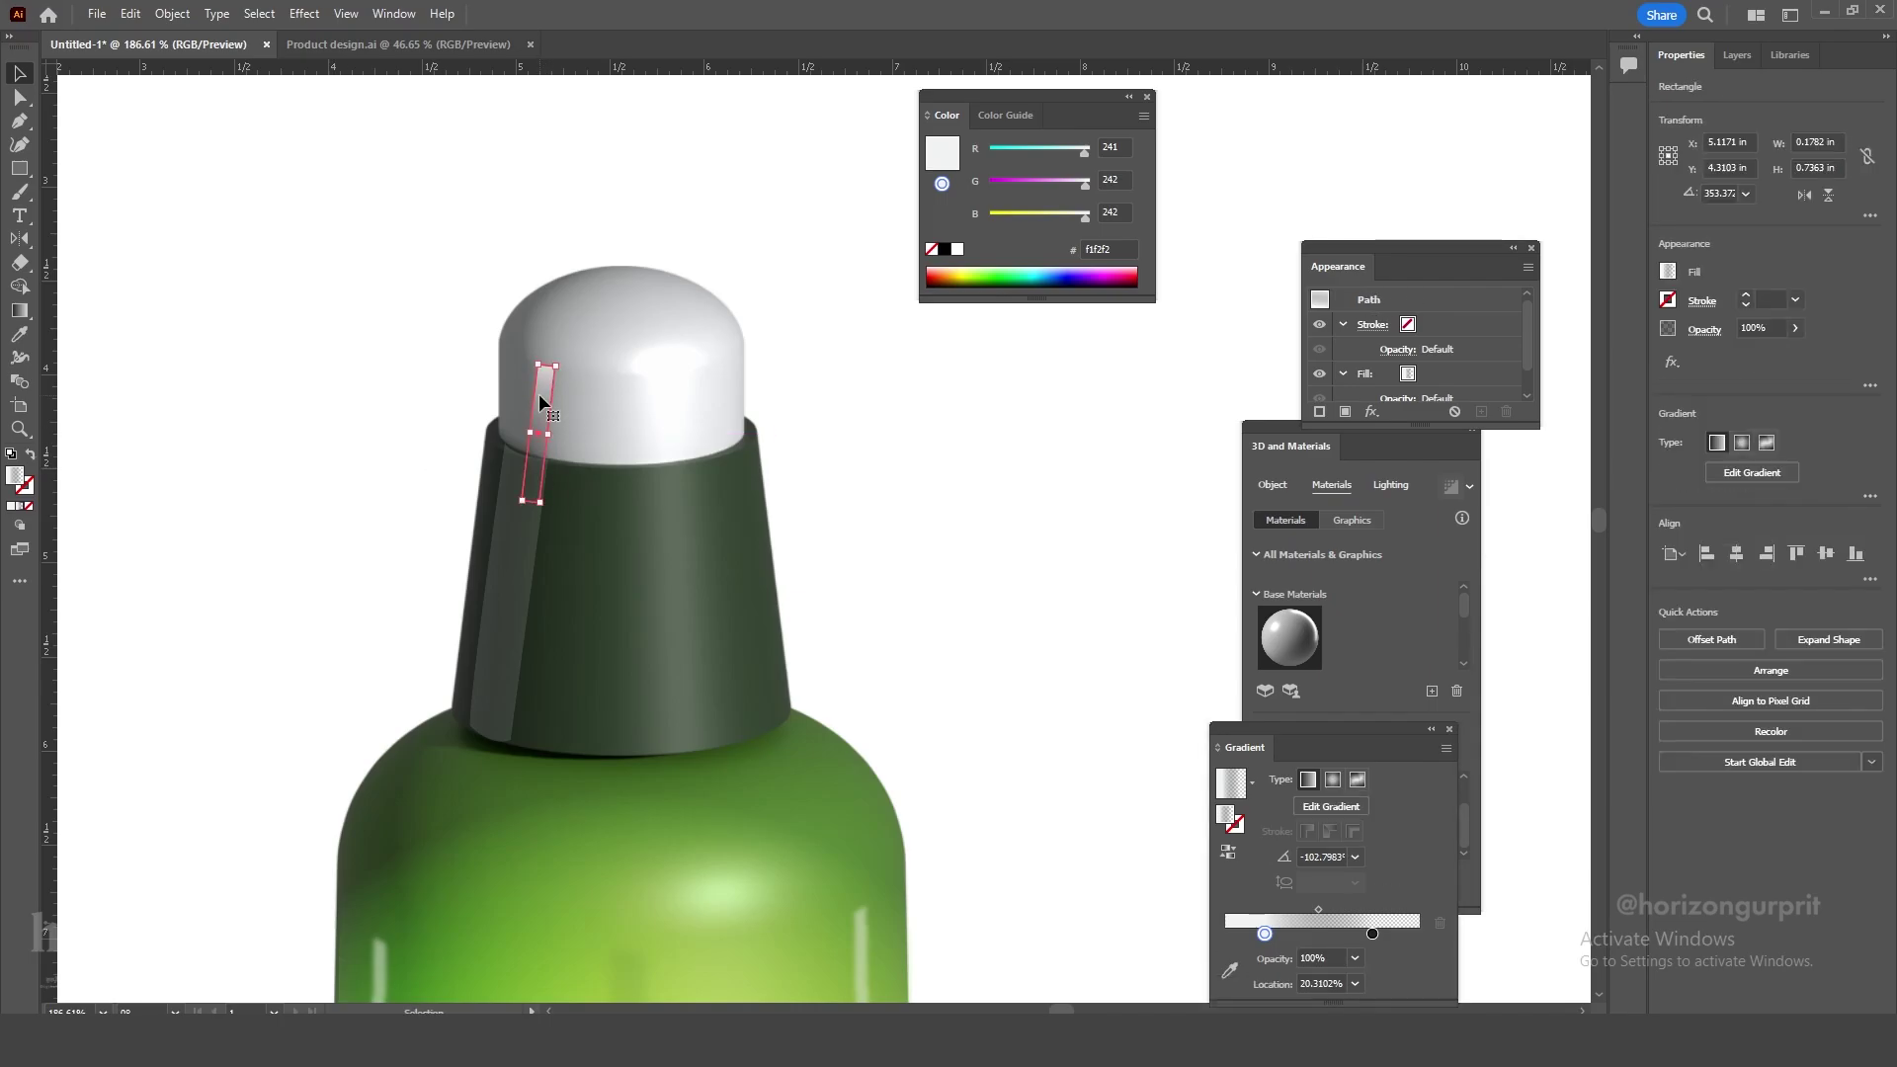
Apply a Gaussian Blur with a slightly adjusted radius to the tilted strip on the dome.
{"action": "left_click", "coordinate": [304, 14]}
{"action": "mouse_move", "coordinate": [494, 346]}
{"action": "left_click", "coordinate": [552, 348]}
{"action": "left_click_drag", "start_coordinate": [1185, 314], "coordinate": [1191, 313]}
{"action": "left_click", "coordinate": [1237, 358]}
{"action": "left_click", "coordinate": [590, 408]}
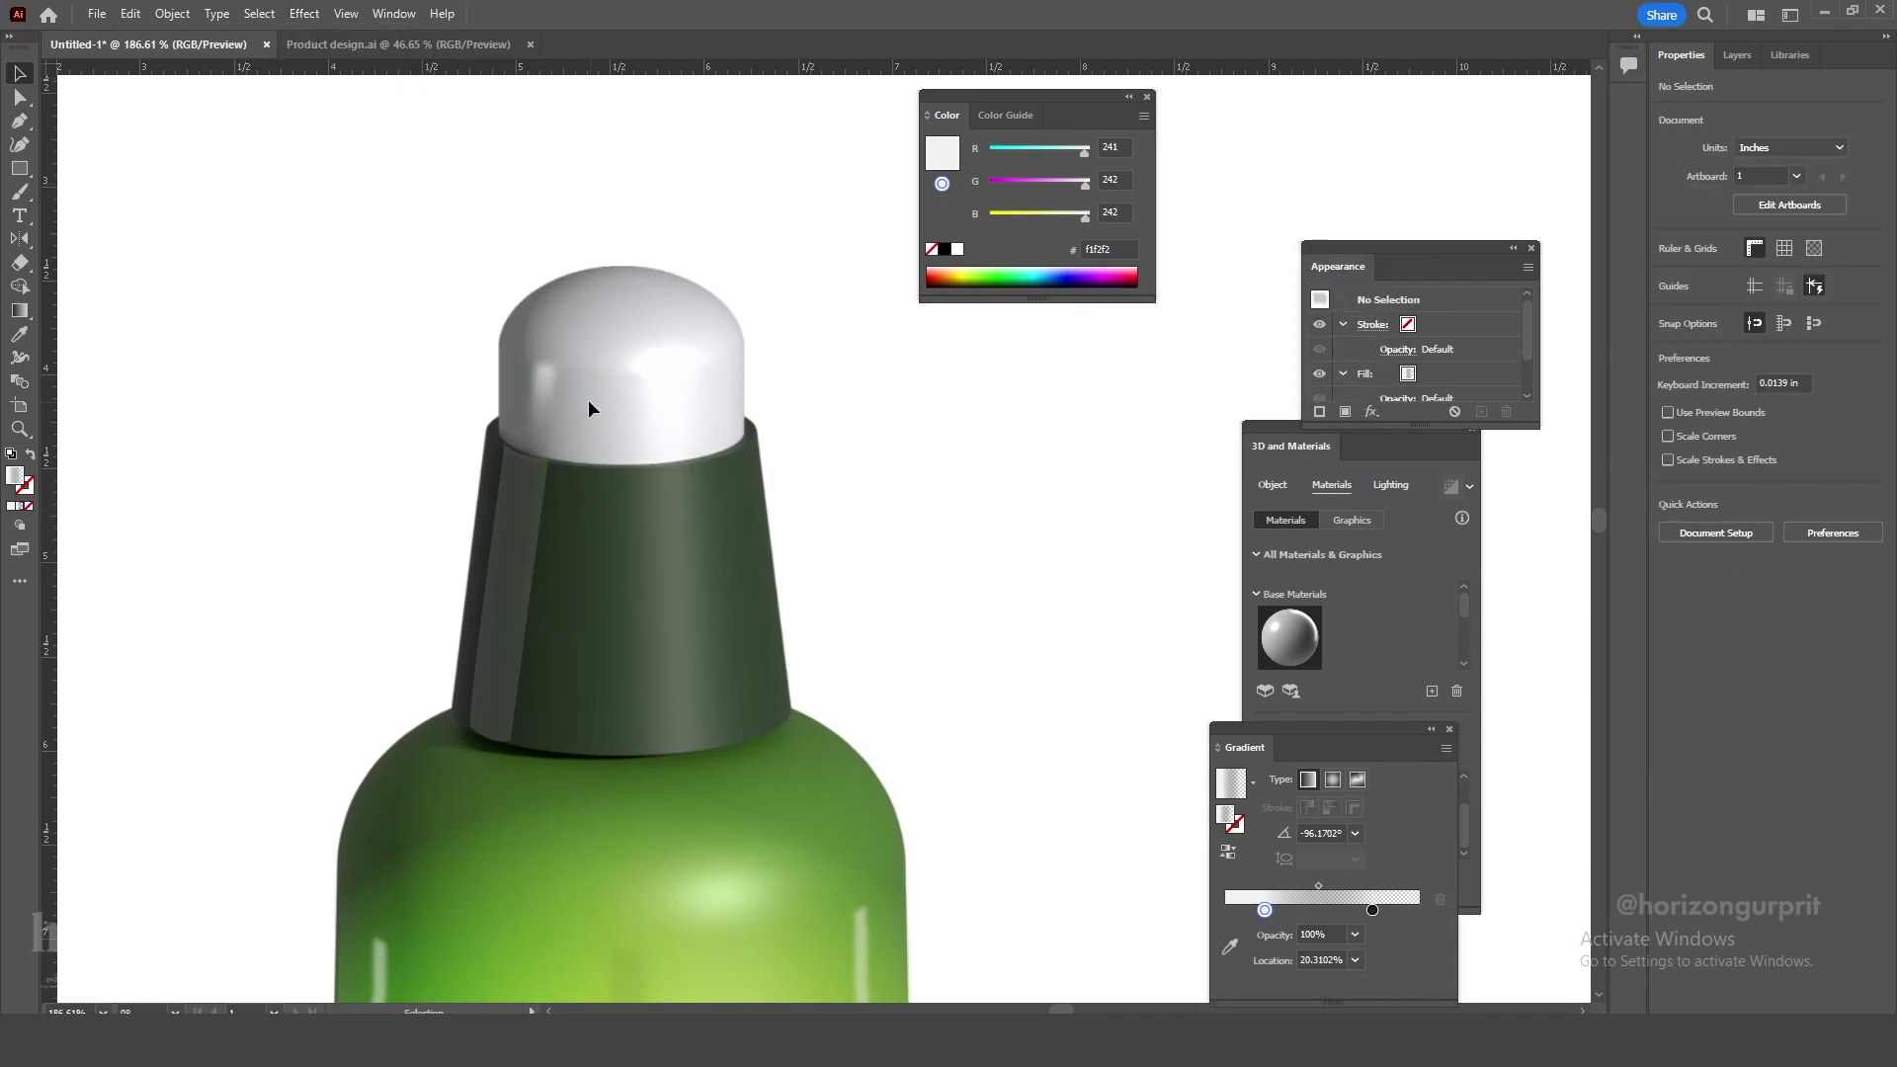
Duplicate the blurred strip toward the dome's left edge and narrow the copy slightly.
{"action": "left_click_drag", "start_coordinate": [545, 385], "coordinate": [517, 383]}
{"action": "scroll", "coordinate": [519, 374], "scroll_direction": "up", "scroll_amount": 6}
{"action": "left_click_drag", "start_coordinate": [517, 542], "coordinate": [490, 540]}
{"action": "left_click_drag", "start_coordinate": [482, 408], "coordinate": [495, 408]}
{"action": "left_click", "coordinate": [613, 415]}
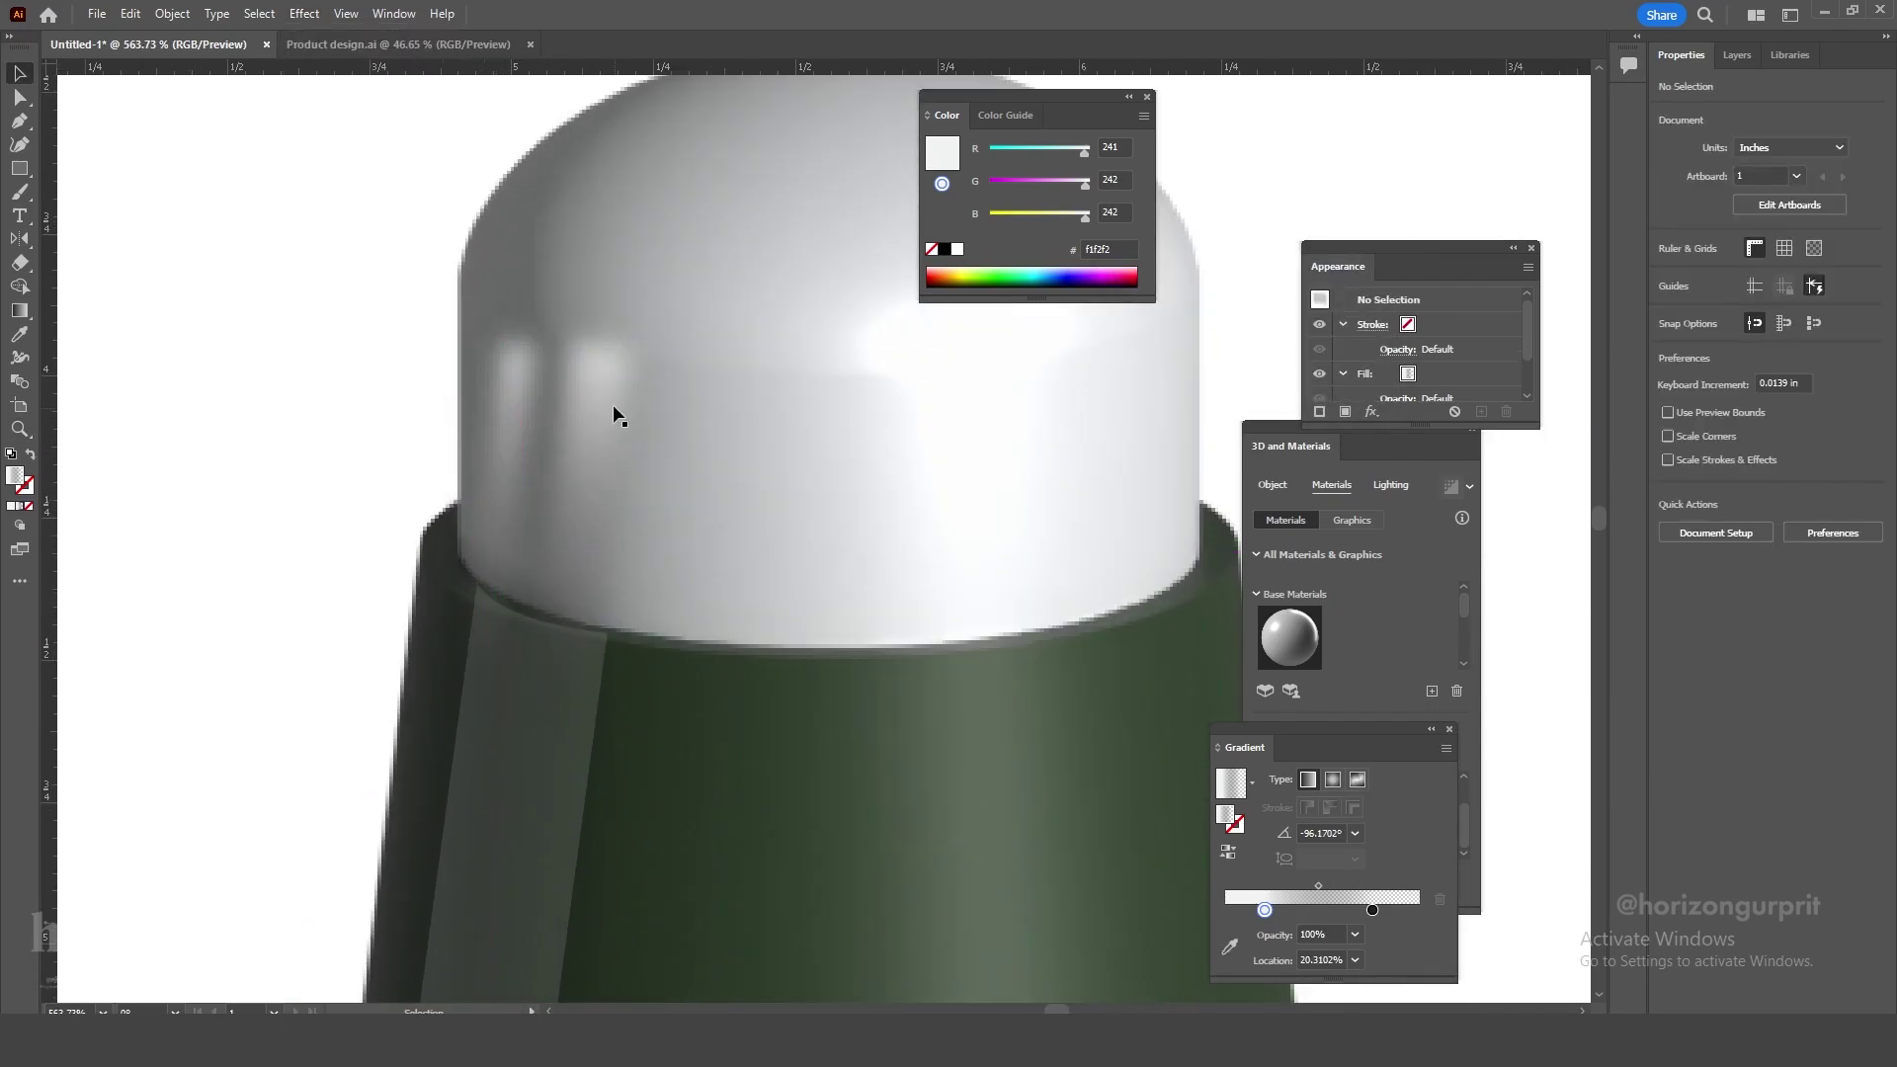
{"action": "left_click", "coordinate": [507, 399]}
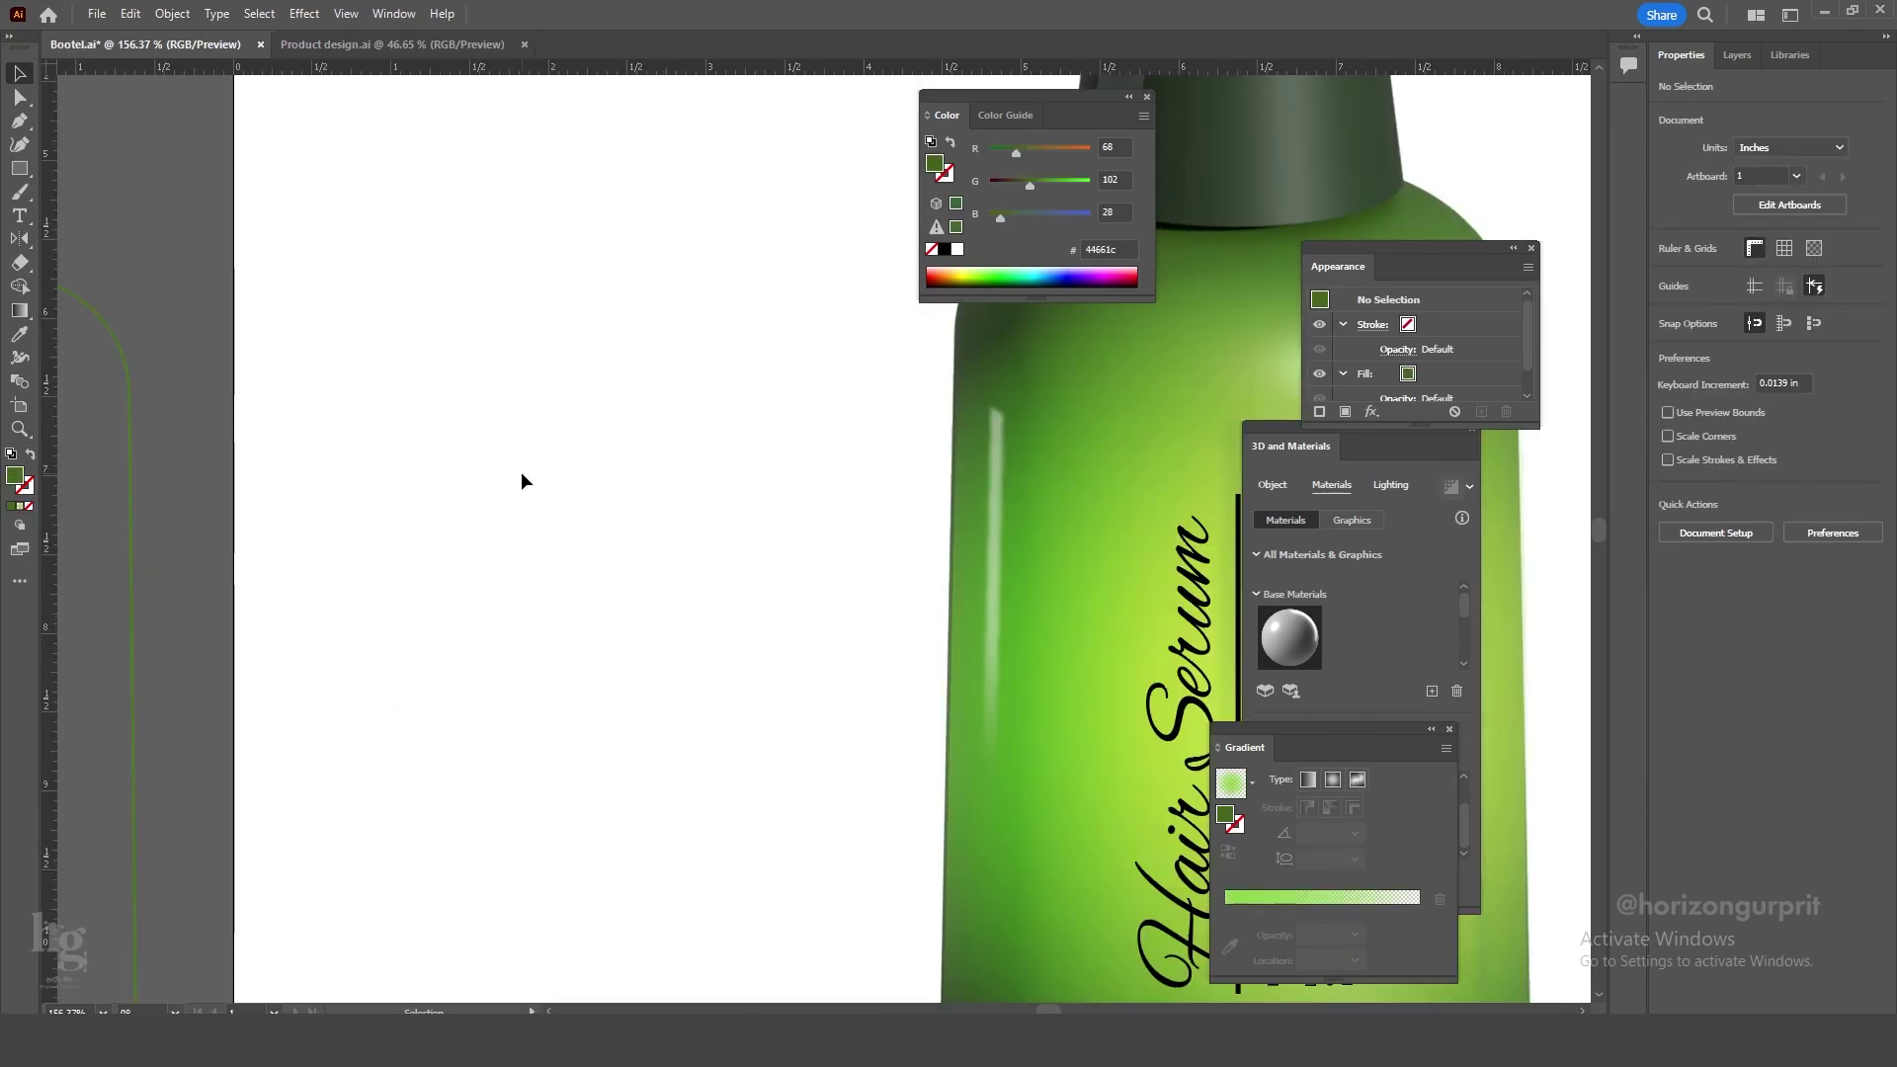
Draw a curved leaf filled with green 44661c on the empty artboard area beside the bottle using the Pen tool.
{"action": "left_click", "coordinate": [482, 511]}
{"action": "left_click_drag", "start_coordinate": [605, 462], "coordinate": [682, 488]}
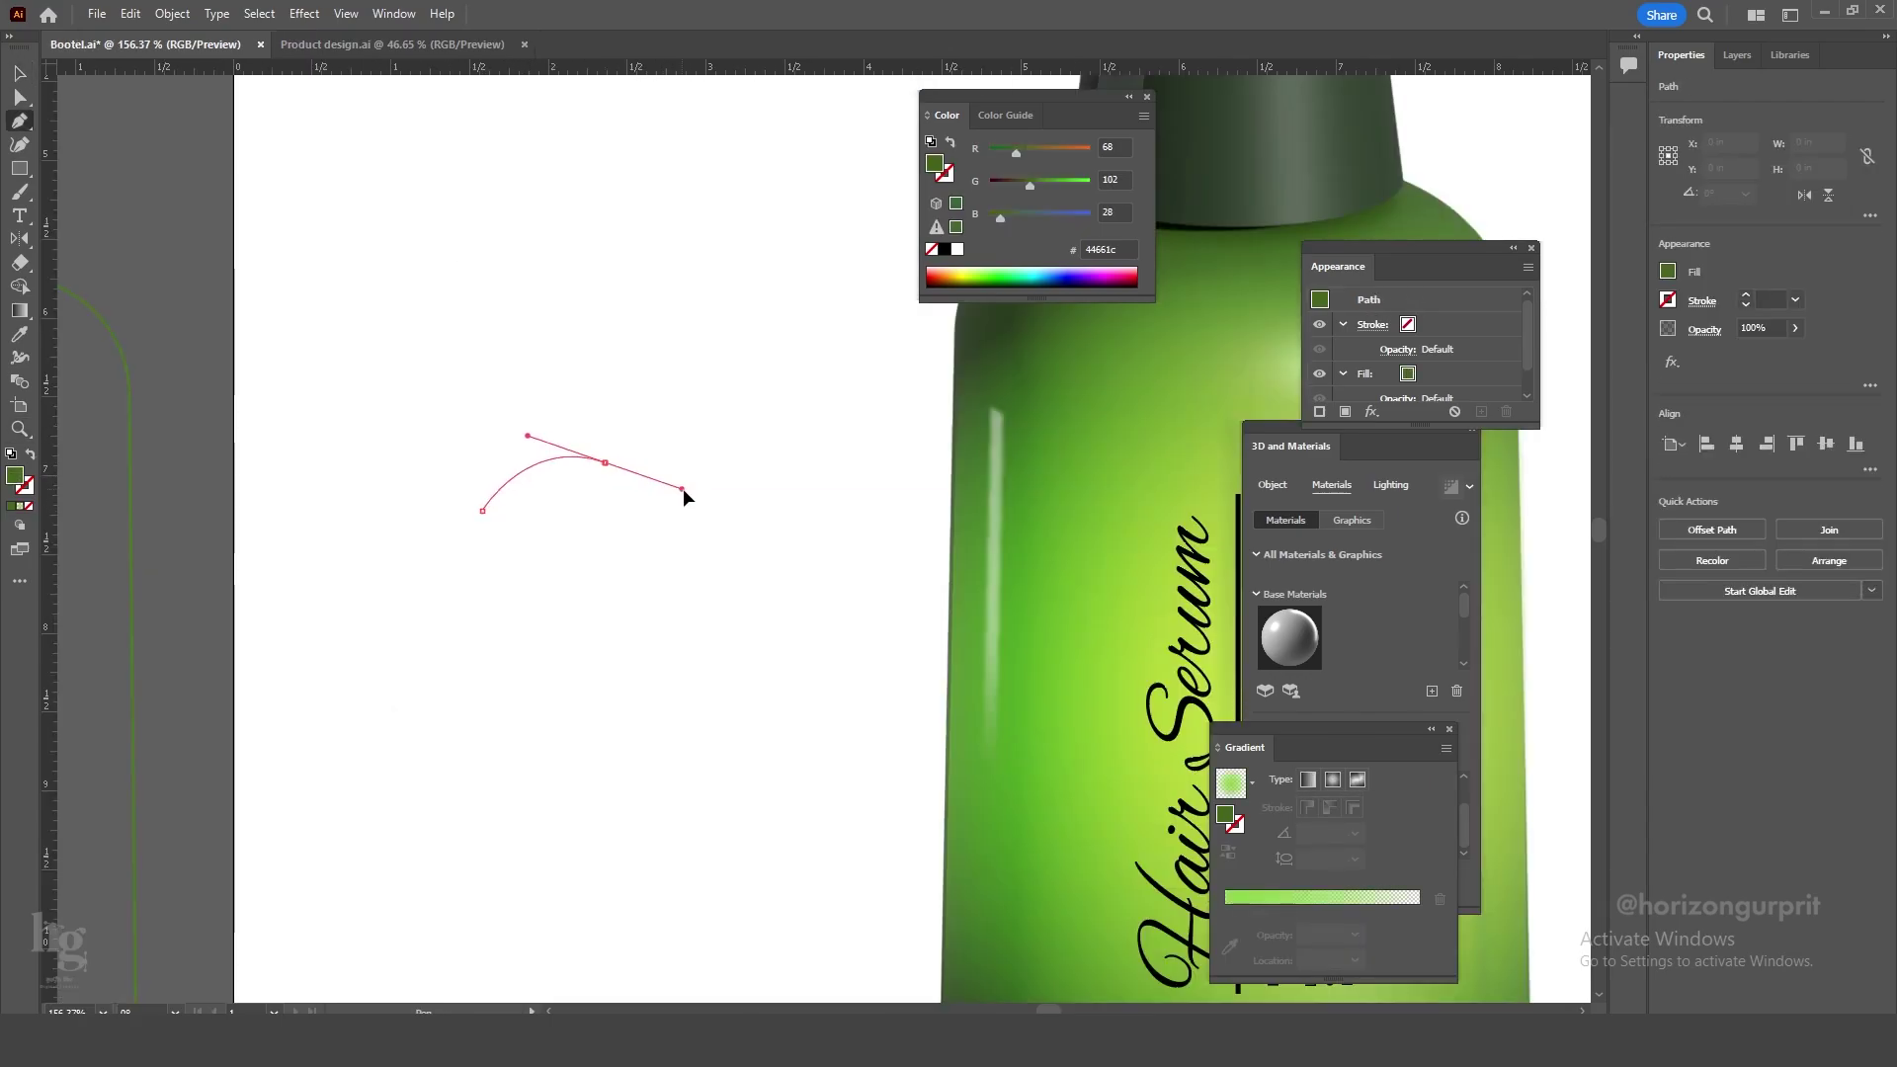
{"action": "left_click_drag", "start_coordinate": [521, 525], "coordinate": [492, 532]}
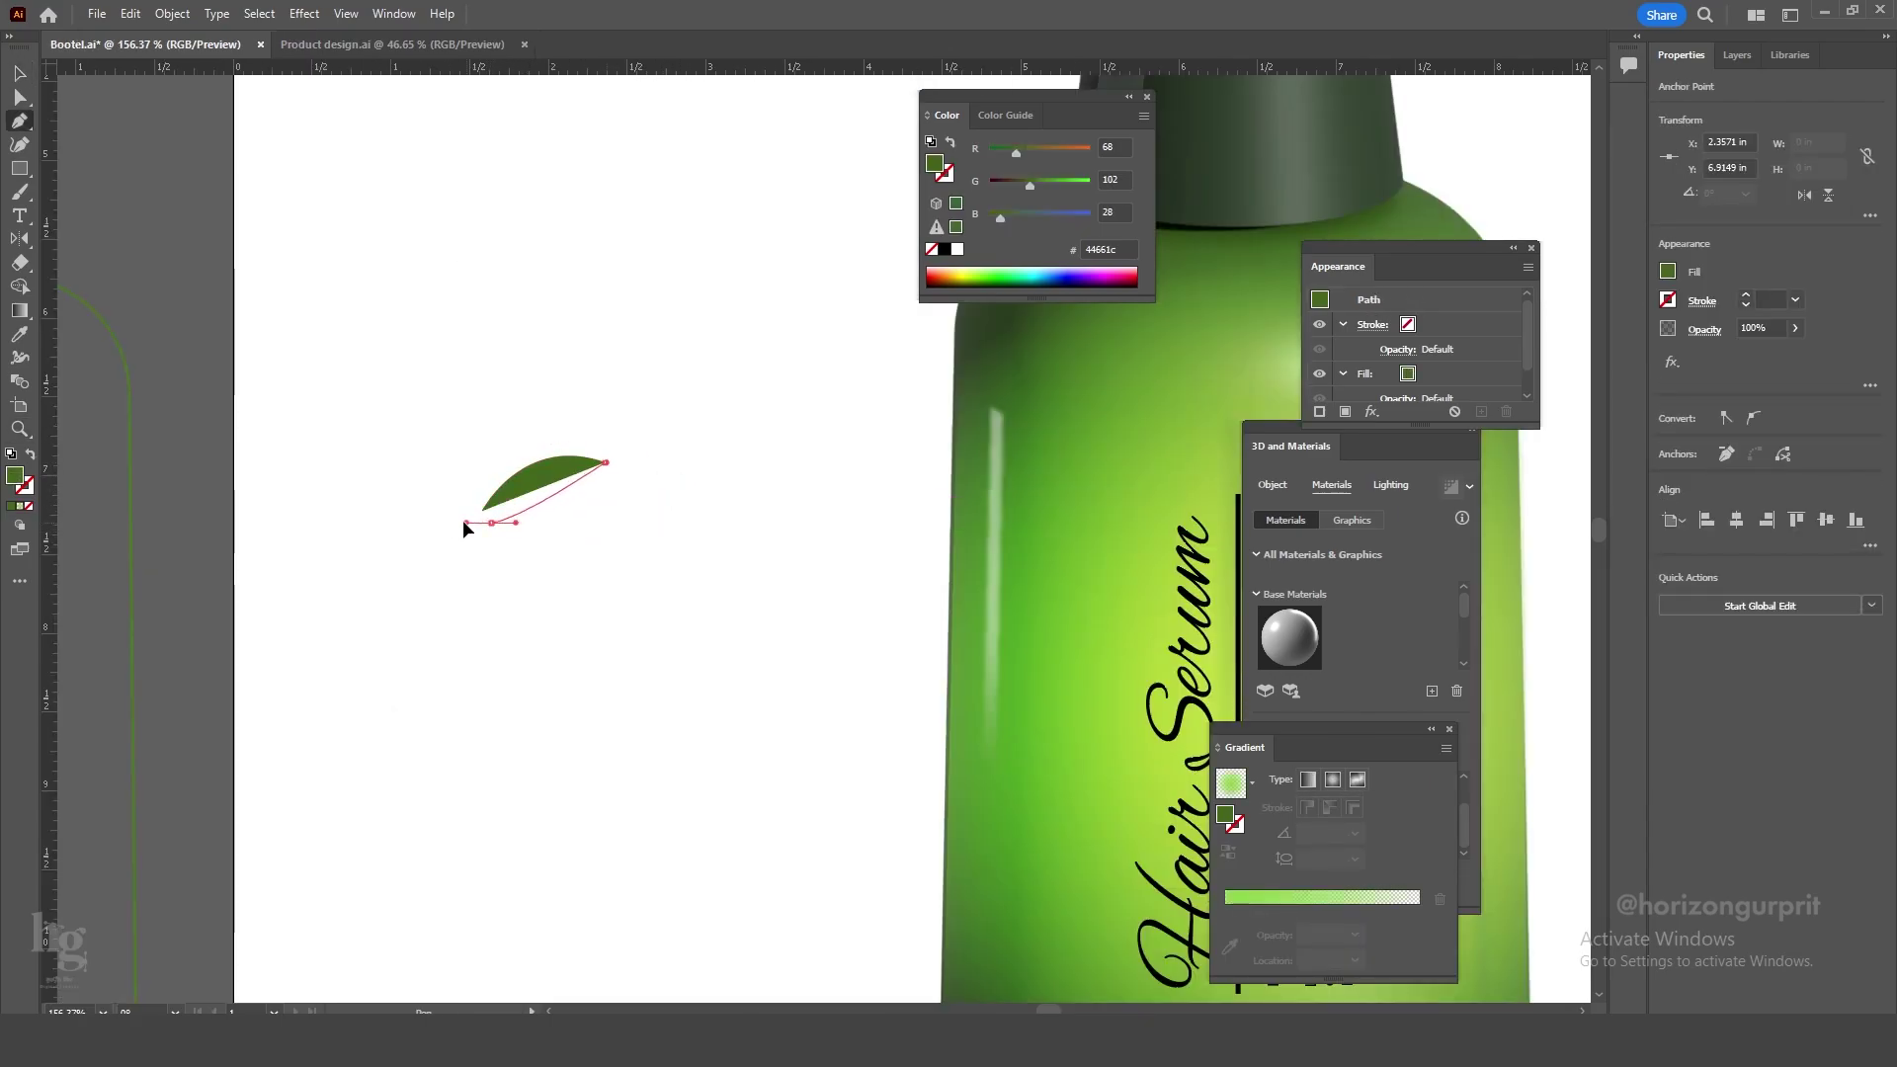
{"action": "key", "text": "v"}
Duplicate the leaf twice, reflecting one copy to face left and shrinking the other below the original.
{"action": "left_click_drag", "start_coordinate": [548, 506], "coordinate": [557, 477]}
{"action": "mouse_move", "coordinate": [557, 476]}
{"action": "left_mouse_down", "text": "alt"}
{"action": "mouse_move", "coordinate": [513, 557]}
{"action": "mouse_move", "coordinate": [402, 547]}
{"action": "left_mouse_up", "text": "alt"}
{"action": "right_click", "coordinate": [528, 546]}
{"action": "mouse_move", "coordinate": [569, 898]}
{"action": "left_click", "coordinate": [793, 792]}
{"action": "left_click", "coordinate": [974, 706]}
{"action": "left_click_drag", "start_coordinate": [526, 475], "coordinate": [543, 665], "text": "alt"}
{"action": "left_click_drag", "start_coordinate": [629, 618], "coordinate": [465, 736], "text": "shift"}
Draw a wavy stem about 3 in tall with a thick green stroke and attach the left and small leaves to it.
{"action": "key", "text": "p"}
{"action": "left_click", "coordinate": [487, 409]}
{"action": "left_click_drag", "start_coordinate": [491, 878], "coordinate": [505, 909]}
{"action": "key", "text": "v"}
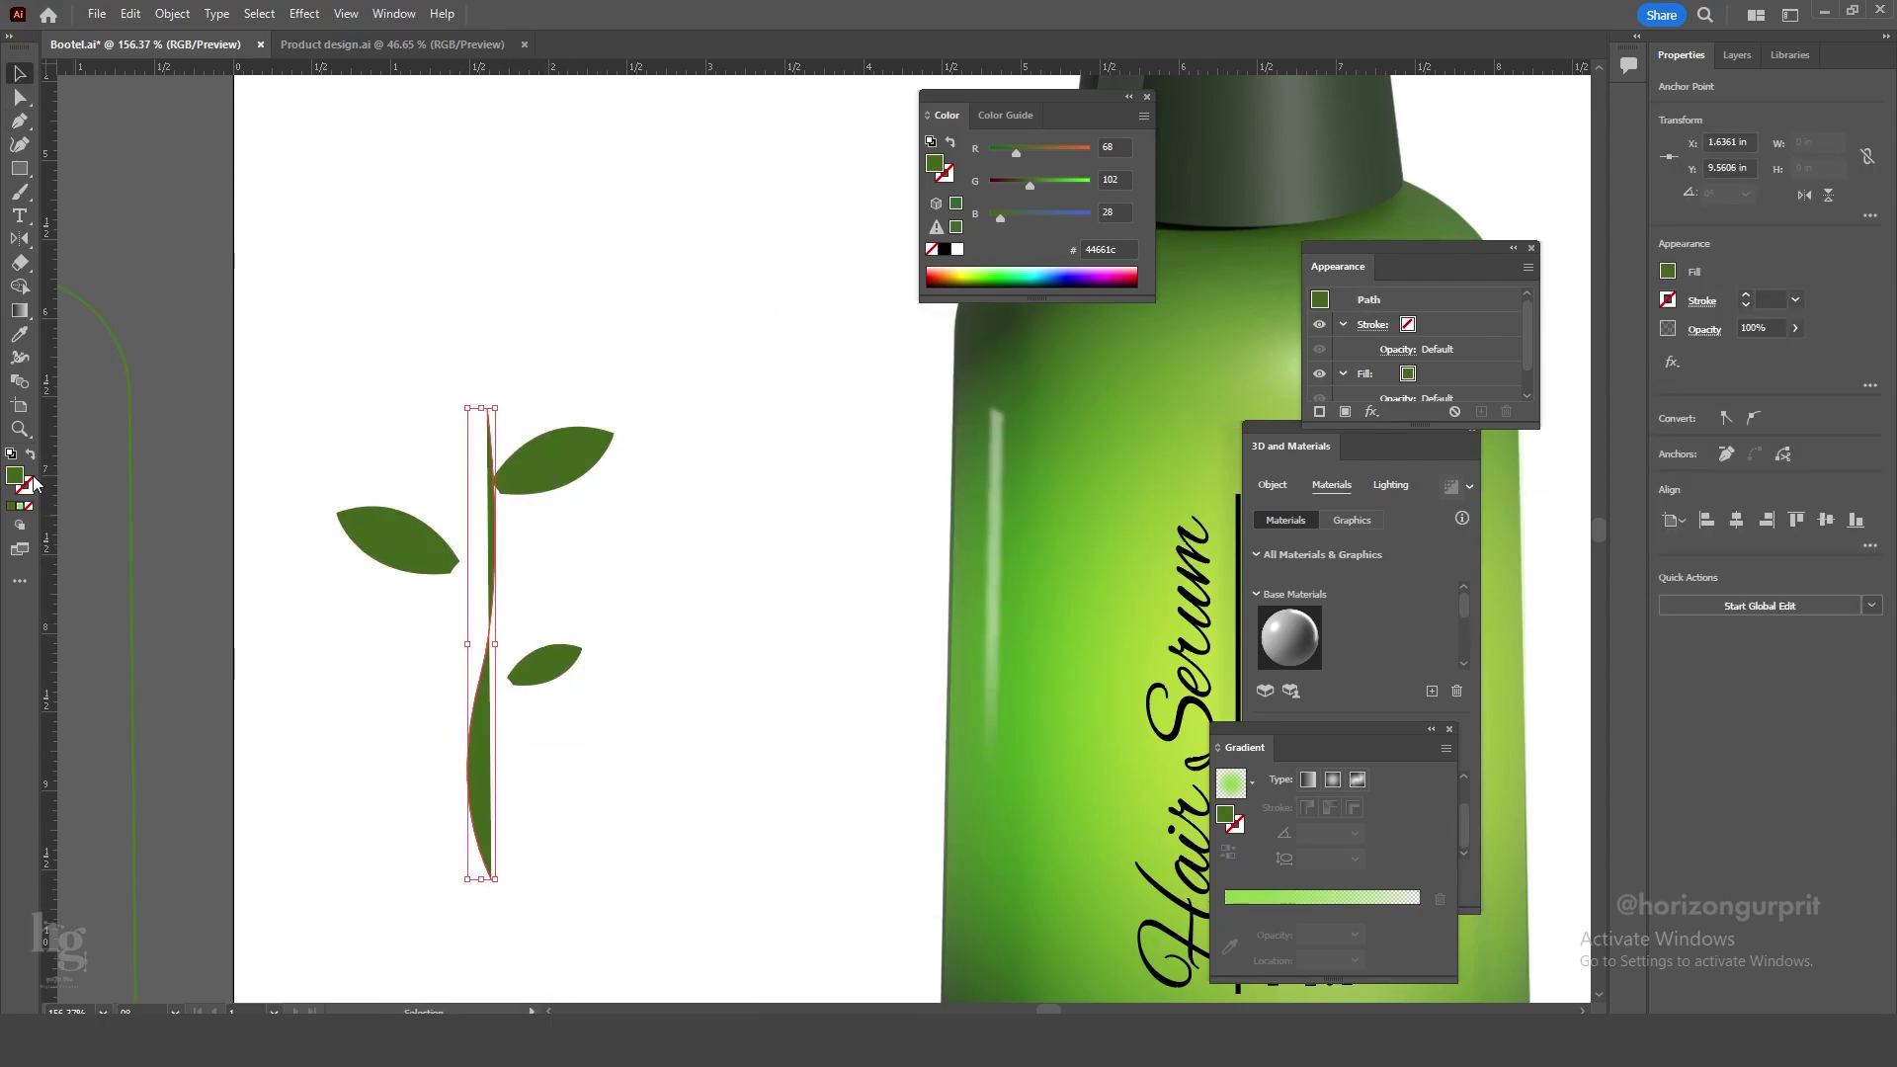
{"action": "left_click", "coordinate": [29, 455]}
{"action": "left_click", "coordinate": [1745, 295]}
{"action": "left_click", "coordinate": [682, 593]}
{"action": "left_click_drag", "start_coordinate": [553, 667], "coordinate": [530, 631]}
{"action": "left_click_drag", "start_coordinate": [403, 543], "coordinate": [446, 544]}
Draw a larger pointed leaf with the Pen tool and attach it to the stem's right side.
{"action": "key", "text": "p"}
{"action": "left_click", "coordinate": [516, 566]}
{"action": "left_click_drag", "start_coordinate": [573, 531], "coordinate": [631, 517]}
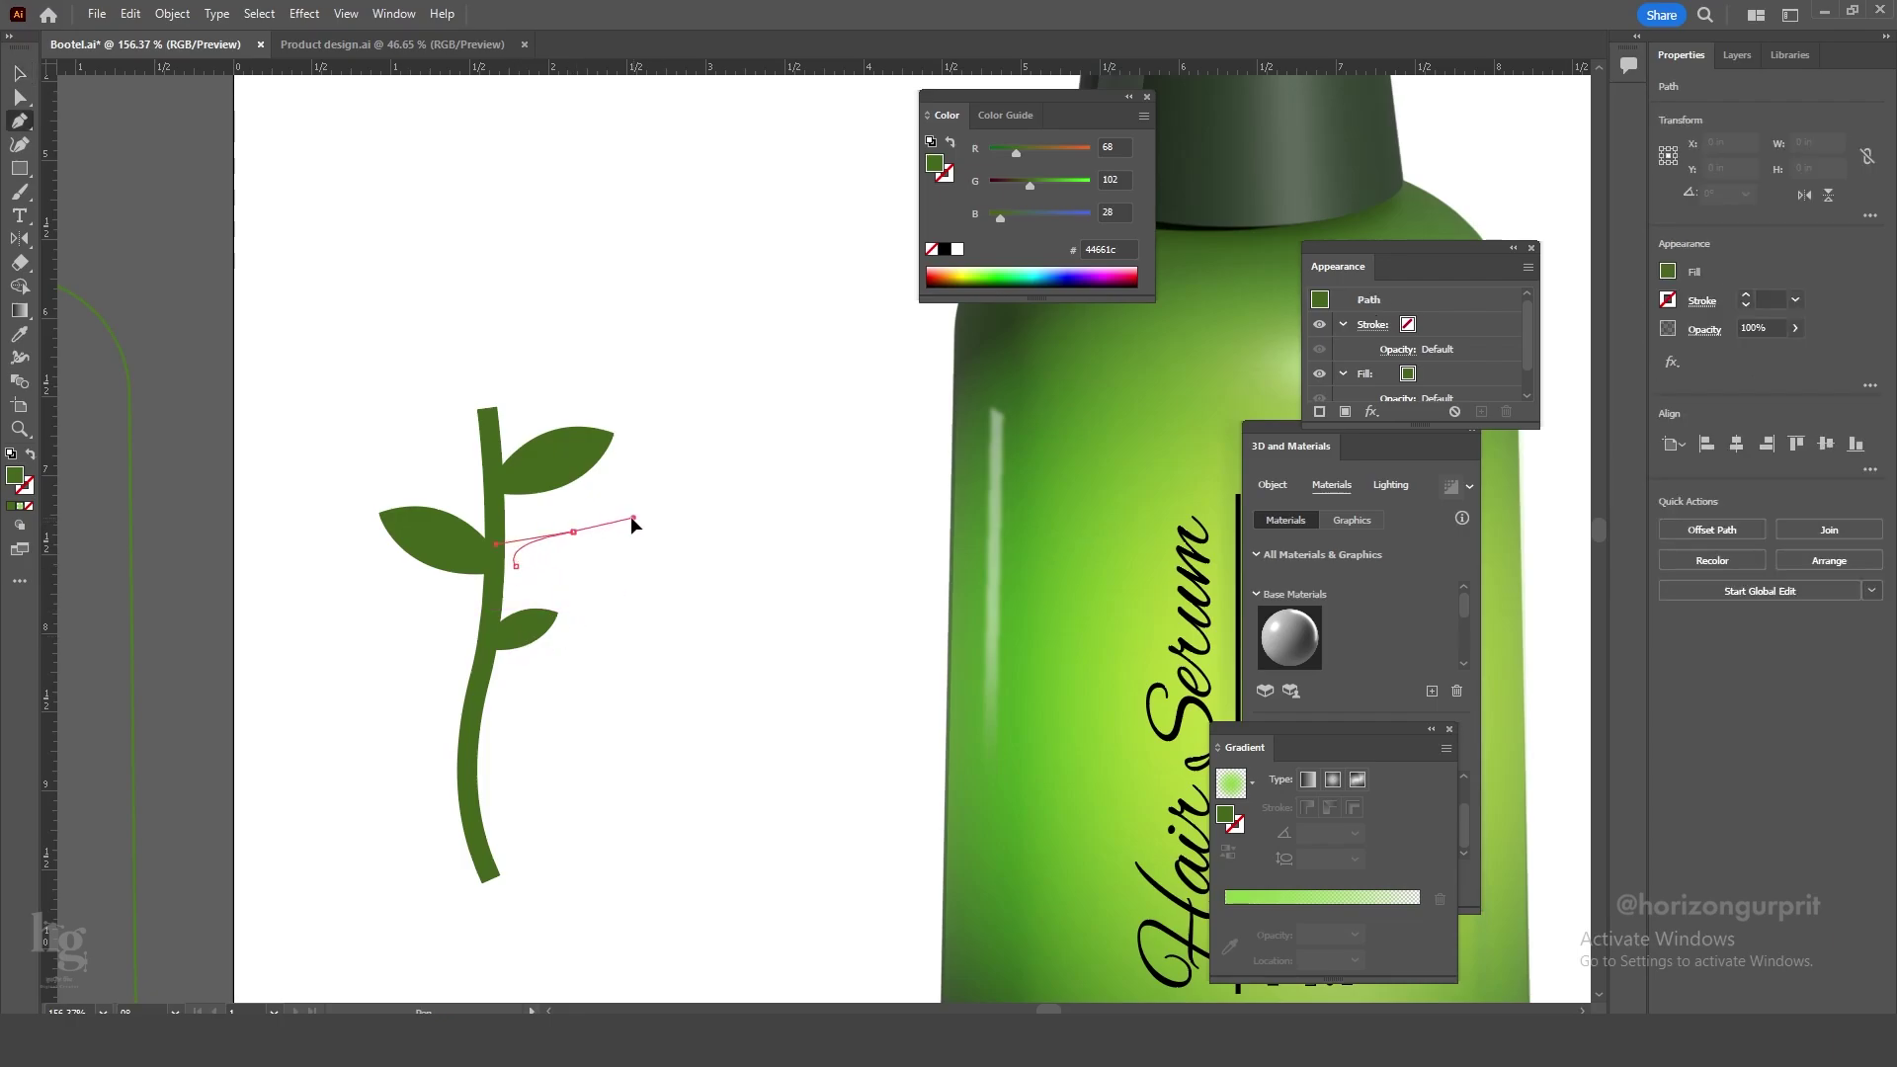
{"action": "left_click", "coordinate": [666, 471]}
{"action": "left_click_drag", "start_coordinate": [536, 590], "coordinate": [478, 599]}
{"action": "left_click", "coordinate": [516, 566]}
{"action": "key", "text": "v"}
{"action": "left_click_drag", "start_coordinate": [573, 563], "coordinate": [547, 564]}
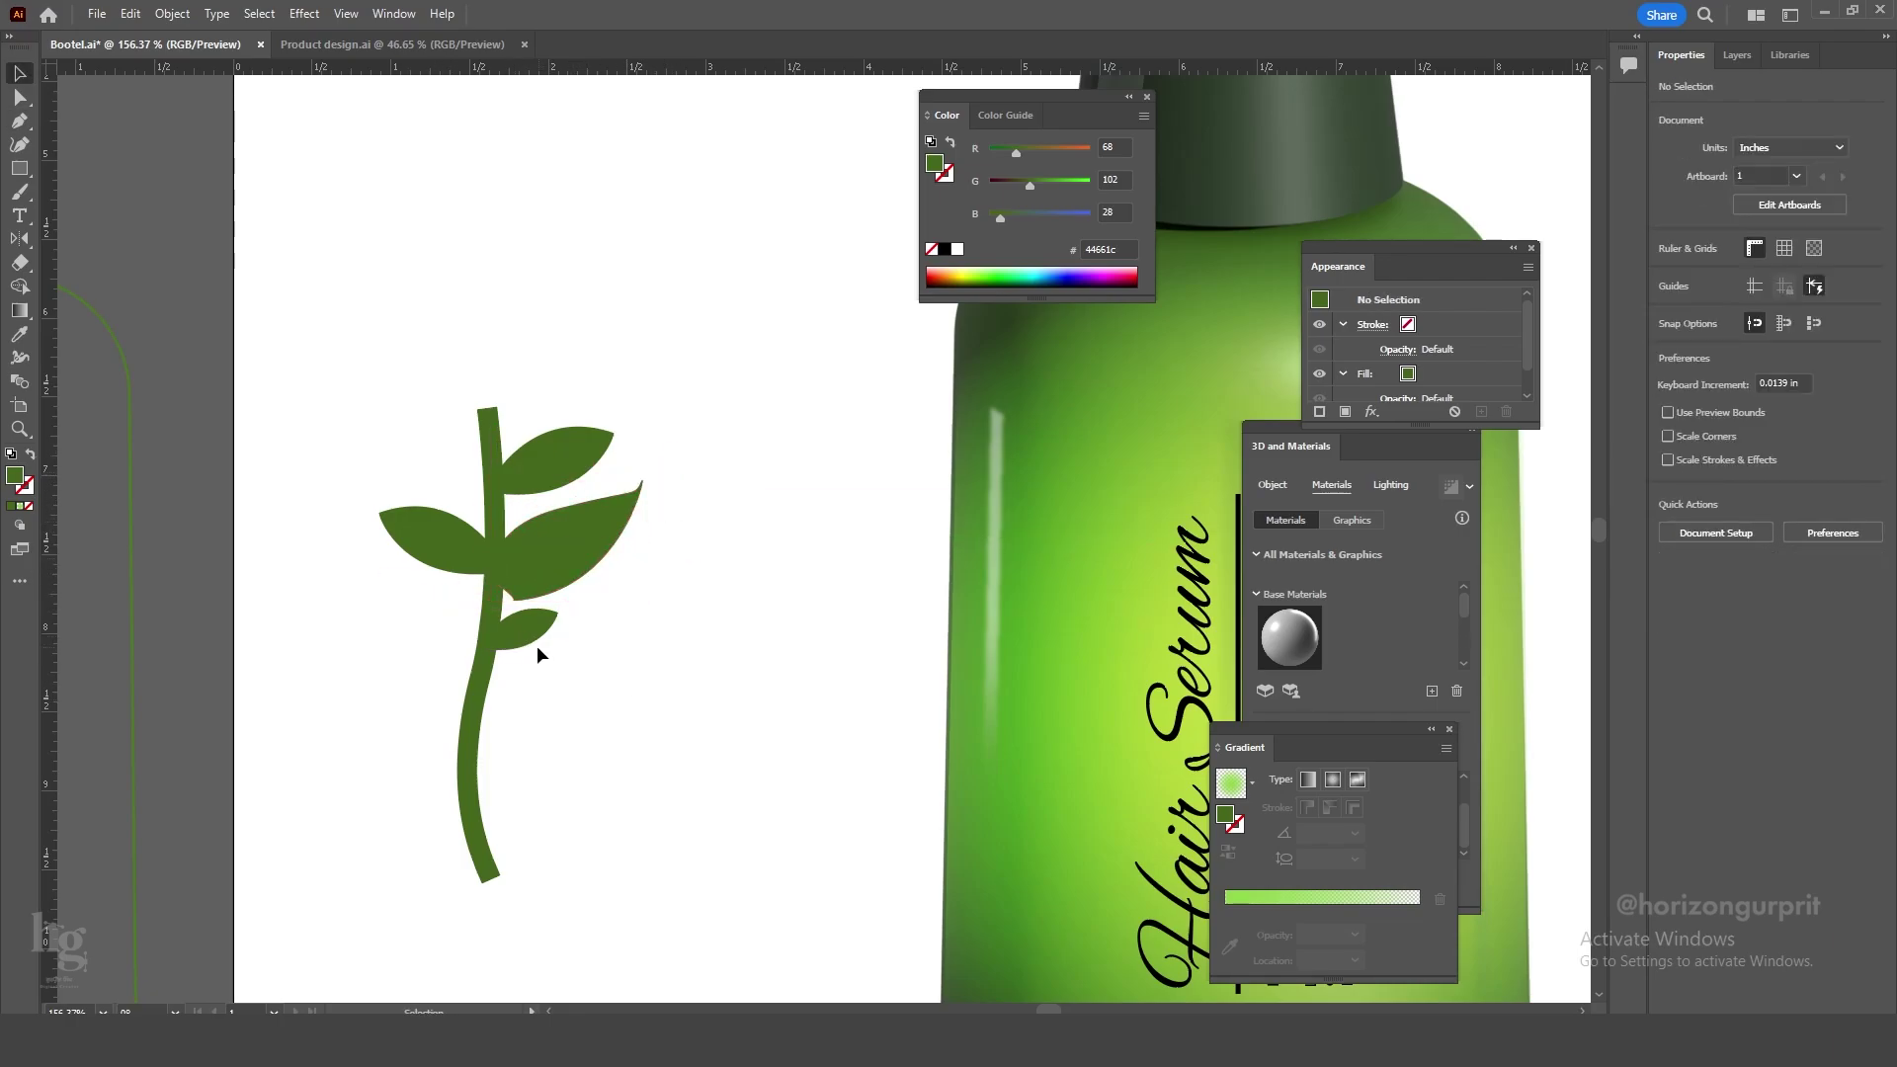
Move the small leaf lower on the stem and shift and rotate the large leaf to point more horizontally.
{"action": "left_click_drag", "start_coordinate": [534, 636], "coordinate": [514, 713]}
{"action": "left_click_drag", "start_coordinate": [566, 540], "coordinate": [562, 589]}
{"action": "left_click_drag", "start_coordinate": [643, 532], "coordinate": [657, 593]}
Expand the stem and all leaves and merge them into a single plant shape with the Shape Builder.
{"action": "left_click_drag", "start_coordinate": [351, 381], "coordinate": [644, 779]}
{"action": "left_click", "coordinate": [172, 14]}
{"action": "left_click", "coordinate": [196, 272]}
{"action": "key", "text": "Return"}
{"action": "key", "text": "shift+m"}
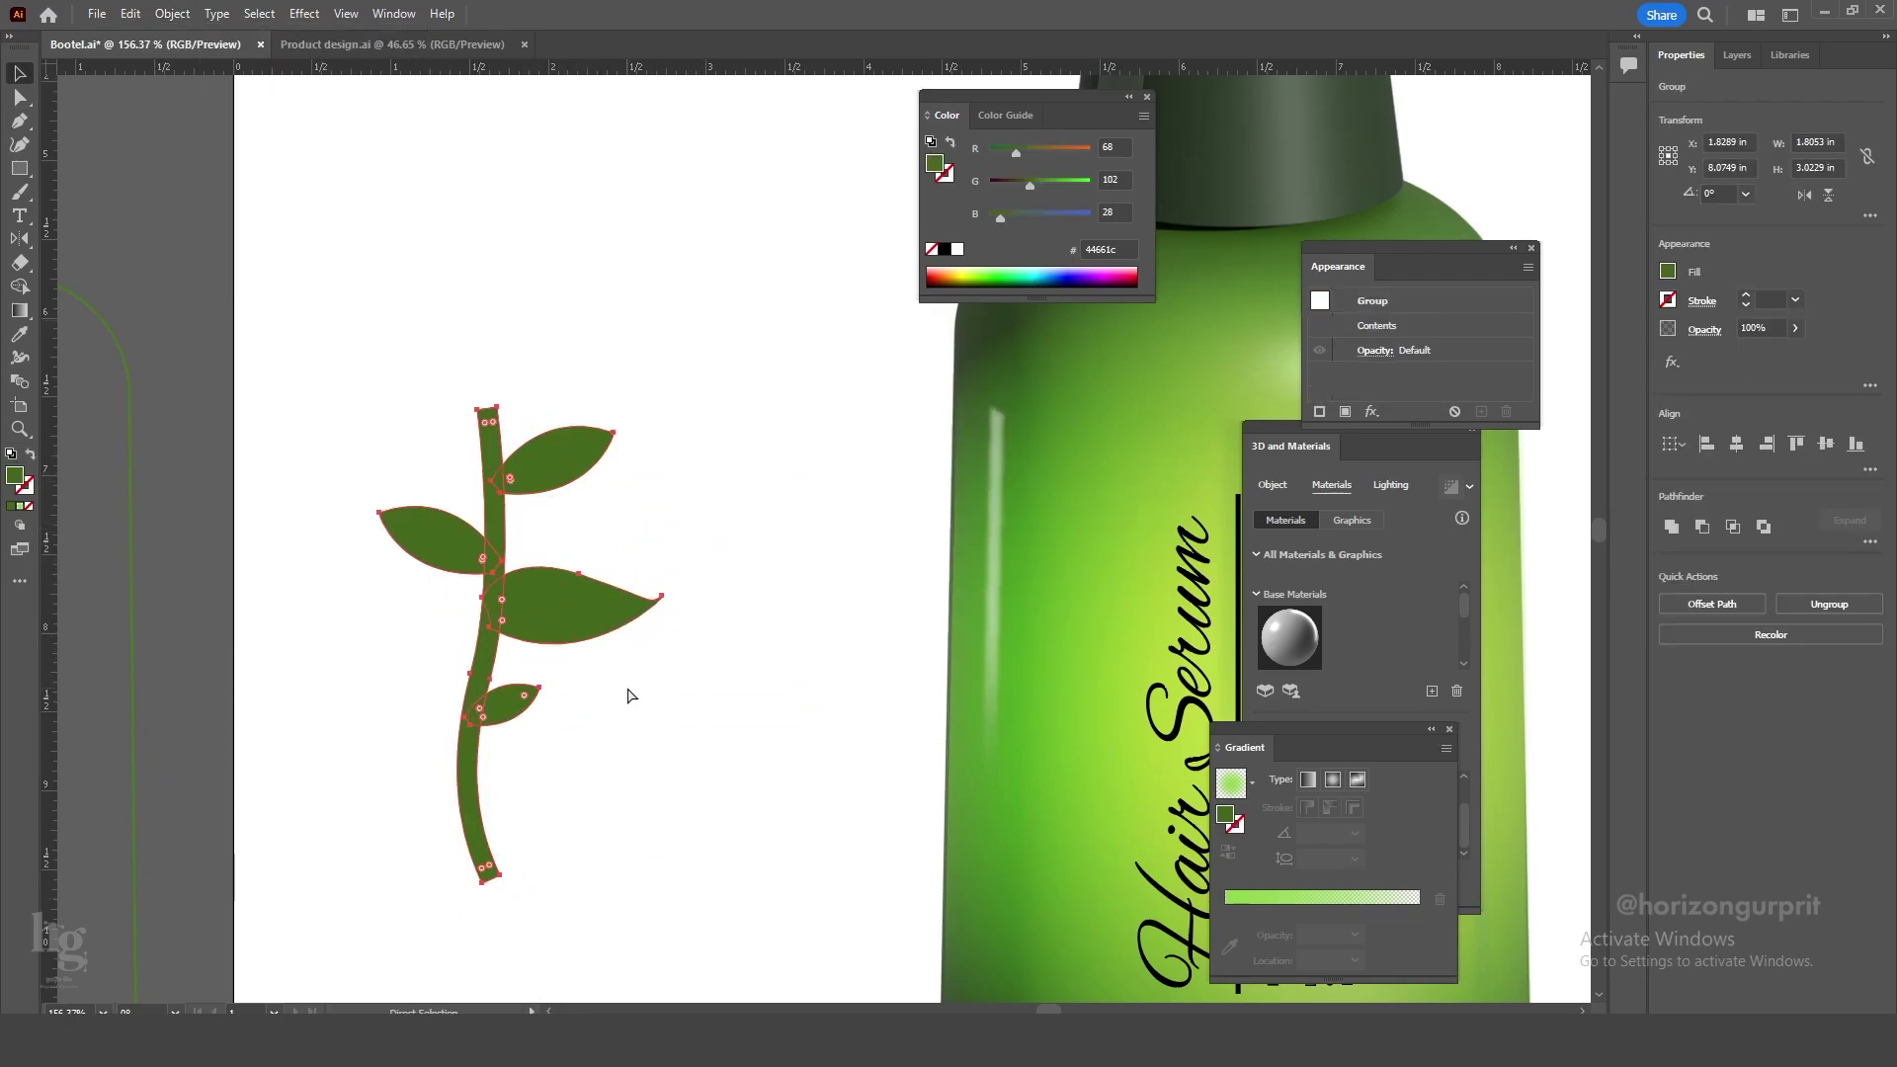
Scale the plant to about 2.82 by 4.73 in and position it over the bottle's left side.
{"action": "key", "text": "z"}
{"action": "left_click_drag", "start_coordinate": [763, 643], "coordinate": [686, 652]}
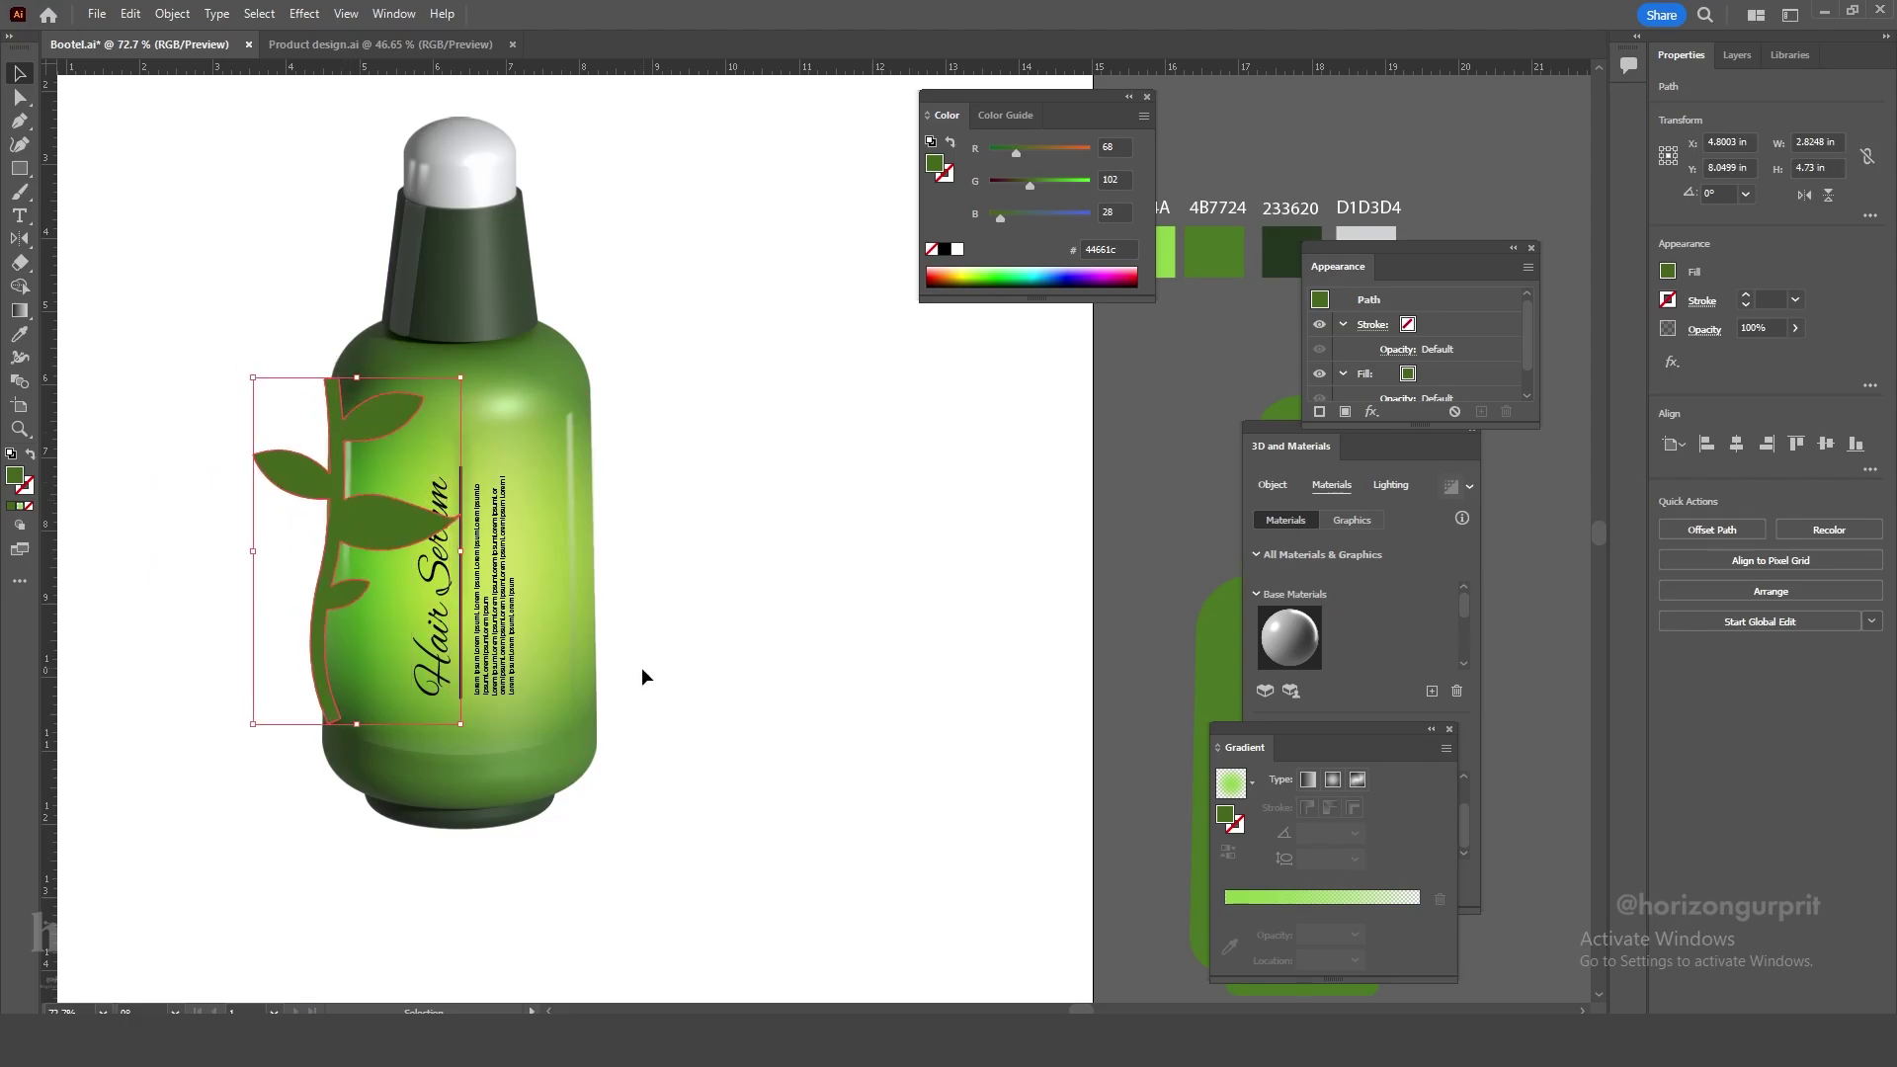
{"action": "scroll", "coordinate": [644, 669], "scroll_direction": "down", "scroll_amount": 2}
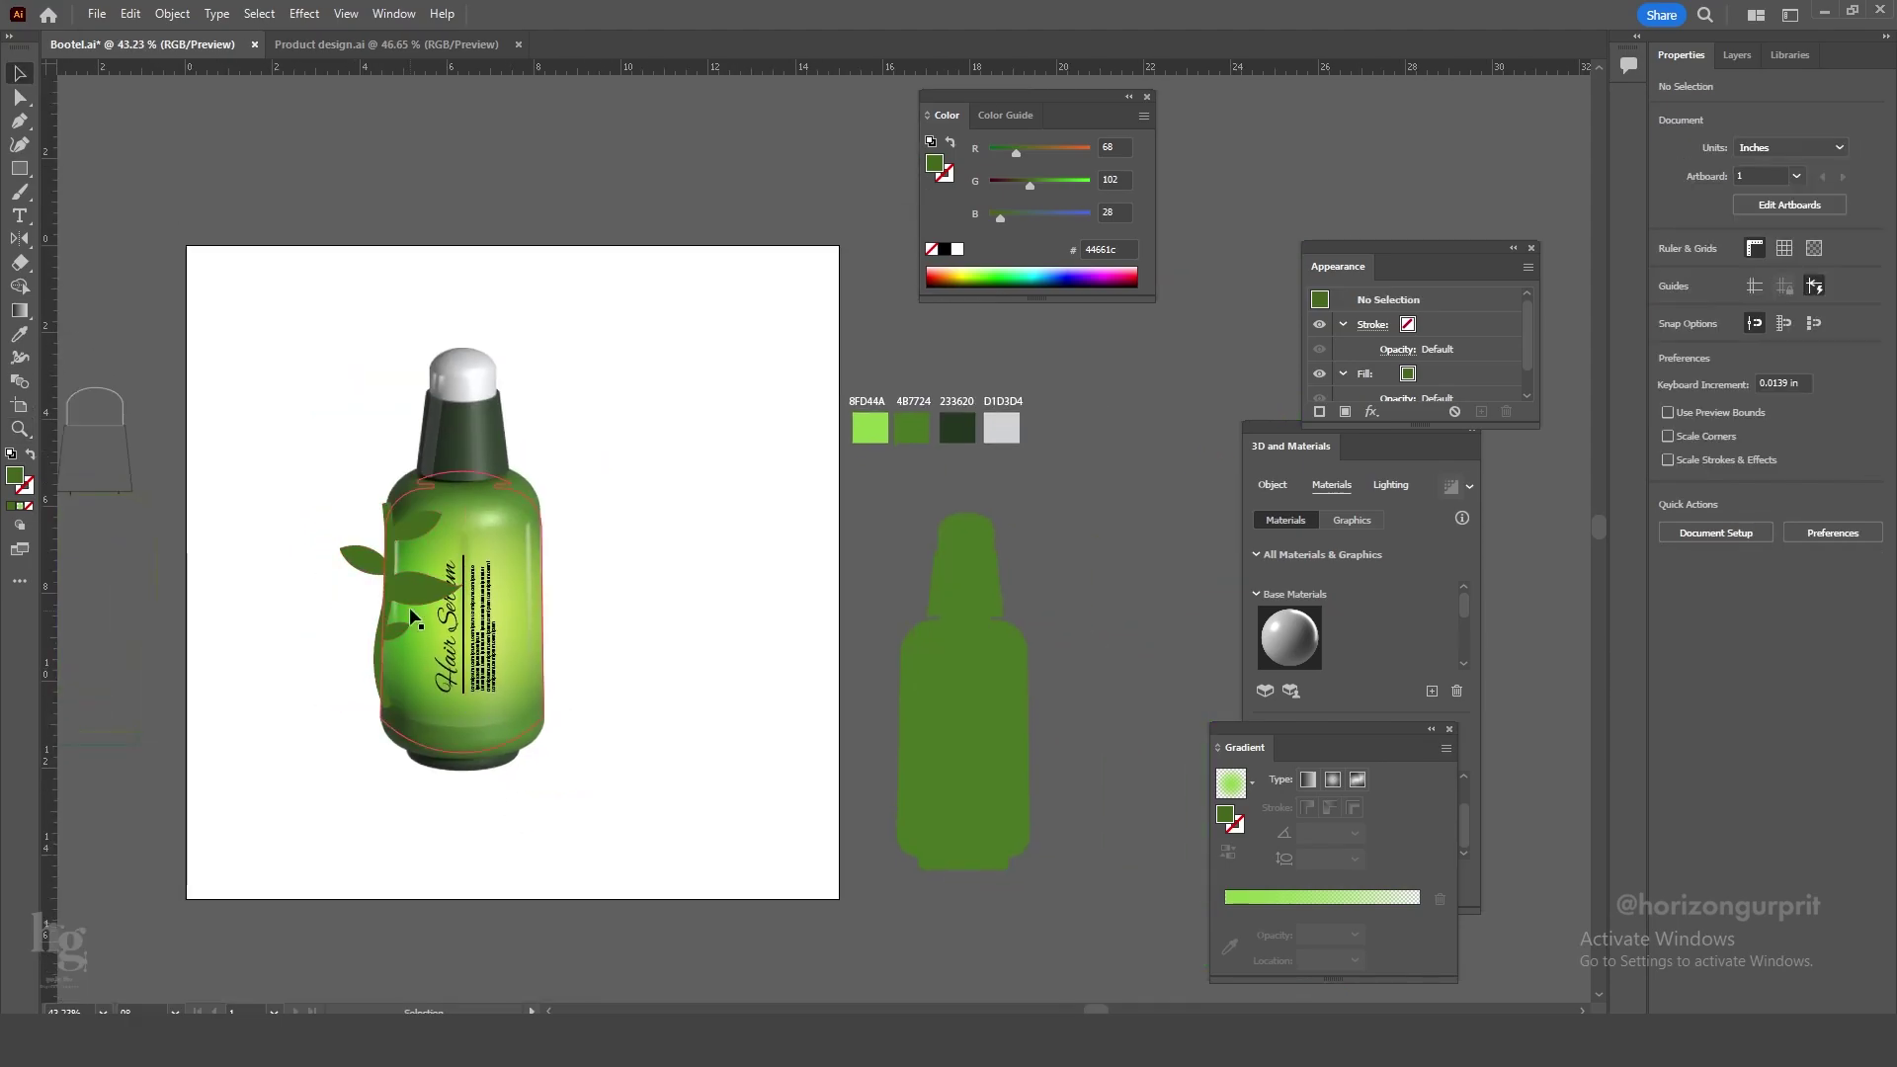
Trim the plant to the bottle's outline with Pathfinder Intersect, using a bottle silhouette.
{"action": "left_click_drag", "start_coordinate": [826, 699], "coordinate": [583, 632]}
{"action": "left_click_drag", "start_coordinate": [271, 588], "coordinate": [568, 635]}
{"action": "left_click_drag", "start_coordinate": [718, 560], "coordinate": [991, 764]}
{"action": "left_click", "coordinate": [964, 642]}
{"action": "left_click_drag", "start_coordinate": [478, 549], "coordinate": [661, 564]}
{"action": "left_click", "coordinate": [1729, 531]}
{"action": "left_click", "coordinate": [596, 679]}
{"action": "key", "text": "z"}
{"action": "left_click_drag", "start_coordinate": [351, 676], "coordinate": [626, 514]}
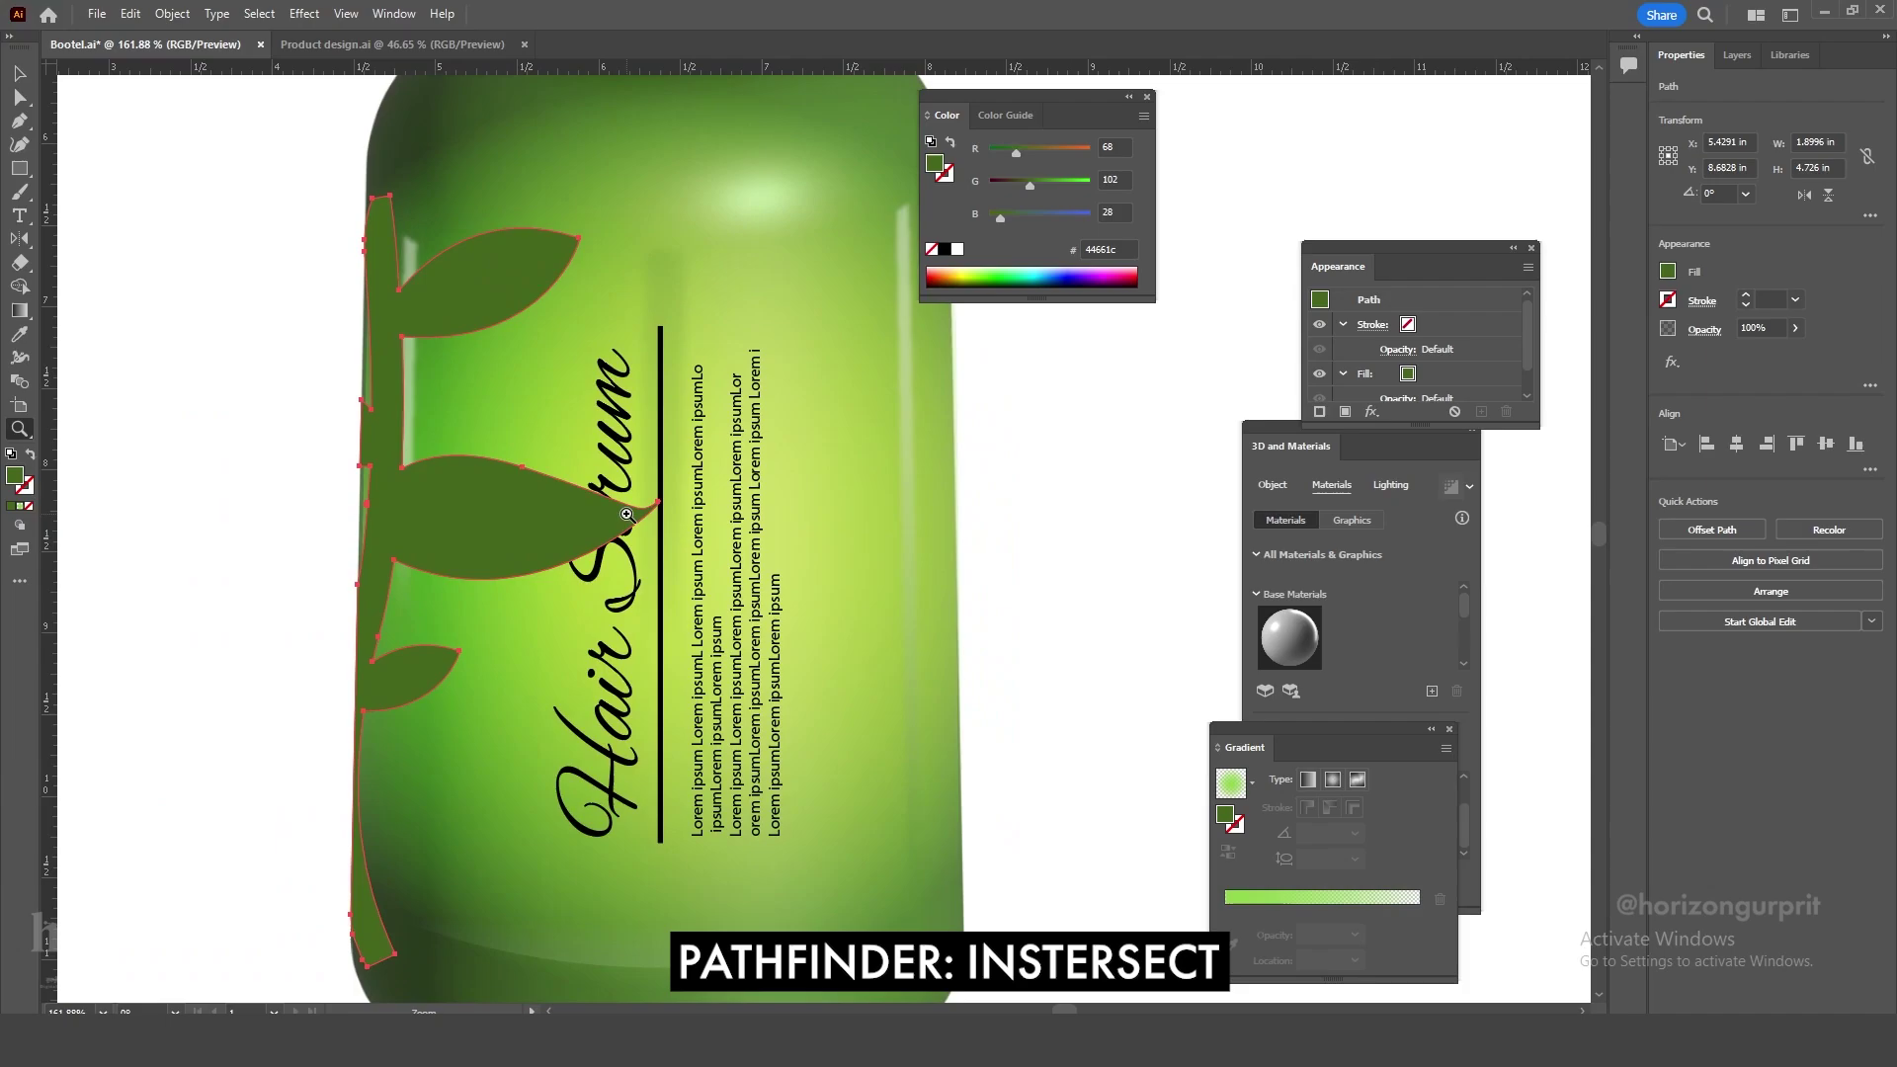
{"action": "key", "text": "v"}
{"action": "double_click", "coordinate": [417, 523]}
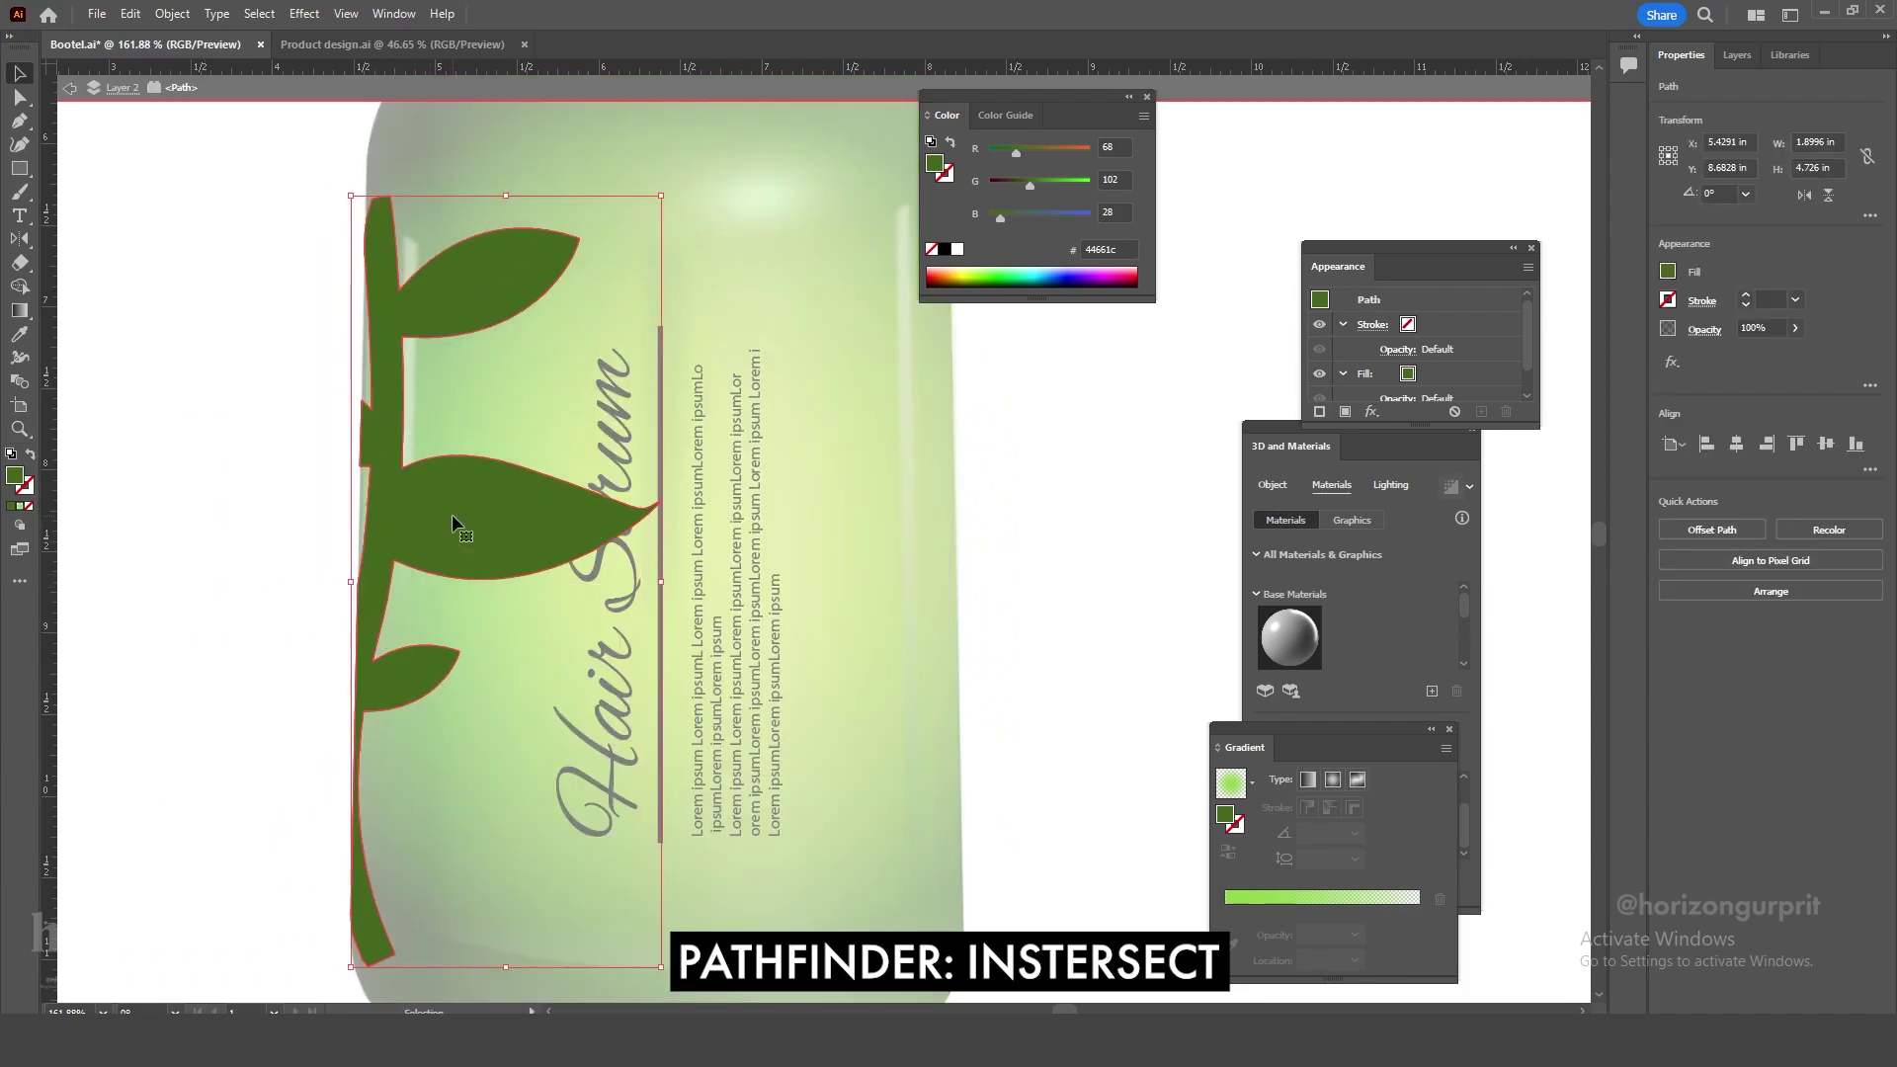
{"action": "left_click_drag", "start_coordinate": [452, 515], "coordinate": [462, 515]}
{"action": "double_click", "coordinate": [288, 534]}
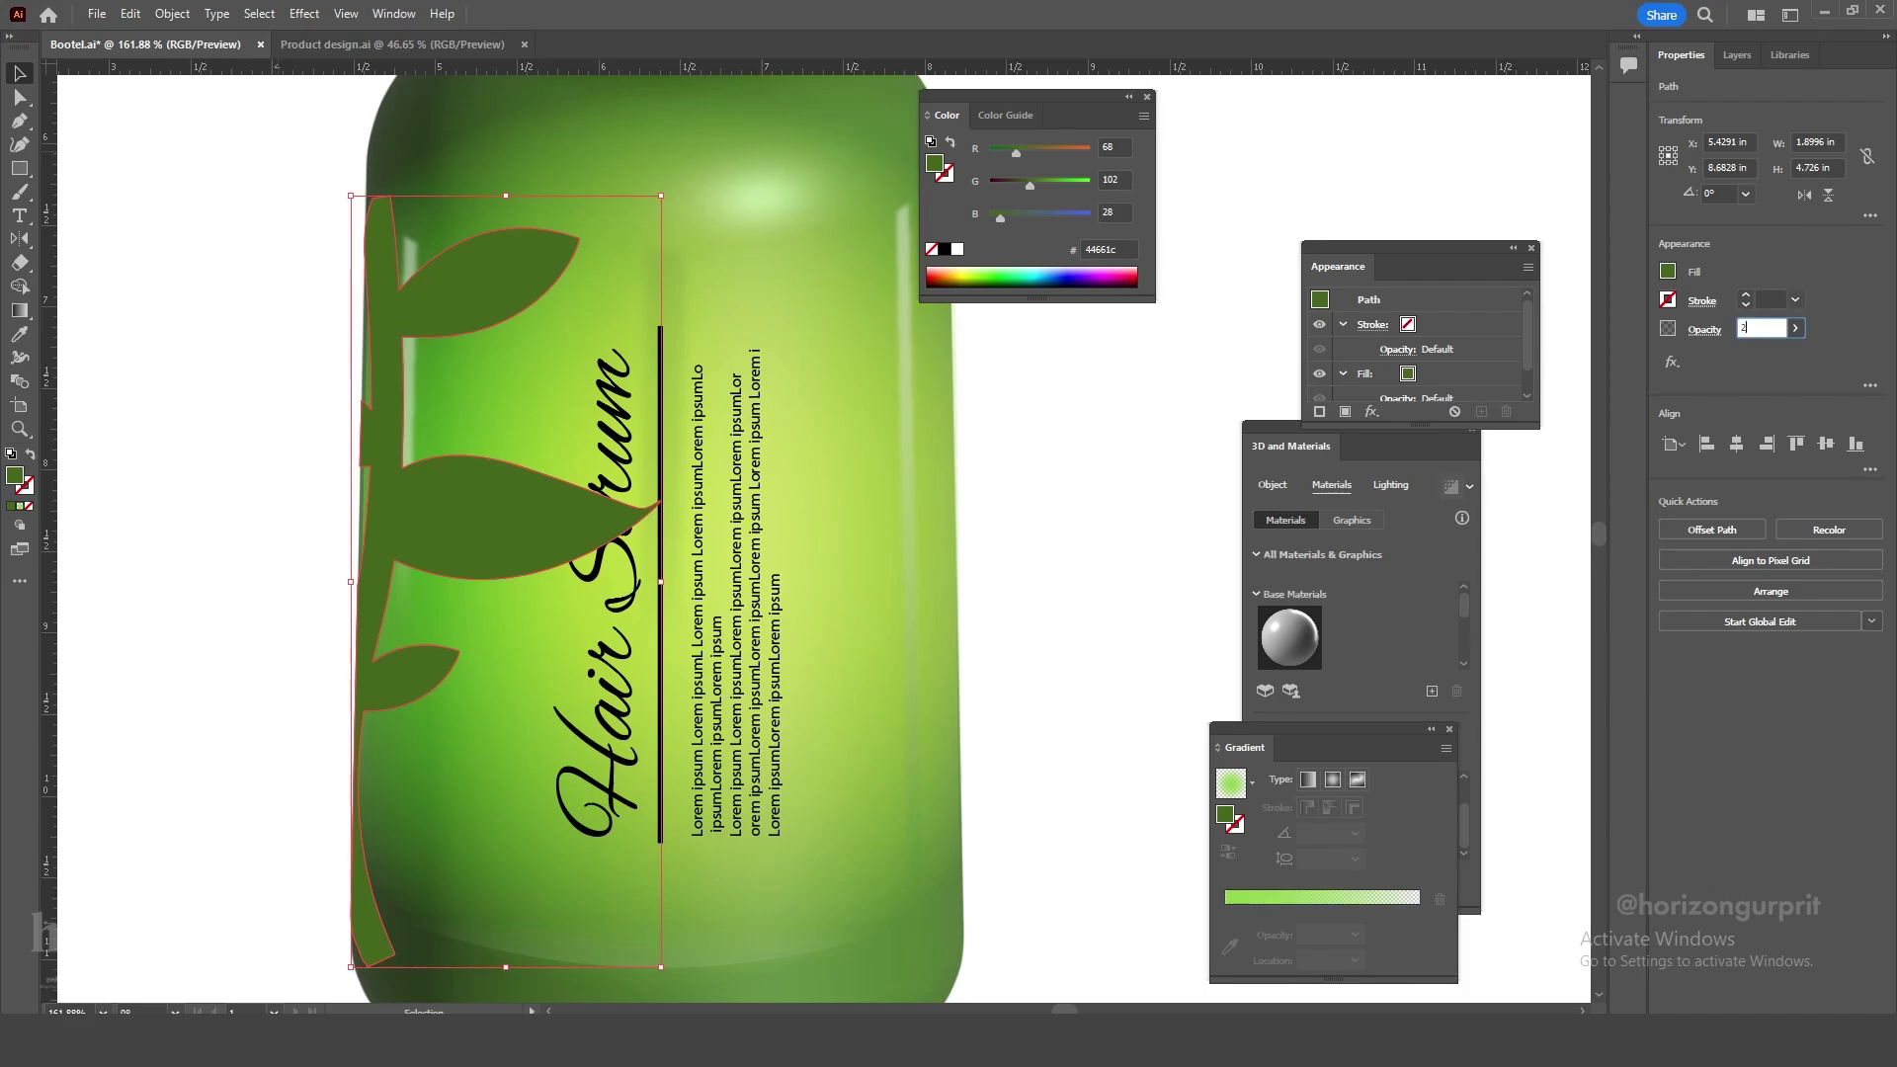
Set the trimmed plant's opacity to 50%.
{"action": "type", "text": "0"}
{"action": "key", "text": "Return"}
{"action": "left_click_drag", "start_coordinate": [1759, 326], "coordinate": [1668, 343]}
{"action": "type", "text": "50"}
{"action": "key", "text": "Return"}
{"action": "left_click", "coordinate": [266, 258]}
Send the plant to the back and step it forward in the stacking order until it lies above the bottle body.
{"action": "left_click", "coordinate": [454, 479]}
{"action": "key", "text": "ctrl+shift+["}
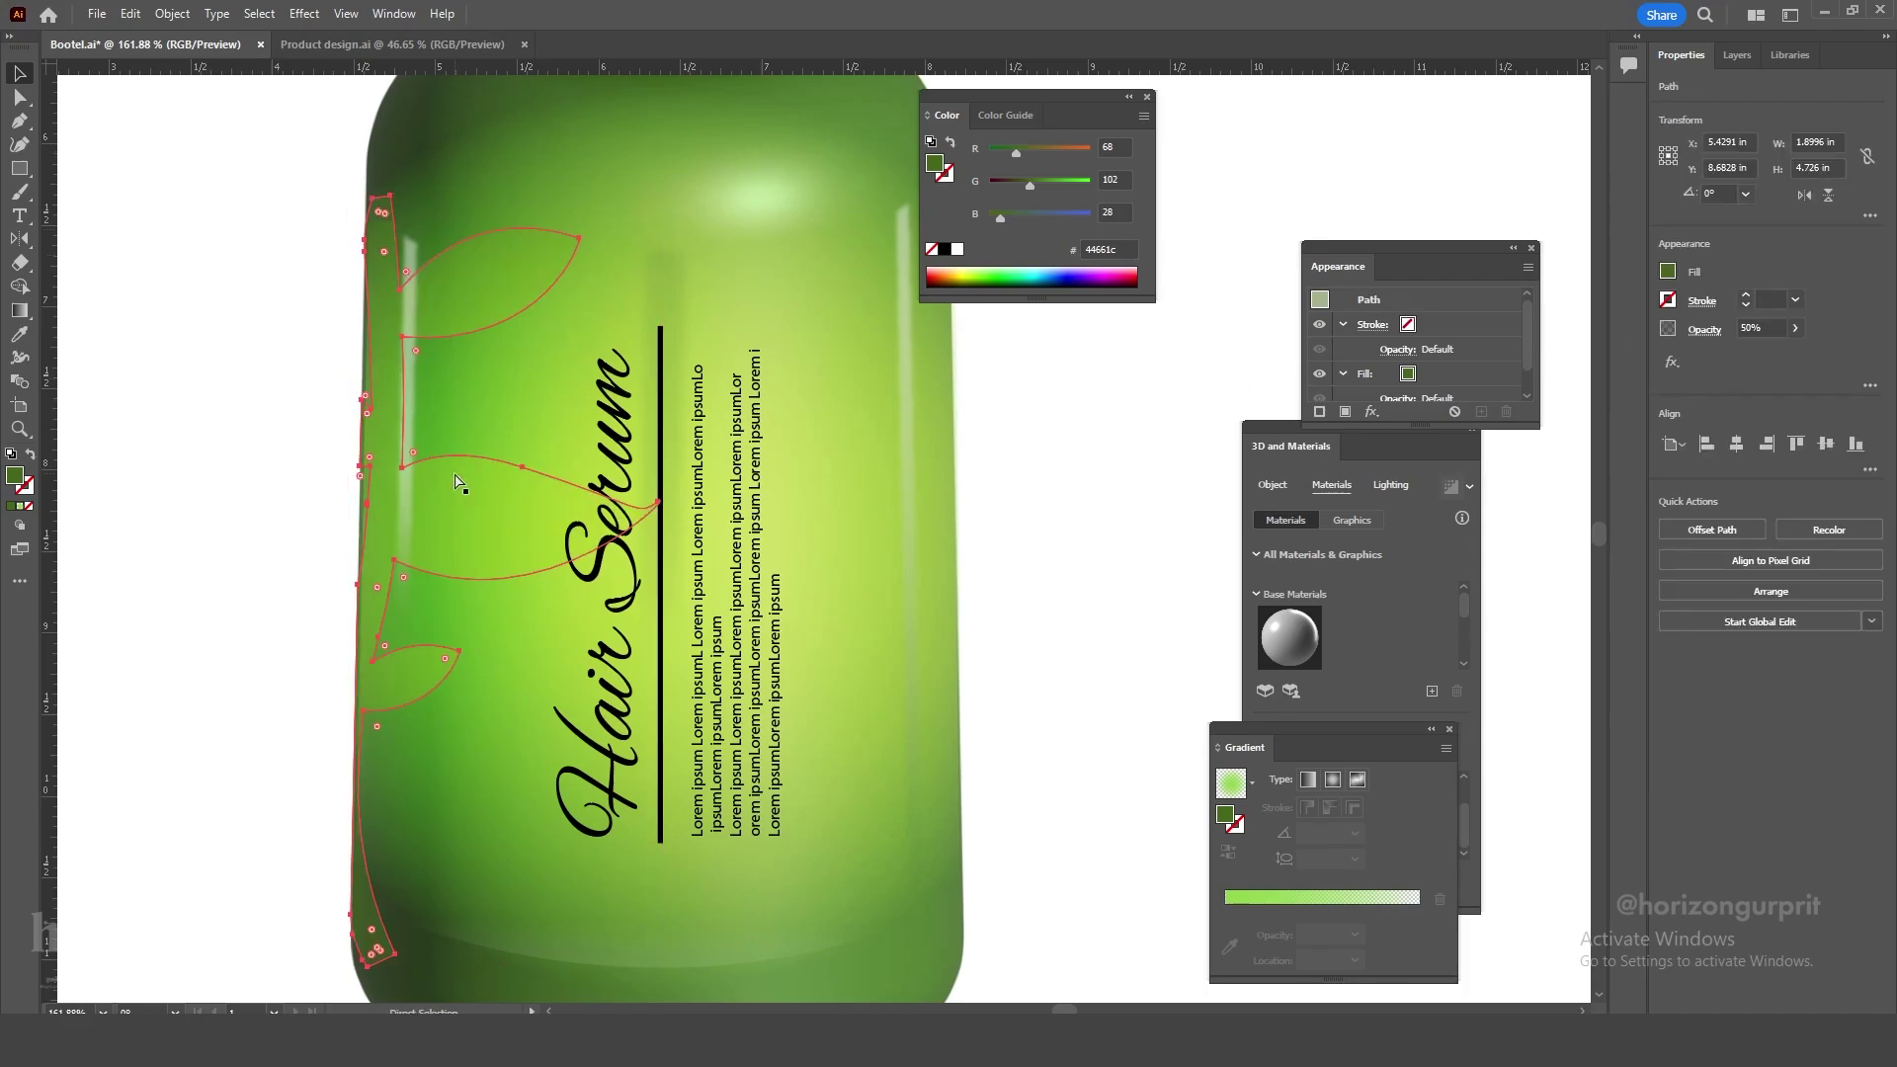
{"action": "key", "text": "ctrl+]"}
{"action": "left_click", "coordinate": [288, 533]}
{"action": "left_click", "coordinate": [367, 261]}
{"action": "key", "text": "ctrl+z"}
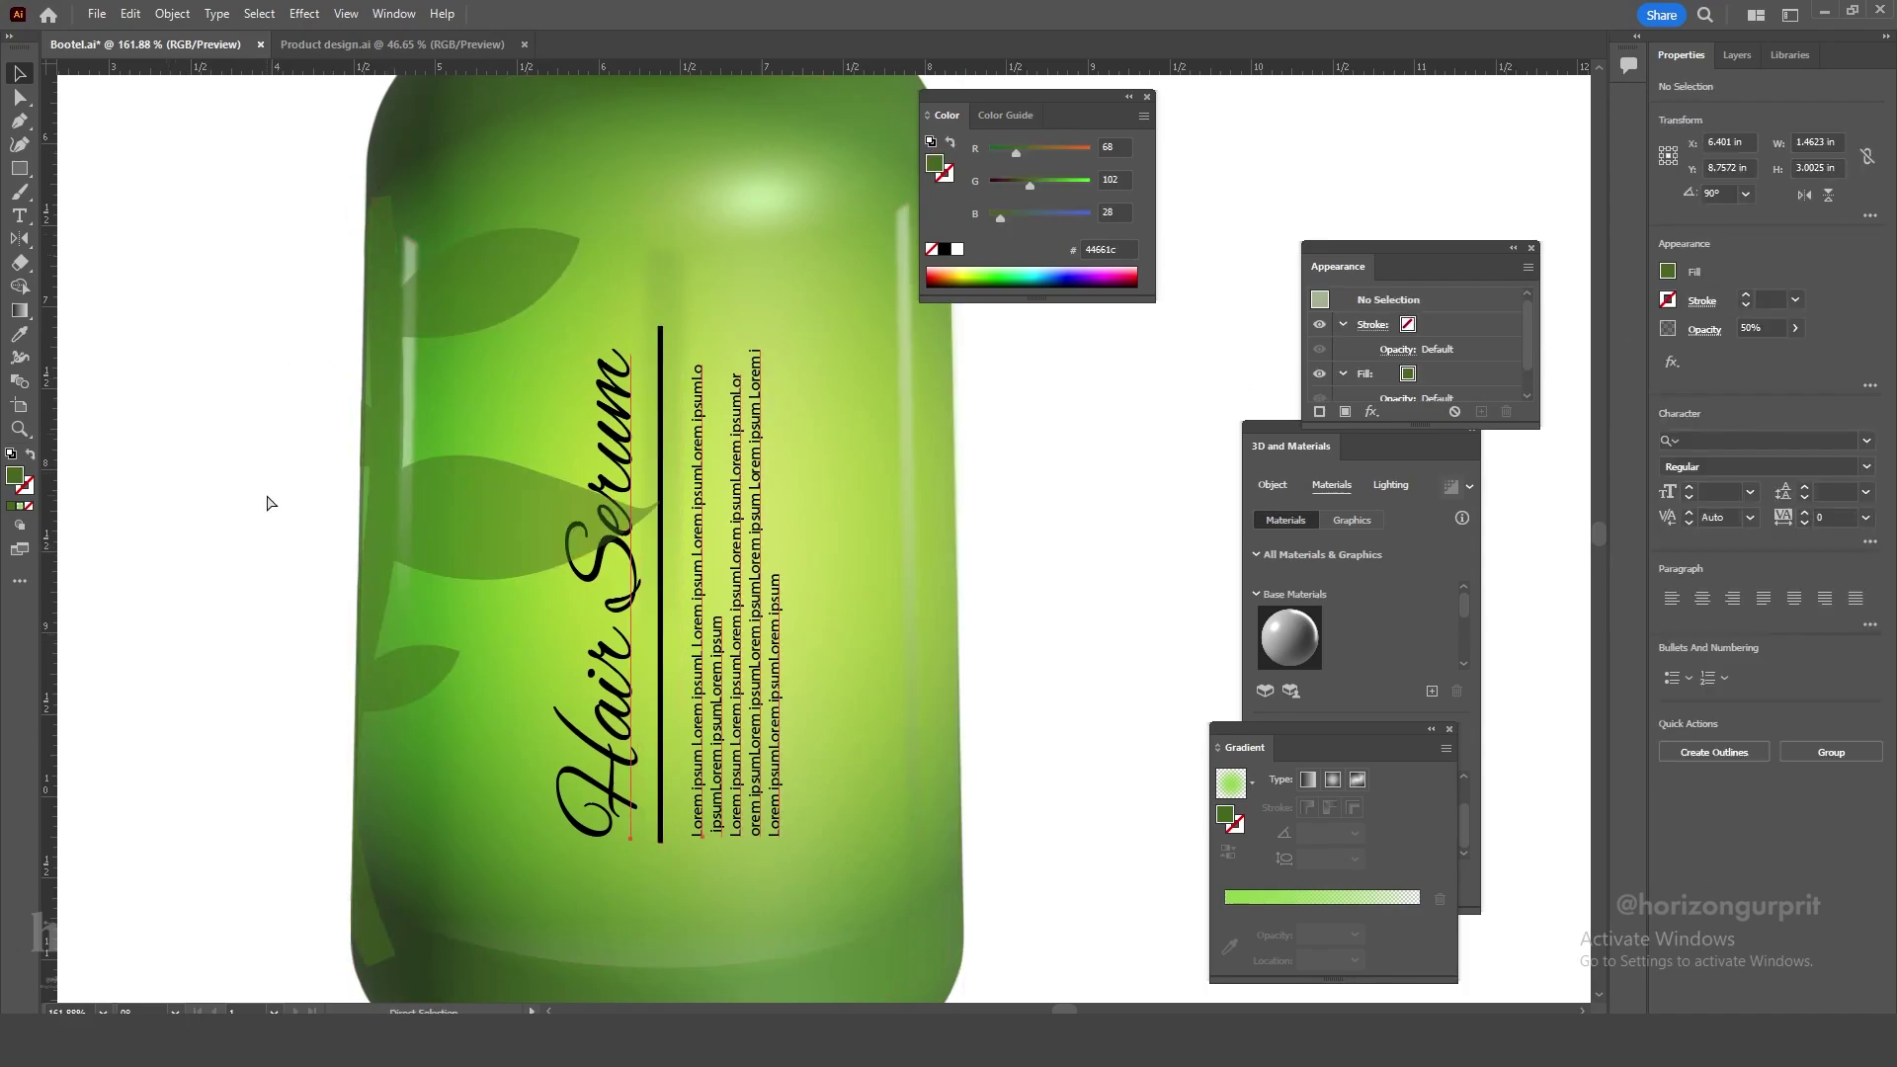
{"action": "left_click", "coordinate": [481, 290]}
{"action": "key", "text": "ctrl+shift+["}
{"action": "key", "text": "ctrl+]"}
{"action": "key", "text": "ctrl+["}
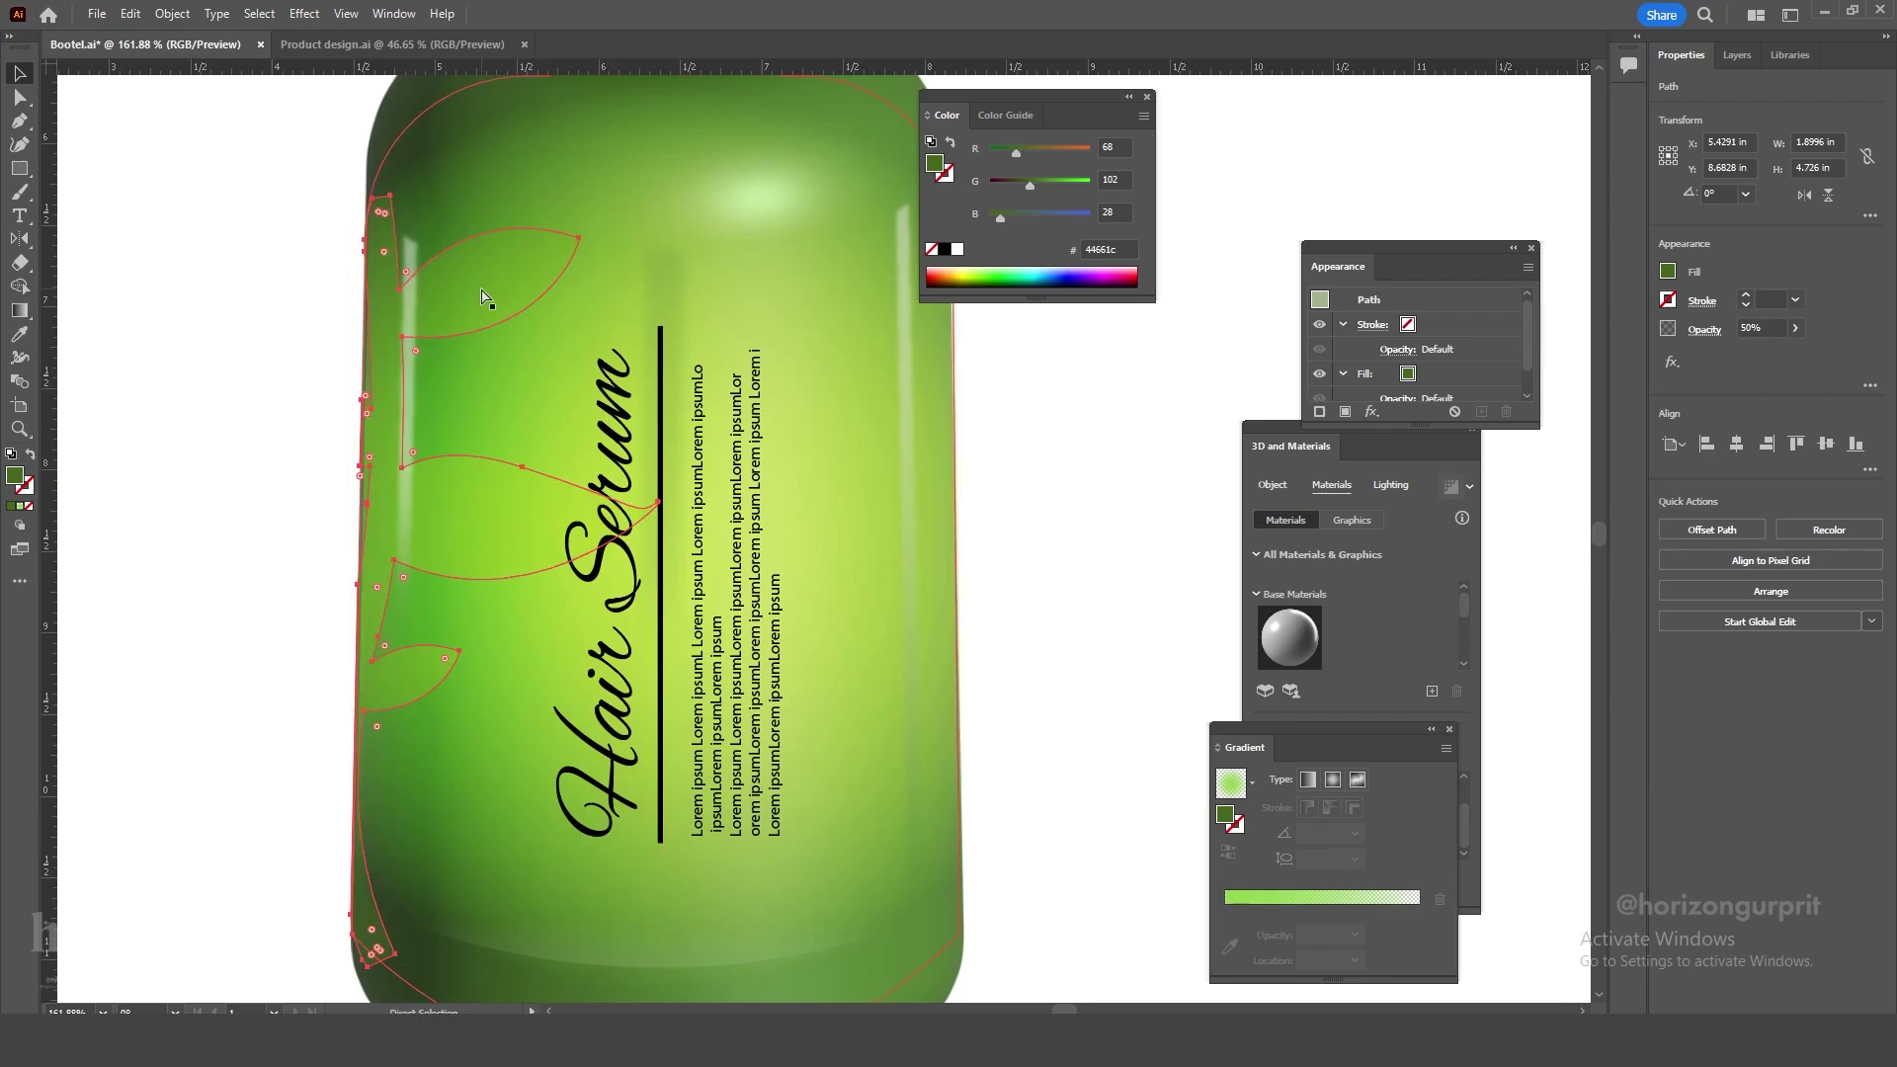
{"action": "key", "text": "ctrl+]"}
{"action": "key", "text": "v"}
Ungroup the bottle body artwork and bring its two side highlight strips to the front.
{"action": "left_click", "coordinate": [834, 296]}
{"action": "right_click", "coordinate": [408, 246]}
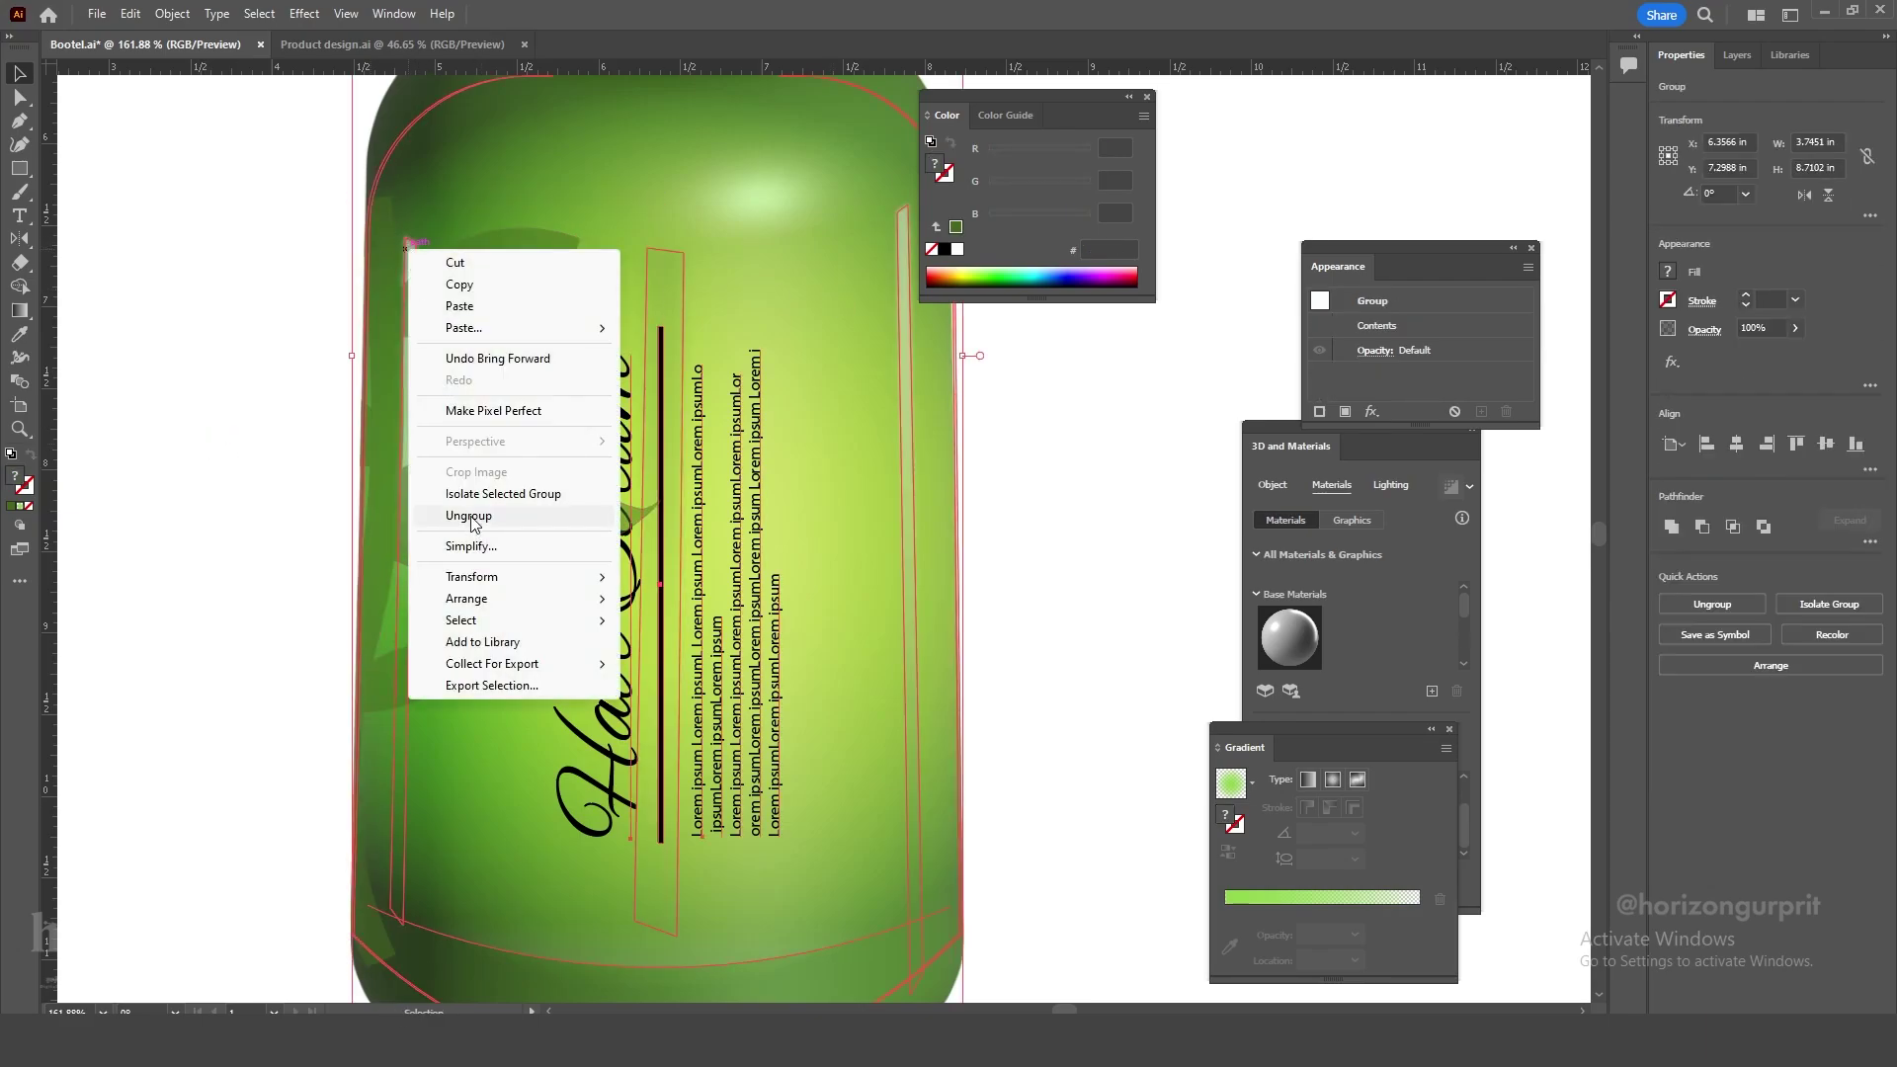
{"action": "left_click", "coordinate": [469, 516]}
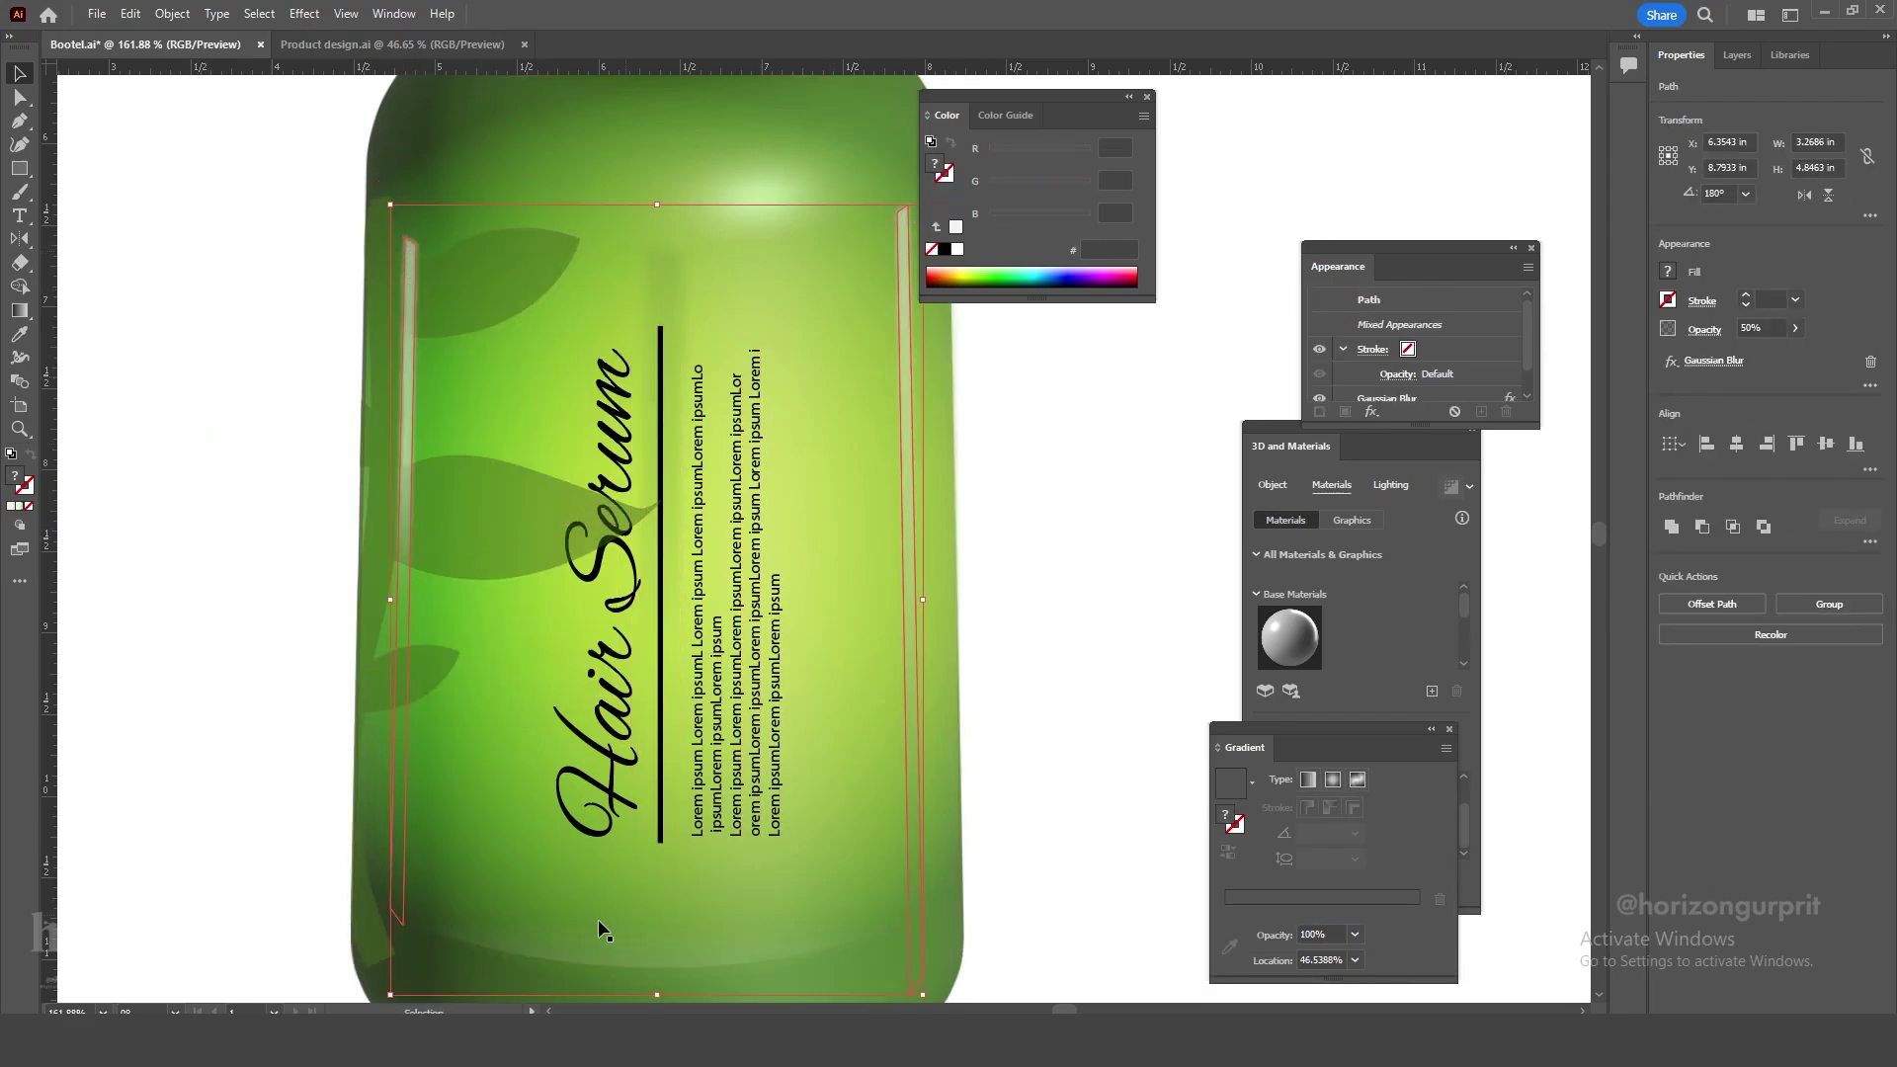
{"action": "left_click", "coordinate": [1027, 811]}
Nudge the plant about 0.13 in down and 0.03 in right on the bottle.
{"action": "left_click_drag", "start_coordinate": [518, 573], "coordinate": [424, 583]}
{"action": "left_click_drag", "start_coordinate": [553, 642], "coordinate": [632, 642]}
{"action": "left_click_drag", "start_coordinate": [474, 593], "coordinate": [512, 524]}
{"action": "left_click", "coordinate": [472, 505]}
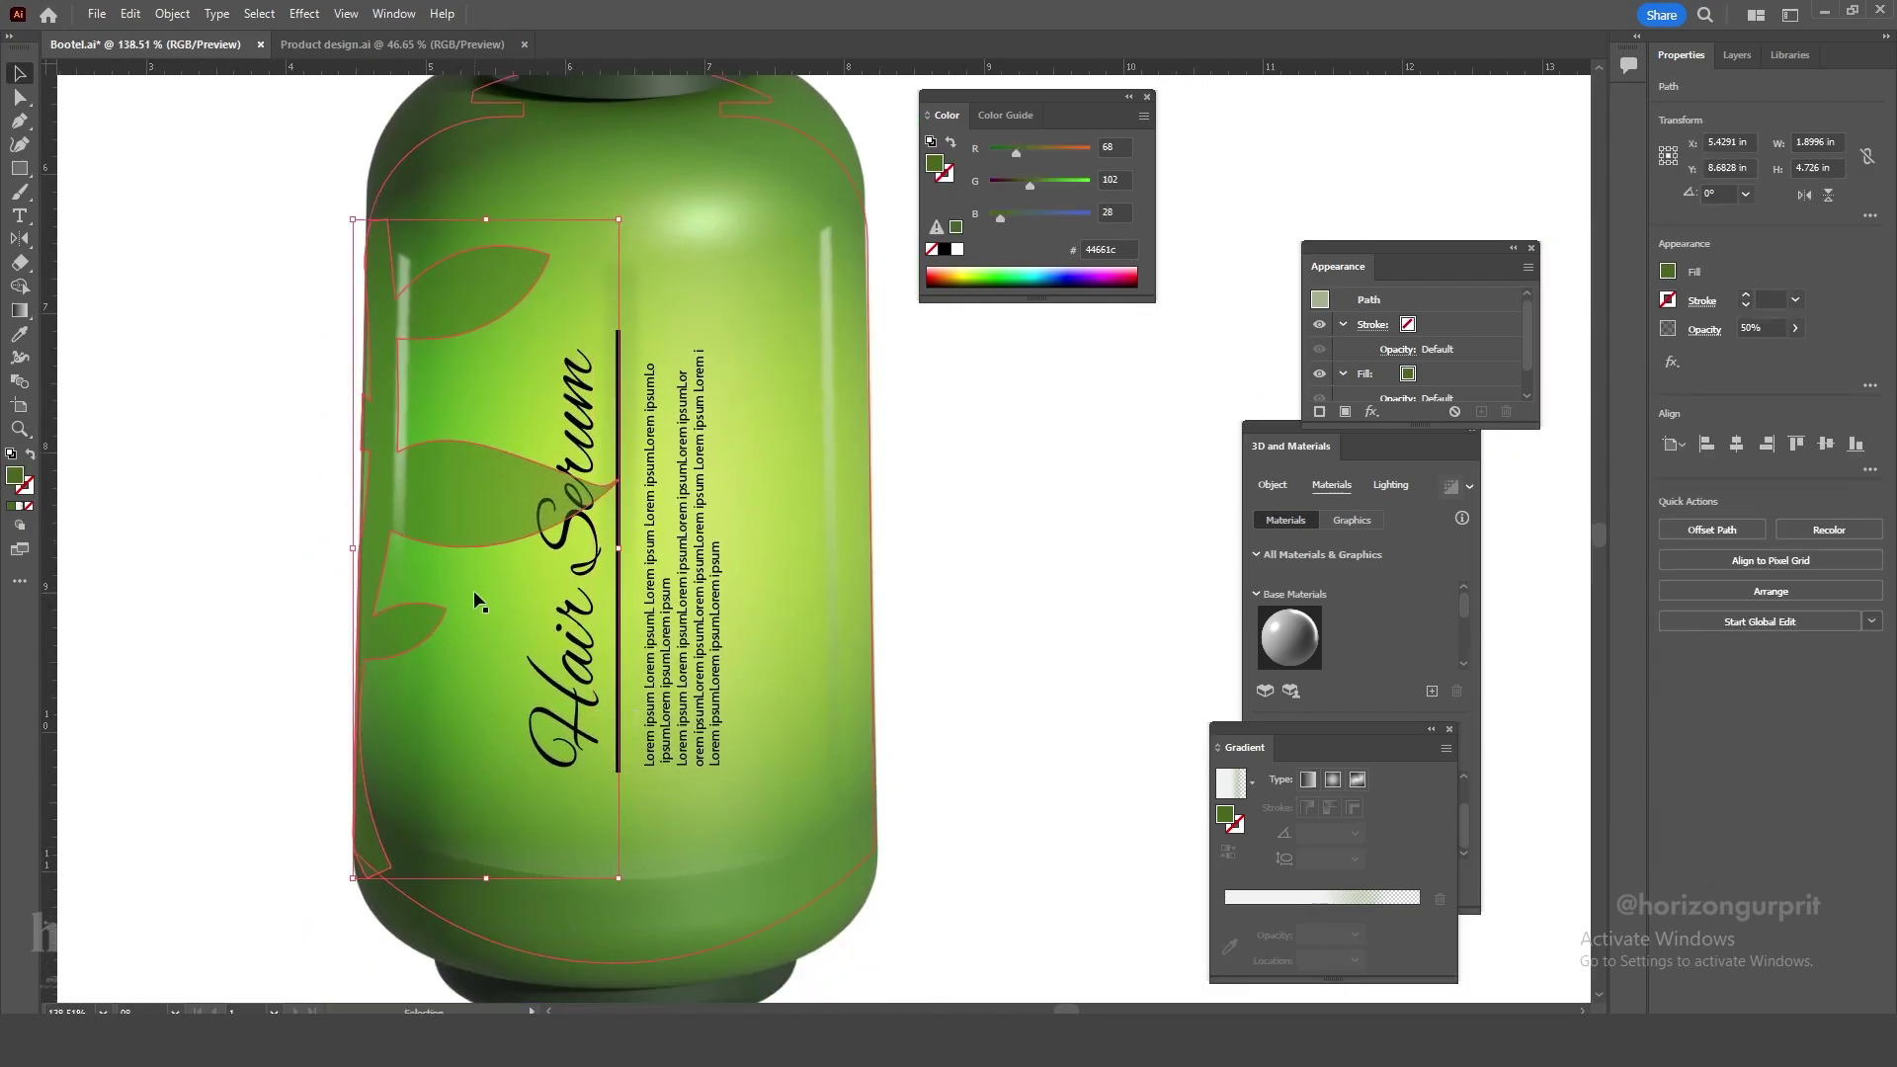
{"action": "key", "text": "Down"}
{"action": "key", "text": "Down"}
{"action": "key", "text": "Down"}
{"action": "key", "text": "Down"}
{"action": "key", "text": "Right"}
{"action": "key", "text": "Right"}
{"action": "key", "text": "Down"}
{"action": "key", "text": "Down"}
{"action": "key", "text": "Down"}
{"action": "key", "text": "Down"}
{"action": "key", "text": "Down"}
Lower the plant's opacity to 40%.
{"action": "left_click_drag", "start_coordinate": [1769, 328], "coordinate": [1554, 322]}
{"action": "type", "text": "40"}
{"action": "key", "text": "Return"}
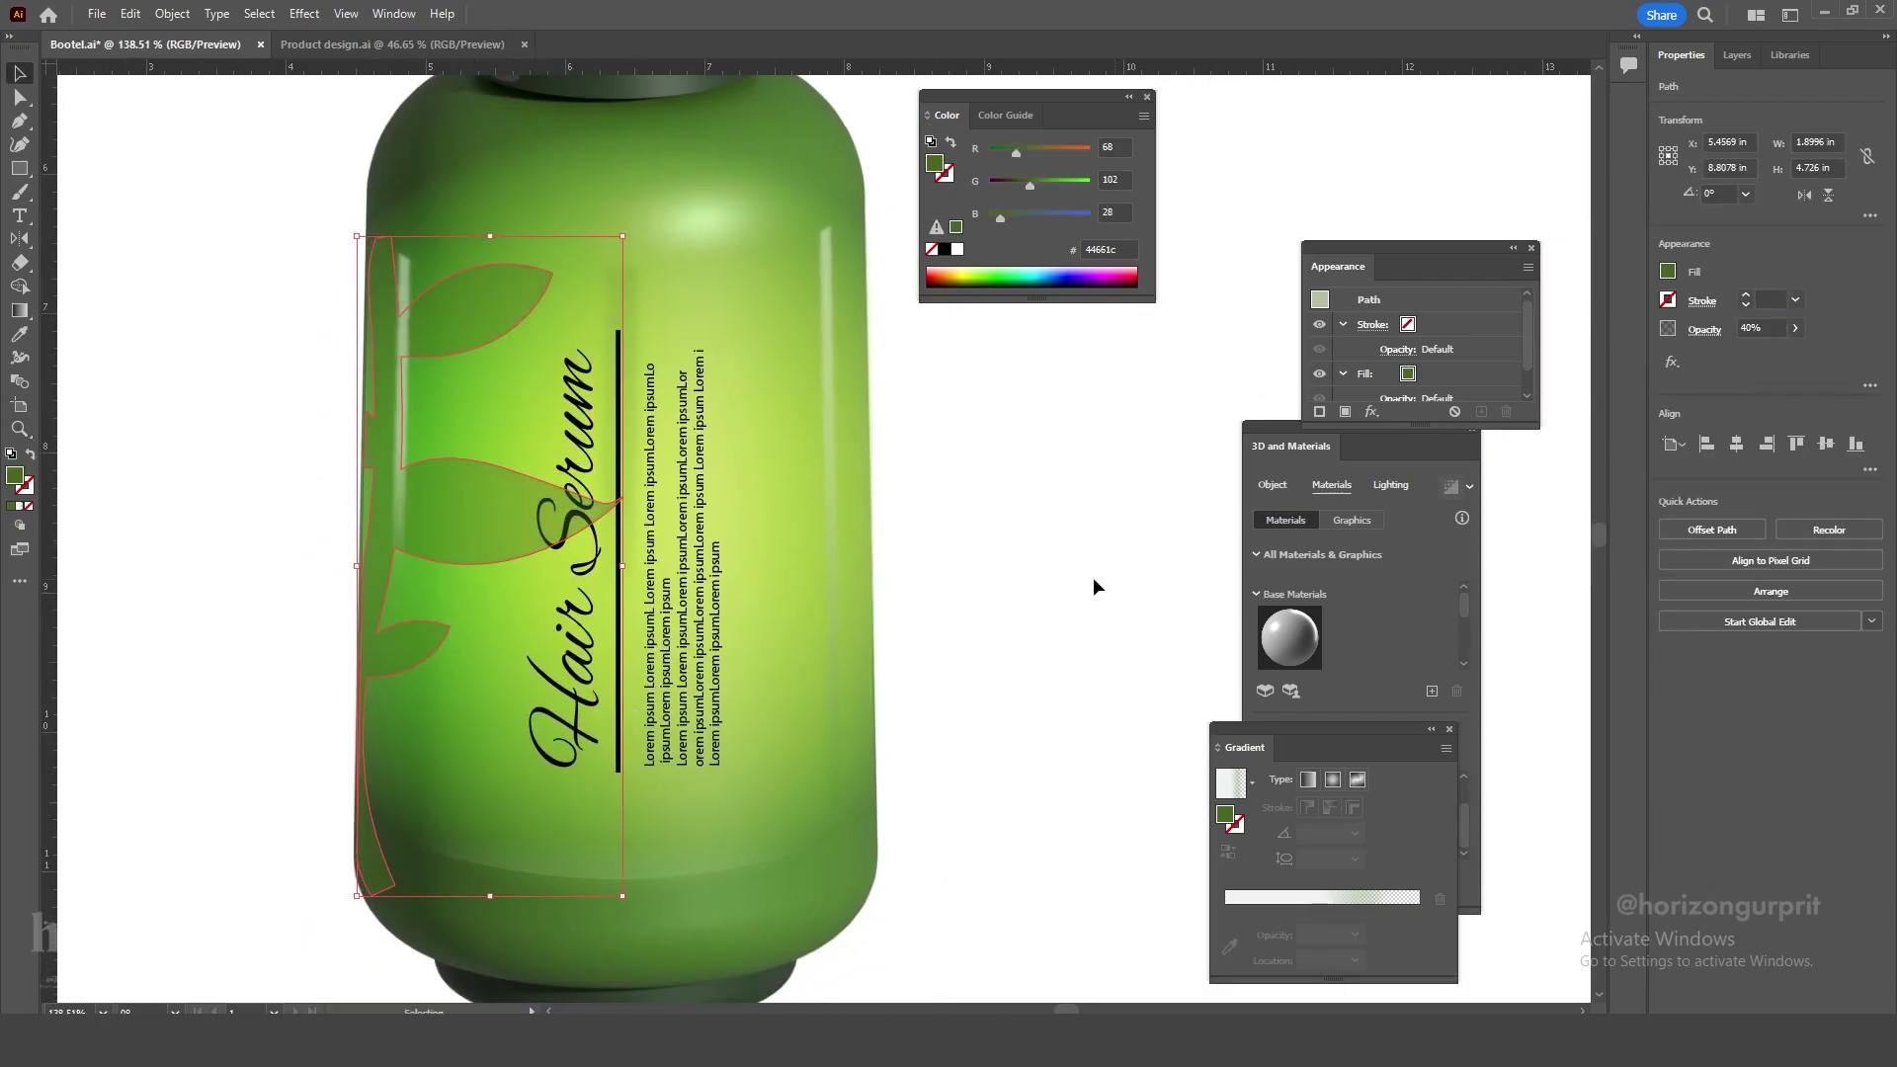
Fill the plant with a linear gradient at about -95°, running from its upper leaf down towards its base.
{"action": "left_click", "coordinate": [1093, 587]}
{"action": "left_click_drag", "start_coordinate": [943, 639], "coordinate": [879, 632]}
{"action": "left_click", "coordinate": [316, 838]}
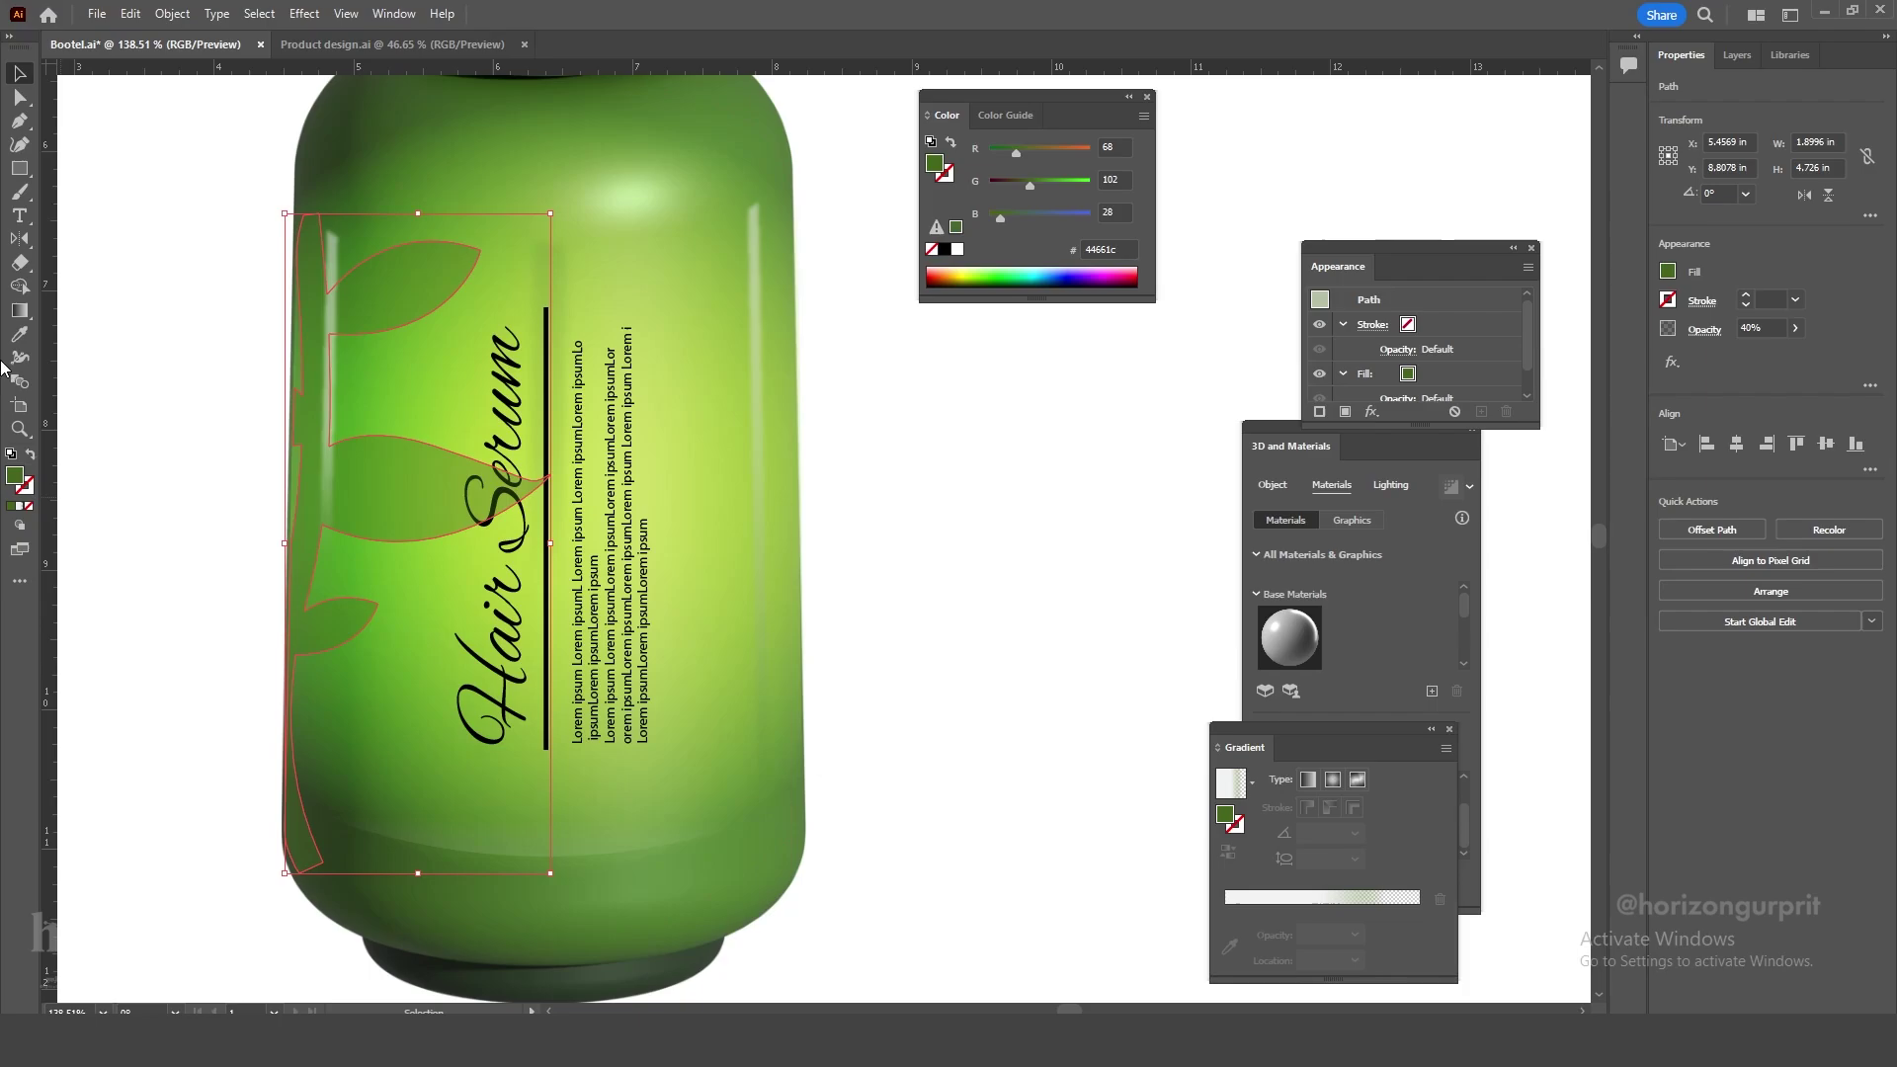
{"action": "key", "text": "g"}
{"action": "left_click", "coordinate": [318, 677]}
{"action": "left_click_drag", "start_coordinate": [344, 222], "coordinate": [280, 874]}
{"action": "left_click_drag", "start_coordinate": [435, 229], "coordinate": [384, 814]}
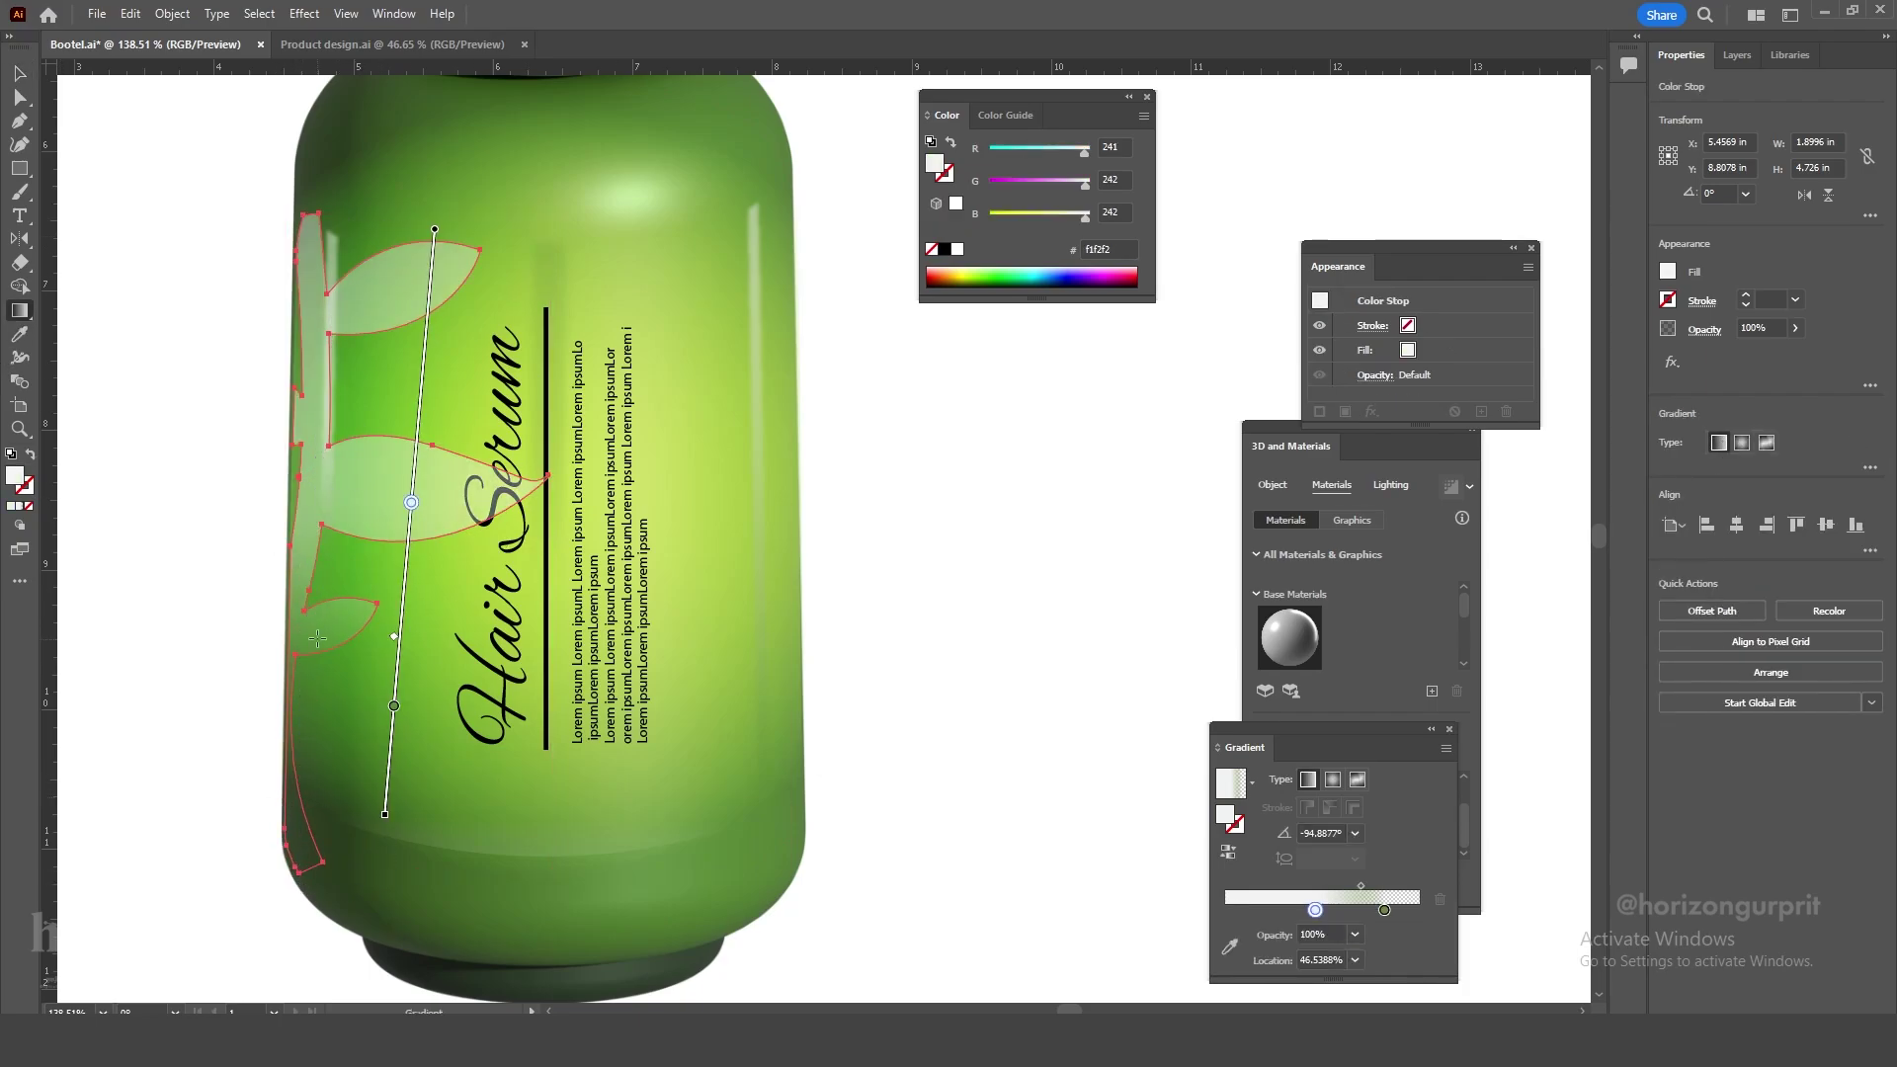
Recolour the middle stop of the plant's gradient dark green 004338 and deselect the plant.
{"action": "double_click", "coordinate": [411, 502]}
{"action": "left_click", "coordinate": [214, 576]}
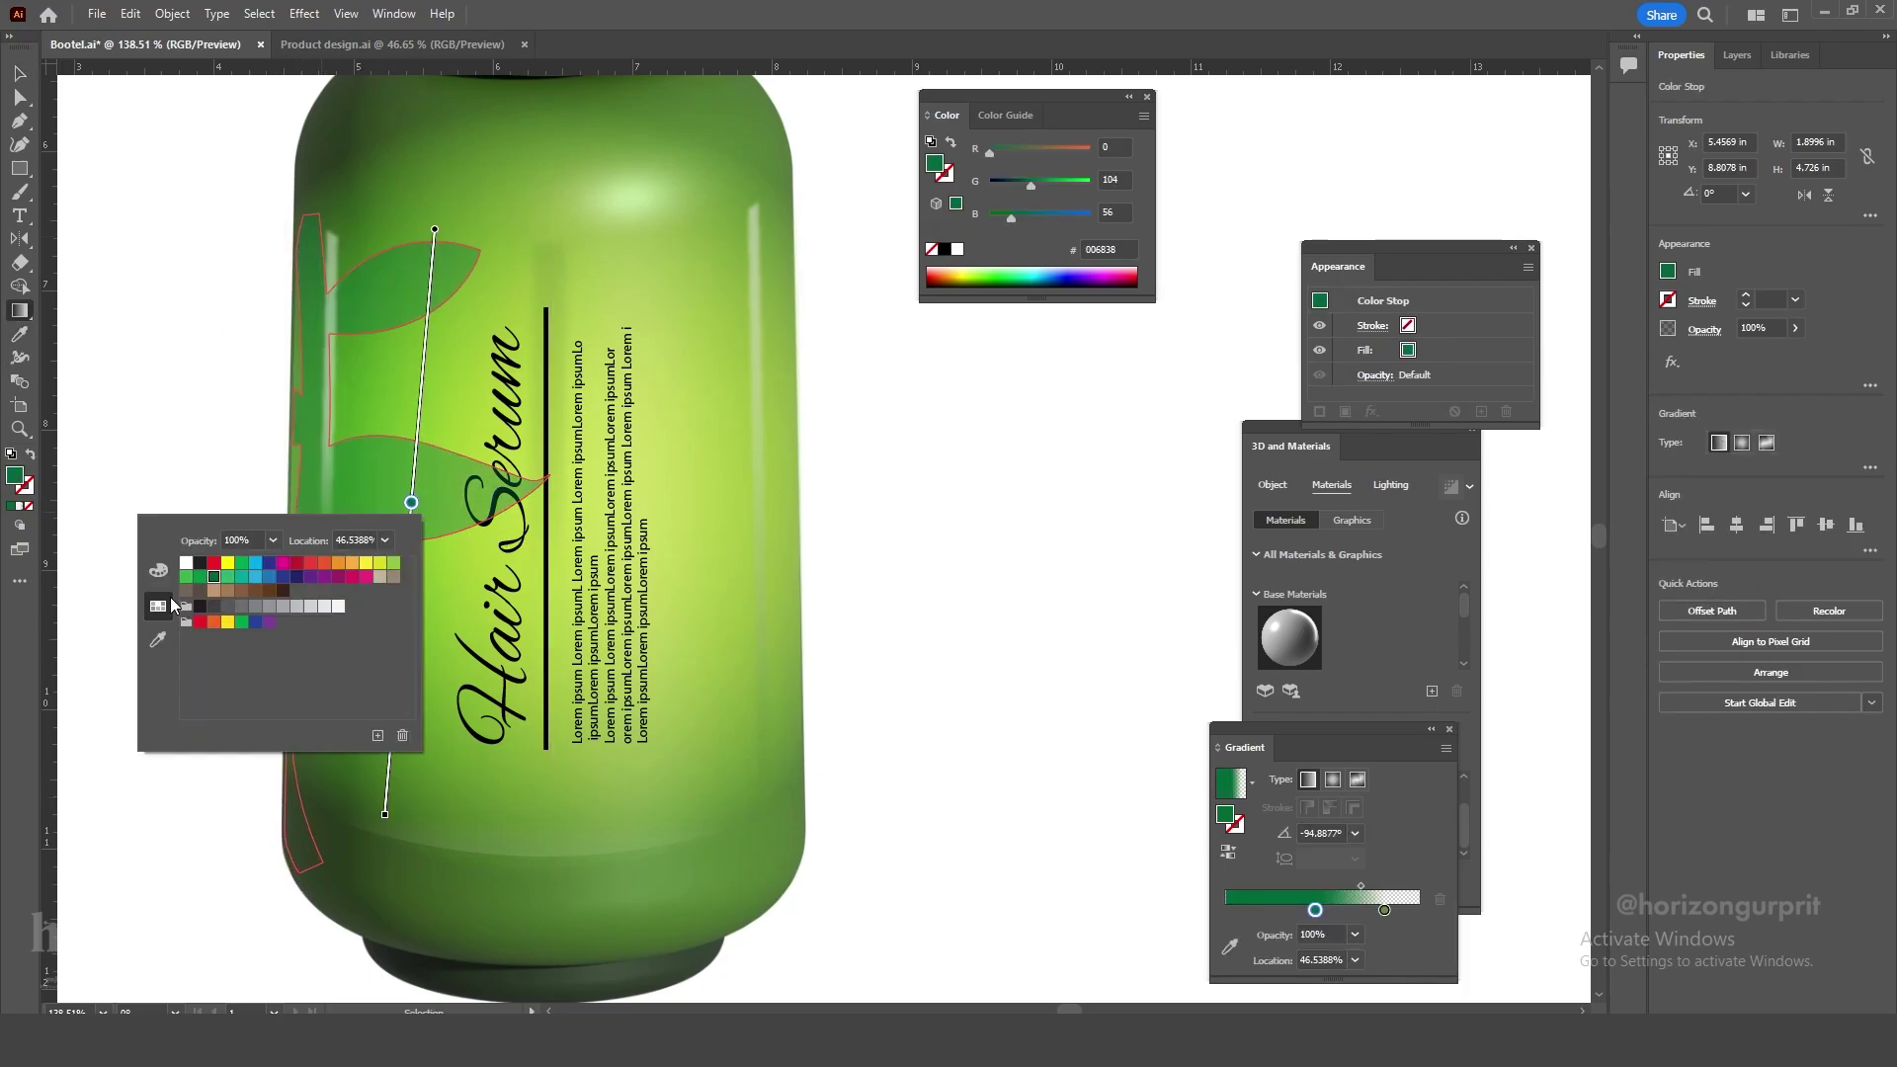
{"action": "left_click", "coordinate": [158, 570]}
{"action": "left_click_drag", "start_coordinate": [282, 606], "coordinate": [269, 607]}
{"action": "left_click", "coordinate": [20, 74]}
{"action": "left_click", "coordinate": [142, 252]}
Examine the recoloured leaves against the whole bottle on the artboard and up close.
{"action": "left_click_drag", "start_coordinate": [576, 429], "coordinate": [567, 468]}
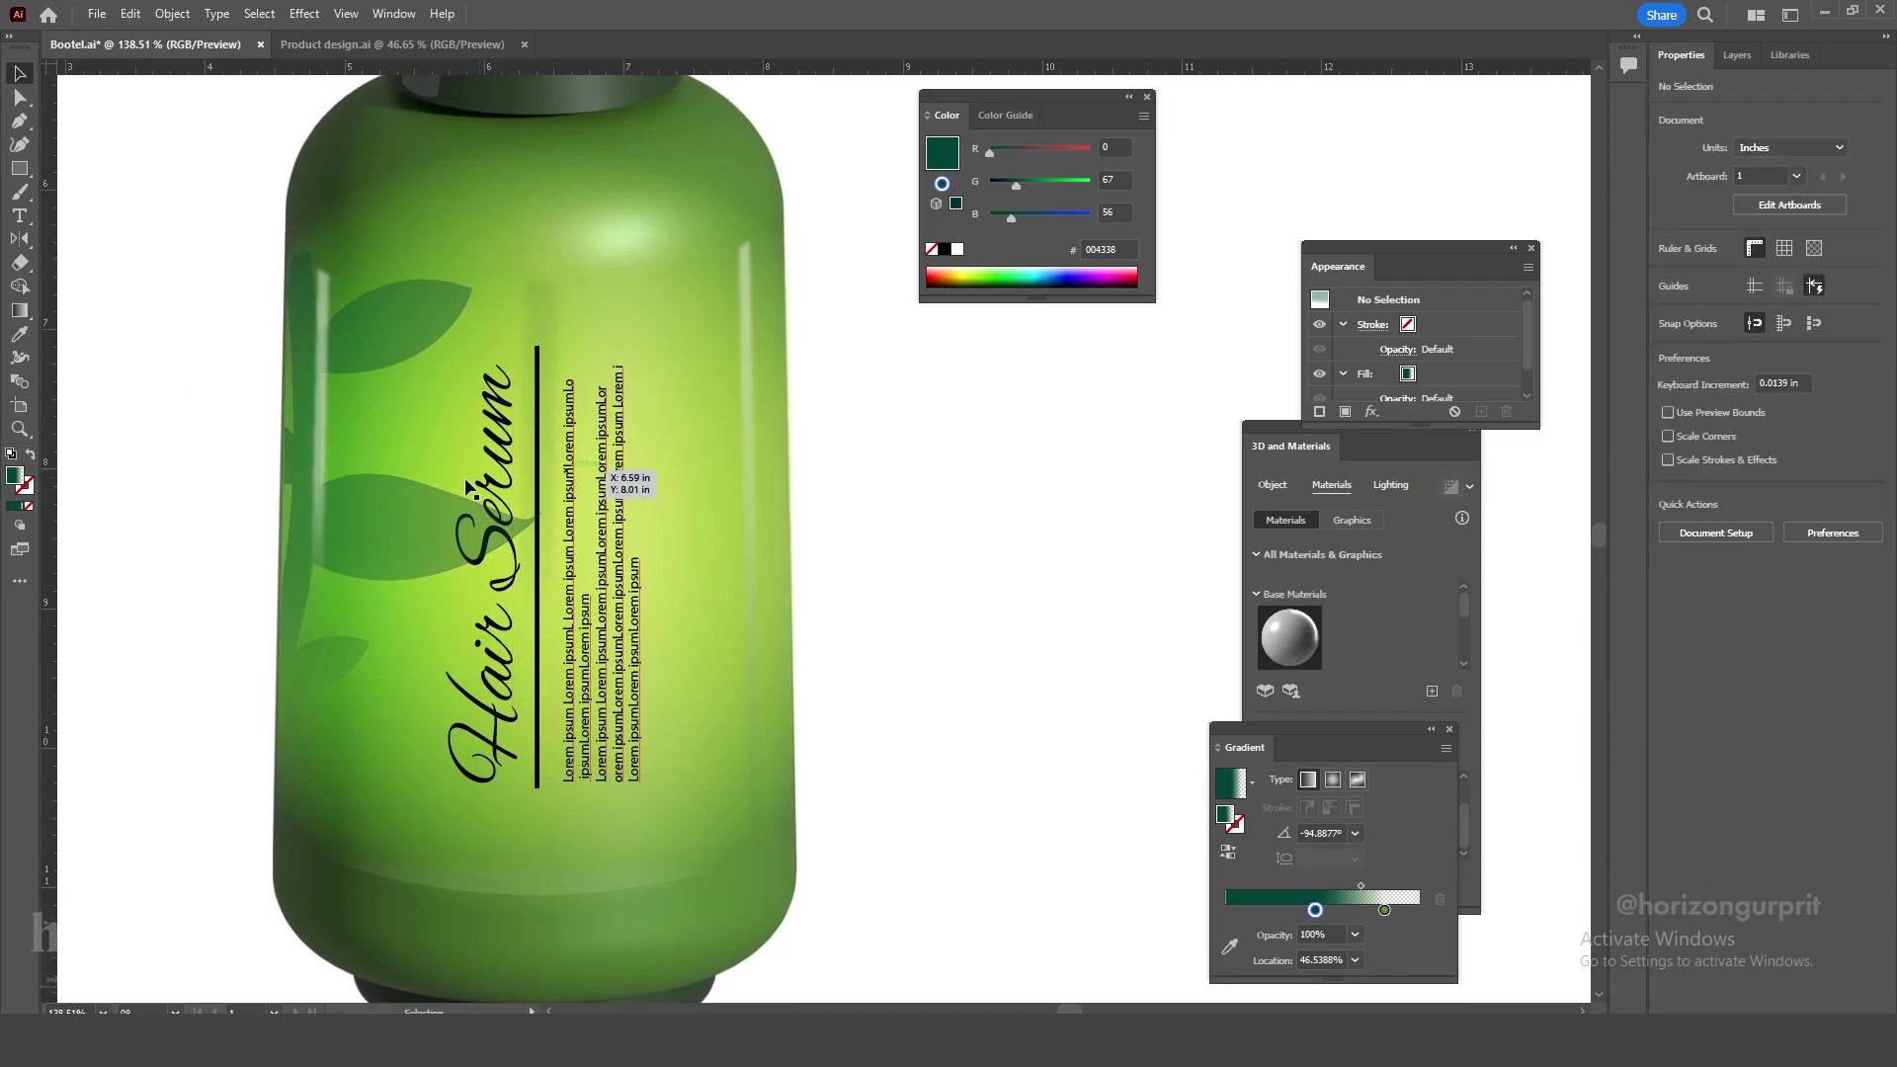
{"action": "left_click_drag", "start_coordinate": [771, 611], "coordinate": [564, 614]}
{"action": "left_click_drag", "start_coordinate": [711, 572], "coordinate": [607, 591]}
{"action": "left_click_drag", "start_coordinate": [634, 569], "coordinate": [544, 570]}
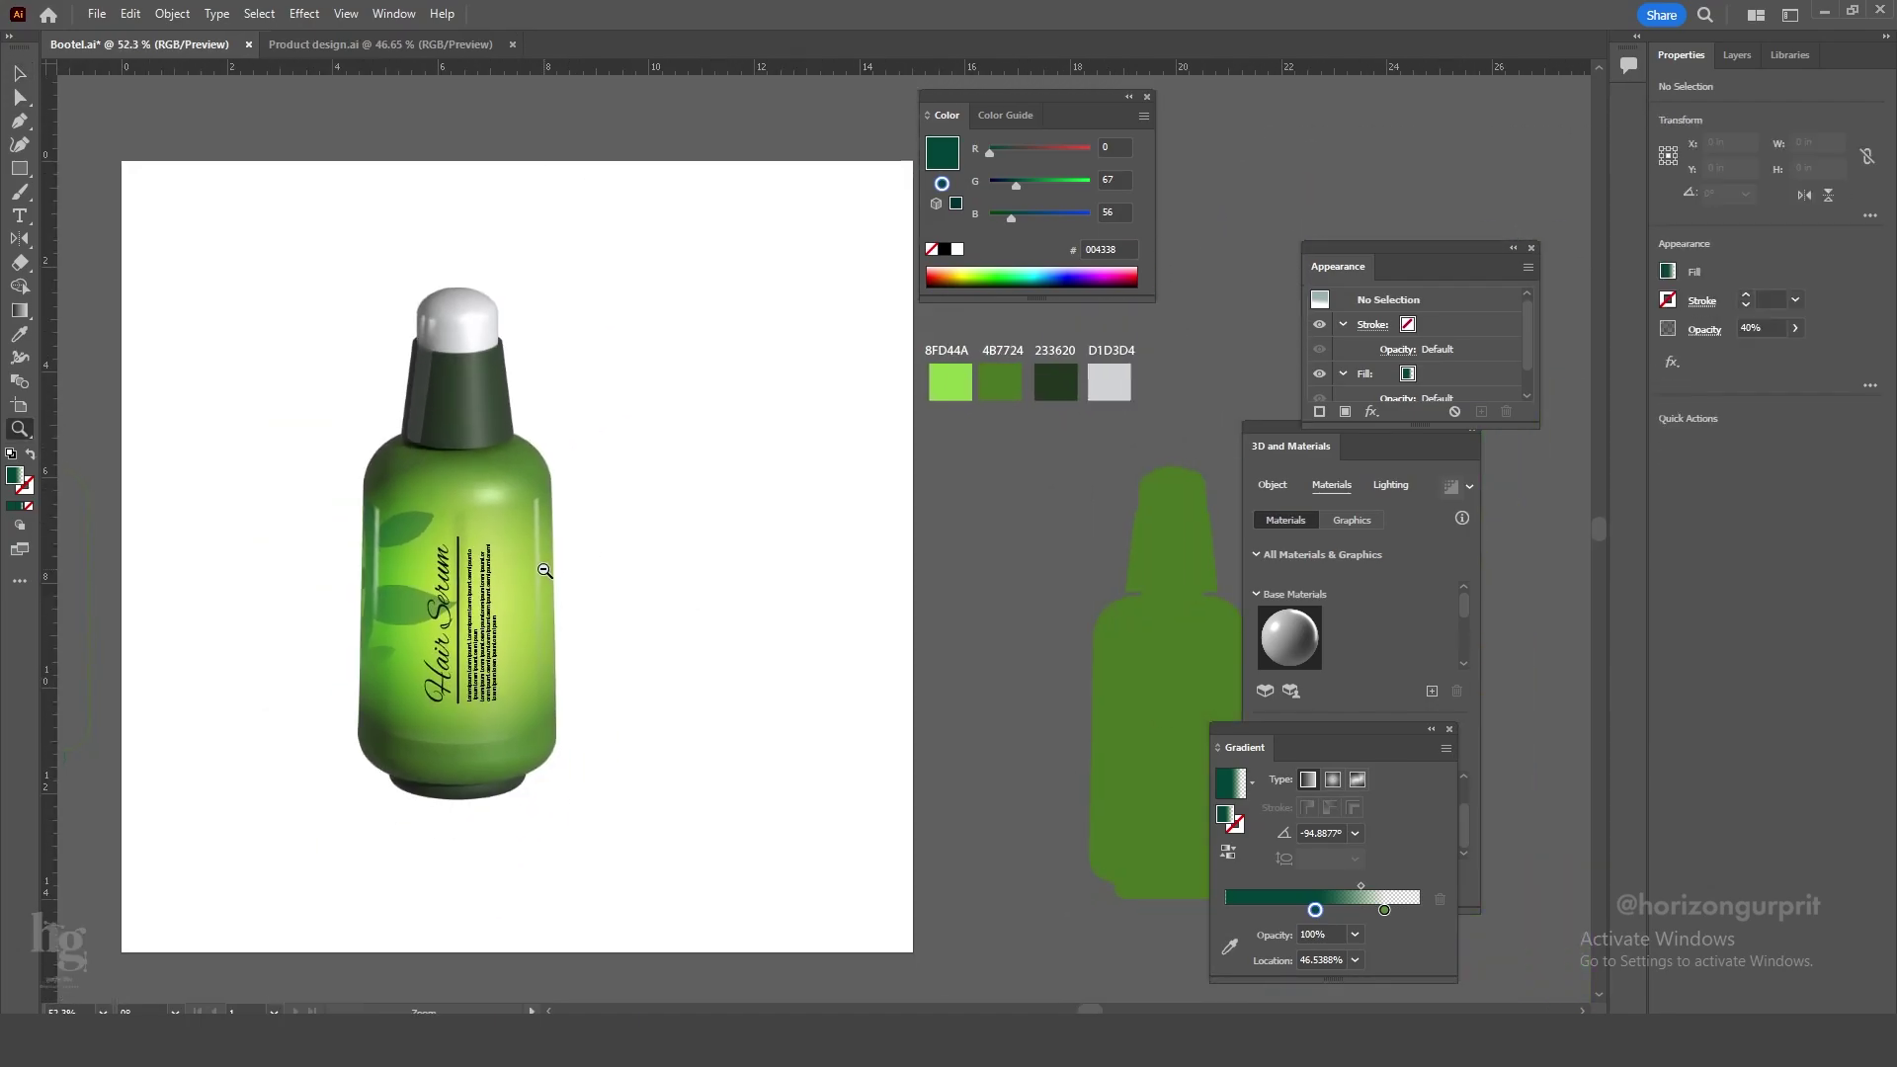
{"action": "key", "text": "ctrl+0"}
{"action": "left_click_drag", "start_coordinate": [454, 623], "coordinate": [791, 647]}
{"action": "key", "text": "ctrl+0"}
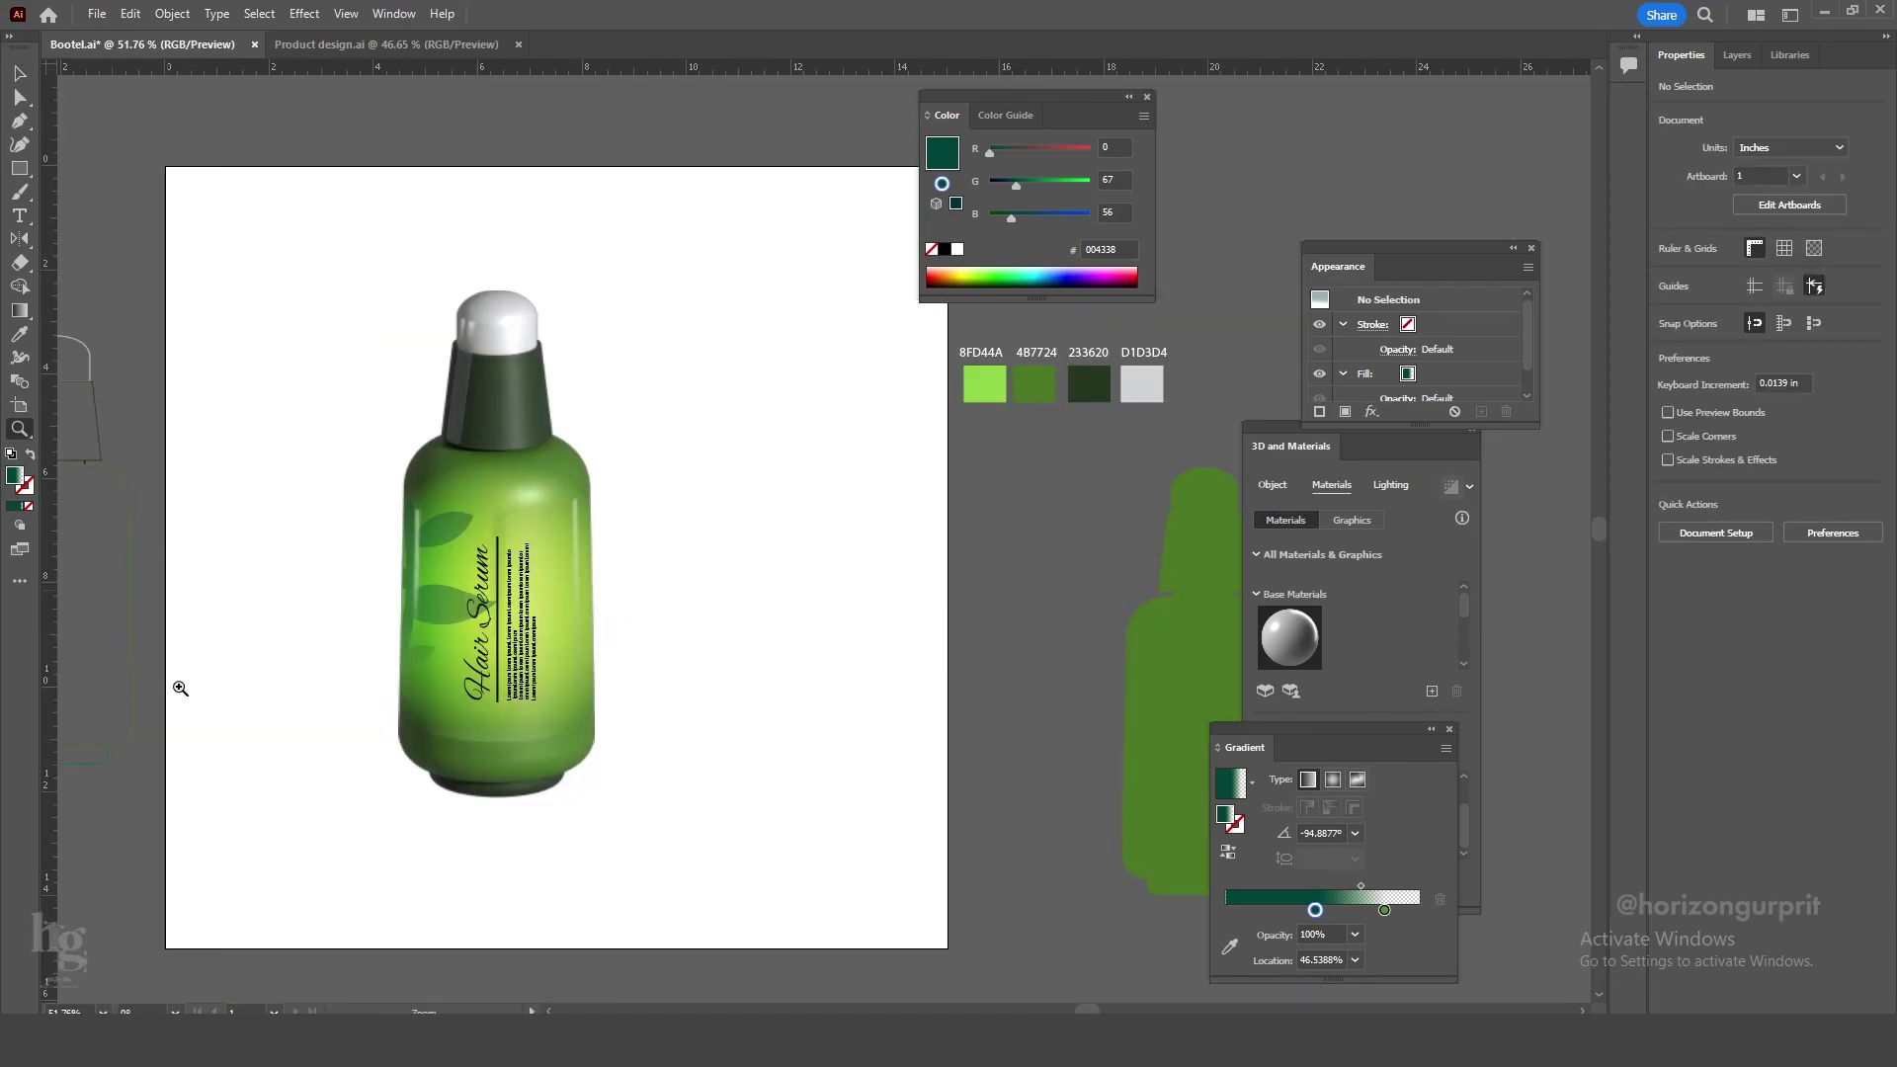
{"action": "left_click_drag", "start_coordinate": [477, 619], "coordinate": [576, 602]}
Change the fill of the "Hair Serum" title to dark green 003938.
{"action": "left_click", "coordinate": [500, 396]}
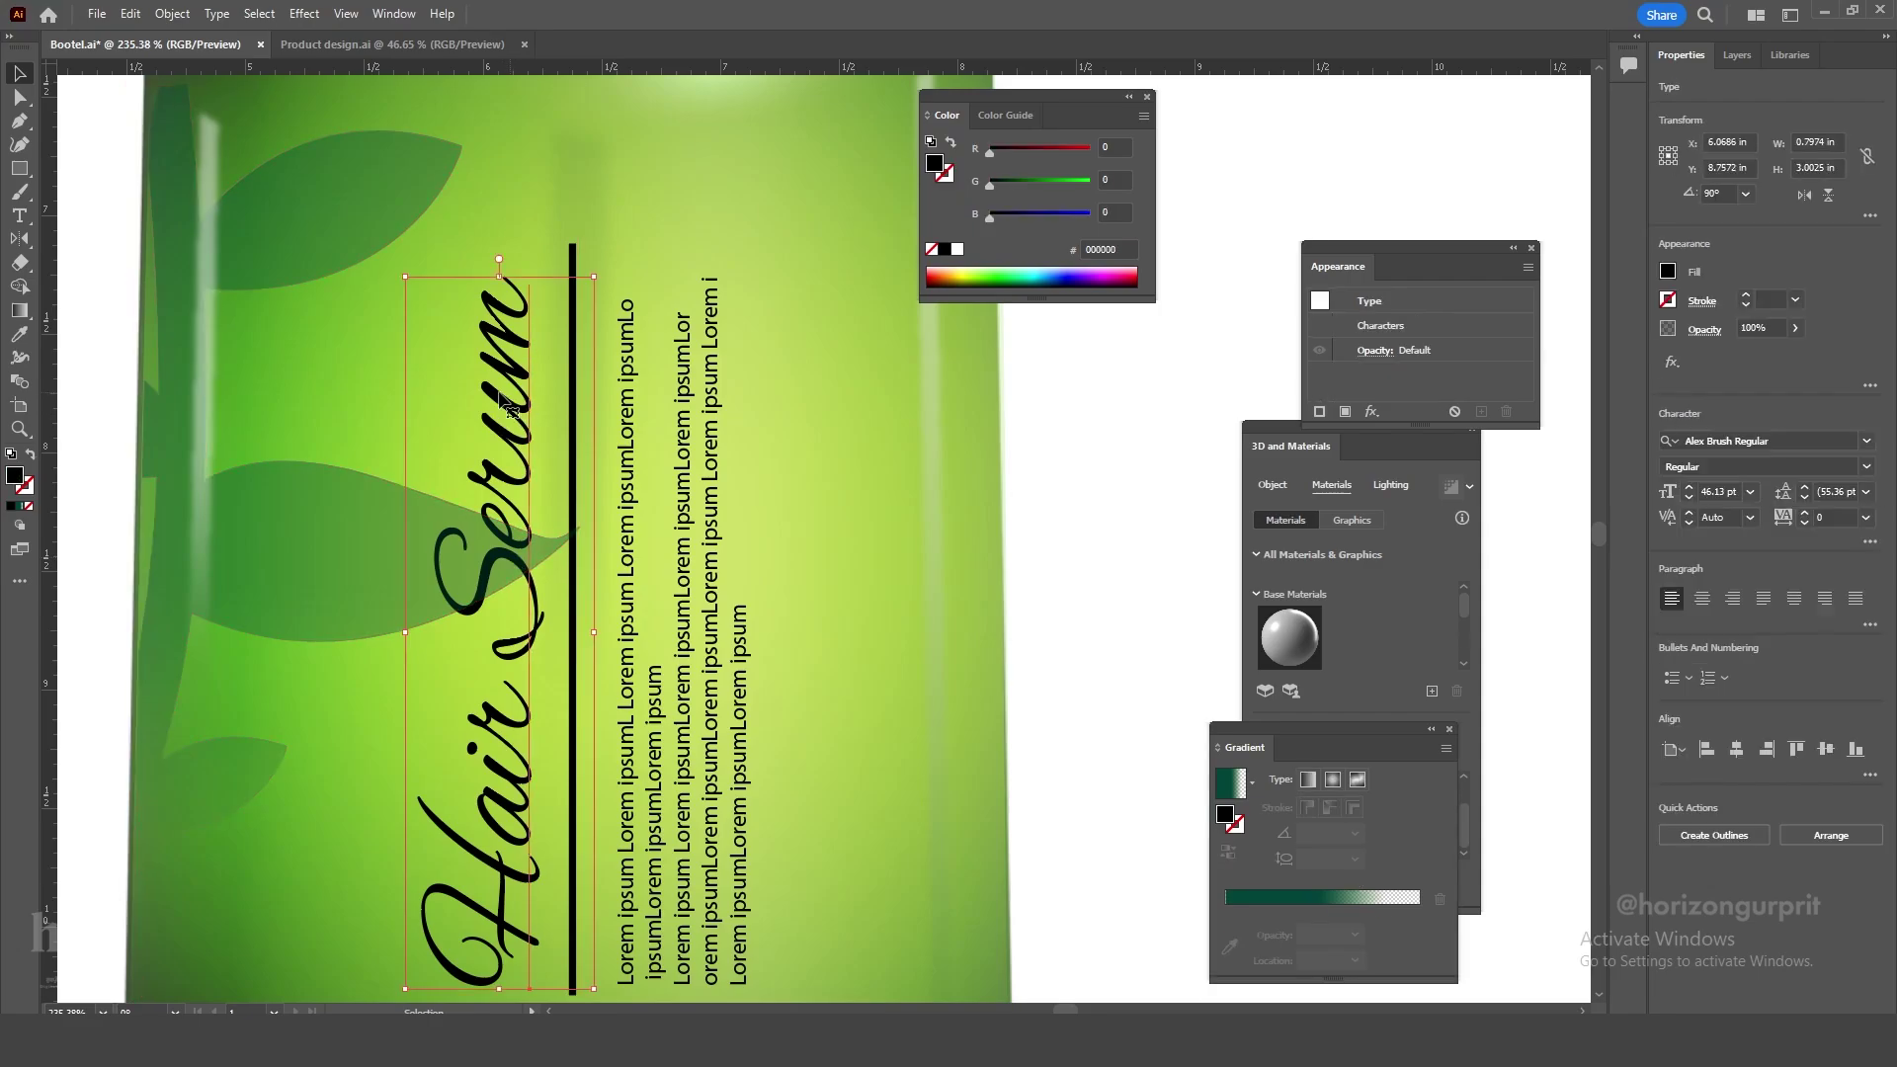
{"action": "left_click", "coordinate": [1667, 273]}
{"action": "left_click", "coordinate": [1461, 447]}
{"action": "left_click", "coordinate": [1575, 309]}
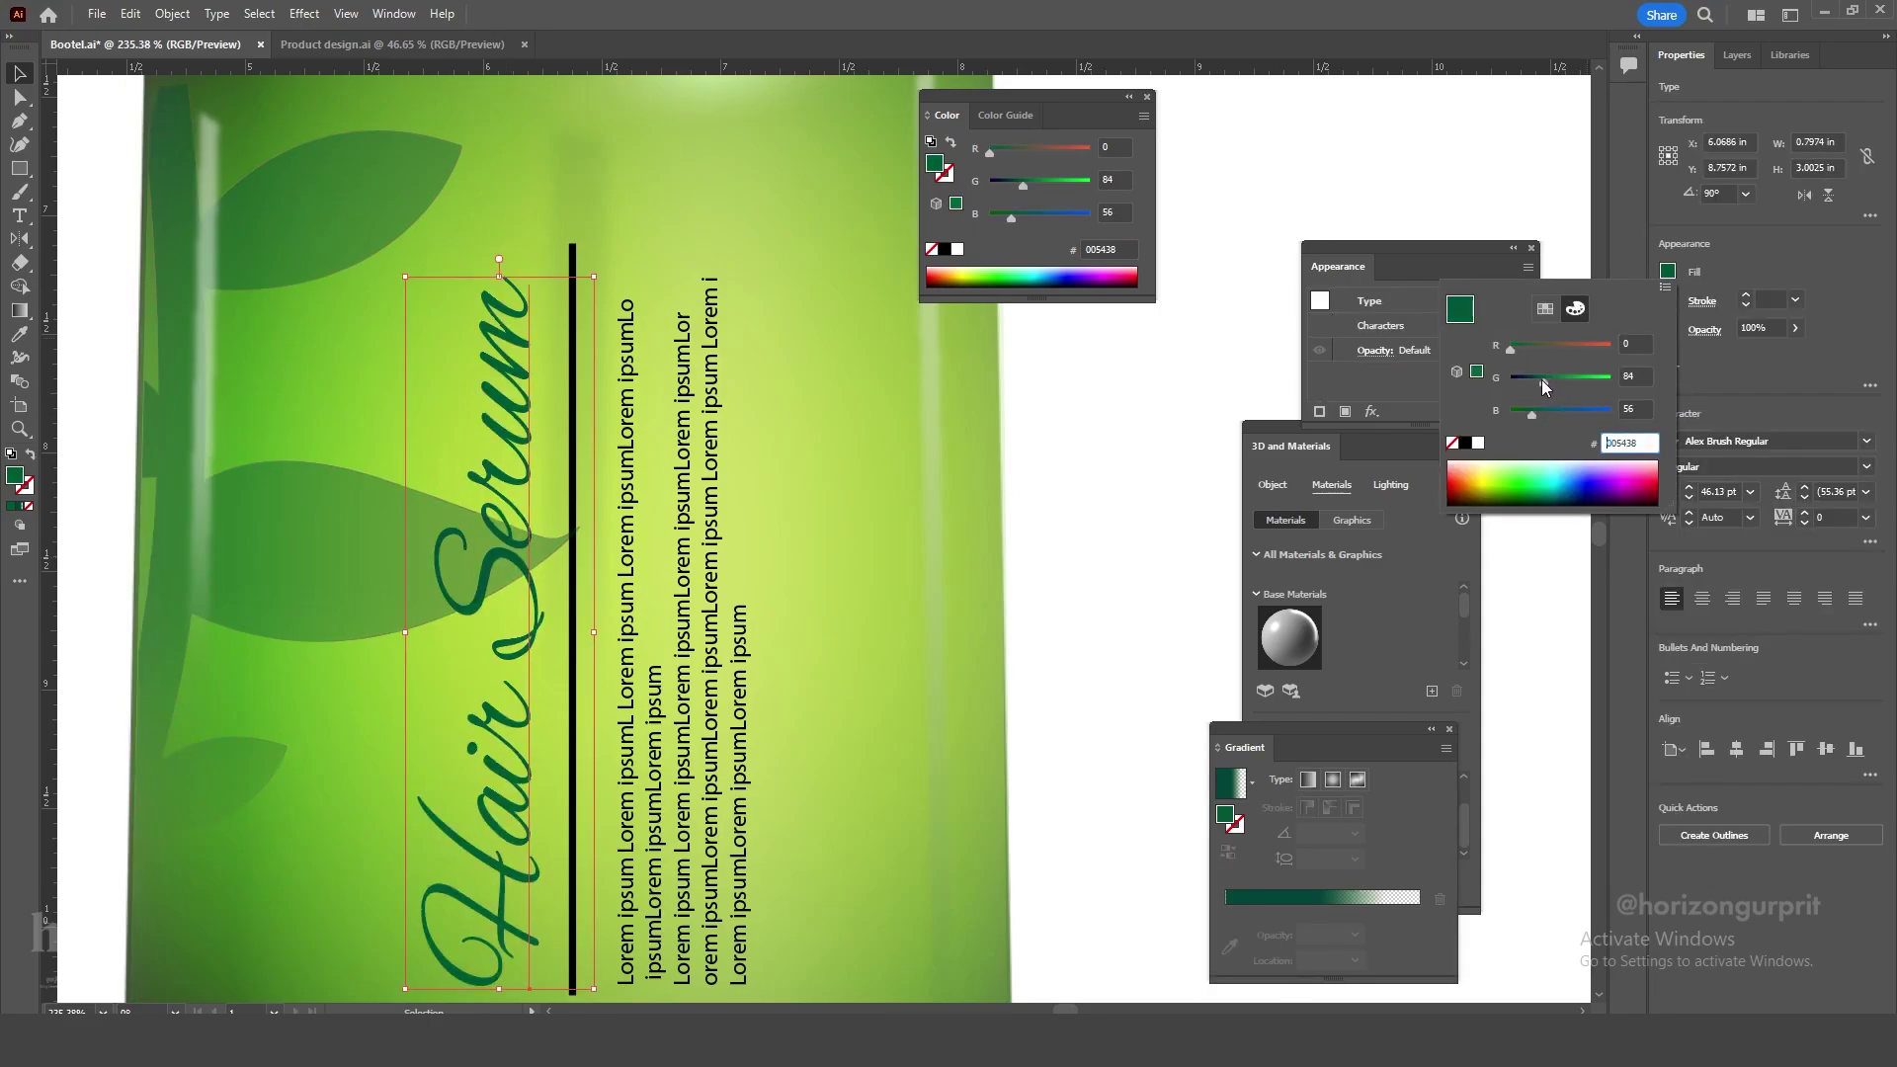
{"action": "left_click_drag", "start_coordinate": [1543, 382], "coordinate": [1536, 383]}
{"action": "left_click", "coordinate": [428, 395]}
Sample the title's dark green onto the divider line and the Lorem ipsum paragraph.
{"action": "left_click", "coordinate": [573, 281]}
{"action": "key", "text": "i"}
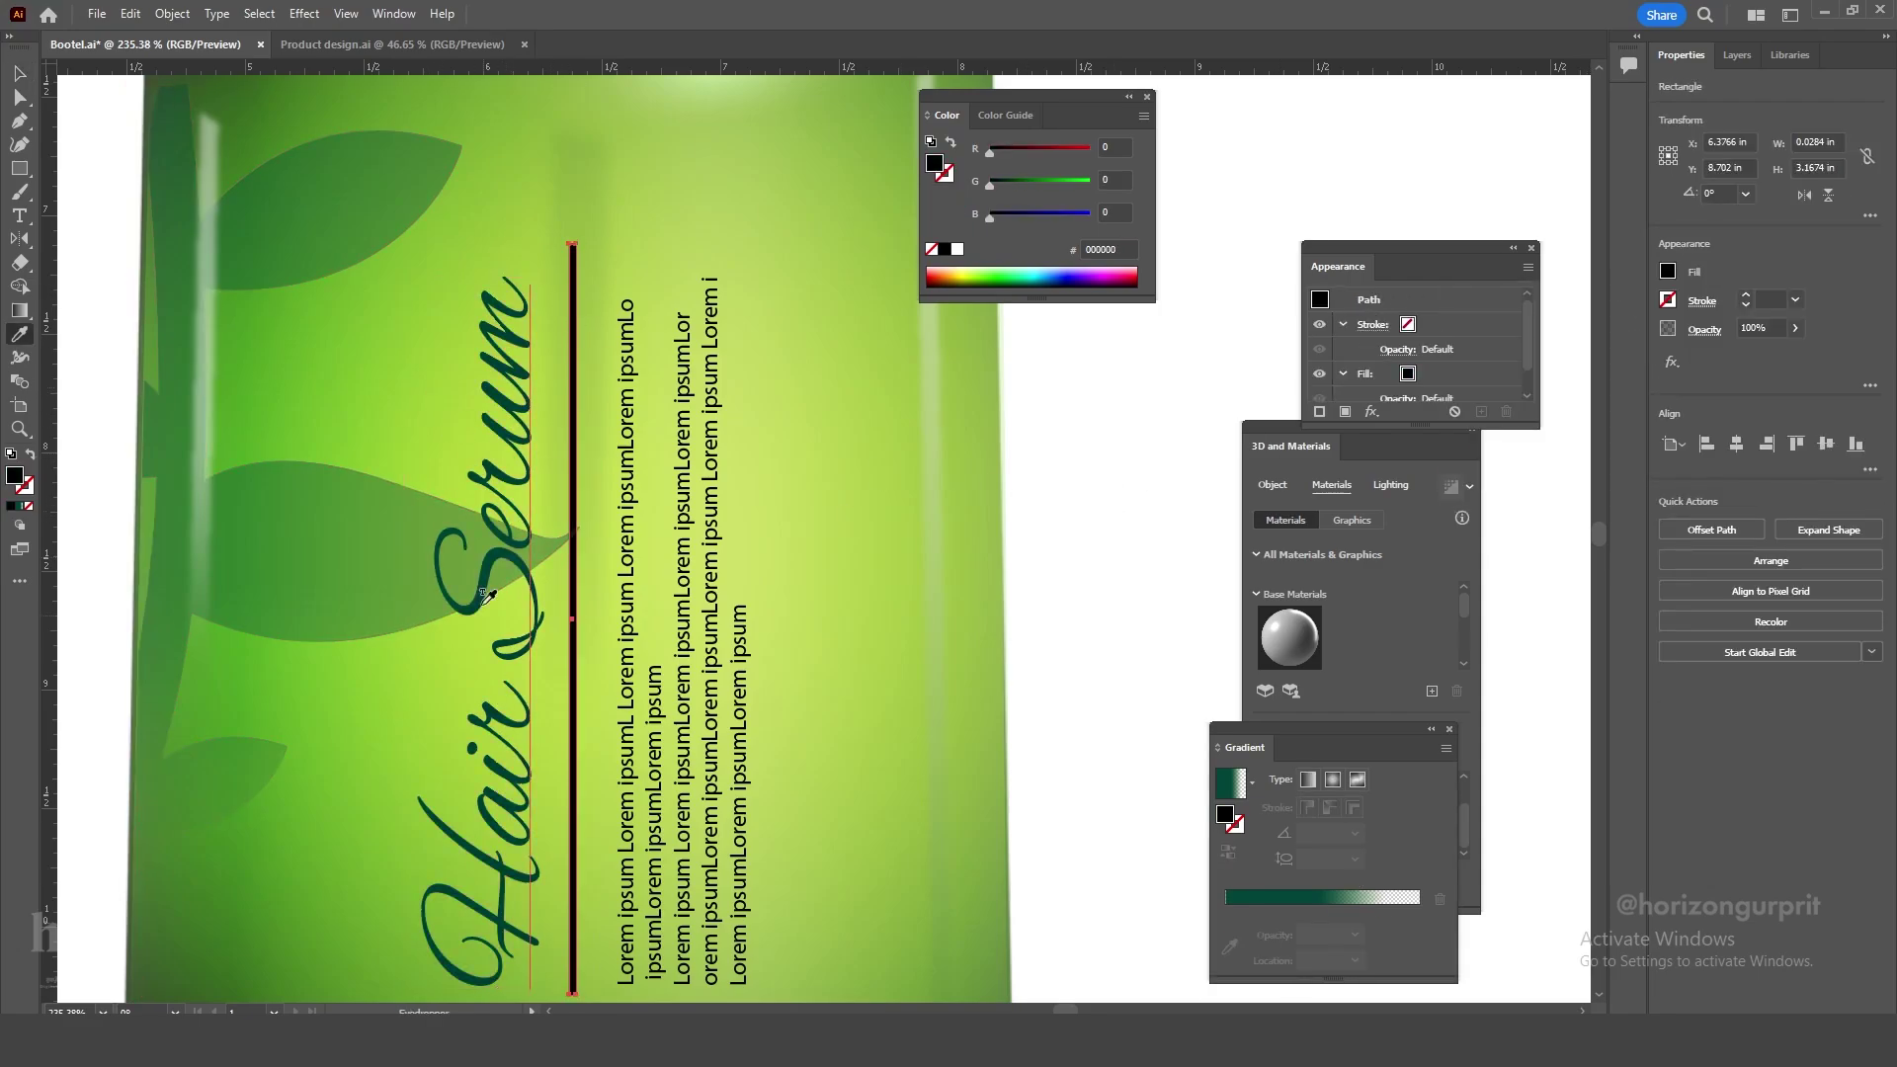
{"action": "left_click", "coordinate": [484, 603]}
{"action": "left_click", "coordinate": [489, 578]}
{"action": "key", "text": "v"}
{"action": "left_click", "coordinate": [684, 486]}
{"action": "key", "text": "i"}
{"action": "left_click", "coordinate": [573, 459]}
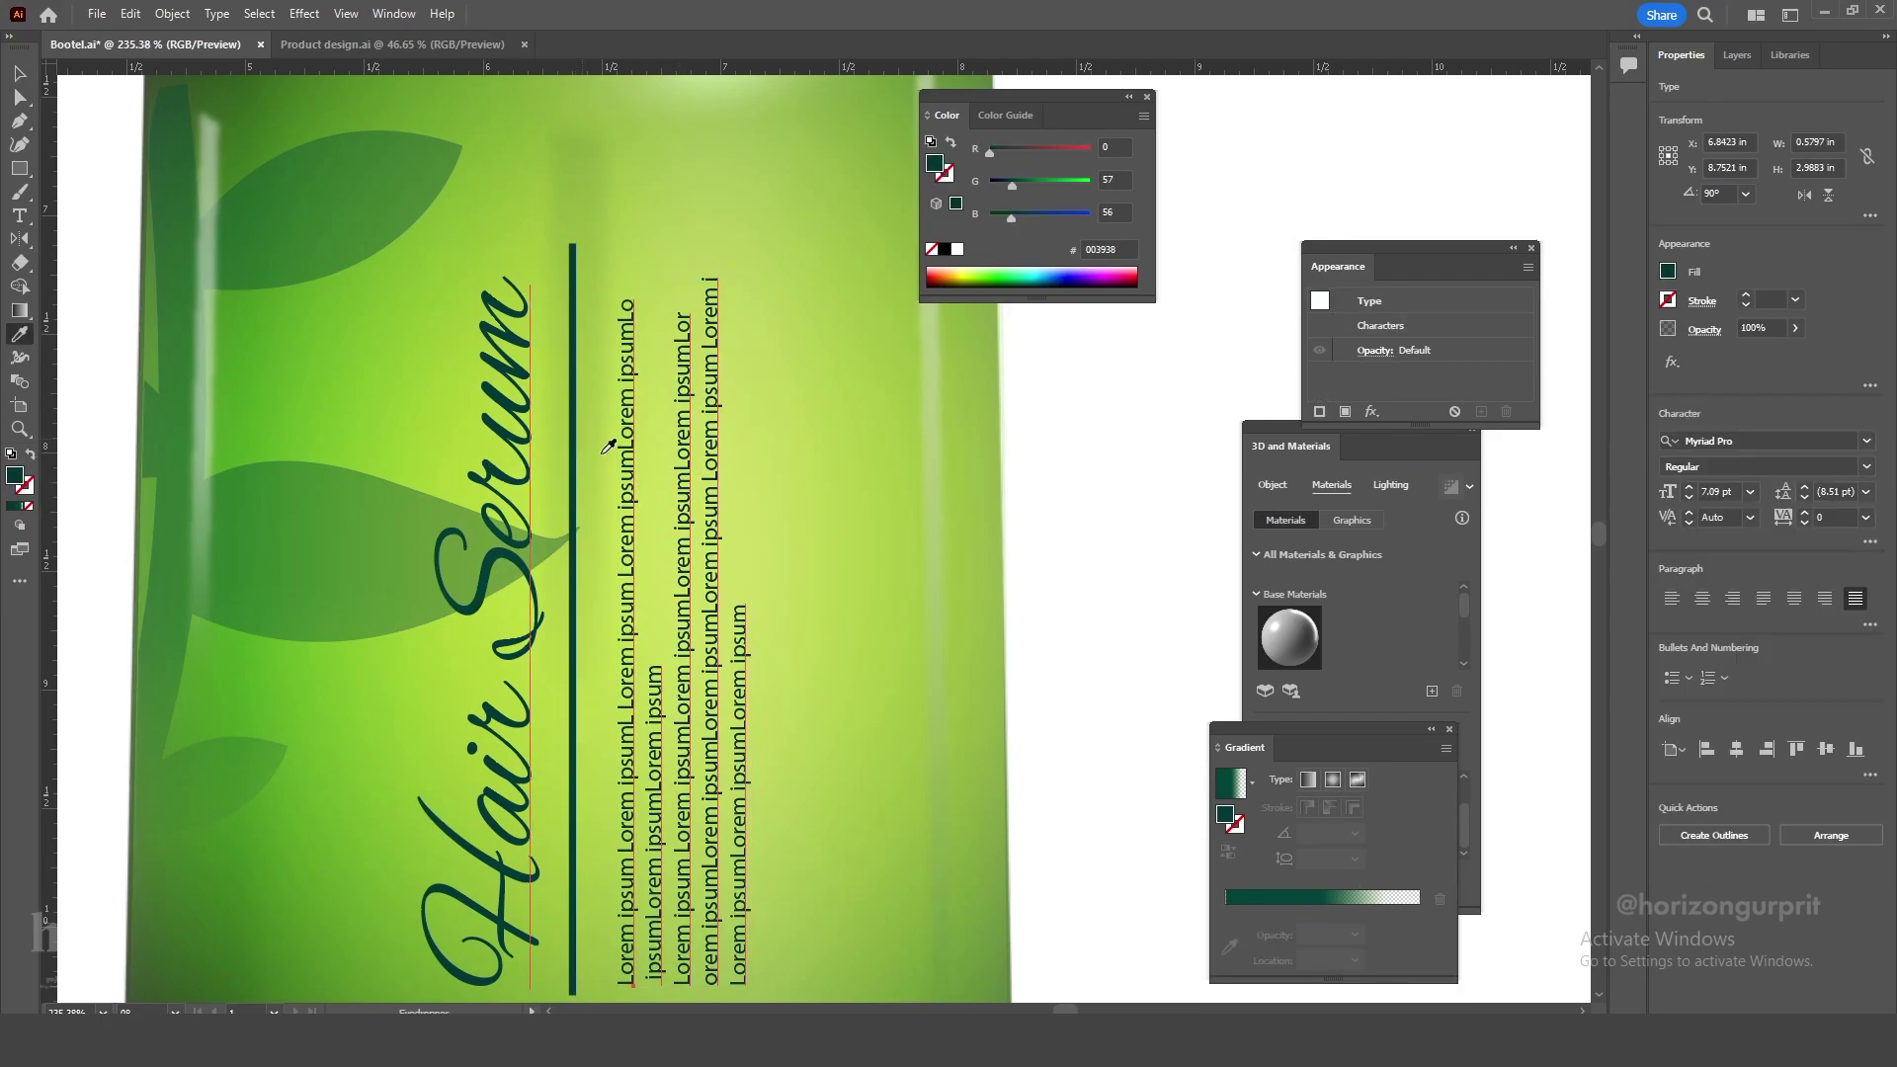
{"action": "key", "text": "v"}
{"action": "left_click", "coordinate": [788, 534]}
Select all the artwork in the bottle document.
{"action": "key", "text": "z"}
{"action": "left_click_drag", "start_coordinate": [803, 632], "coordinate": [679, 653]}
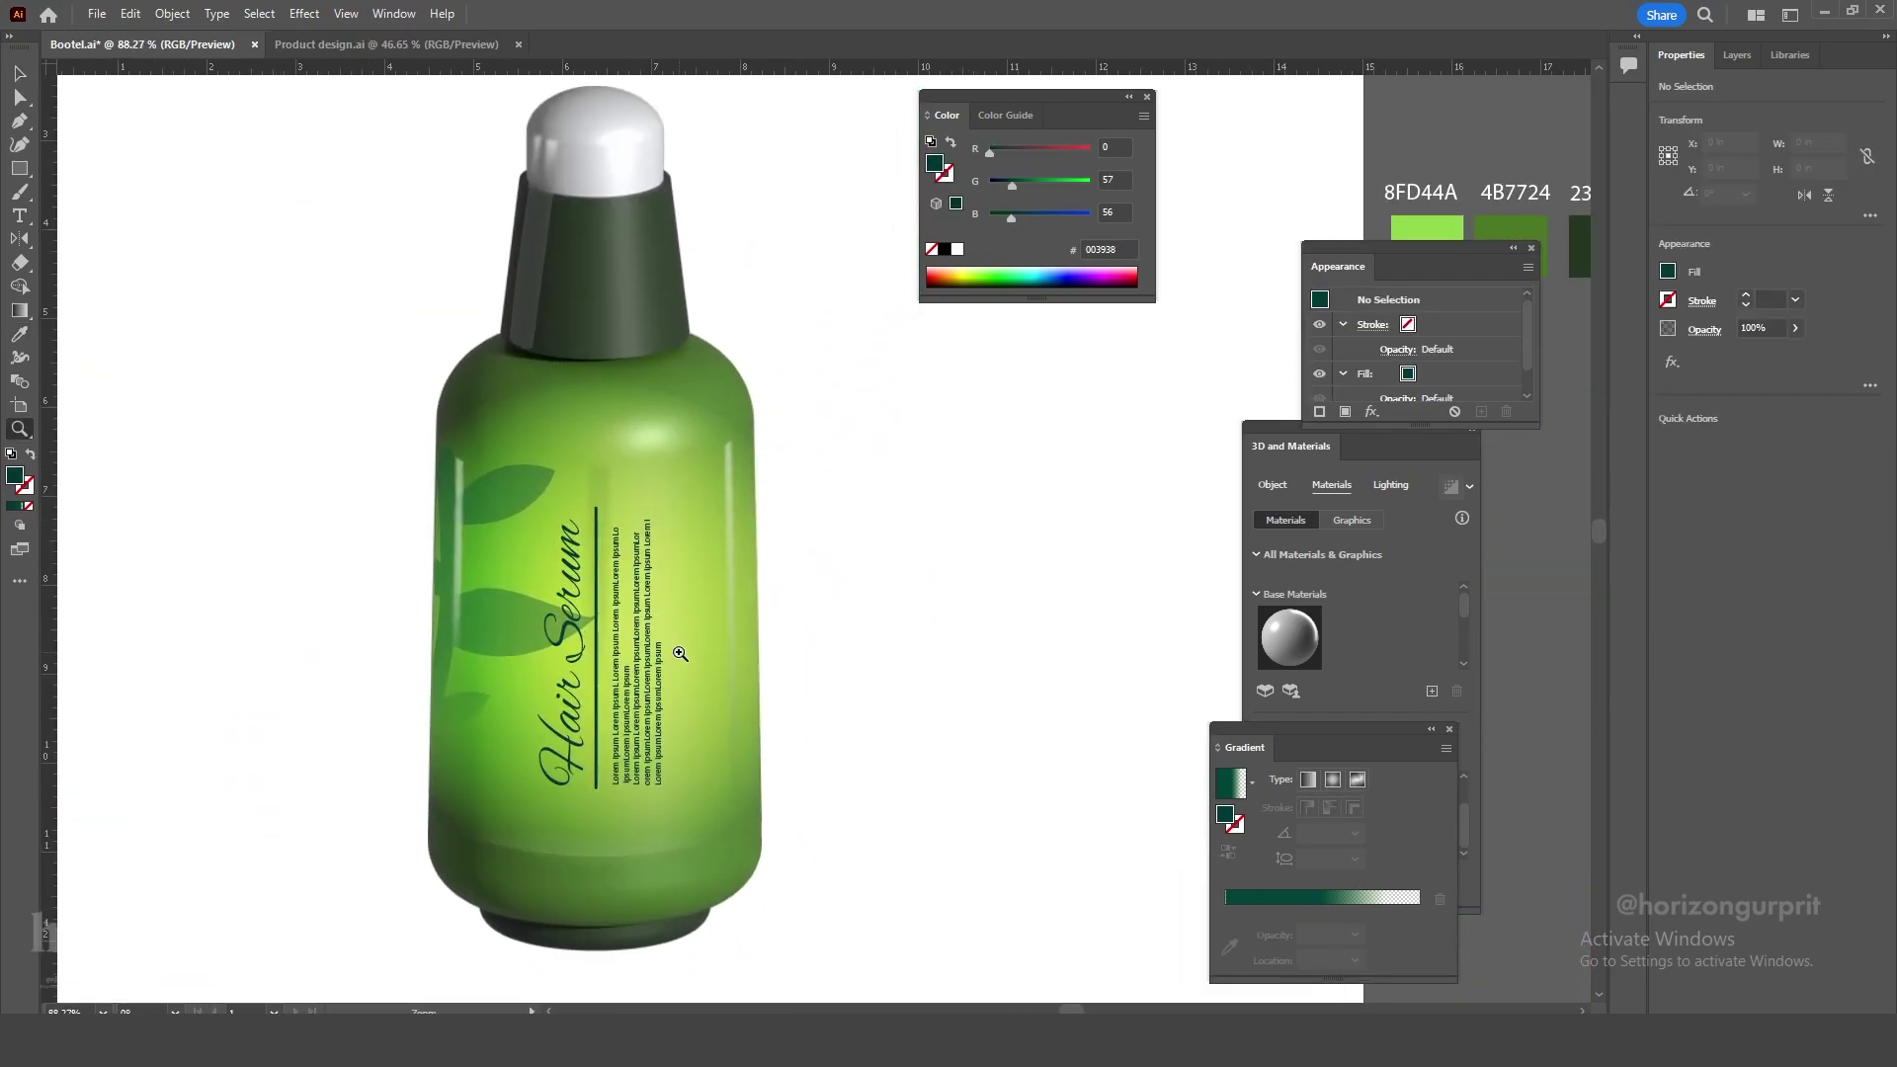
{"action": "key", "text": "v"}
{"action": "key", "text": "ctrl+a"}
{"action": "key", "text": "ctrl+minus"}
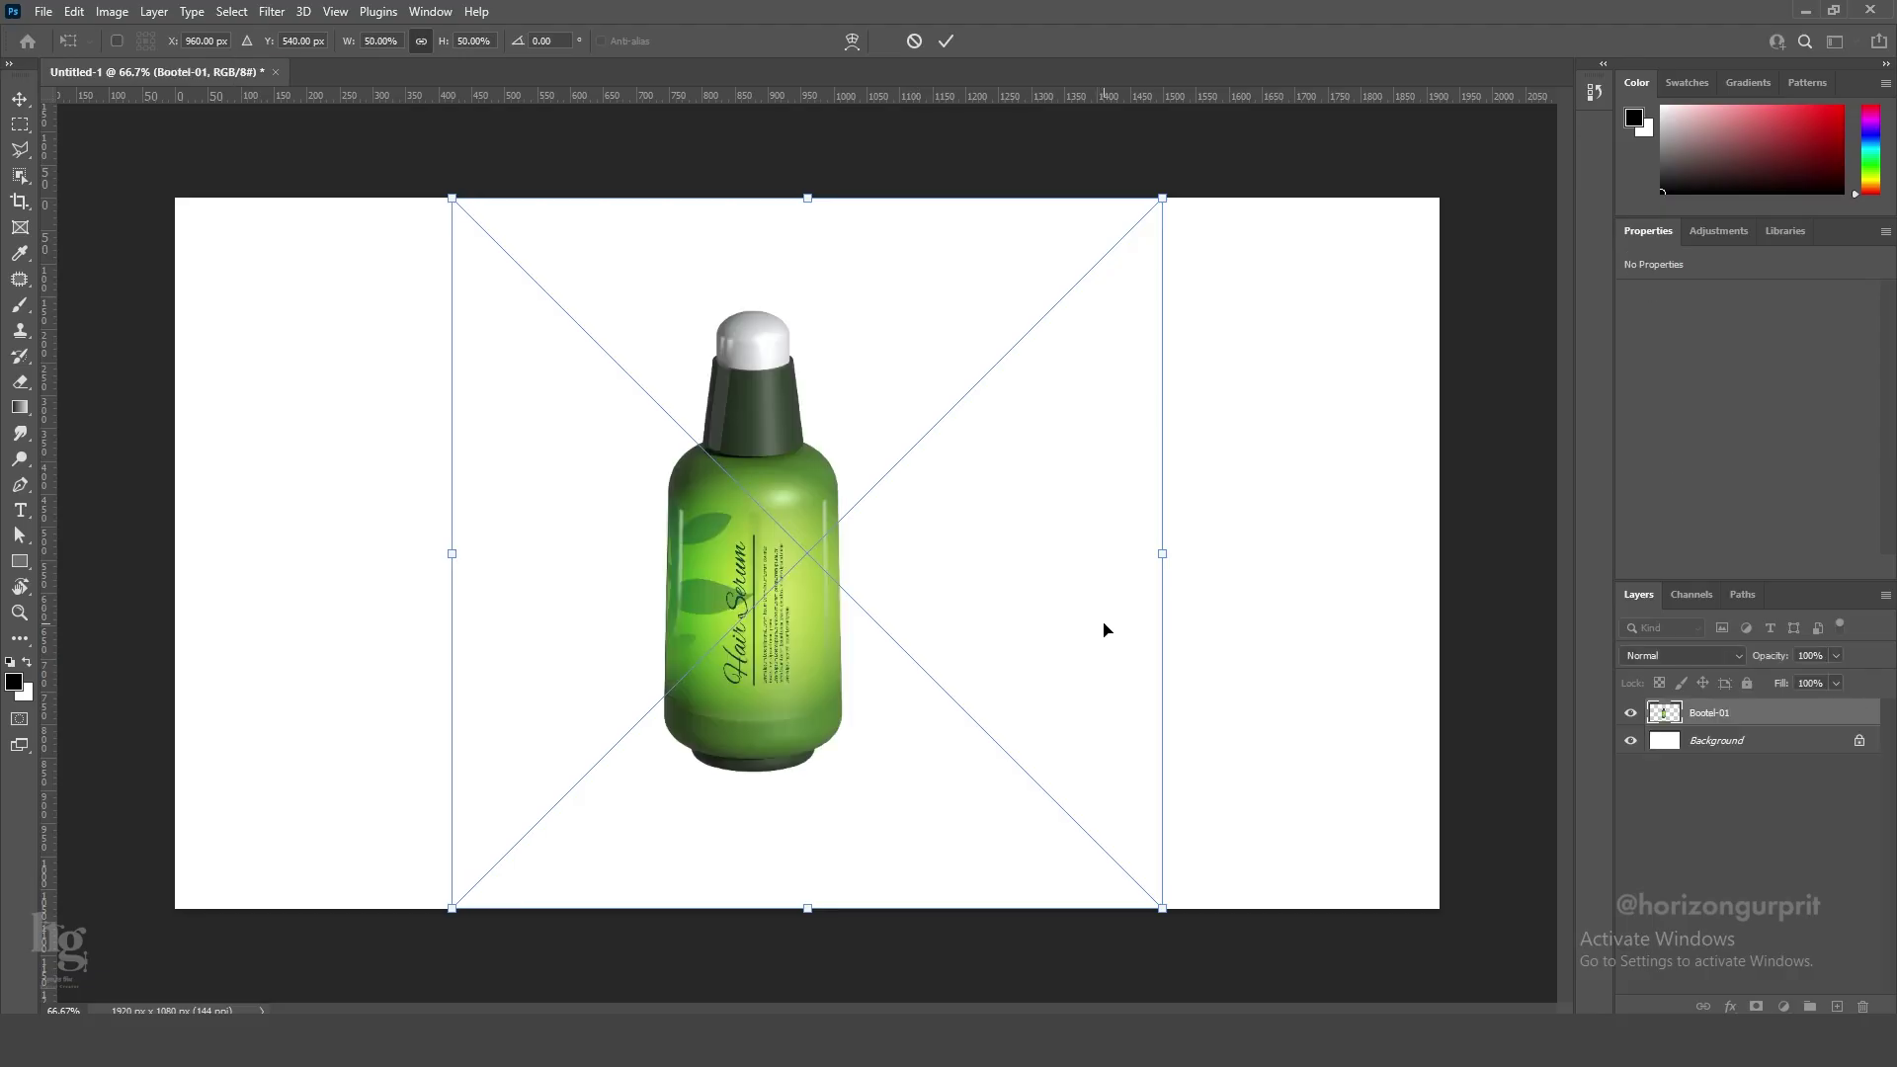
Switch to Photoshop and tilt the placed Bootel-01 image about 10.7° clockwise, scaling it to about 51% near the canvas centre.
{"action": "left_click_drag", "start_coordinate": [1160, 550], "coordinate": [1246, 647]}
{"action": "left_click_drag", "start_coordinate": [1013, 565], "coordinate": [1028, 563]}
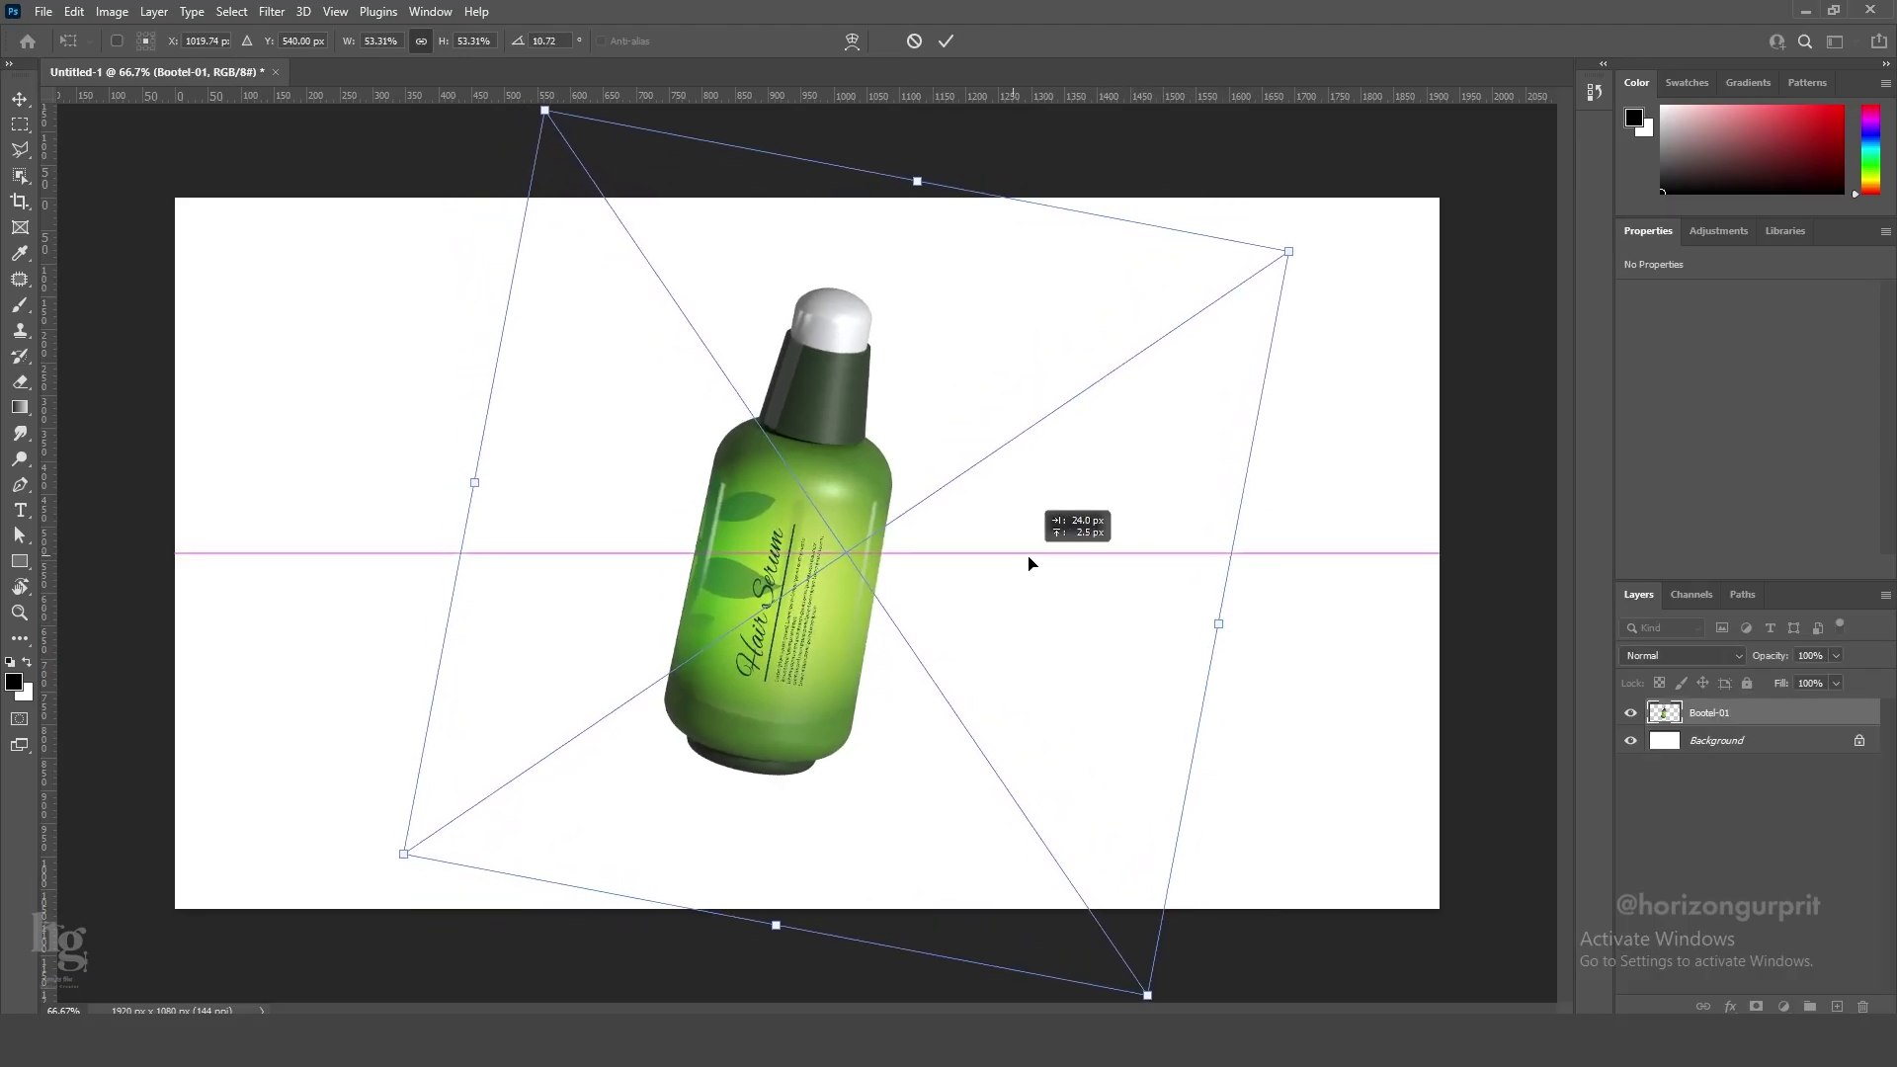
{"action": "left_click_drag", "start_coordinate": [918, 183], "coordinate": [908, 220]}
{"action": "left_click_drag", "start_coordinate": [885, 514], "coordinate": [894, 496]}
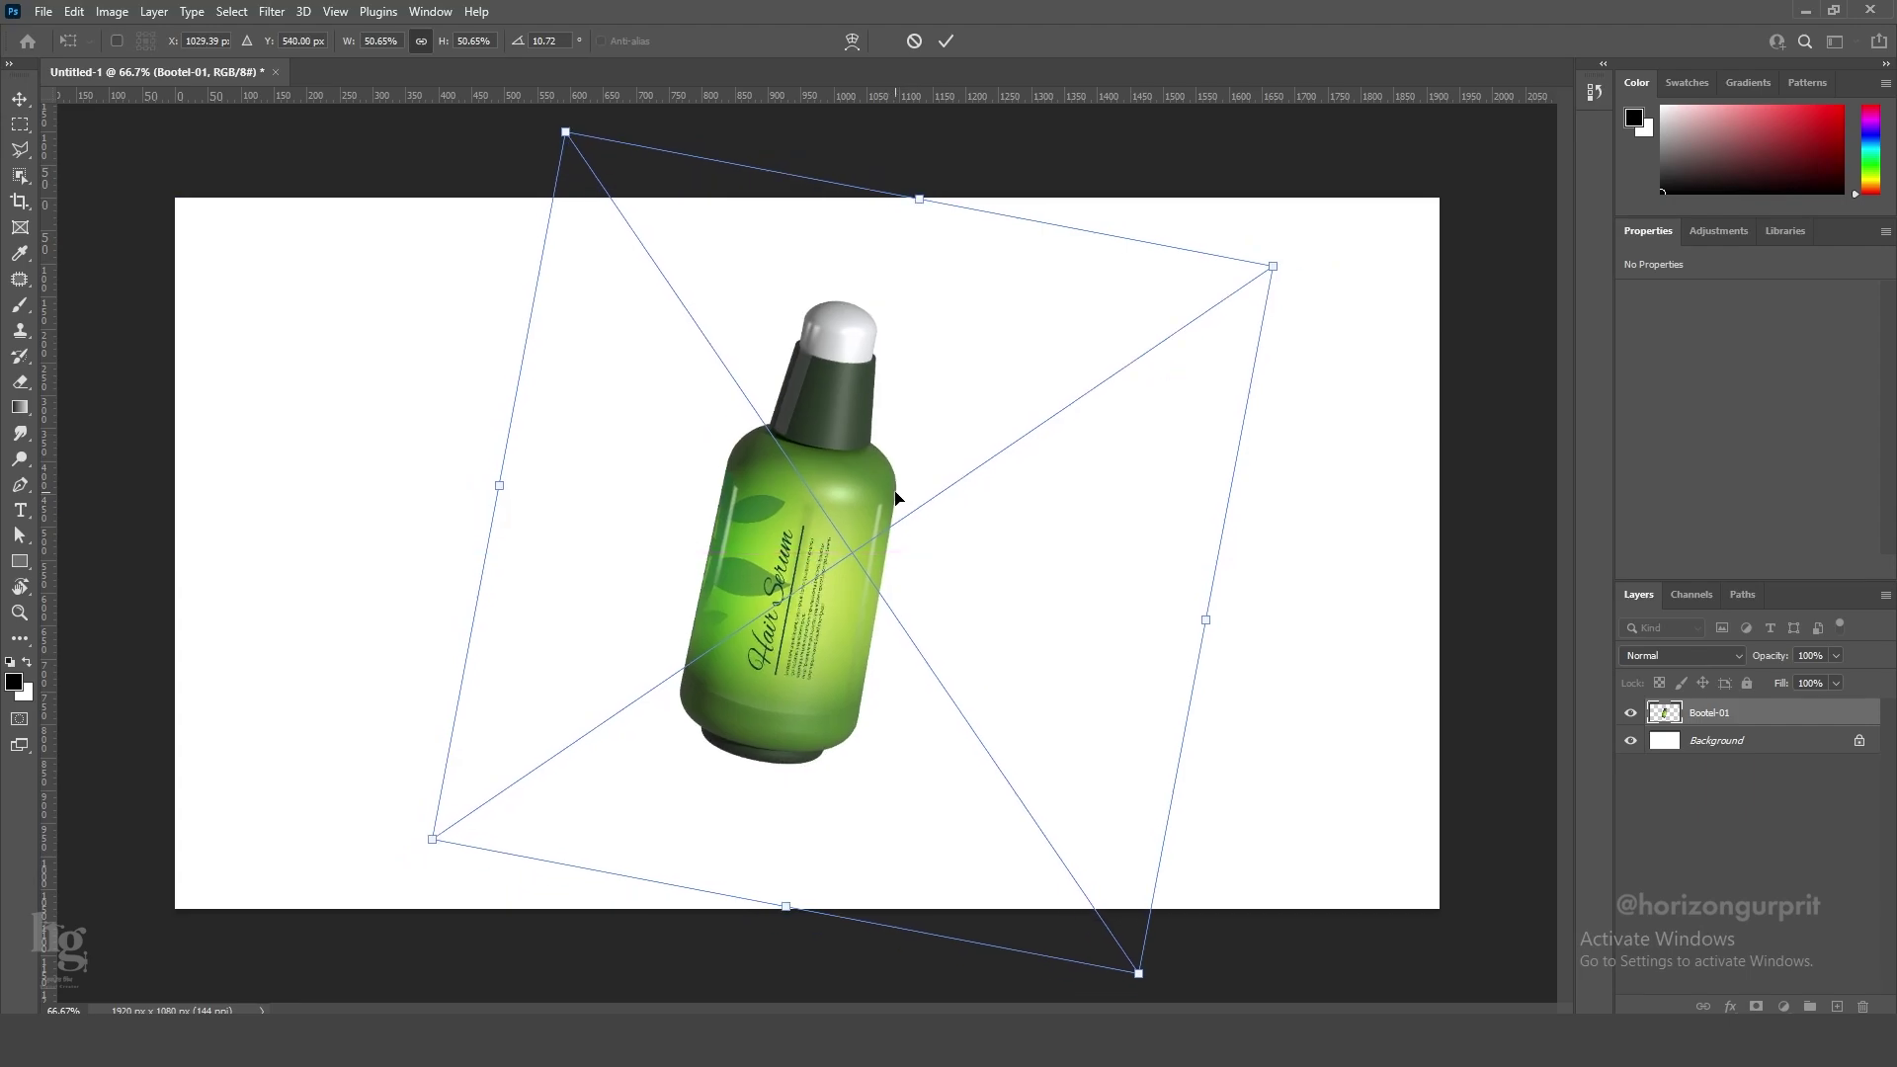
{"action": "key", "text": "Return"}
{"action": "left_click", "coordinate": [1040, 573]}
{"action": "left_click", "coordinate": [799, 605]}
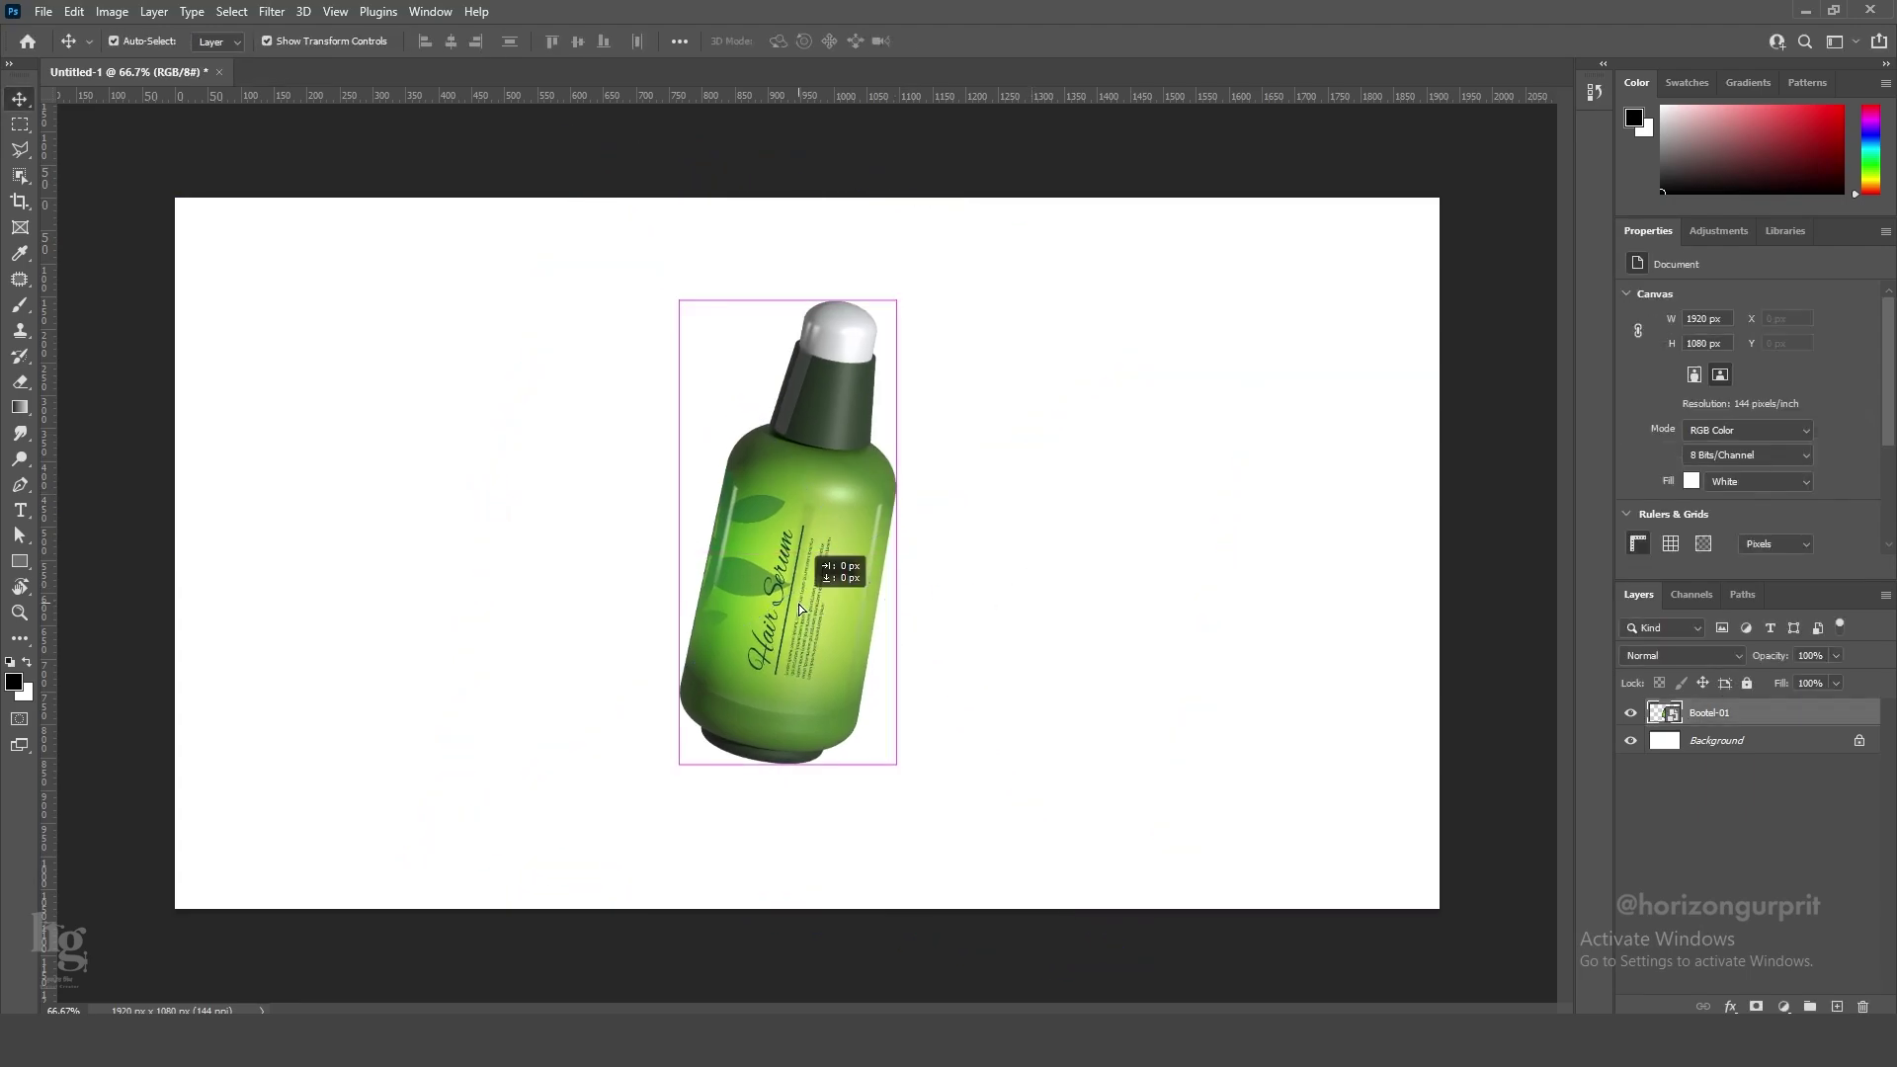
{"action": "left_click", "coordinate": [992, 730]}
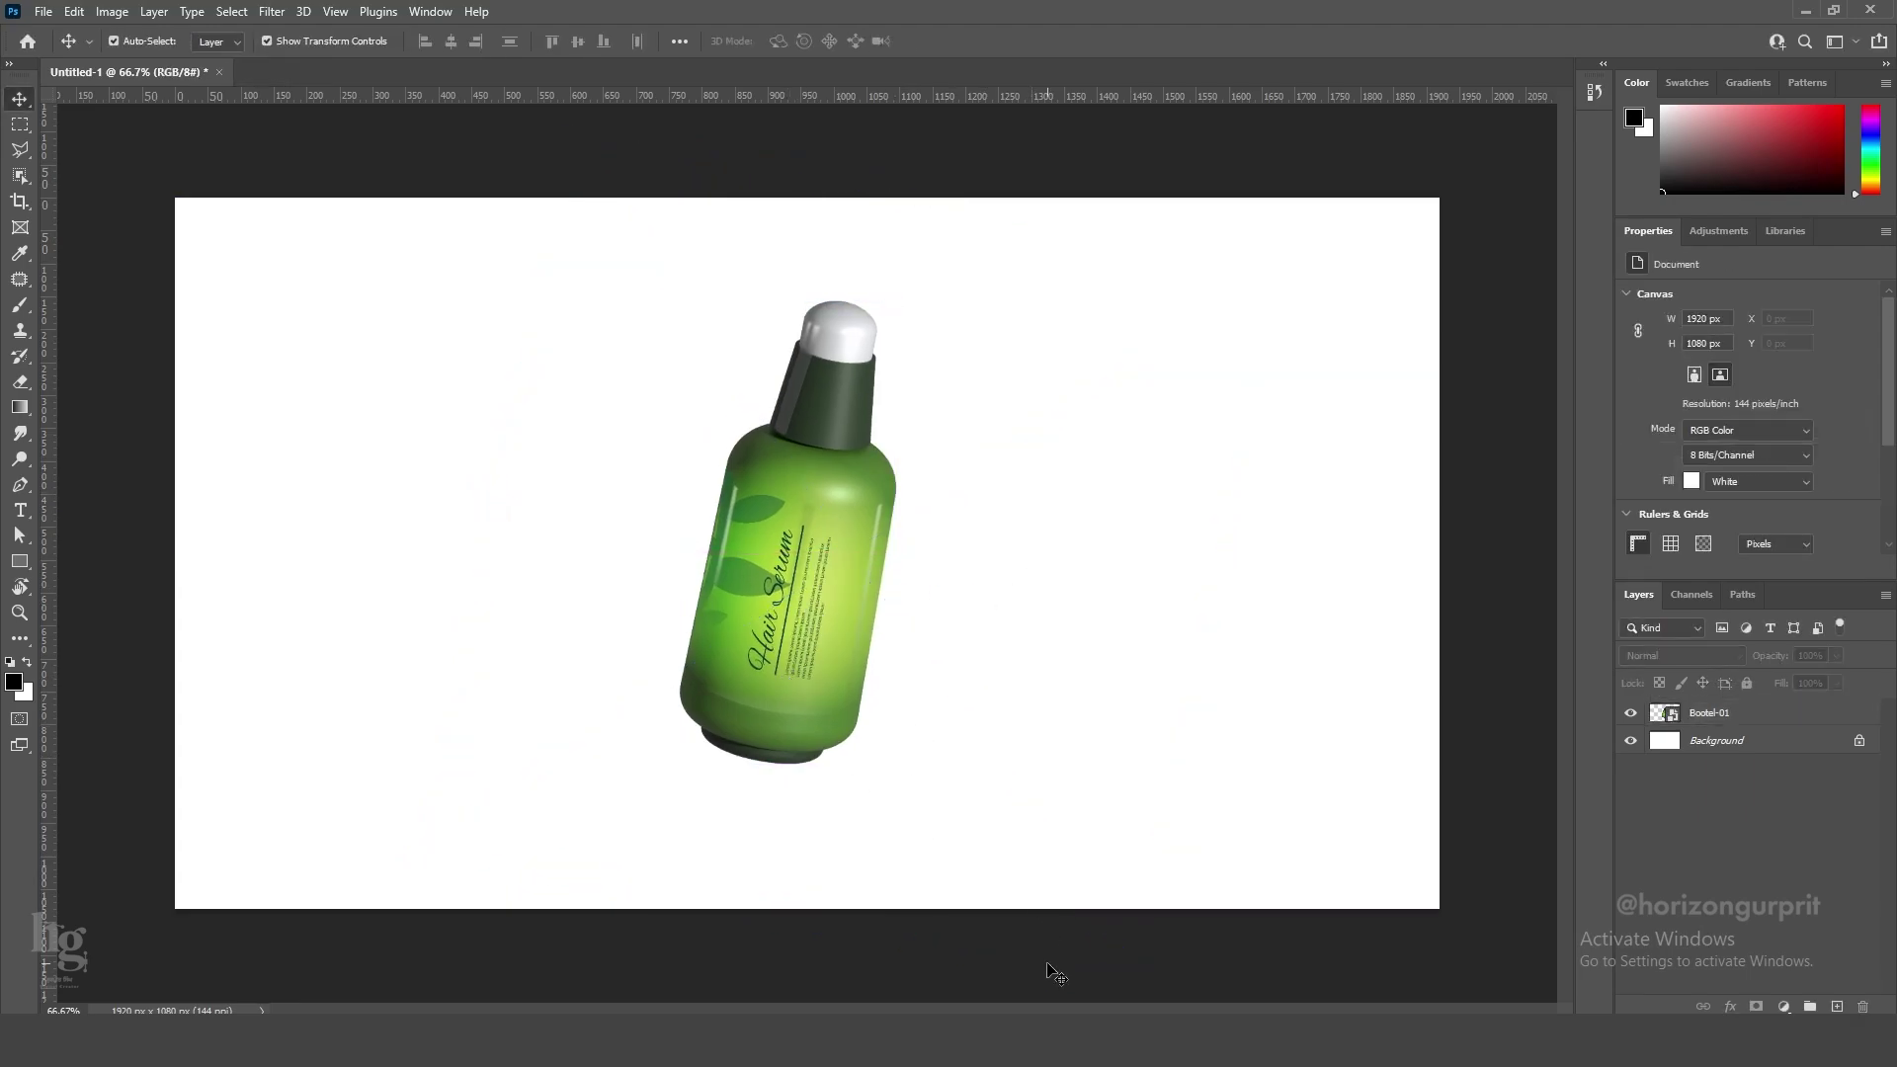
Paste the wooden table image directly above the Background layer and scale it to about 1979 × 956 px along the canvas's lower edge.
{"action": "left_click", "coordinate": [1742, 747]}
{"action": "key", "text": "ctrl+v"}
{"action": "scroll", "coordinate": [834, 644], "scroll_direction": "down", "scroll_amount": 2}
{"action": "left_click_drag", "start_coordinate": [807, 659], "coordinate": [866, 966]}
{"action": "left_click_drag", "start_coordinate": [883, 813], "coordinate": [867, 728]}
{"action": "left_click_drag", "start_coordinate": [1207, 615], "coordinate": [1343, 614]}
{"action": "left_click_drag", "start_coordinate": [374, 617], "coordinate": [277, 633]}
{"action": "key", "text": "Return"}
{"action": "scroll", "coordinate": [539, 624], "scroll_direction": "down", "scroll_amount": 1}
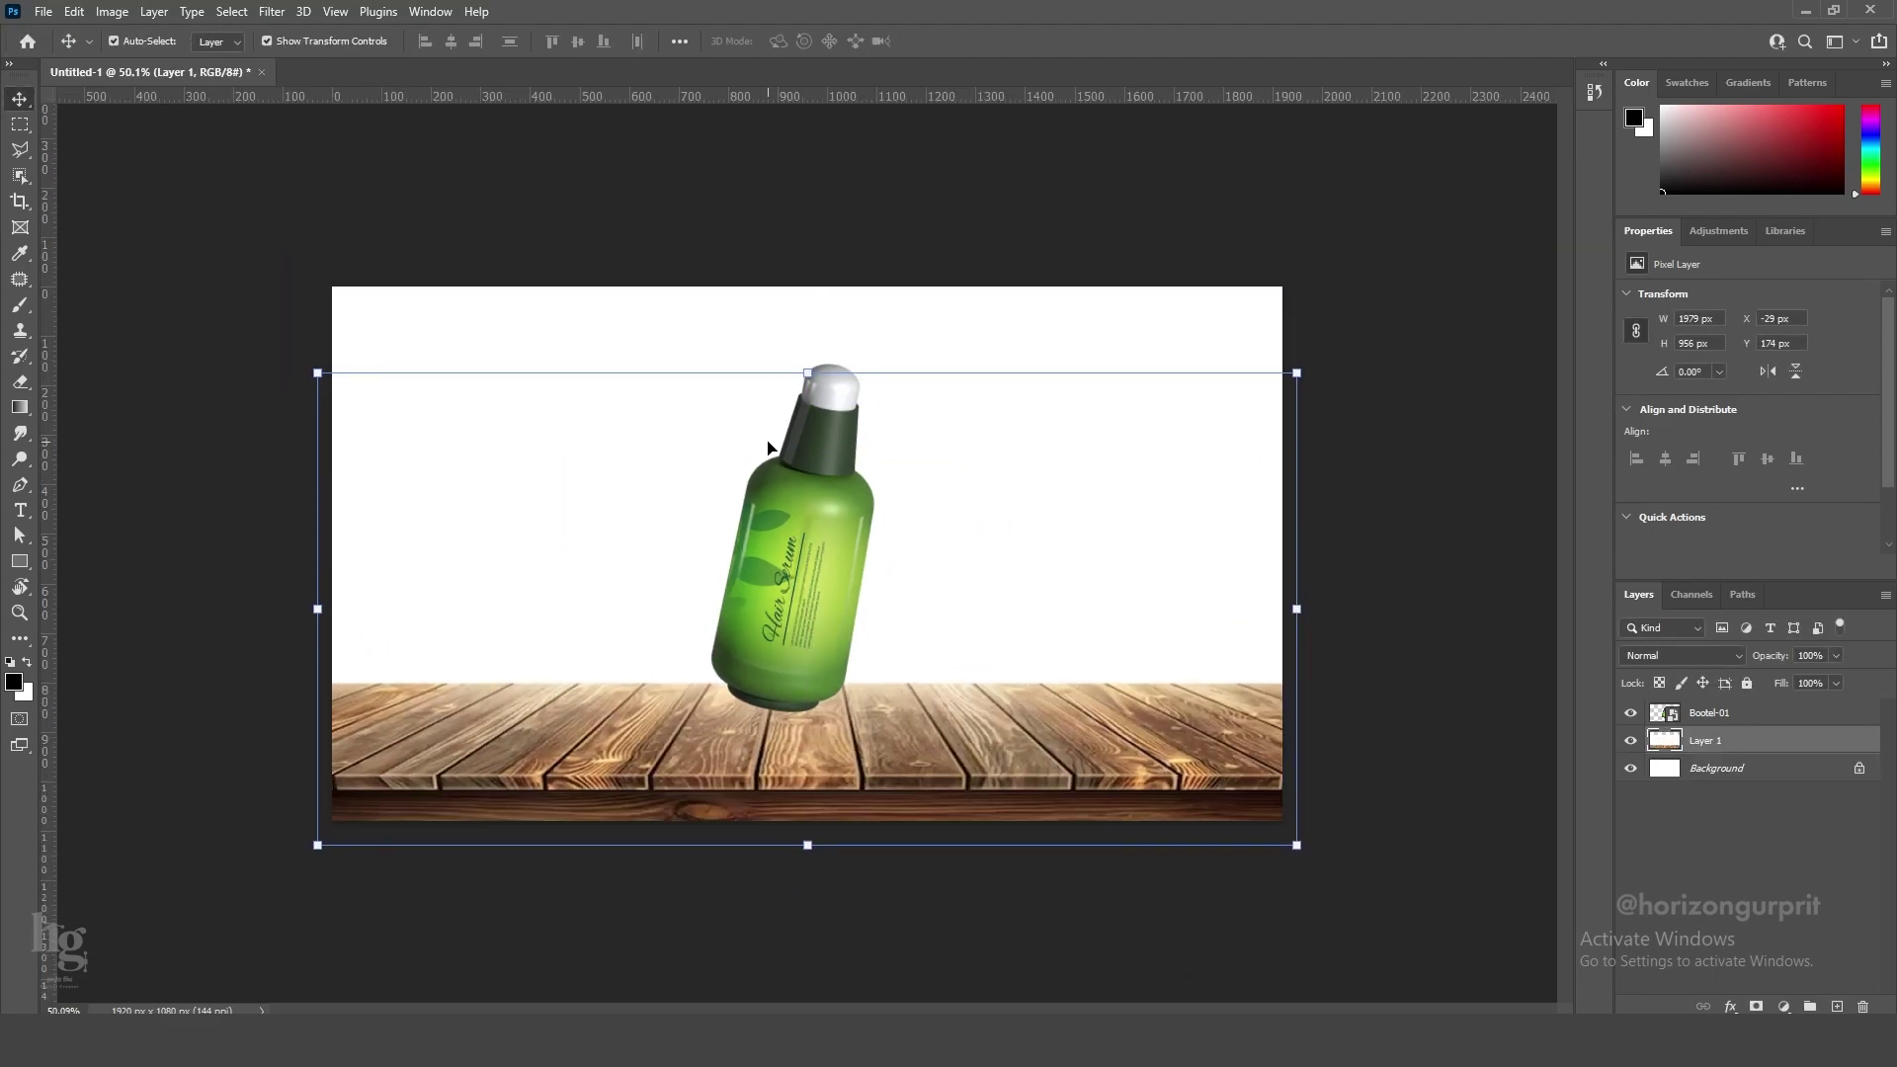
Sharpen the wooden table layer with Unsharp Mask at 32% amount and 1.0 px radius.
{"action": "left_click", "coordinate": [272, 11]}
{"action": "mouse_move", "coordinate": [341, 380]}
{"action": "left_click", "coordinate": [573, 472]}
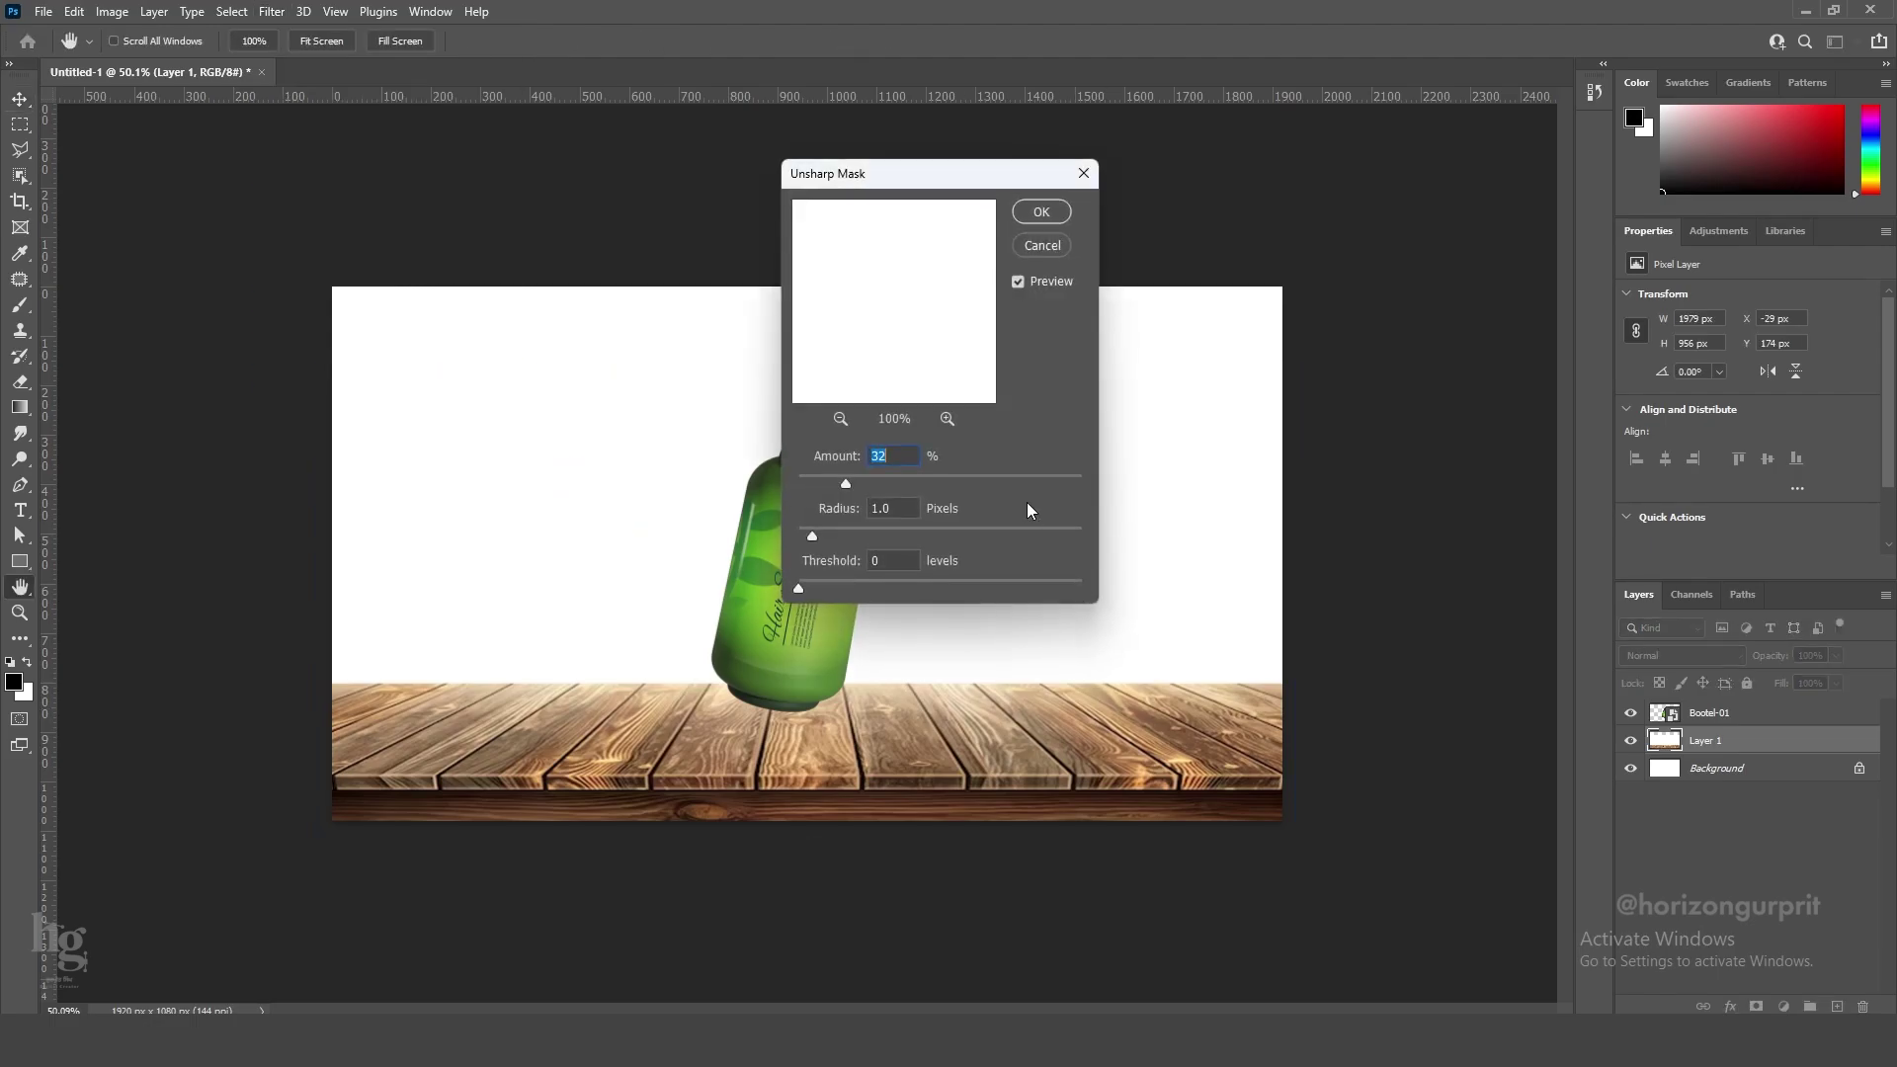
{"action": "left_click", "coordinate": [1042, 211]}
Marquee the table strip, about 1920 × 268 px, and mask the table layer to that selection.
{"action": "key", "text": "m"}
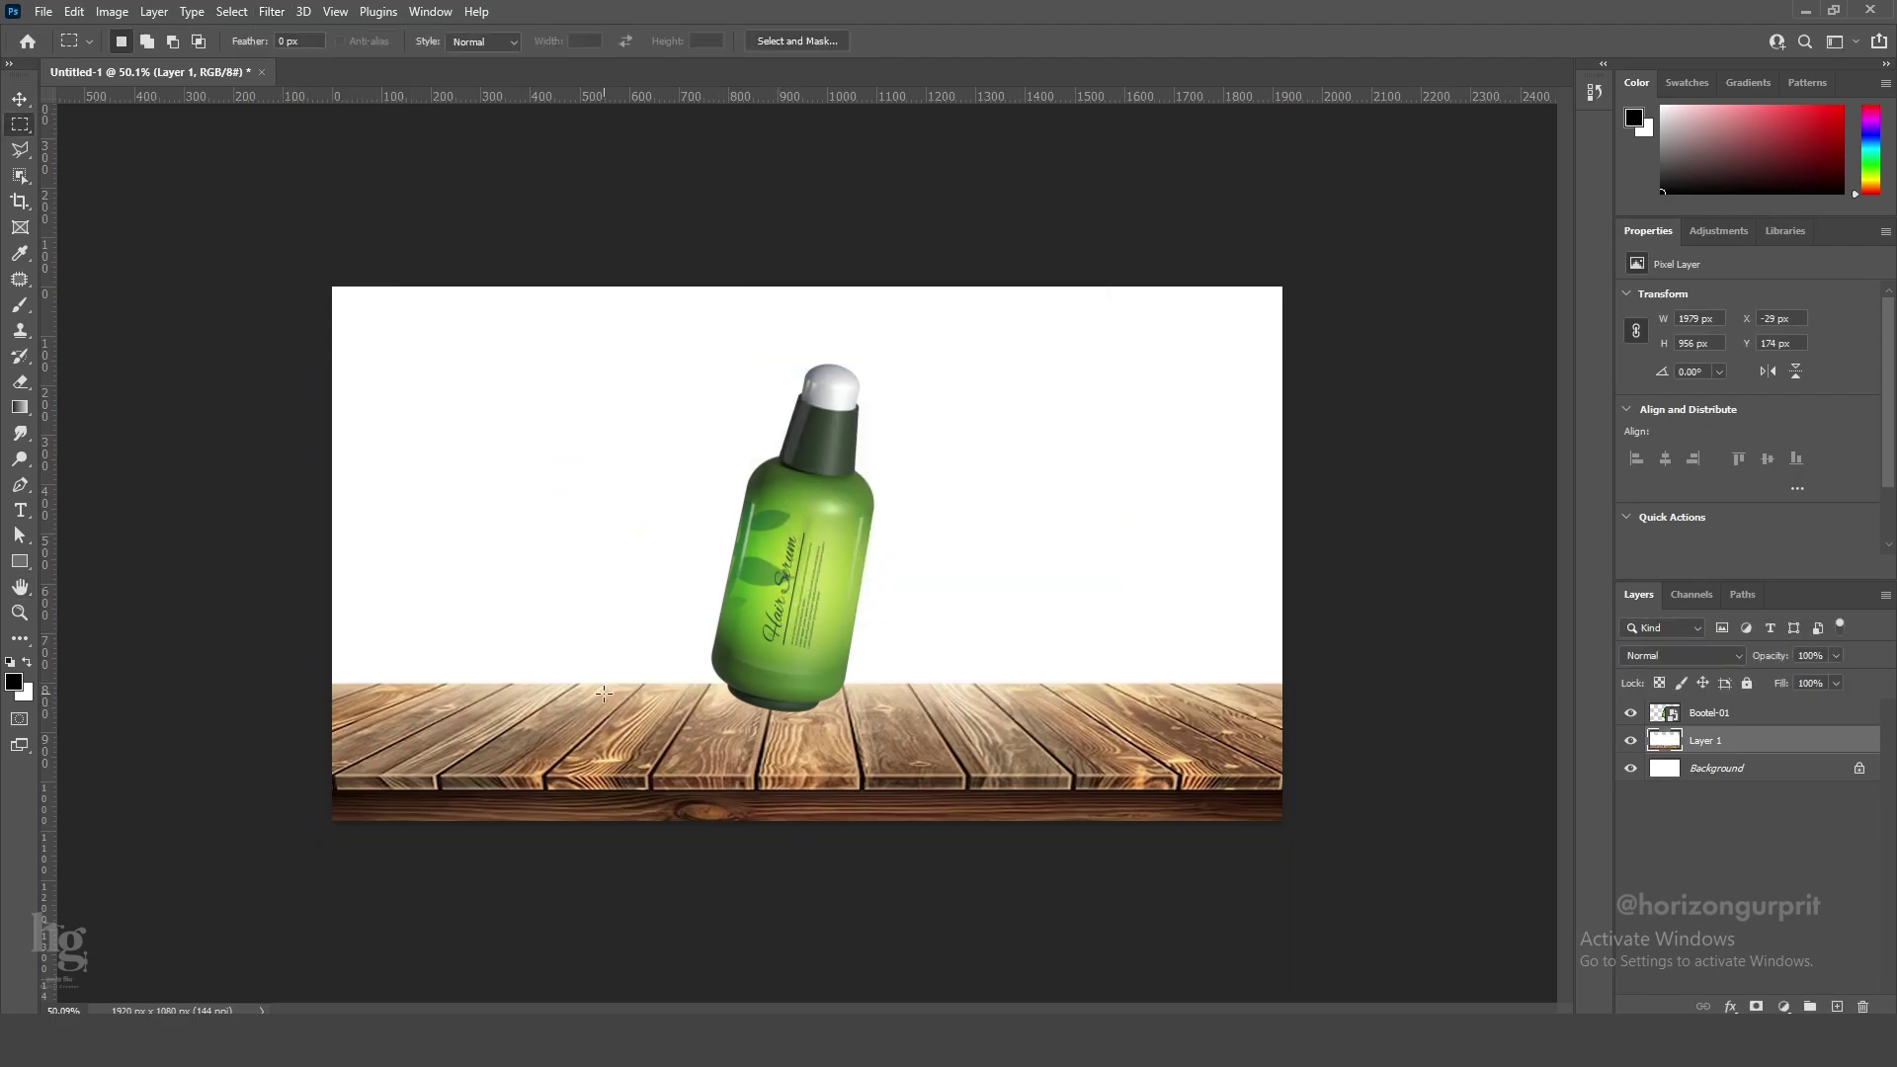
{"action": "left_click_drag", "start_coordinate": [327, 678], "coordinate": [1301, 894]}
{"action": "left_click_drag", "start_coordinate": [317, 691], "coordinate": [1384, 889]}
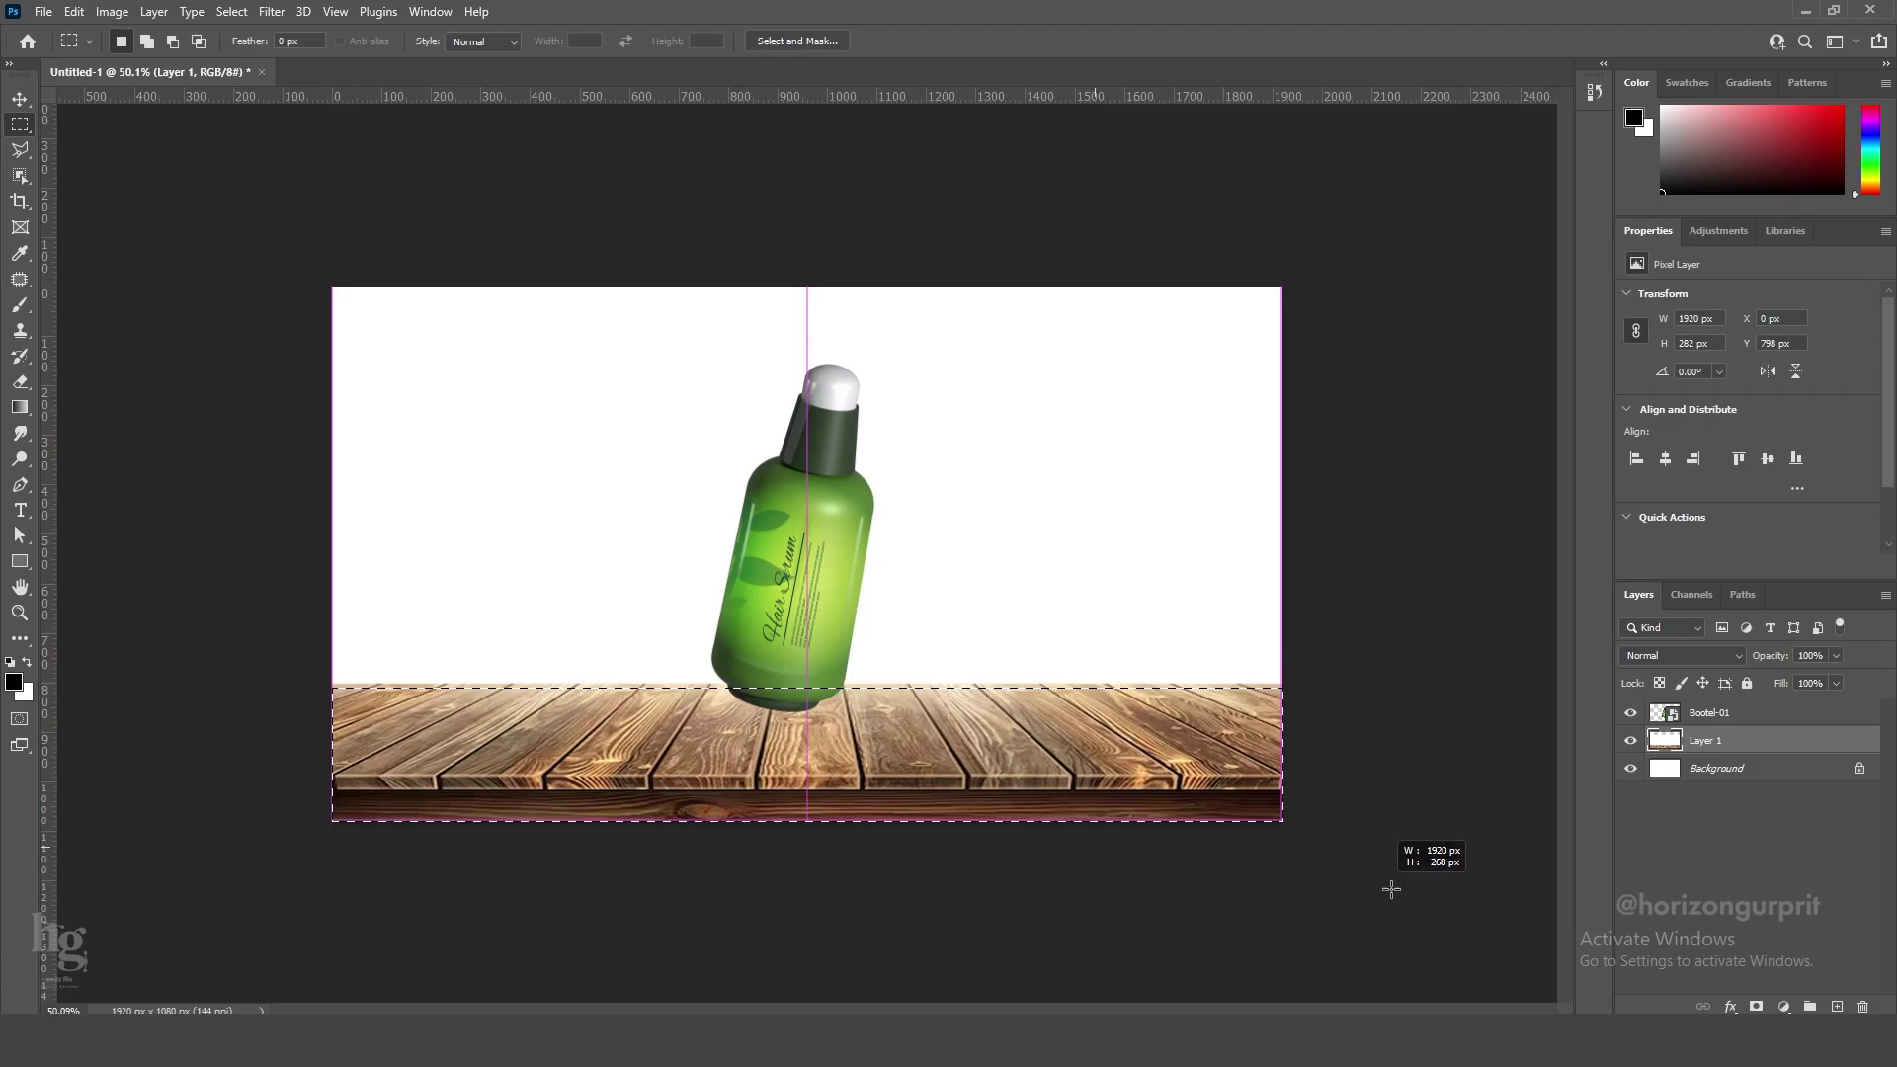
{"action": "left_click", "coordinate": [1756, 1008]}
{"action": "scroll", "coordinate": [845, 702], "scroll_direction": "up", "scroll_amount": 1}
{"action": "key", "text": "v"}
{"action": "left_click", "coordinate": [730, 942]}
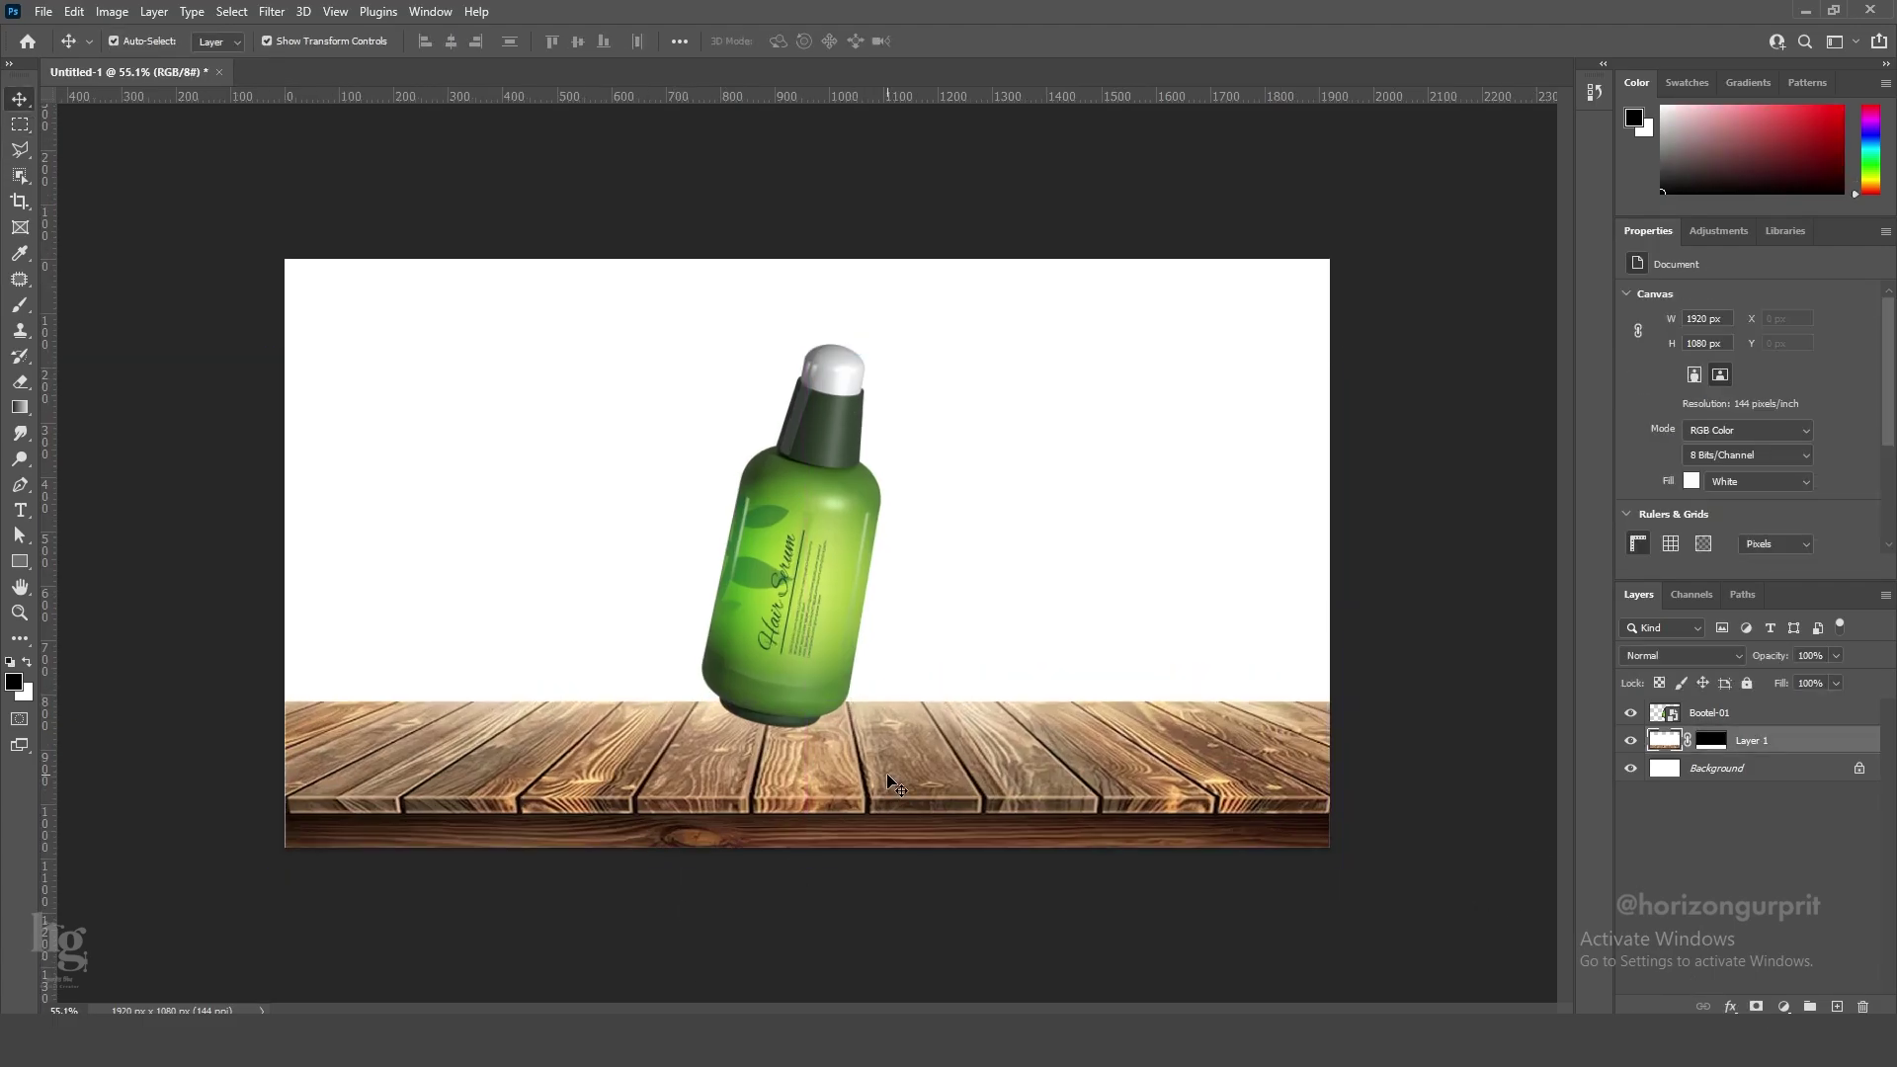
Paste the mountain landscape directly above the Background layer and stretch it to the canvas width behind the table.
{"action": "left_click", "coordinate": [889, 778]}
{"action": "scroll", "coordinate": [808, 546], "scroll_direction": "down", "scroll_amount": 3}
{"action": "left_click", "coordinate": [808, 550]}
{"action": "left_click", "coordinate": [1719, 767]}
{"action": "key", "text": "ctrl+v"}
{"action": "left_click_drag", "start_coordinate": [1018, 552], "coordinate": [889, 553]}
{"action": "left_click_drag", "start_coordinate": [1005, 564], "coordinate": [1202, 557]}
{"action": "left_click_drag", "start_coordinate": [780, 355], "coordinate": [766, 239]}
{"action": "left_click", "coordinate": [817, 838]}
{"action": "left_click_drag", "start_coordinate": [810, 774], "coordinate": [812, 806]}
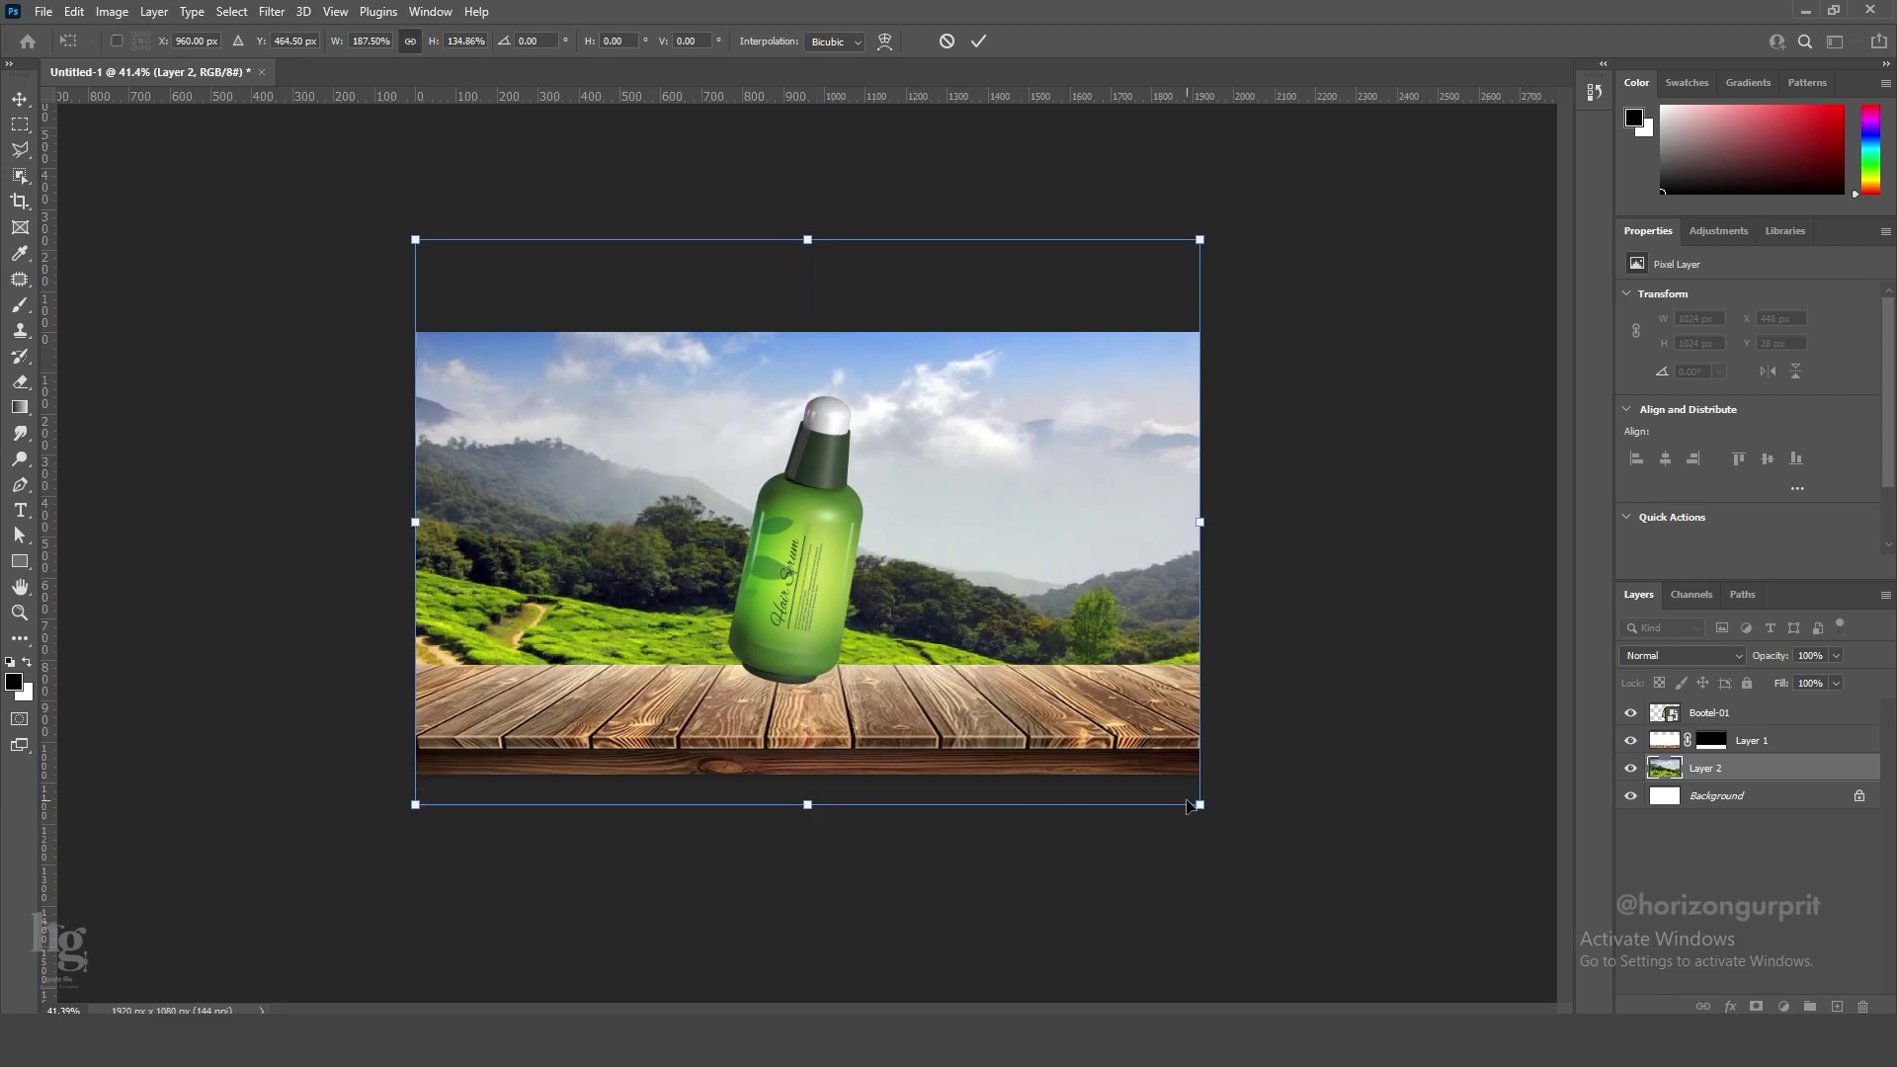
Enlarge the landscape to about 2110 × 1518 px, shift it up and left, and nudge it four steps right.
{"action": "left_click_drag", "start_coordinate": [1201, 805], "coordinate": [1278, 862]}
{"action": "left_click_drag", "start_coordinate": [1178, 747], "coordinate": [1127, 709]}
{"action": "key", "text": "Return"}
{"action": "key", "text": "Right"}
{"action": "key", "text": "Right"}
{"action": "key", "text": "Right"}
{"action": "key", "text": "Right"}
Apply a Gaussian Blur with a 9.2 px radius to the landscape layer.
{"action": "left_click", "coordinate": [271, 12]}
{"action": "mouse_move", "coordinate": [322, 265]}
{"action": "left_click", "coordinate": [554, 338]}
{"action": "left_click_drag", "start_coordinate": [1189, 502], "coordinate": [1223, 504]}
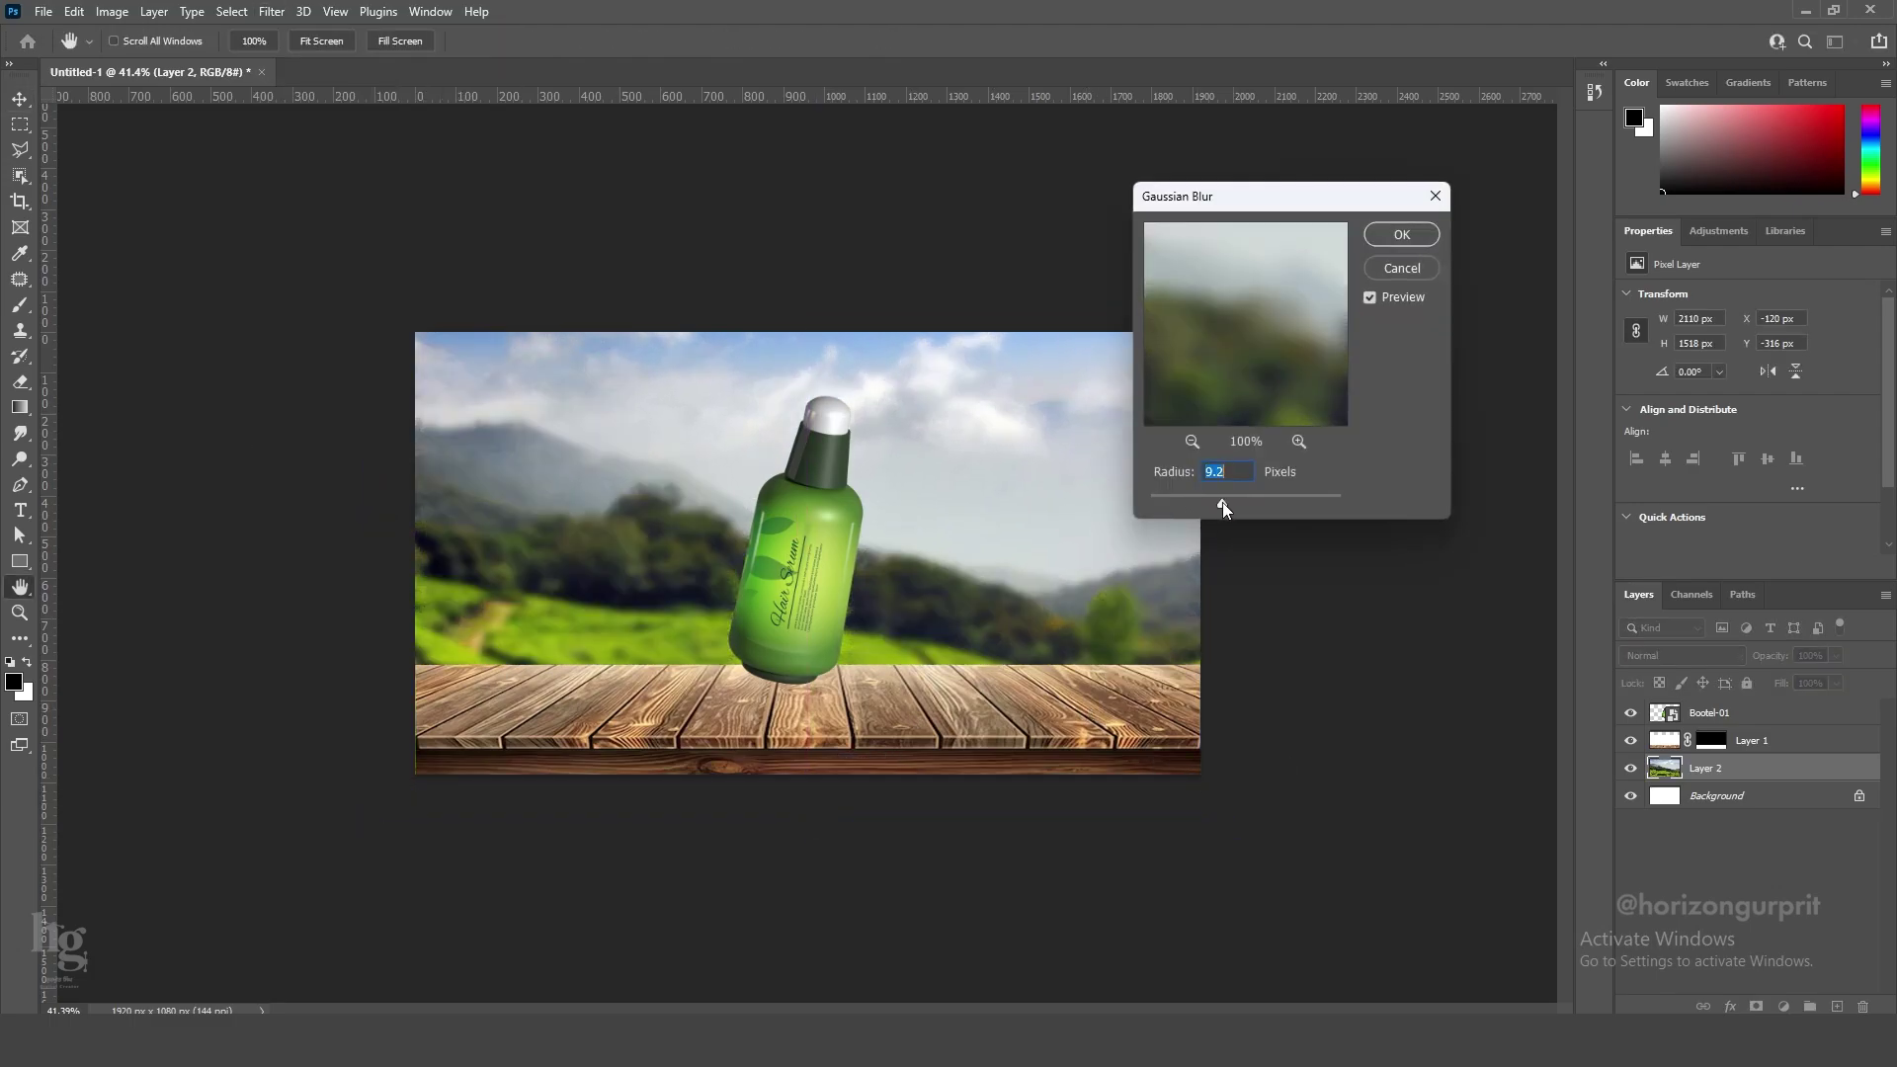
{"action": "left_click", "coordinate": [1399, 234]}
Add a Color Balance adjustment above the table layer with midtones at Cyan-Red +14 and Yellow-Blue -17.
{"action": "left_click", "coordinate": [1770, 748]}
{"action": "left_click", "coordinate": [1783, 1006]}
{"action": "left_click", "coordinate": [1799, 840]}
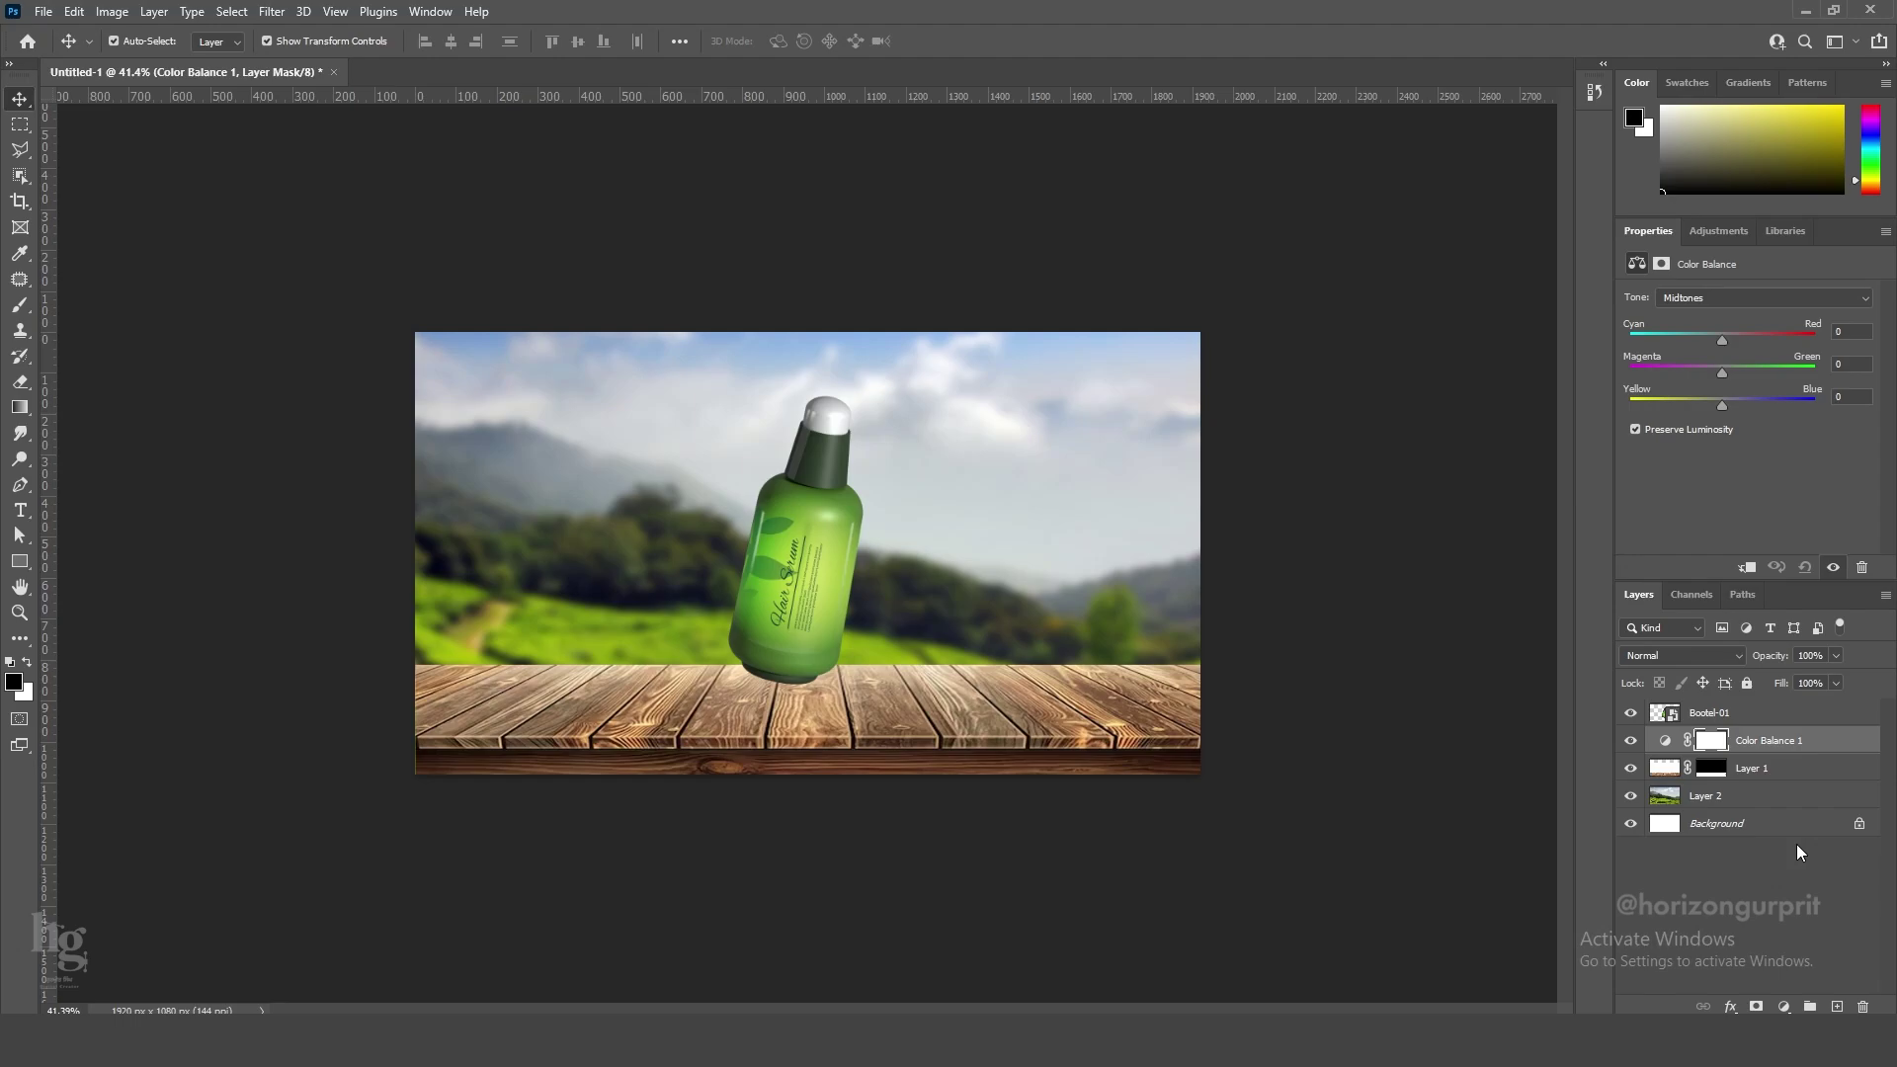
{"action": "left_click", "coordinate": [1665, 740]}
{"action": "left_click_drag", "start_coordinate": [1723, 405], "coordinate": [1690, 405]}
{"action": "left_click_drag", "start_coordinate": [1722, 340], "coordinate": [1768, 336]}
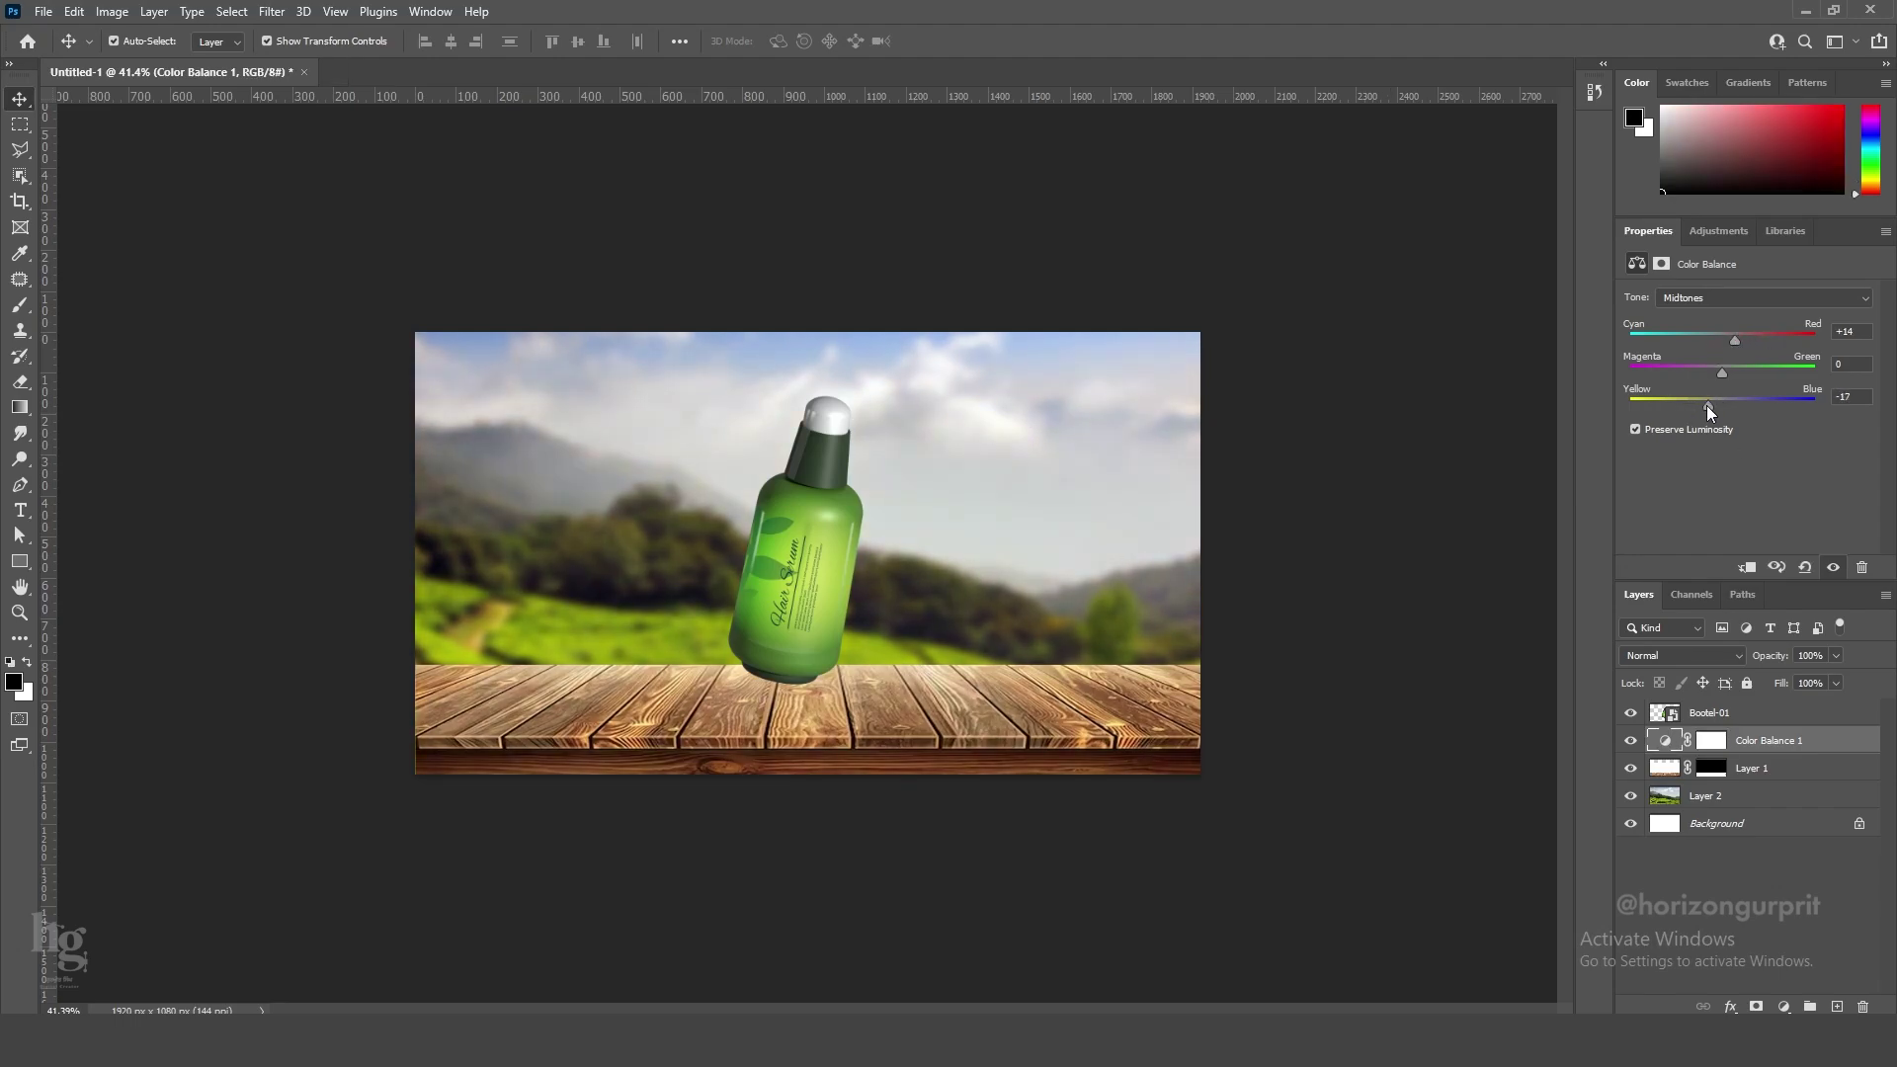
Paint a soft black spot on a new layer and flatten it into a shadow about 1149 × 216 px under the bottle.
{"action": "left_click", "coordinate": [1837, 1006]}
{"action": "key", "text": "b"}
{"action": "left_click", "coordinate": [740, 608]}
{"action": "key", "text": "ctrl+t"}
{"action": "left_click_drag", "start_coordinate": [739, 441], "coordinate": [739, 685]}
{"action": "mouse_move", "coordinate": [608, 727]}
{"action": "left_mouse_down"}
{"action": "mouse_move", "coordinate": [609, 682]}
{"action": "mouse_move", "coordinate": [434, 684]}
{"action": "left_mouse_up"}
{"action": "left_click_drag", "start_coordinate": [727, 688], "coordinate": [804, 692]}
{"action": "key", "text": "Return"}
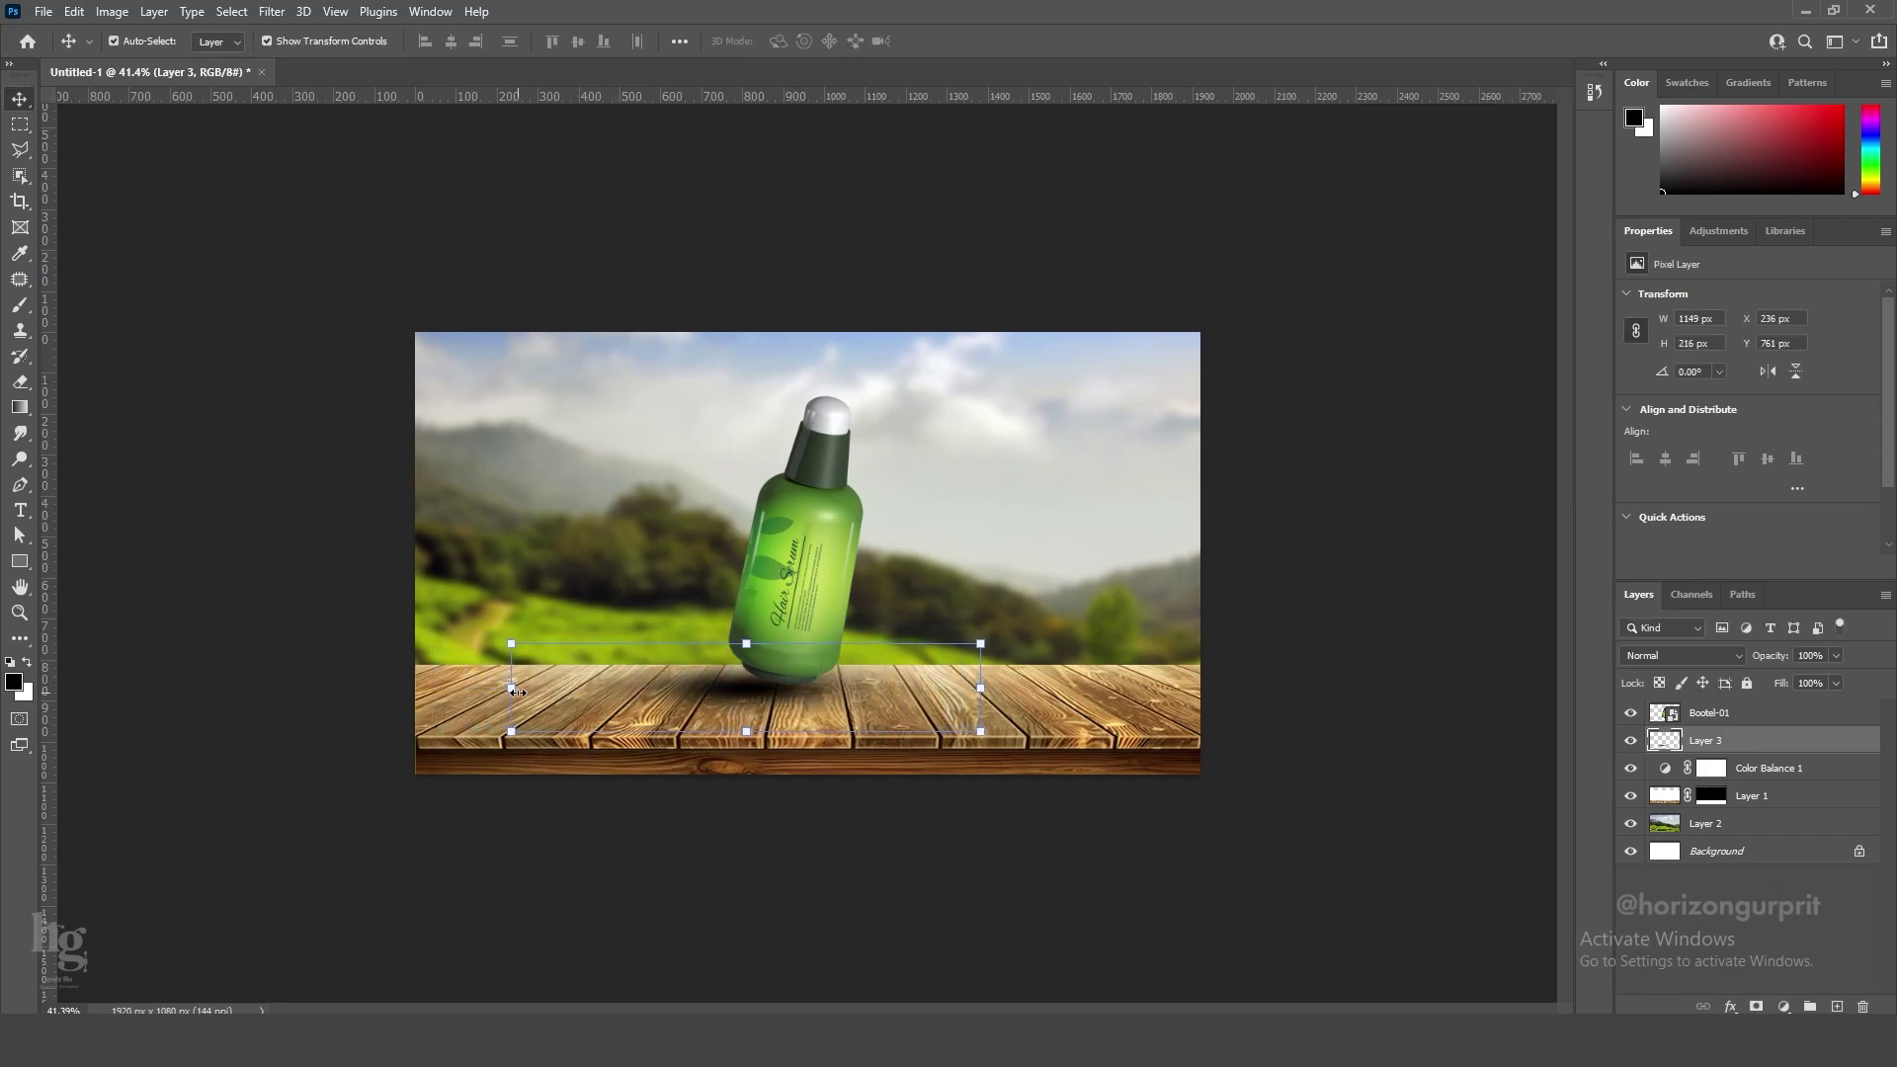
Widen the shadow to about 1414 px and move the bottle slightly down and left onto it.
{"action": "left_click_drag", "start_coordinate": [512, 688], "coordinate": [404, 688]}
{"action": "left_click_drag", "start_coordinate": [832, 697], "coordinate": [852, 696]}
{"action": "key", "text": "Return"}
{"action": "left_click_drag", "start_coordinate": [736, 689], "coordinate": [741, 692]}
{"action": "left_click_drag", "start_coordinate": [811, 604], "coordinate": [801, 618]}
{"action": "left_click", "coordinate": [735, 715]}
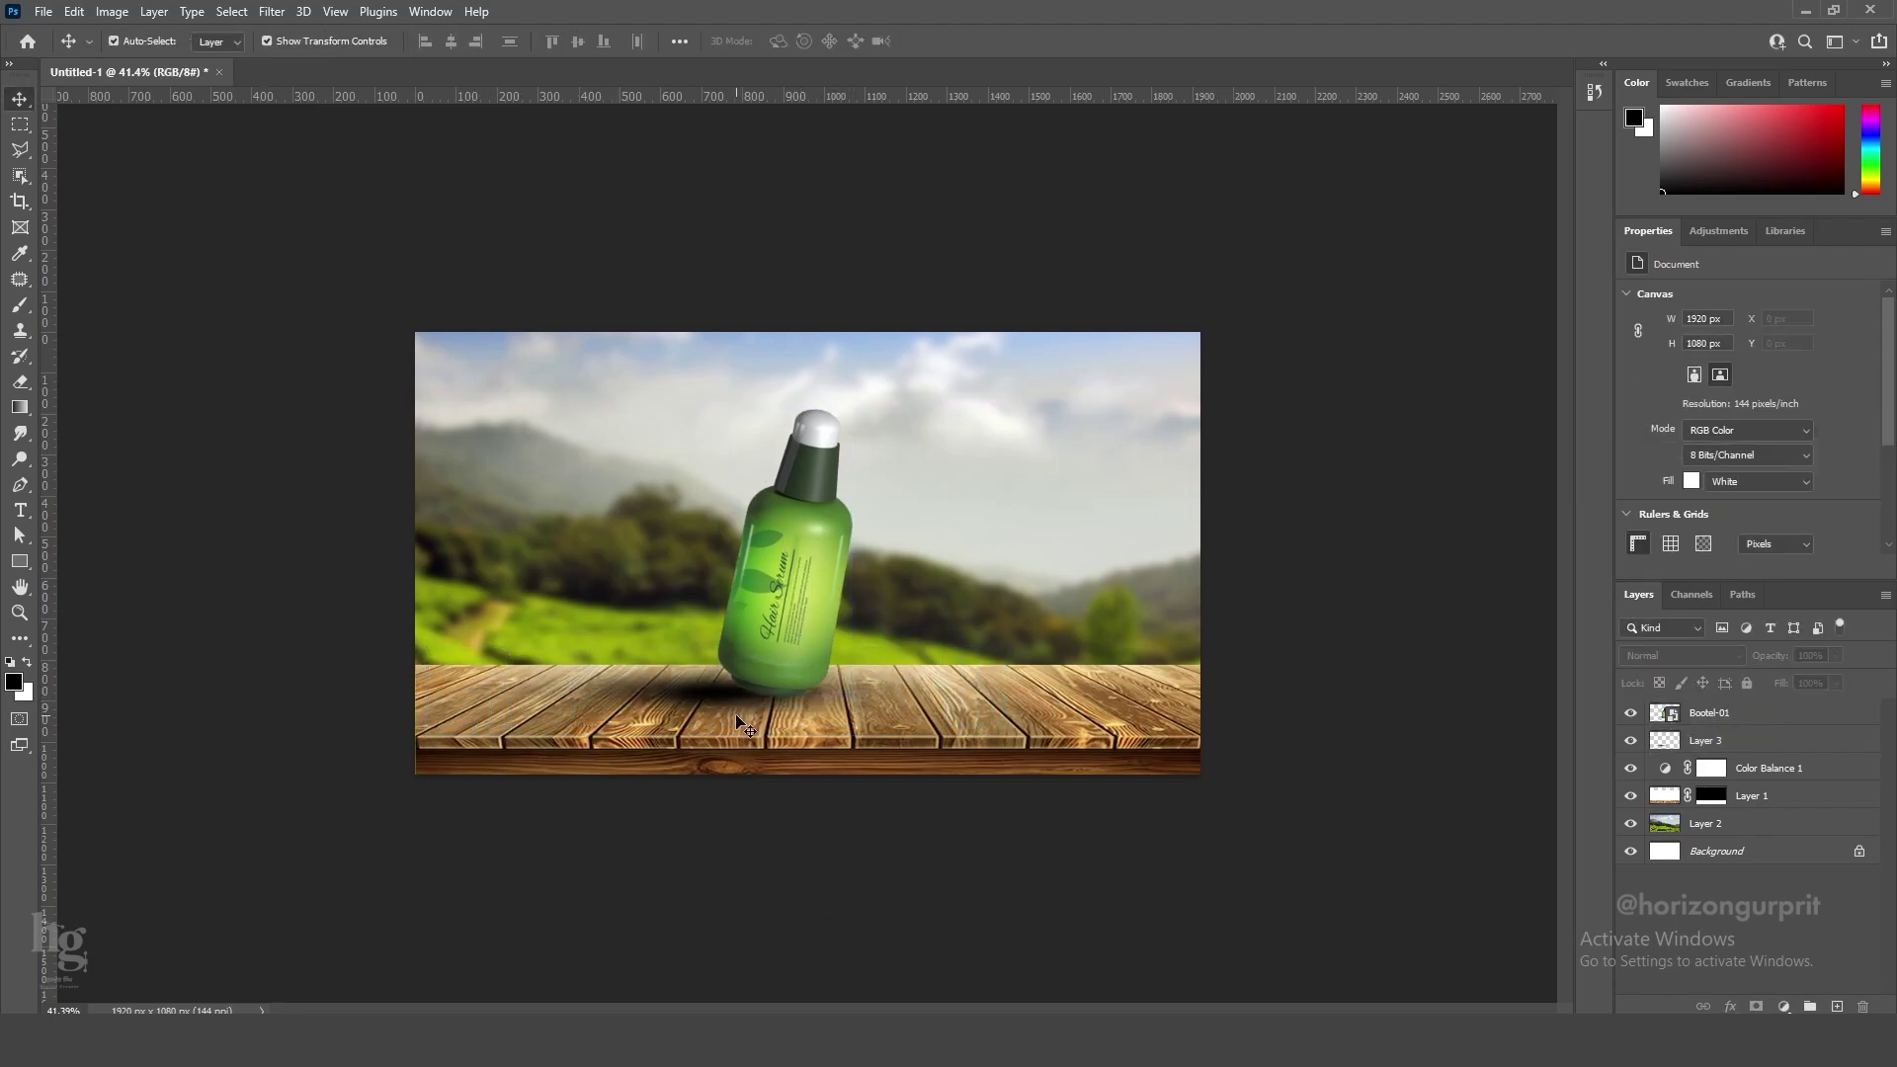
Fine-tune the shadow under the bottle by stretching it slightly further left and shifting it slightly right.
{"action": "left_click", "coordinate": [721, 687]}
{"action": "left_click_drag", "start_coordinate": [718, 682], "coordinate": [721, 685]}
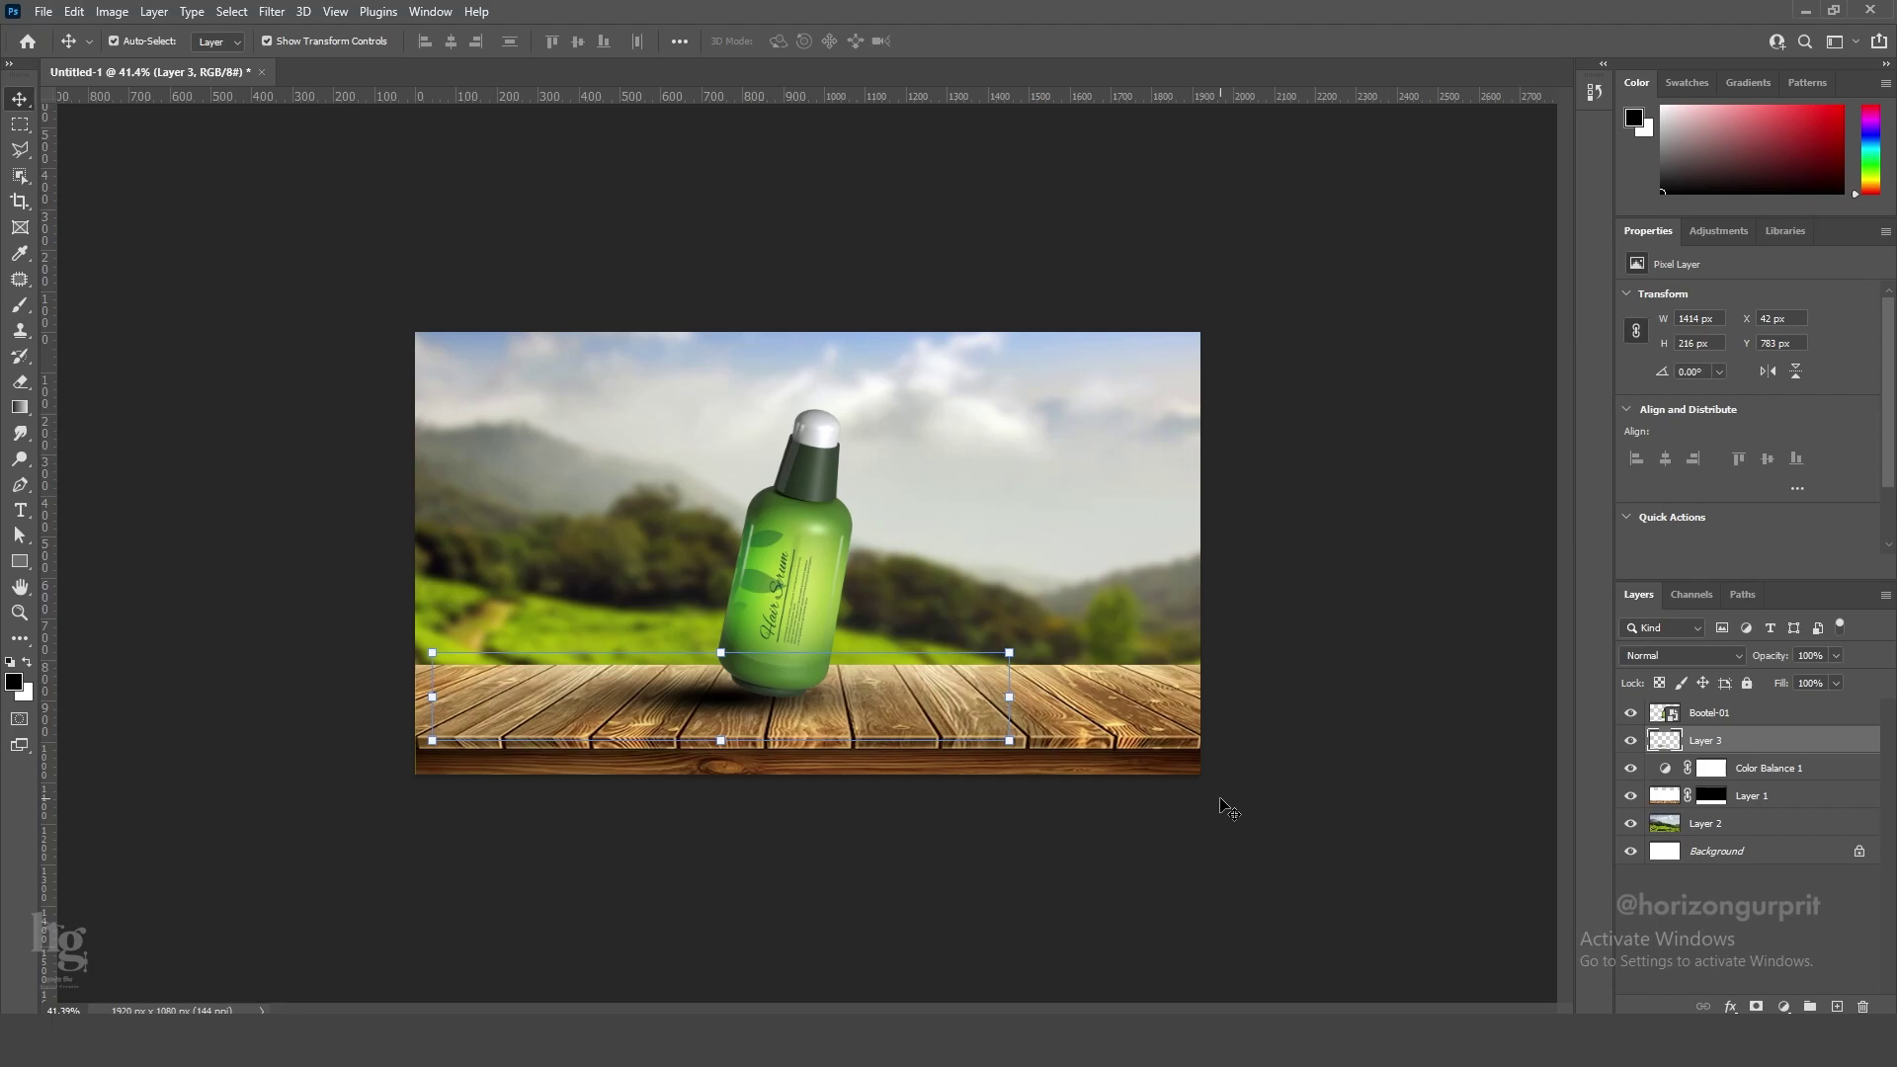
{"action": "left_click_drag", "start_coordinate": [432, 697], "coordinate": [402, 697]}
{"action": "key", "text": "Return"}
{"action": "left_click_drag", "start_coordinate": [733, 694], "coordinate": [750, 694]}
Group the bottle with its shadow layer and centre the group horizontally on the canvas.
{"action": "left_click", "coordinate": [1722, 717], "text": "ctrl"}
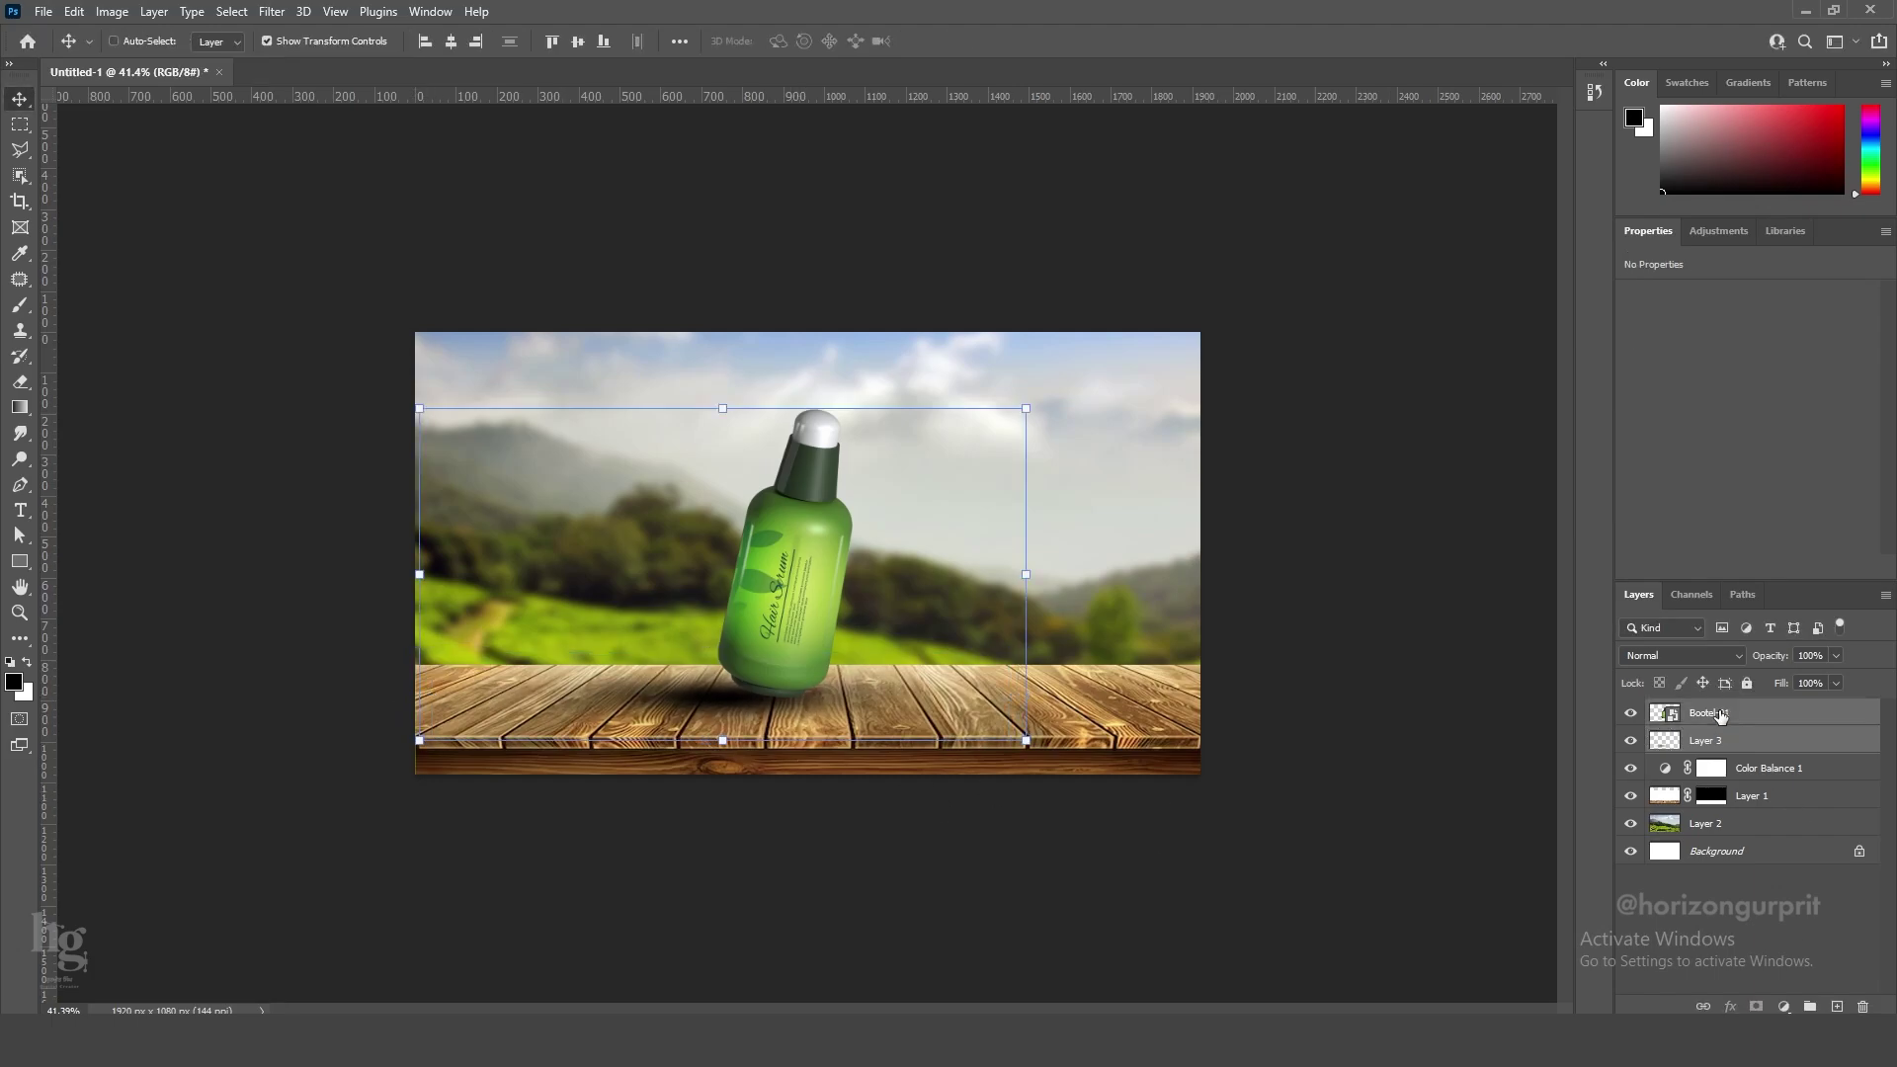
{"action": "key", "text": "ctrl+g"}
{"action": "key", "text": "ctrl+a"}
{"action": "left_click", "coordinate": [451, 42]}
{"action": "key", "text": "ctrl+d"}
Nudge the bottle and shadow group about 200 px to the left.
{"action": "key", "text": "shift+Left"}
{"action": "key", "text": "shift+Left"}
{"action": "key", "text": "shift+Left"}
{"action": "key", "text": "shift+Left"}
{"action": "key", "text": "shift+Left"}
{"action": "key", "text": "shift+Left"}
{"action": "key", "text": "shift+Left"}
{"action": "key", "text": "shift+Left"}
{"action": "key", "text": "shift+Left"}
{"action": "key", "text": "shift+Left"}
{"action": "key", "text": "shift+Left"}
{"action": "key", "text": "shift+Left"}
{"action": "key", "text": "shift+Left"}
{"action": "key", "text": "shift+Left"}
{"action": "key", "text": "shift+Left"}
{"action": "key", "text": "shift+Left"}
{"action": "key", "text": "shift+Left"}
{"action": "key", "text": "shift+Left"}
{"action": "key", "text": "shift+Left"}
{"action": "key", "text": "shift+Left"}
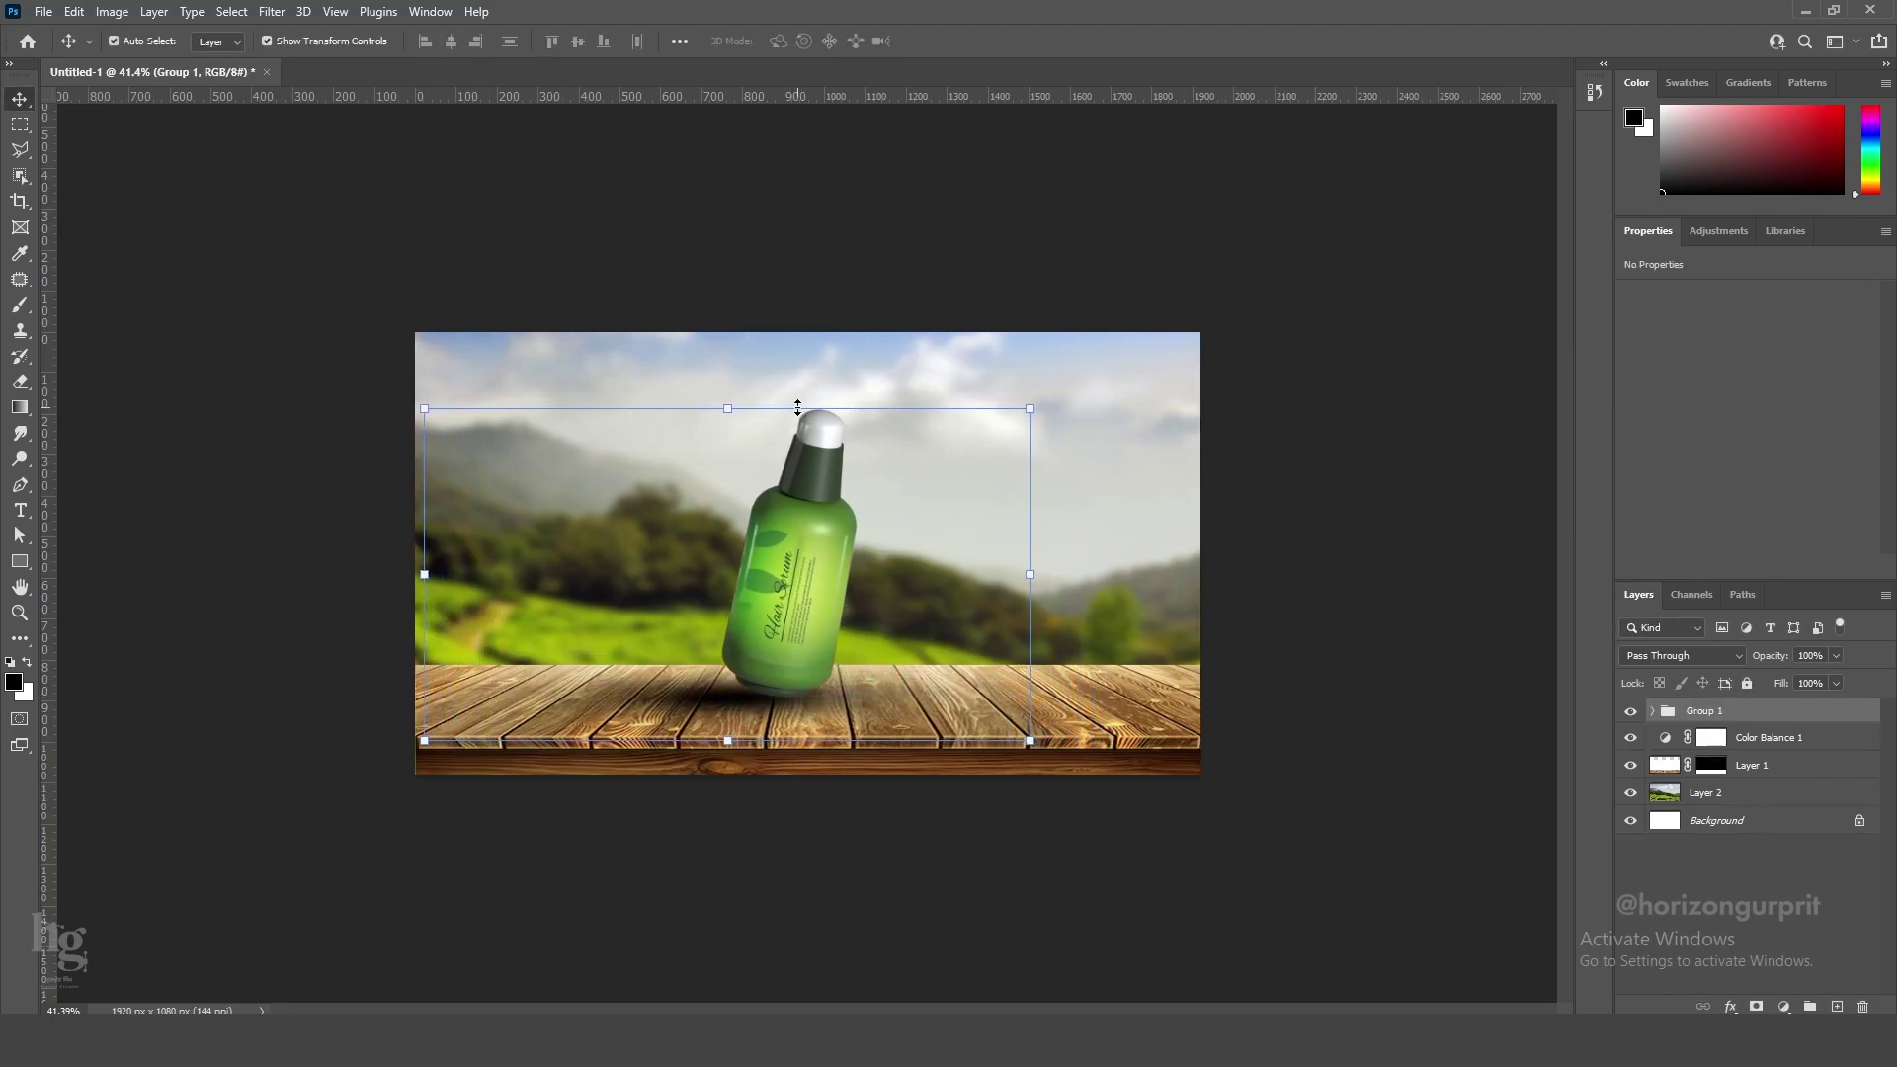
Add an Exposure adjustment above the Color Balance layer and set its exposure to +0.44.
{"action": "left_click", "coordinate": [1778, 738]}
{"action": "left_click", "coordinate": [1784, 1007]}
{"action": "left_click", "coordinate": [1781, 777]}
{"action": "left_click_drag", "start_coordinate": [1748, 346], "coordinate": [1756, 346]}
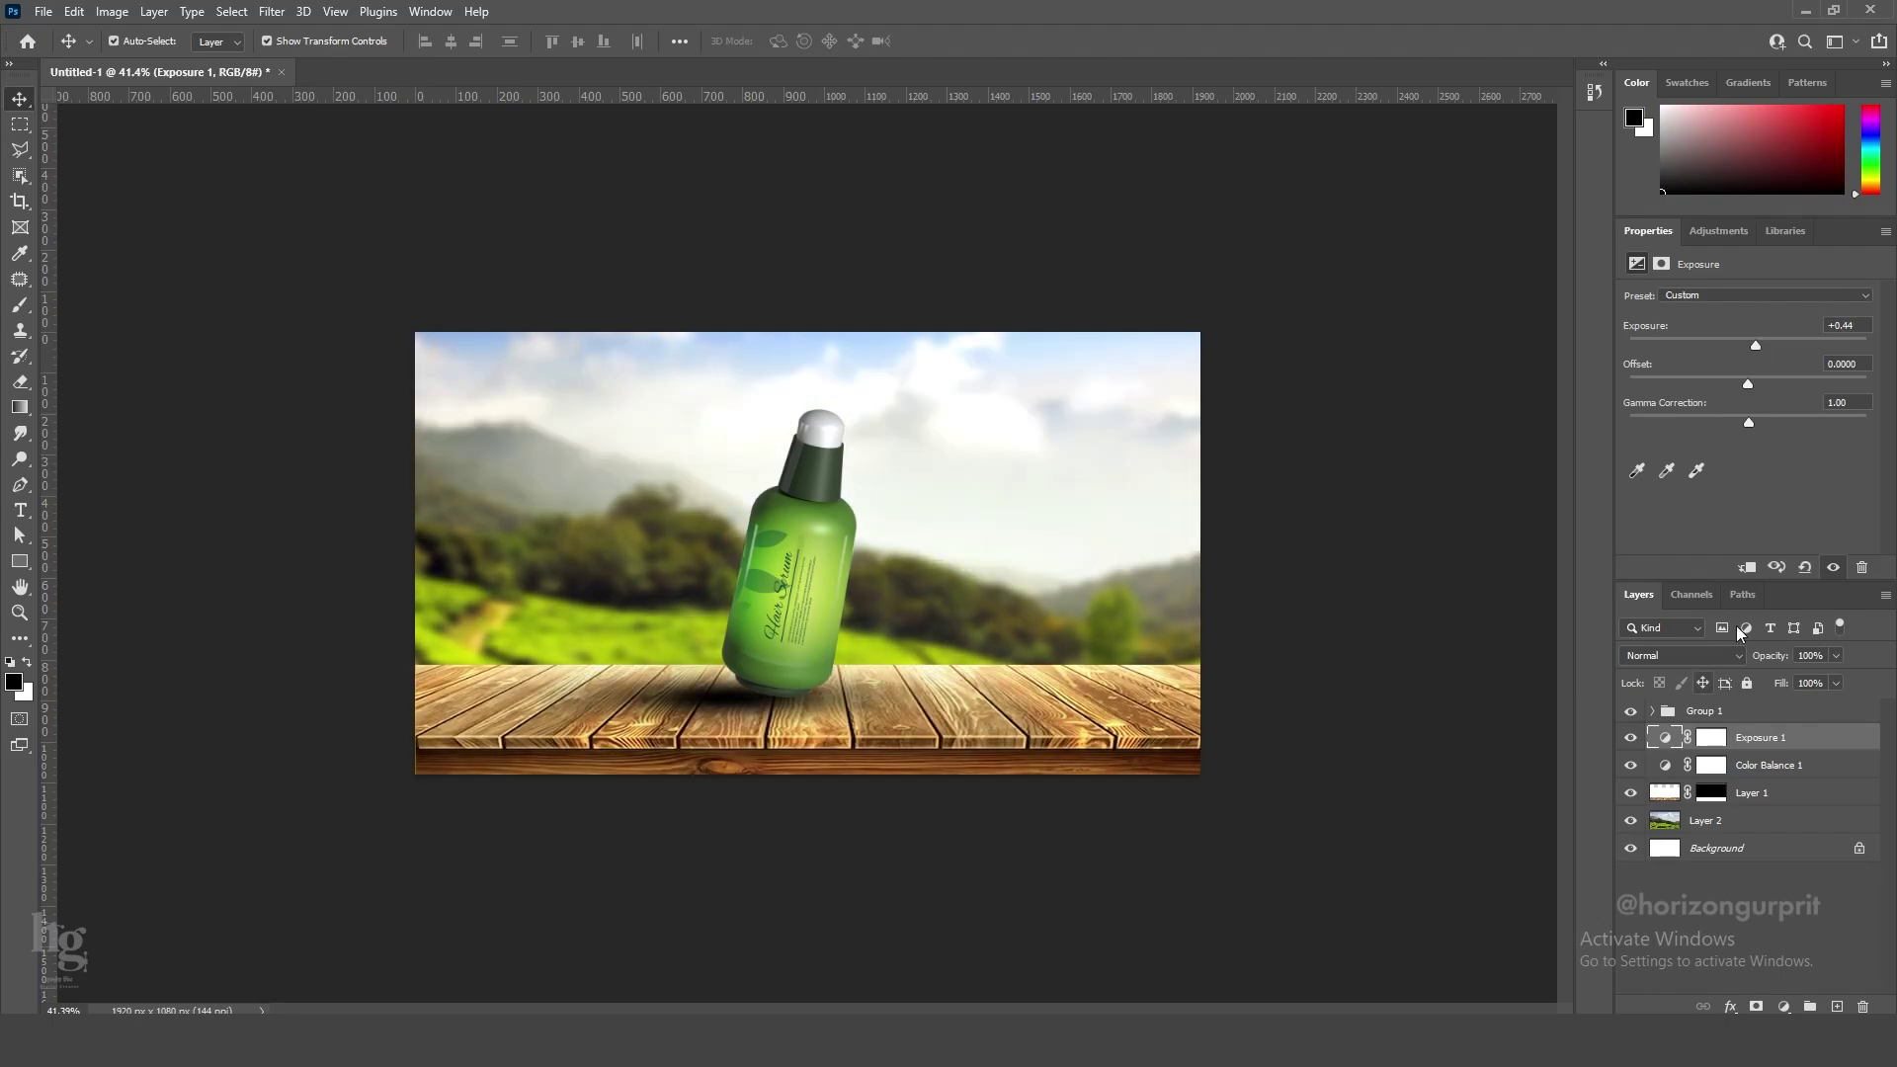
Invert the Exposure mask to black and paint one large soft white spot behind the bottle.
{"action": "key", "text": "ctrl+i"}
{"action": "key", "text": "b"}
{"action": "key", "text": "x"}
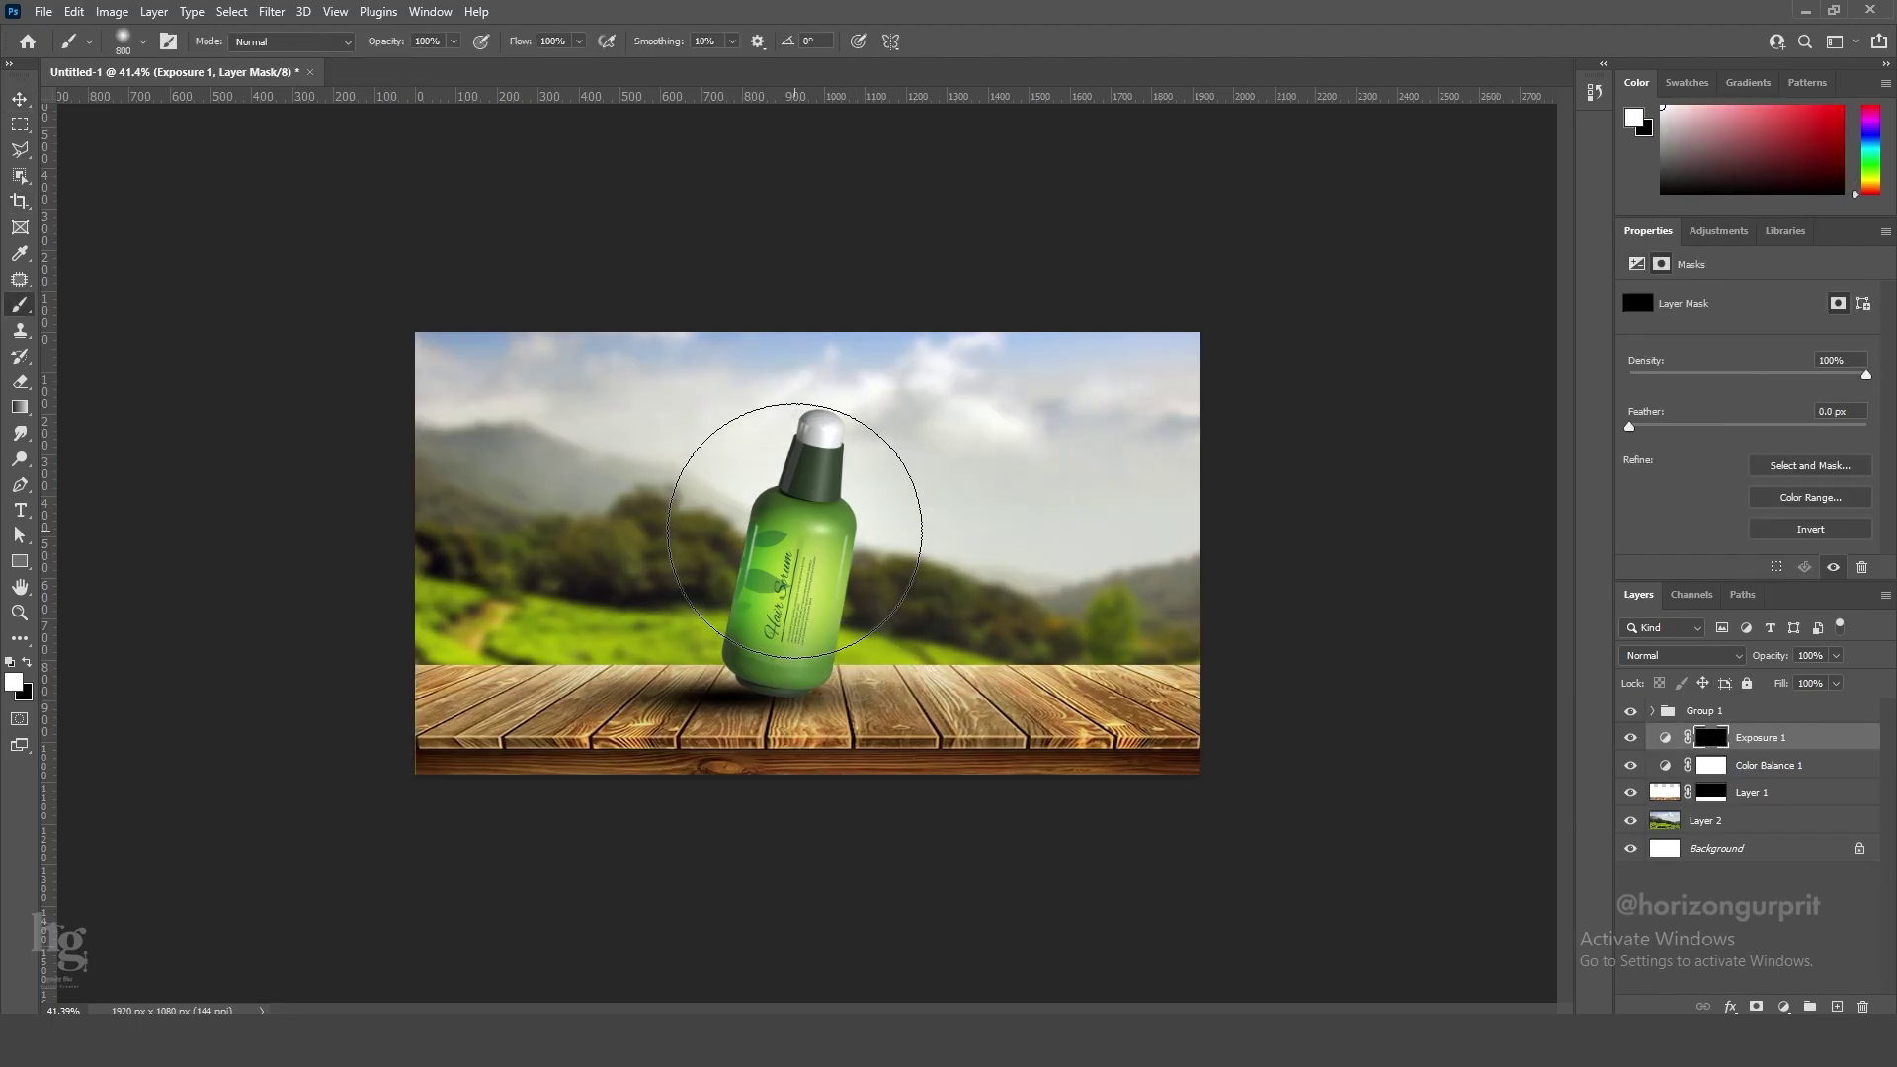
{"action": "left_click", "coordinate": [796, 531]}
{"action": "key", "text": "v"}
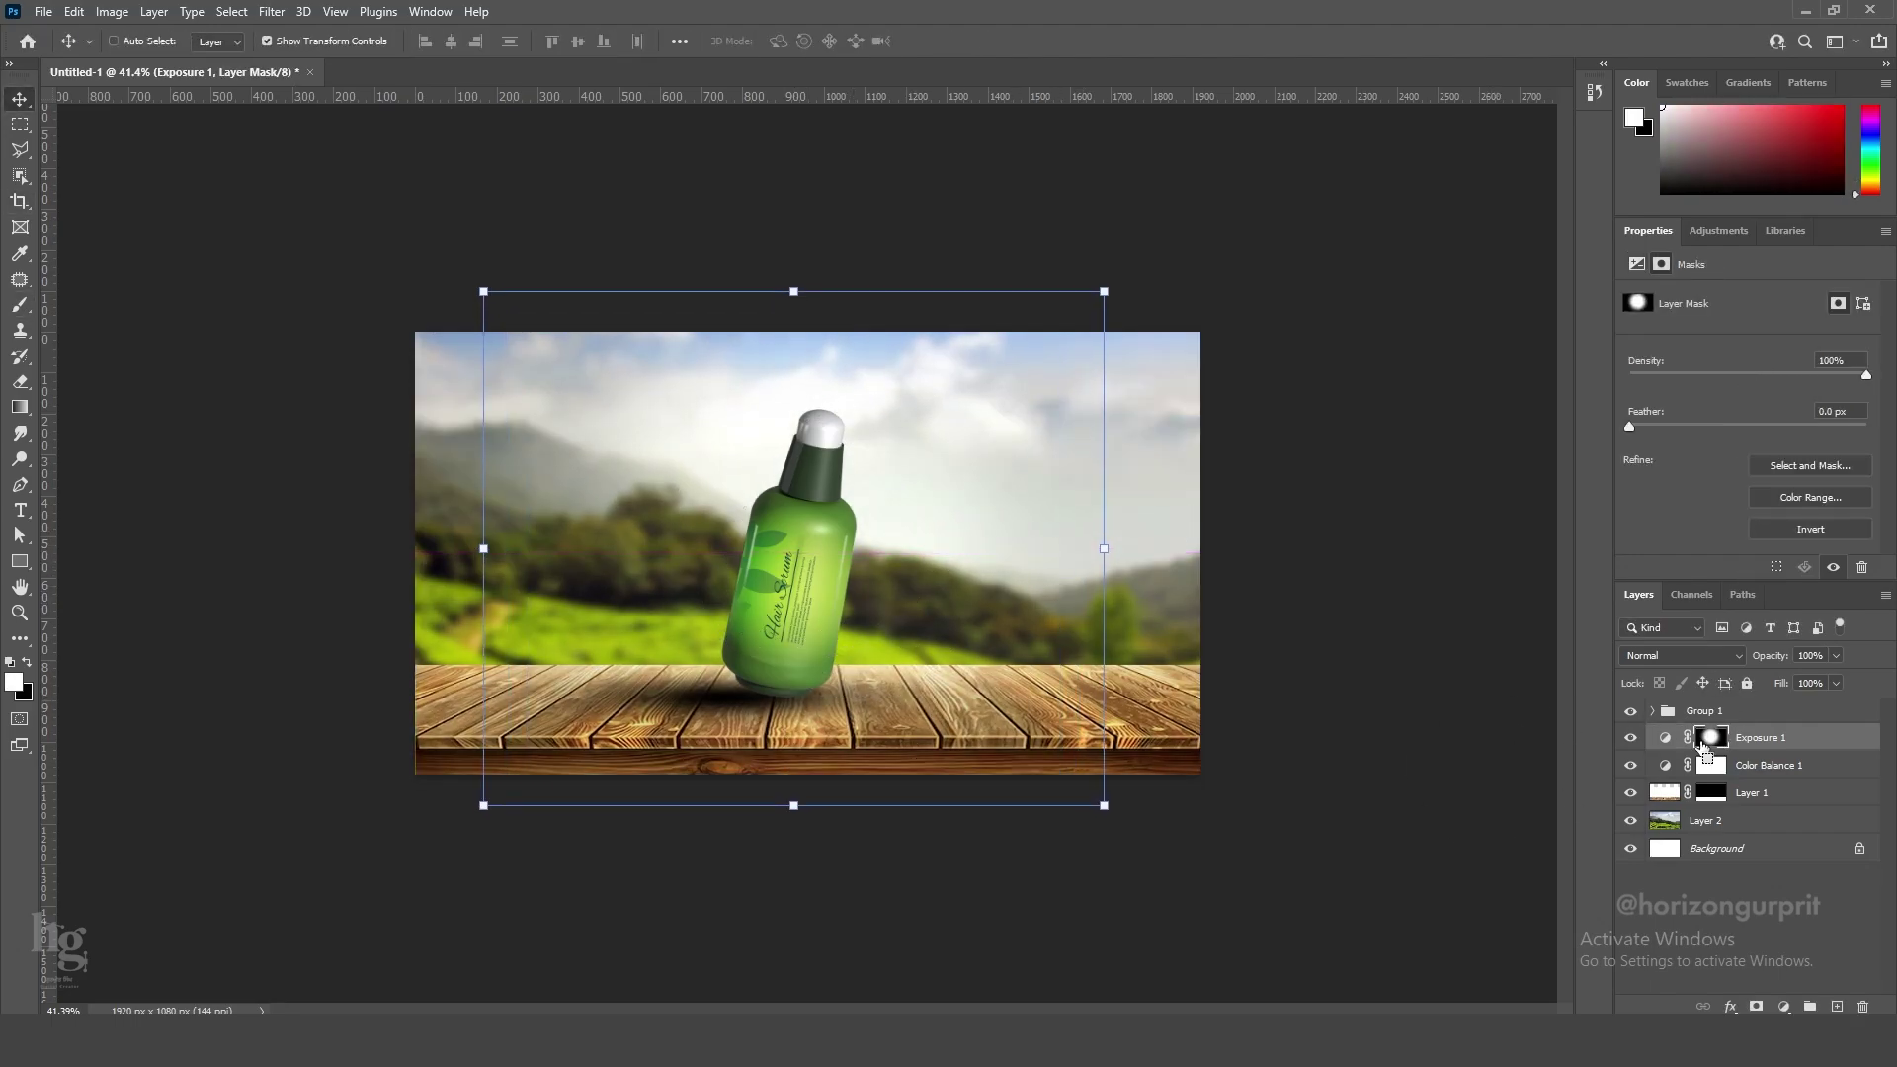
{"action": "key", "text": "ctrl+j"}
{"action": "key", "text": "ctrl+z"}
Add a Selective Color adjustment above the Color Balance layer and raise its cyan amount.
{"action": "left_click", "coordinate": [1779, 766]}
{"action": "left_click", "coordinate": [1784, 1007]}
{"action": "left_click", "coordinate": [1809, 995]}
{"action": "left_click", "coordinate": [1707, 317]}
{"action": "left_click", "coordinate": [1707, 319]}
{"action": "left_click_drag", "start_coordinate": [1748, 358], "coordinate": [1816, 354]}
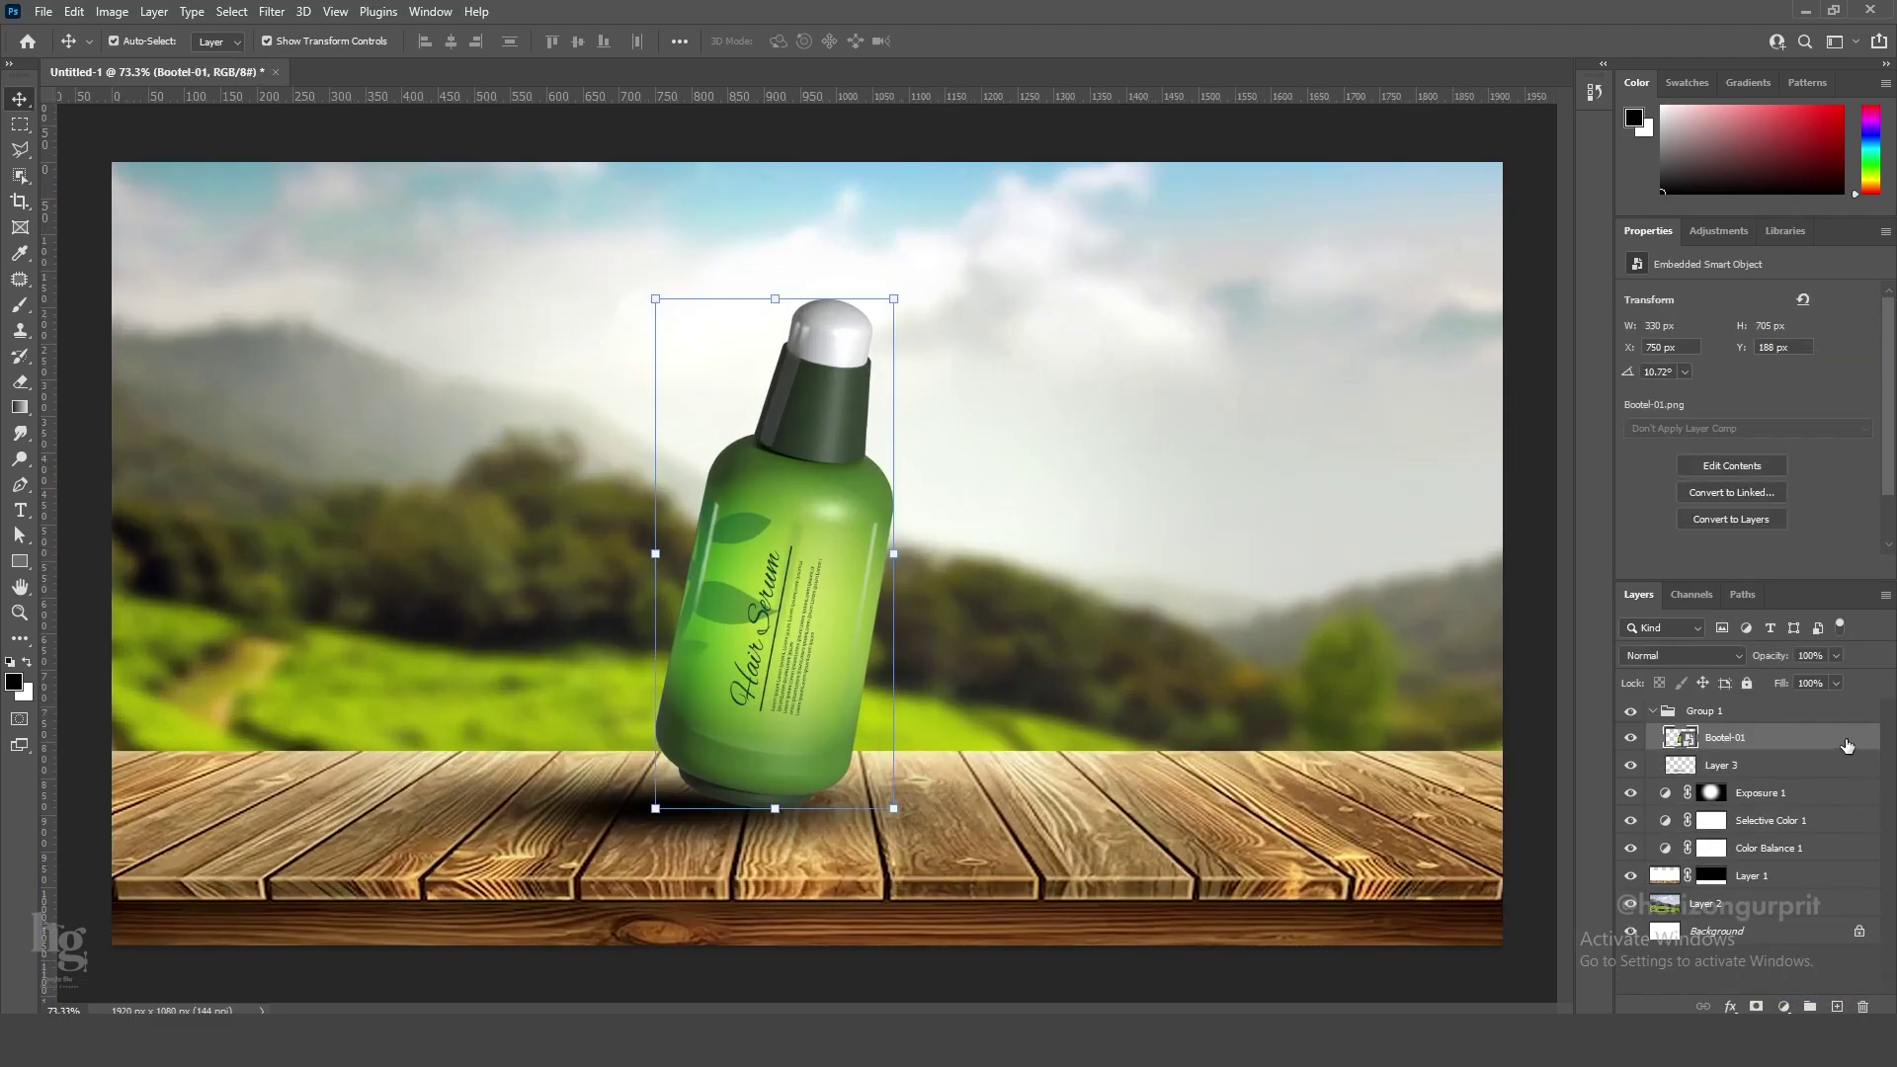
Add a white Inner Shadow with 100% opacity to the bottle layer and raise its choke slightly.
{"action": "double_click", "coordinate": [1847, 744]}
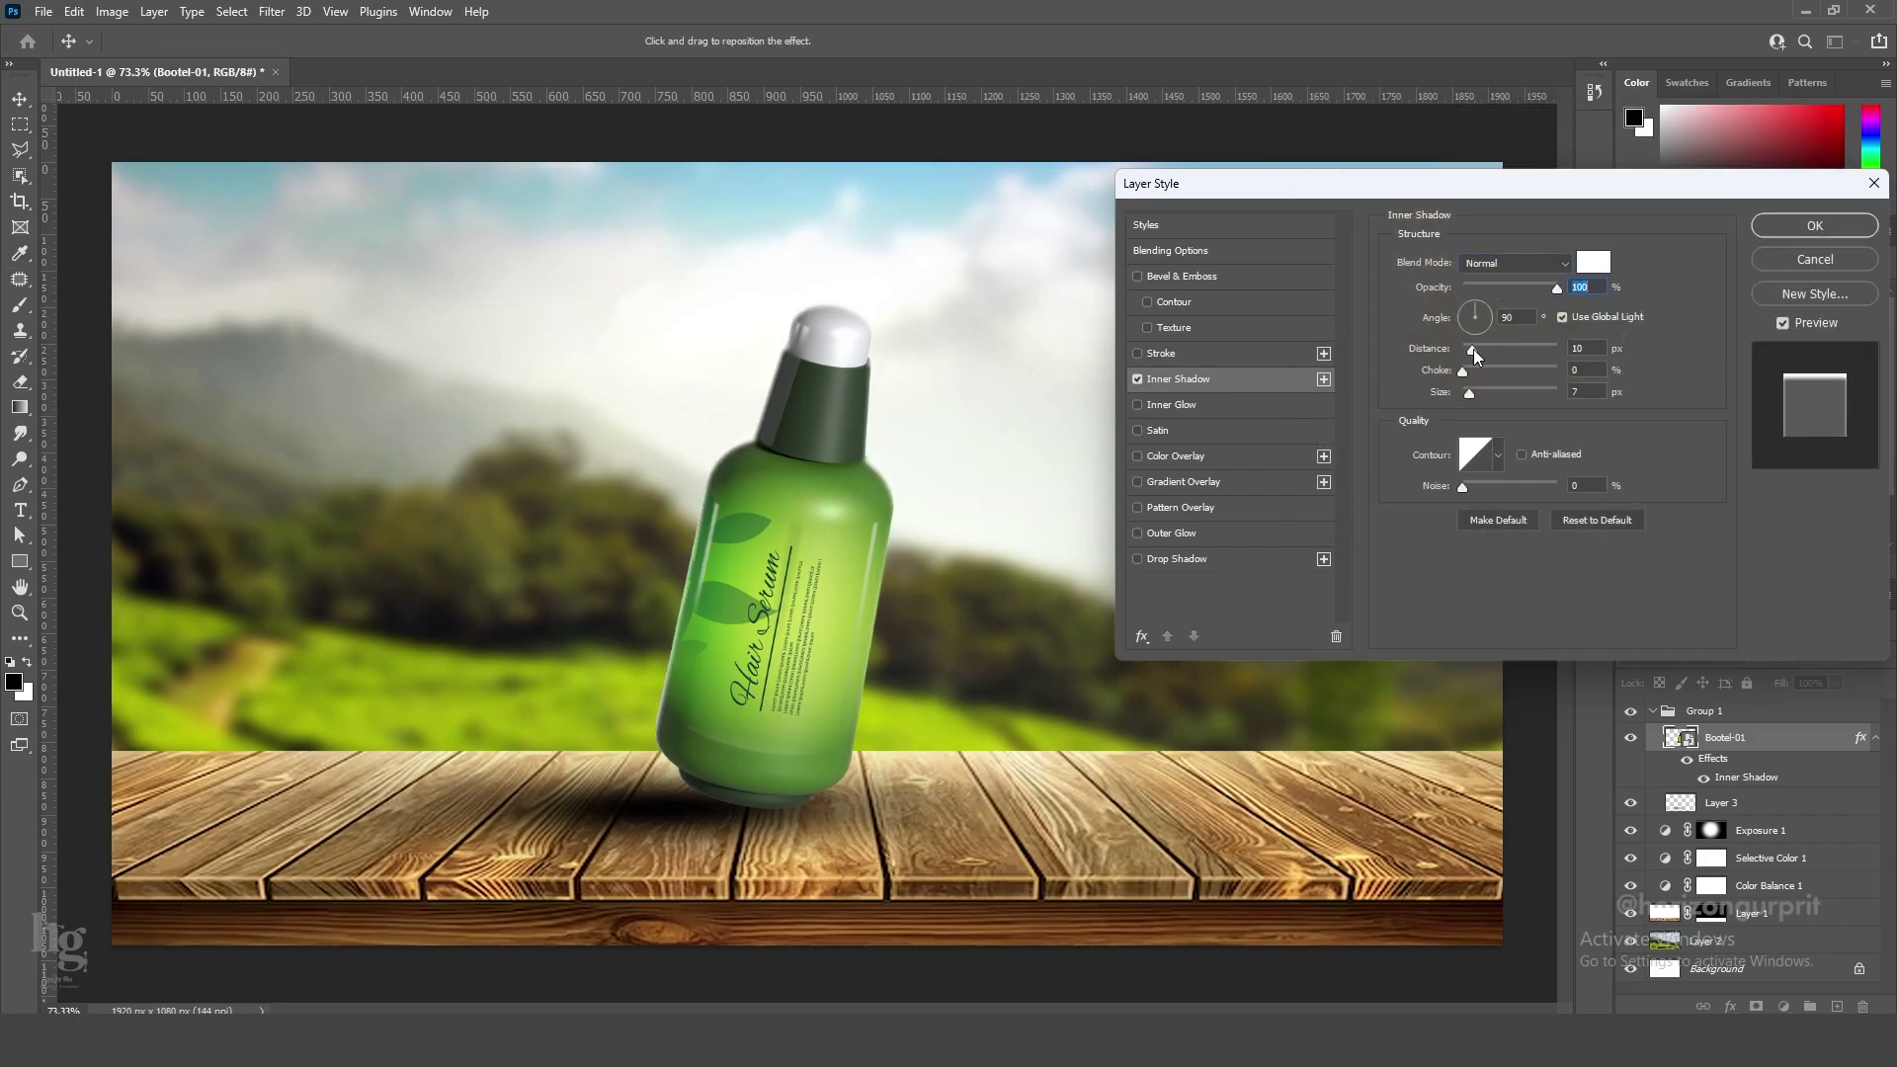
{"action": "left_click_drag", "start_coordinate": [1462, 371], "coordinate": [1478, 370]}
{"action": "key", "text": "Return"}
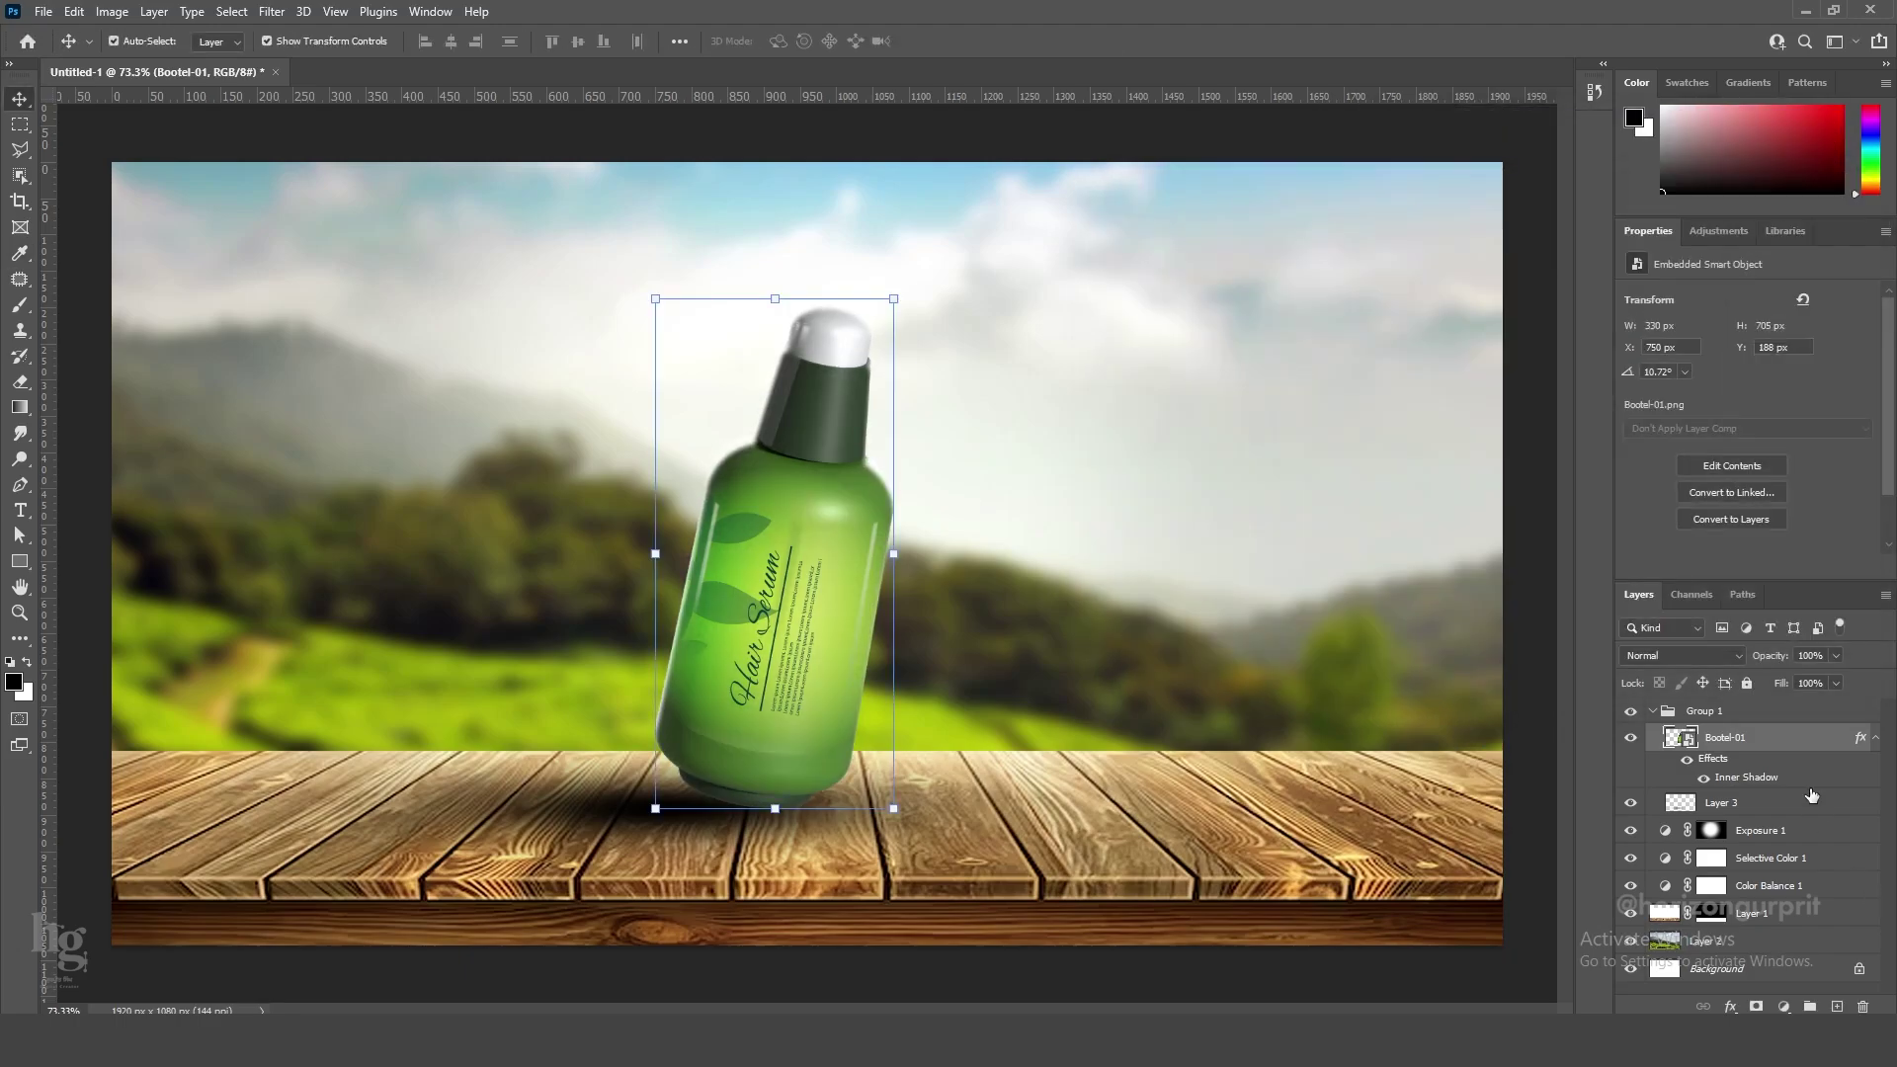
Convert the bottle's Inner Shadow effect into its own layer and add a layer mask to it.
{"action": "right_click", "coordinate": [1770, 786]}
{"action": "left_click", "coordinate": [1789, 734]}
{"action": "left_click", "coordinate": [1812, 737]}
{"action": "left_click", "coordinate": [1756, 1006]}
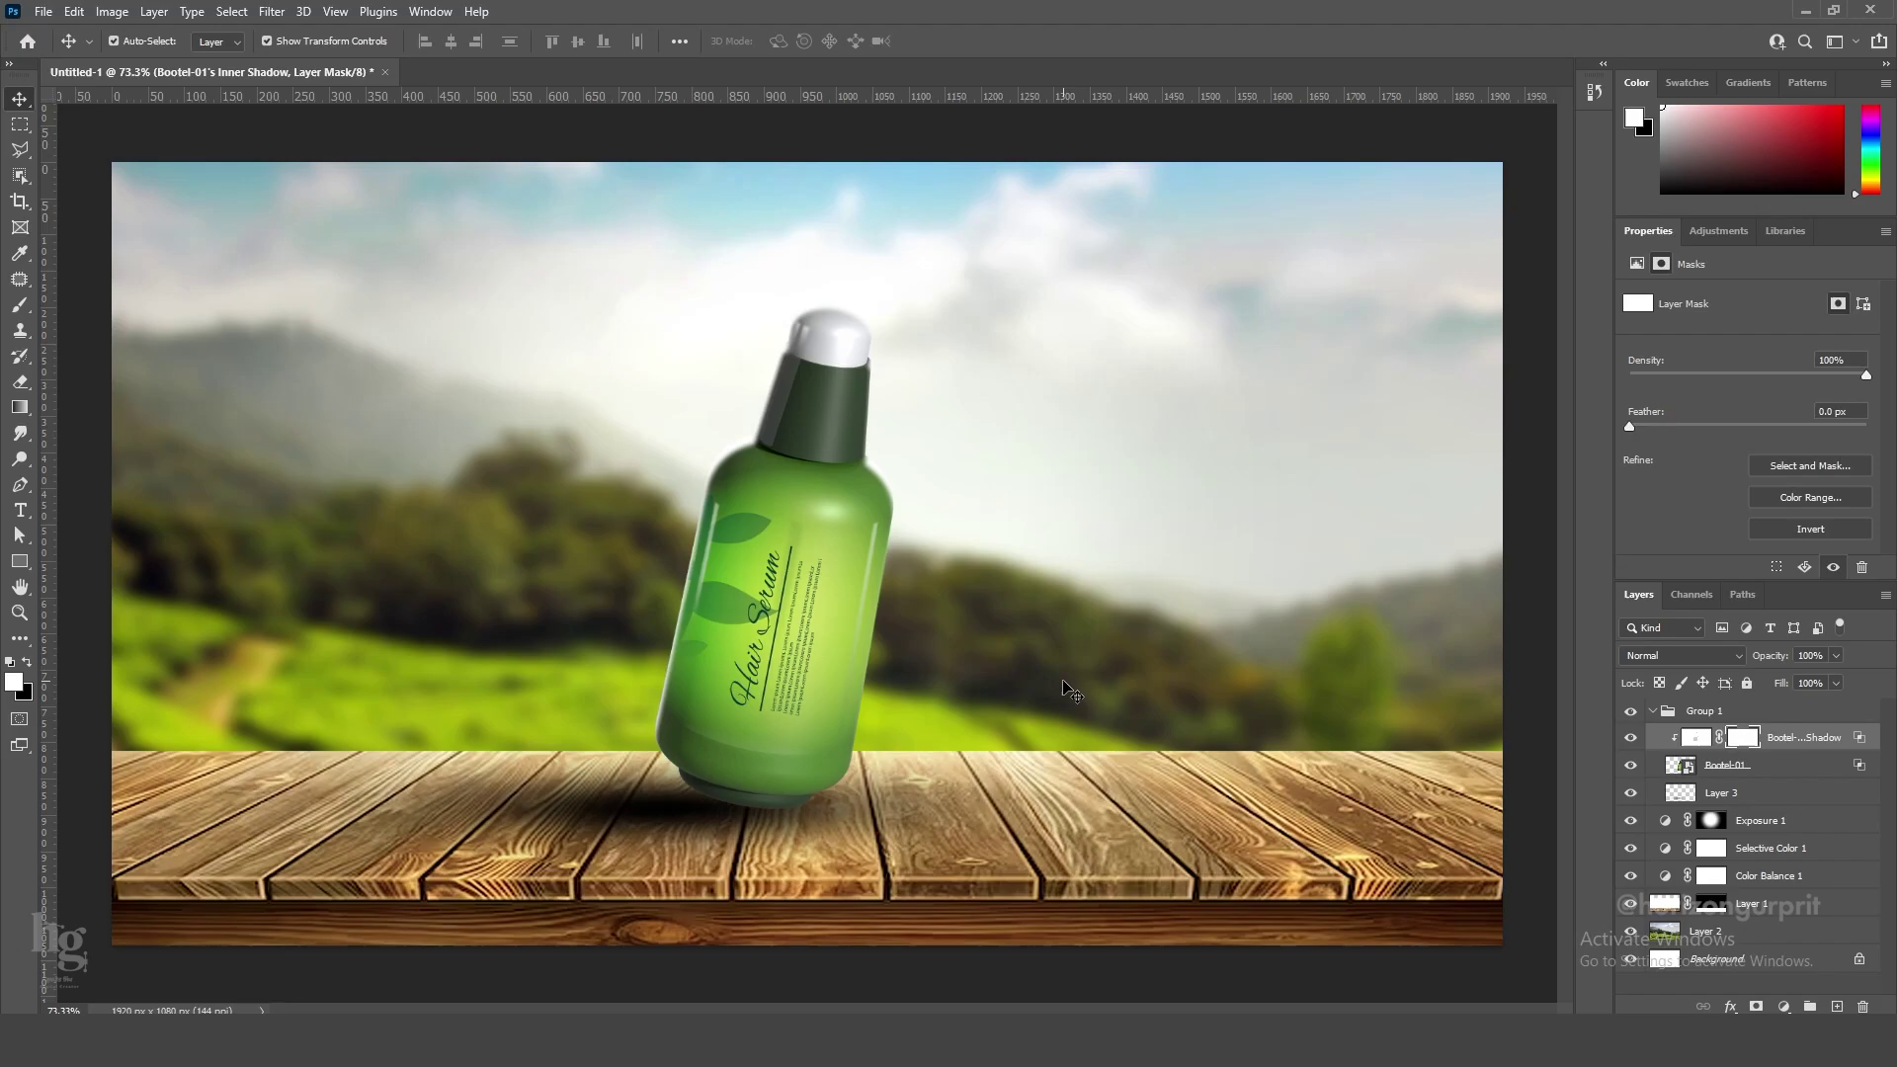
Paint black on the inner shadow layer's mask over the lower part of the bottle to hide the highlight there.
{"action": "key", "text": "b"}
{"action": "key", "text": "x"}
{"action": "left_click_drag", "start_coordinate": [792, 743], "coordinate": [812, 753]}
{"action": "key", "text": "v"}
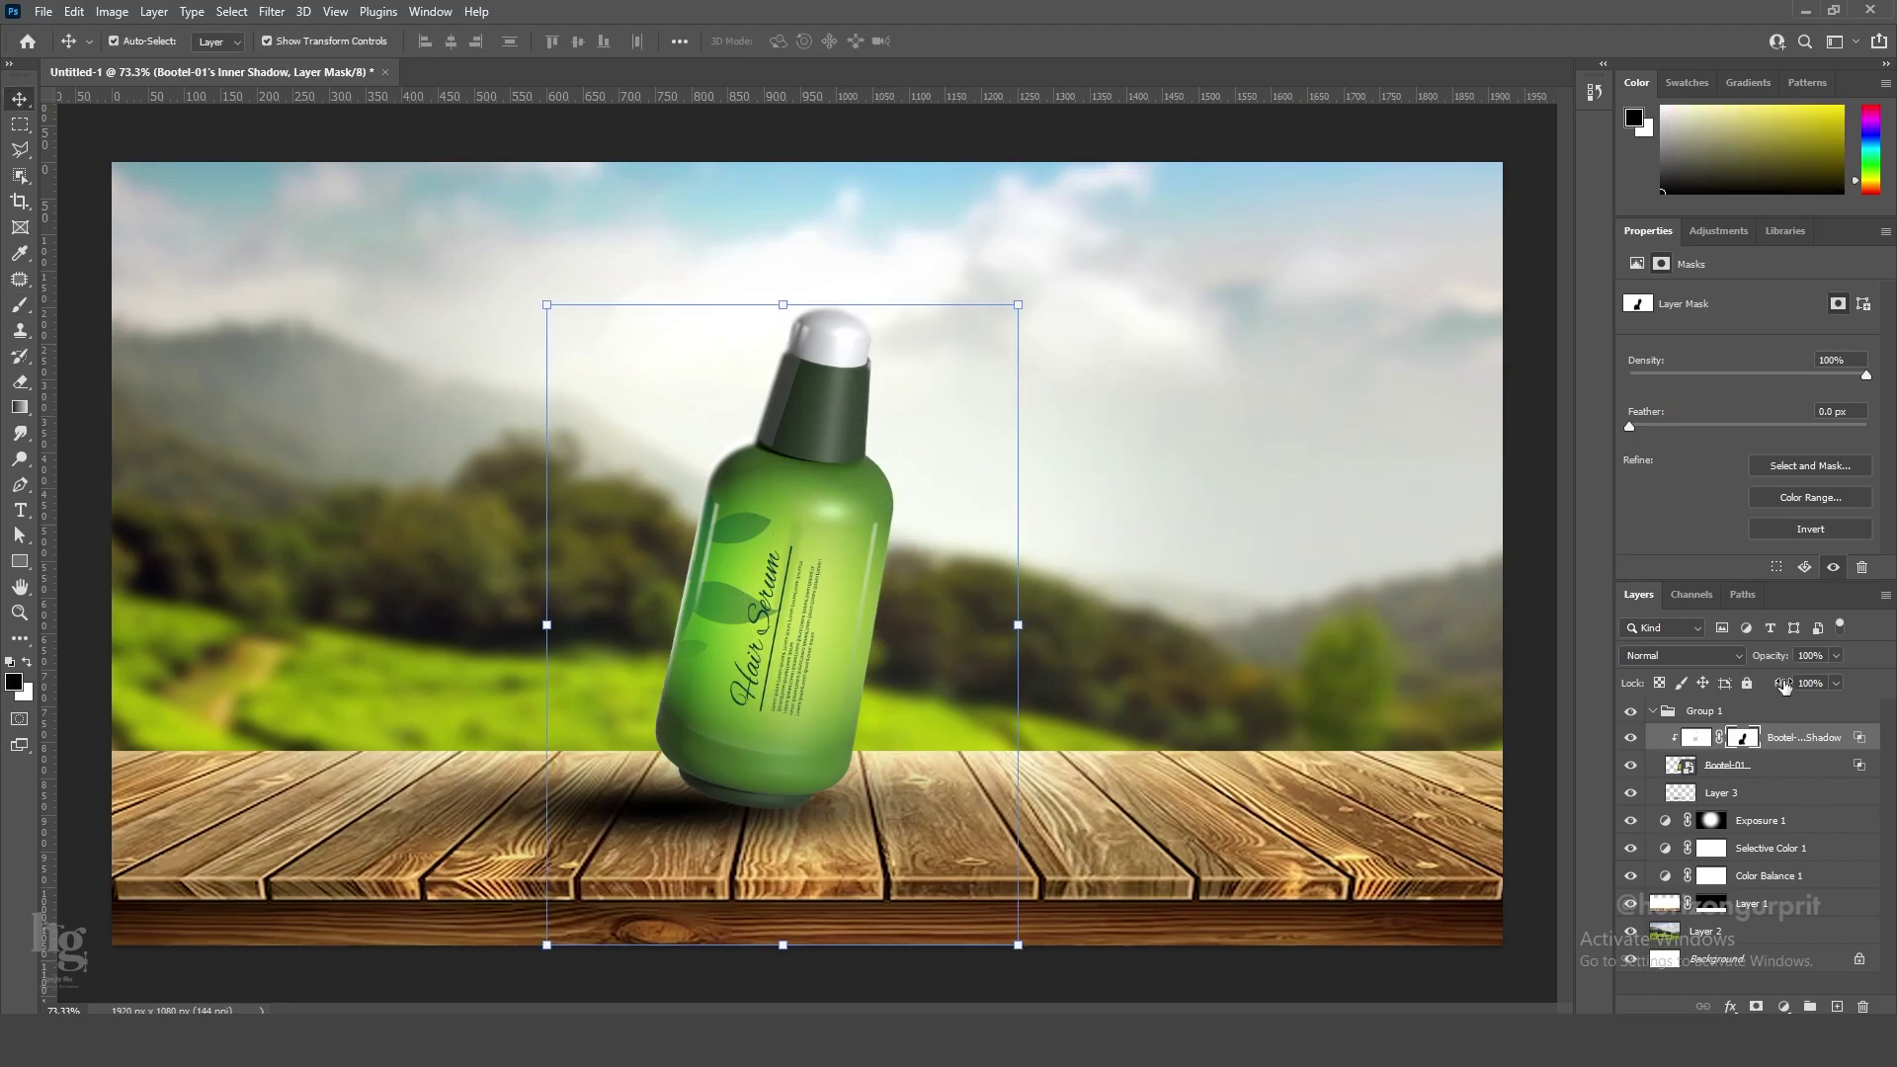
{"action": "left_click_drag", "start_coordinate": [1751, 682], "coordinate": [1749, 682]}
{"action": "scroll", "coordinate": [889, 554], "scroll_direction": "down", "scroll_amount": 5}
{"action": "left_click", "coordinate": [1071, 892]}
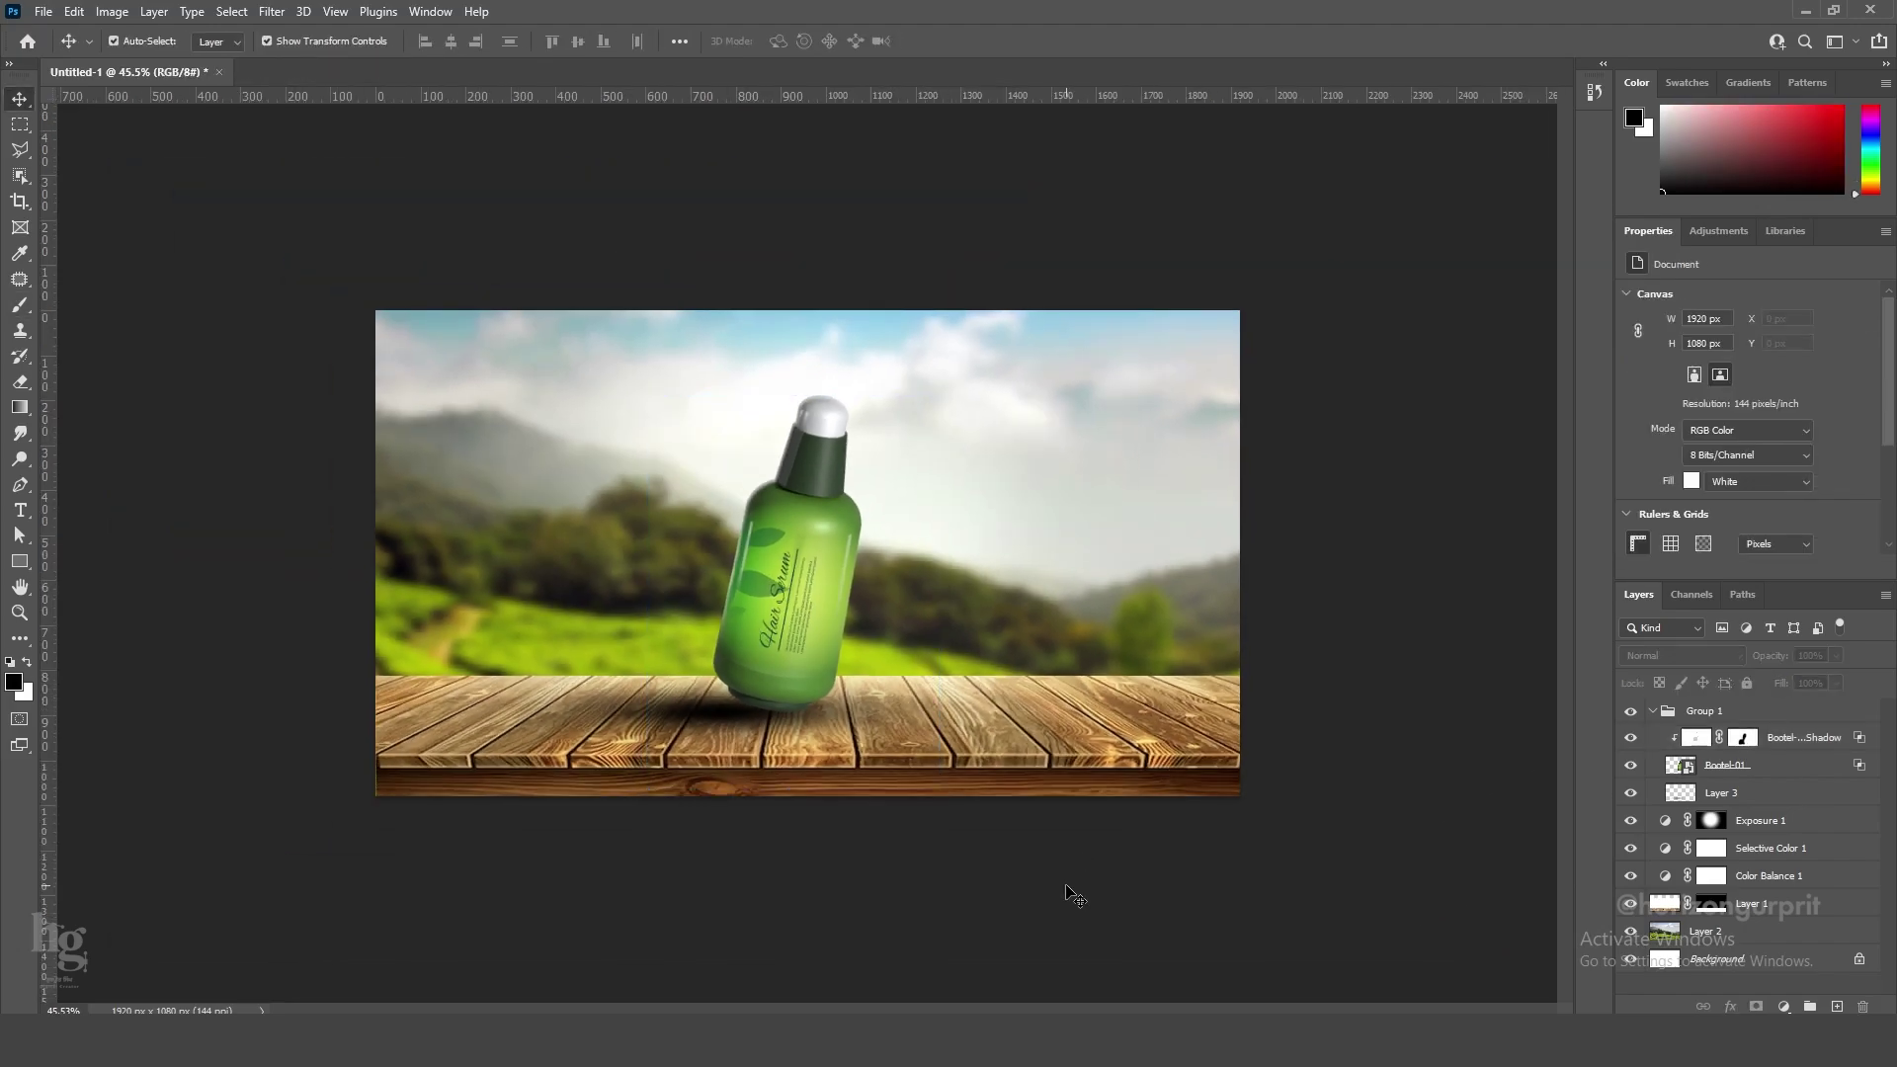
Place the spring green leaves image, scale it to 110.22%, rotate it 13.89° and position it over the canvas's upper-right corner.
{"action": "left_click", "coordinate": [44, 12]}
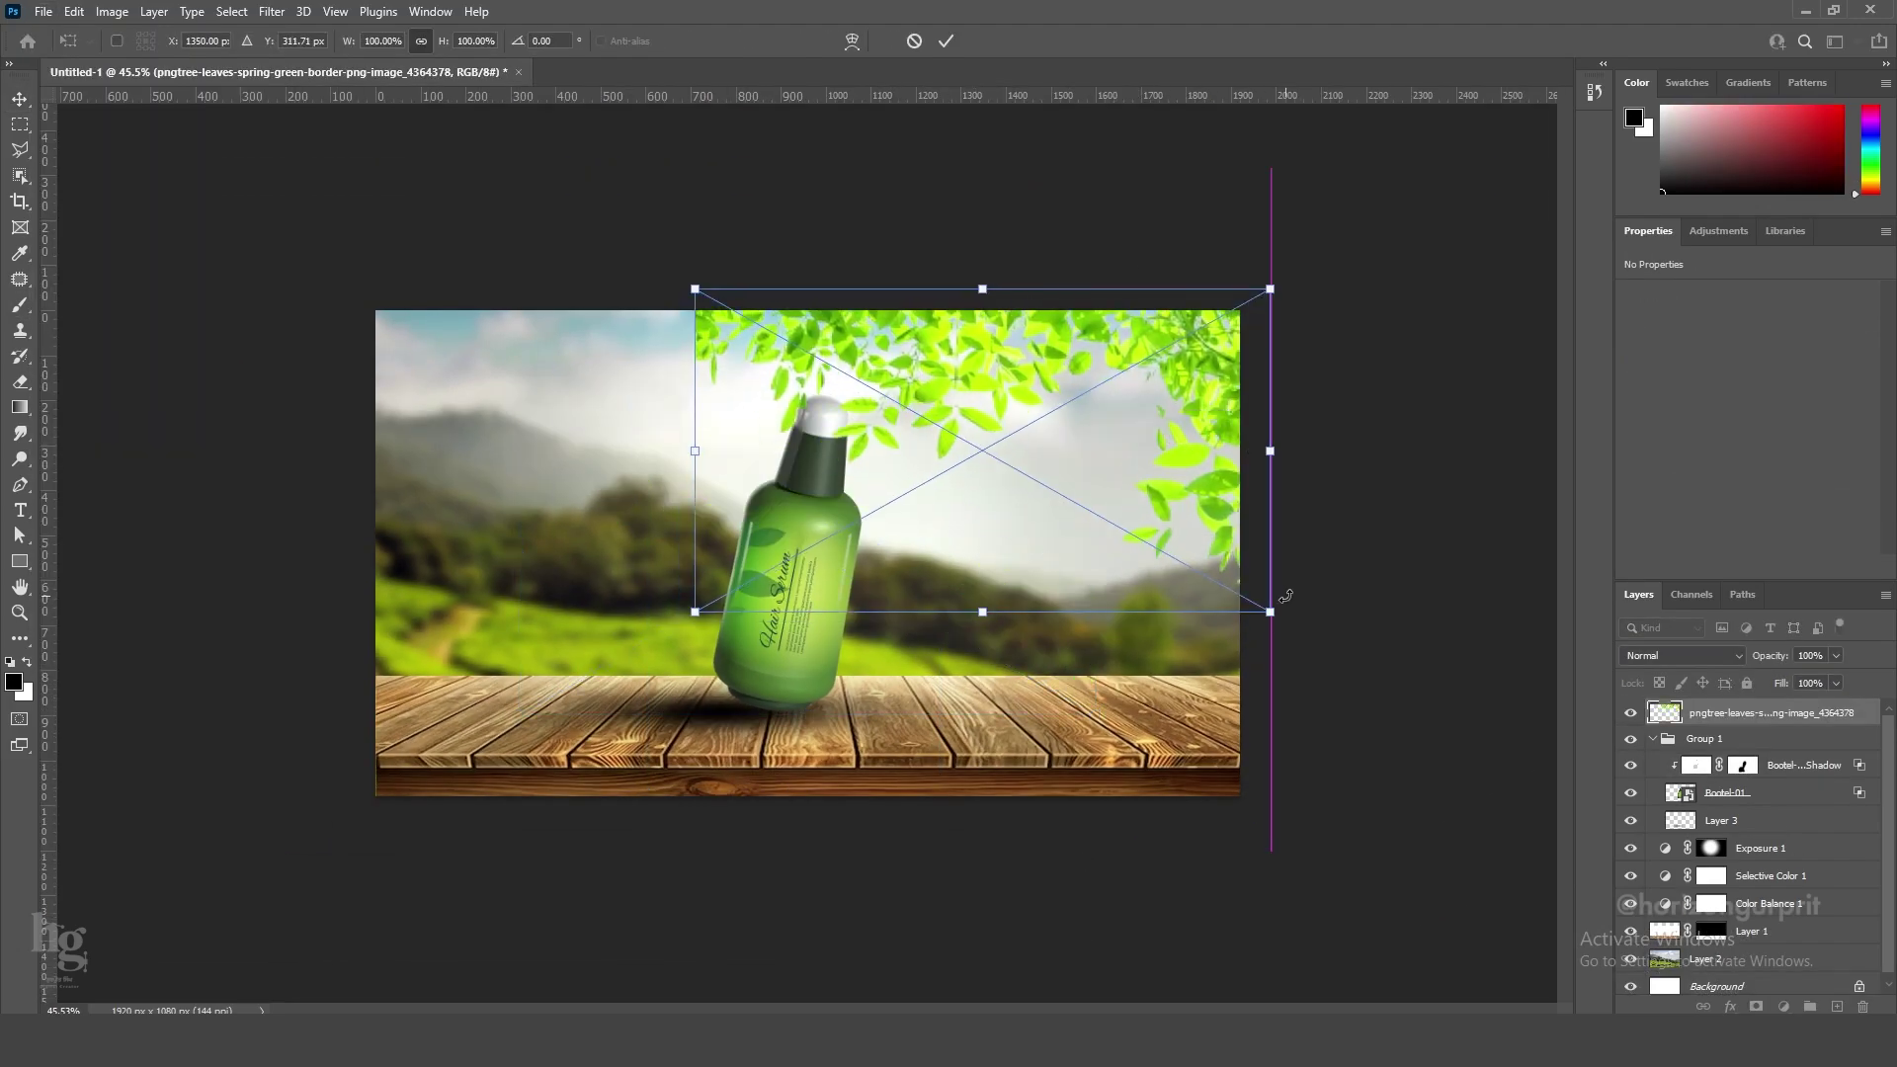
{"action": "left_click_drag", "start_coordinate": [1275, 608], "coordinate": [1211, 524]}
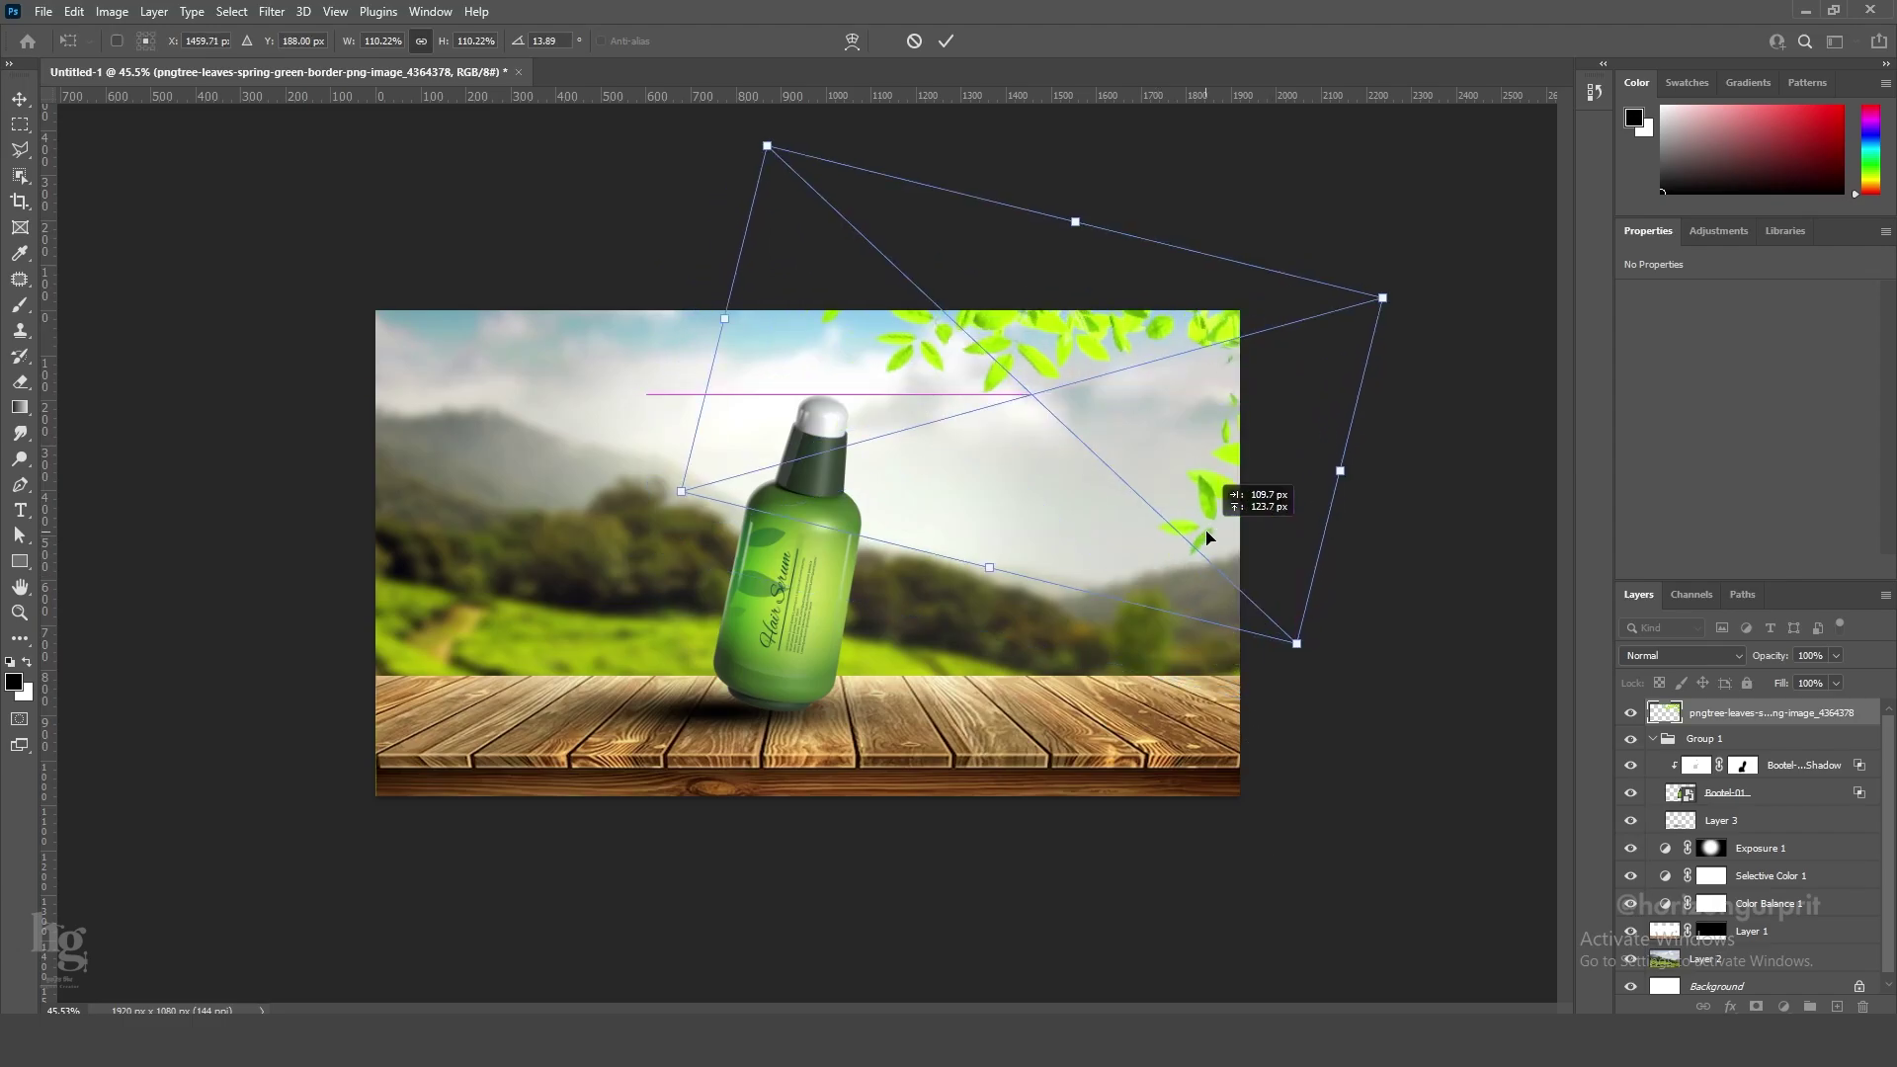
{"action": "key", "text": "Return"}
Duplicate the leaves layer, rotate the copy to -74.39° and enlarge it so its leaves hang along the canvas's left edge.
{"action": "key", "text": "ctrl+j"}
{"action": "key", "text": "ctrl+t"}
{"action": "left_click_drag", "start_coordinate": [1304, 654], "coordinate": [715, 178]}
{"action": "left_click_drag", "start_coordinate": [889, 415], "coordinate": [429, 524]}
{"action": "left_click_drag", "start_coordinate": [929, 328], "coordinate": [812, 822]}
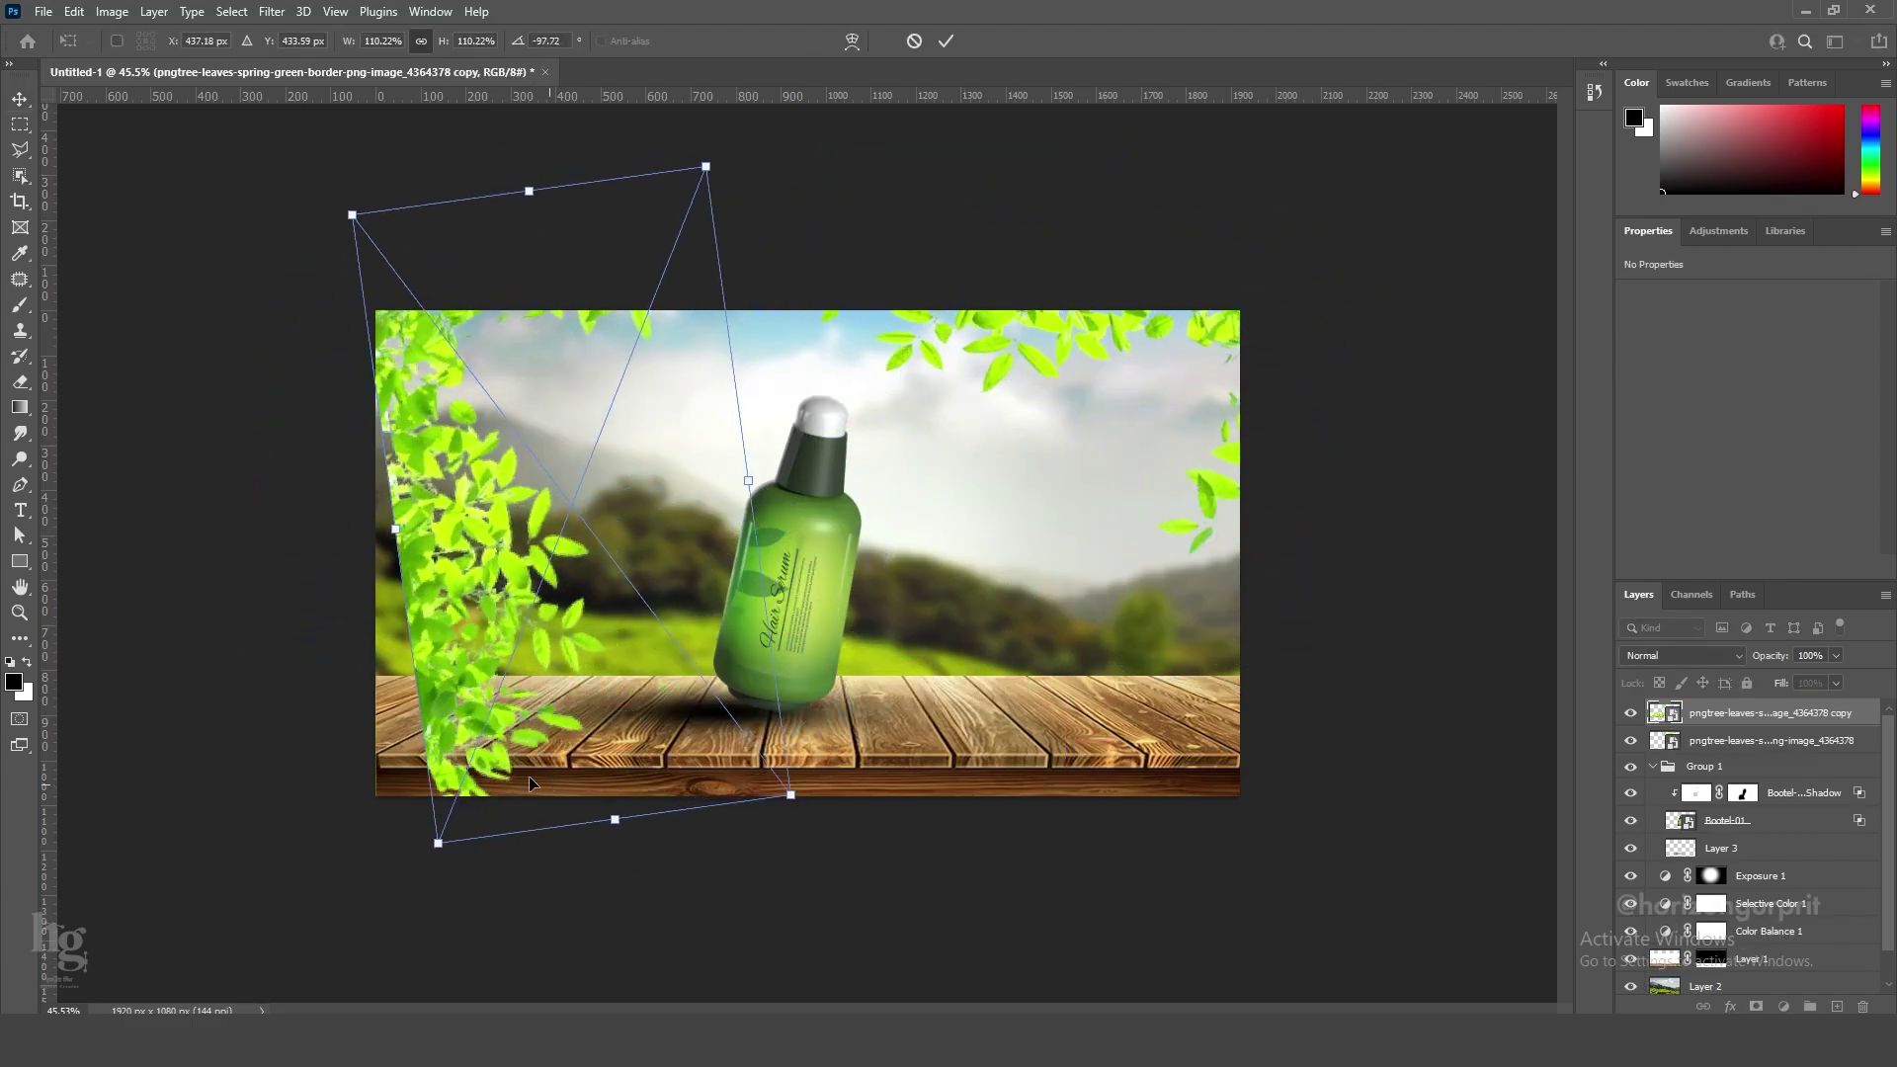
{"action": "left_click_drag", "start_coordinate": [530, 775], "coordinate": [429, 775]}
{"action": "left_click_drag", "start_coordinate": [679, 287], "coordinate": [741, 372]}
{"action": "left_click_drag", "start_coordinate": [712, 232], "coordinate": [775, 157]}
{"action": "left_click_drag", "start_coordinate": [524, 589], "coordinate": [553, 546]}
{"action": "left_click_drag", "start_coordinate": [737, 465], "coordinate": [731, 482]}
{"action": "left_click_drag", "start_coordinate": [484, 513], "coordinate": [466, 517]}
{"action": "key", "text": "Return"}
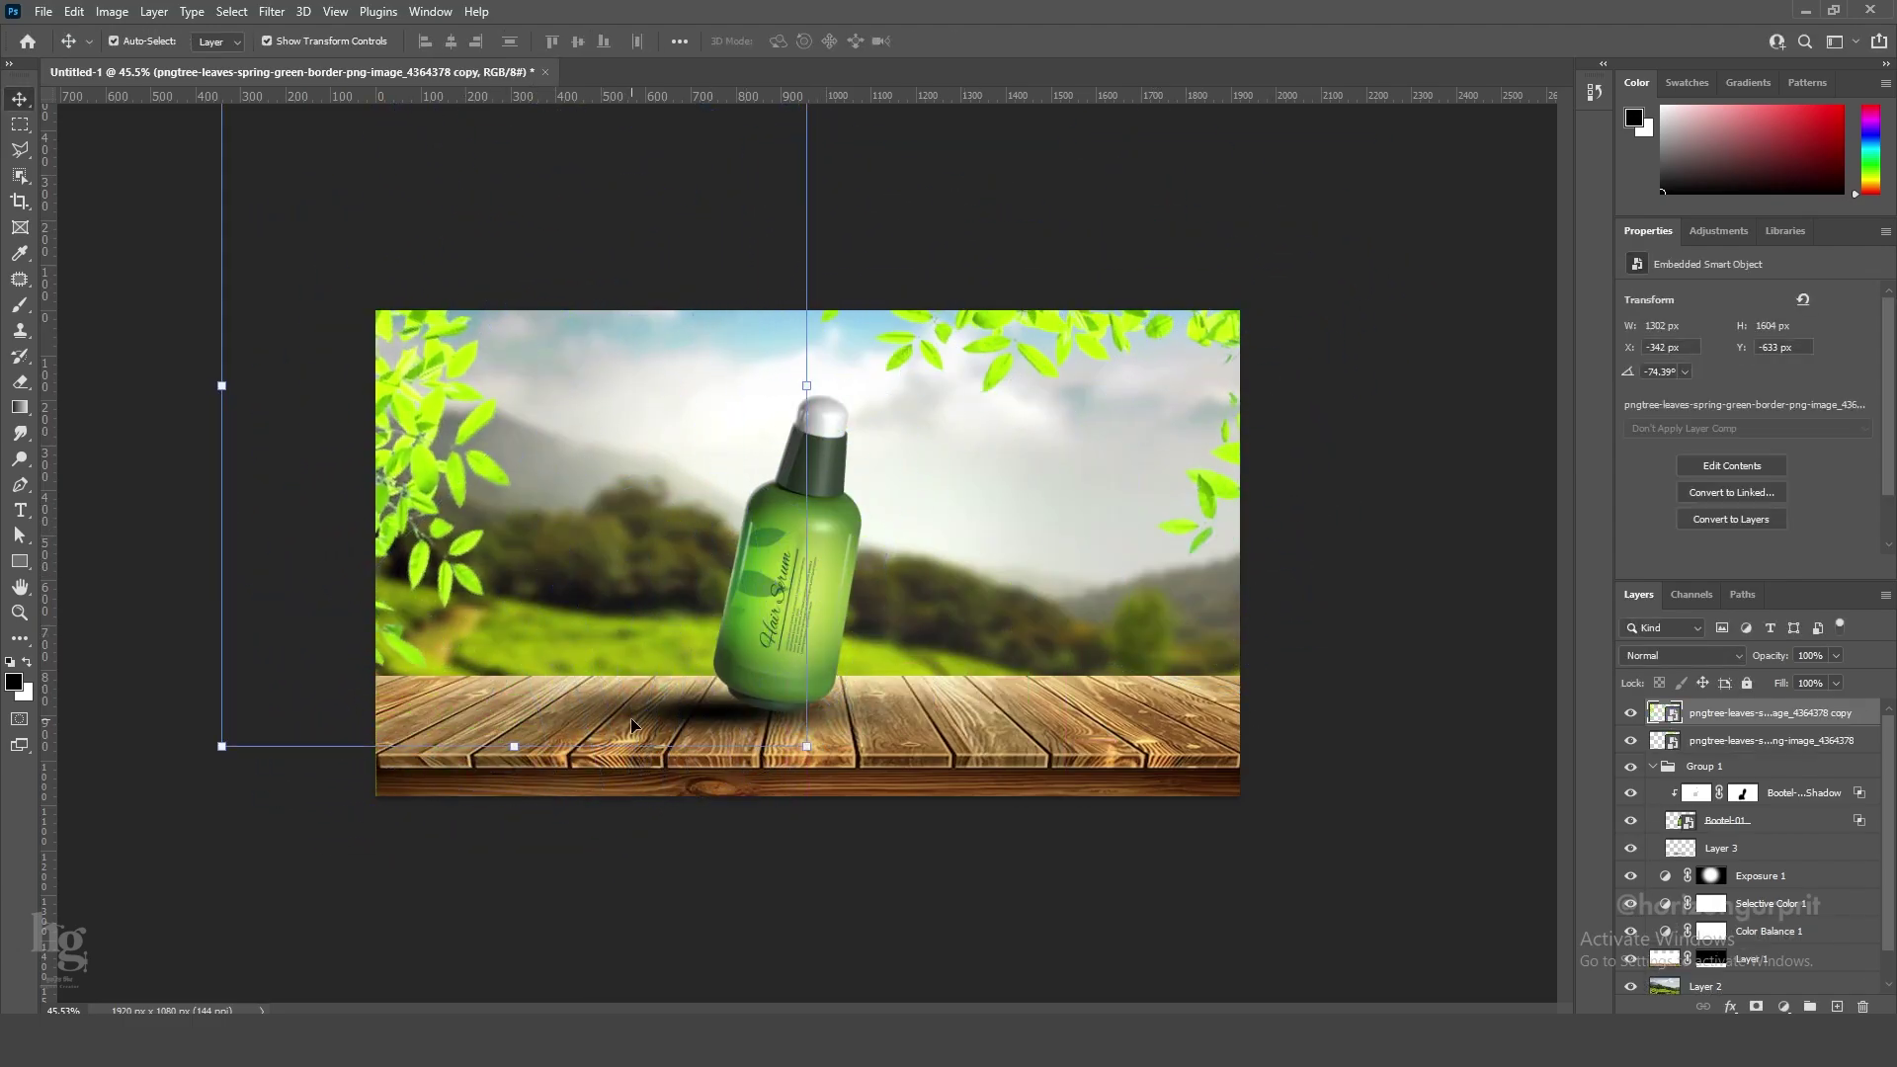
Duplicate the left leaves, rotate the copy to 151.07° at 142.62% scale and place it along the canvas's lower-right edge.
{"action": "key", "text": "ctrl+j"}
{"action": "key", "text": "ctrl+t"}
{"action": "left_click_drag", "start_coordinate": [726, 822], "coordinate": [781, 124]}
{"action": "left_click_drag", "start_coordinate": [610, 521], "coordinate": [1067, 711]}
{"action": "left_click_drag", "start_coordinate": [1143, 813], "coordinate": [1228, 657]}
{"action": "left_click_drag", "start_coordinate": [1099, 609], "coordinate": [1034, 751]}
{"action": "left_click_drag", "start_coordinate": [1215, 811], "coordinate": [1198, 874]}
{"action": "left_click_drag", "start_coordinate": [1094, 766], "coordinate": [1132, 832]}
{"action": "key", "text": "Return"}
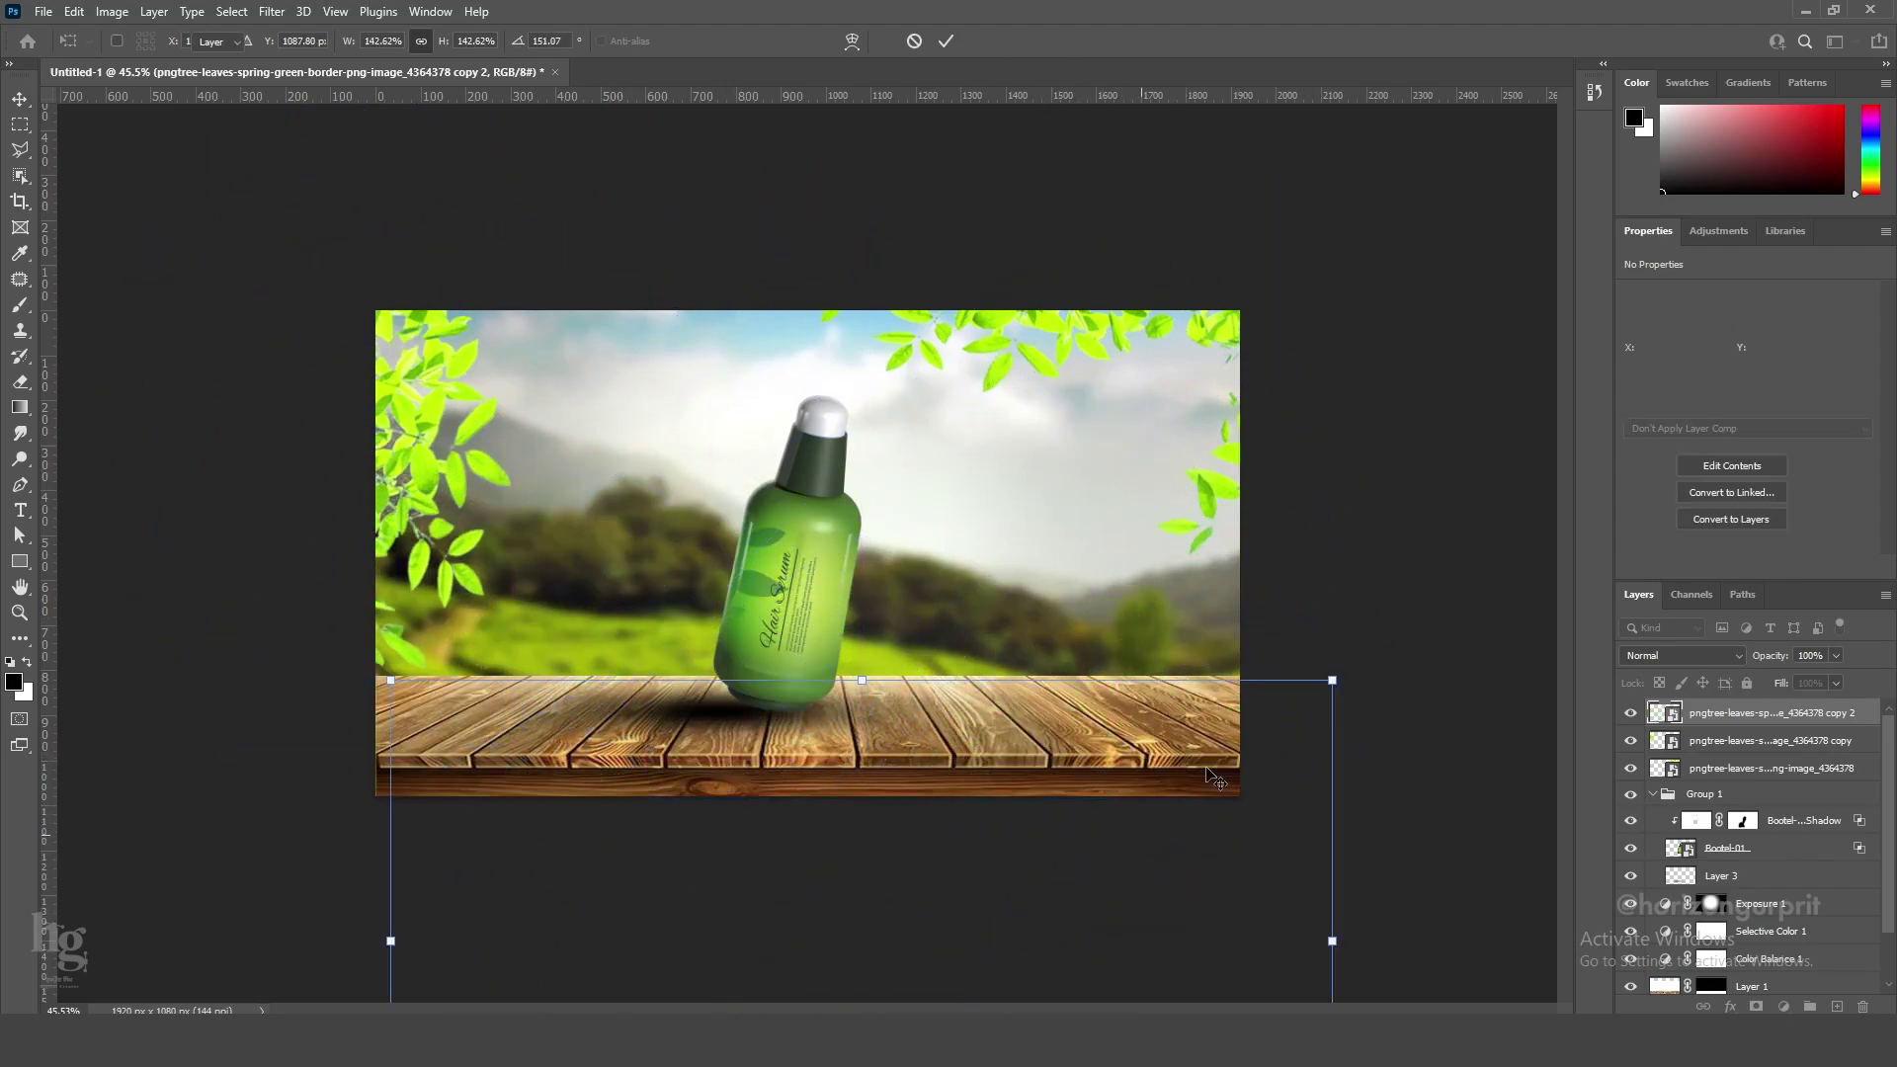
Group the three leaf layers and nest that group in another group named "leaf and branches".
{"action": "left_click", "coordinate": [1751, 768], "text": "shift"}
{"action": "key", "text": "ctrl+g"}
{"action": "key", "text": "ctrl+g"}
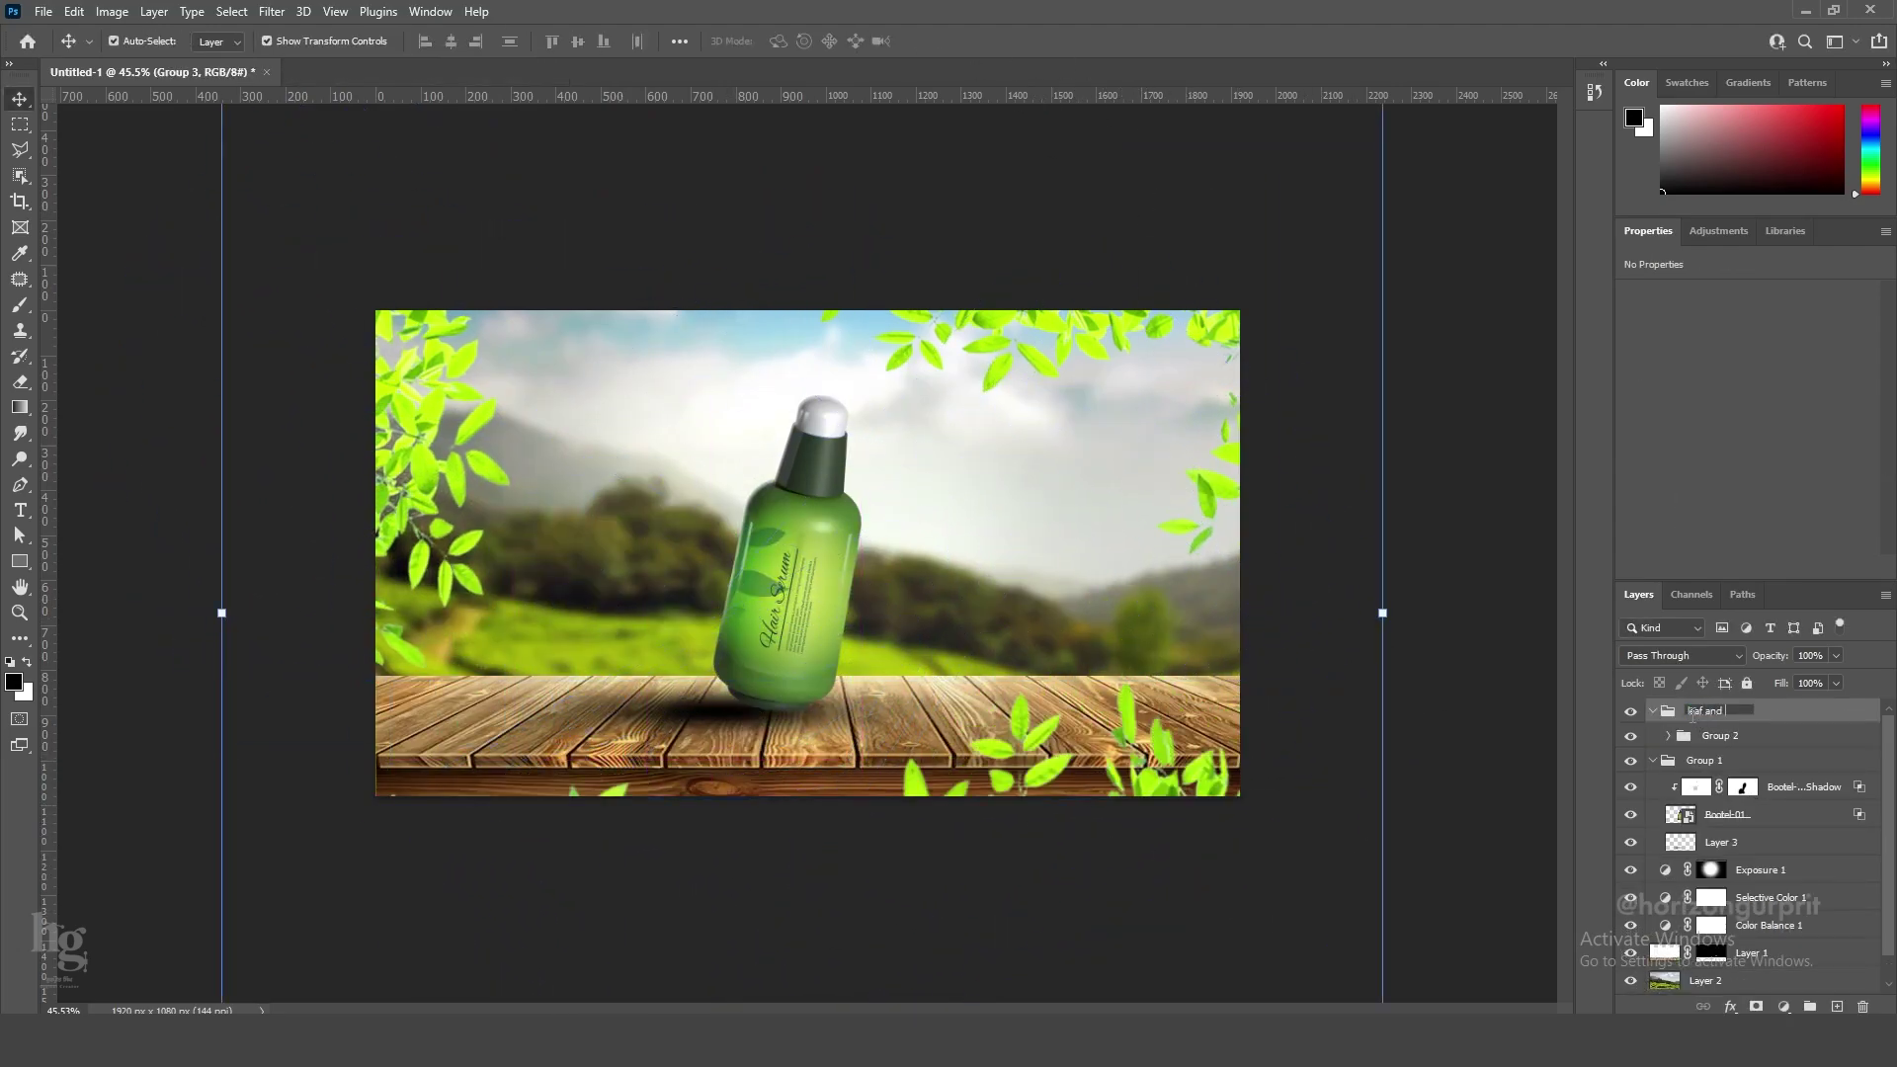
Clip a Selective Color adjustment to the leaves group, setting Greens to magenta +100, yellow -7 and black +100.
{"action": "left_click", "coordinate": [1784, 1007]}
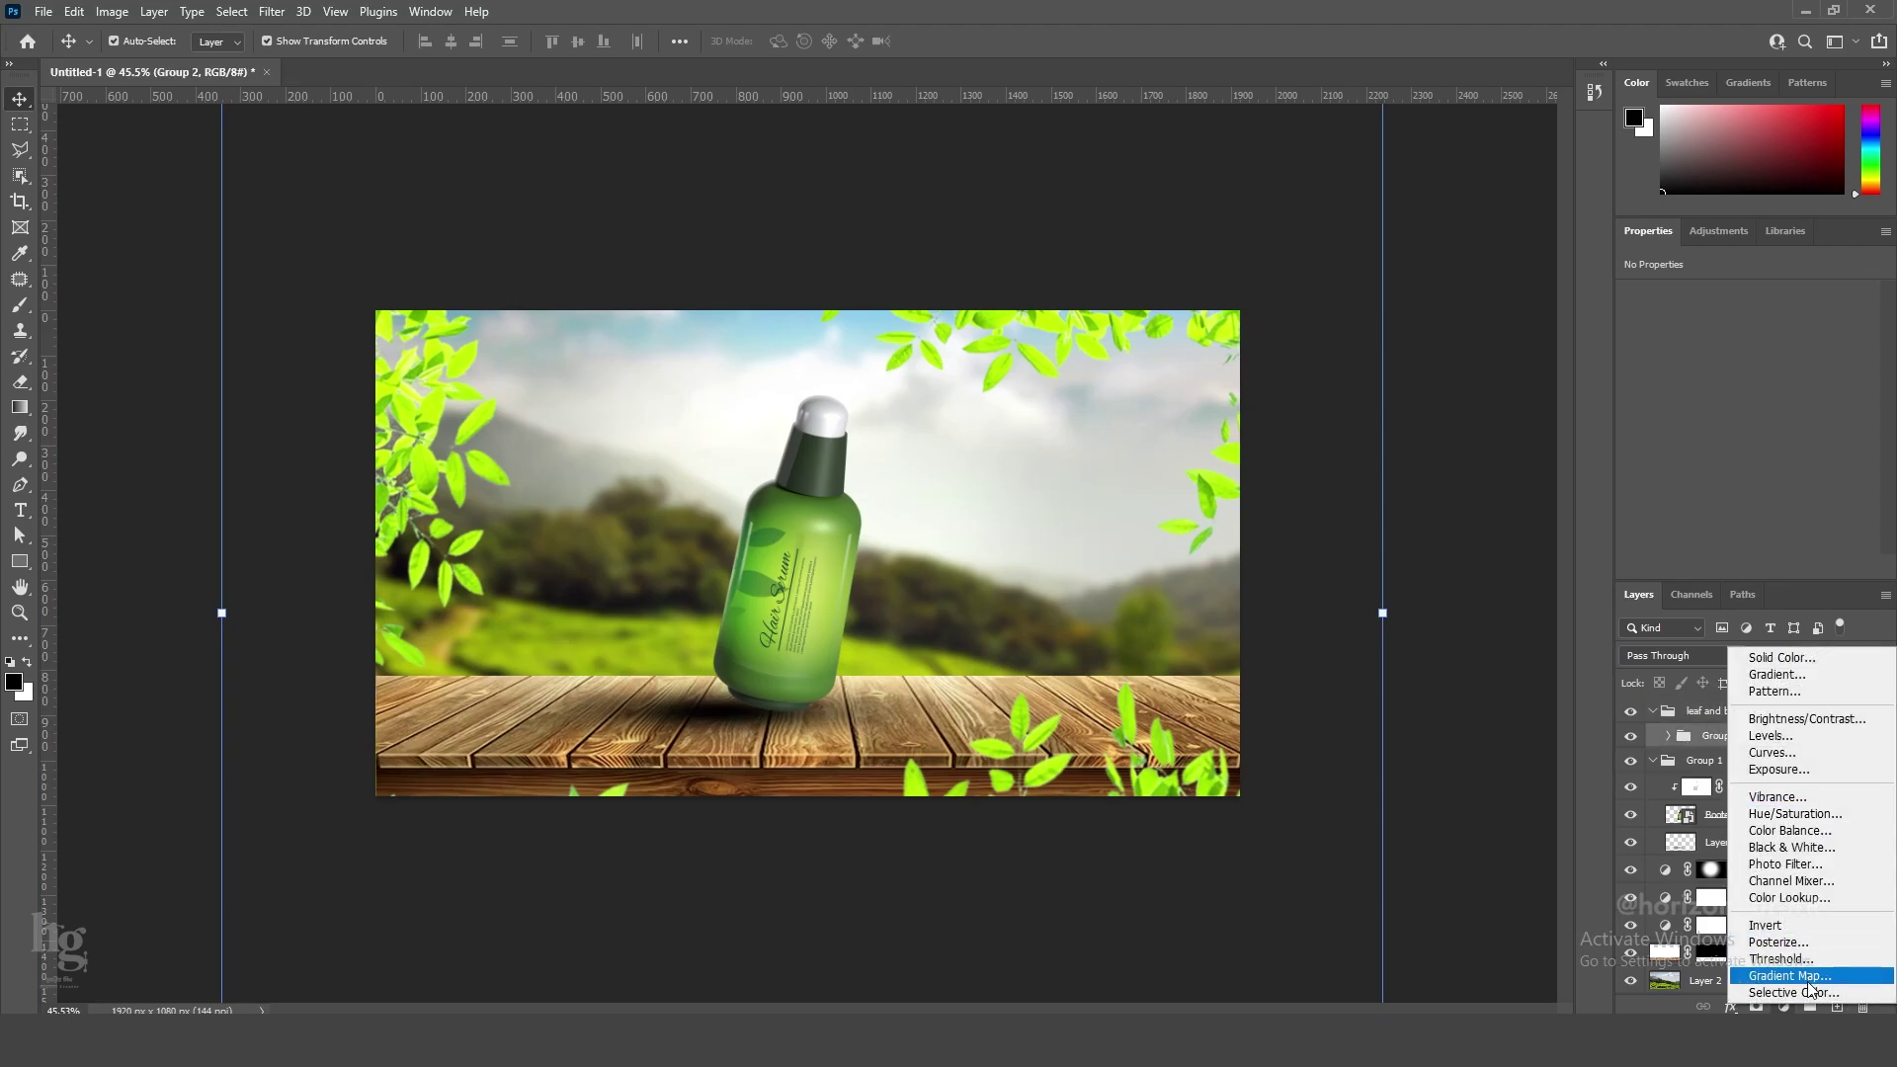
{"action": "left_click", "coordinate": [1769, 983]}
{"action": "left_click", "coordinate": [1702, 299]}
{"action": "left_click_drag", "start_coordinate": [1748, 476], "coordinate": [1834, 470]}
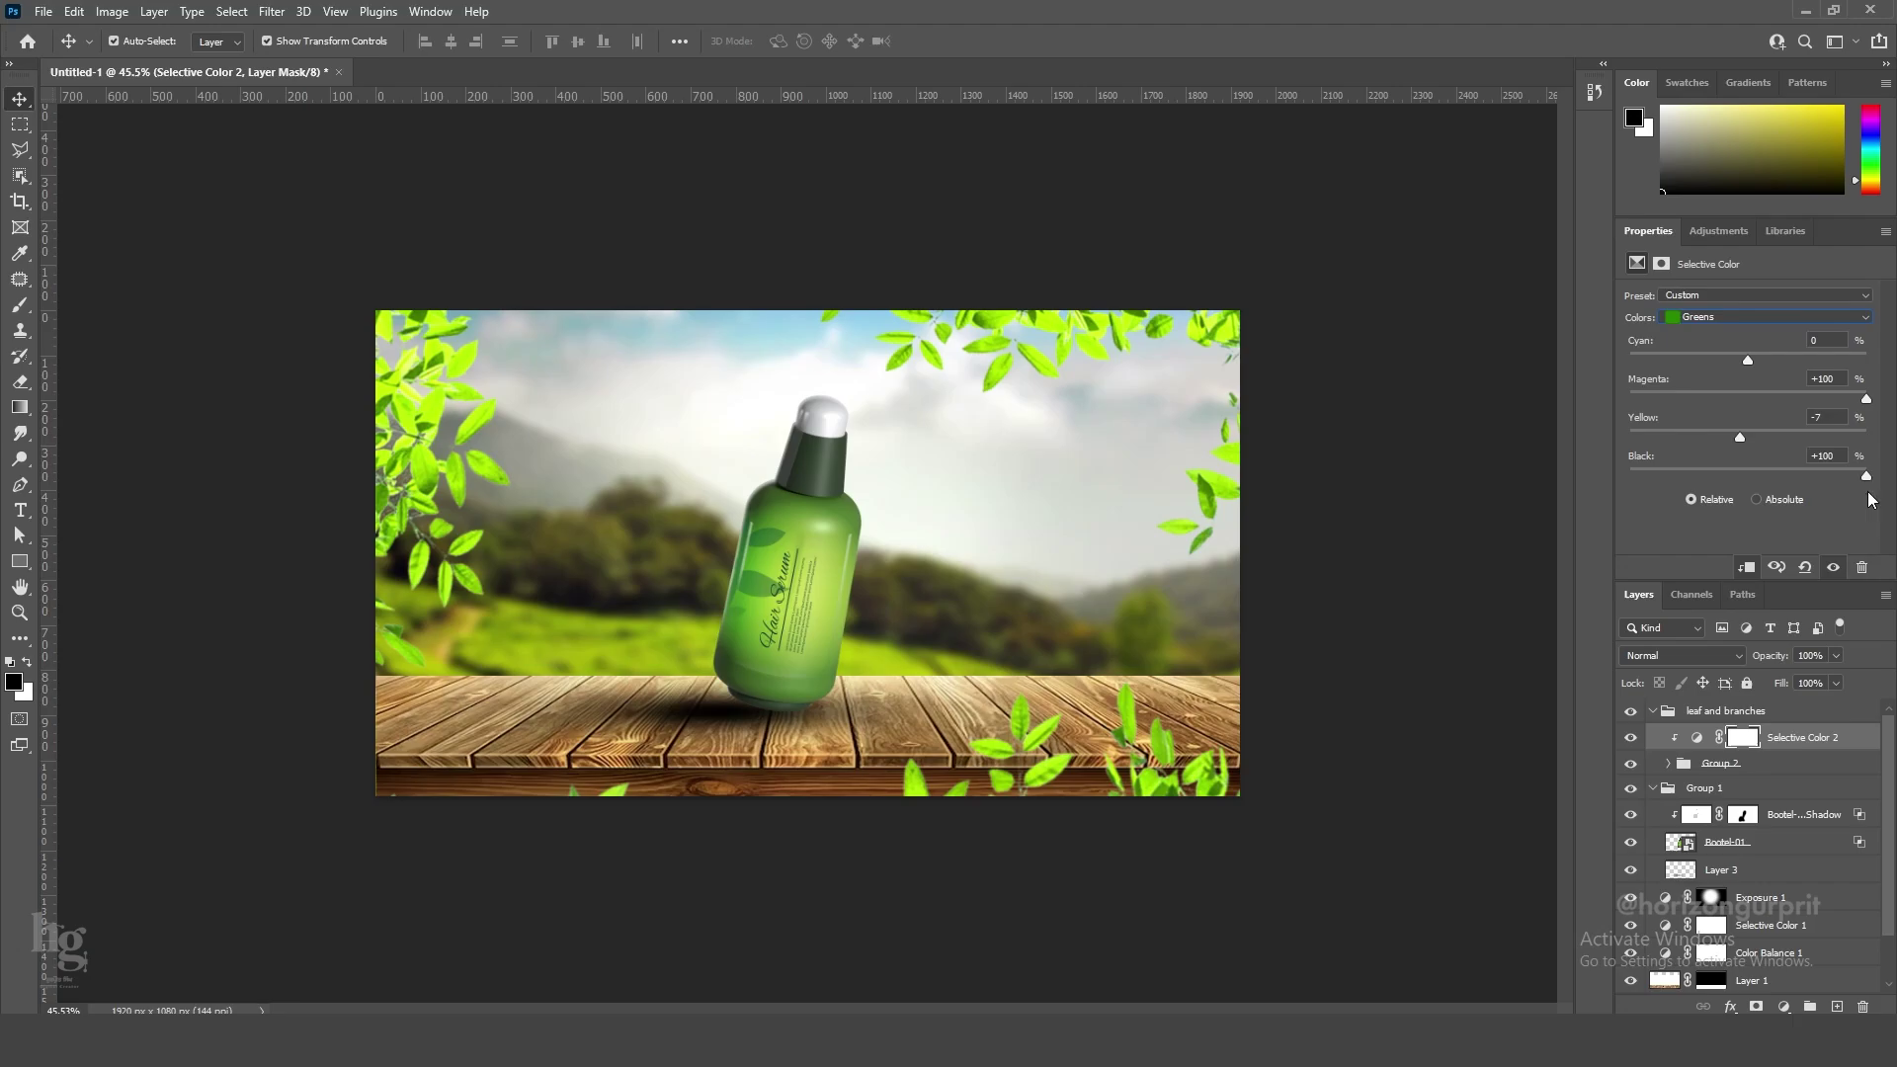
Clip a Hue/Saturation adjustment to the leaves group with saturation -39 and lightness -21.
{"action": "left_click", "coordinate": [1783, 1007]}
{"action": "left_click", "coordinate": [1763, 771]}
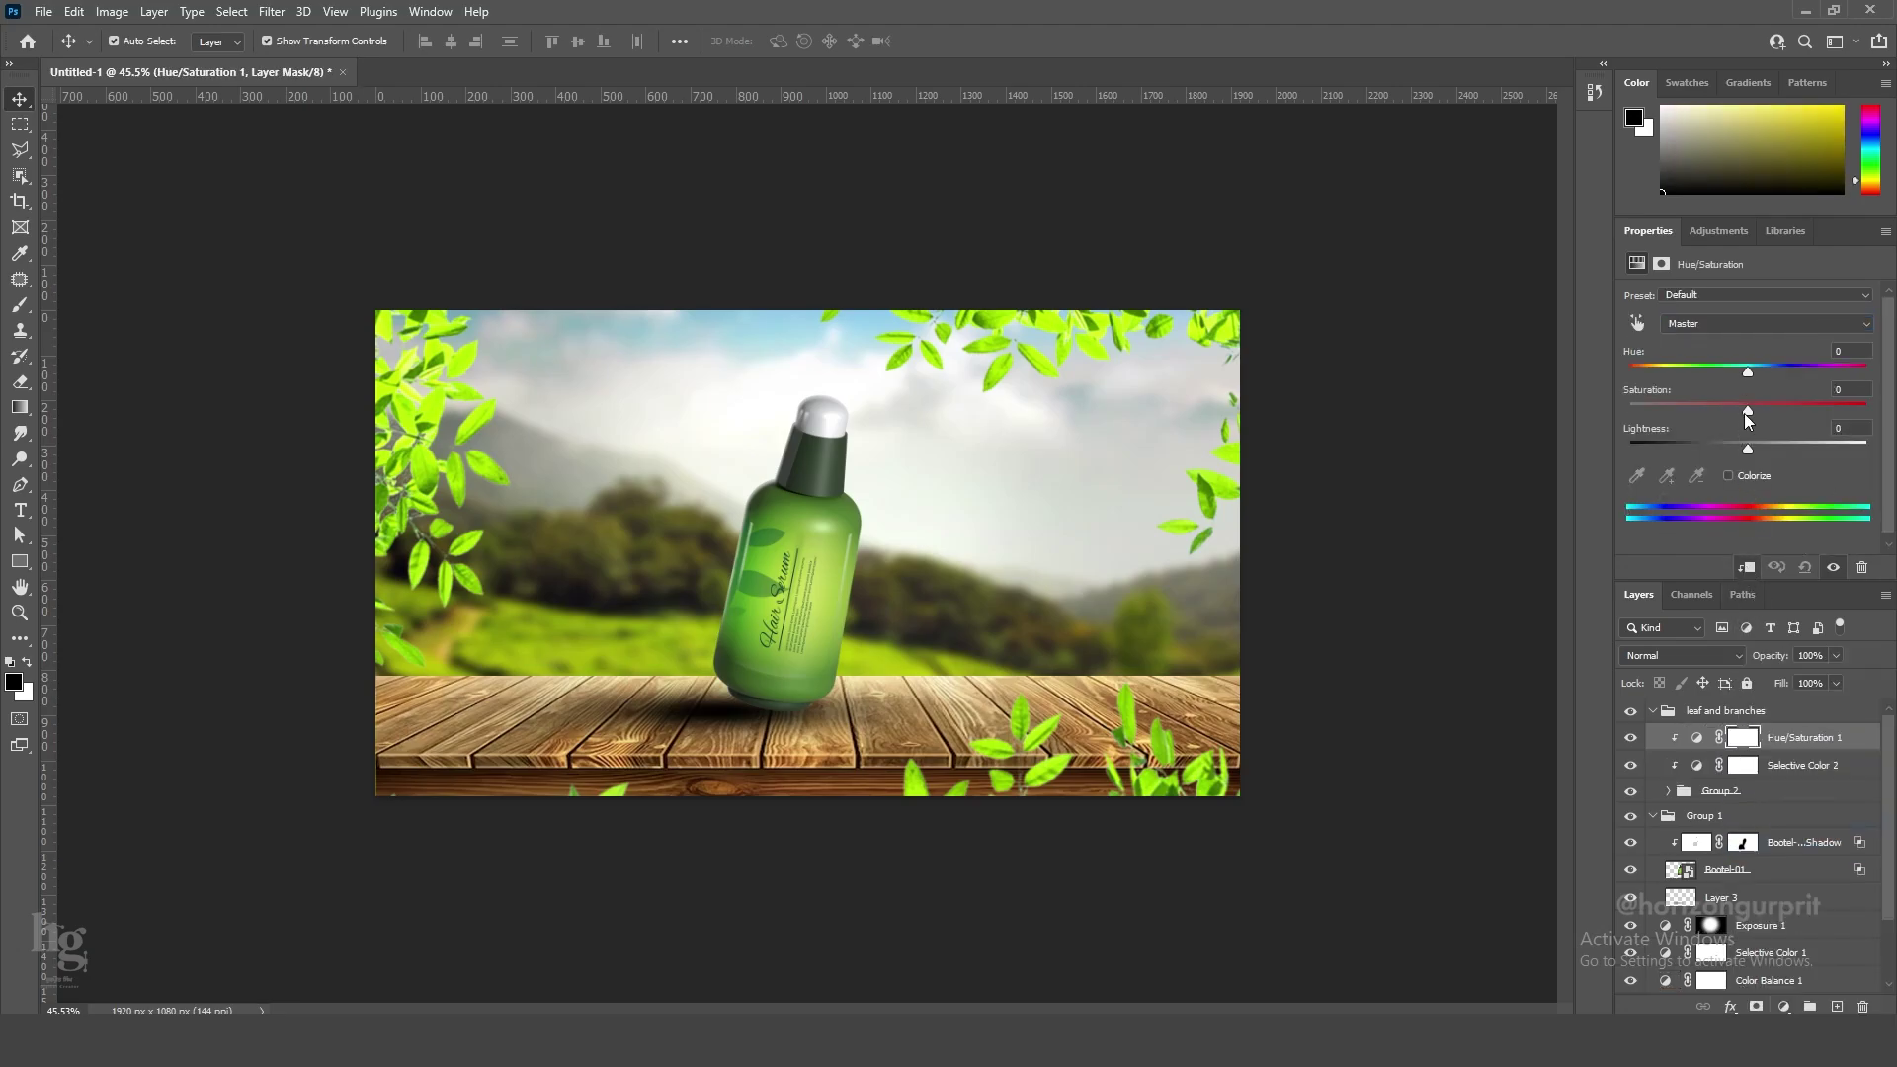
{"action": "left_click_drag", "start_coordinate": [1747, 411], "coordinate": [1701, 410]}
Apply a Gaussian Blur with a 9.6 px radius to the leaf layers in Group 2.
{"action": "left_click", "coordinate": [1668, 792]}
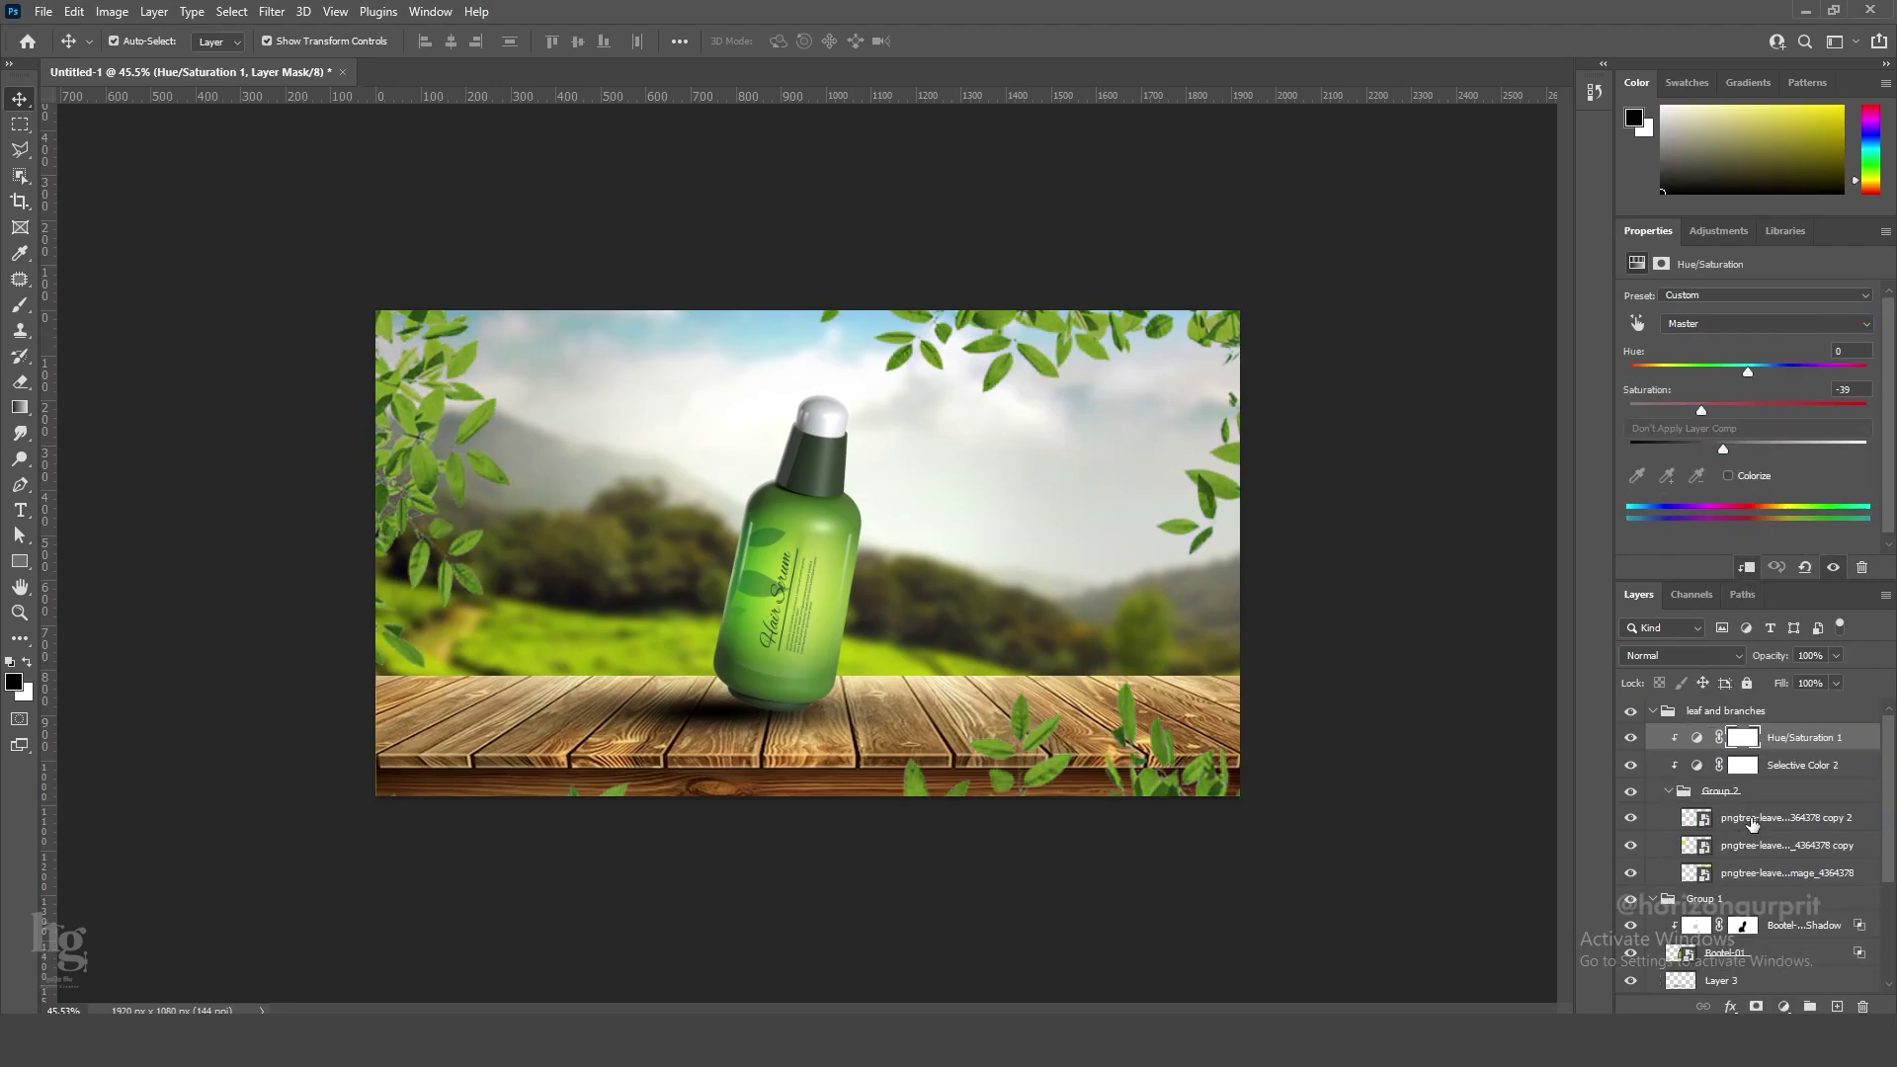
{"action": "left_click", "coordinate": [1752, 818]}
{"action": "left_click", "coordinate": [271, 11]}
{"action": "mouse_move", "coordinate": [286, 254]}
{"action": "left_click", "coordinate": [558, 334]}
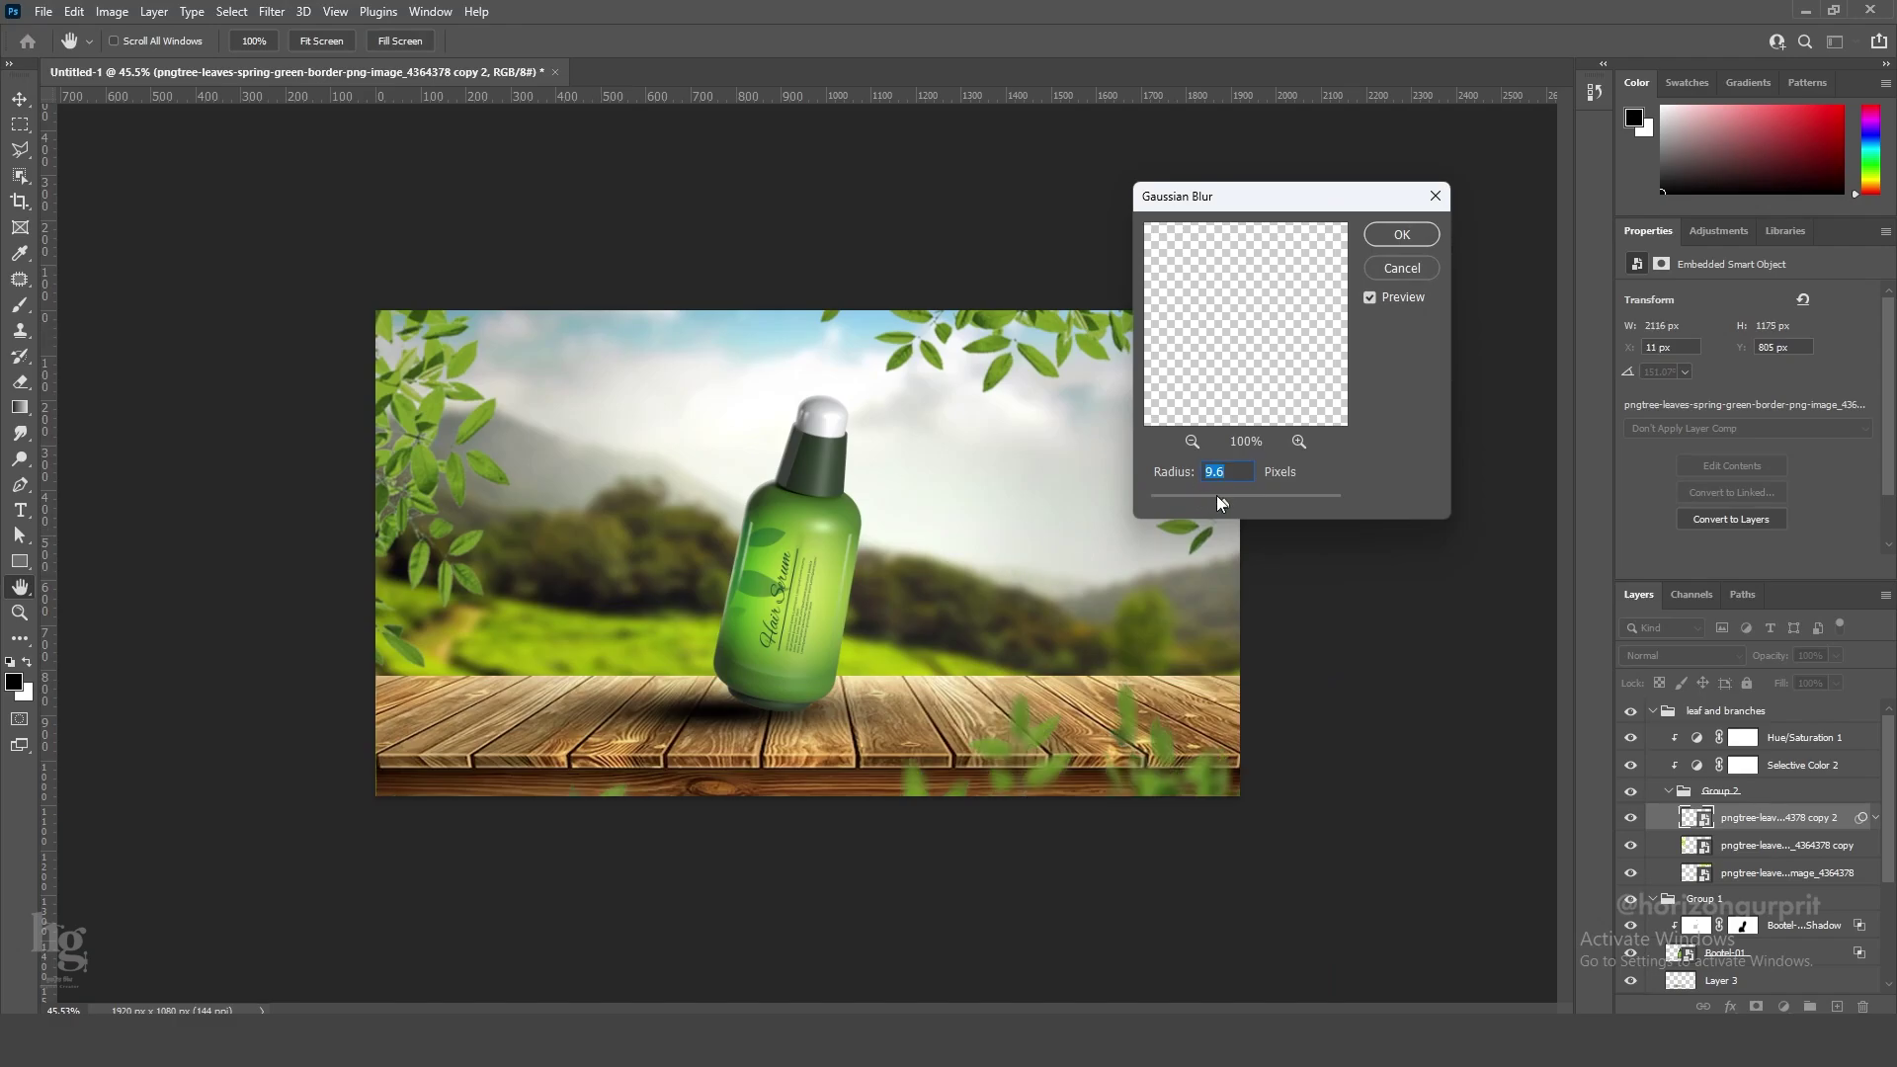
{"action": "left_click", "coordinate": [1401, 235]}
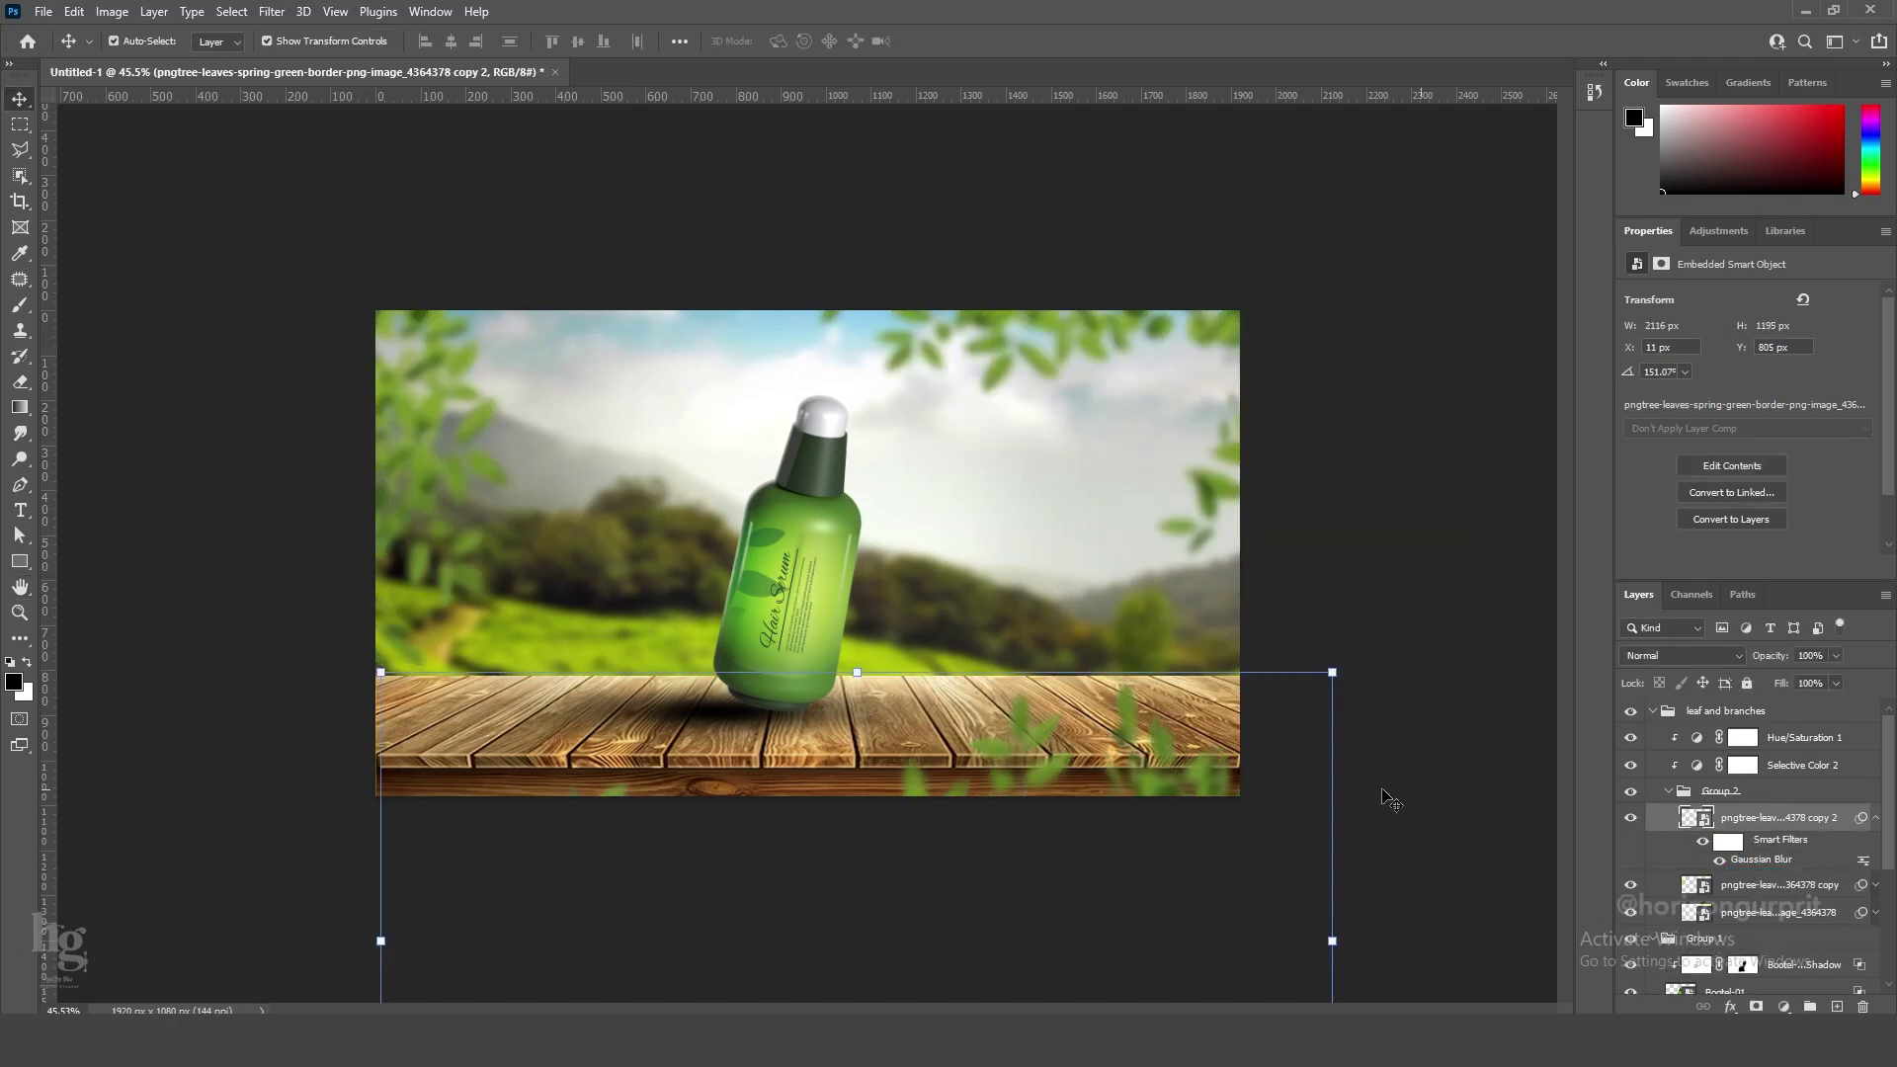
Reduce the Gaussian Blur radius on the upper-right leaves layer and collapse the leaves group.
{"action": "left_click", "coordinate": [1769, 912]}
{"action": "key", "text": "ctrl+alt+f"}
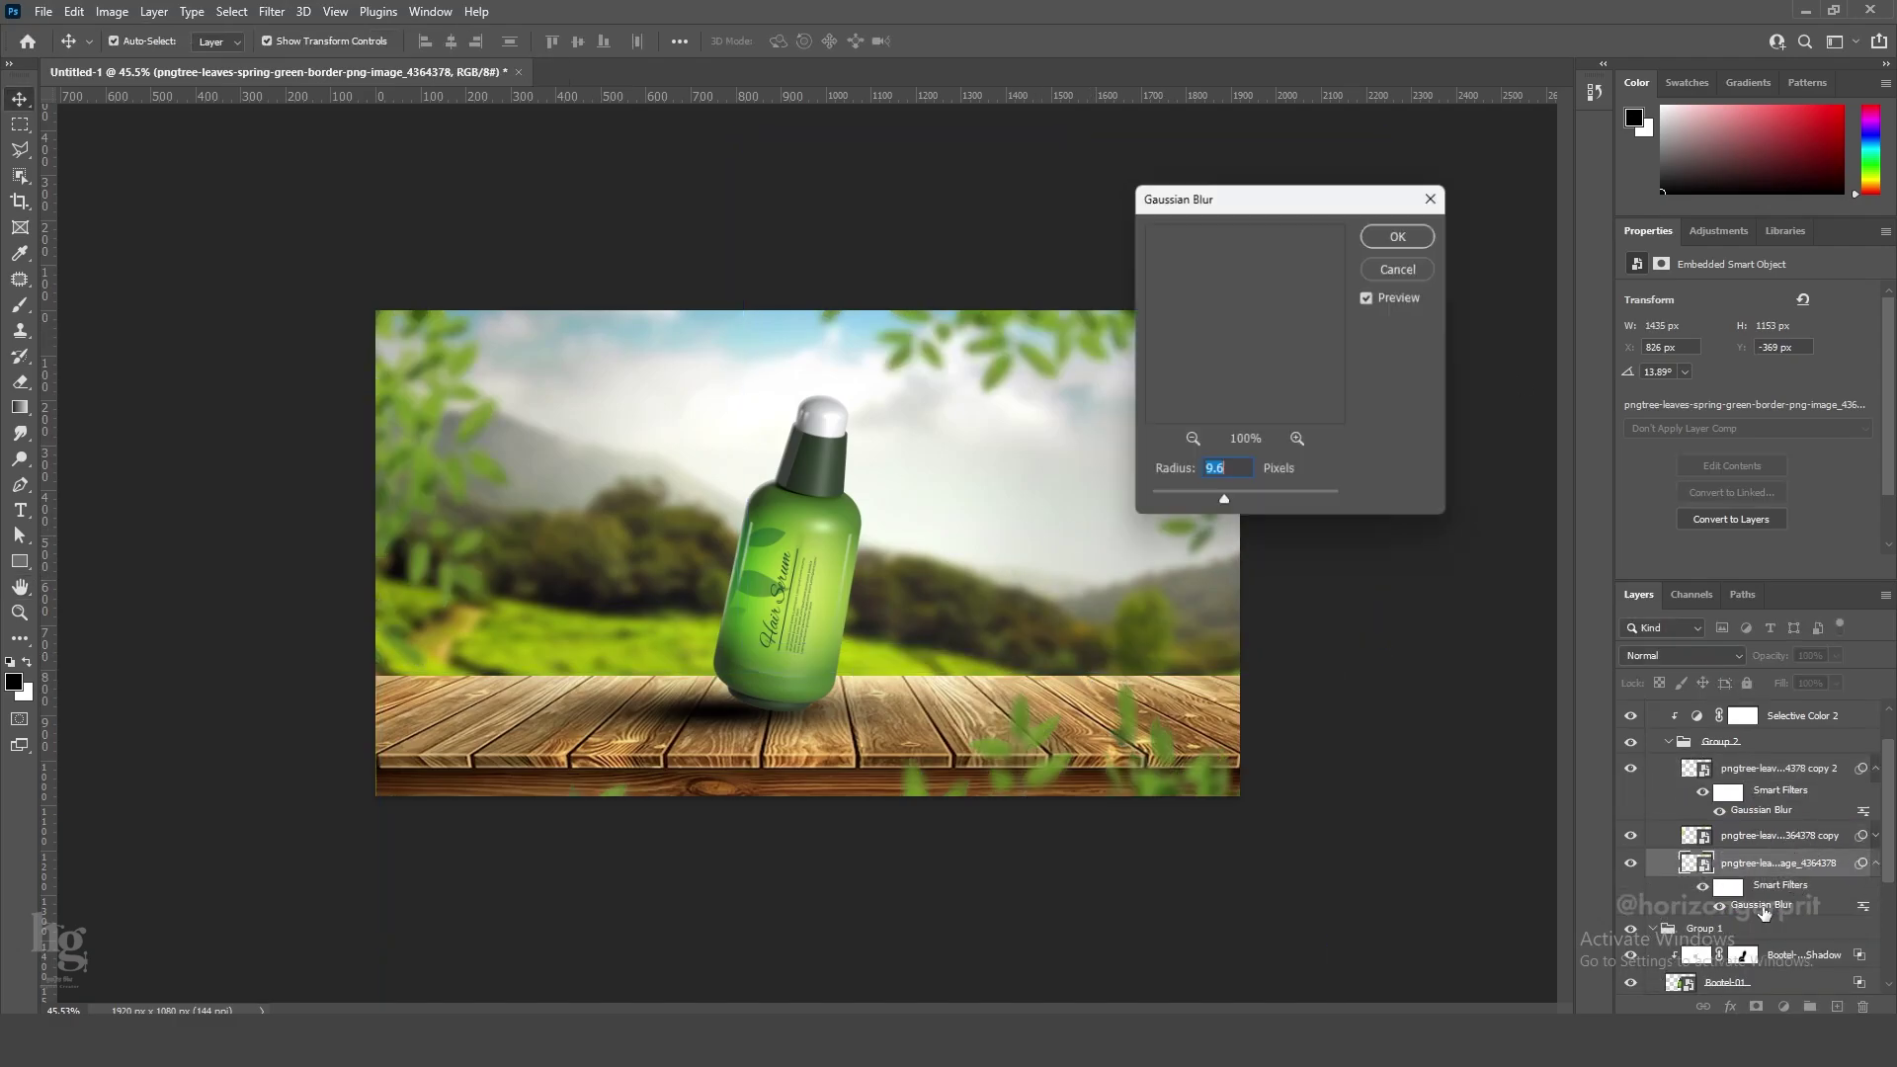
{"action": "left_click", "coordinate": [1401, 234]}
{"action": "key", "text": "v"}
{"action": "left_click", "coordinate": [1669, 741]}
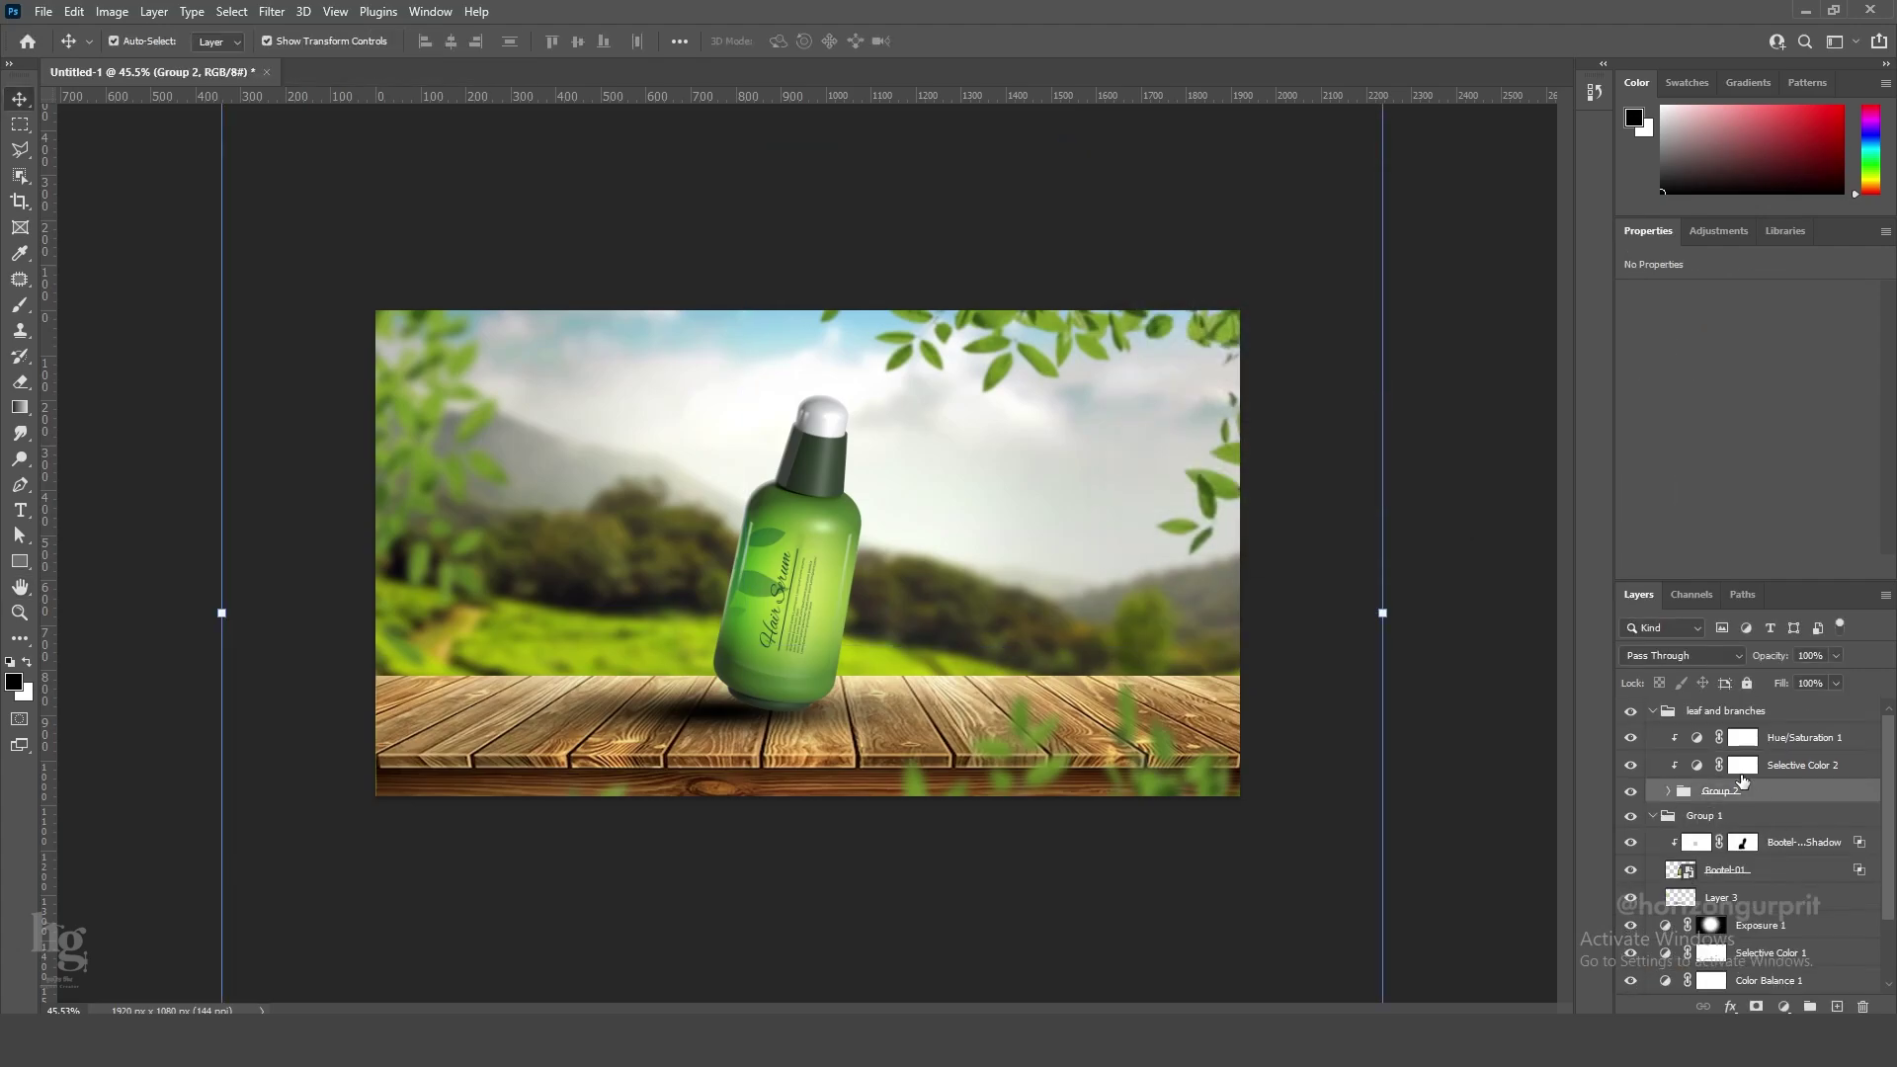
Lower the fill of the leaves' Hue/Saturation adjustment to about 77%.
{"action": "left_click", "coordinate": [1631, 767]}
{"action": "left_click", "coordinate": [1774, 745]}
{"action": "left_click_drag", "start_coordinate": [1781, 684], "coordinate": [1765, 685]}
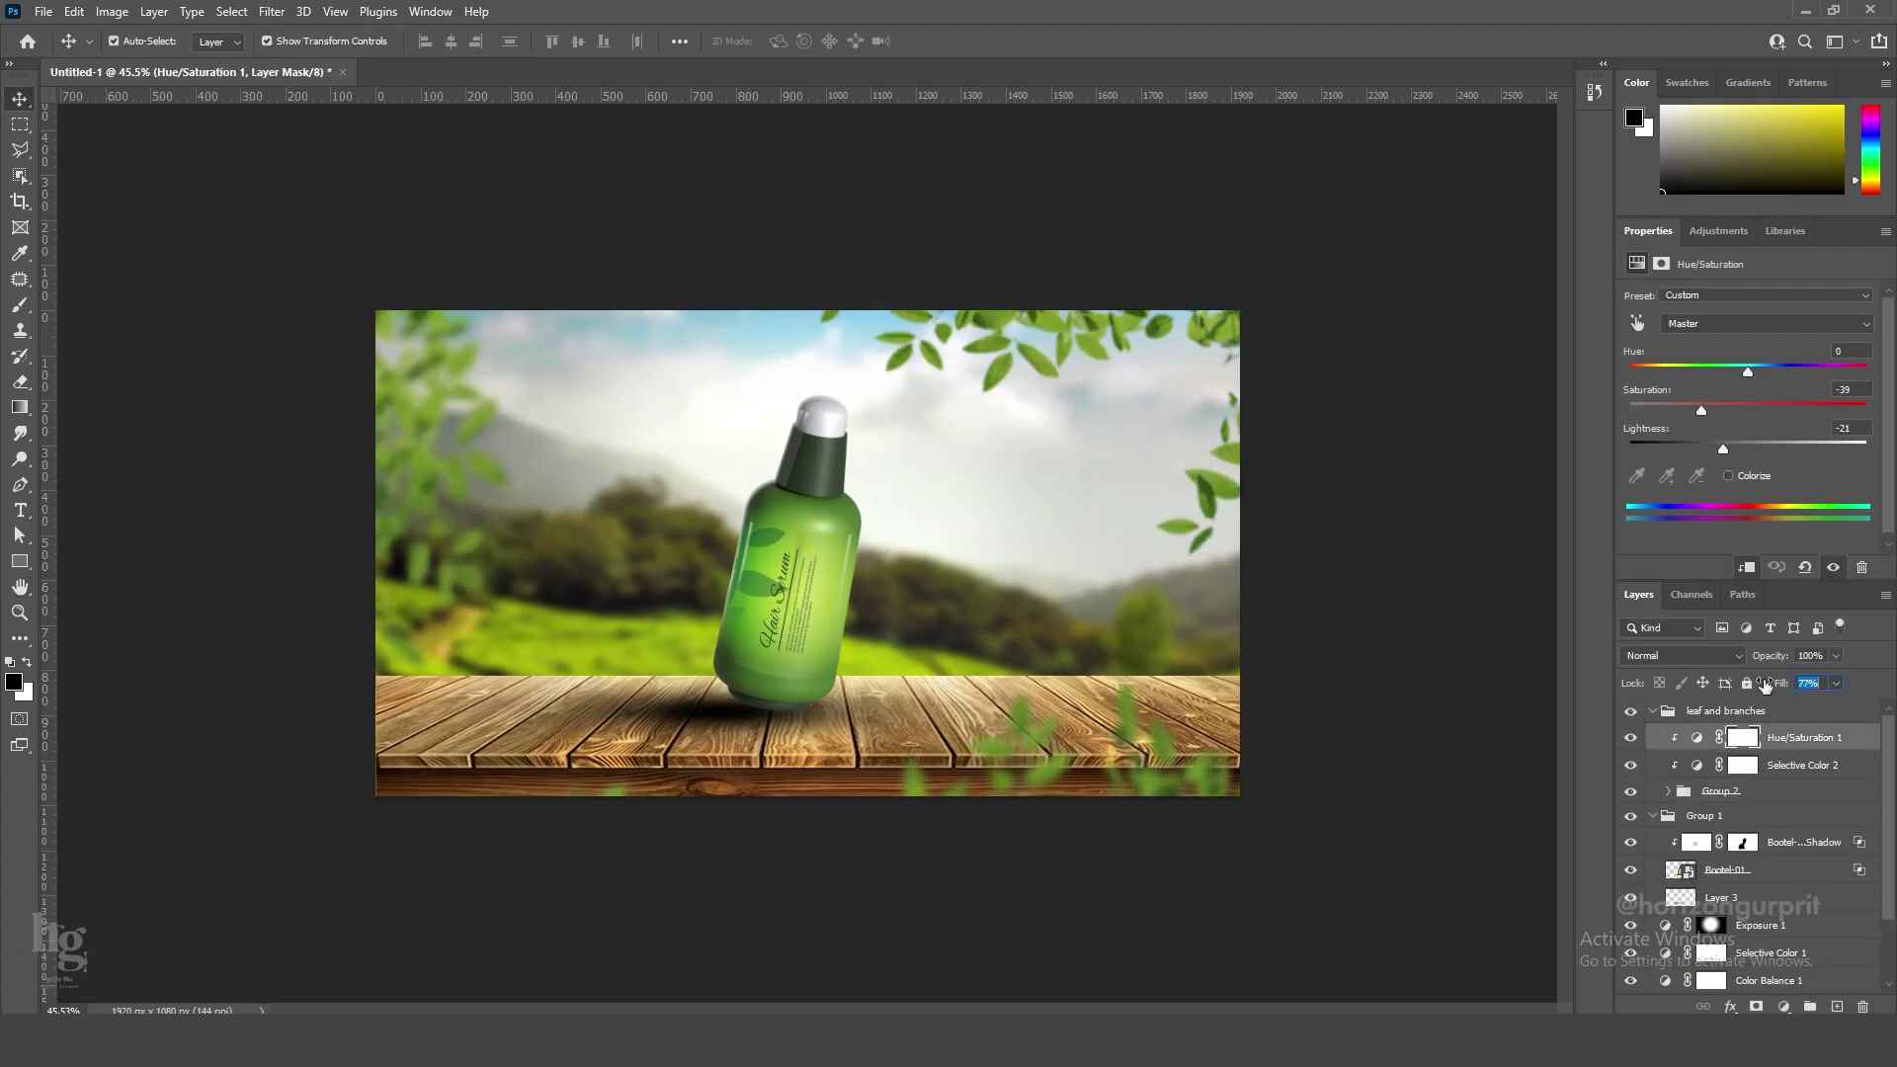
{"action": "scroll", "coordinate": [1106, 722], "scroll_direction": "down", "scroll_amount": 3}
{"action": "left_click", "coordinate": [984, 616]}
{"action": "scroll", "coordinate": [984, 617], "scroll_direction": "up", "scroll_amount": 4}
Clip a Color Balance adjustment to the leaves with midtones shifted to red +65 and green +27.
{"action": "left_click", "coordinate": [1783, 1007]}
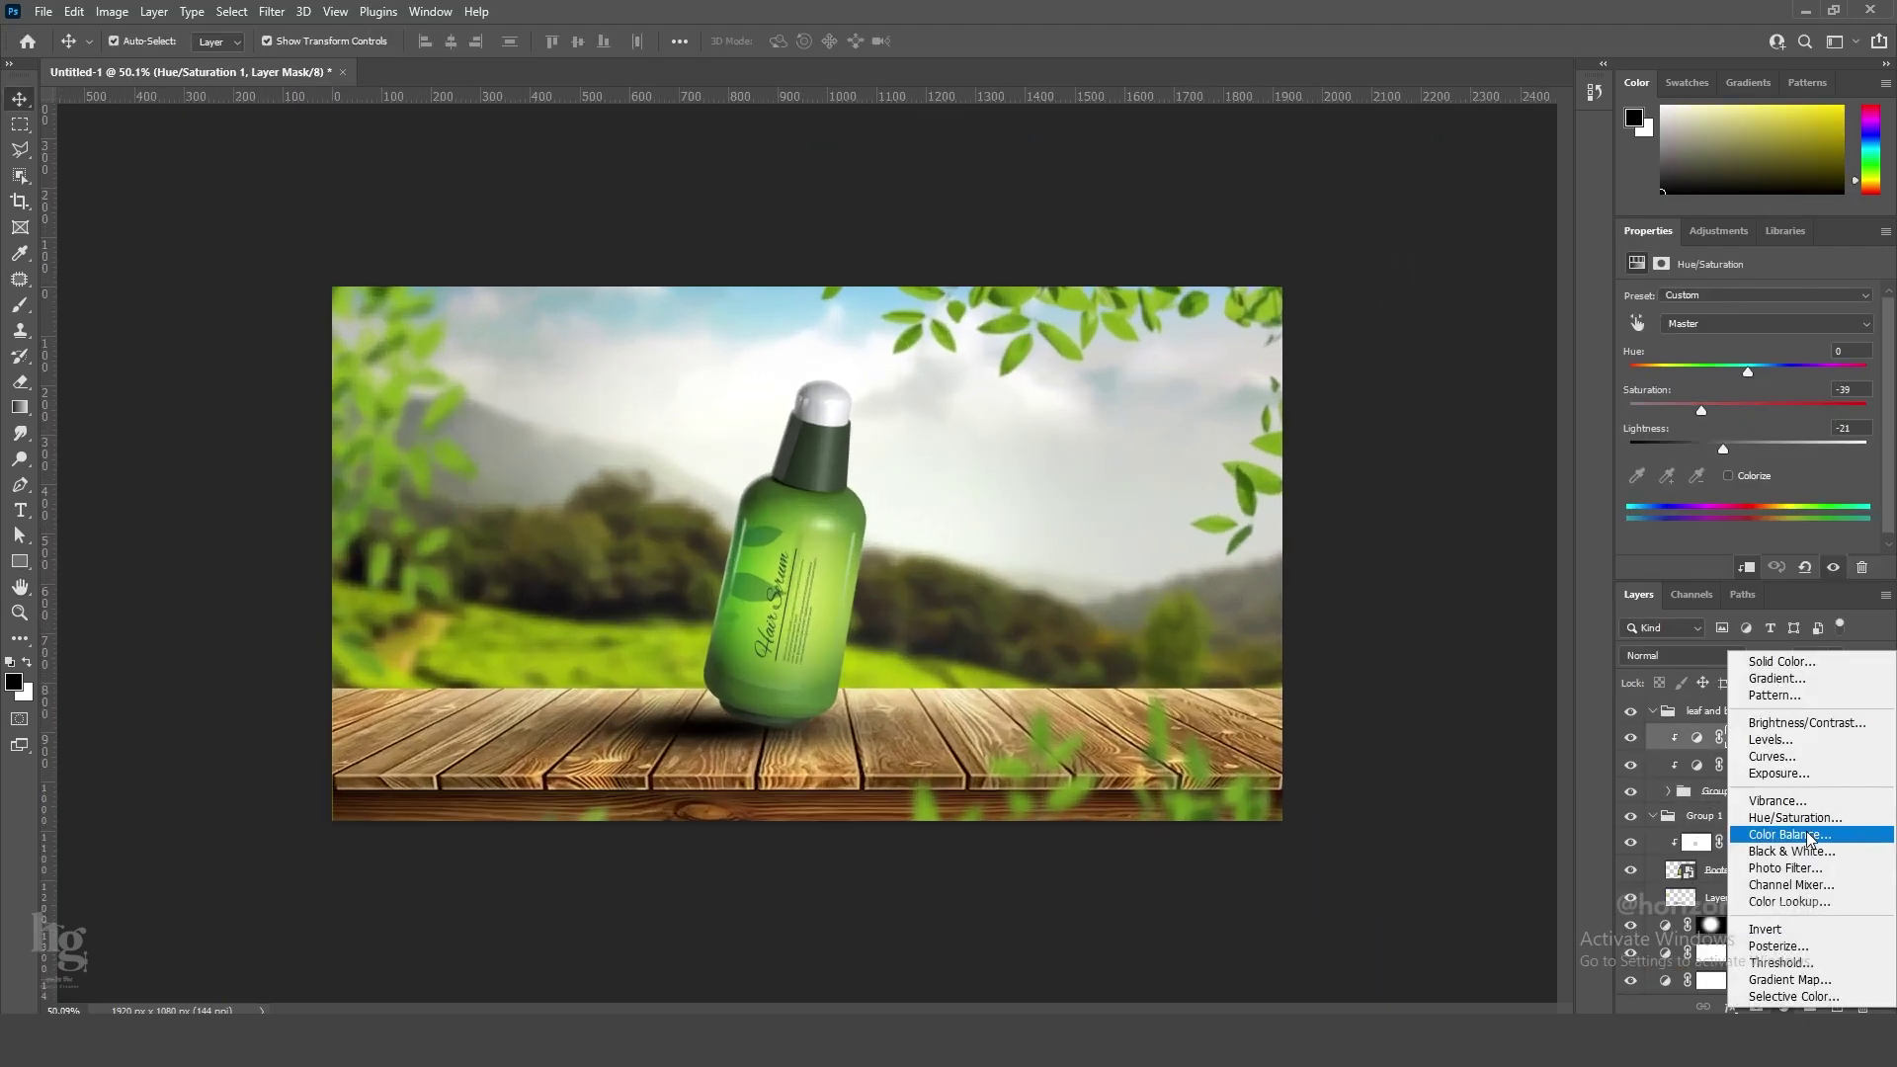
{"action": "left_click", "coordinate": [1774, 837]}
{"action": "left_click_drag", "start_coordinate": [1743, 374], "coordinate": [1781, 340]}
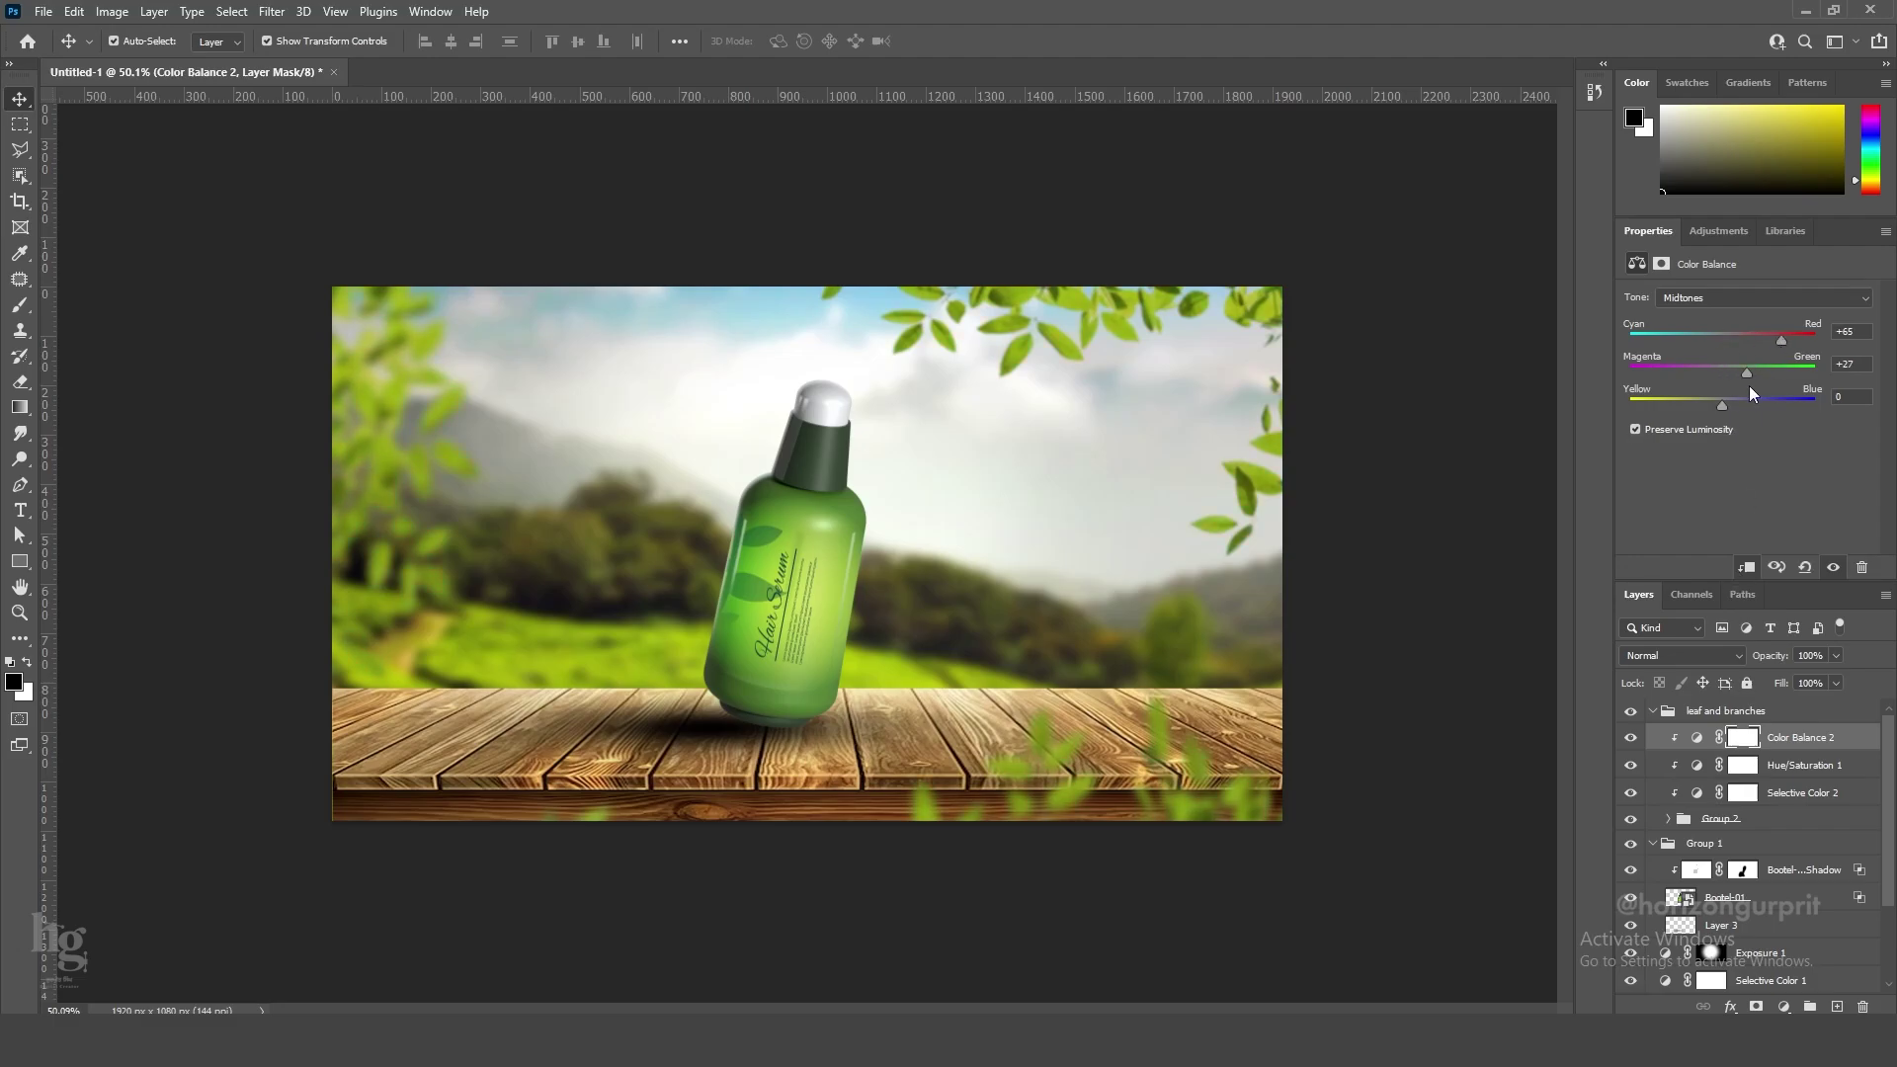
{"action": "scroll", "coordinate": [892, 550], "scroll_direction": "down", "scroll_amount": 2}
{"action": "left_click", "coordinate": [856, 537]}
{"action": "scroll", "coordinate": [907, 751], "scroll_direction": "up", "scroll_amount": 3}
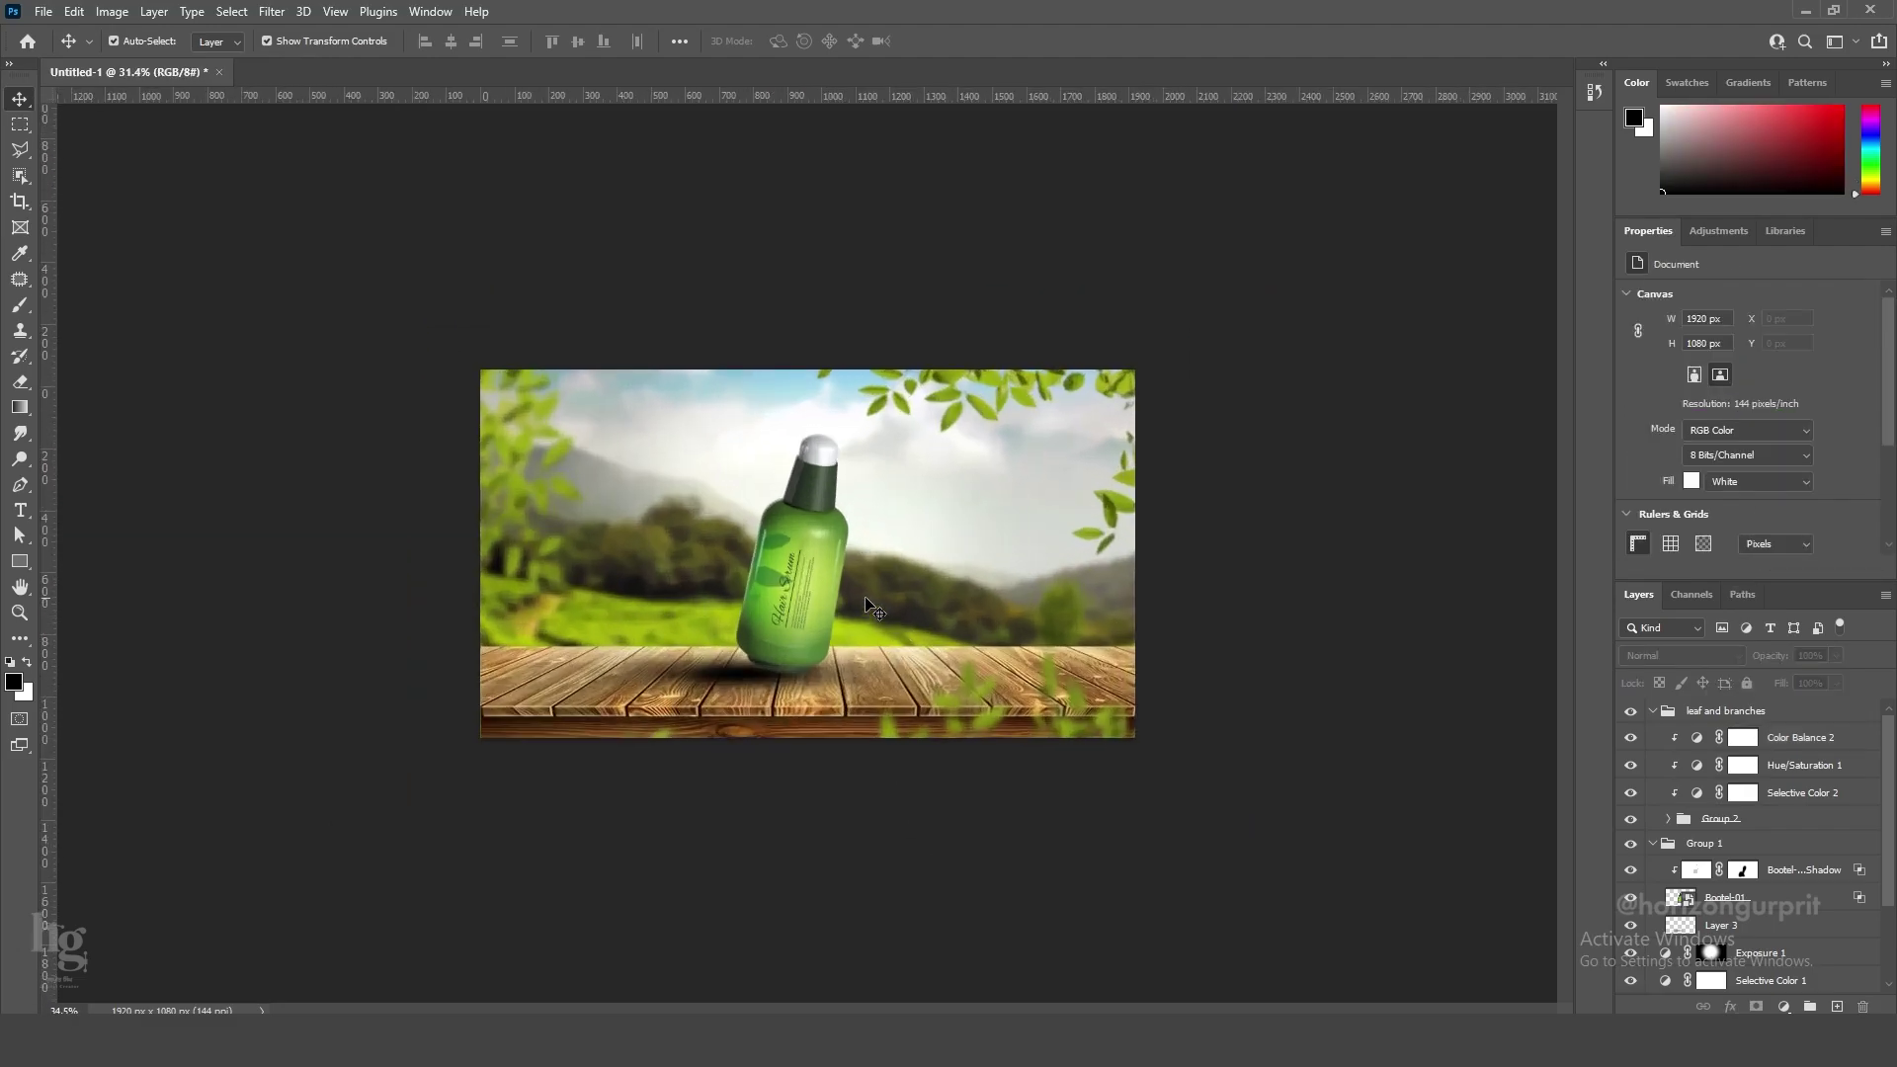
Clip a Brightness/Contrast adjustment to the wooden table layer and set its brightness to -86.
{"action": "left_click", "coordinate": [1117, 766]}
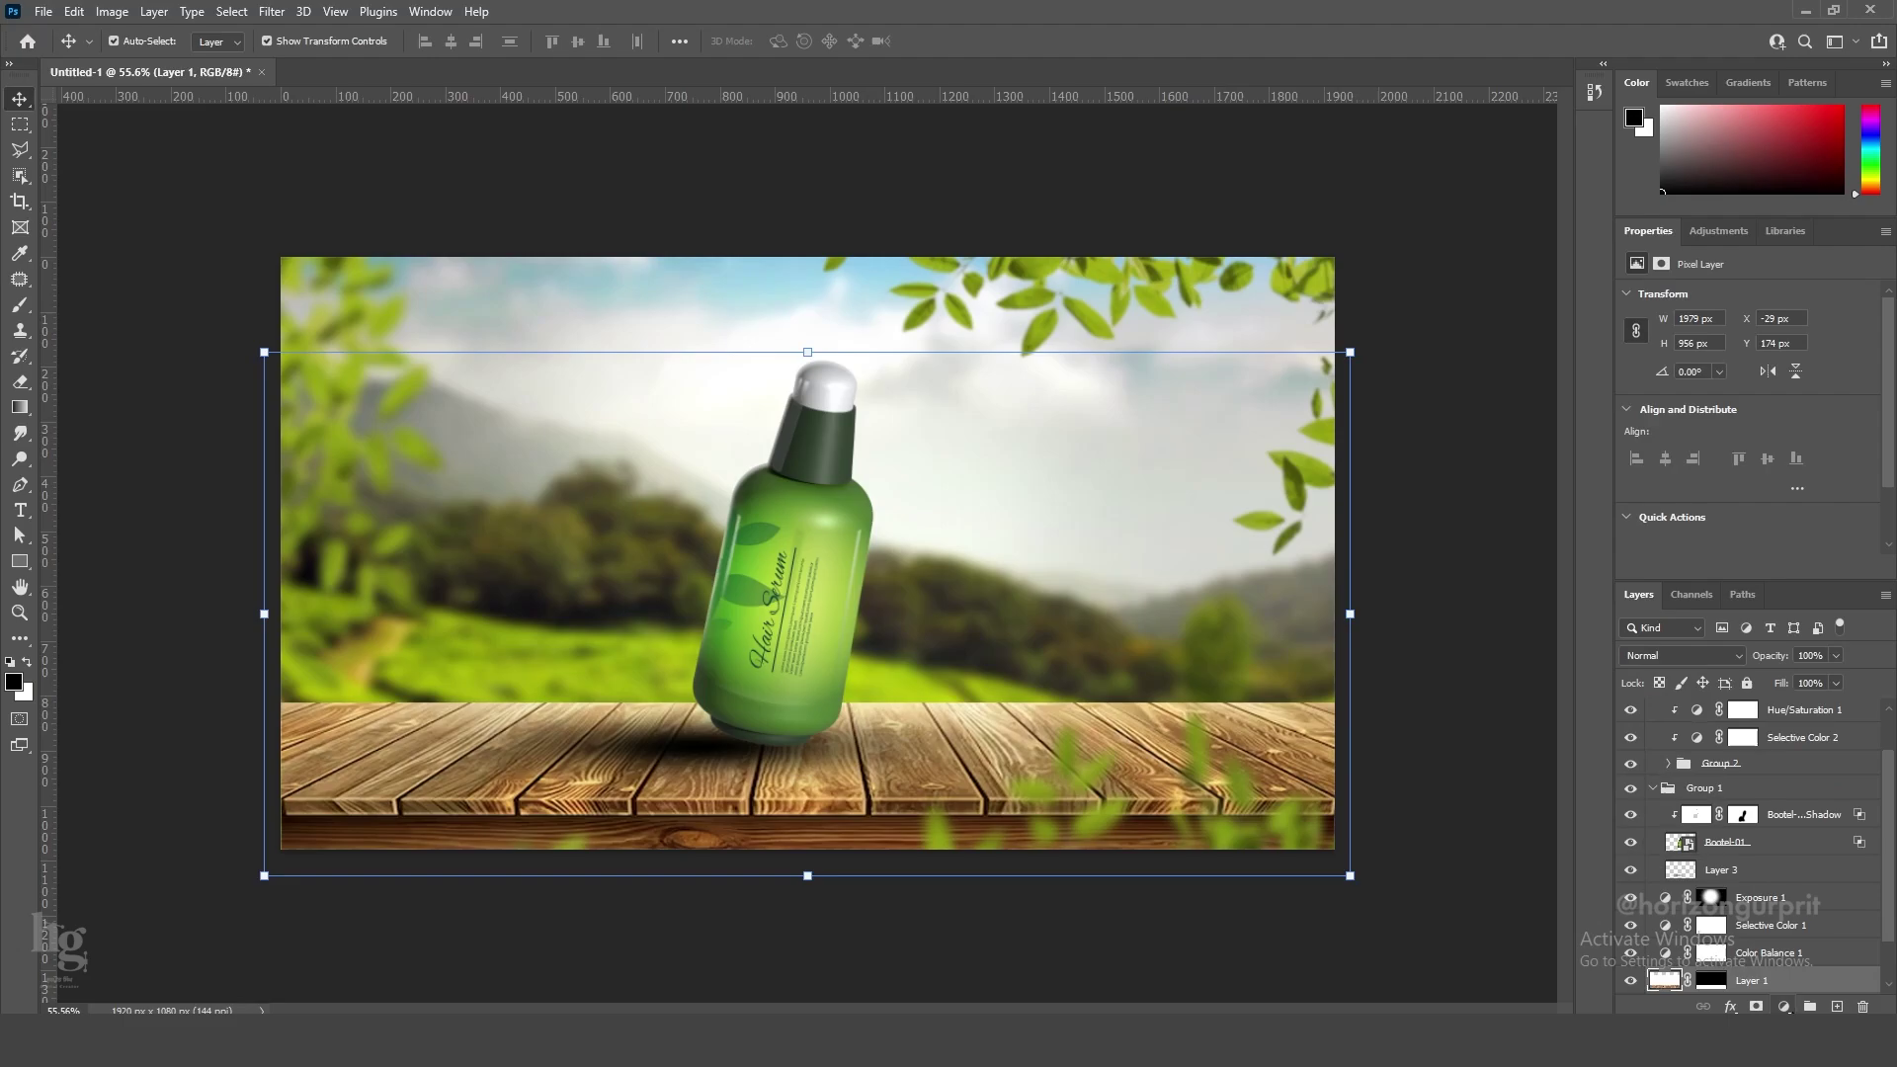
{"action": "left_click", "coordinate": [1784, 1007]}
{"action": "left_click", "coordinate": [1773, 699]}
{"action": "left_click_drag", "start_coordinate": [1748, 351], "coordinate": [1681, 353]}
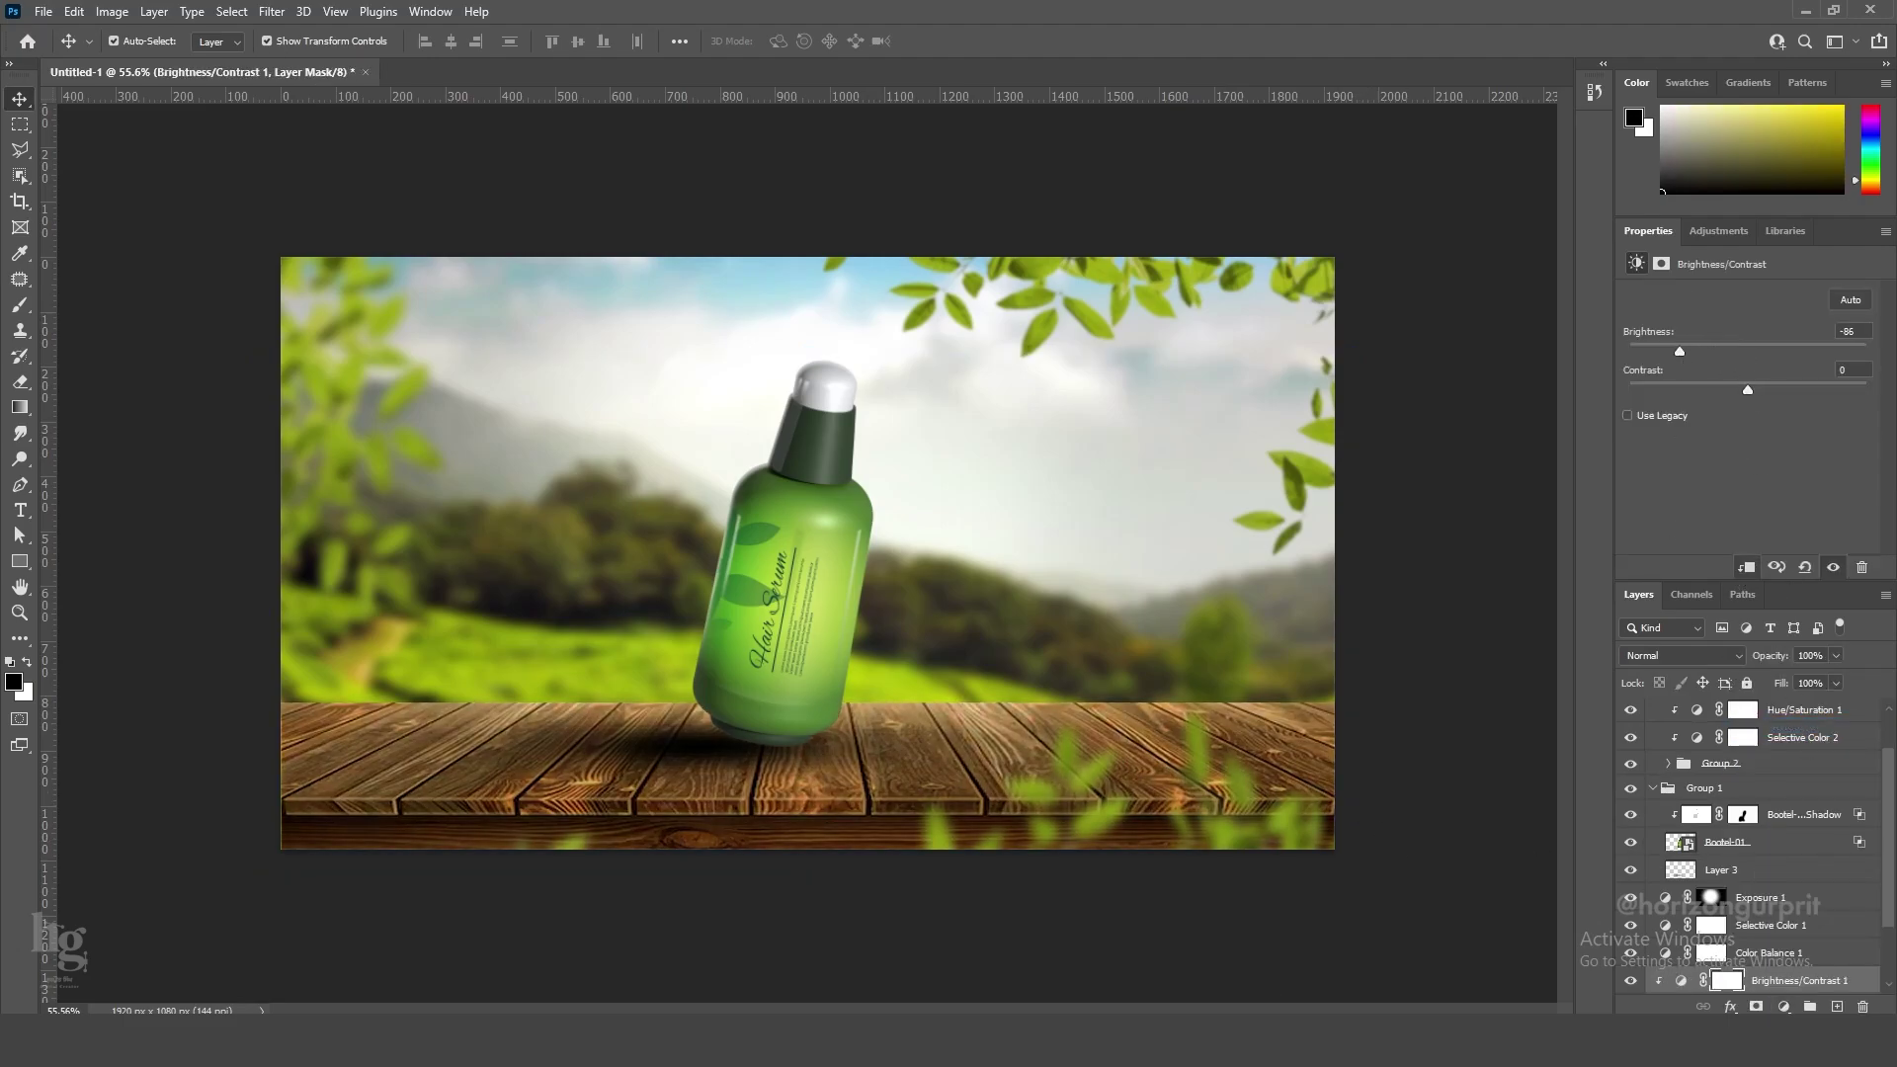
Invert the Brightness/Contrast mask to black and use a gradient fading to 0% opacity to darken the table's front edge.
{"action": "key", "text": "g"}
{"action": "key", "text": "ctrl+i"}
{"action": "left_click", "coordinate": [148, 41]}
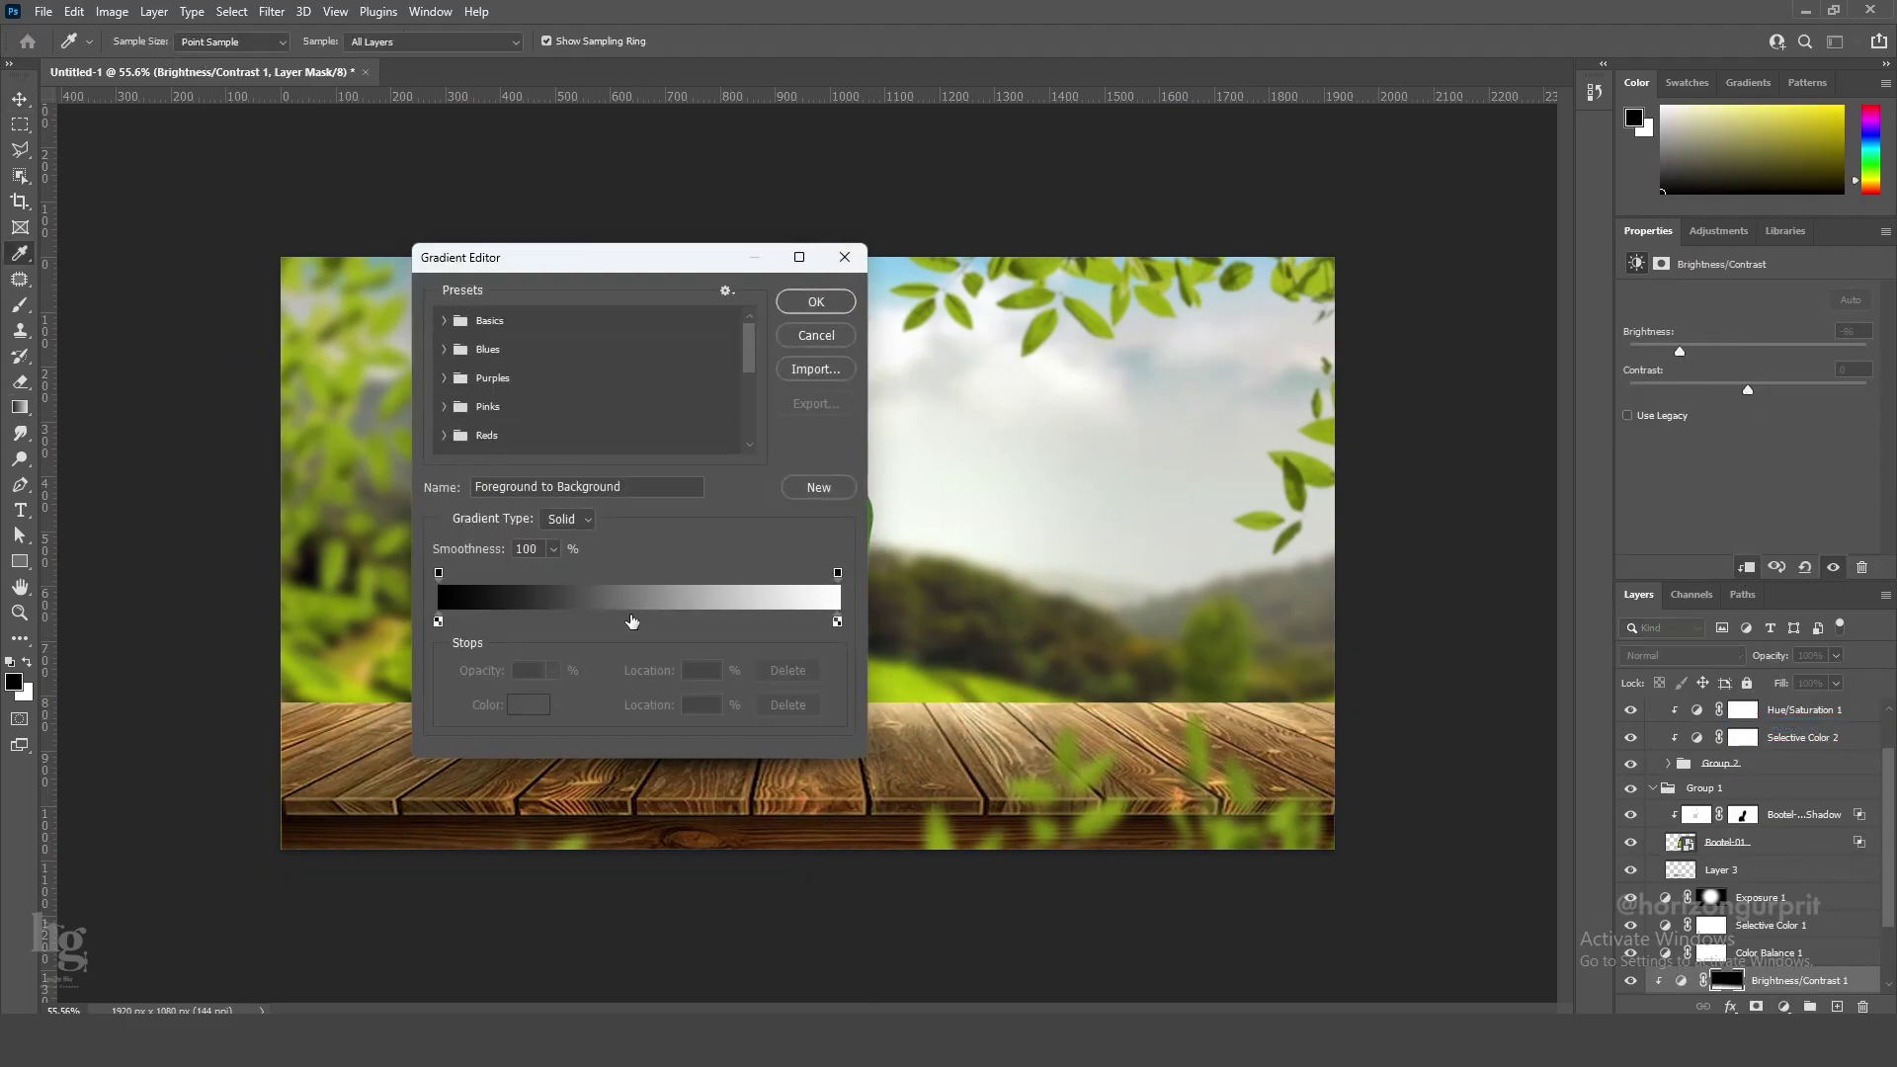
{"action": "type", "text": "0"}
{"action": "left_click", "coordinate": [815, 302]}
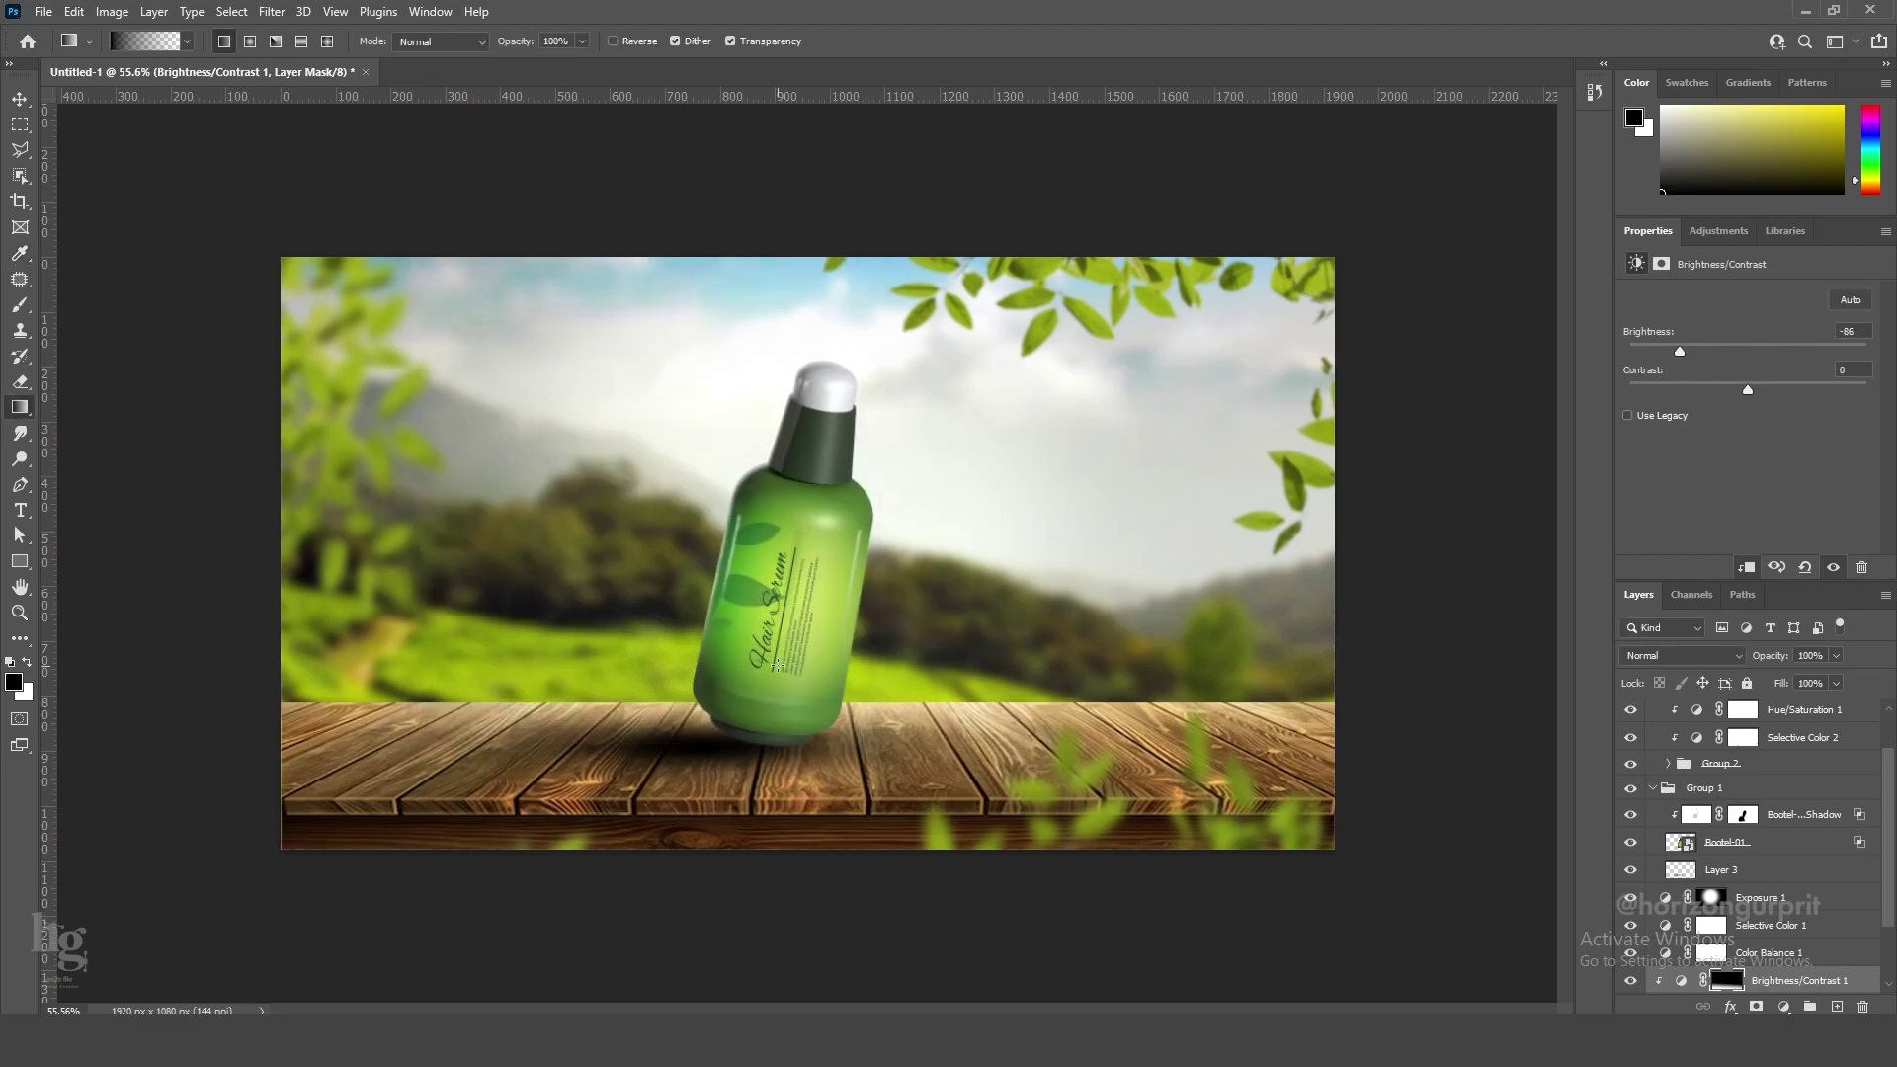
{"action": "scroll", "coordinate": [802, 696], "scroll_direction": "down", "scroll_amount": 3}
{"action": "scroll", "coordinate": [802, 697], "scroll_direction": "up", "scroll_amount": 1}
{"action": "key", "text": "v"}
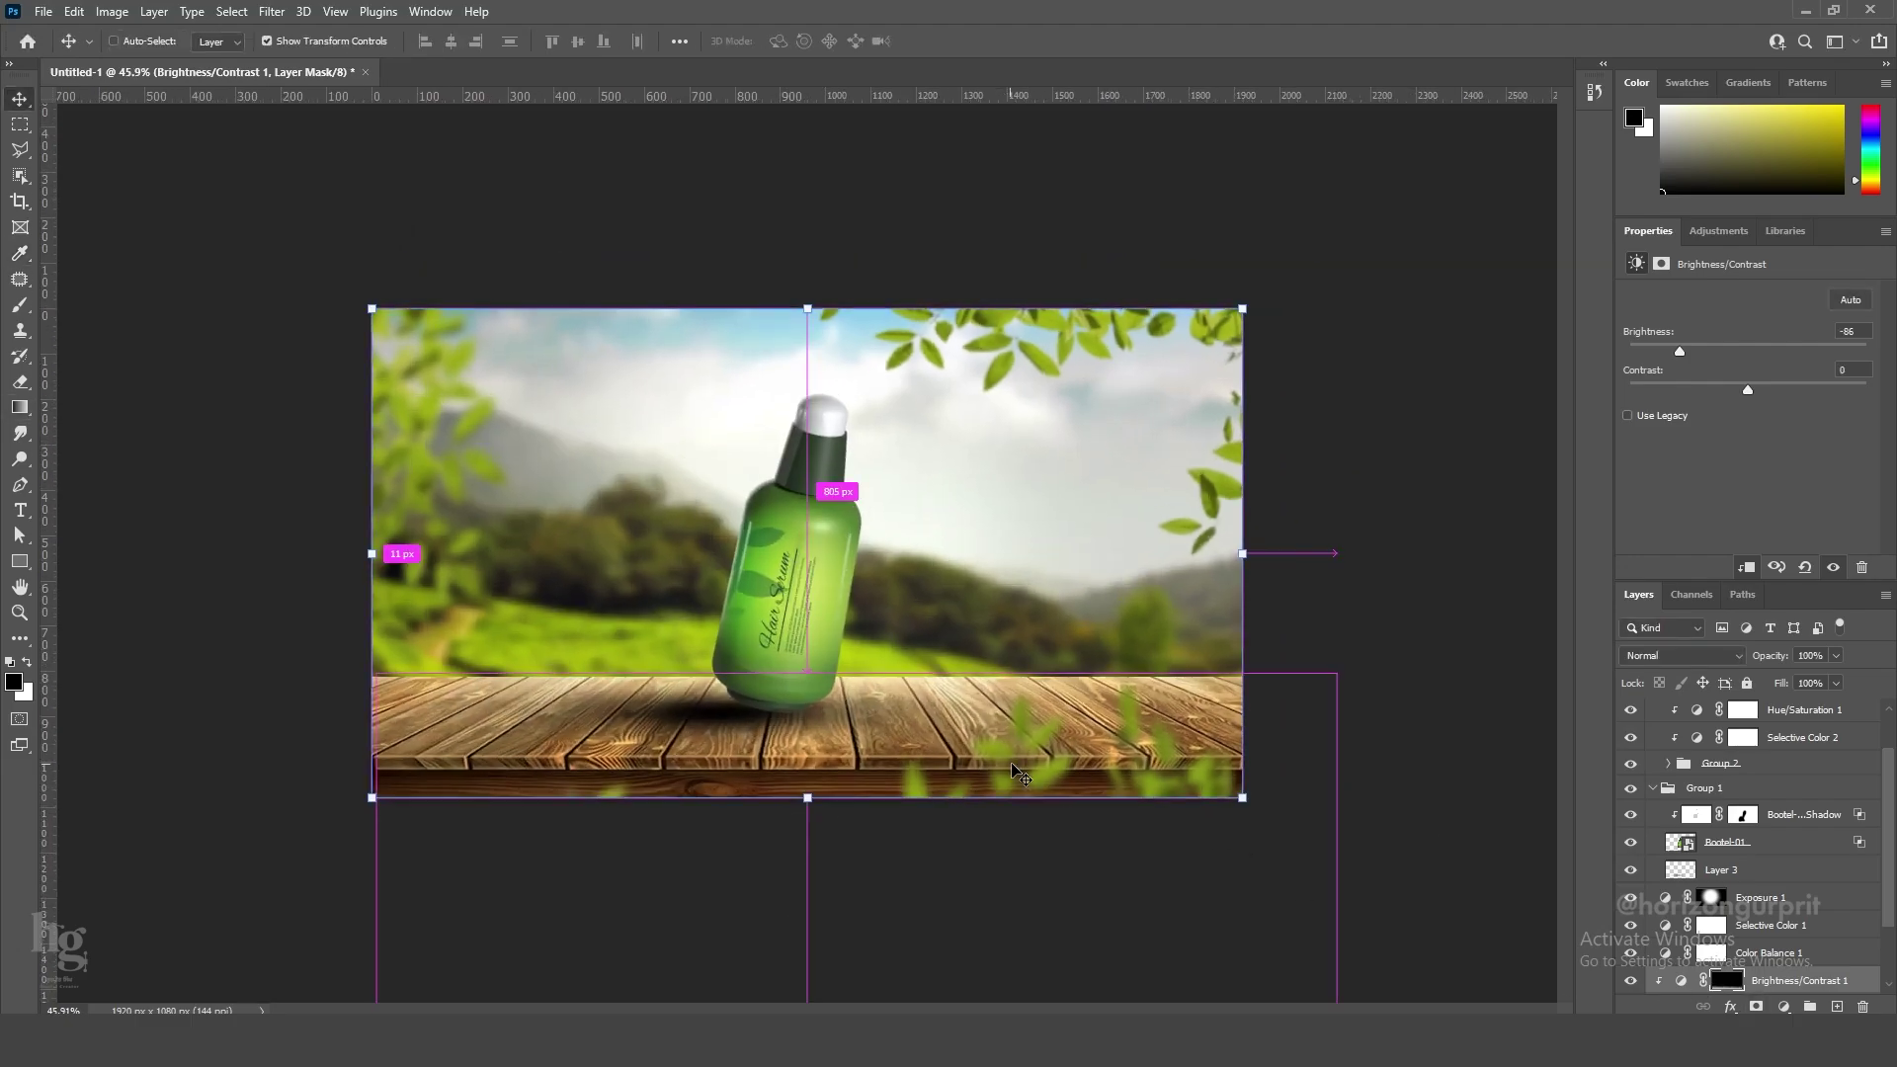
Duplicate the Brightness/Contrast adjustment and clip the copy to the wooden table layer.
{"action": "key", "text": "ctrl+j"}
{"action": "scroll", "coordinate": [1751, 903], "scroll_direction": "down", "scroll_amount": 2}
{"action": "left_click", "coordinate": [1679, 893], "text": "alt"}
{"action": "scroll", "coordinate": [756, 761], "scroll_direction": "down", "scroll_amount": 2}
{"action": "left_click", "coordinate": [759, 791]}
{"action": "scroll", "coordinate": [889, 732], "scroll_direction": "up", "scroll_amount": 4}
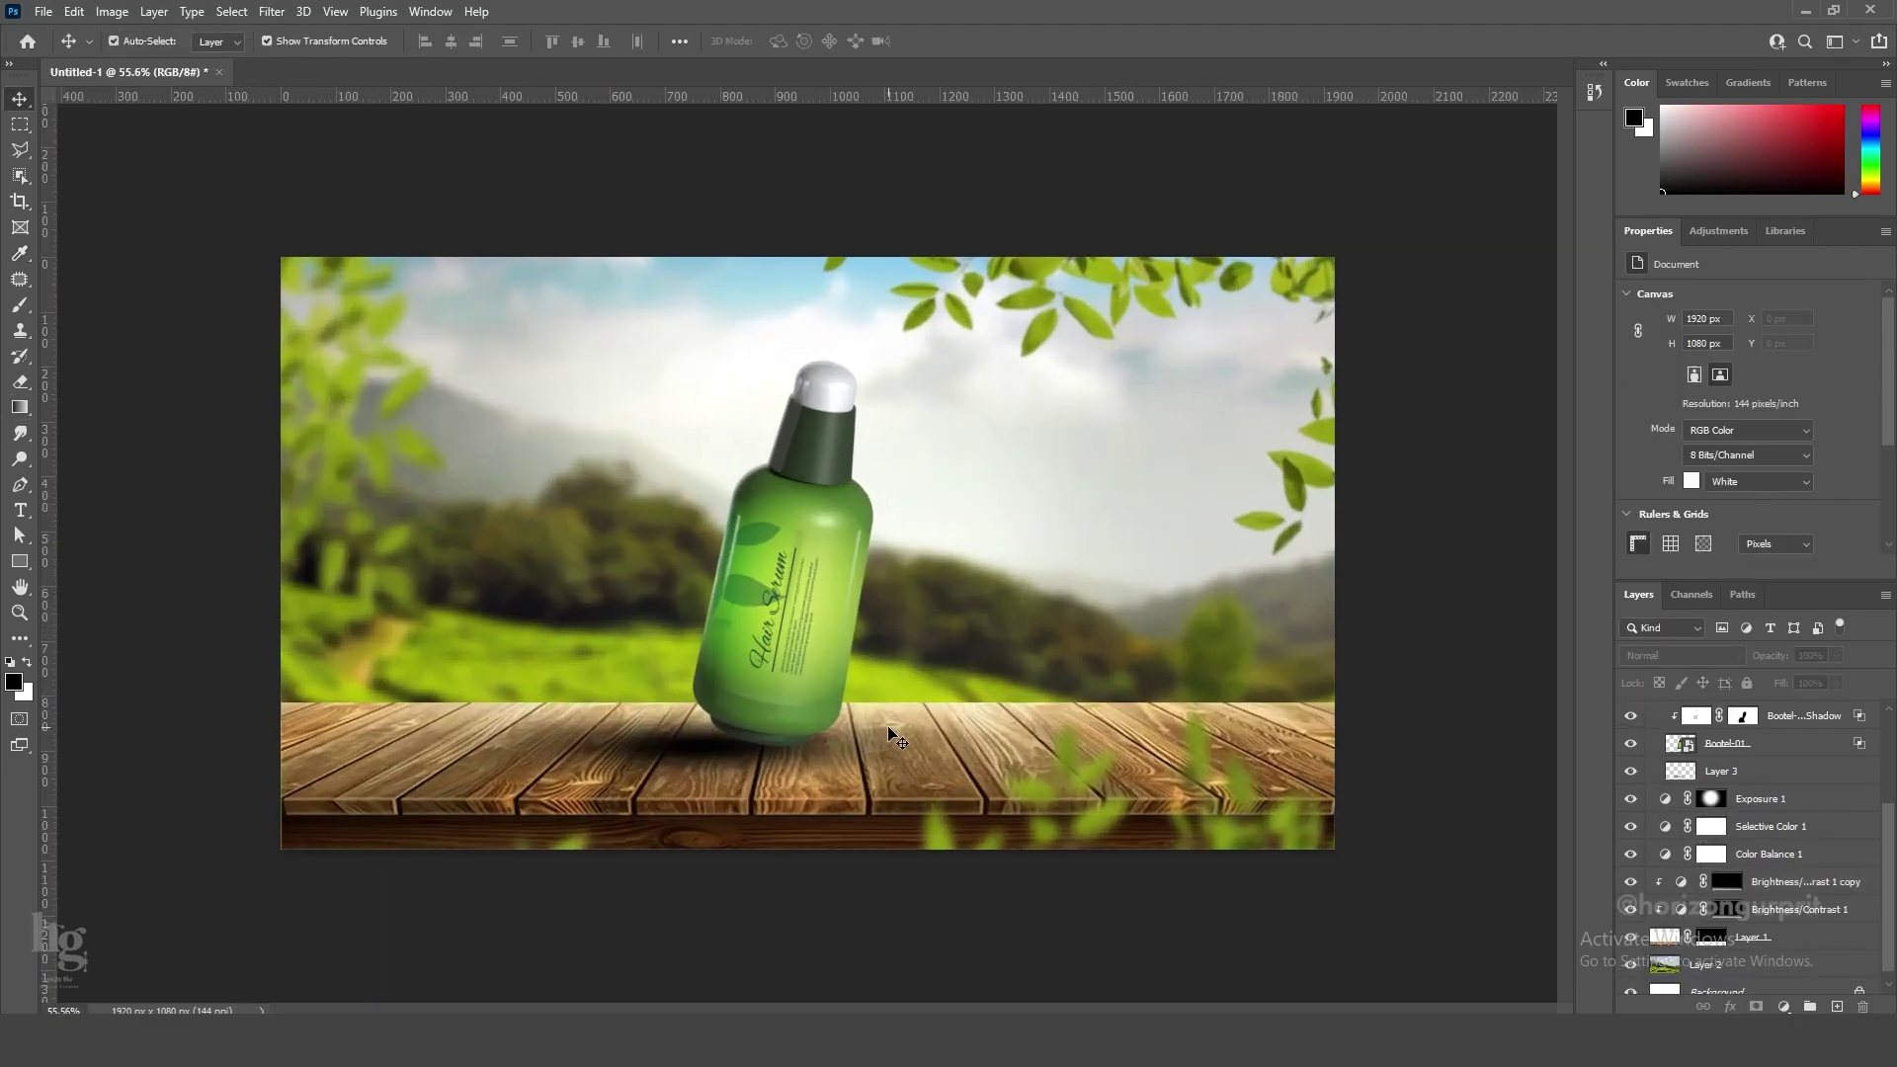
{"action": "scroll", "coordinate": [1765, 792], "scroll_direction": "up", "scroll_amount": 3}
{"action": "left_click", "coordinate": [1653, 712]}
{"action": "left_click", "coordinate": [1702, 715]}
{"action": "left_click", "coordinate": [1653, 736]}
{"action": "left_click", "coordinate": [1698, 736]}
{"action": "left_click", "coordinate": [43, 11]}
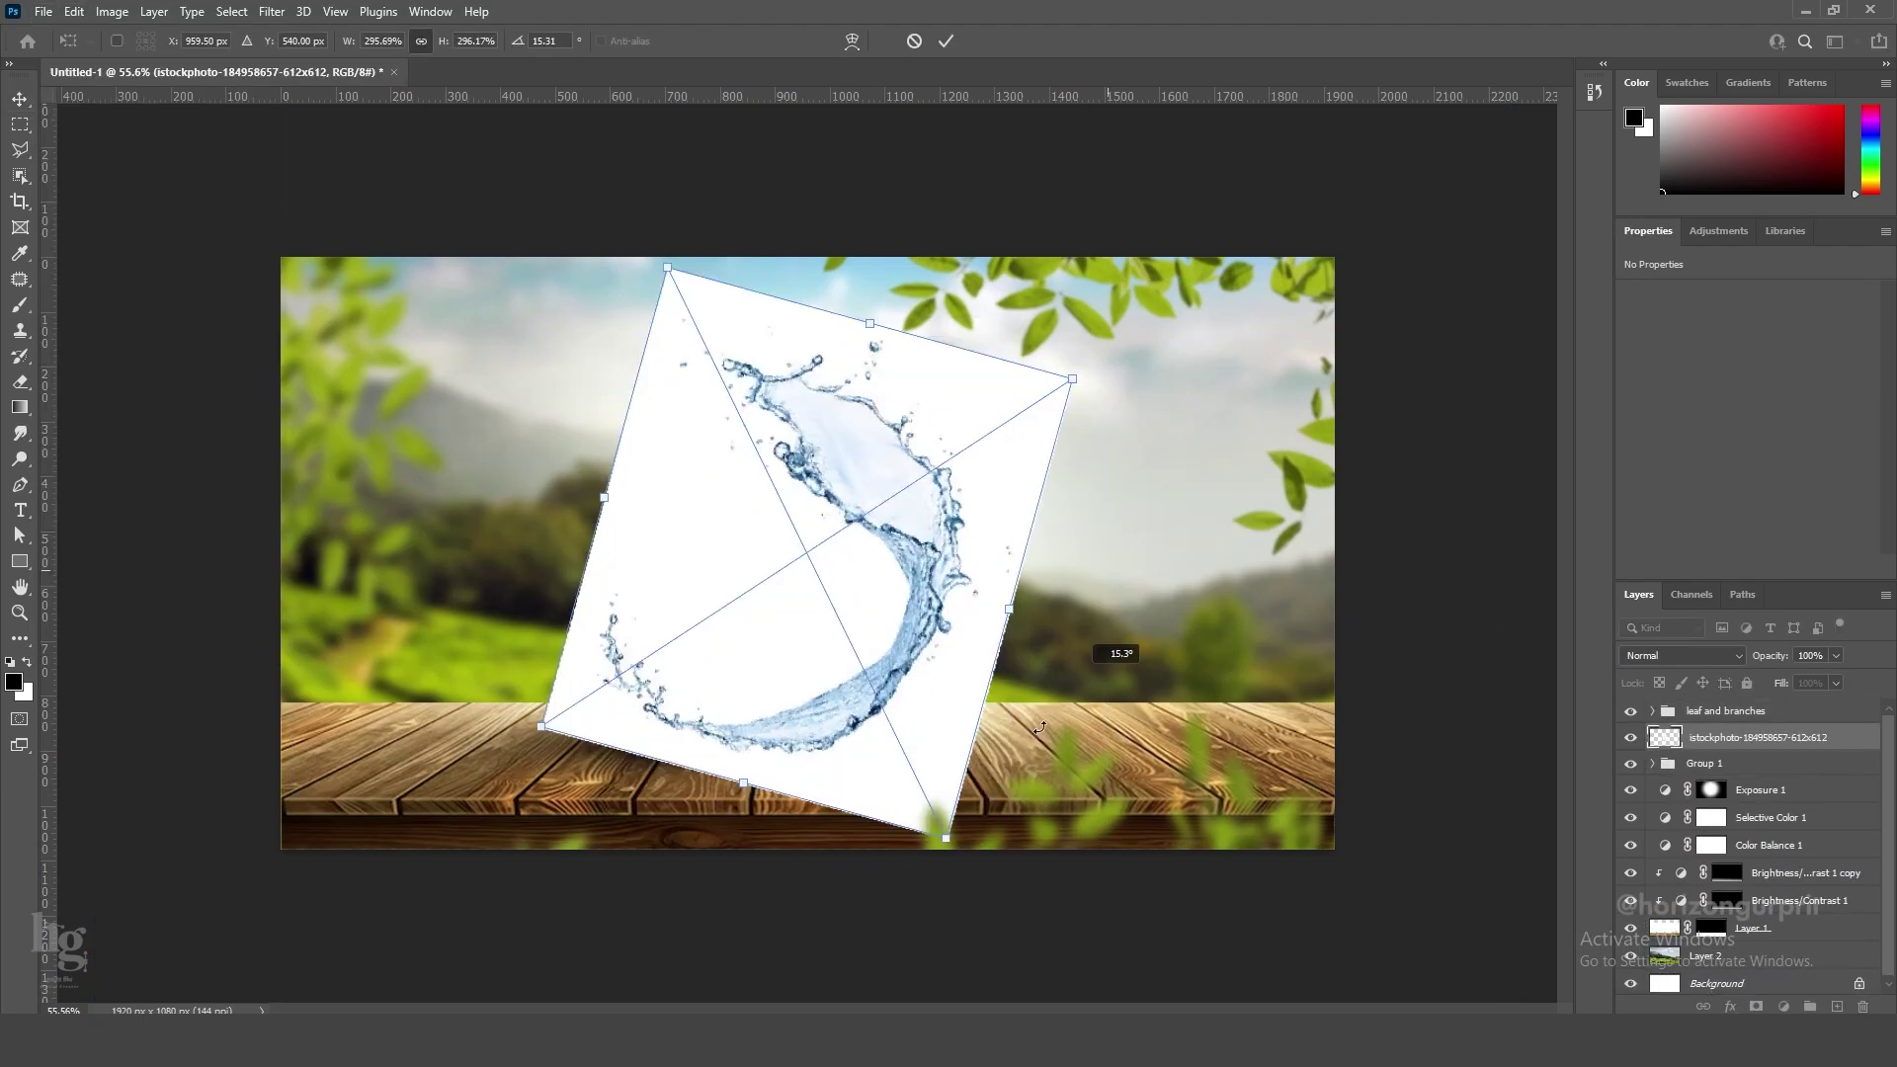
{"action": "left_click_drag", "start_coordinate": [1070, 678], "coordinate": [871, 760]}
{"action": "left_click_drag", "start_coordinate": [868, 655], "coordinate": [871, 633]}
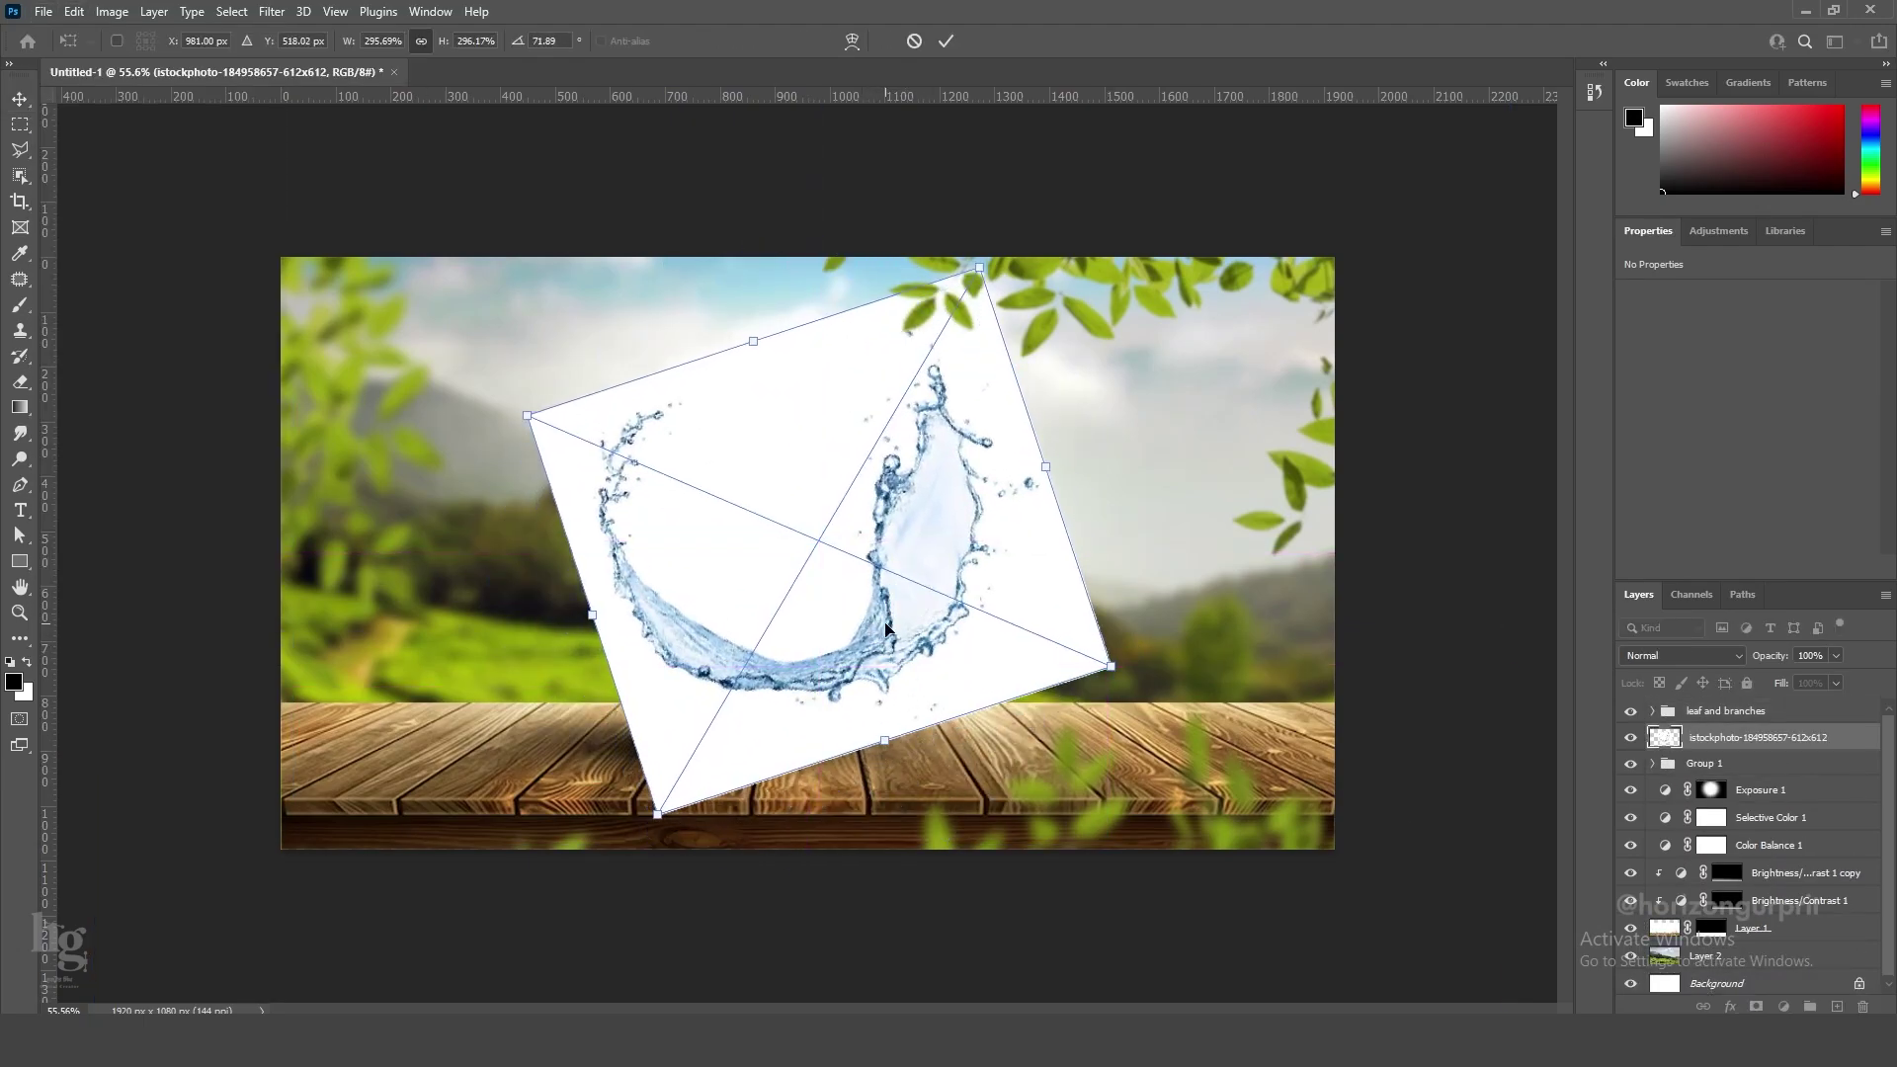
Flip the water splash horizontally, scale it to about 267% and rotate it to 76.64° over the bottle.
{"action": "right_click", "coordinate": [942, 570]}
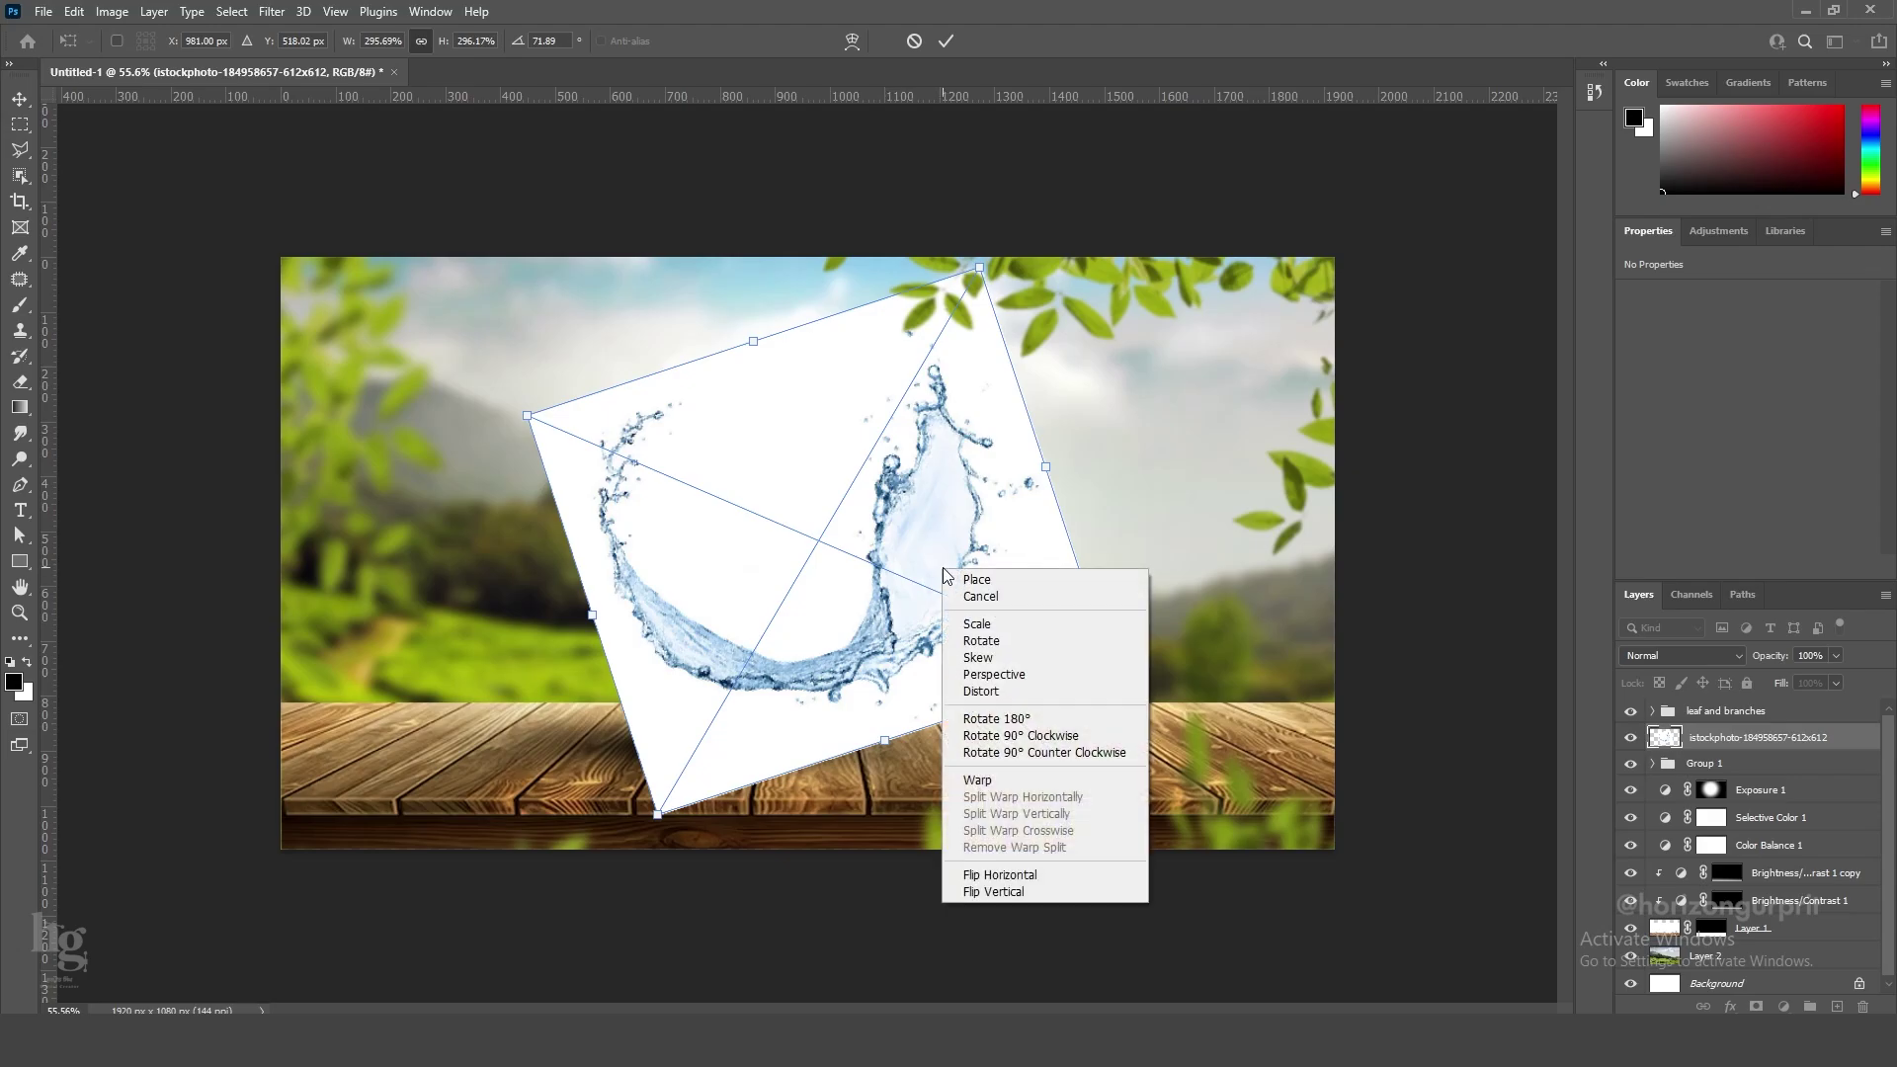
{"action": "left_click", "coordinate": [998, 875]}
{"action": "left_click_drag", "start_coordinate": [1075, 759], "coordinate": [968, 636]}
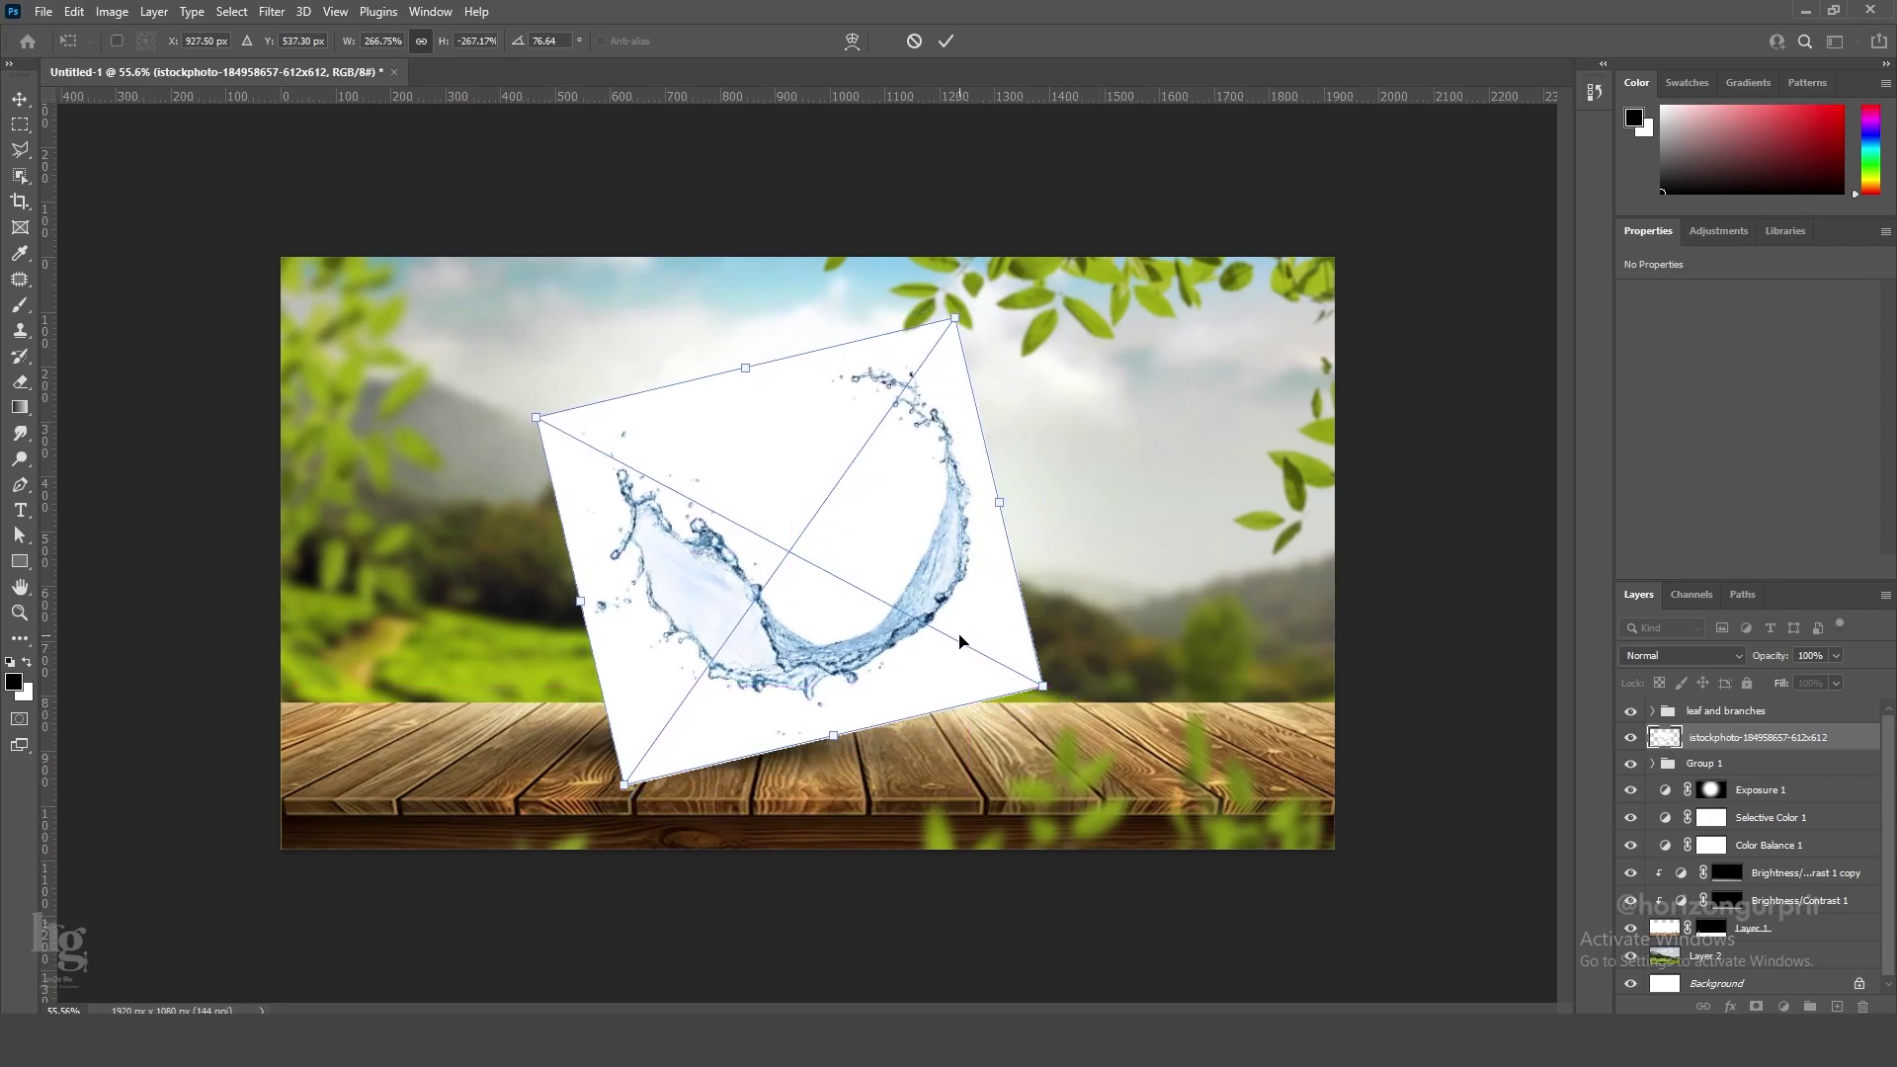
{"action": "key", "text": "Return"}
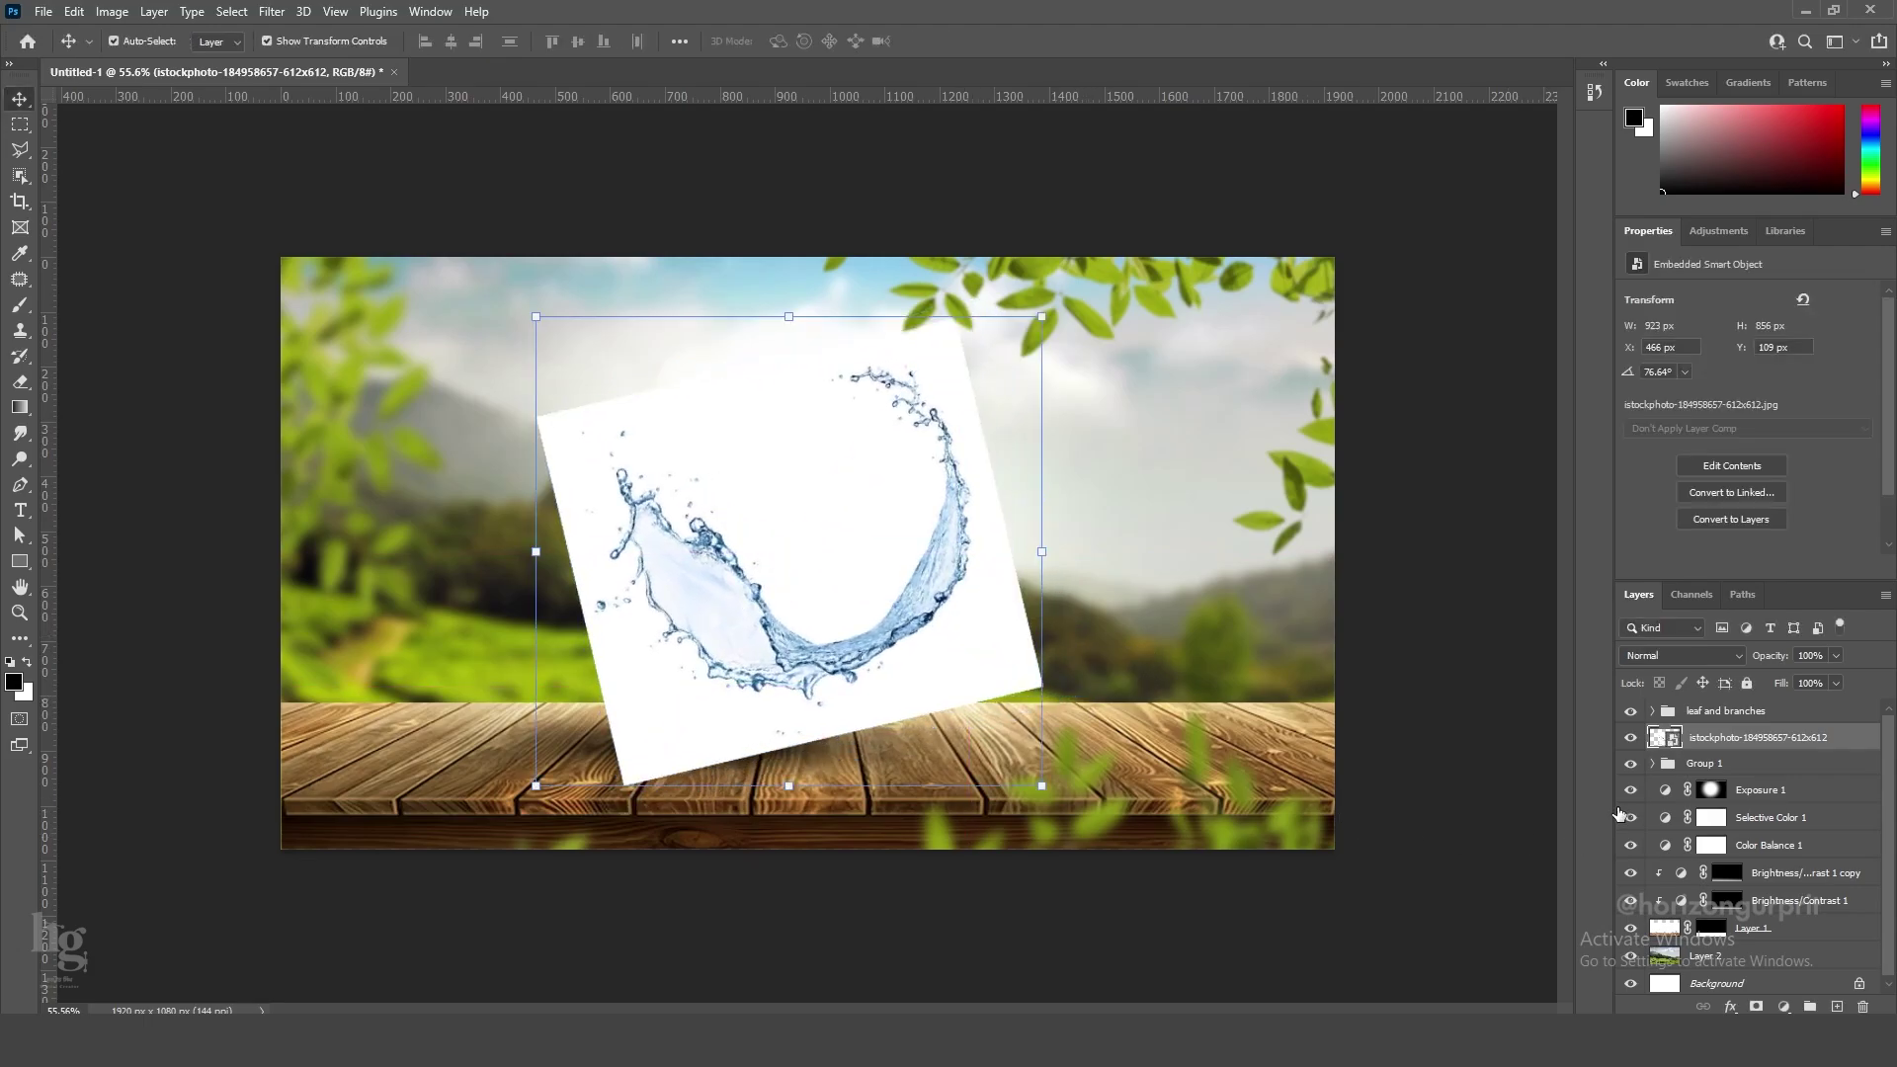
Copy the whole water splash image and add a white (#ffffff) Solid Color fill layer above it.
{"action": "key", "text": "ctrl+a"}
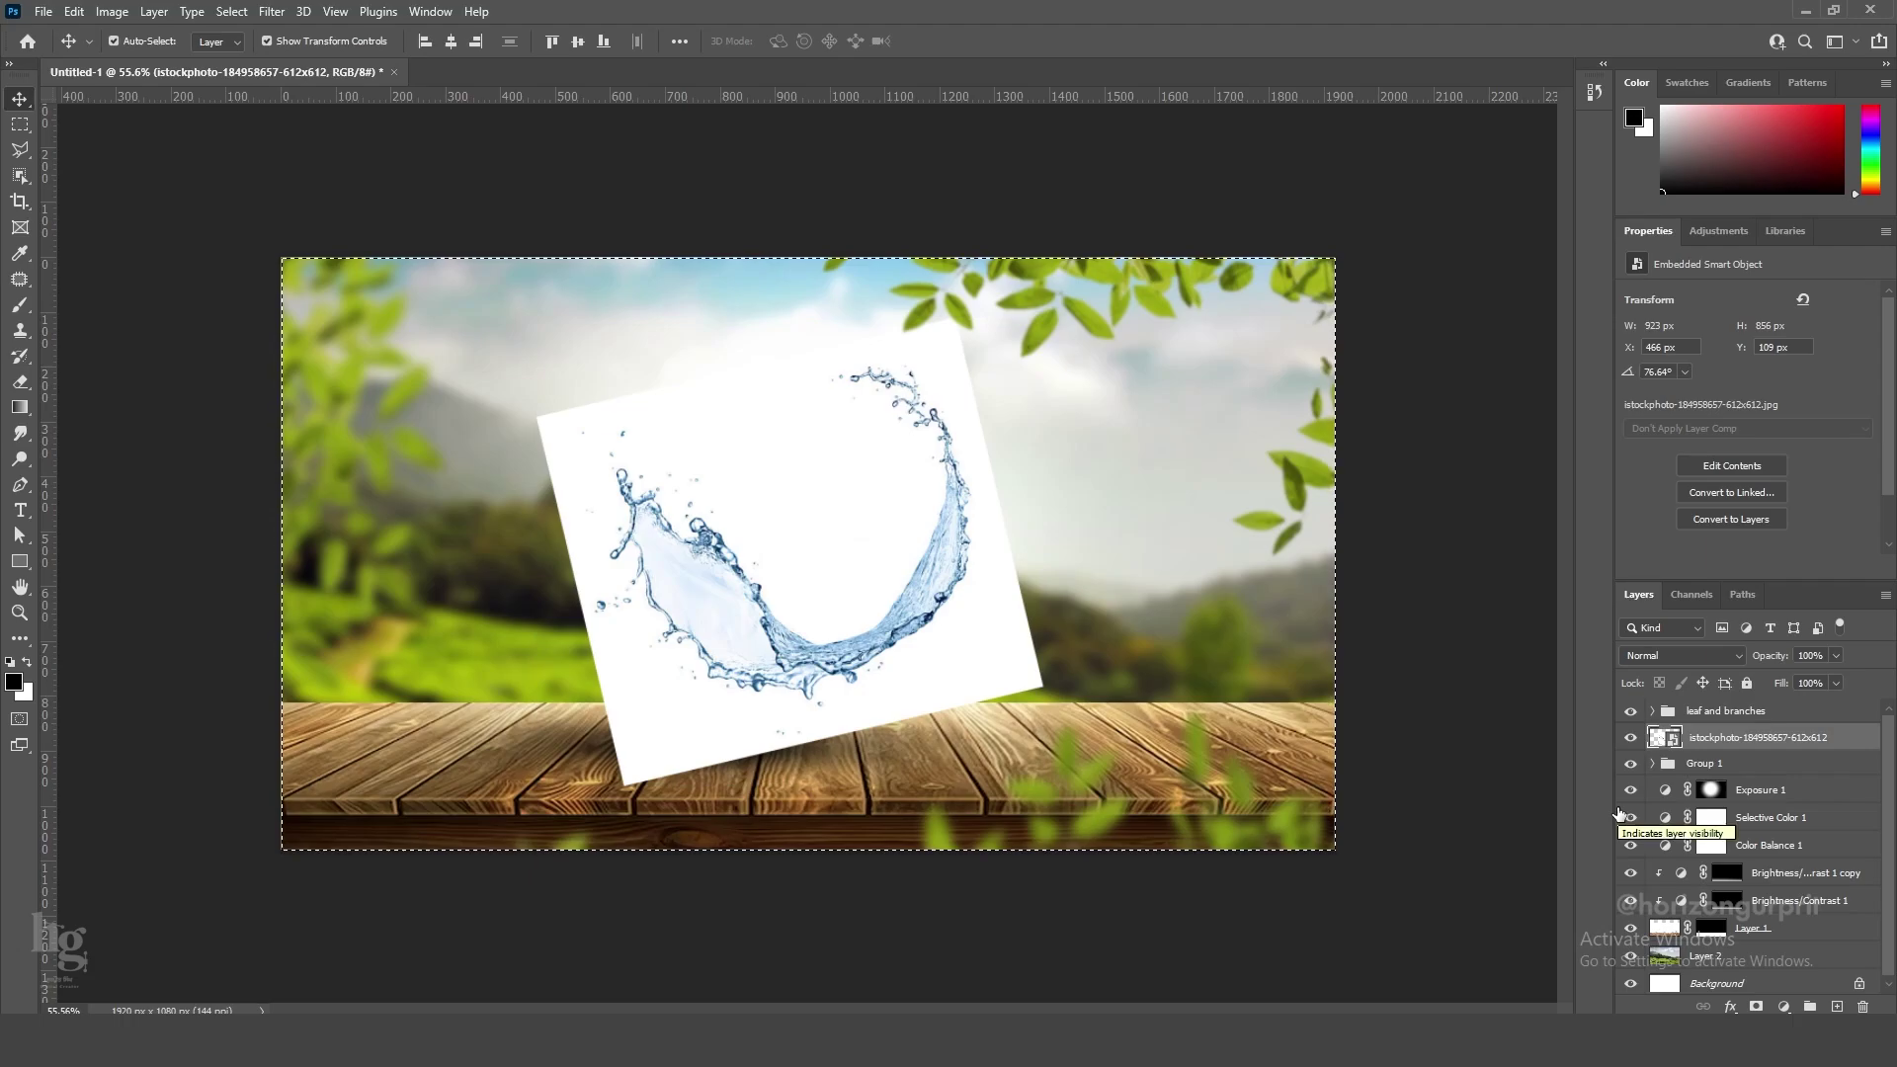
{"action": "key", "text": "ctrl+d"}
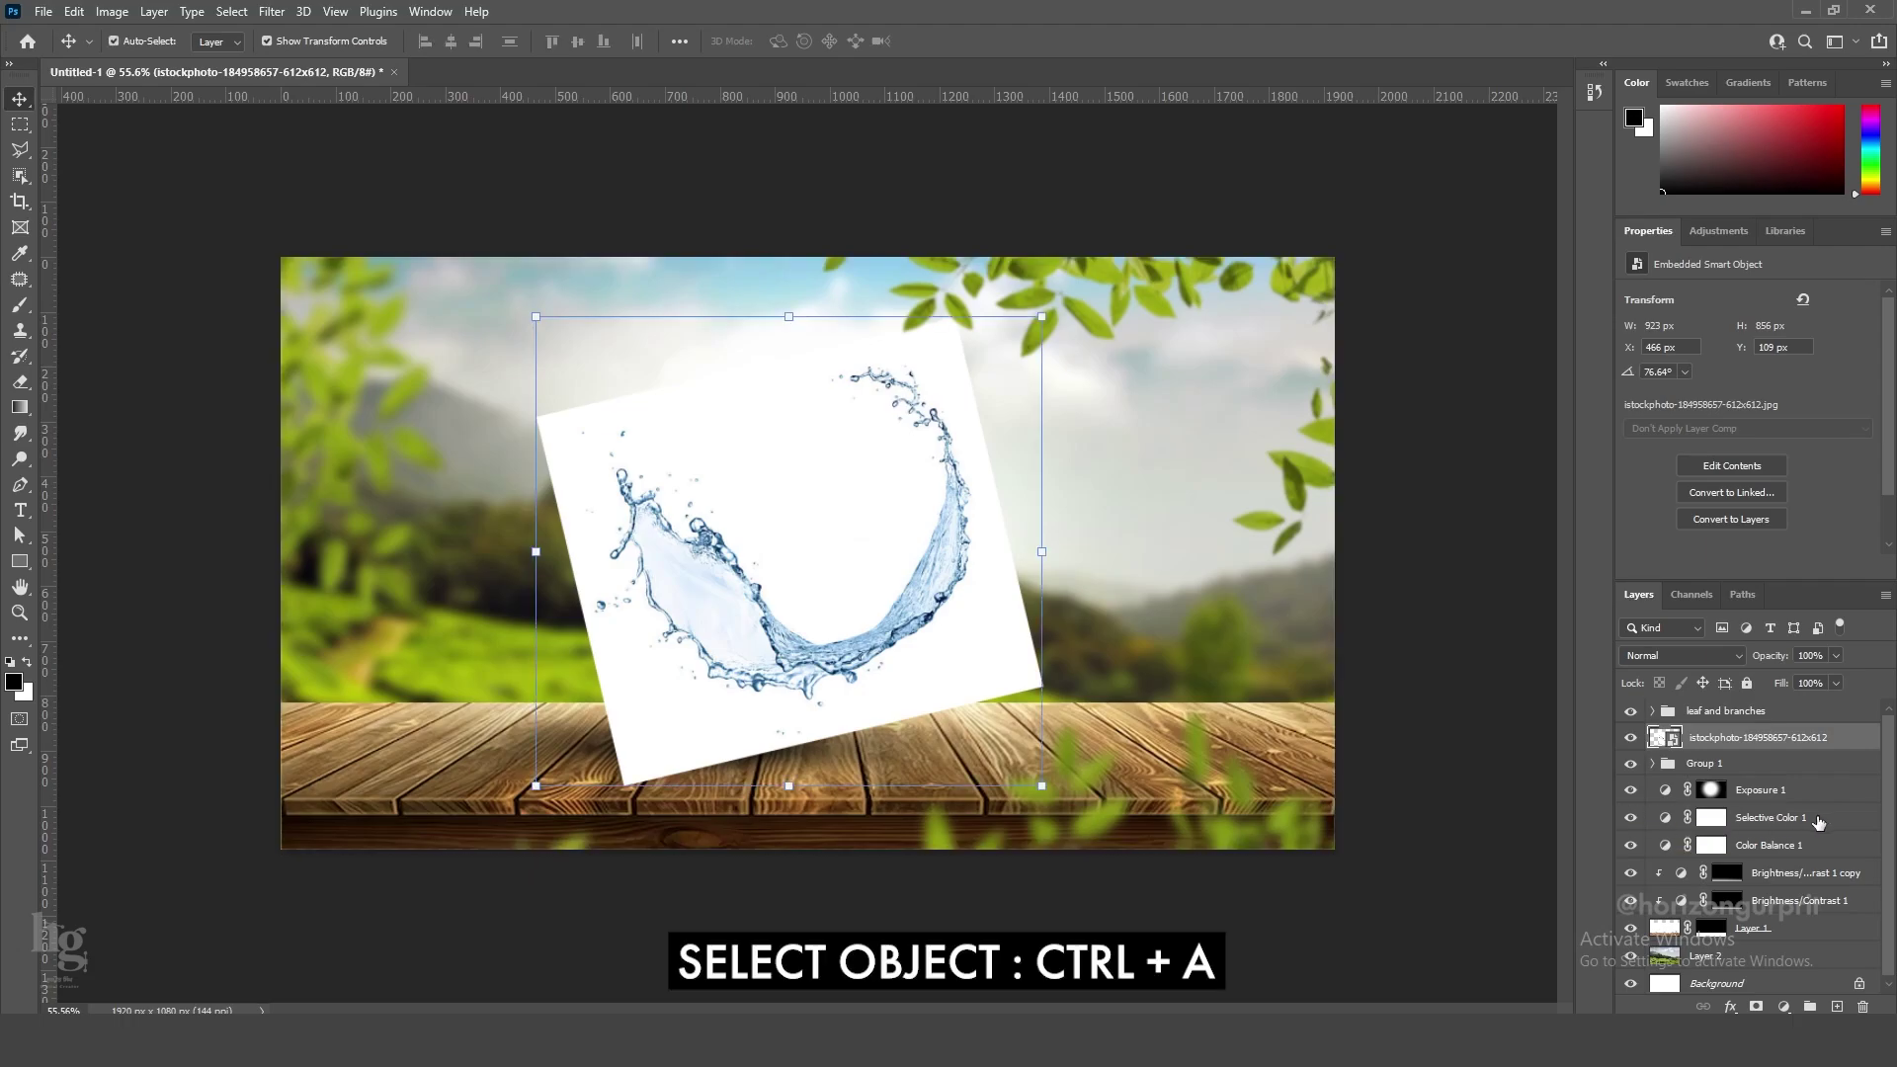
{"action": "left_click", "coordinate": [1783, 1007]}
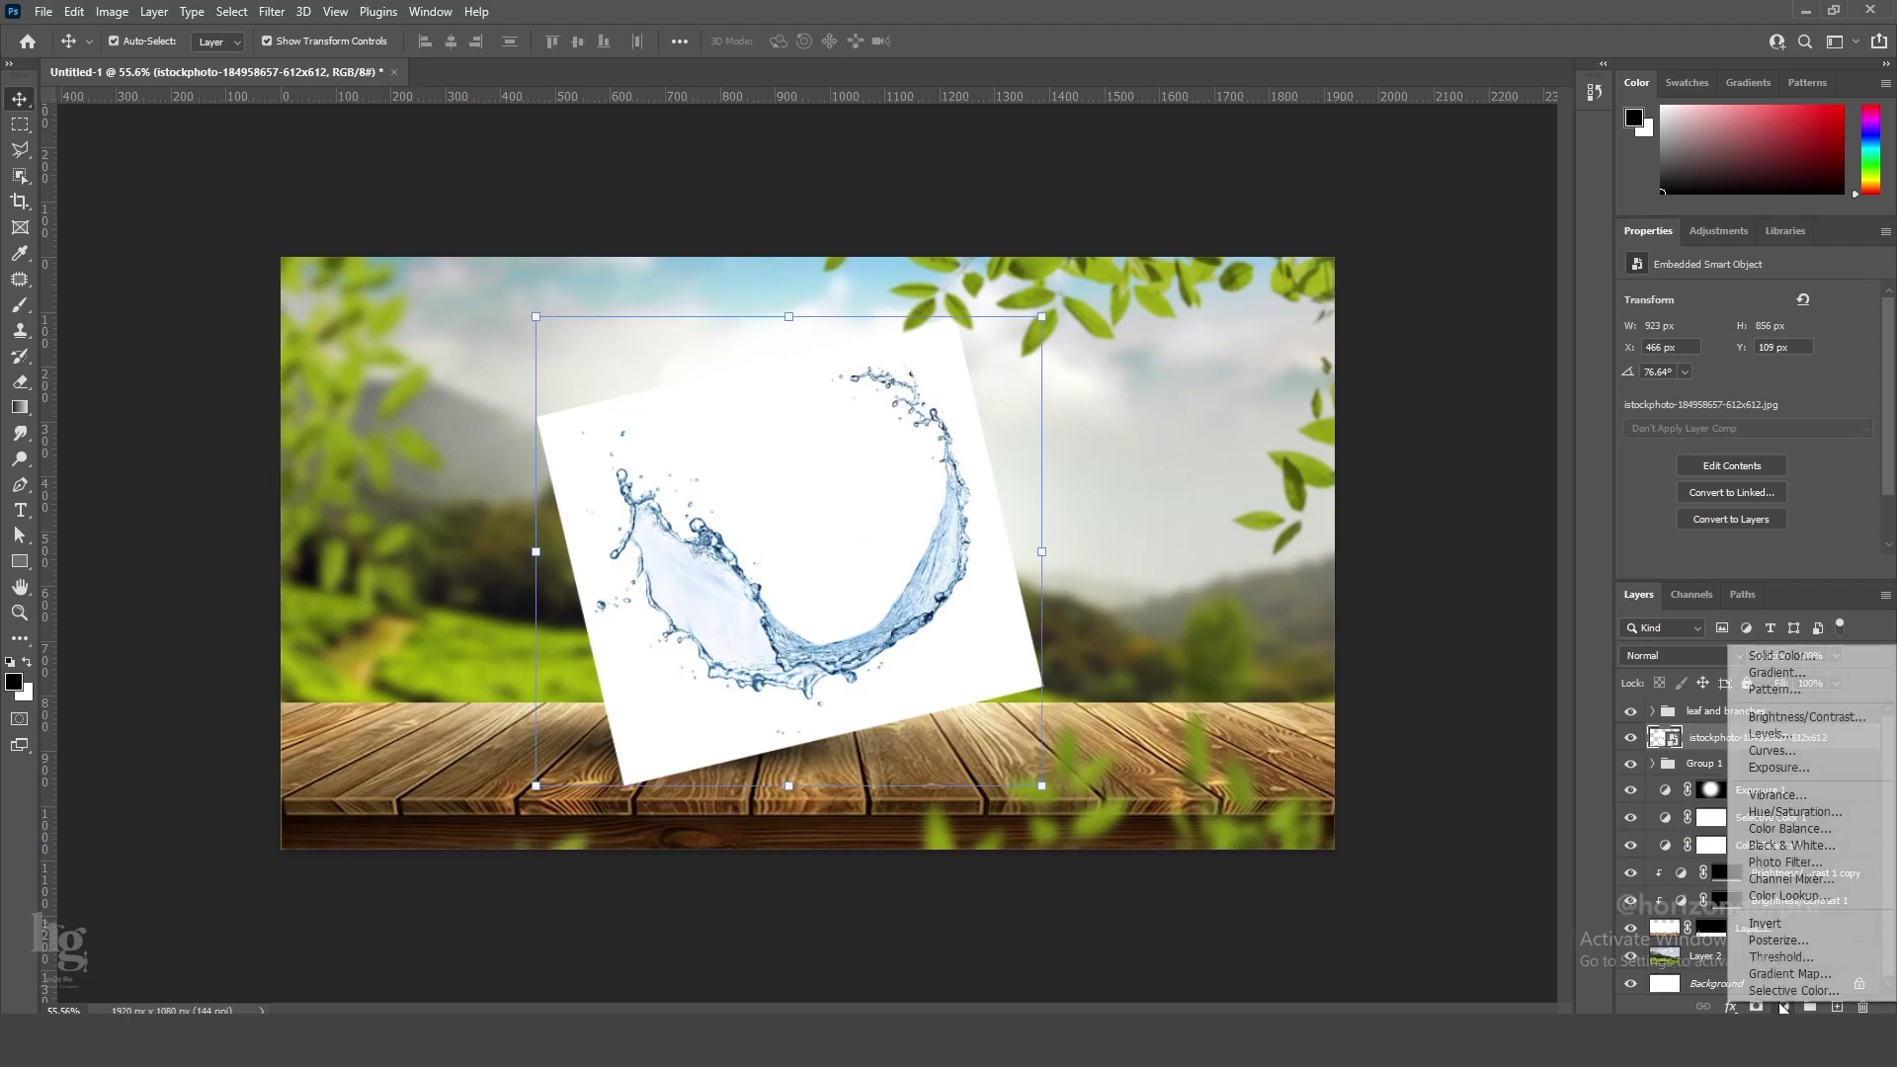
{"action": "left_click", "coordinate": [1784, 657]}
{"action": "mouse_move", "coordinate": [1342, 371]}
{"action": "left_mouse_down"}
{"action": "mouse_move", "coordinate": [1282, 219]}
{"action": "mouse_move", "coordinate": [1183, 67]}
{"action": "left_mouse_up"}
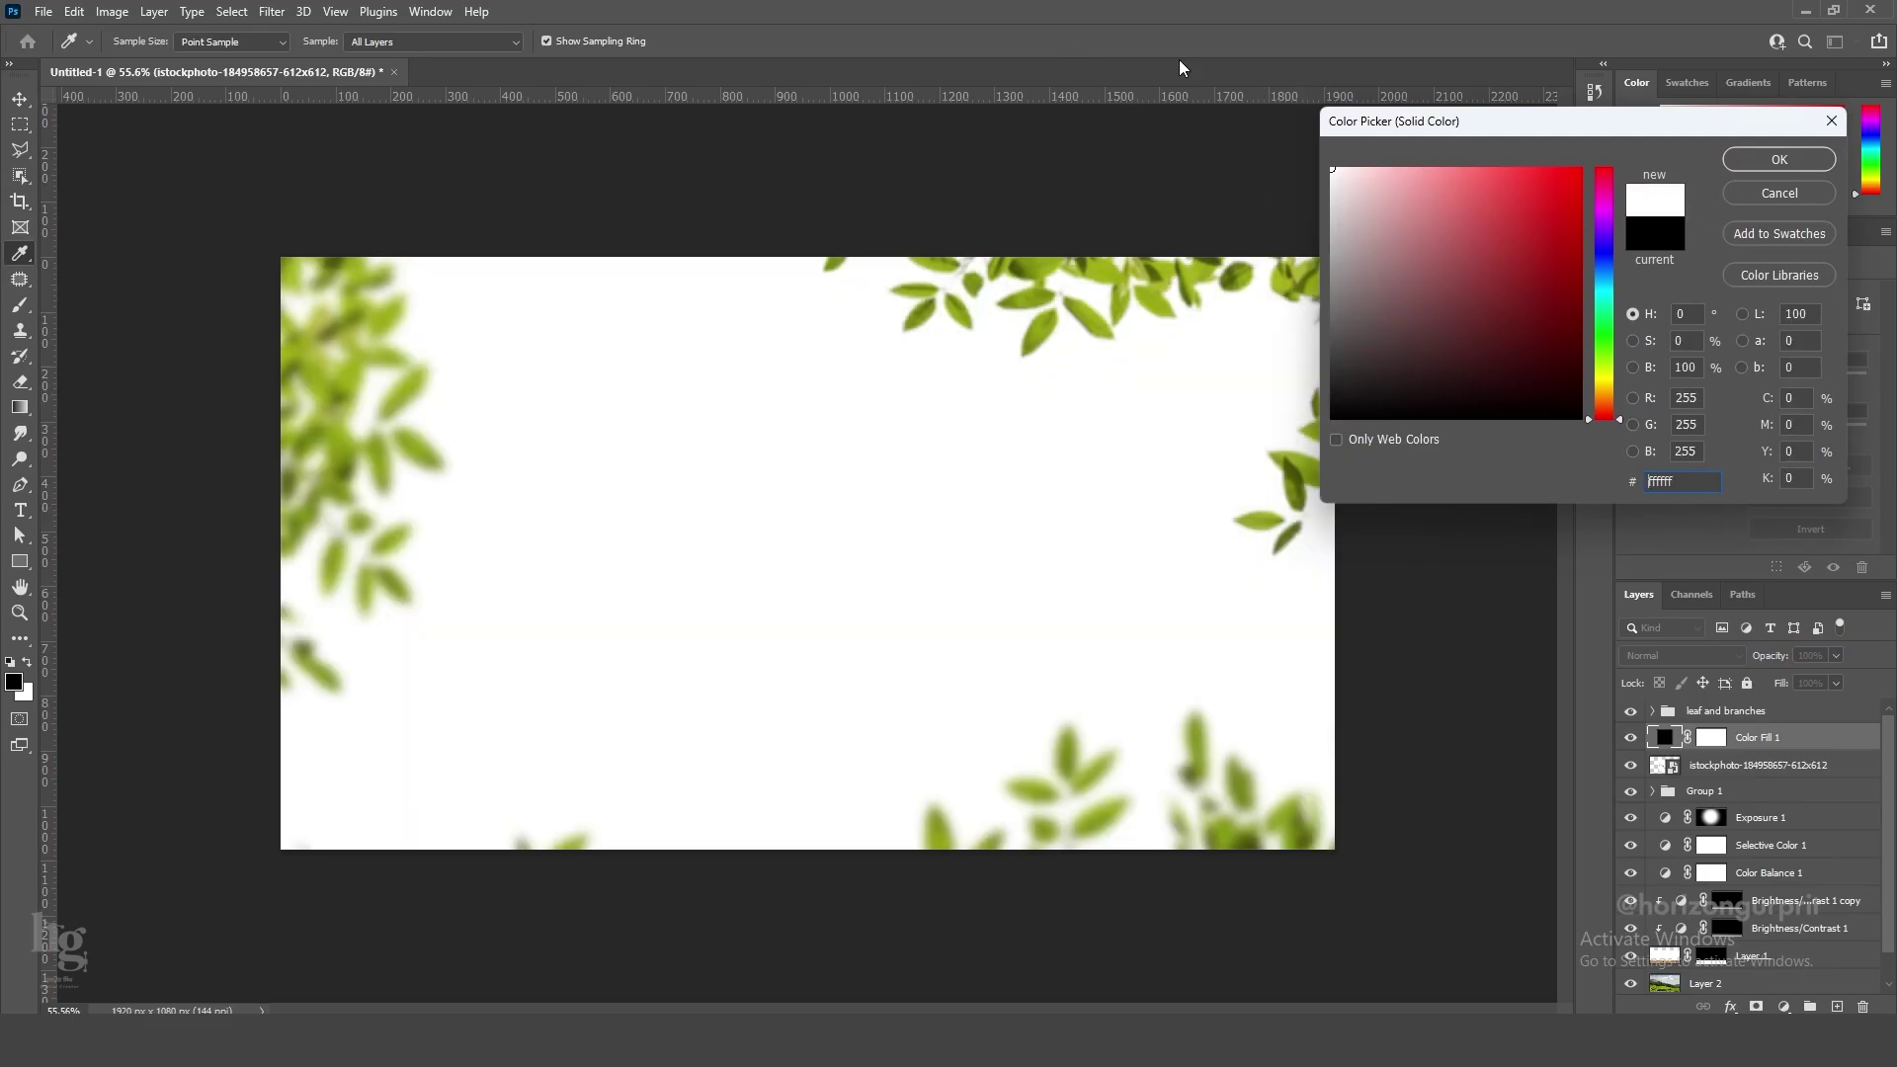
{"action": "left_click", "coordinate": [1777, 159]}
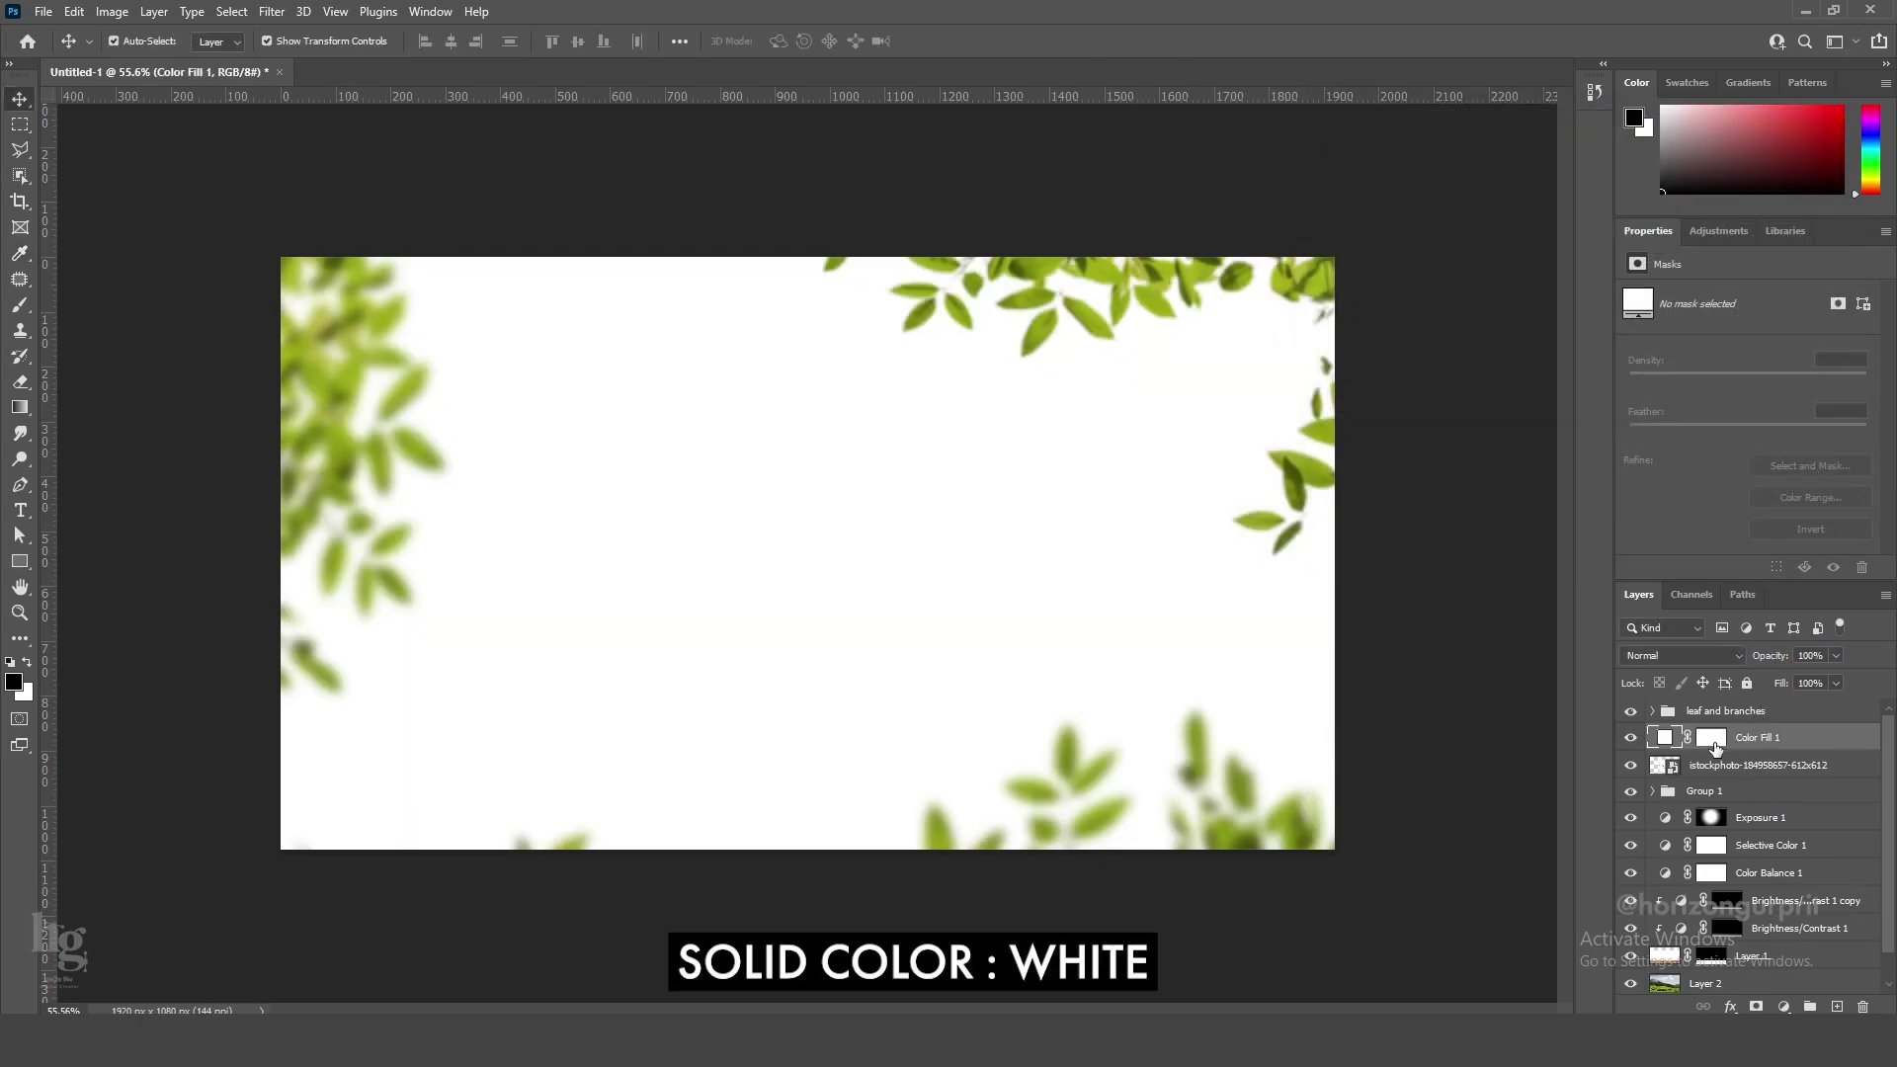
Paste the copied splash into the Color Fill 1 layer mask and invert the mask so its background is black.
{"action": "left_click", "coordinate": [1714, 743]}
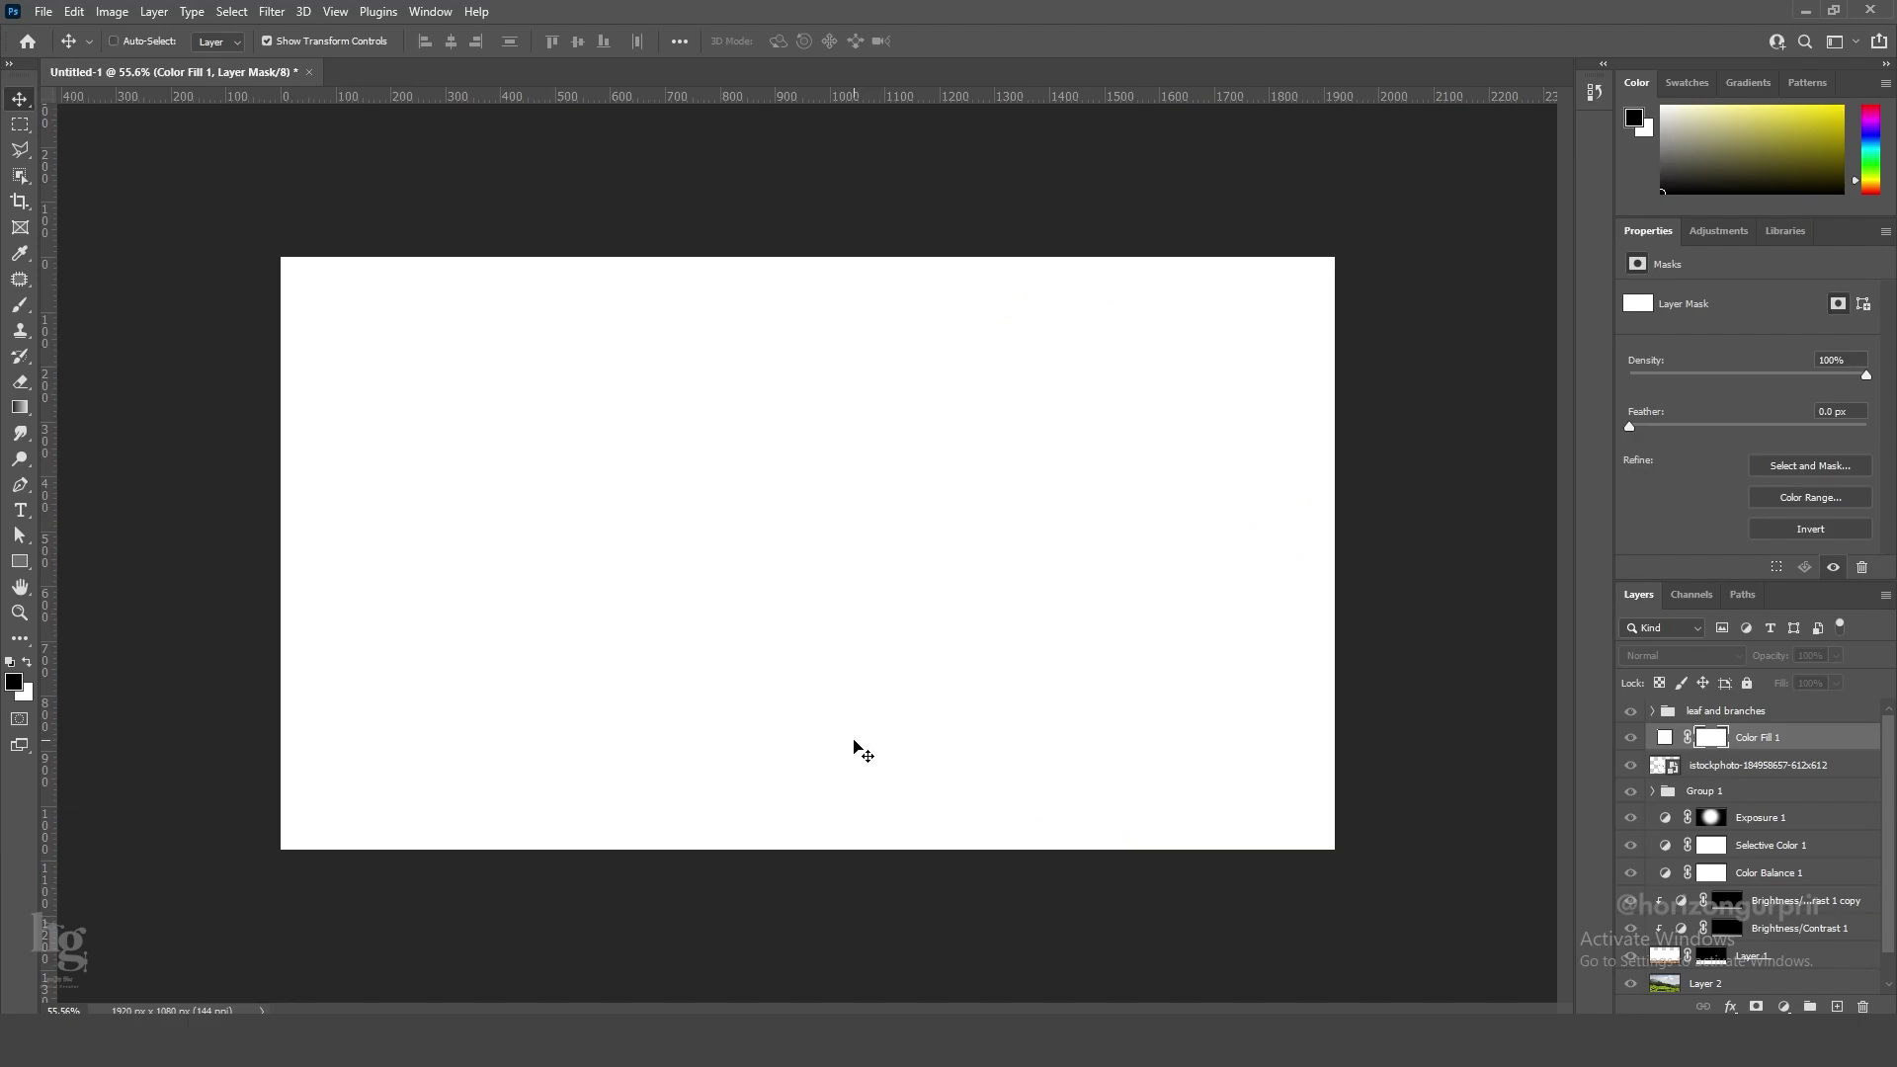
{"action": "key", "text": "ctrl+v"}
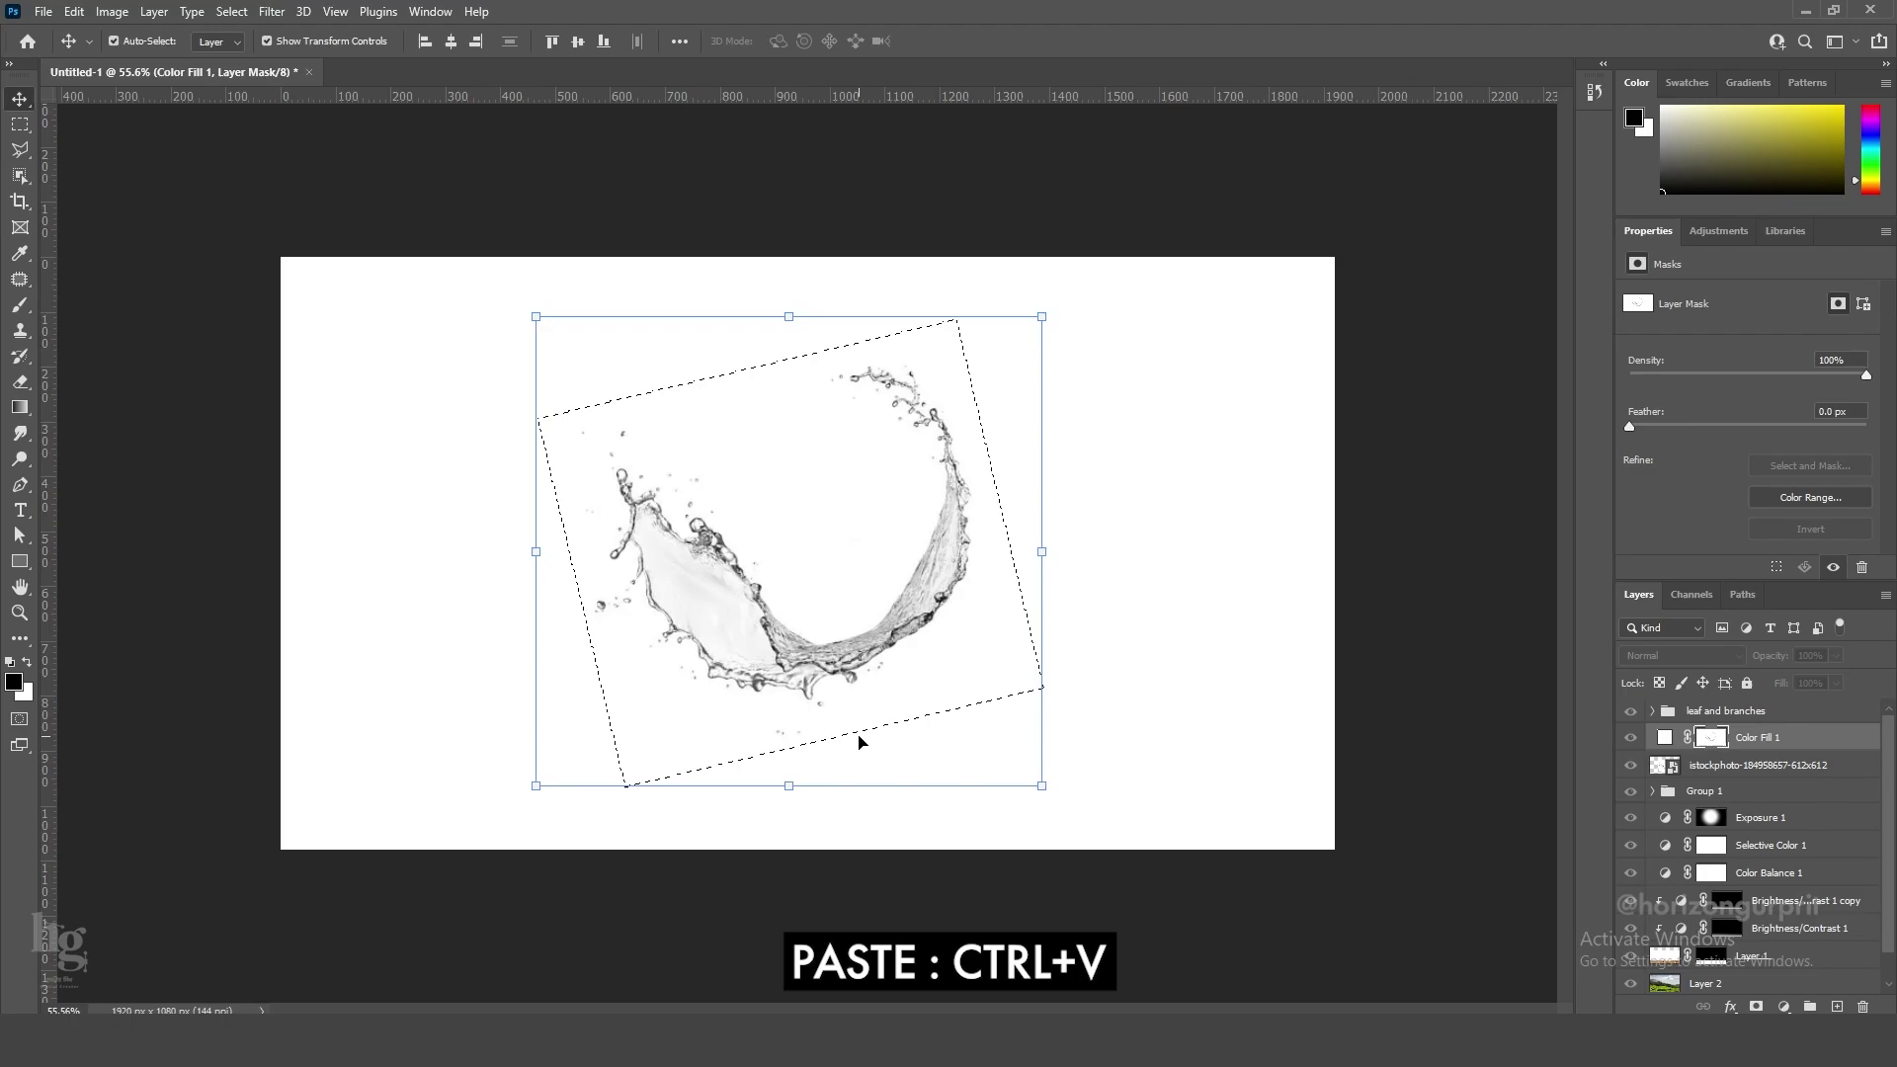
{"action": "key", "text": "ctrl+d"}
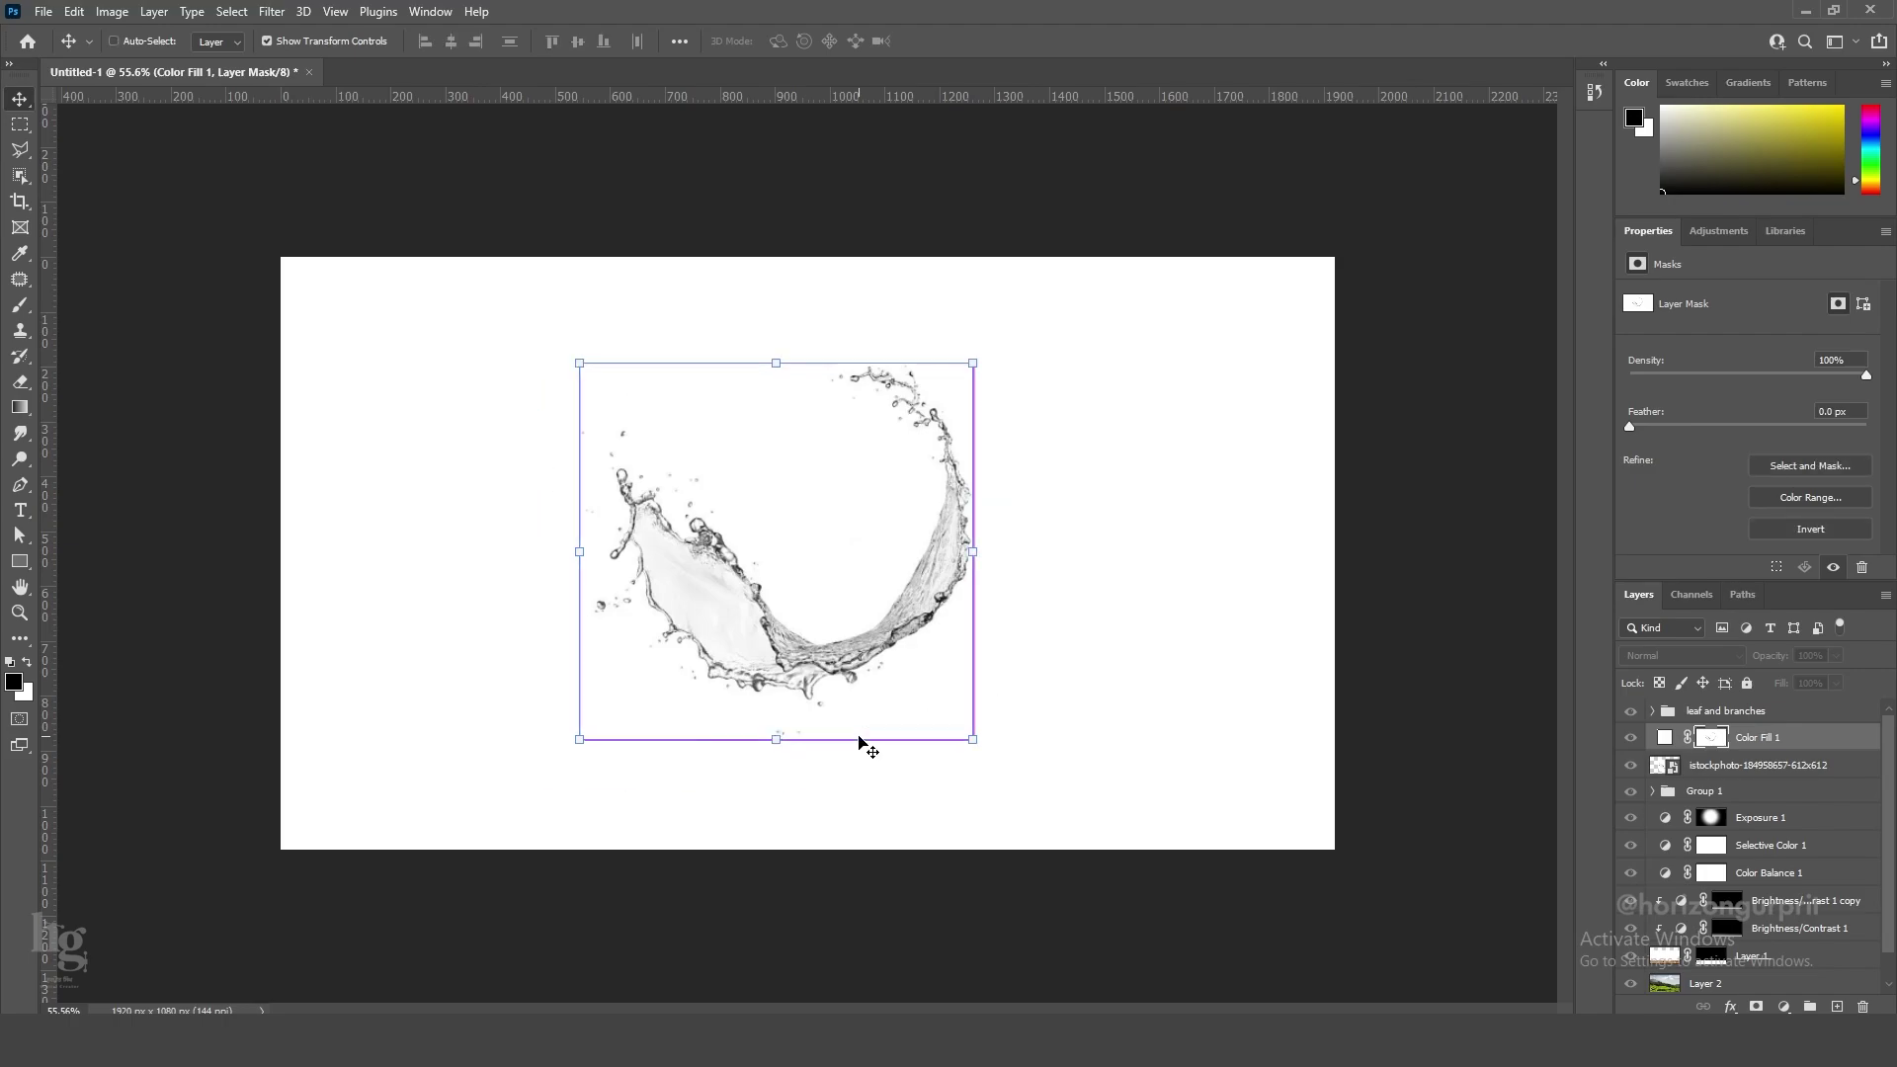
{"action": "key", "text": "ctrl+i"}
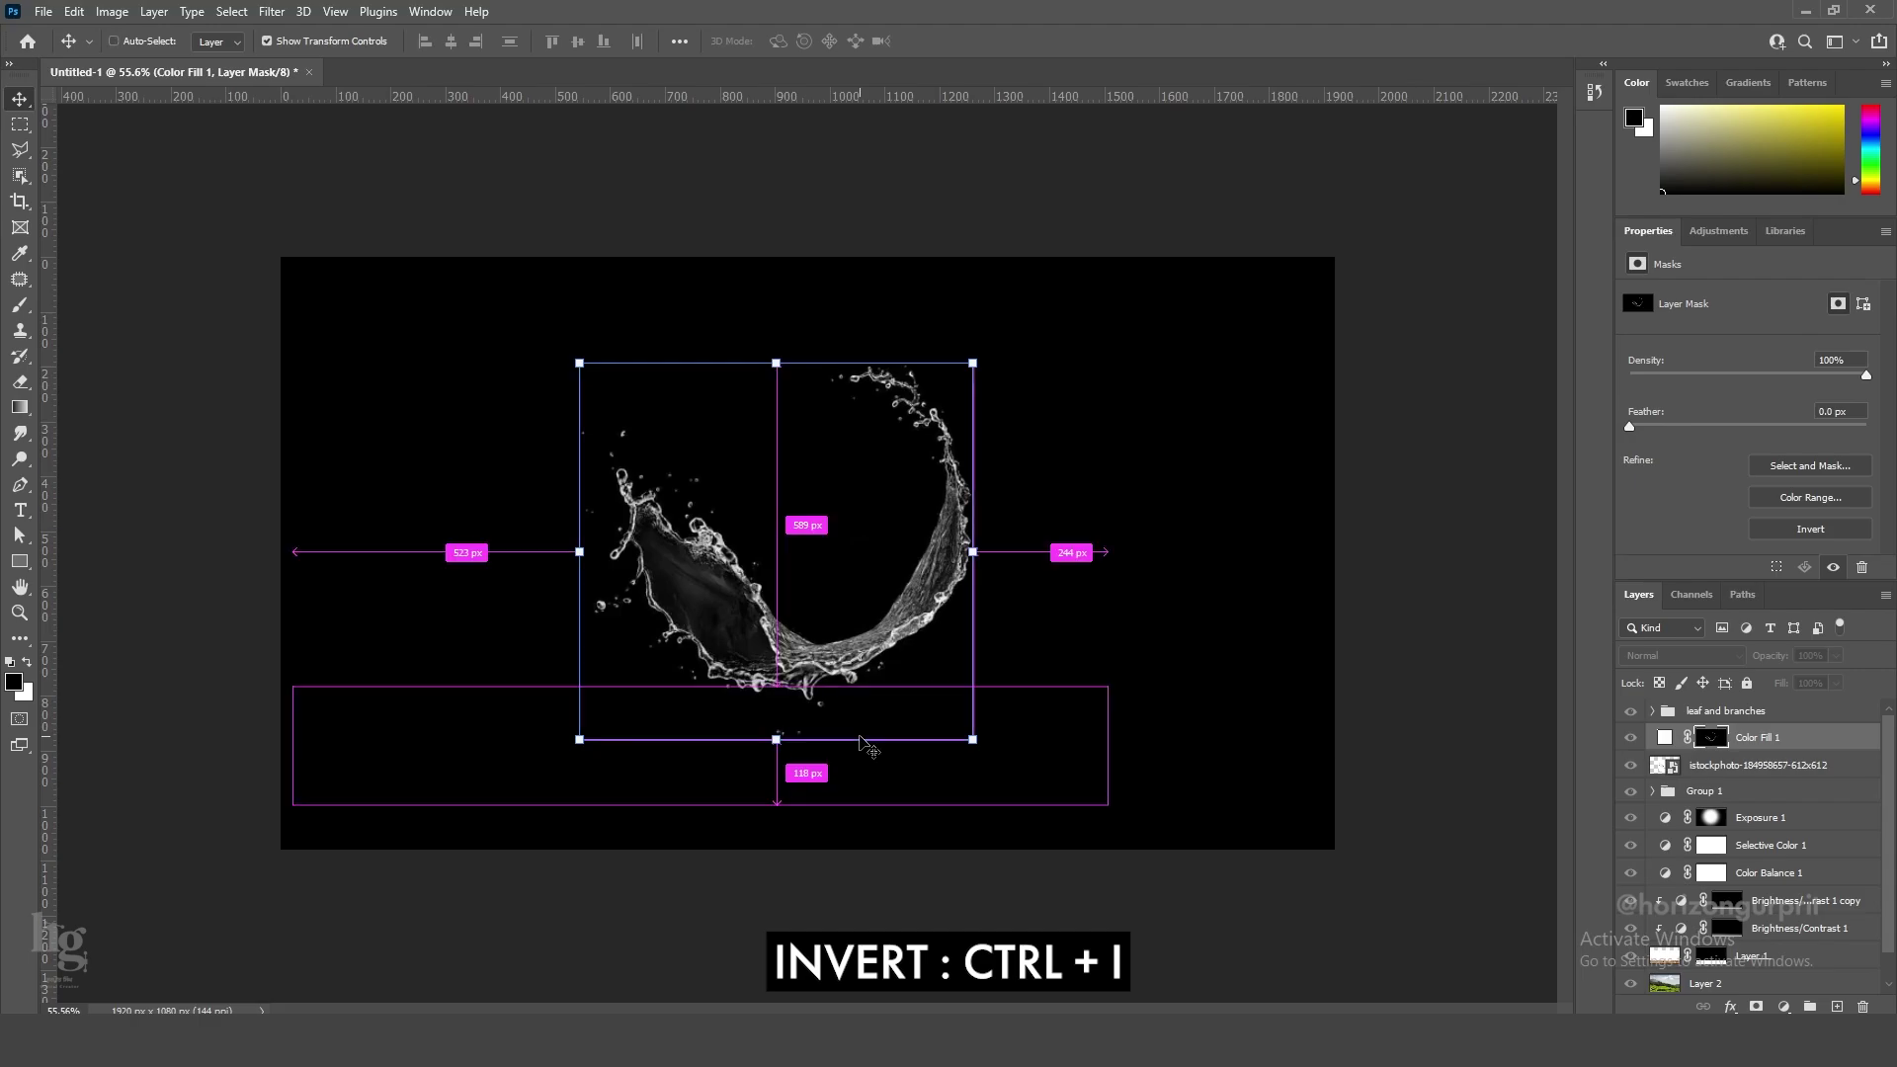
Apply Levels to the Color Fill 1 mask with input levels 30, 1.00 and 168 to strengthen the splash contrast.
{"action": "key", "text": "ctrl+l"}
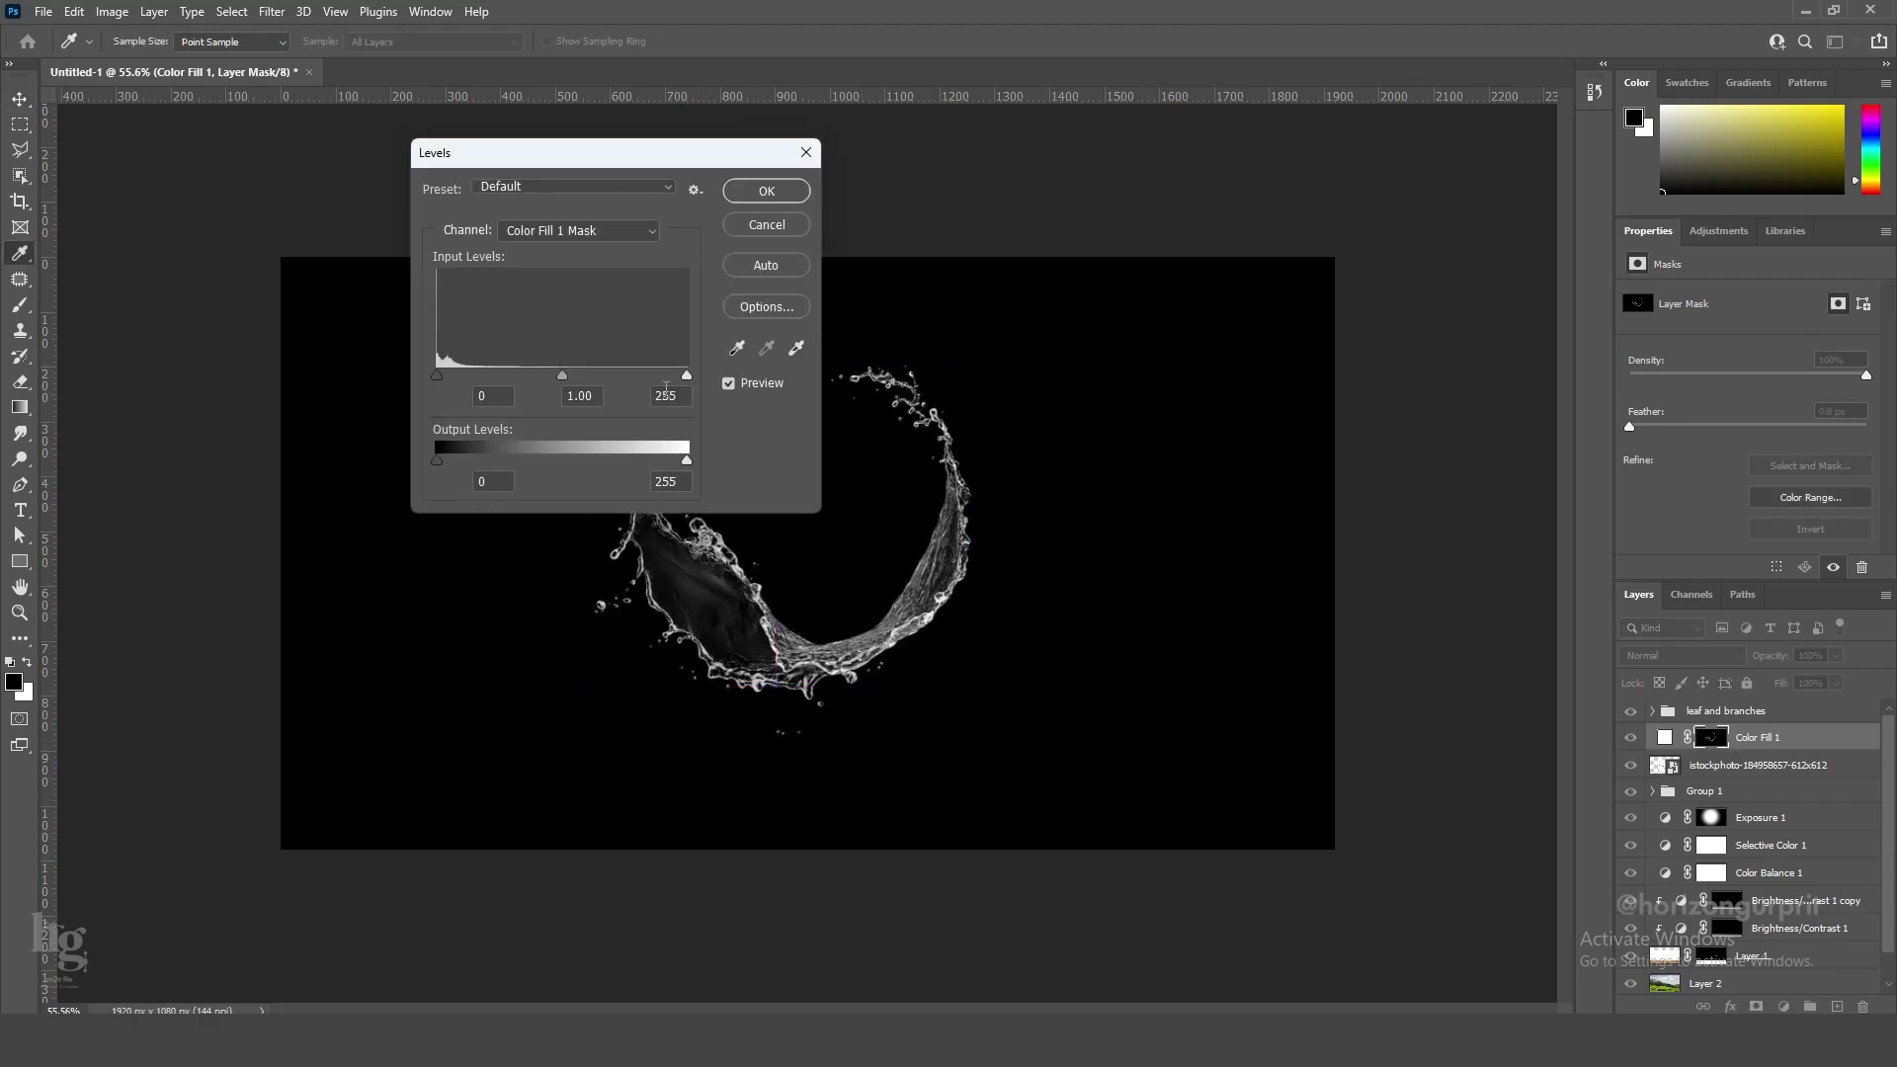
{"action": "left_click_drag", "start_coordinate": [681, 373], "coordinate": [601, 365]}
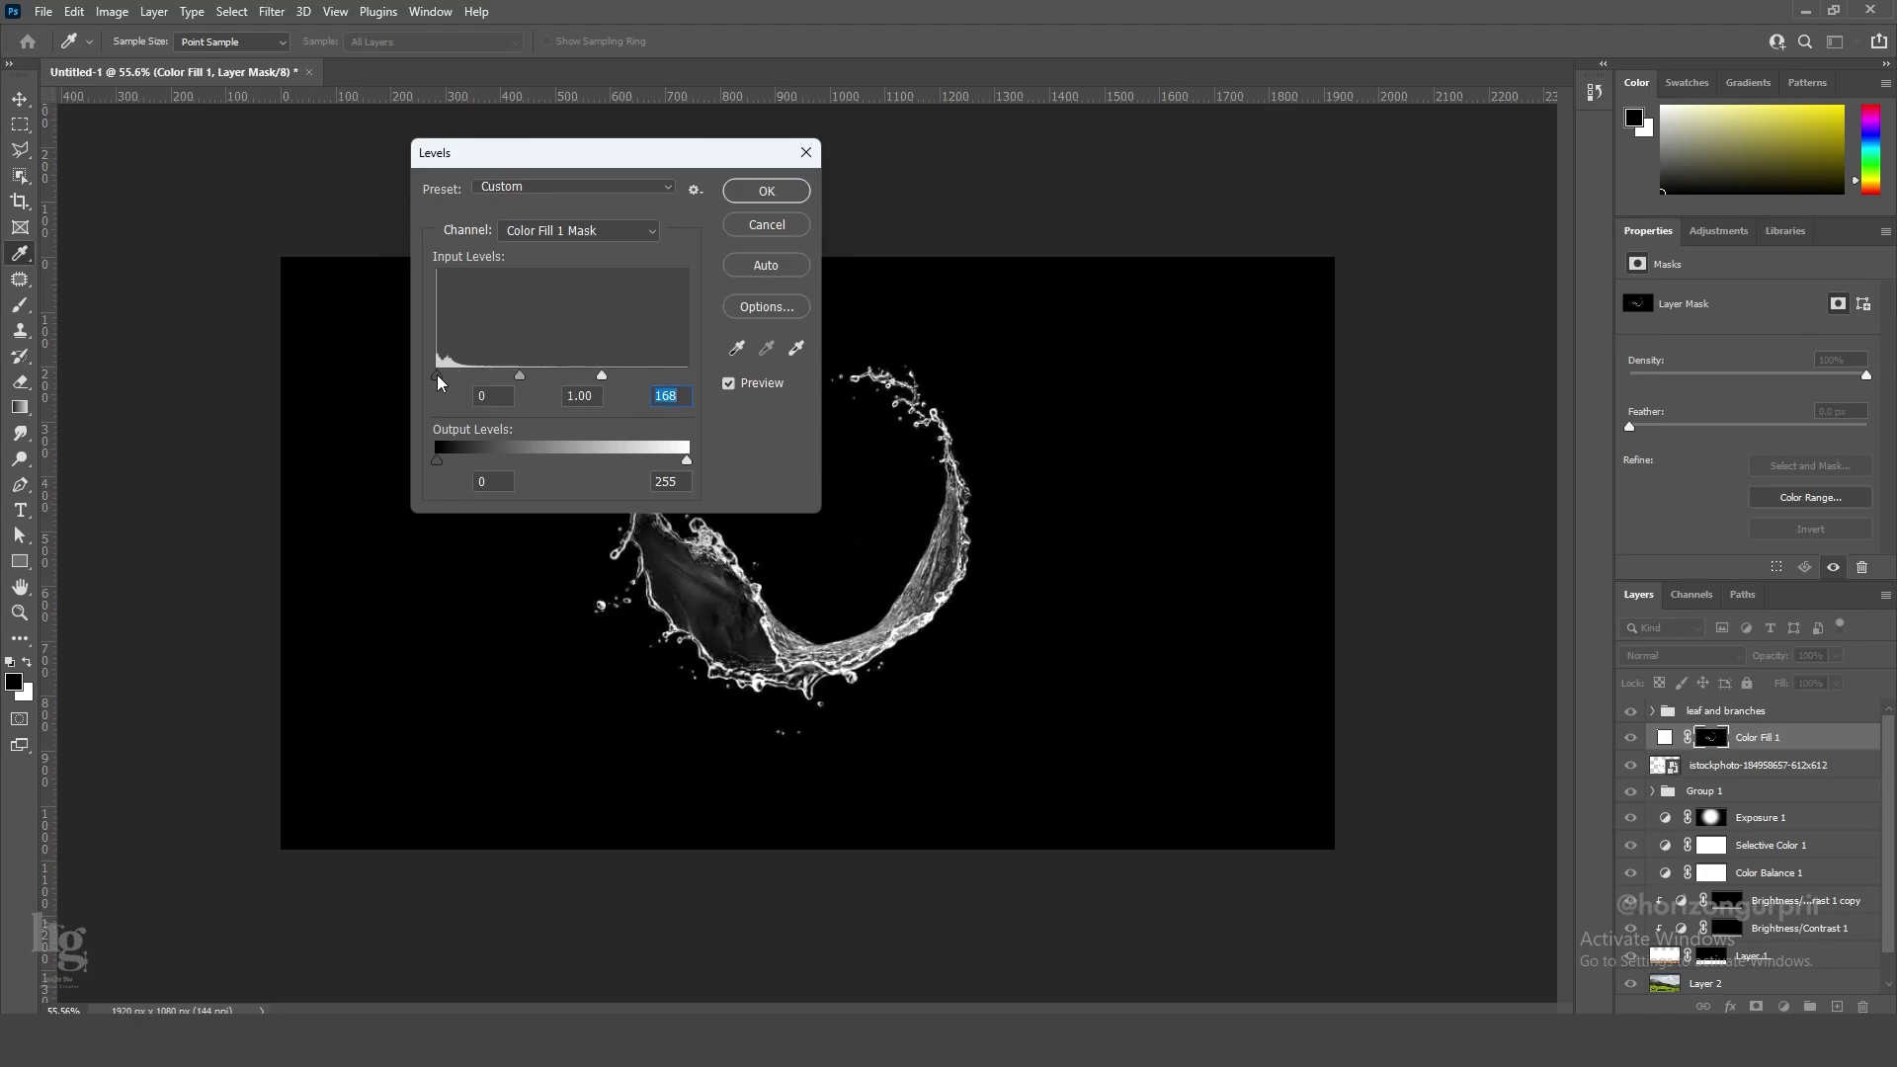
{"action": "left_click_drag", "start_coordinate": [458, 374], "coordinate": [467, 375]}
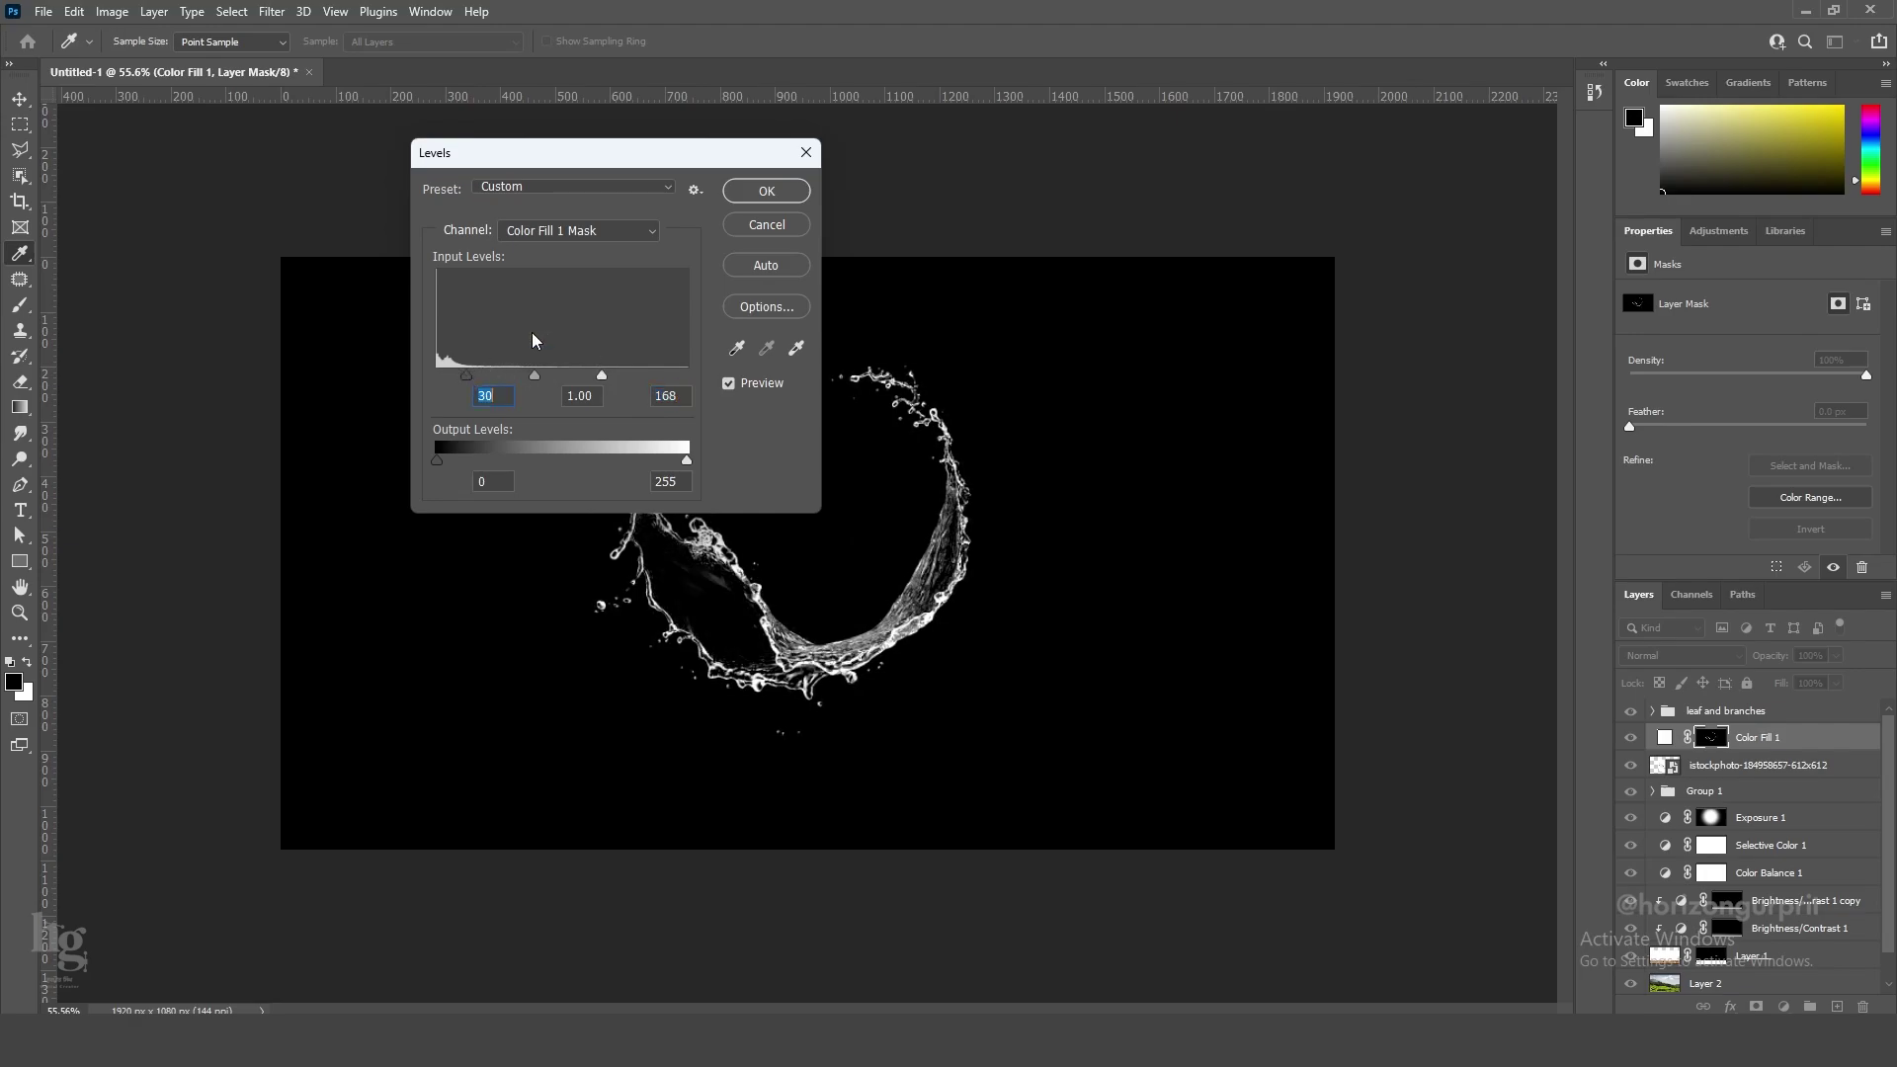
{"action": "left_click", "coordinate": [767, 191]}
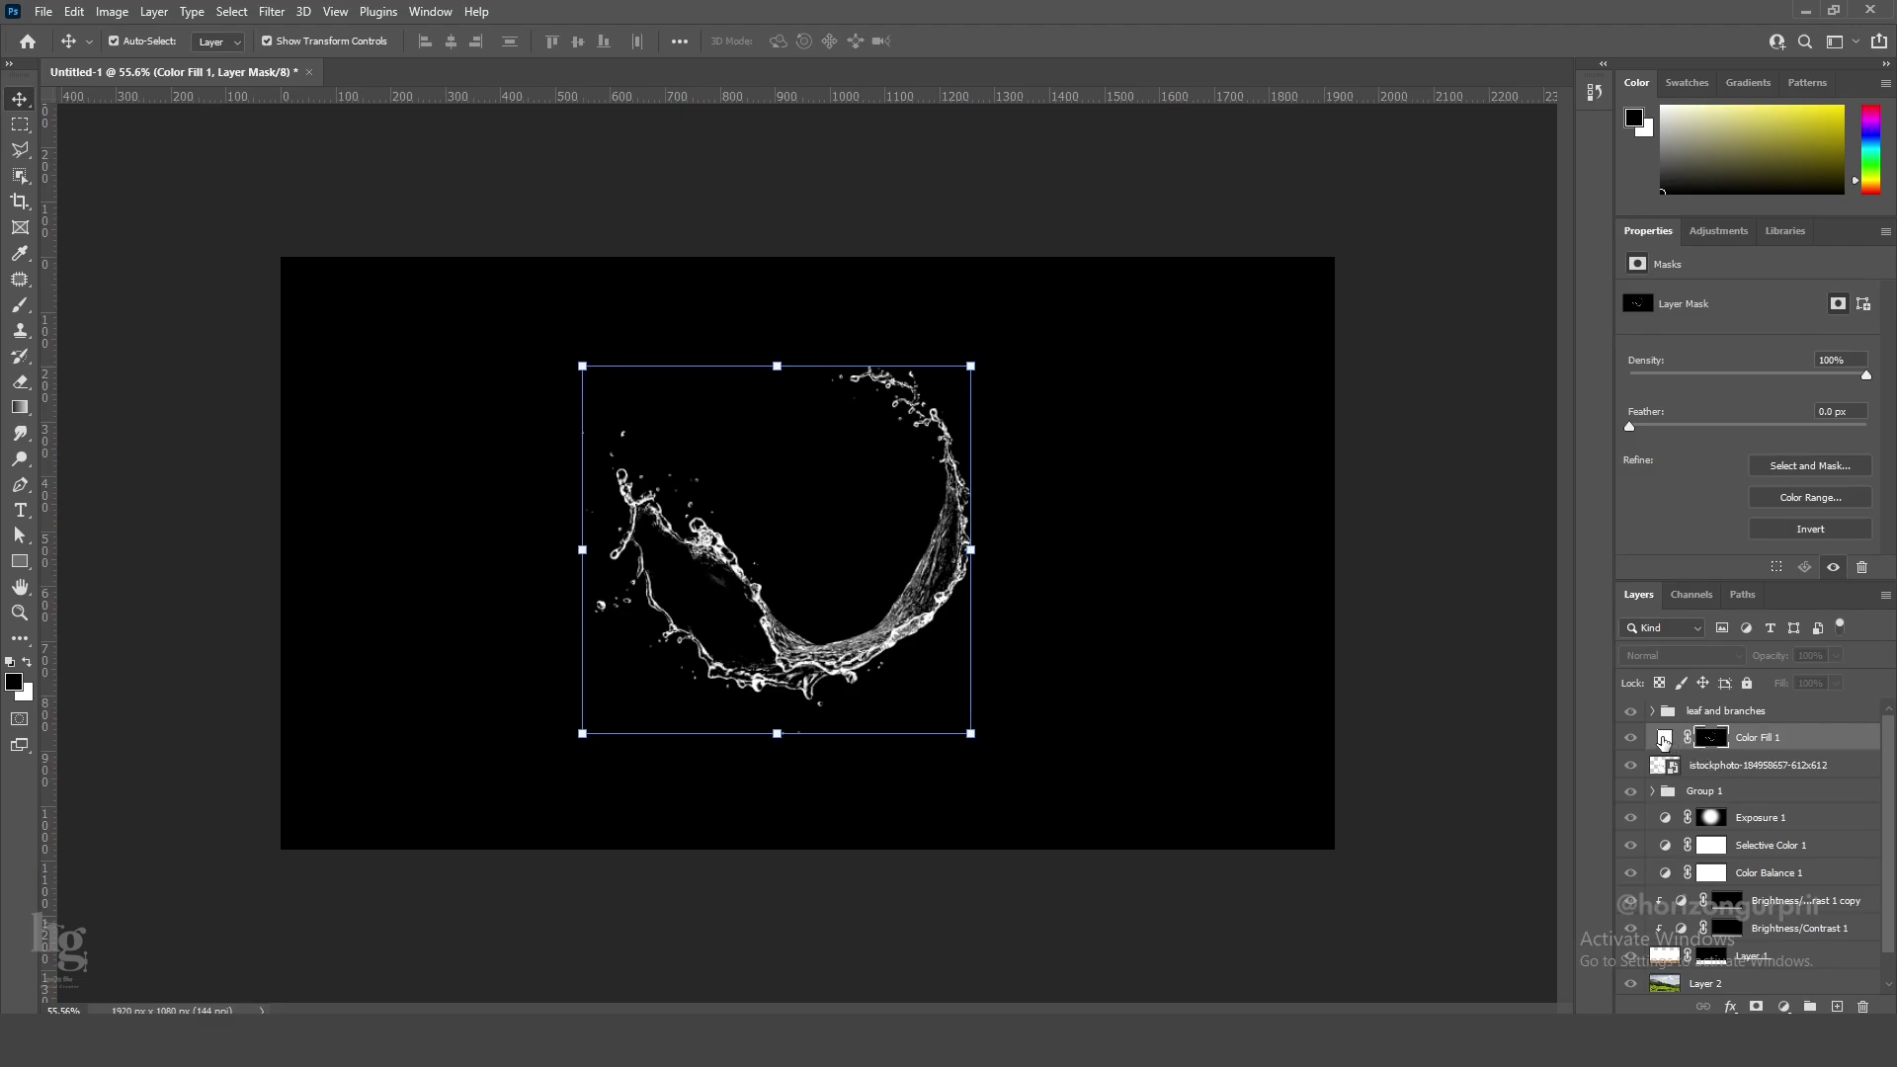
{"action": "left_click", "coordinate": [1634, 739]}
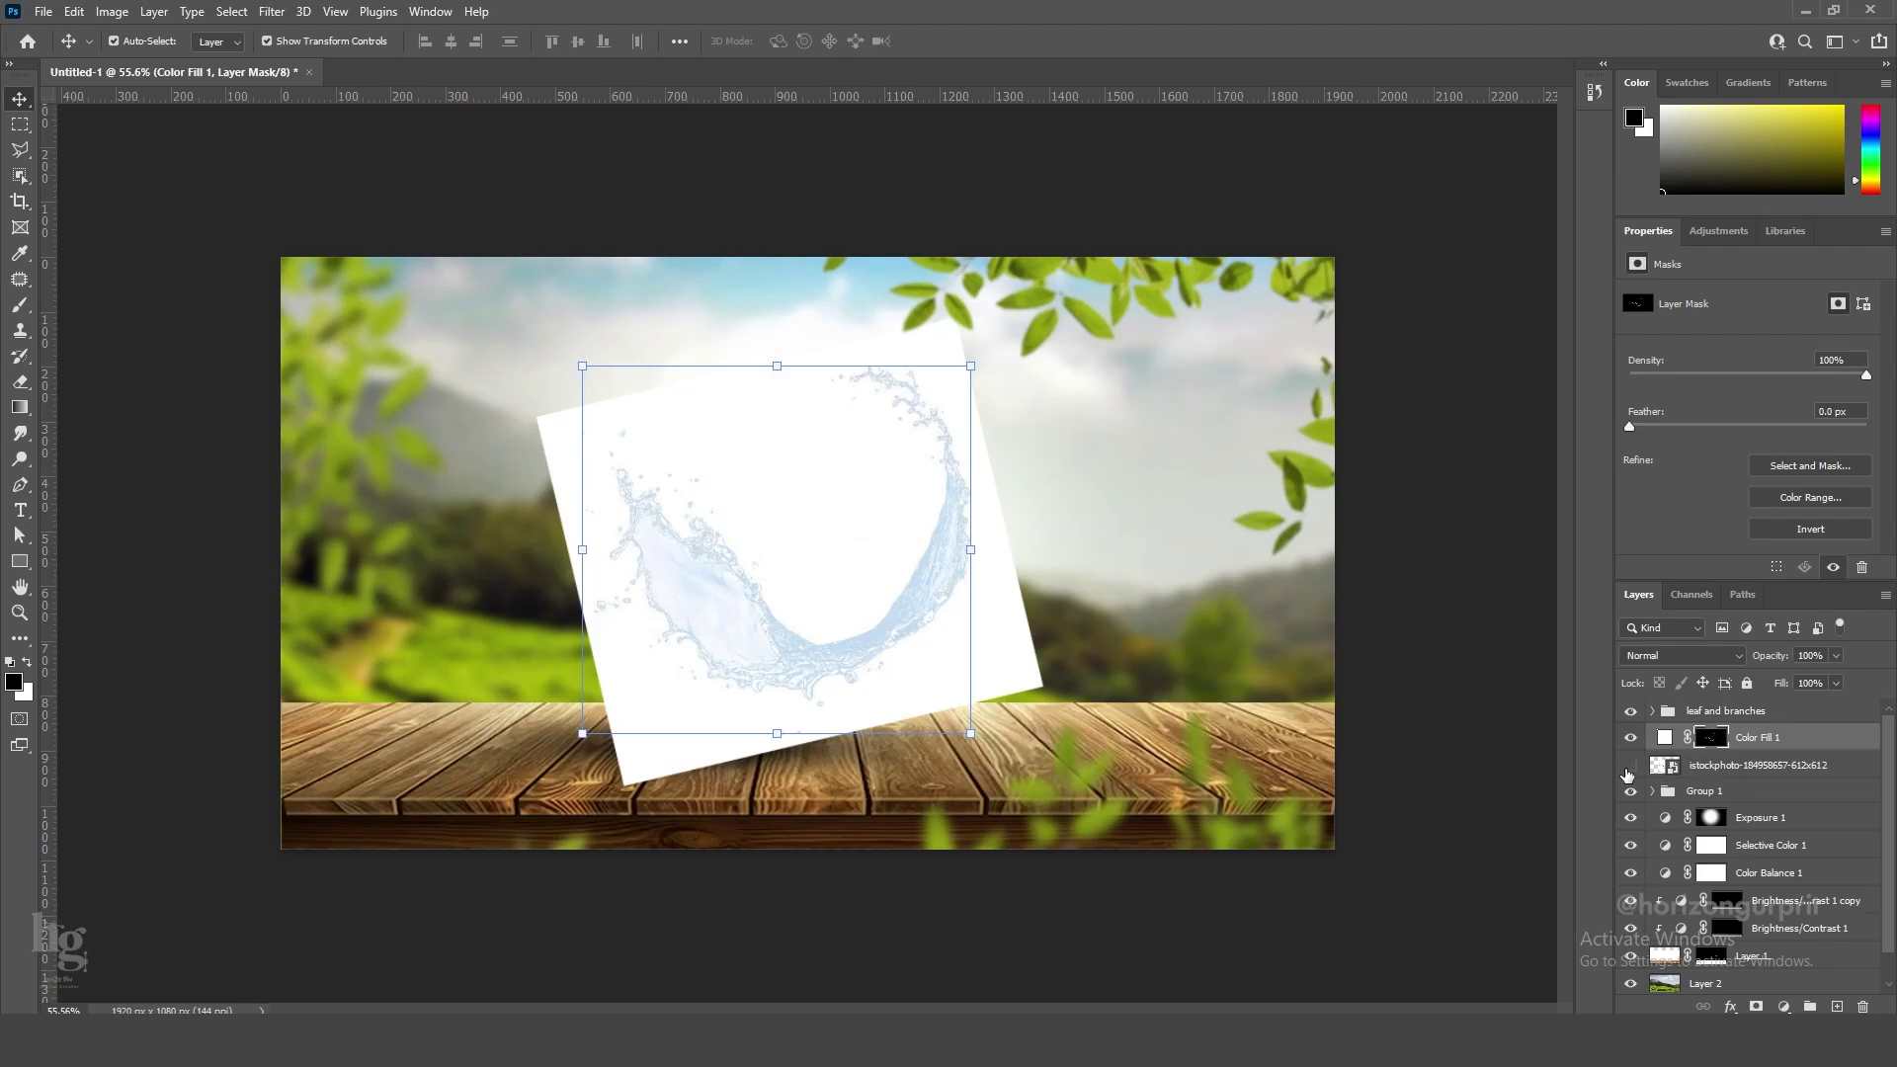
{"action": "left_click", "coordinate": [1629, 767]}
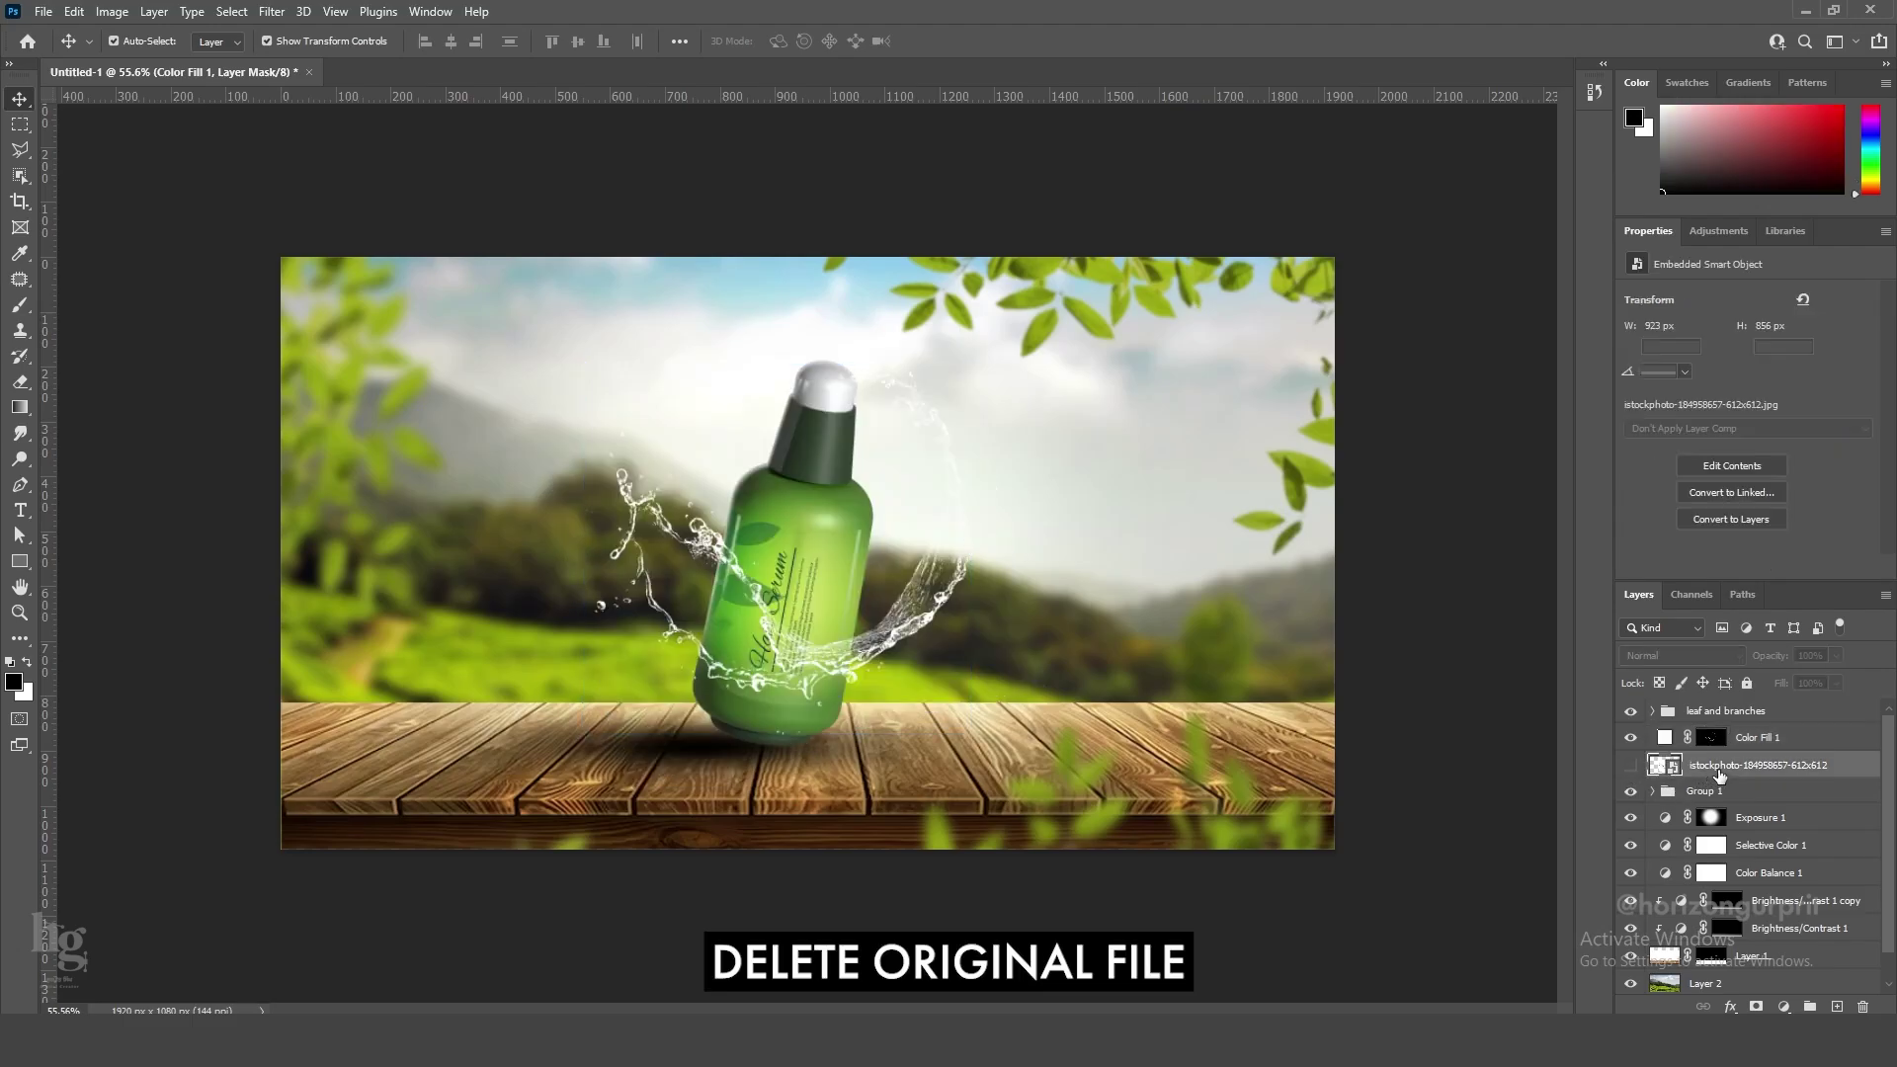
{"action": "left_click", "coordinate": [1706, 778]}
{"action": "key", "text": "Delete"}
{"action": "key", "text": "ctrl+t"}
{"action": "key", "text": "Escape"}
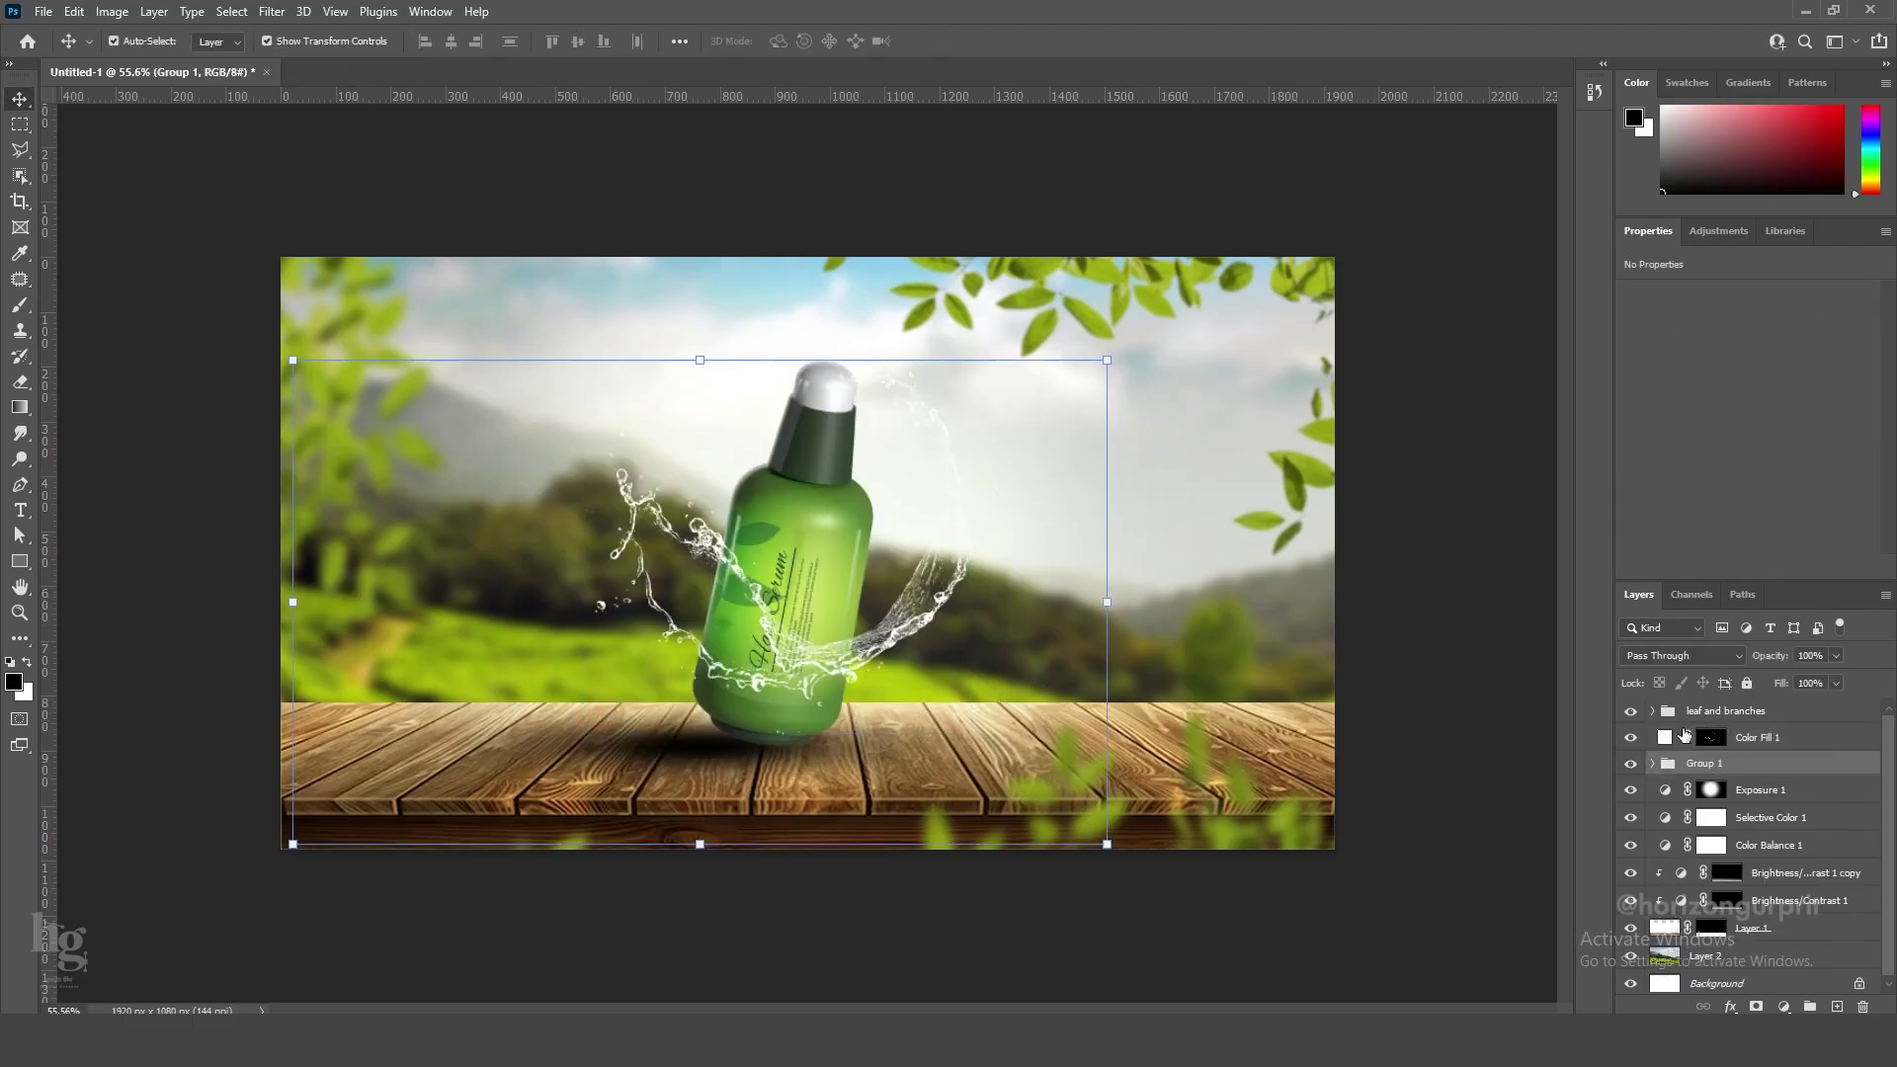
Scale down the Color Fill 1 water splash and fit it around the lower half of the bottle.
{"action": "left_click", "coordinate": [1666, 739]}
{"action": "left_click_drag", "start_coordinate": [978, 550], "coordinate": [911, 551]}
{"action": "left_click_drag", "start_coordinate": [990, 599], "coordinate": [1002, 670]}
{"action": "left_click_drag", "start_coordinate": [876, 636], "coordinate": [1010, 552]}
{"action": "left_click_drag", "start_coordinate": [976, 444], "coordinate": [927, 472]}
{"action": "left_click_drag", "start_coordinate": [954, 693], "coordinate": [901, 605]}
{"action": "left_click_drag", "start_coordinate": [652, 701], "coordinate": [581, 733]}
{"action": "left_click_drag", "start_coordinate": [748, 654], "coordinate": [783, 627]}
{"action": "key", "text": "Return"}
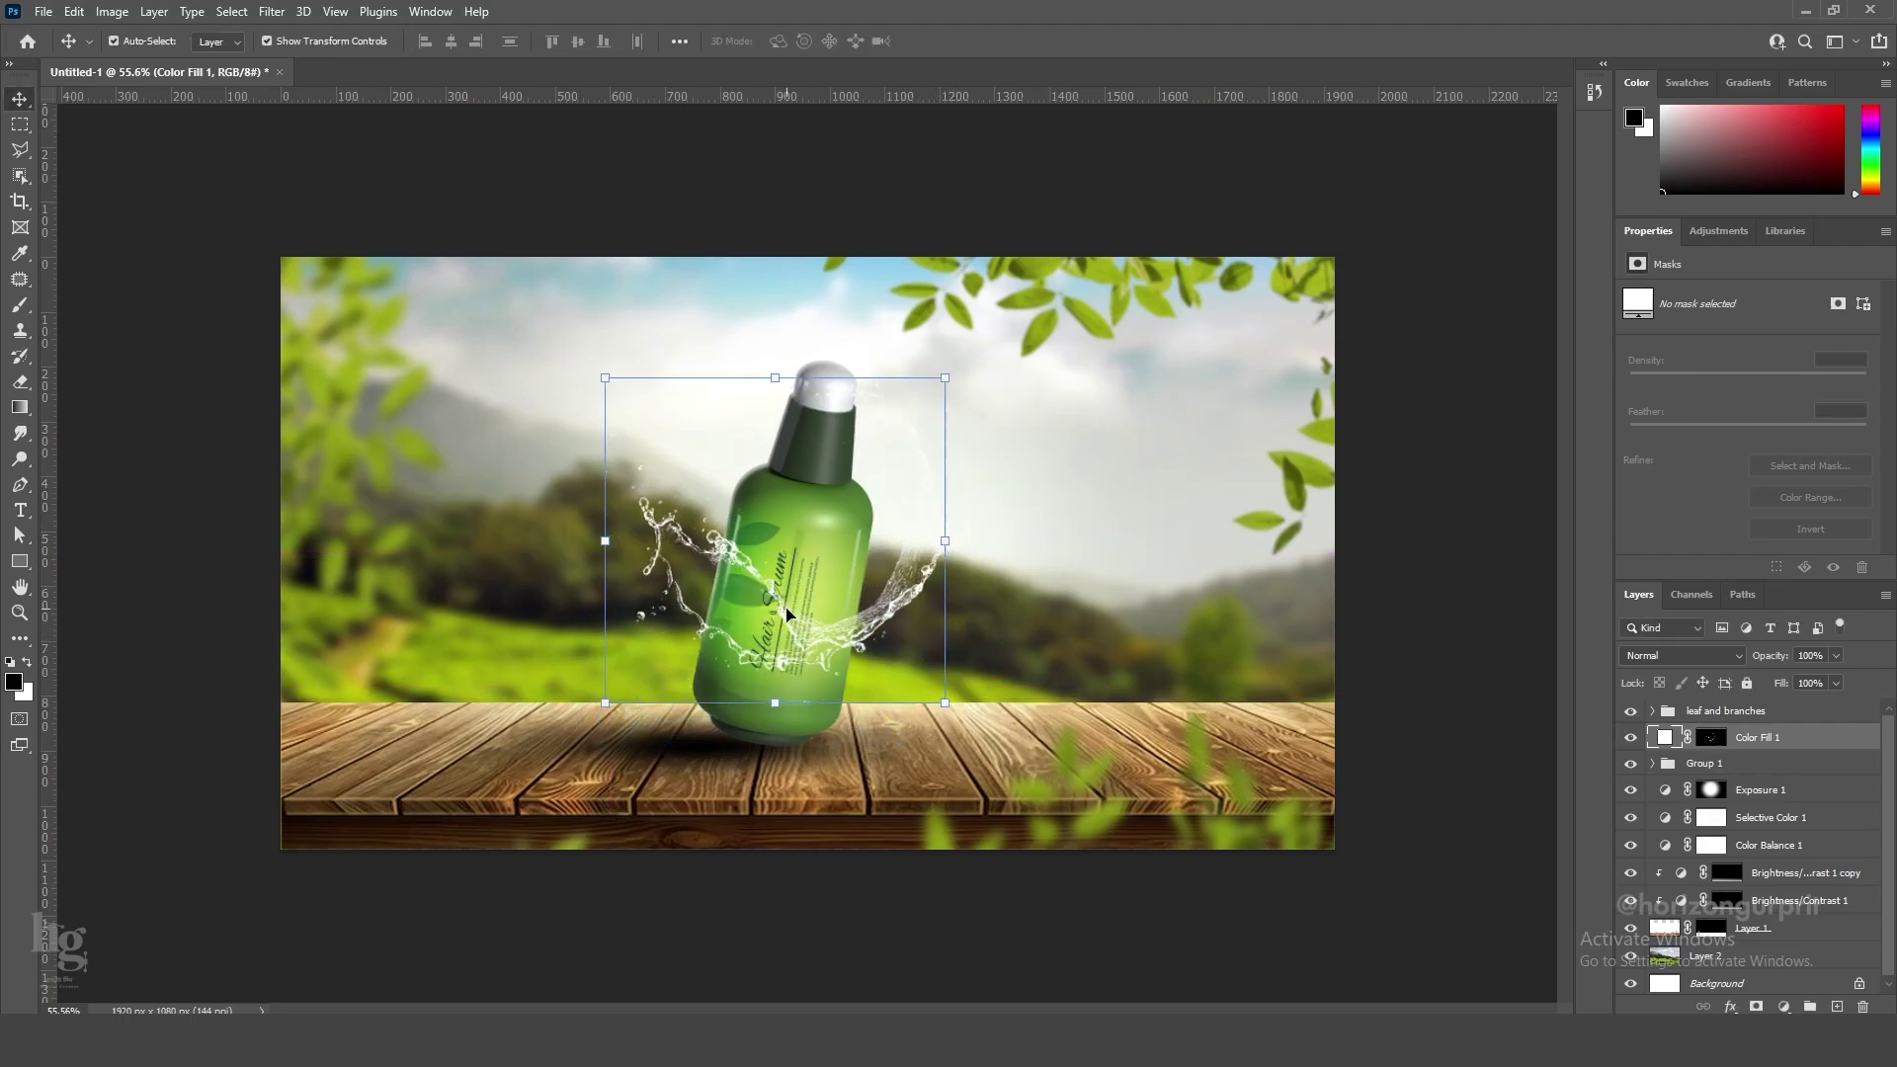
Shrink and reshape the splash further so it wraps closely around the bottle body below the neck.
{"action": "scroll", "coordinate": [826, 638], "scroll_direction": "up", "scroll_amount": 4}
{"action": "left_click_drag", "start_coordinate": [1000, 529], "coordinate": [1036, 534]}
{"action": "left_click_drag", "start_coordinate": [919, 609], "coordinate": [893, 584]}
{"action": "left_click_drag", "start_coordinate": [1004, 232], "coordinate": [847, 511]}
{"action": "left_click_drag", "start_coordinate": [706, 654], "coordinate": [941, 587]}
{"action": "key", "text": "Return"}
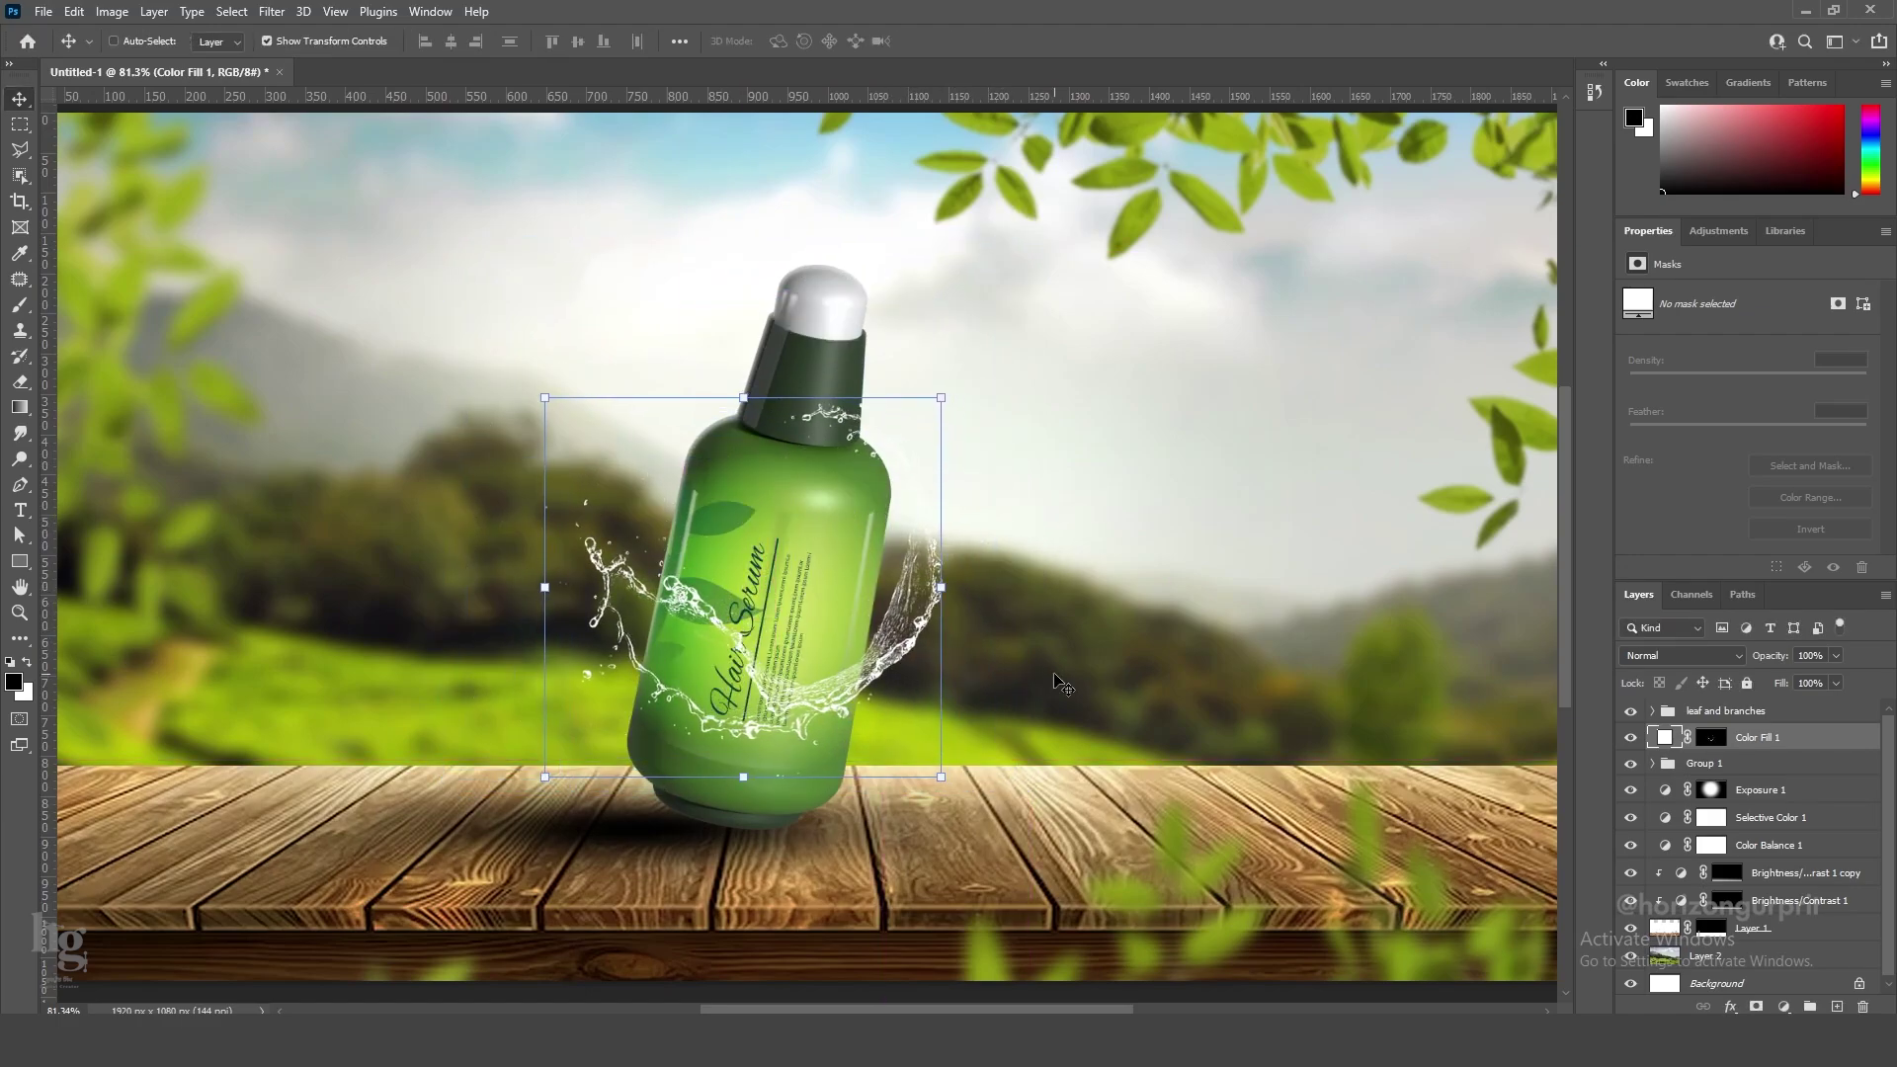
Group the Color Fill 1 splash layer and name the group wter.
{"action": "key", "text": "ctrl+g"}
{"action": "left_click", "coordinate": [1723, 727]}
{"action": "type", "text": "wter"}
{"action": "key", "text": "Return"}
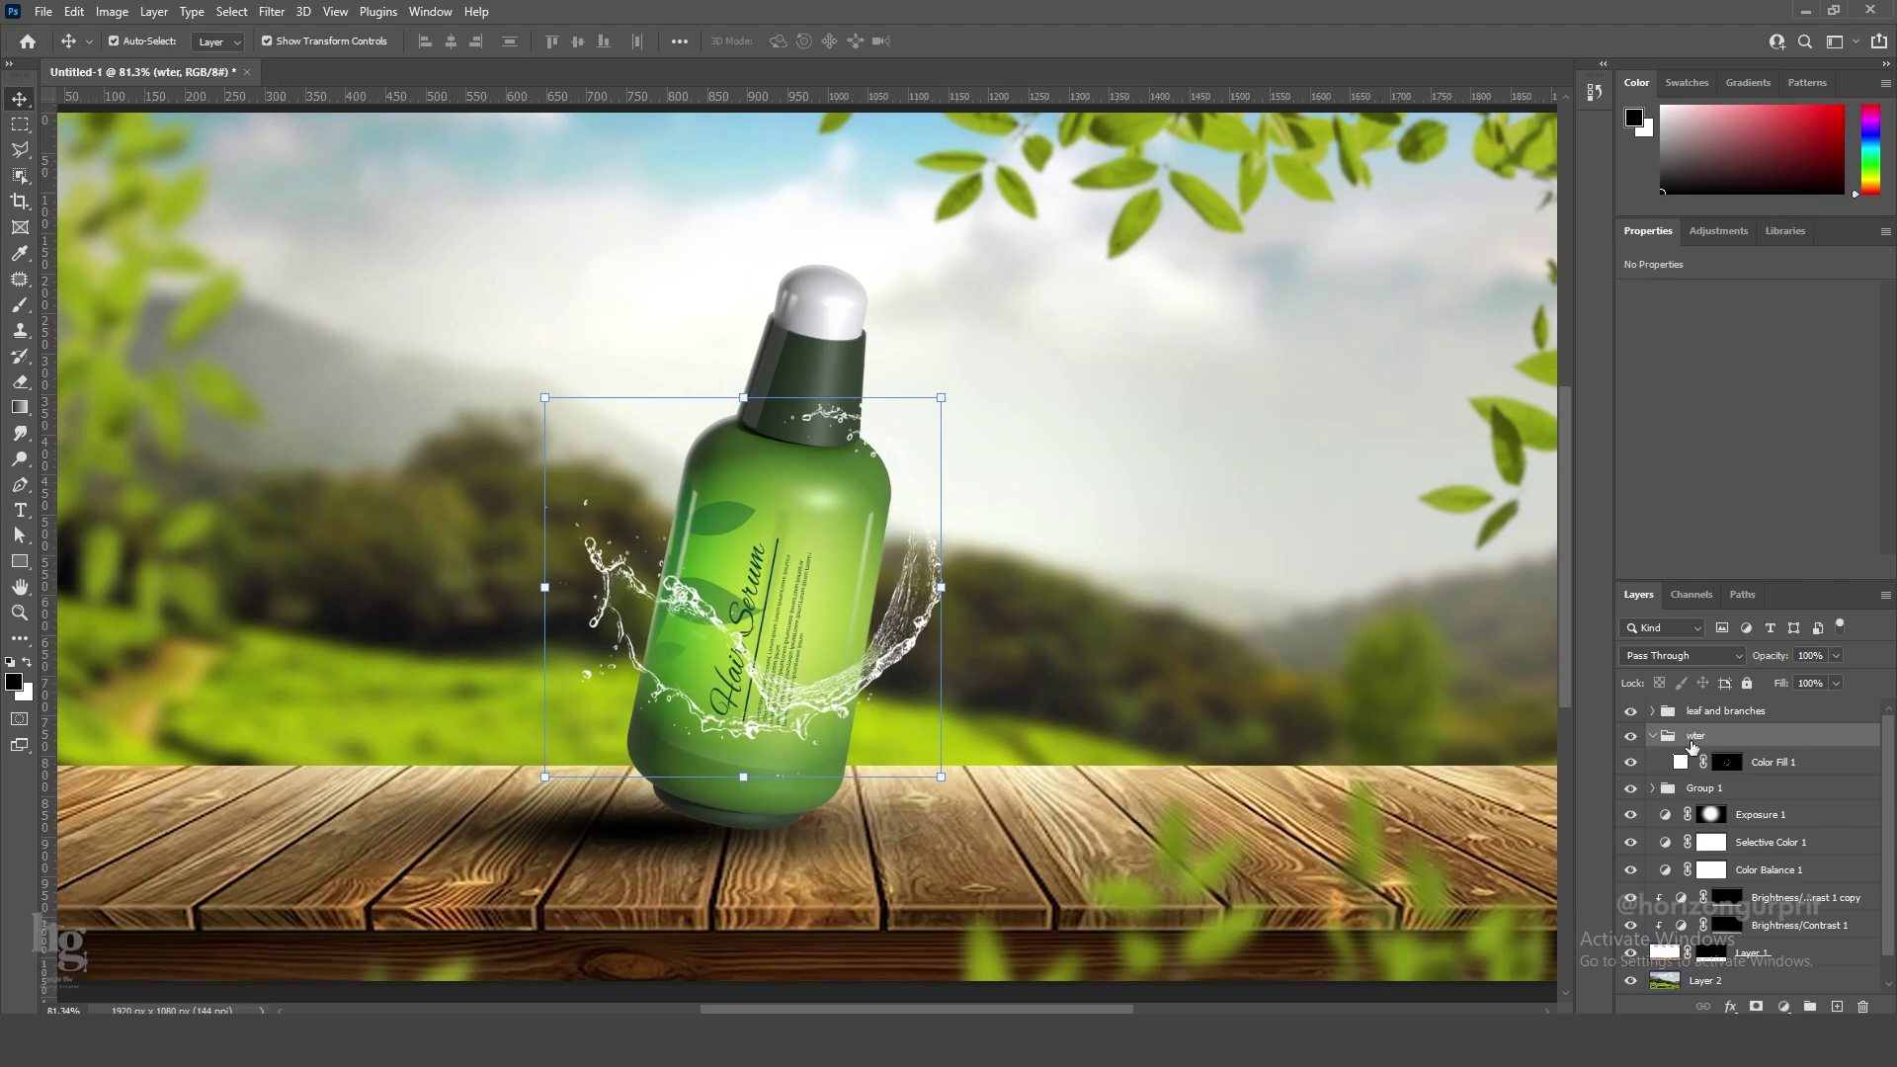
Load the bottle's outline as a selection and add it as an inverted layer mask on the wter group.
{"action": "left_click", "coordinate": [1652, 788]}
{"action": "left_click", "coordinate": [1680, 841], "text": "ctrl"}
{"action": "left_click", "coordinate": [1756, 1006]}
{"action": "key", "text": "ctrl+i"}
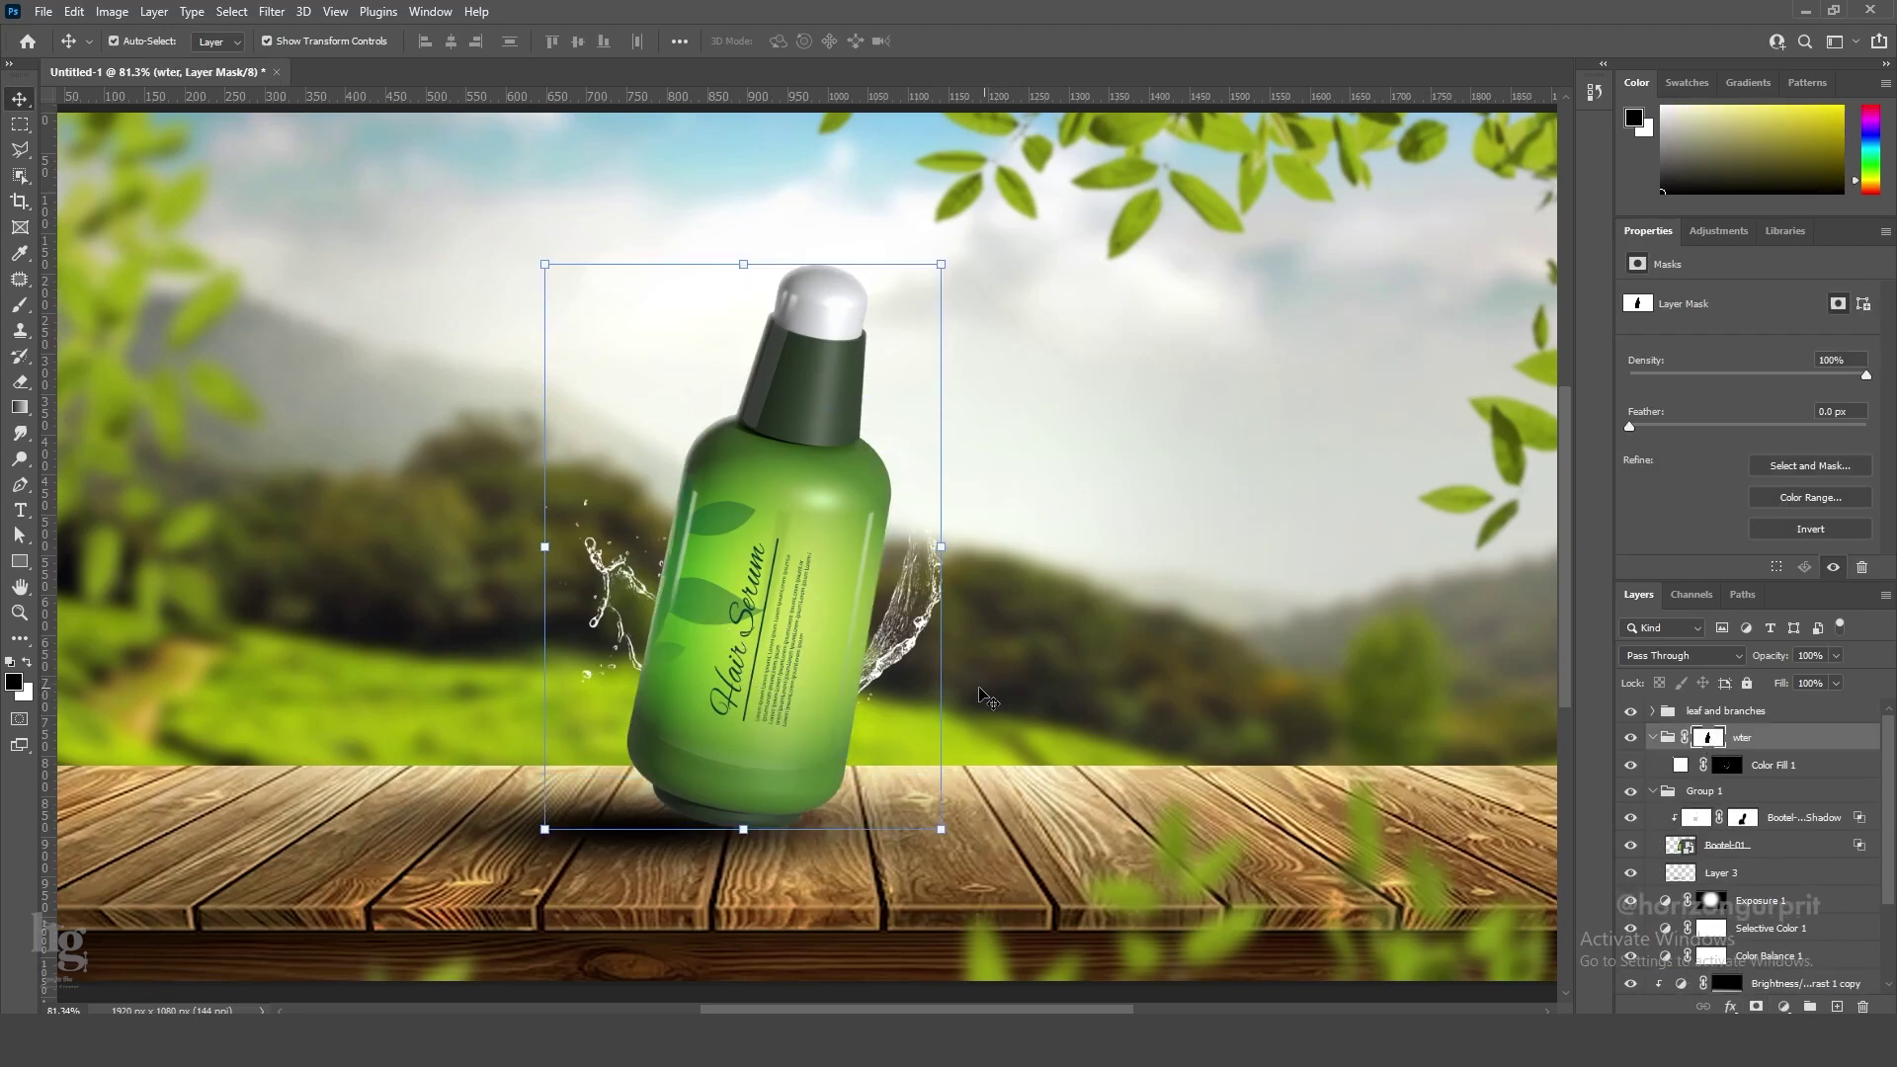
Paint white on the wter group mask to bring the splash back across the front of the bottle.
{"action": "key", "text": "b"}
{"action": "key", "text": "x"}
{"action": "mouse_move", "coordinate": [667, 590]}
{"action": "left_mouse_down"}
{"action": "mouse_move", "coordinate": [756, 658]}
{"action": "mouse_move", "coordinate": [648, 726]}
{"action": "left_mouse_up"}
{"action": "scroll", "coordinate": [647, 726], "scroll_direction": "down", "scroll_amount": 2}
{"action": "key", "text": "v"}
{"action": "left_click", "coordinate": [791, 953]}
Add an Exposure adjustment above the bottle's shadow layer, clip it to the bottle and set its exposure to -2.17.
{"action": "left_click", "coordinate": [695, 778]}
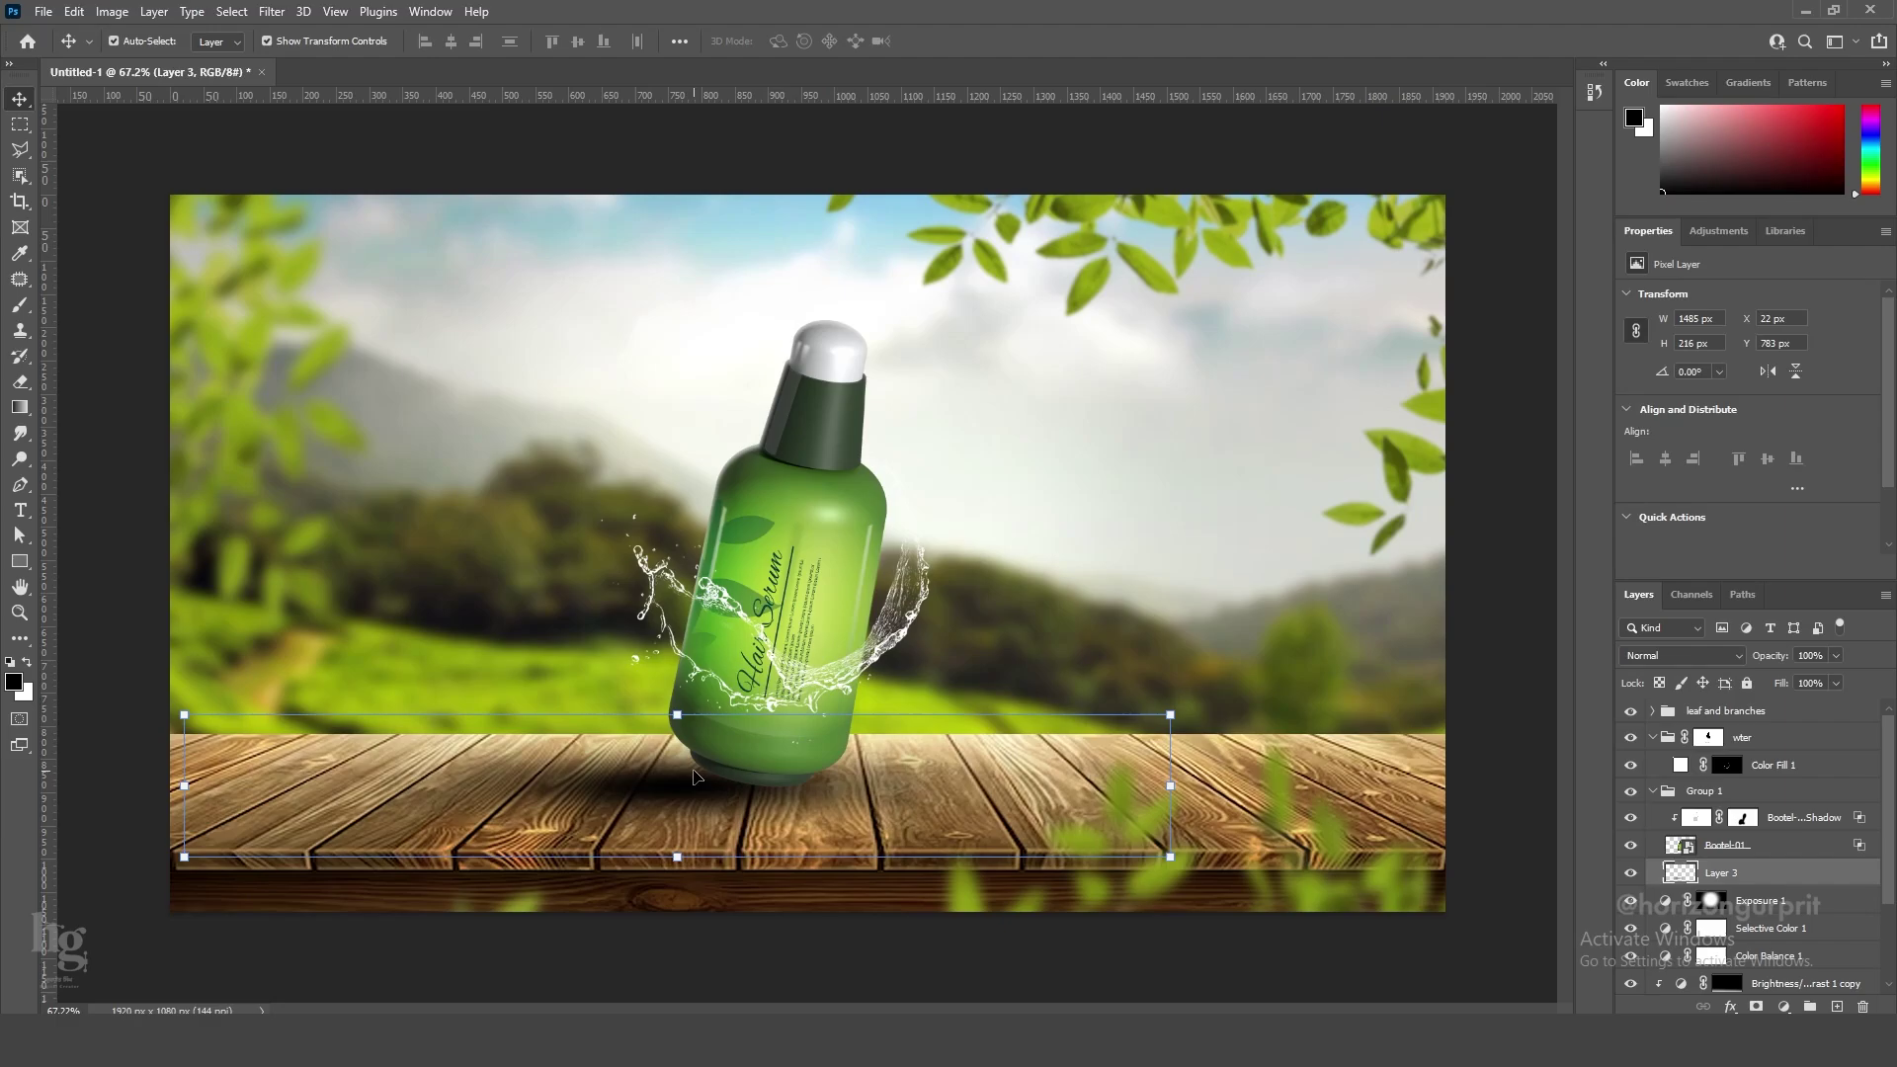
{"action": "left_click", "coordinate": [1727, 845]}
{"action": "left_click", "coordinate": [1803, 819]}
{"action": "left_click", "coordinate": [1783, 1006]}
{"action": "left_click", "coordinate": [1782, 774]}
{"action": "left_click", "coordinate": [1779, 831], "text": "alt"}
{"action": "left_click_drag", "start_coordinate": [1748, 345], "coordinate": [1709, 345]}
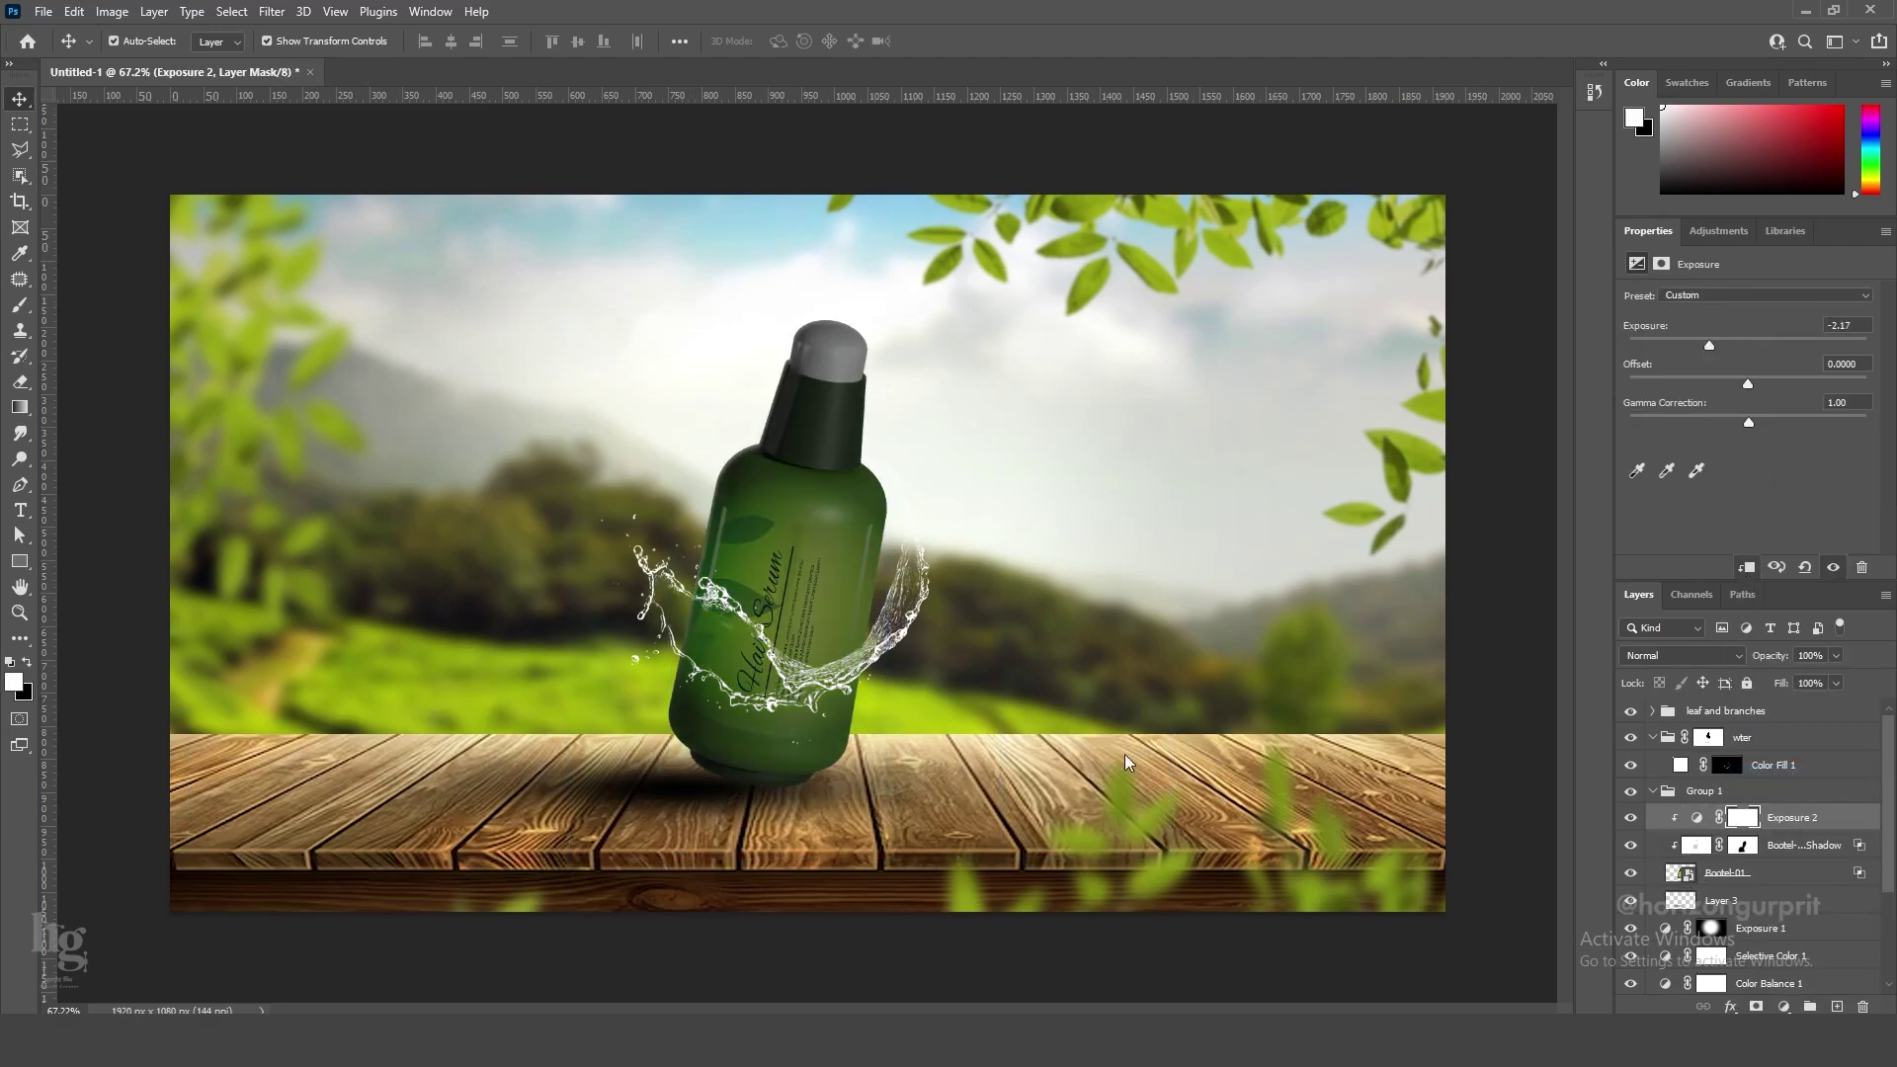
Apply a linear gradient to the Exposure 2 mask so the darkening is limited to the lower part of the bottle.
{"action": "key", "text": "g"}
{"action": "left_click", "coordinate": [144, 41]}
{"action": "mouse_move", "coordinate": [842, 754]}
{"action": "left_mouse_down"}
{"action": "mouse_move", "coordinate": [805, 553]}
{"action": "mouse_move", "coordinate": [780, 756]}
{"action": "left_mouse_up"}
{"action": "double_click", "coordinate": [436, 622]}
{"action": "left_click", "coordinate": [1312, 408]}
{"action": "left_click", "coordinate": [1786, 149]}
{"action": "left_click", "coordinate": [816, 301]}
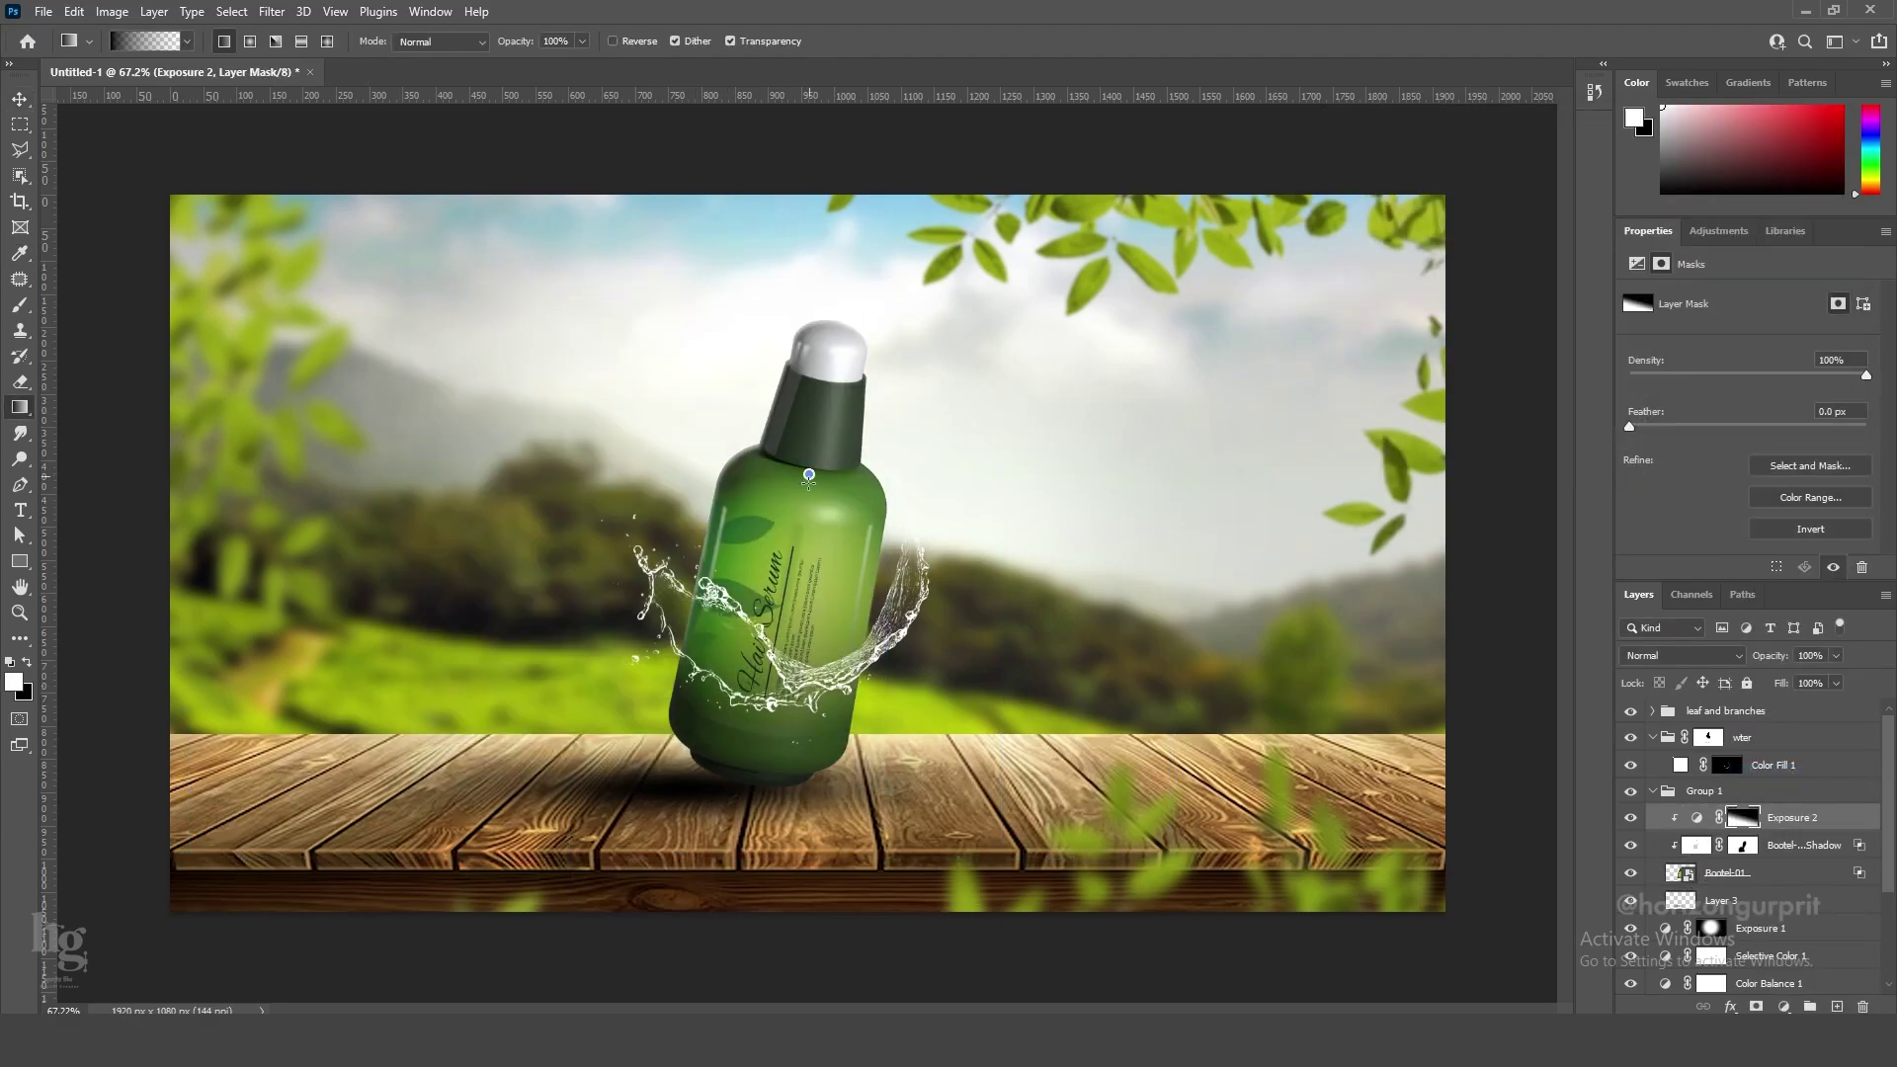
{"action": "left_click", "coordinate": [1684, 655]}
{"action": "left_click", "coordinate": [1648, 602]}
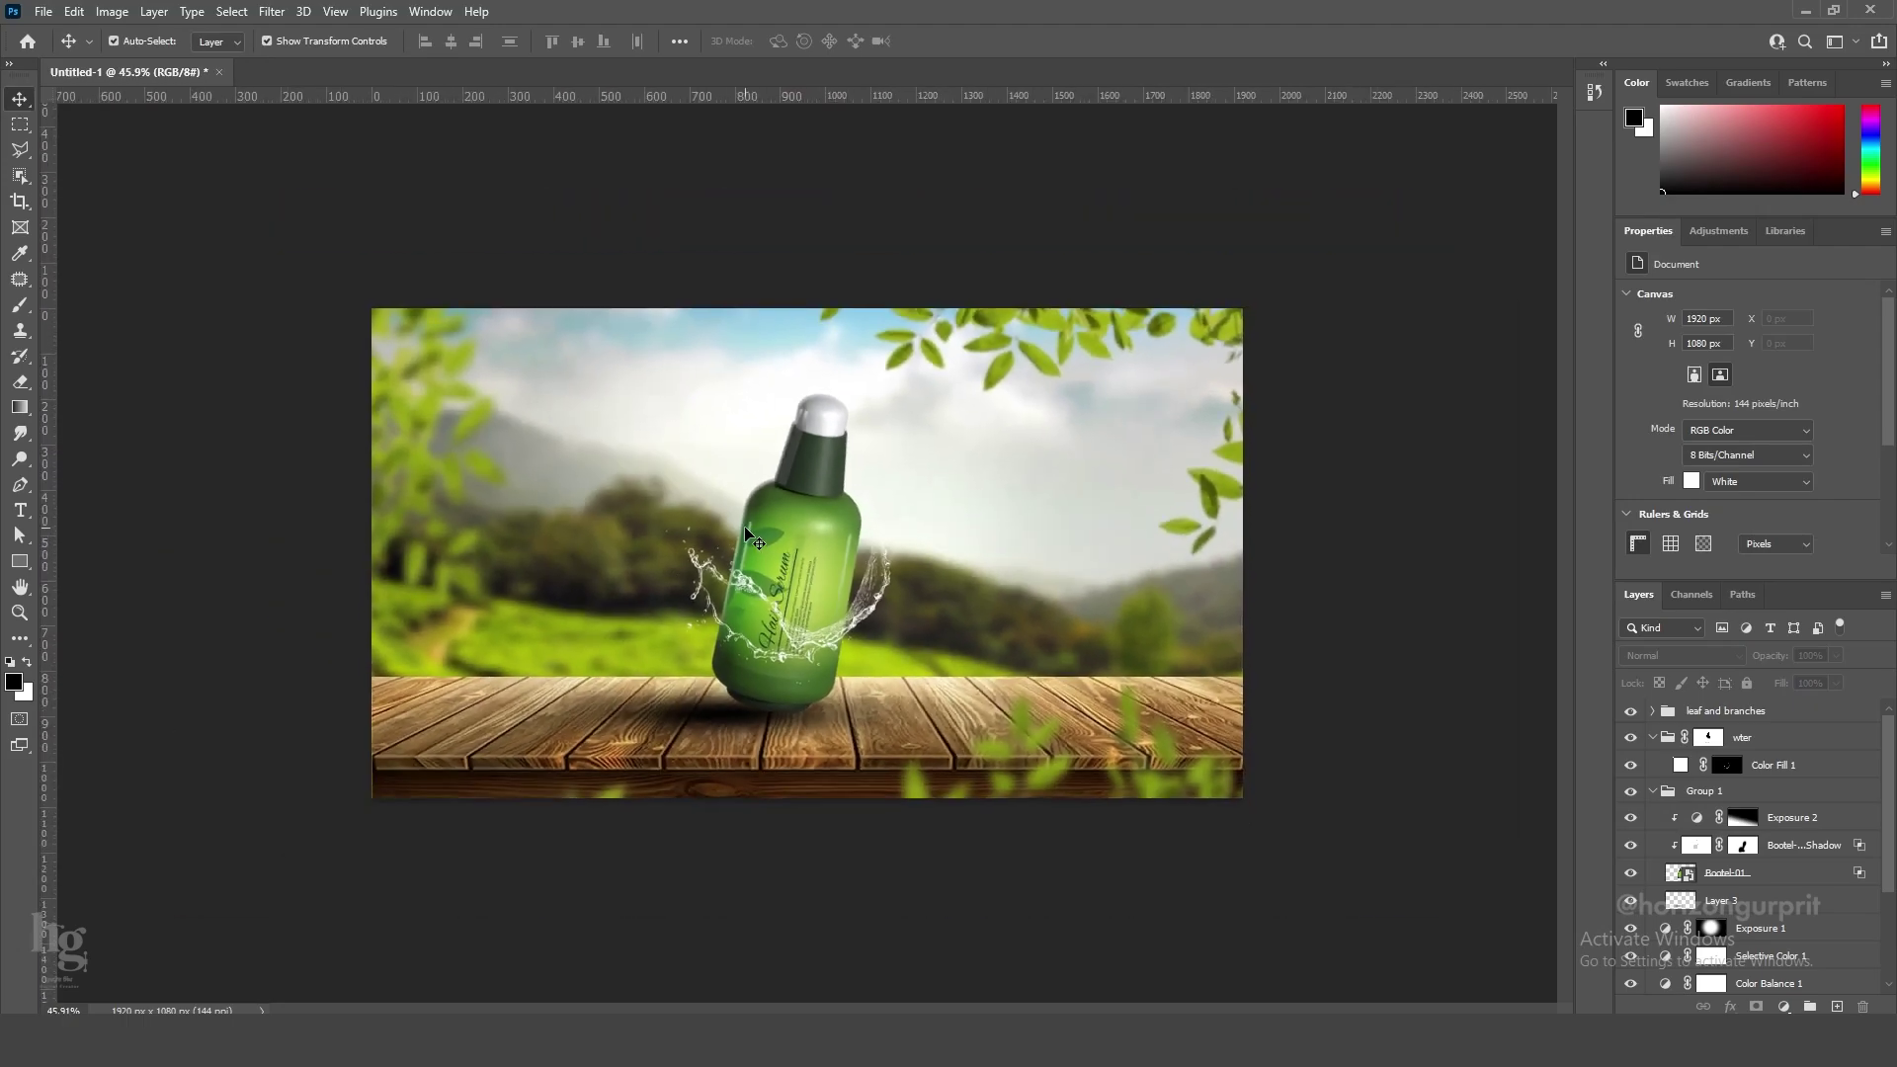
Duplicate the Color Fill 1 splash, rotate the copy to 179.64° around the bottle's upper part and move it above the wter group.
{"action": "left_click_drag", "start_coordinate": [920, 441], "coordinate": [647, 726]}
{"action": "left_click_drag", "start_coordinate": [774, 625], "coordinate": [846, 521]}
{"action": "left_click_drag", "start_coordinate": [1029, 400], "coordinate": [986, 314]}
{"action": "left_click_drag", "start_coordinate": [893, 535], "coordinate": [894, 503]}
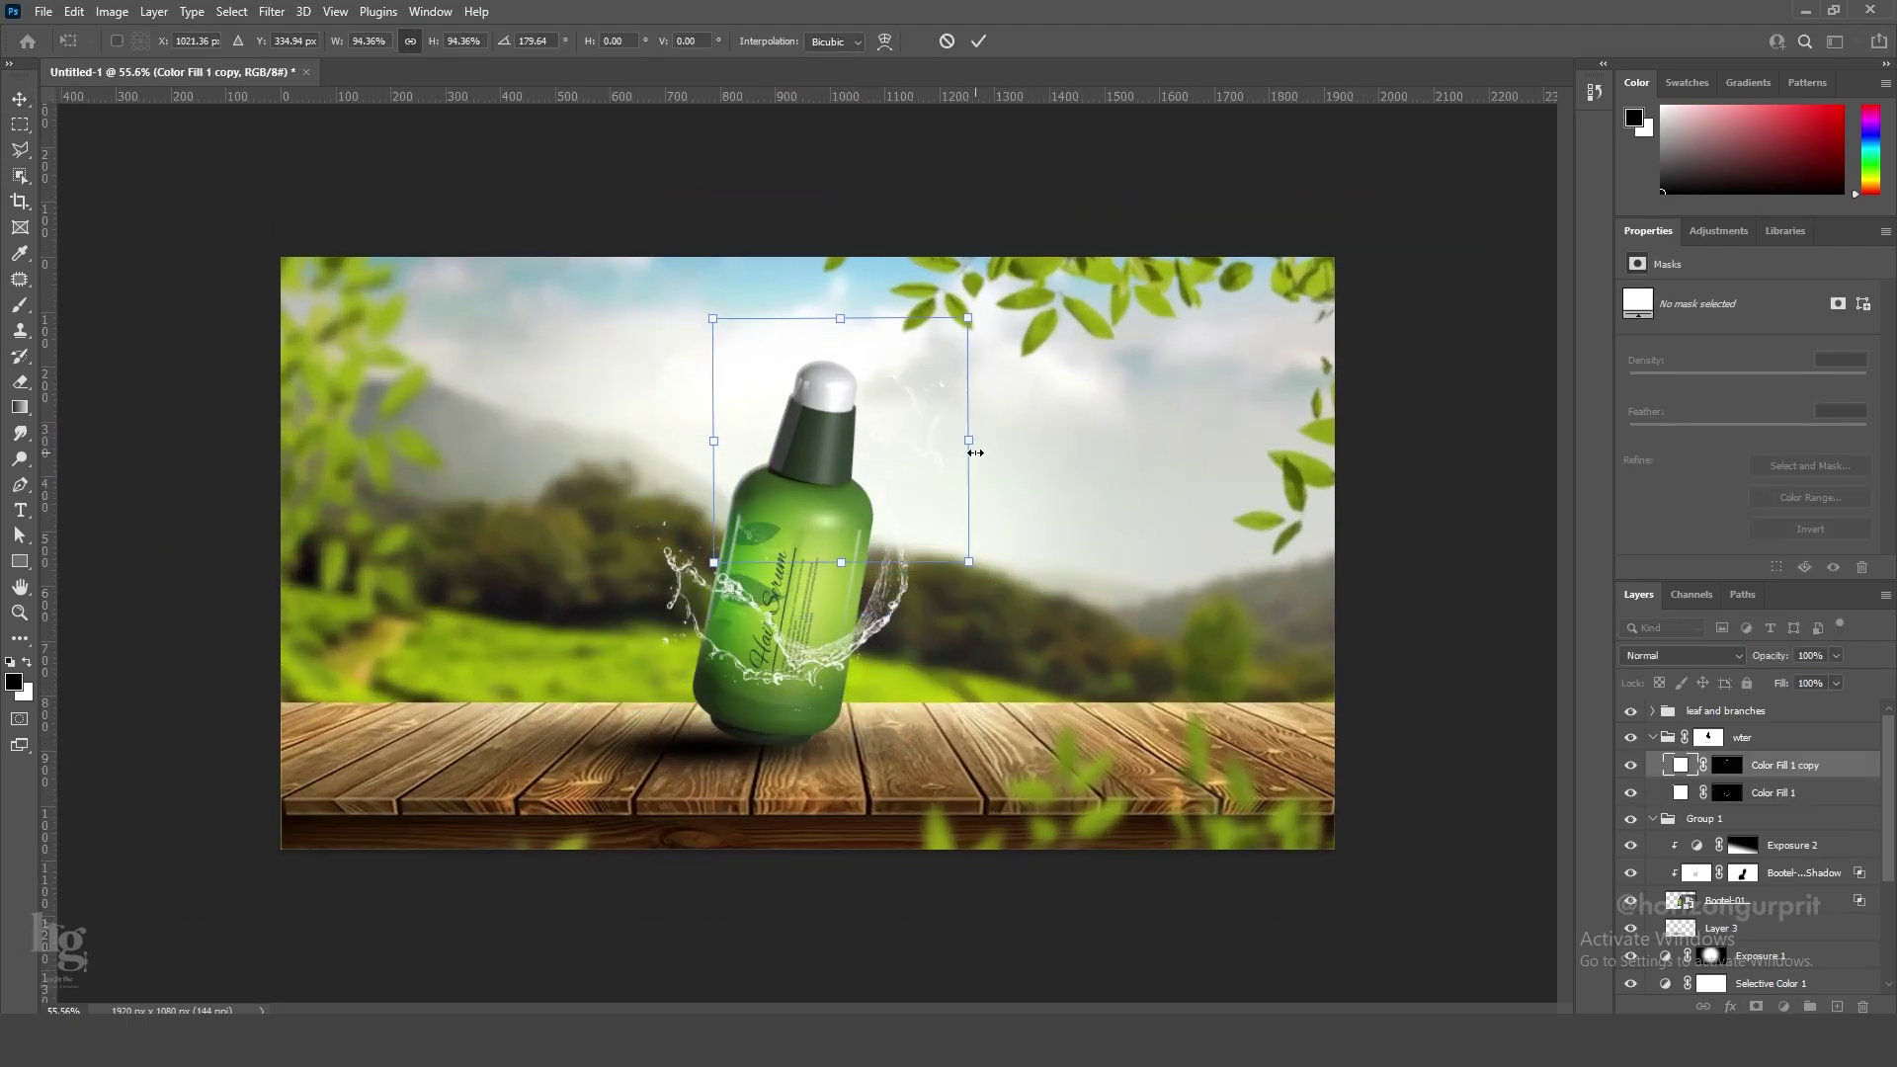
{"action": "left_click_drag", "start_coordinate": [969, 449], "coordinate": [987, 446]}
{"action": "key", "text": "Return"}
{"action": "left_click_drag", "start_coordinate": [1786, 766], "coordinate": [1778, 727]}
{"action": "scroll", "coordinate": [869, 529], "scroll_direction": "up", "scroll_amount": 5}
{"action": "left_click_drag", "start_coordinate": [938, 396], "coordinate": [941, 419]}
Paint black on the Color Fill 1 copy mask with a 200 px Hard Round brush to hide the splash over the bottle cap.
{"action": "left_click", "coordinate": [1711, 738]}
{"action": "key", "text": "b"}
{"action": "right_click", "coordinate": [877, 528]}
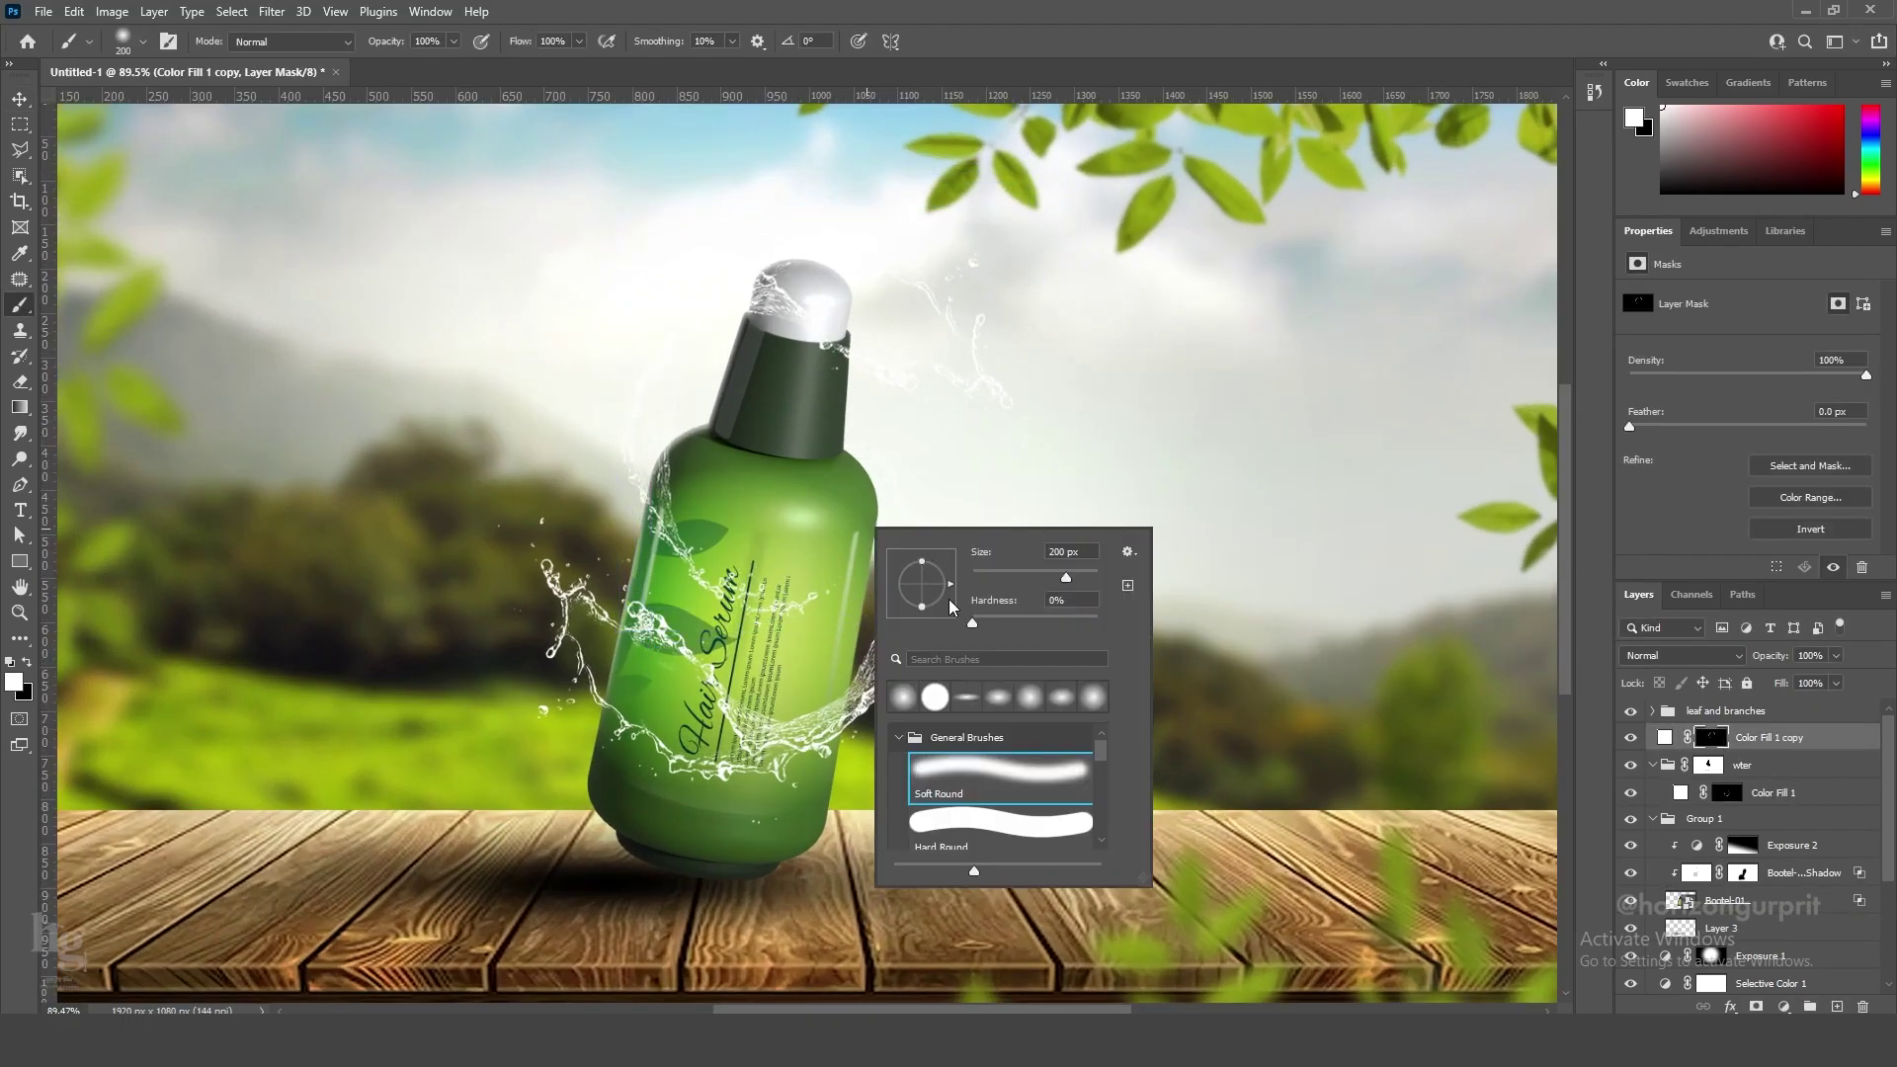
{"action": "left_click", "coordinate": [1000, 820]}
{"action": "left_click_drag", "start_coordinate": [840, 318], "coordinate": [1064, 374]}
{"action": "key", "text": "ctrl+z"}
{"action": "key", "text": "x"}
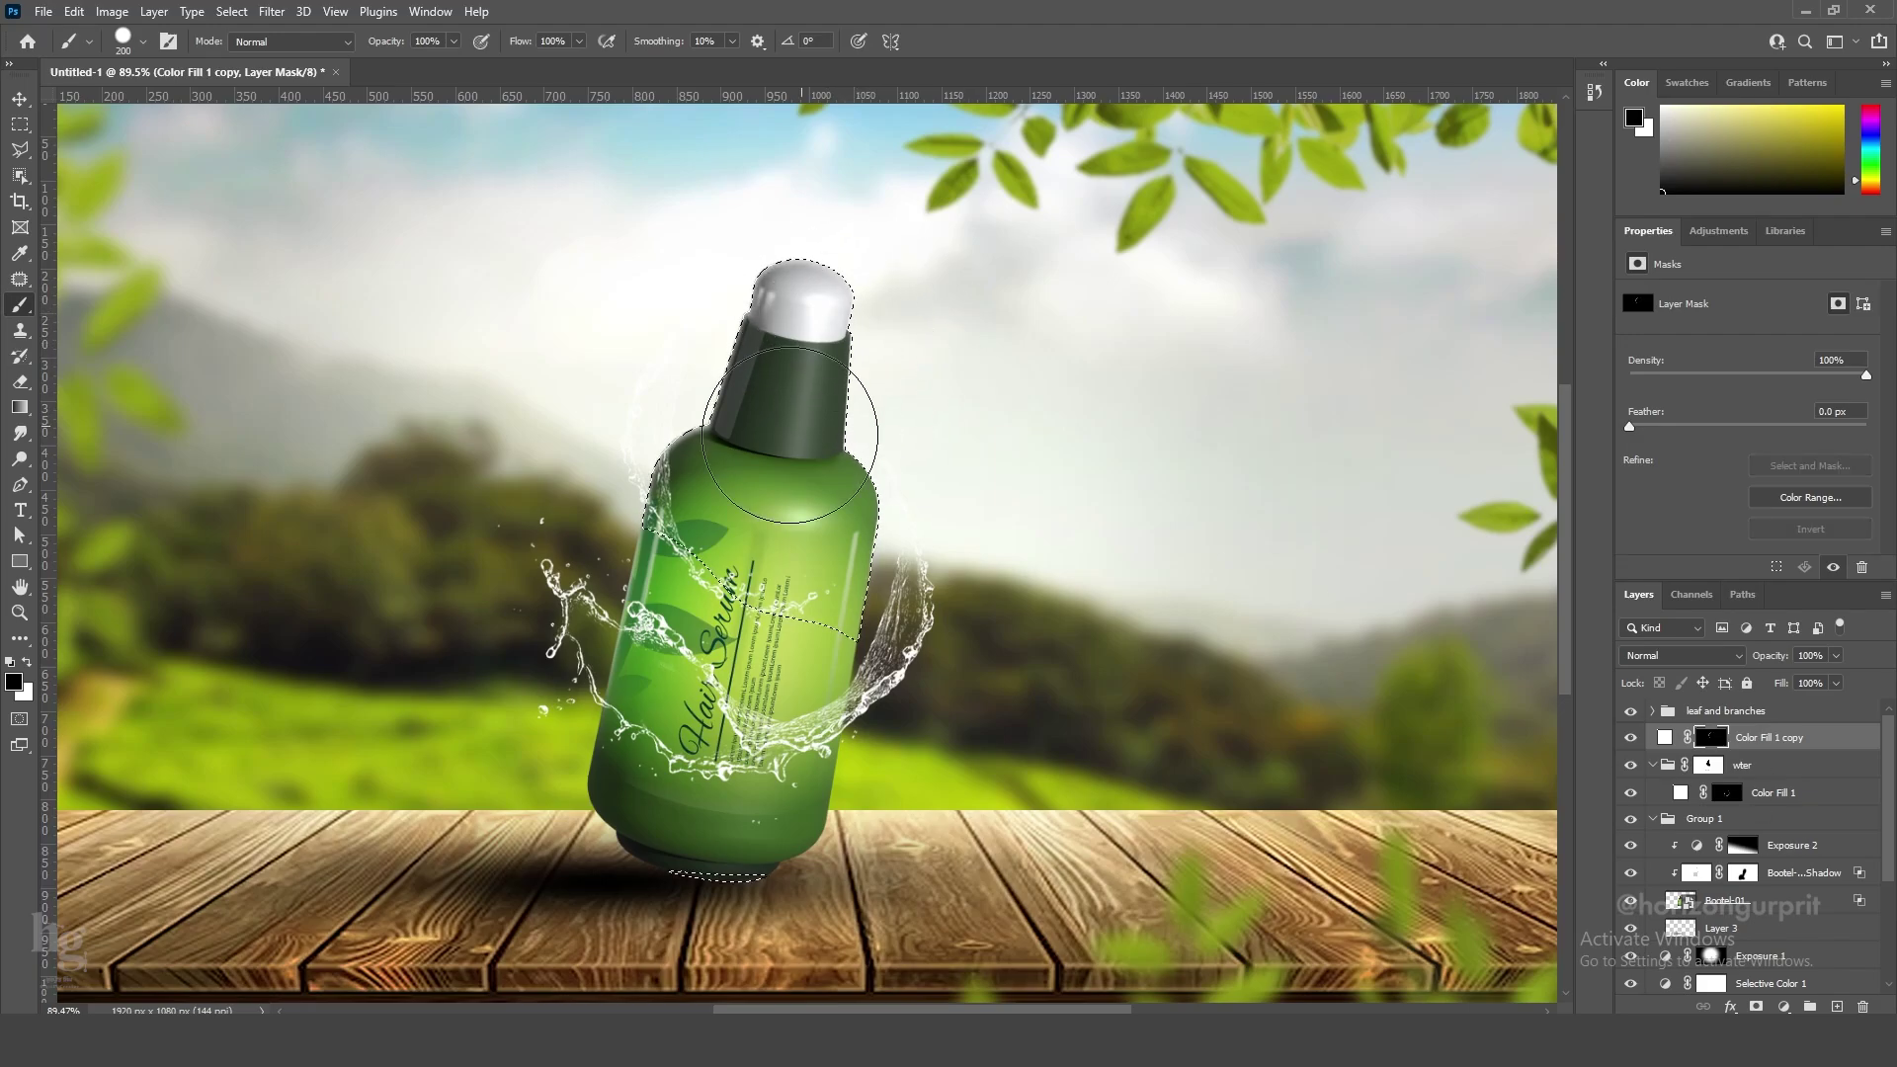